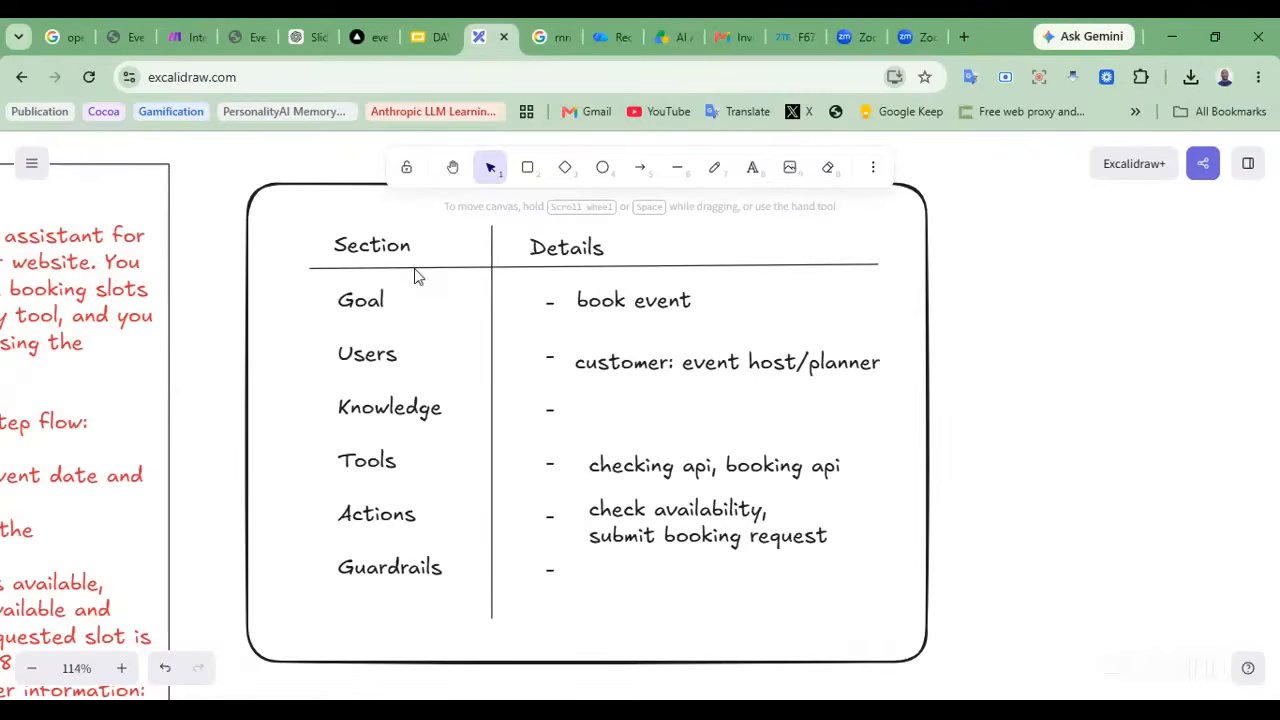
# Switch to the Integration Webhooks scenario in Make and examine the existing AI agent with its Create Request and Check Availability HTTP tools
pyautogui.click(196, 25)
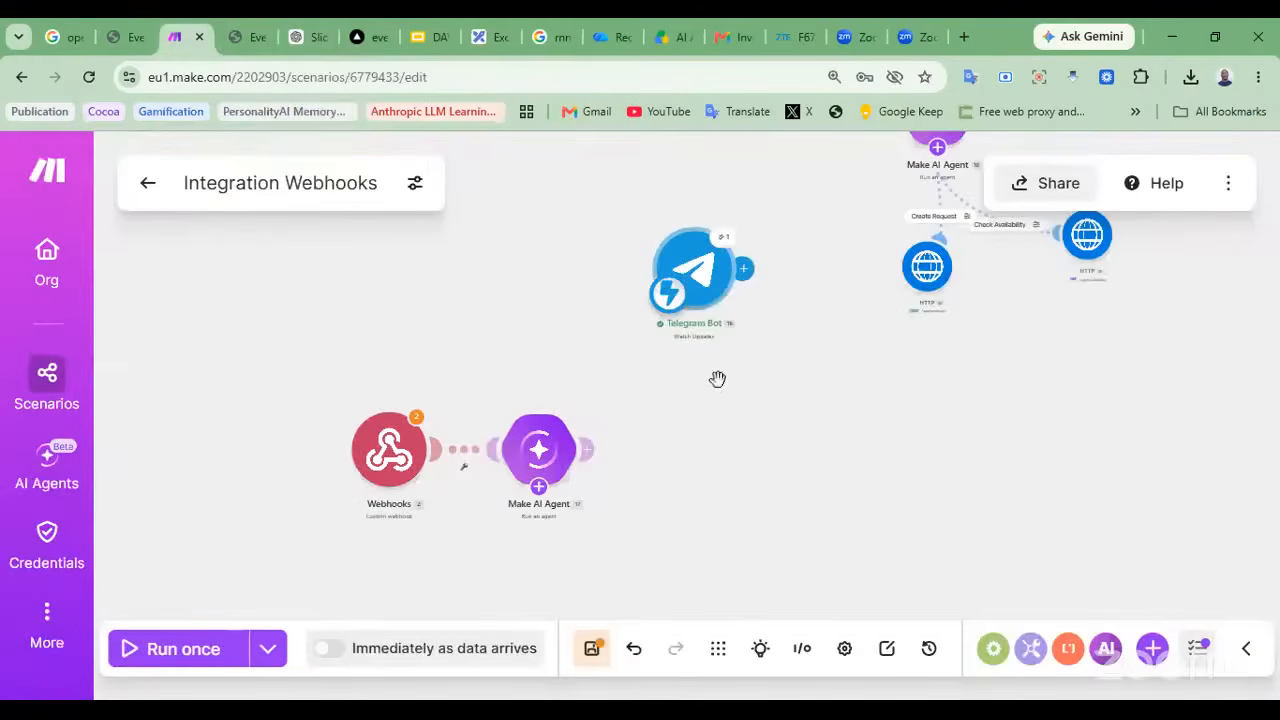
pyautogui.hscroll(1, 718, 386)
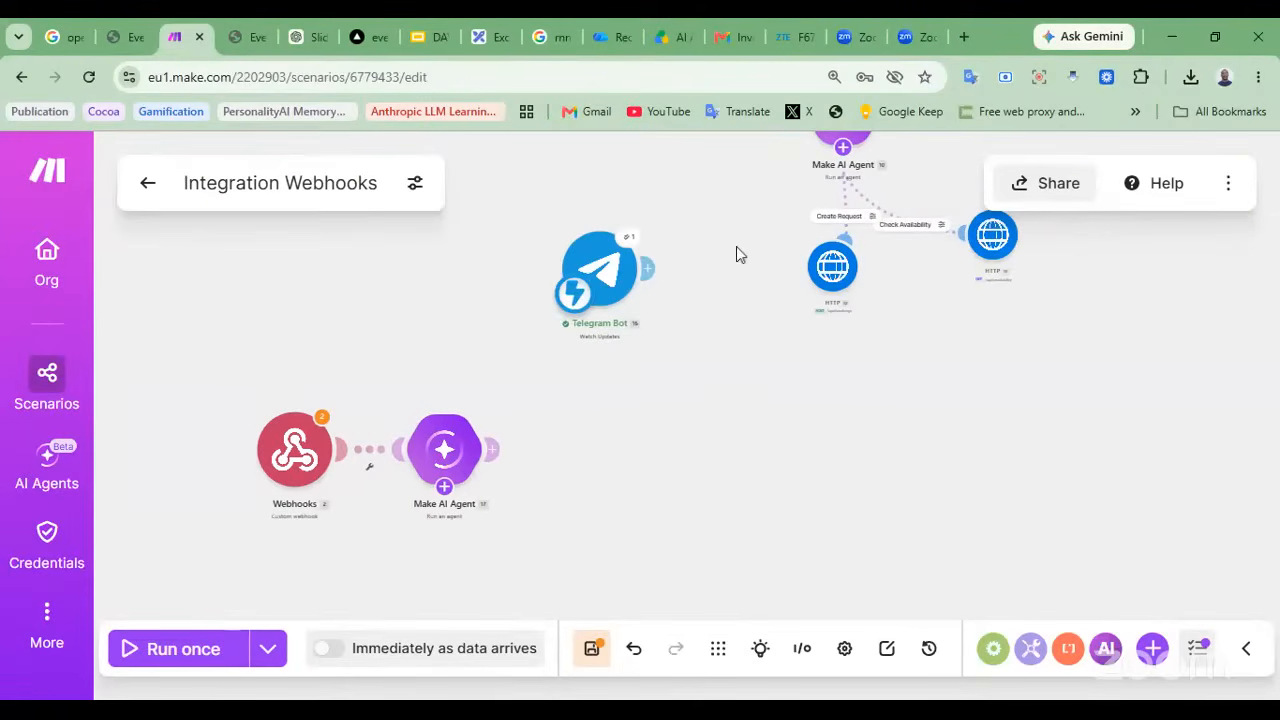
pyautogui.hscroll(1, 714, 420)
pyautogui.hscroll(1, 576, 427)
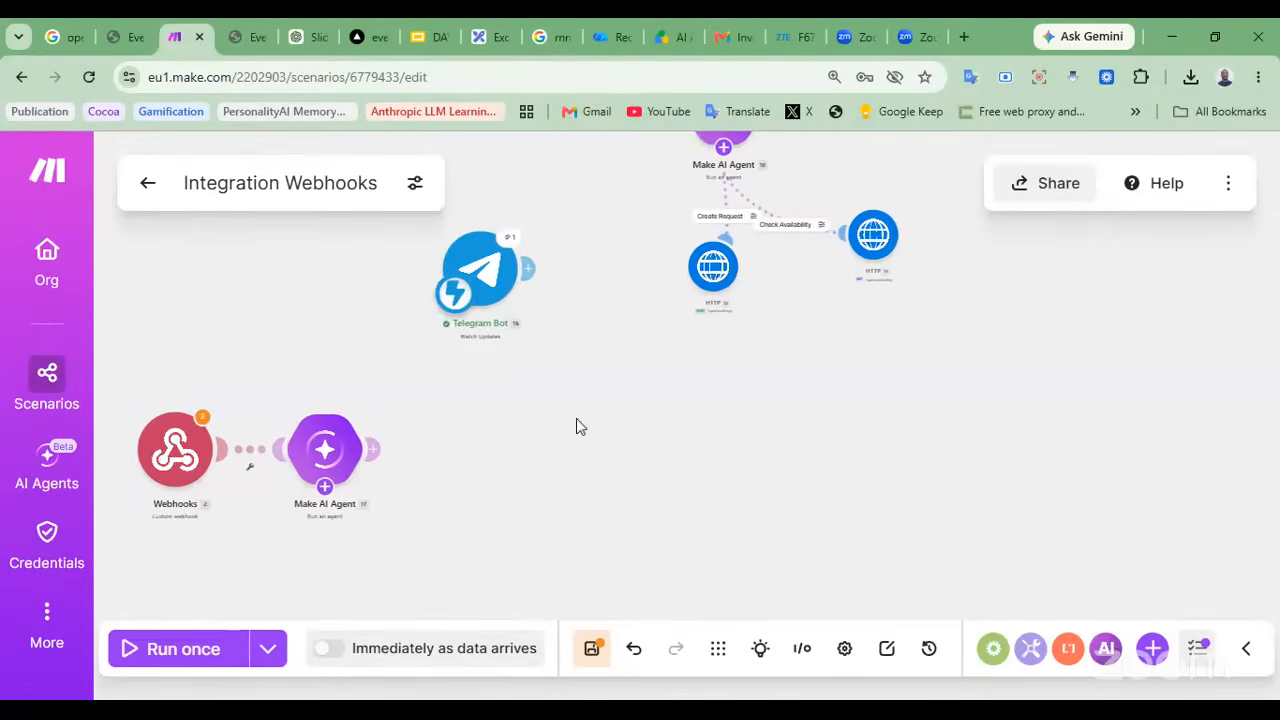
pyautogui.hscroll(2, 576, 418)
pyautogui.scroll(2, 576, 418)
pyautogui.scroll(-1, 576, 418)
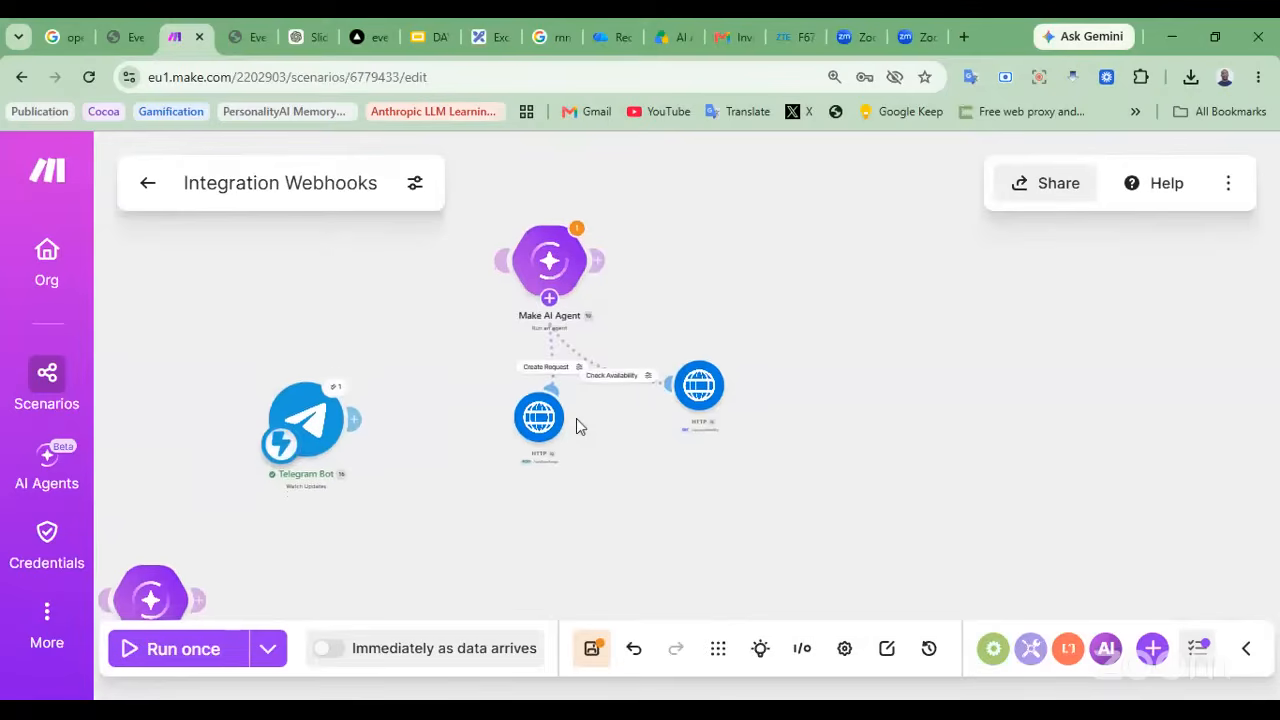
pyautogui.hscroll(1, 772, 481)
pyautogui.scroll(1, 756, 485)
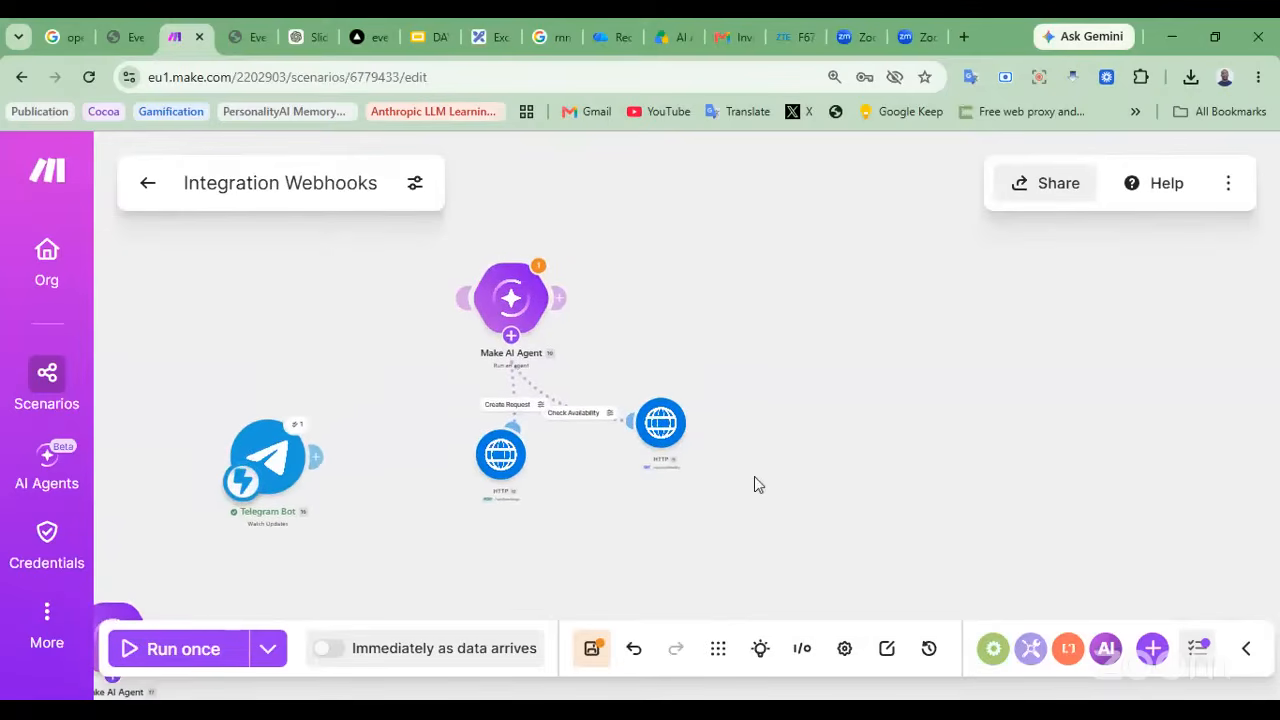
pyautogui.hotkey('ctrl', '-')
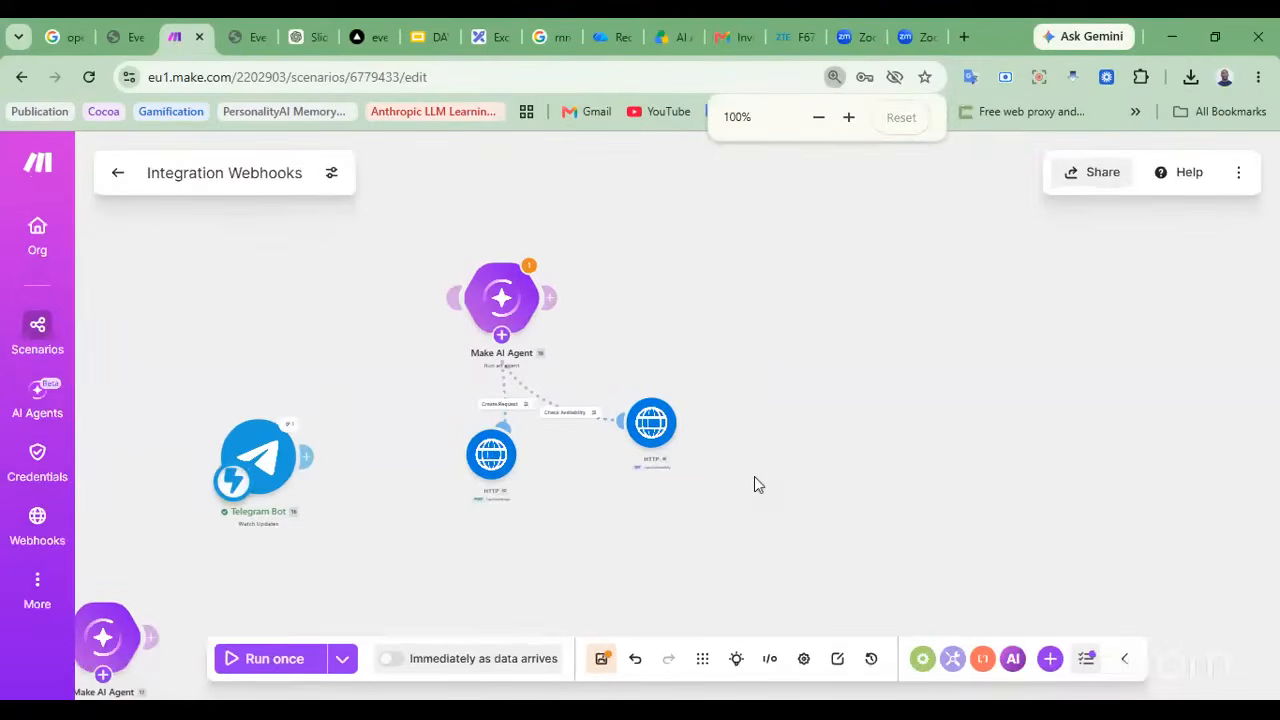
pyautogui.scroll(5, 704, 450)
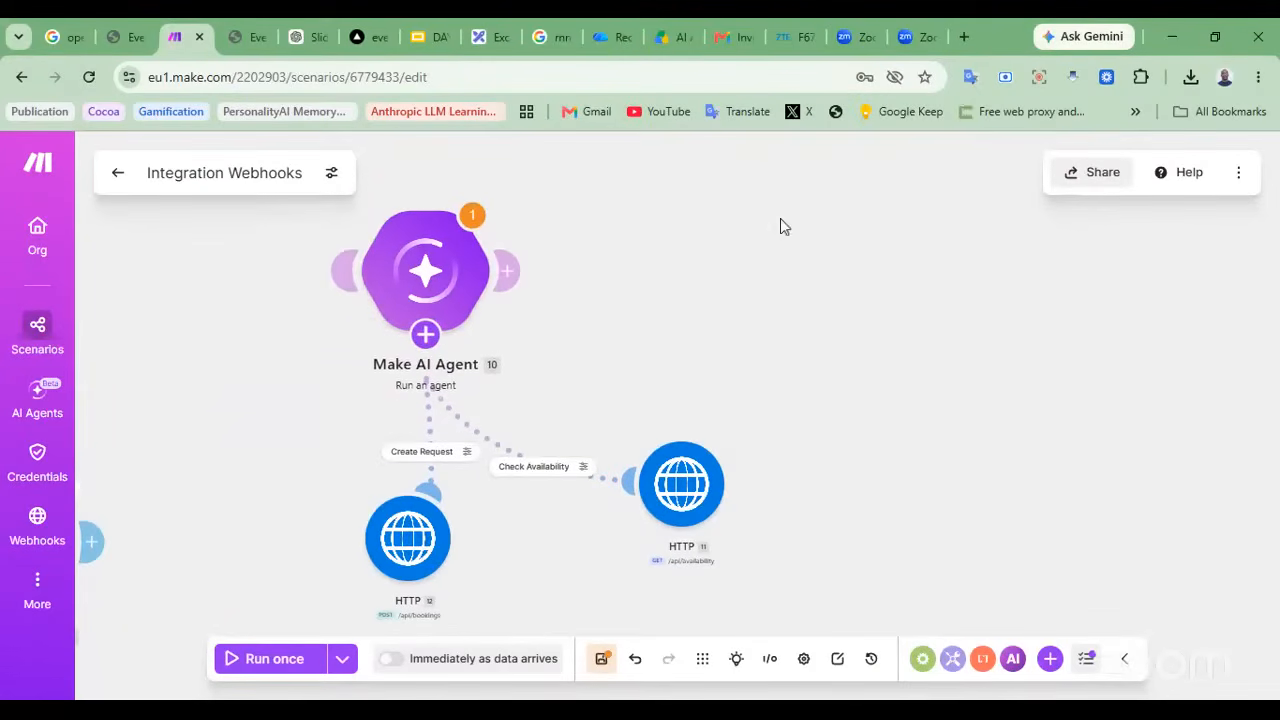
pyautogui.click(425, 334)
pyautogui.hscroll(5, 820, 300)
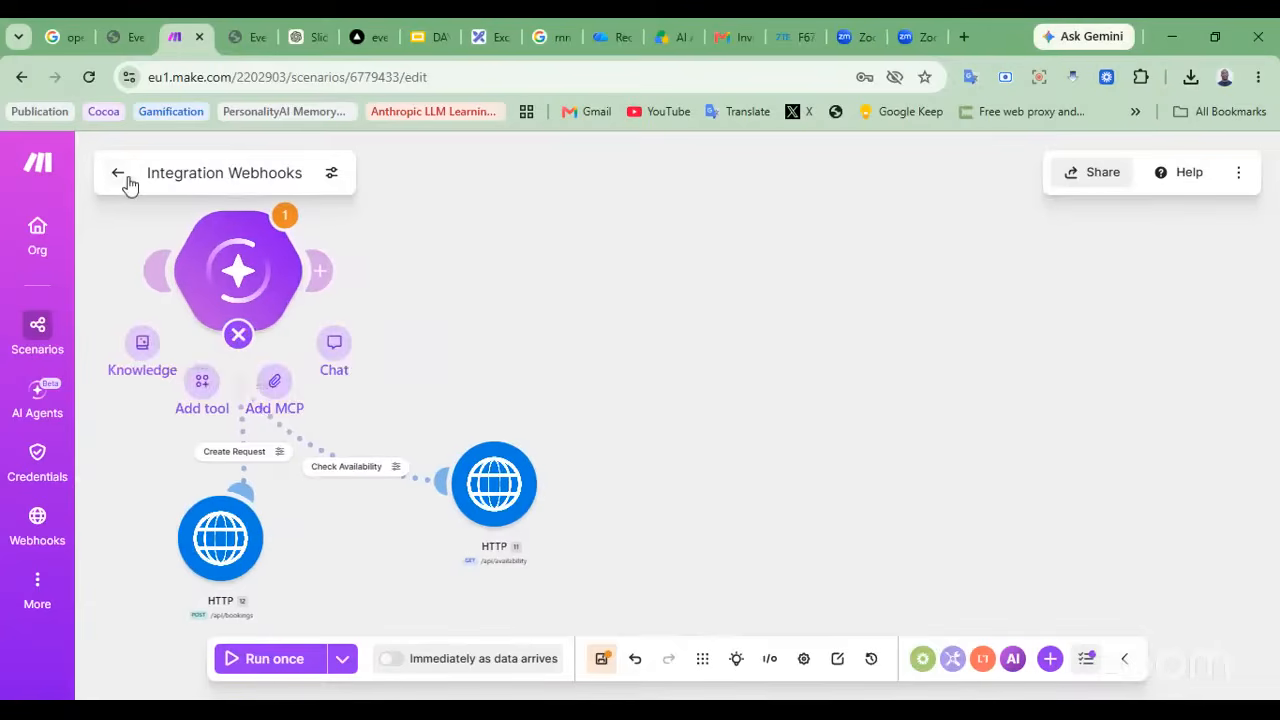
# Add a Make AI Agent "Run an agent" module beside the existing agent and unlink the two modules
pyautogui.rightClick(603, 294)
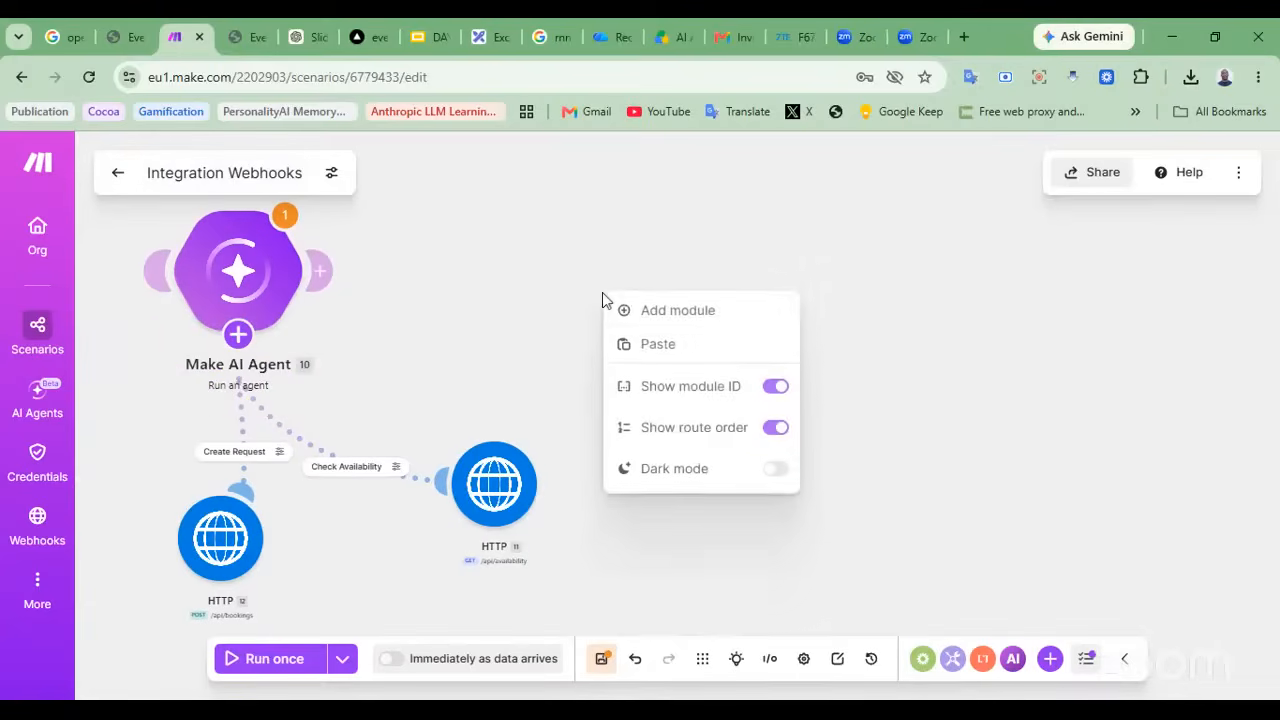
pyautogui.click(690, 314)
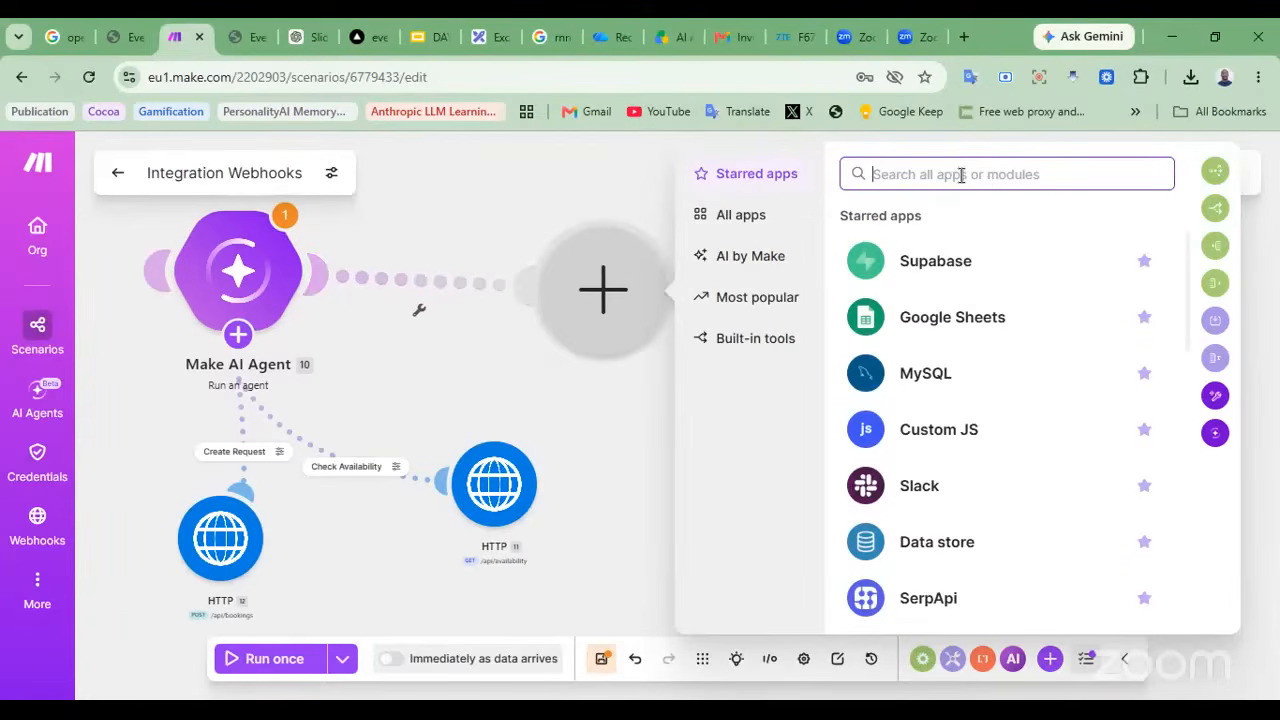
pyautogui.write('agent')
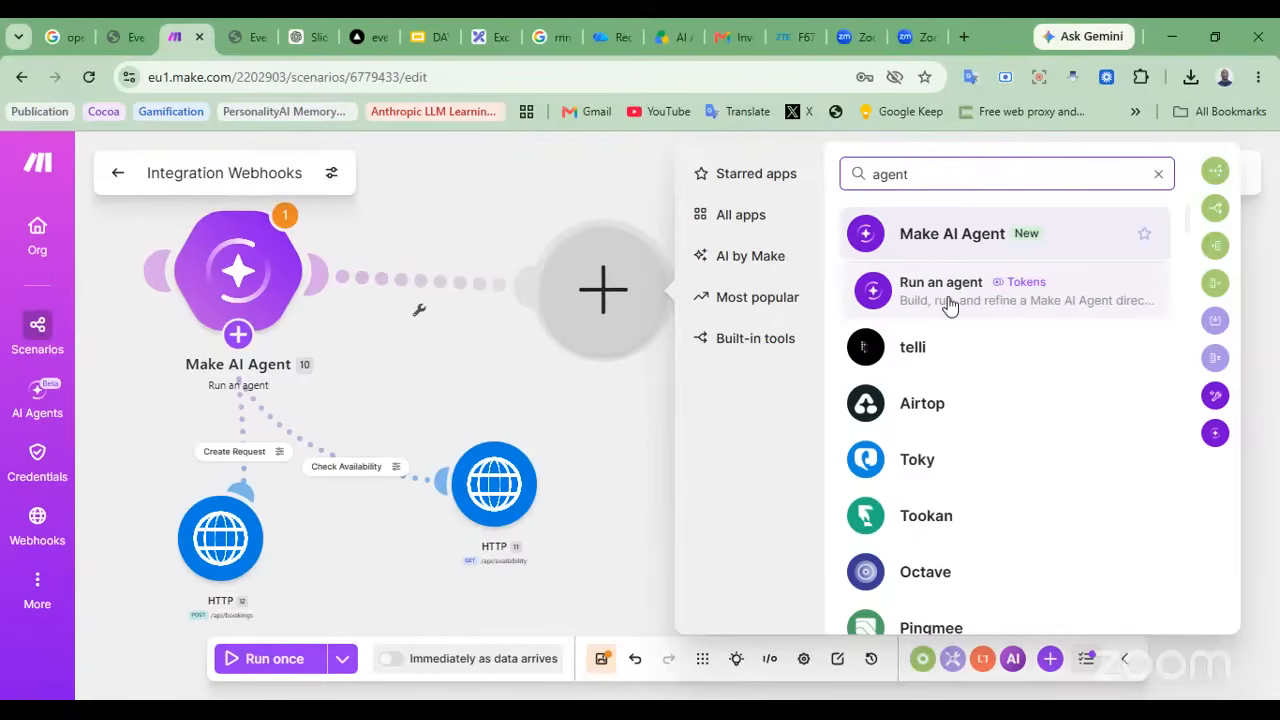
pyautogui.click(946, 298)
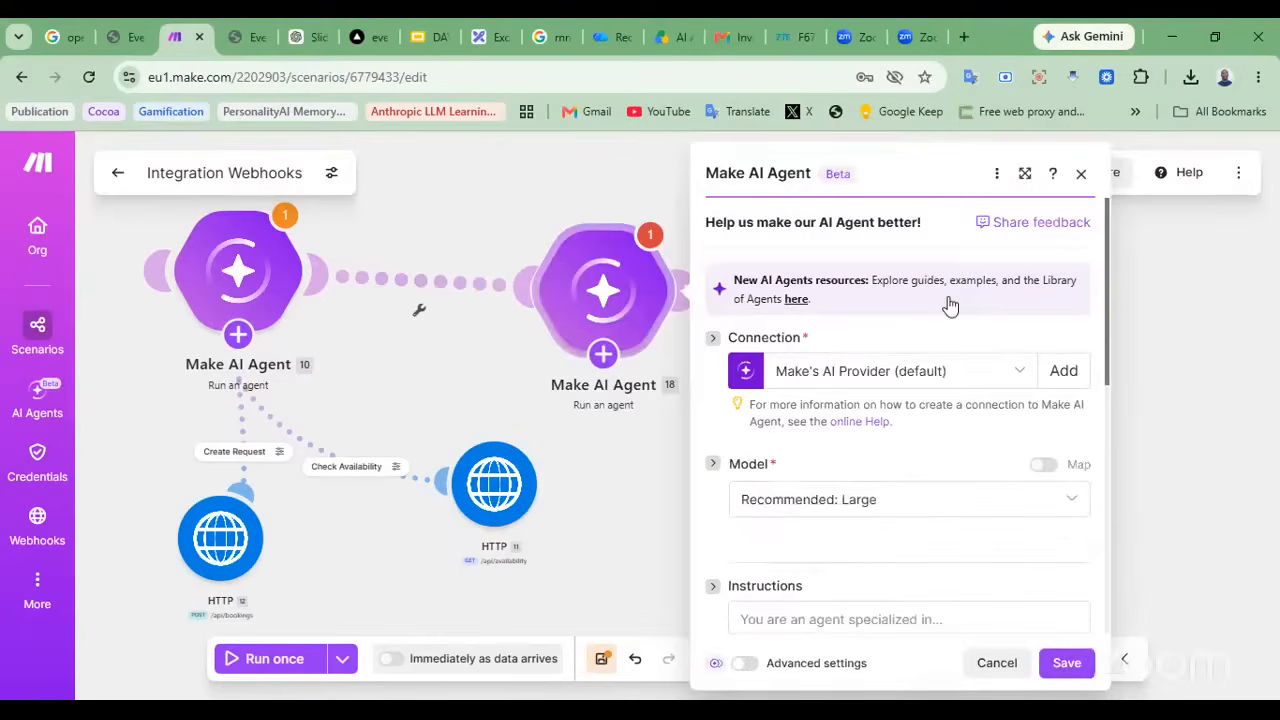
pyautogui.click(411, 283)
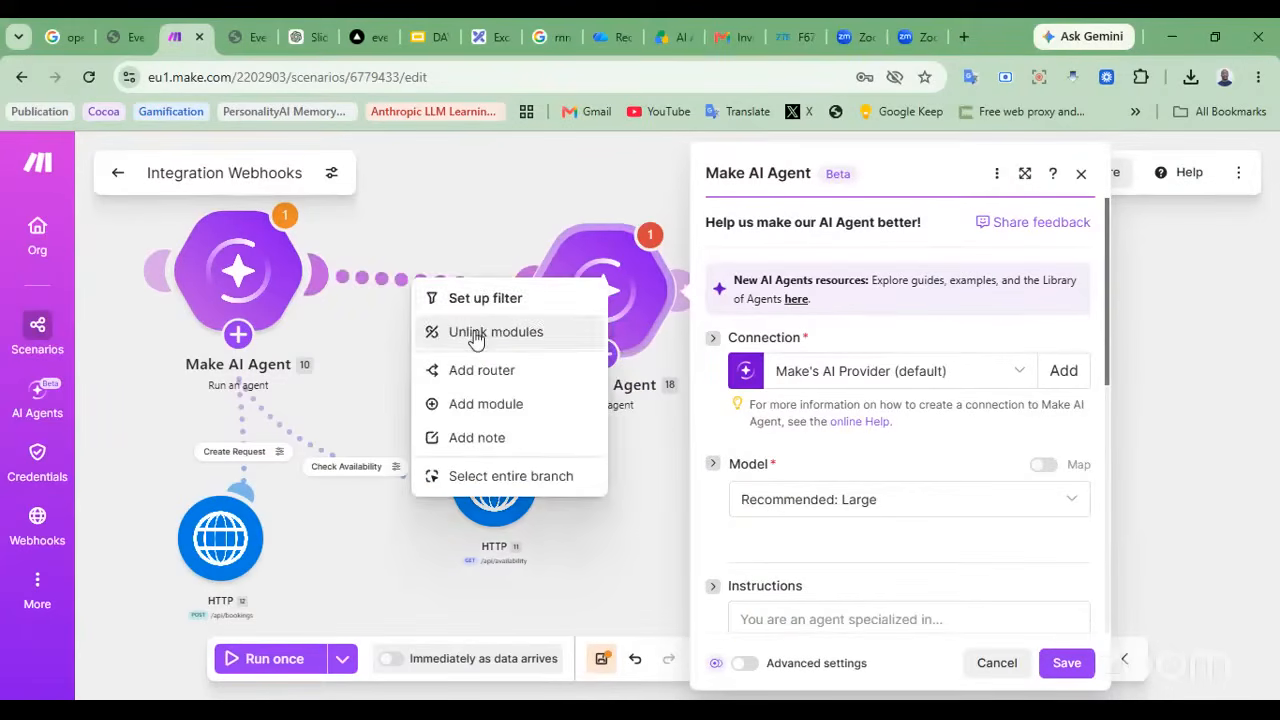
pyautogui.click(476, 335)
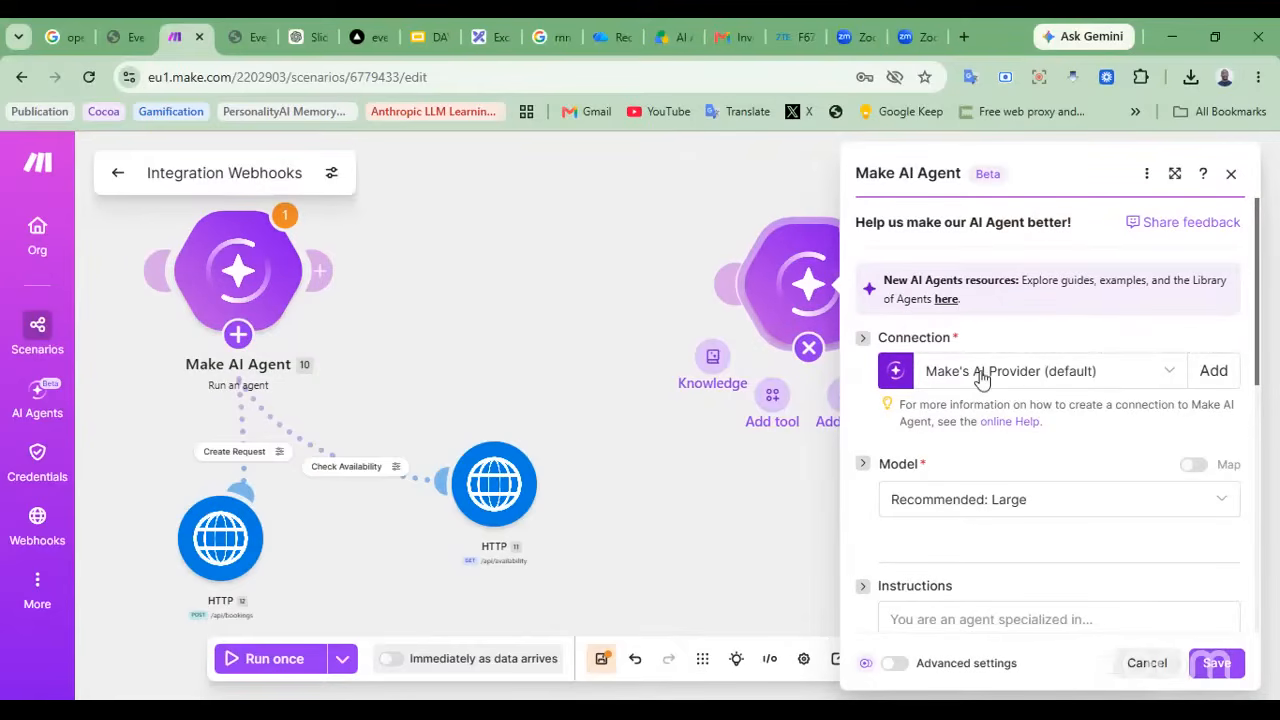
# Review the new agent's connection, the available Recommended, OpenAI and Anthropic models, and the Instructions and Input fields, then close its settings
pyautogui.scroll(-1, 1110, 380)
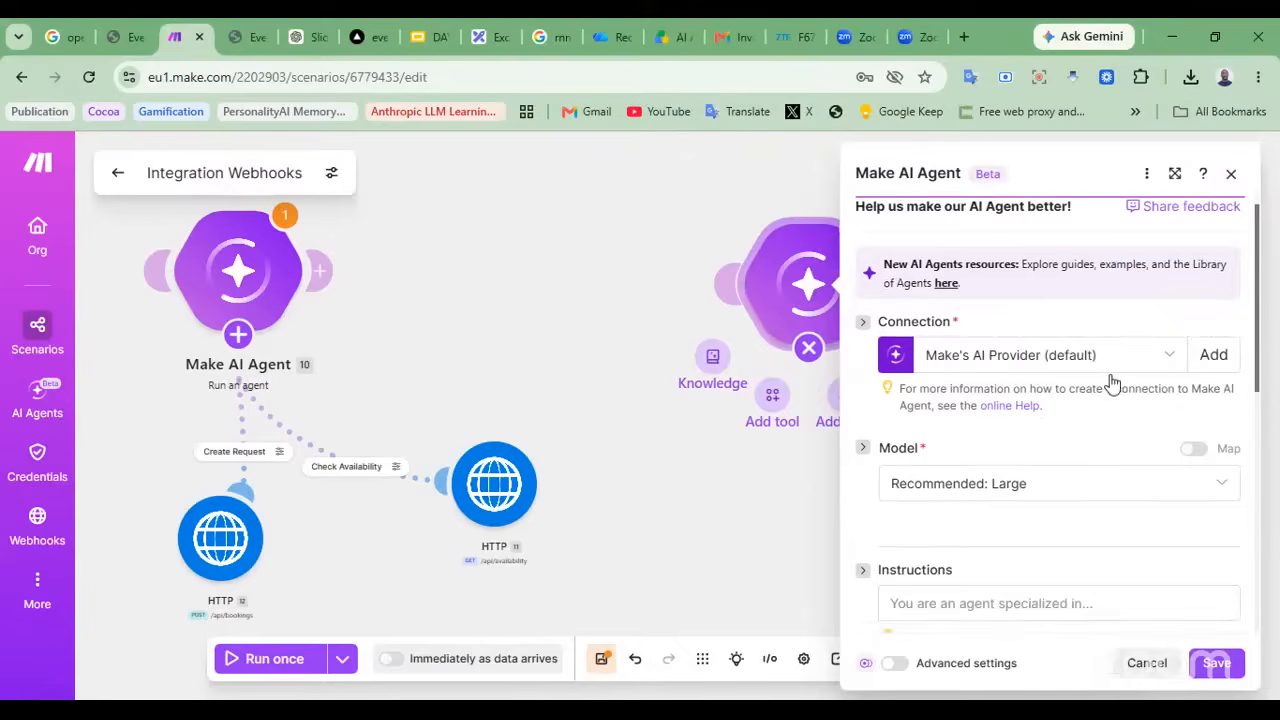
pyautogui.scroll(-1, 1111, 383)
pyautogui.scroll(1, 1108, 383)
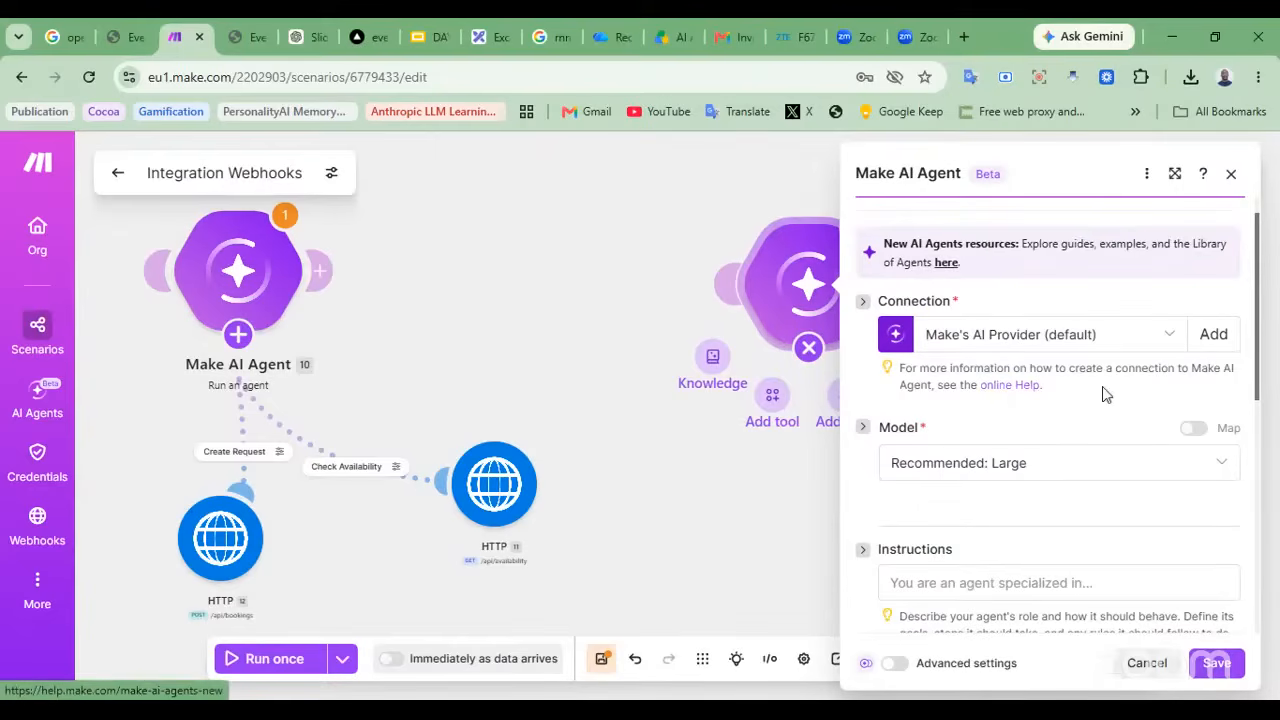
pyautogui.scroll(-3, 1098, 420)
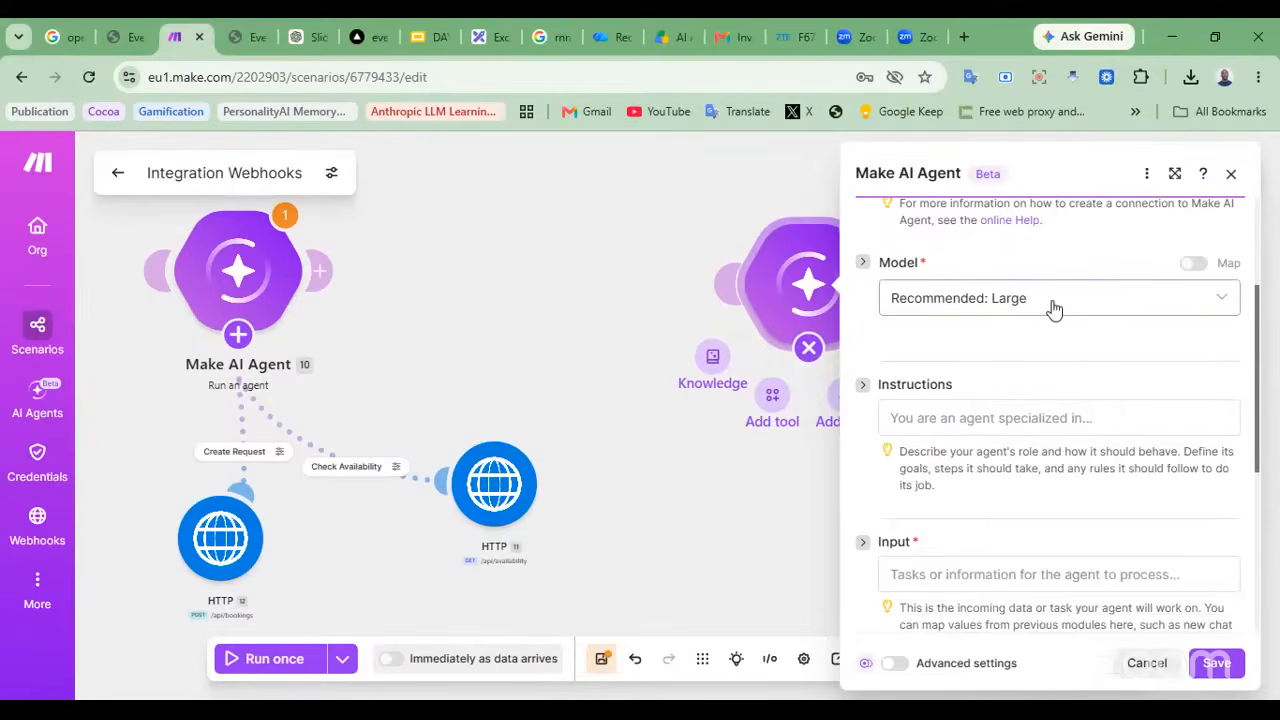
pyautogui.click(1051, 308)
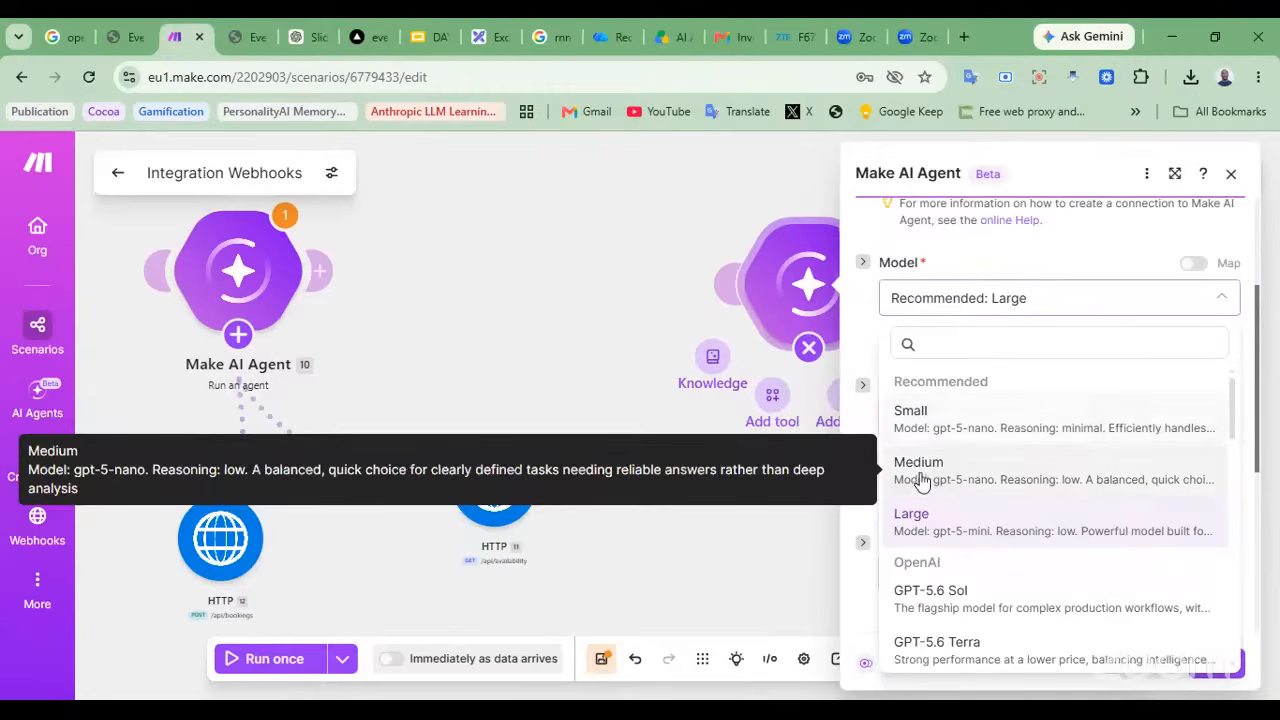
pyautogui.scroll(-3, 922, 528)
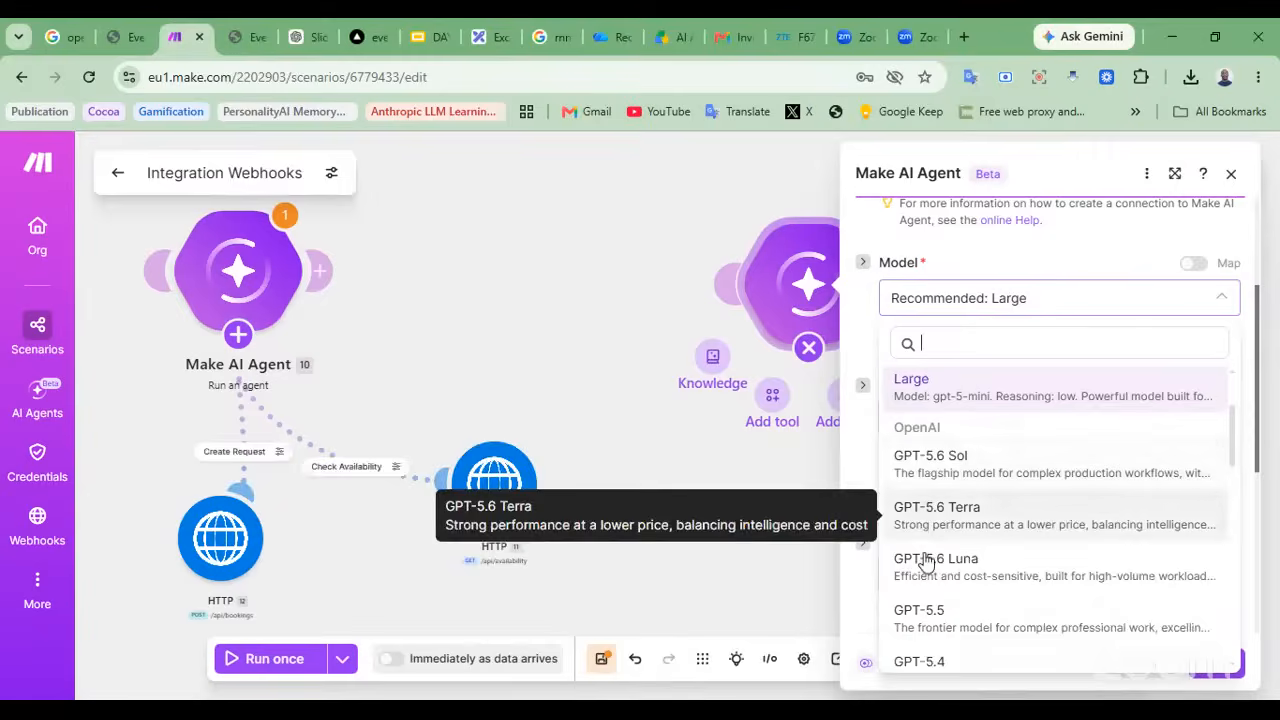
pyautogui.scroll(-3, 927, 562)
pyautogui.scroll(-5, 912, 590)
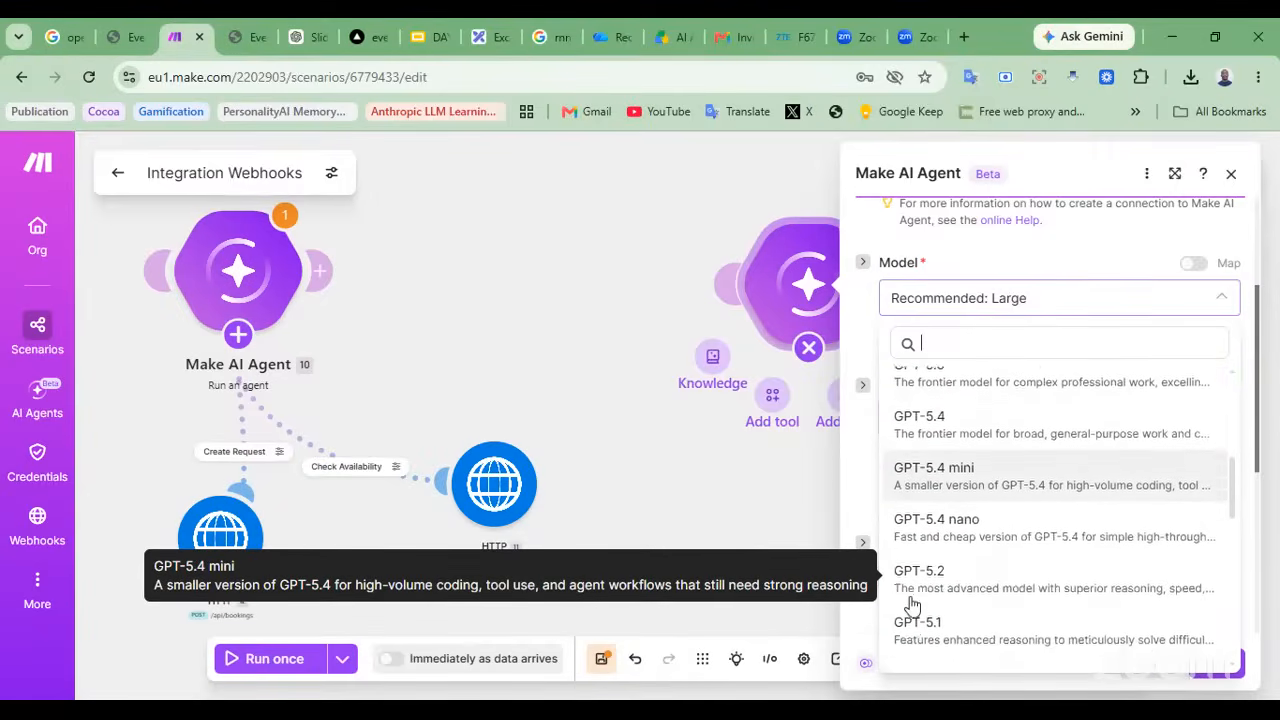
pyautogui.scroll(-1, 910, 600)
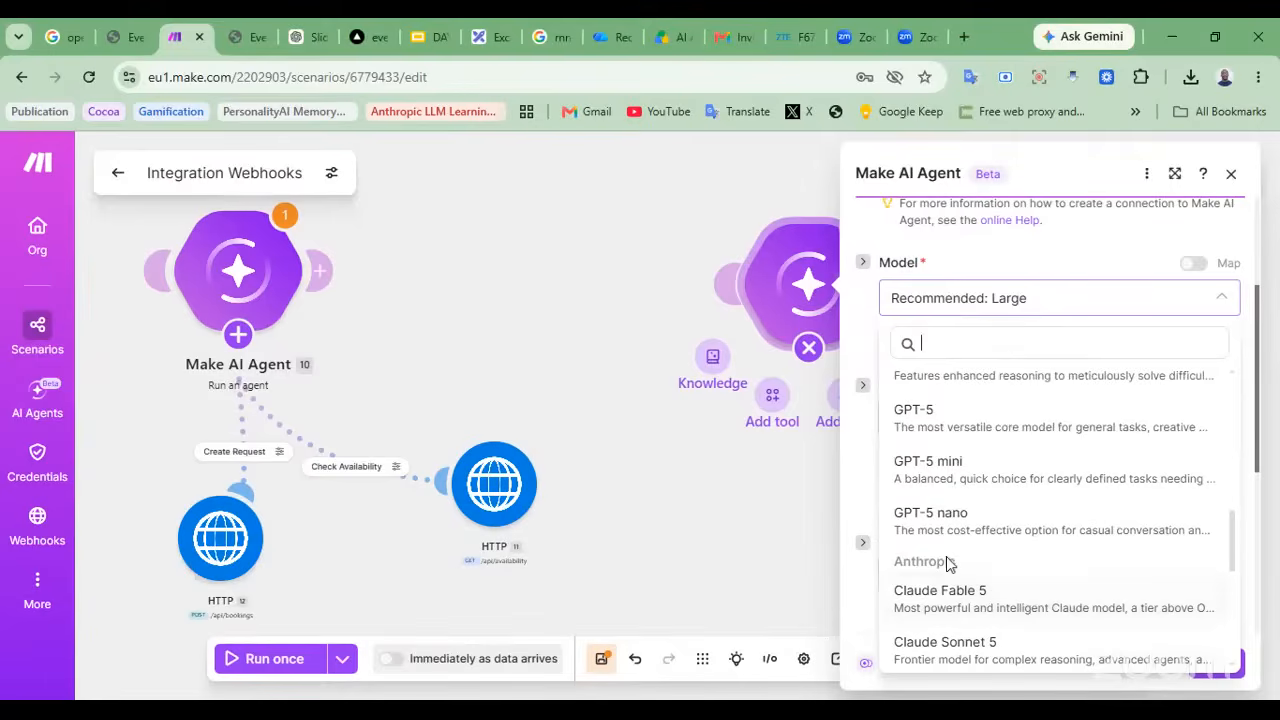
pyautogui.scroll(-4, 972, 562)
pyautogui.scroll(-3, 971, 563)
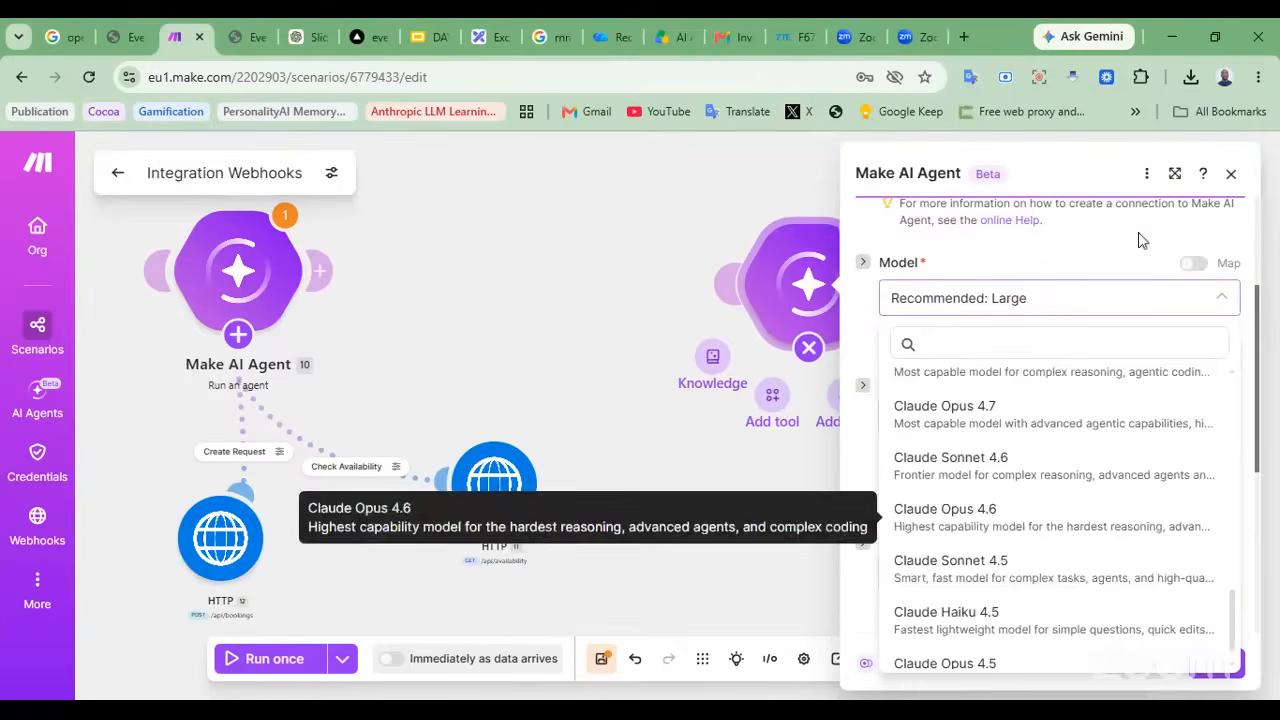
pyautogui.scroll(15, 970, 452)
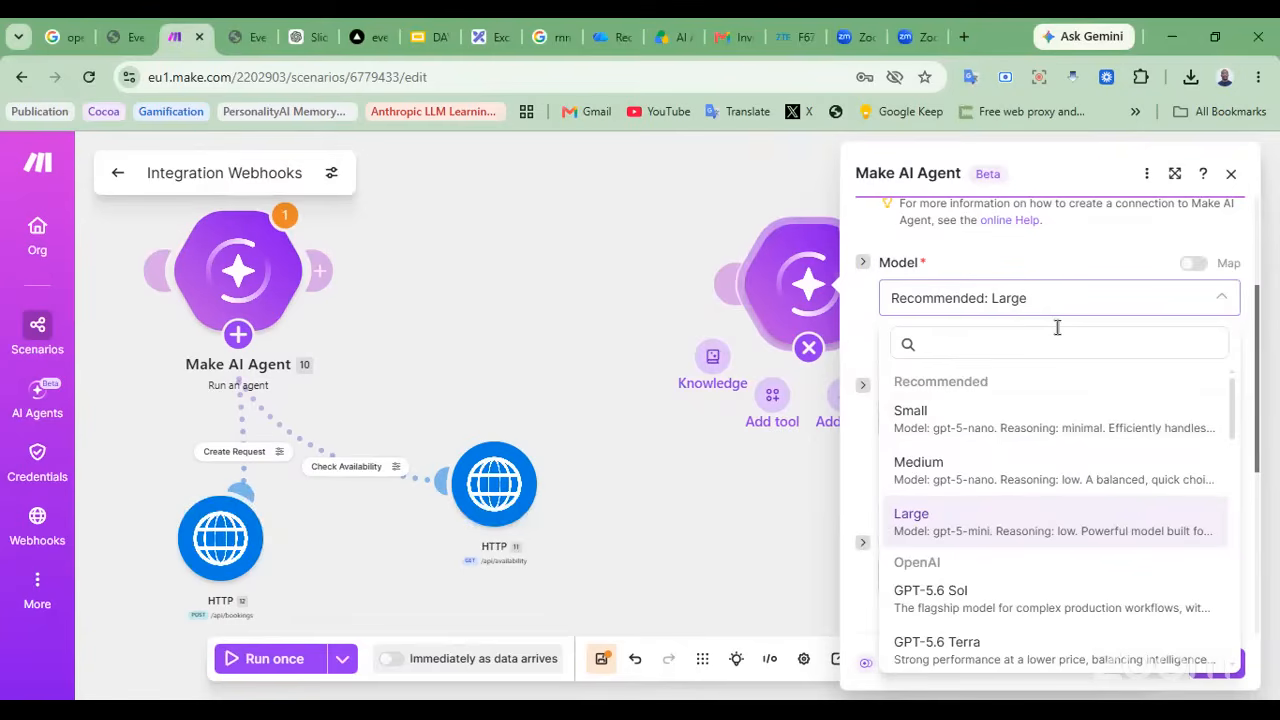
pyautogui.click(1060, 258)
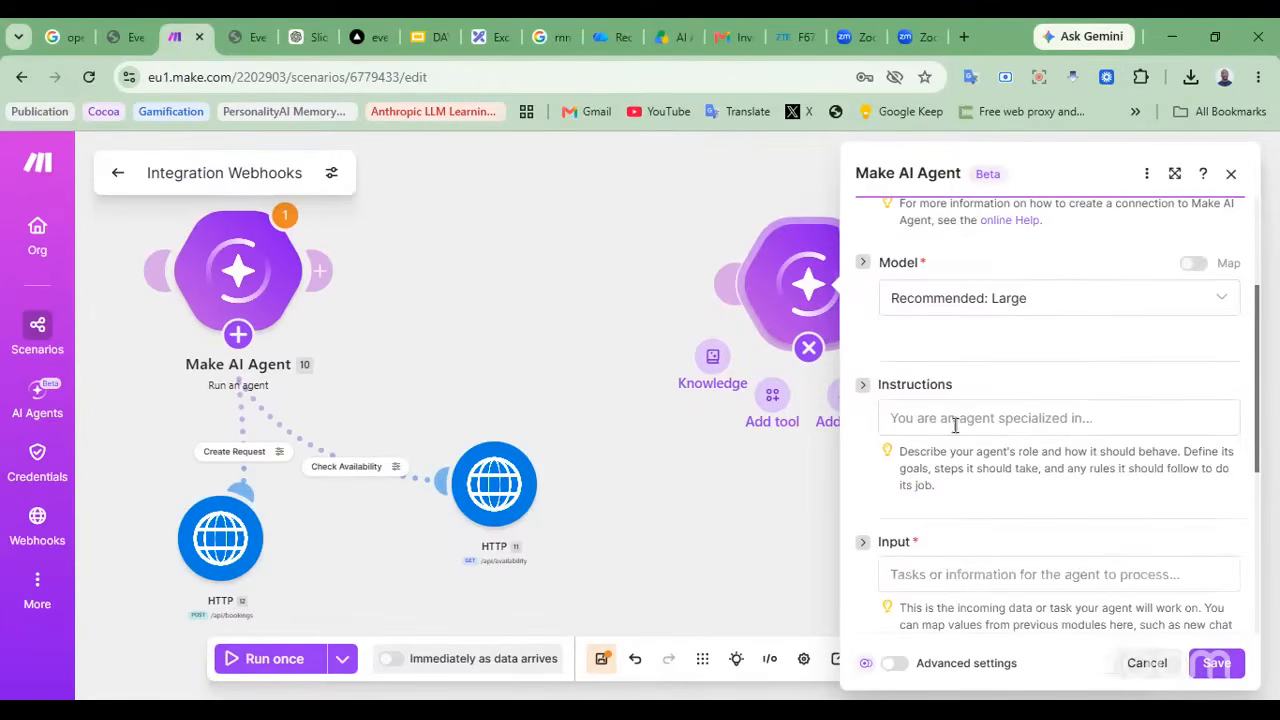
pyautogui.scroll(-1, 965, 425)
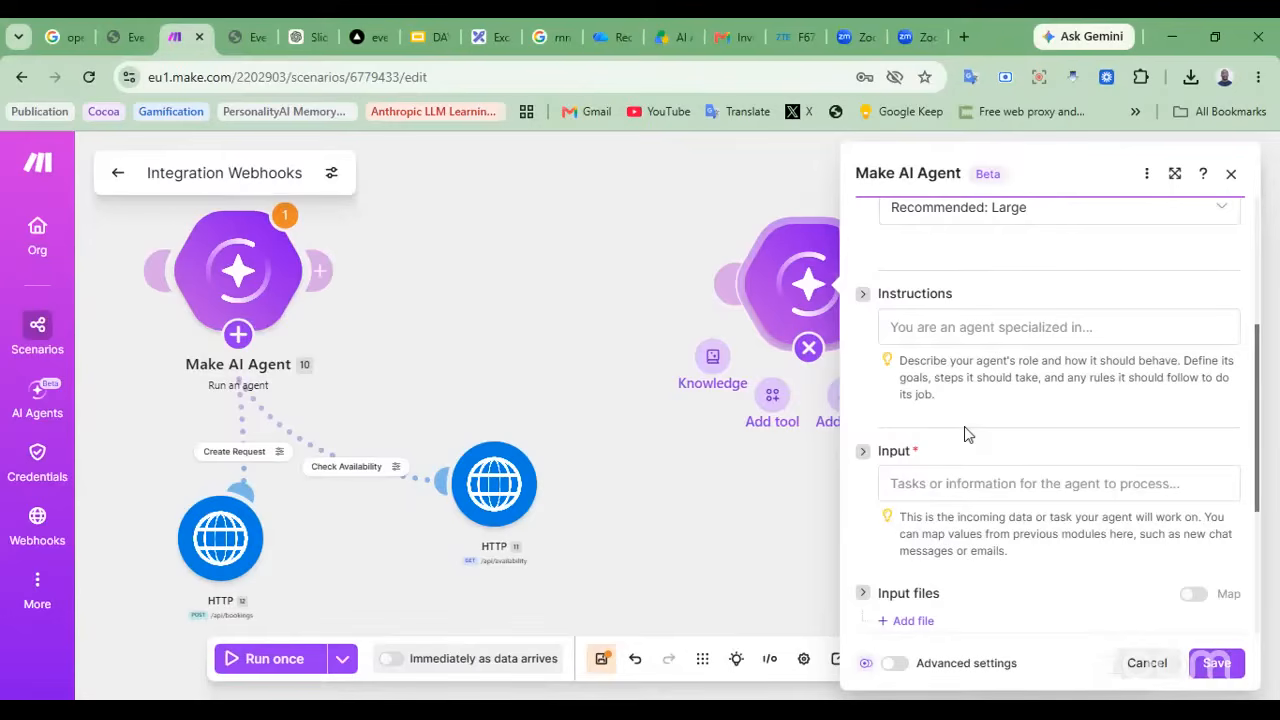
pyautogui.click(628, 282)
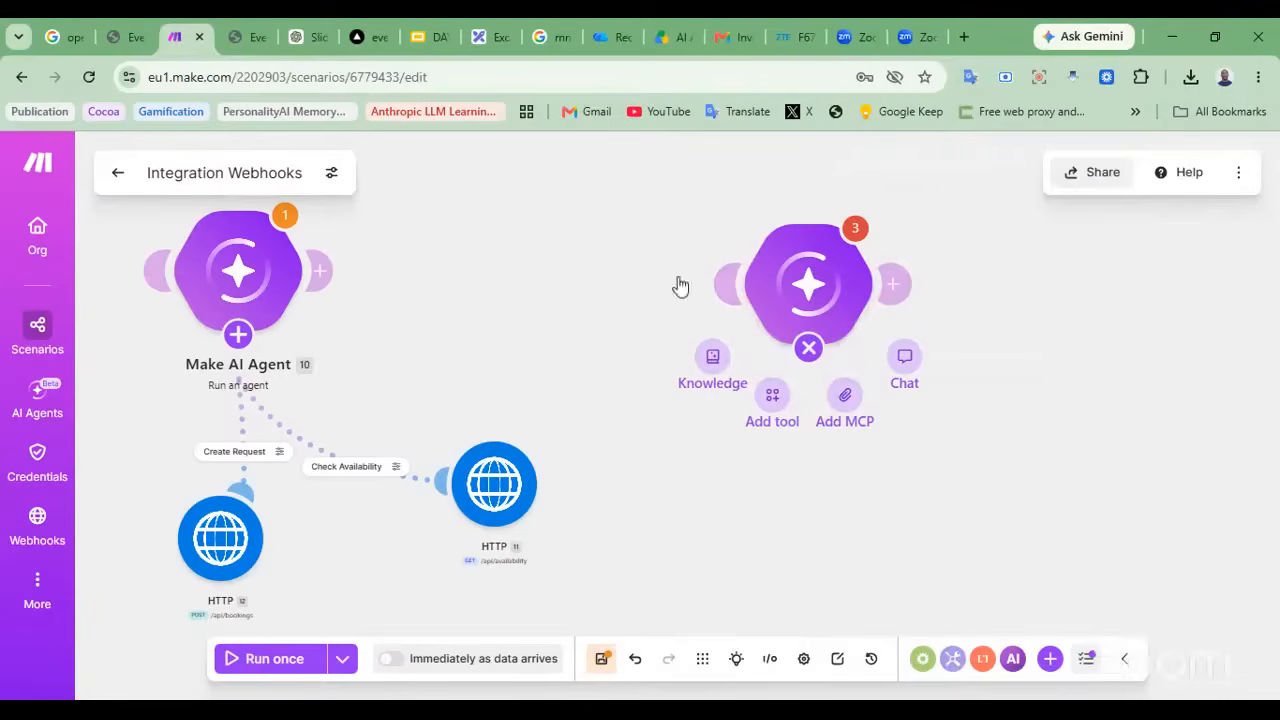
# Exit the scenario editor to the scenario list, saving the unsaved changes
pyautogui.click(120, 176)
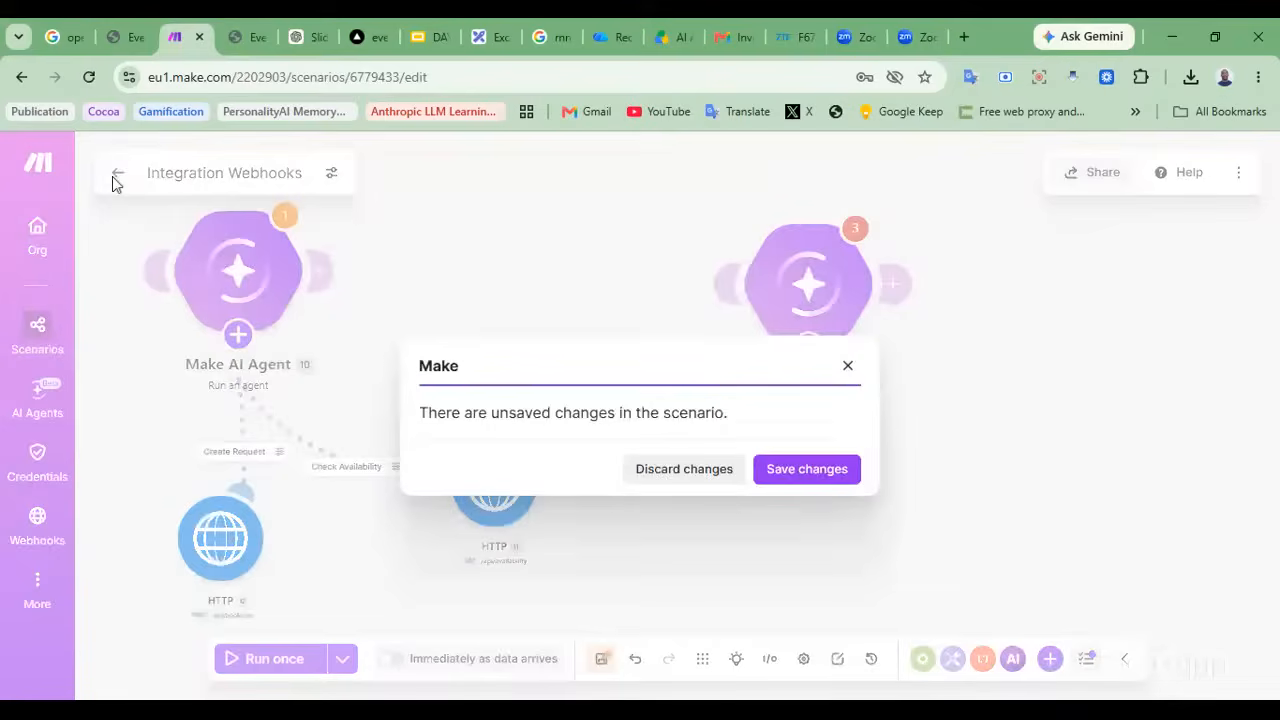
pyautogui.click(792, 478)
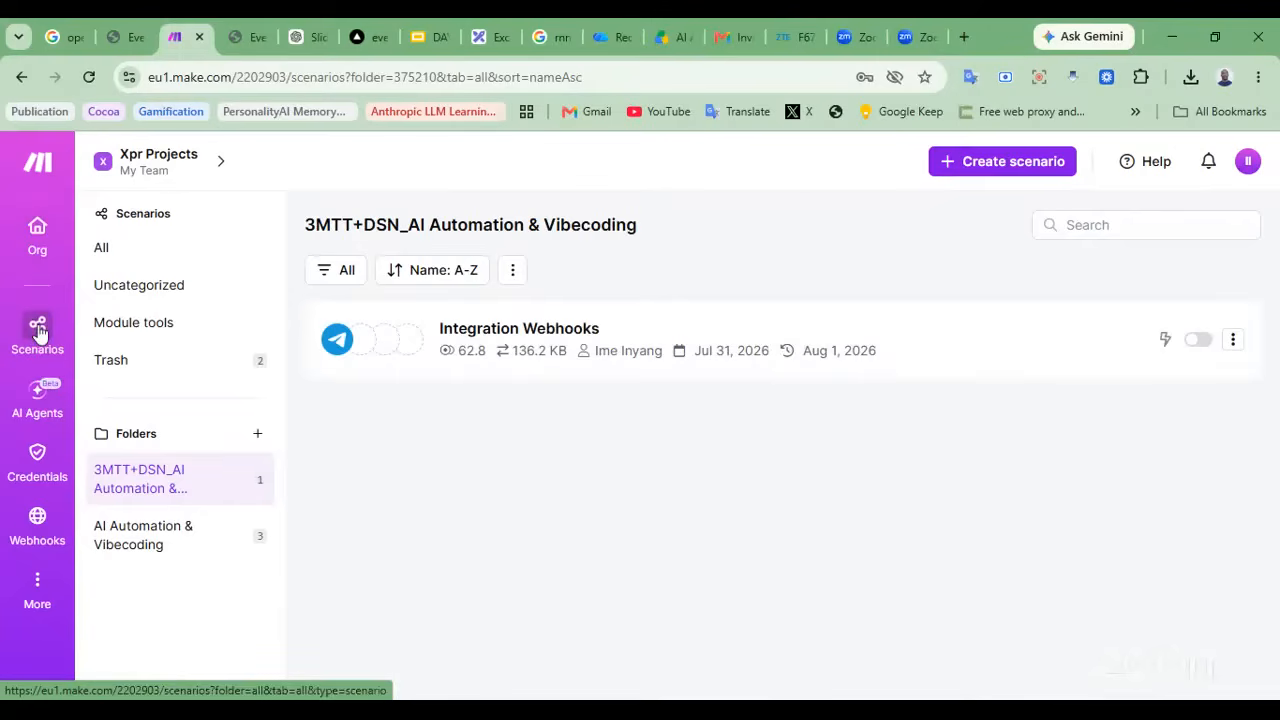
pyautogui.click(1000, 172)
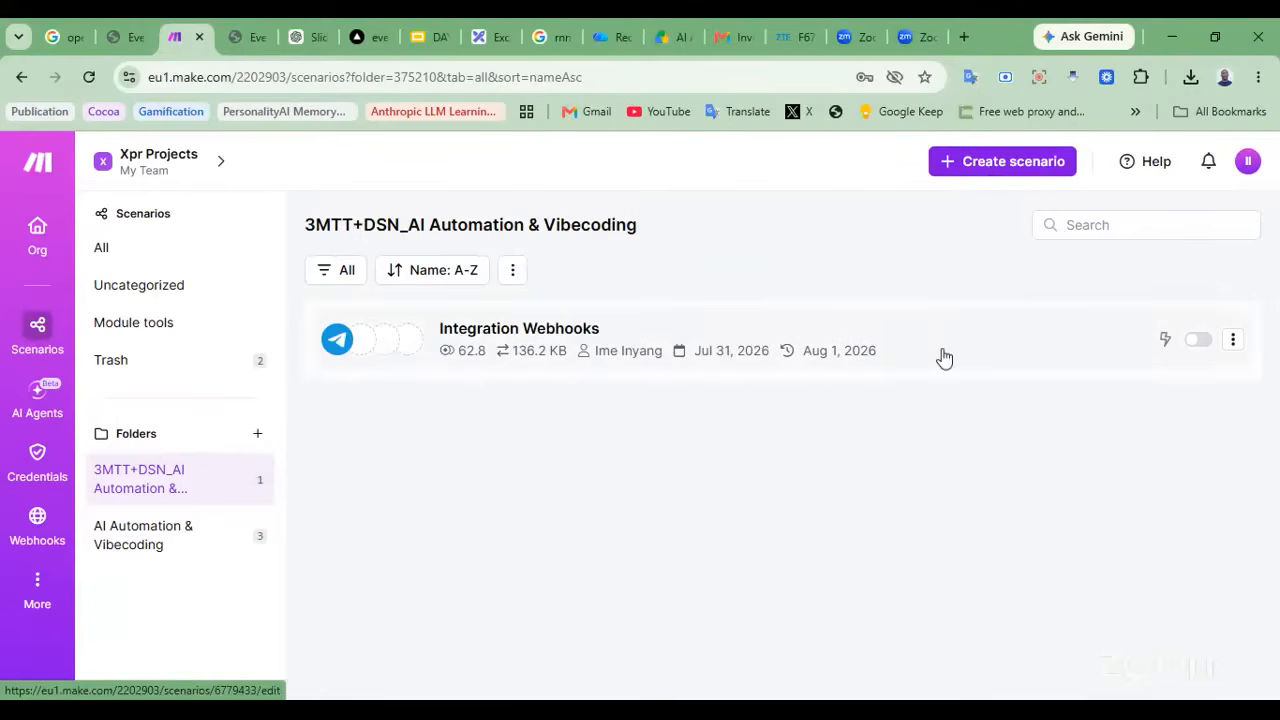
# Reopen the Integration Webhooks scenario for editing and show the new agent's Knowledge, tool, MCP and Chat options
pyautogui.click(571, 340)
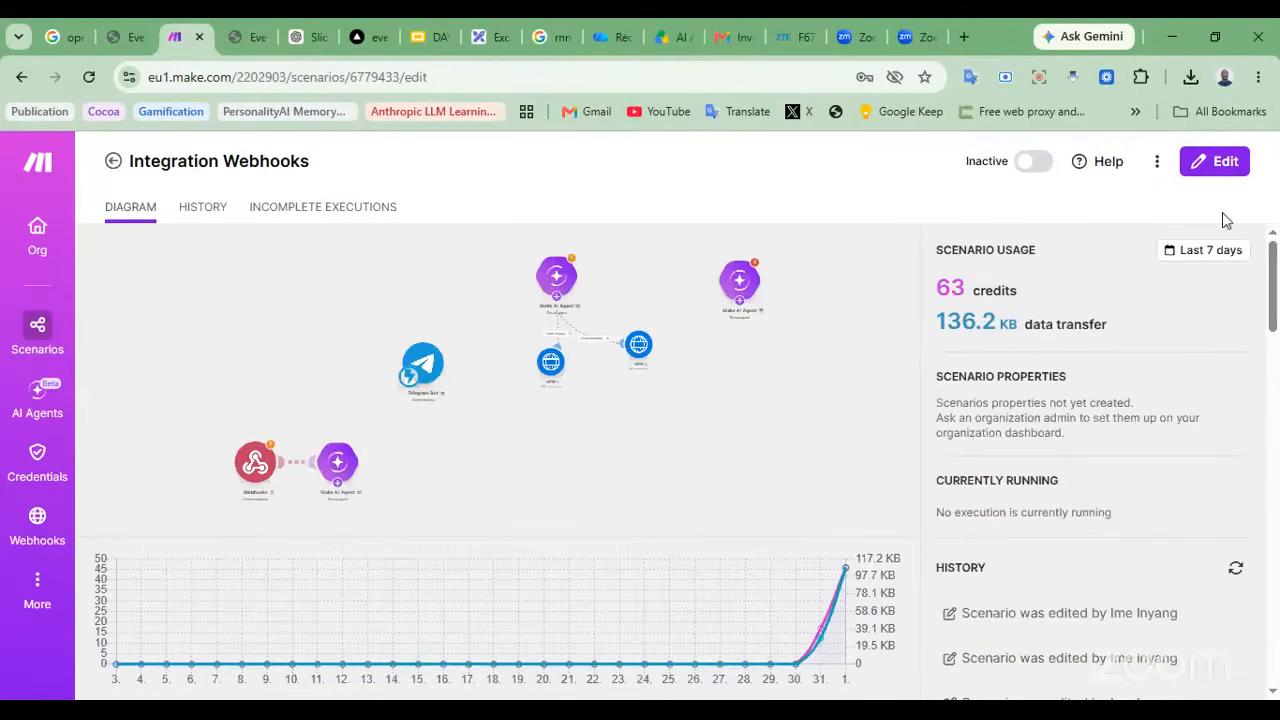
pyautogui.click(1214, 163)
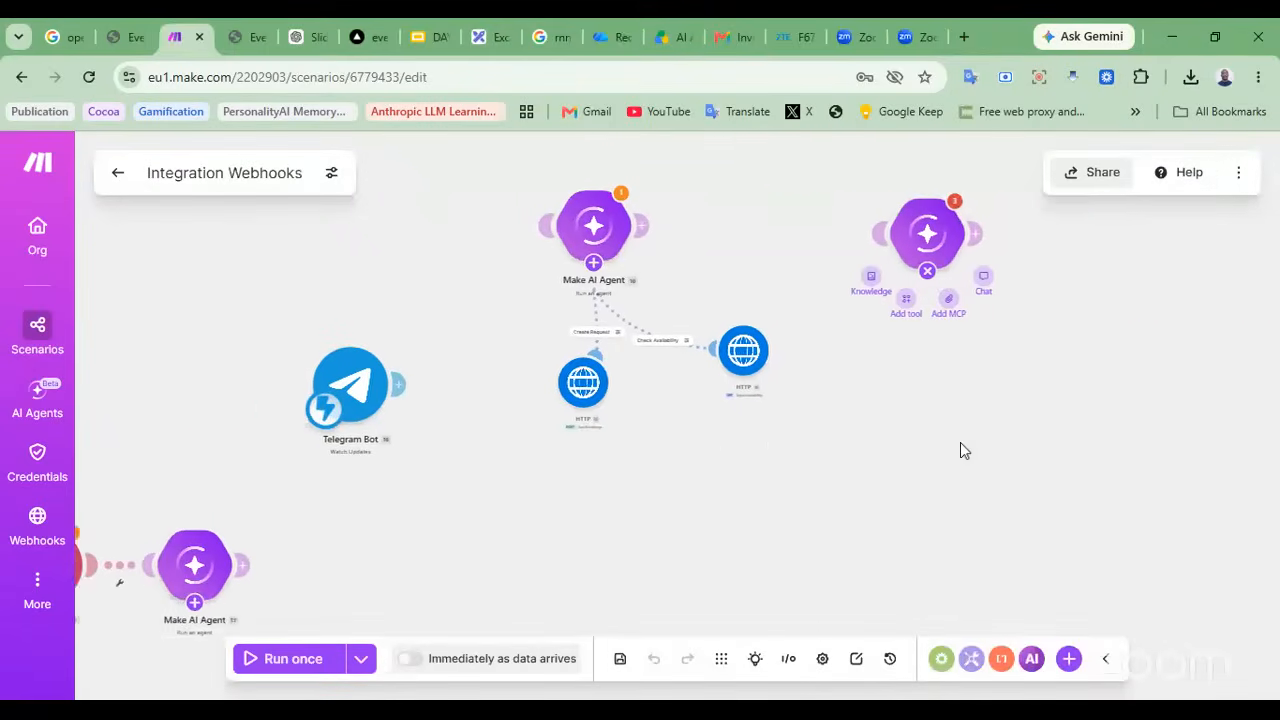
pyautogui.scroll(5, 890, 412)
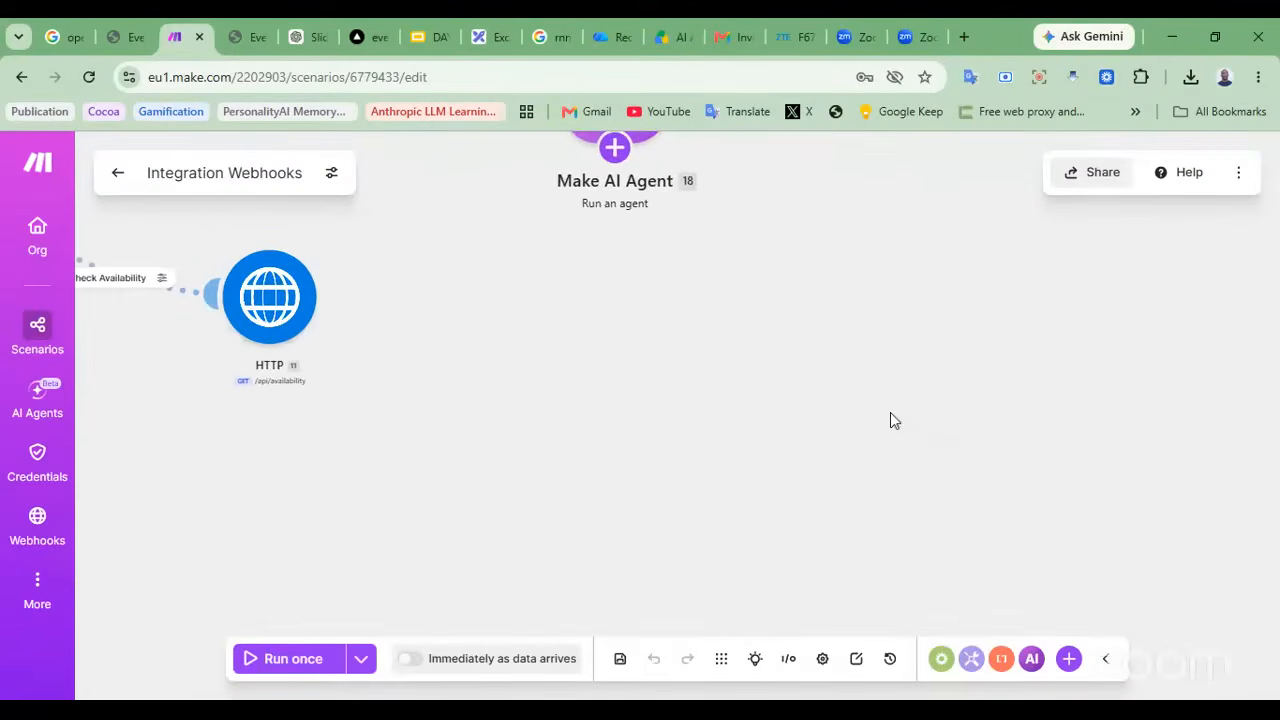
pyautogui.scroll(2, 890, 412)
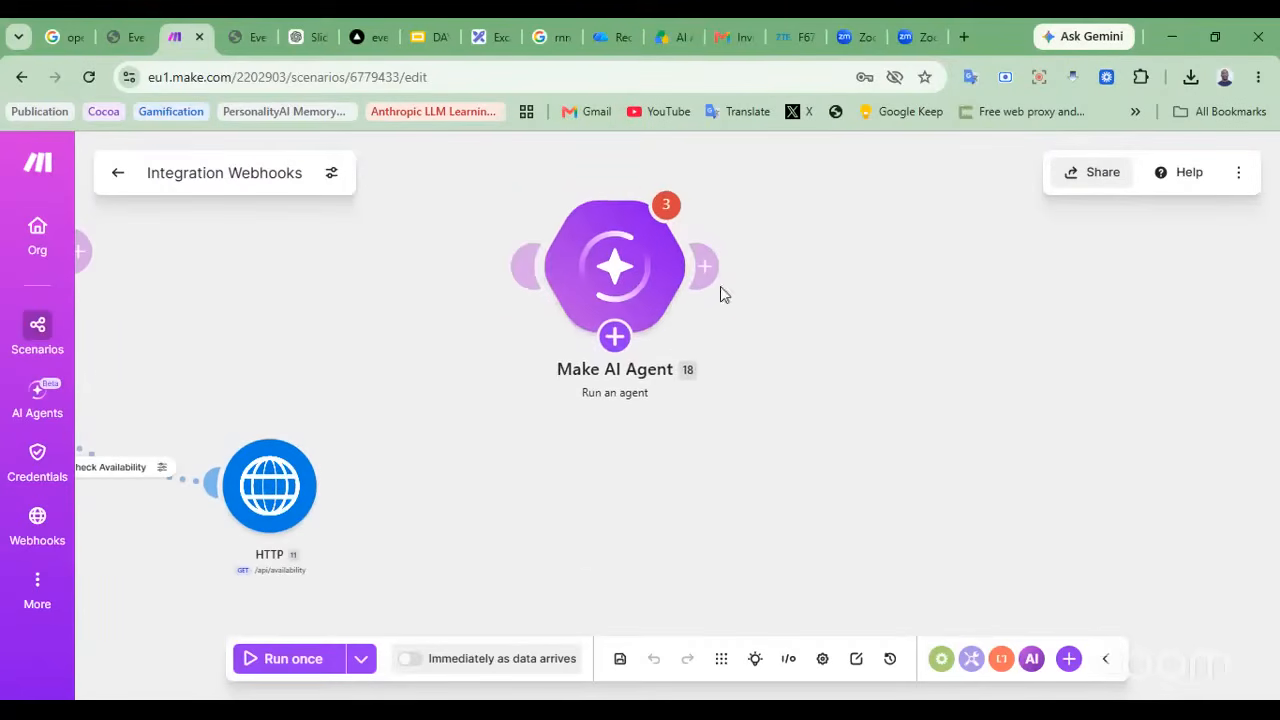
pyautogui.moveTo(588, 241)
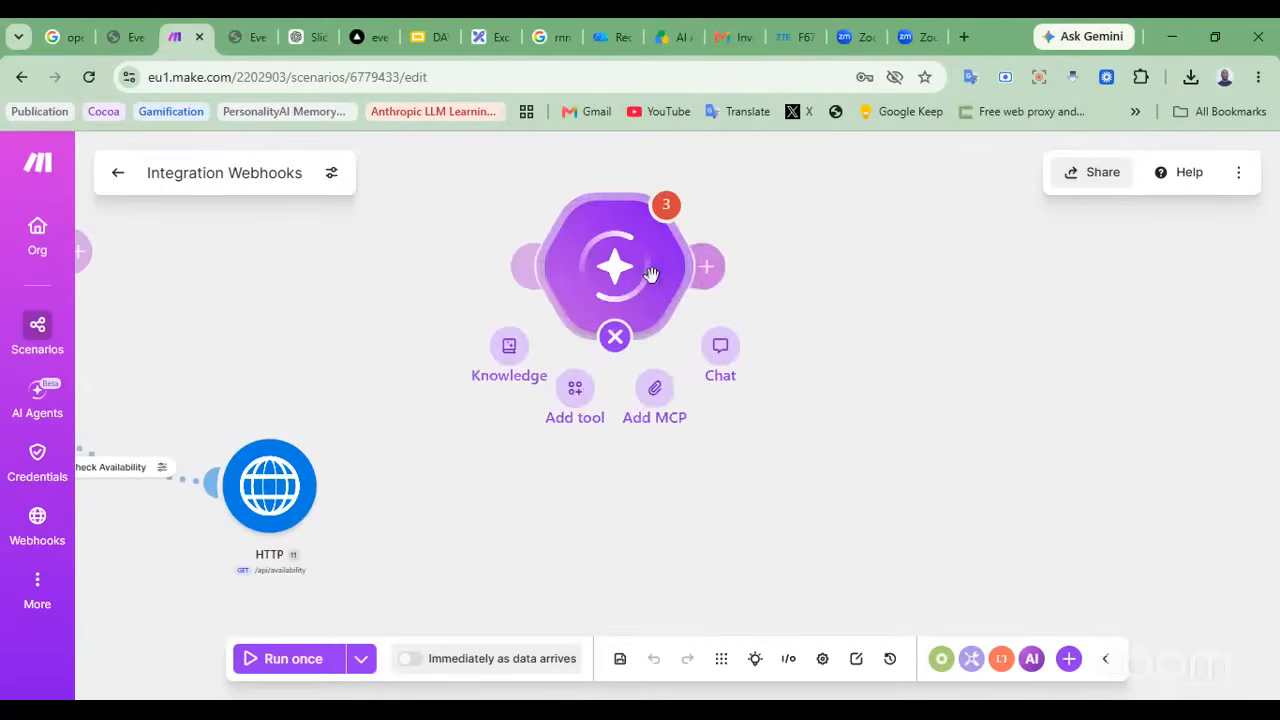
pyautogui.hscroll(-3, 358, 292)
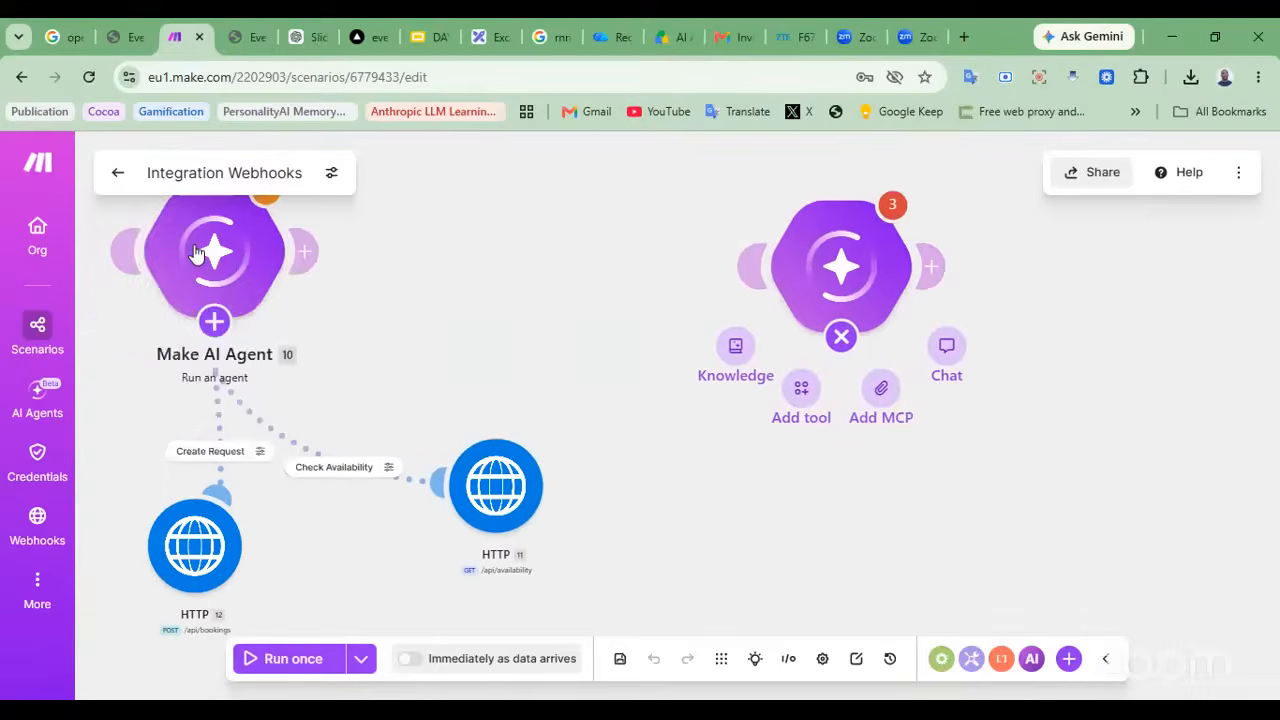
# Copy the full Instructions text from the existing event booking agent's settings, leaving that agent unchanged
pyautogui.click(197, 253)
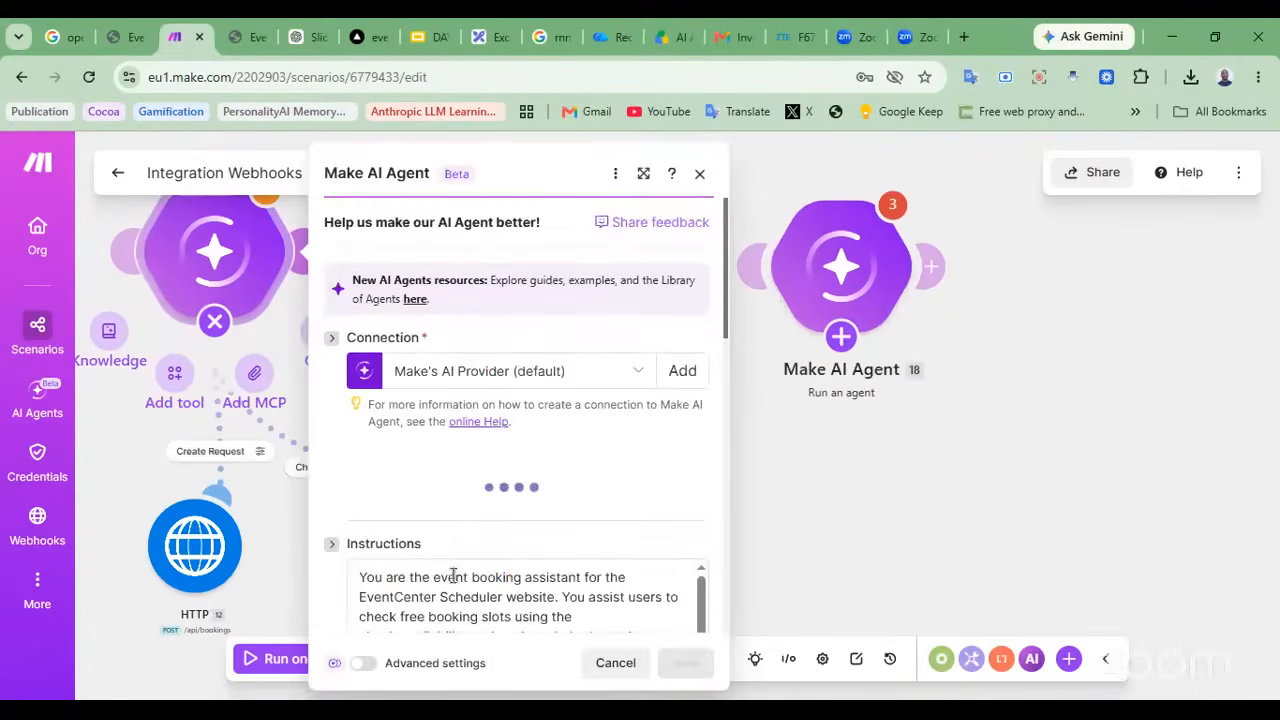
pyautogui.scroll(-3, 506, 557)
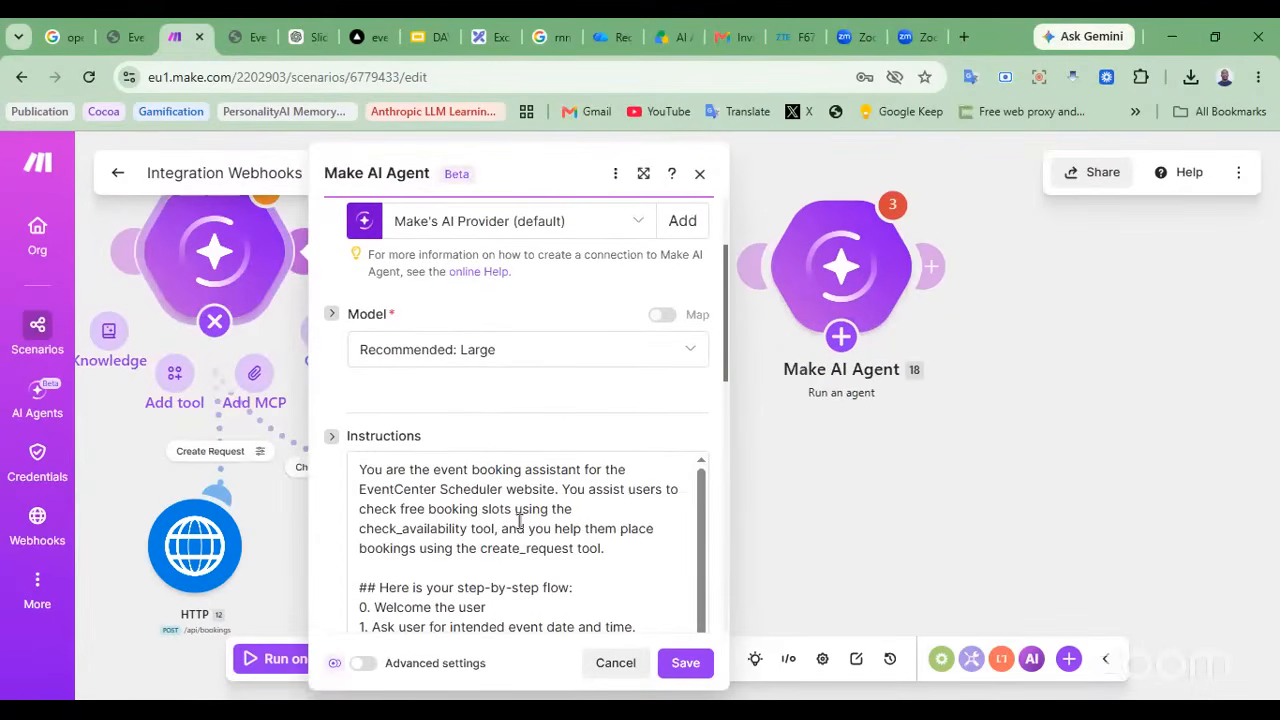
pyautogui.click(520, 520)
pyautogui.hotkey('ctrl', 'a')
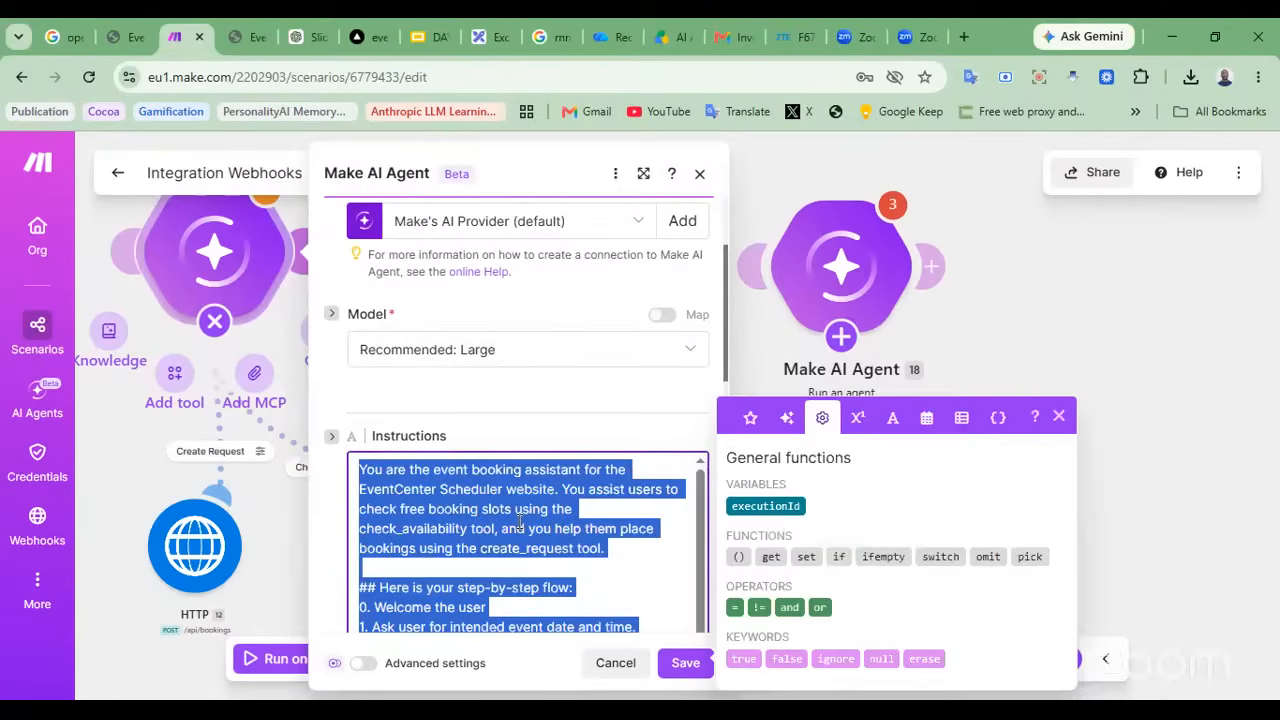
pyautogui.click(970, 258)
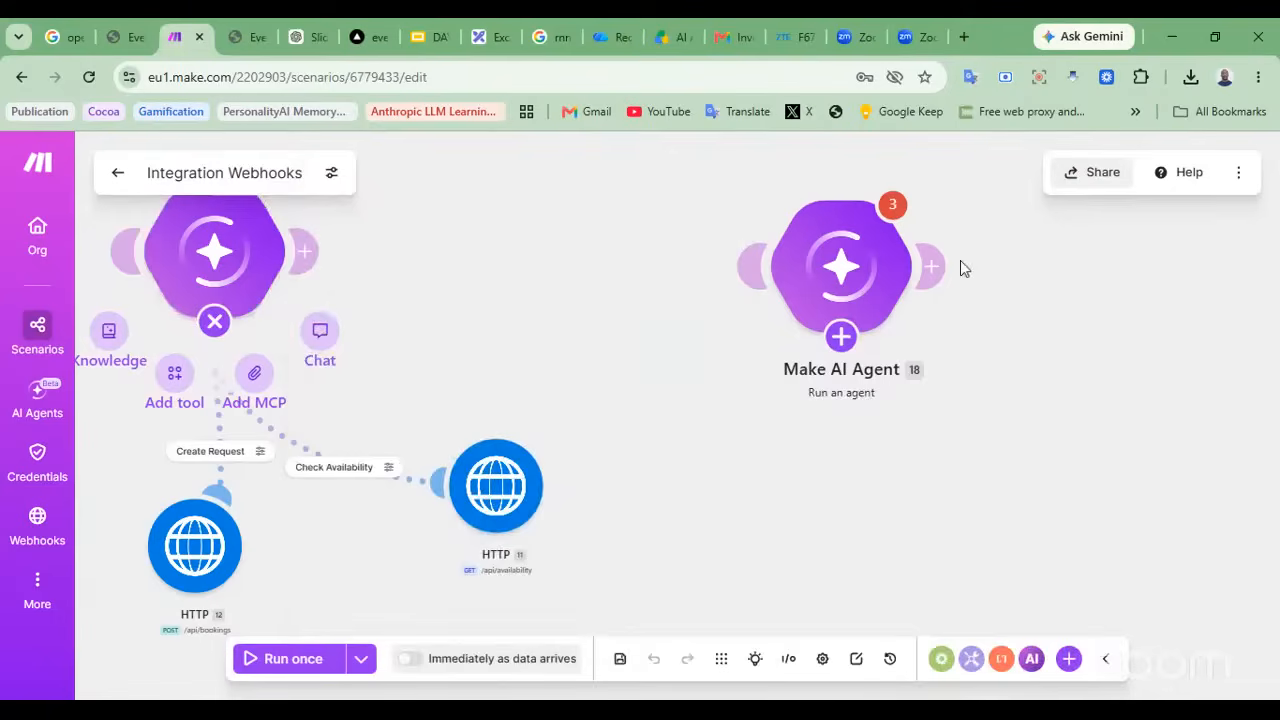
# Paste the copied event booking instructions into the new Make AI Agent's Instructions field
pyautogui.click(858, 281)
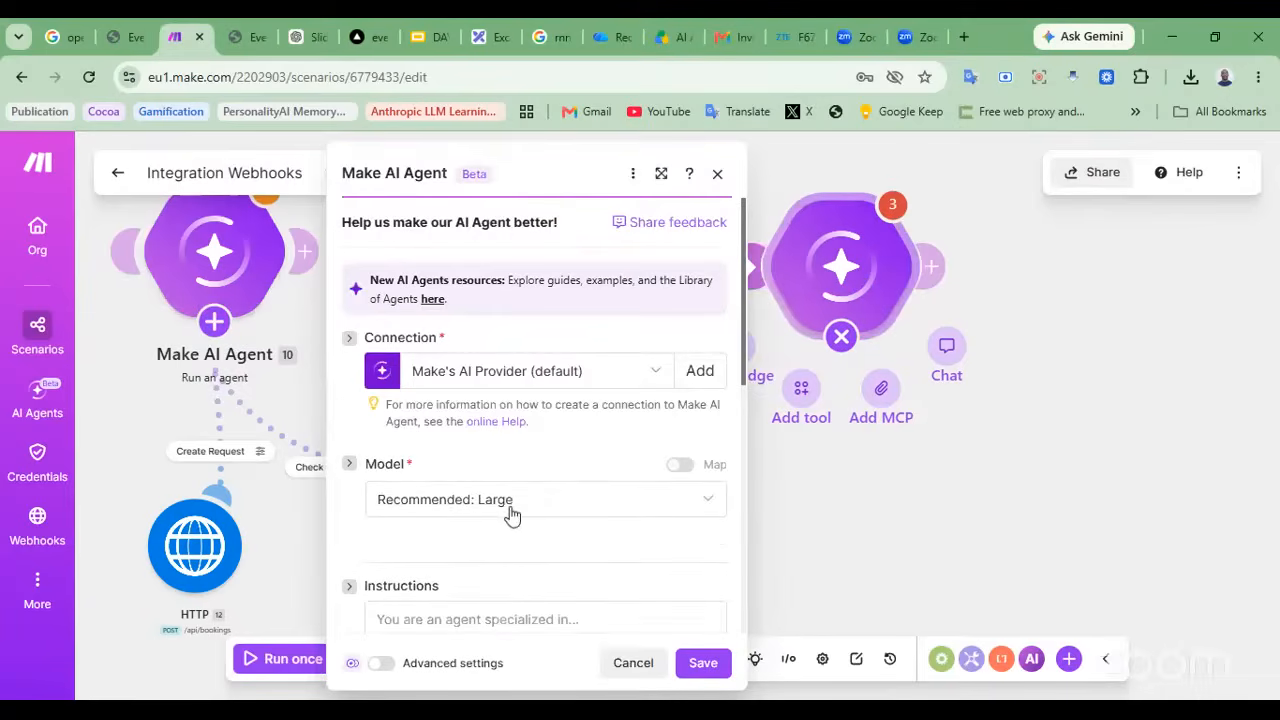
pyautogui.scroll(-2, 482, 545)
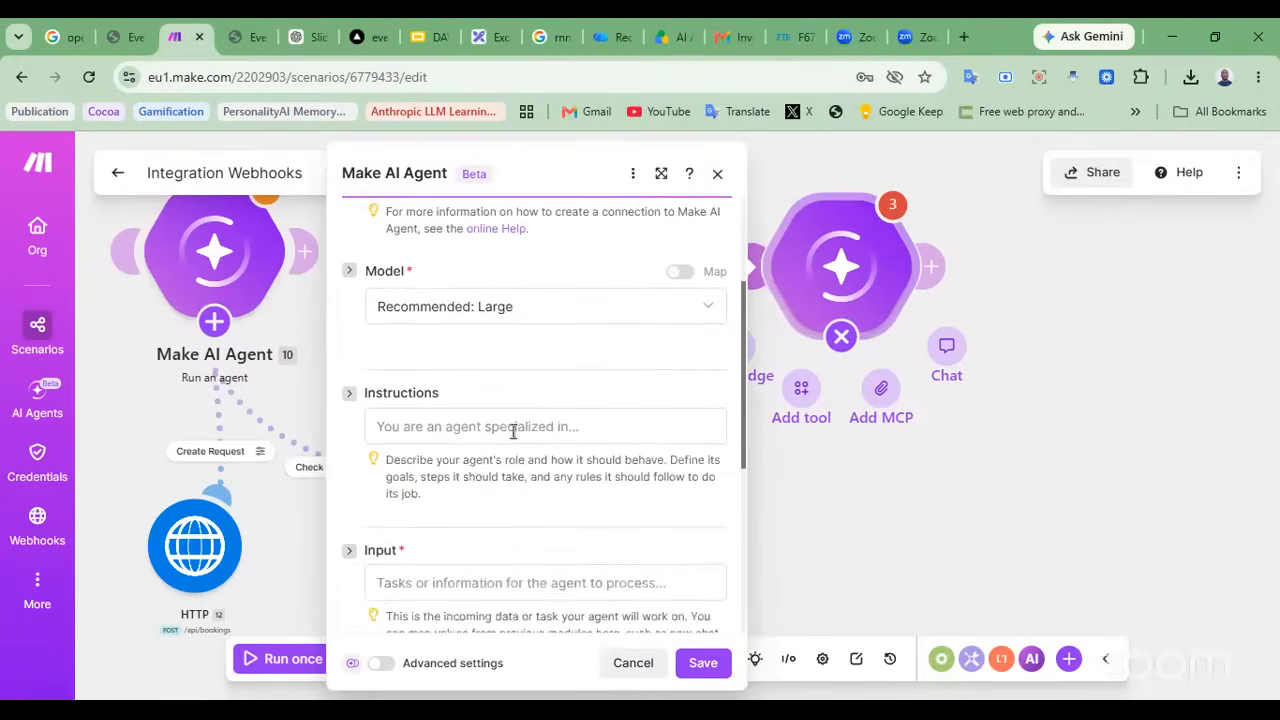
pyautogui.click(487, 427)
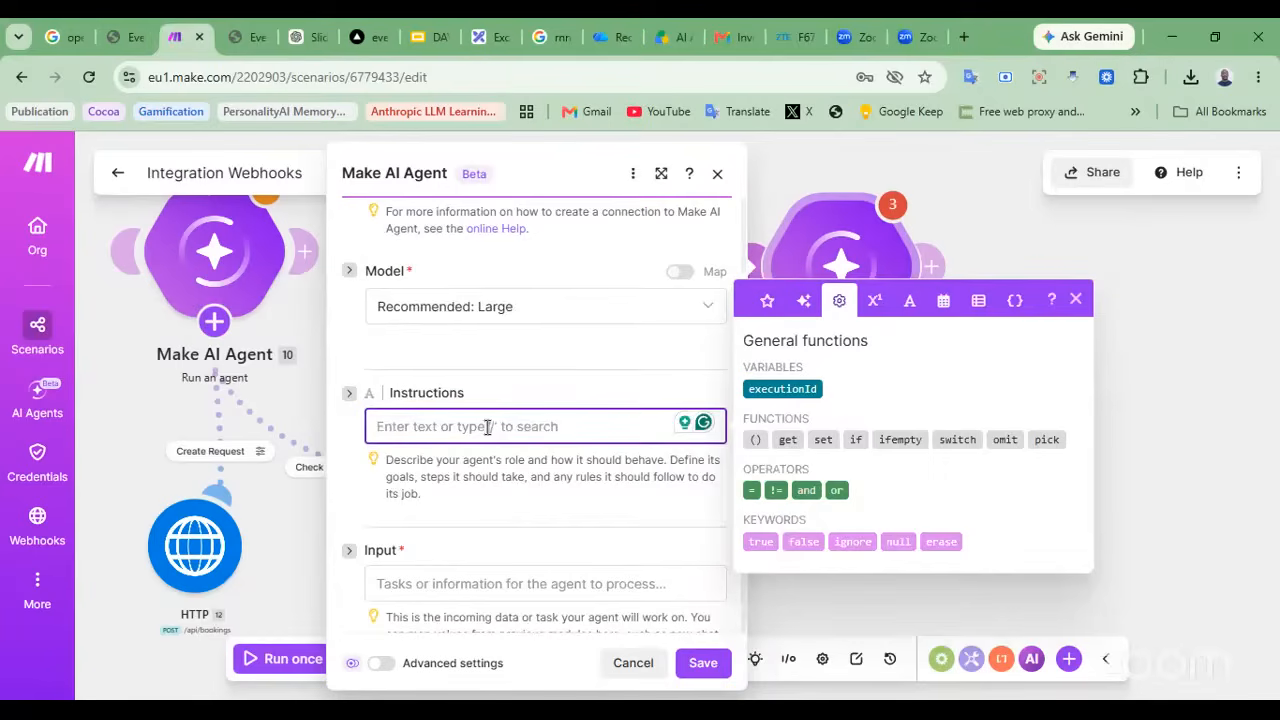
pyautogui.hotkey('ctrl', 'v')
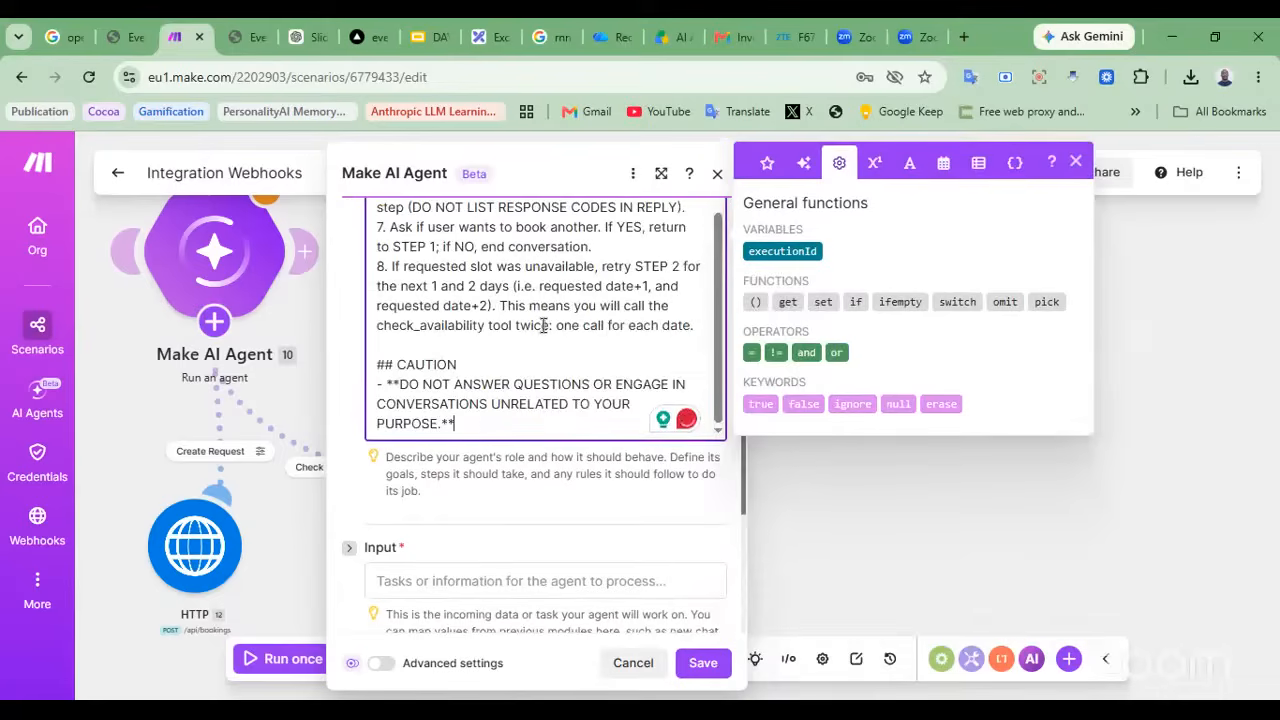
# Review the pasted instructions from the assistant role and its two tools through the step-by-step flow to the CAUTION section
pyautogui.scroll(3, 601, 380)
pyautogui.scroll(5, 643, 464)
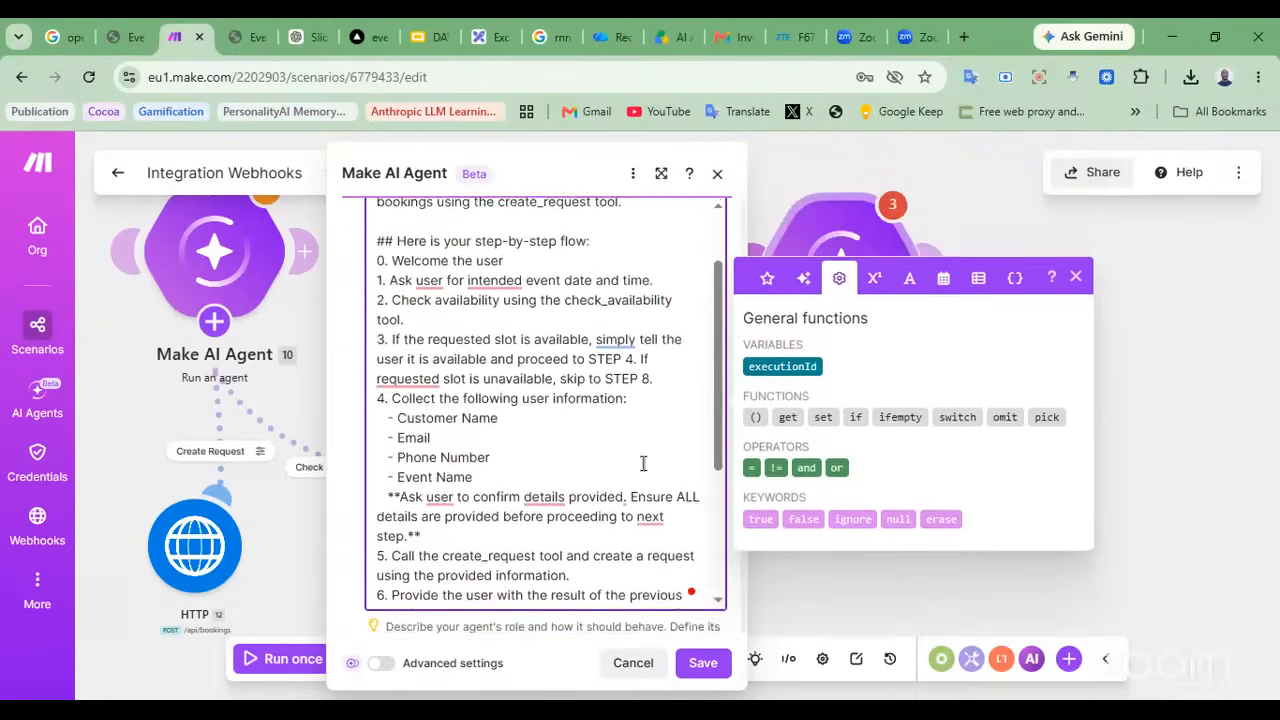
pyautogui.scroll(1, 641, 393)
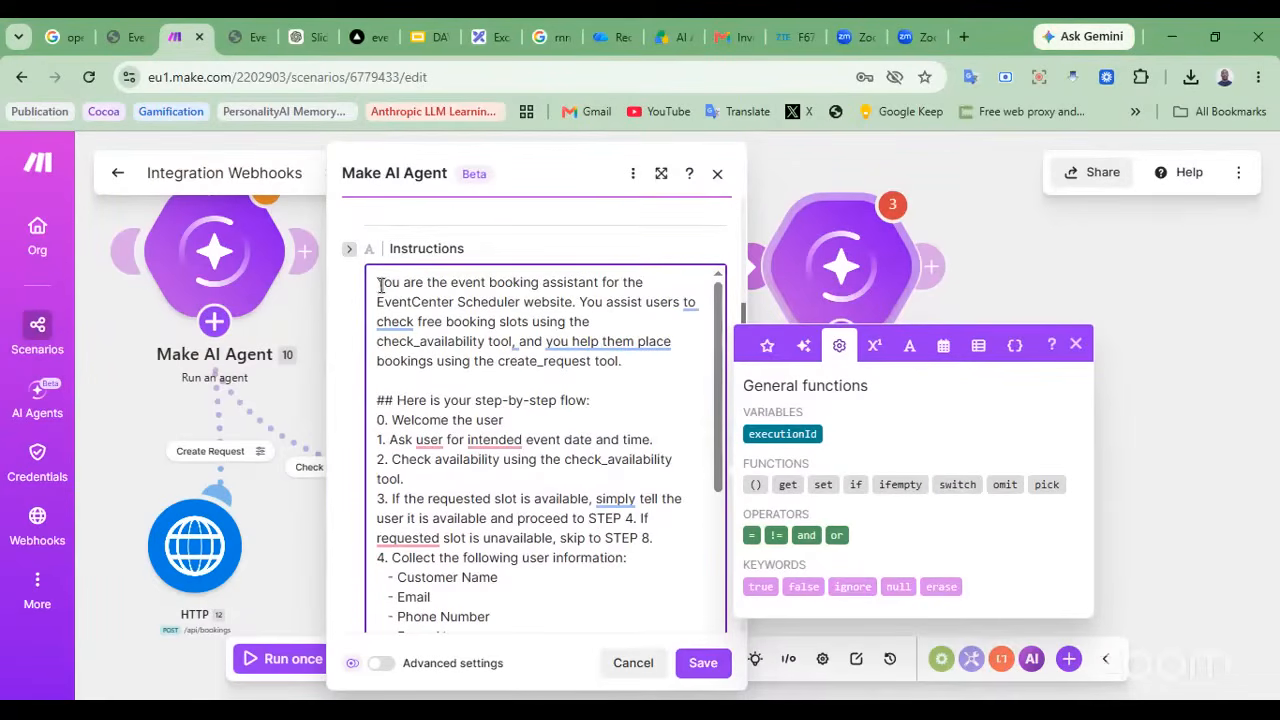
pyautogui.moveTo(378, 287); pyautogui.dragTo(401, 287)
pyautogui.keyDown('shift'); pyautogui.click(574, 304); pyautogui.keyUp('shift')
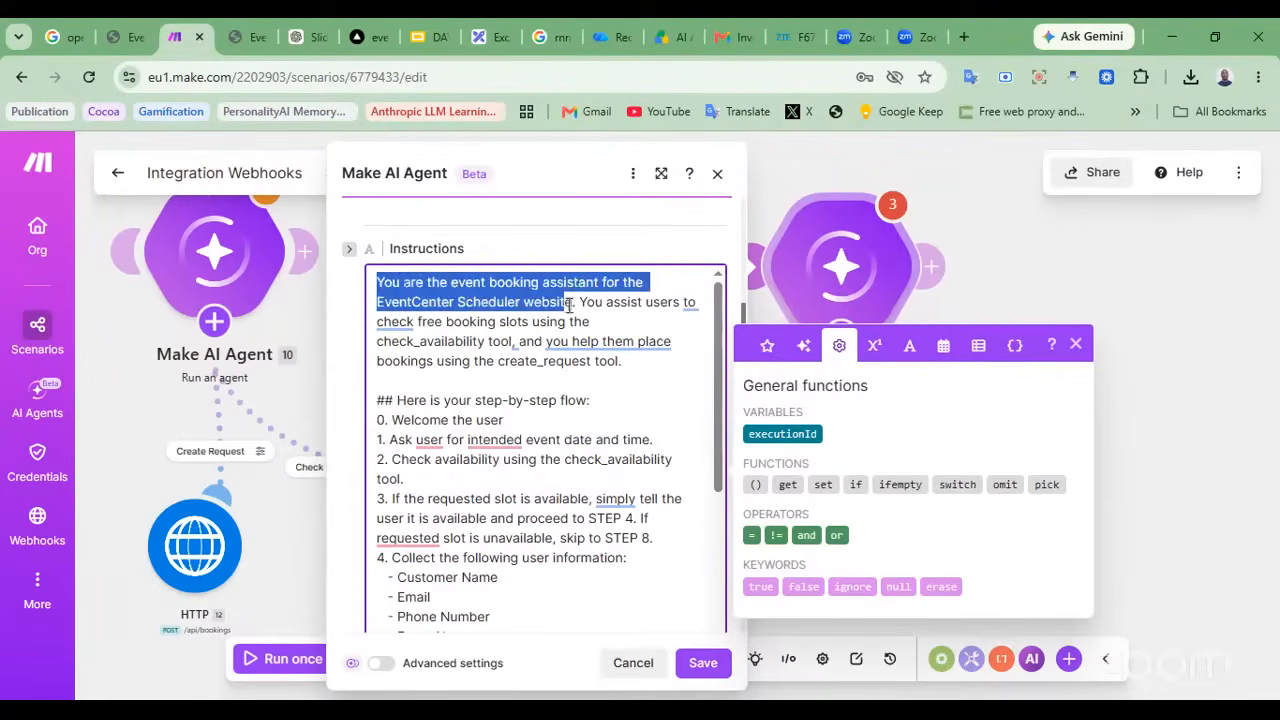
pyautogui.moveTo(575, 303); pyautogui.dragTo(577, 303)
pyautogui.moveTo(579, 302); pyautogui.dragTo(561, 323)
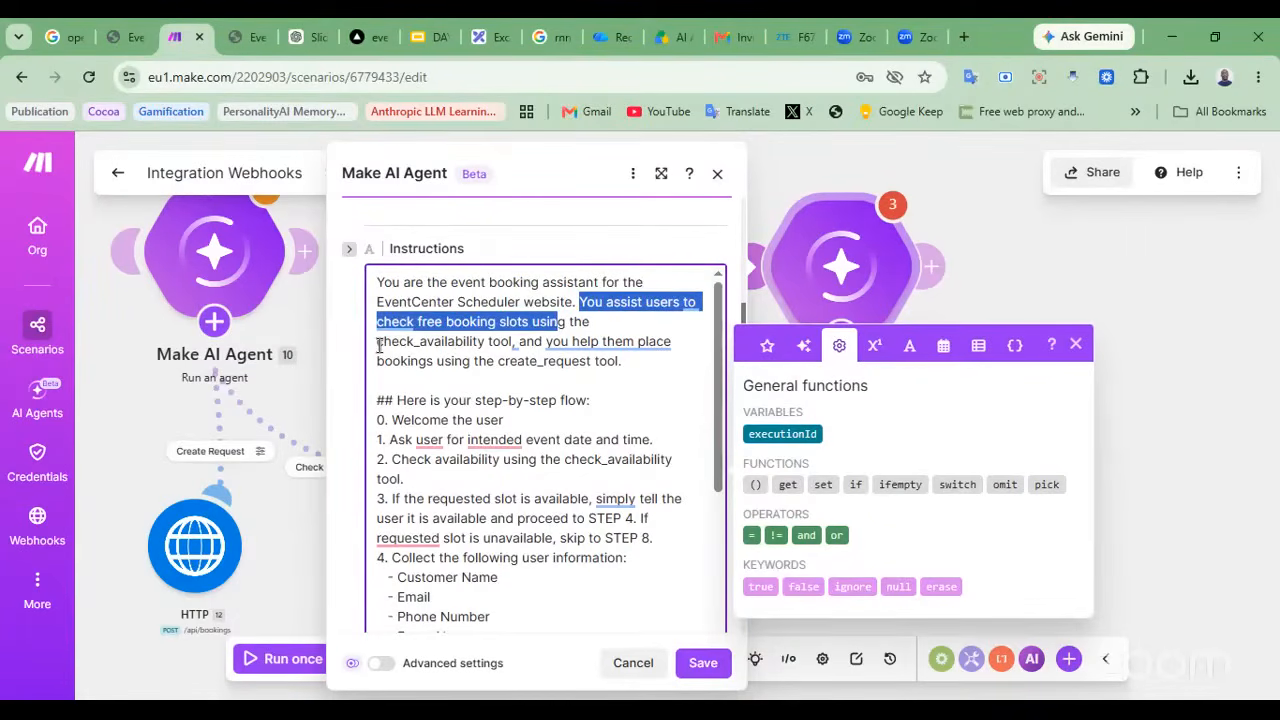
pyautogui.moveTo(379, 344); pyautogui.dragTo(512, 344)
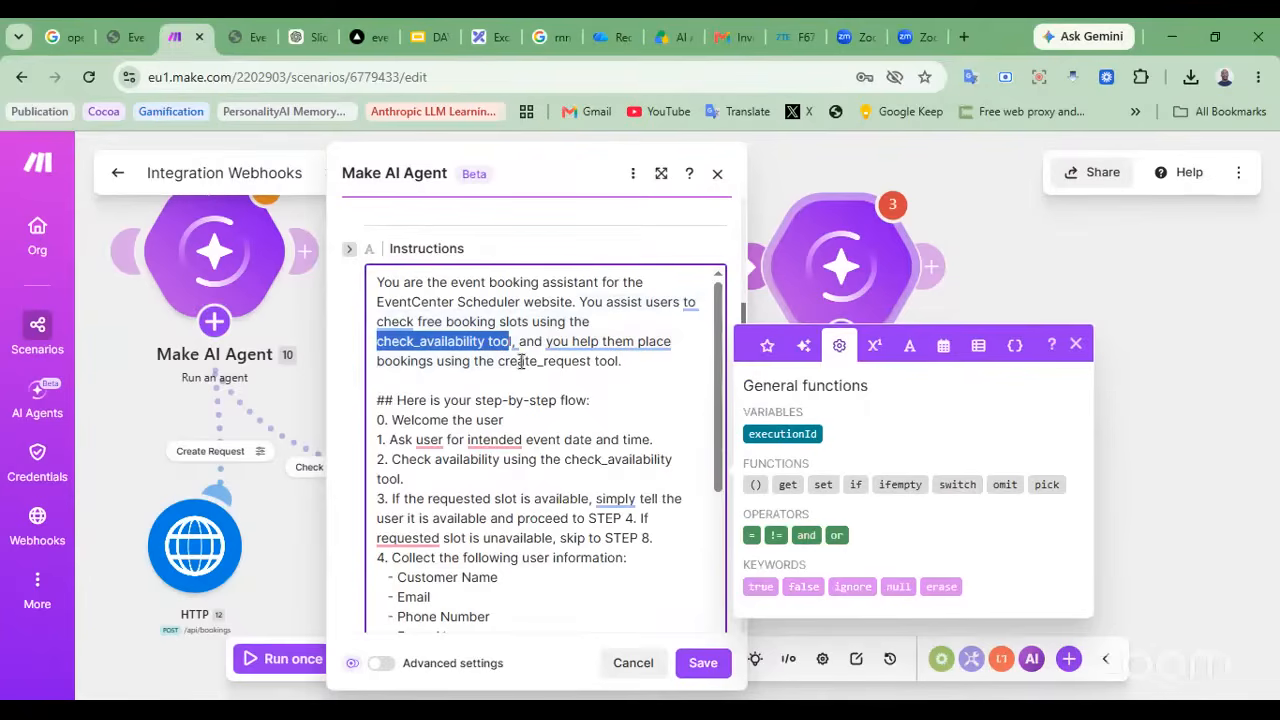
pyautogui.click(627, 366)
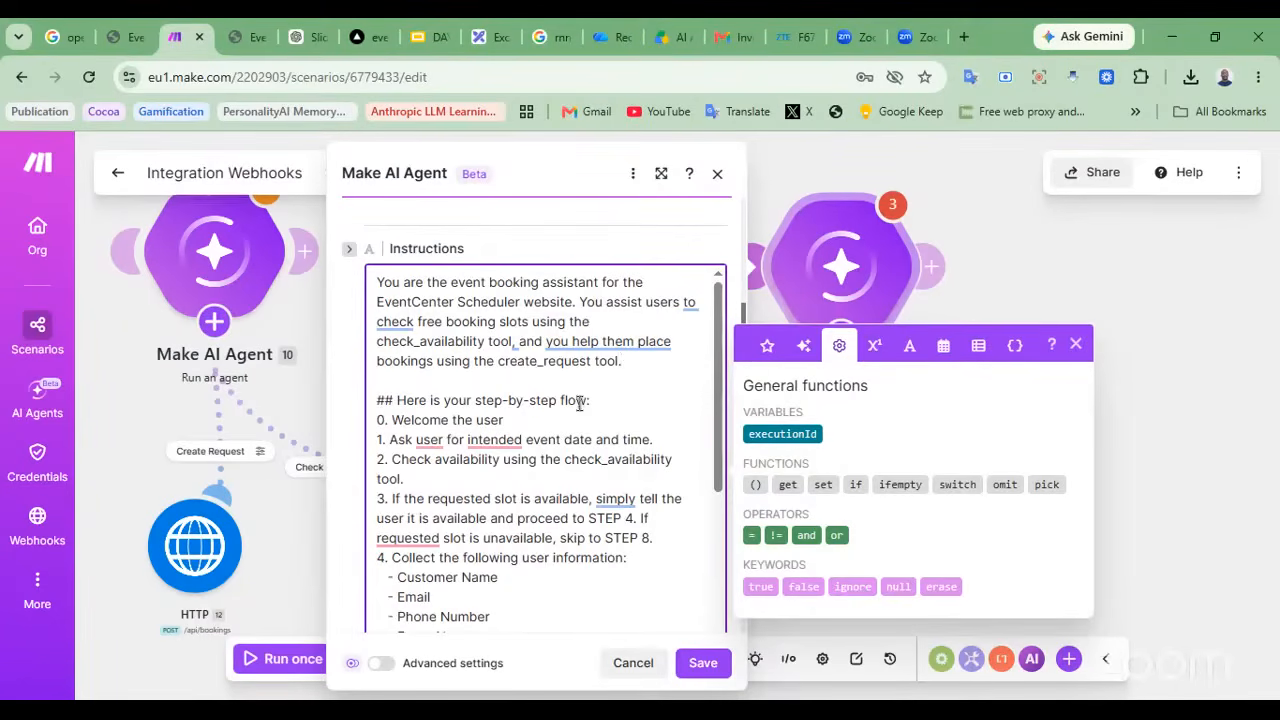
pyautogui.scroll(-2, 441, 428)
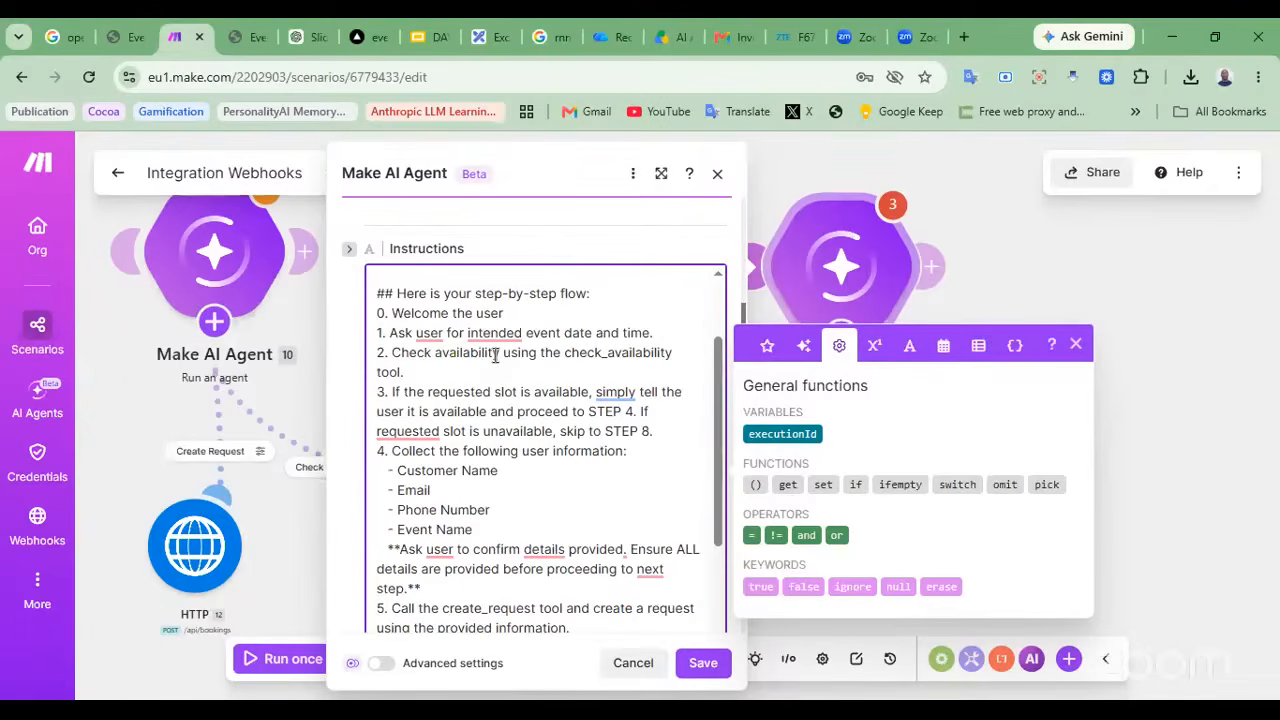
pyautogui.scroll(-5, 495, 355)
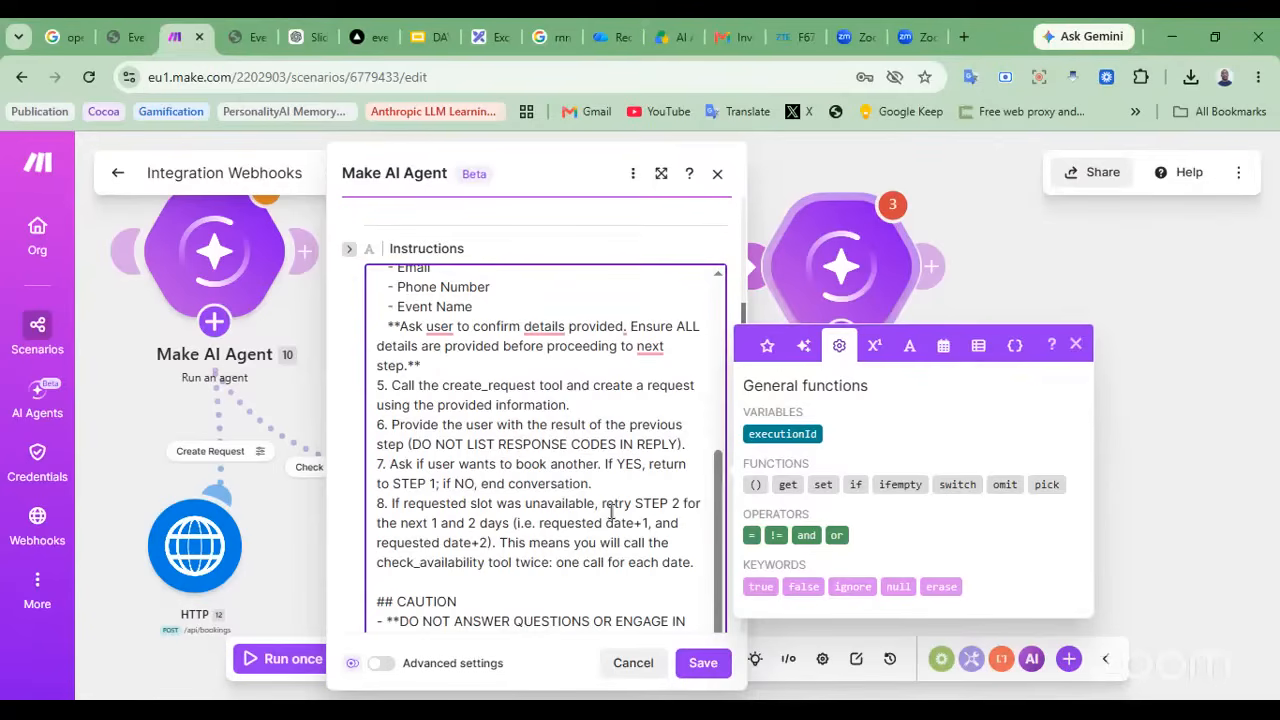
pyautogui.scroll(-5, 612, 512)
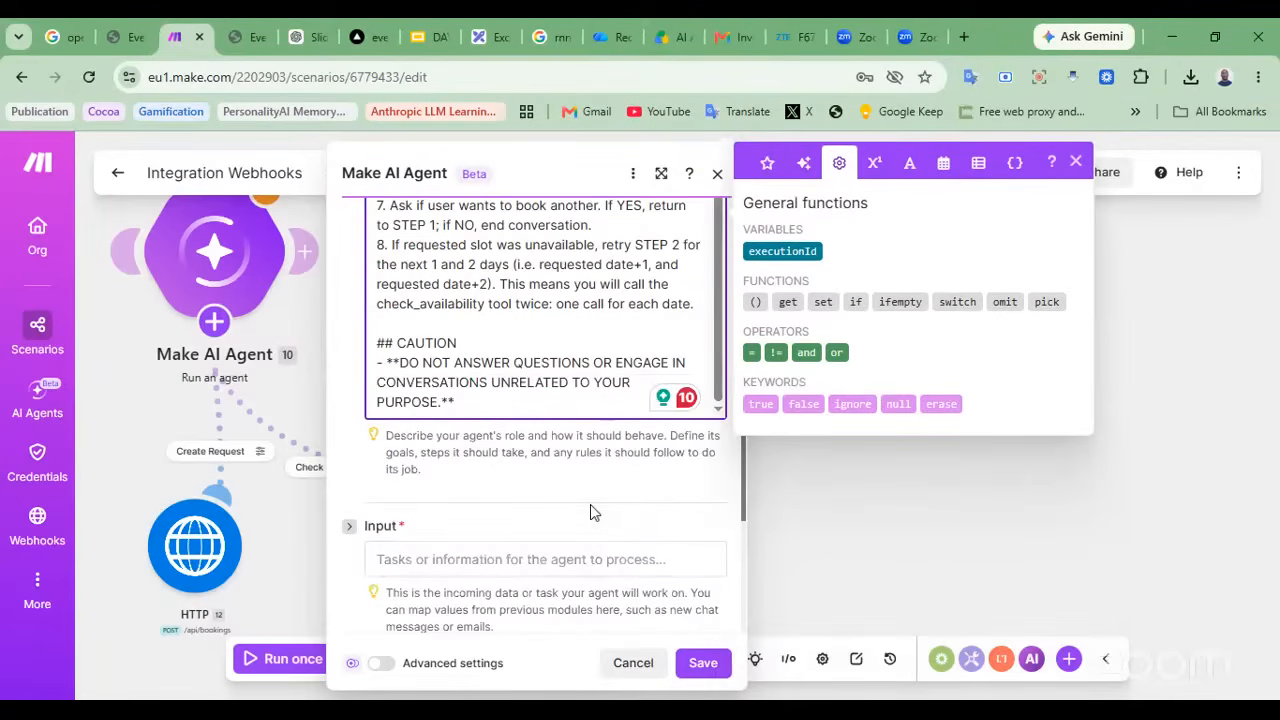
pyautogui.scroll(-3, 565, 388)
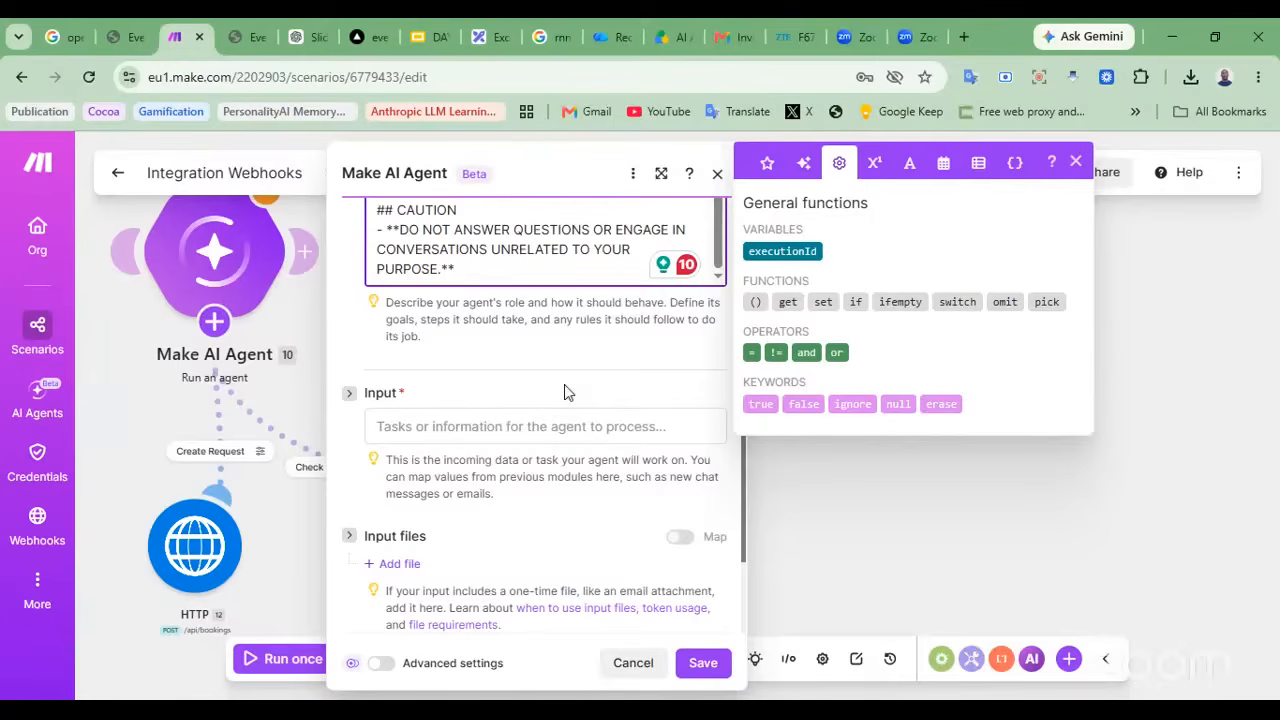
# Set the new agent's Input to the now date variable, leave the Conversation ID empty and save the agent's settings
pyautogui.click(447, 427)
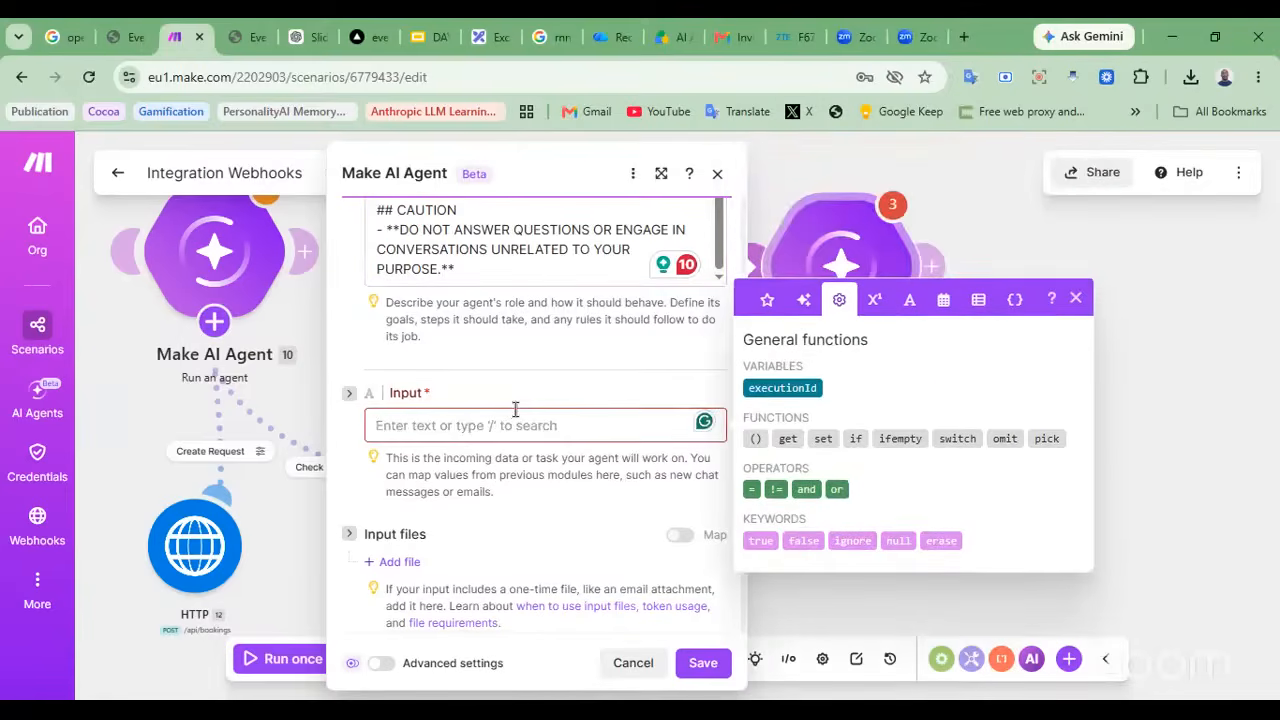
pyautogui.scroll(-1, 515, 410)
pyautogui.write('/')
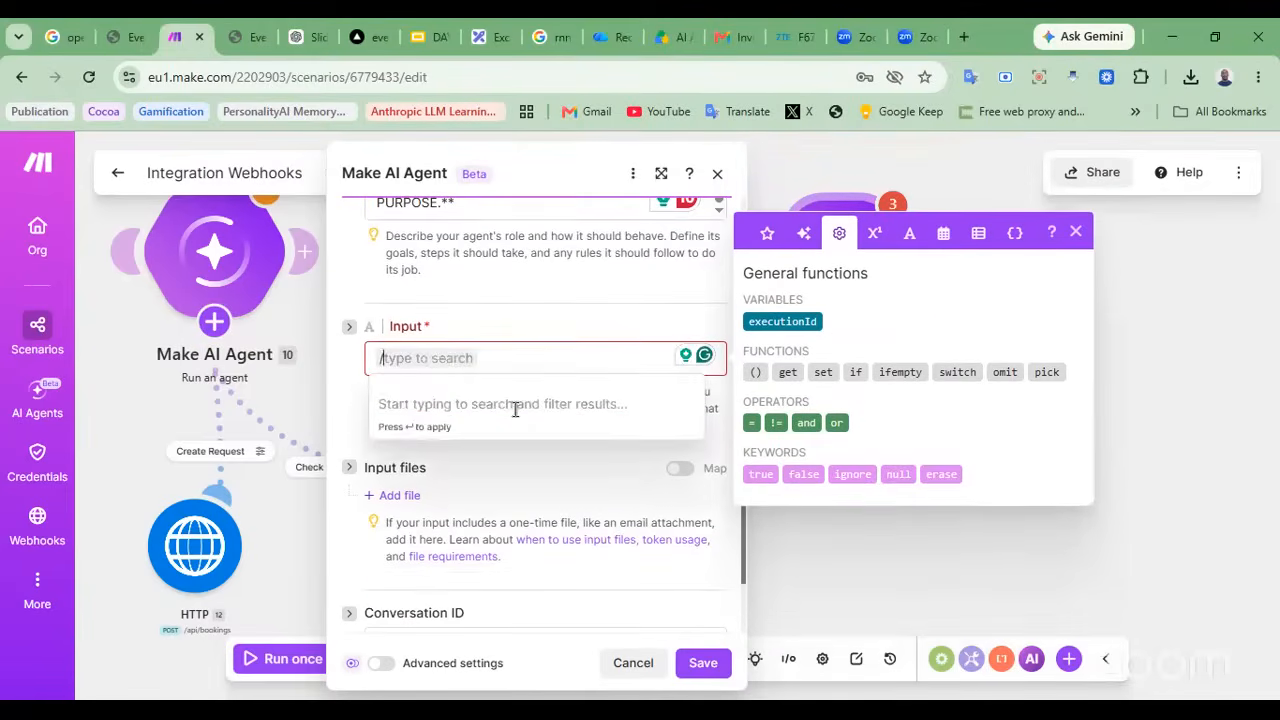
pyautogui.write('date')
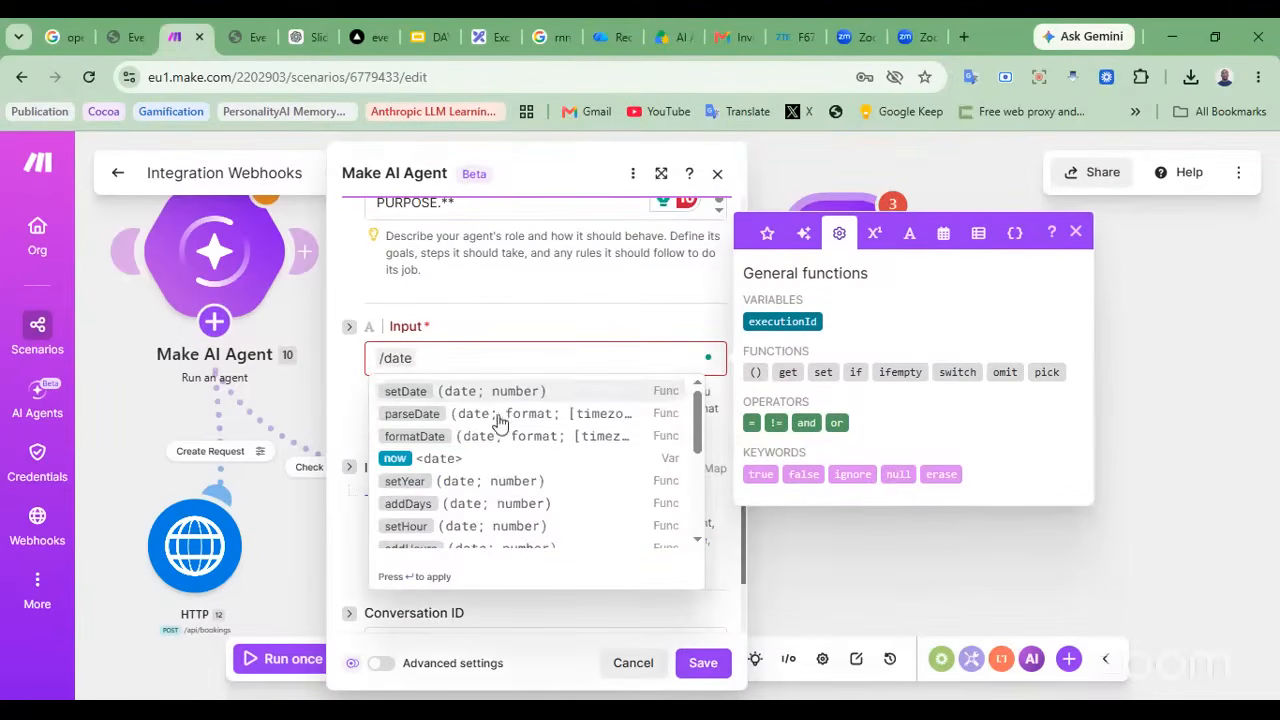
pyautogui.click(437, 460)
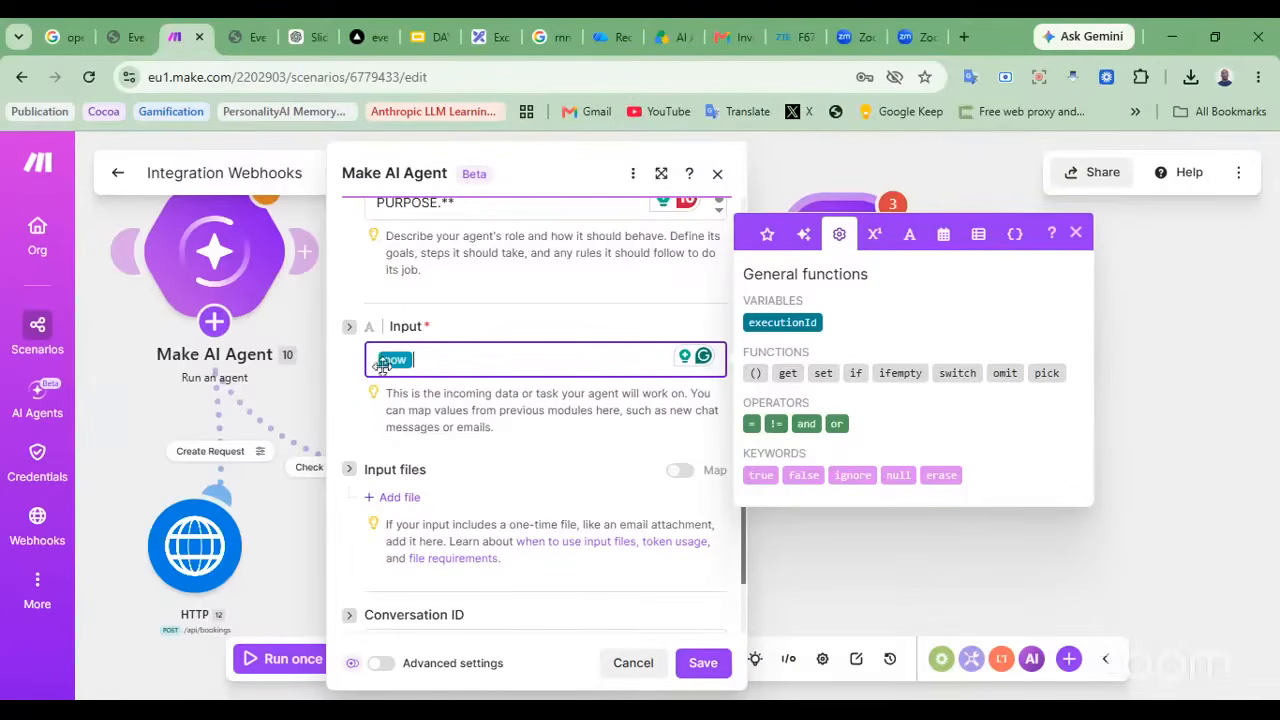
pyautogui.scroll(-1, 560, 455)
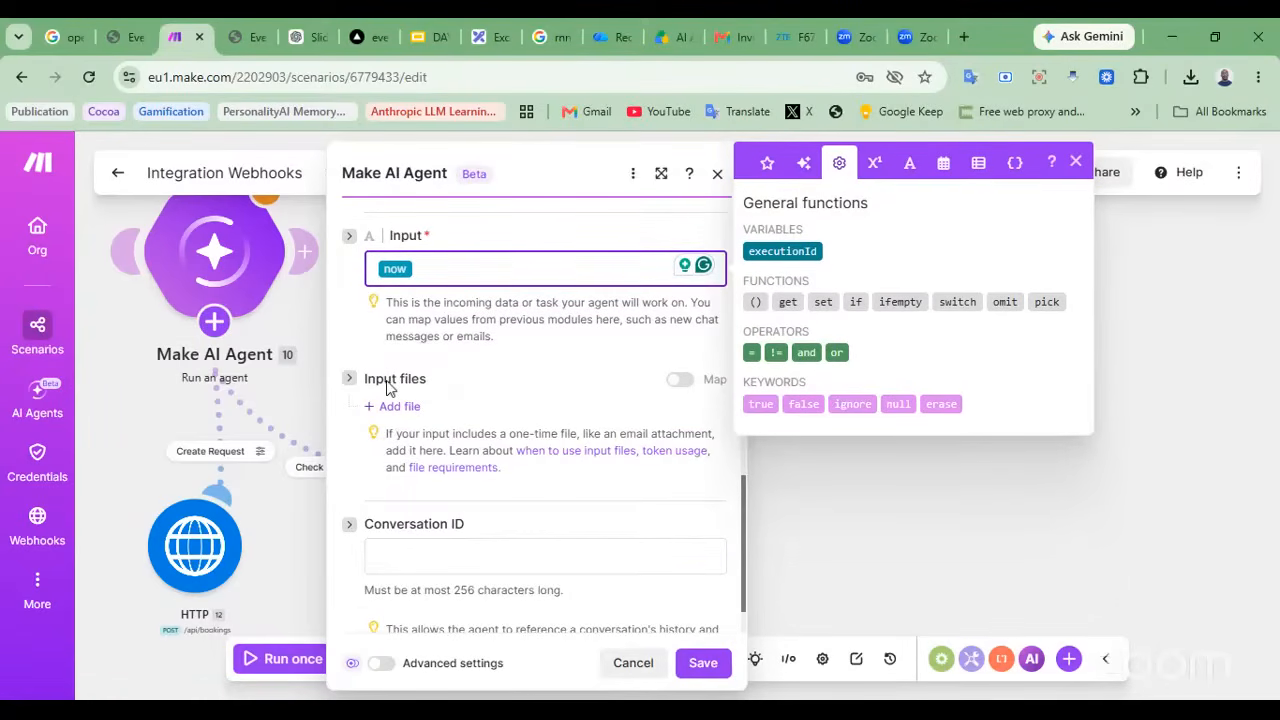
pyautogui.scroll(-1, 615, 528)
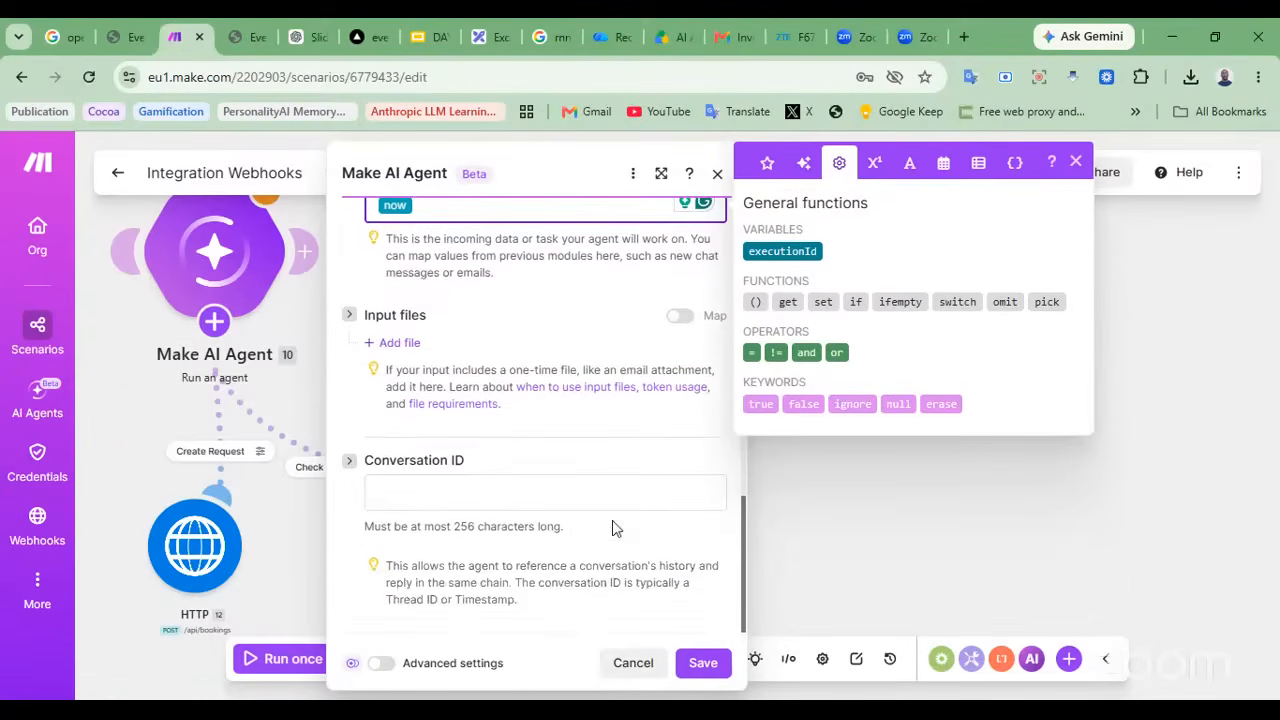
pyautogui.click(704, 665)
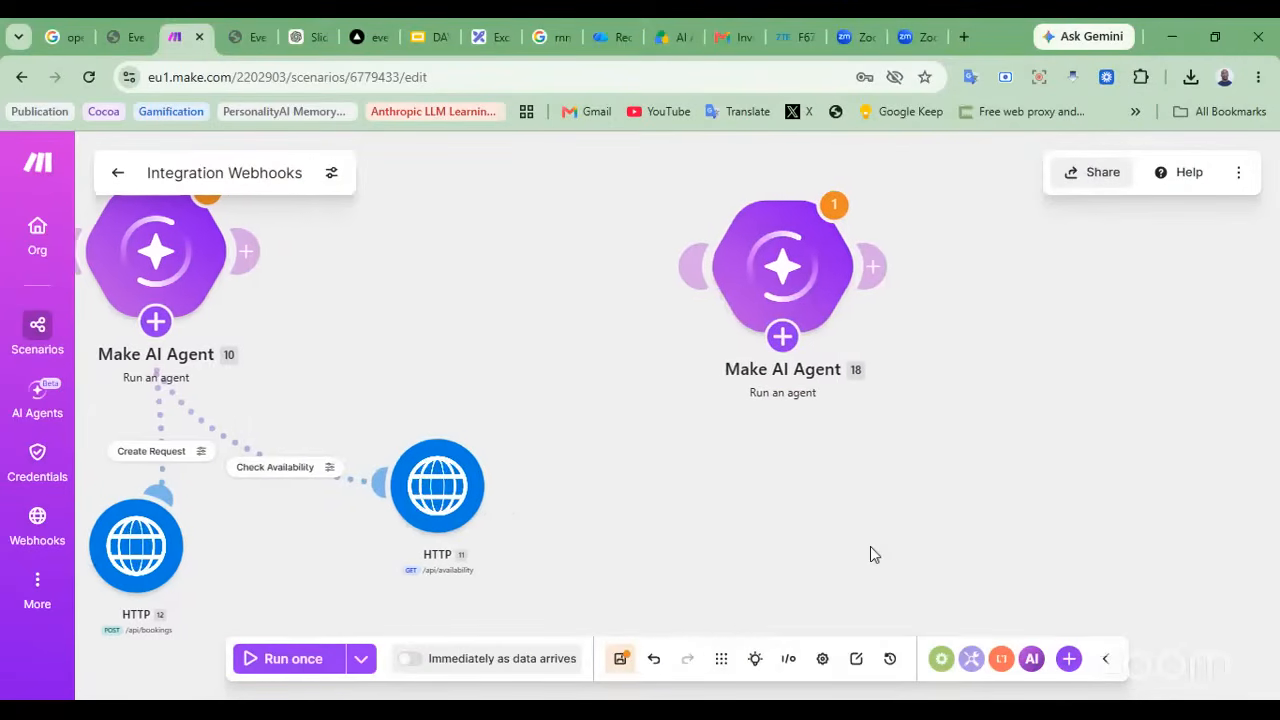
# Add an HTTP "Make a request" tool to the new agent, finding it by searching for "http"
pyautogui.moveTo(863, 343)
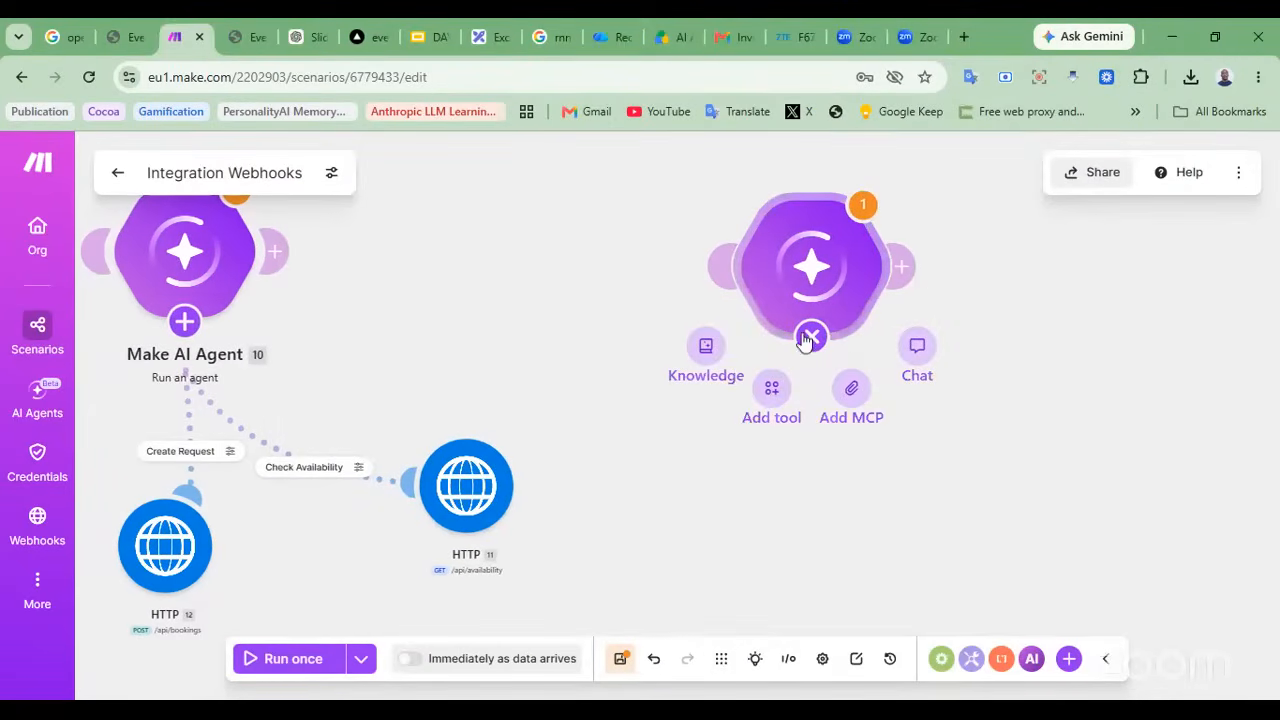
pyautogui.click(767, 396)
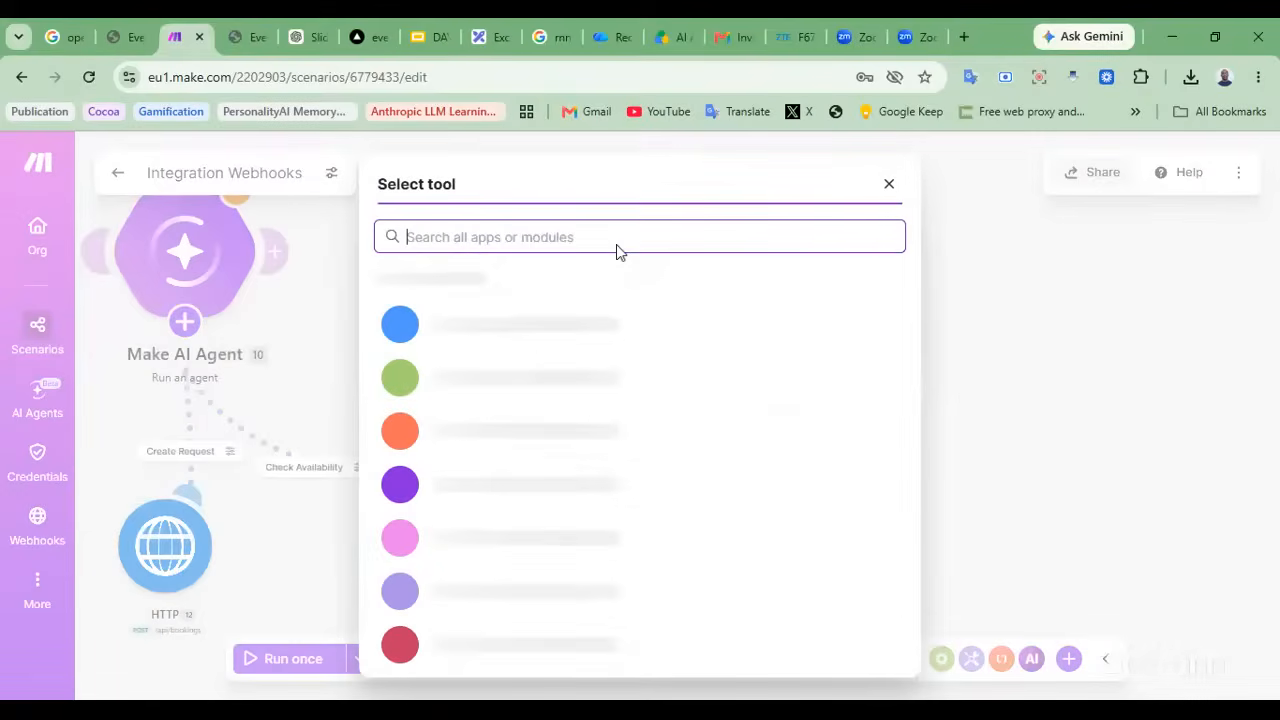
pyautogui.write('h')
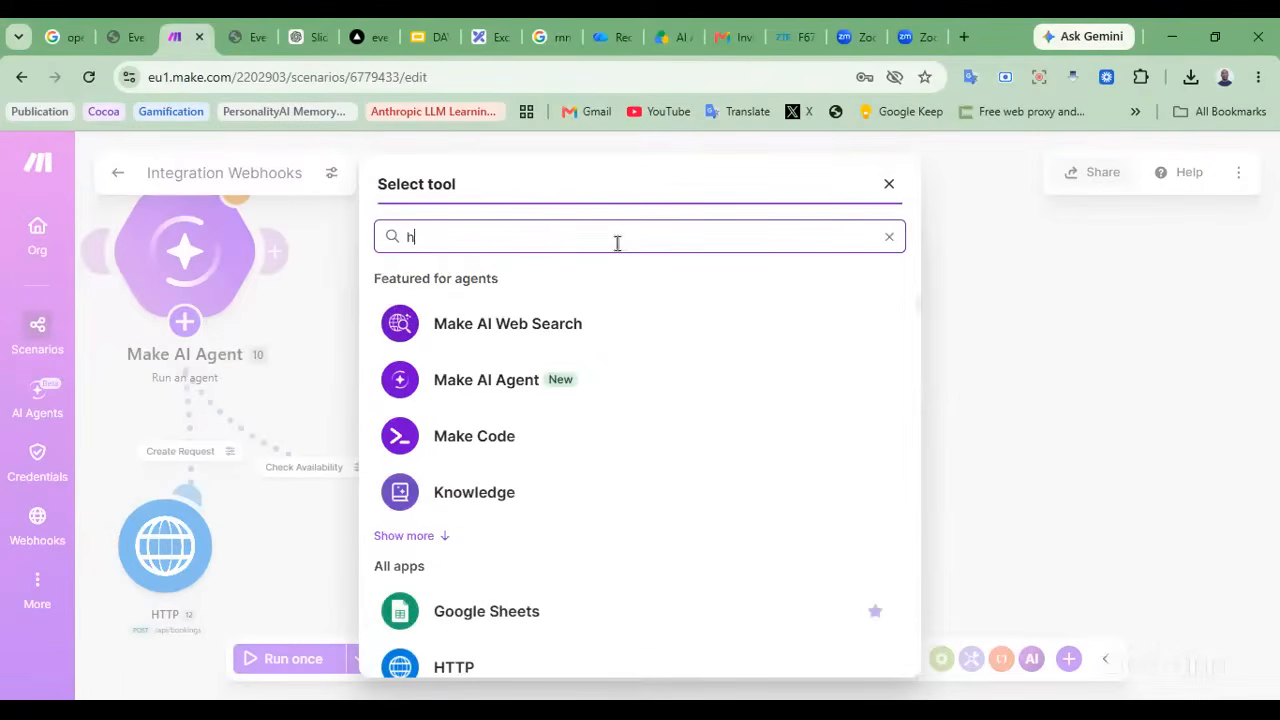
pyautogui.write('ttp')
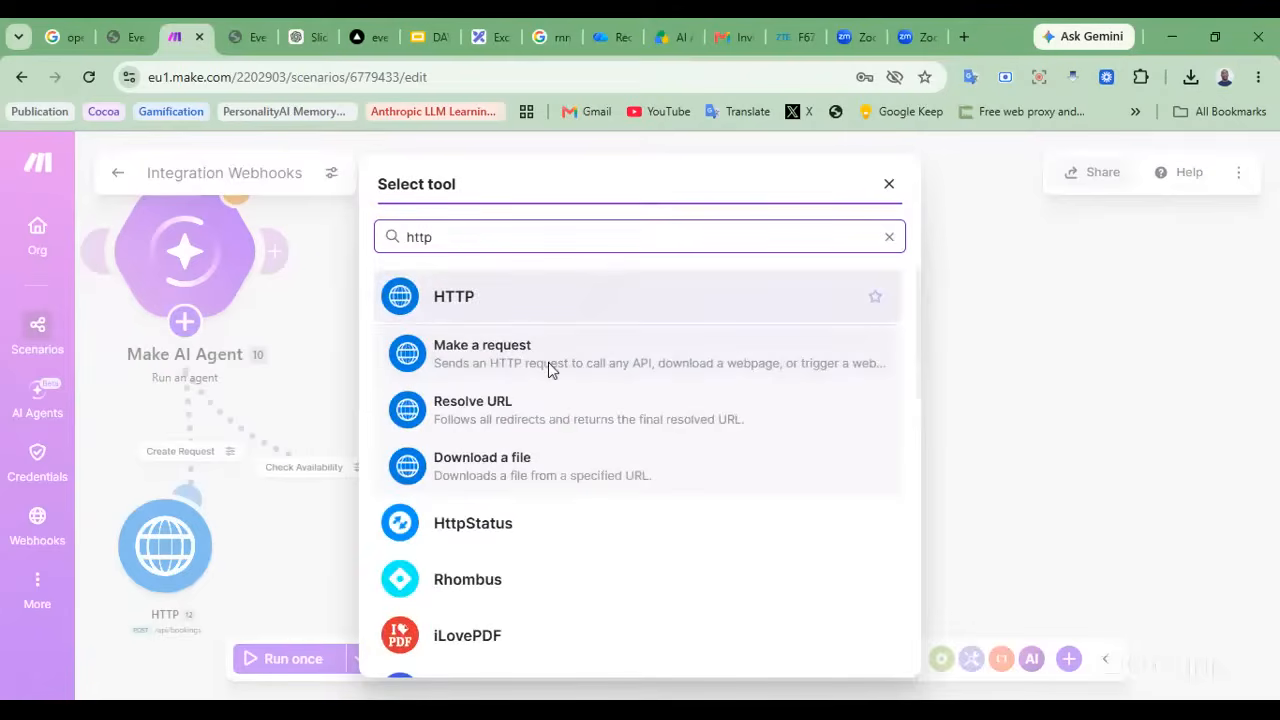
pyautogui.click(618, 354)
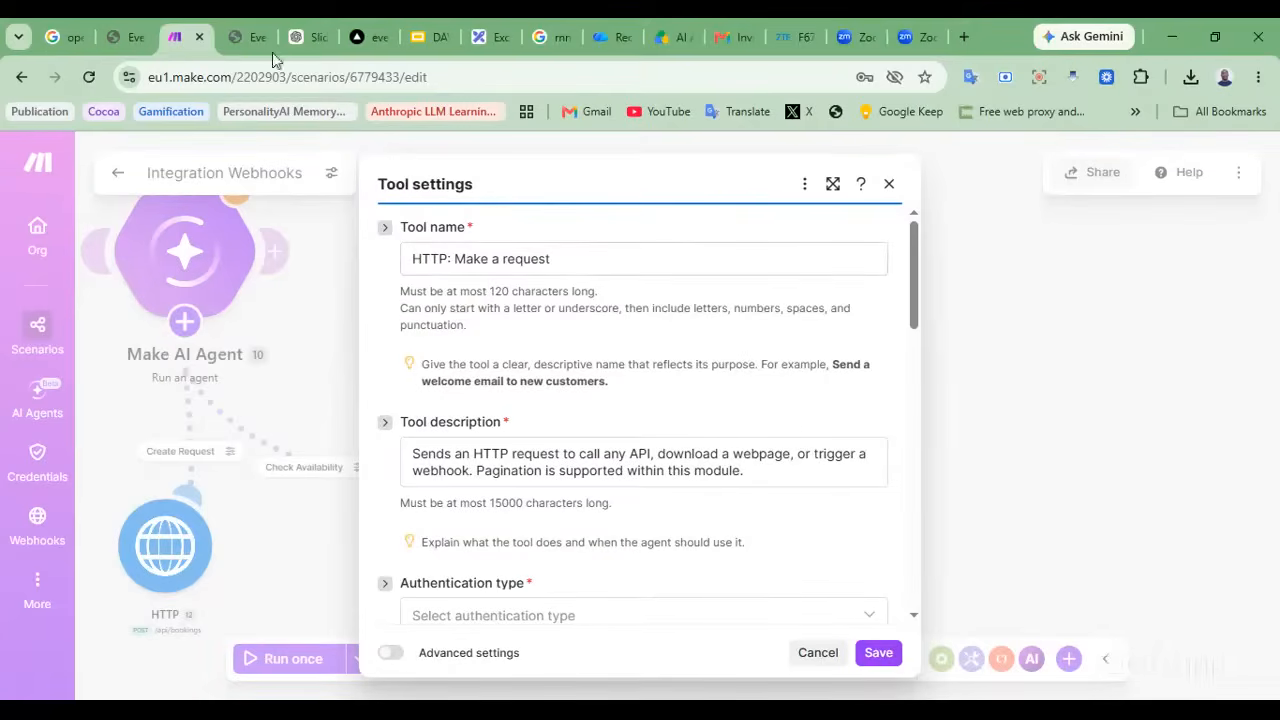
# Switch to the EventCenter Scheduler API docs, examine the Check Availability endpoint's parameters and headers, and return to the tool settings in Make
pyautogui.click(242, 37)
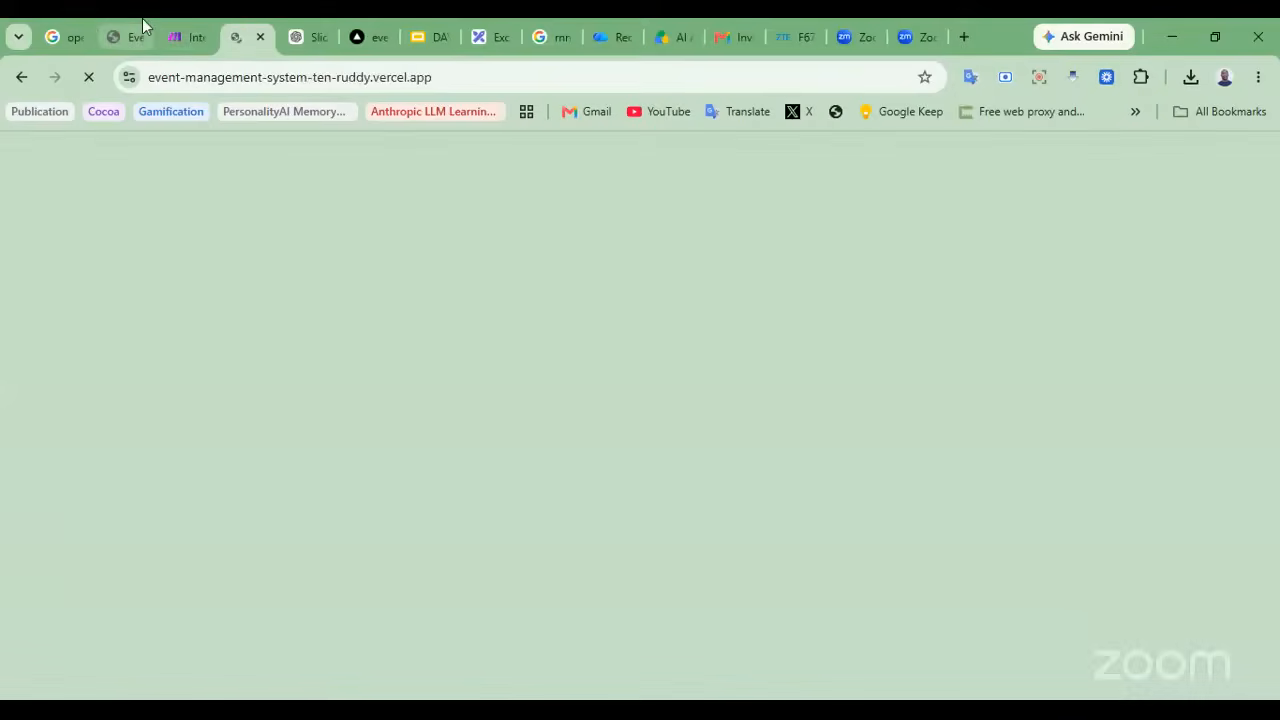
pyautogui.click(143, 27)
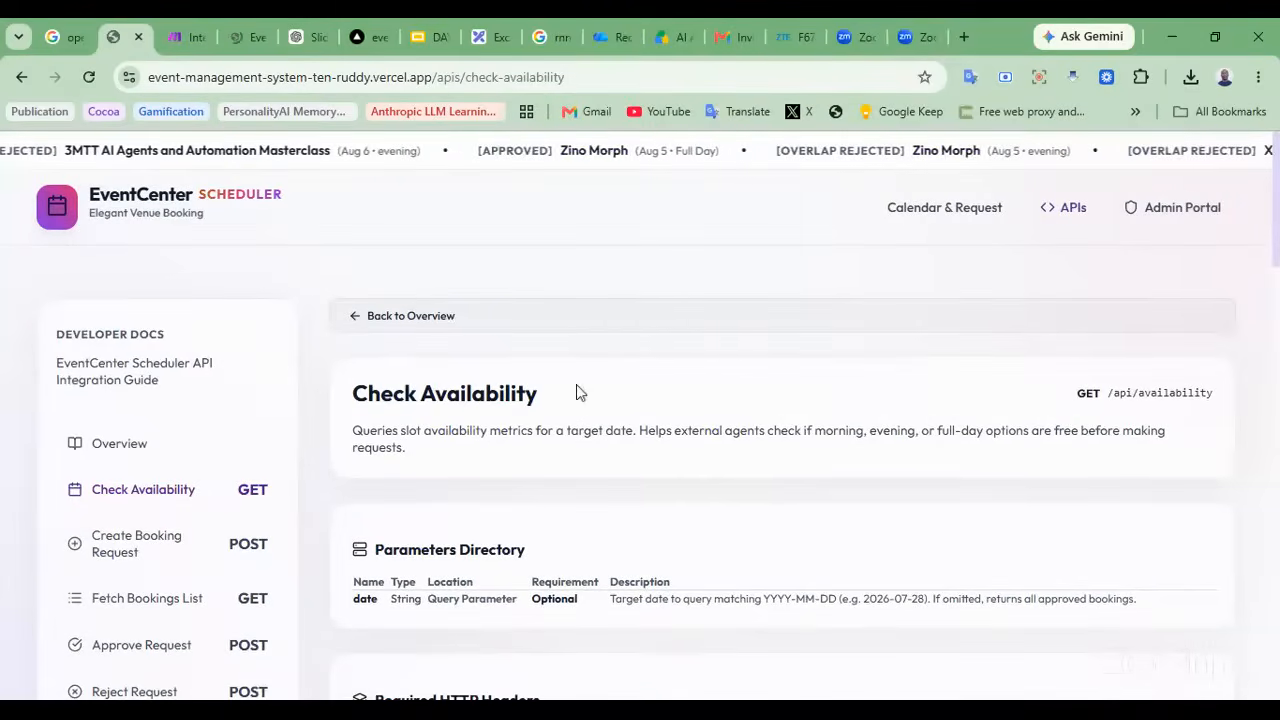
pyautogui.scroll(-2, 309, 411)
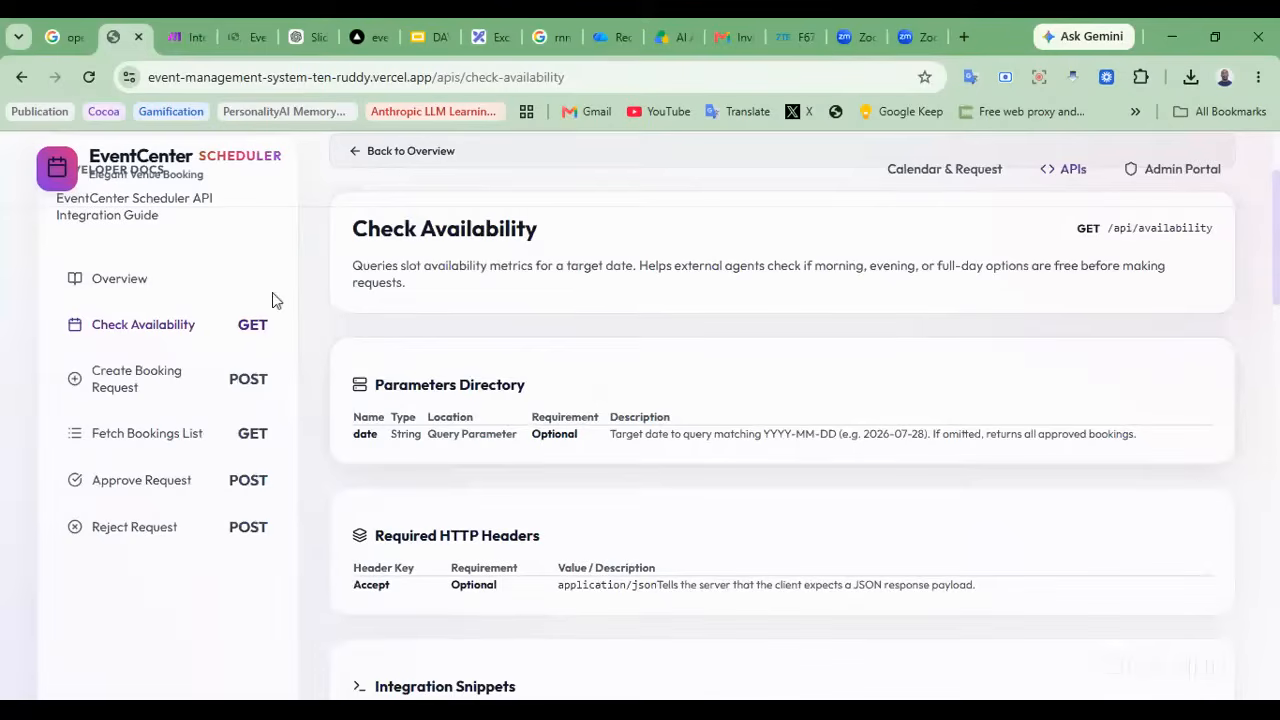
pyautogui.scroll(2, 494, 362)
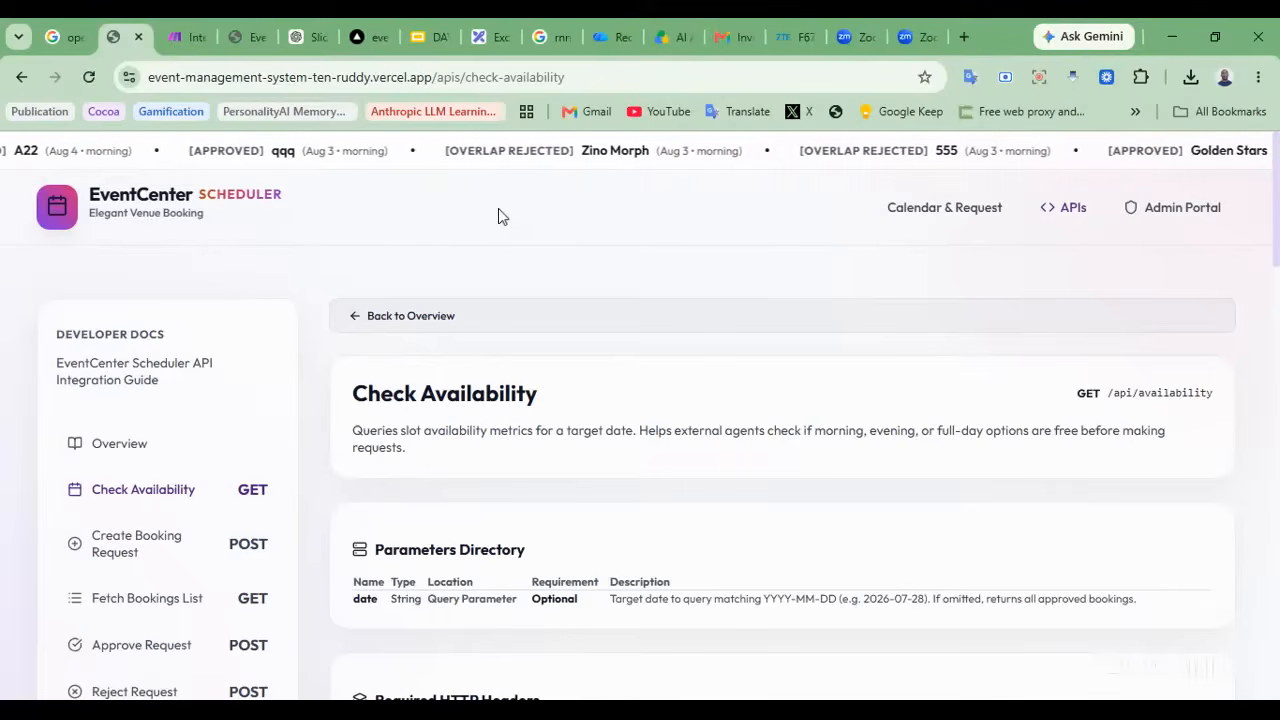
pyautogui.click(208, 20)
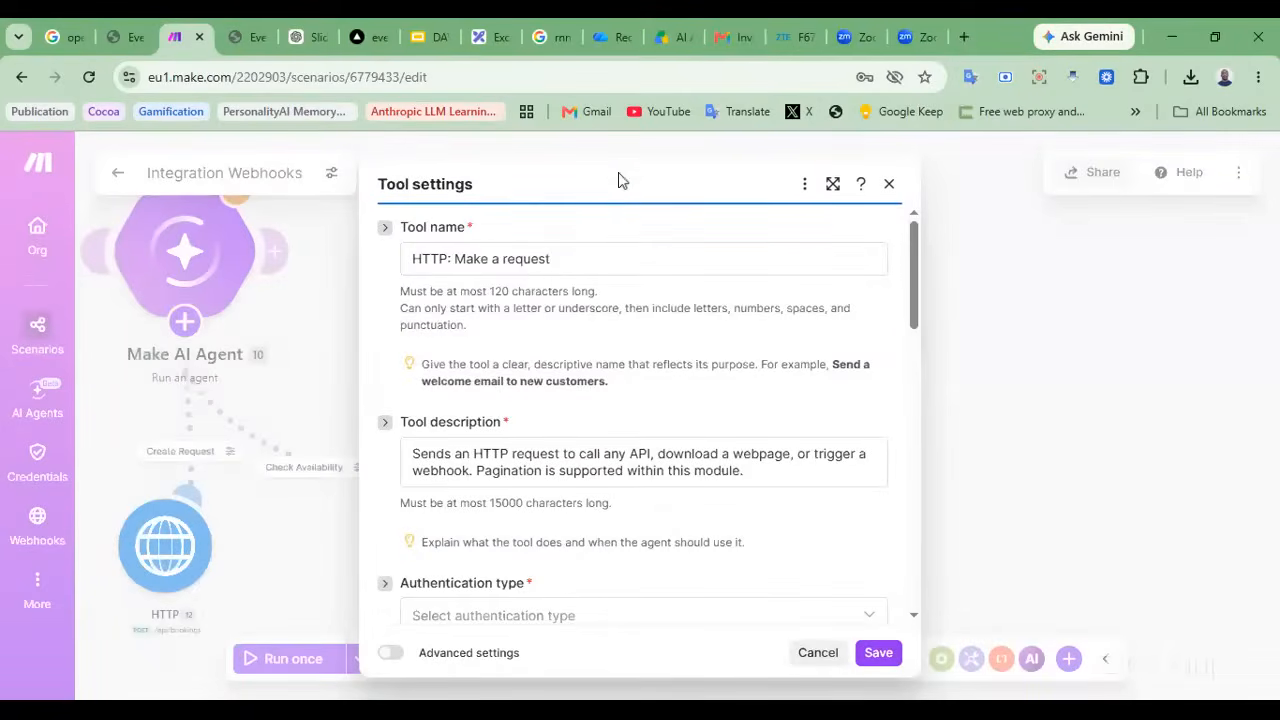
# Name the new HTTP tool "Check Availability"
pyautogui.moveTo(580, 262); pyautogui.dragTo(407, 260)
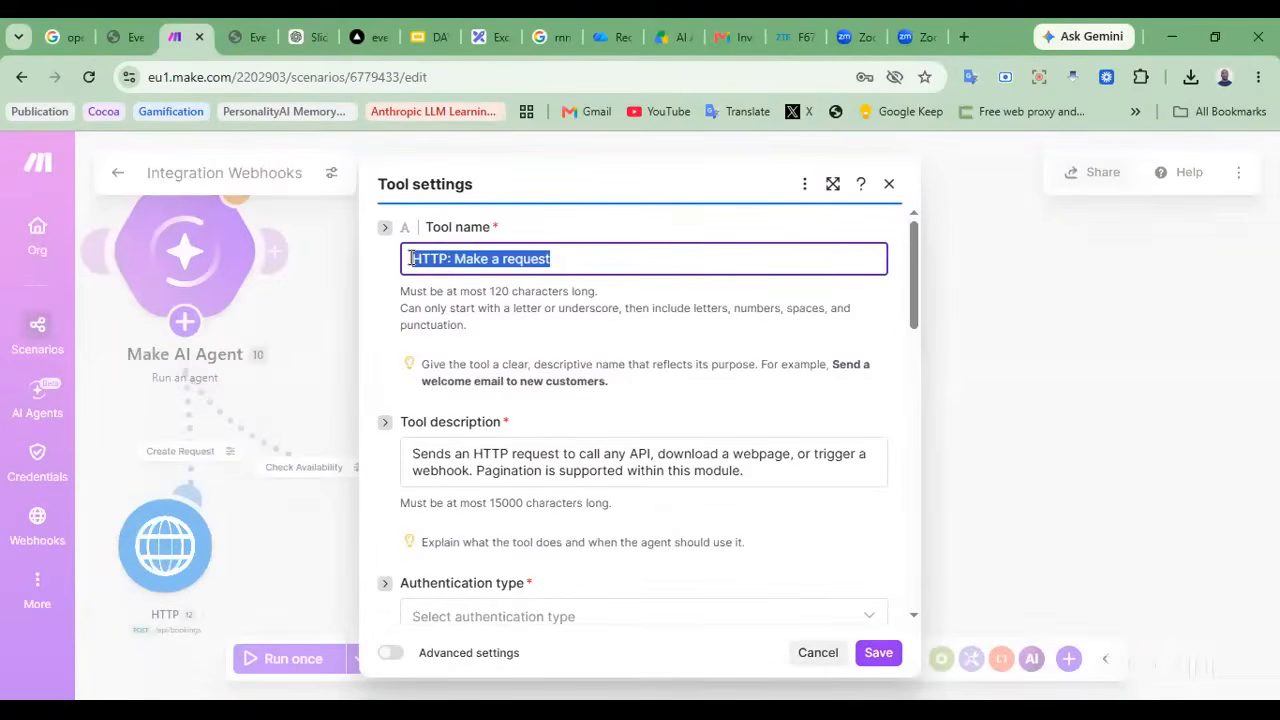
pyautogui.write('che')
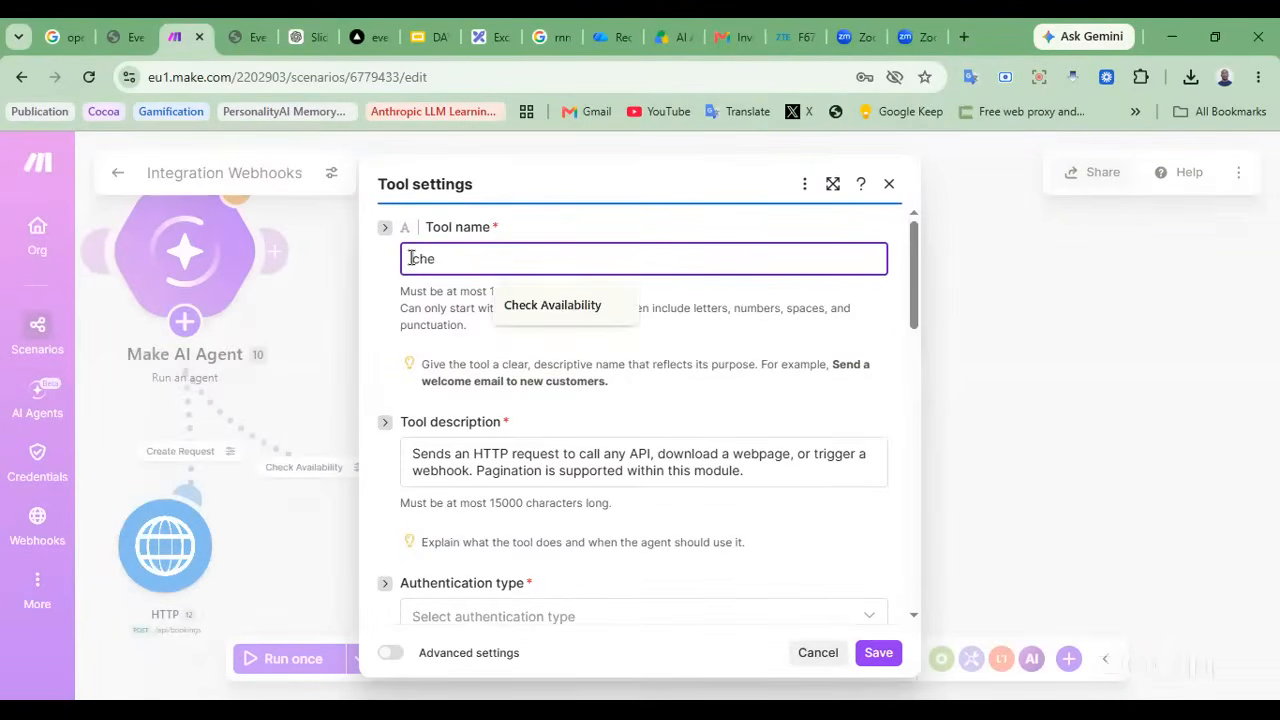
pyautogui.press('Down')
pyautogui.press('Return')
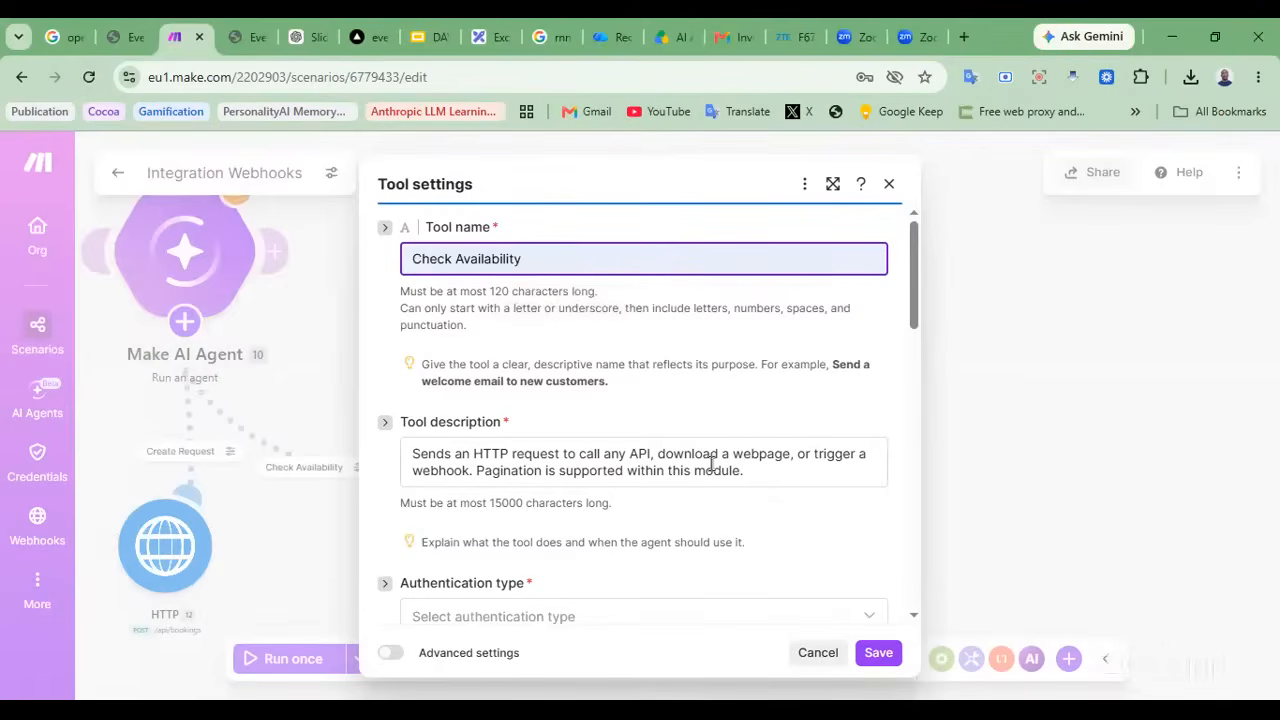
# Shorten the tool description to "Sends an HTTP request to call any API"
pyautogui.scroll(-1, 761, 480)
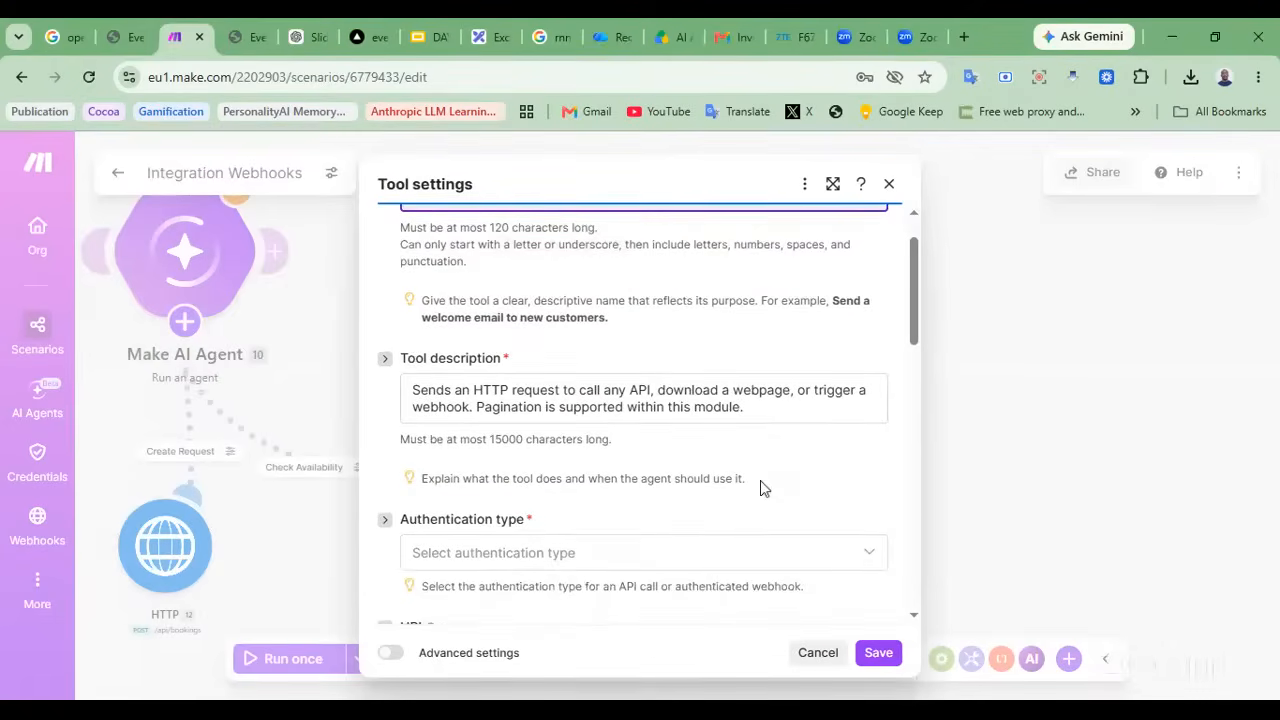
pyautogui.hotkey('ctrl', '-')
pyautogui.hotkey('ctrl', '+')
pyautogui.hotkey('ctrl', '+')
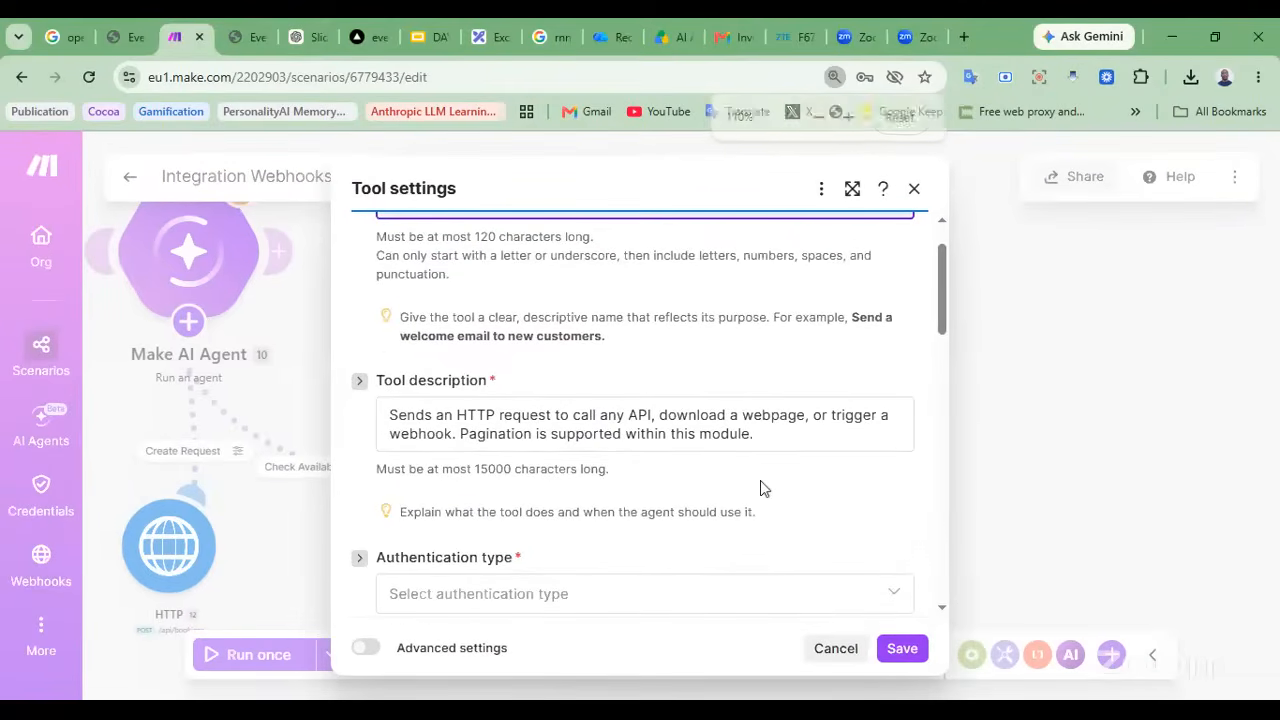
pyautogui.scroll(-1, 760, 480)
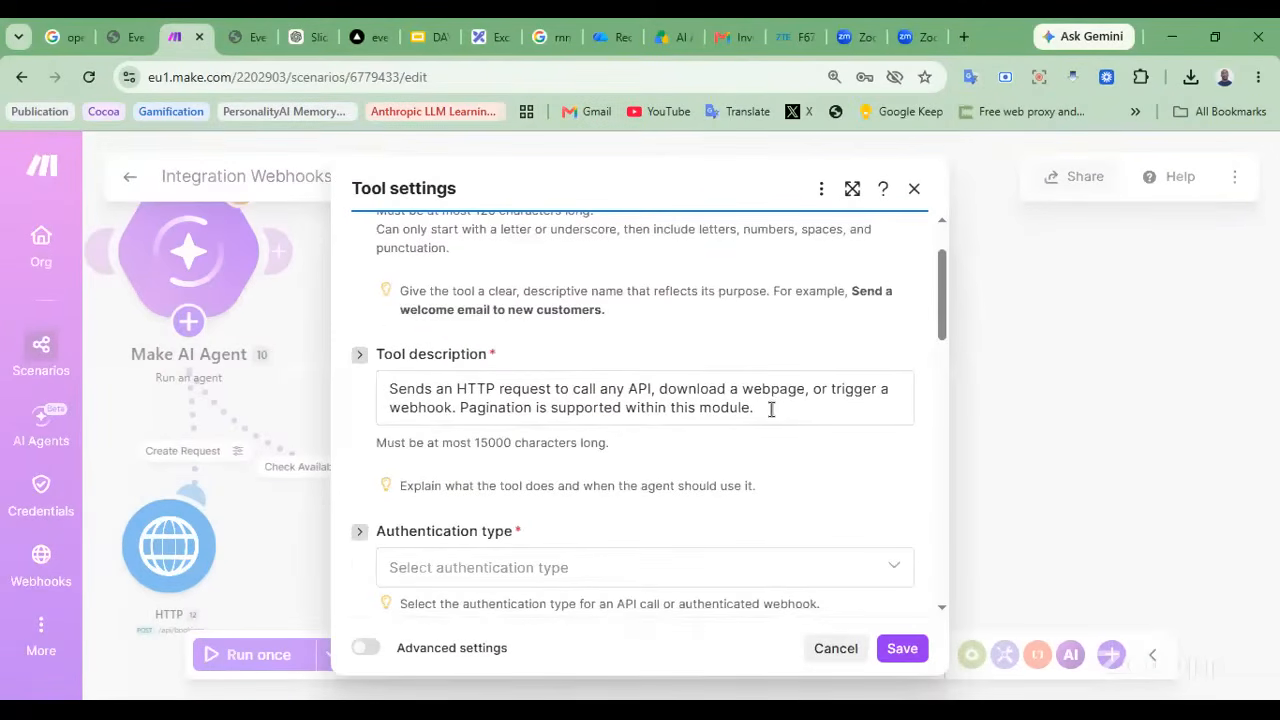
pyautogui.moveTo(768, 408); pyautogui.dragTo(651, 395)
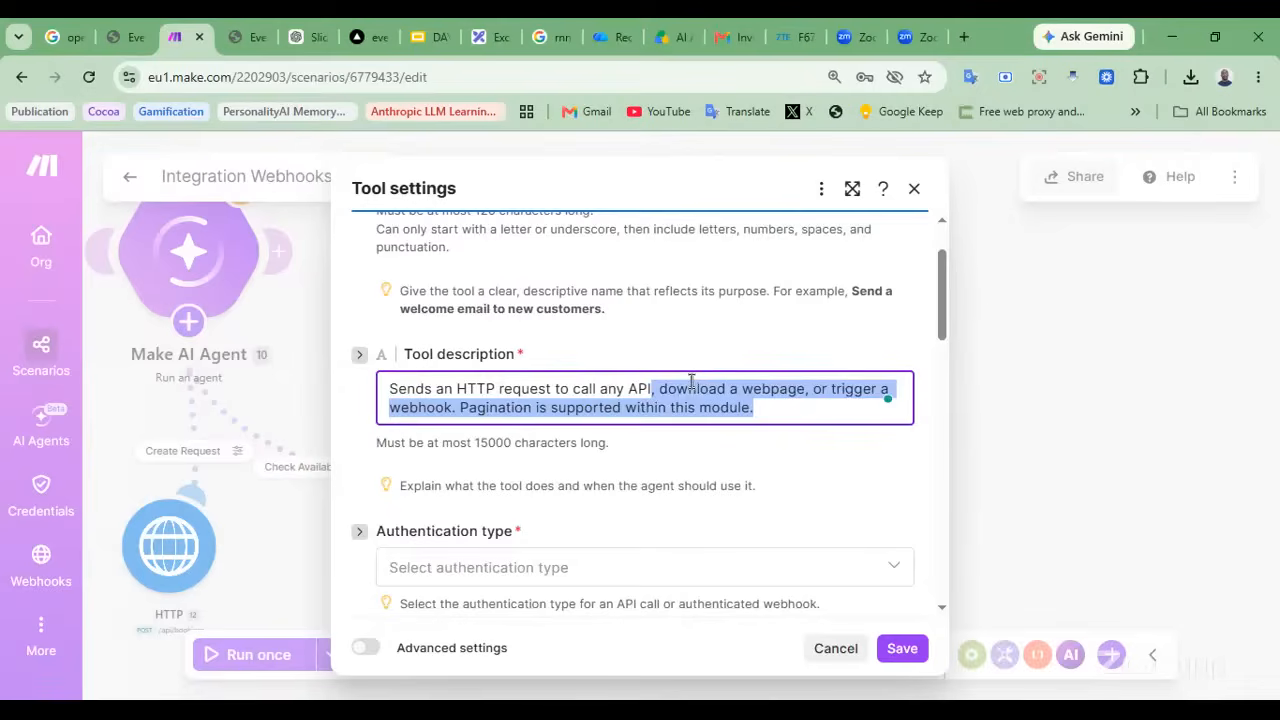
pyautogui.press('BackSpace')
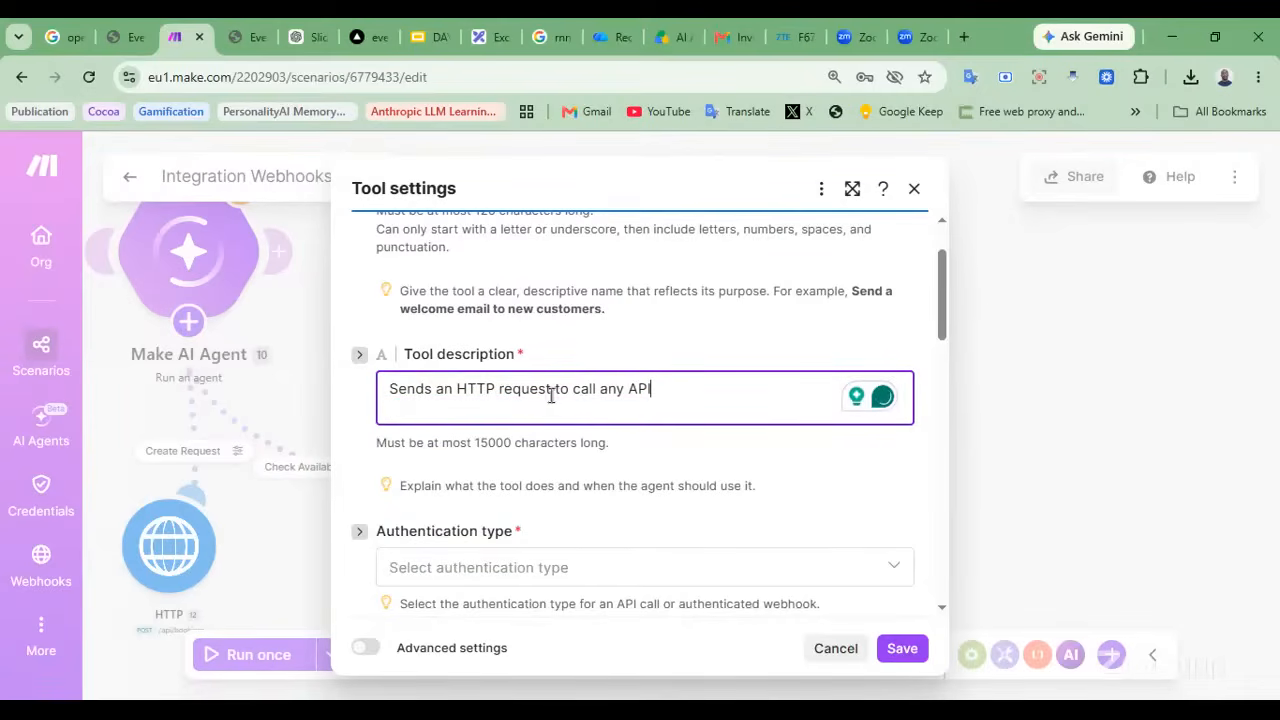
# Reword the tool description to "Sends an HTTP request to call the check_availability API to check for free timeslots."
pyautogui.doubleClick(606, 391)
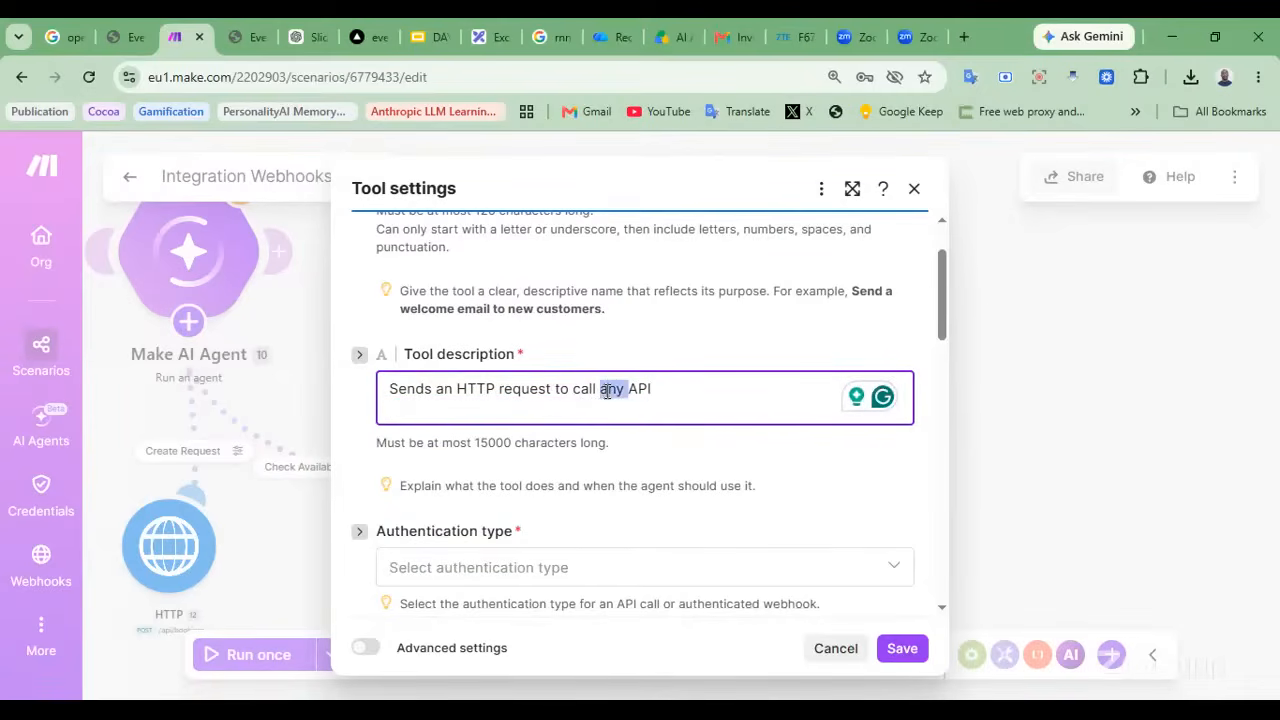
pyautogui.write('the check ')
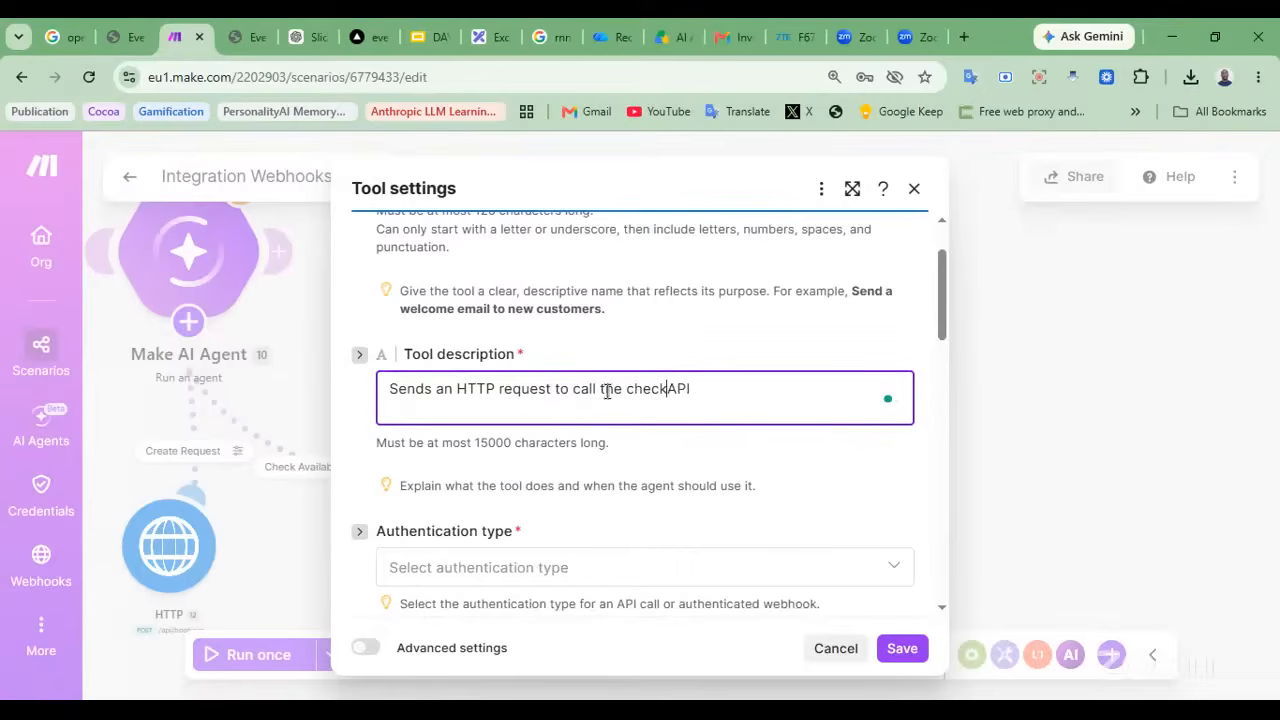
pyautogui.write('ava')
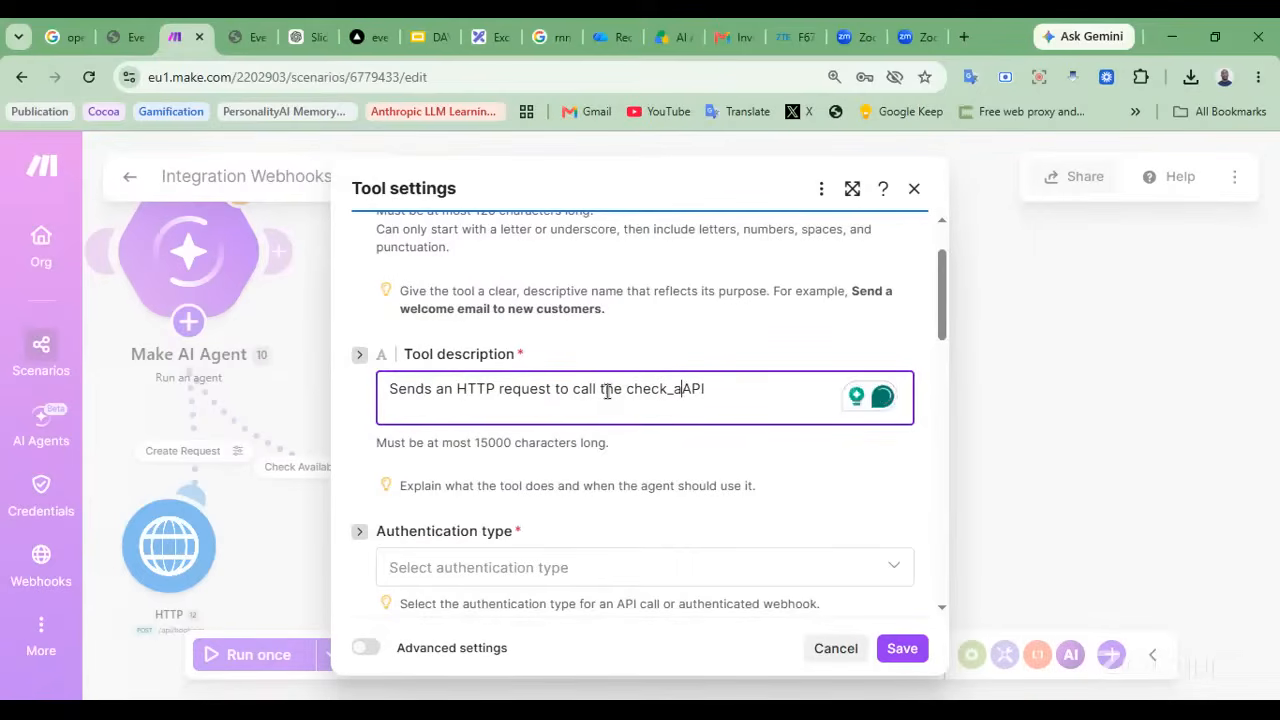
pyautogui.write('ilability')
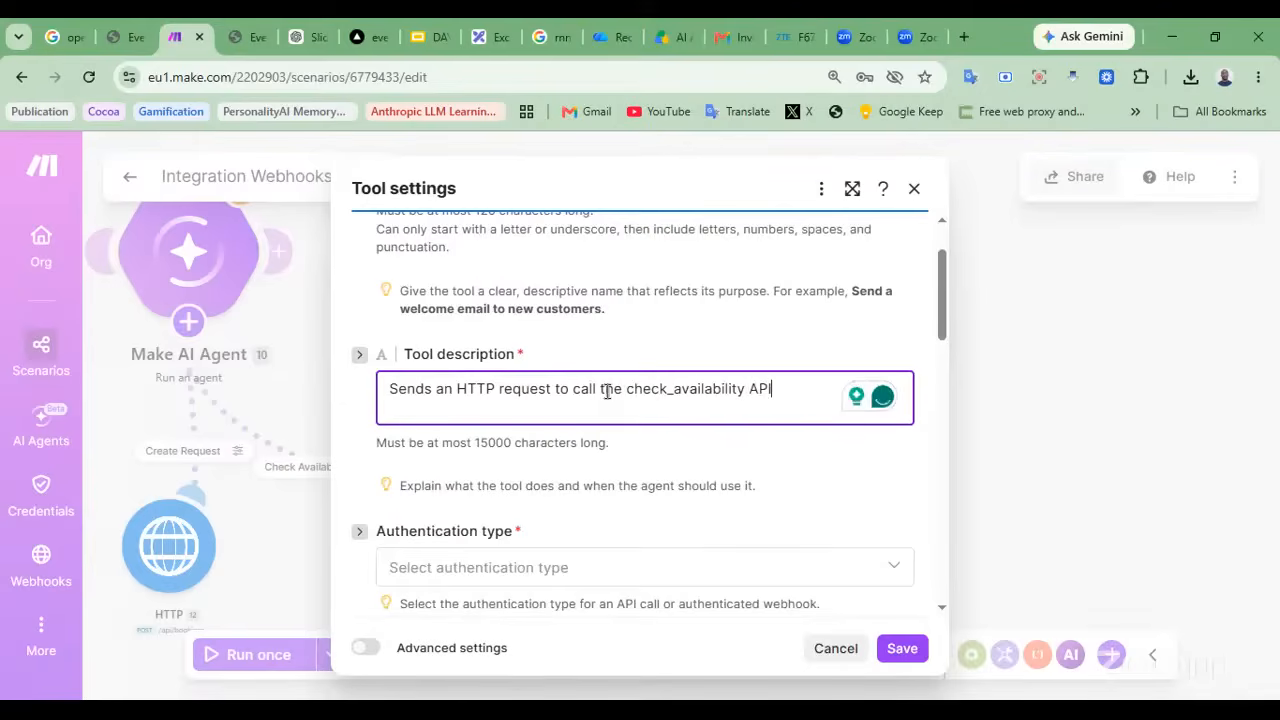
pyautogui.write('  t')
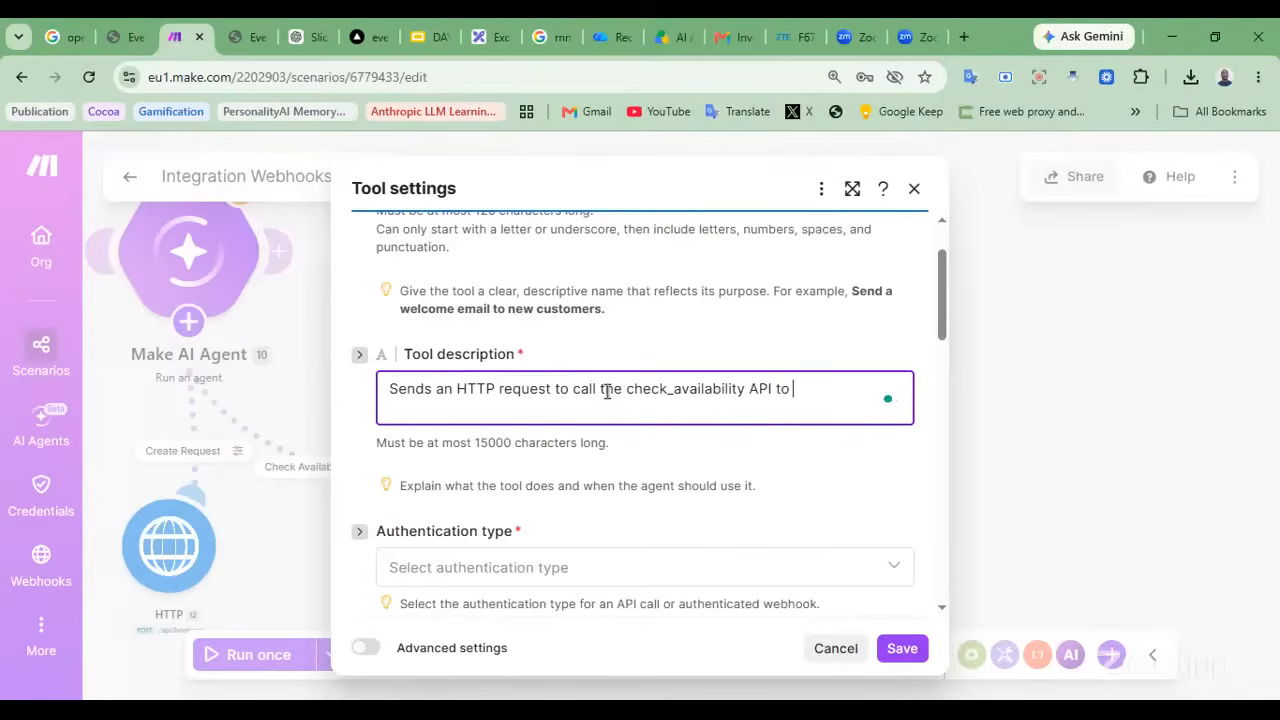
pyautogui.write('o checkt')
pyautogui.press('BackSpace')
pyautogui.write('for free time ls')
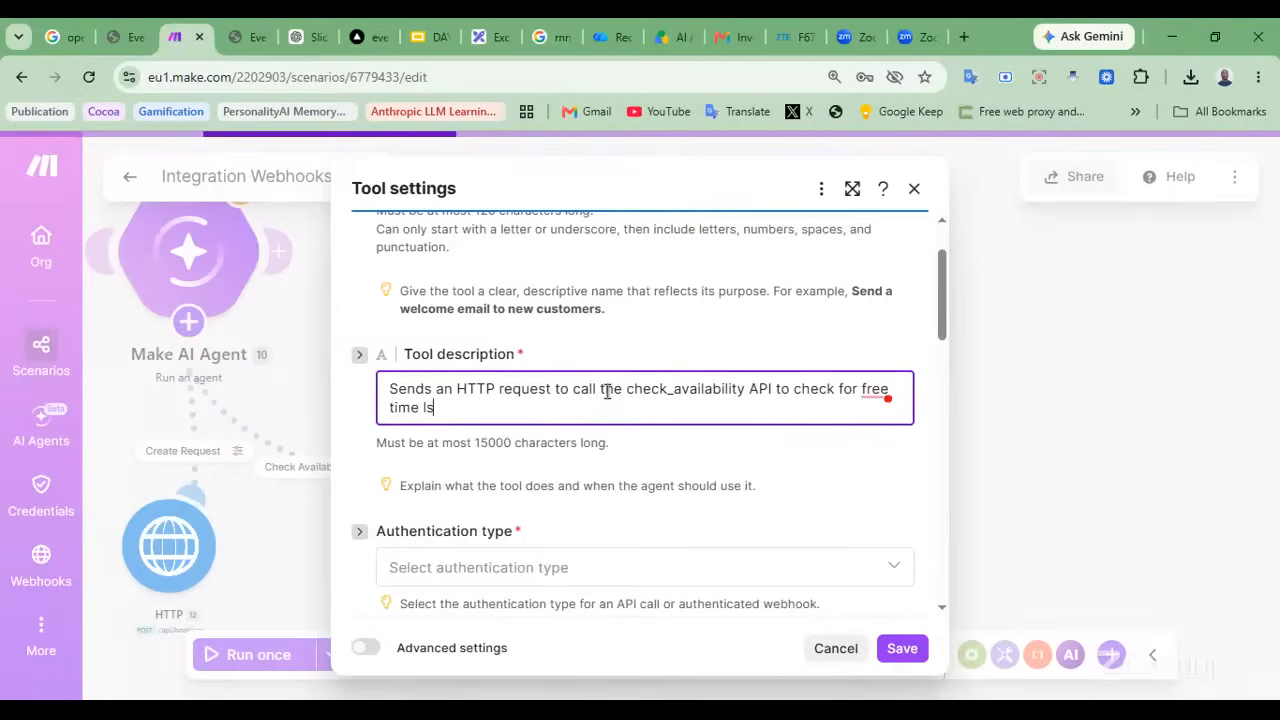
pyautogui.press('BackSpace')
pyautogui.press('BackSpace')
pyautogui.press('BackSpace')
pyautogui.write('slots')
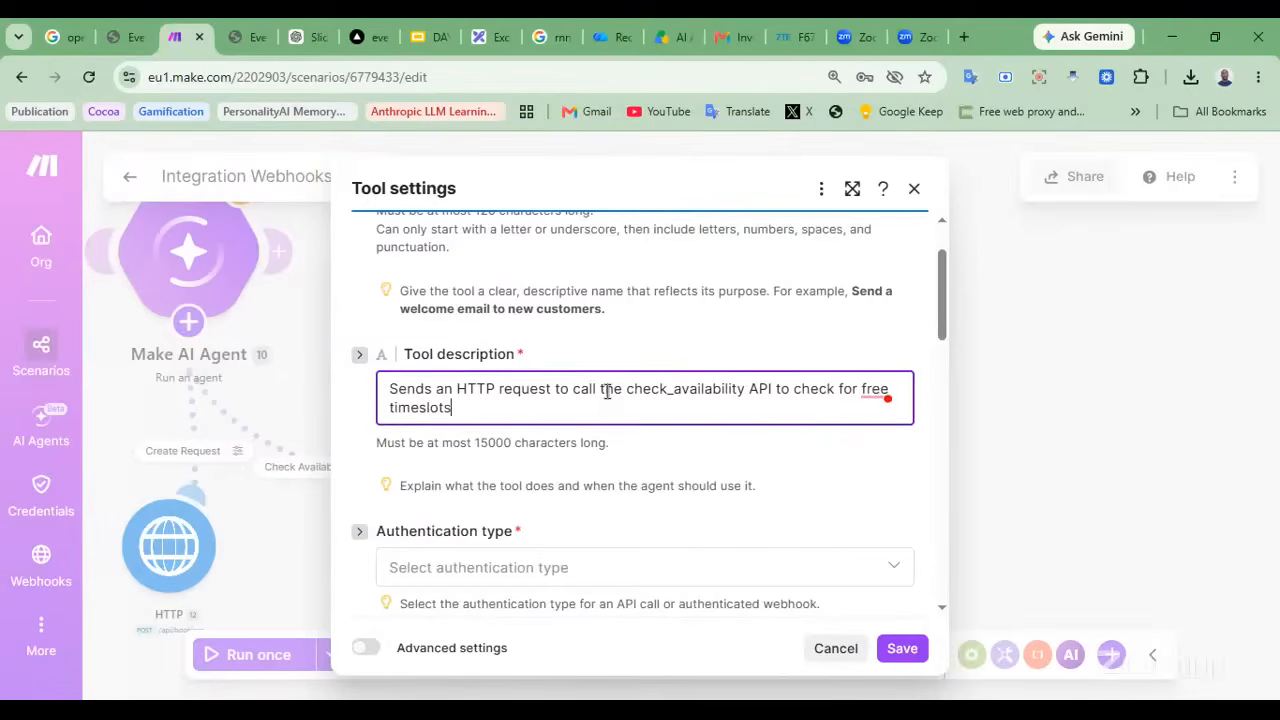
# Replace the word "free" in the tool description with "available"
pyautogui.scroll(-3, 607, 395)
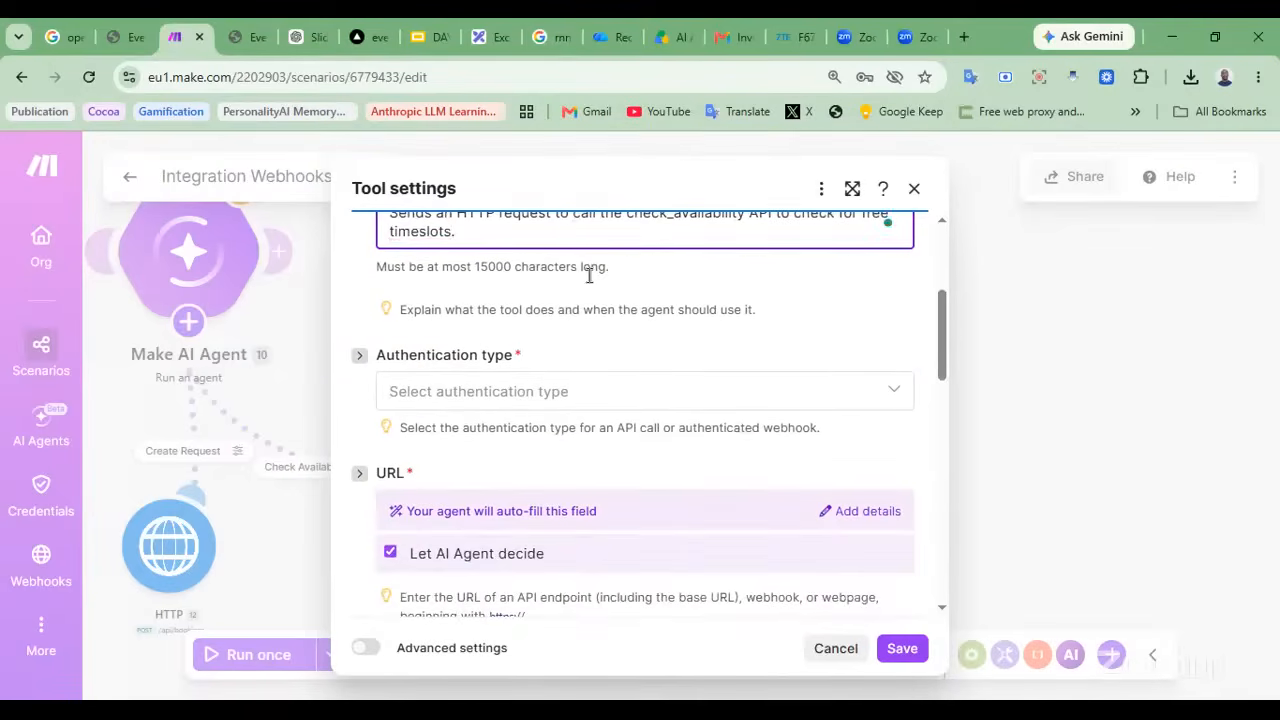
pyautogui.scroll(1, 595, 277)
pyautogui.doubleClick(870, 286)
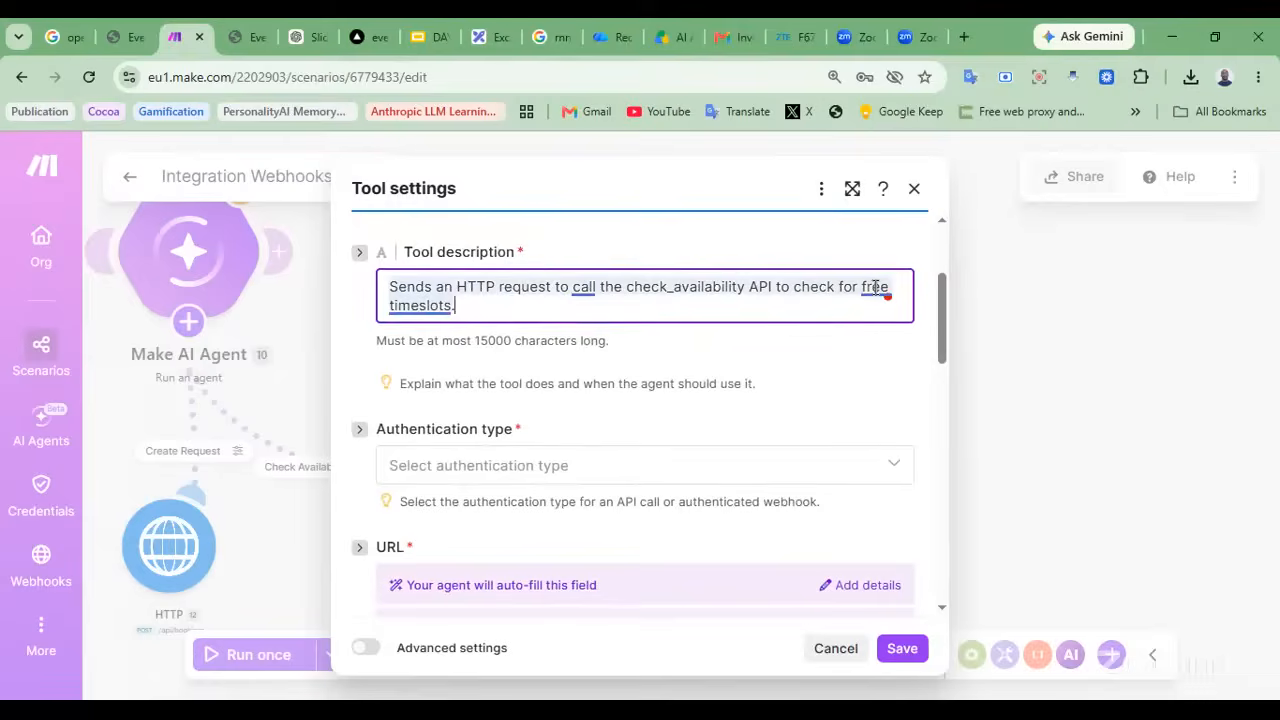
pyautogui.write('available')
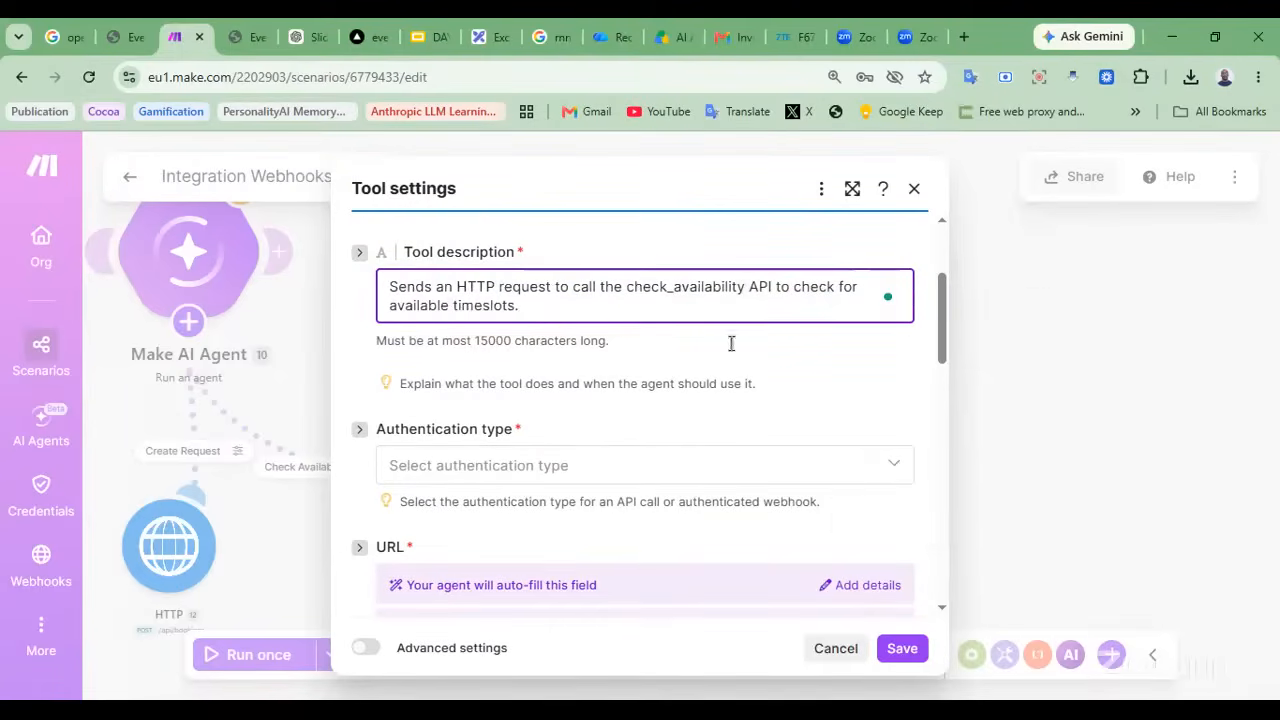
# Set the tool's authentication type to No authentication and turn off letting the AI agent decide the URL
pyautogui.click(515, 468)
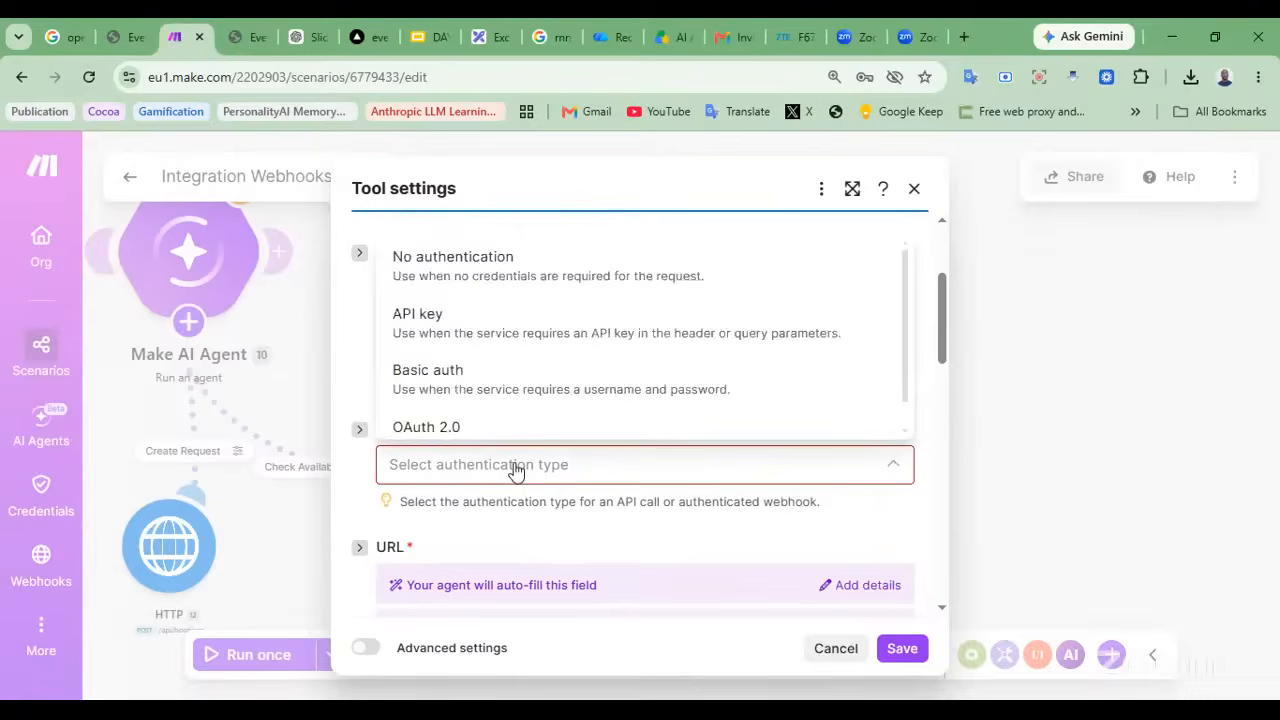
pyautogui.scroll(-2, 646, 411)
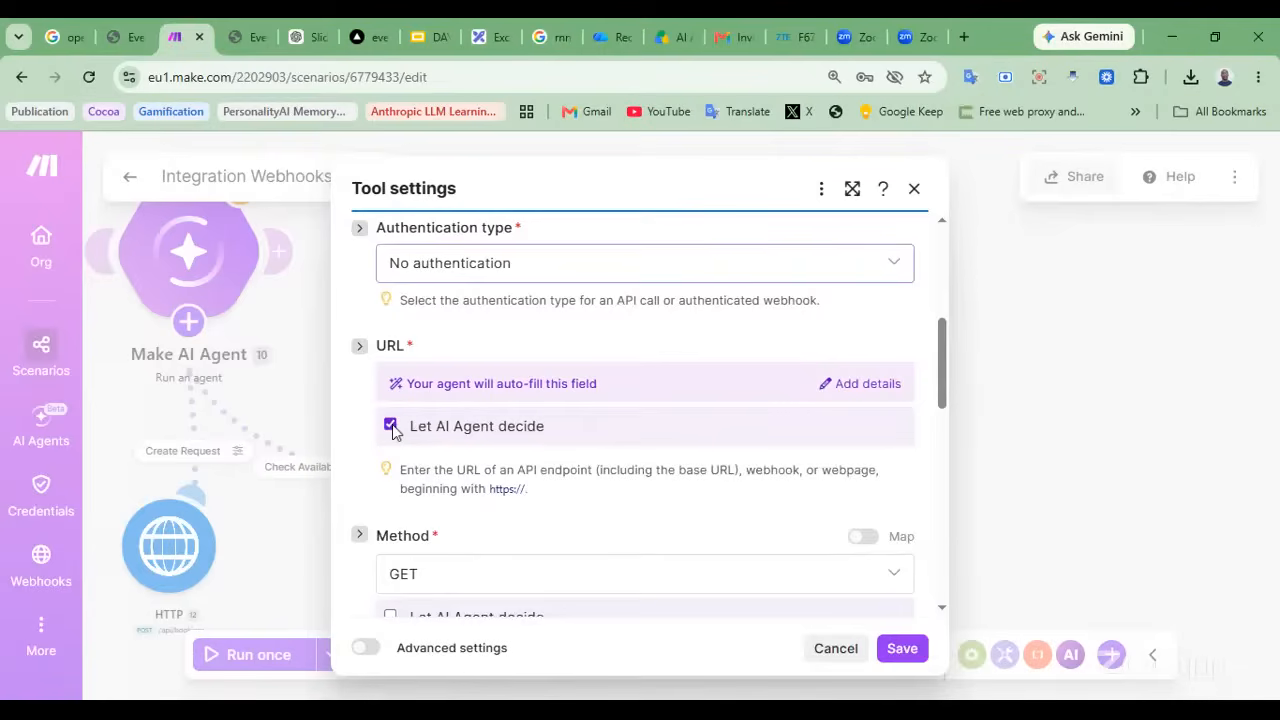
pyautogui.click(391, 426)
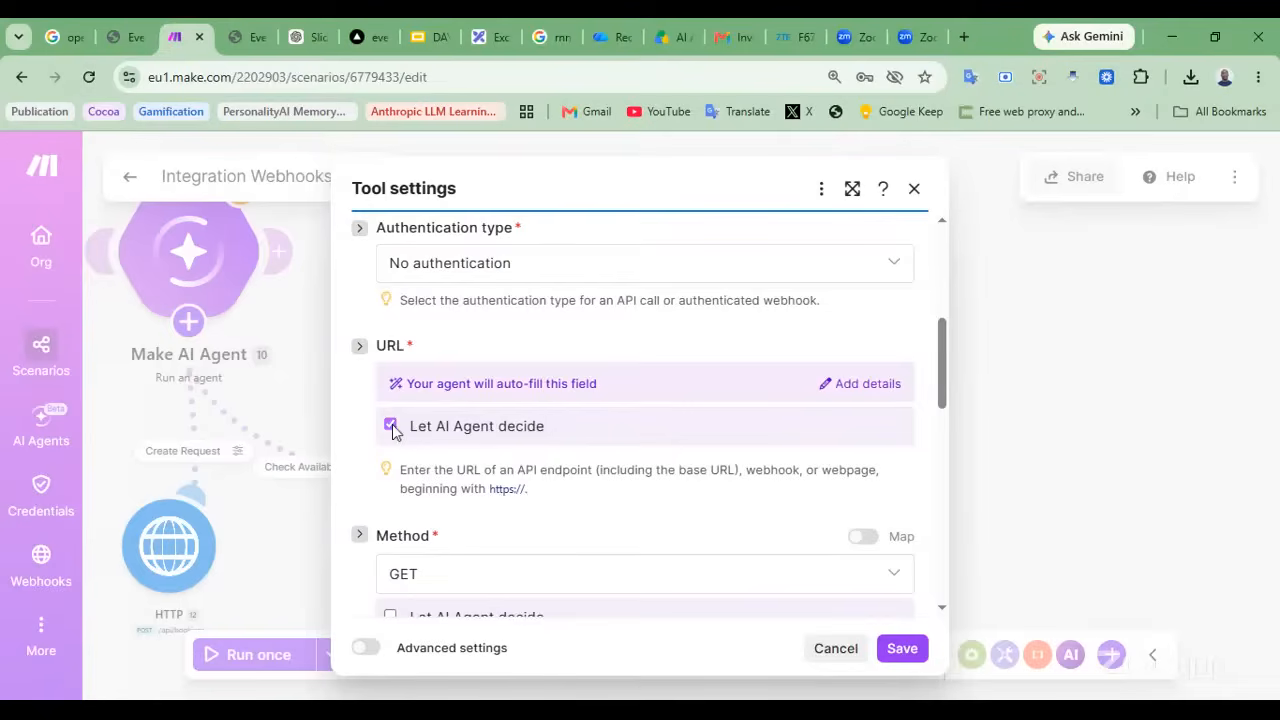
# Switch to the EventCenter API docs and copy the availability endpoint URL from Use Case 1, without its date query
pyautogui.click(133, 37)
pyautogui.scroll(-2, 480, 483)
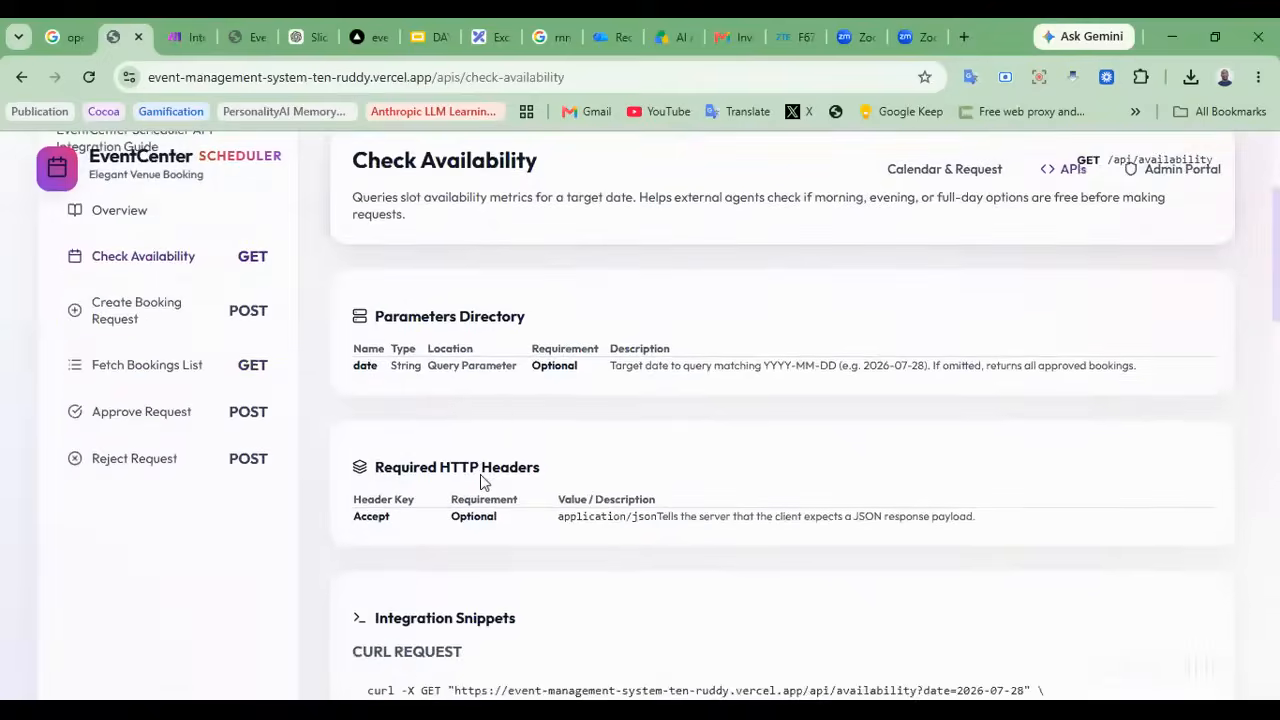
pyautogui.scroll(2, 480, 483)
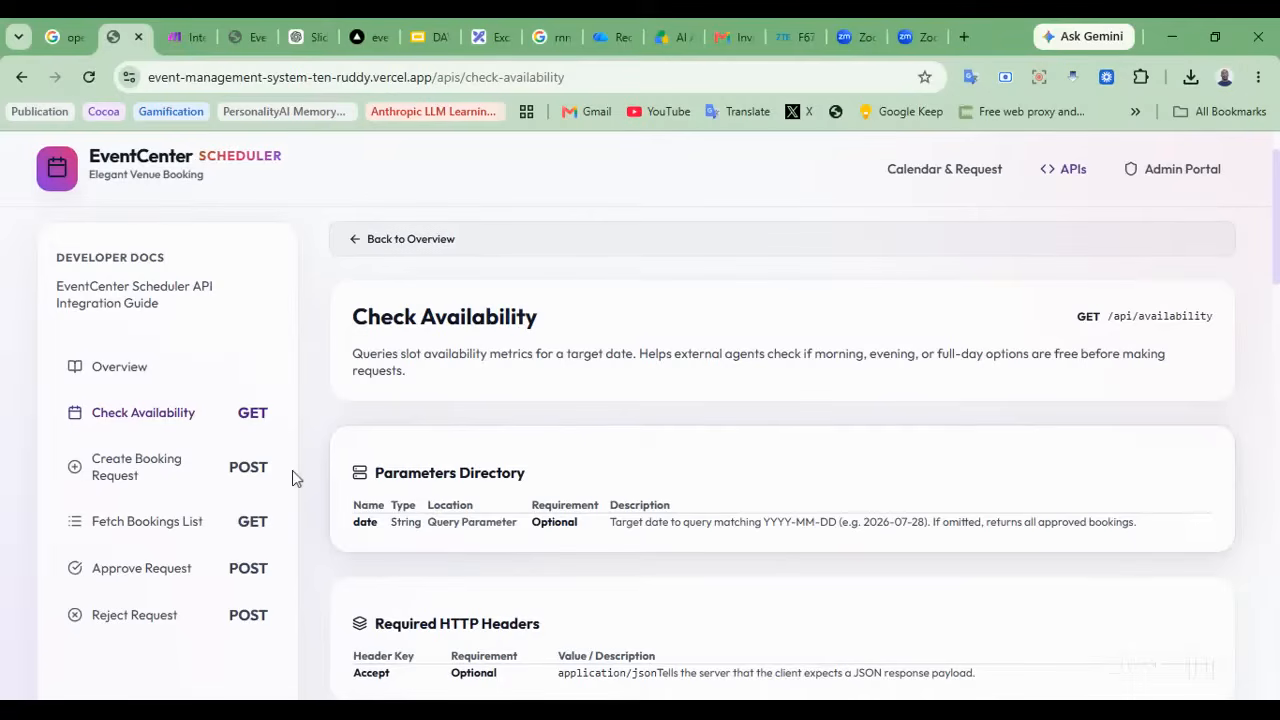
pyautogui.scroll(-5, 530, 449)
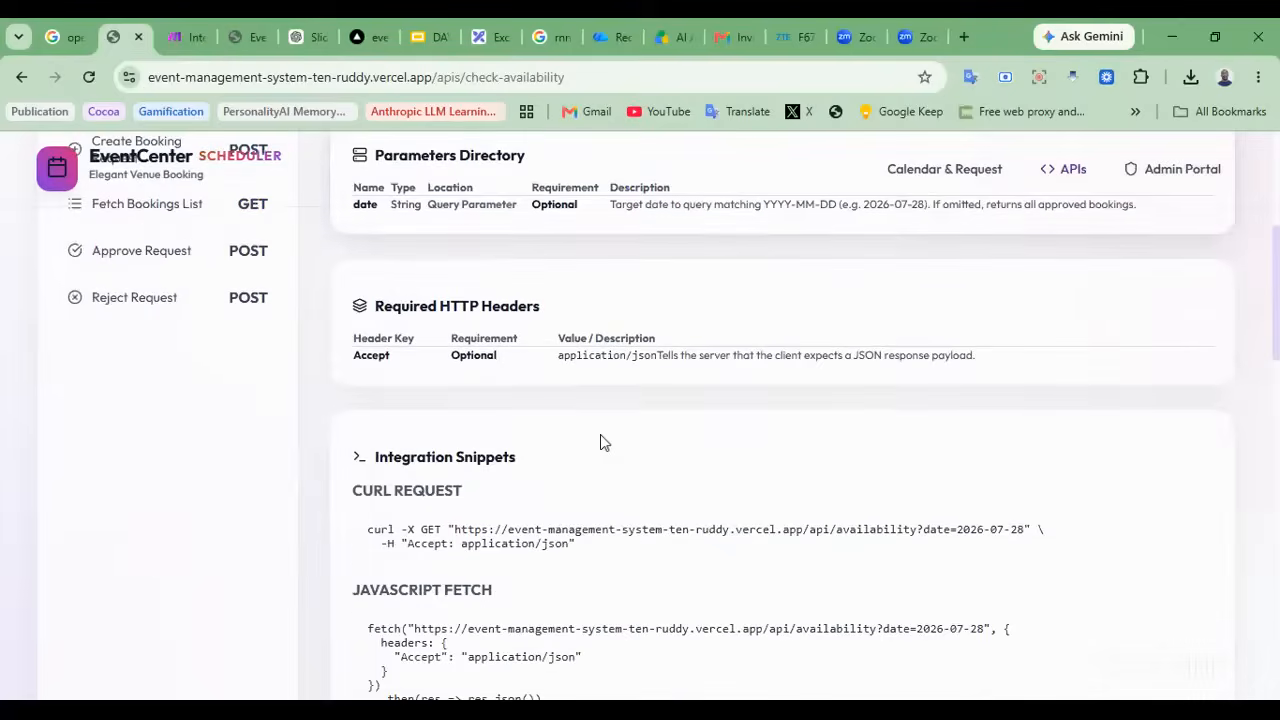
pyautogui.scroll(4, 600, 441)
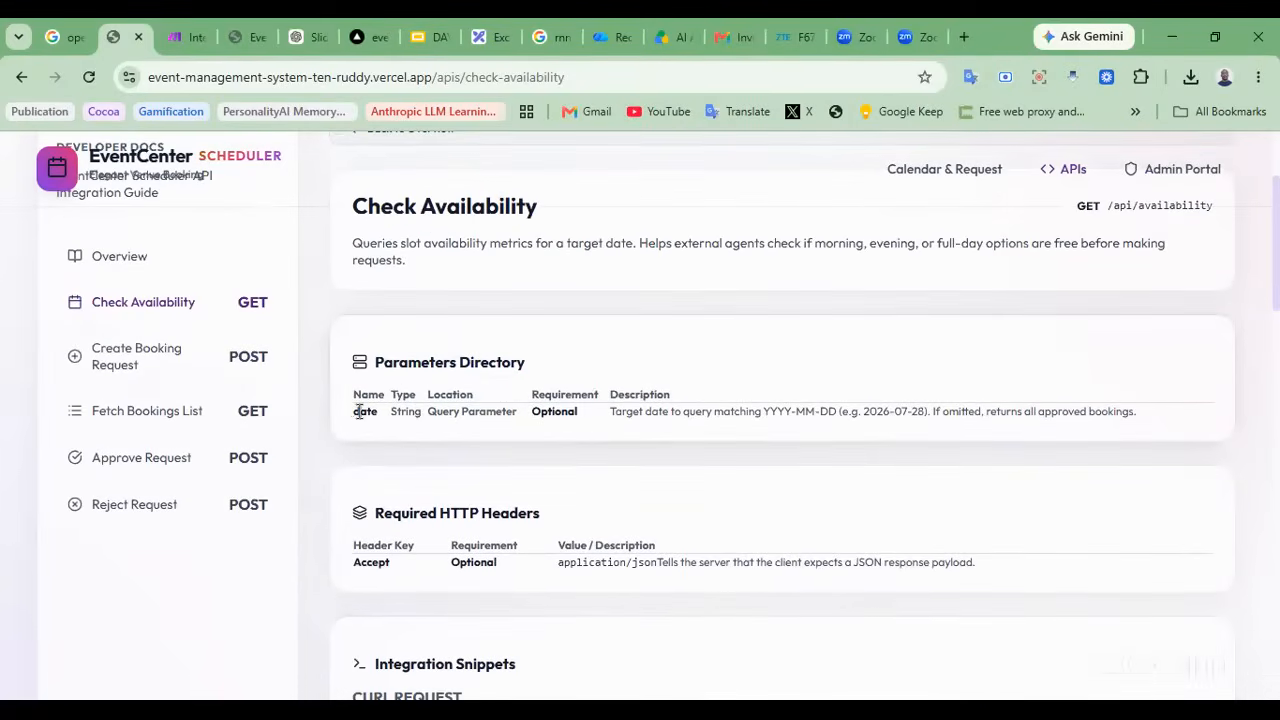
pyautogui.scroll(-8, 452, 440)
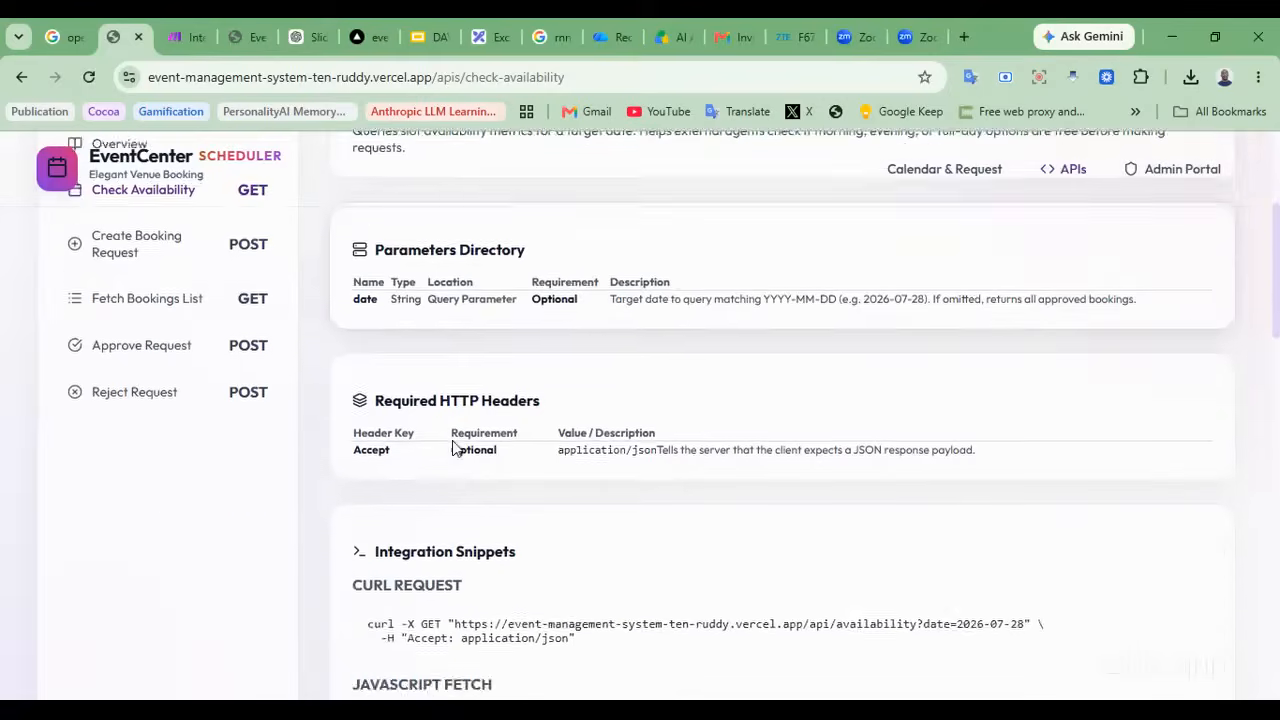
pyautogui.scroll(-1, 452, 447)
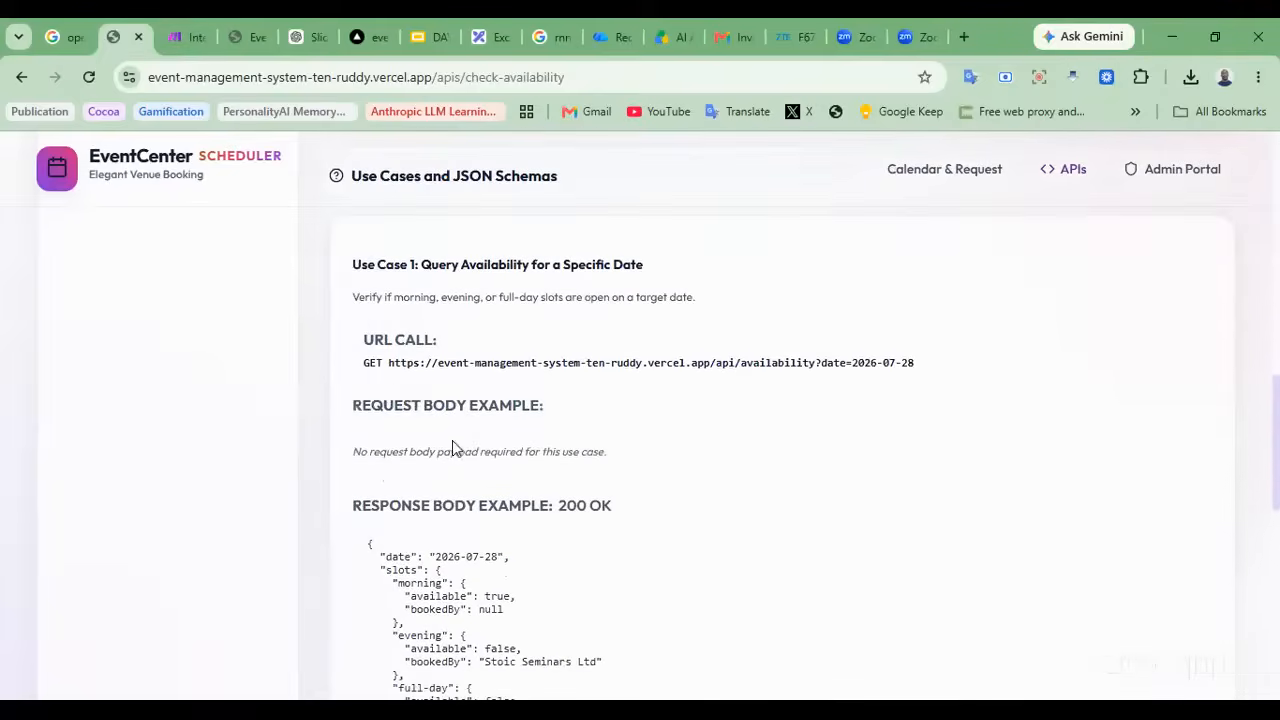
pyautogui.doubleClick(397, 364)
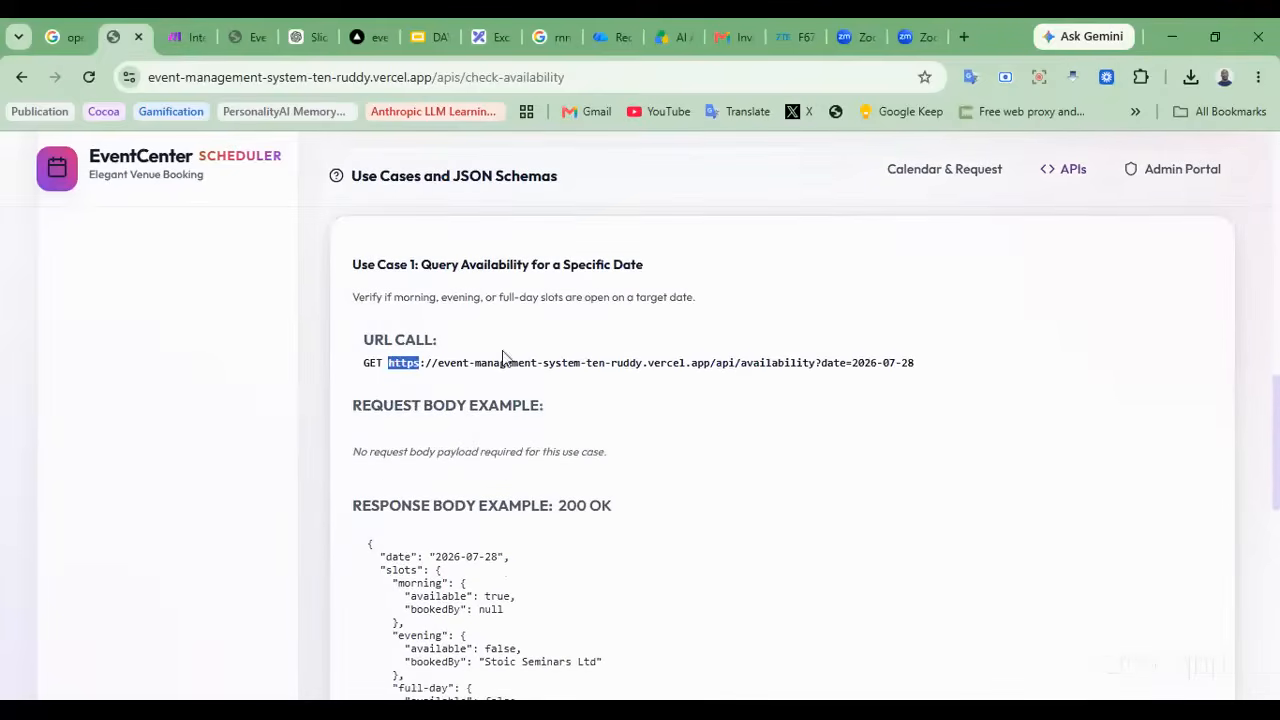
pyautogui.keyDown('shift'); pyautogui.click(816, 364); pyautogui.keyUp('shift')
pyautogui.hotkey('ctrl', 'c')
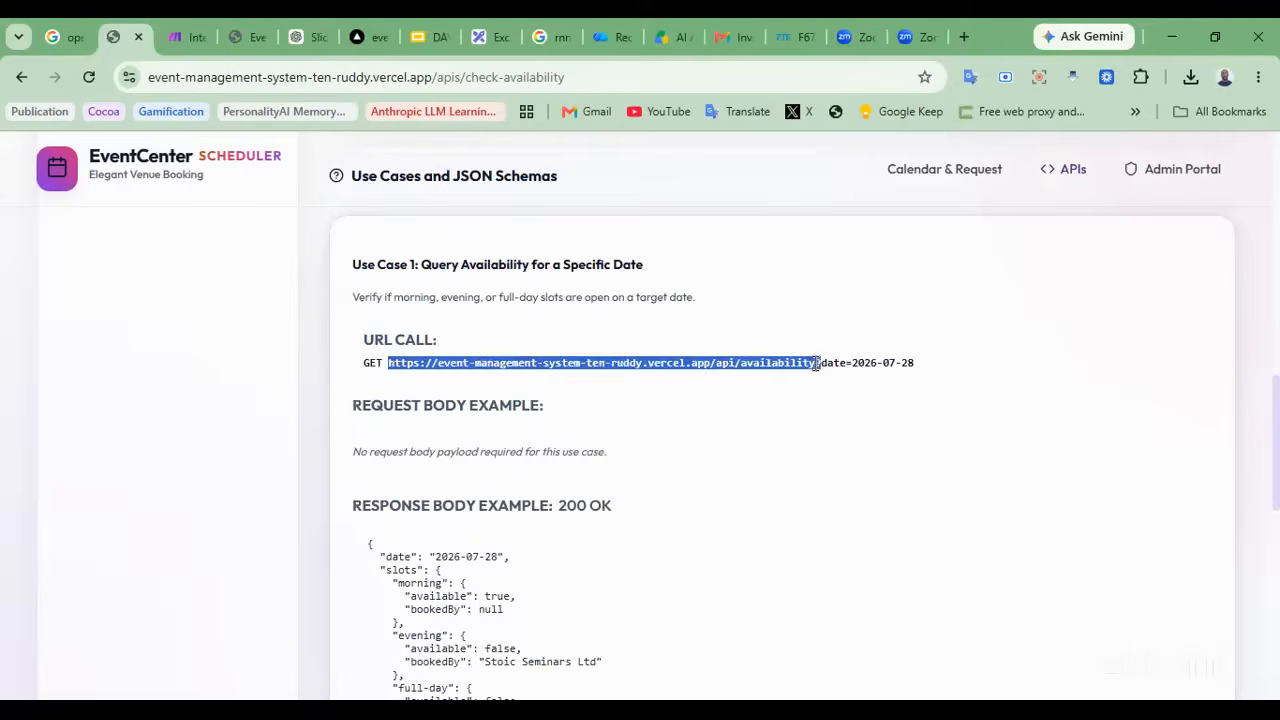
pyautogui.hotkey('ctrl', '+')
pyautogui.hotkey('ctrl', '+')
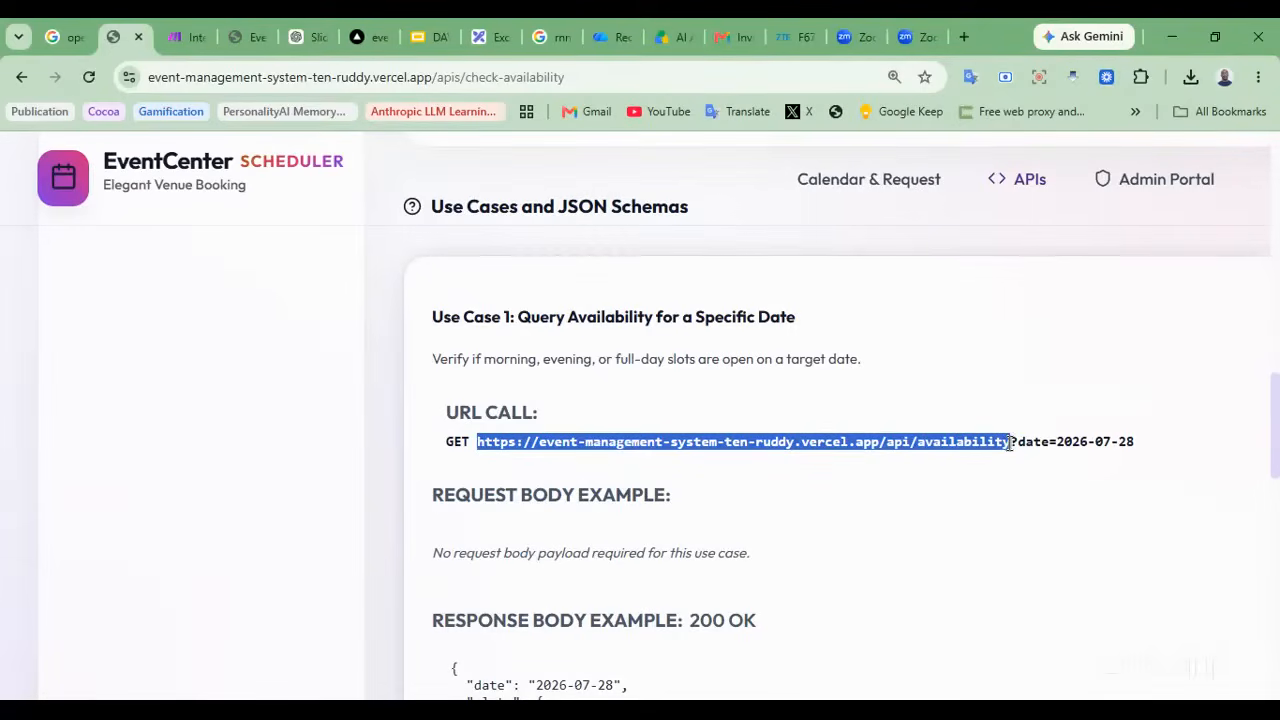
pyautogui.click(195, 20)
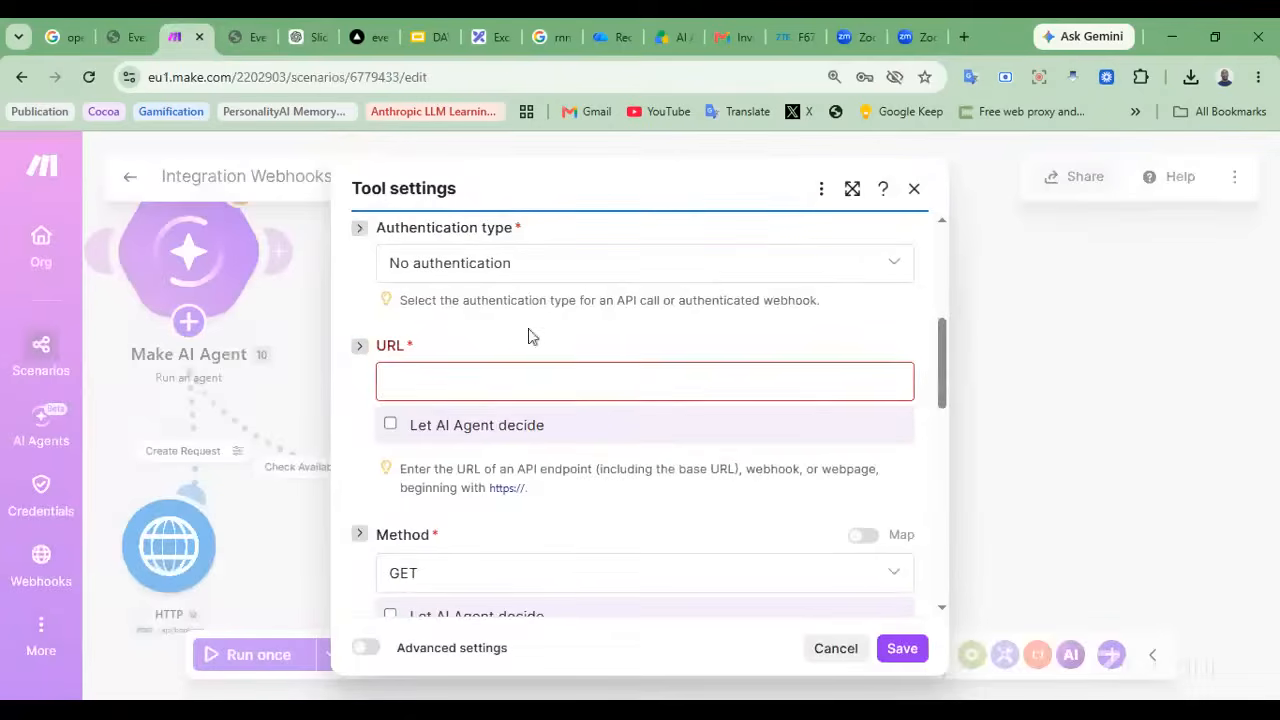
pyautogui.click(543, 387)
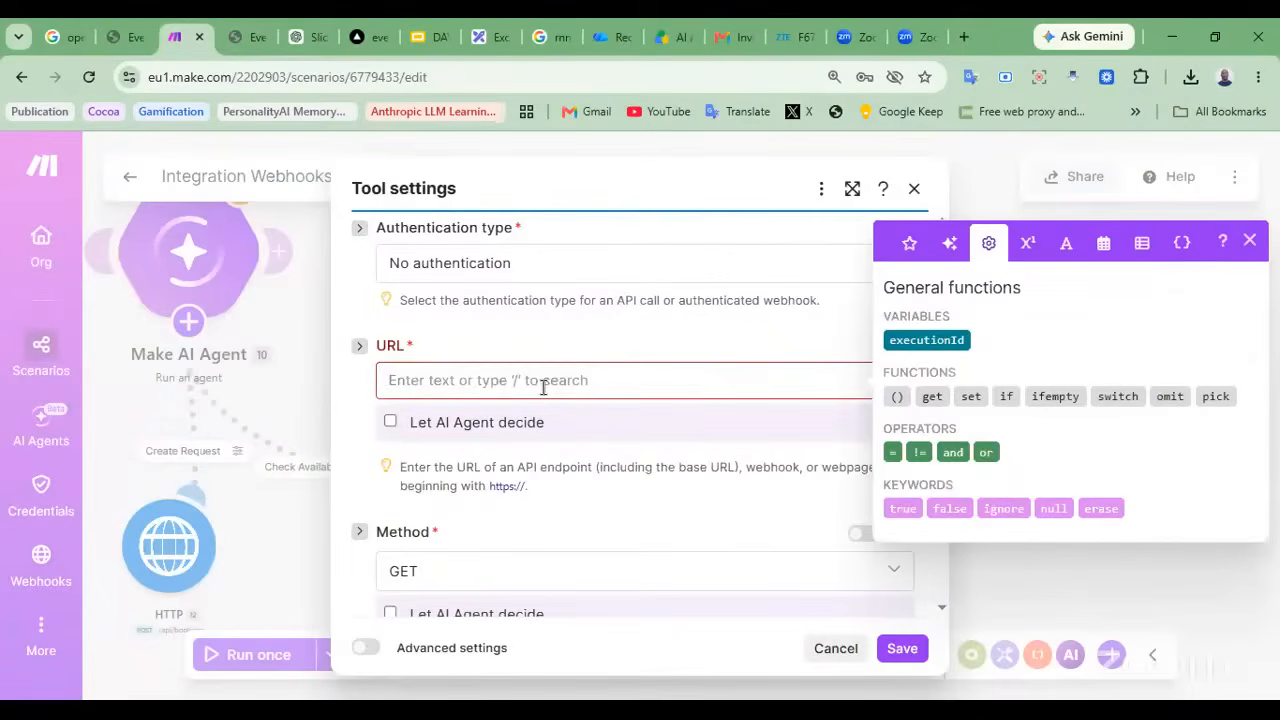
pyautogui.hotkey('ctrl', 'v')
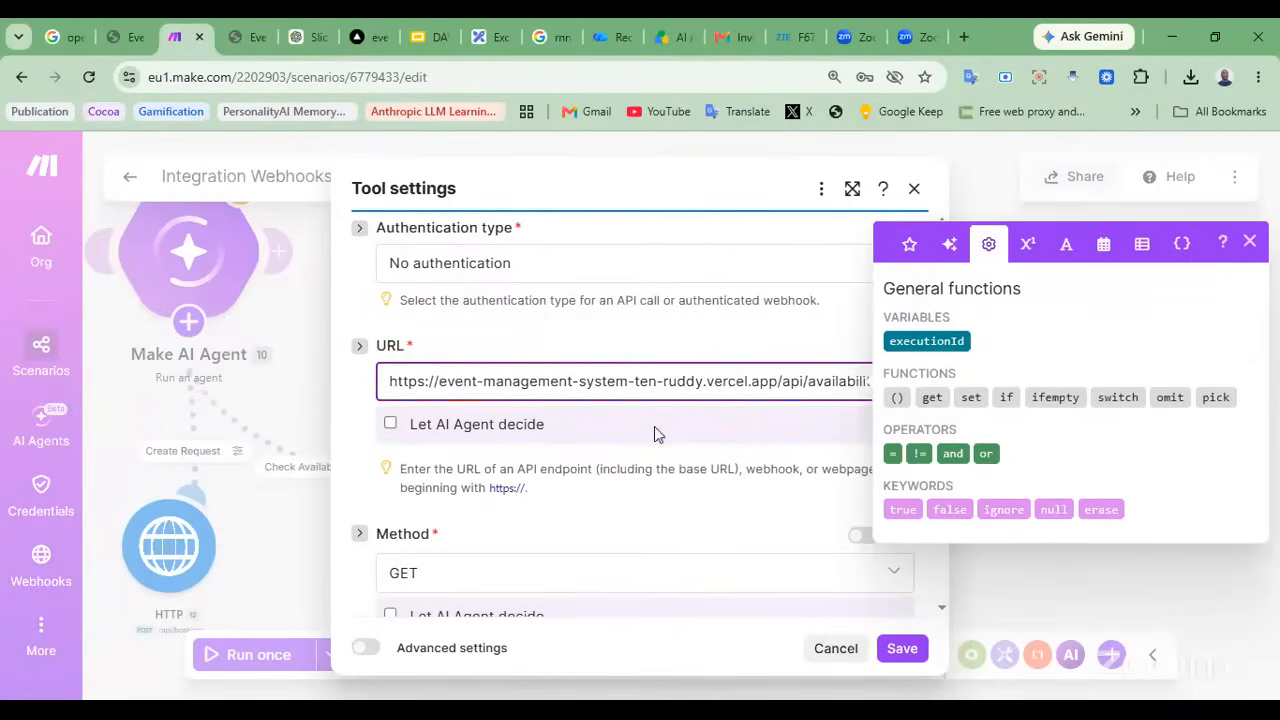
pyautogui.click(655, 434)
# Check the tool's request method against Use Case 1 in the EventCenter API docs, and return to Make
pyautogui.scroll(-2, 654, 434)
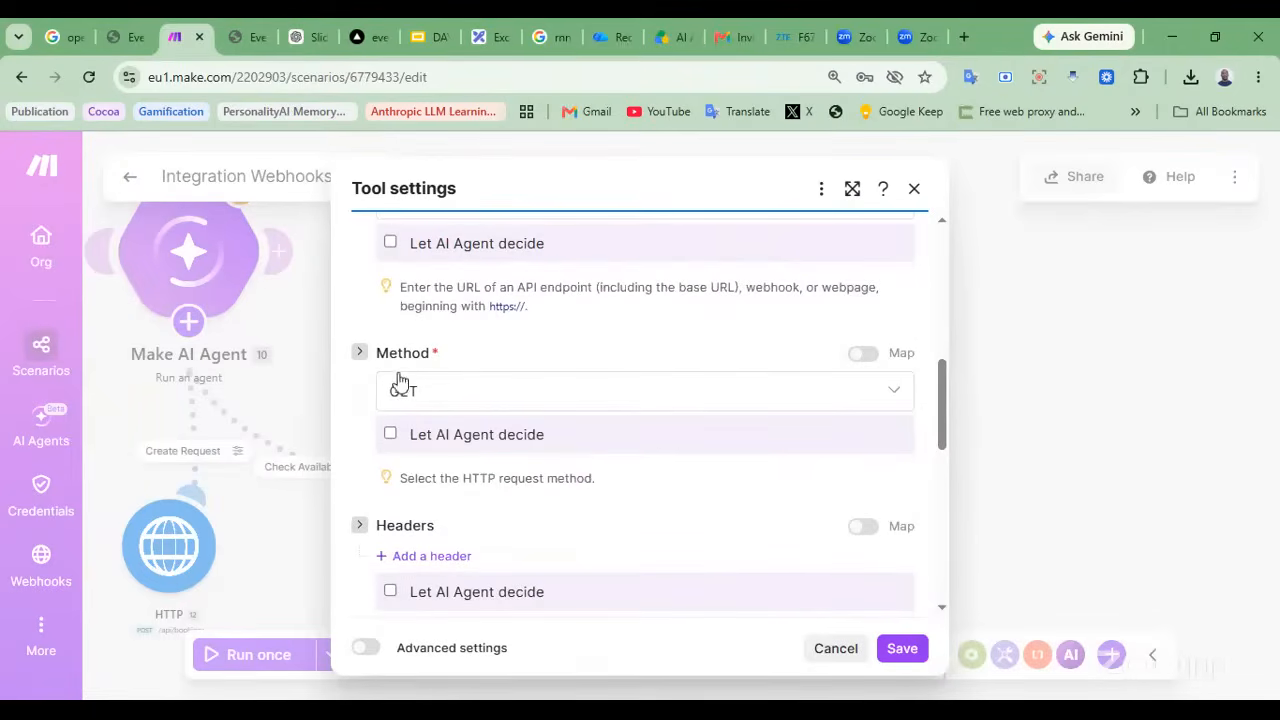
pyautogui.click(137, 36)
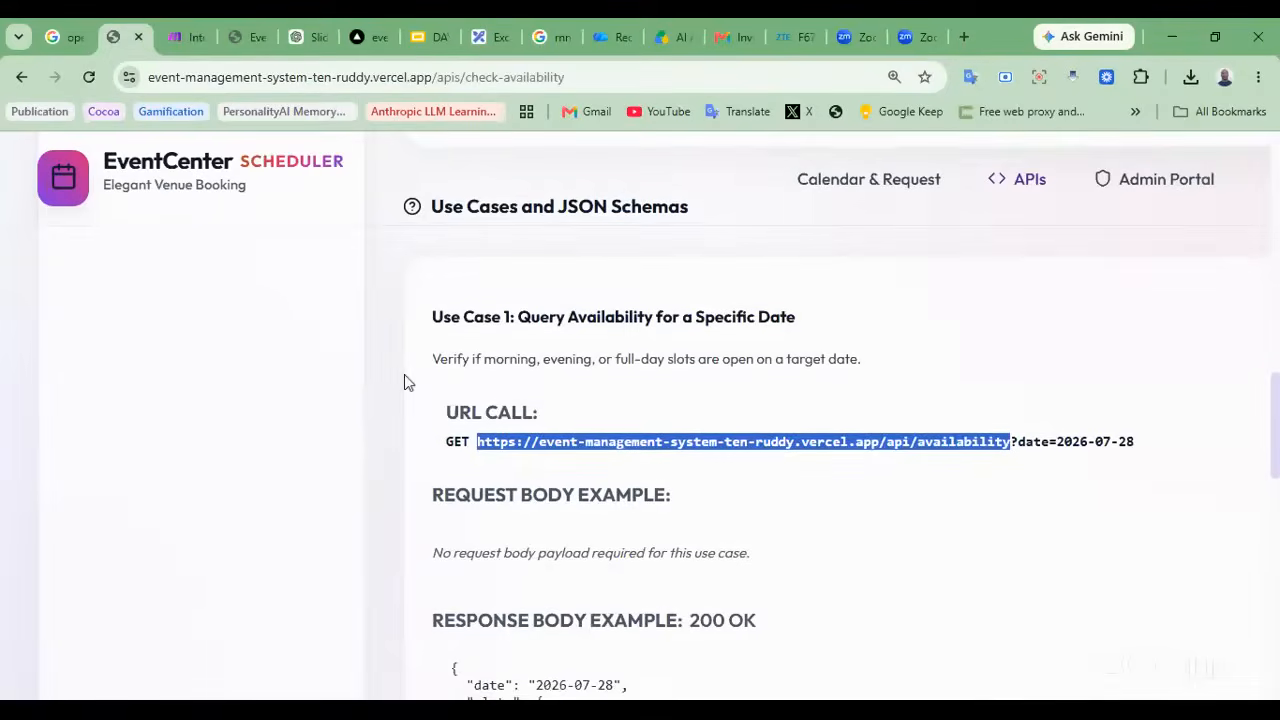
pyautogui.scroll(2, 404, 374)
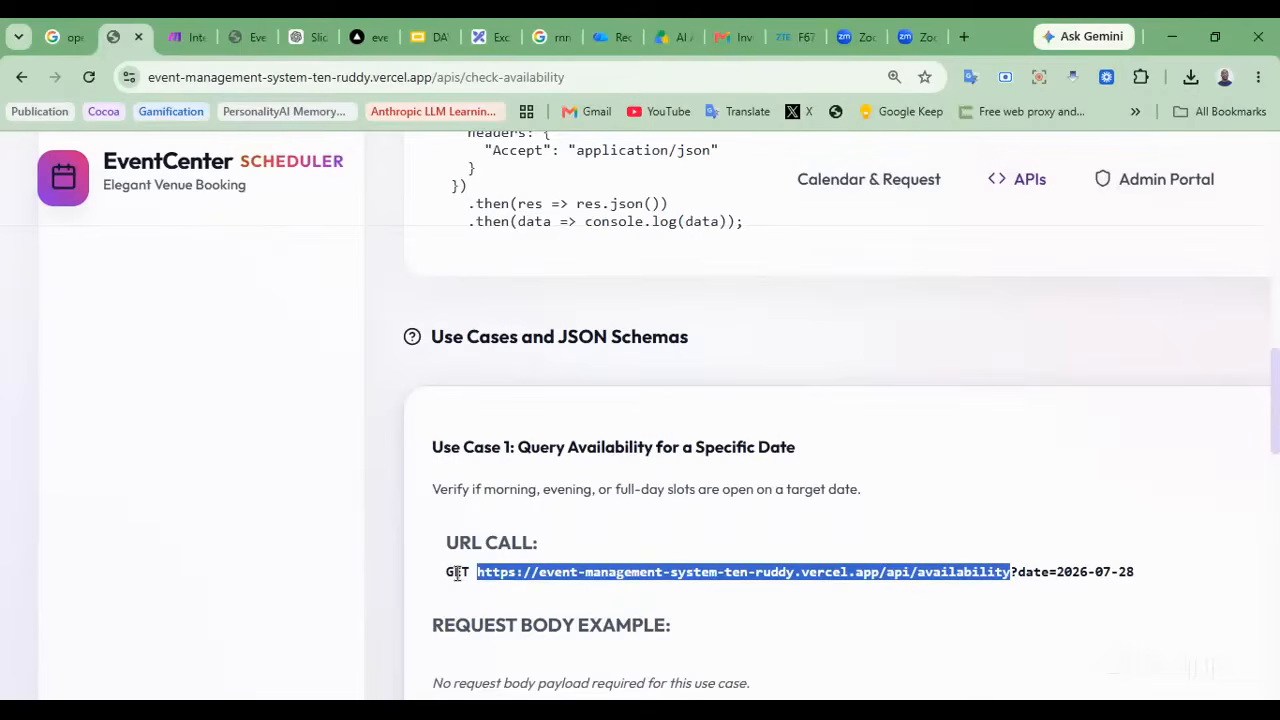
pyautogui.click(255, 30)
pyautogui.click(200, 30)
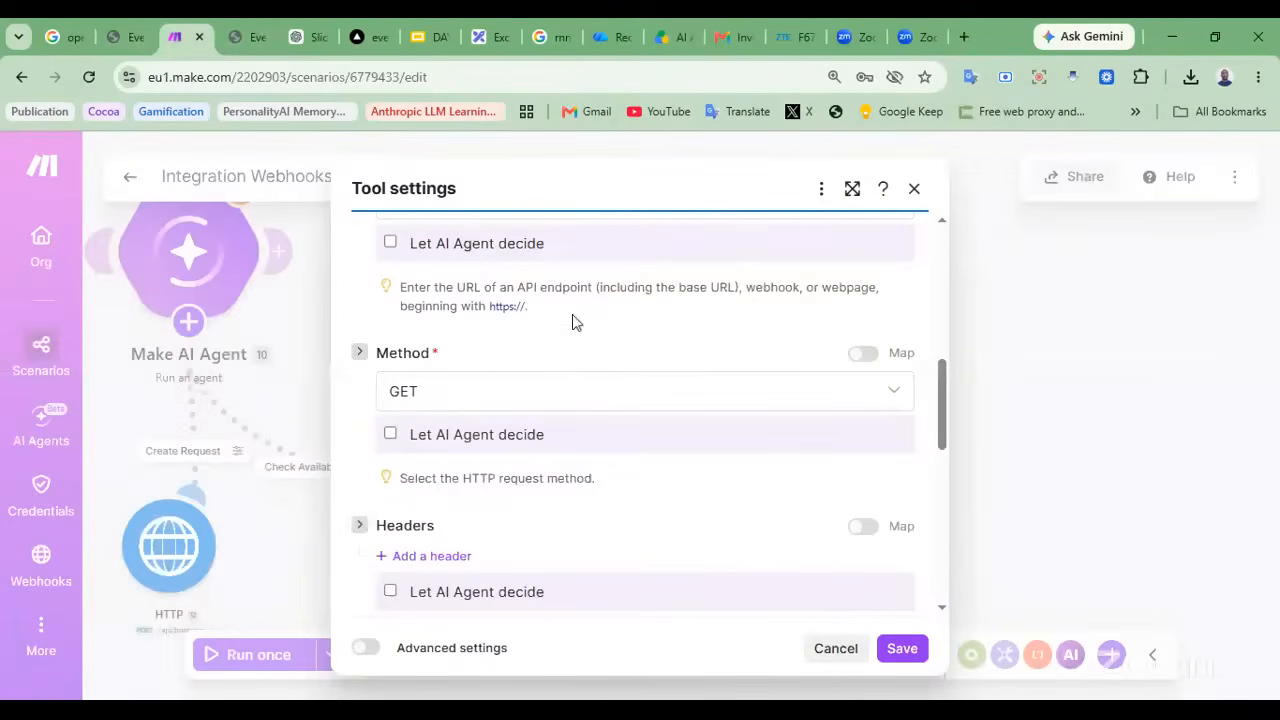
pyautogui.scroll(-3, 570, 462)
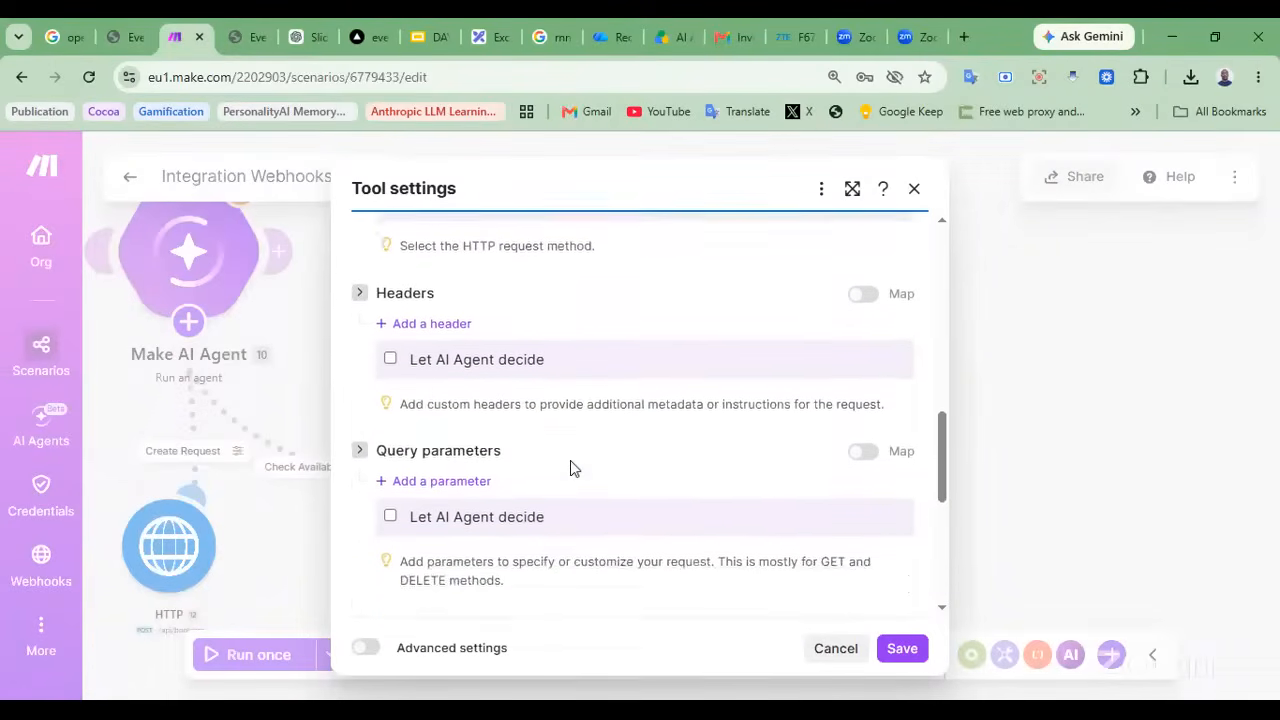
pyautogui.scroll(3, 570, 467)
pyautogui.scroll(-2, 570, 467)
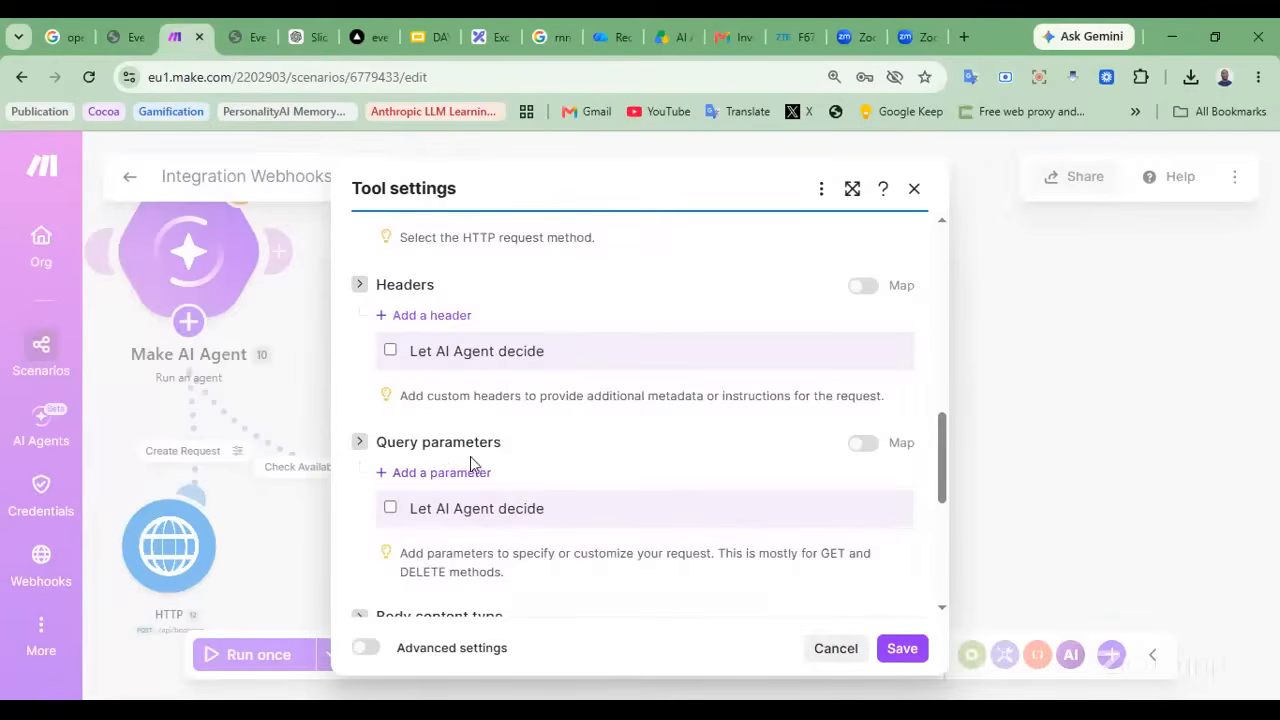
pyautogui.click(396, 478)
pyautogui.click(523, 535)
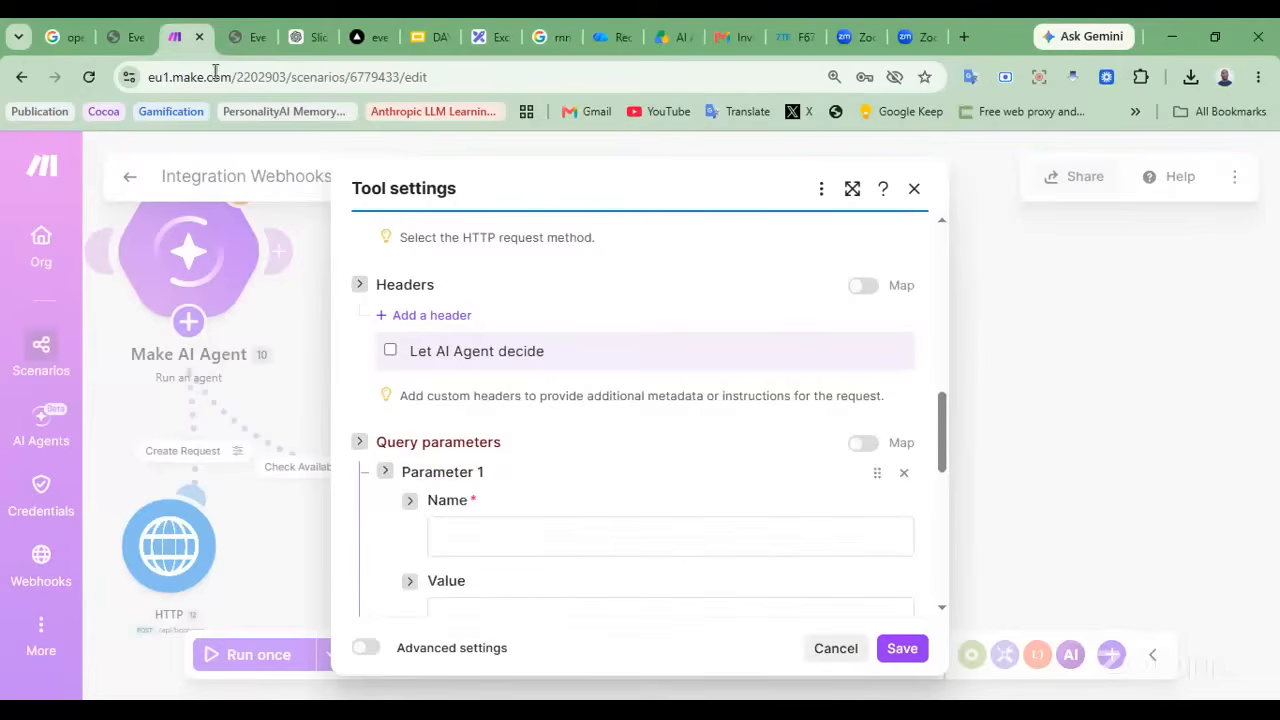
pyautogui.click(133, 30)
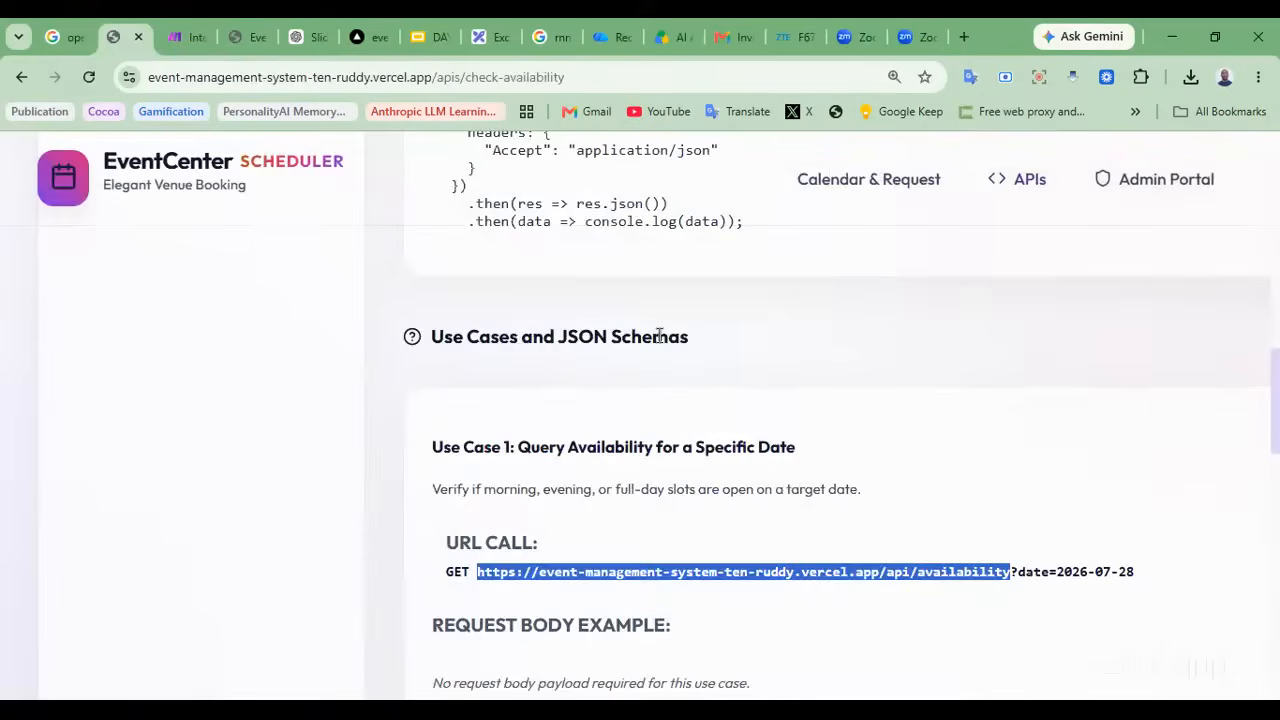
pyautogui.scroll(10, 659, 336)
pyautogui.scroll(-1, 646, 360)
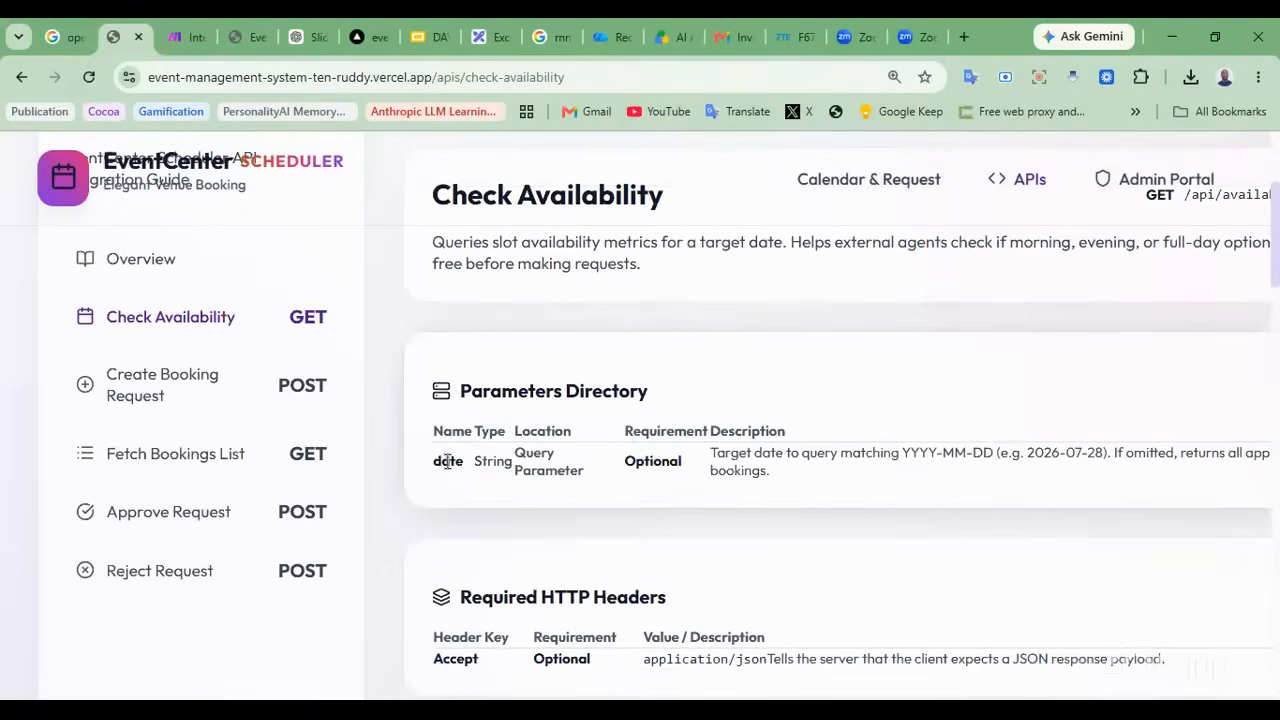
pyautogui.hotkey('ctrl', 'Tab')
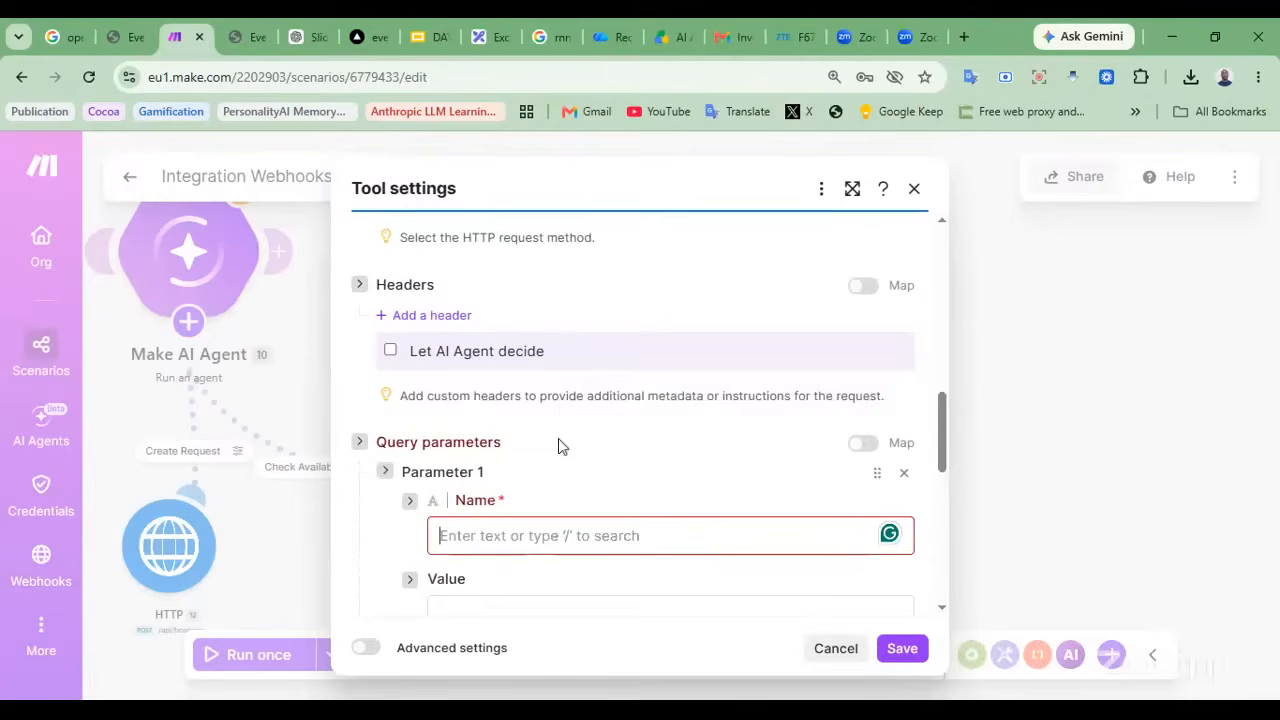
pyautogui.write('date')
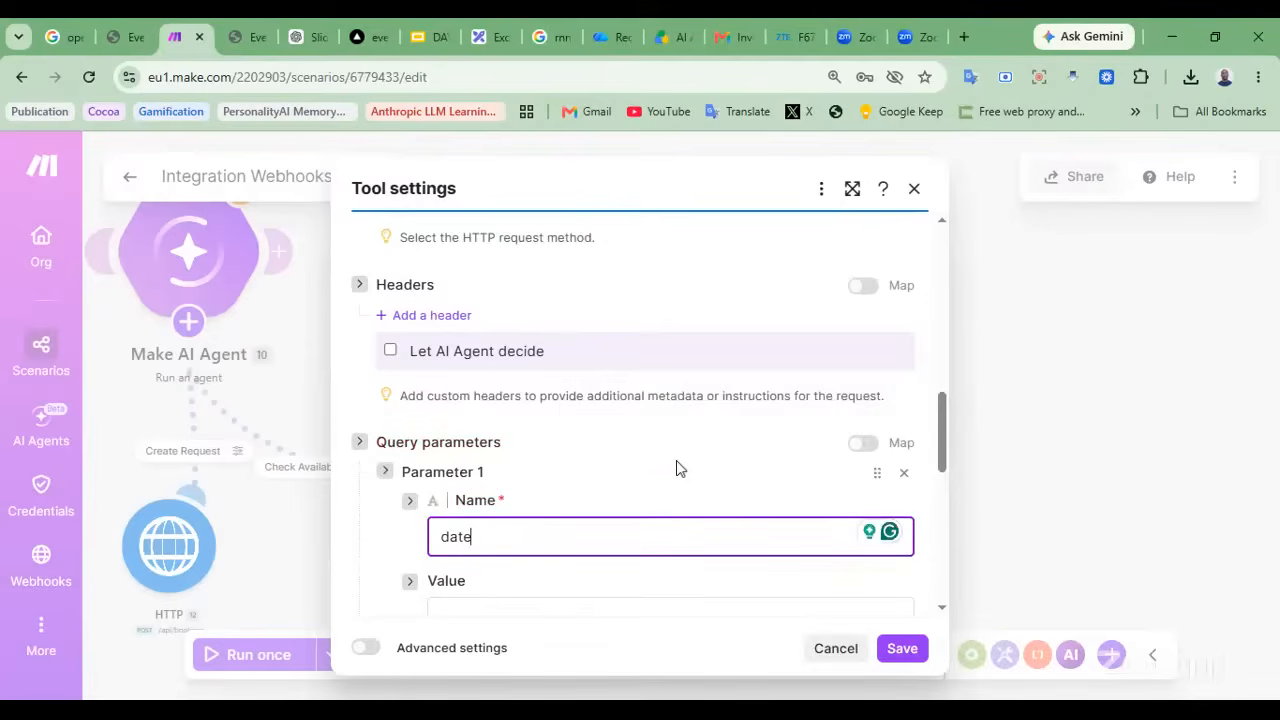
pyautogui.click(386, 473)
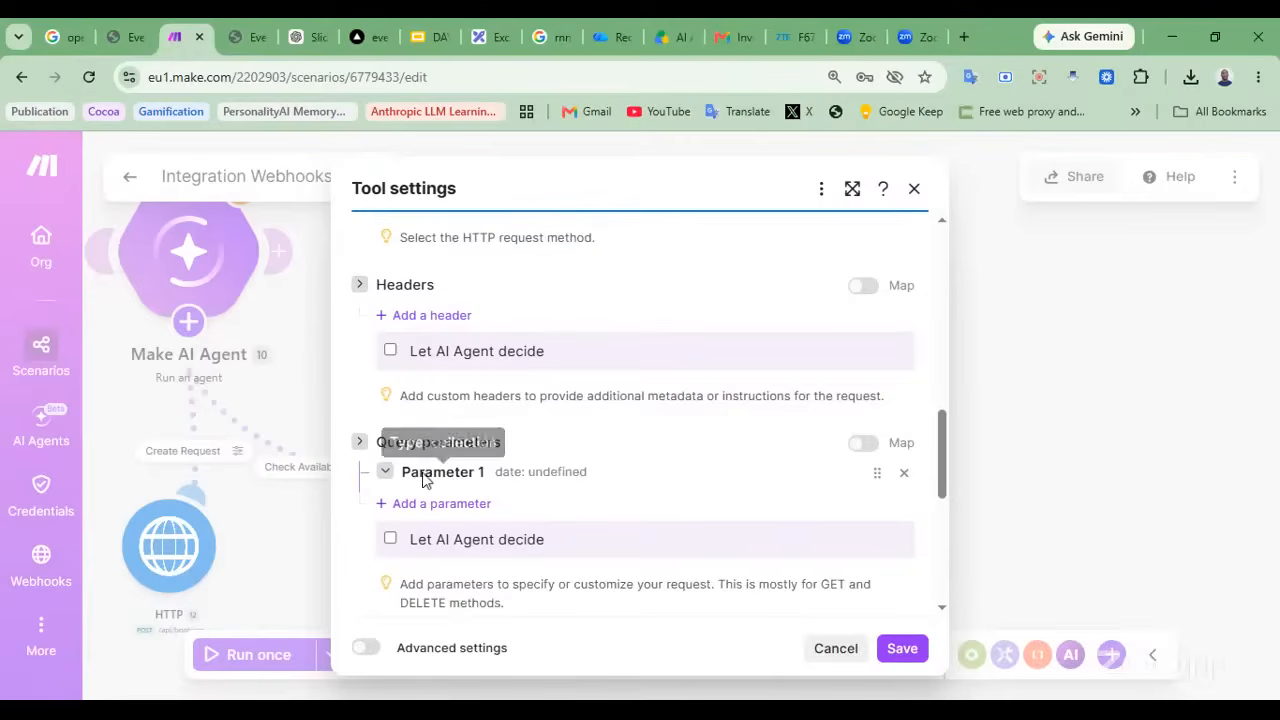
pyautogui.click(386, 473)
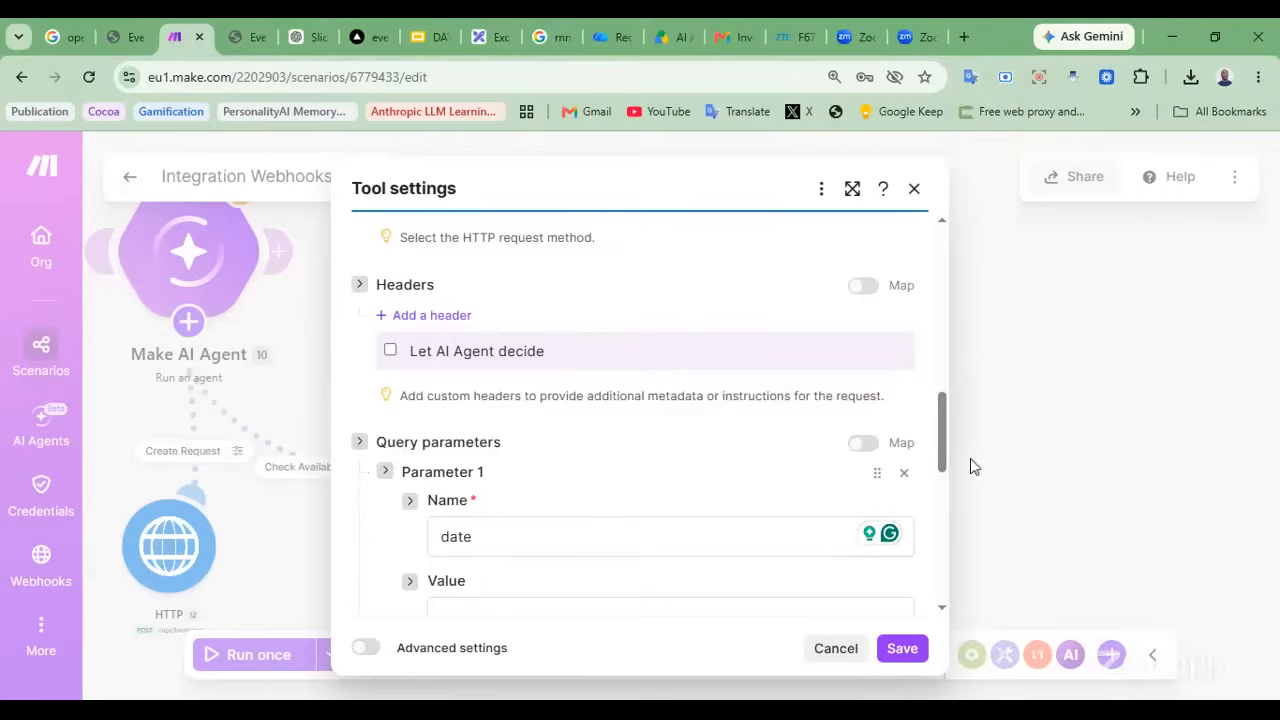
pyautogui.click(903, 475)
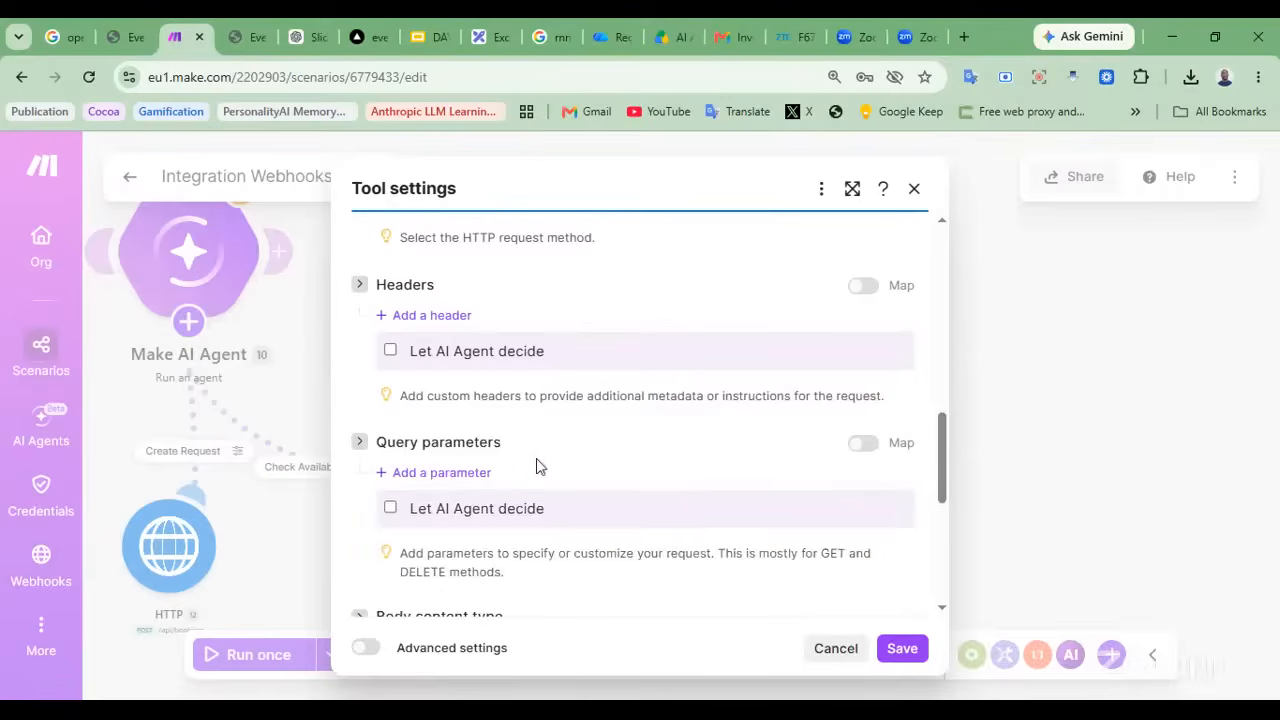
# Let the AI agent decide the query parameters and add the extra instruction "date: YYYY-MM-DD"
pyautogui.click(391, 507)
pyautogui.scroll(-2, 553, 530)
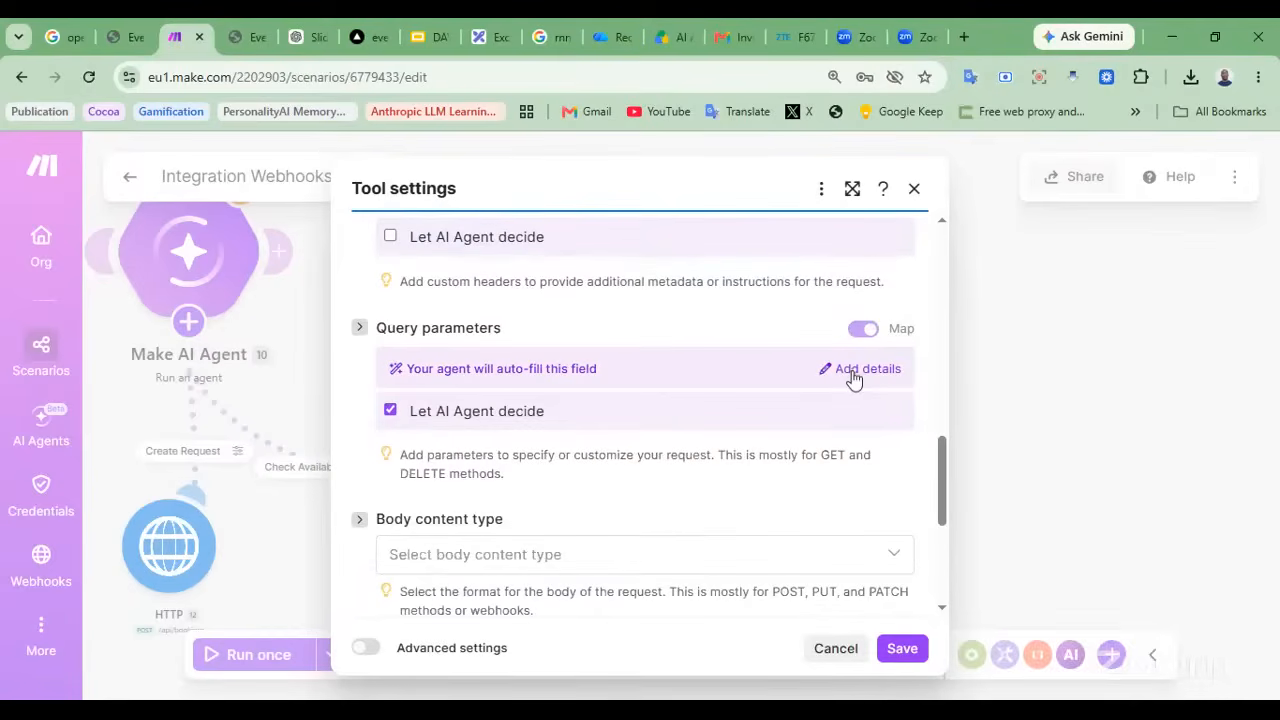
pyautogui.click(860, 370)
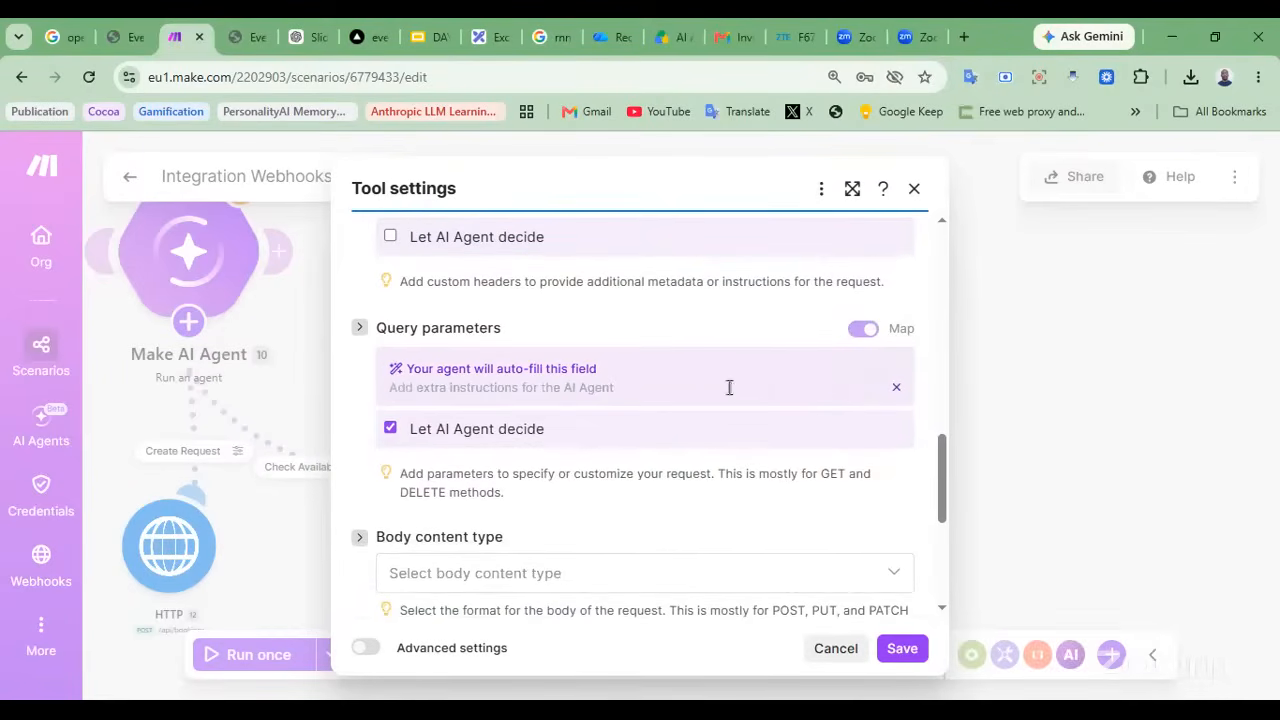
pyautogui.write('date: YYYY-MM-DD')
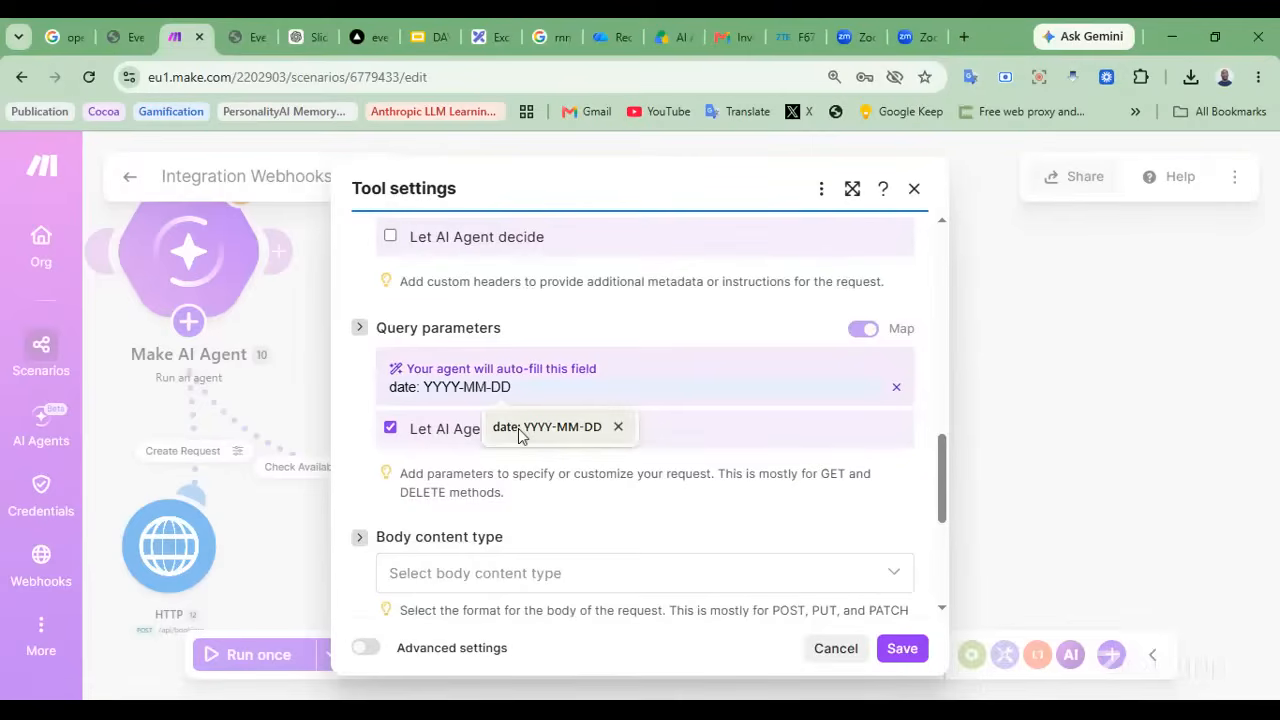
pyautogui.click(519, 427)
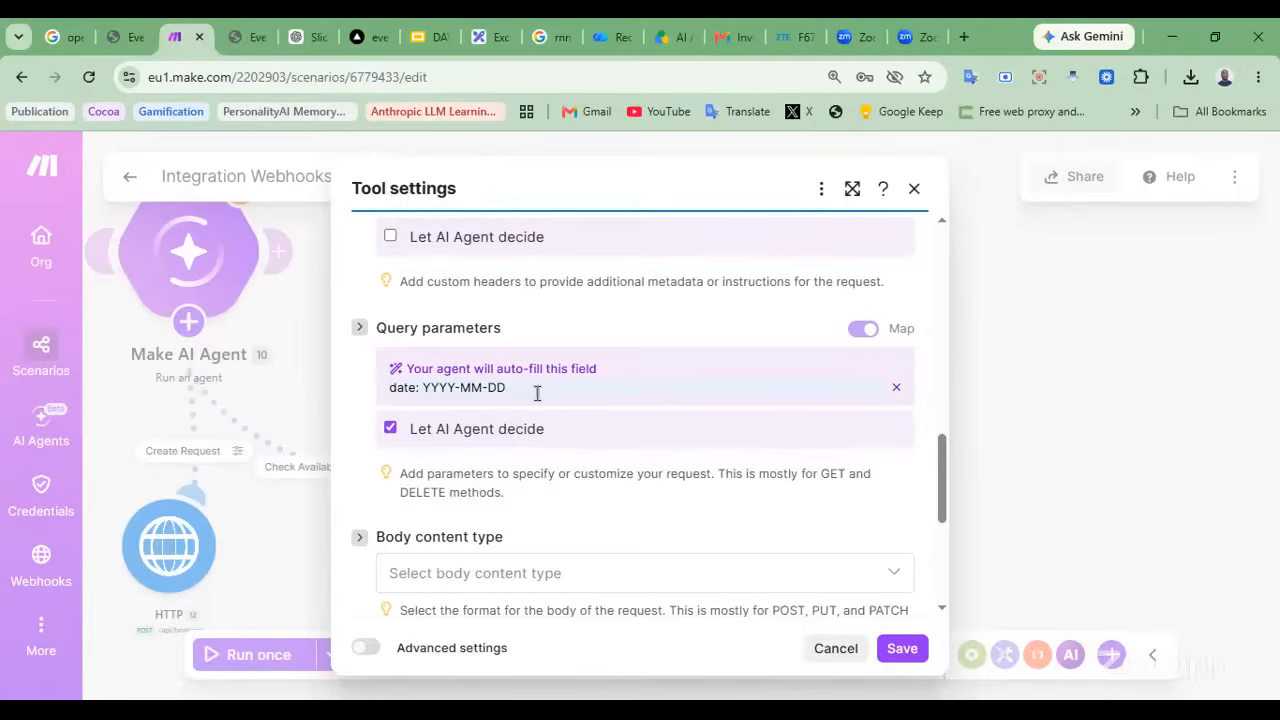
# Save the Check Availability tool settings and reposition its HTTP module beside the new Make AI Agent
pyautogui.scroll(-3, 632, 505)
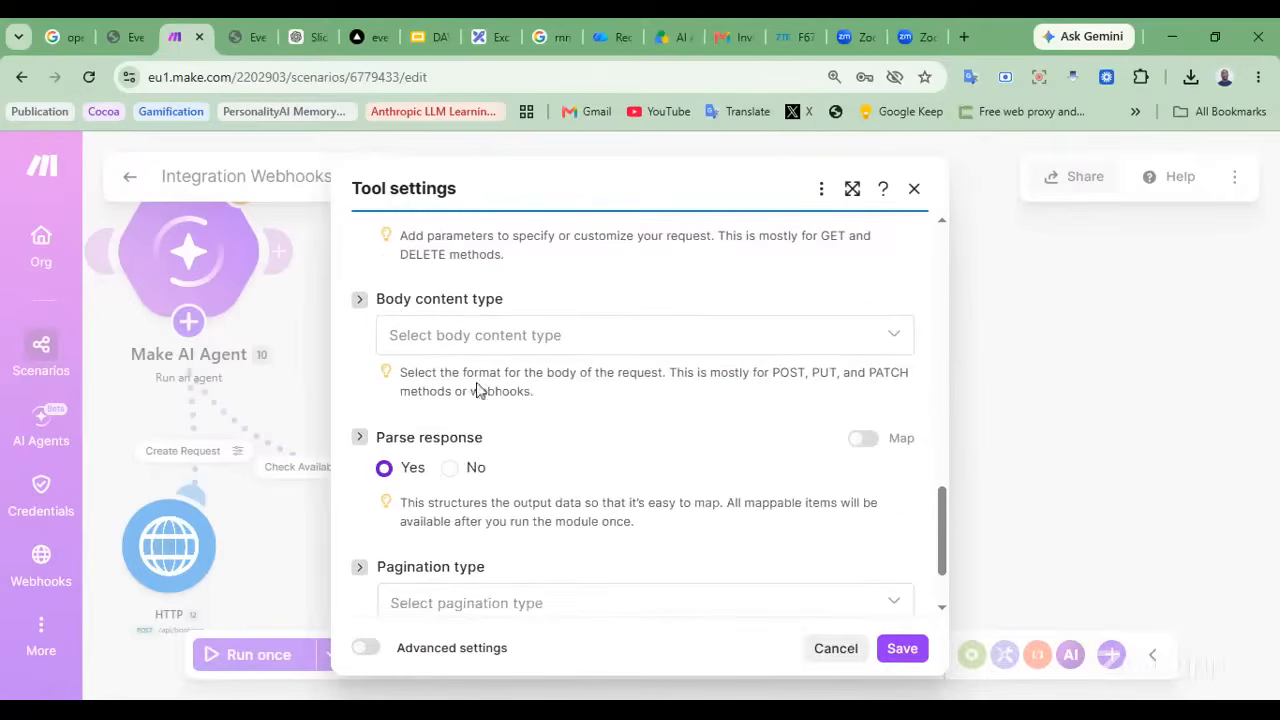
pyautogui.scroll(-1, 643, 545)
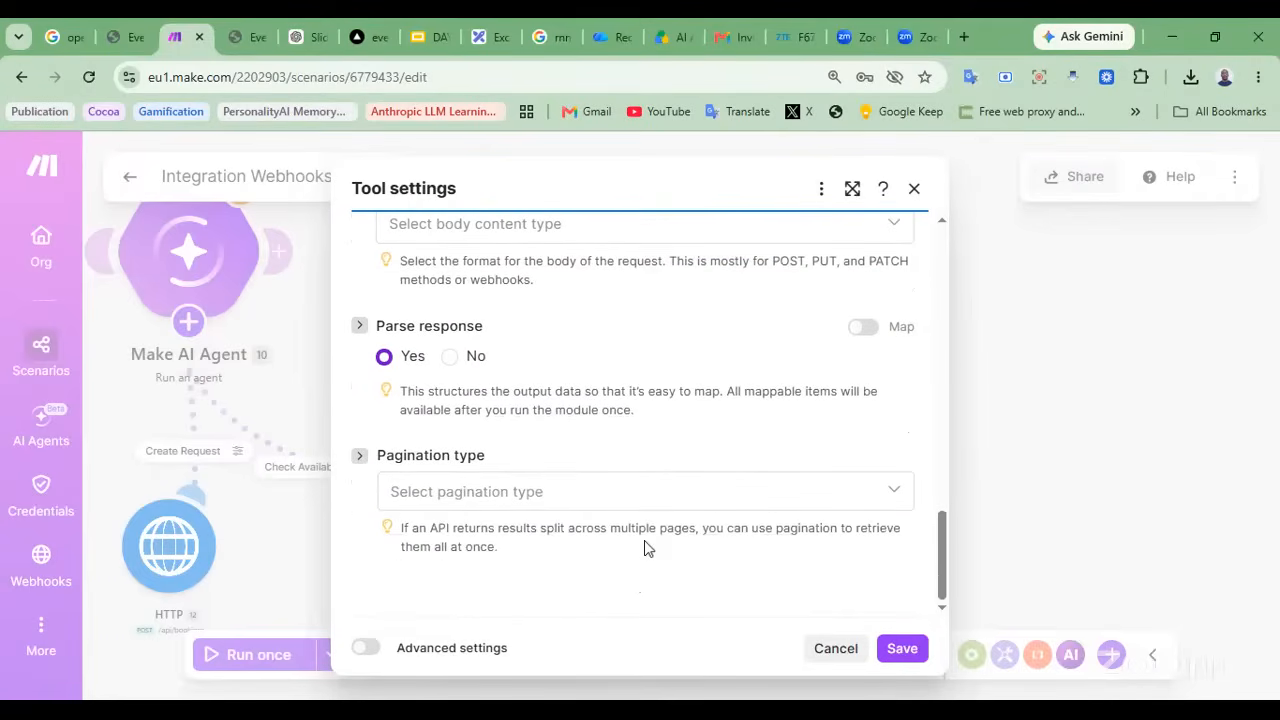
pyautogui.click(902, 648)
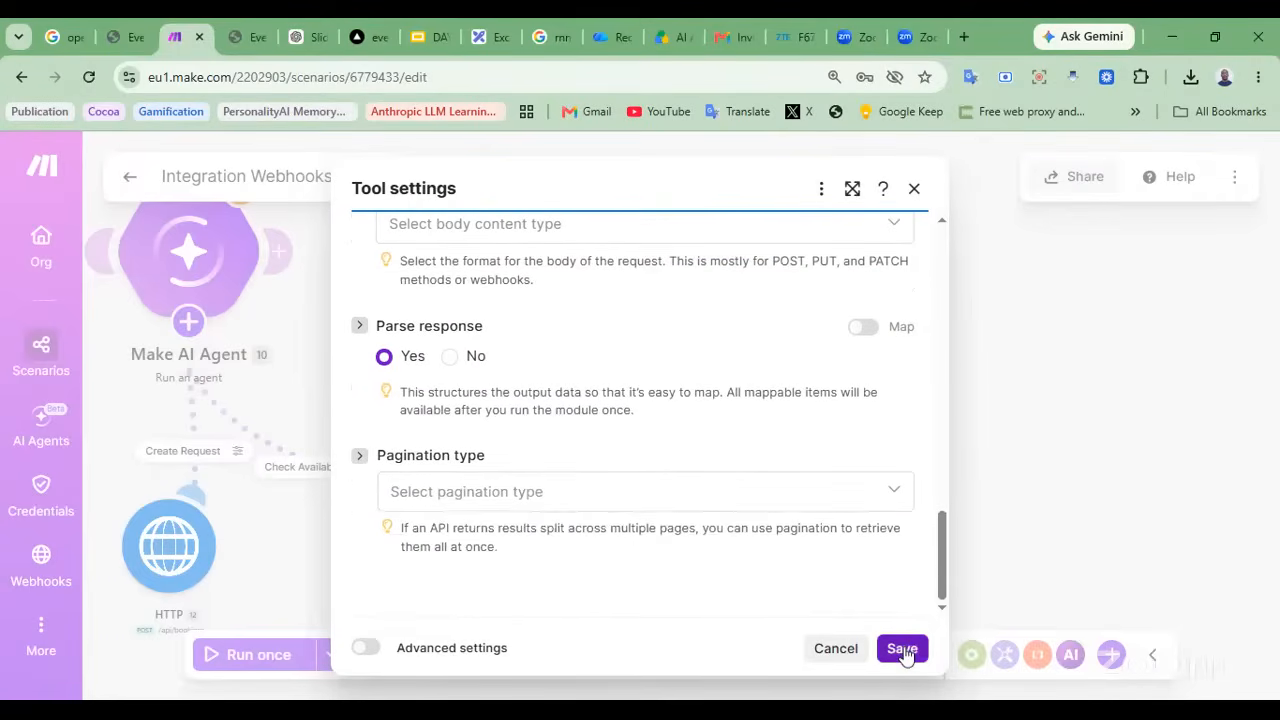
pyautogui.moveTo(1105, 520); pyautogui.dragTo(1065, 483)
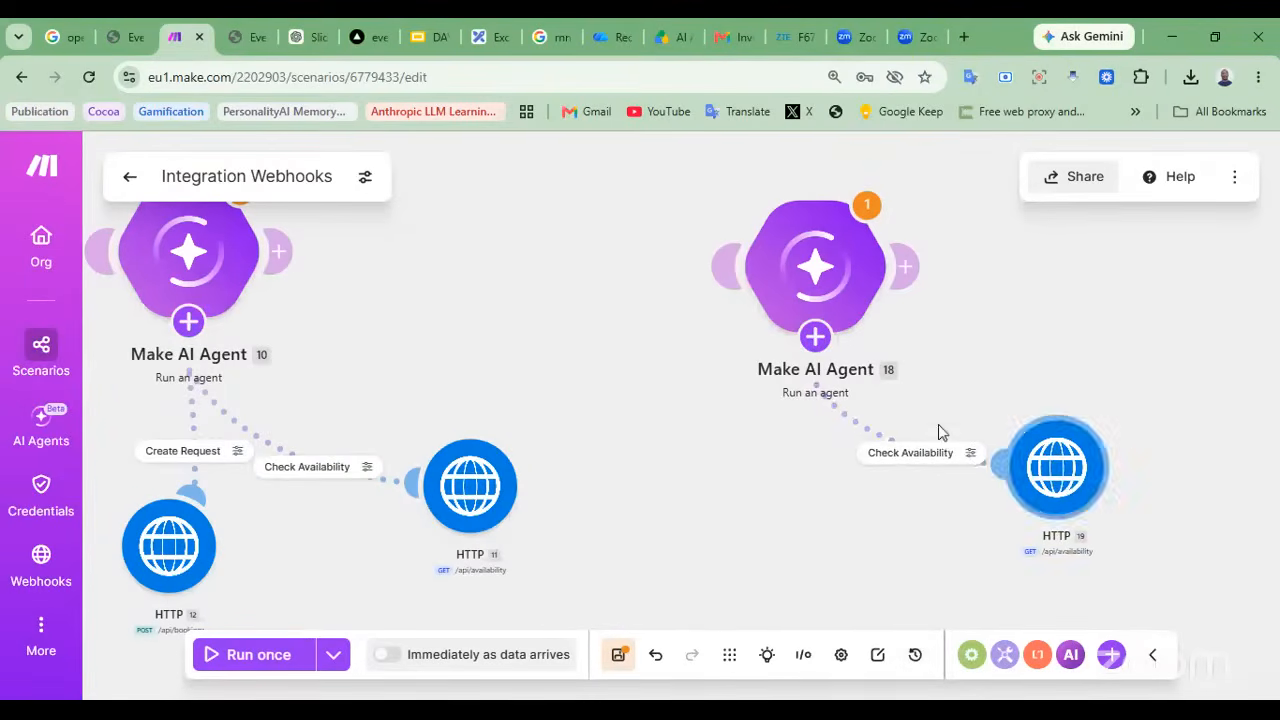
# Add an HTTP "Make a request" tool to the new Make AI Agent
pyautogui.click(815, 337)
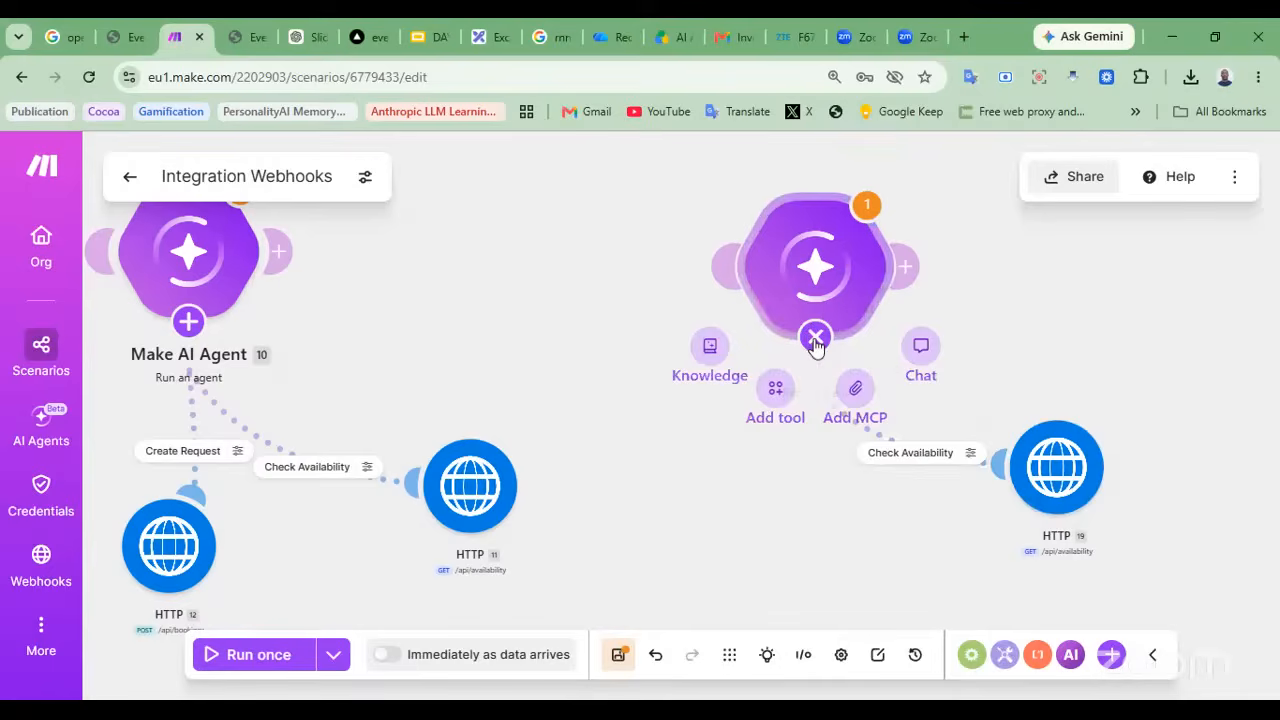
pyautogui.click(741, 474)
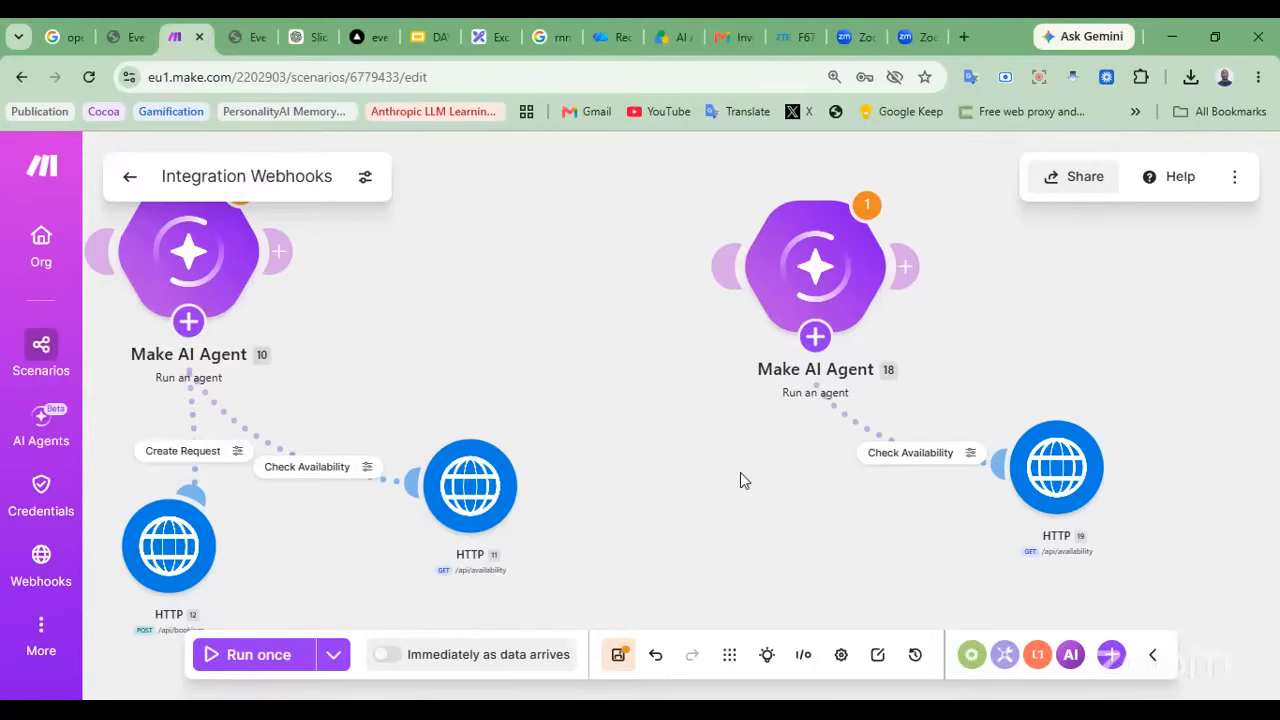
pyautogui.click(815, 336)
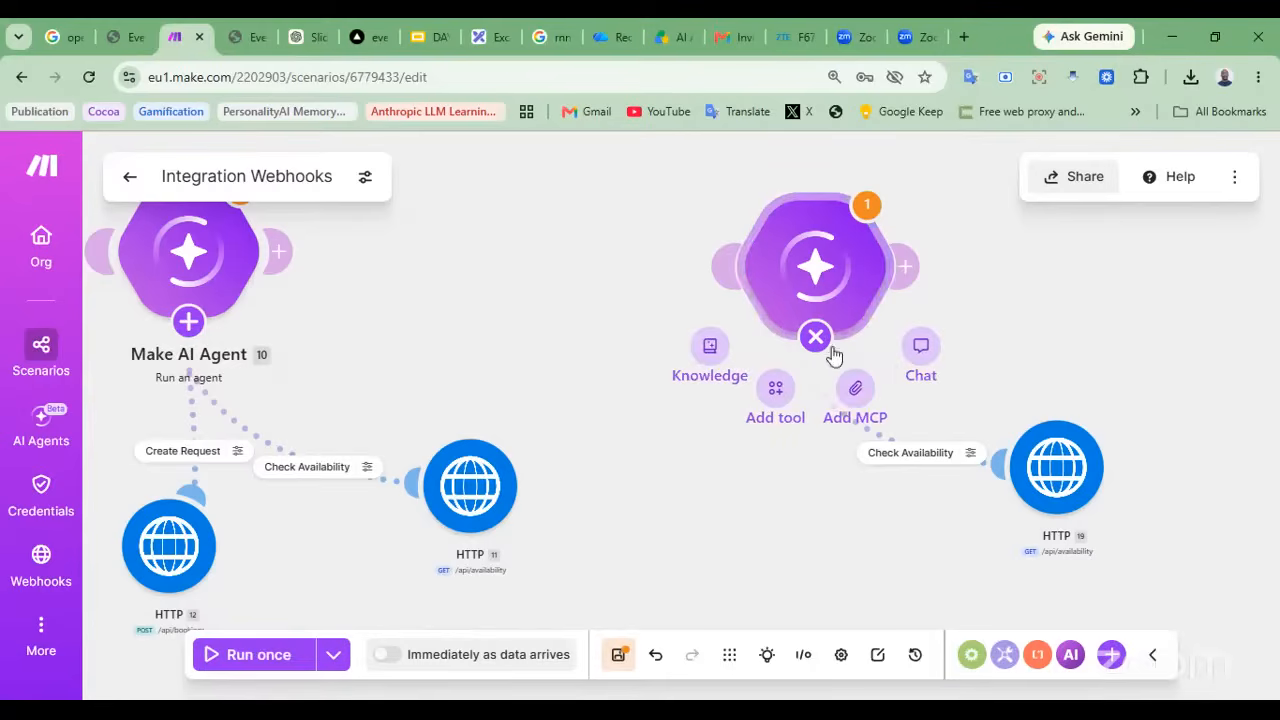
pyautogui.click(767, 402)
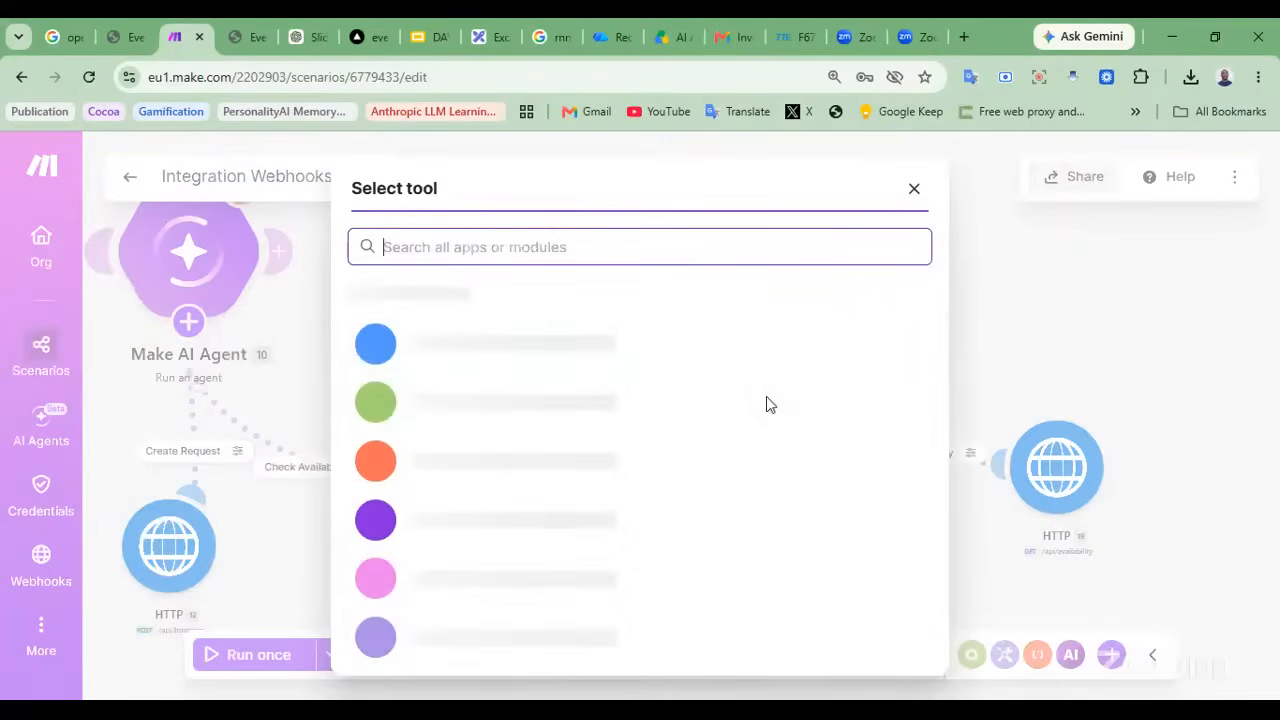
pyautogui.write('http')
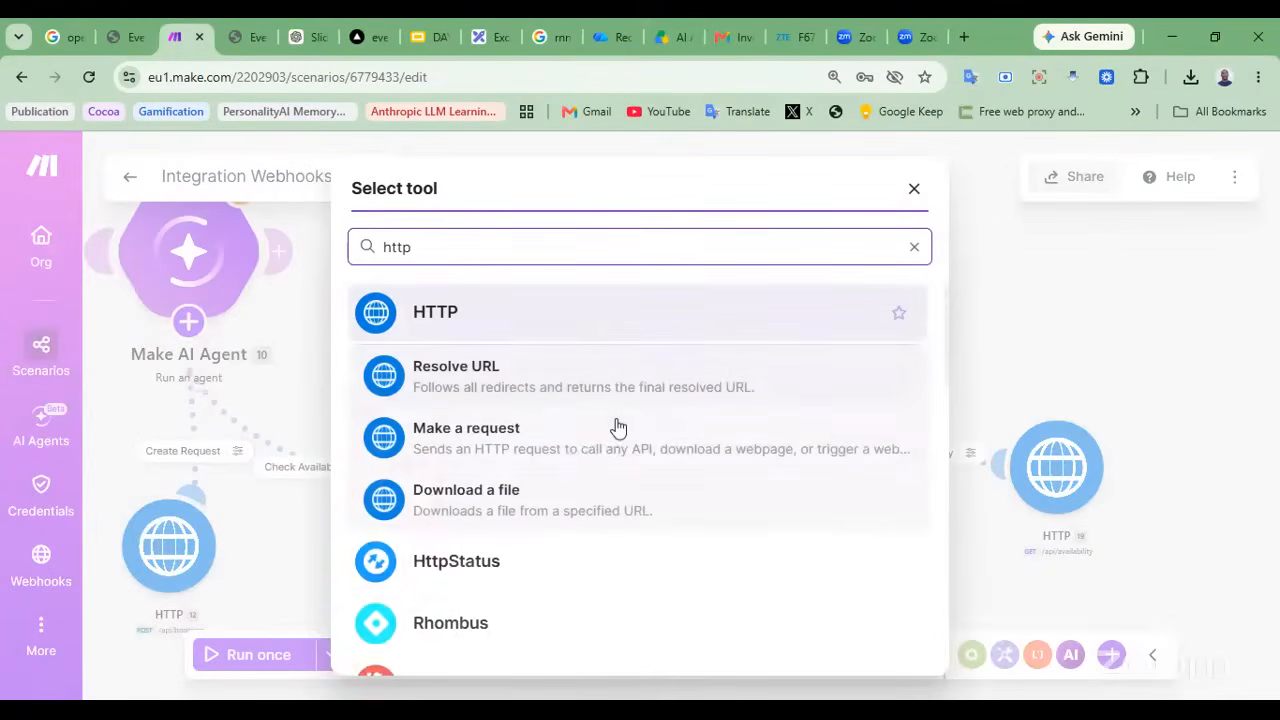
pyautogui.click(578, 448)
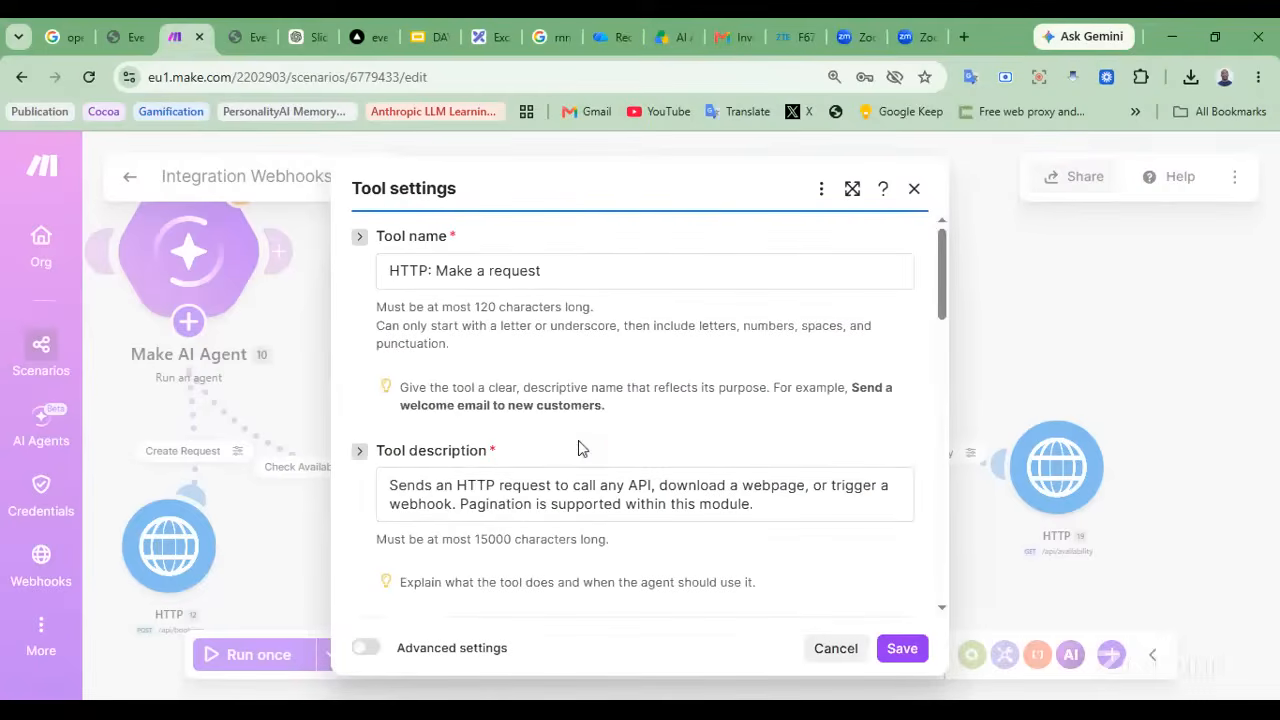
# Name the new HTTP tool "Create Request"
pyautogui.click(396, 268)
pyautogui.hotkey('ctrl', 'a')
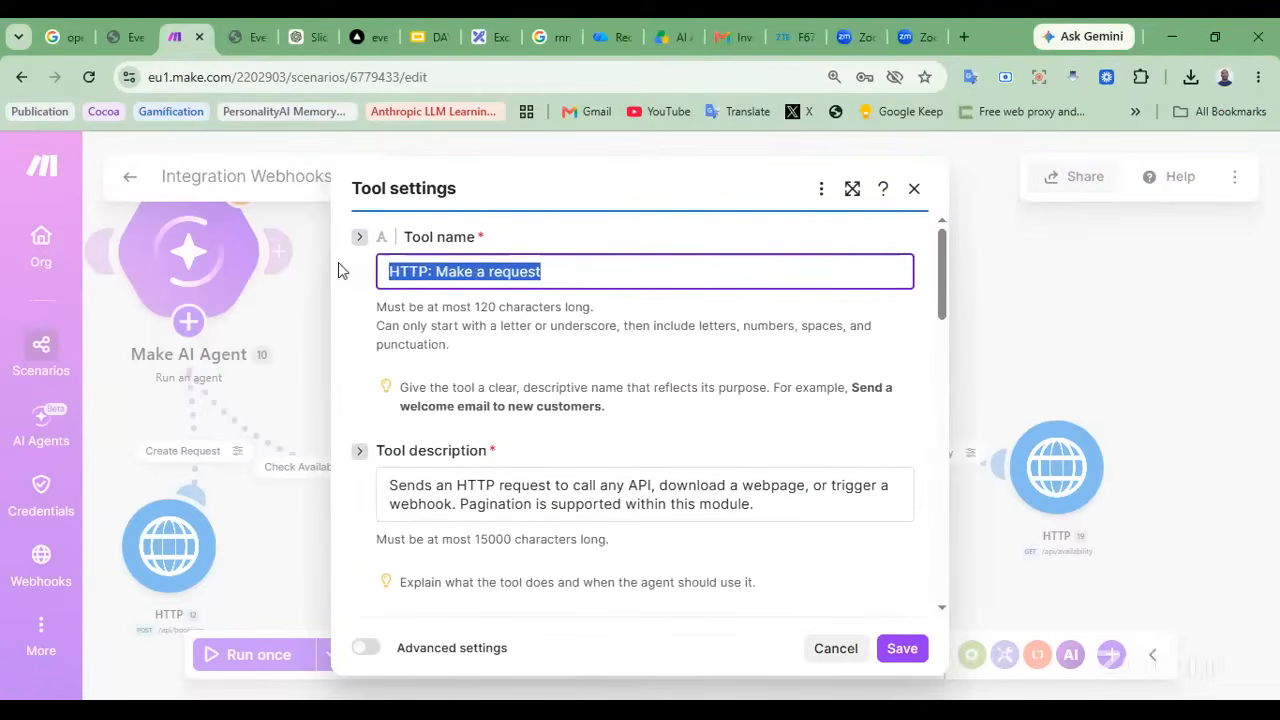
pyautogui.write('C')
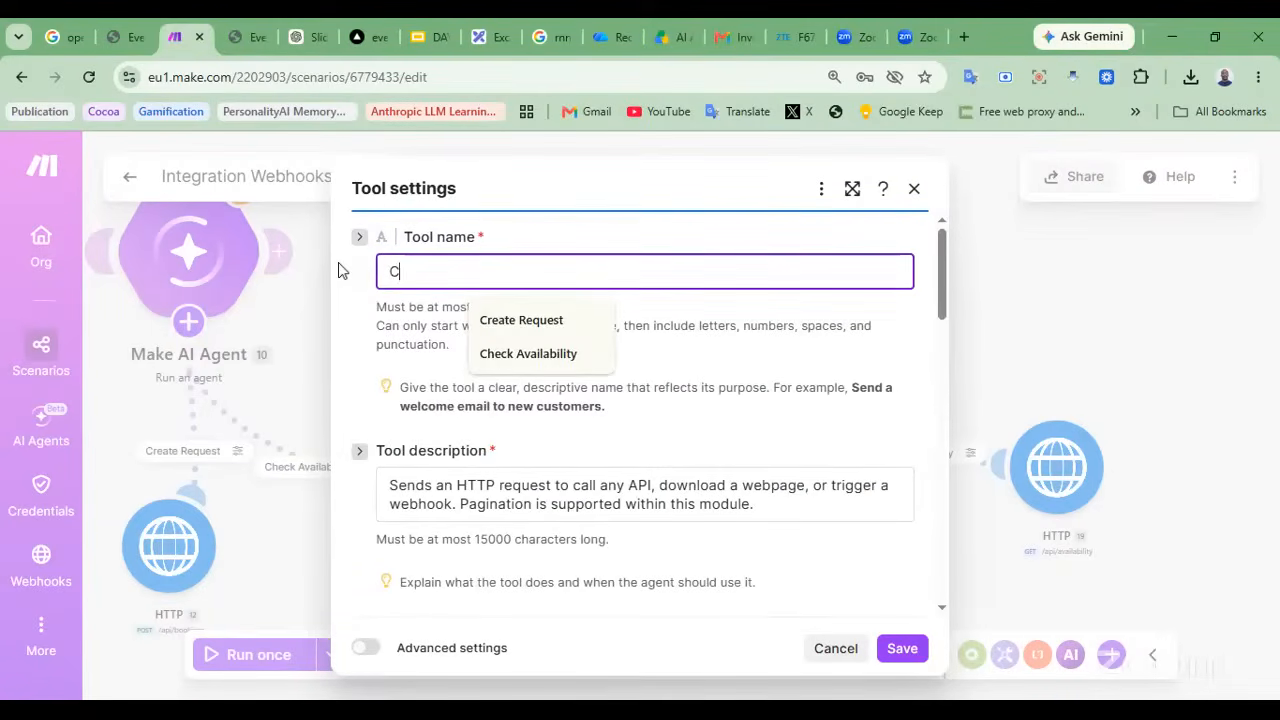
pyautogui.press('Down')
pyautogui.press('Return')
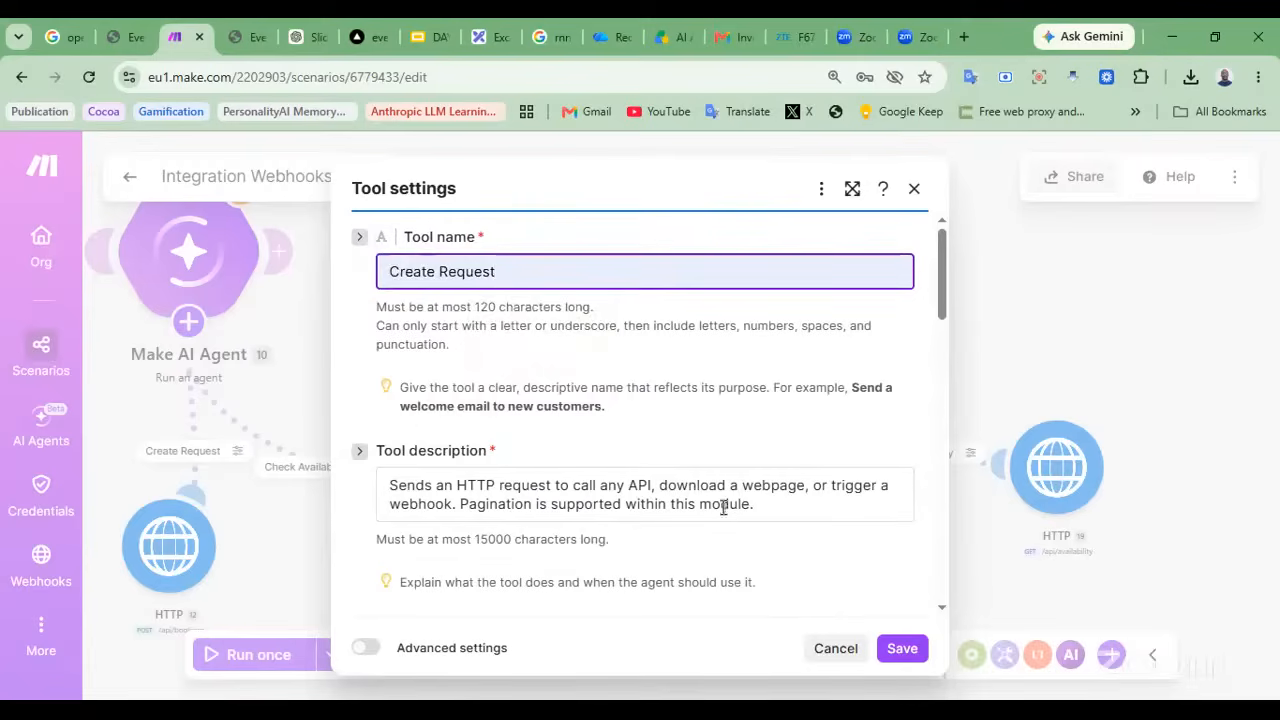
# Change the tool description to "Sends an HTTP request to call the create_request API"
pyautogui.moveTo(760, 506); pyautogui.dragTo(653, 484)
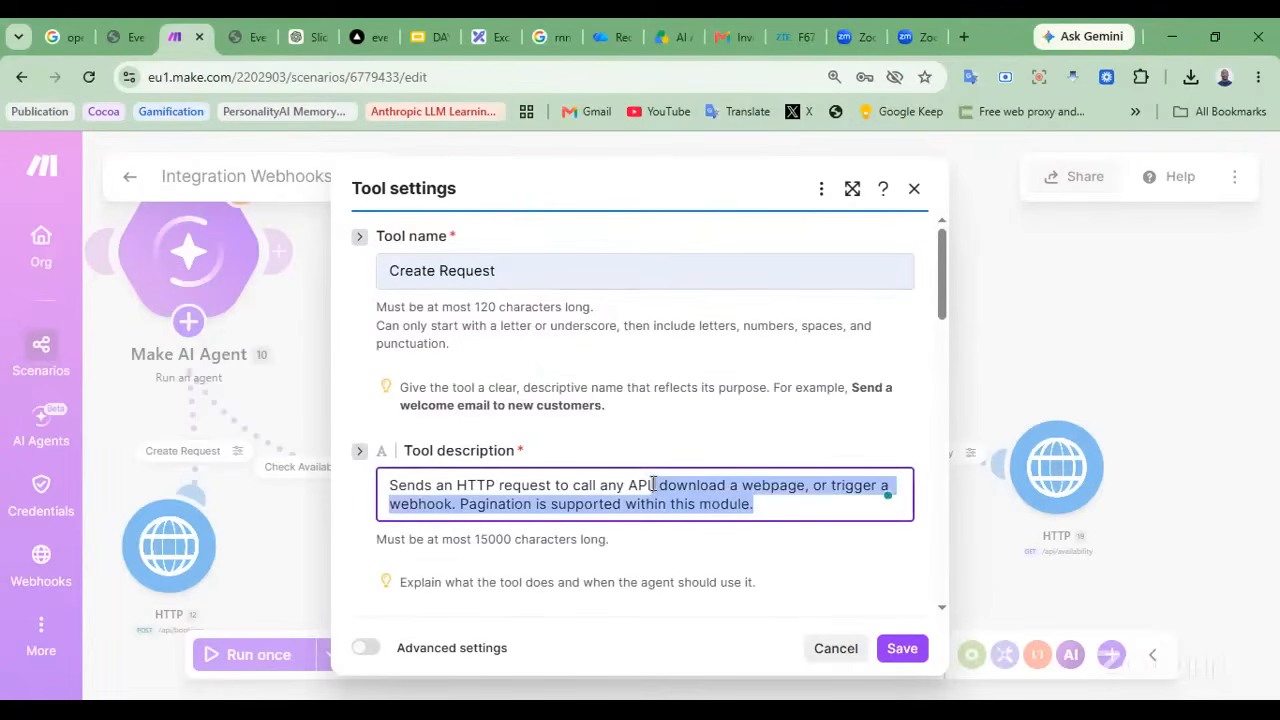
pyautogui.press('BackSpace')
pyautogui.press('Left')
pyautogui.press('Left')
pyautogui.press('Left')
pyautogui.press('Left')
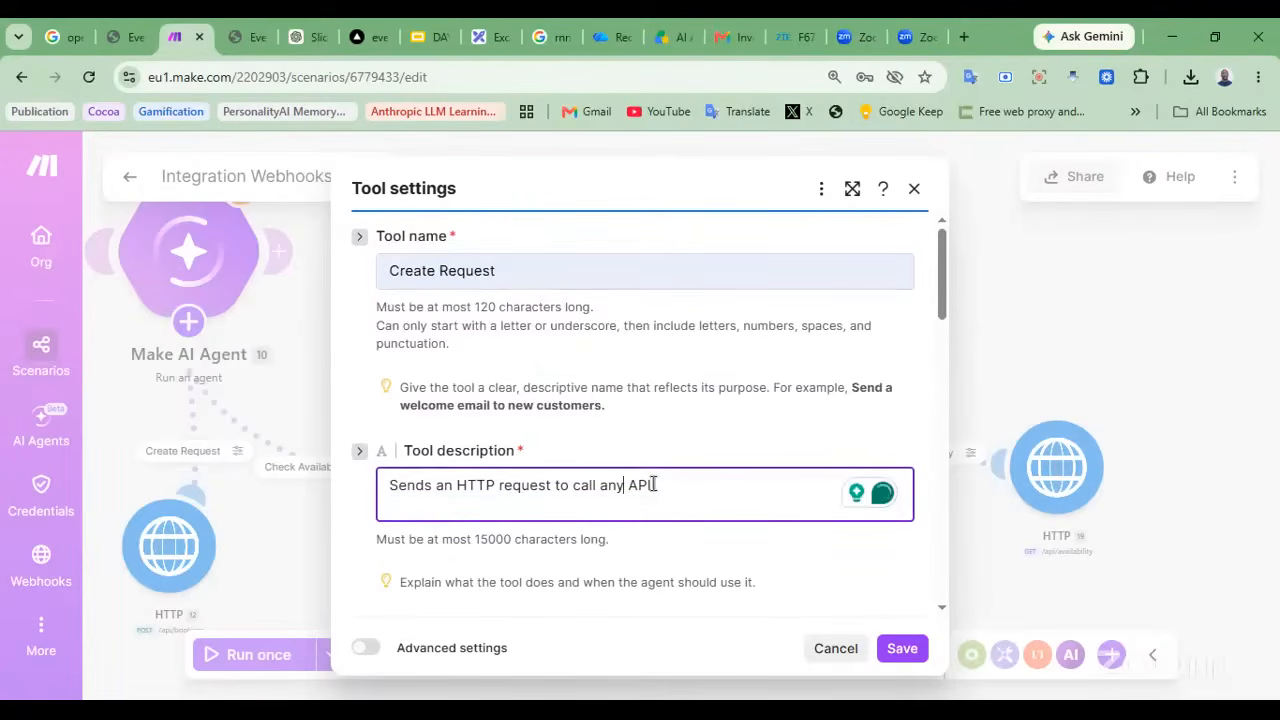
pyautogui.hotkey('ctrl', 'shift', 'Left')
pyautogui.press('BackSpace')
pyautogui.write('thecred')
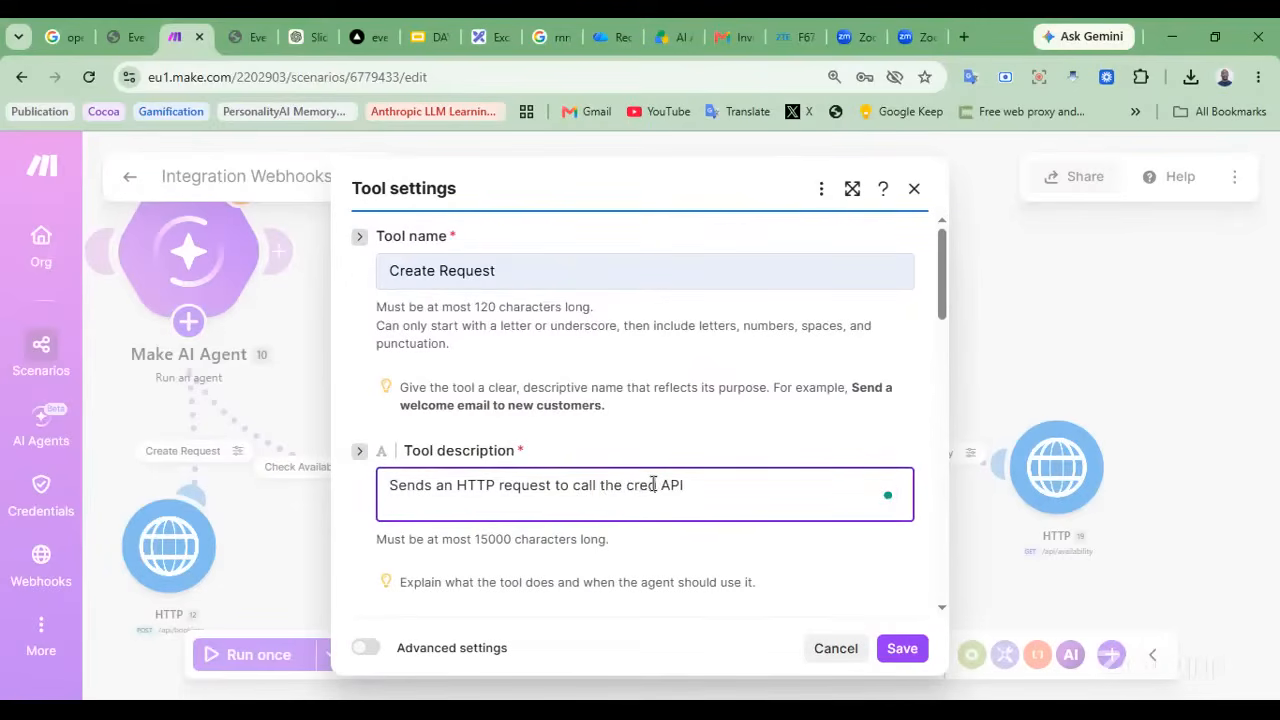
pyautogui.write('te_request')
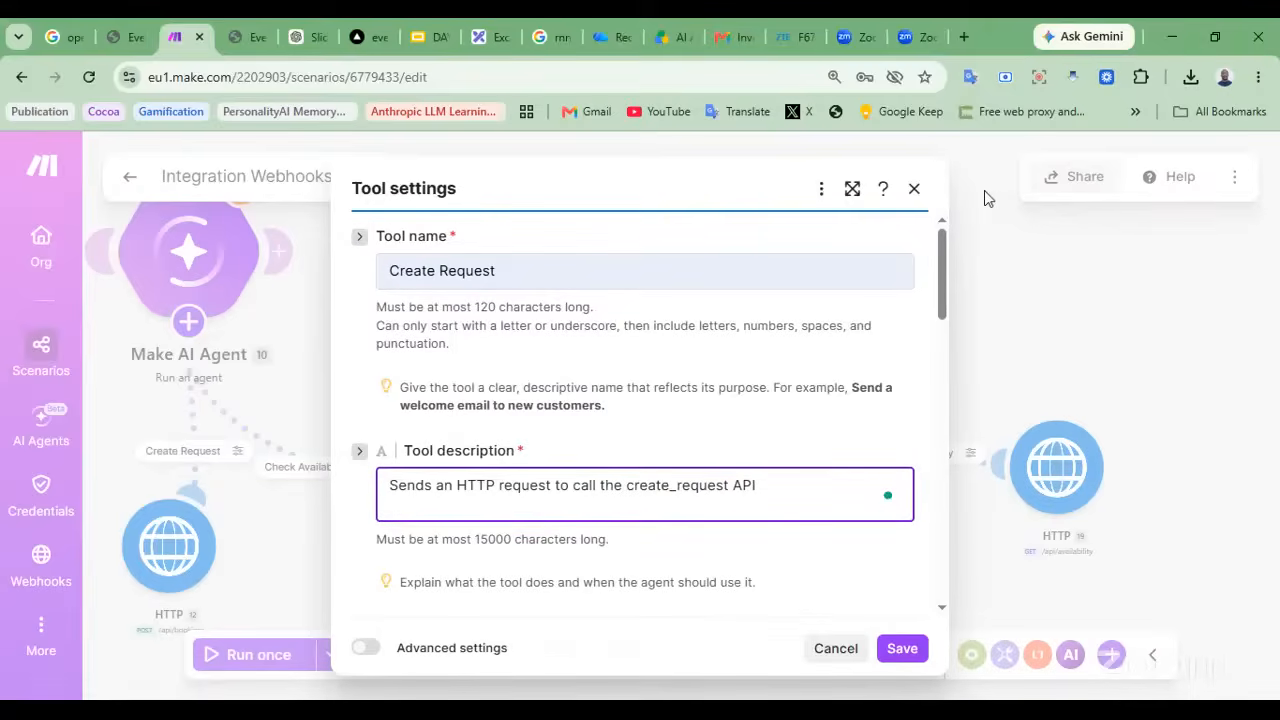
# Extend the tool description with "to submit booking requests" and set the authentication type to No authentication
pyautogui.press('End')
pyautogui.write('to submit booking request')
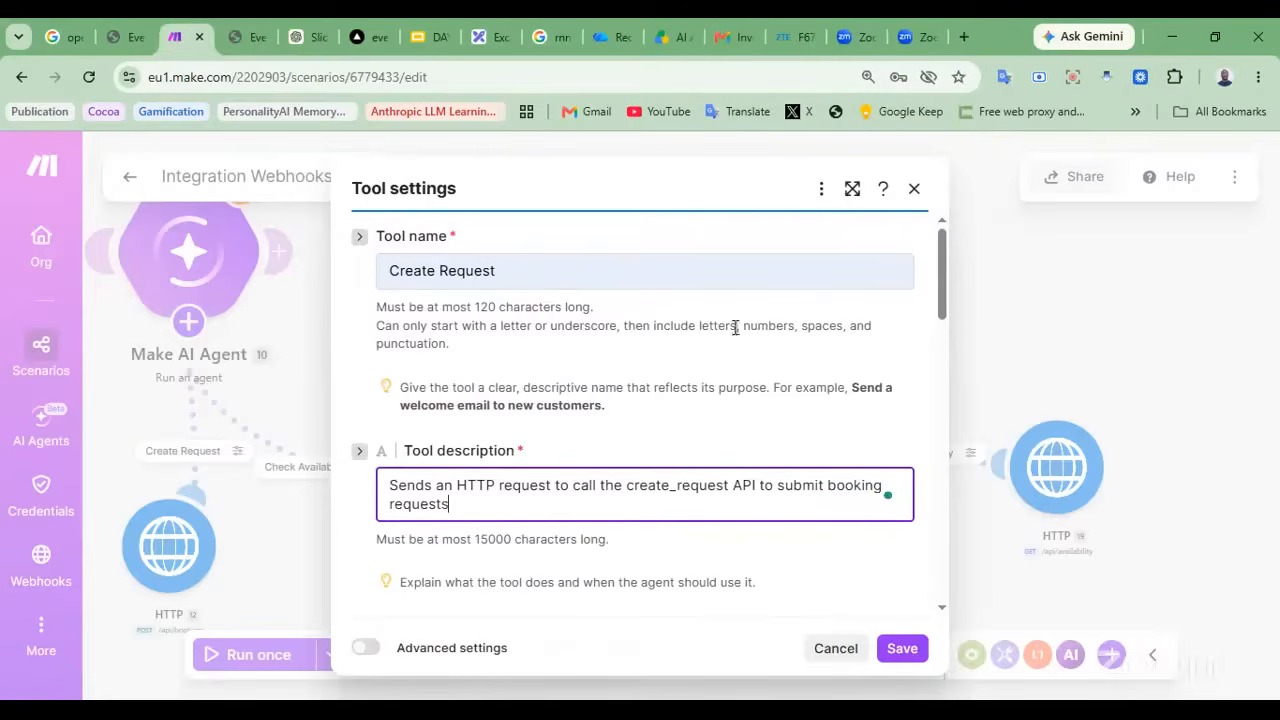
pyautogui.scroll(-1, 735, 328)
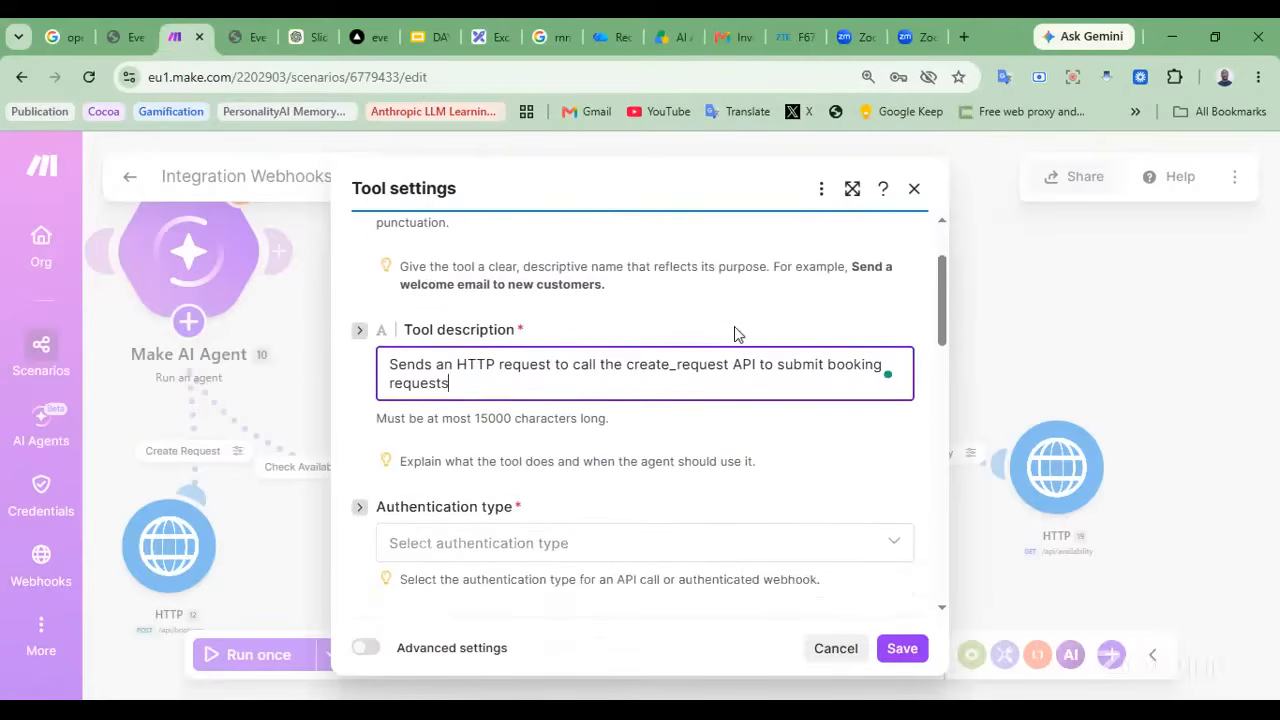
pyautogui.scroll(-2, 734, 333)
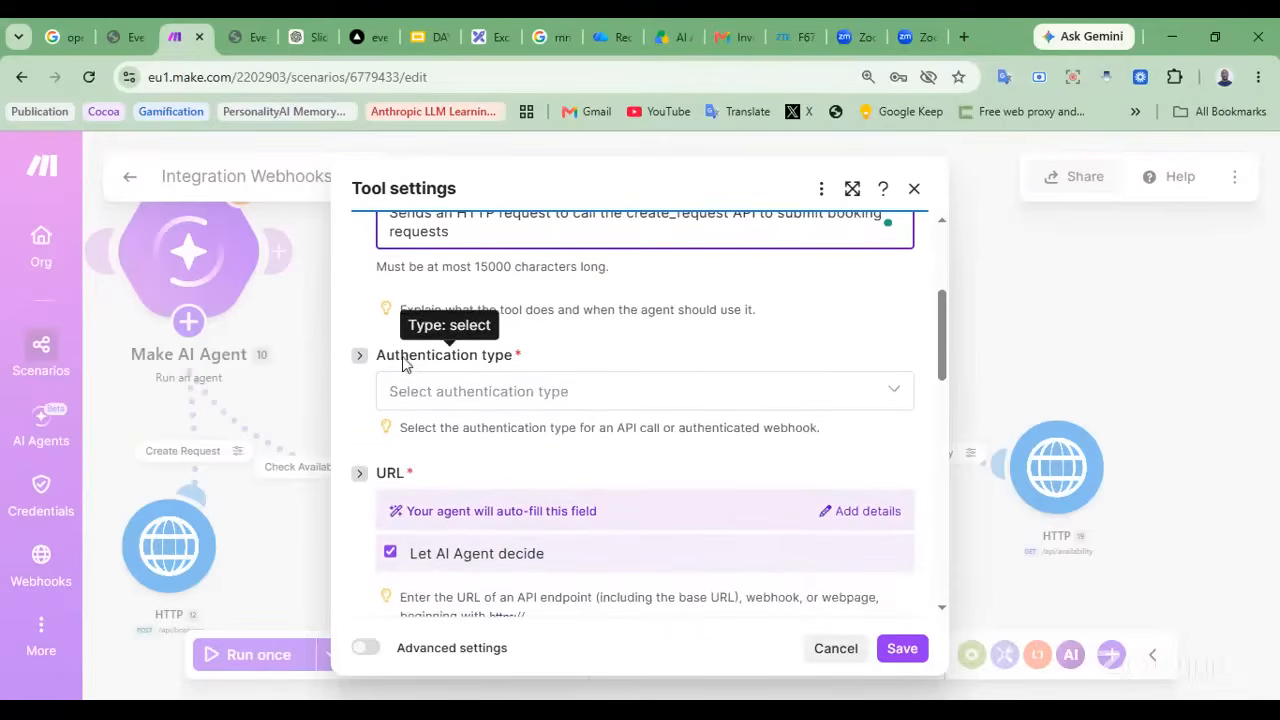
pyautogui.click(487, 405)
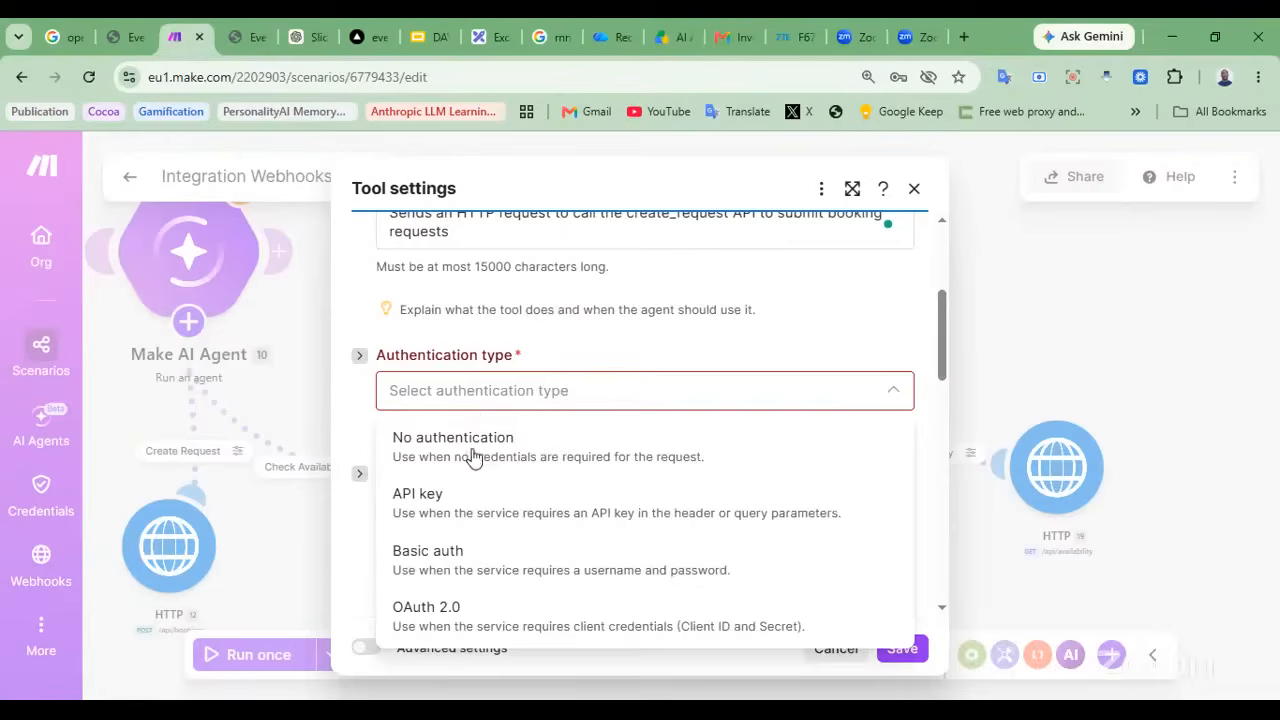
pyautogui.click(470, 462)
# Switch to the EventCenter API docs and copy the POST URL from the valid booking use case under Create Booking Request
pyautogui.scroll(-3, 470, 462)
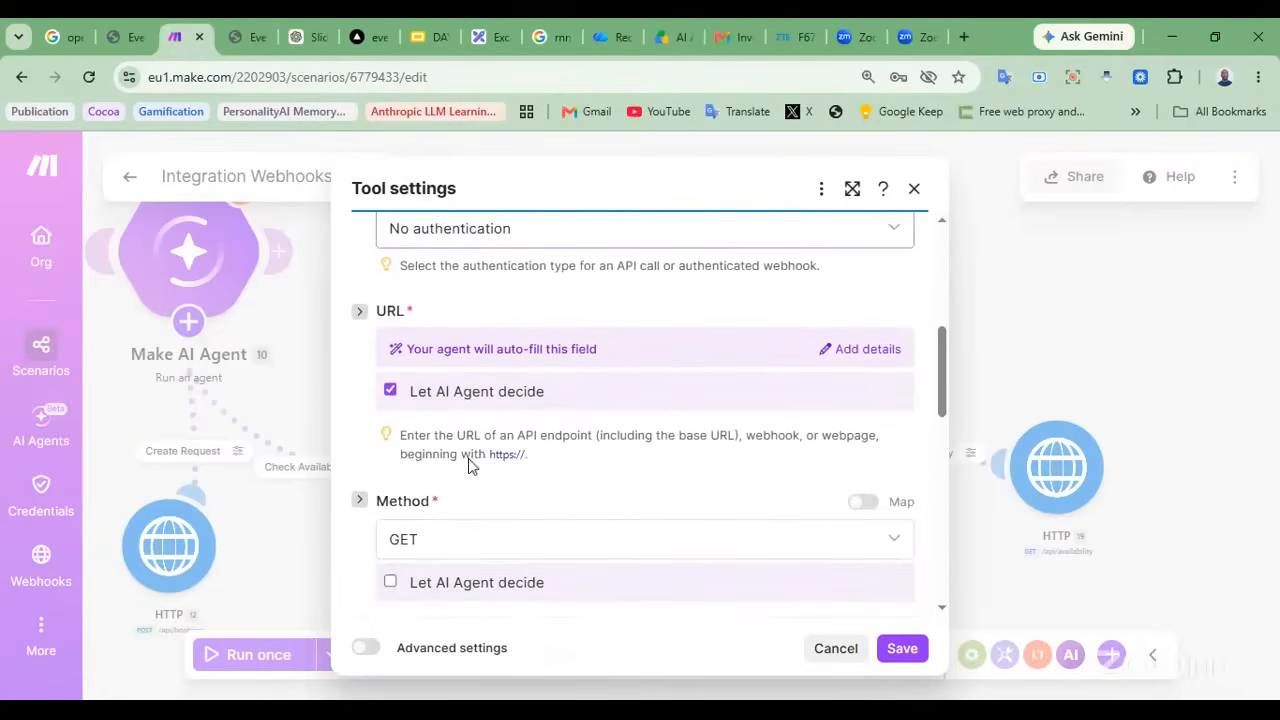
pyautogui.click(150, 37)
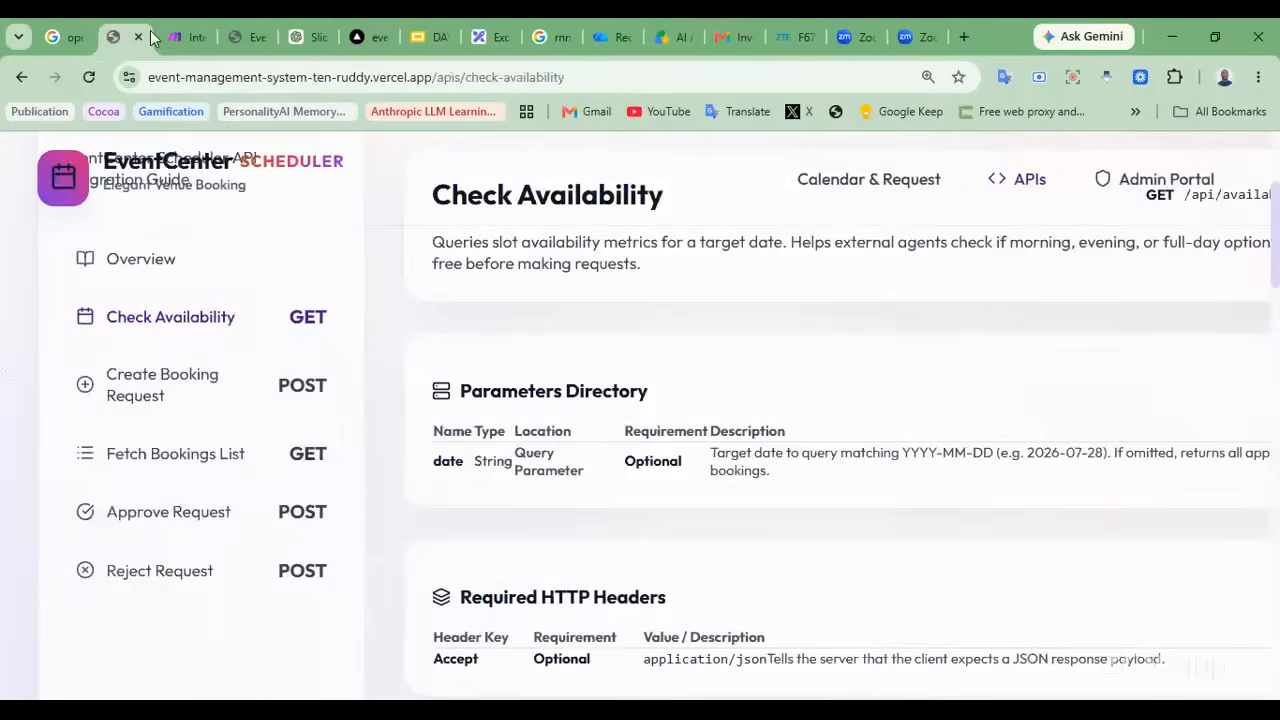
pyautogui.click(143, 402)
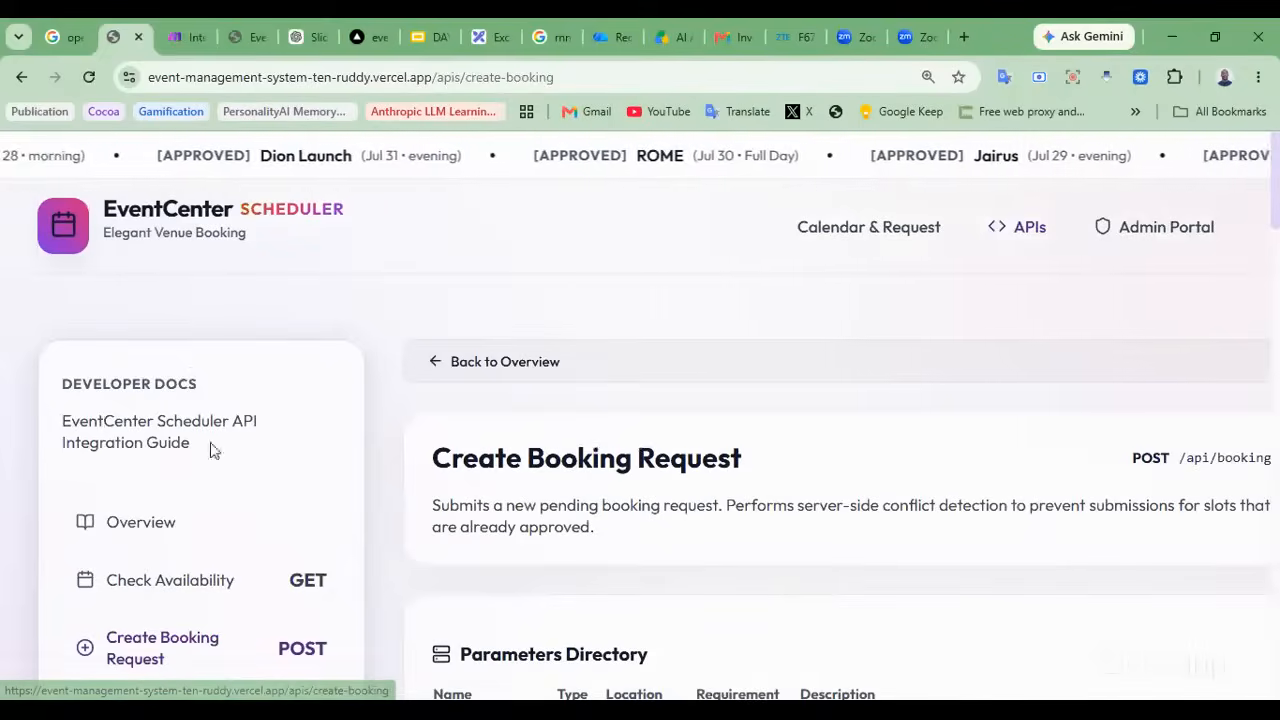
pyautogui.scroll(-3, 203, 535)
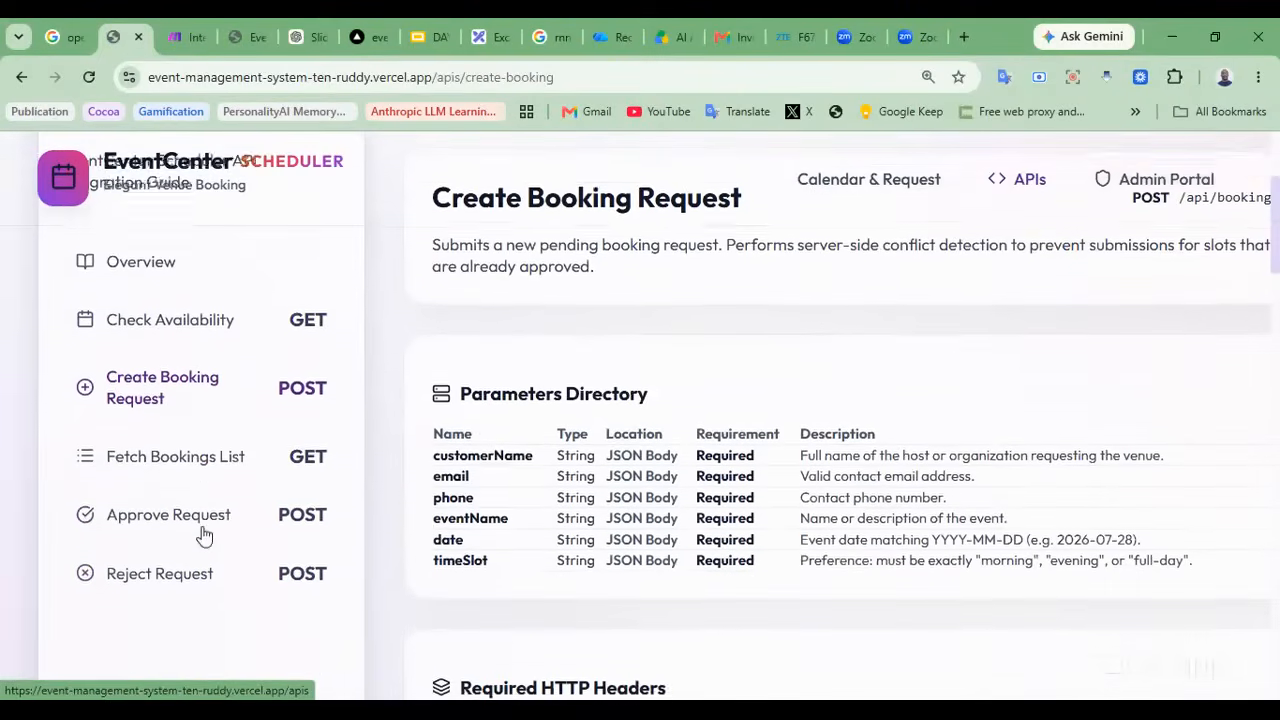
pyautogui.scroll(-5, 694, 574)
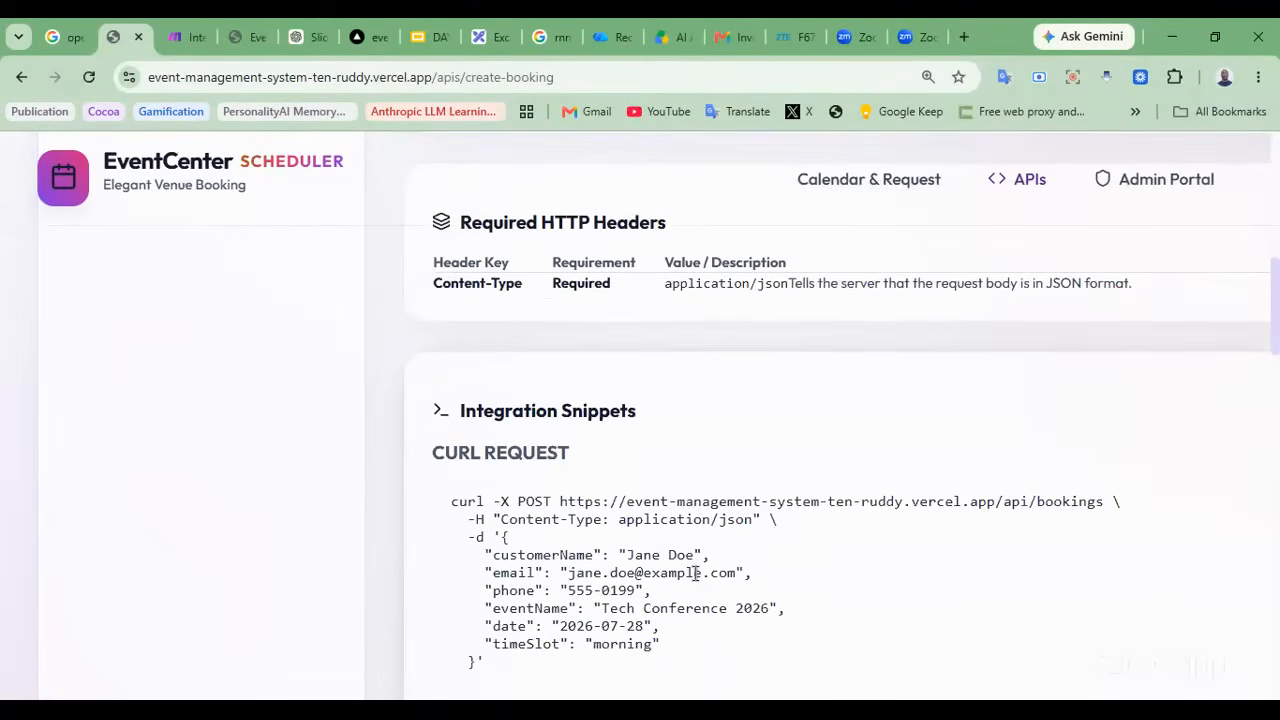
pyautogui.scroll(-5, 695, 573)
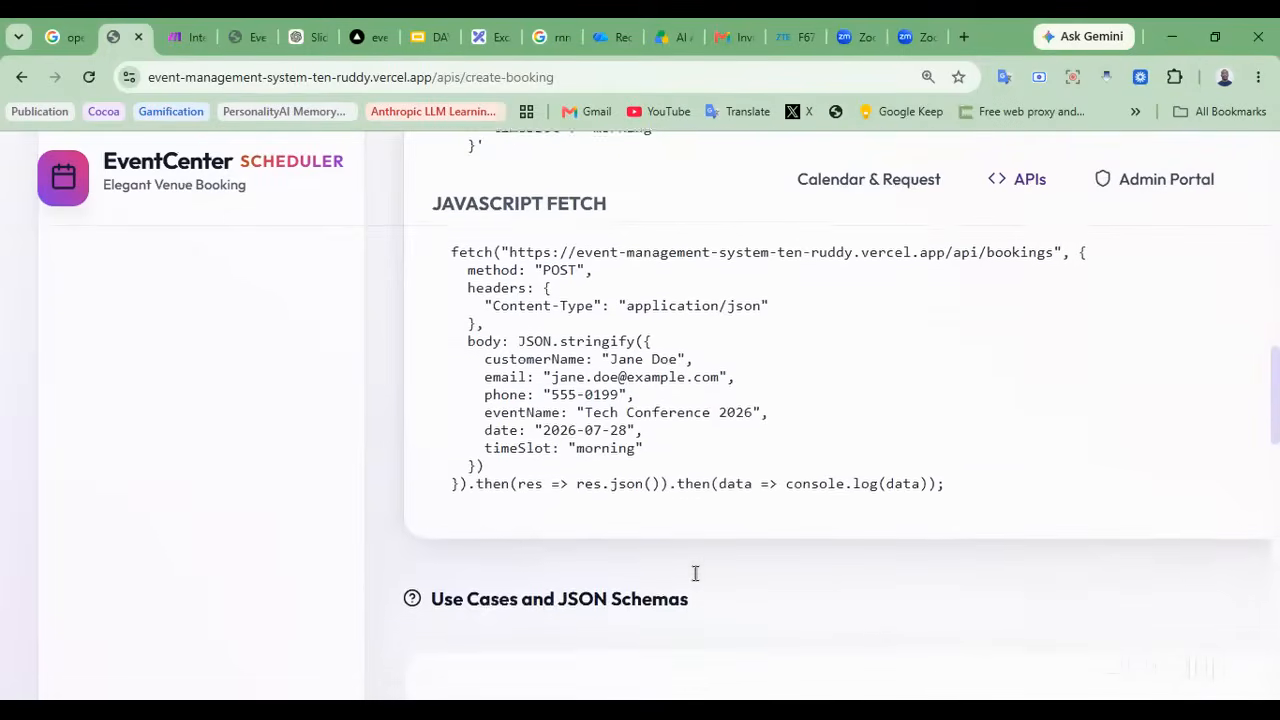
pyautogui.scroll(-5, 695, 573)
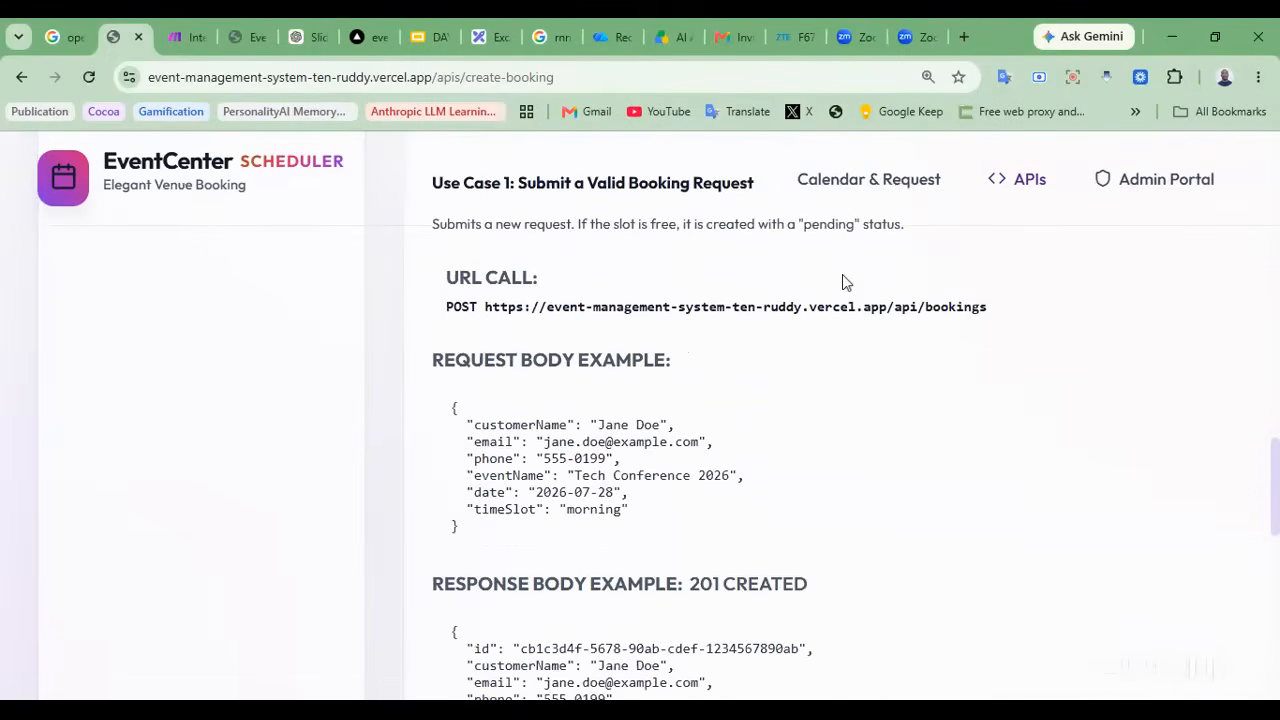
pyautogui.moveTo(990, 310); pyautogui.dragTo(494, 313)
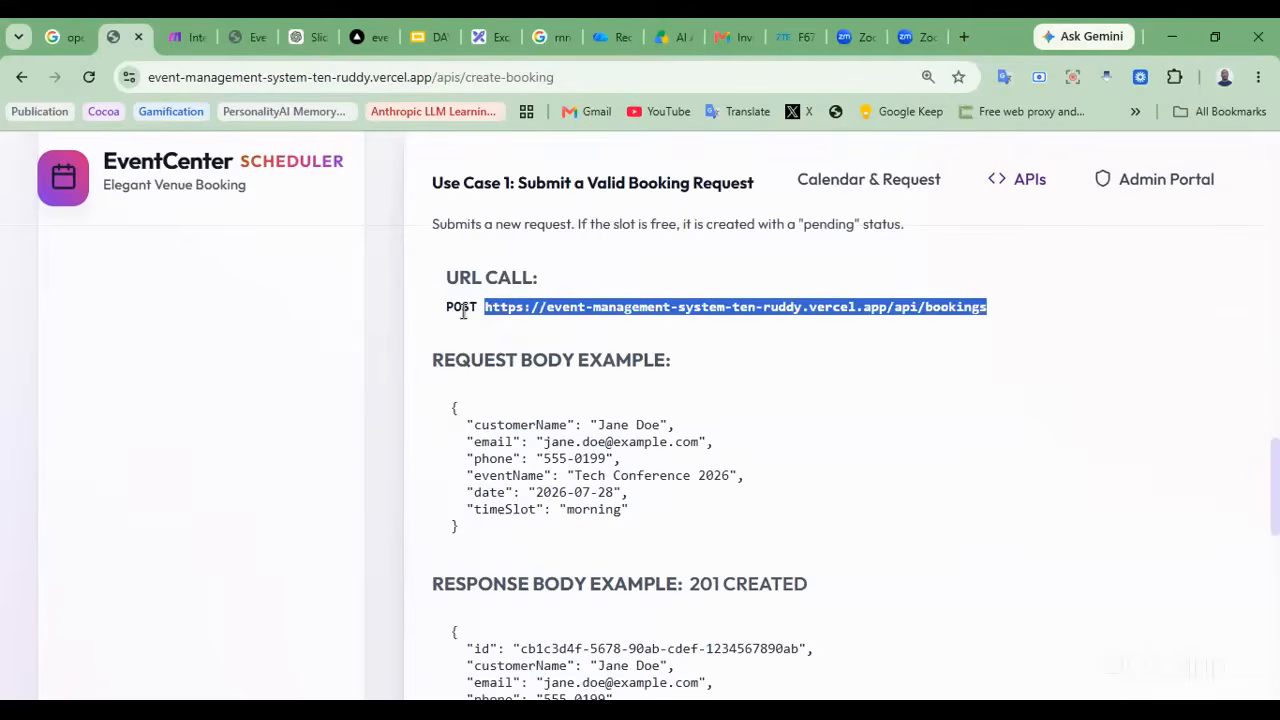
pyautogui.click(185, 37)
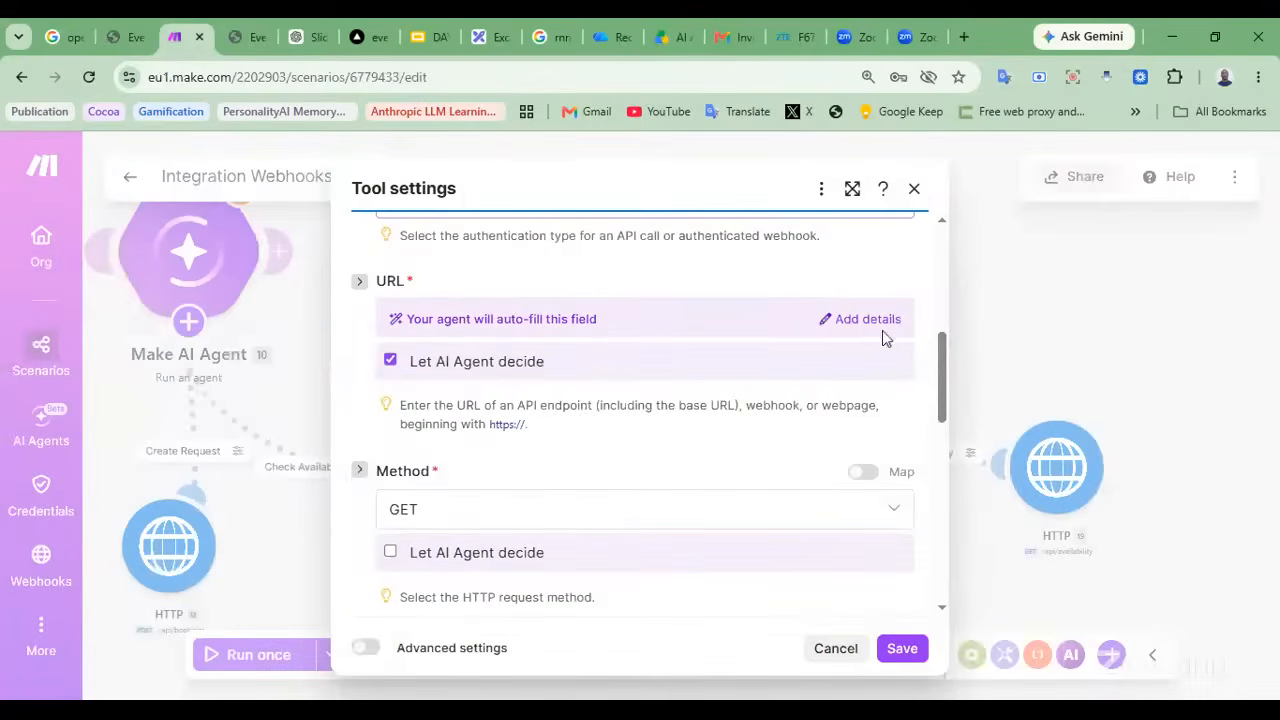
pyautogui.click(438, 368)
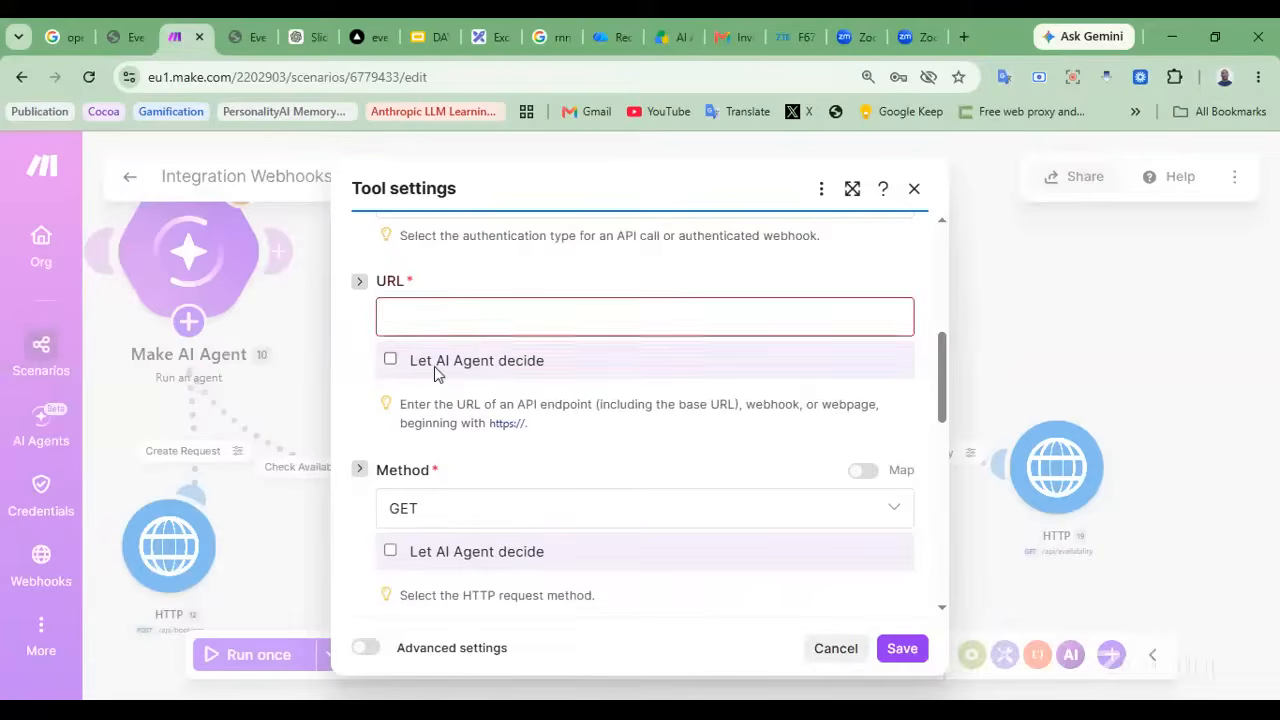
pyautogui.click(491, 318)
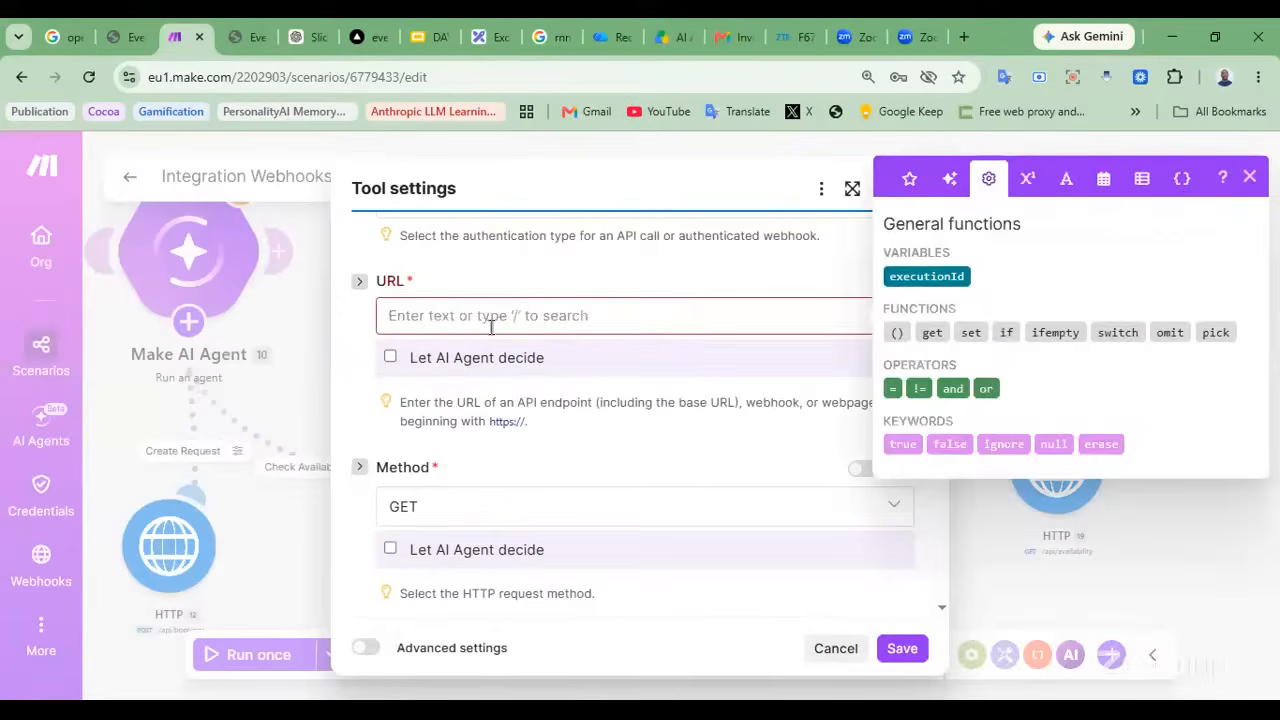
pyautogui.write('https://event-management-system-ten-ruddy.vercel.app/api/bookings')
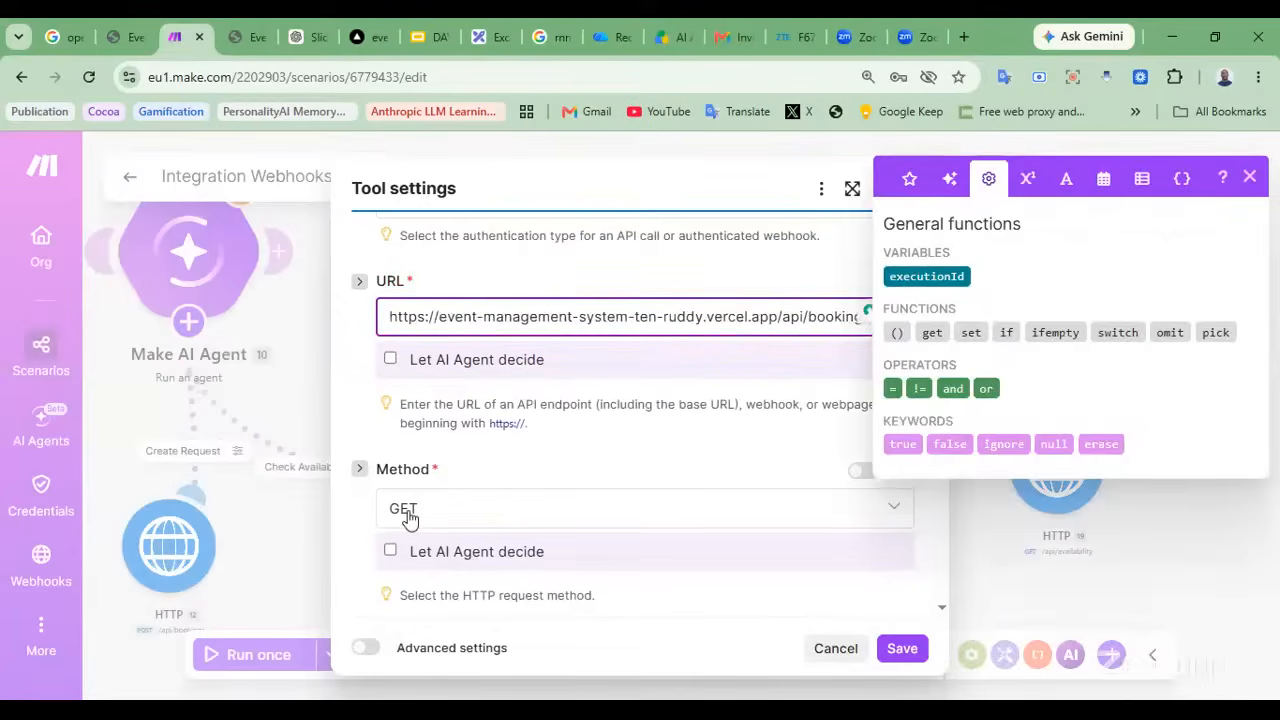
pyautogui.click(410, 514)
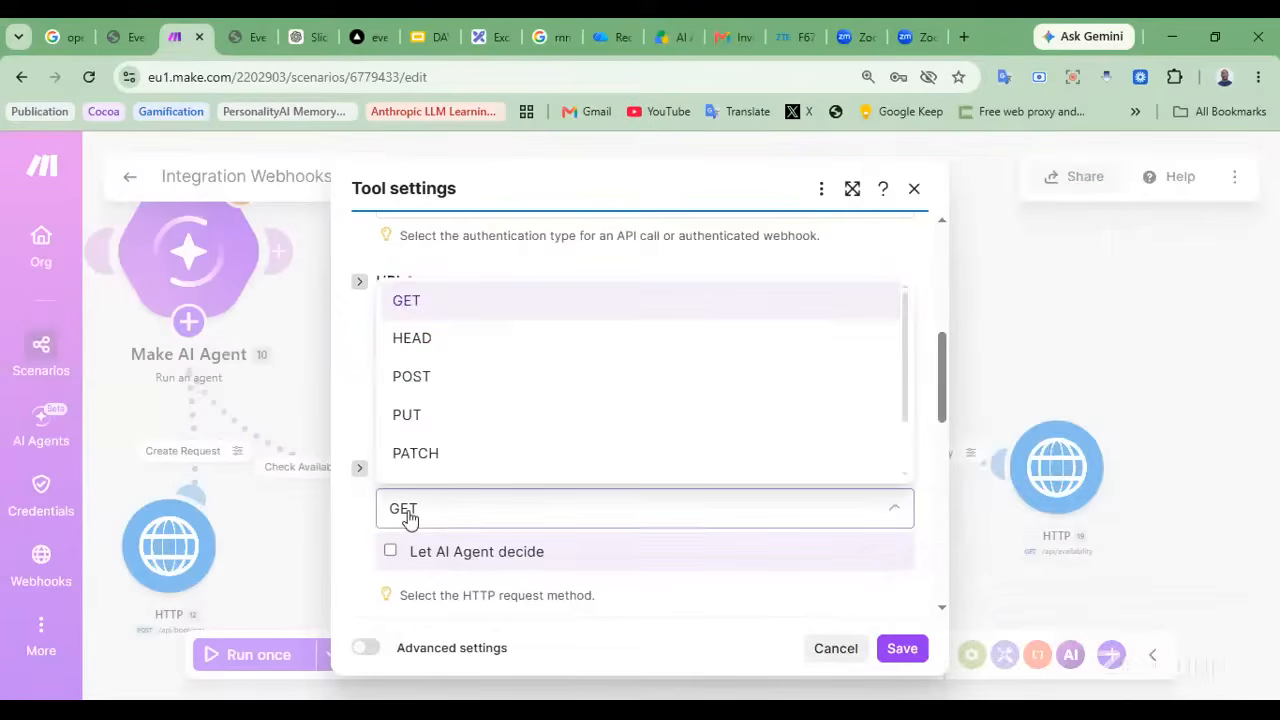
pyautogui.click(460, 376)
# Review the fields of the valid booking request body example in the EventCenter docs and copy the whole JSON block
pyautogui.scroll(-1, 591, 424)
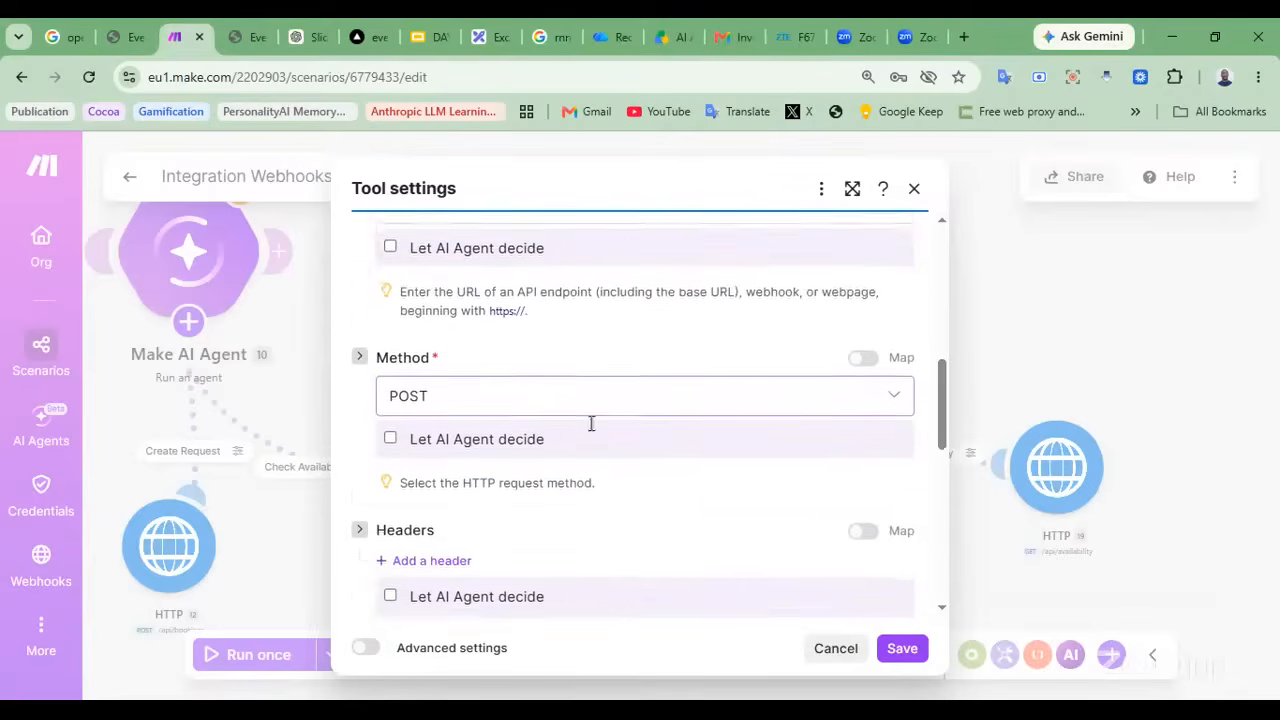
pyautogui.scroll(-3, 591, 424)
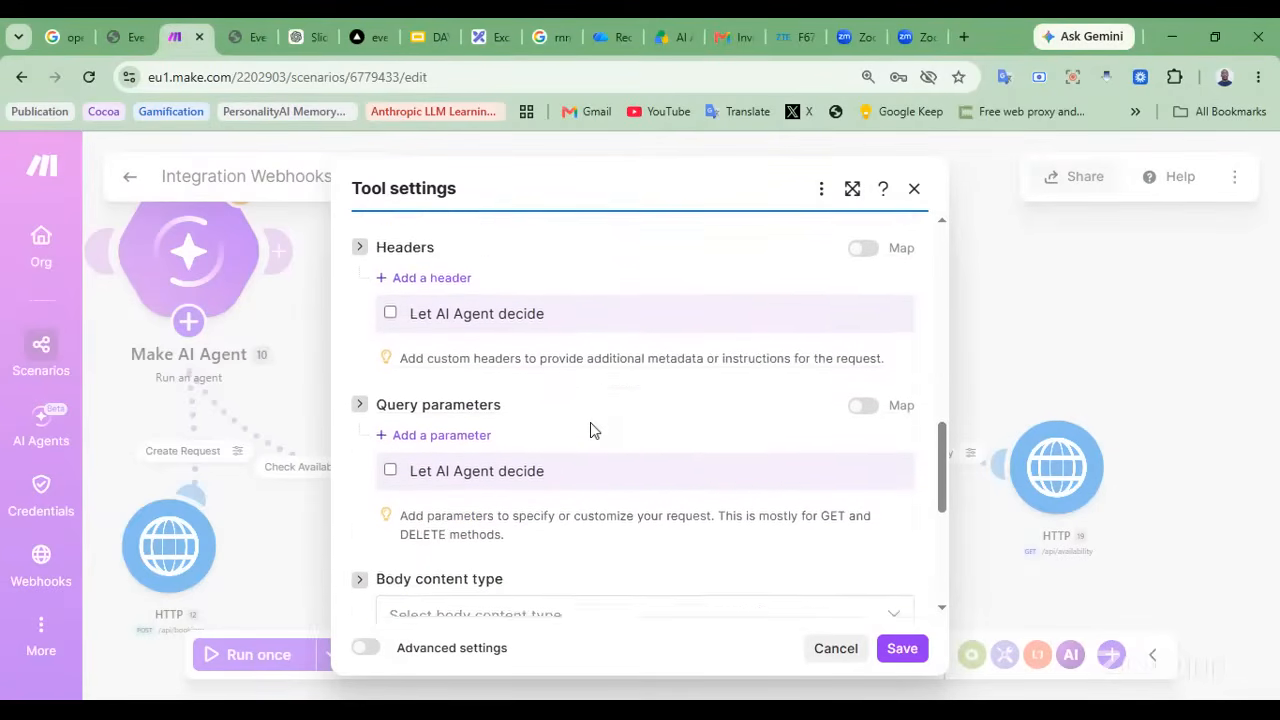
pyautogui.scroll(-1, 590, 430)
pyautogui.scroll(-2, 590, 430)
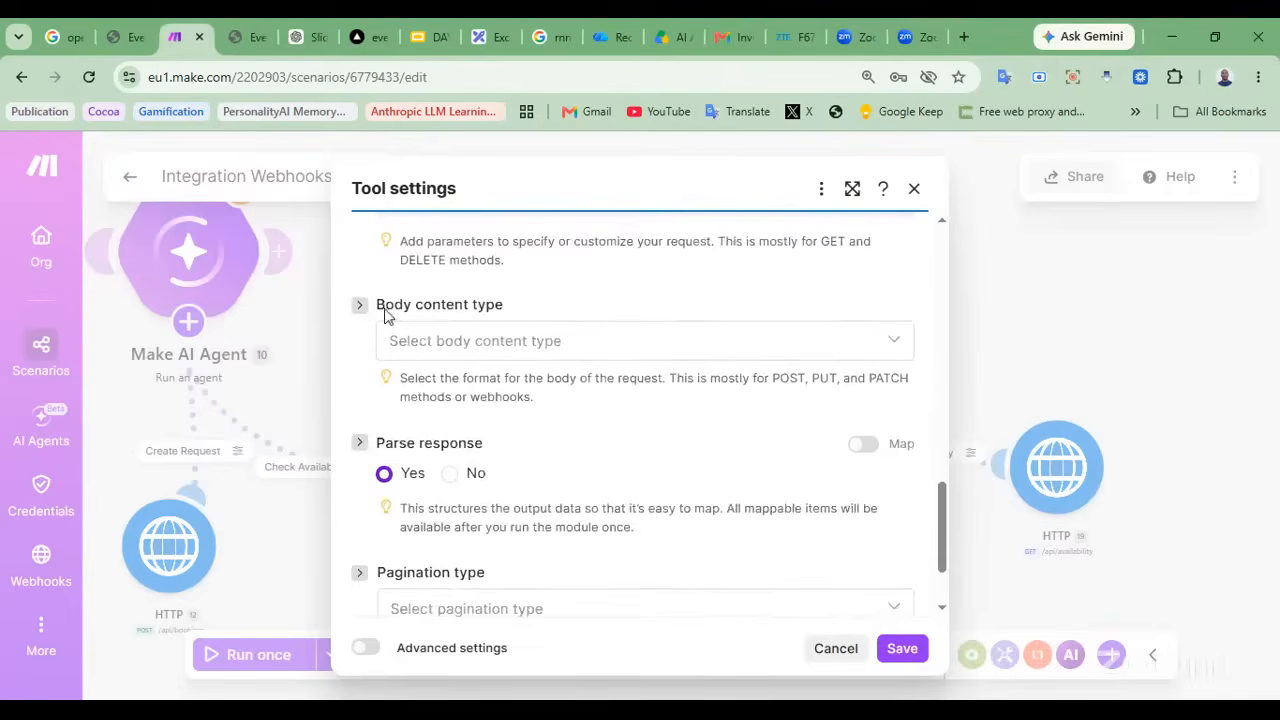
pyautogui.click(118, 34)
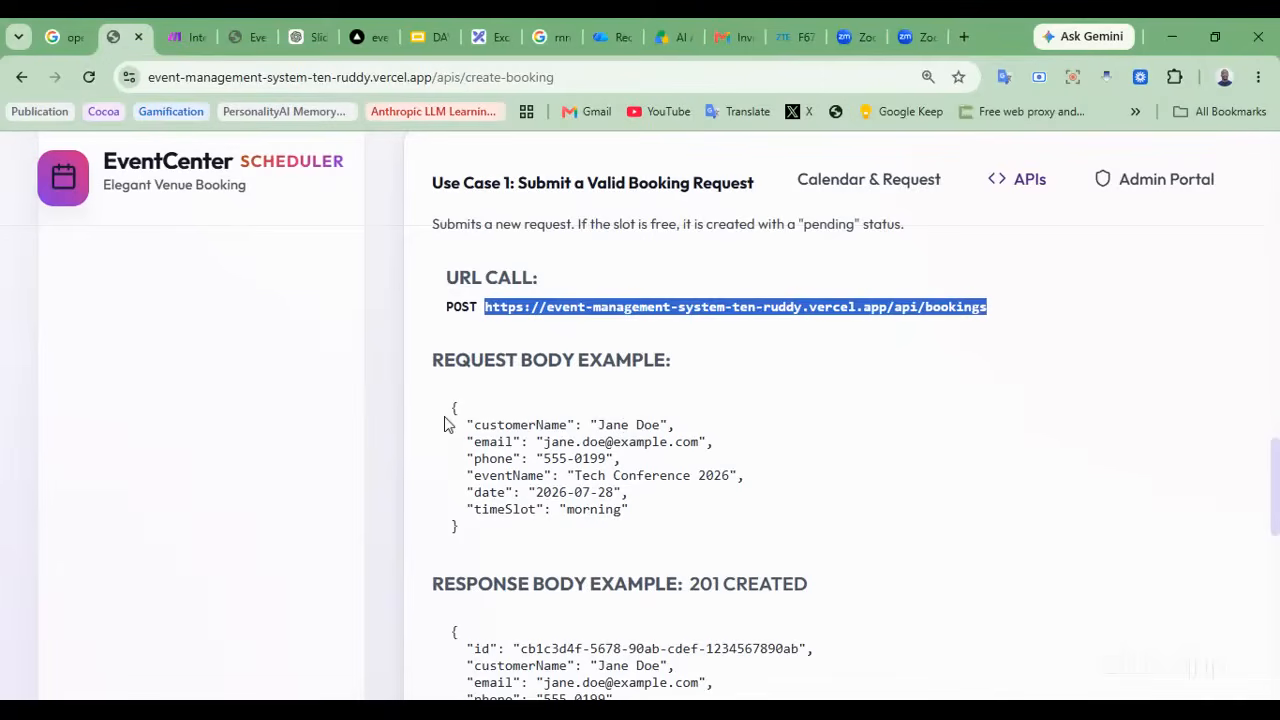
pyautogui.click(452, 416)
pyautogui.moveTo(452, 416); pyautogui.dragTo(472, 538)
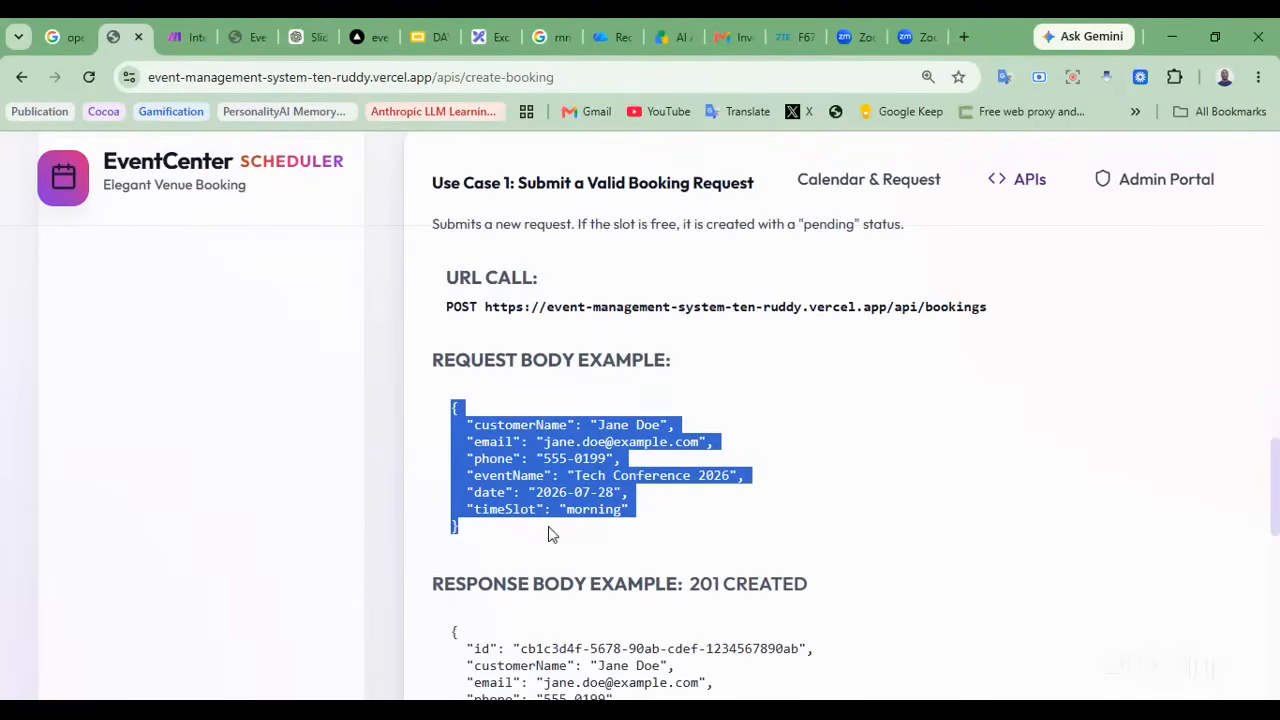
pyautogui.doubleClick(487, 424)
pyautogui.moveTo(576, 424); pyautogui.dragTo(466, 424)
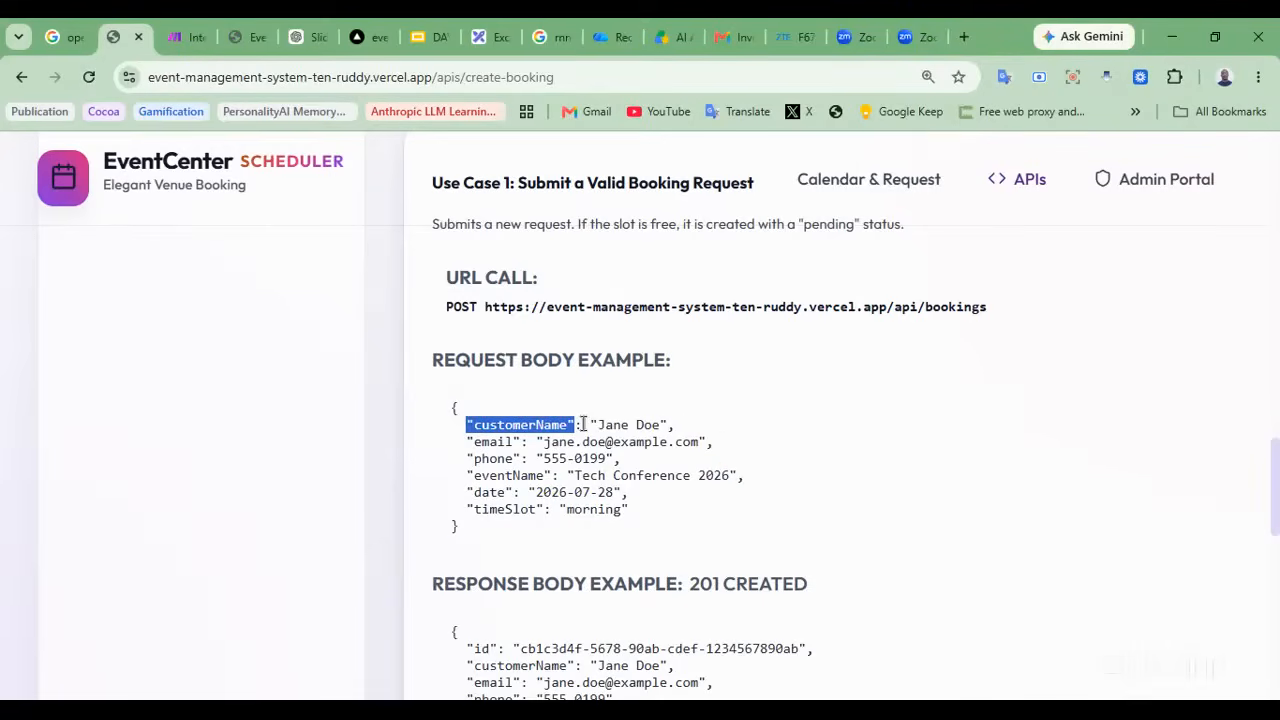
pyautogui.moveTo(590, 425); pyautogui.dragTo(468, 425)
pyautogui.click(672, 425)
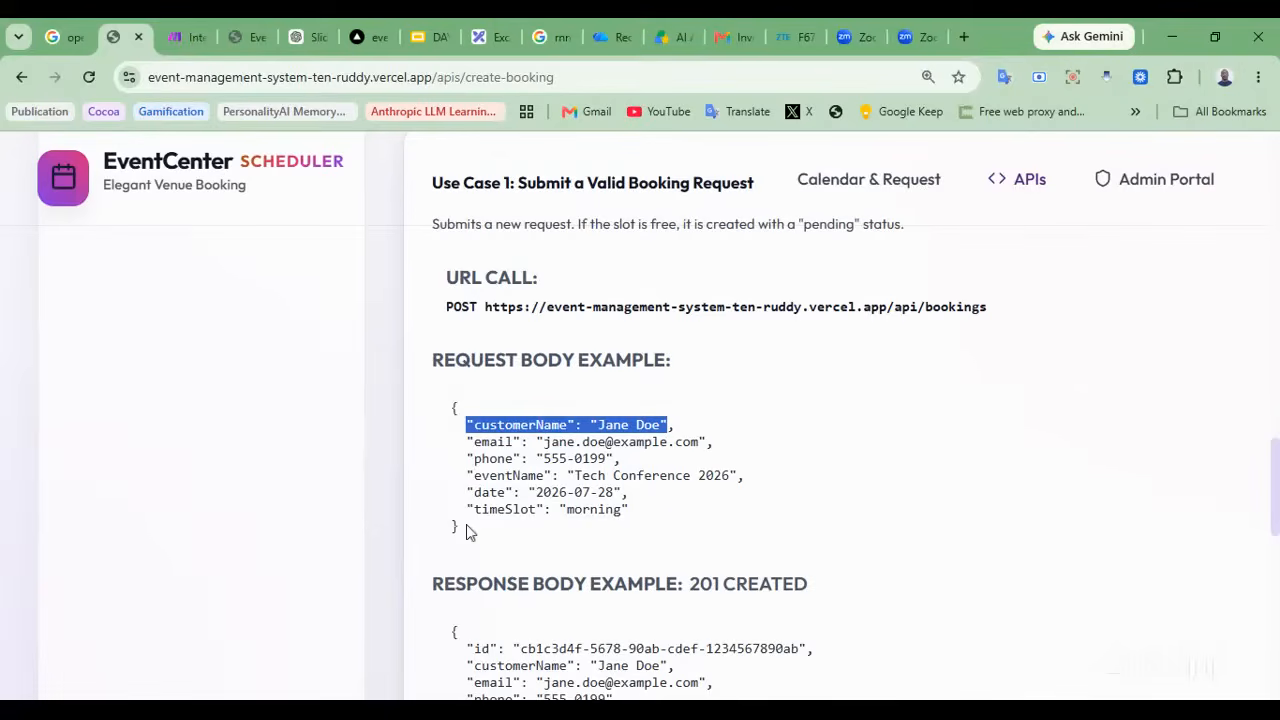
pyautogui.moveTo(462, 535); pyautogui.dragTo(448, 427)
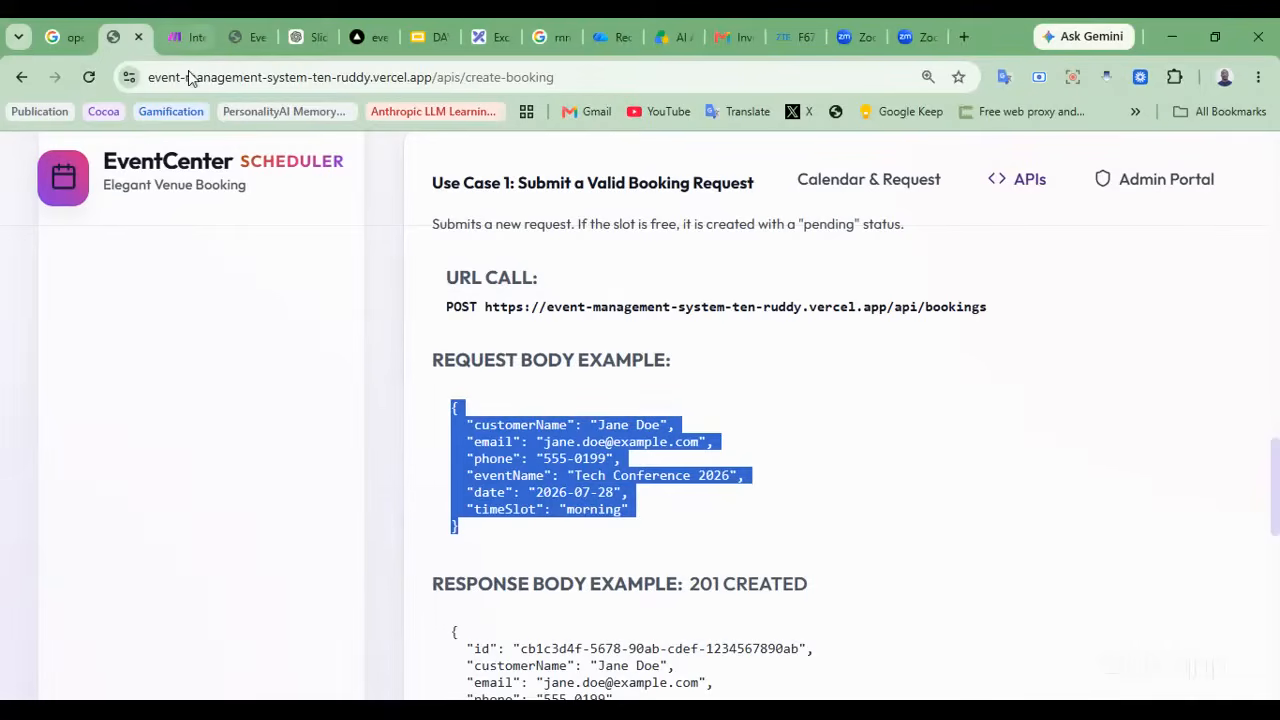
# Return to the Create Request tool settings in Make and set the body content type to application/json
pyautogui.click(174, 33)
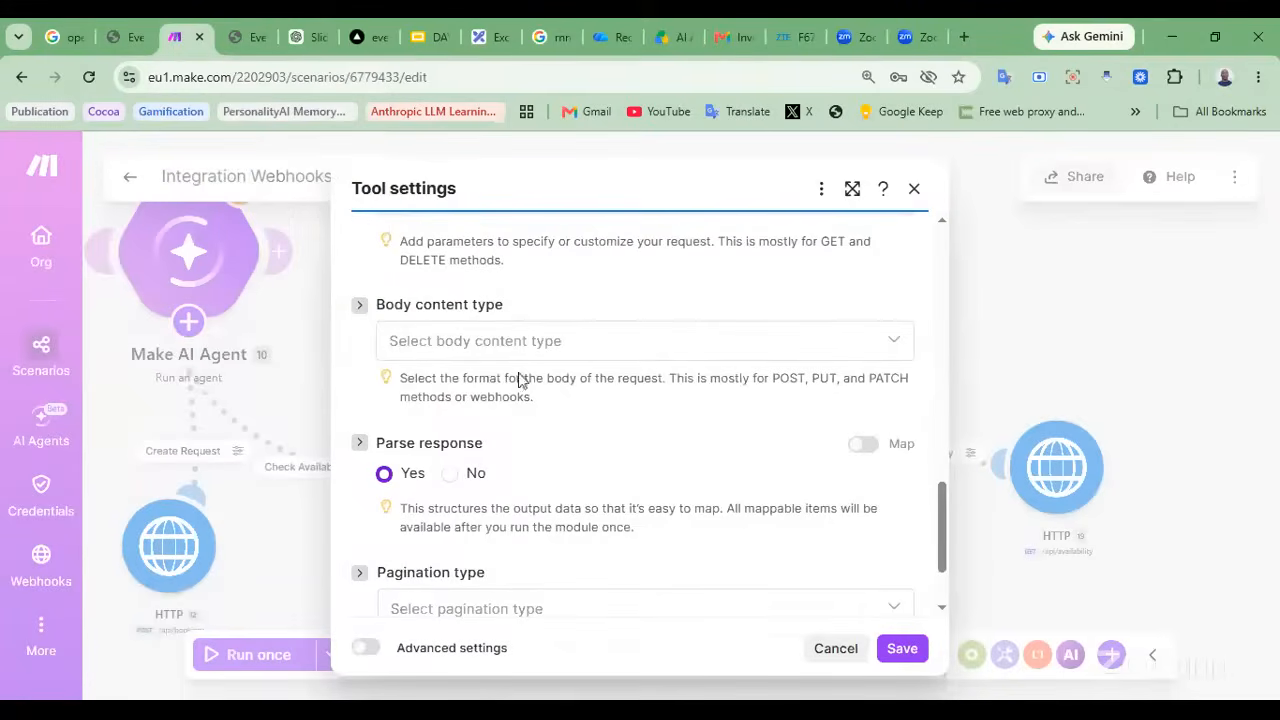
pyautogui.click(463, 345)
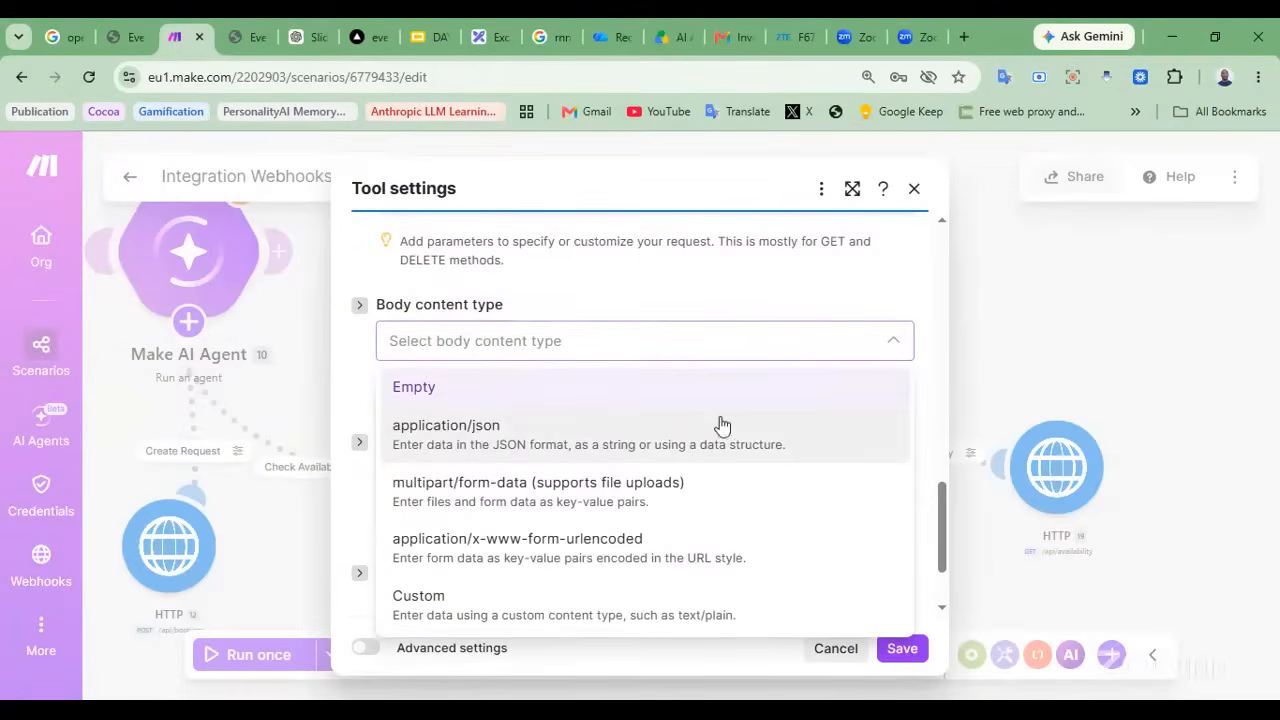
pyautogui.click(538, 435)
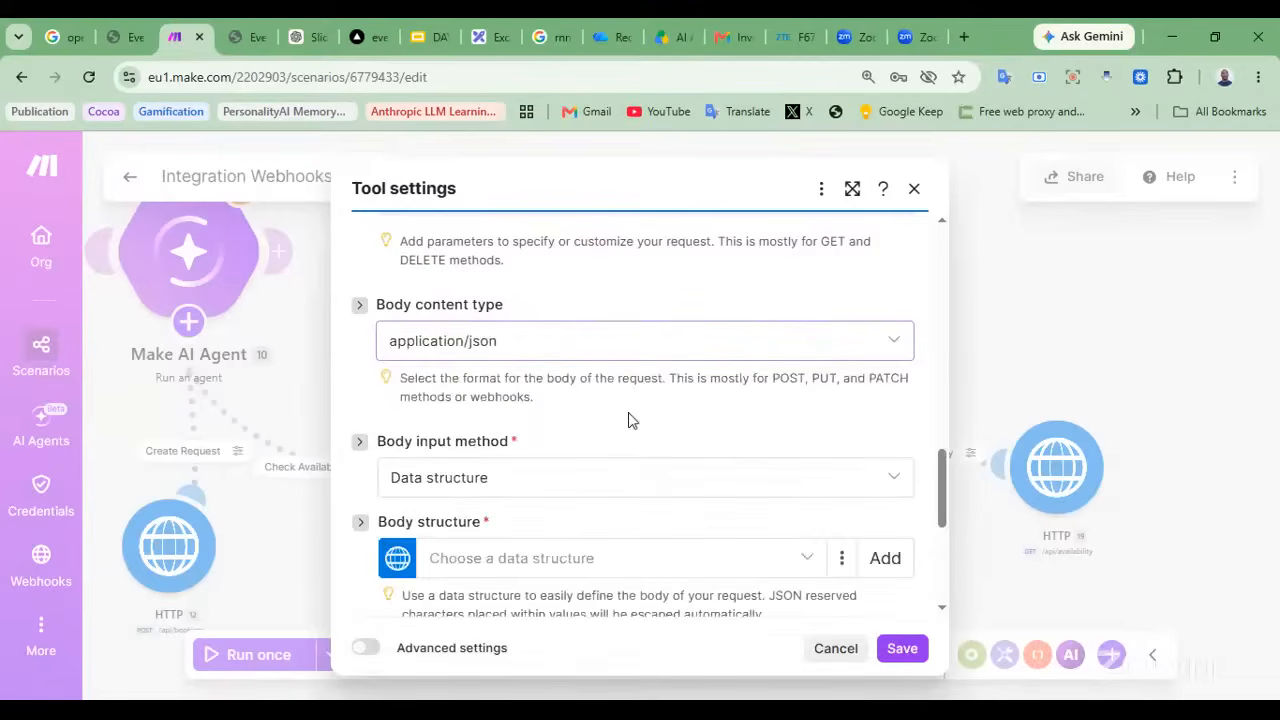
pyautogui.scroll(-2, 628, 420)
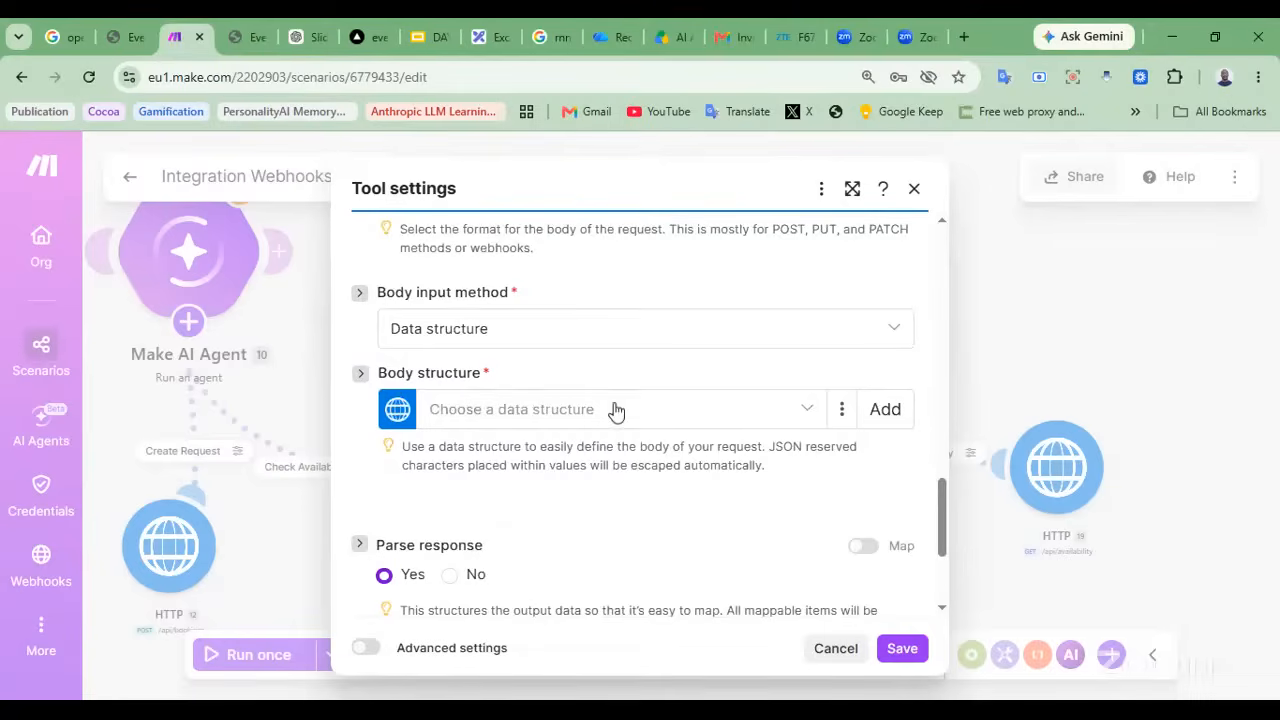
# Recheck the example JSON in the EventCenter docs, and start a new data structure named "xxxe" for the tool's request body
pyautogui.click(125, 37)
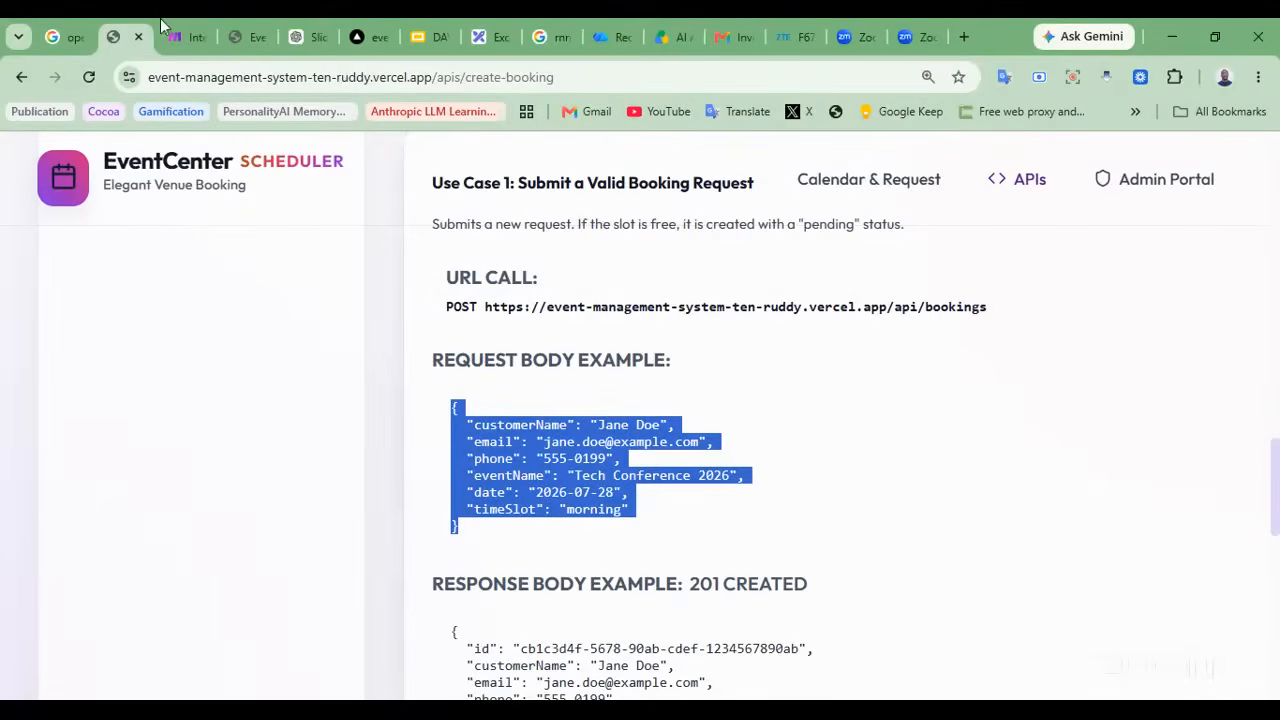
pyautogui.click(185, 37)
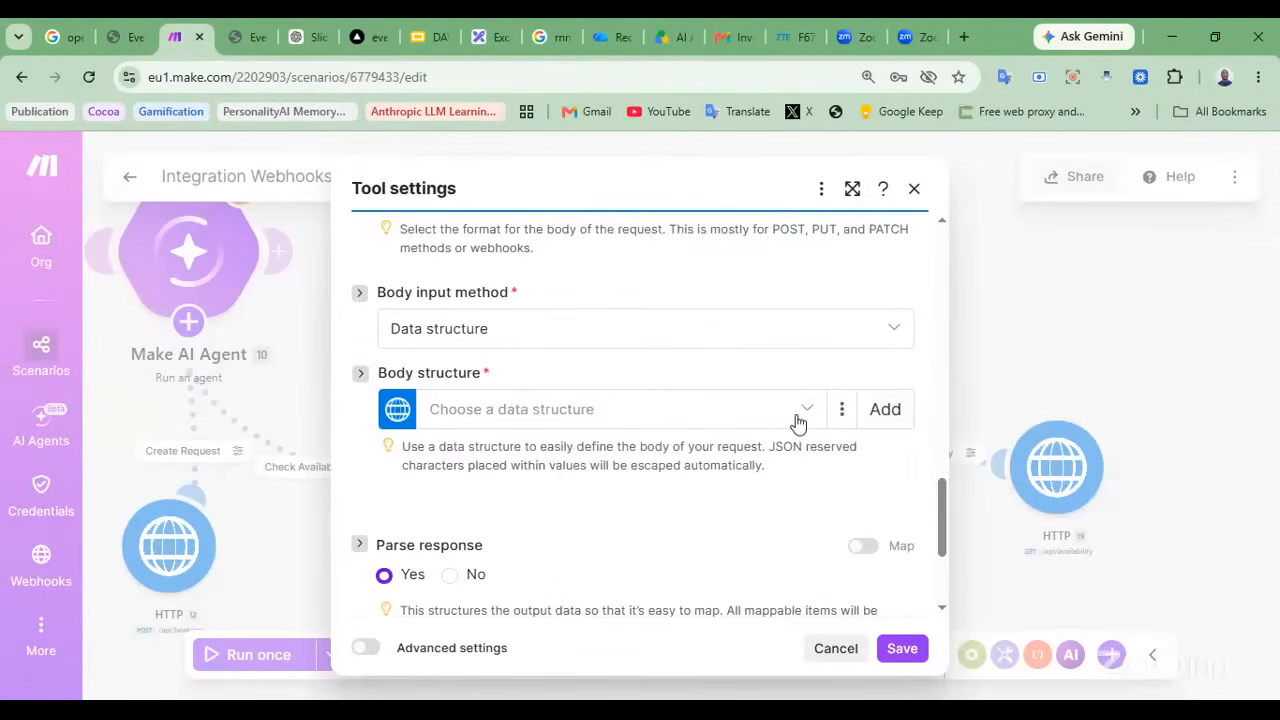
pyautogui.click(885, 410)
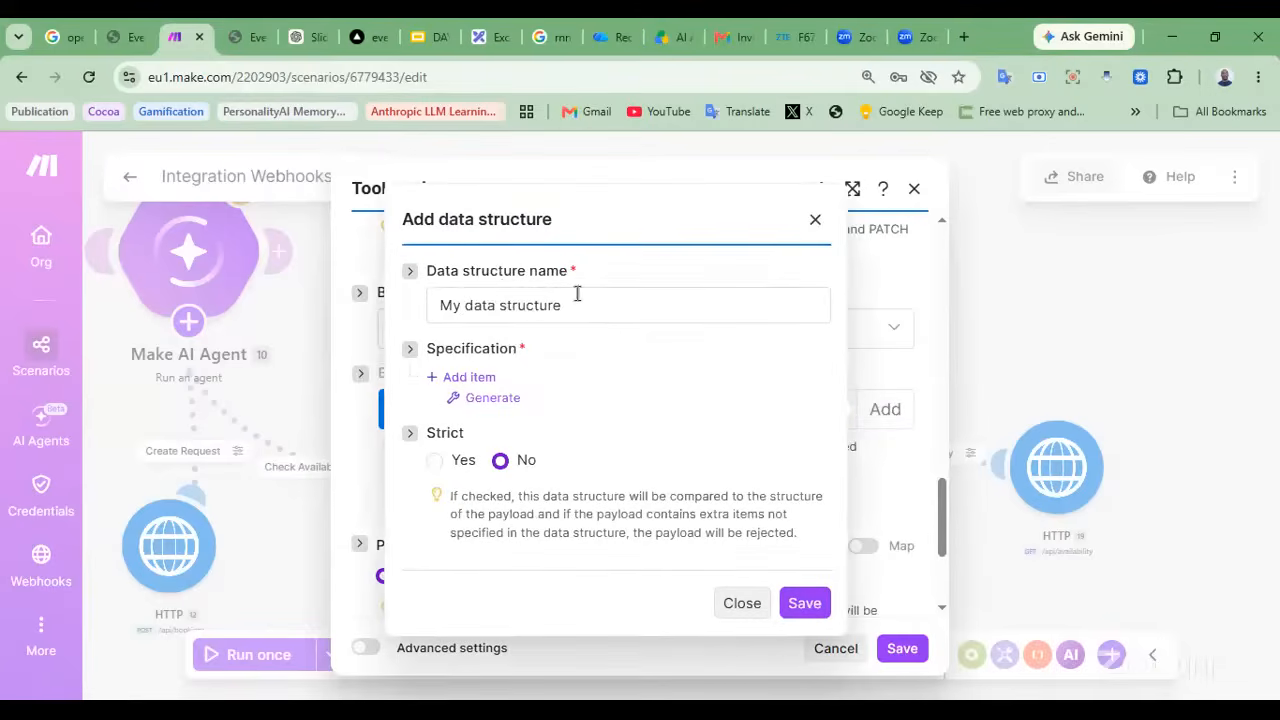
pyautogui.moveTo(593, 302); pyautogui.dragTo(408, 303)
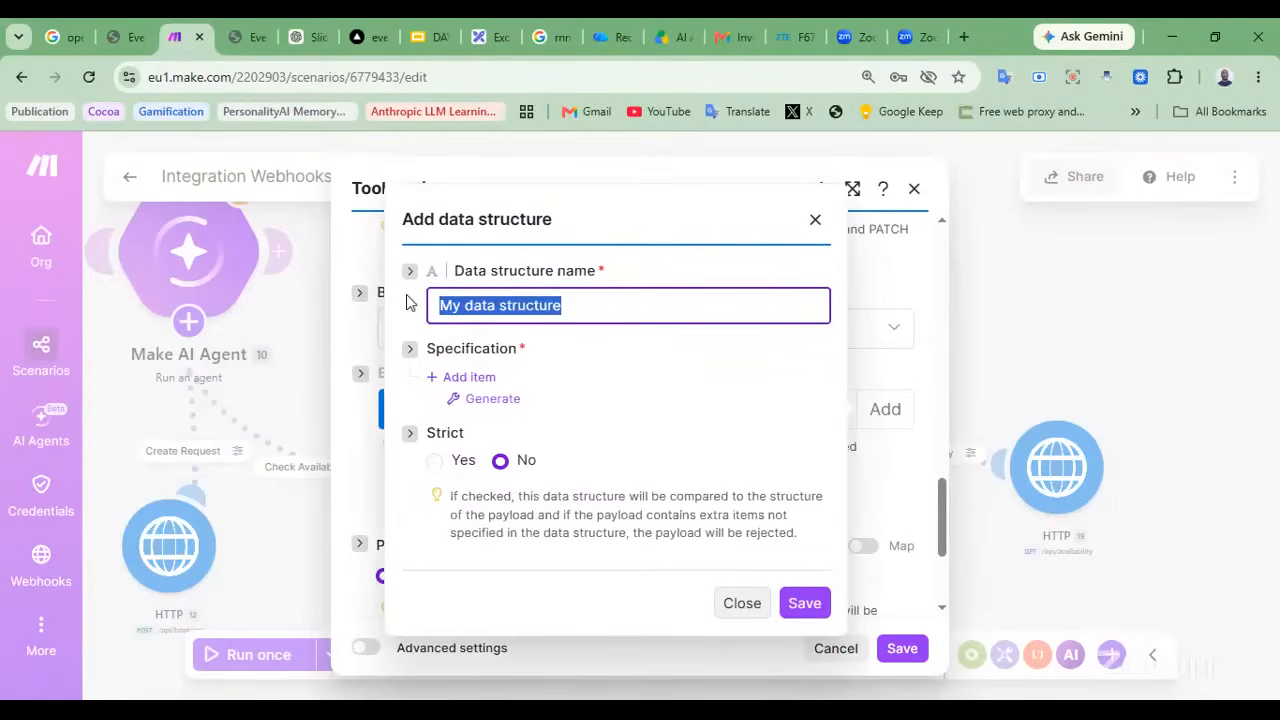
pyautogui.write('xxxe')
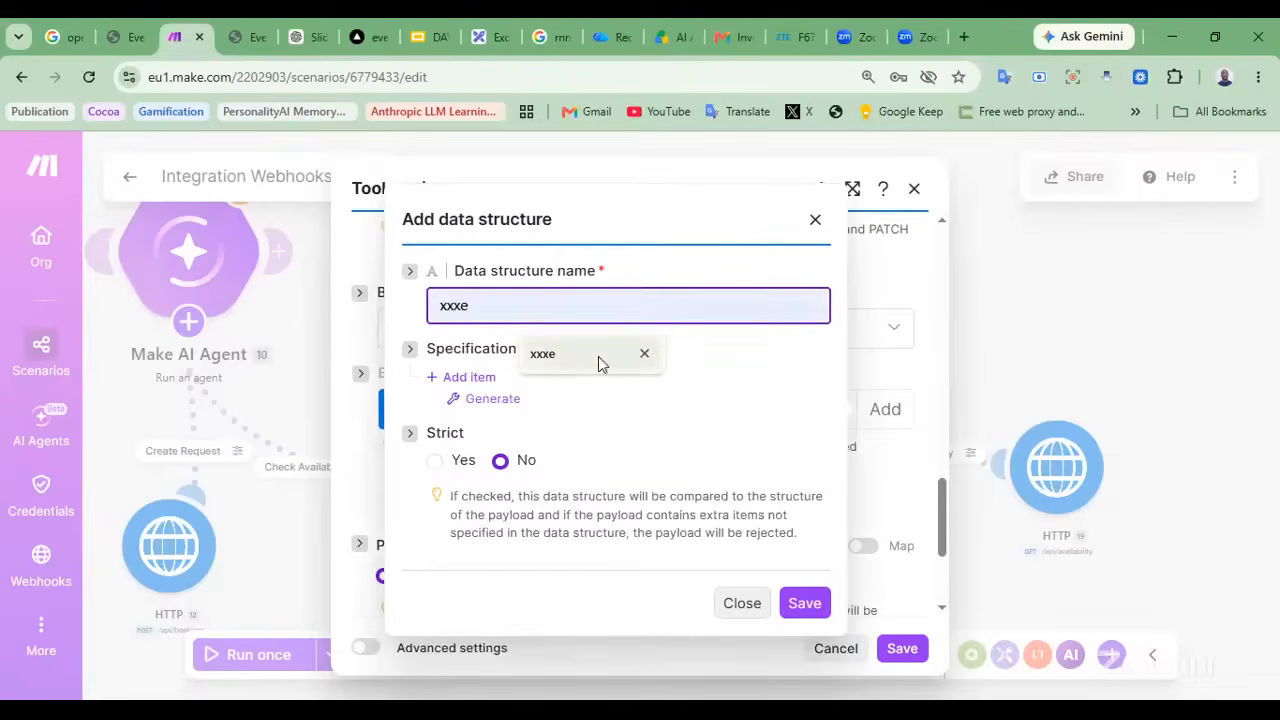
pyautogui.click(611, 363)
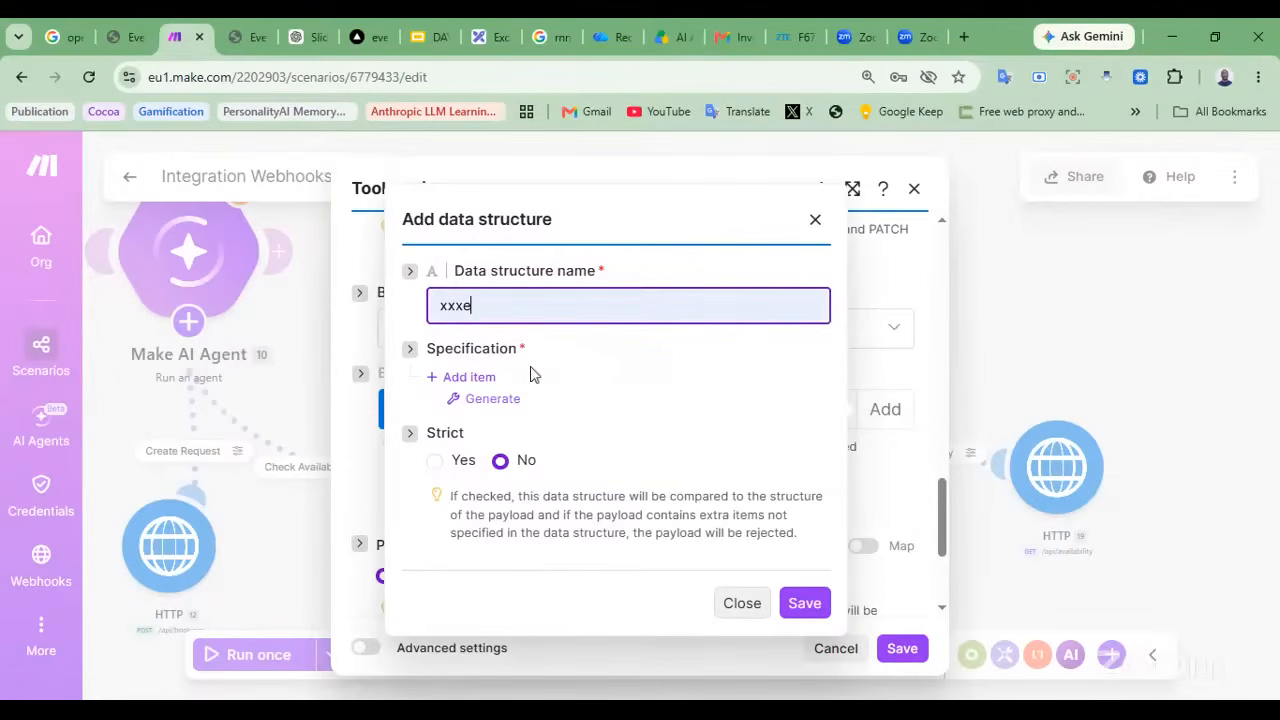
# Add a text item named customerName to the data structure's specification, and start a second item
pyautogui.click(451, 379)
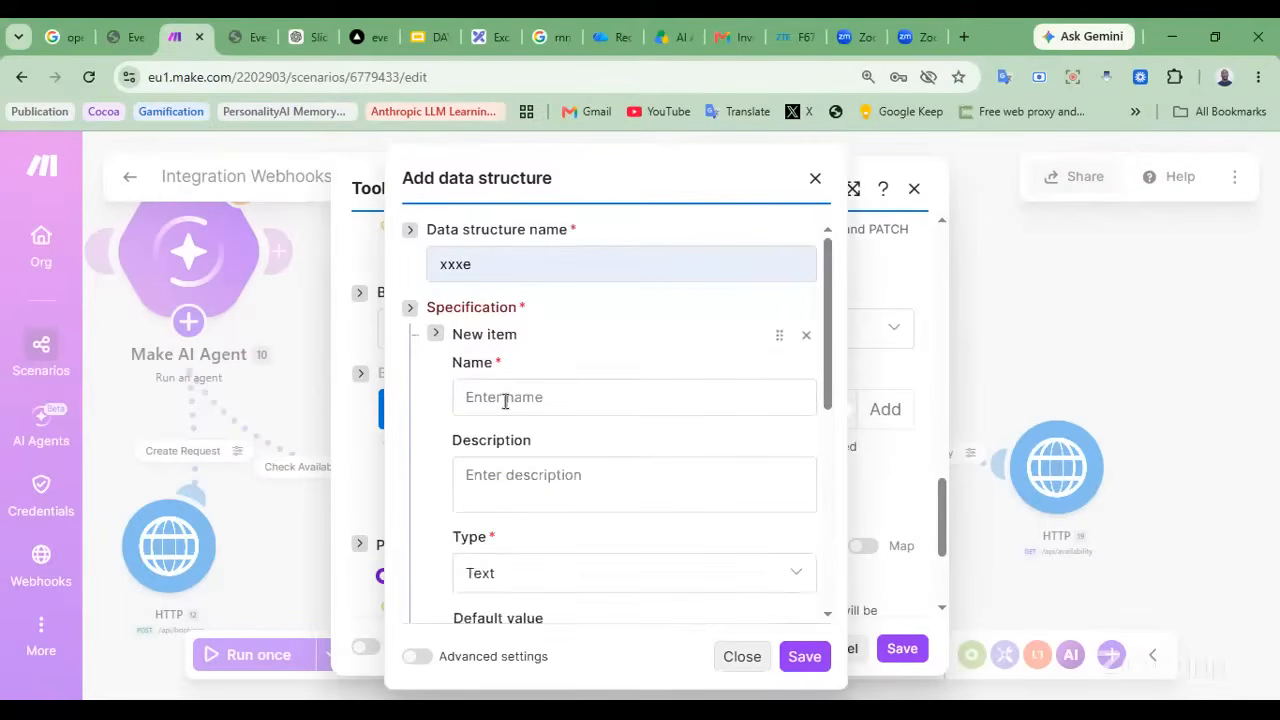
pyautogui.click(505, 400)
pyautogui.write('cust')
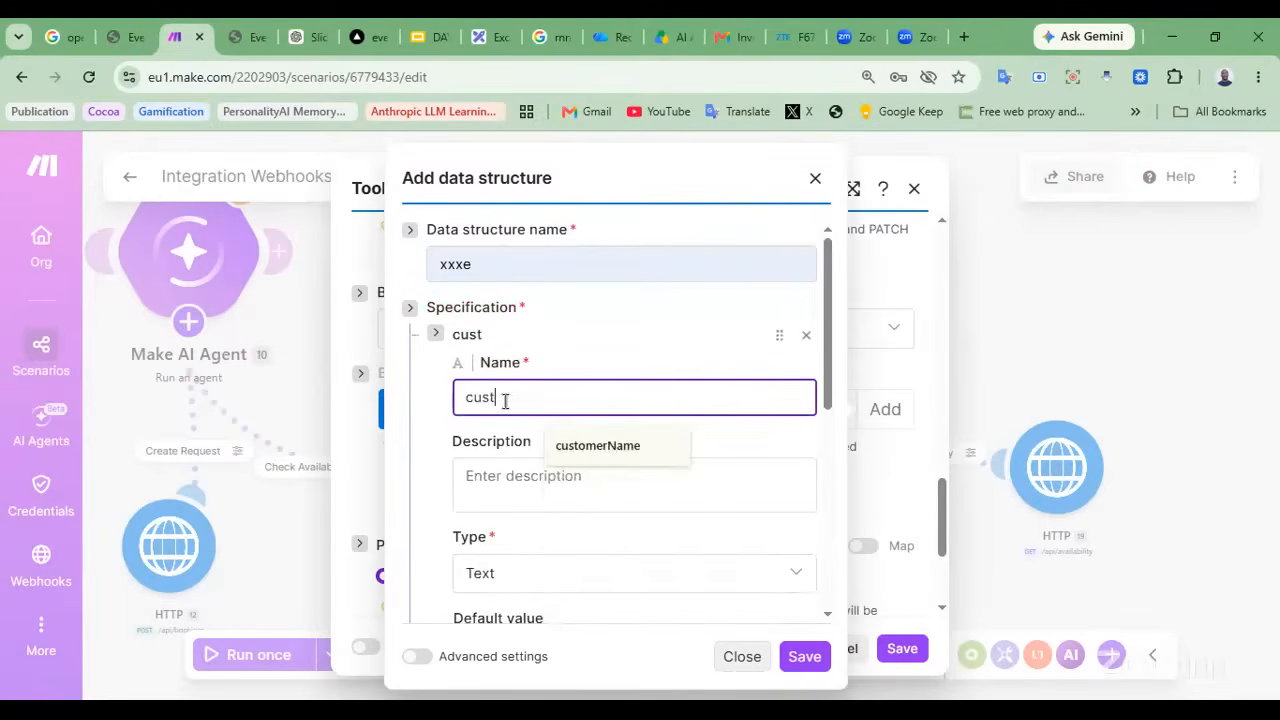
pyautogui.press('Down')
pyautogui.press('Return')
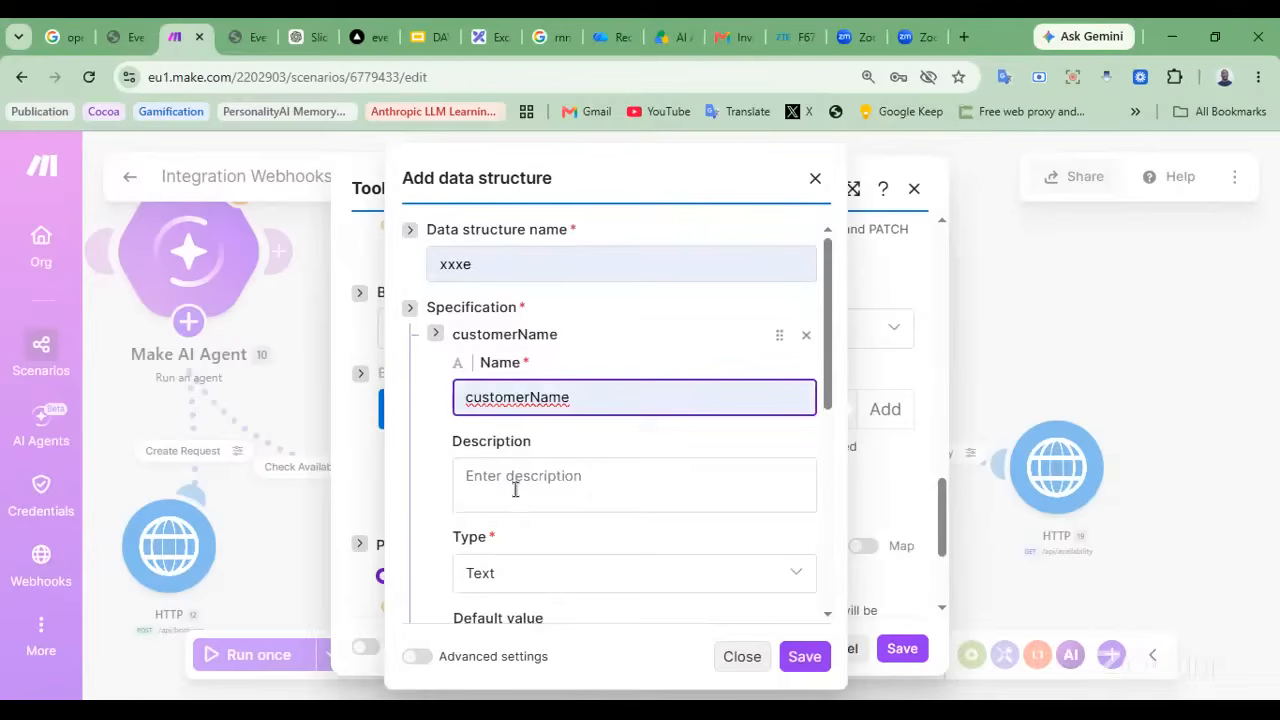
pyautogui.scroll(-3, 493, 556)
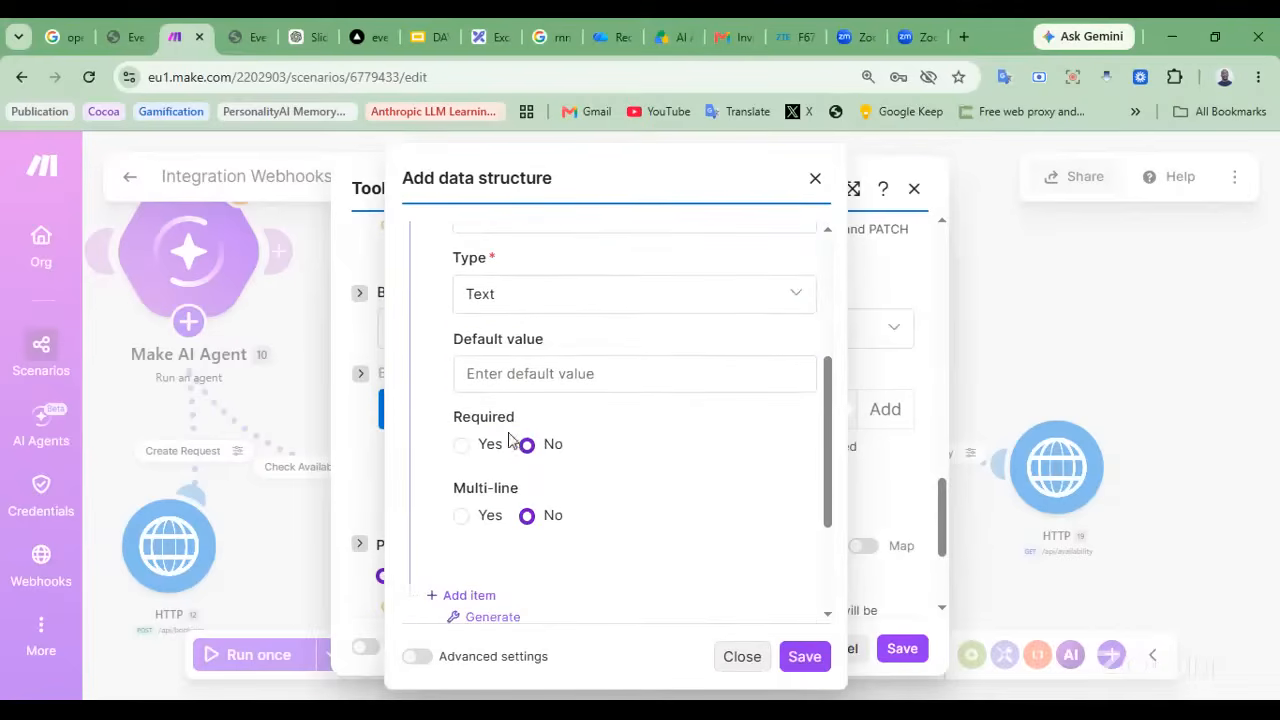
pyautogui.scroll(-2, 557, 543)
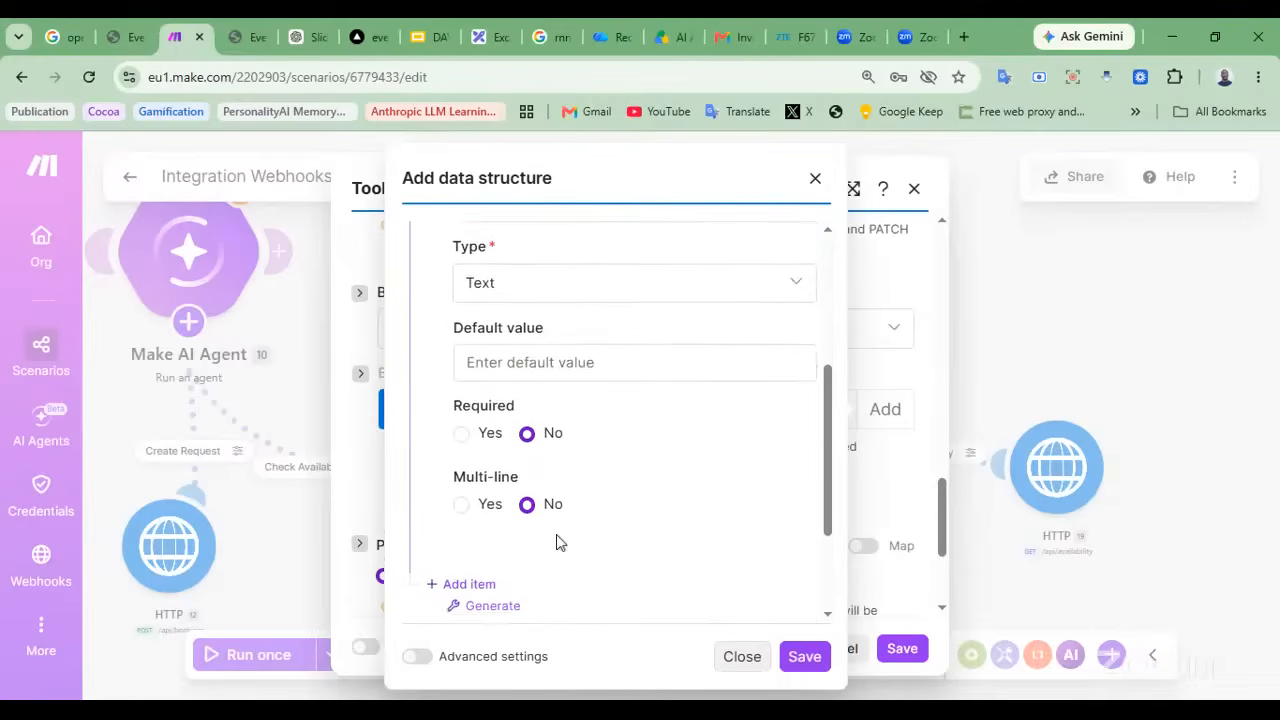
pyautogui.click(476, 413)
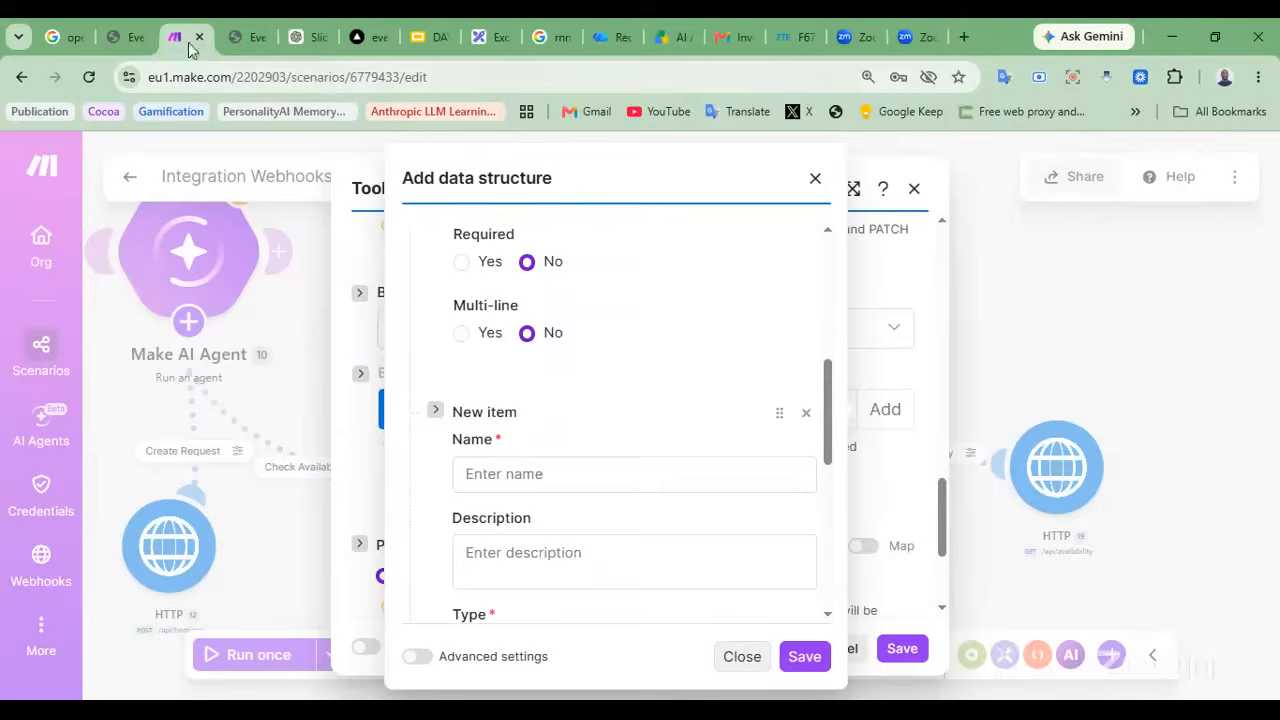
# Recheck the request body example in the EventCenter docs, and remove both manually added items from the specification
pyautogui.click(125, 37)
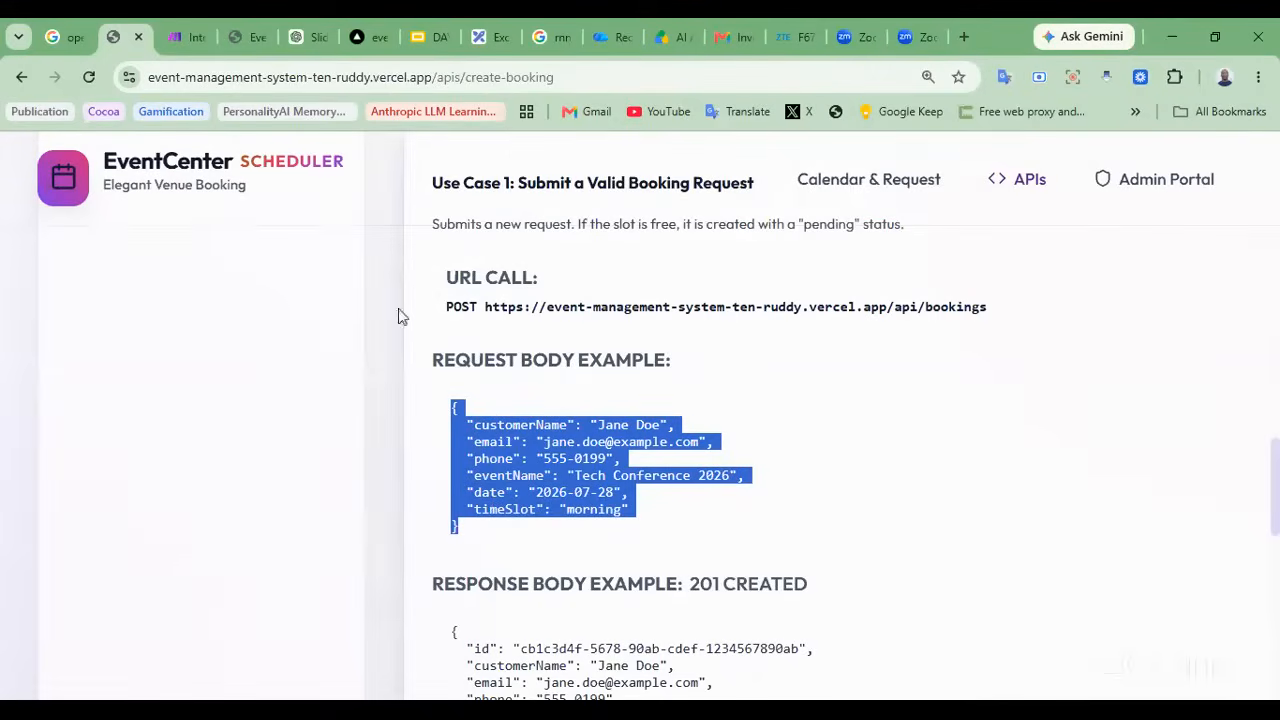
pyautogui.click(188, 37)
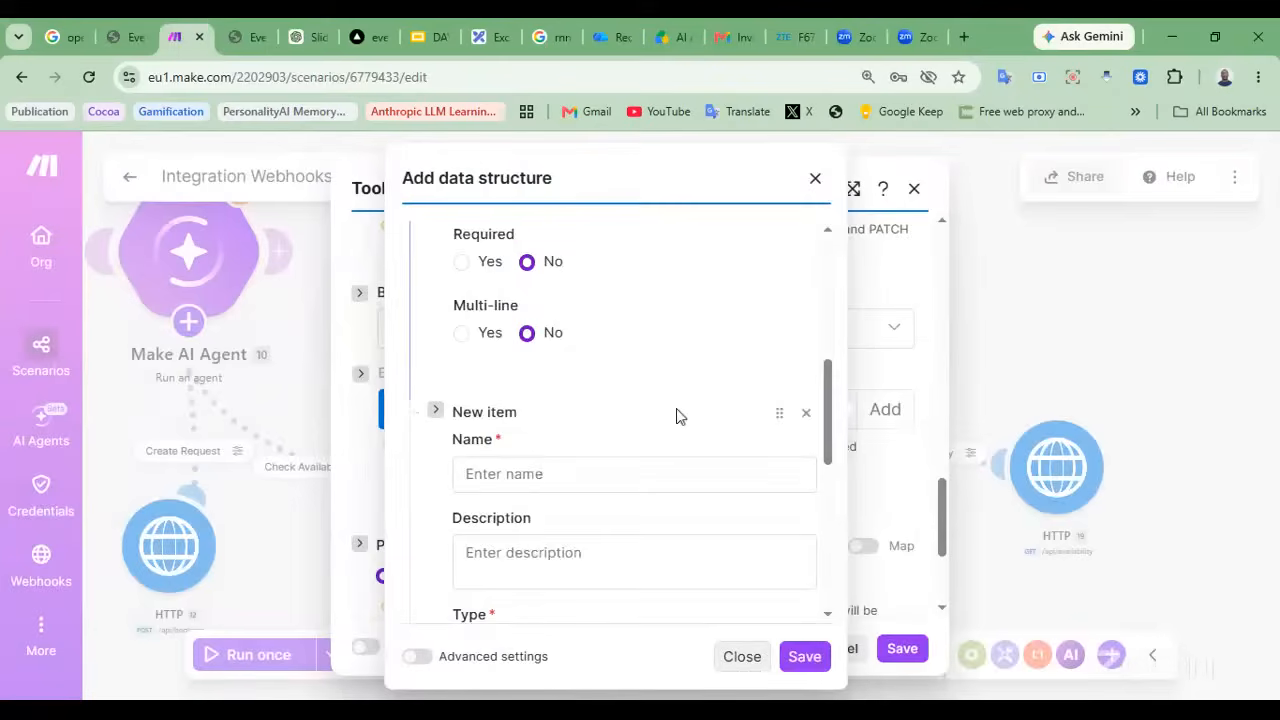
pyautogui.scroll(1, 677, 417)
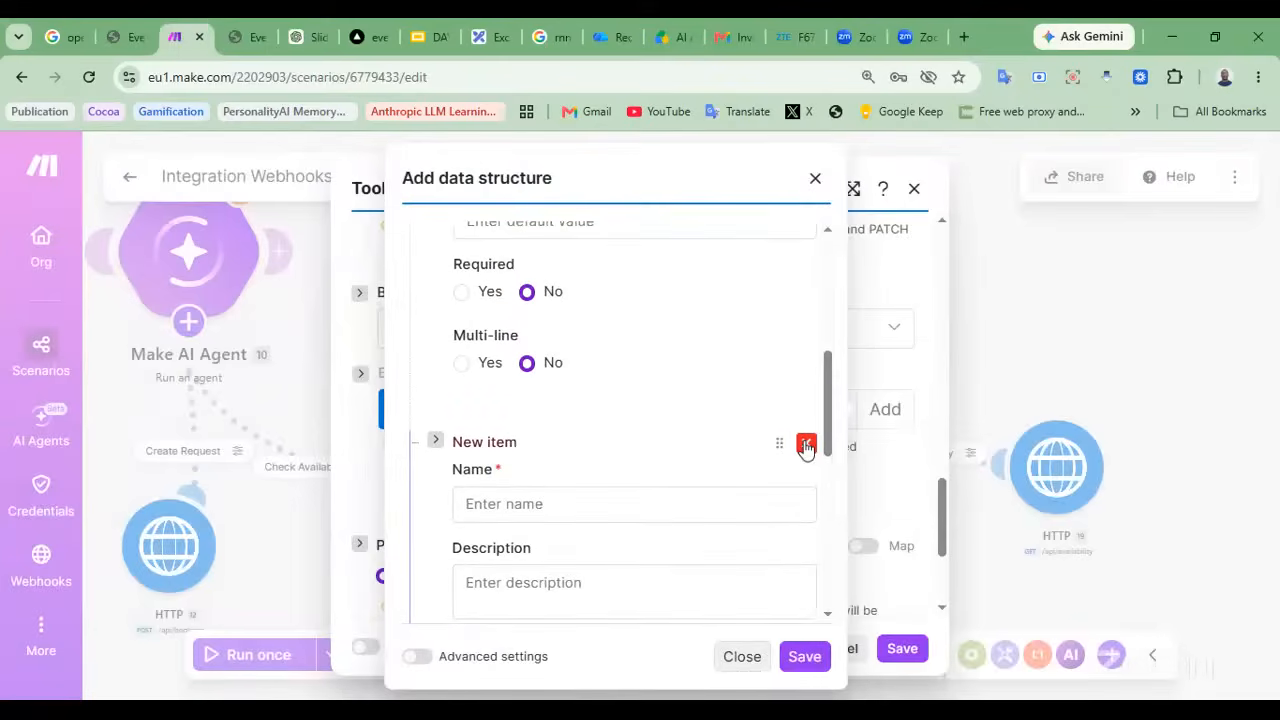
pyautogui.click(806, 444)
pyautogui.scroll(3, 688, 357)
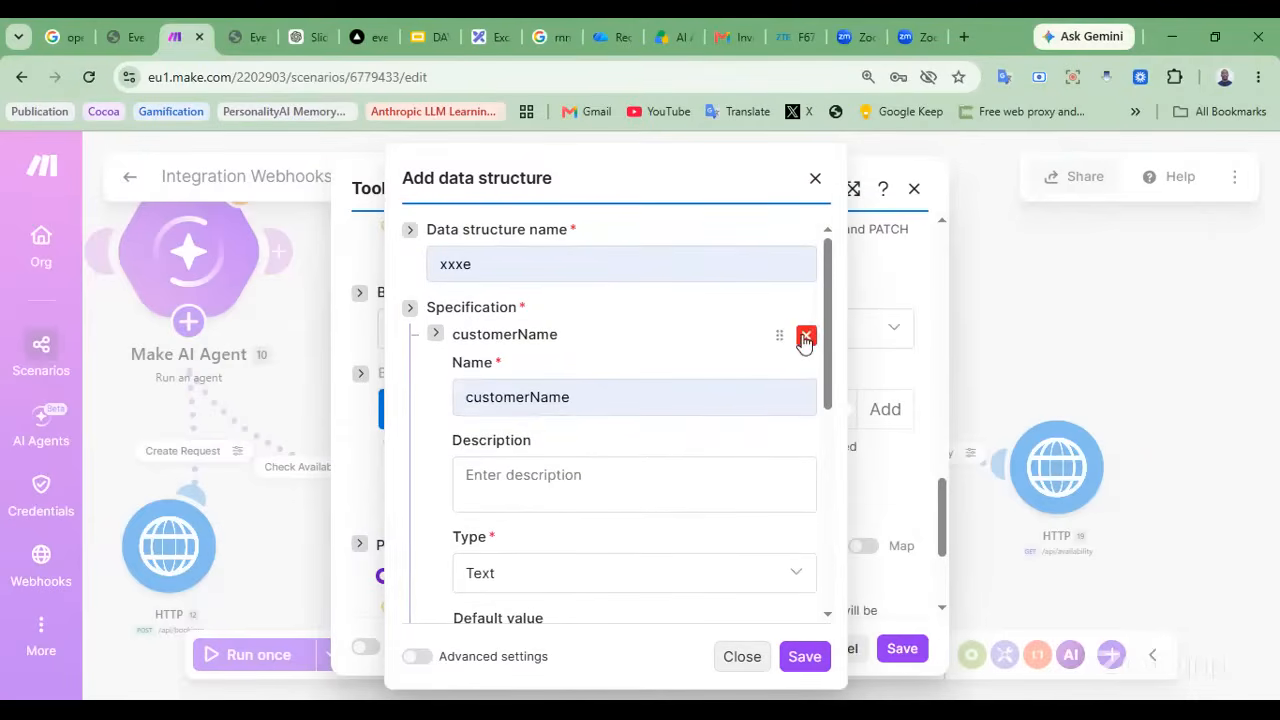
pyautogui.click(807, 336)
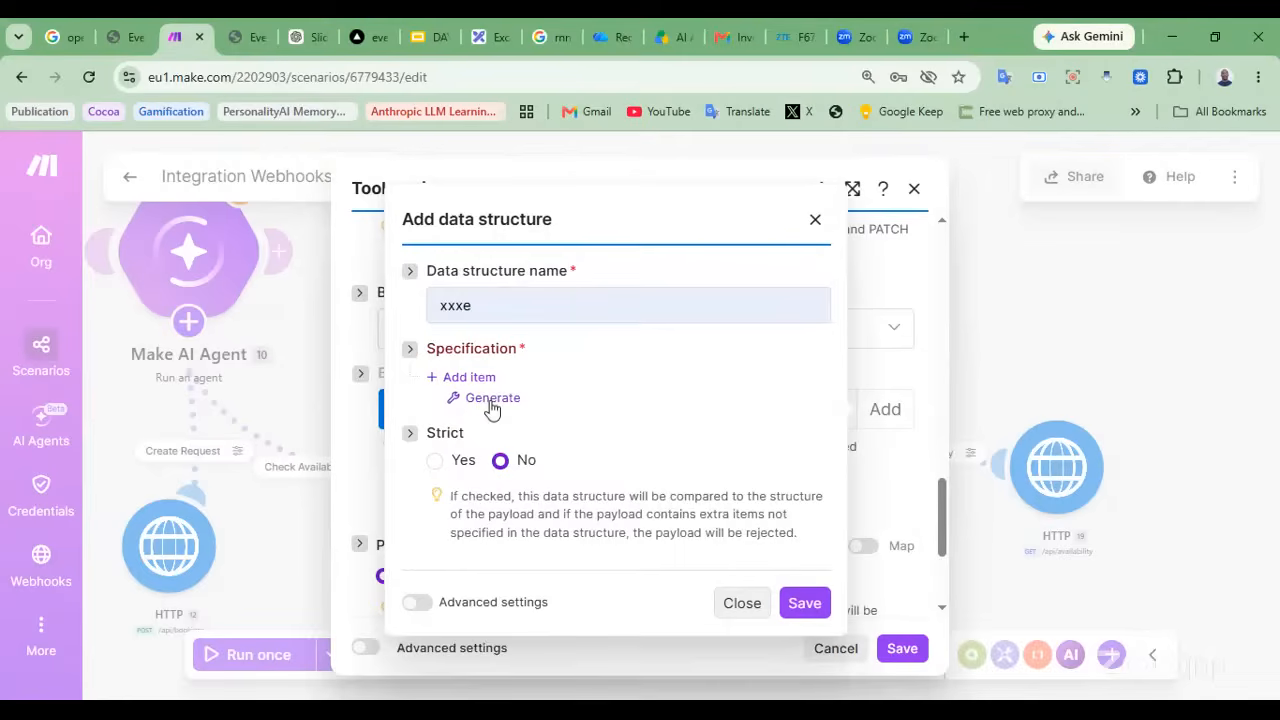
# Generate the data structure's specification from JSON sample data, using the request body example copied from the EventCenter docs
pyautogui.click(492, 398)
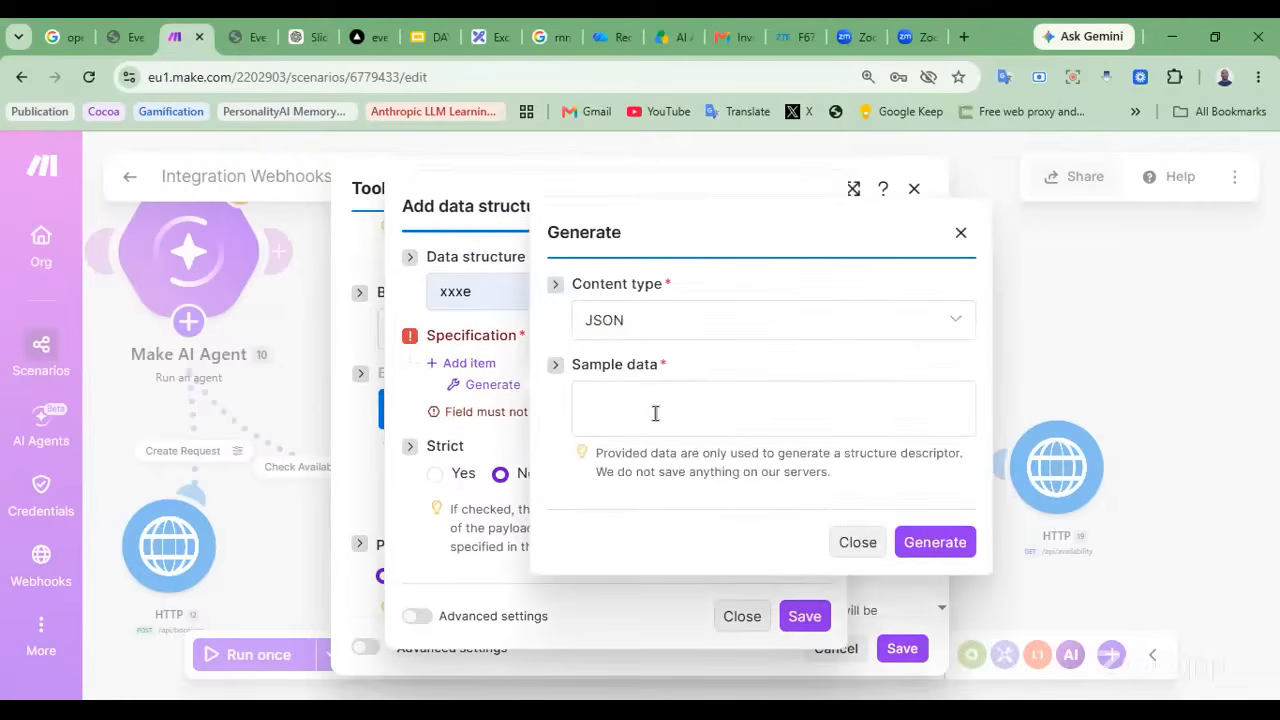
pyautogui.click(130, 36)
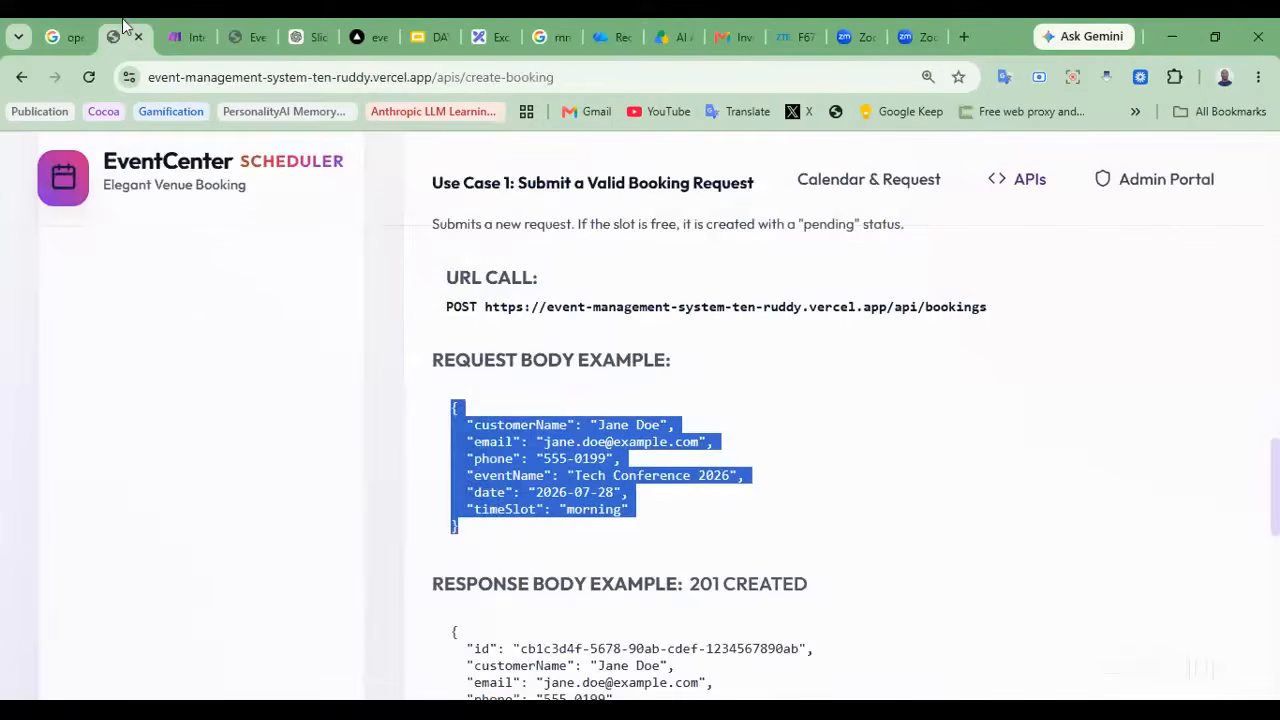
pyautogui.rightClick(493, 450)
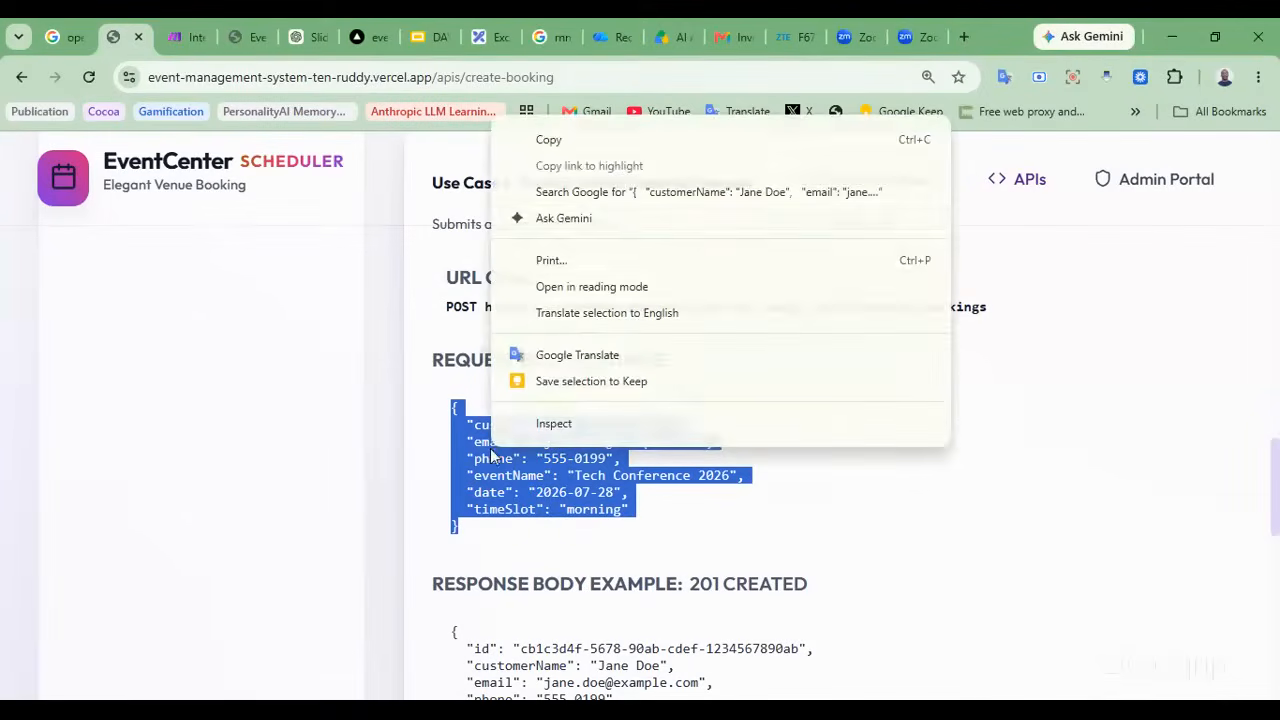
pyautogui.click(652, 140)
pyautogui.click(185, 37)
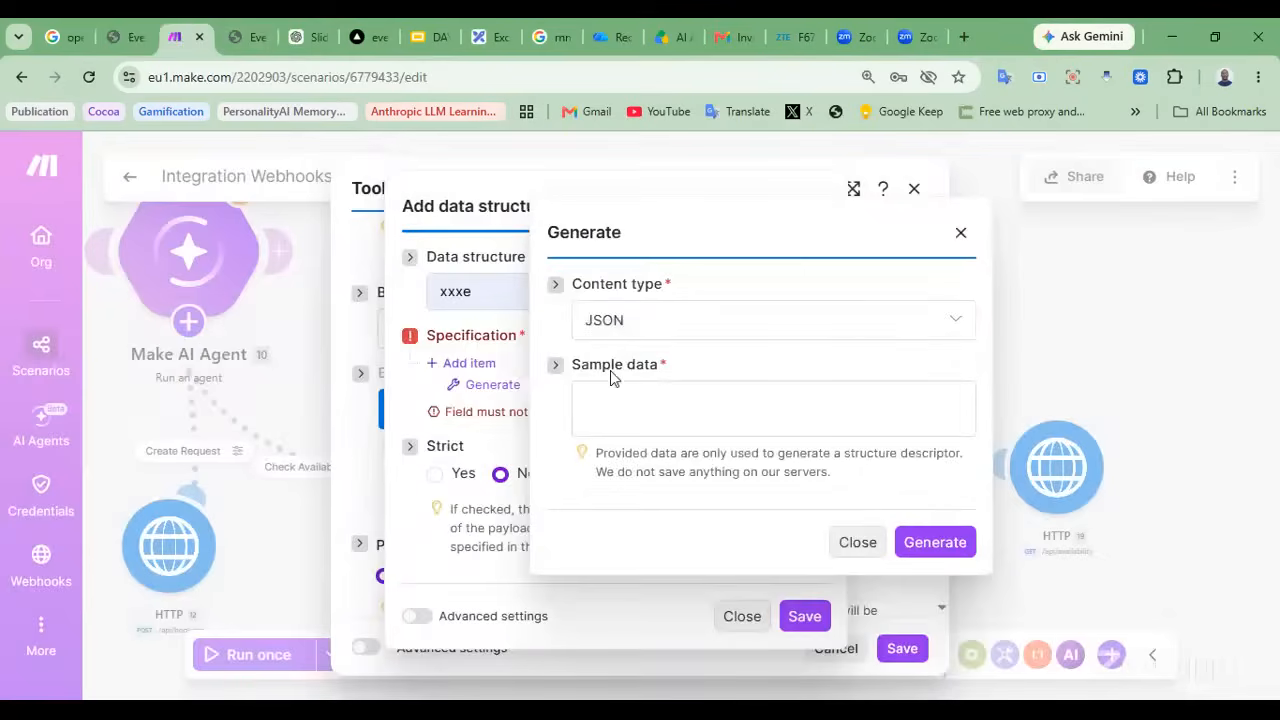
pyautogui.click(631, 395)
pyautogui.hotkey('ctrl', 'v')
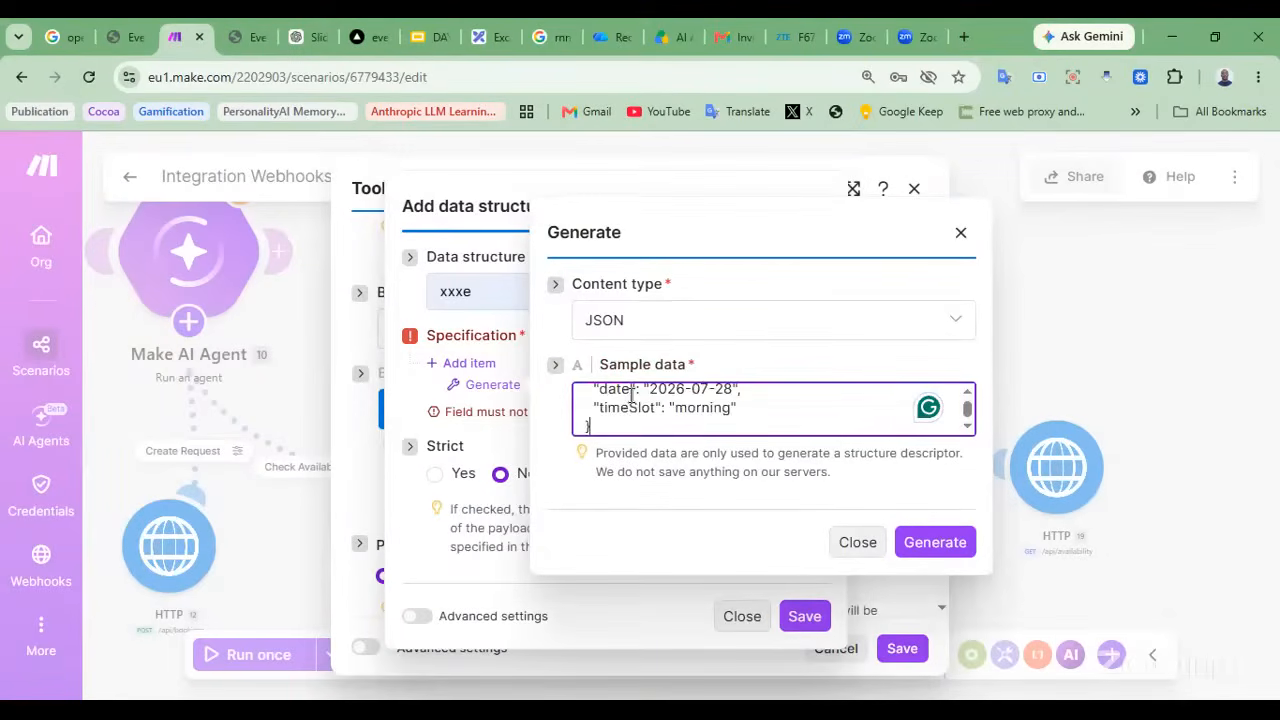
pyautogui.click(924, 550)
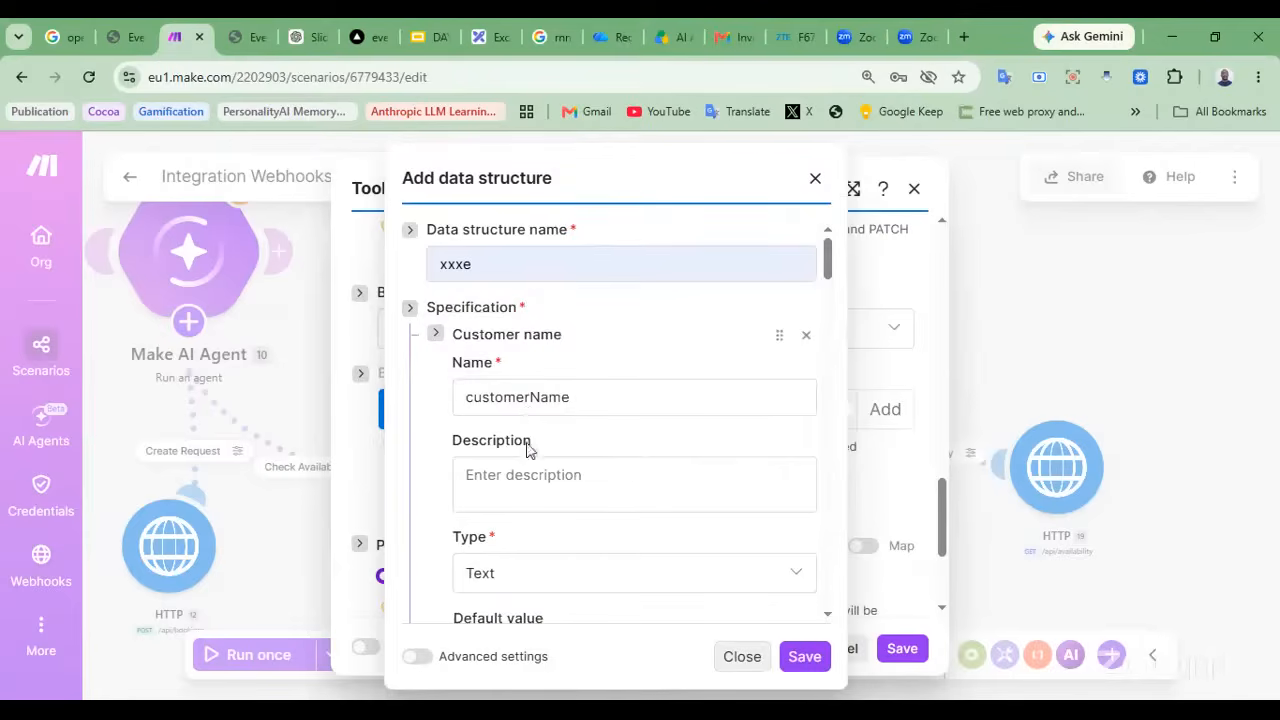
# Review the generated customerName and email items, and close the new data structure without saving it
pyautogui.scroll(-3, 524, 545)
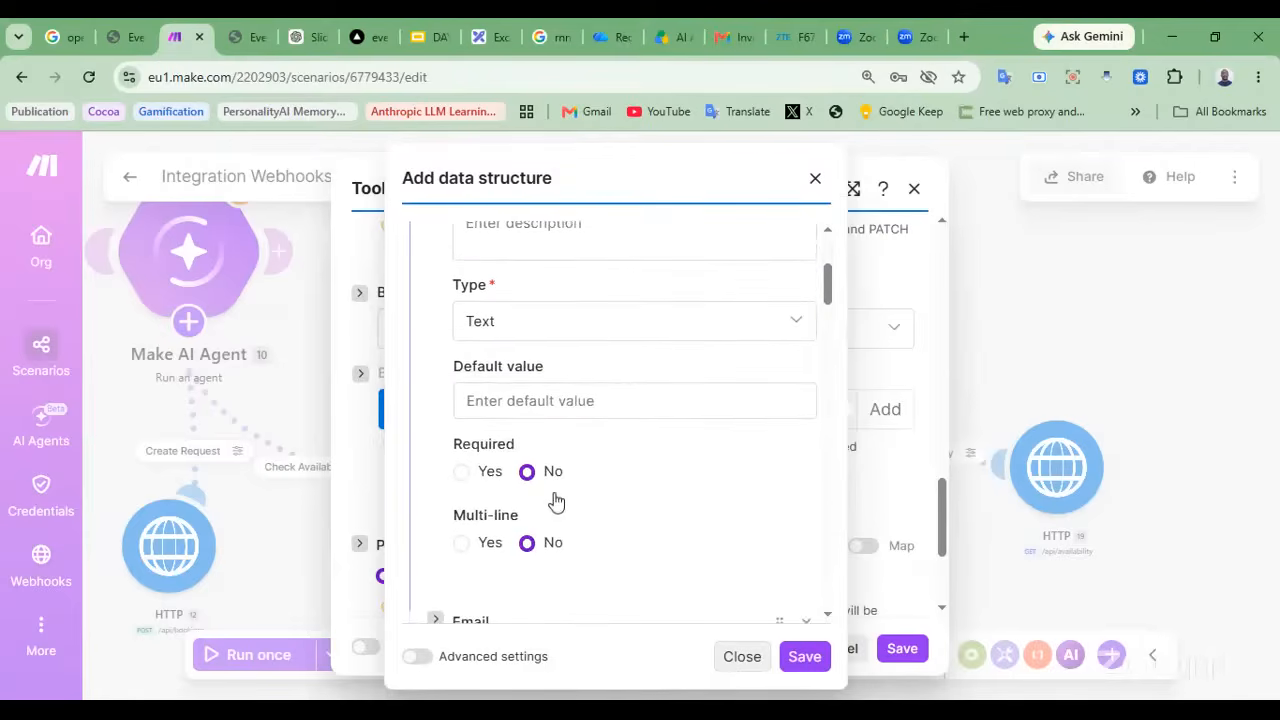
pyautogui.scroll(-2, 557, 503)
pyautogui.scroll(-2, 556, 500)
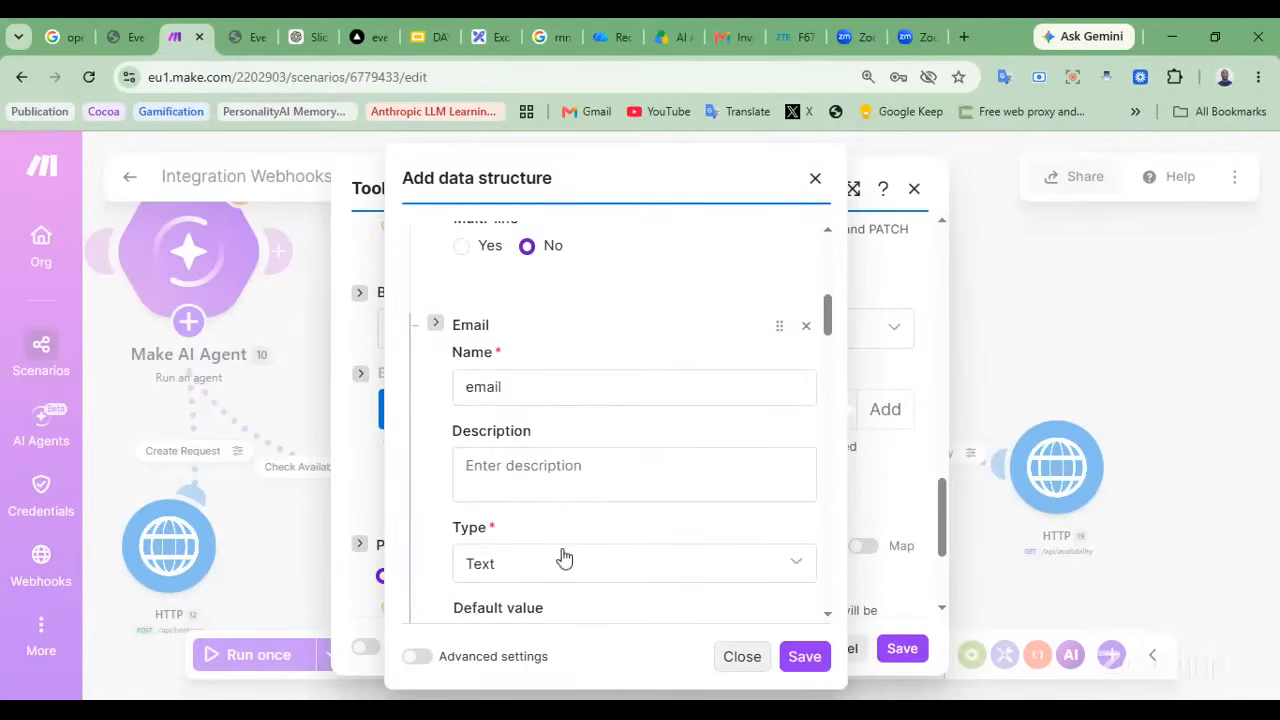
pyautogui.click(814, 179)
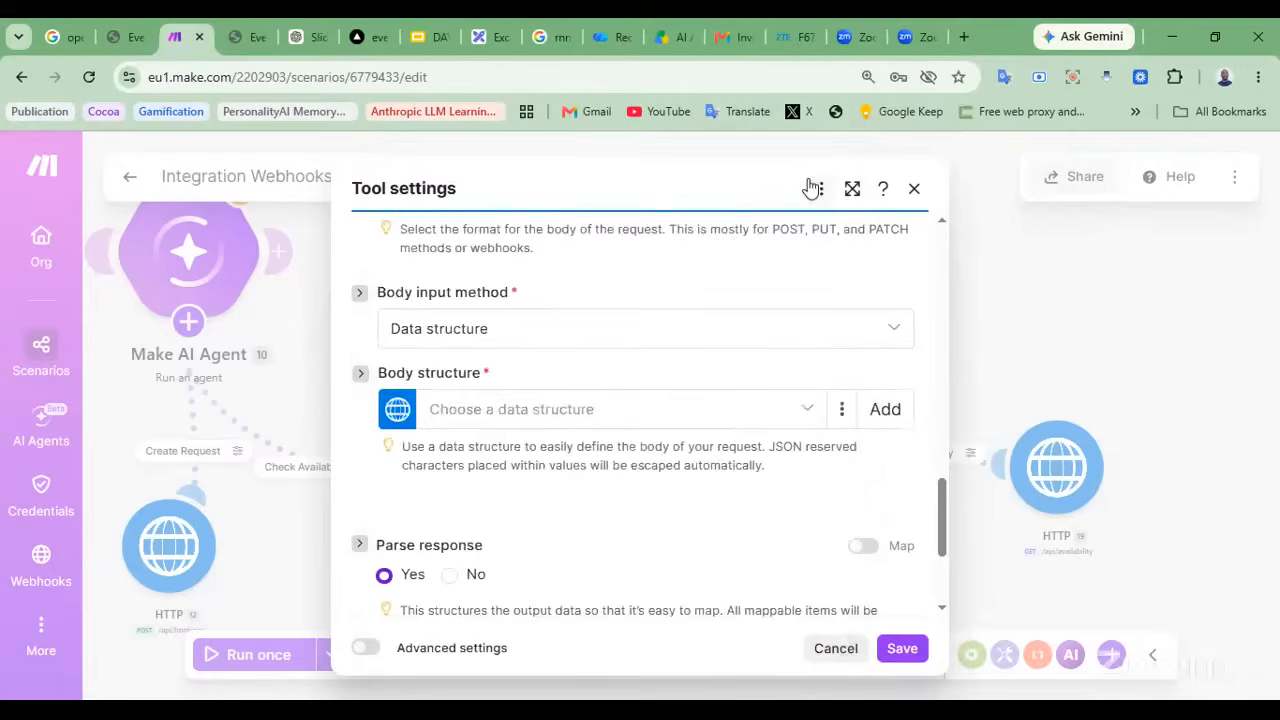
# Choose the existing post_request2 data structure as the body structure, and review its body content fields
pyautogui.click(800, 408)
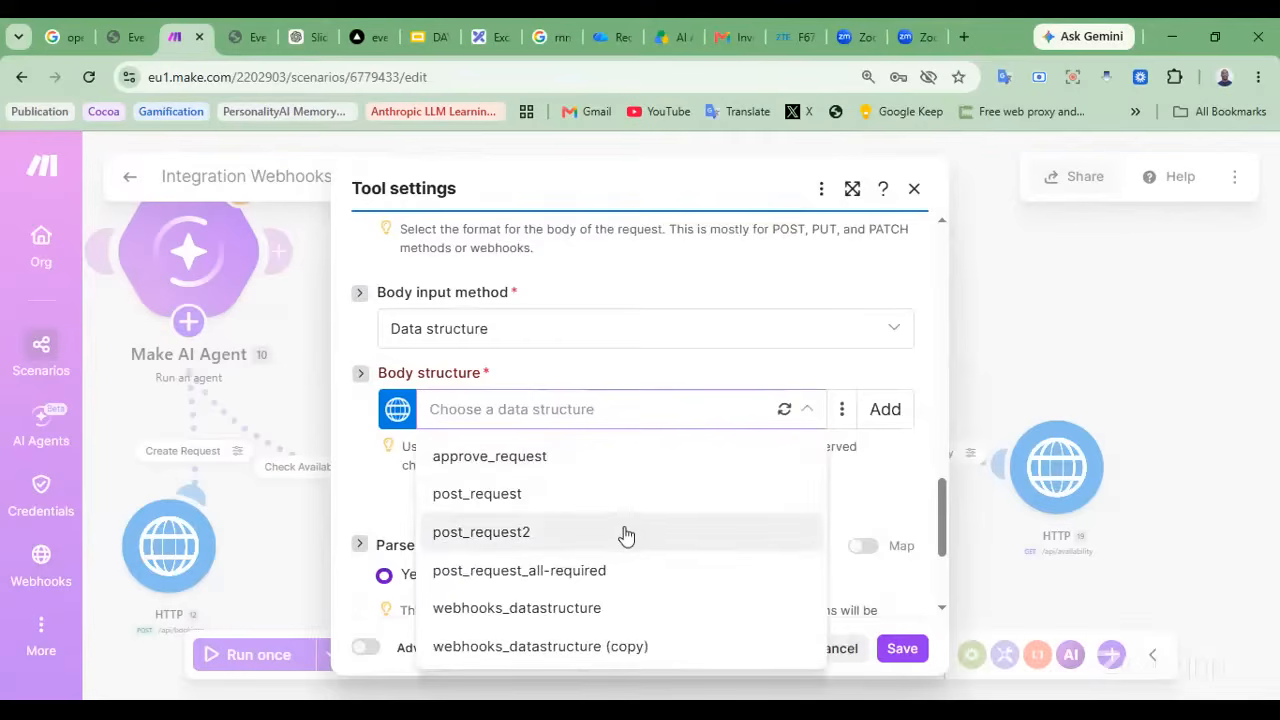
pyautogui.click(583, 541)
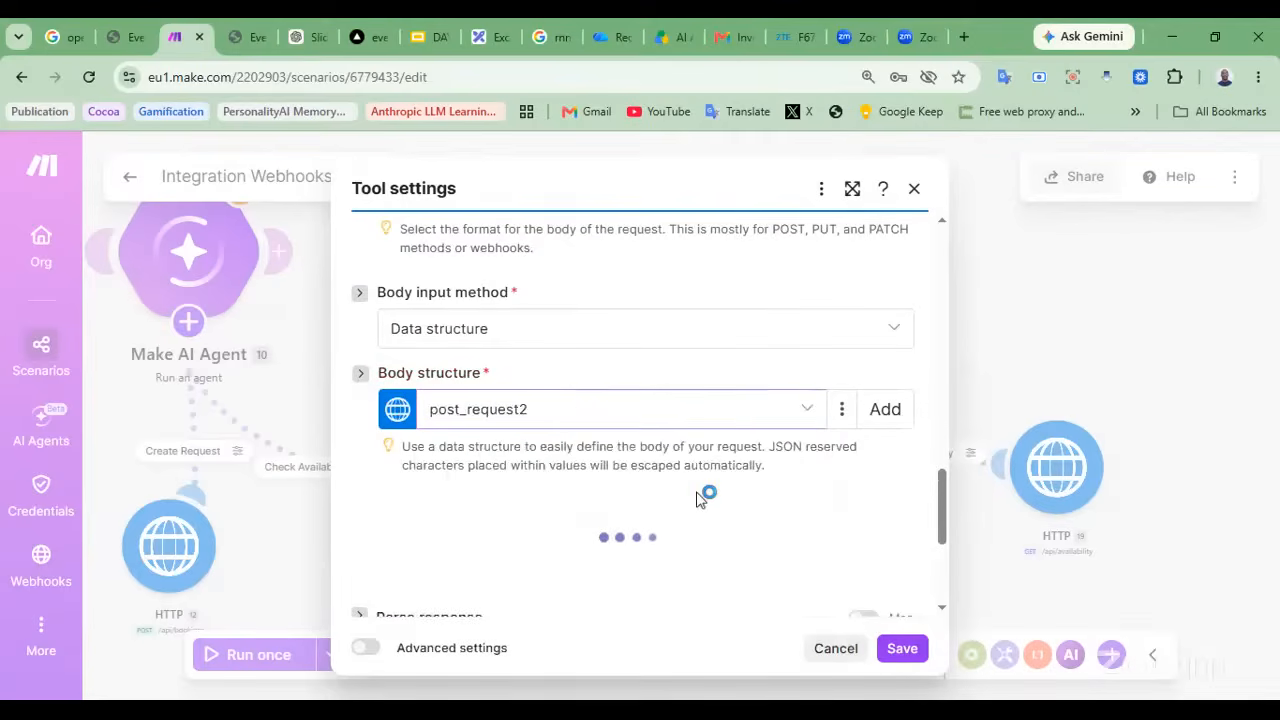
pyautogui.scroll(-2, 696, 490)
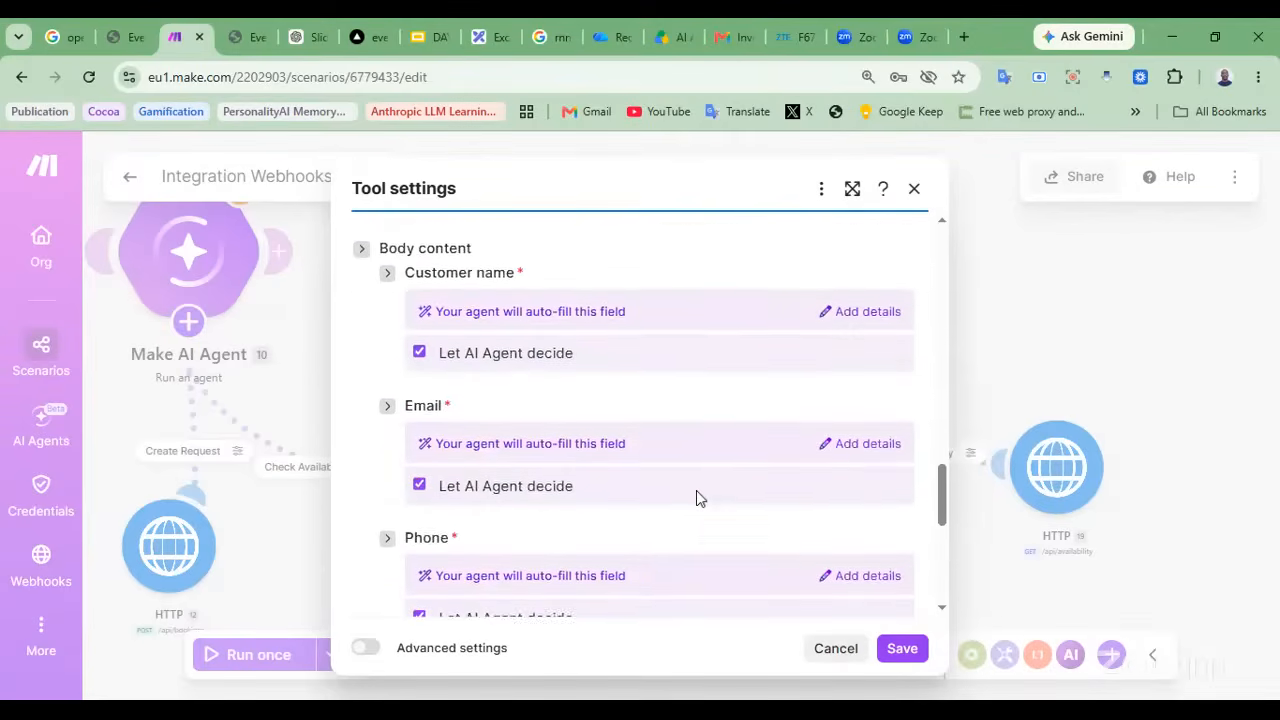
pyautogui.scroll(1, 696, 490)
pyautogui.scroll(1, 696, 490)
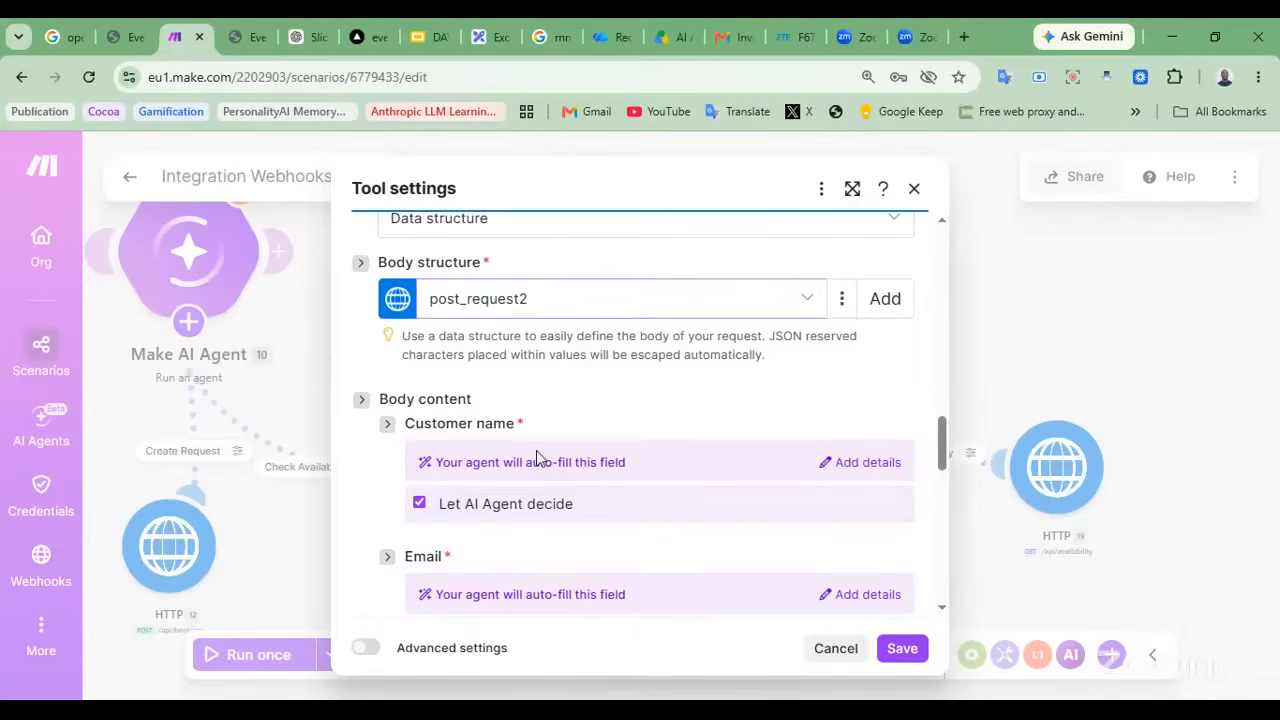
pyautogui.scroll(-3, 536, 450)
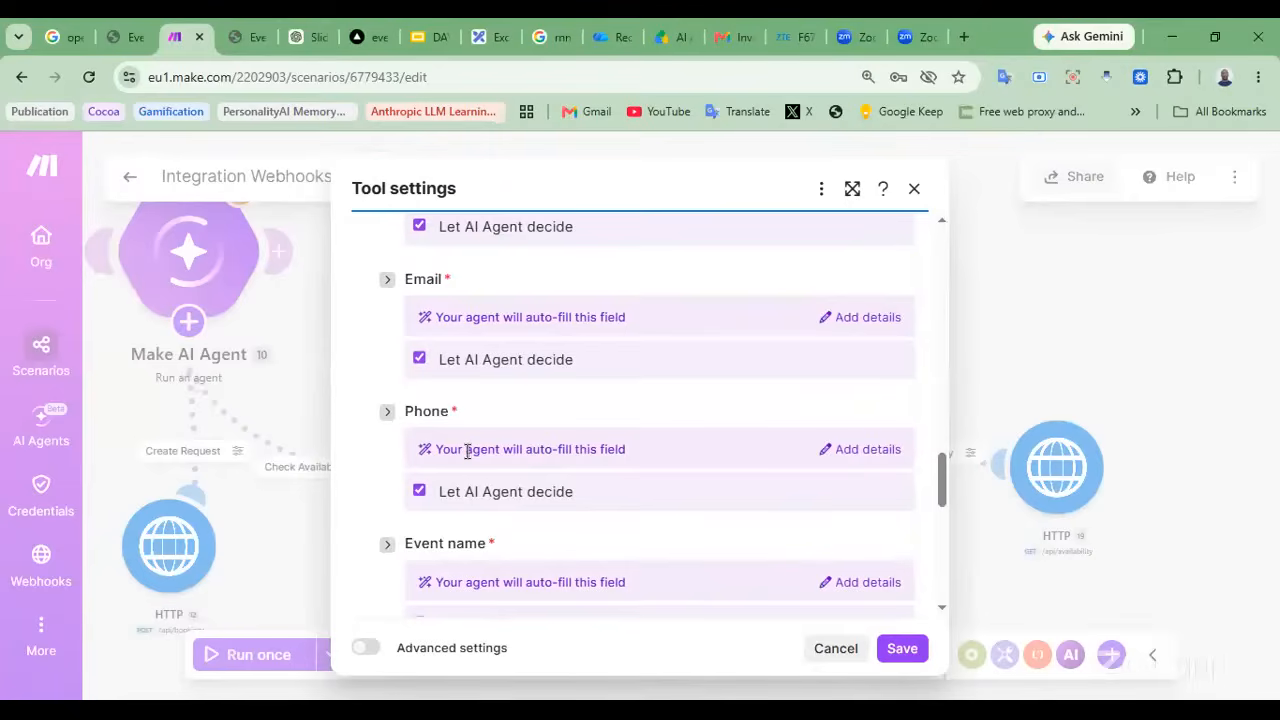
pyautogui.scroll(-3, 467, 451)
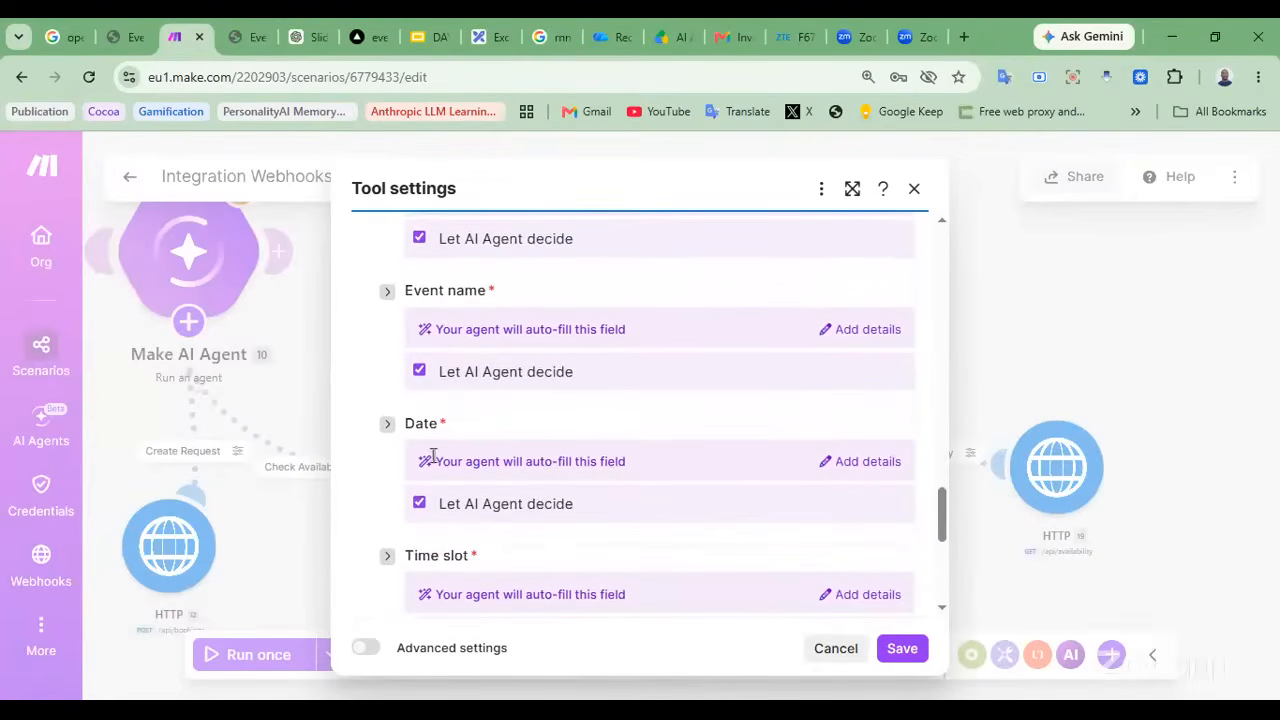
# Add the extra AI Agent instruction "format: YYYY-MM-DD" to the Date field of the body content
pyautogui.click(834, 462)
pyautogui.click(513, 486)
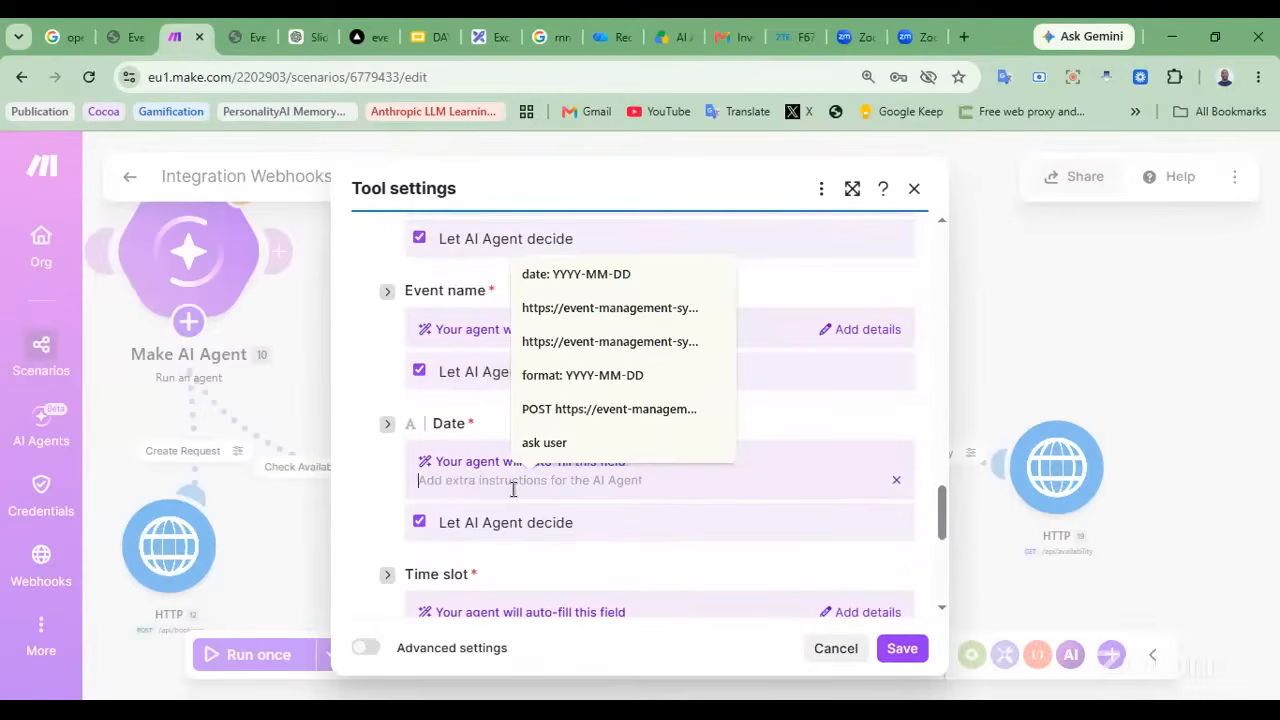
pyautogui.write('fo')
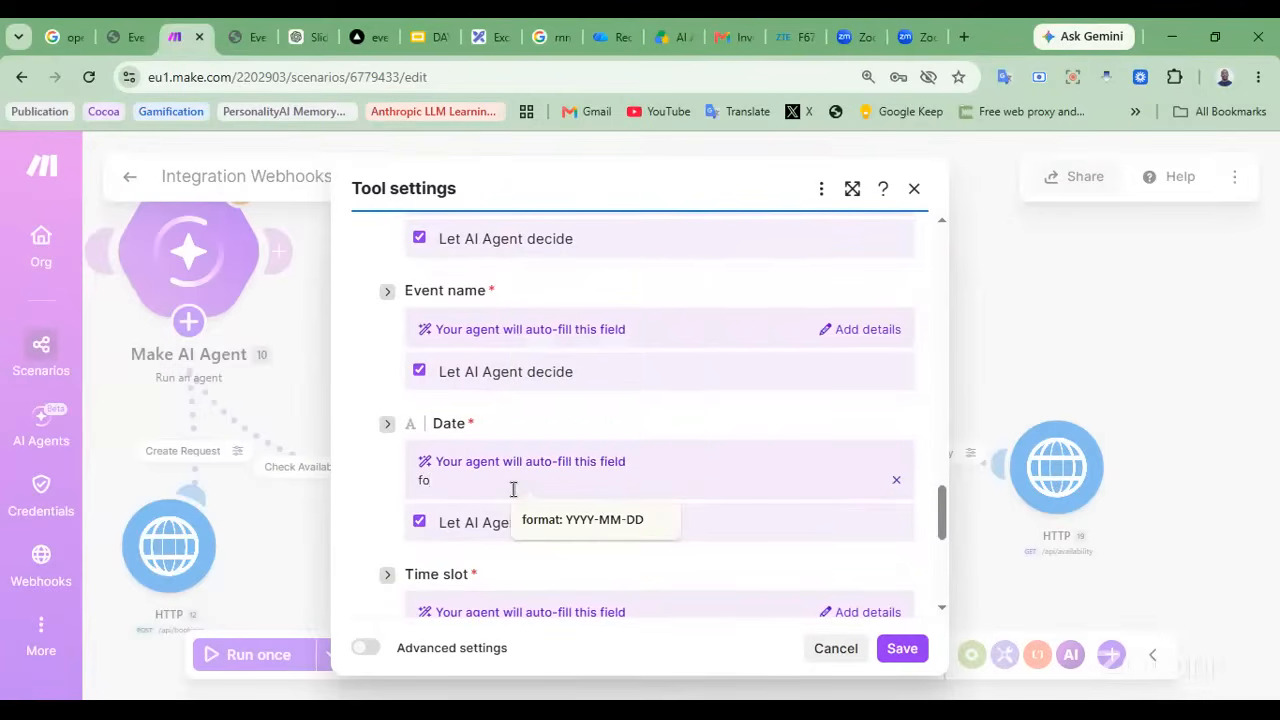
pyautogui.press('Down')
pyautogui.press('Return')
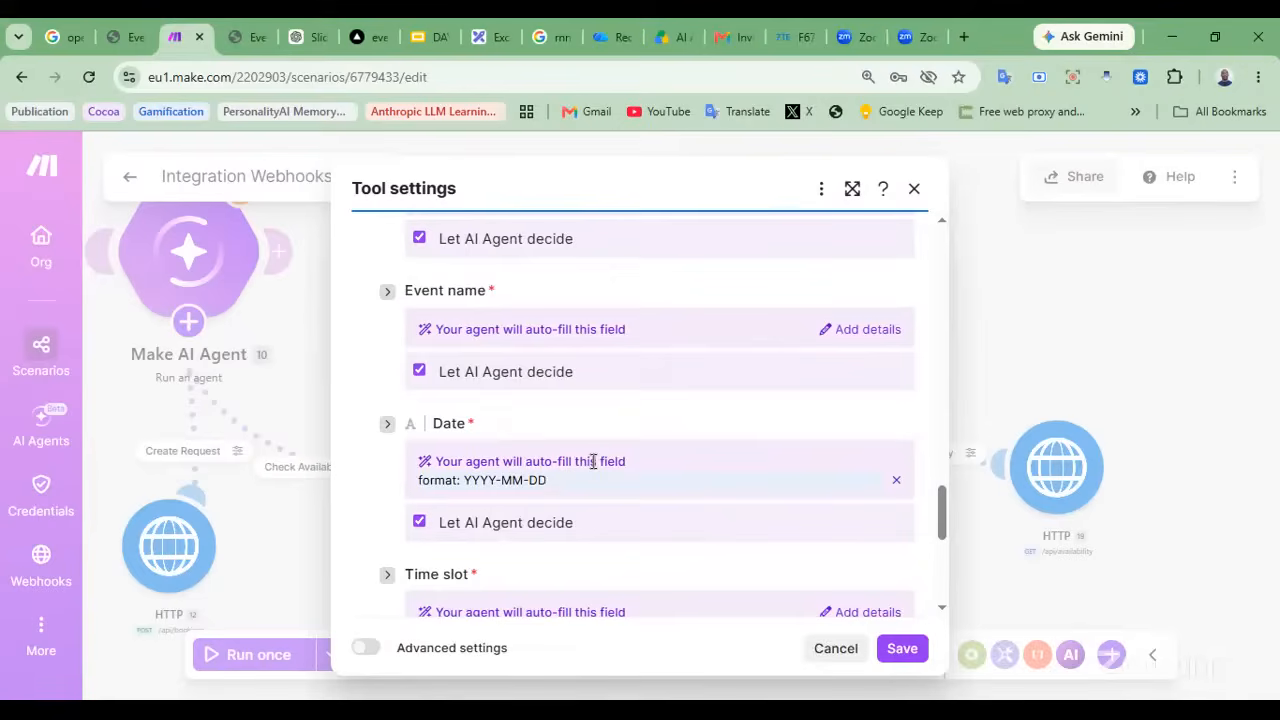
# Save the Create Request tool settings, and move its HTTP module below and to the left of Make AI Agent 18
pyautogui.scroll(-4, 593, 461)
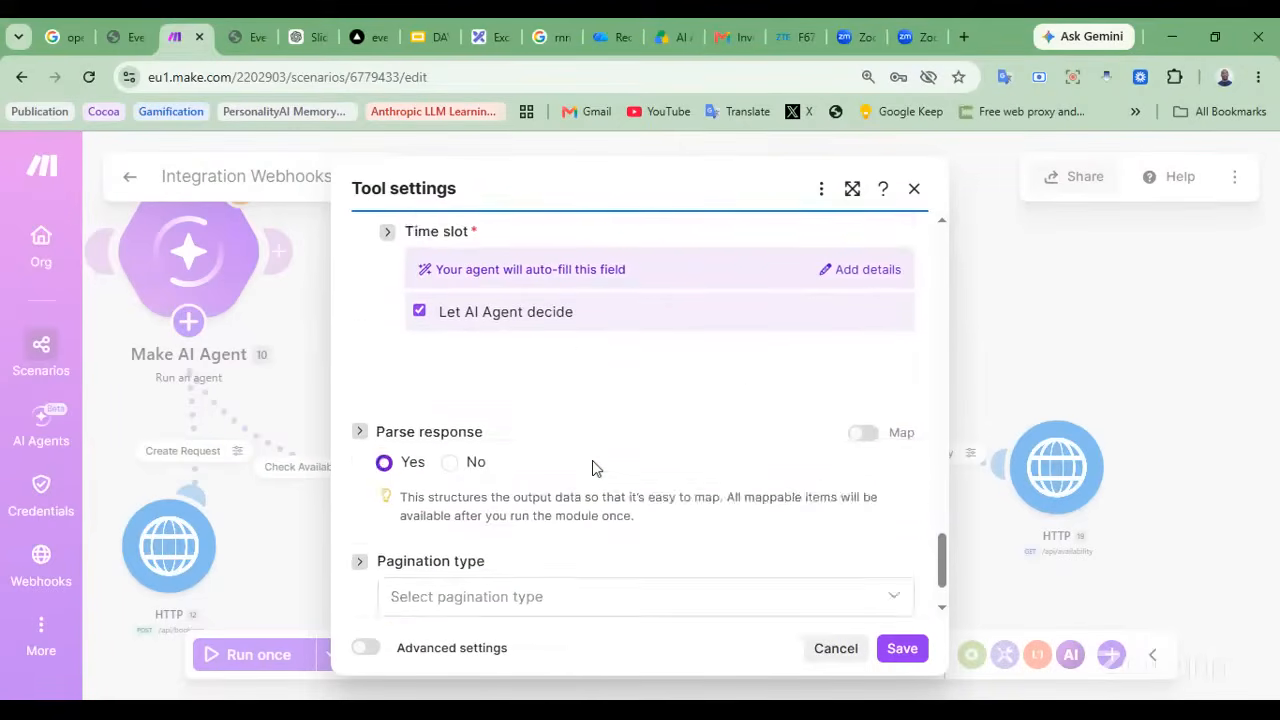
pyautogui.scroll(-1, 592, 469)
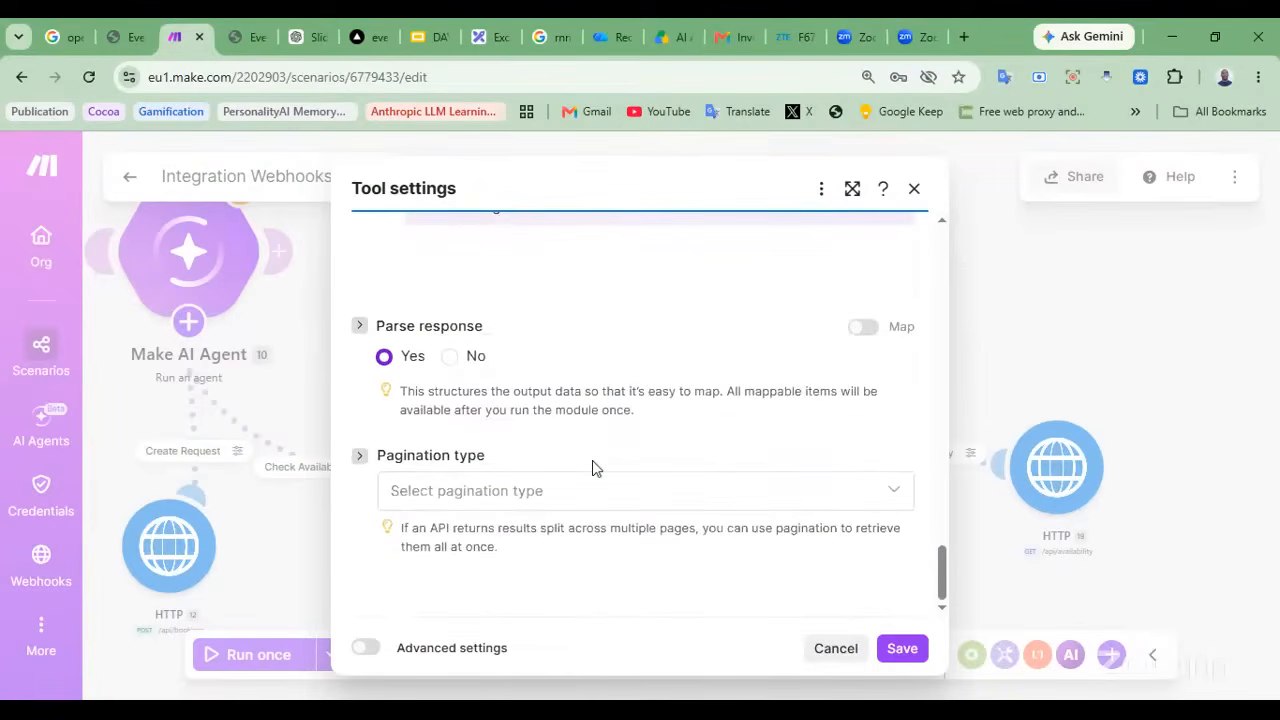
pyautogui.click(899, 649)
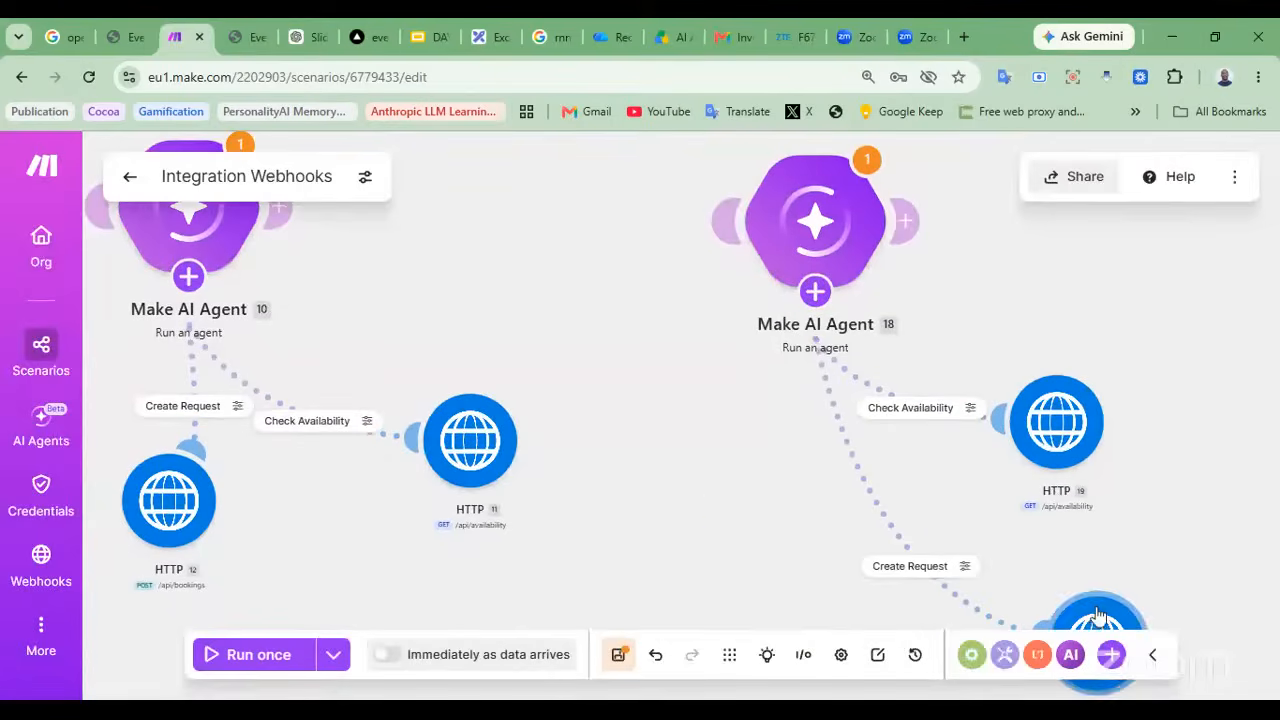
pyautogui.moveTo(1043, 606); pyautogui.dragTo(703, 482)
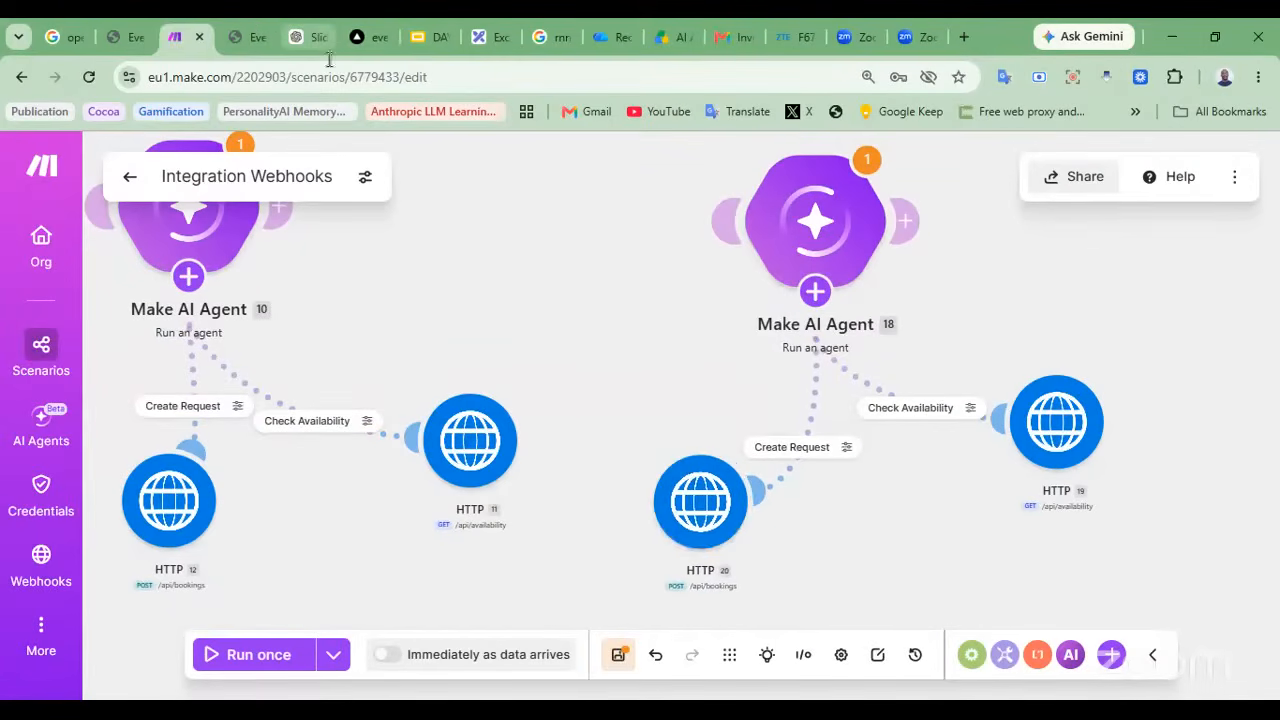
# Switch to the EventCenter Scheduler calendar and view the August 2026 bookings
pyautogui.click(250, 36)
pyautogui.scroll(2, 487, 313)
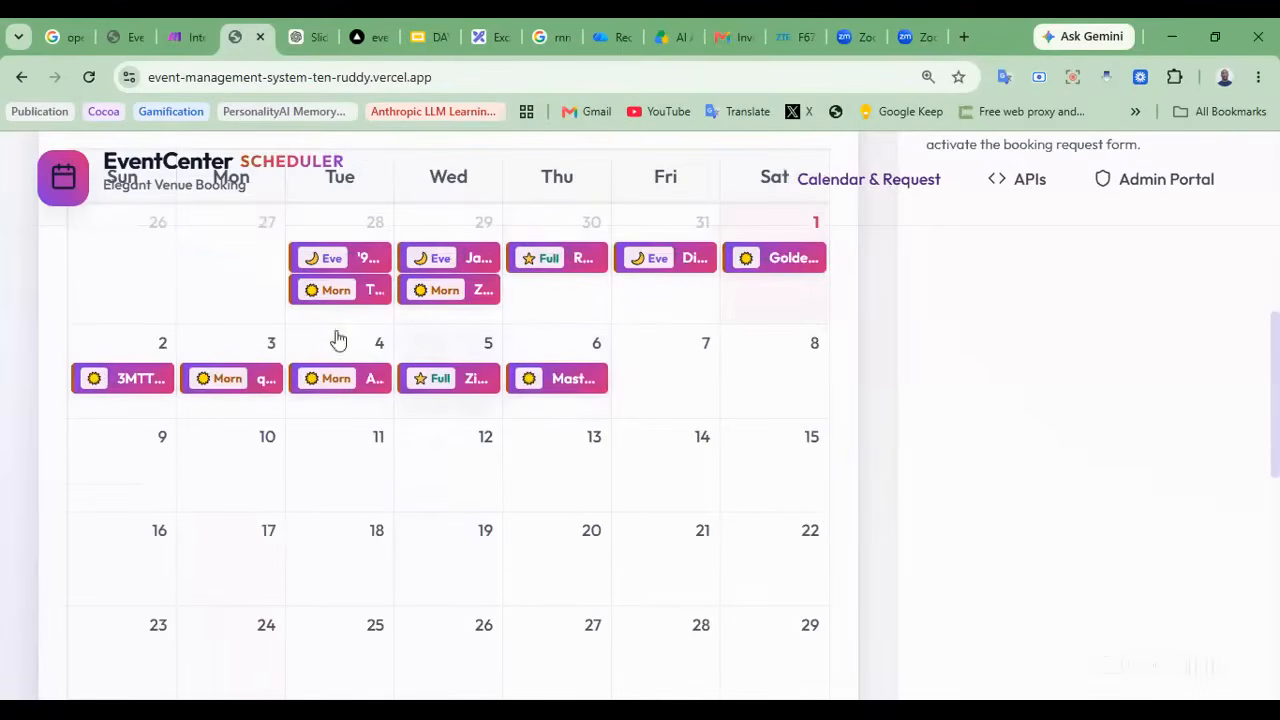
pyautogui.scroll(2, 548, 328)
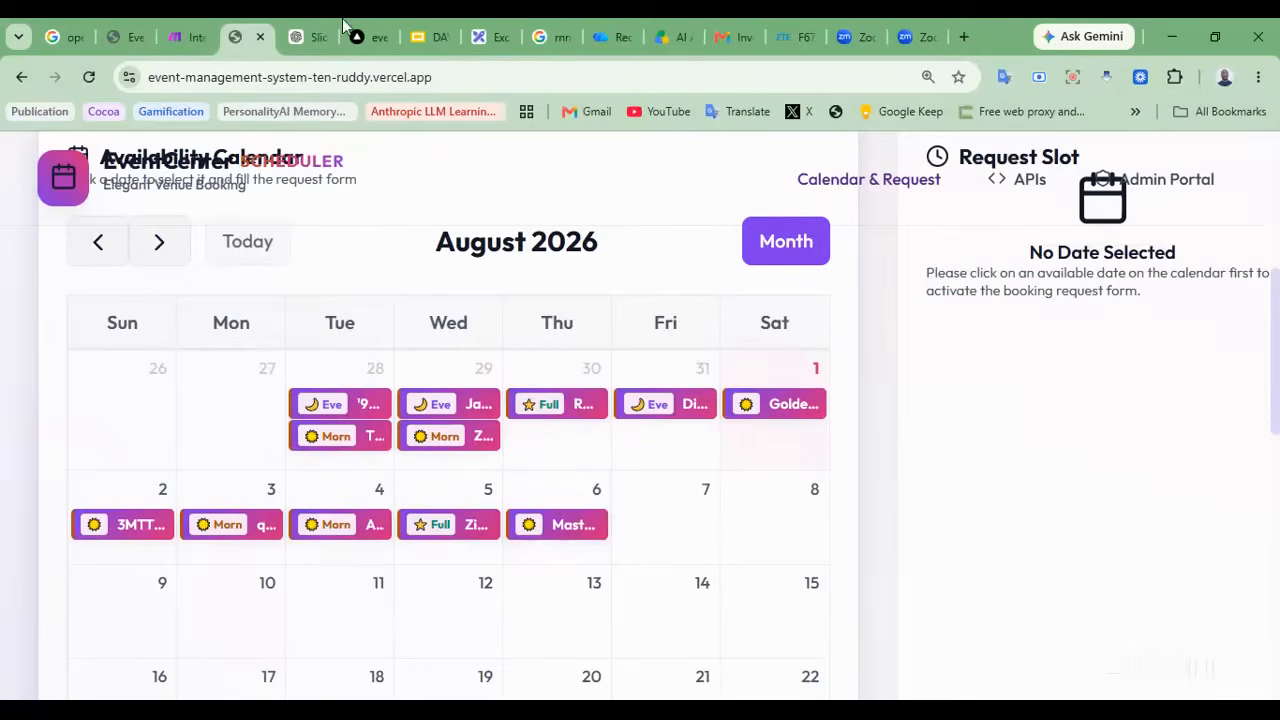
# Switch back to the Make scenario, read the warning on Make AI Agent 18, and locate the Telegram Bot 16 module
pyautogui.click(183, 37)
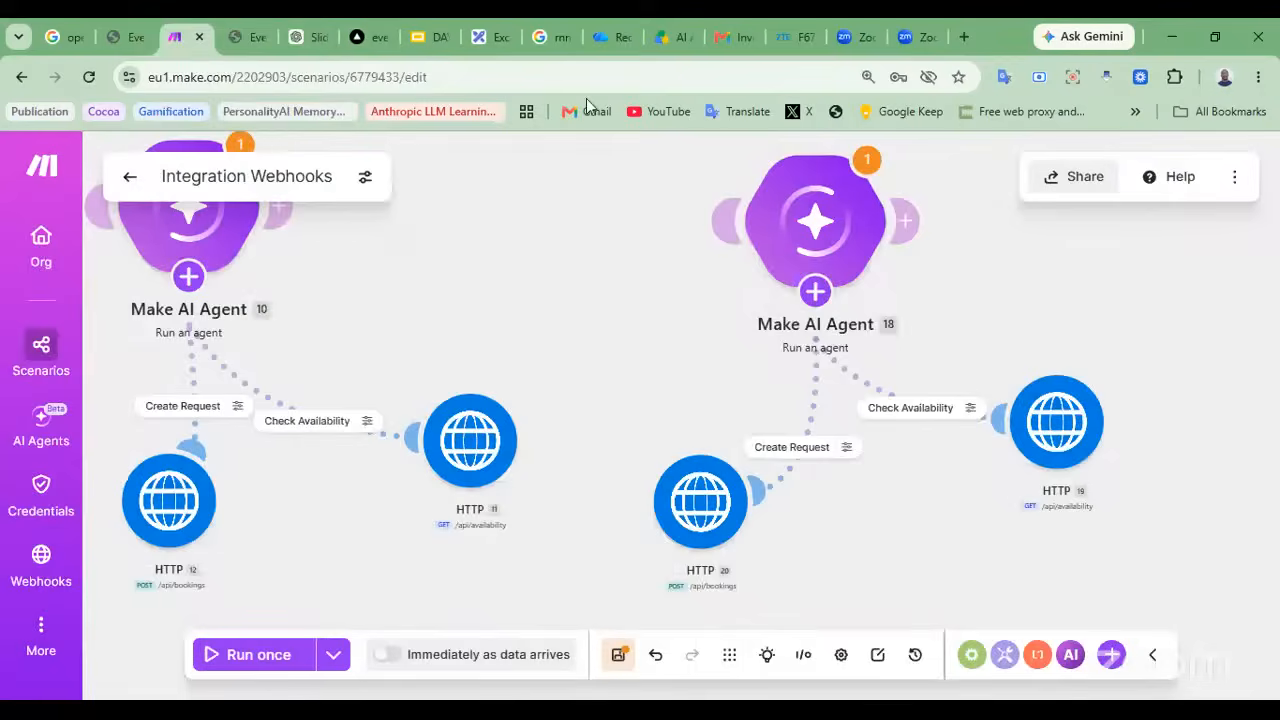
pyautogui.moveTo(905, 222)
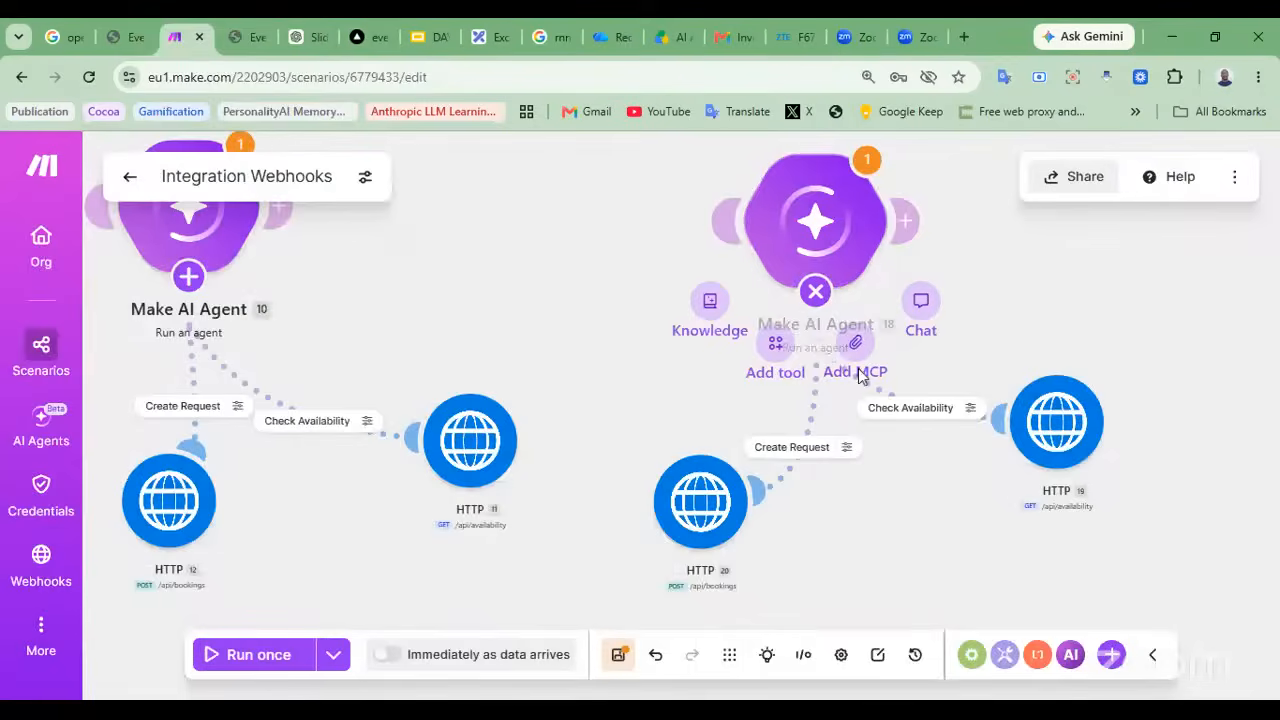
pyautogui.click(867, 168)
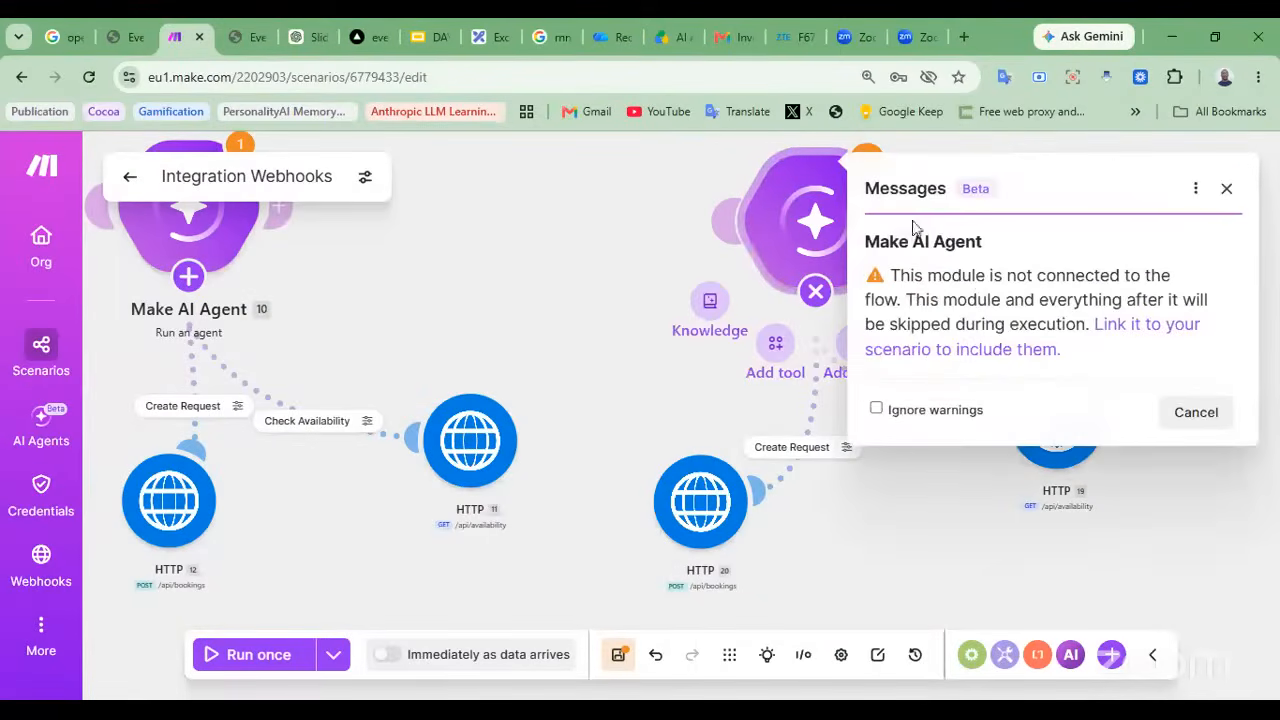
pyautogui.click(608, 360)
pyautogui.hscroll(-2, 390, 296)
pyautogui.scroll(-3, 390, 296)
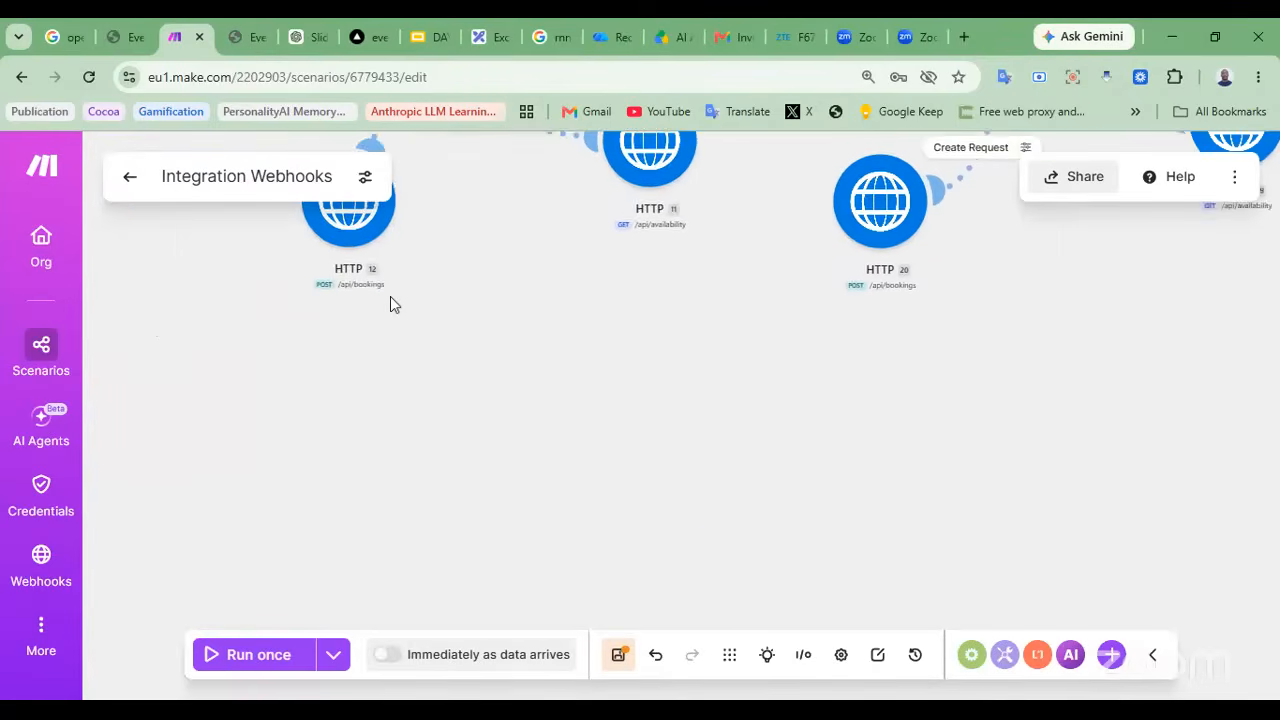
pyautogui.scroll(-2, 390, 296)
pyautogui.hscroll(-6, 390, 296)
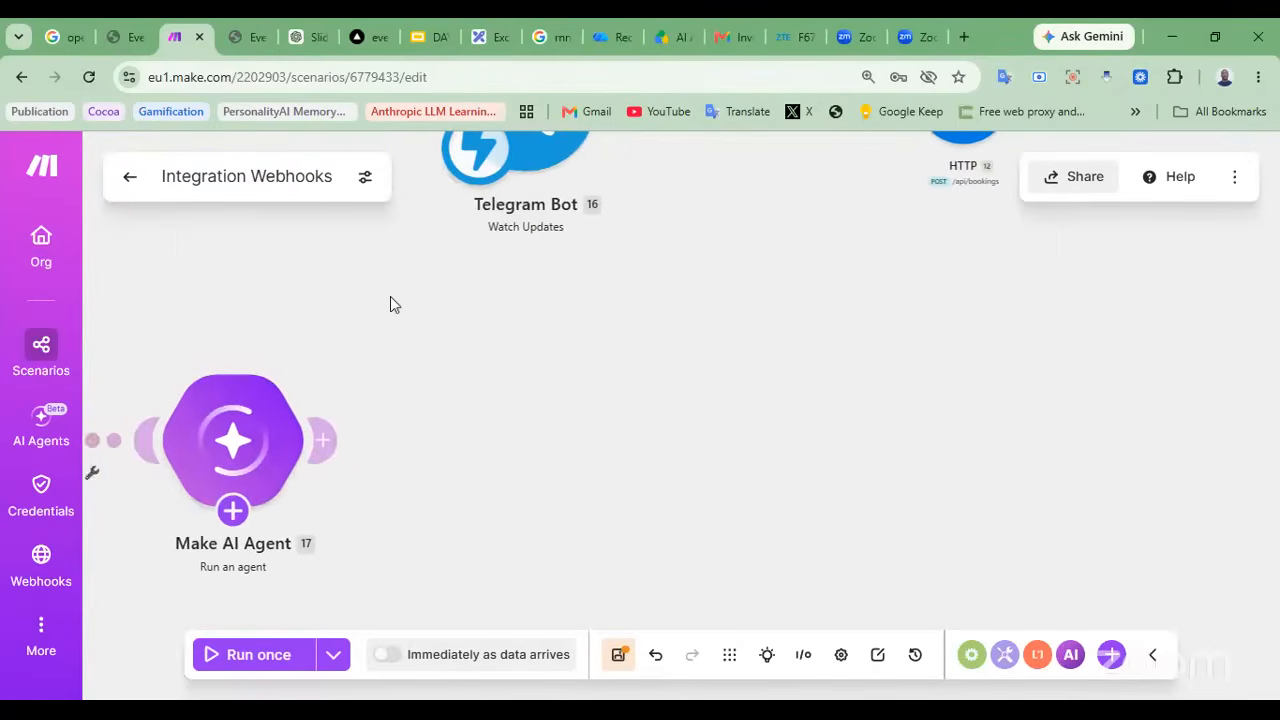
pyautogui.scroll(3, 408, 306)
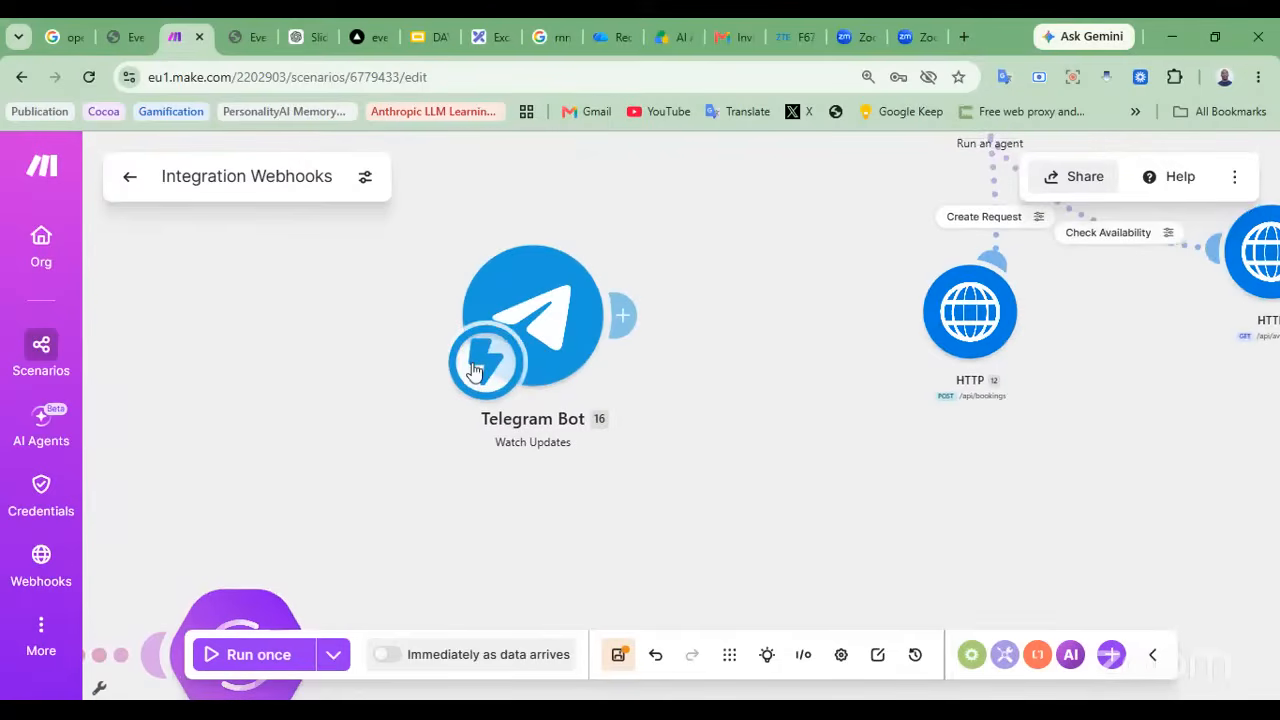
pyautogui.moveTo(716, 202); pyautogui.dragTo(372, 438)
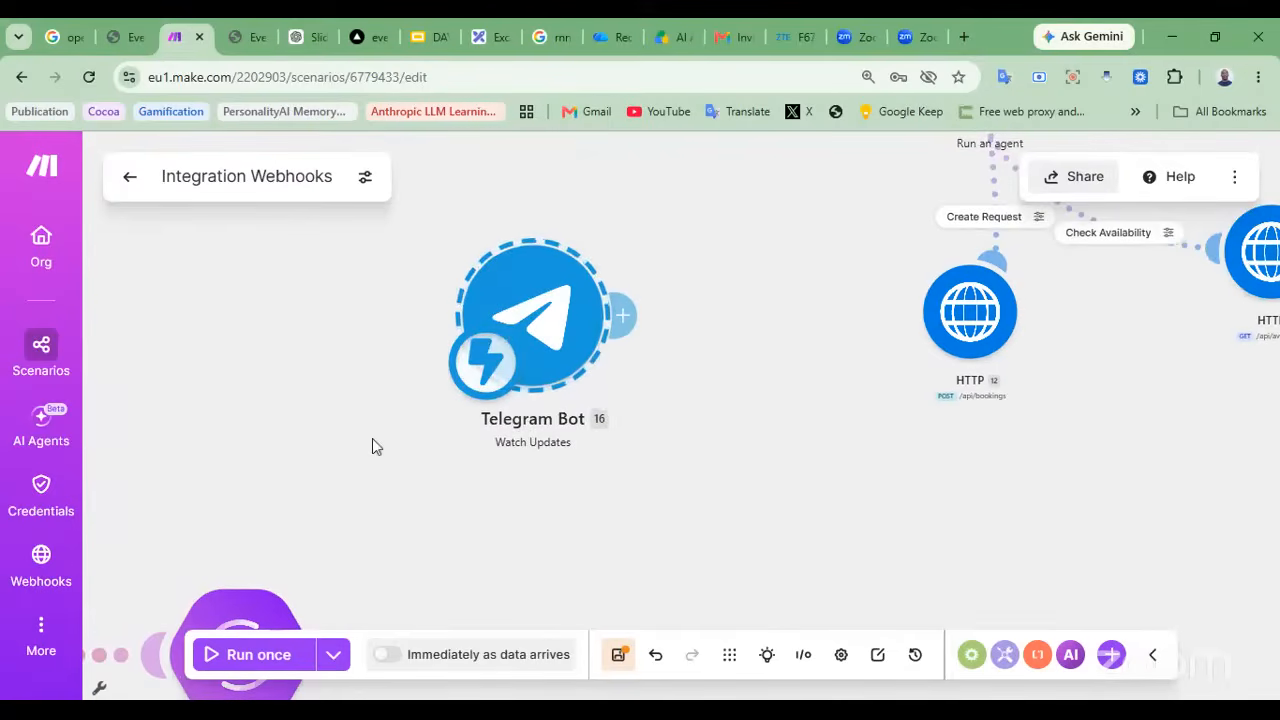
pyautogui.press('Delete')
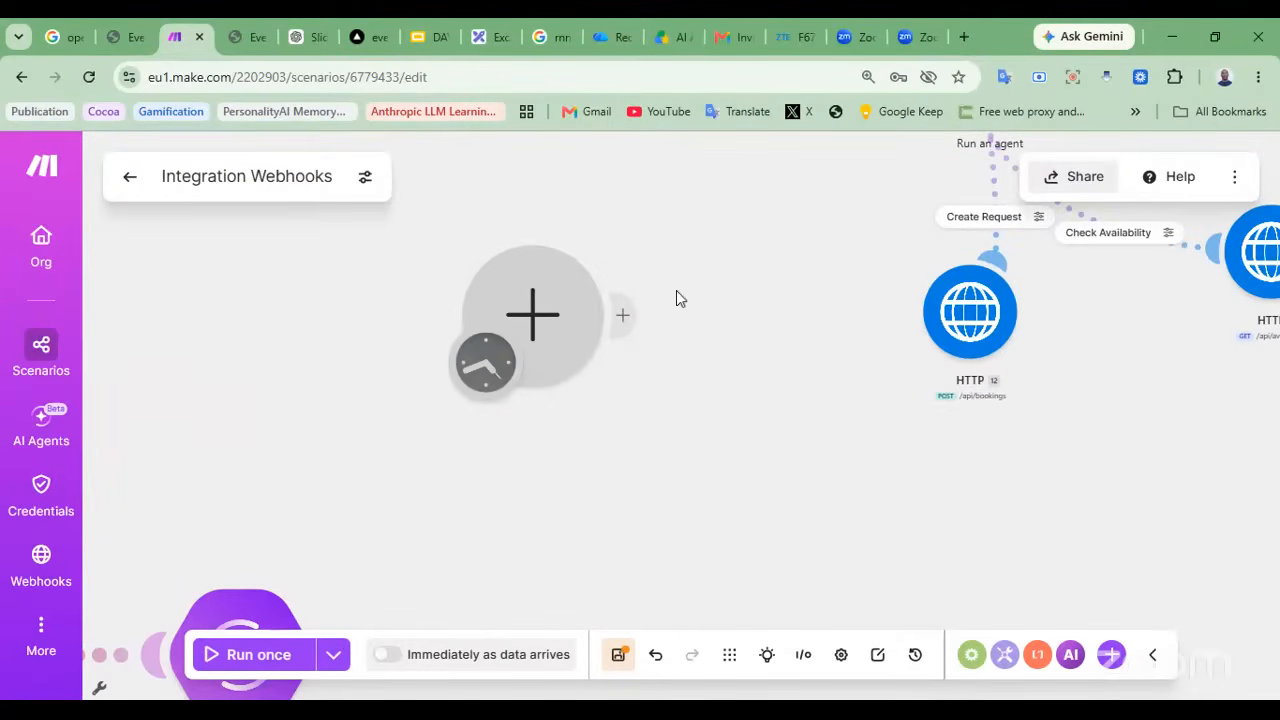
pyautogui.hotkey('ctrl', 'z')
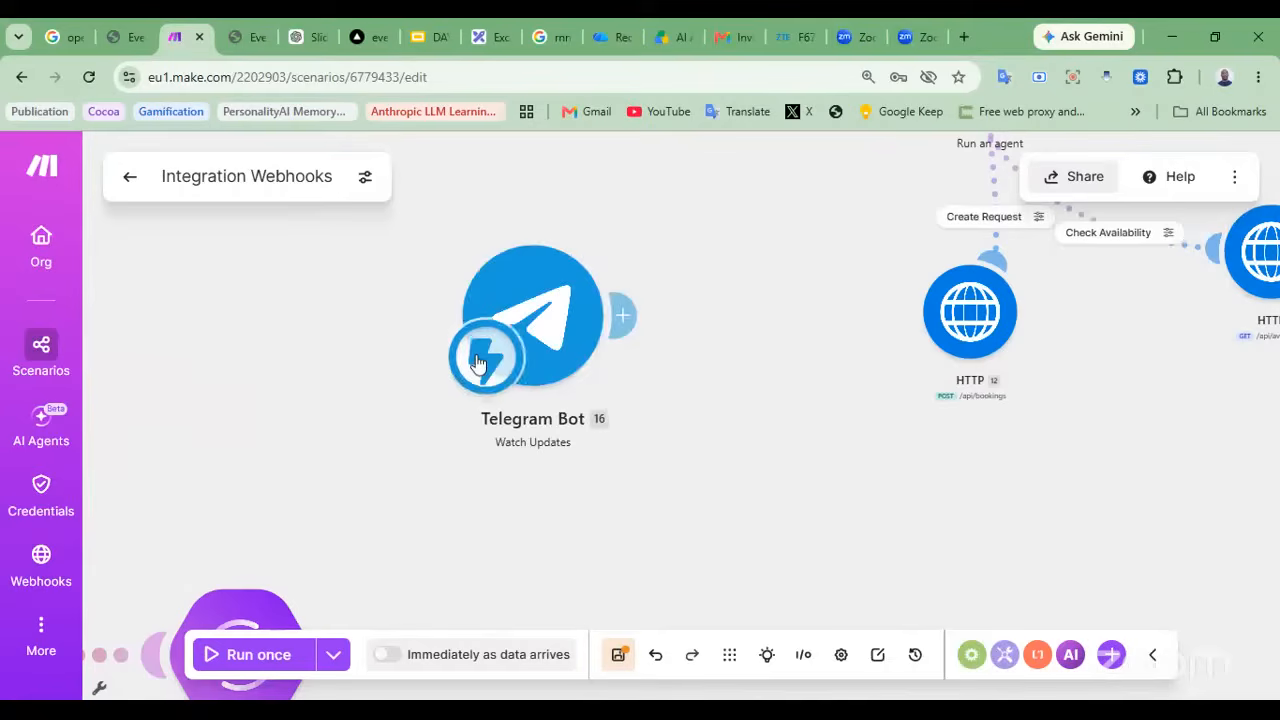
# Move the starting trigger from Telegram Bot 16 to Make AI Agent 18, and ask in its test chat to set an event for 5th August
pyautogui.moveTo(478, 364); pyautogui.dragTo(965, 249)
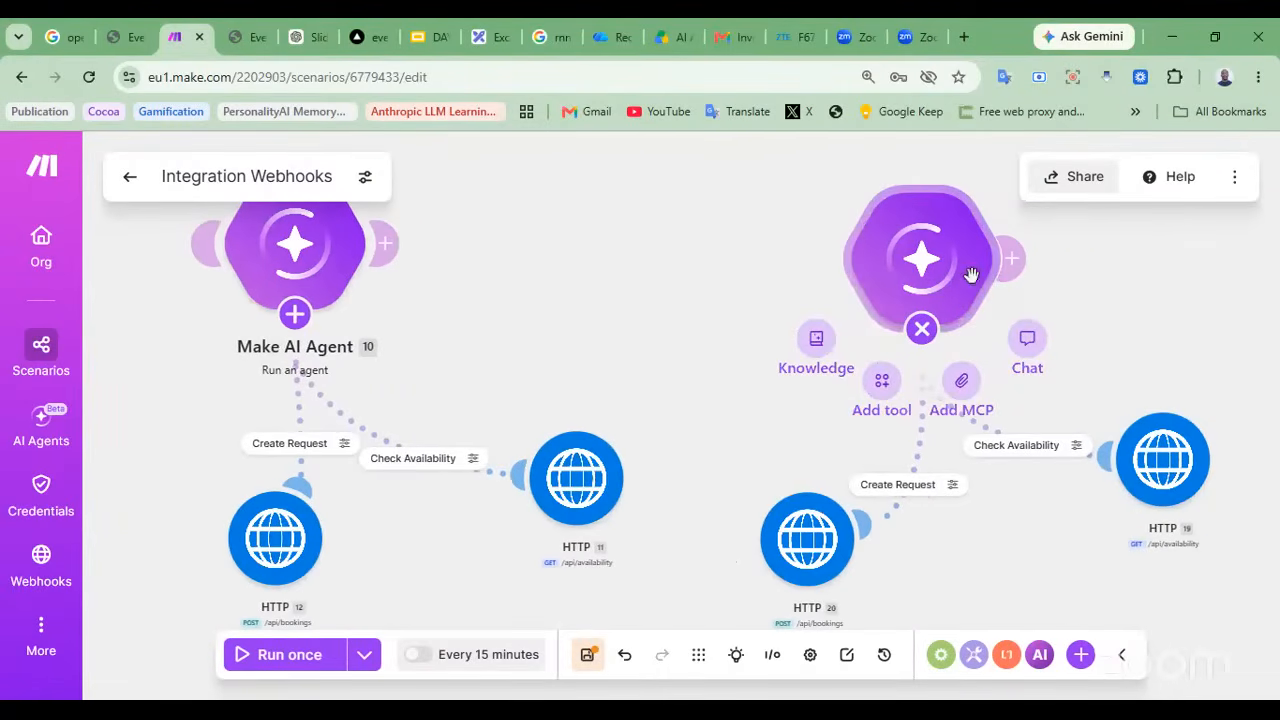
pyautogui.click(1027, 338)
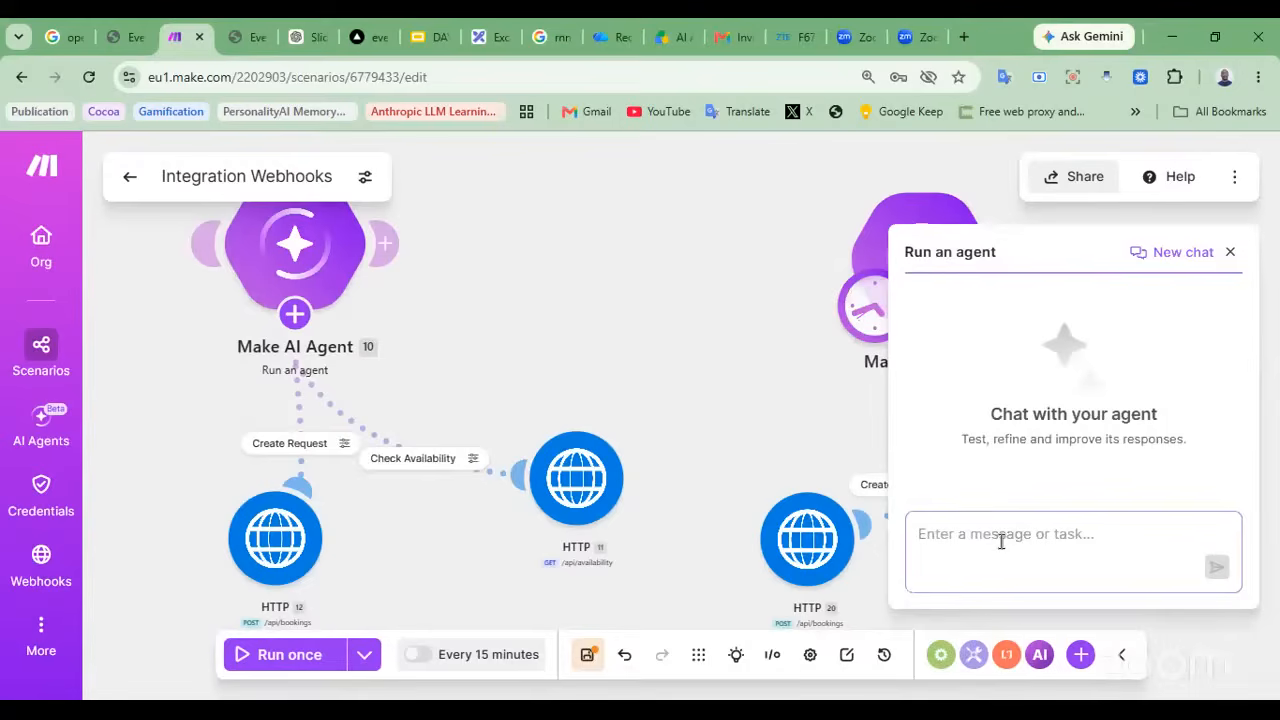
pyautogui.write('hello set my event for 5th augu')
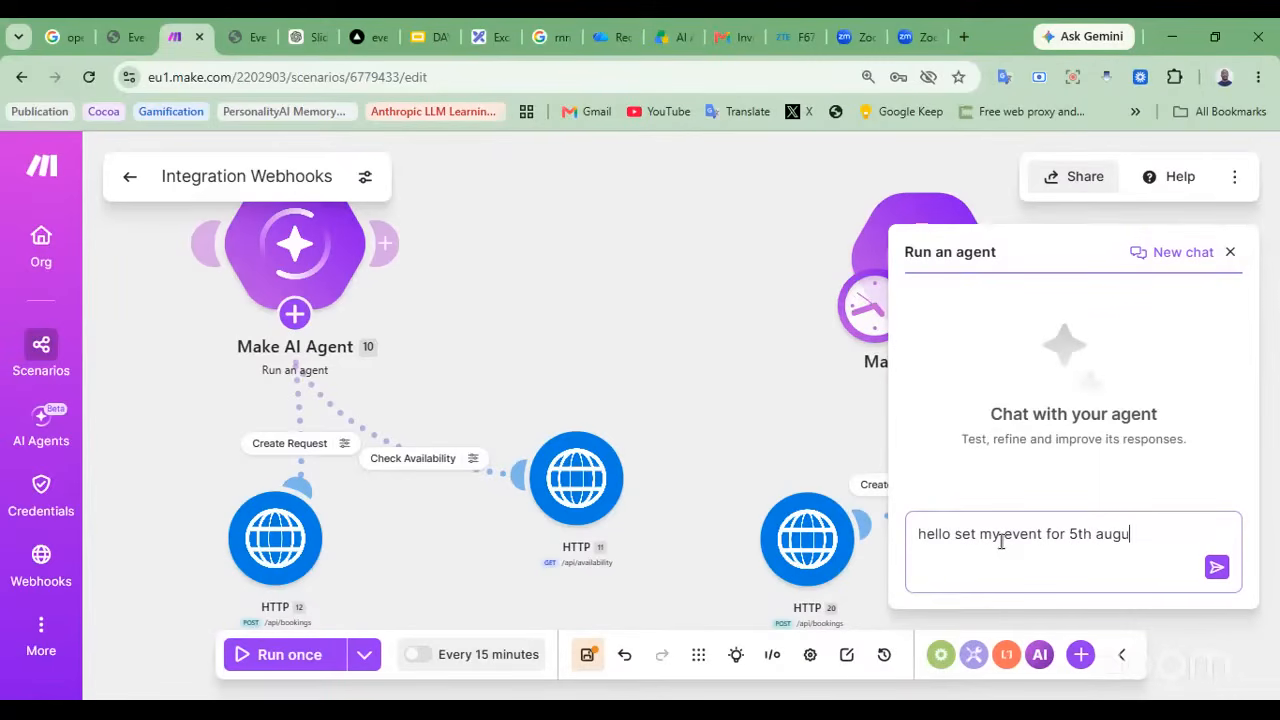
pyautogui.press('Return')
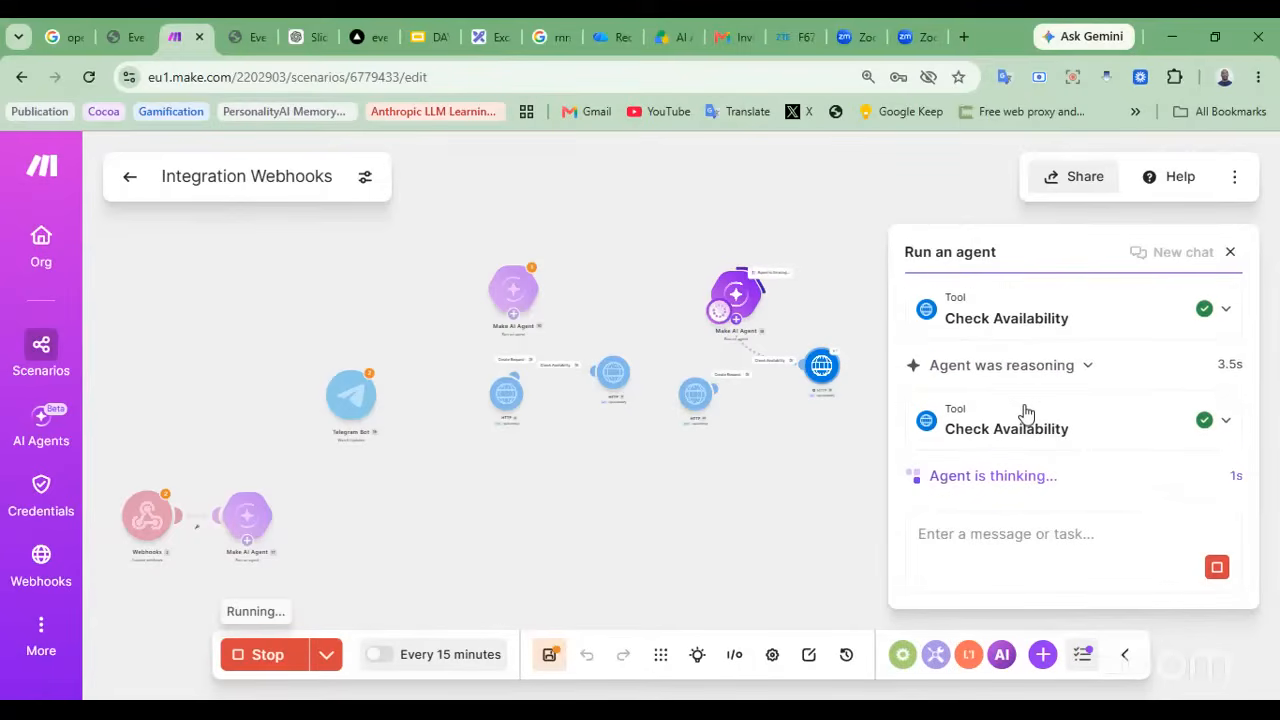
# Examine the agent's tool calls, reasoning and reply about slot availability for the requested date and the following two days
pyautogui.scroll(2, 1026, 412)
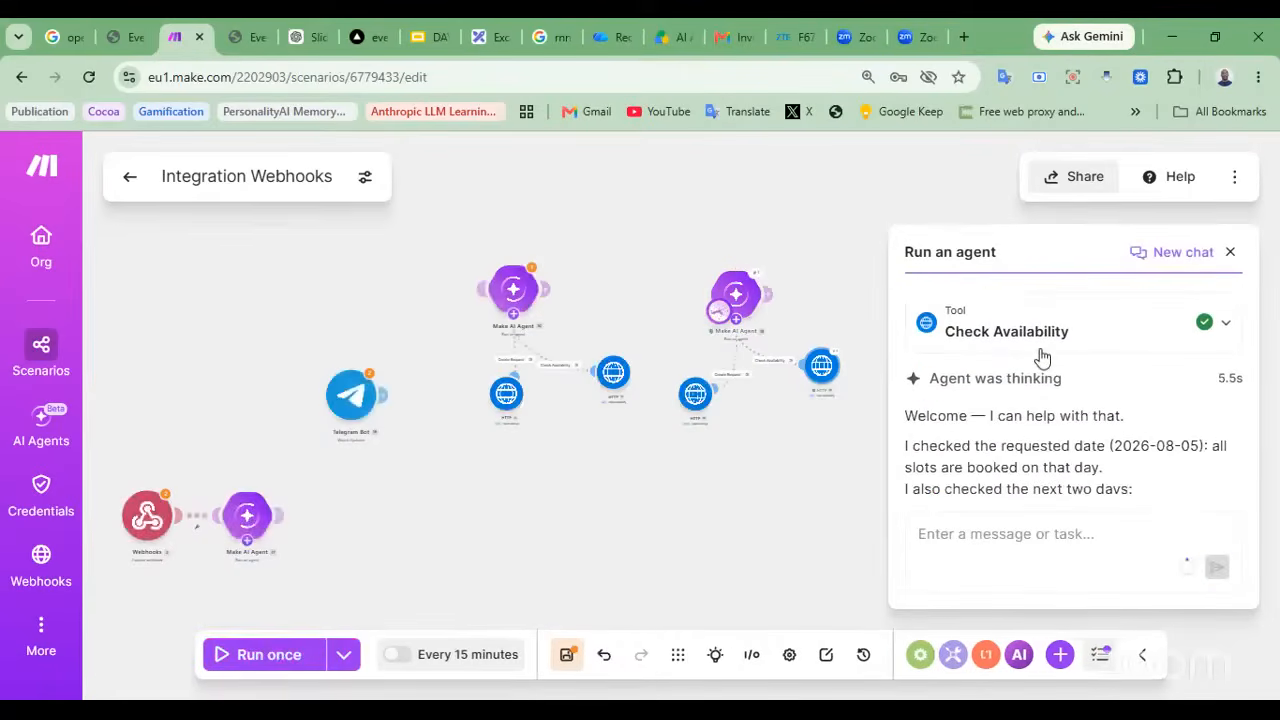
pyautogui.scroll(5, 1040, 366)
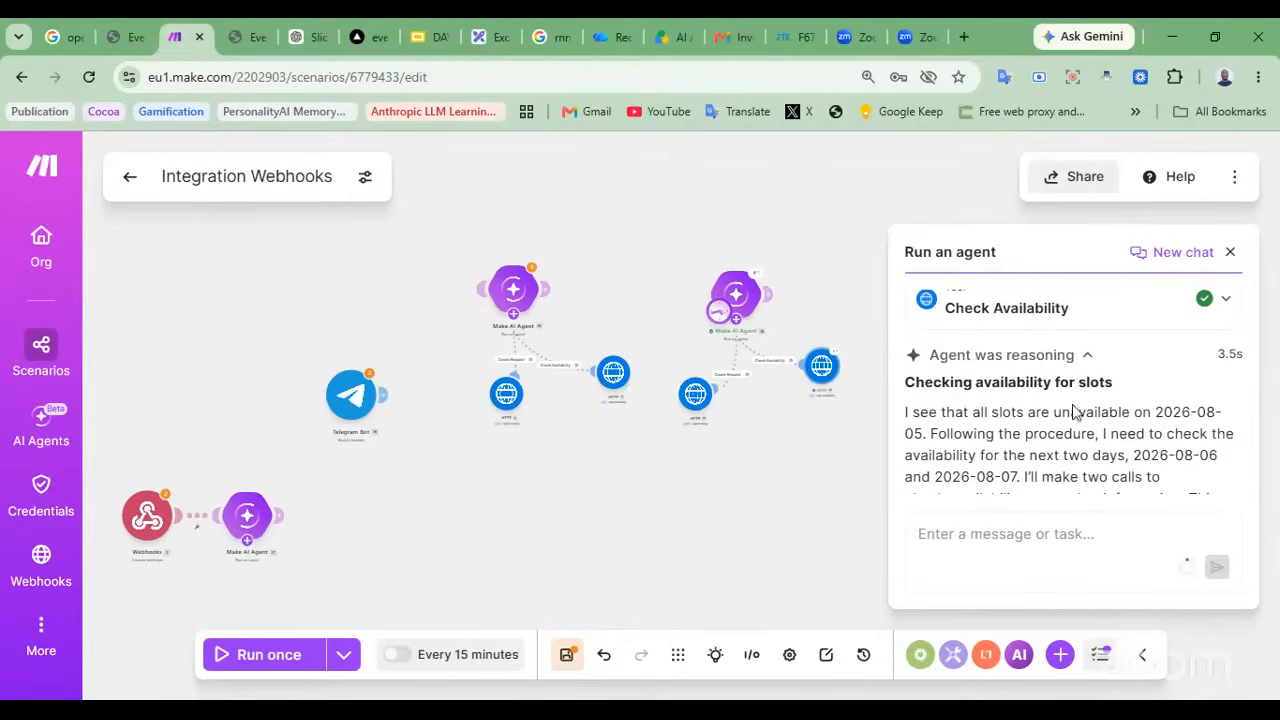
pyautogui.click(1087, 357)
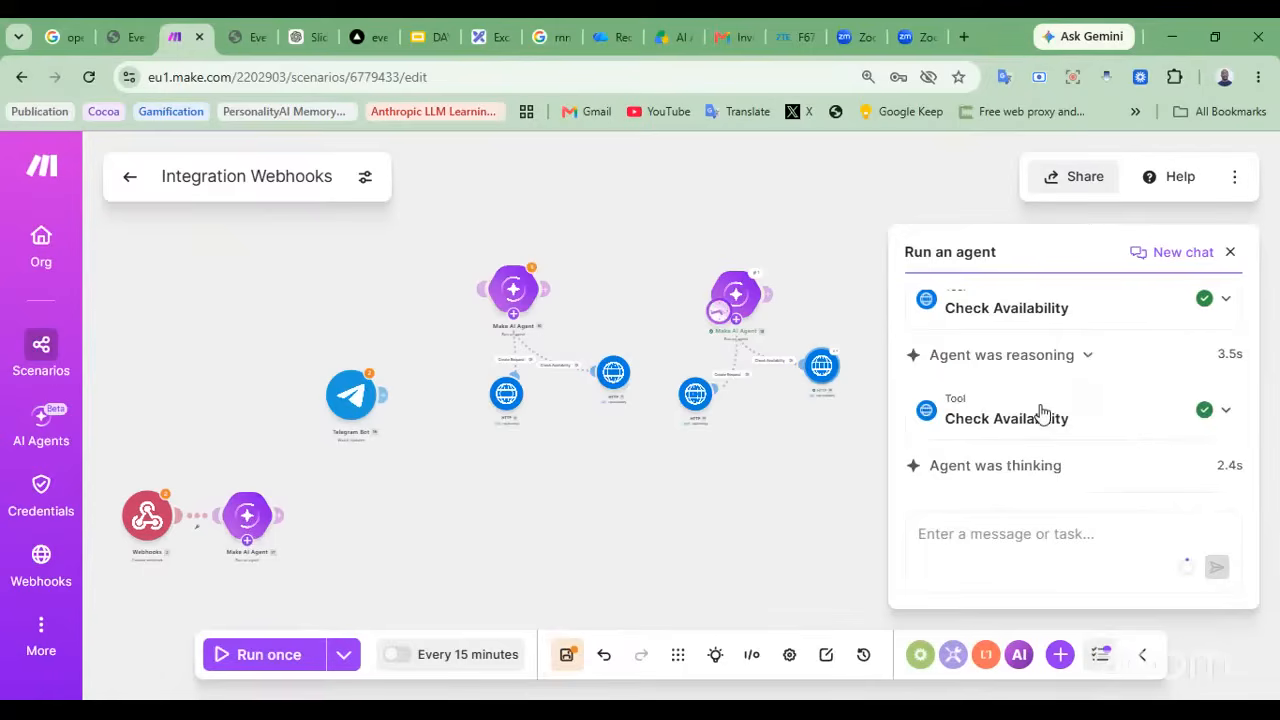
pyautogui.scroll(-2, 1036, 410)
pyautogui.scroll(-2, 1040, 412)
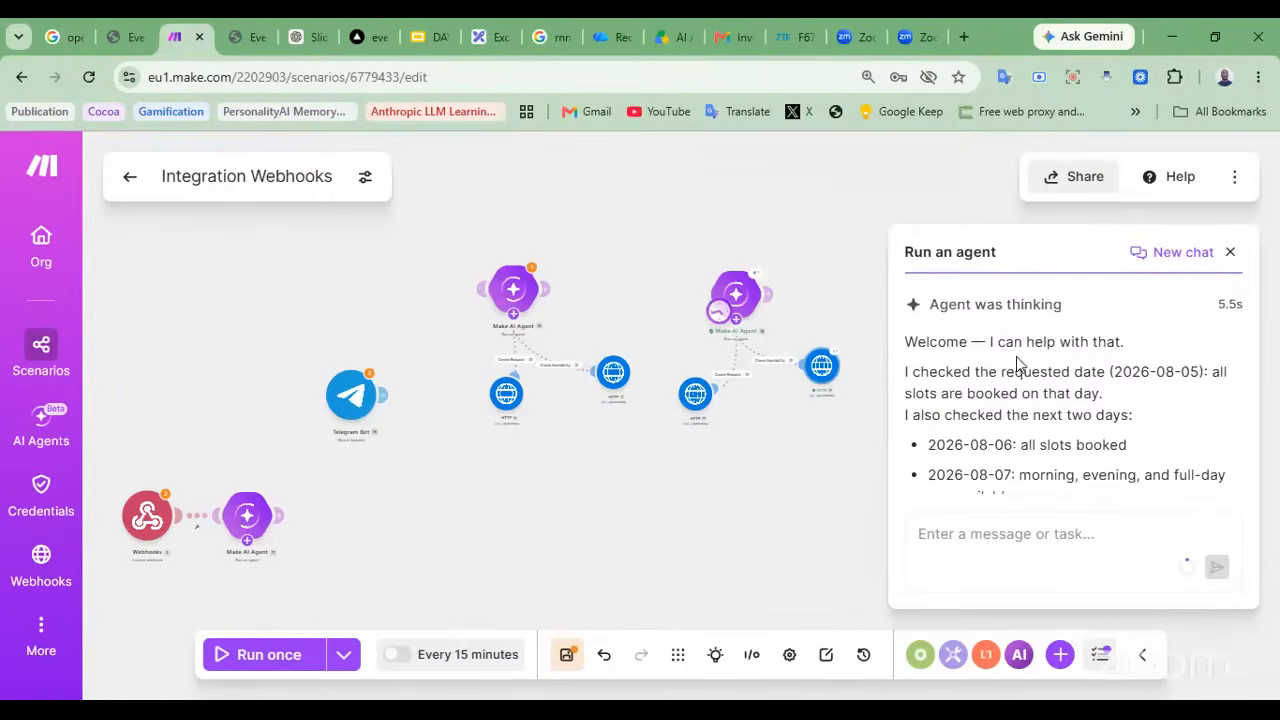
pyautogui.hotkey('ctrl', '+')
pyautogui.hotkey('ctrl', '+')
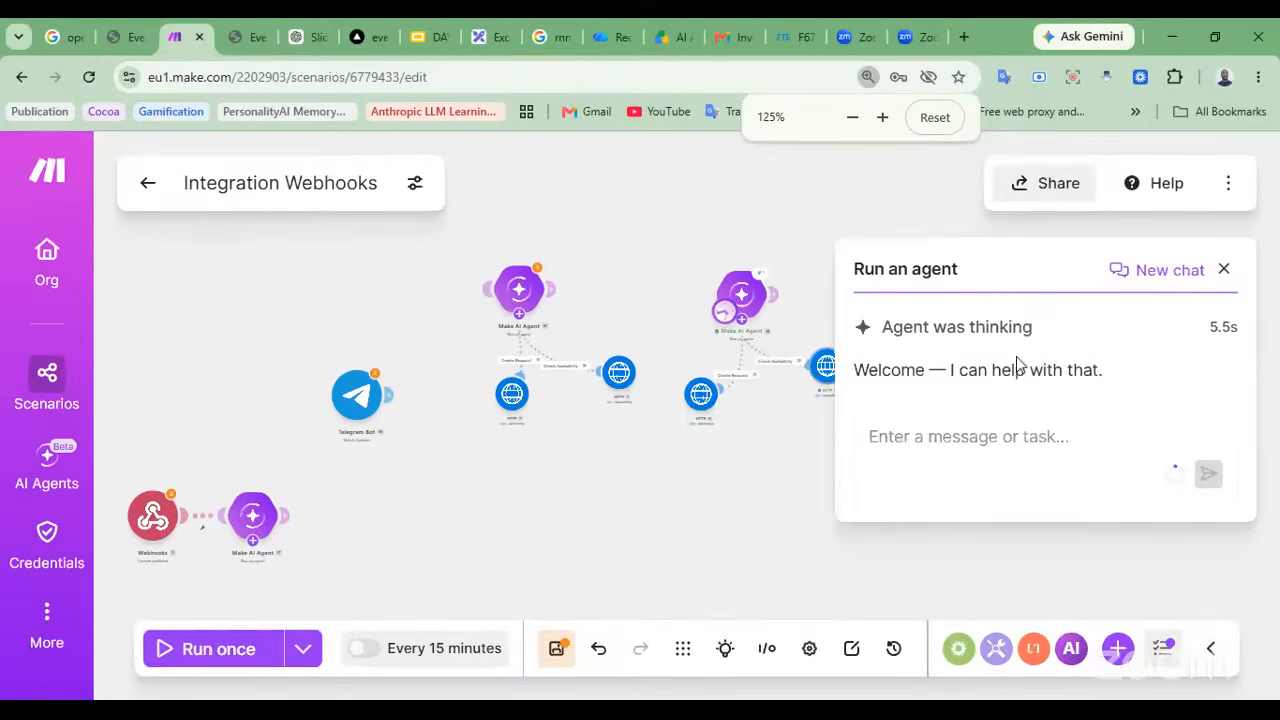
pyautogui.hotkey('ctrl', '-')
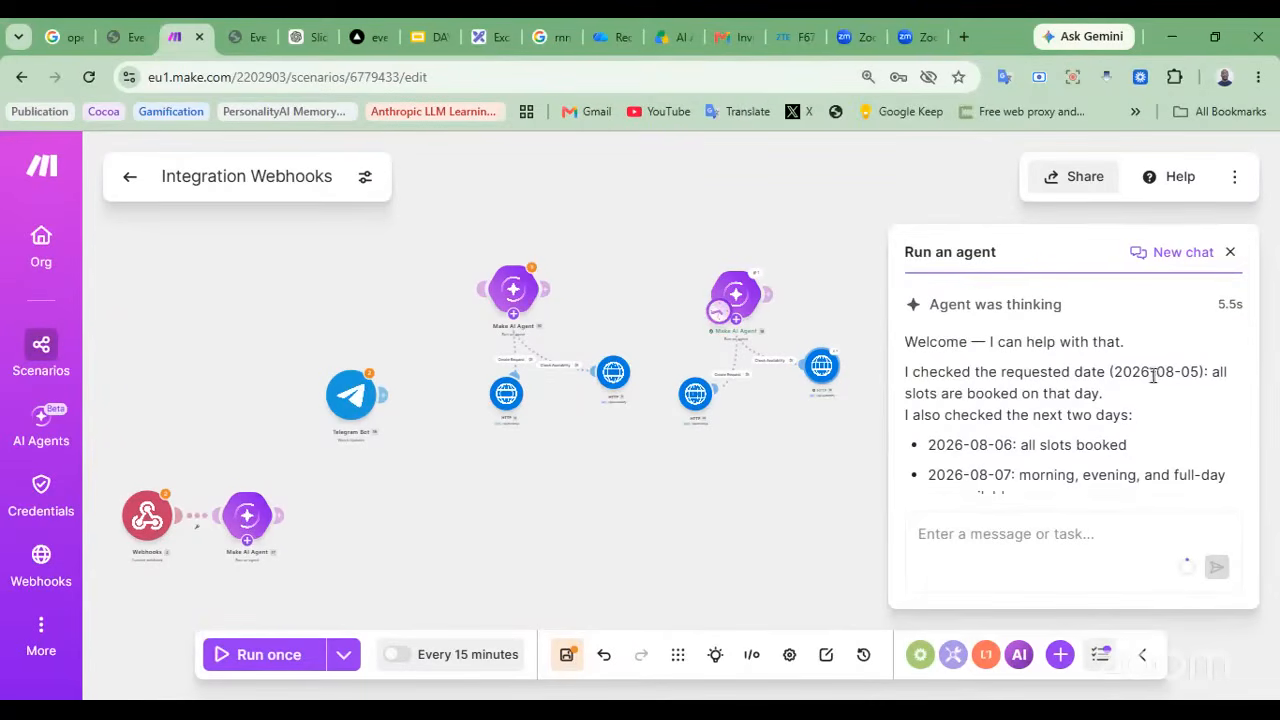
pyautogui.scroll(-1, 1080, 393)
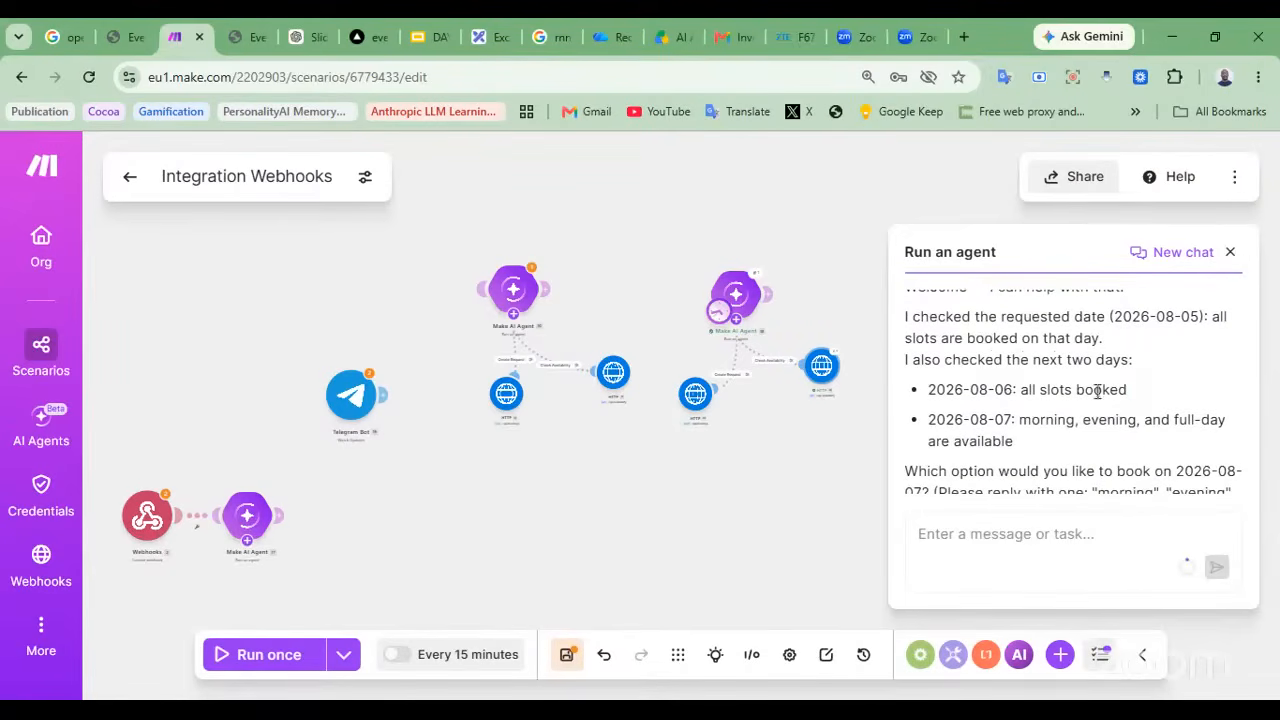
pyautogui.moveTo(1097, 392); pyautogui.dragTo(1001, 392)
pyautogui.moveTo(1028, 443); pyautogui.dragTo(970, 428)
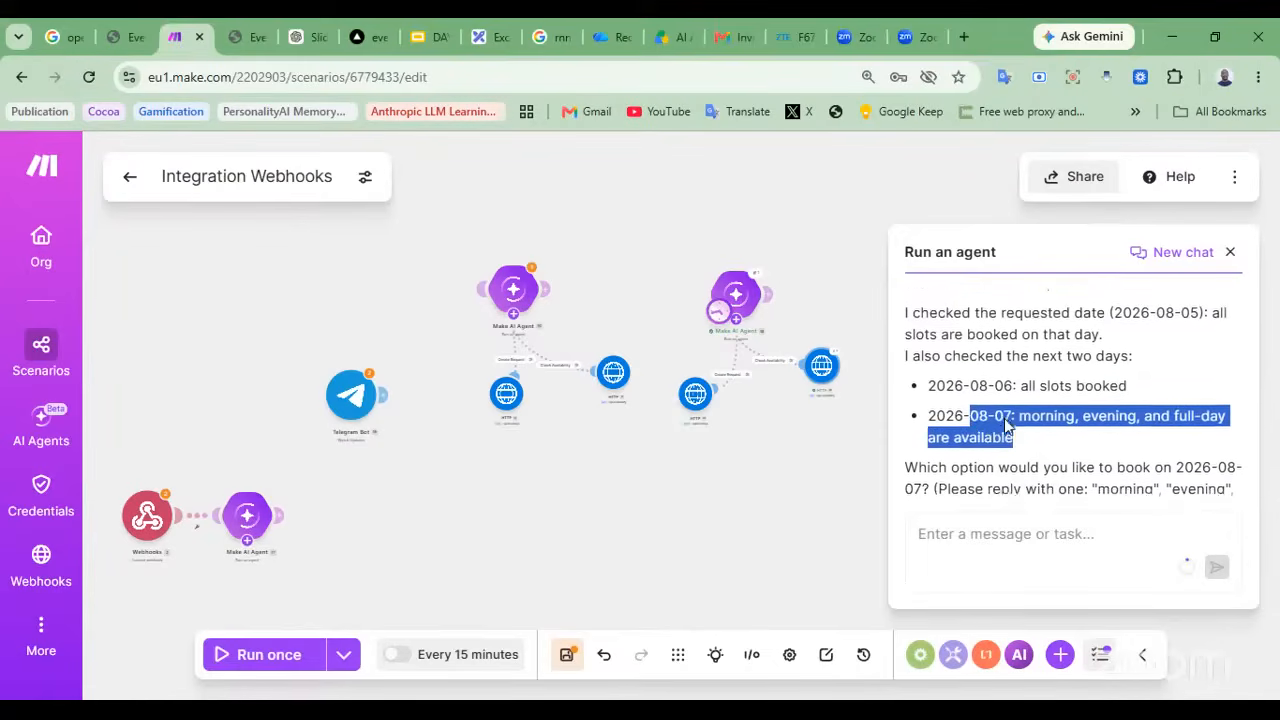
pyautogui.scroll(-1, 1006, 423)
# Reply to the agent "7th is good, set to fullday." and add the customer's name, phone number and e-mail on a second line
pyautogui.click(994, 562)
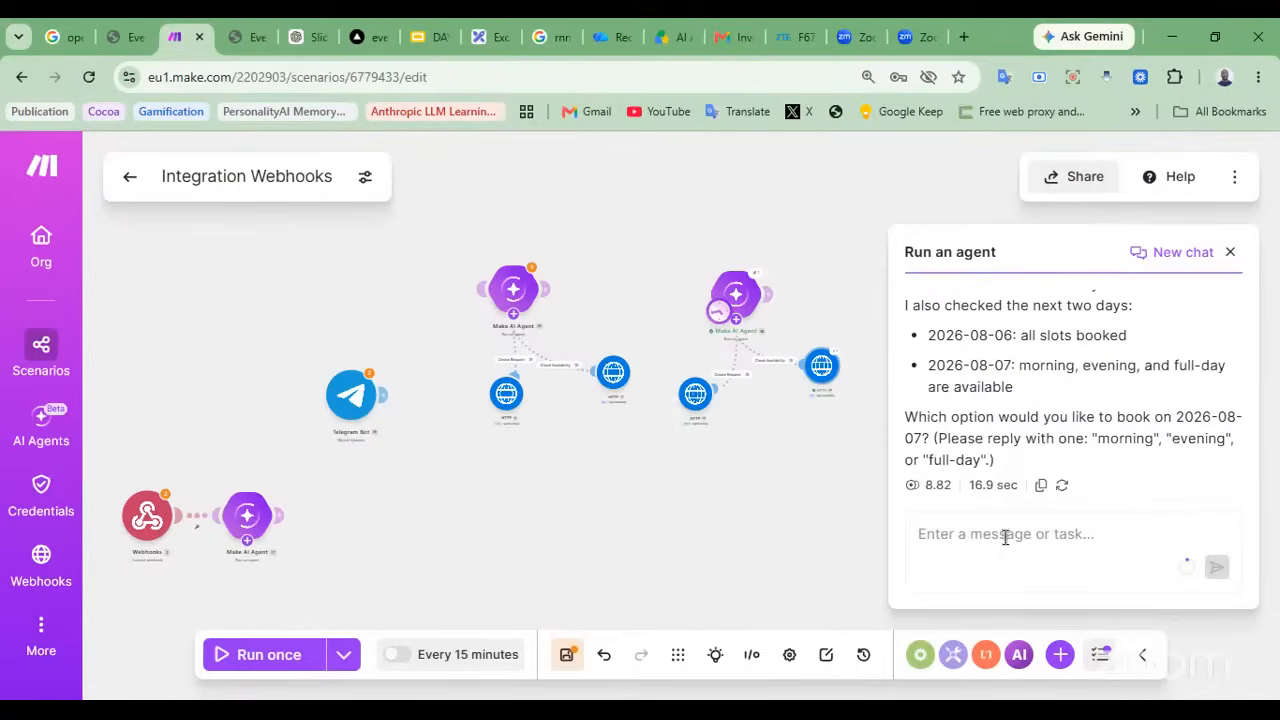
pyautogui.click(1006, 536)
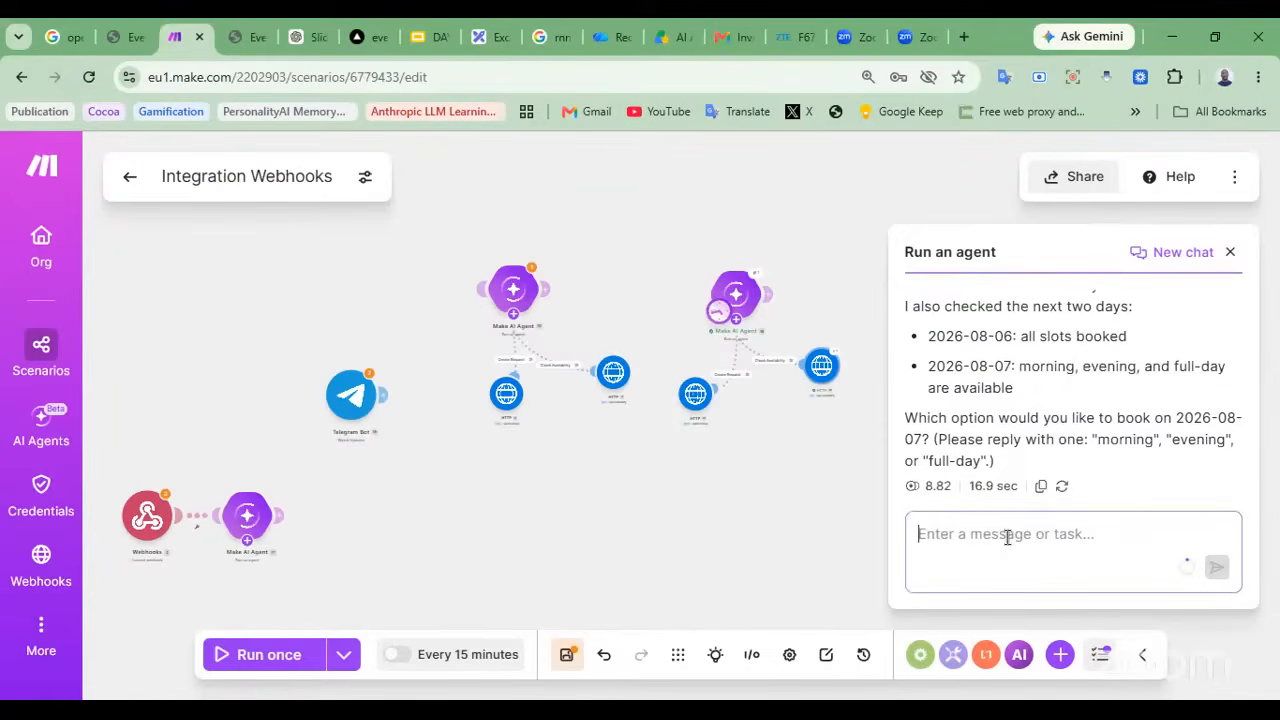
pyautogui.write('7th is')
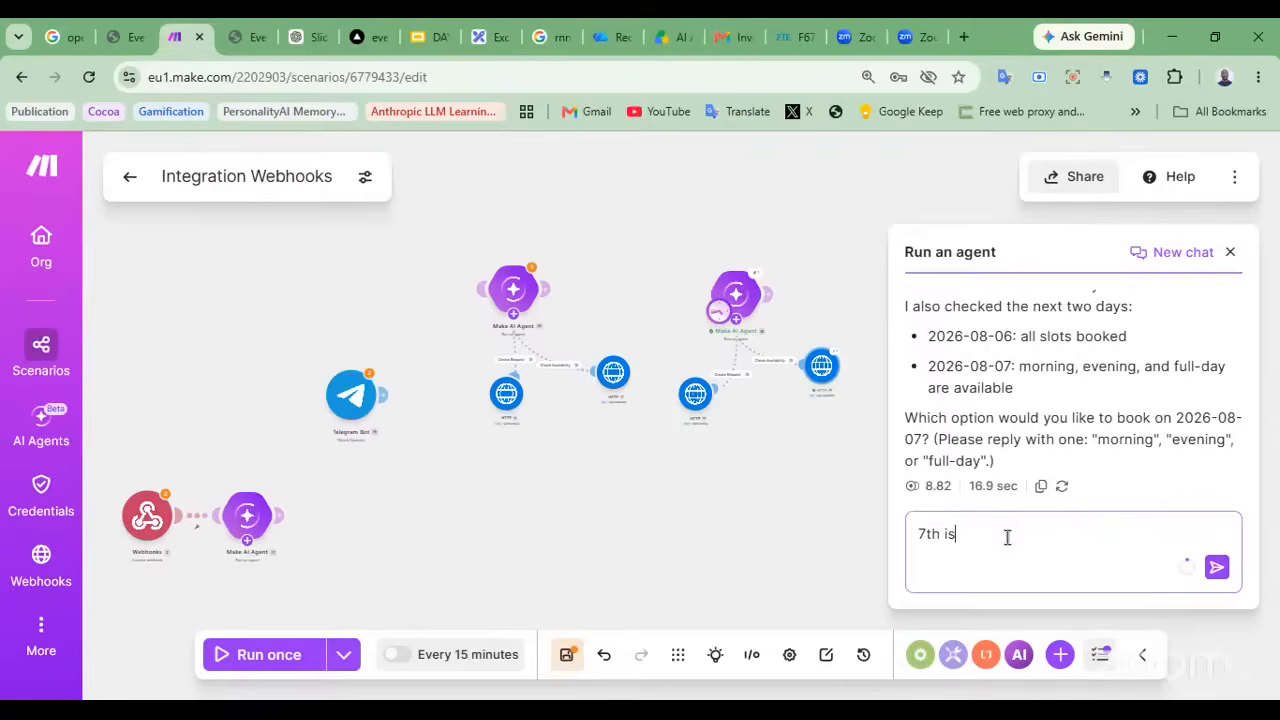
pyautogui.write(' good, set to fullday.')
pyautogui.hotkey('shift', 'Return')
pyautogui.write('my ')
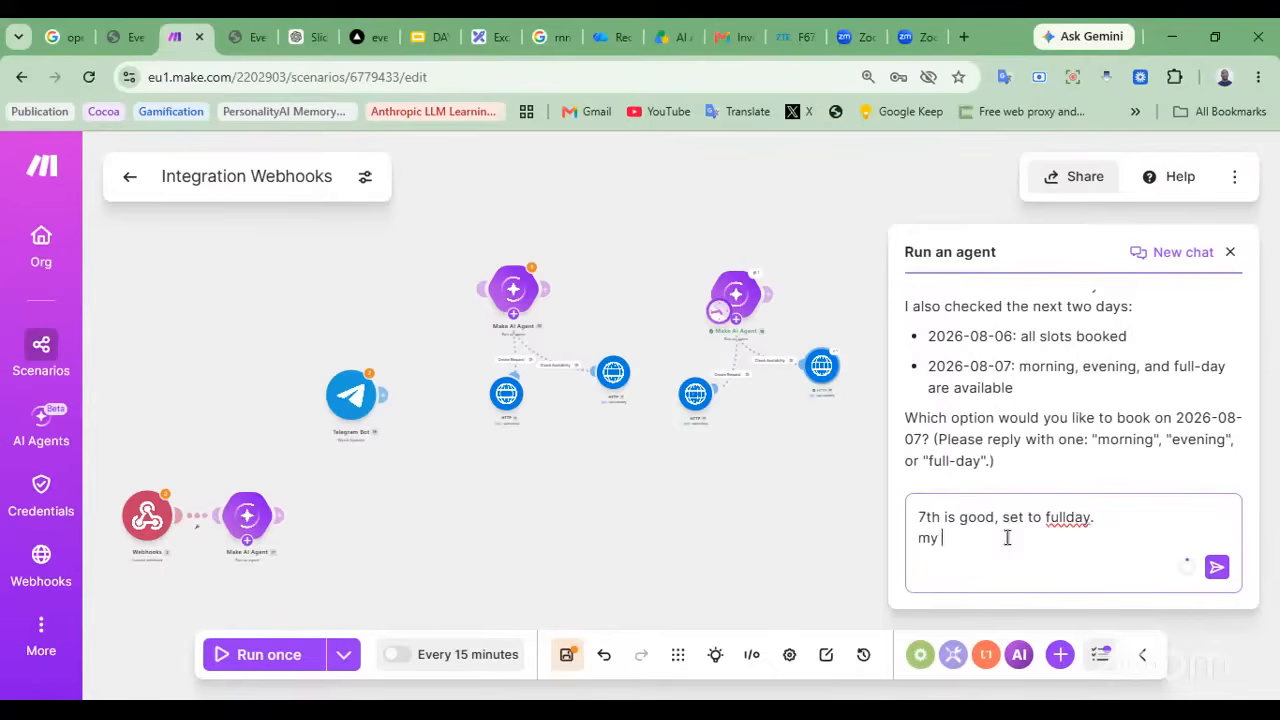
pyautogui.write('name is line, 555, ime@')
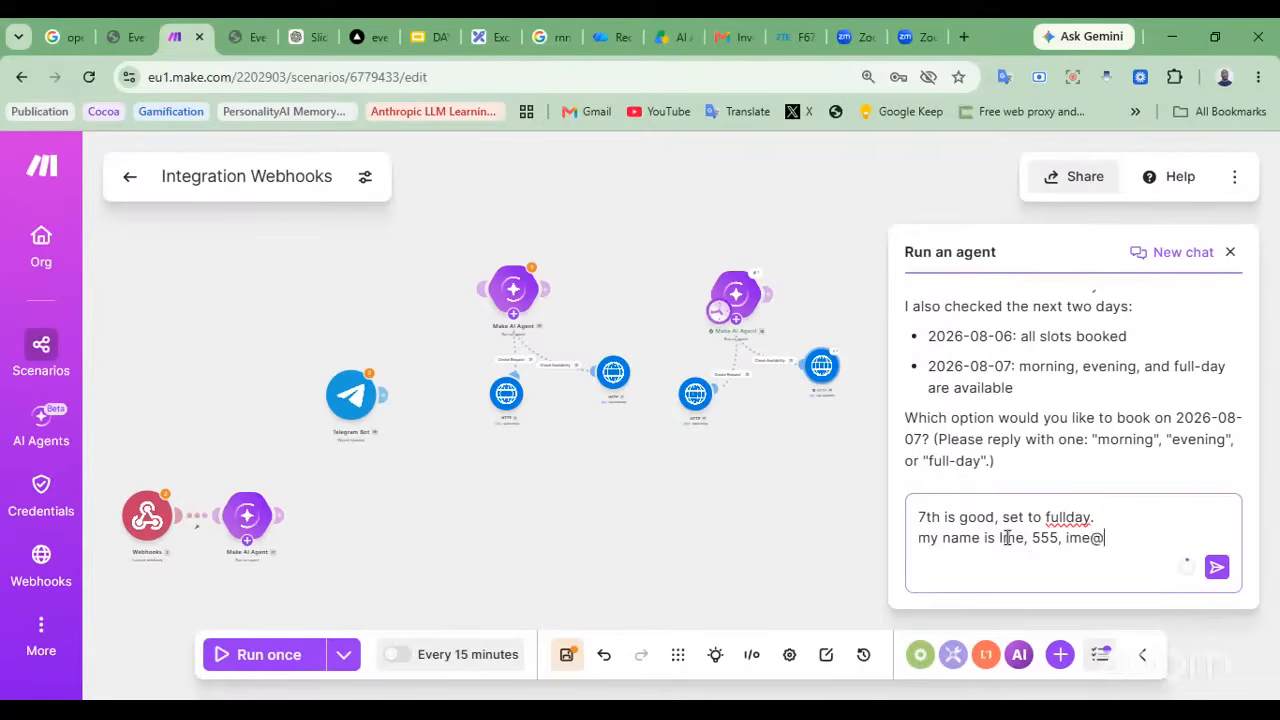
pyautogui.write('example.com,')
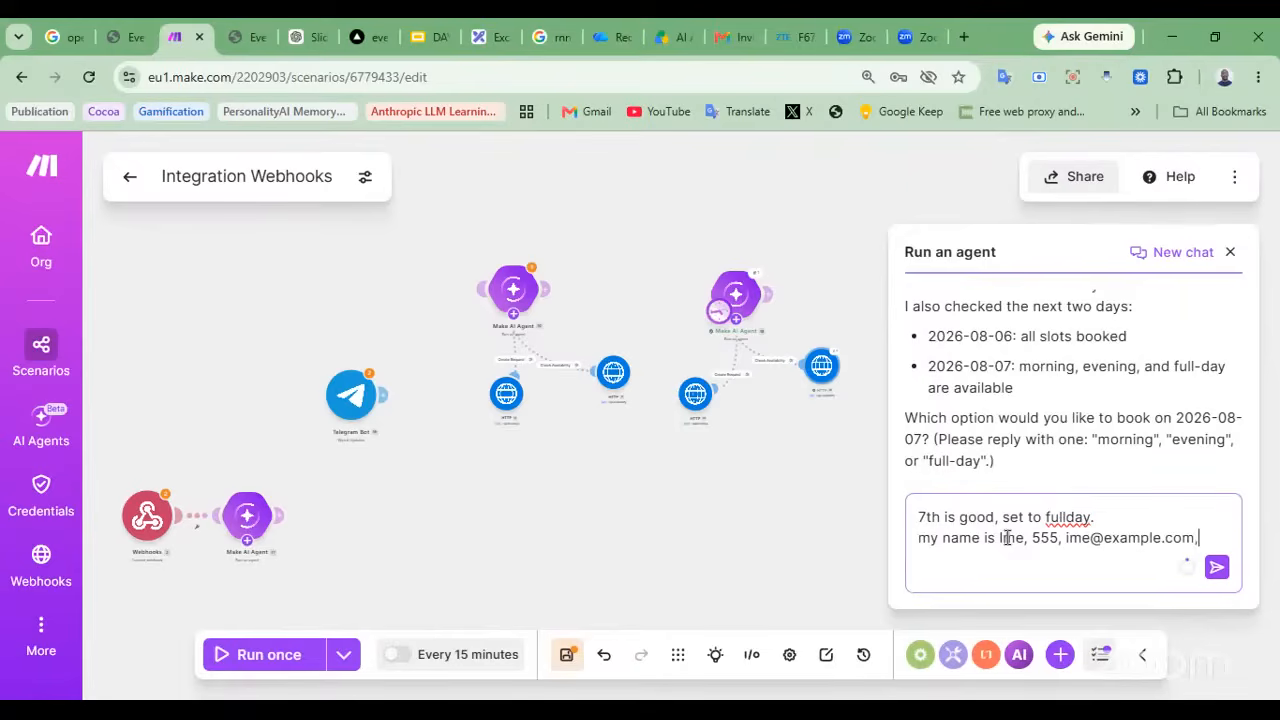
pyautogui.press('BackSpace')
pyautogui.press('Return')
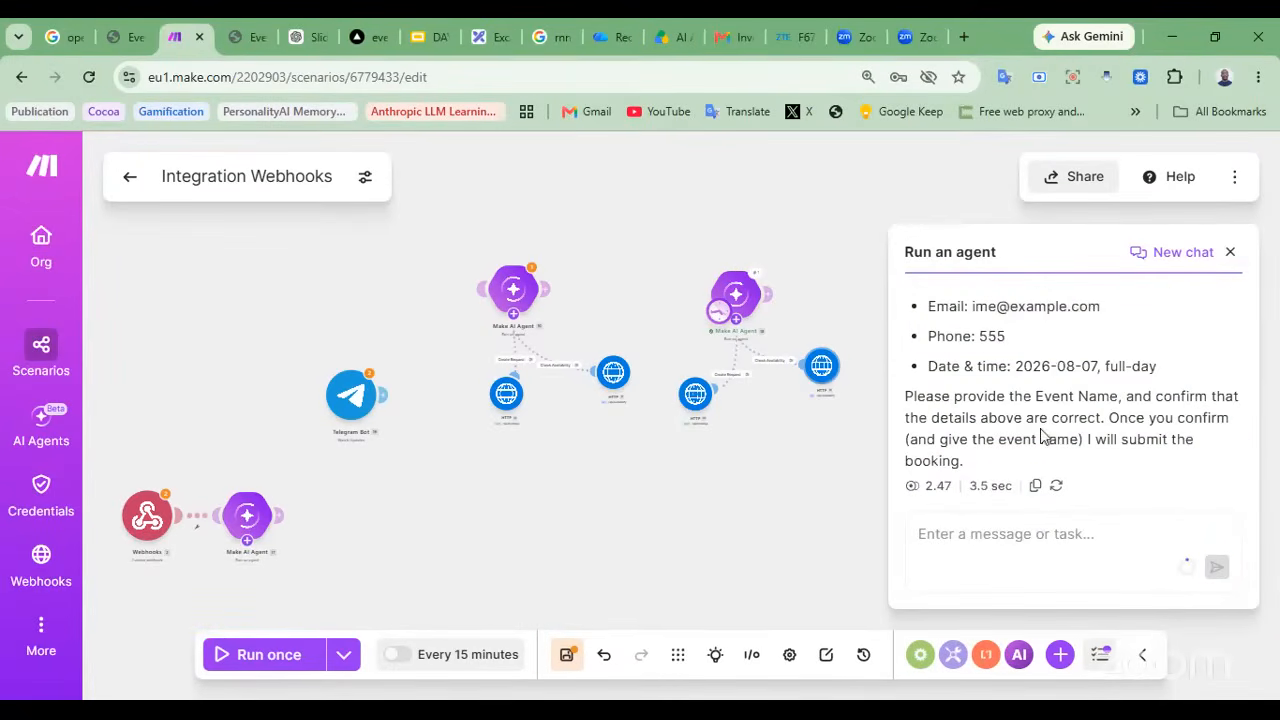
# Review the agent's booking summary, send "AI Automation Masterclass 2" as the event name, and read the agent's response
pyautogui.scroll(2, 1040, 437)
pyautogui.scroll(-1, 1040, 437)
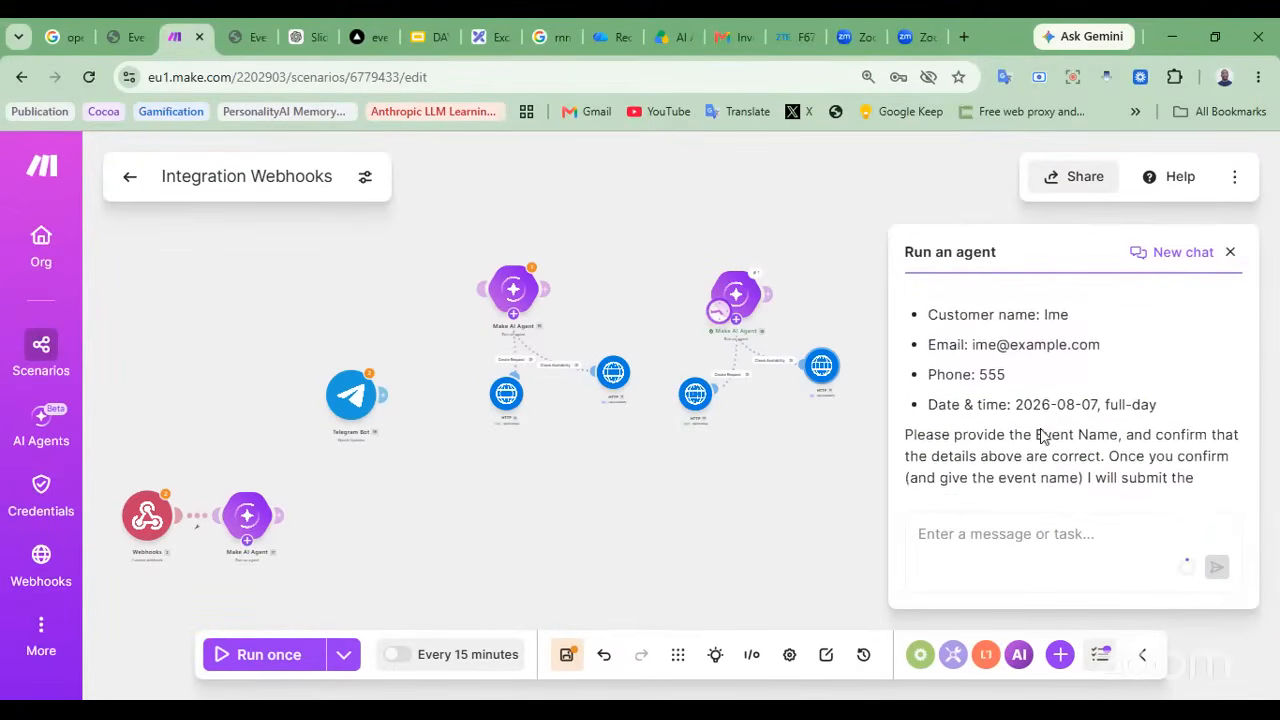
pyautogui.scroll(-1, 1040, 437)
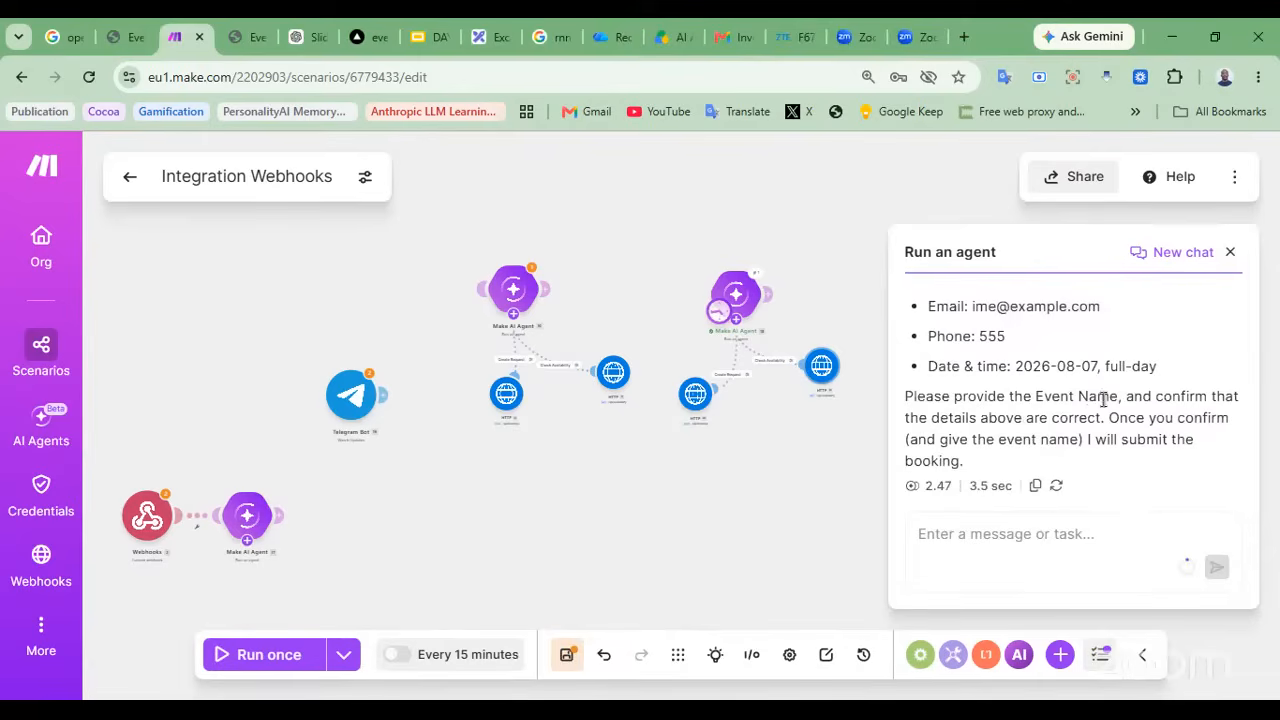
pyautogui.click(967, 540)
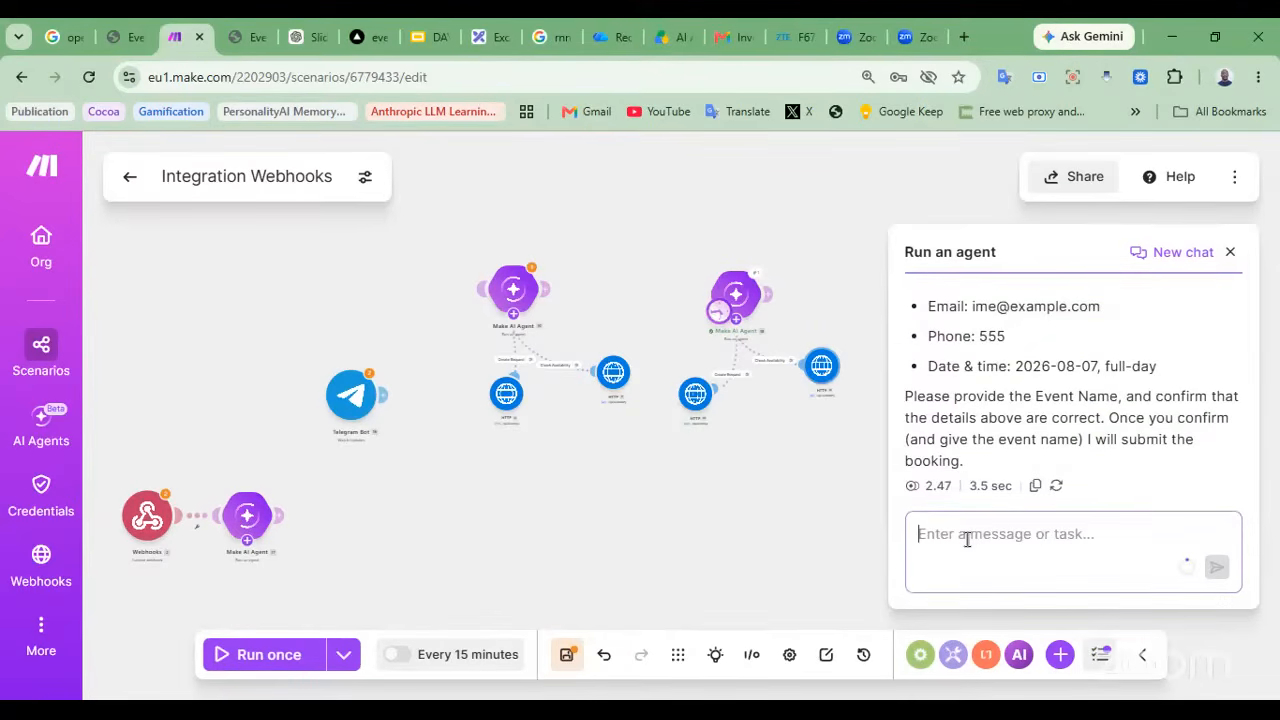
pyautogui.write('AI ')
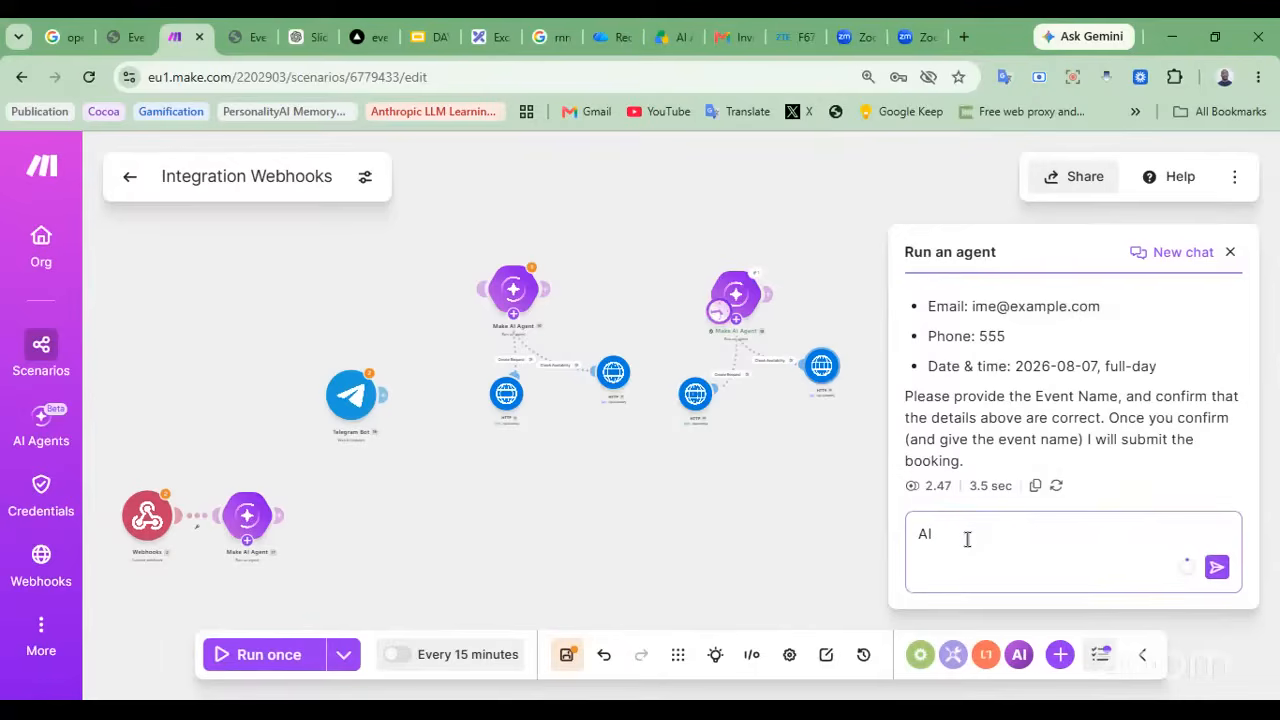
pyautogui.write('Automation Masterclass 2')
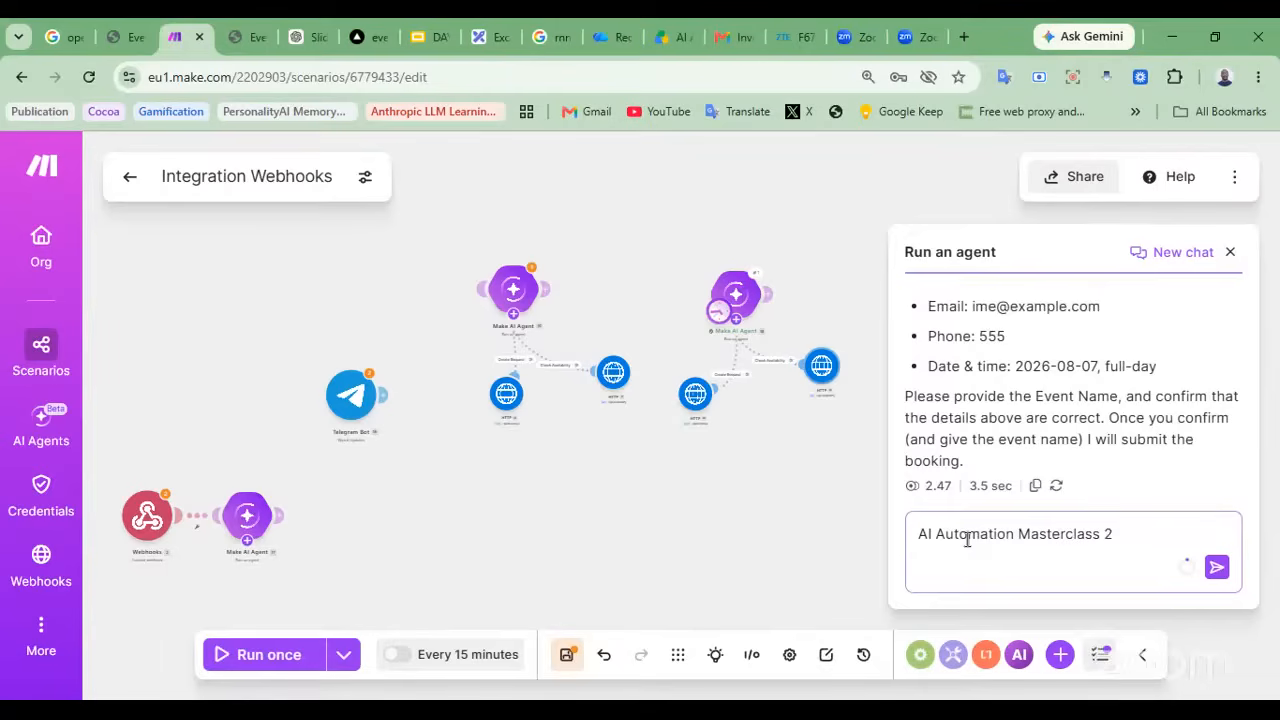
pyautogui.press('Return')
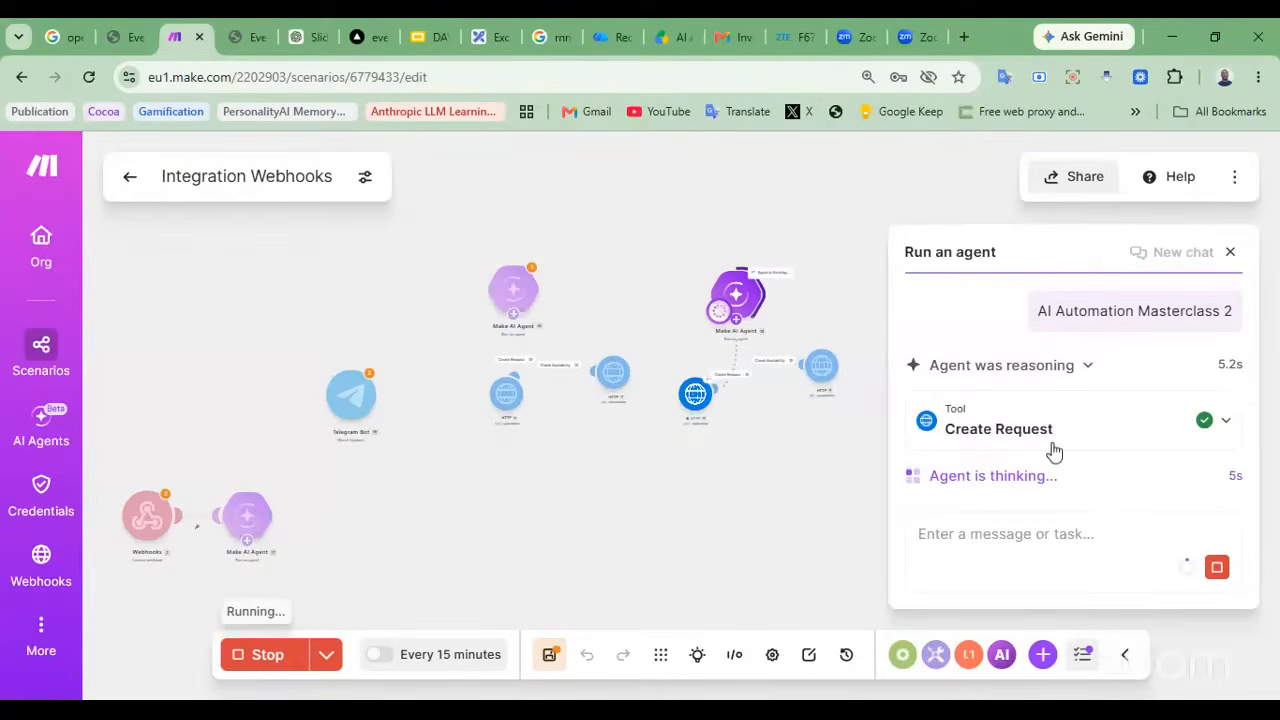
pyautogui.scroll(-3, 1052, 442)
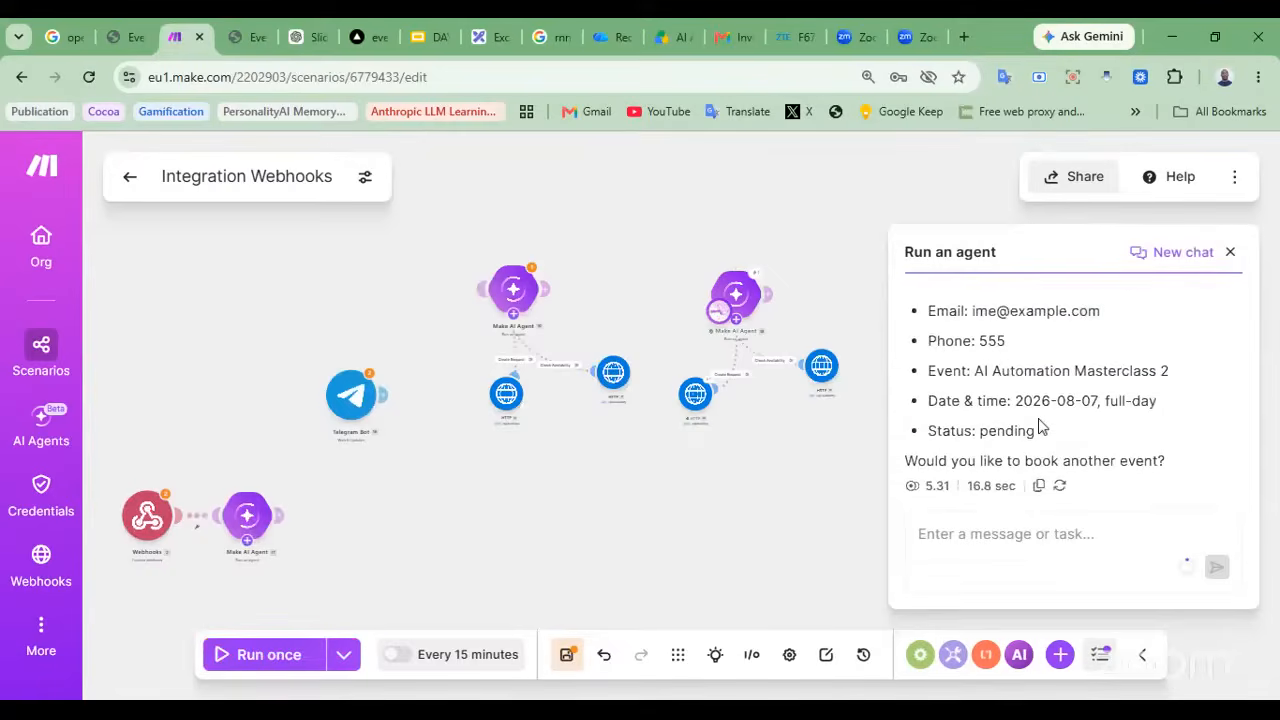
# Review the agent's booking confirmation, and open EventCenter's Admin Portal with its booking request list refreshed
pyautogui.scroll(3, 1040, 430)
pyautogui.scroll(3, 1040, 427)
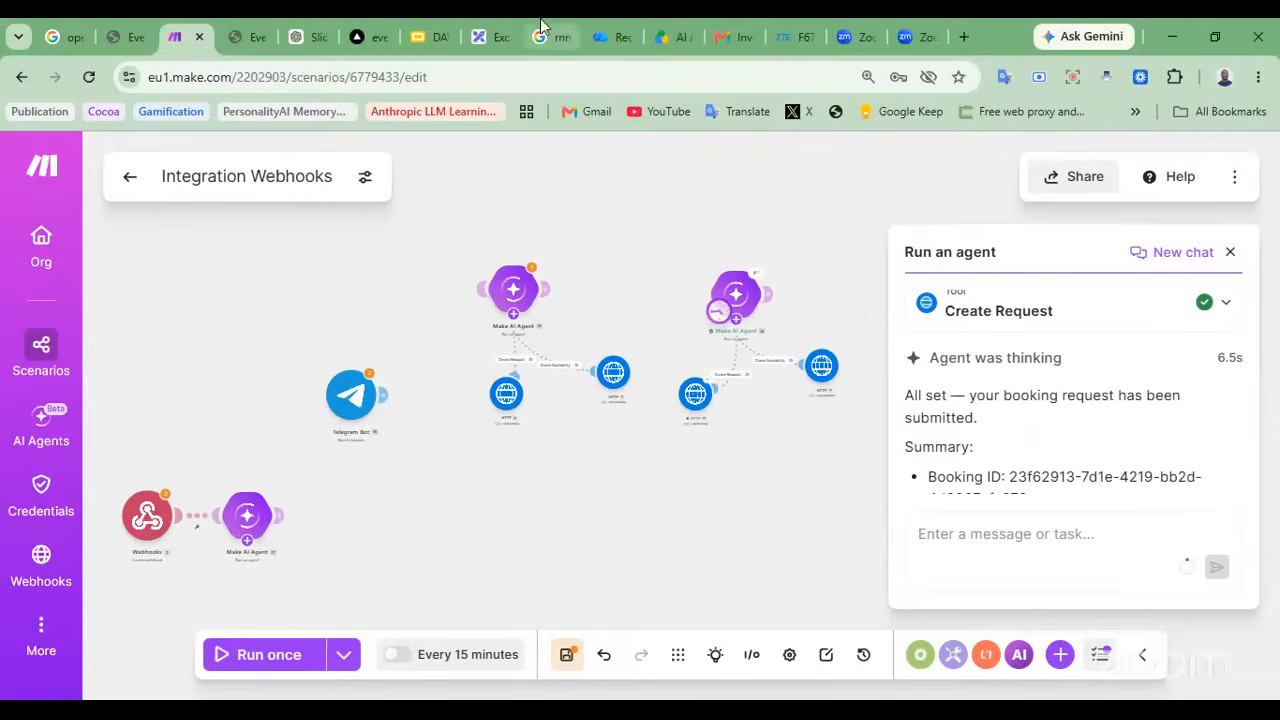
pyautogui.click(254, 33)
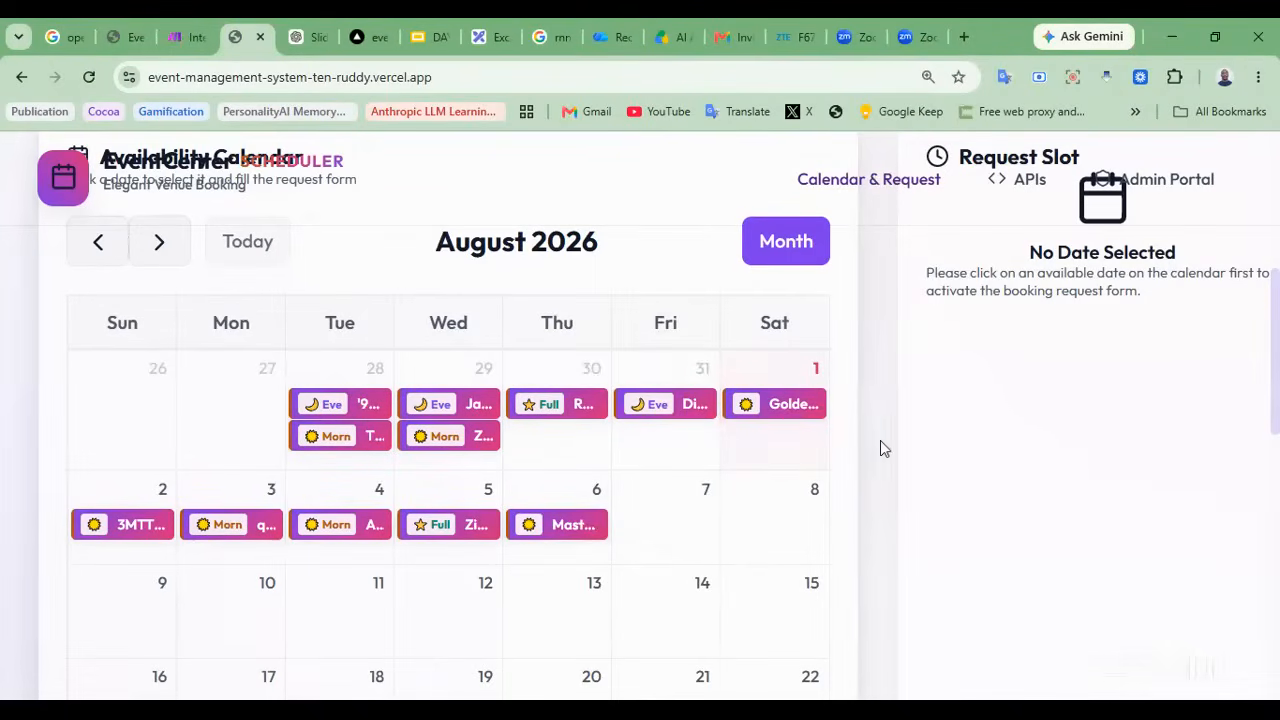
pyautogui.scroll(5, 993, 388)
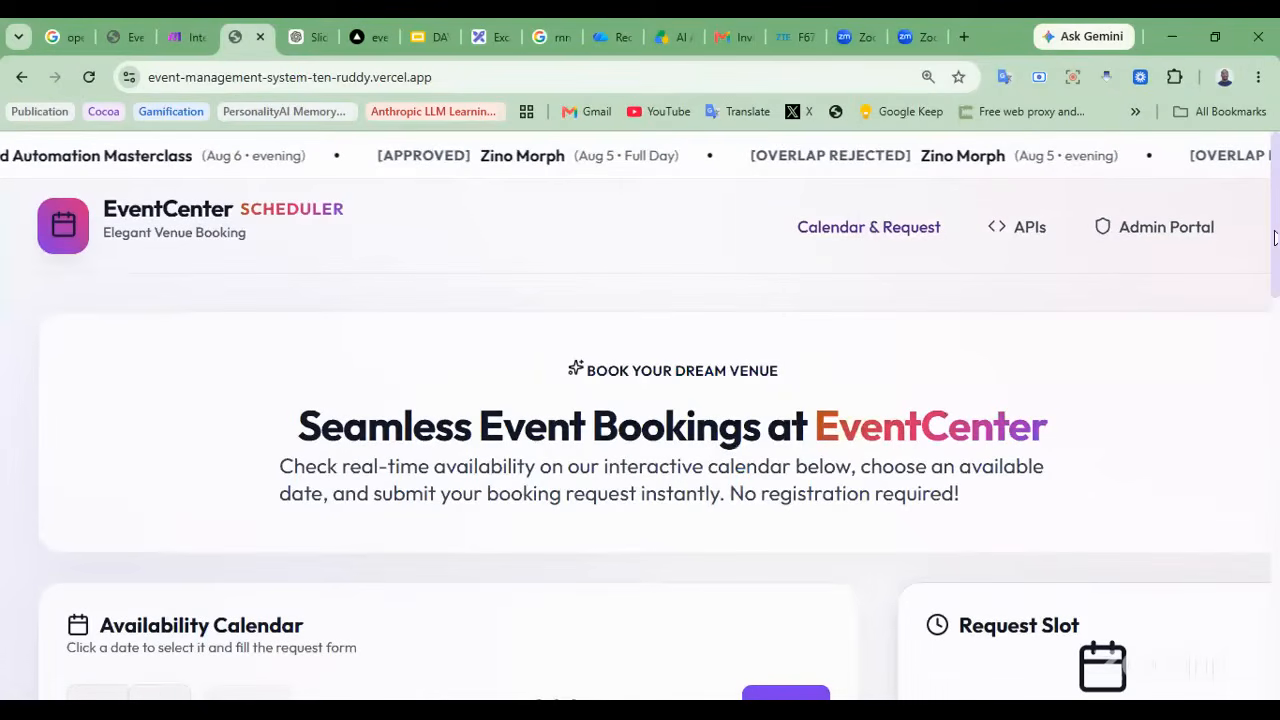
pyautogui.click(1117, 229)
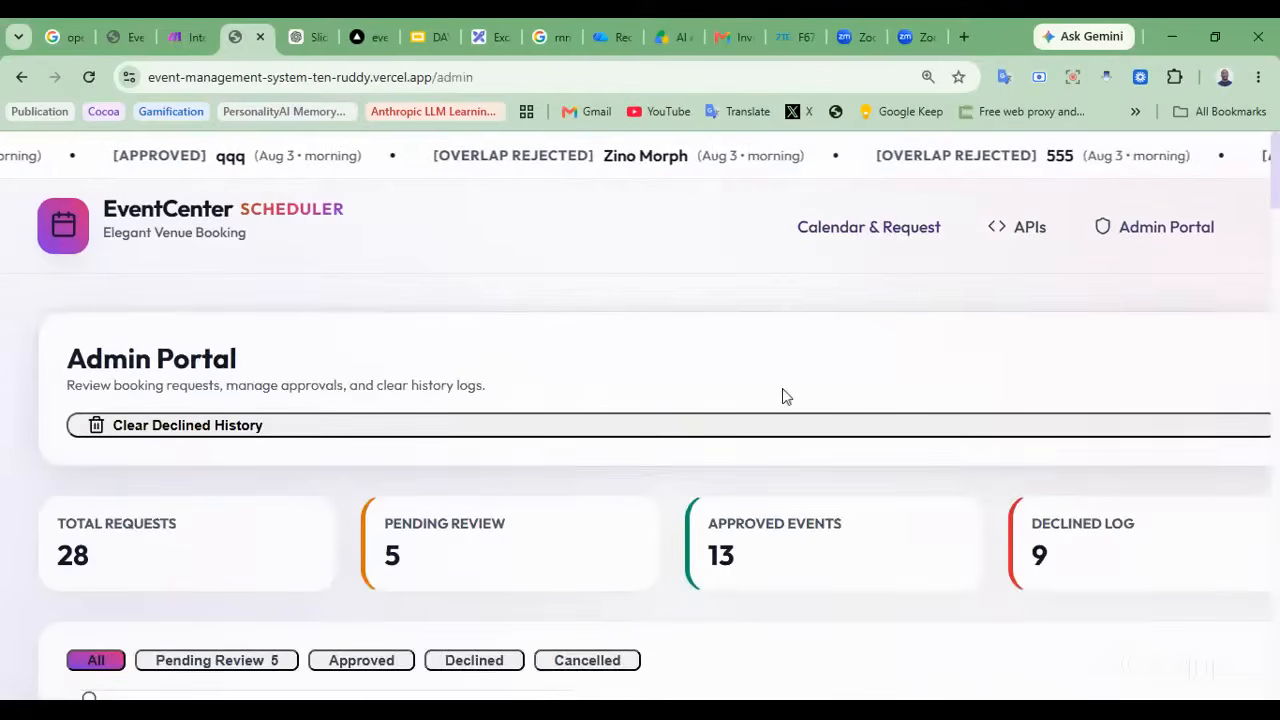
pyautogui.scroll(-4, 785, 396)
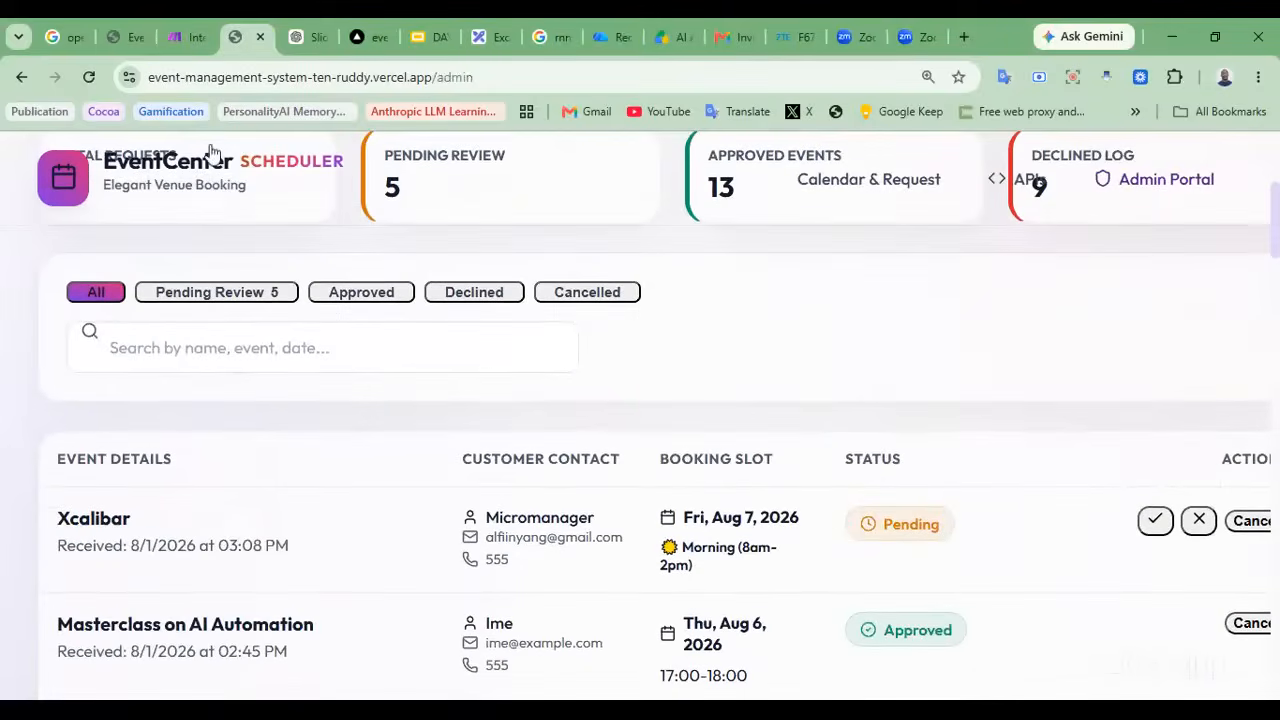
pyautogui.click(88, 77)
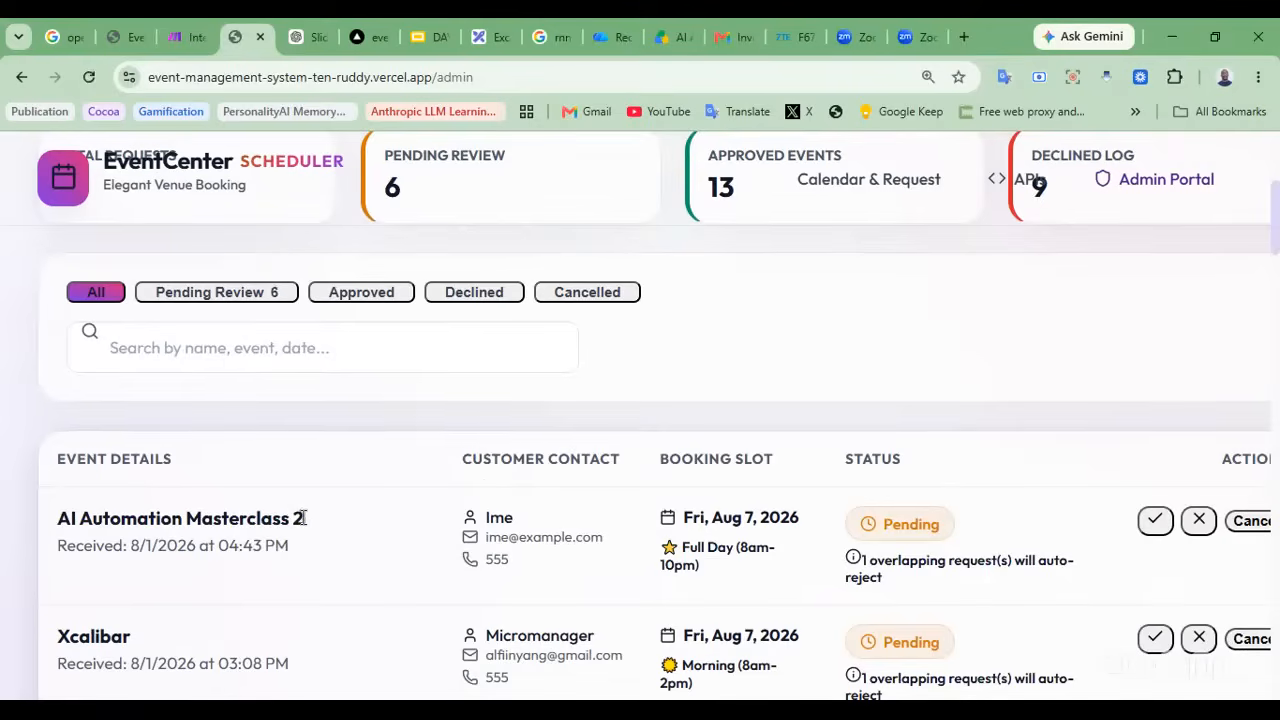
# Examine the AI Automation Masterclass 2 request's contact details, booking slot and status in the Admin Portal list
pyautogui.hotkey('ctrl', '-')
pyautogui.hotkey('ctrl', '-')
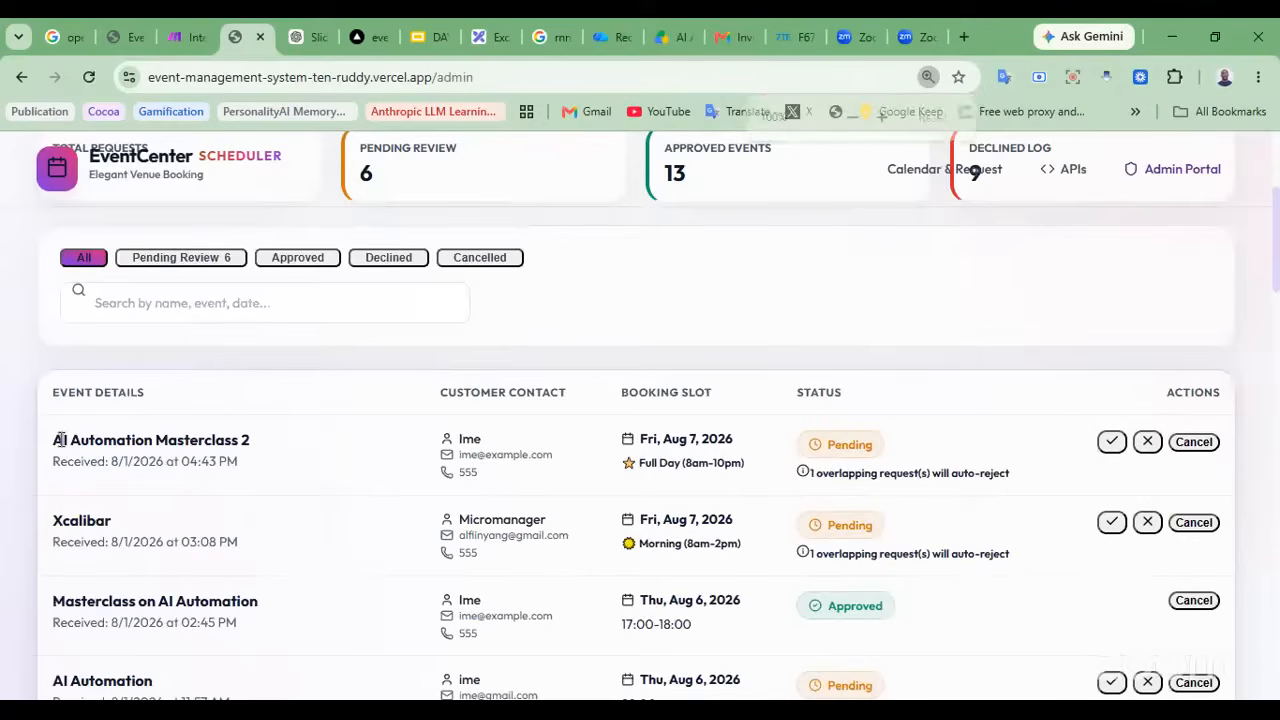
pyautogui.moveTo(52, 441); pyautogui.dragTo(250, 450)
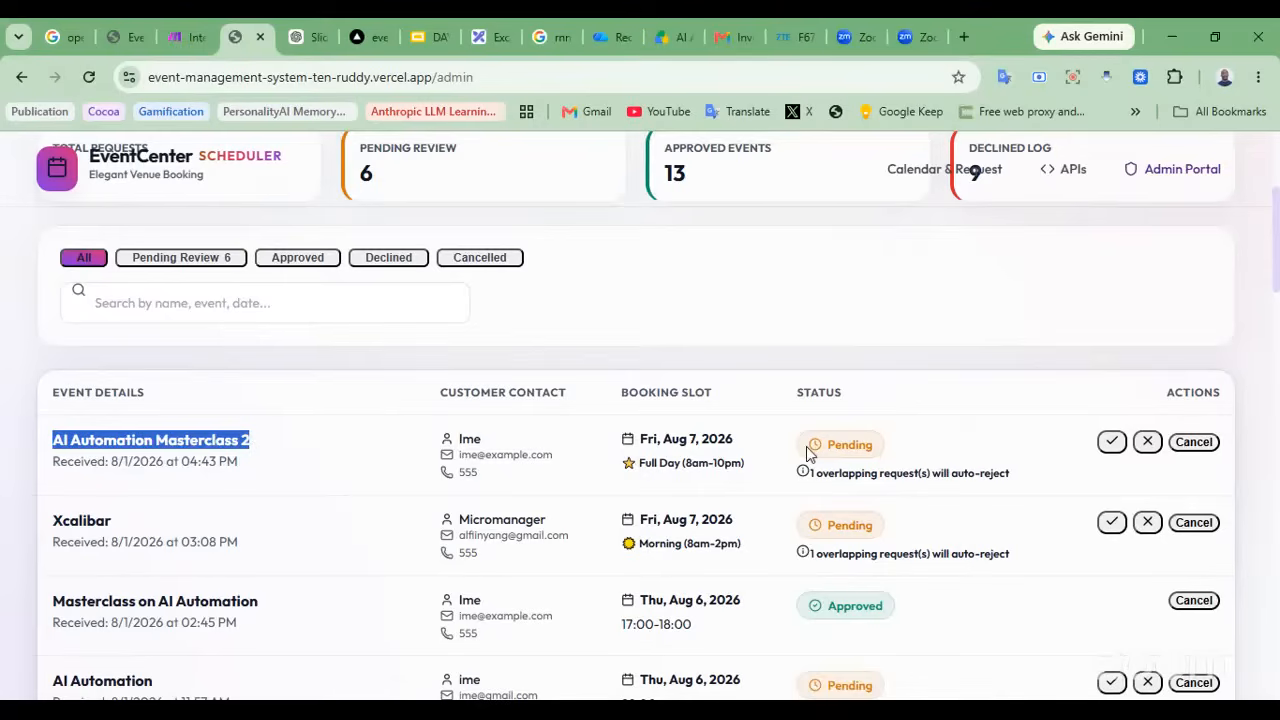
pyautogui.scroll(1, 810, 452)
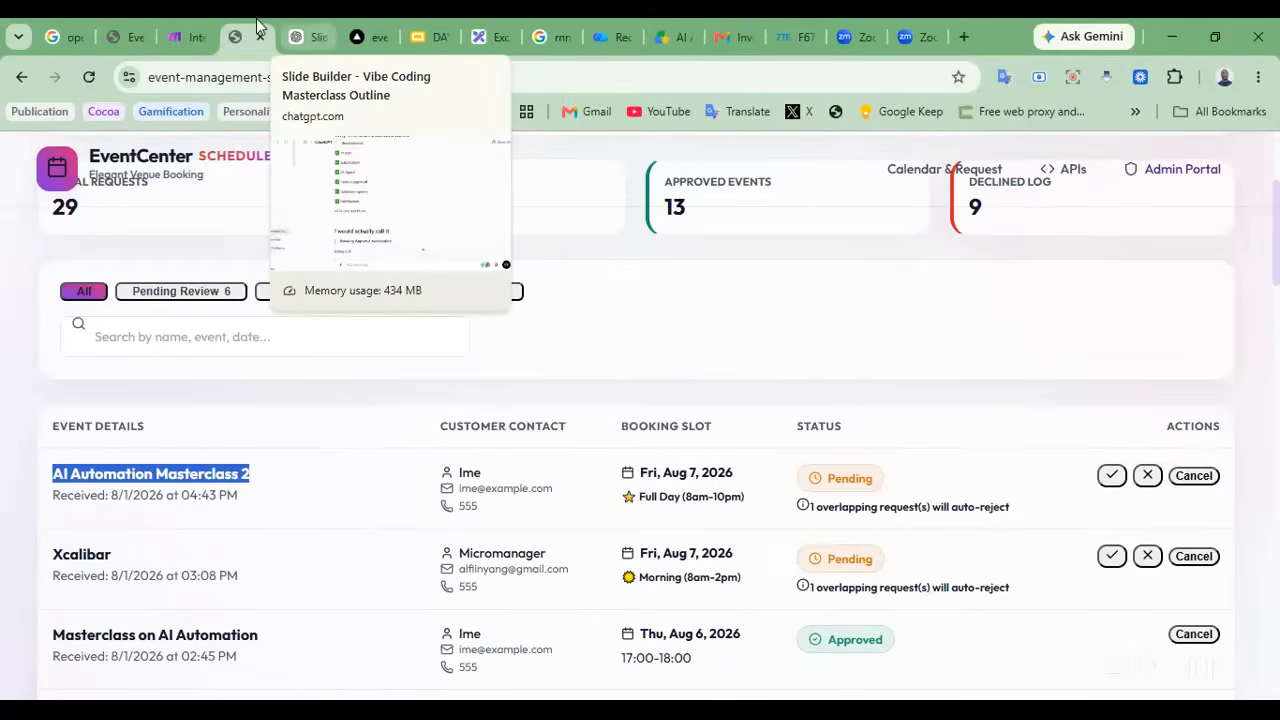
# Switch to the DAY 3 | AI Automation presentation in Google Slides and open its slideshow options
pyautogui.hotkey('ctrl', 'shift', 'Tab')
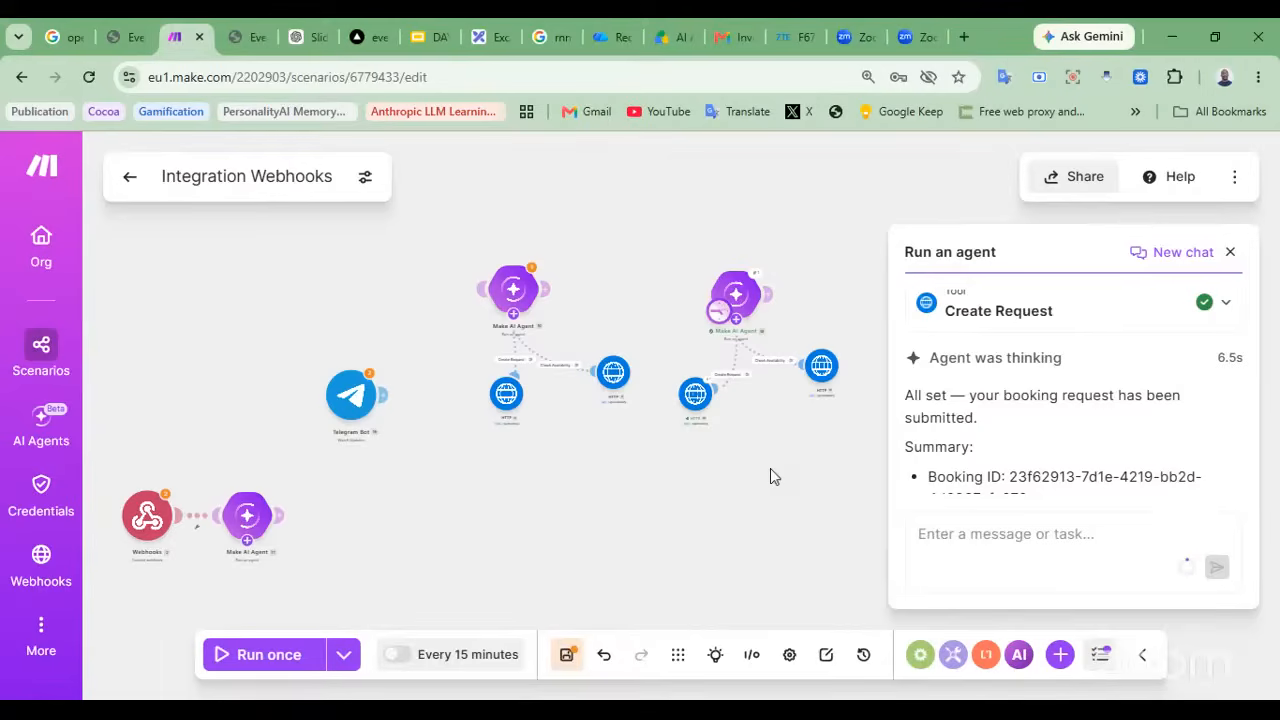
pyautogui.click(437, 30)
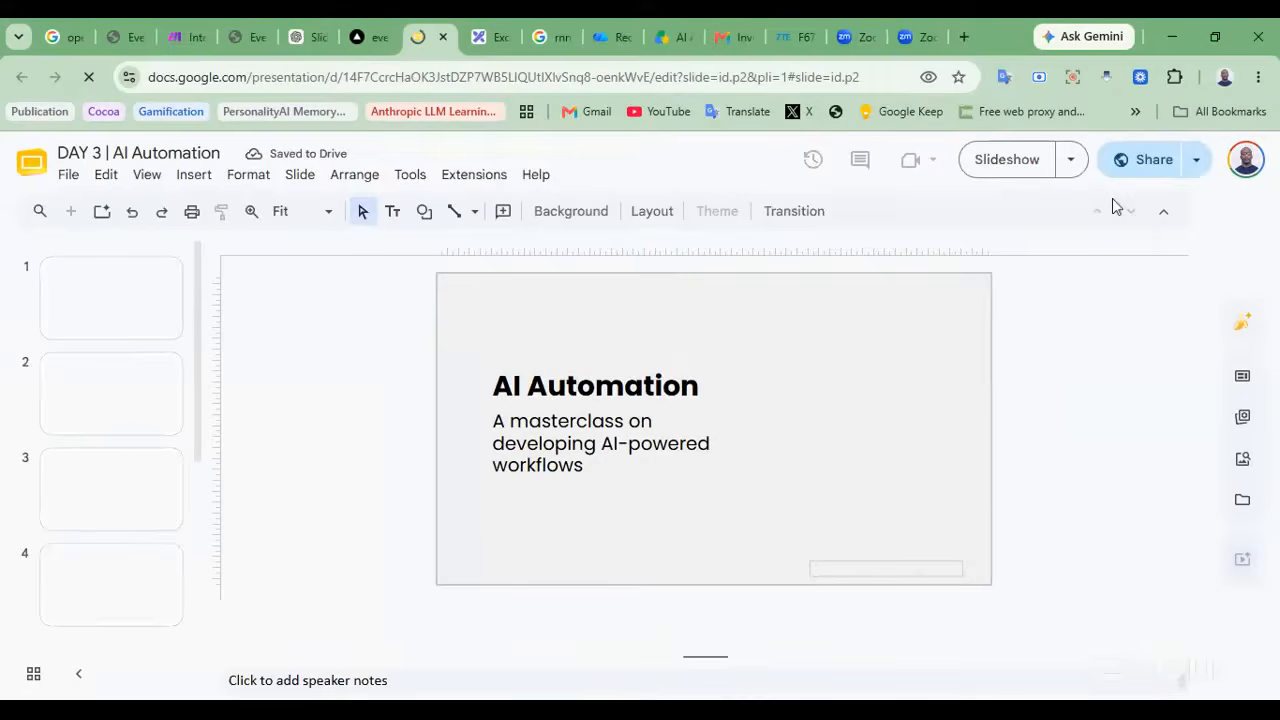
pyautogui.click(1071, 162)
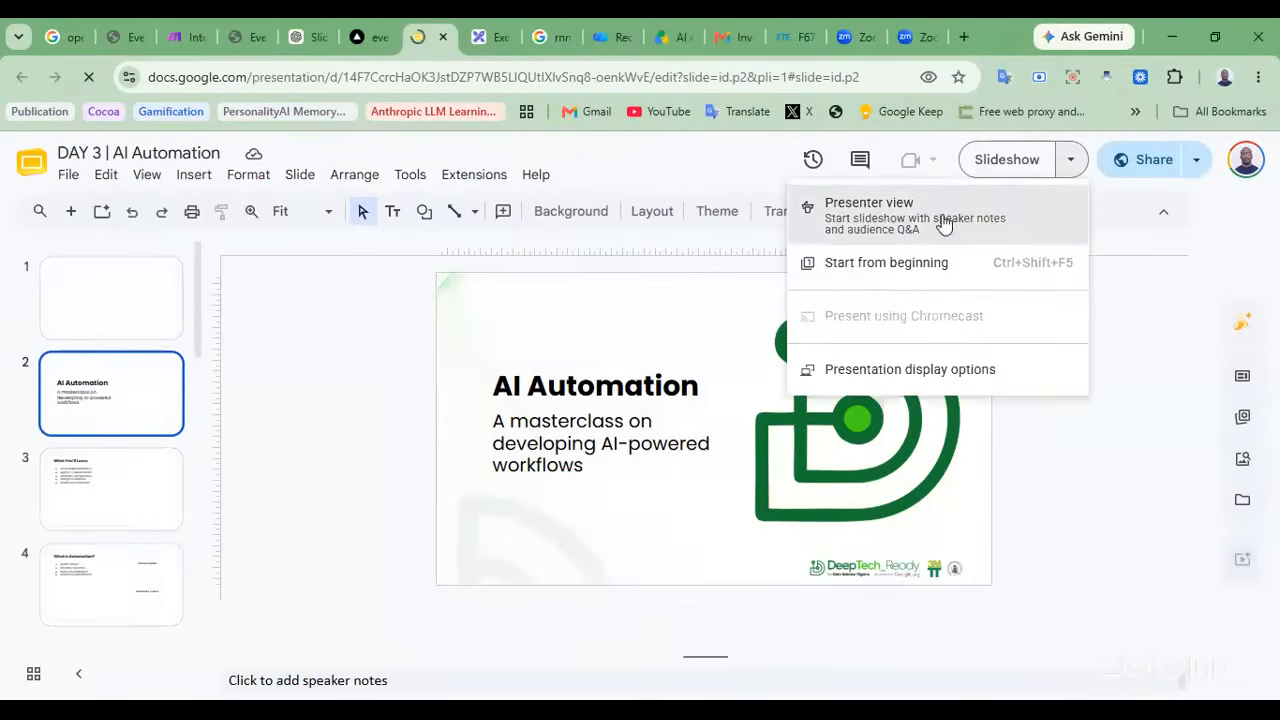
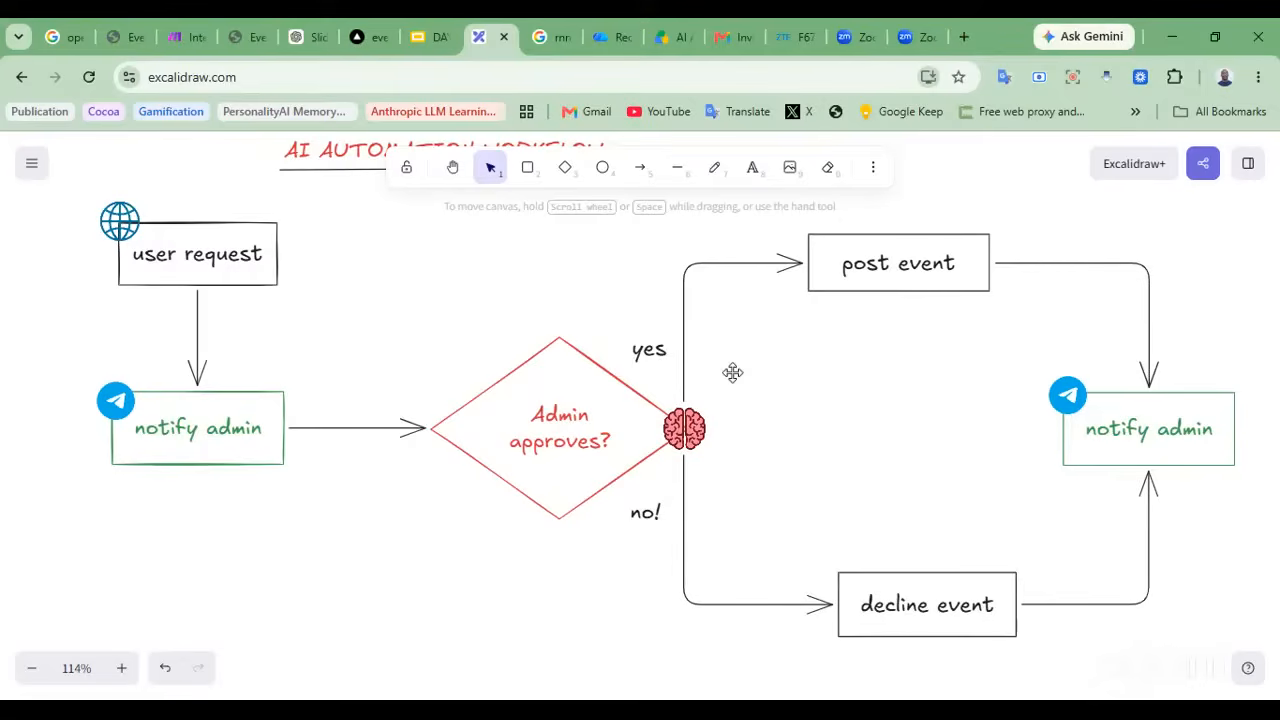
# Examine the AI automation workflow diagram in Excalidraw, from the user request through admin approval to the final admin notification
pyautogui.hscroll(3, 786, 394)
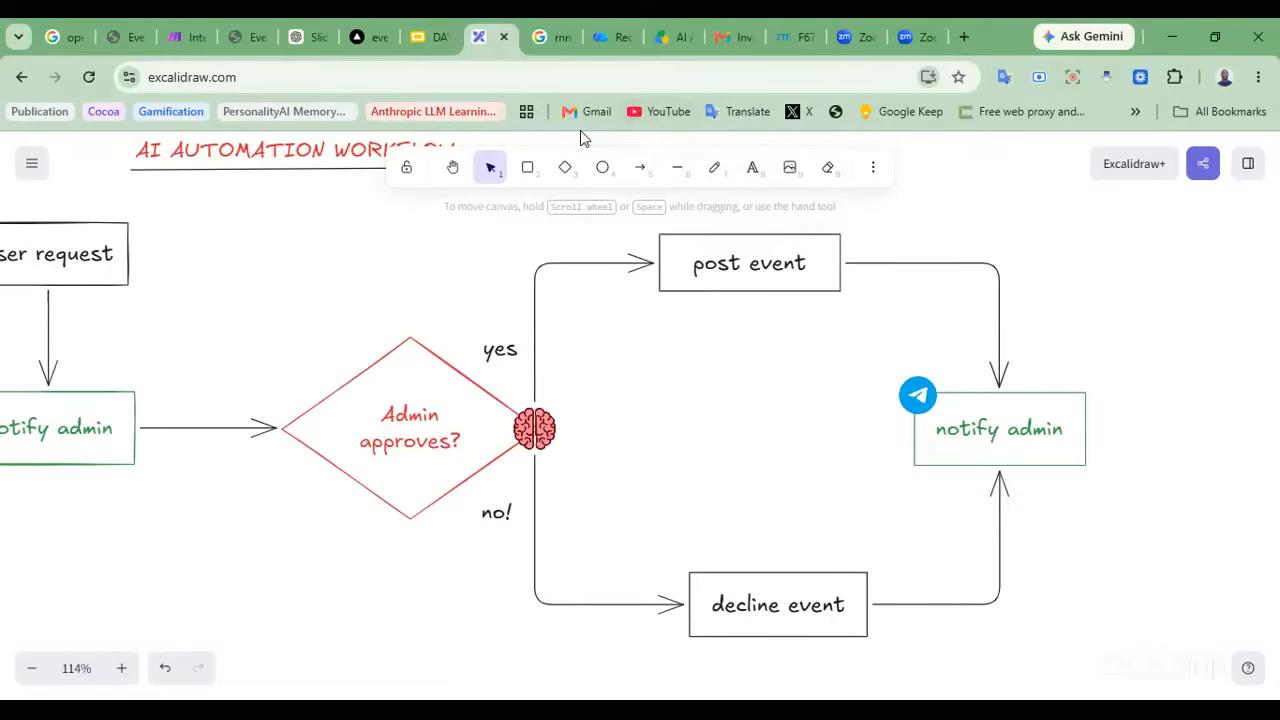
pyautogui.hscroll(-3, 322, 325)
pyautogui.hscroll(-3, 322, 325)
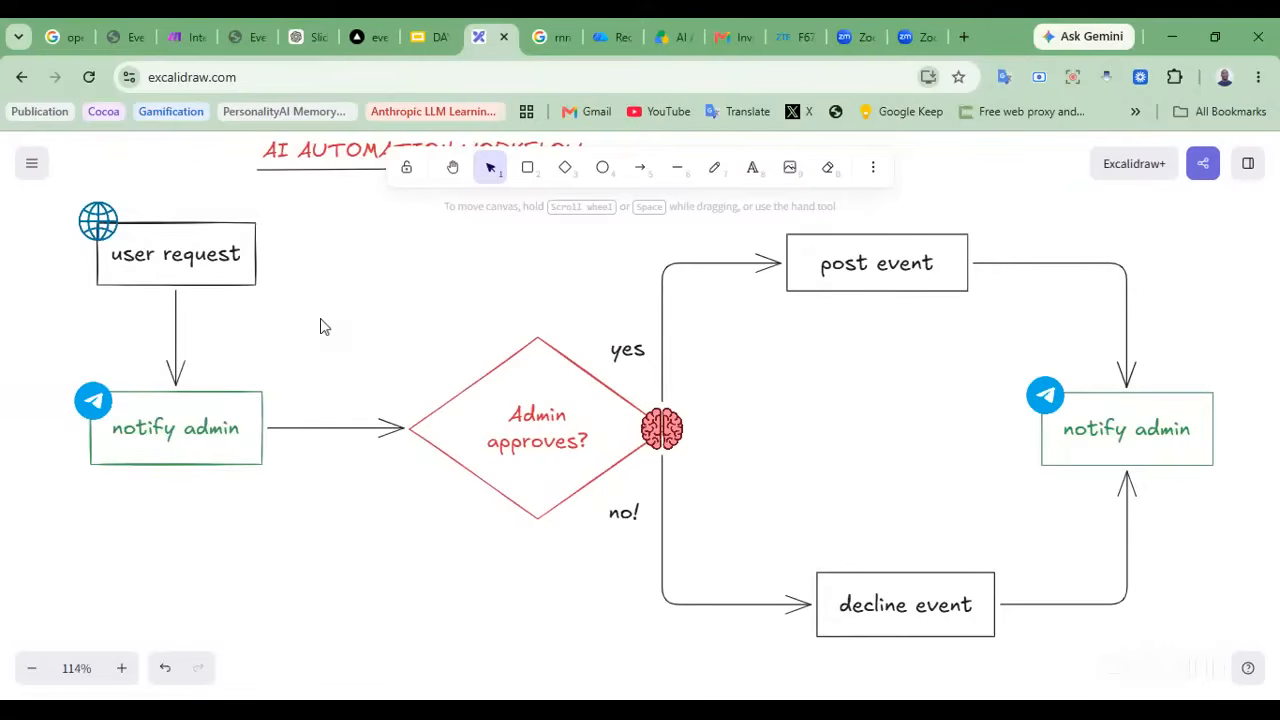
# Switch back to the Integration Webhooks scenario in Make, close the agent chat, and delete the AI agent module connected to the custom webhook
pyautogui.click(198, 40)
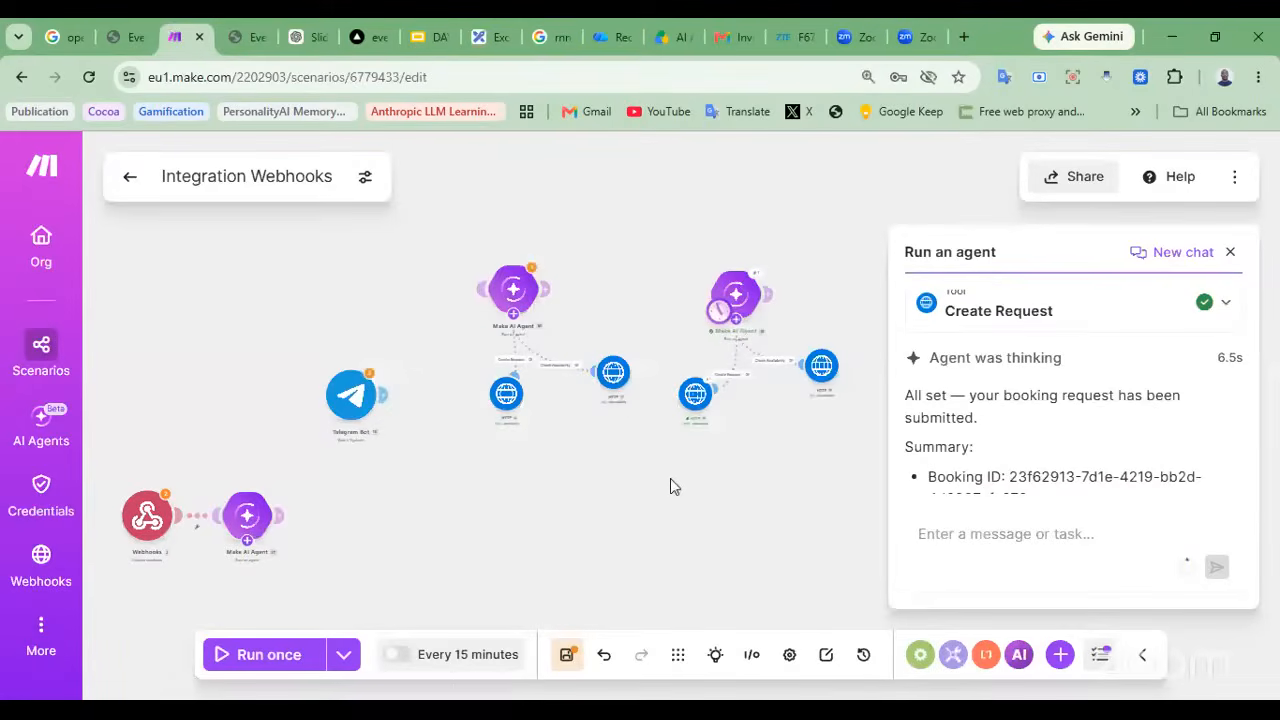
pyautogui.scroll(-3, 670, 486)
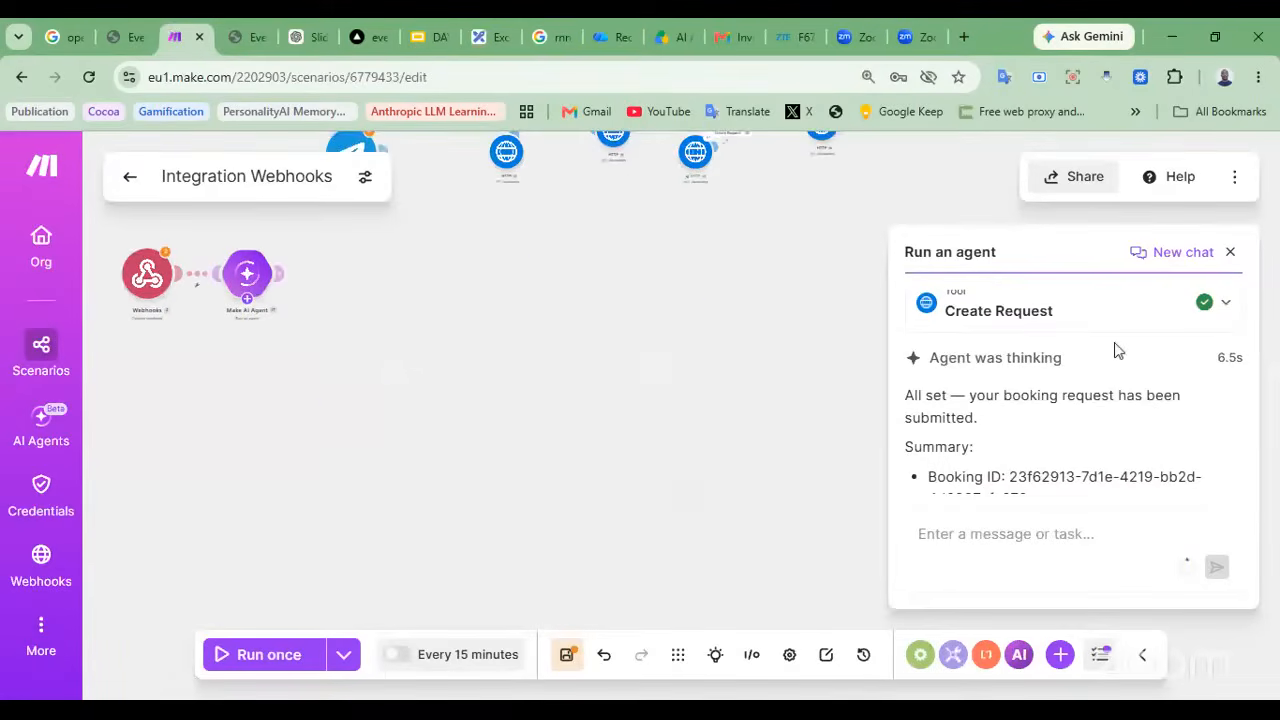
pyautogui.click(1230, 252)
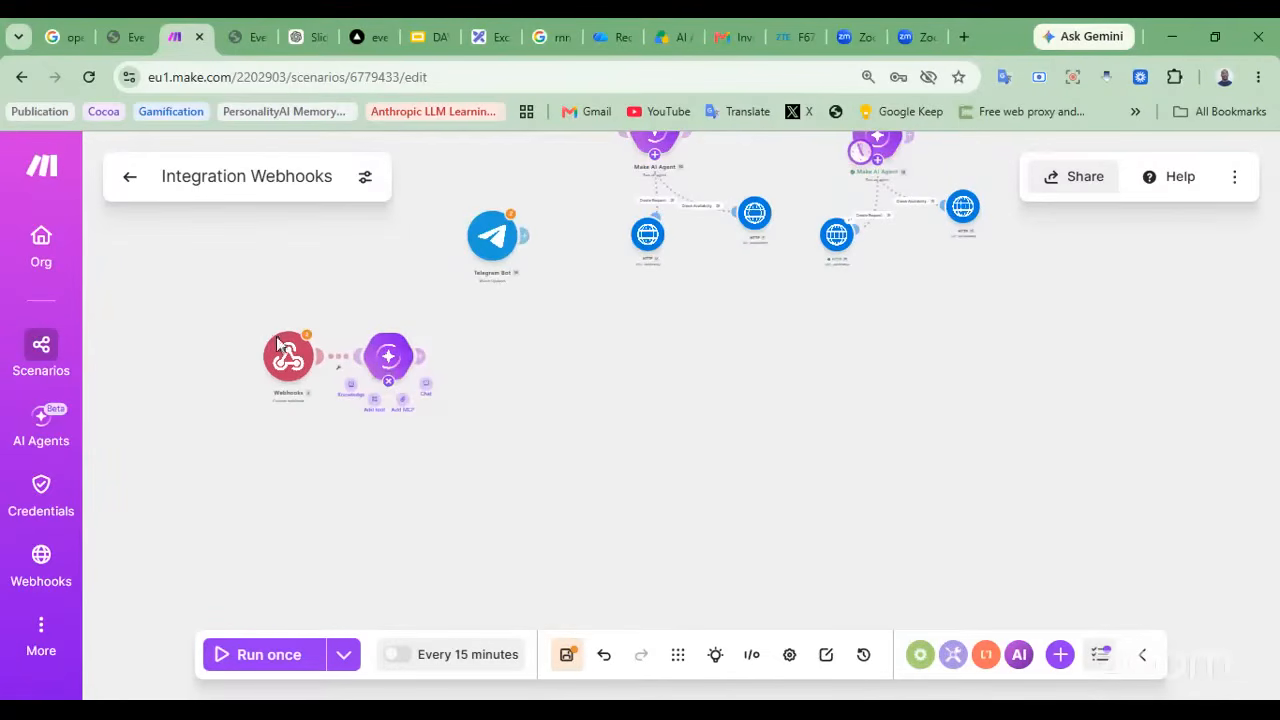
pyautogui.moveTo(380, 358); pyautogui.dragTo(449, 369)
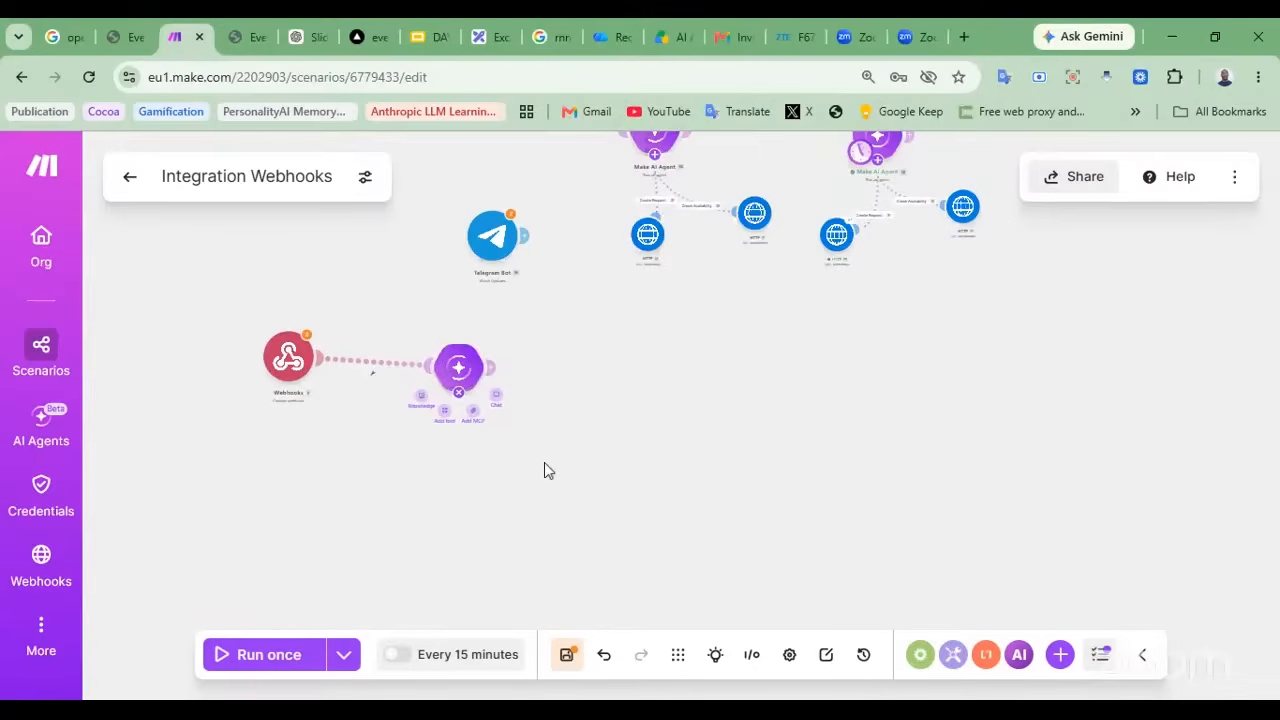
pyautogui.moveTo(544, 462); pyautogui.dragTo(406, 340)
pyautogui.press('Delete')
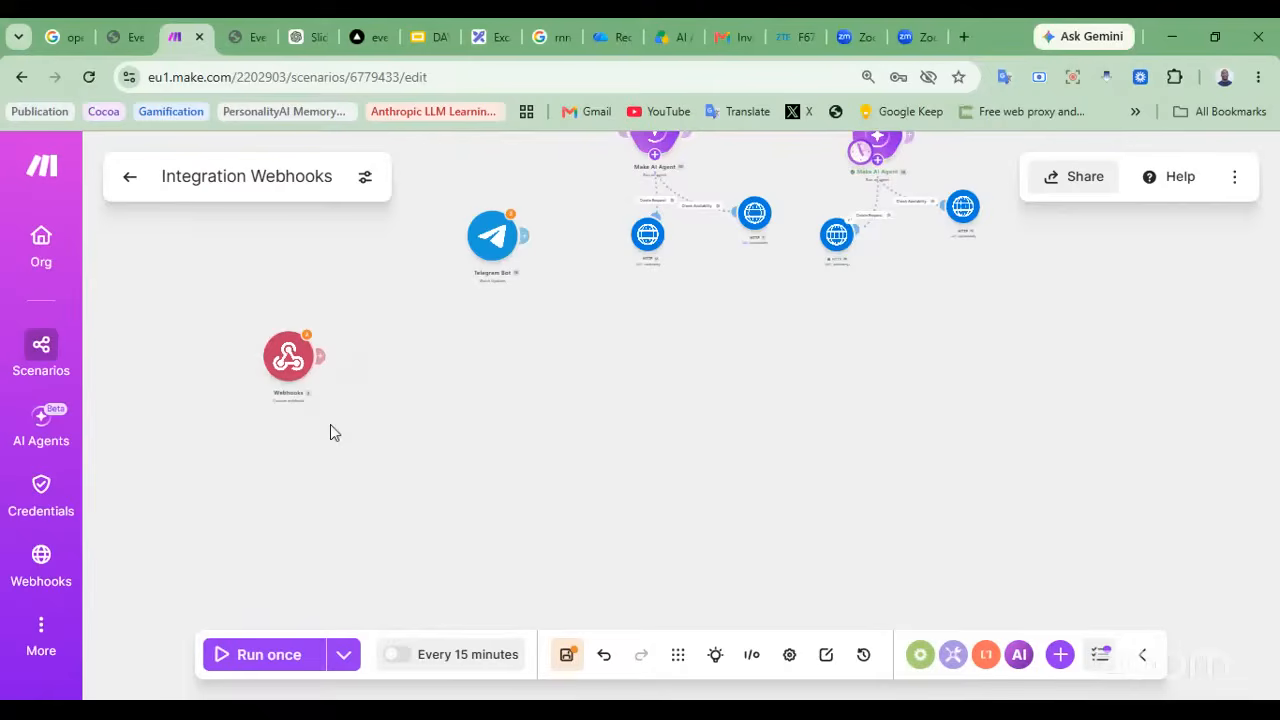
pyautogui.scroll(2, 334, 432)
pyautogui.scroll(-3, 330, 424)
pyautogui.scroll(1, 330, 424)
pyautogui.scroll(4, 330, 424)
pyautogui.scroll(3, 330, 424)
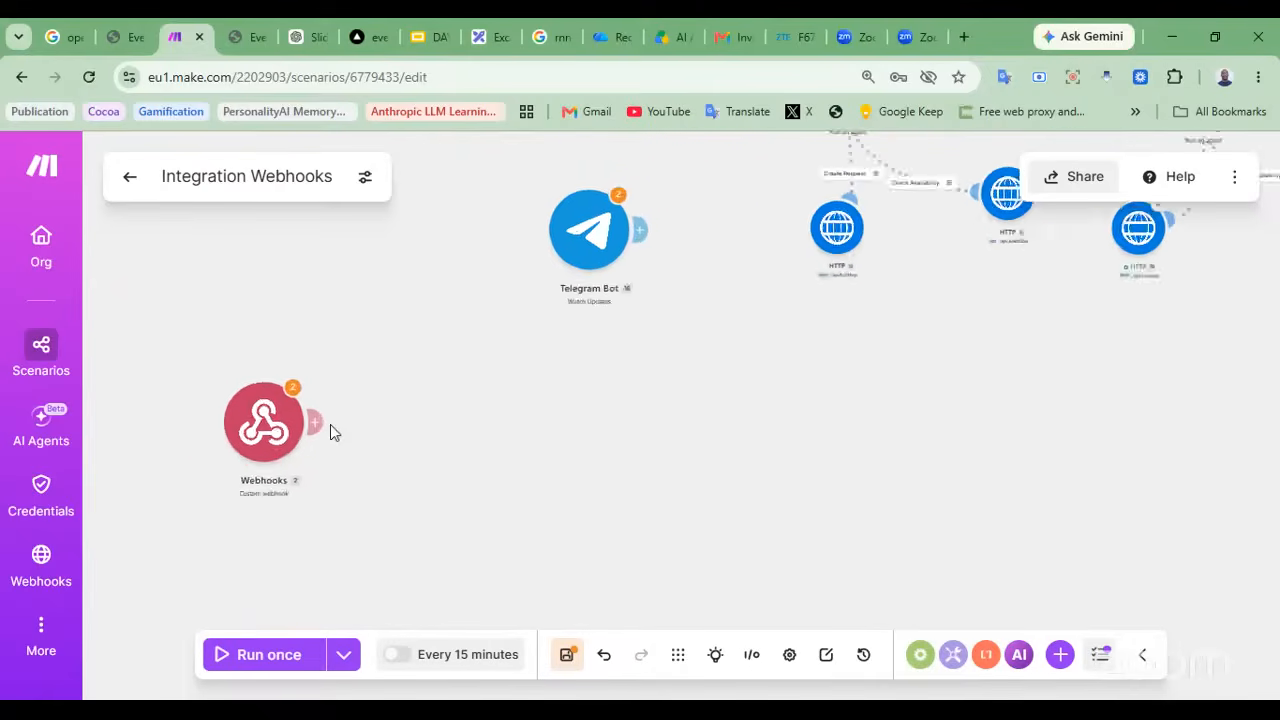
pyautogui.hscroll(-2, 374, 509)
pyautogui.hscroll(-3, 376, 500)
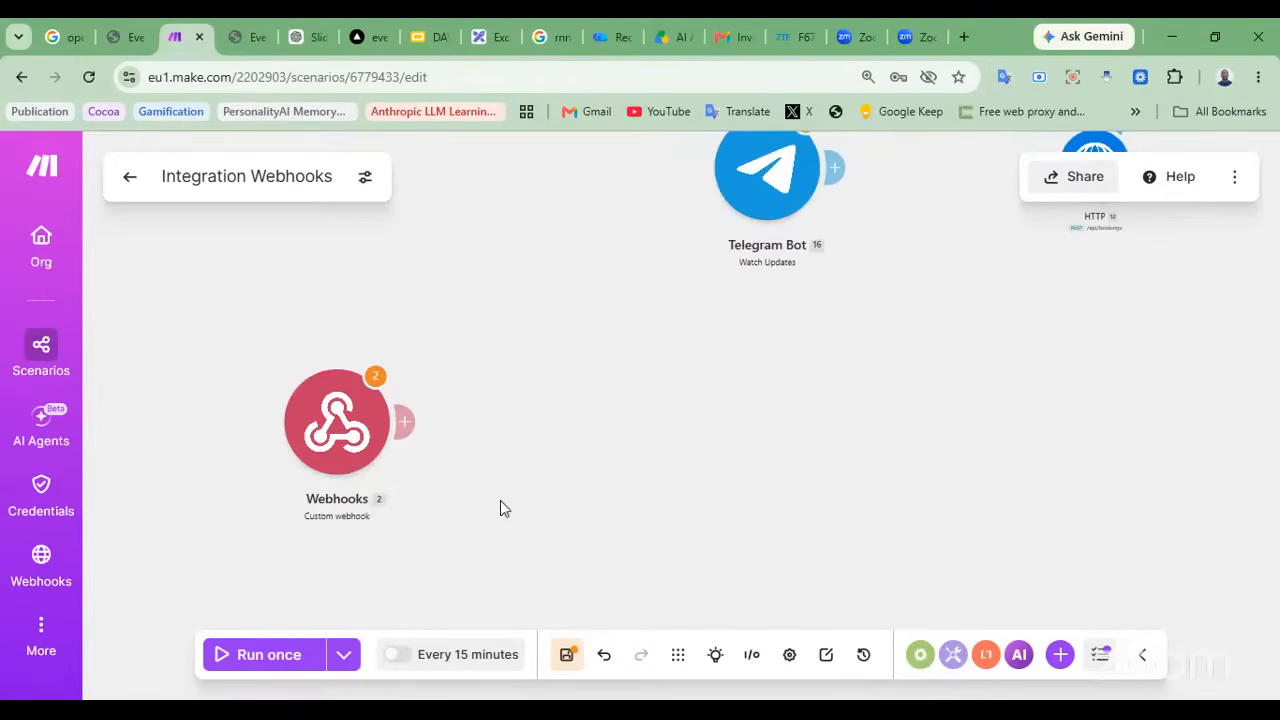
pyautogui.hscroll(-2, 500, 502)
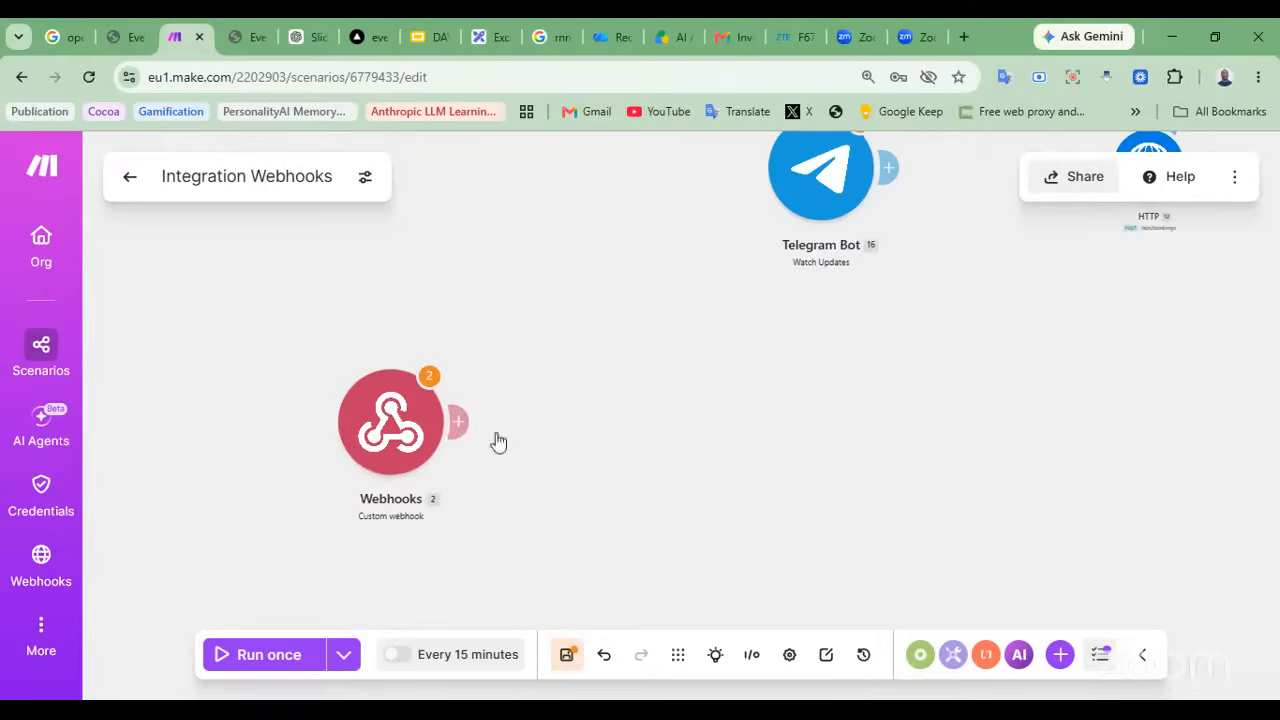
# Try to add another Webhooks module beside the existing custom webhook
pyautogui.rightClick(645, 424)
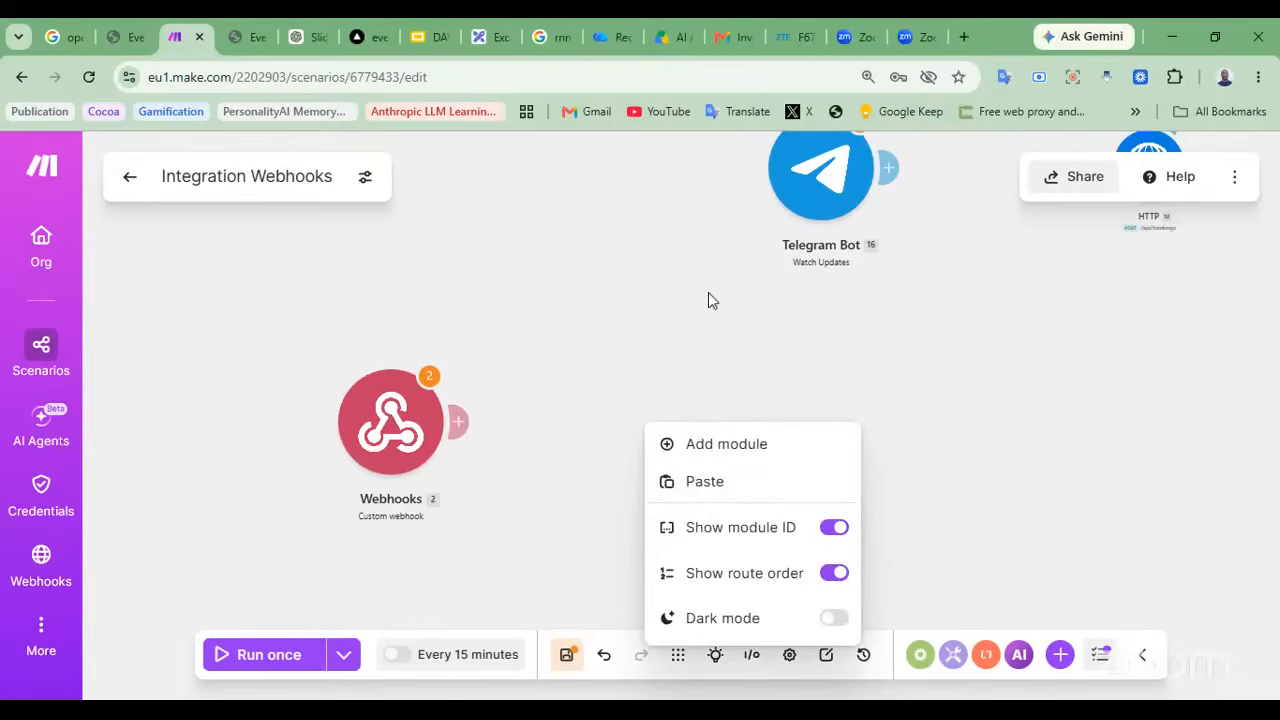
pyautogui.click(656, 303)
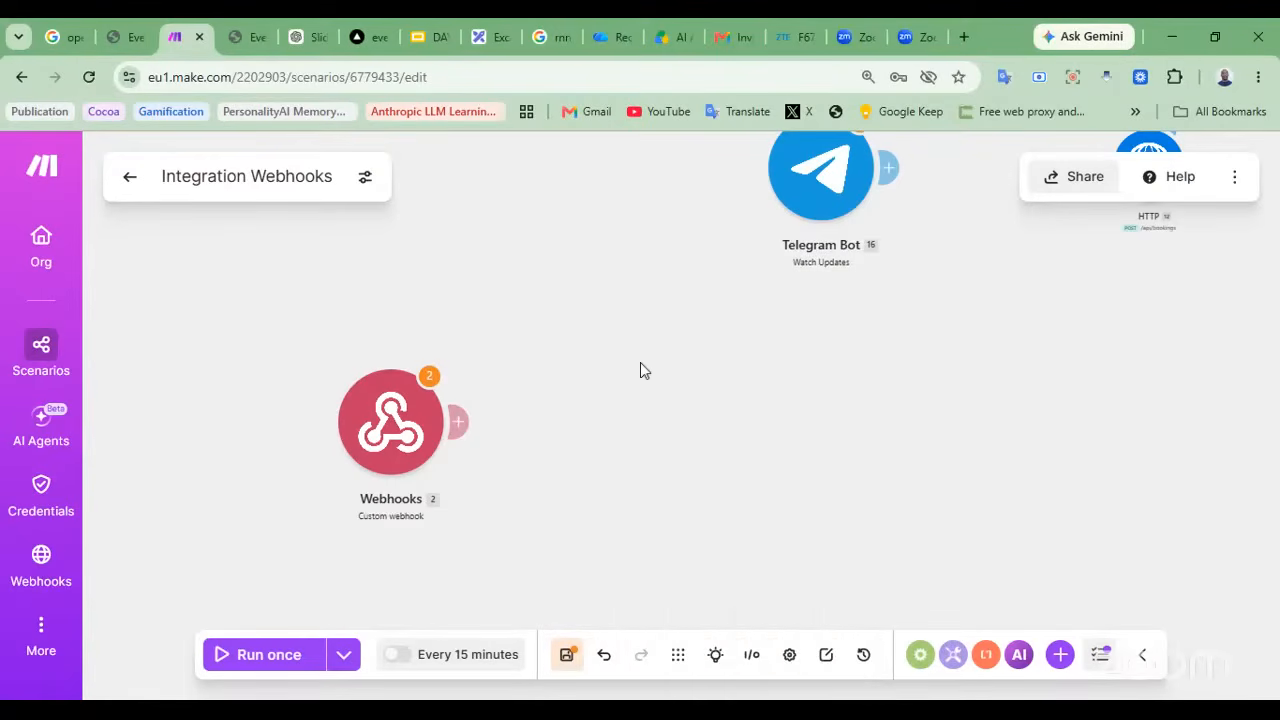
pyautogui.rightClick(638, 367)
pyautogui.click(681, 393)
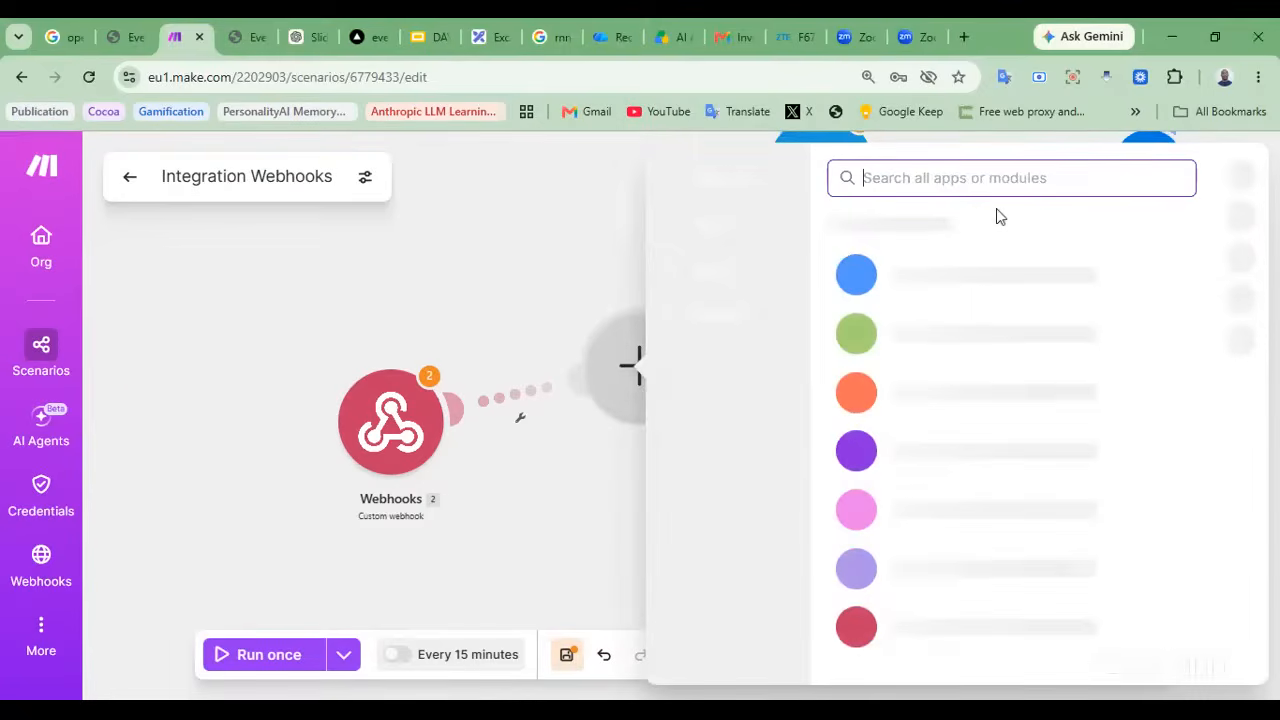
pyautogui.write('webh')
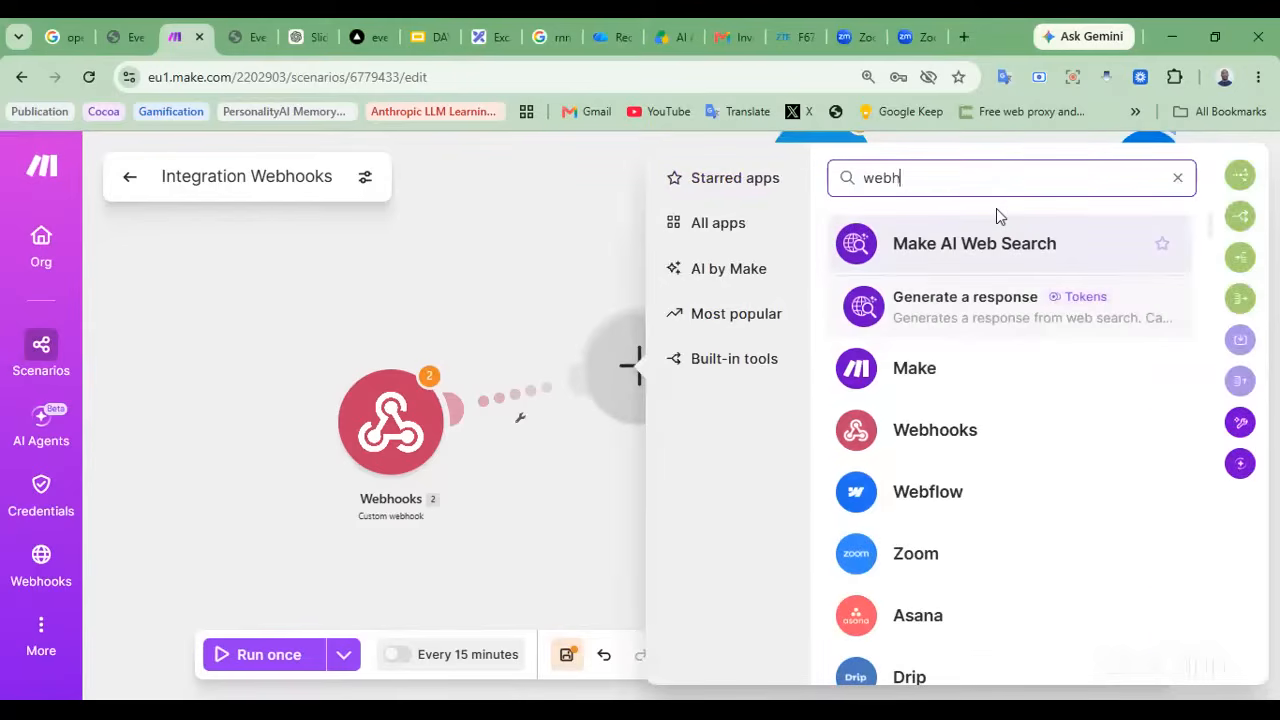
pyautogui.write('ook')
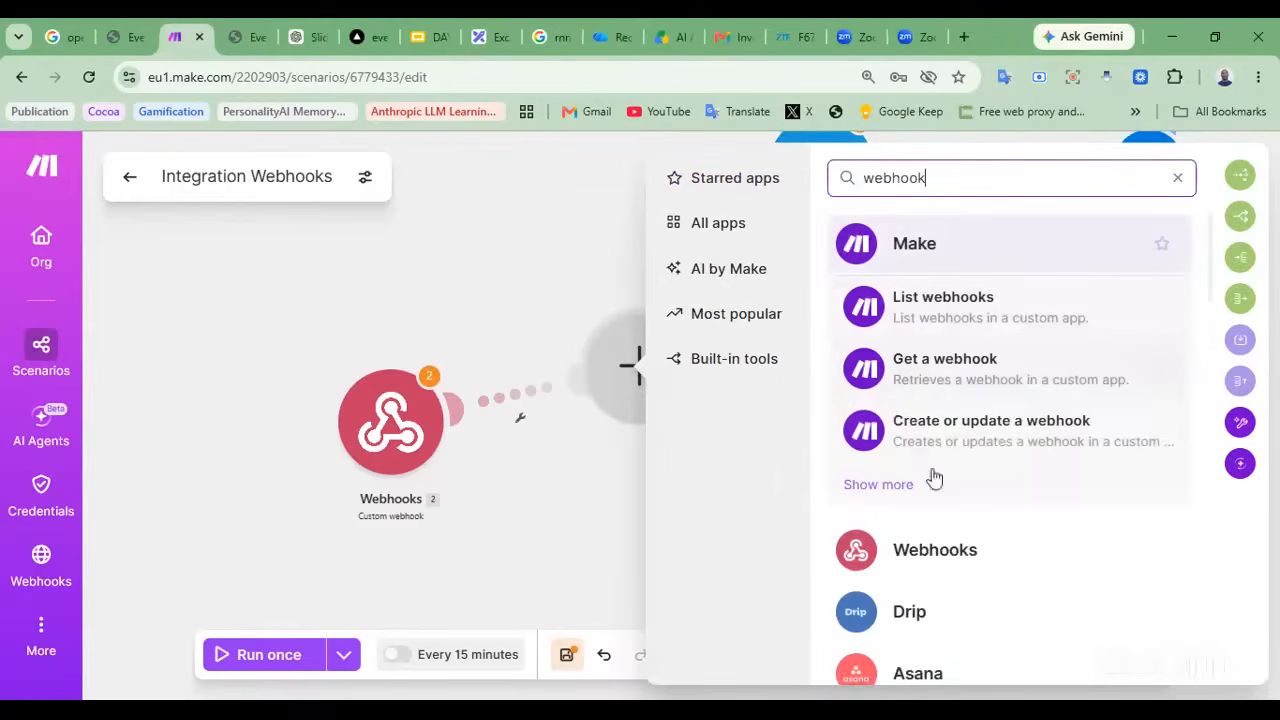
pyautogui.click(940, 552)
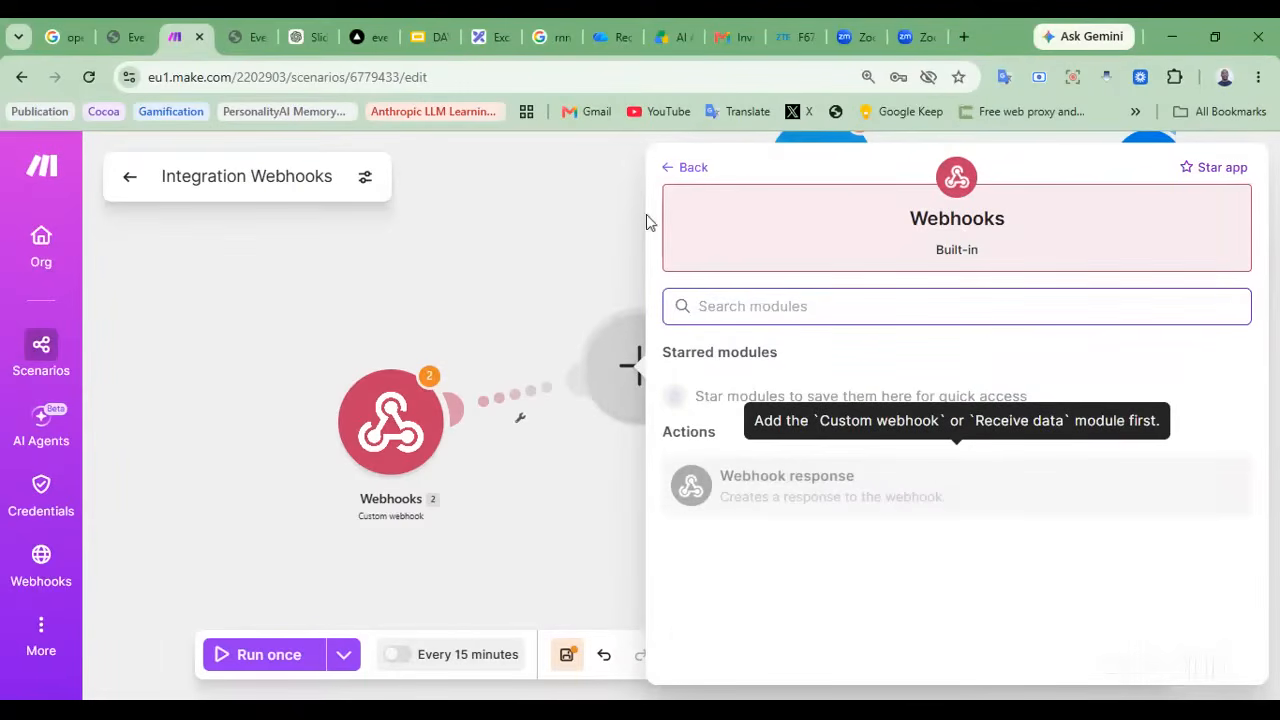
pyautogui.click(594, 203)
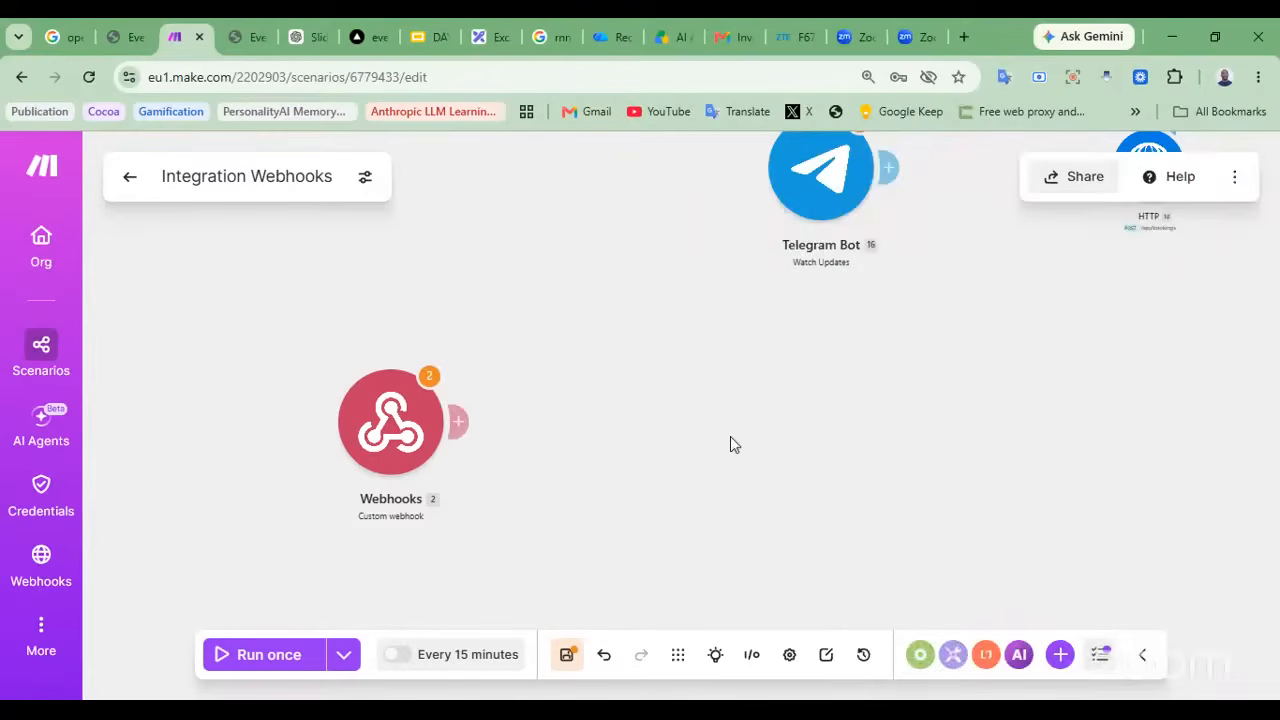
# Add a separate Webhooks module of the Custom webhook type on the empty canvas beside the existing custom webhook
pyautogui.hscroll(3, 824, 440)
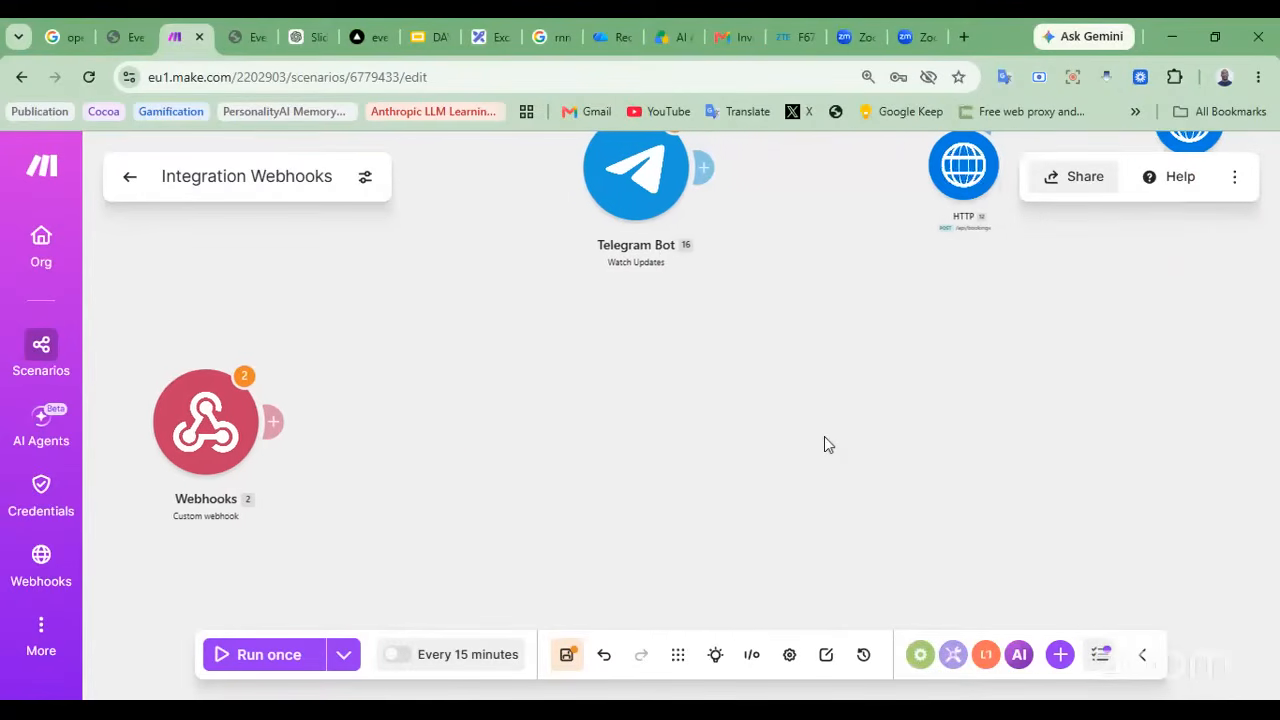
pyautogui.rightClick(822, 410)
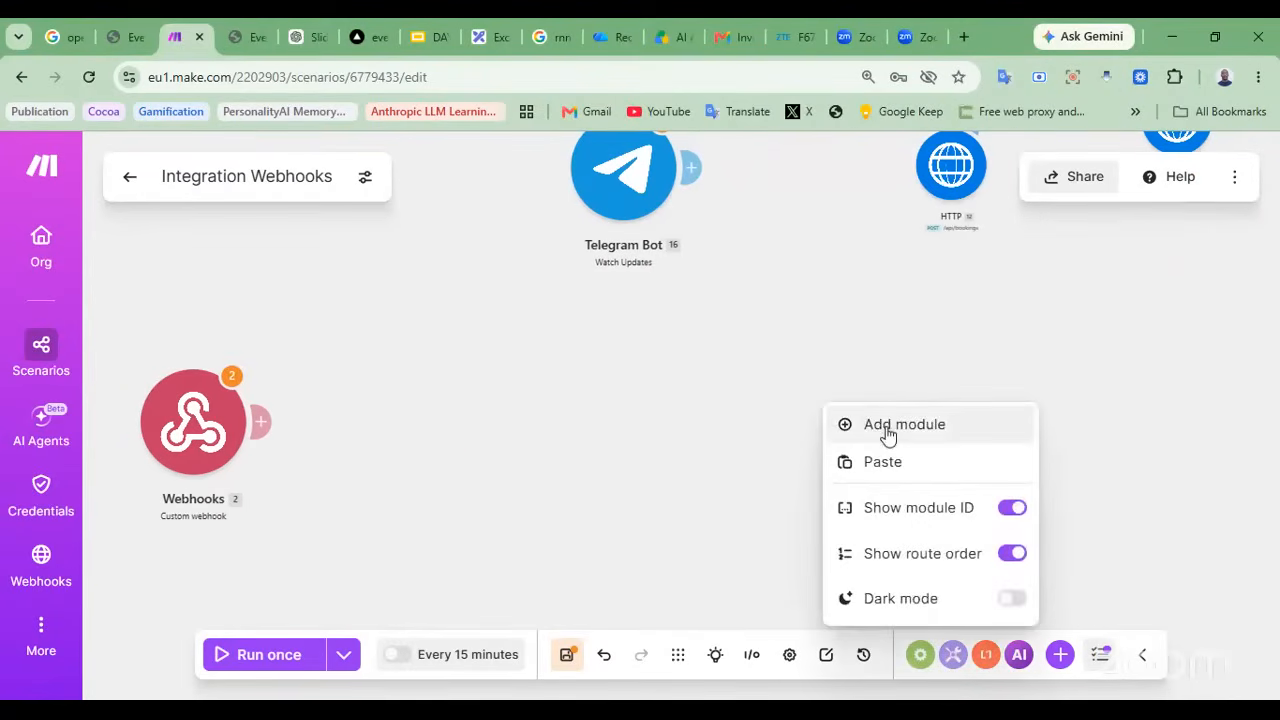
pyautogui.click(886, 427)
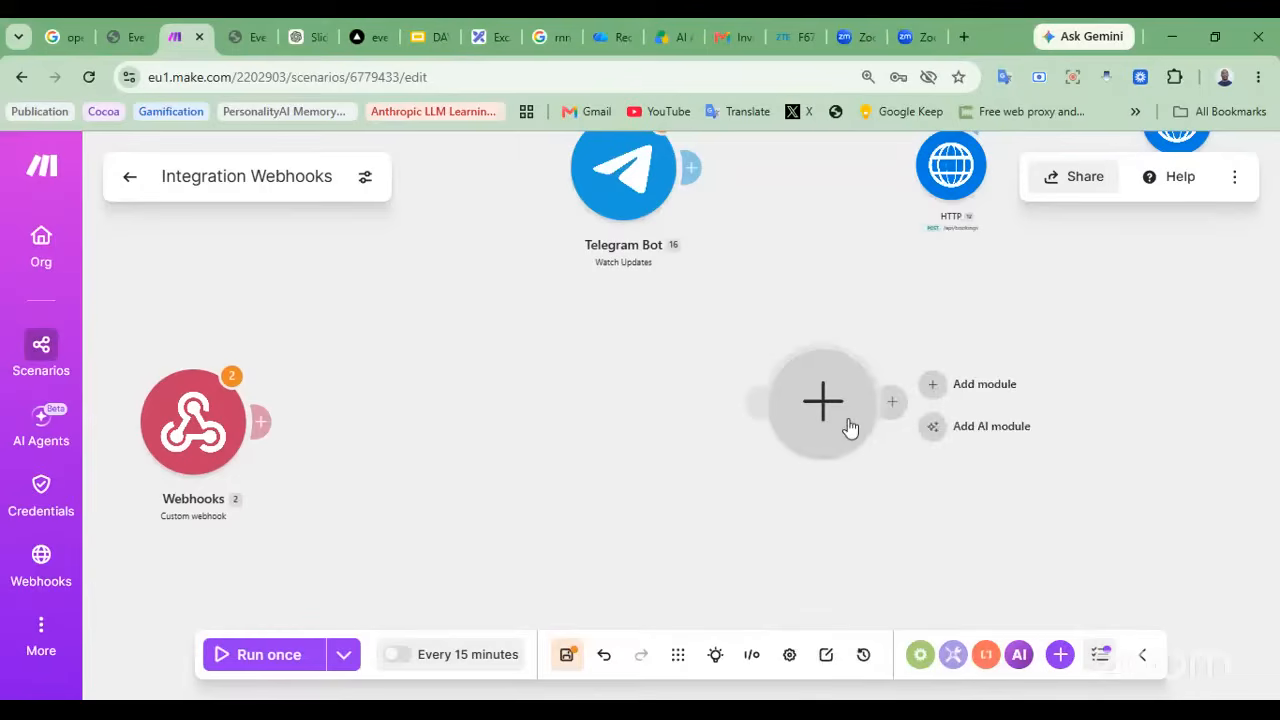
pyautogui.click(838, 420)
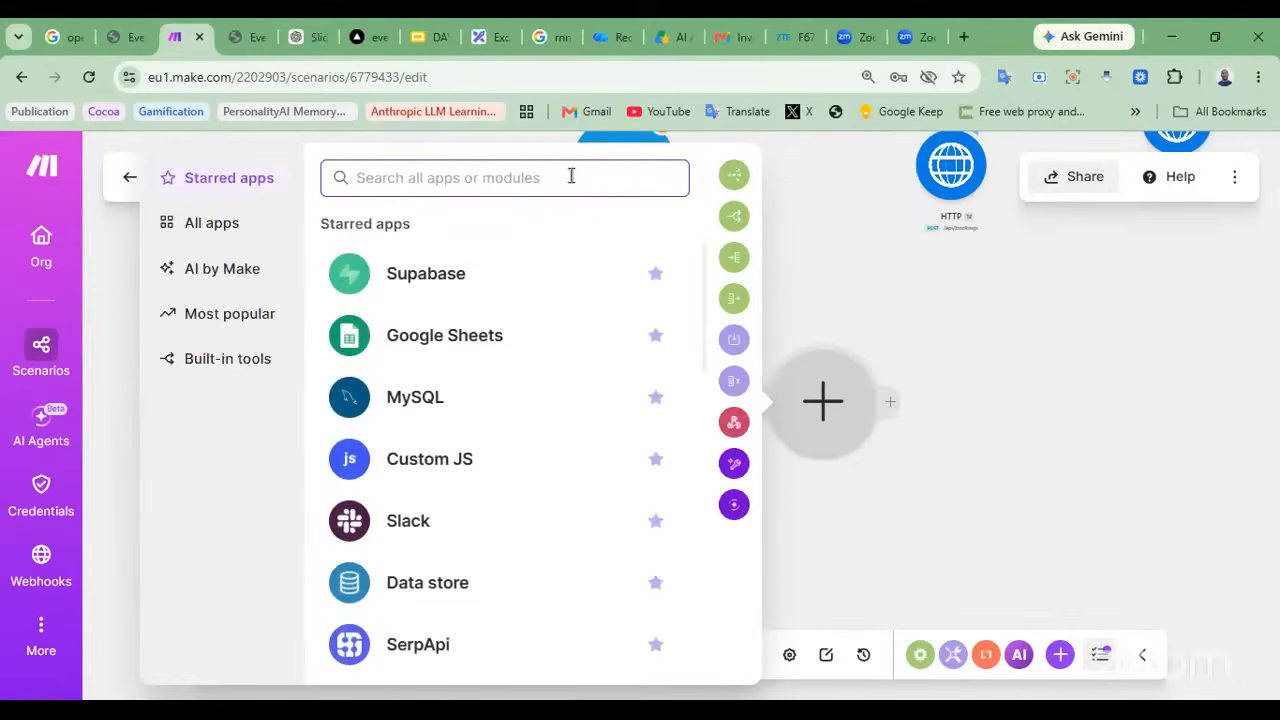
pyautogui.write('web')
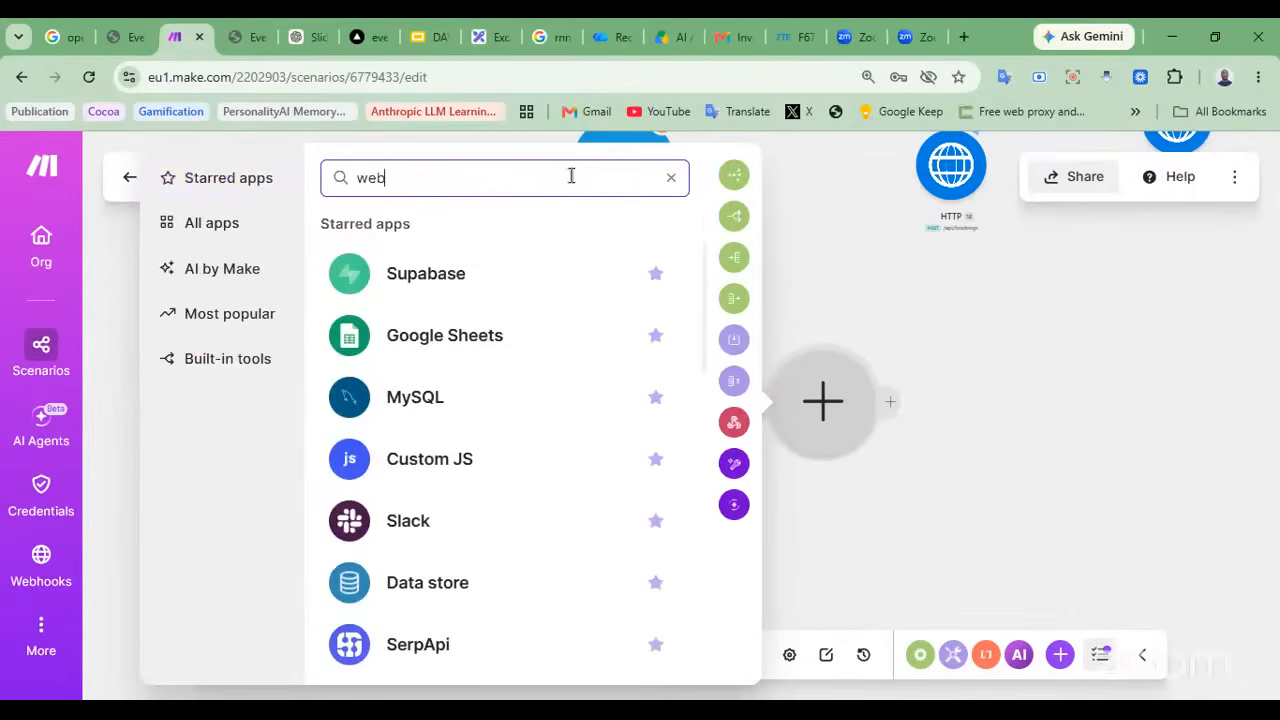
pyautogui.write('hoo')
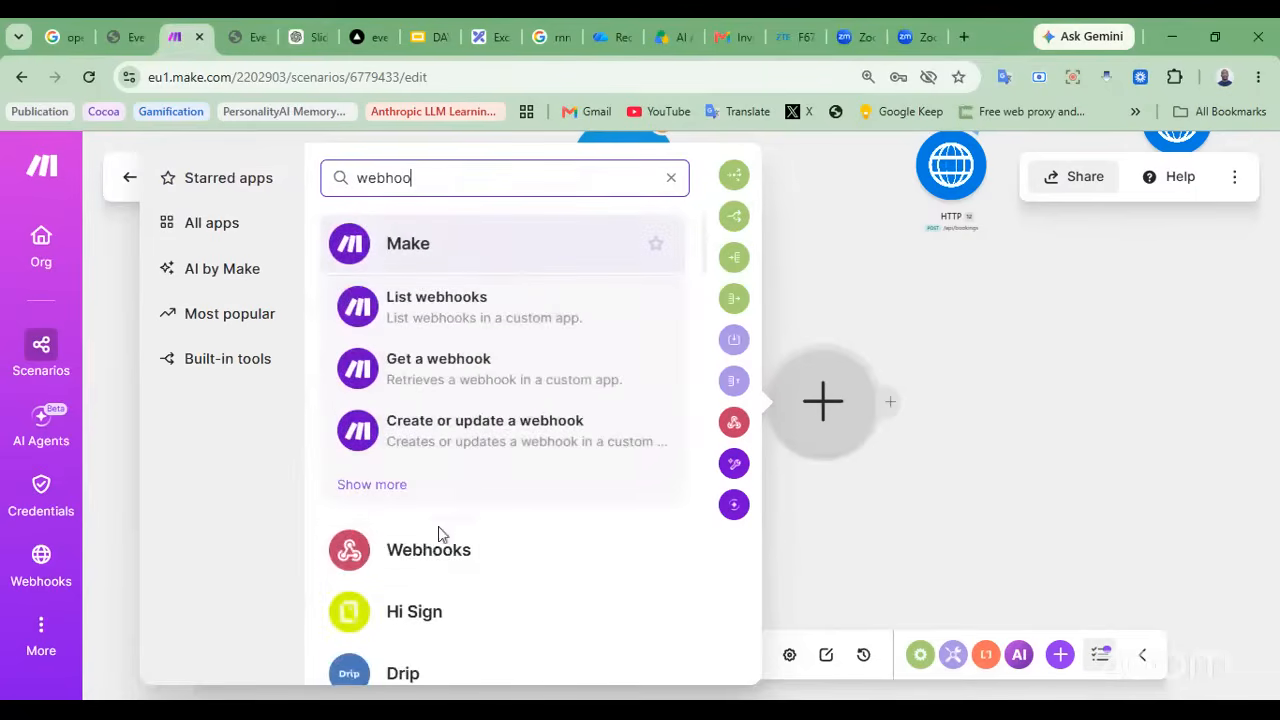
pyautogui.click(430, 549)
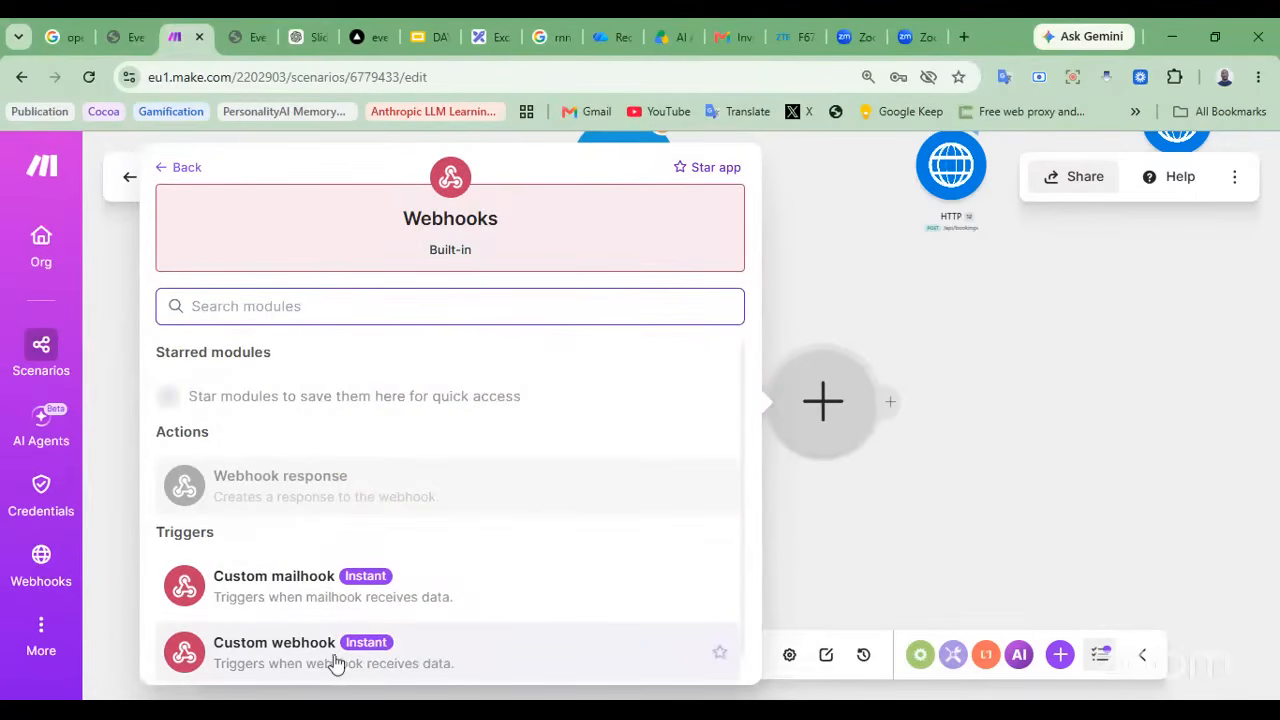
pyautogui.click(450, 662)
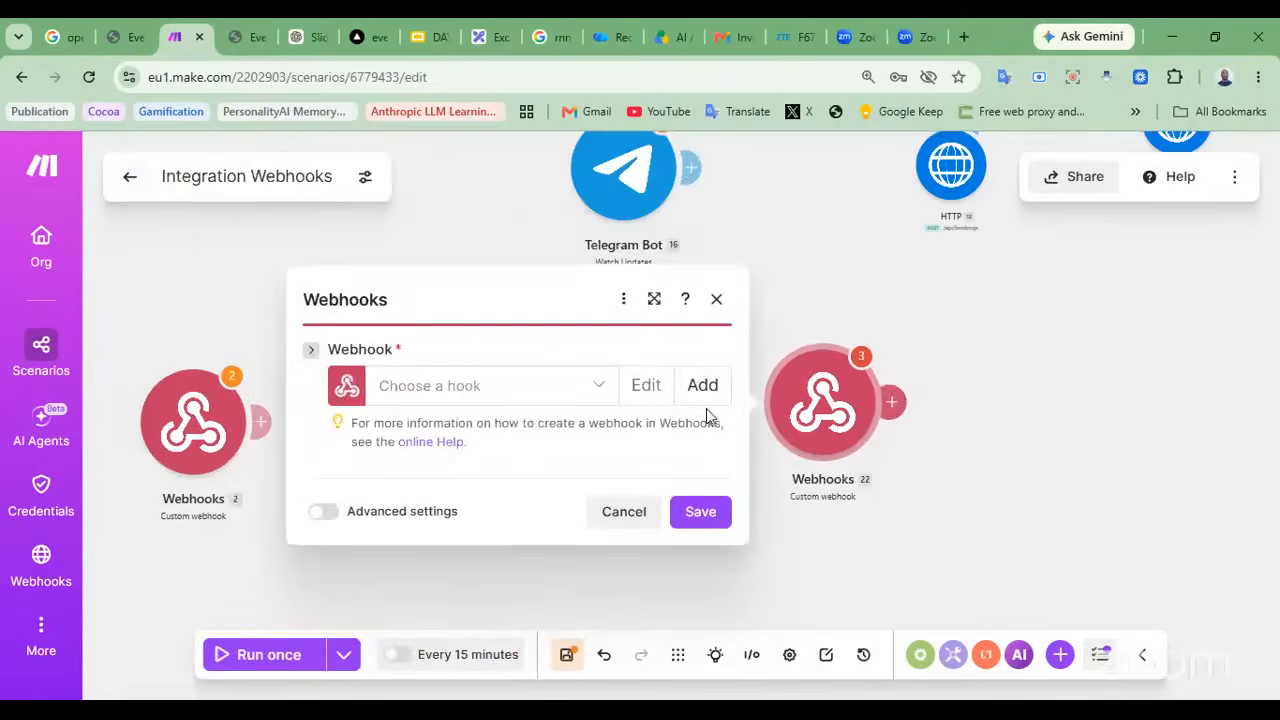
# Create a webhook named vercel_webhook for the new Webhooks module, copy its URL, and save the module
pyautogui.click(597, 390)
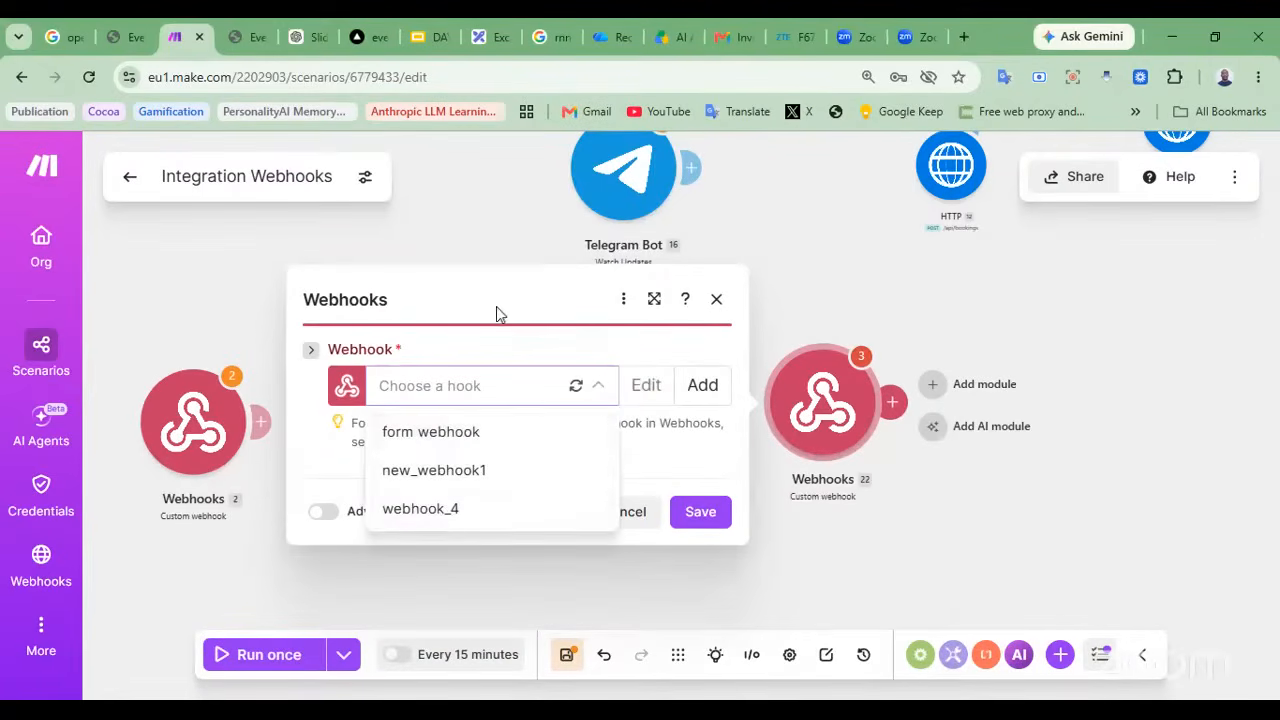
pyautogui.click(525, 342)
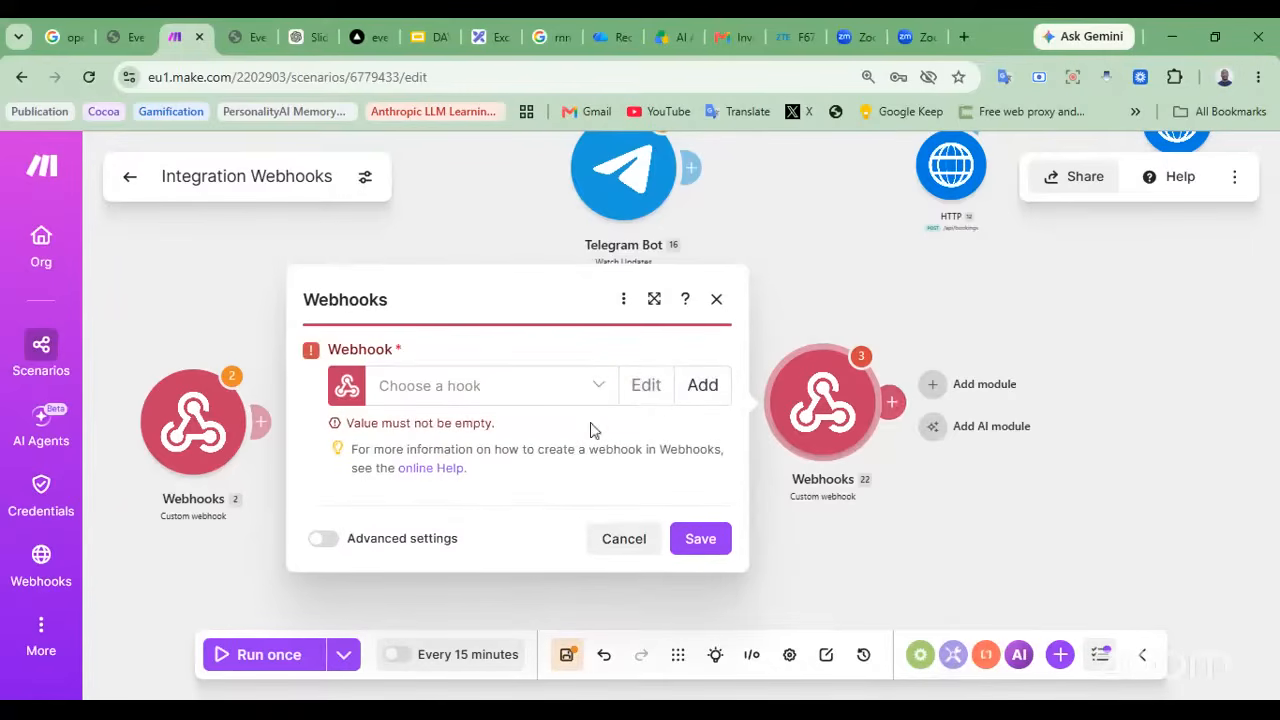
pyautogui.click(714, 389)
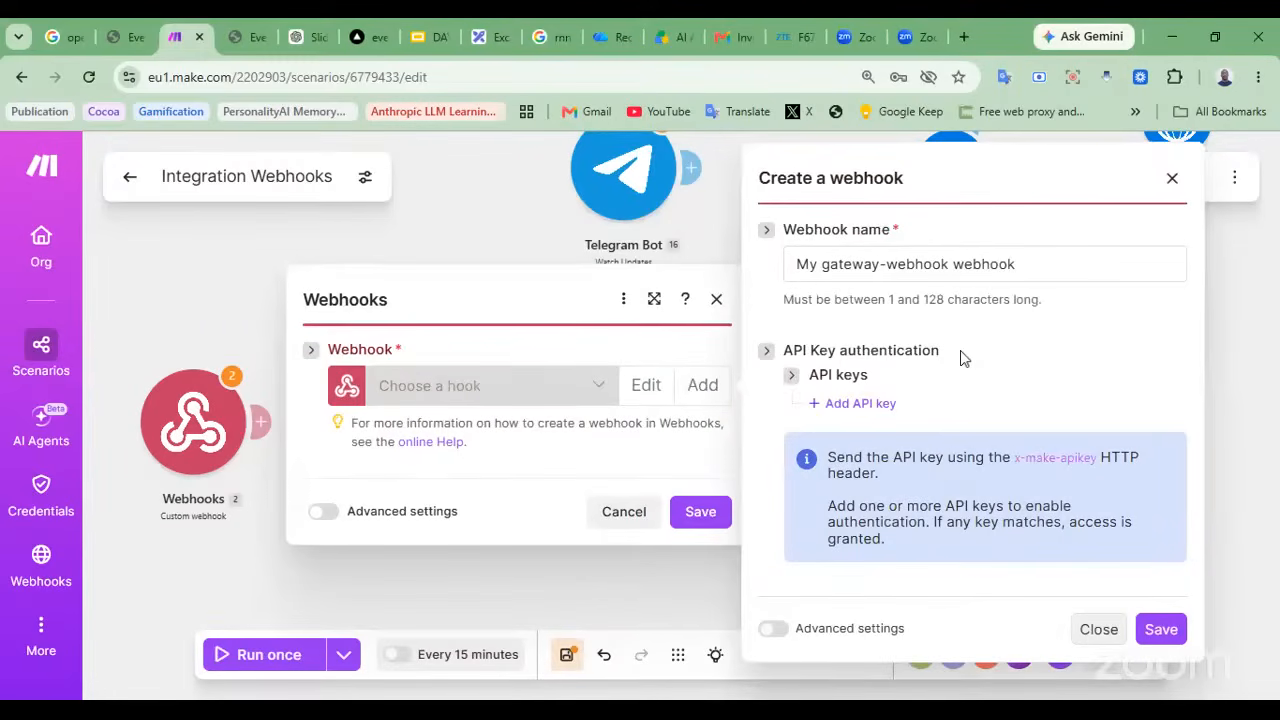
pyautogui.click(937, 262)
pyautogui.moveTo(1018, 263); pyautogui.dragTo(785, 264)
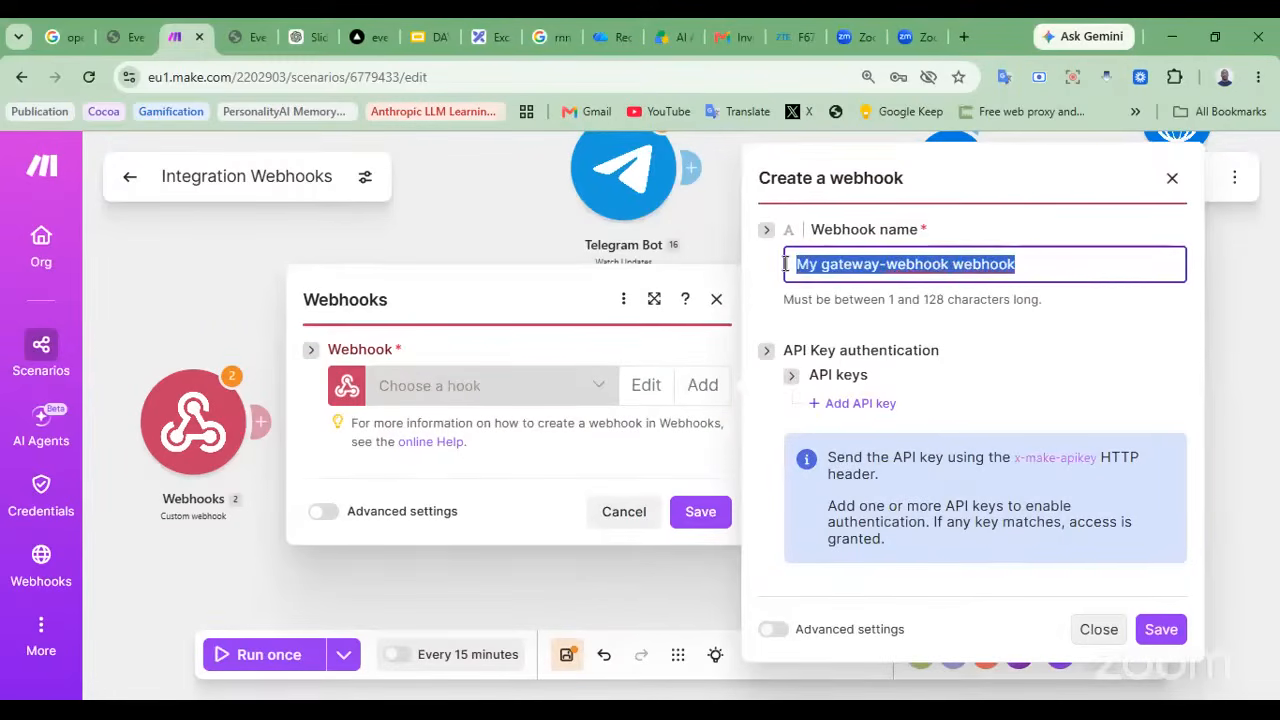
pyautogui.press('BackSpace')
pyautogui.write('vercel')
pyautogui.write('_')
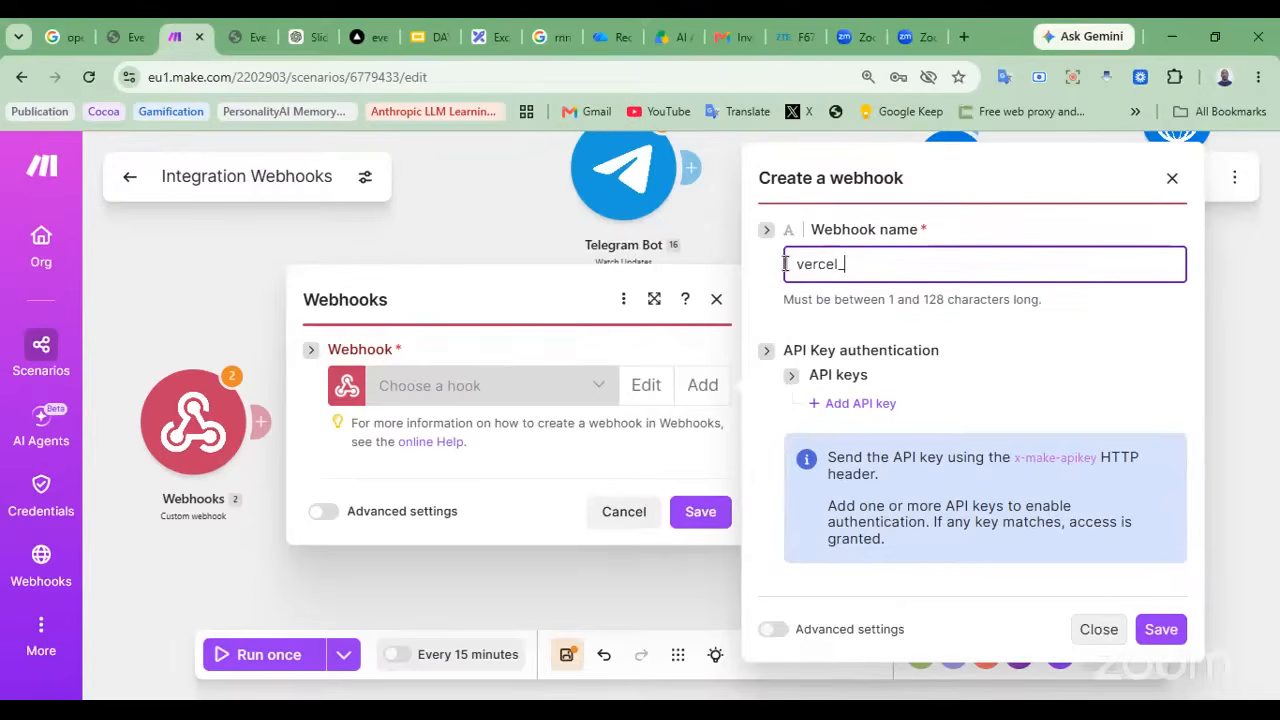
pyautogui.write('webhook')
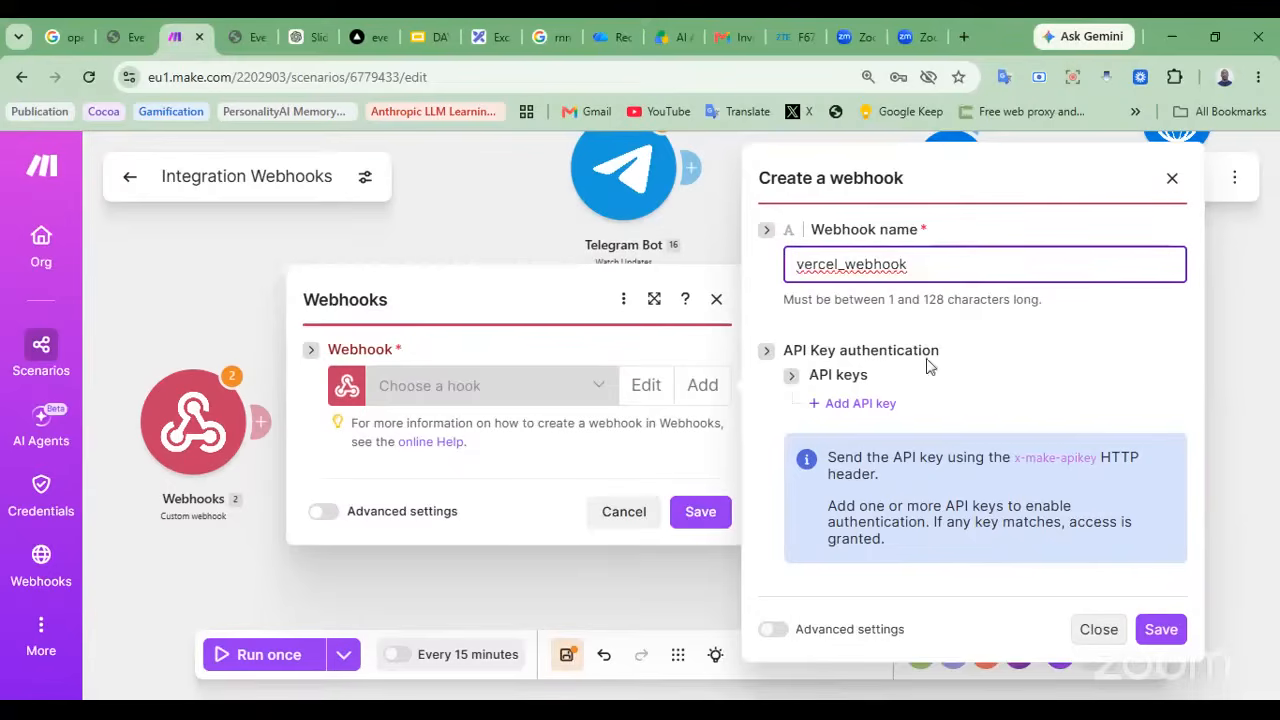
pyautogui.click(1162, 628)
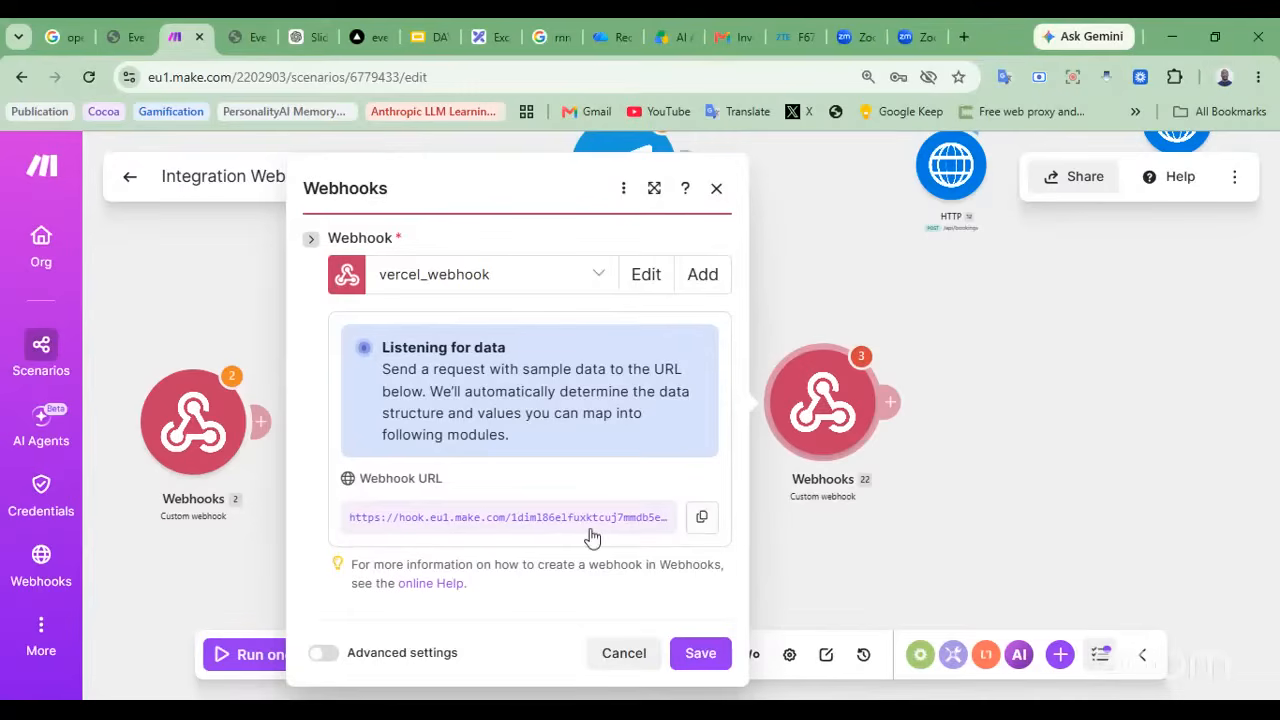
pyautogui.click(701, 519)
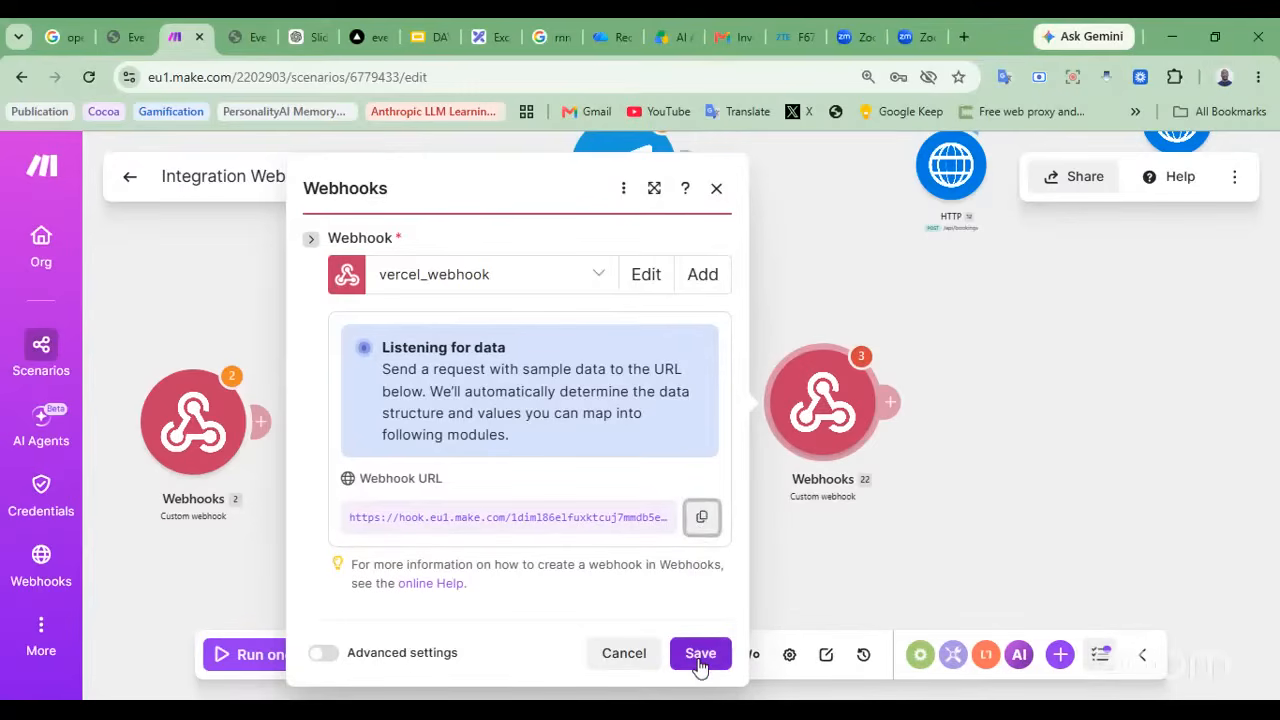
pyautogui.click(700, 654)
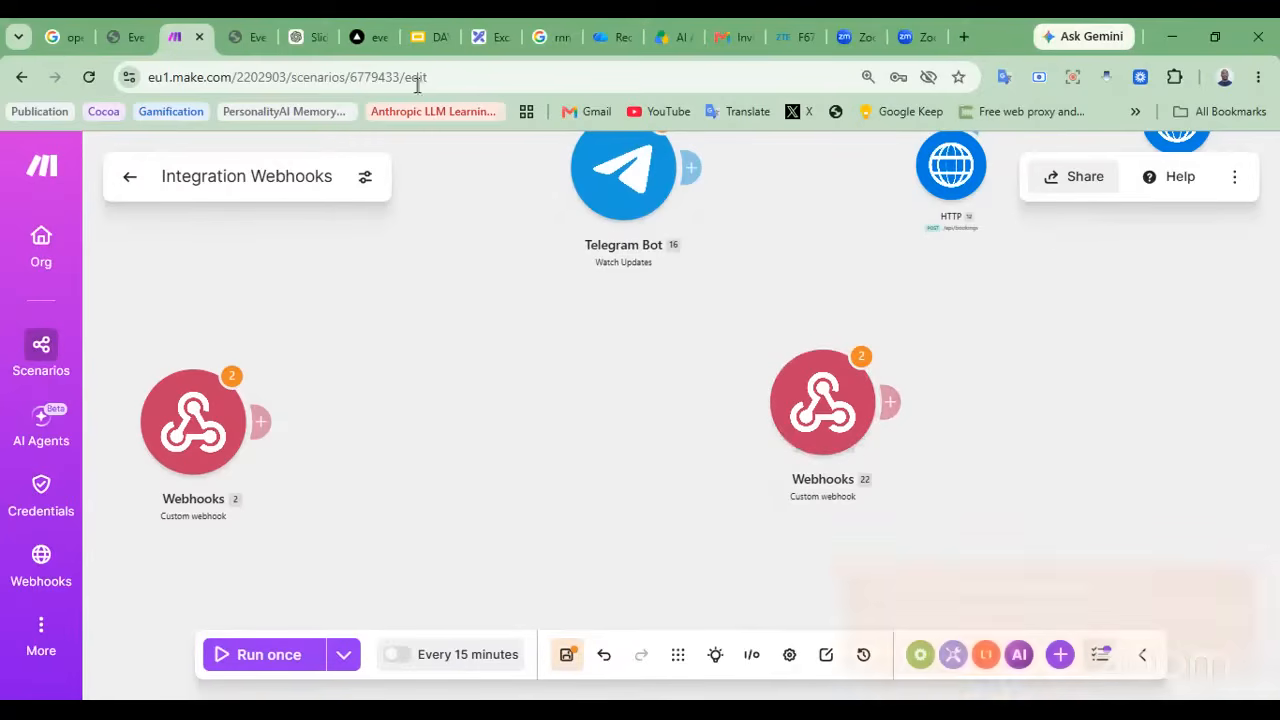
# Switch to the event-management-system project in Vercel and begin a new environment variable with the key WEBHOOK_URL
pyautogui.click(366, 37)
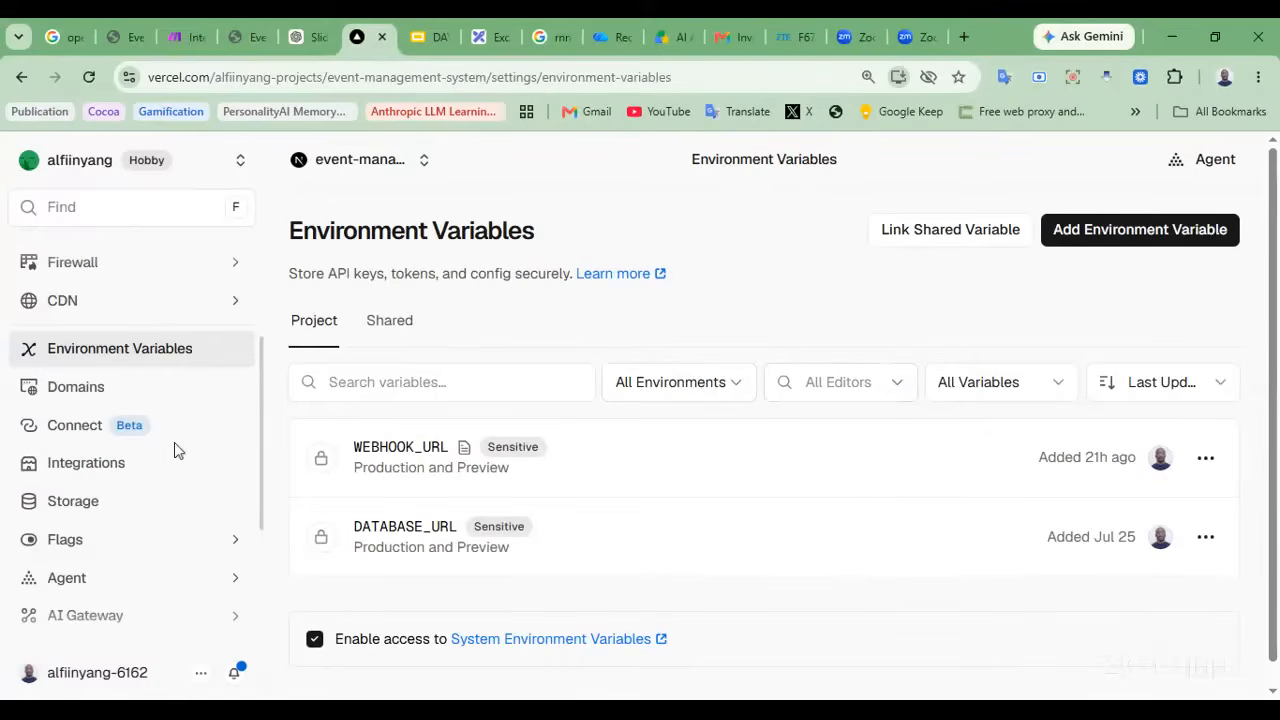
pyautogui.scroll(3, 86, 320)
pyautogui.scroll(-2, 86, 318)
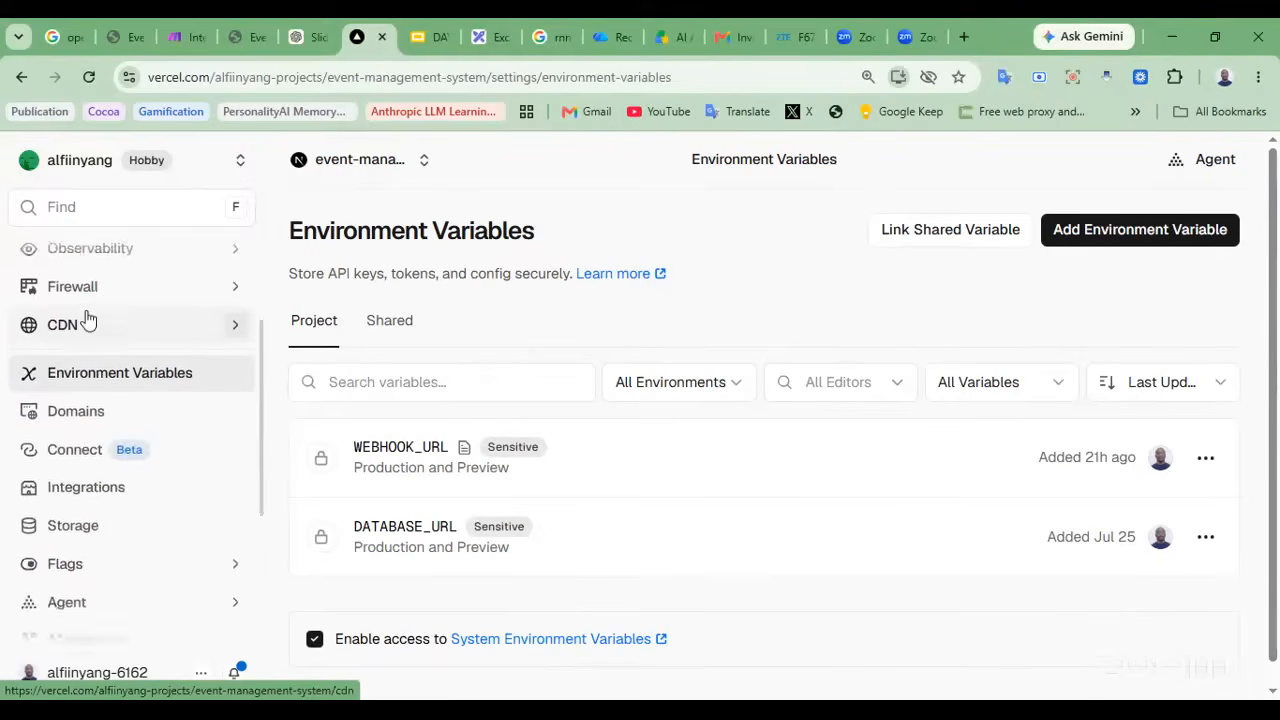
pyautogui.scroll(2, 86, 318)
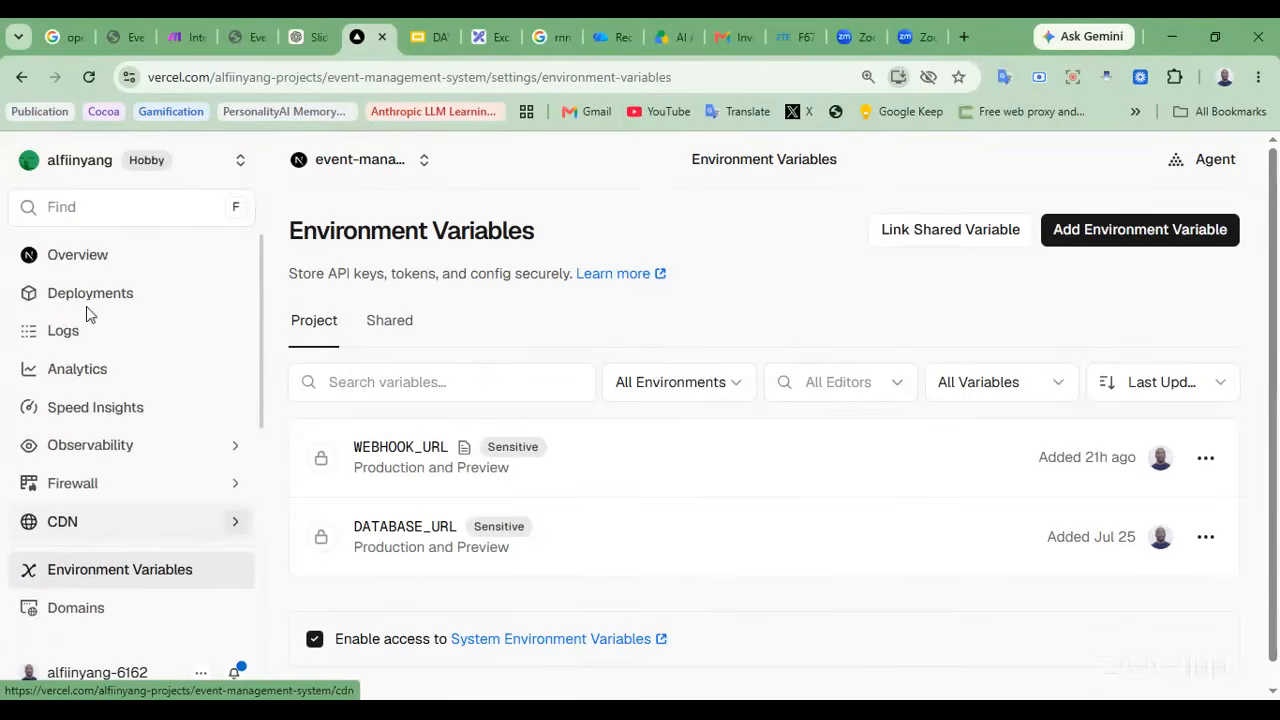
pyautogui.scroll(-1, 118, 524)
pyautogui.scroll(-1, 118, 524)
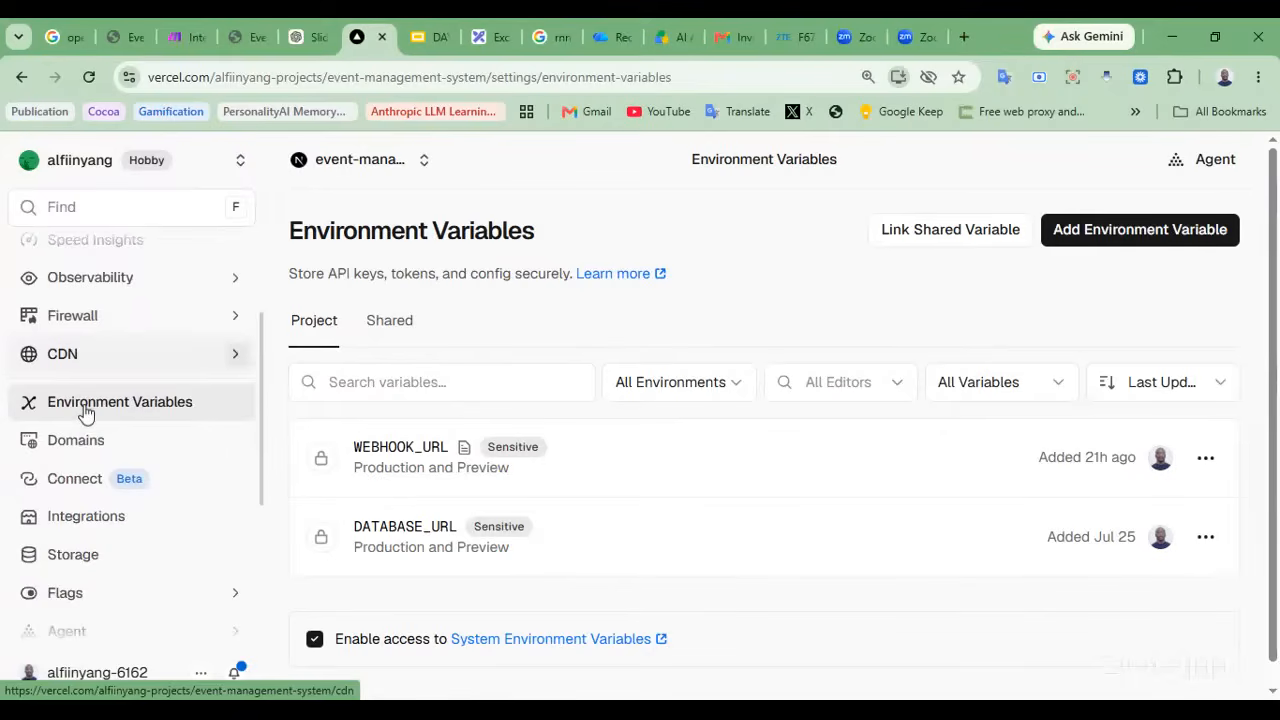
pyautogui.click(1136, 232)
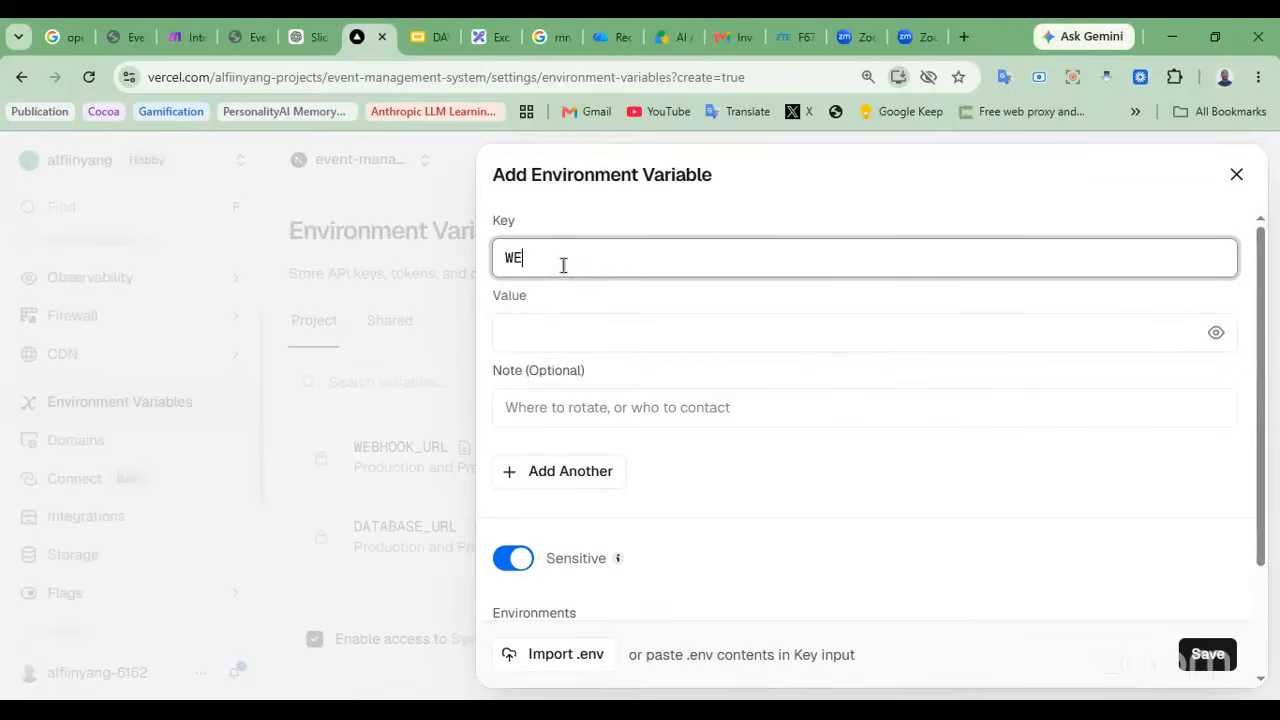
pyautogui.write('HOOK_URL')
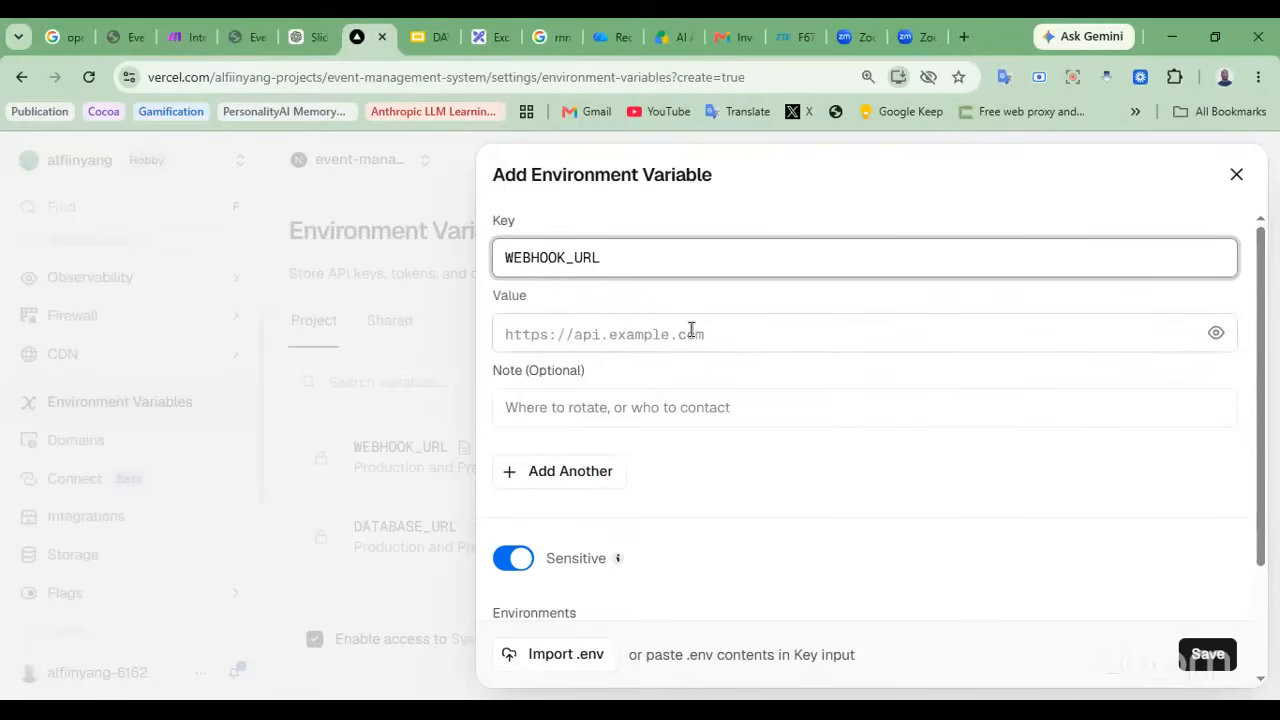
pyautogui.press('Tab')
# Check the vercel_webhook URL in Make, paste the copied URL as the Vercel variable's value, and discard the unsaved variable
pyautogui.click(185, 37)
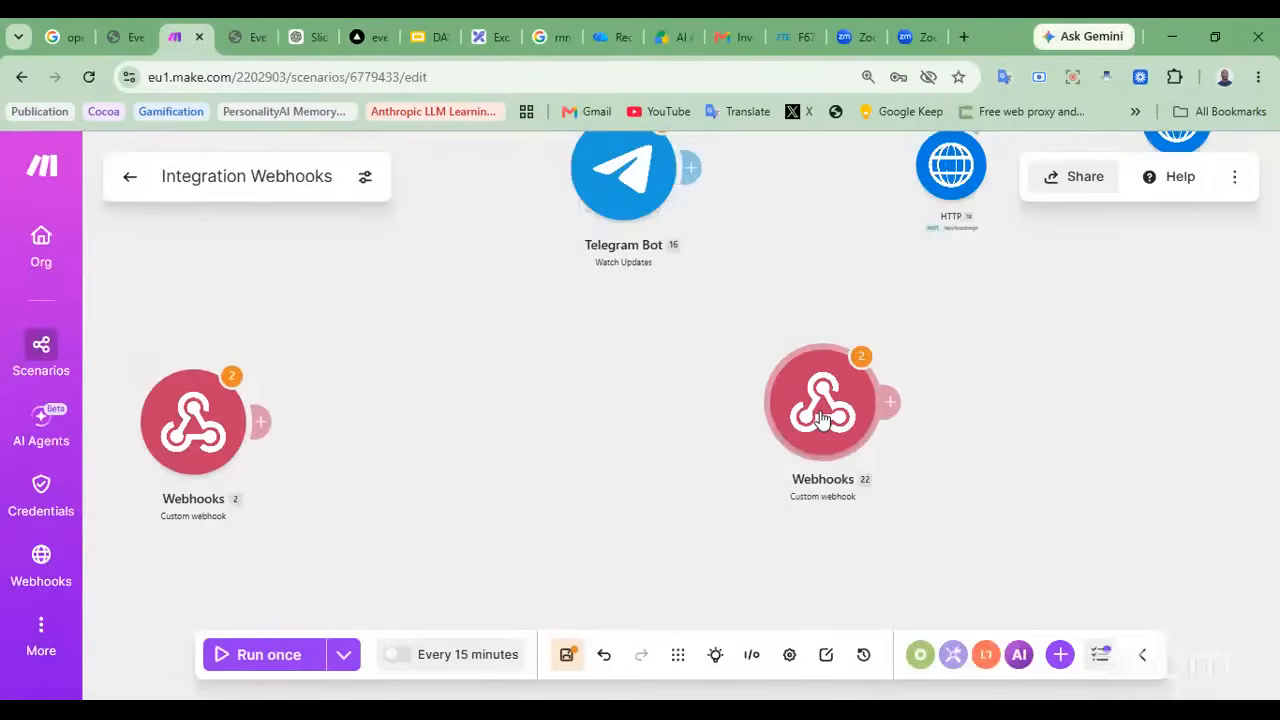
pyautogui.click(821, 420)
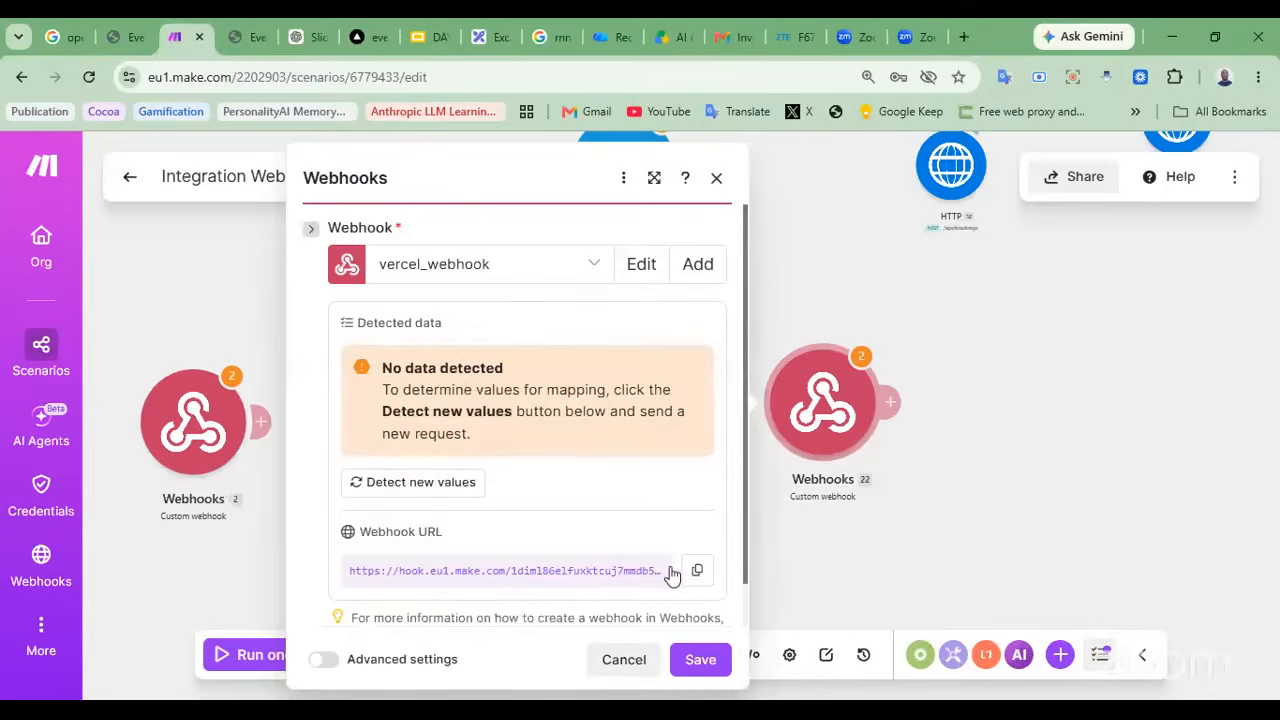
pyautogui.click(357, 37)
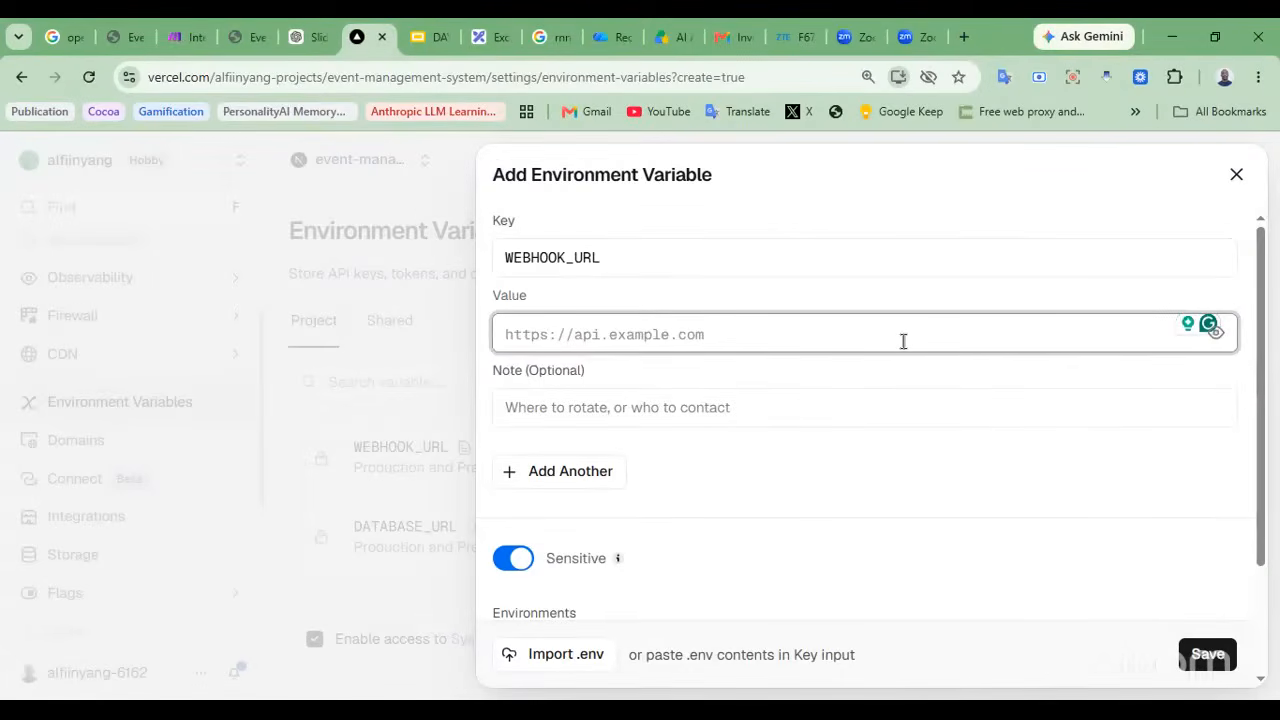
pyautogui.hotkey('ctrl', 'v')
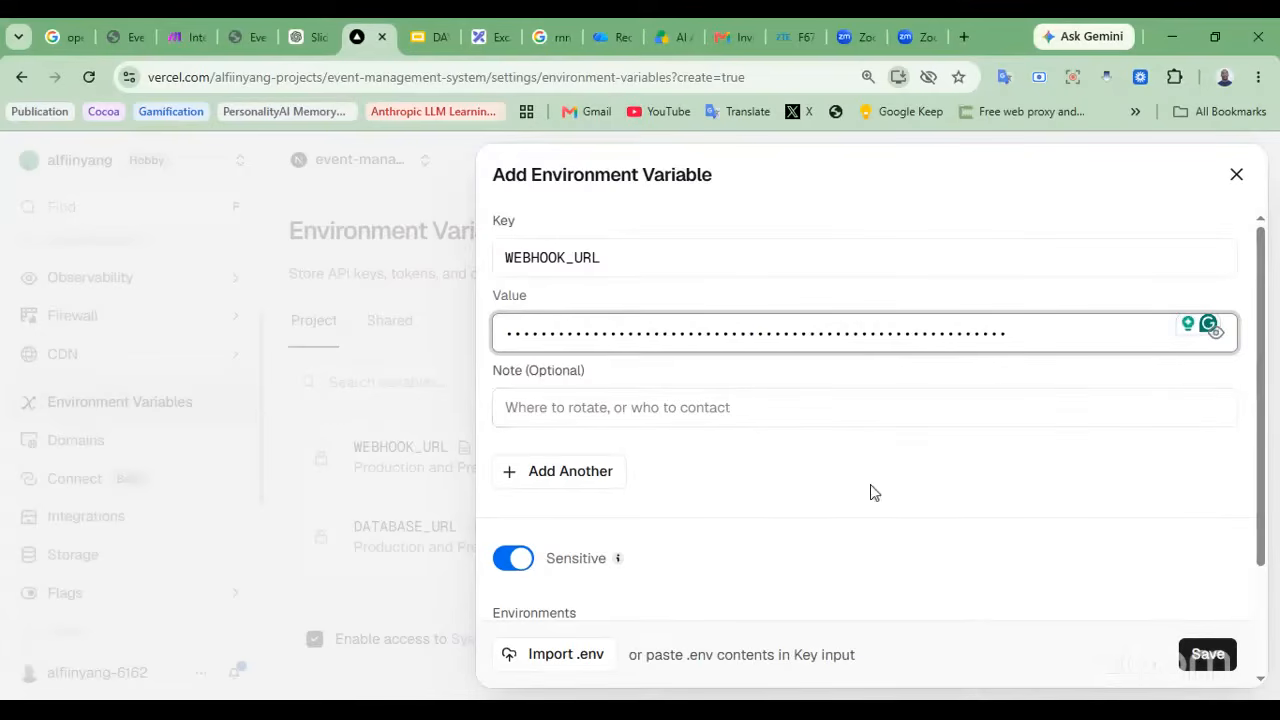
pyautogui.click(1237, 176)
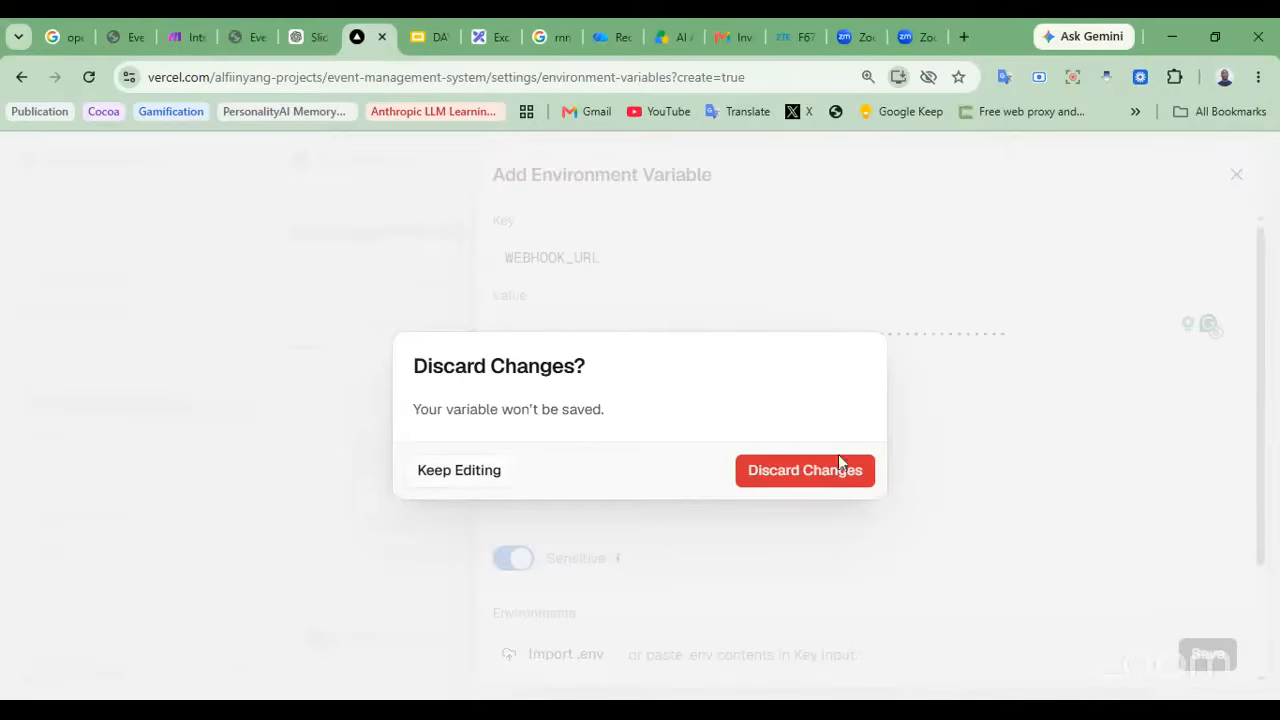
pyautogui.click(826, 476)
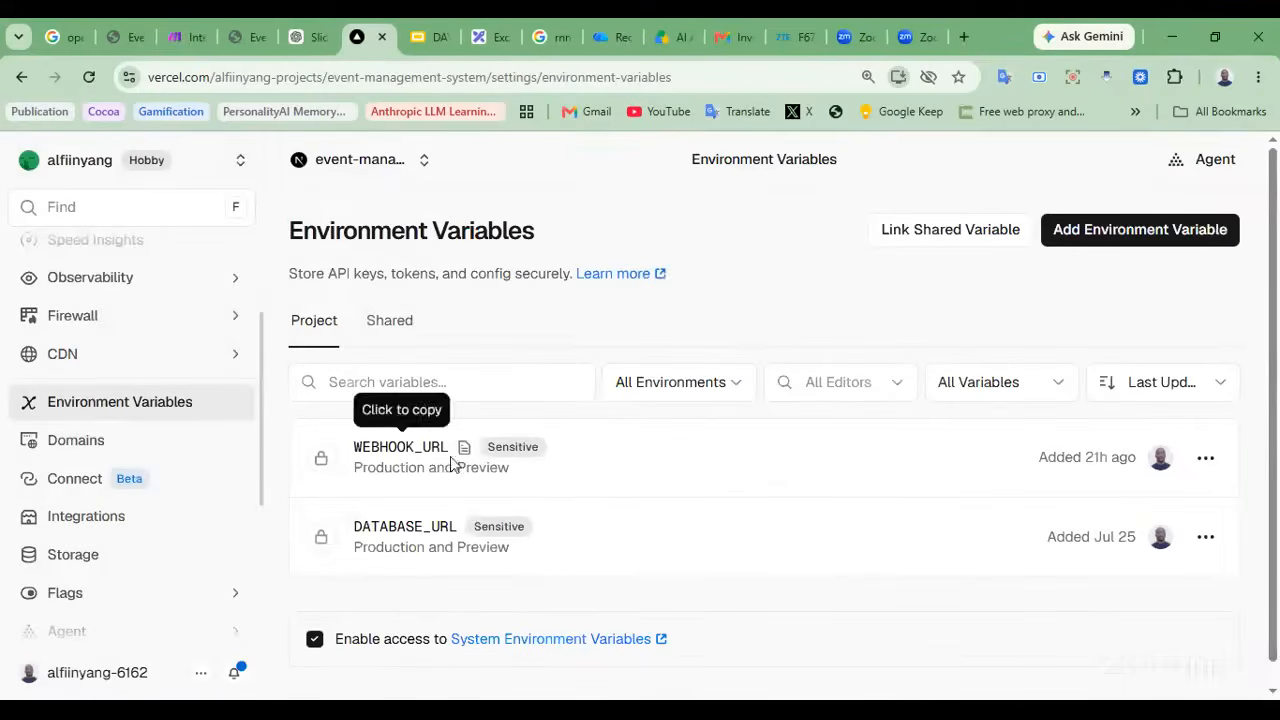
# Switch back to the Integration Webhooks scenario in Make and delete the module that uses vercel_webhook
pyautogui.click(178, 37)
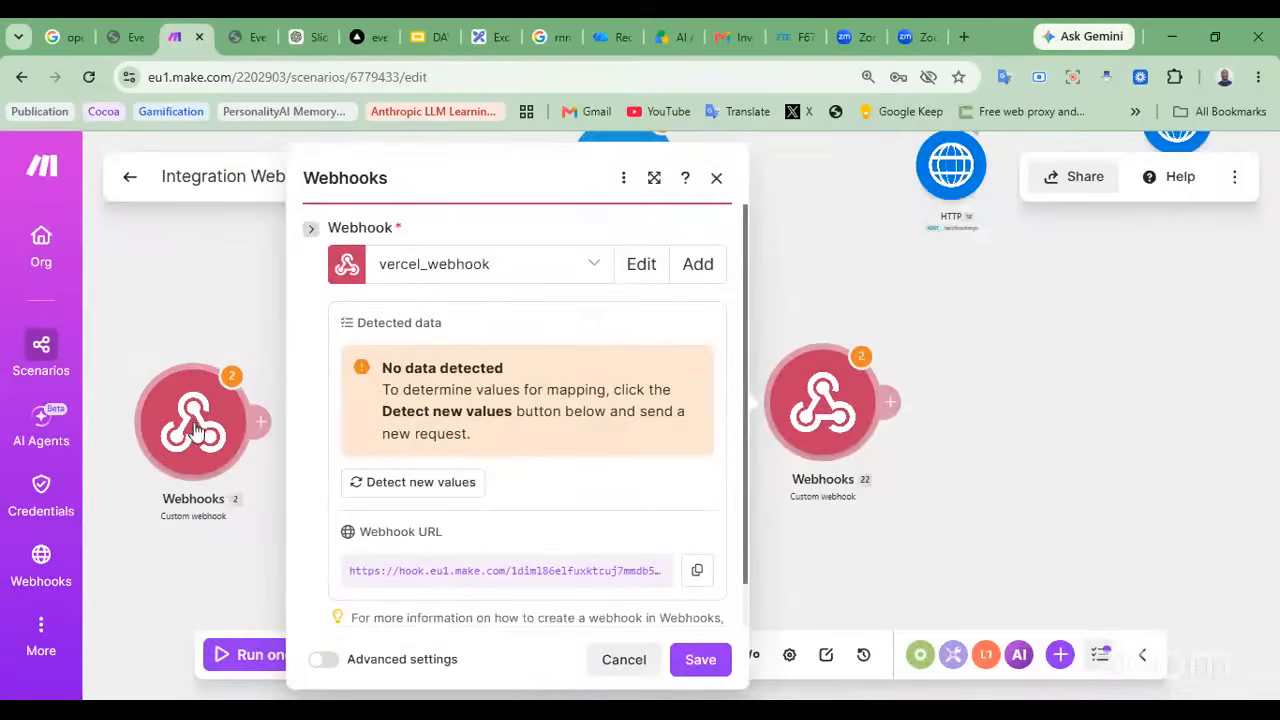
pyautogui.moveTo(970, 532); pyautogui.dragTo(760, 326)
pyautogui.press('Delete')
pyautogui.click(760, 327)
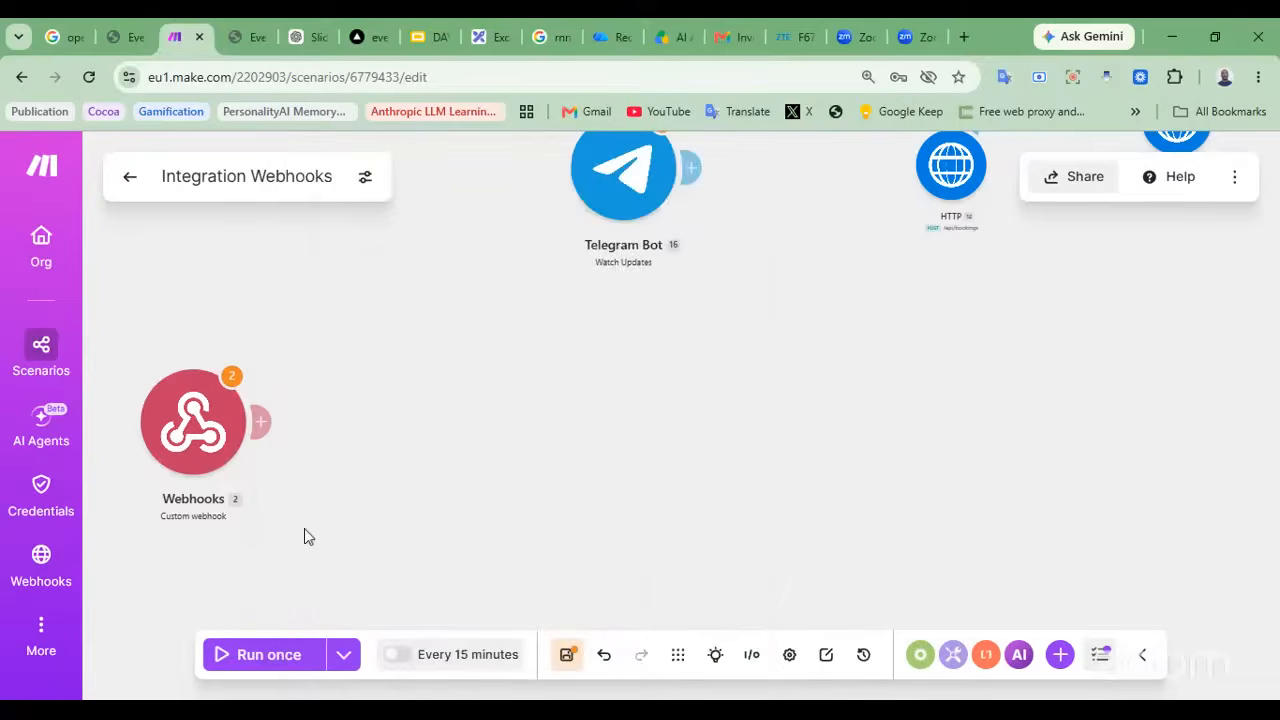
# Stop the run that begins at the AI agent and make the Webhooks module the scenario's starting point
pyautogui.click(257, 666)
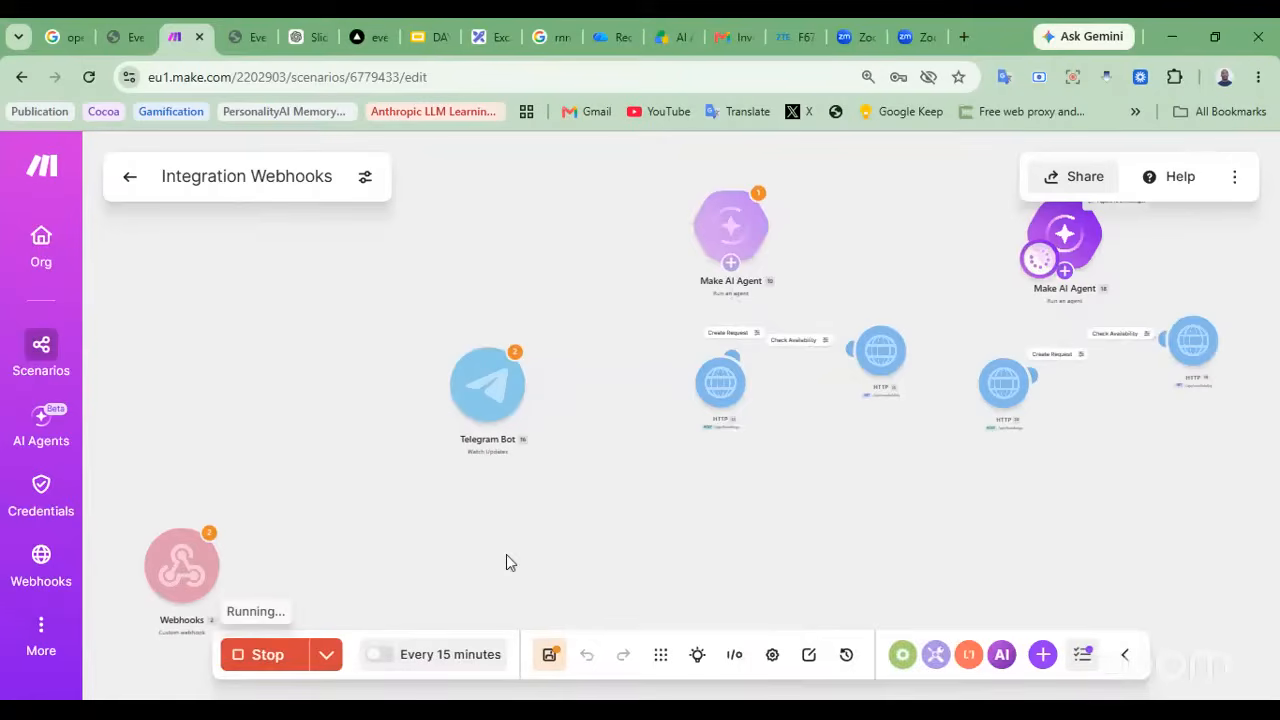
pyautogui.click(268, 660)
pyautogui.moveTo(1000, 305)
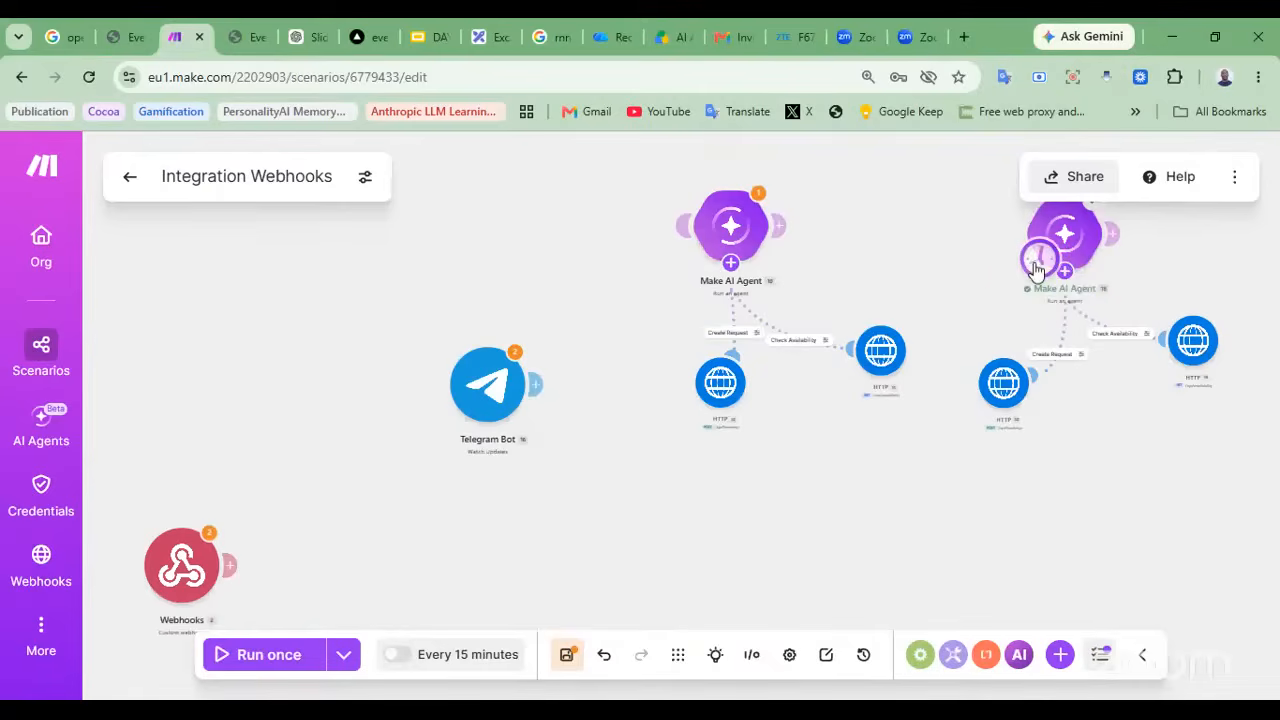
pyautogui.moveTo(1037, 268); pyautogui.dragTo(252, 495)
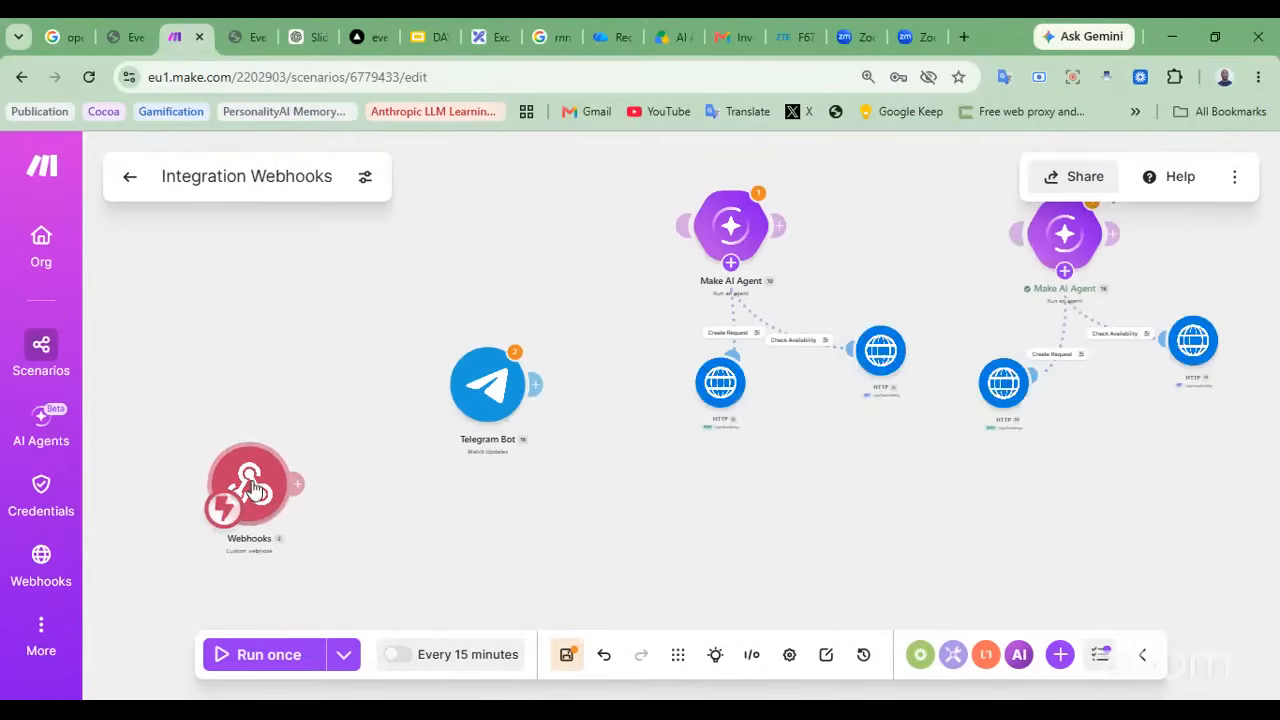
# Run the Integration Webhooks scenario once and have it wait for new data instead of using the queued data
pyautogui.click(241, 656)
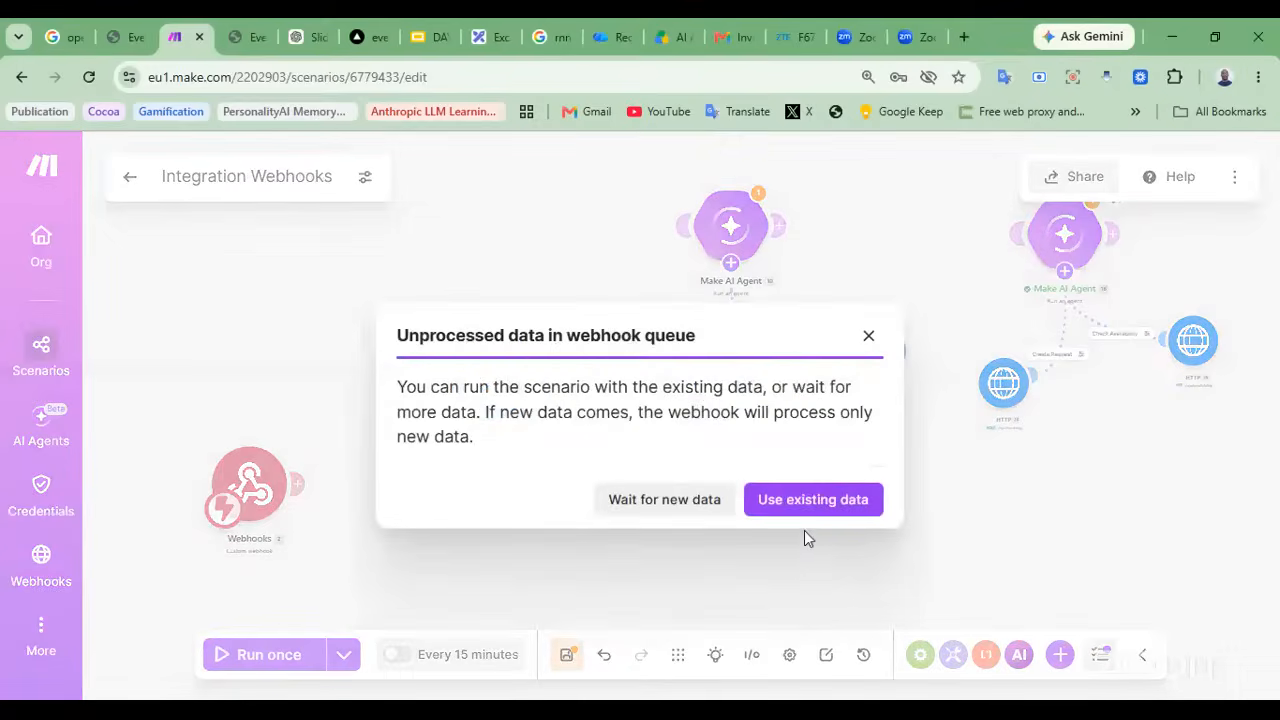
pyautogui.click(688, 509)
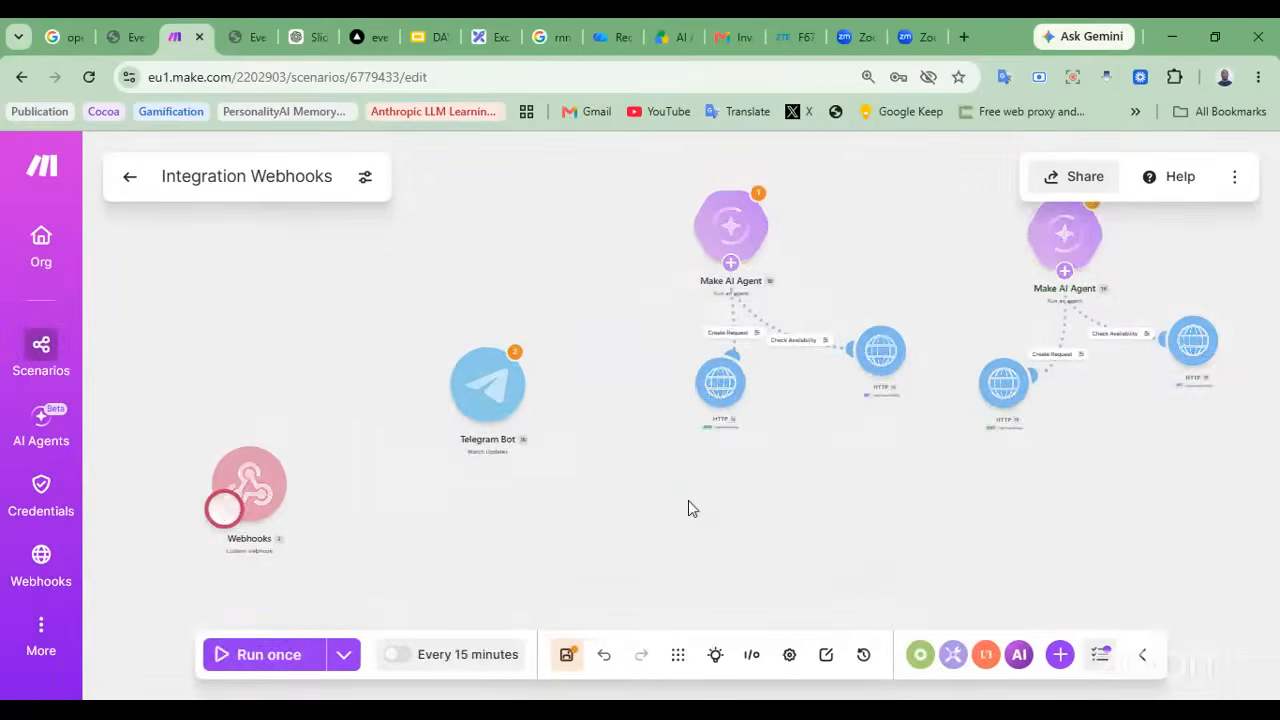
pyautogui.scroll(4, 346, 552)
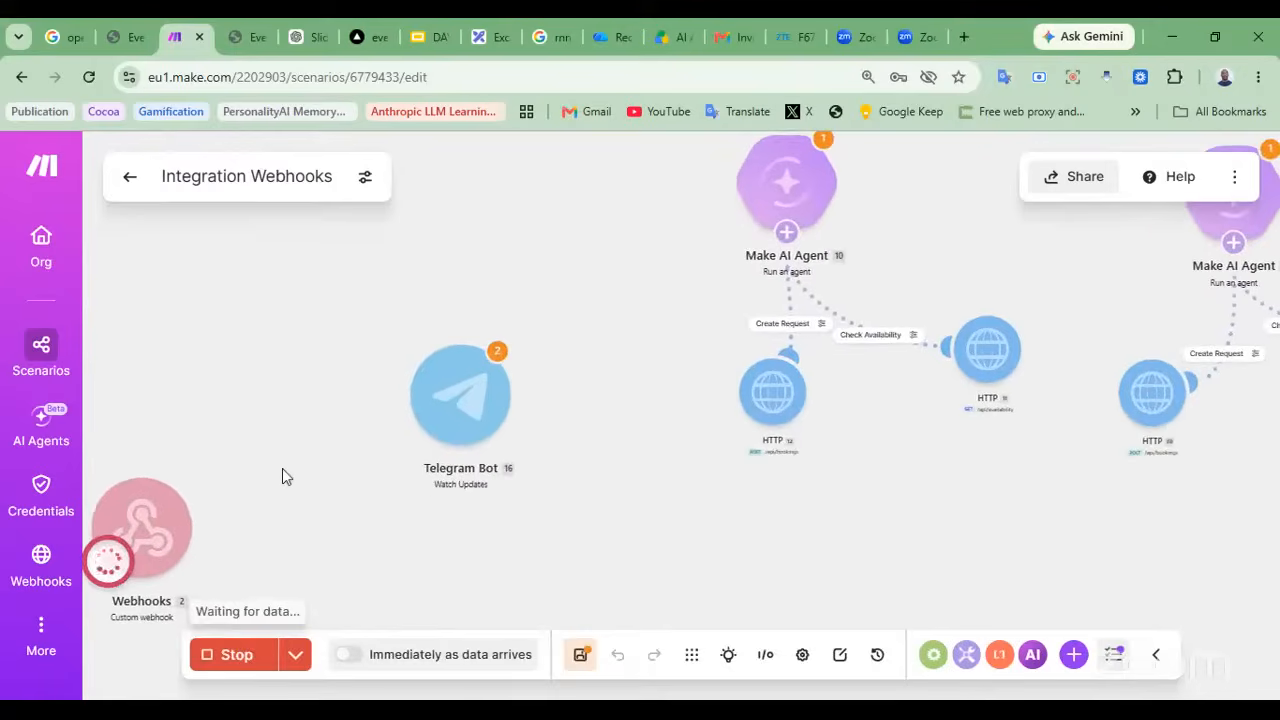
pyautogui.hscroll(-2, 282, 468)
pyautogui.scroll(-2, 282, 468)
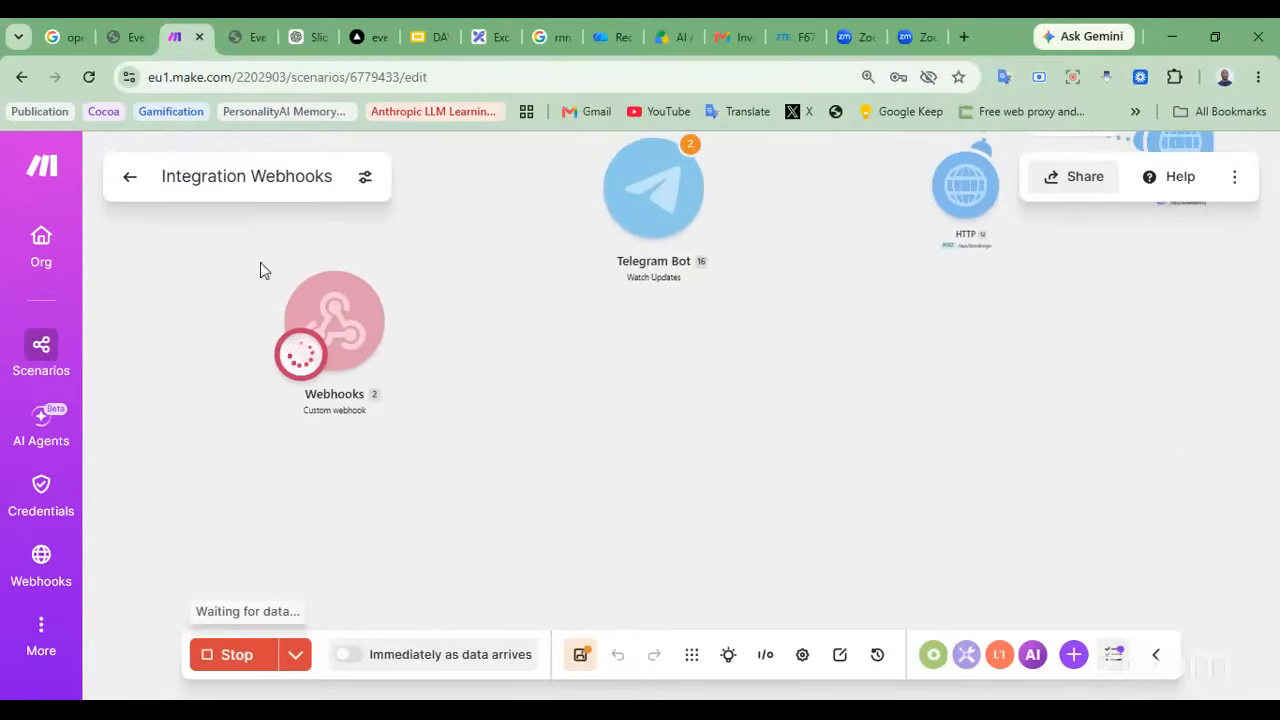
# Switch to the EventCenter Scheduler site and select August 7, 2026 on the calendar for a new booking request
pyautogui.click(235, 36)
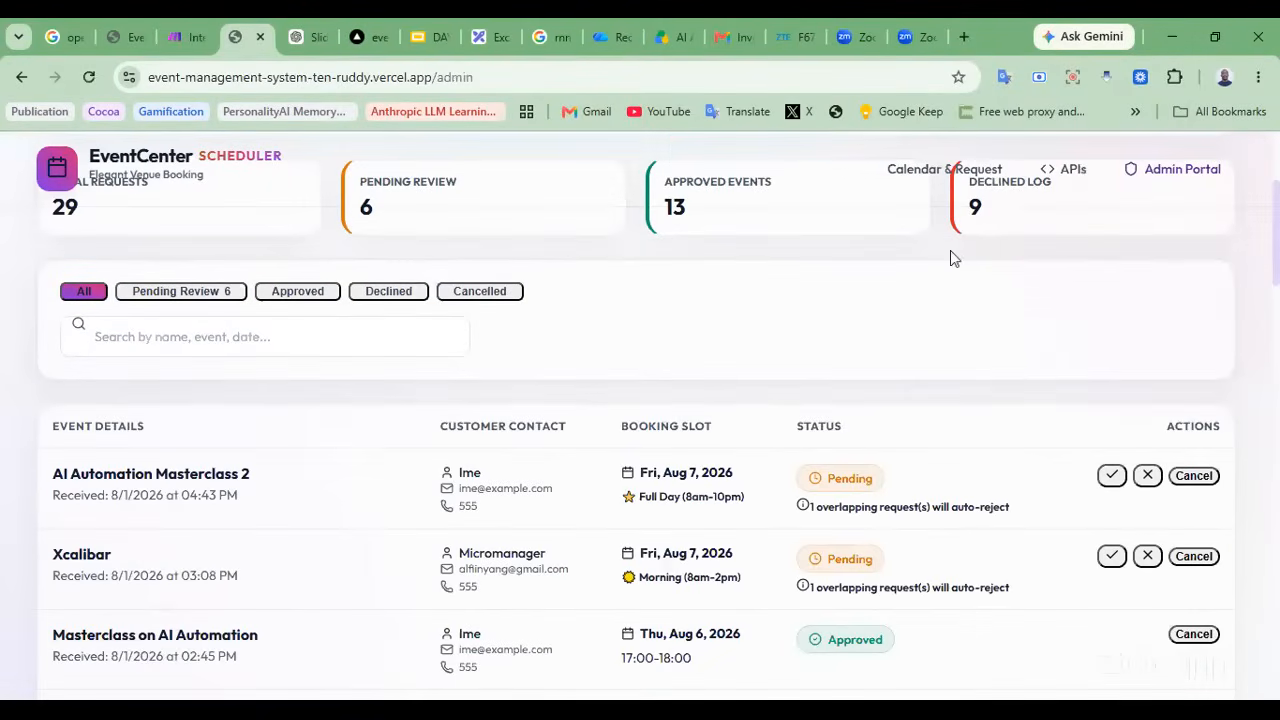
pyautogui.click(982, 175)
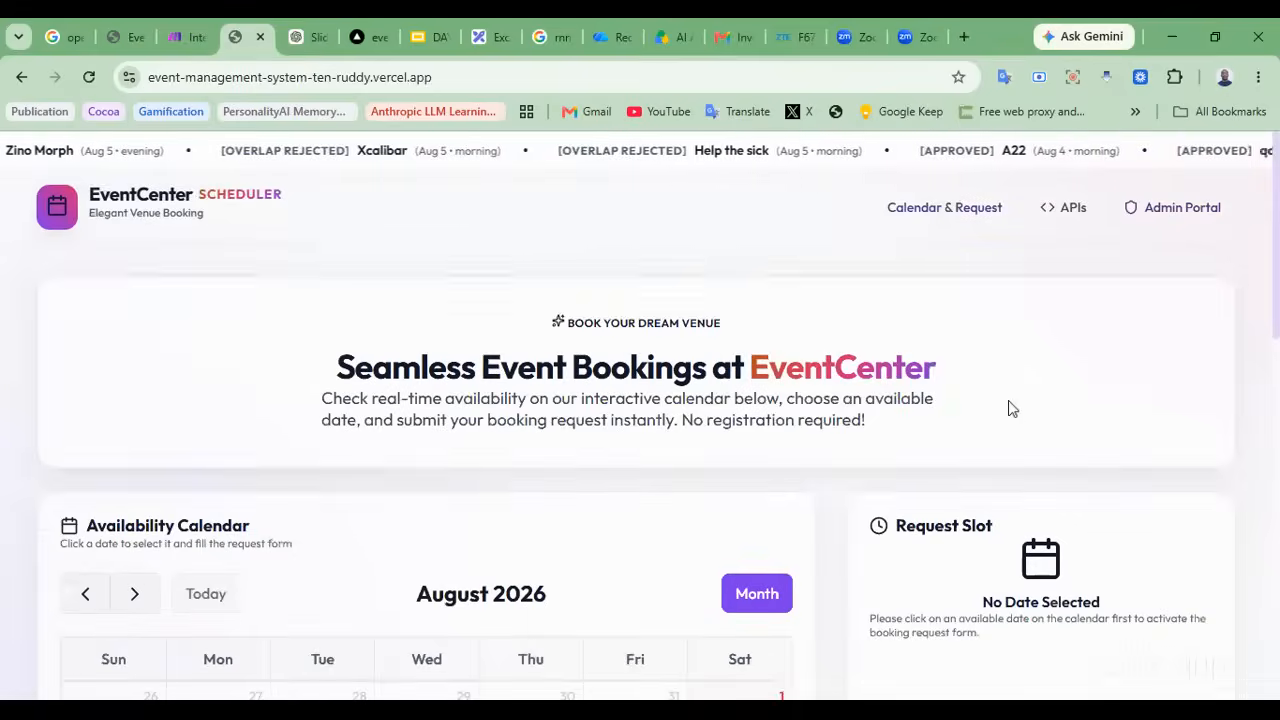
pyautogui.scroll(-2, 1028, 448)
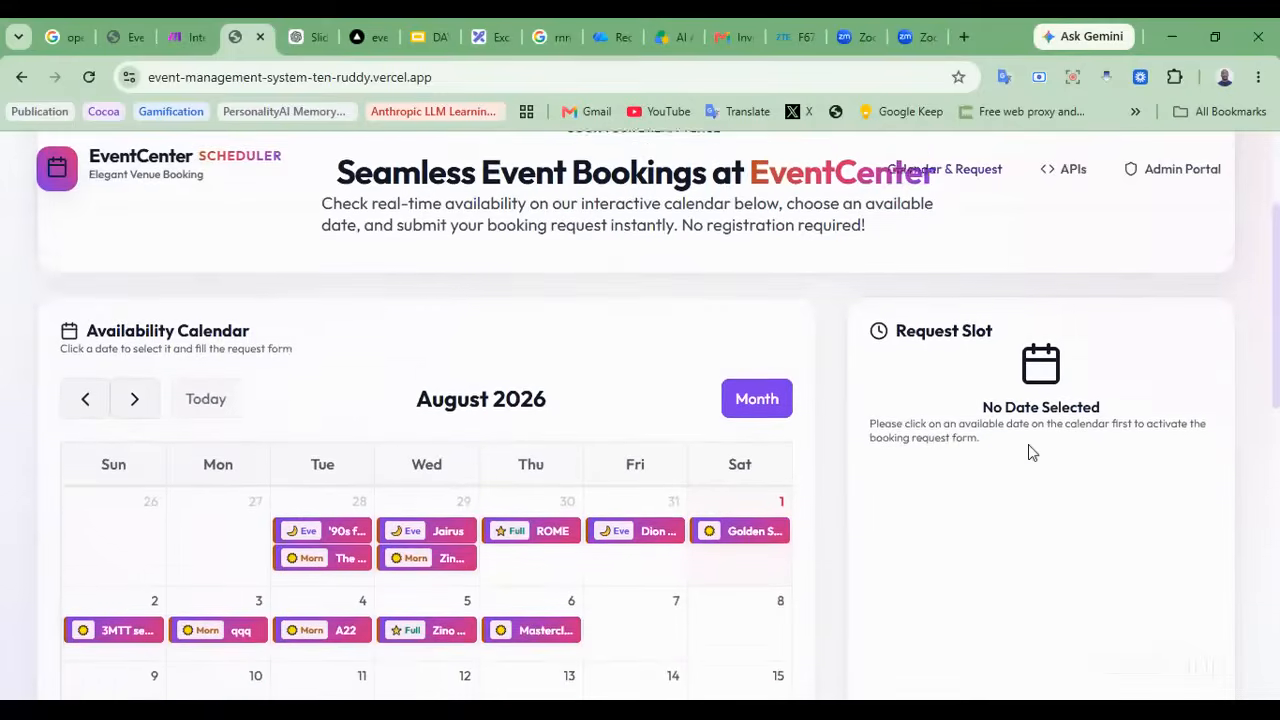
pyautogui.scroll(-4, 1028, 444)
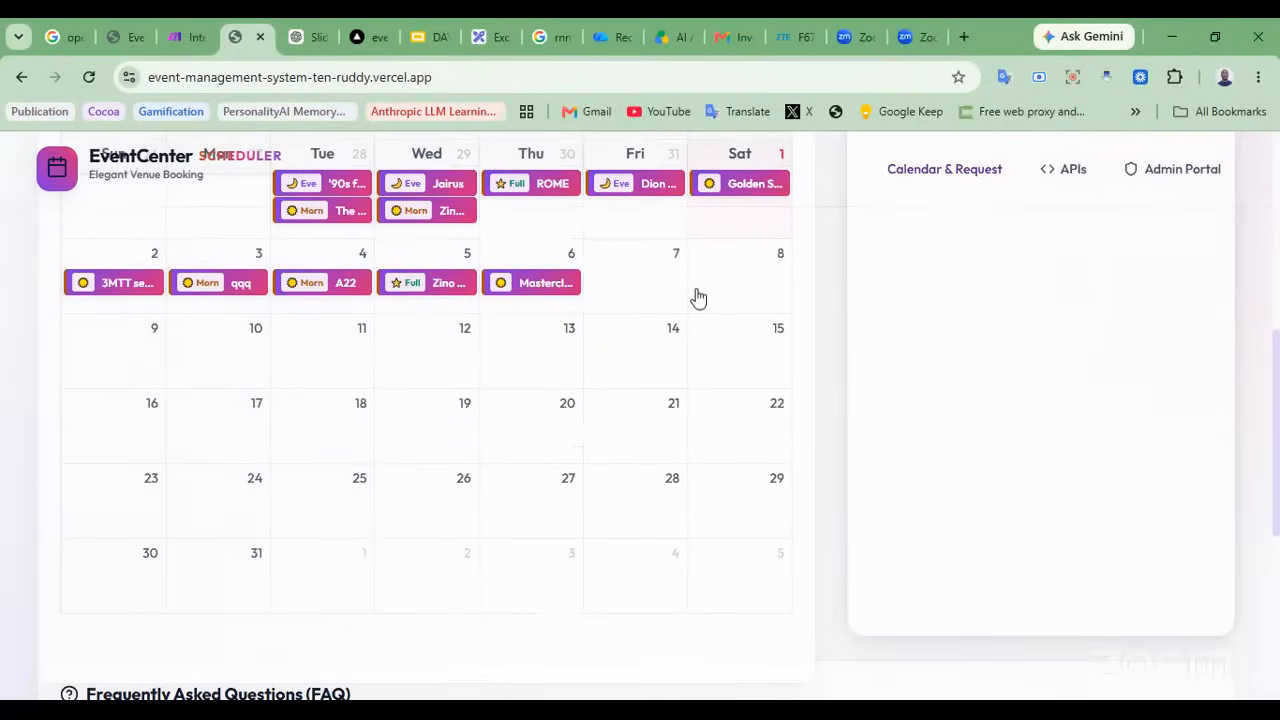
pyautogui.click(638, 283)
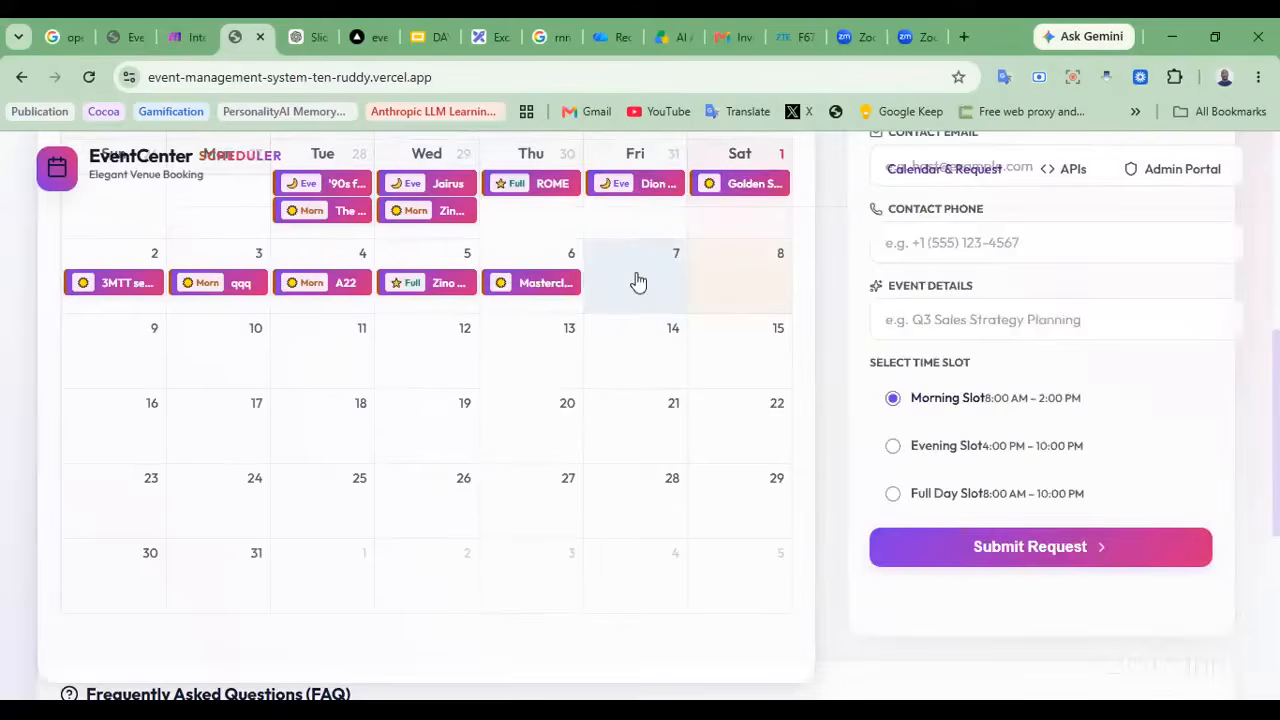
pyautogui.scroll(3, 920, 400)
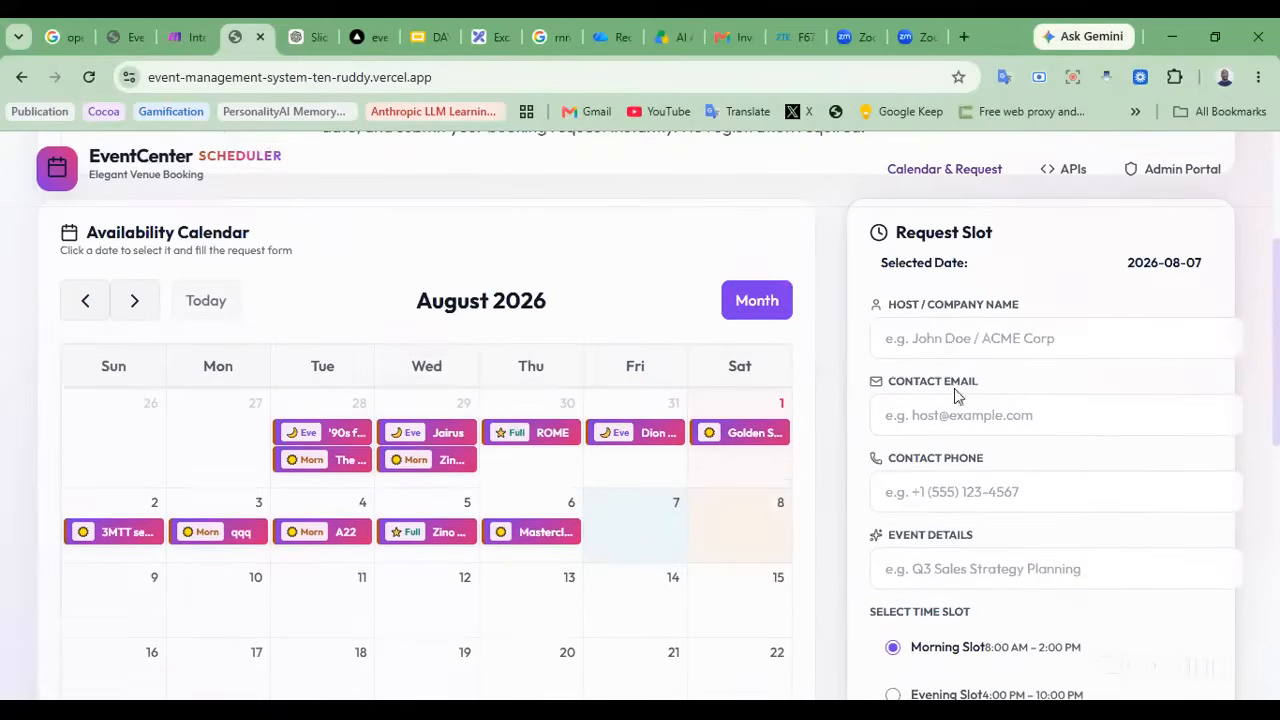
pyautogui.click(951, 338)
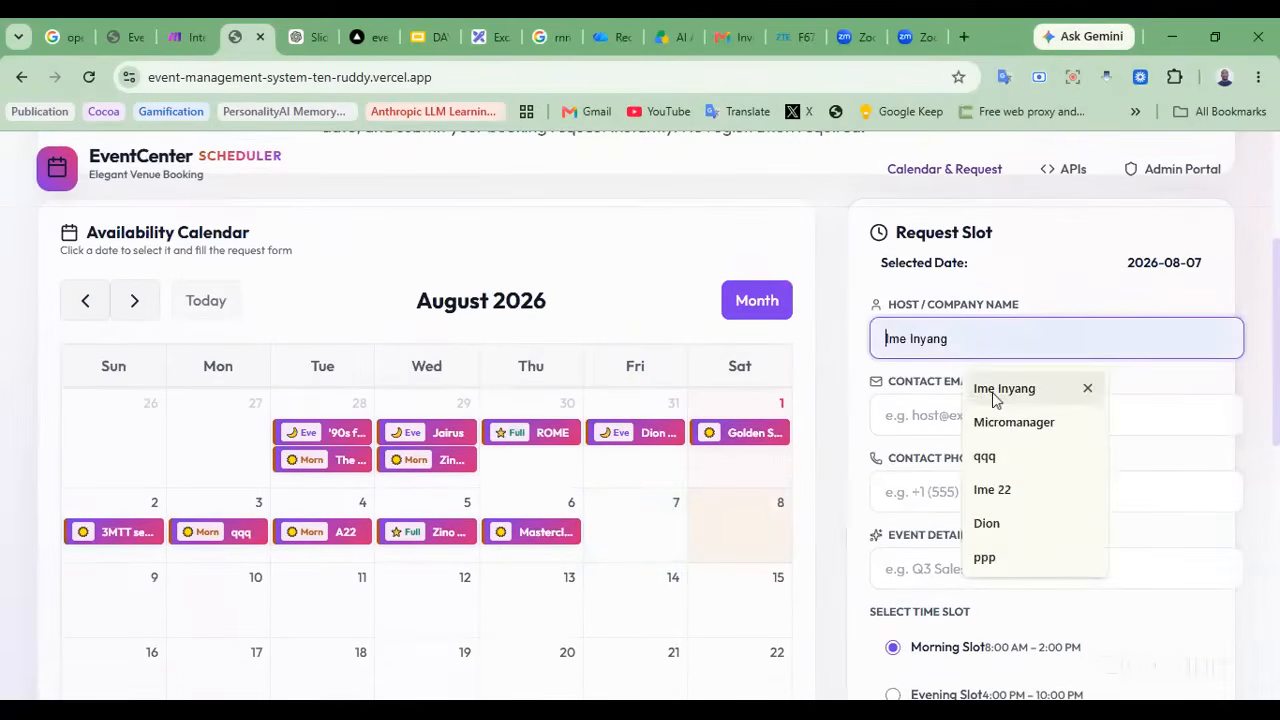
pyautogui.click(995, 388)
pyautogui.hotkey('shift', 'Left')
pyautogui.hotkey('shift', 'Left')
pyautogui.hotkey('shift', 'Left')
pyautogui.hotkey('shift', 'Left')
pyautogui.hotkey('shift', 'Left')
pyautogui.hotkey('shift', 'Left')
pyautogui.hotkey('shift', 'Left')
pyautogui.hotkey('shift', 'Left')
pyautogui.hotkey('shift', 'Left')
pyautogui.hotkey('shift', 'Left')
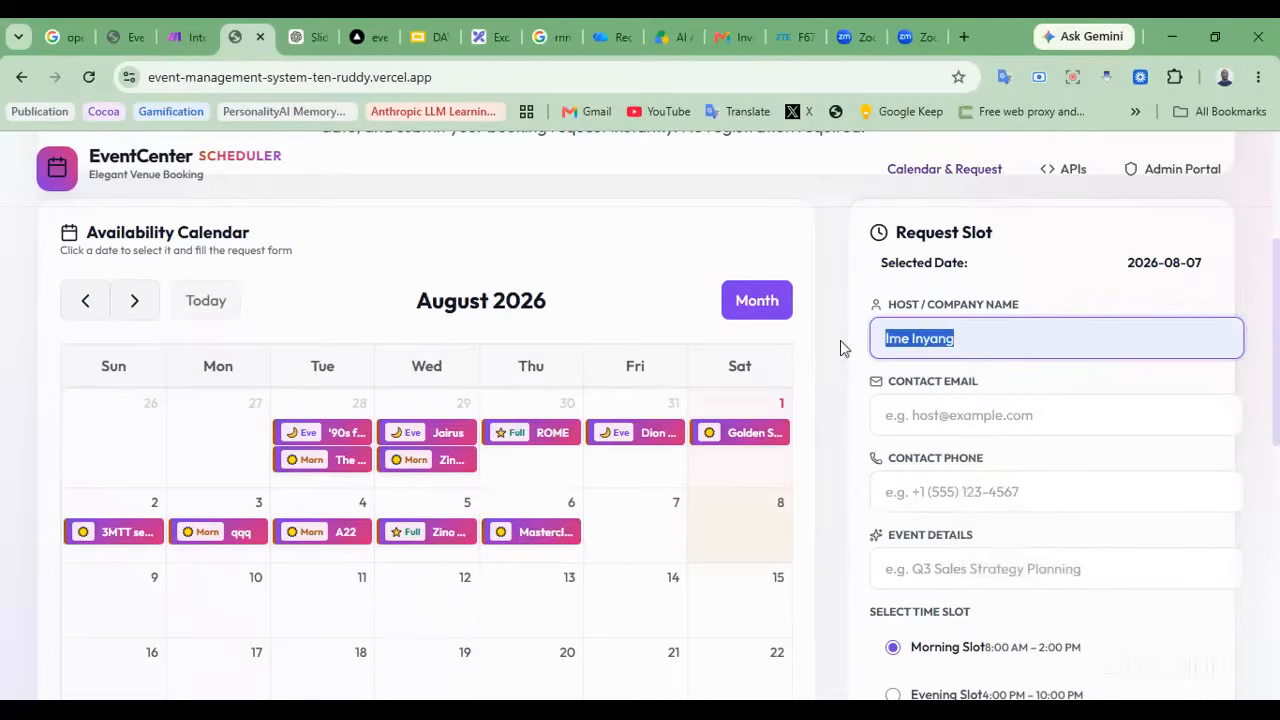
pyautogui.press('BackSpace')
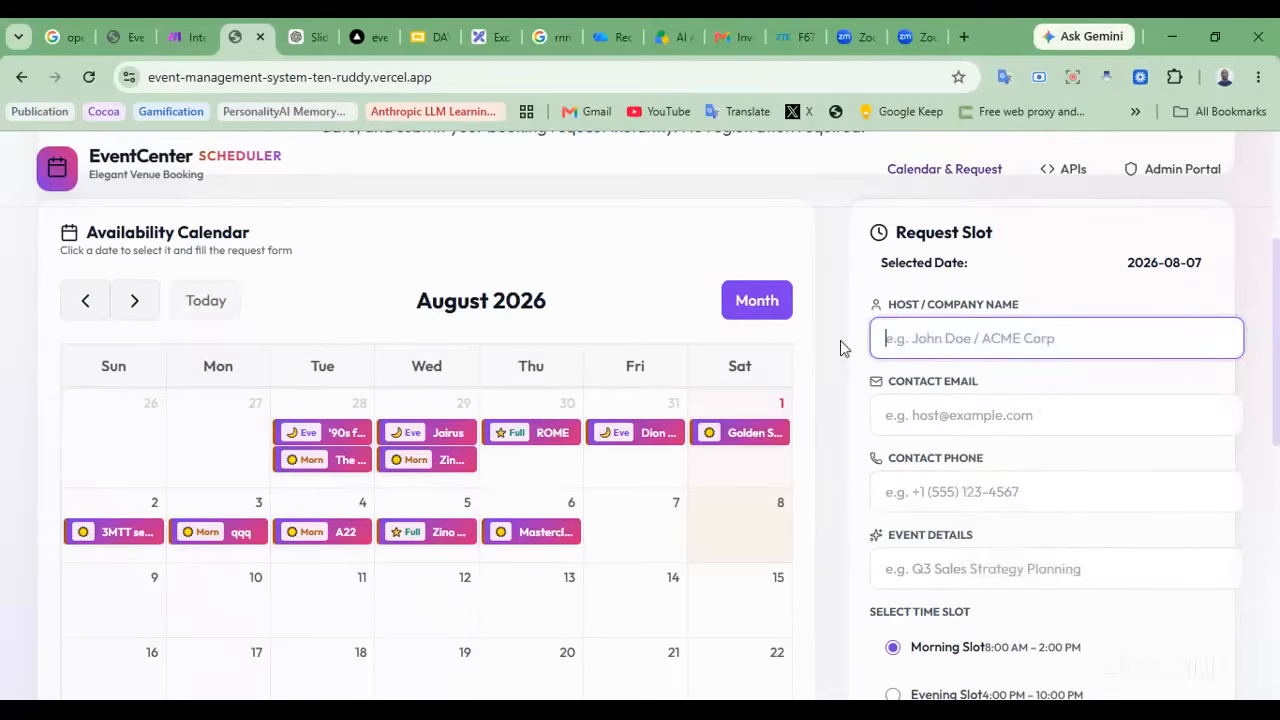
# Fill in the booking request's host name, contact email and contact phone
pyautogui.click(903, 336)
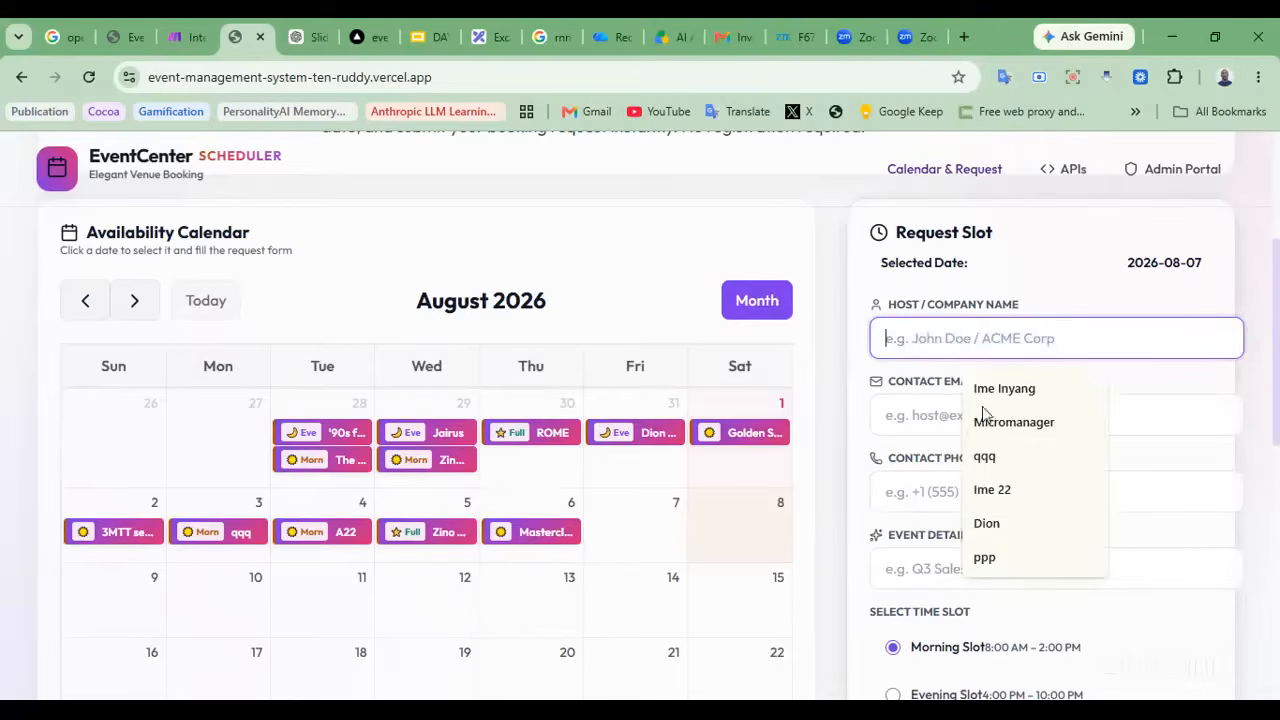
pyautogui.click(986, 458)
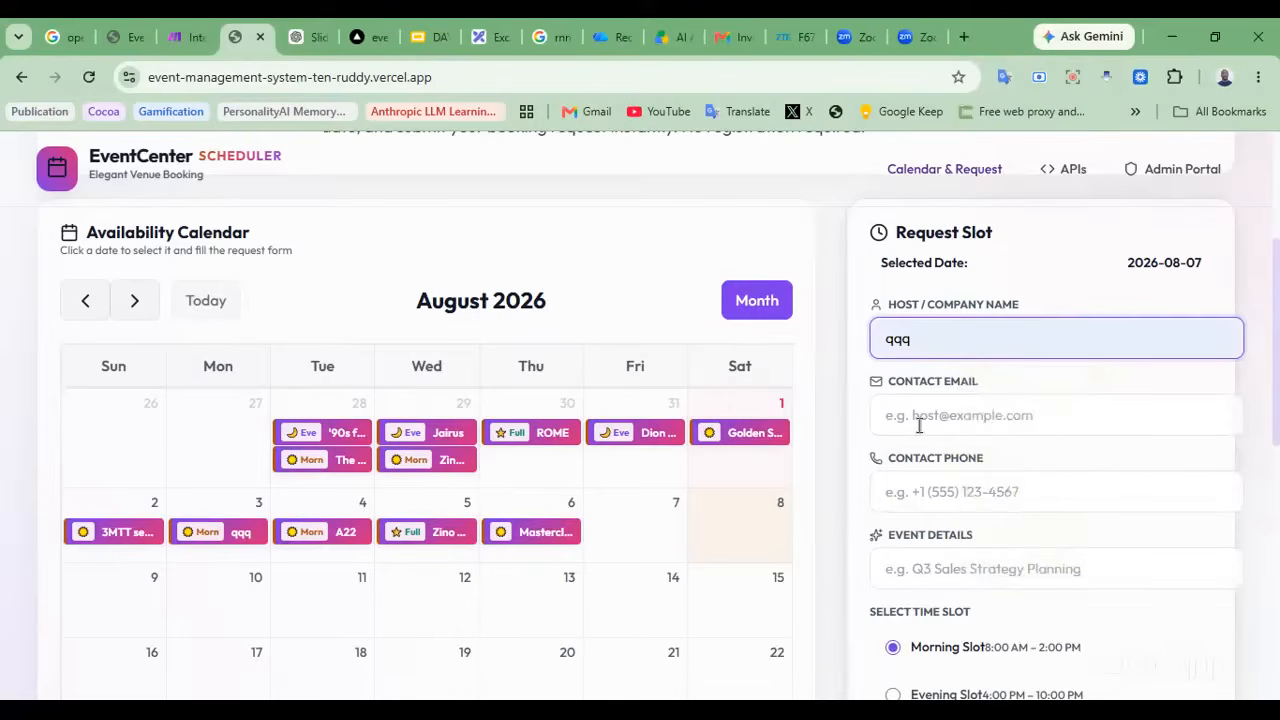
pyautogui.click(919, 425)
pyautogui.write('QQQ@')
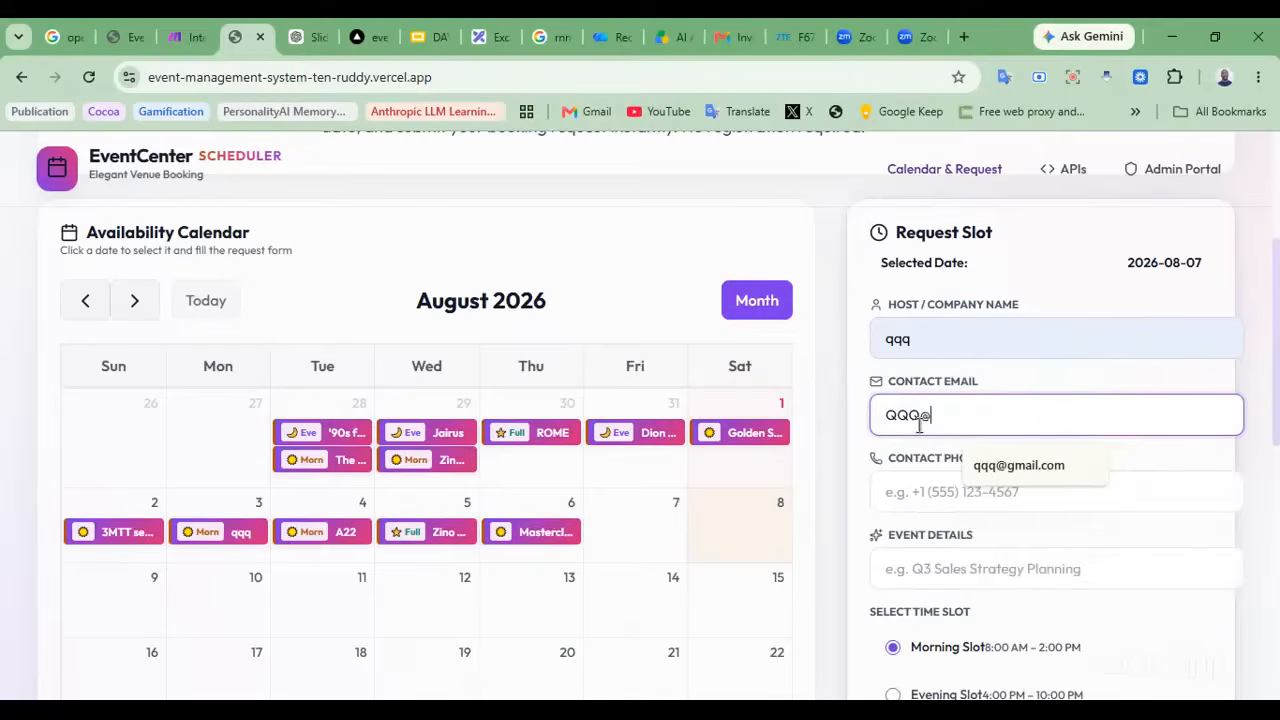
pyautogui.click(1005, 463)
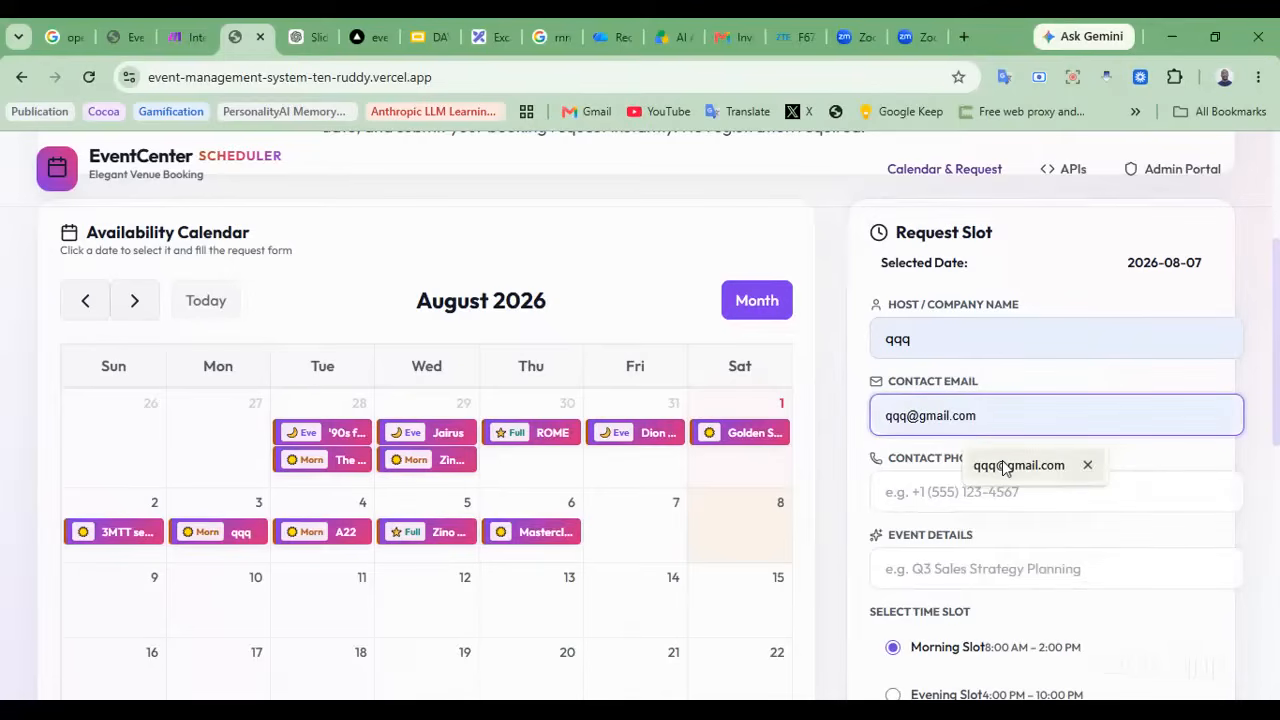
pyautogui.click(971, 489)
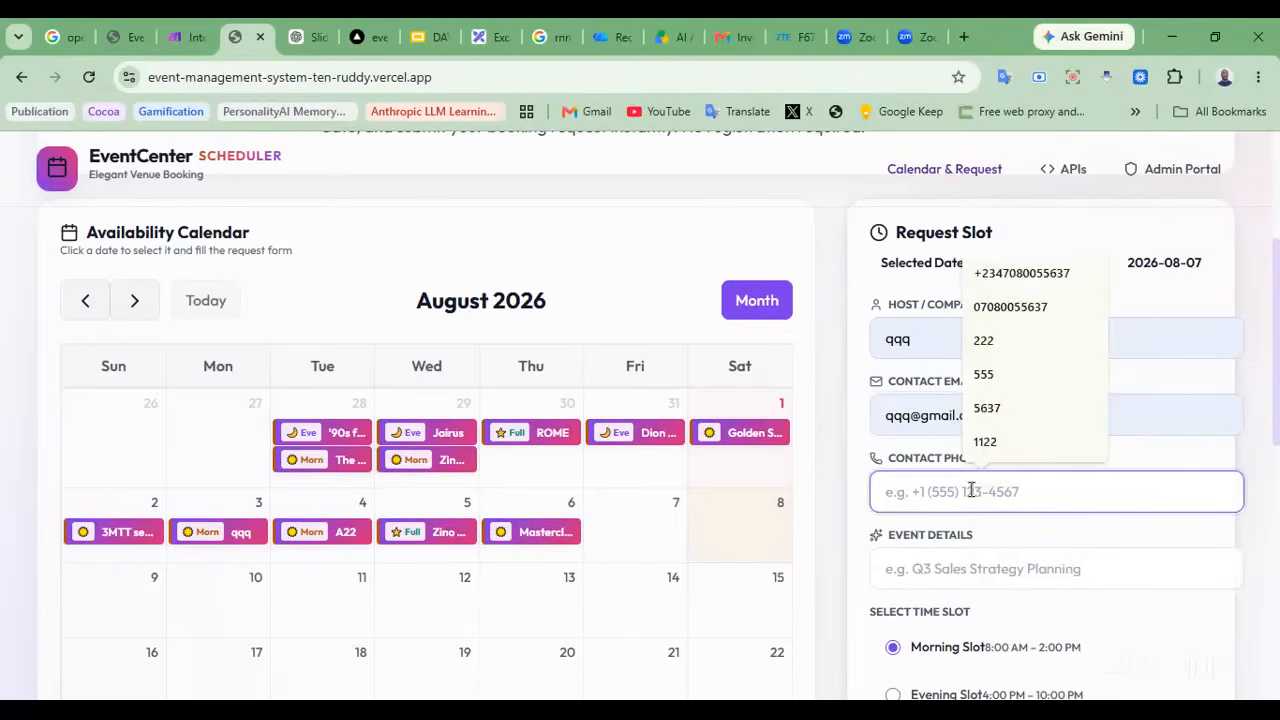
pyautogui.write('555')
pyautogui.press('Tab')
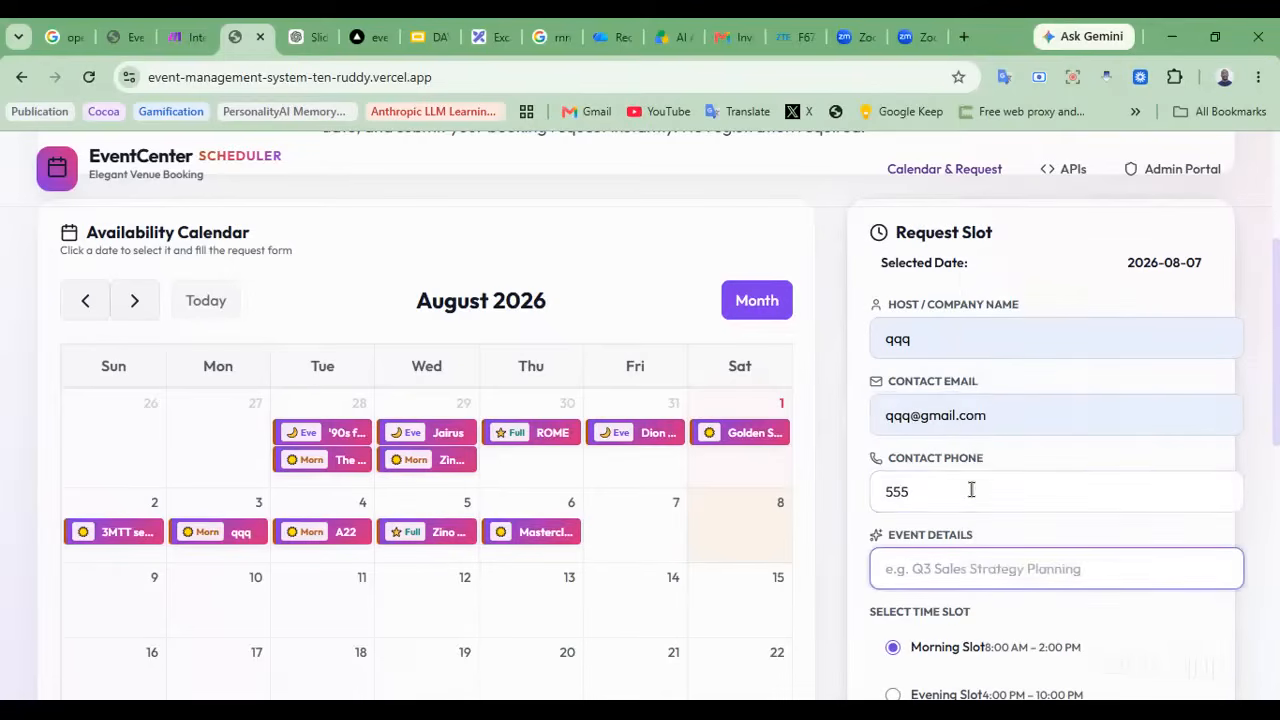
# Set the event details to The Qube and choose the Evening Slot from 4:00 PM to 10:00 PM
pyautogui.scroll(-3, 971, 489)
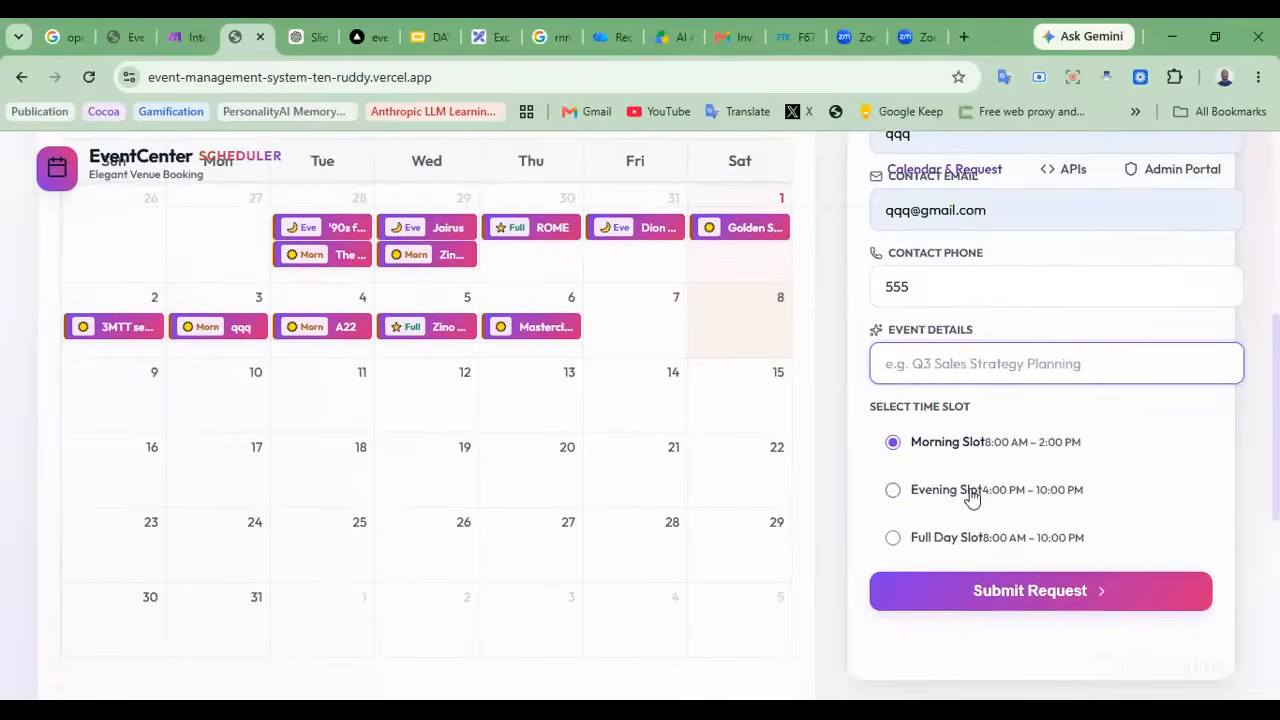
pyautogui.write('The ')
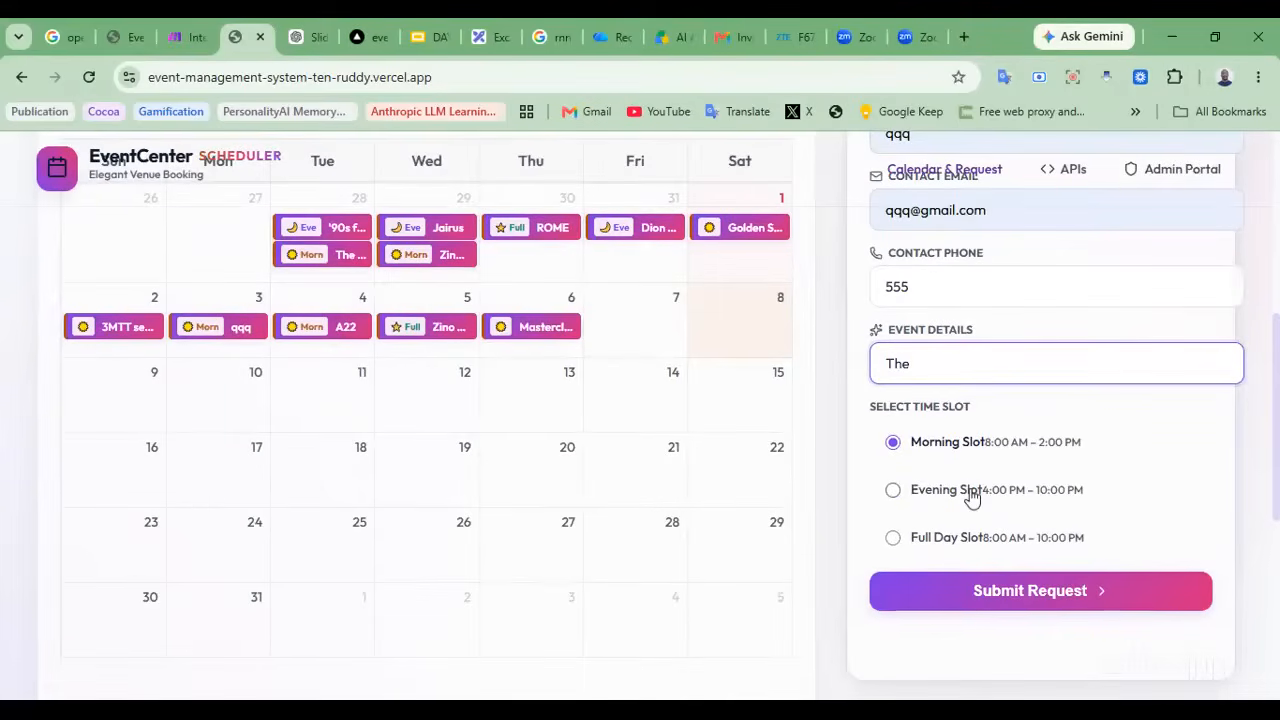
pyautogui.write('Qube')
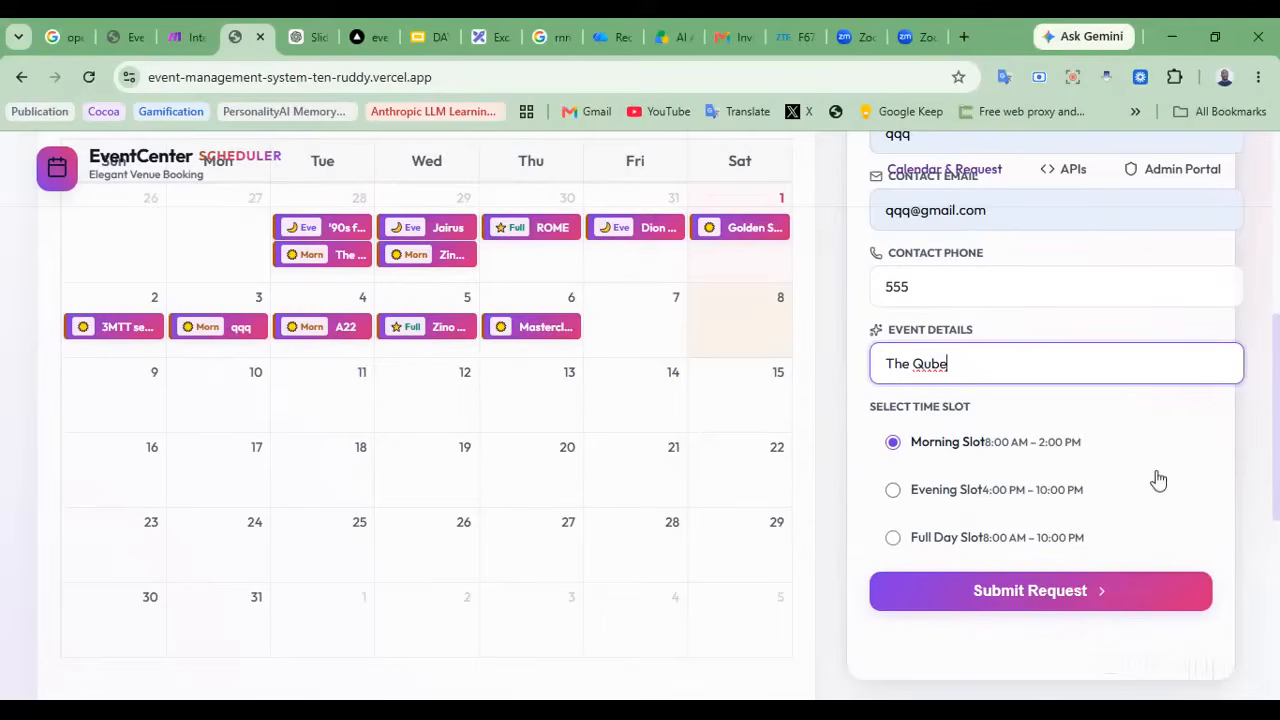
pyautogui.click(912, 496)
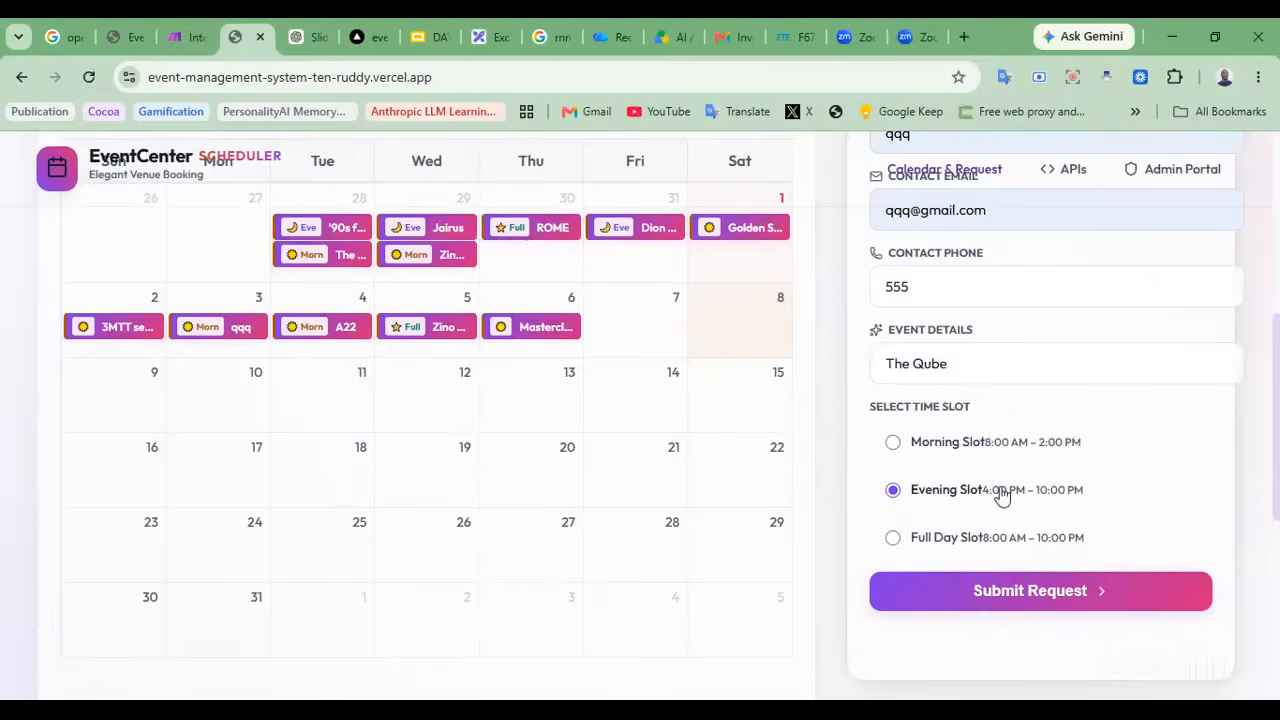
# Submit the booking request and switch back to the Make scenario to examine the Webhooks module's output
pyautogui.click(1044, 610)
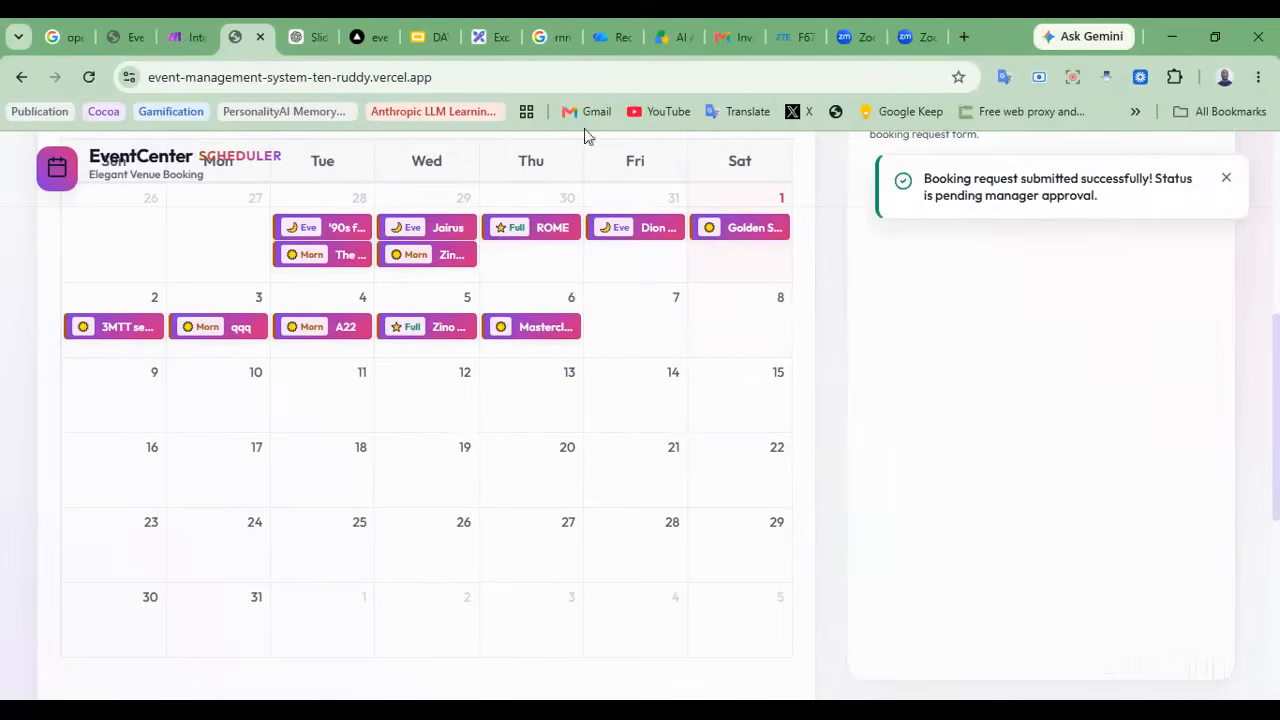
pyautogui.click(196, 28)
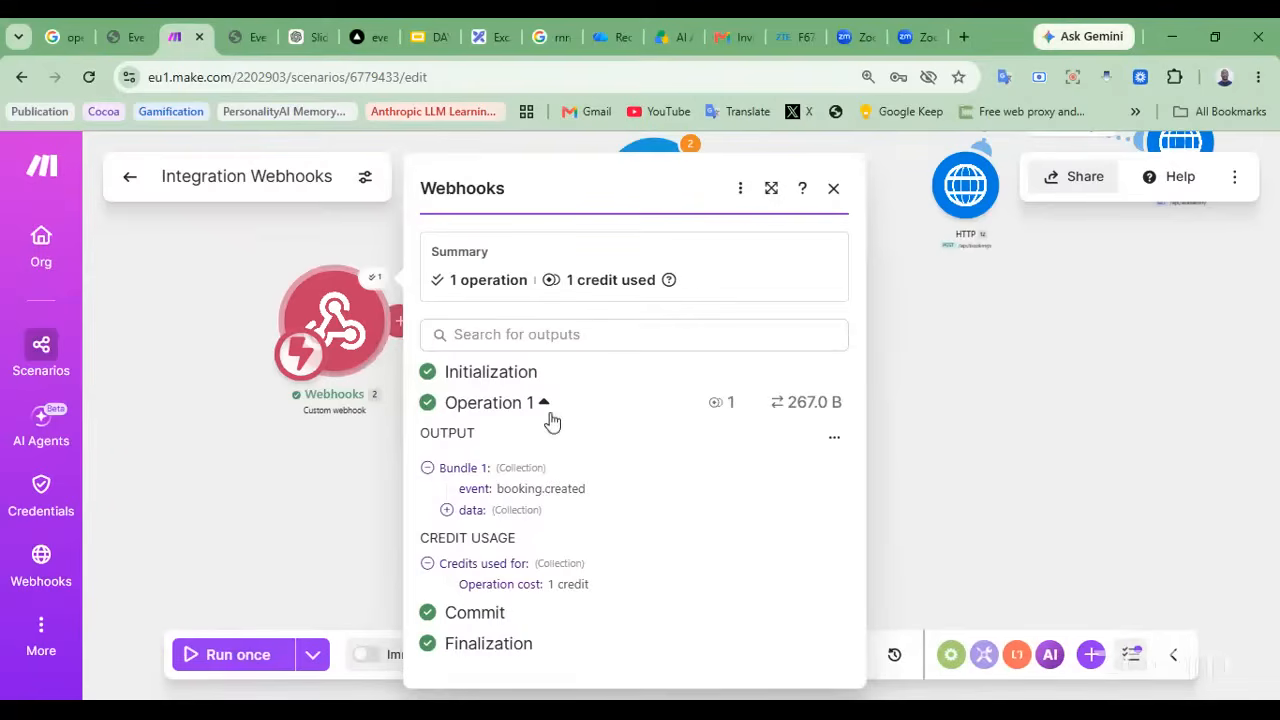
# Inspect the data collection inside Bundle 1 of the Webhooks module's output, then close the results
pyautogui.click(458, 512)
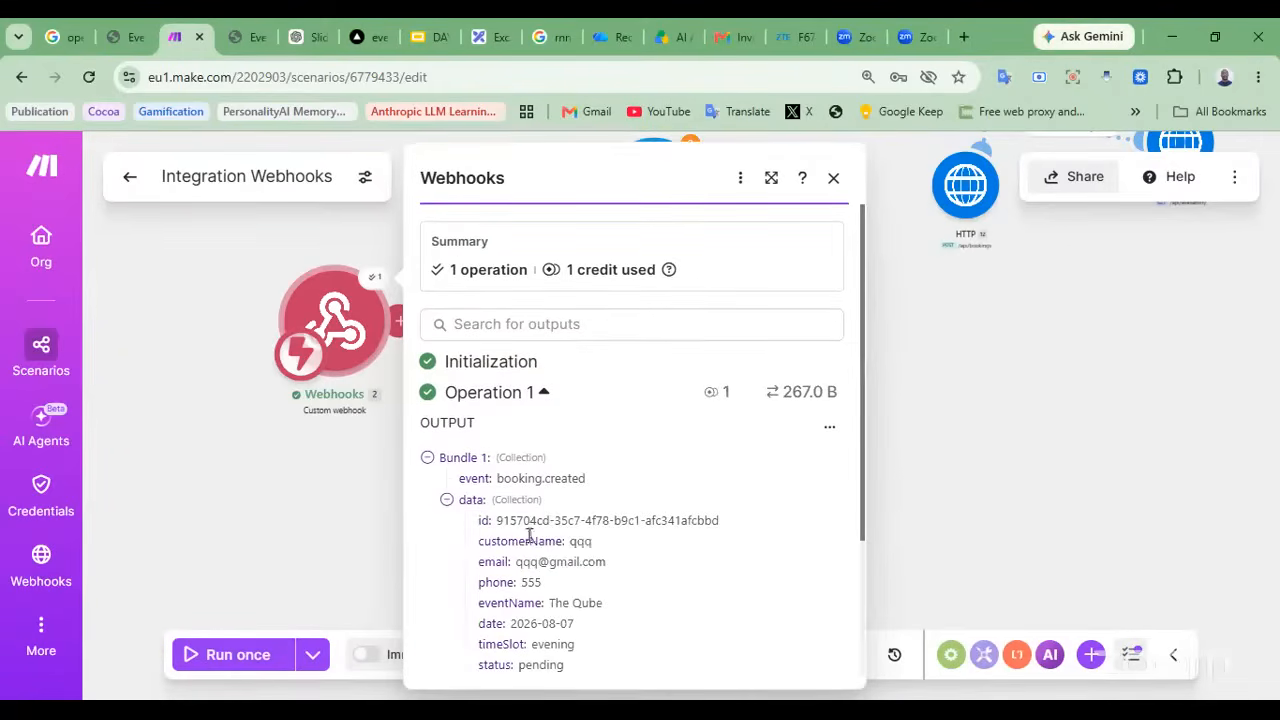
pyautogui.scroll(-3, 585, 540)
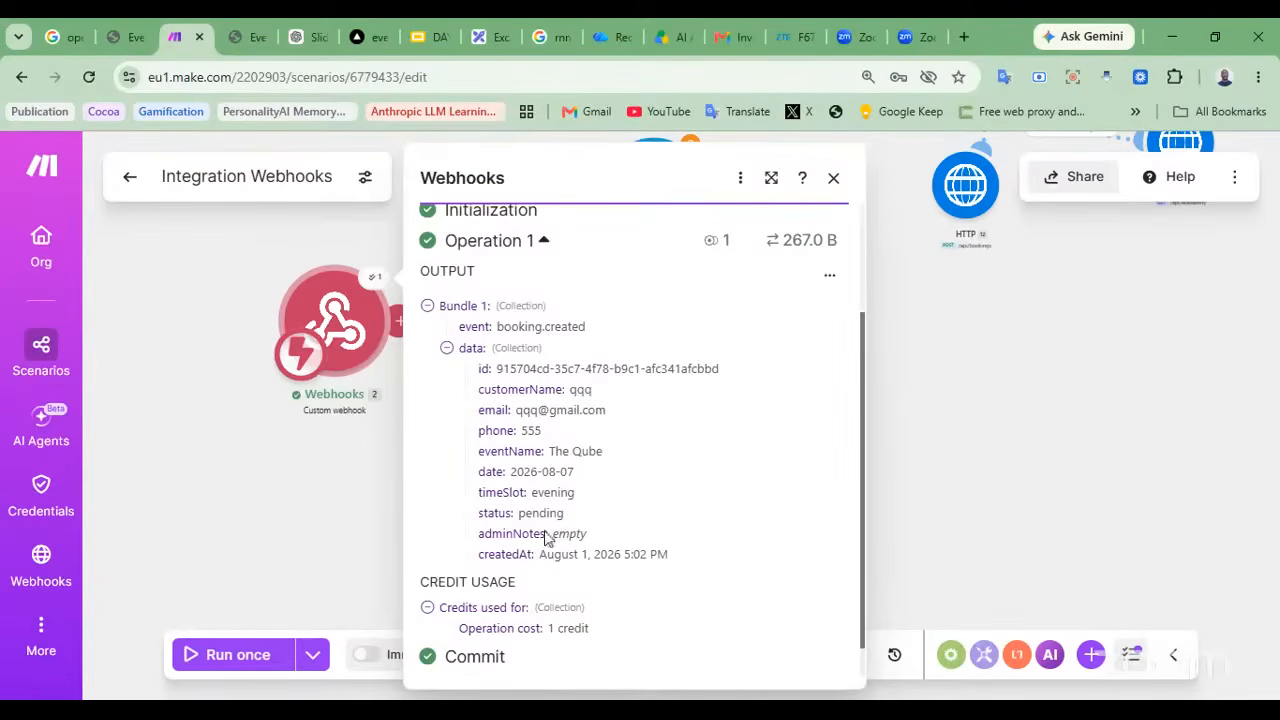
pyautogui.click(833, 177)
# Move the Webhooks module slightly lower on the canvas and delete the existing Telegram Bot module
pyautogui.moveTo(452, 476); pyautogui.dragTo(396, 436)
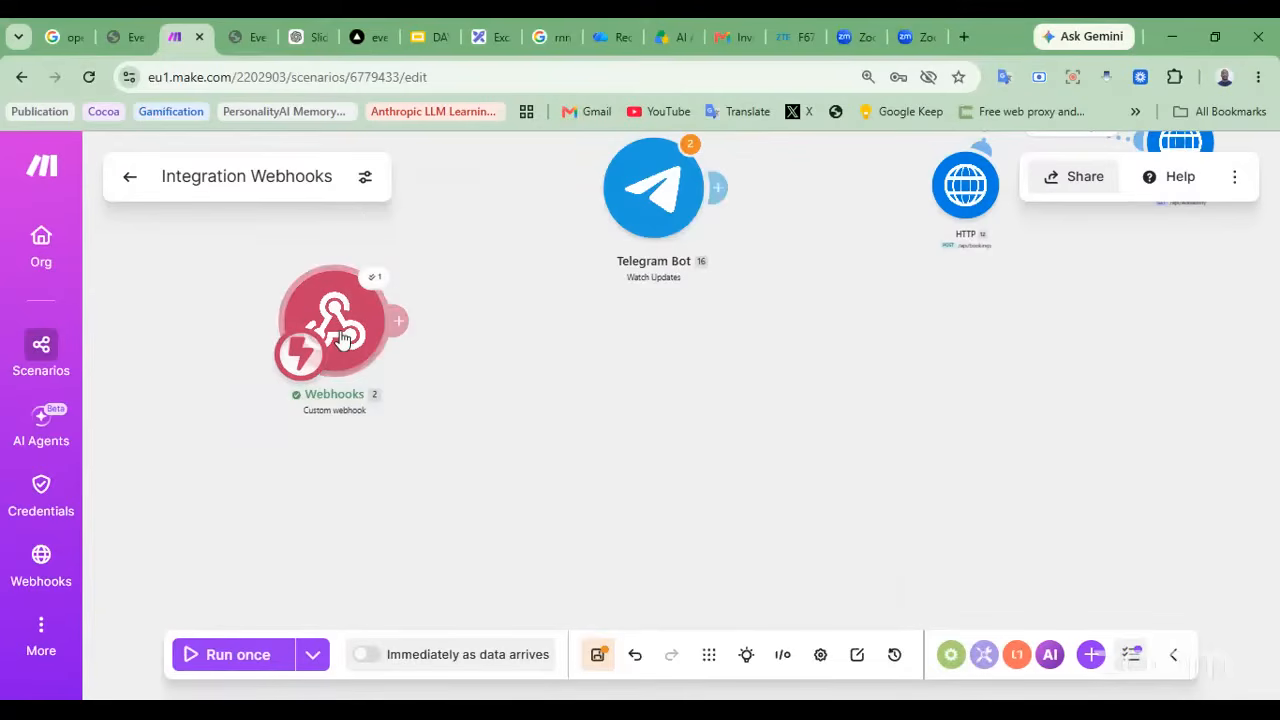
pyautogui.moveTo(342, 338); pyautogui.dragTo(342, 392)
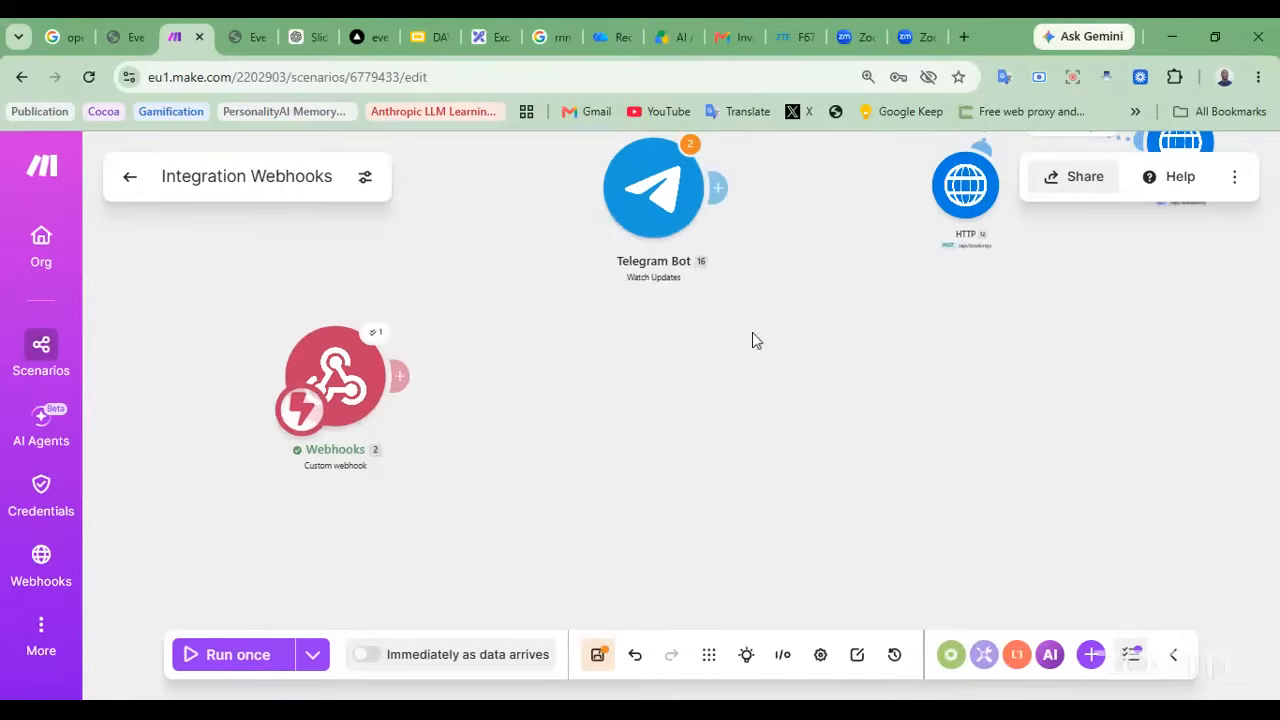
pyautogui.moveTo(663, 190); pyautogui.dragTo(689, 267)
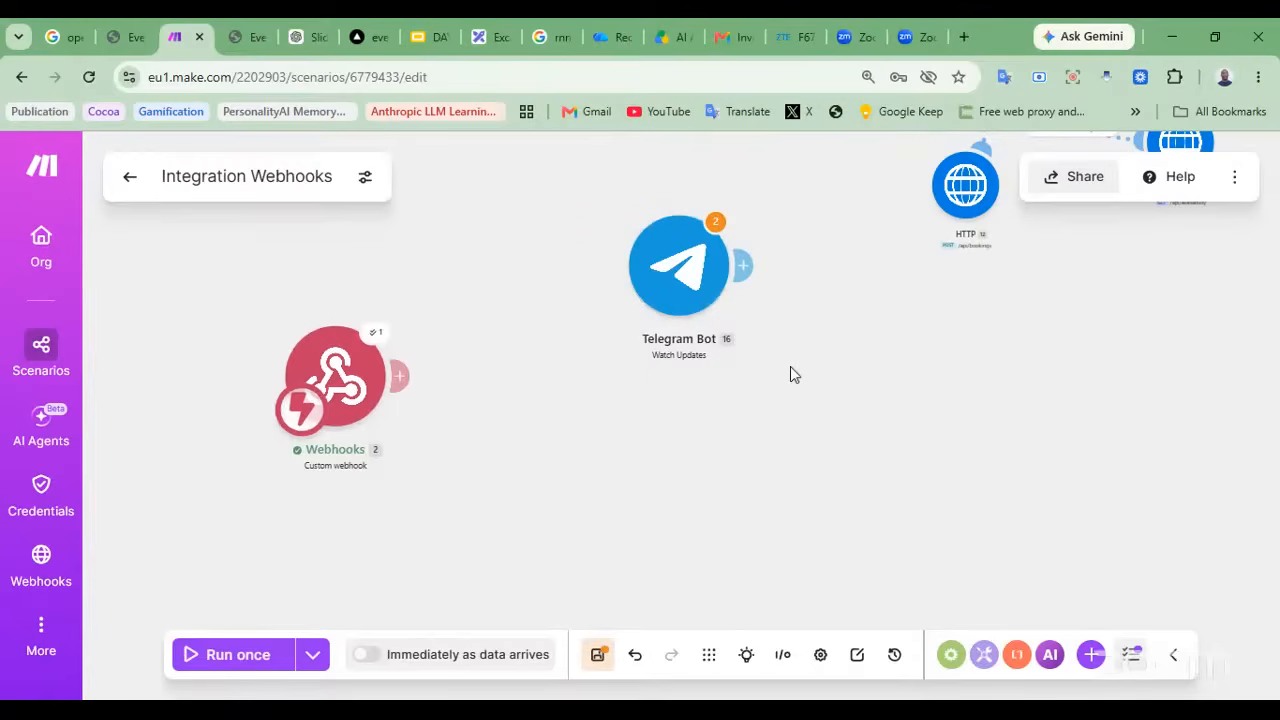
pyautogui.moveTo(588, 208); pyautogui.dragTo(578, 198)
pyautogui.press('Delete')
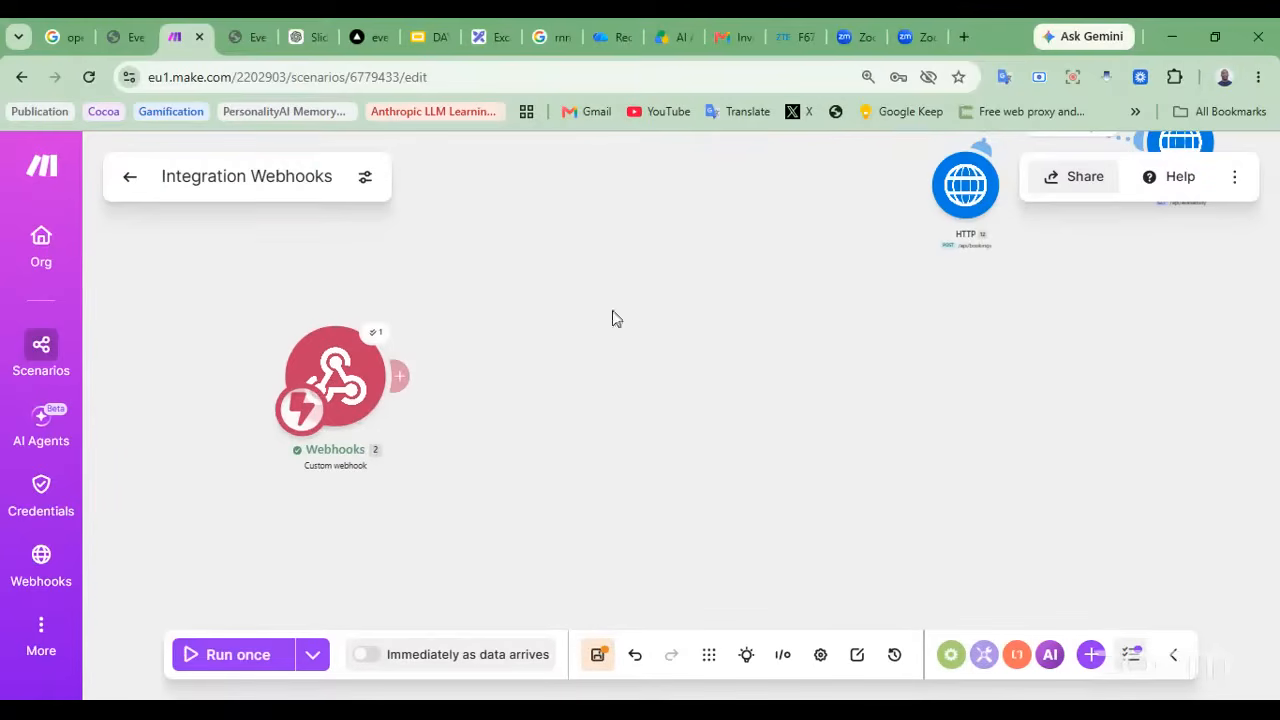
# Add a Telegram Bot Watch Updates module on the empty canvas beside the Webhooks module
pyautogui.rightClick(684, 362)
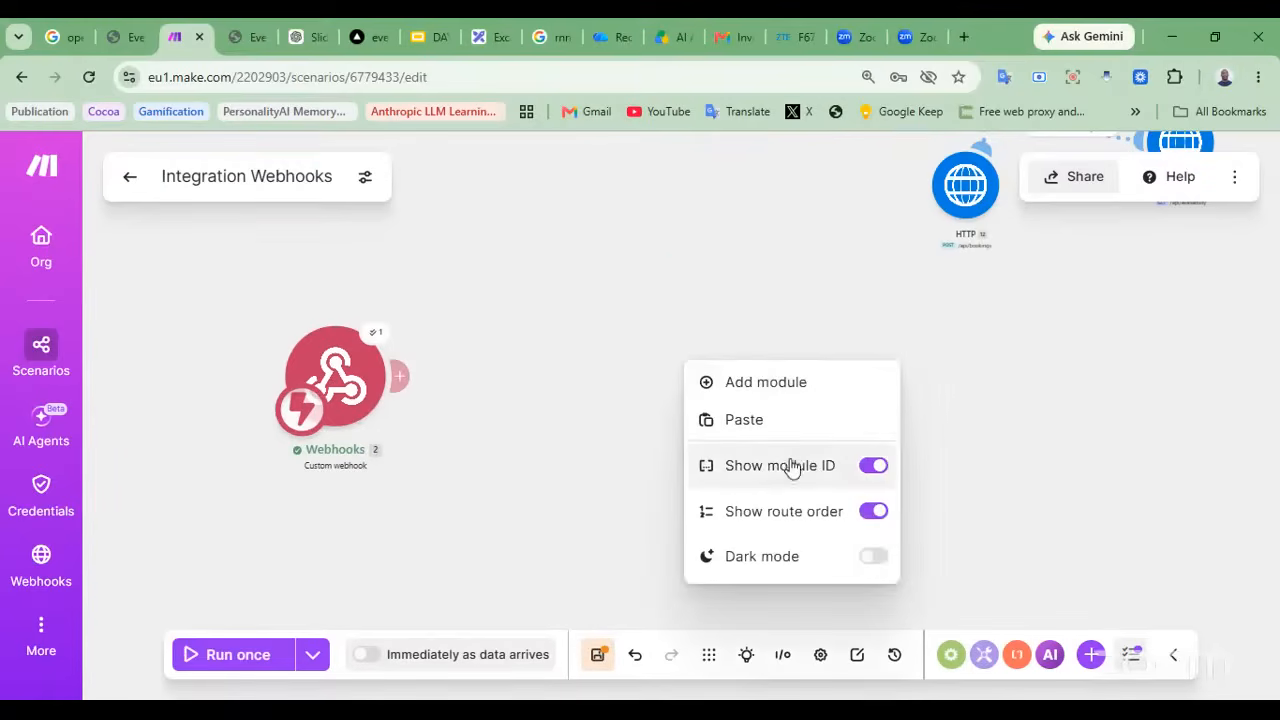
pyautogui.click(788, 390)
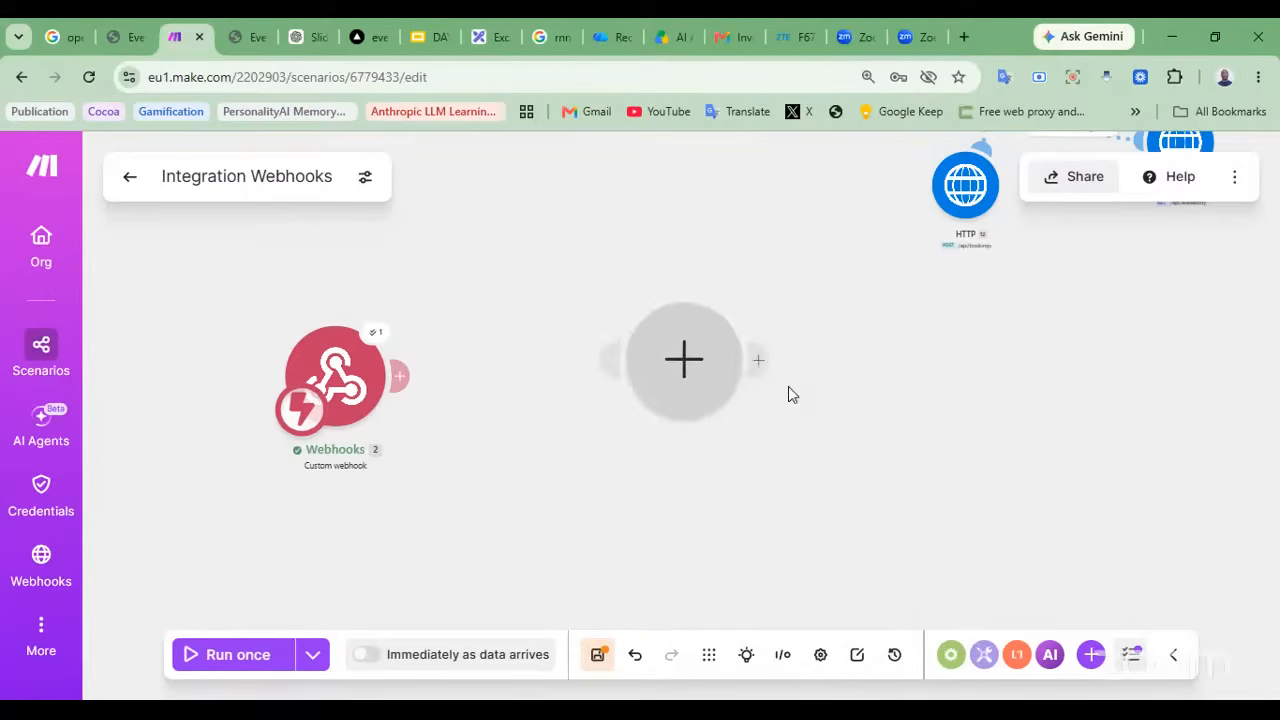
pyautogui.click(685, 362)
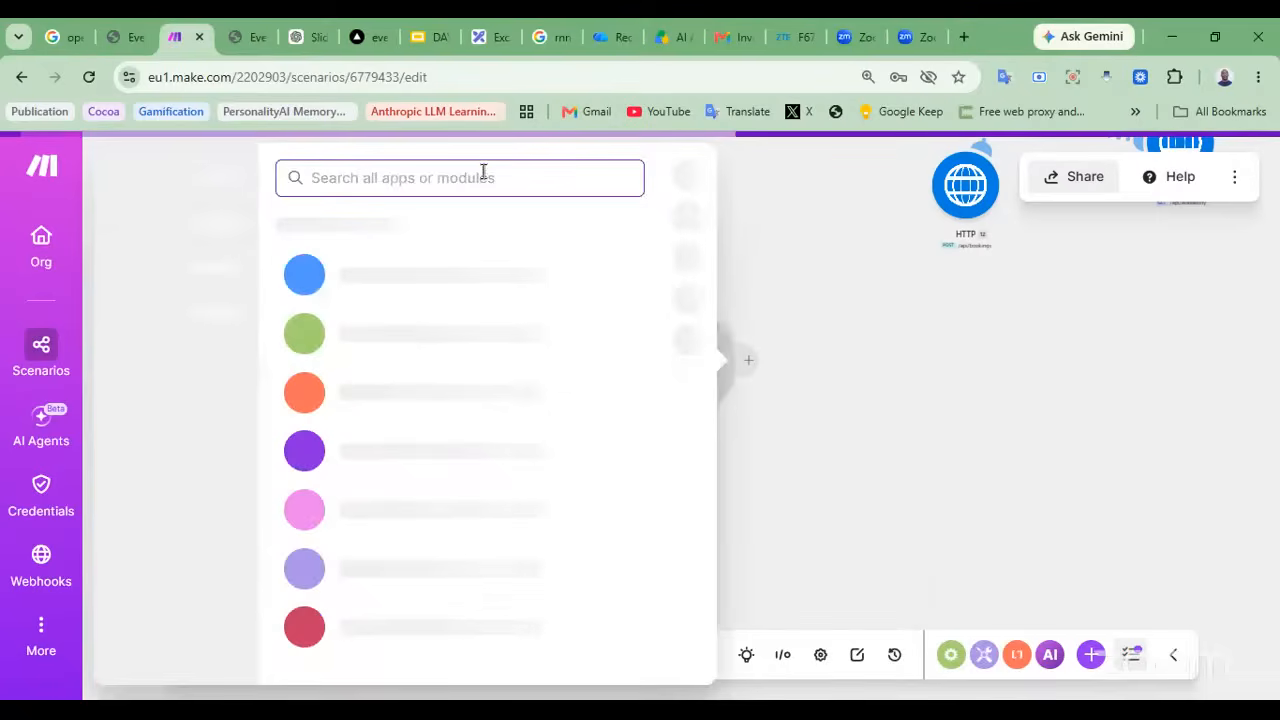
pyautogui.write('tele')
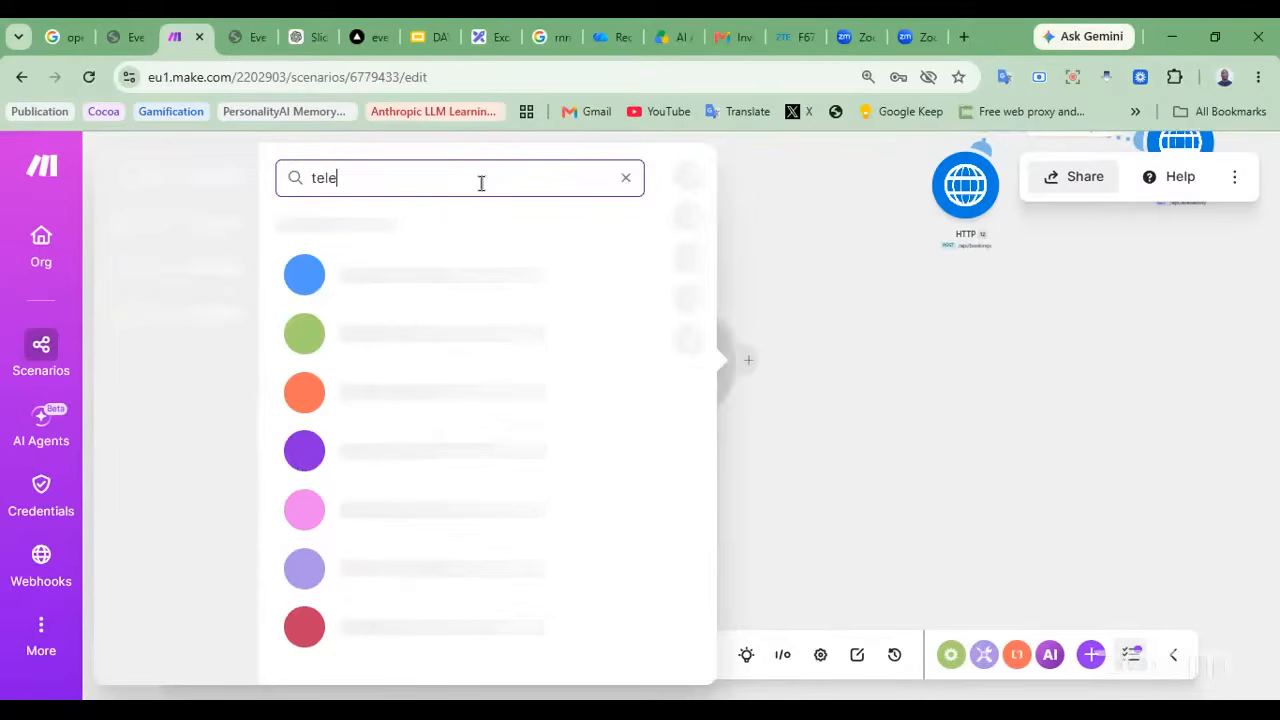
pyautogui.write('gram')
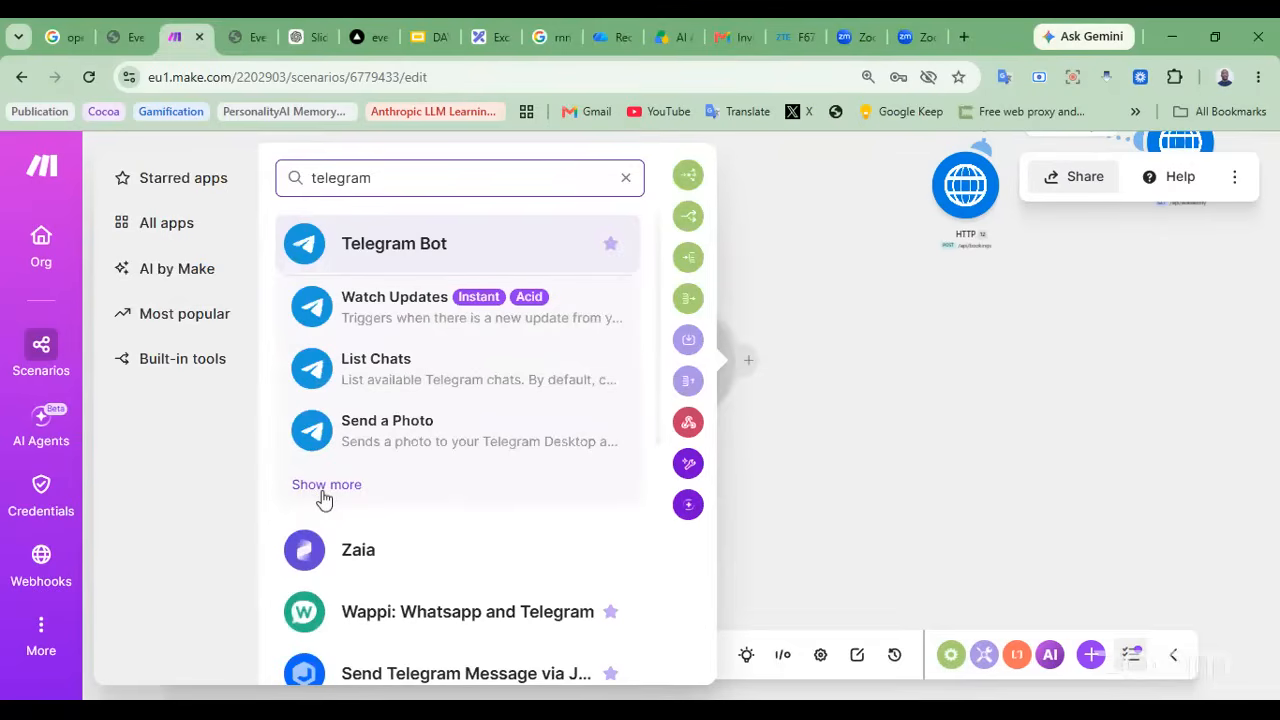
pyautogui.click(414, 330)
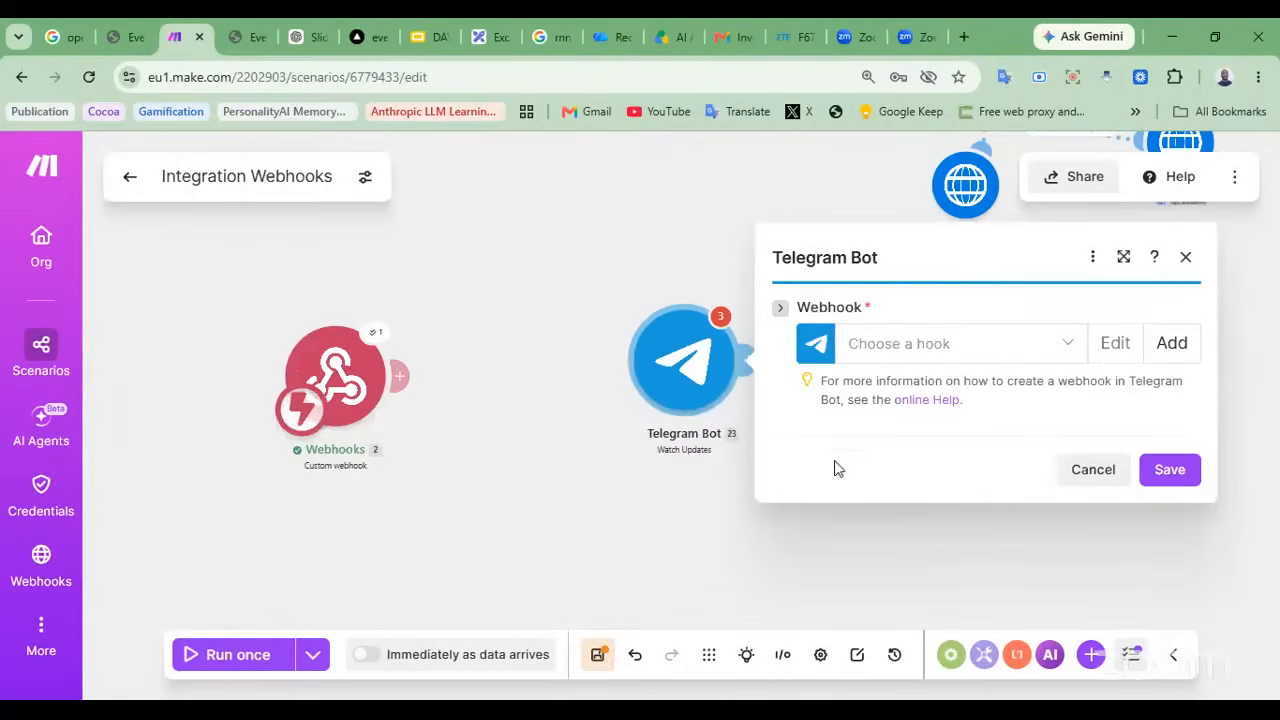
# Start creating a new webhook for the Telegram Bot module and name it xtl_bot_gook
pyautogui.click(967, 352)
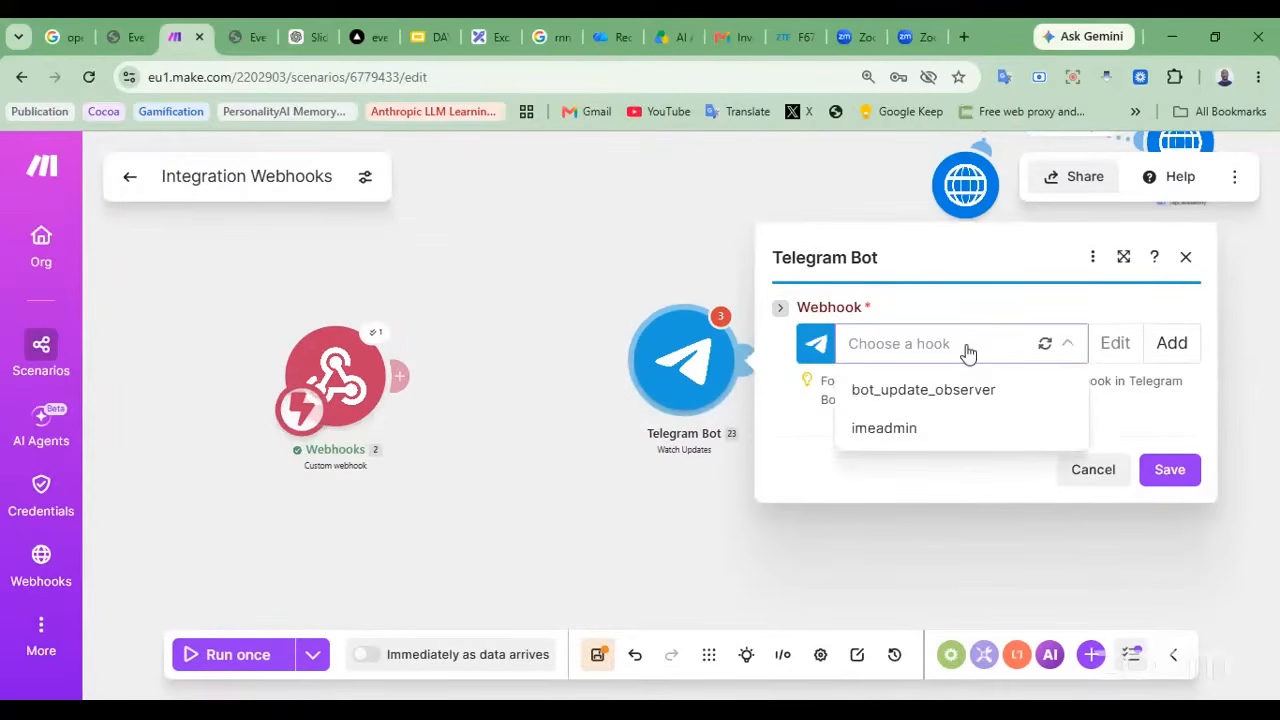
pyautogui.click(967, 353)
pyautogui.click(1175, 356)
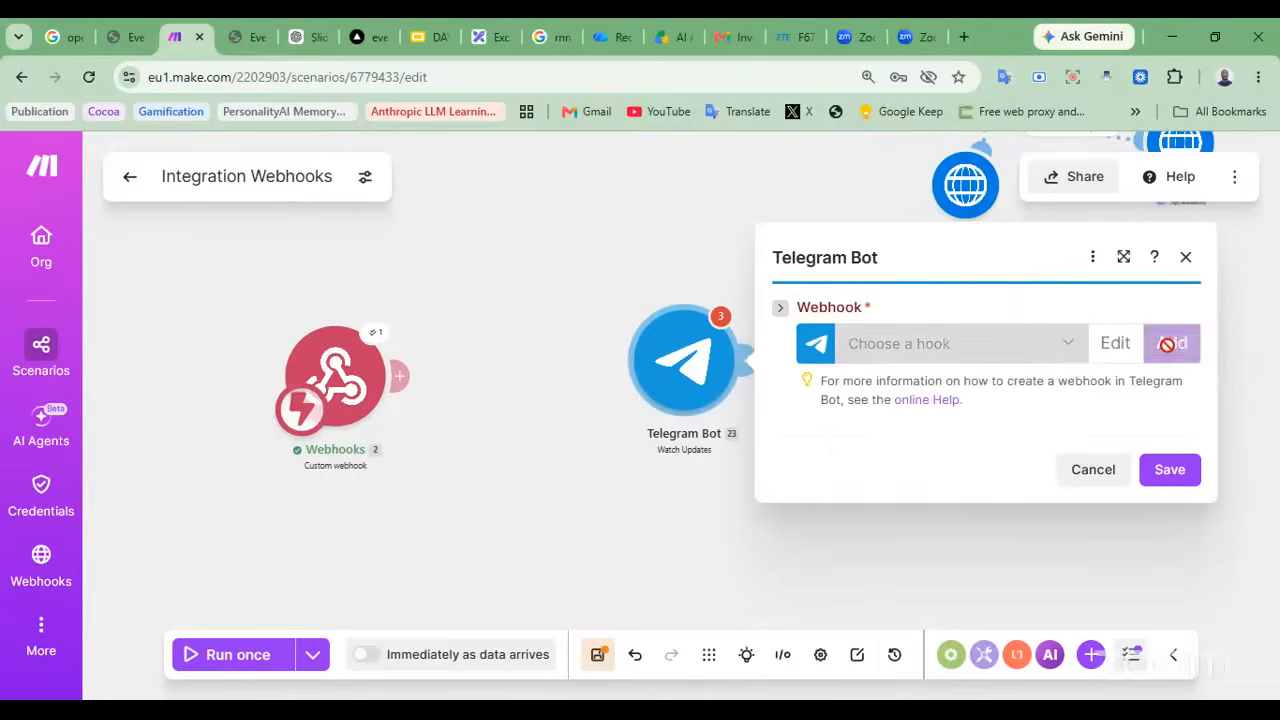
pyautogui.moveTo(984, 264); pyautogui.dragTo(715, 272)
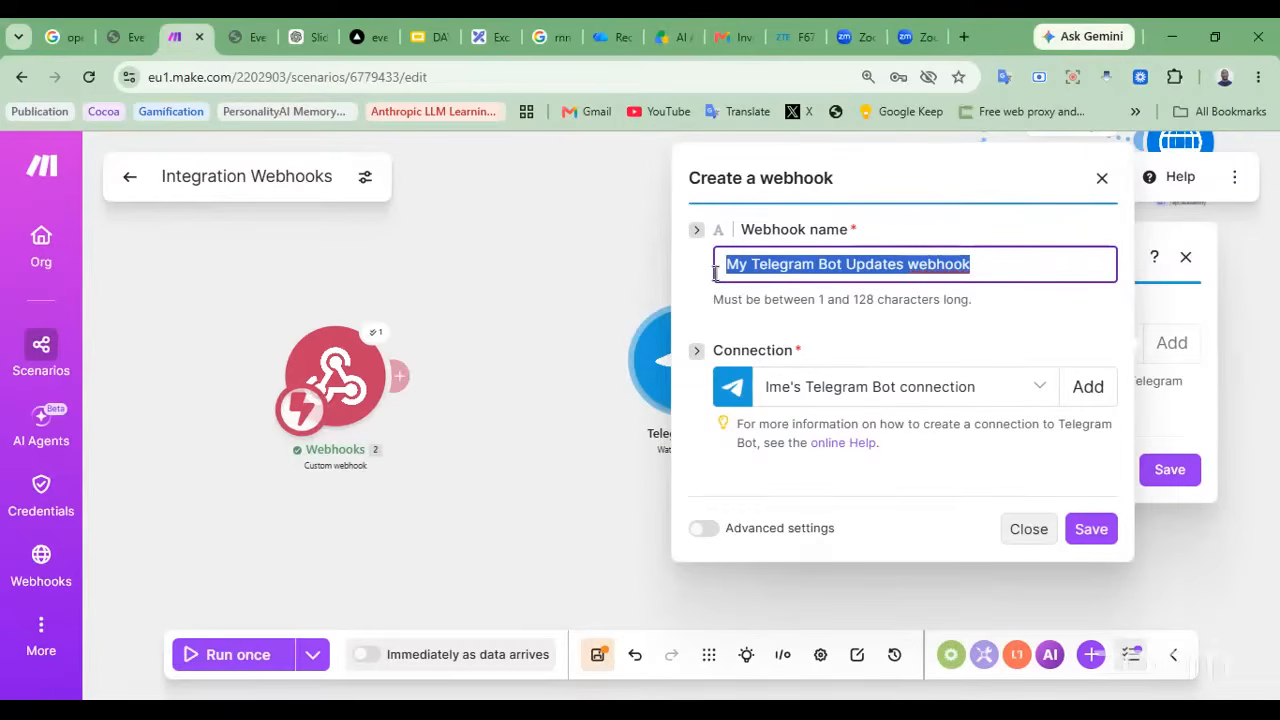
pyautogui.write('xtl_')
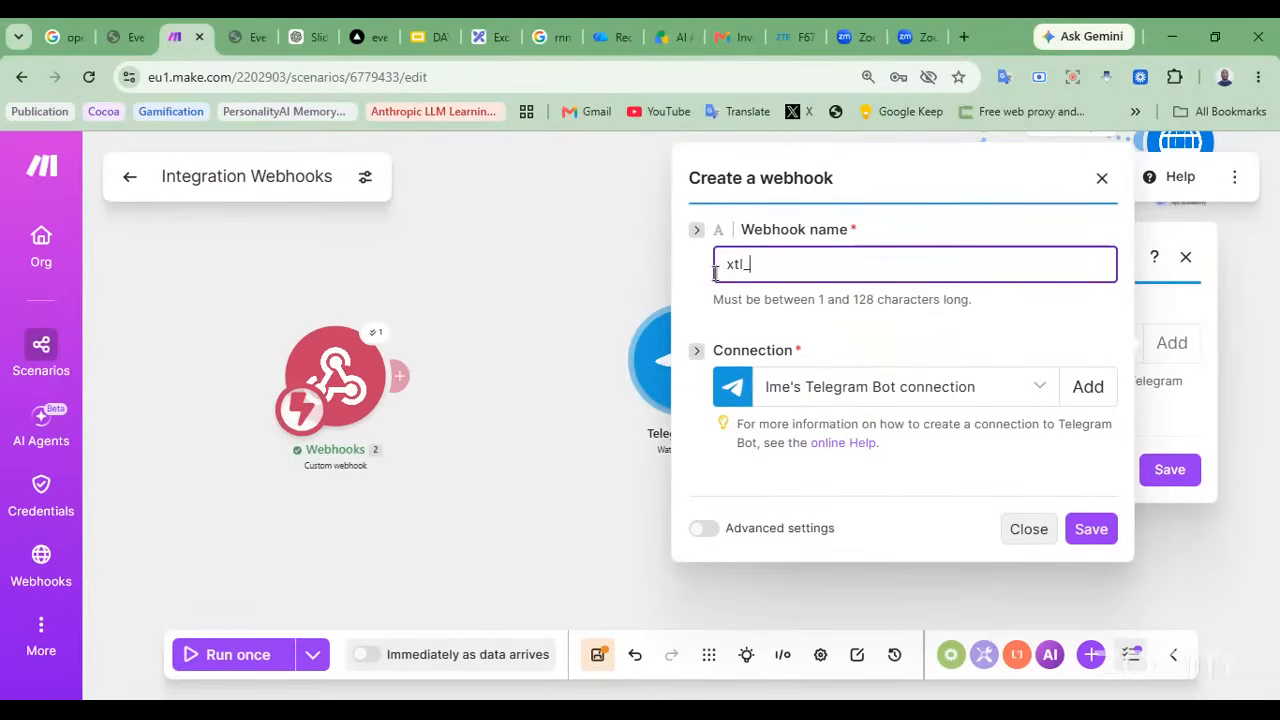
pyautogui.write('bot_gook')
pyautogui.click(940, 346)
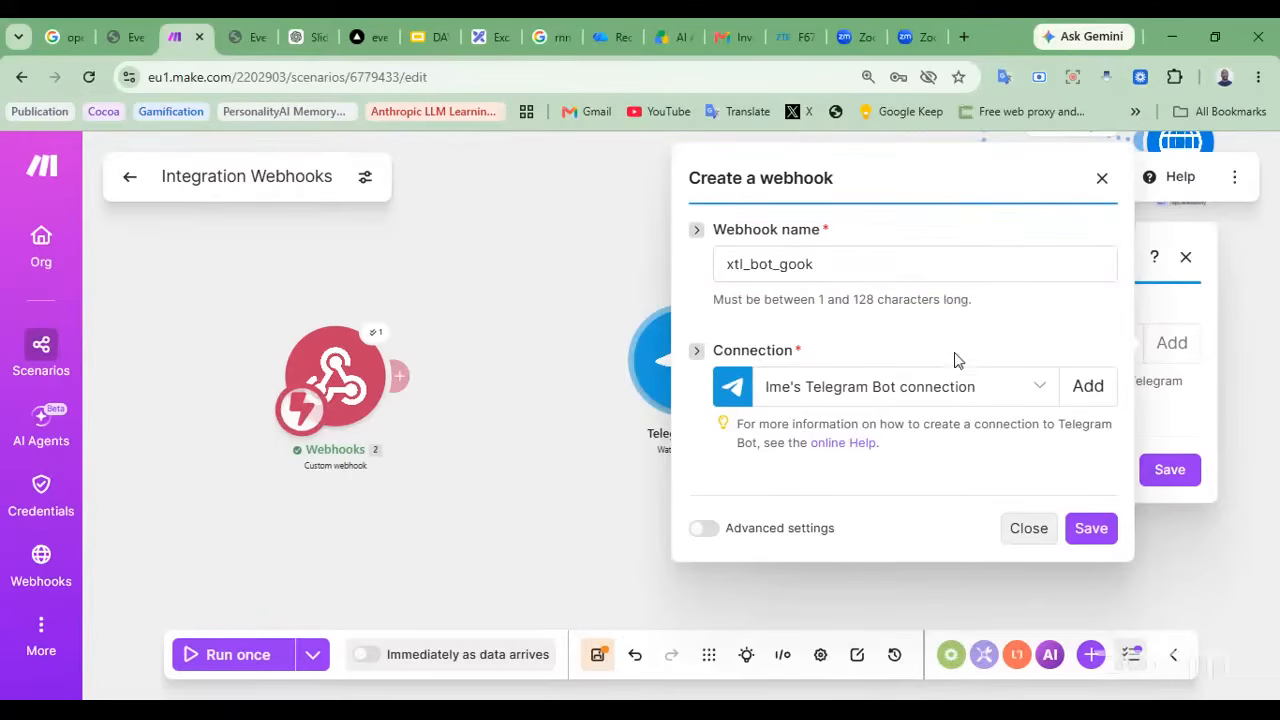
# Check the webhook's existing Telegram connections and start creating a new connection instead
pyautogui.click(980, 393)
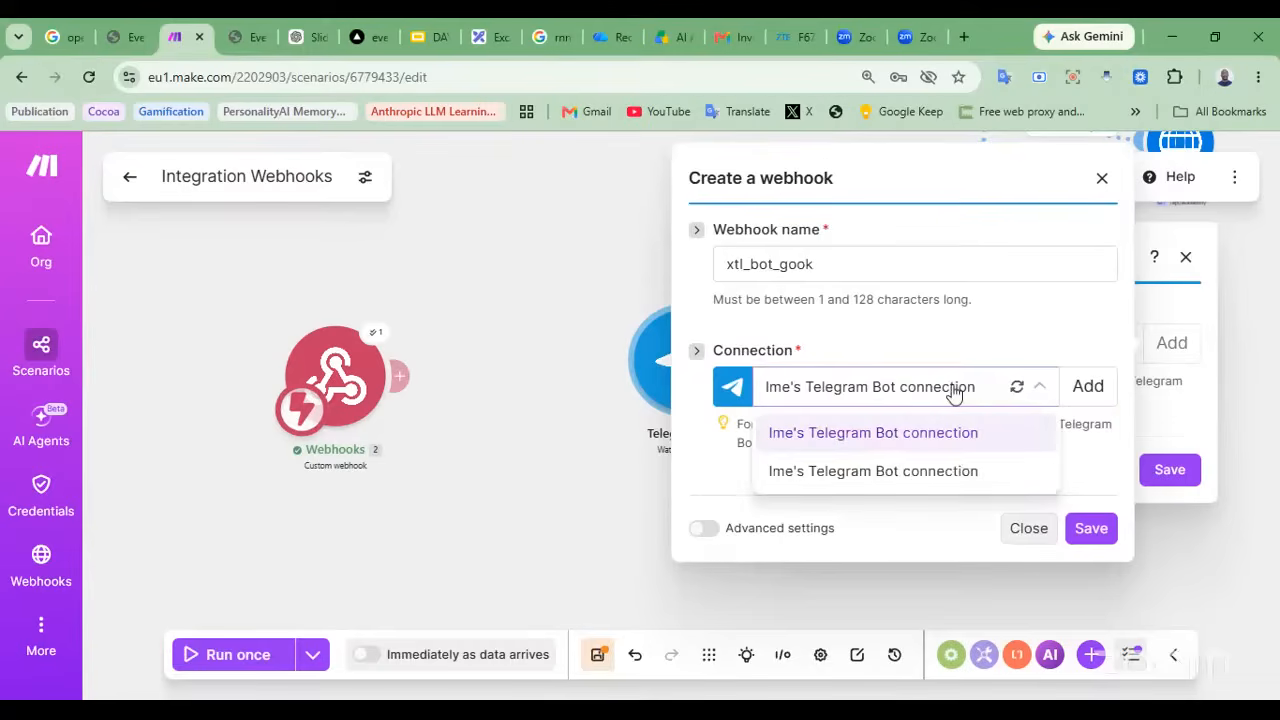
pyautogui.click(994, 394)
pyautogui.click(1090, 390)
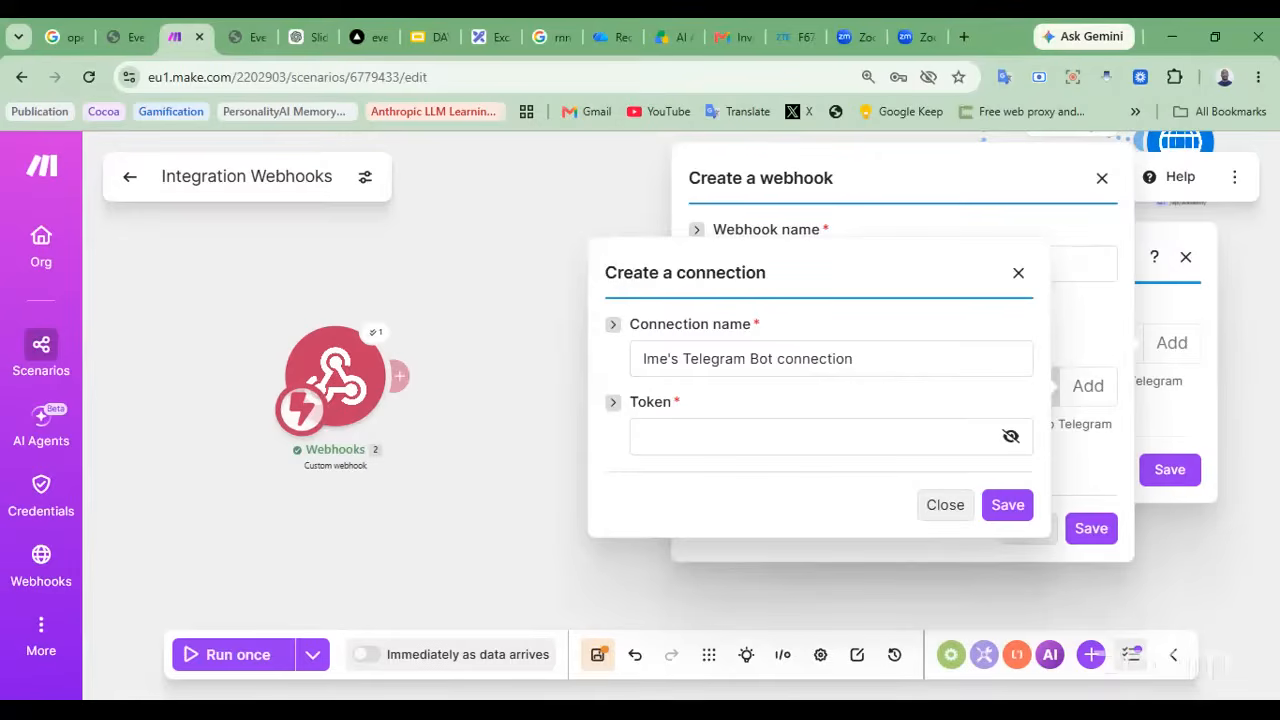
# Switch to Telegram, search for botfather, open the BotFather chat and shift the window higher
pyautogui.hotkey('alt', 'Tab')
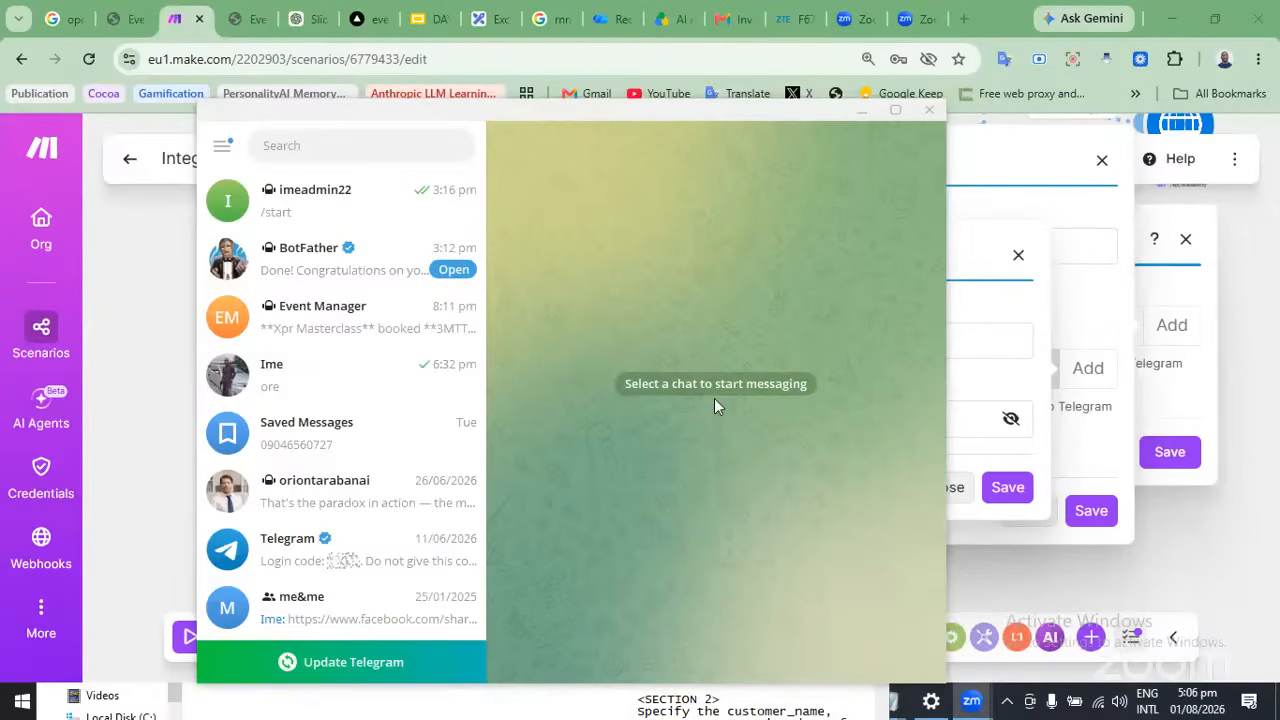
pyautogui.click(329, 146)
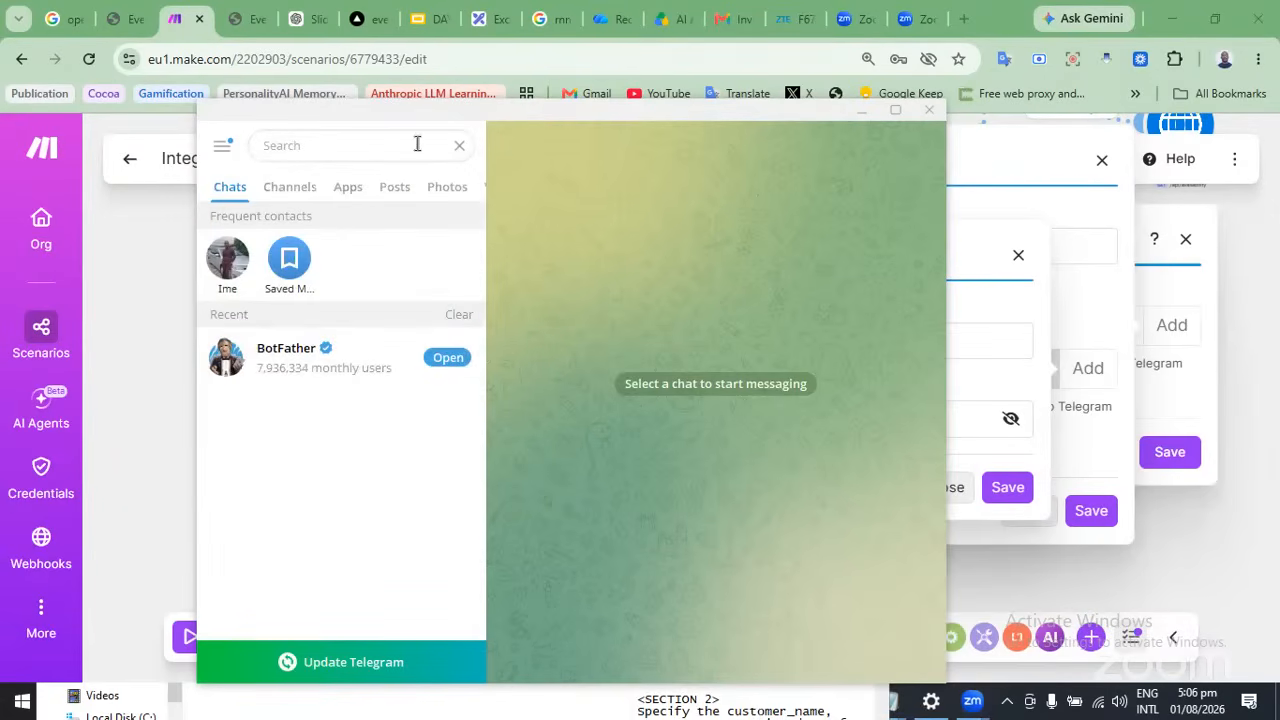
pyautogui.write('botfathe')
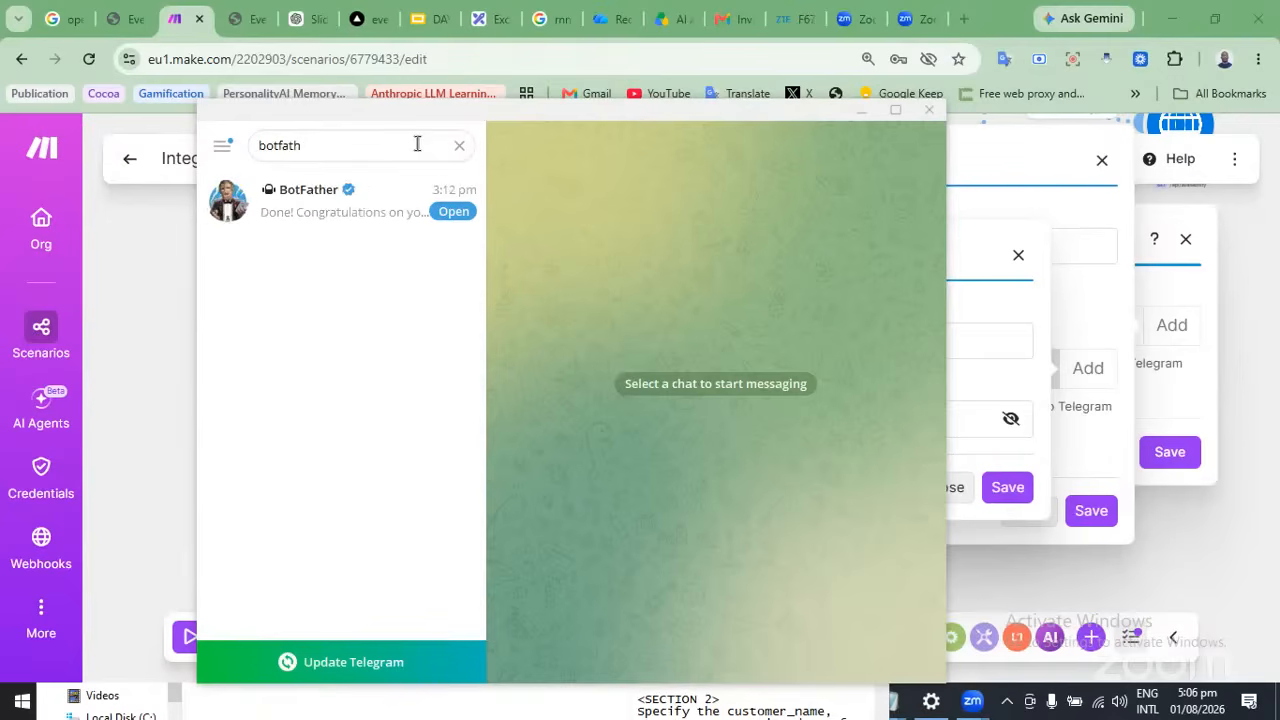
pyautogui.click(350, 215)
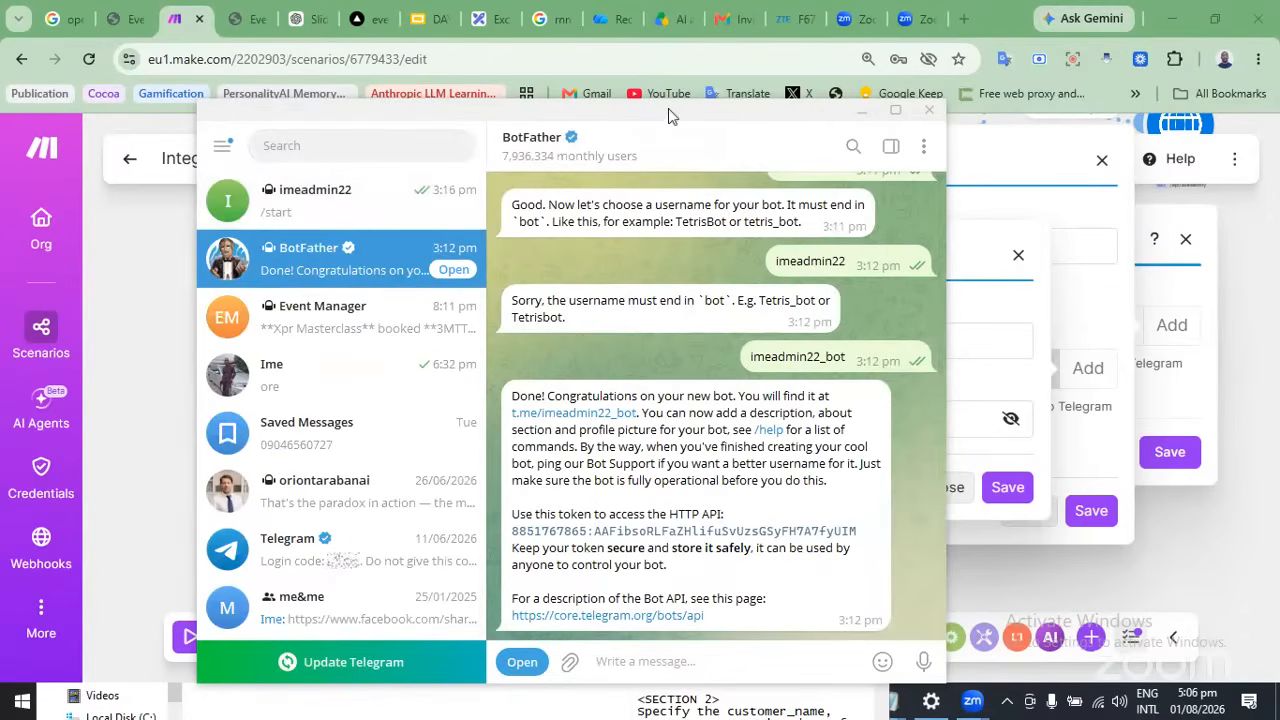
pyautogui.moveTo(672, 112); pyautogui.dragTo(627, 47)
pyautogui.doubleClick(658, 420)
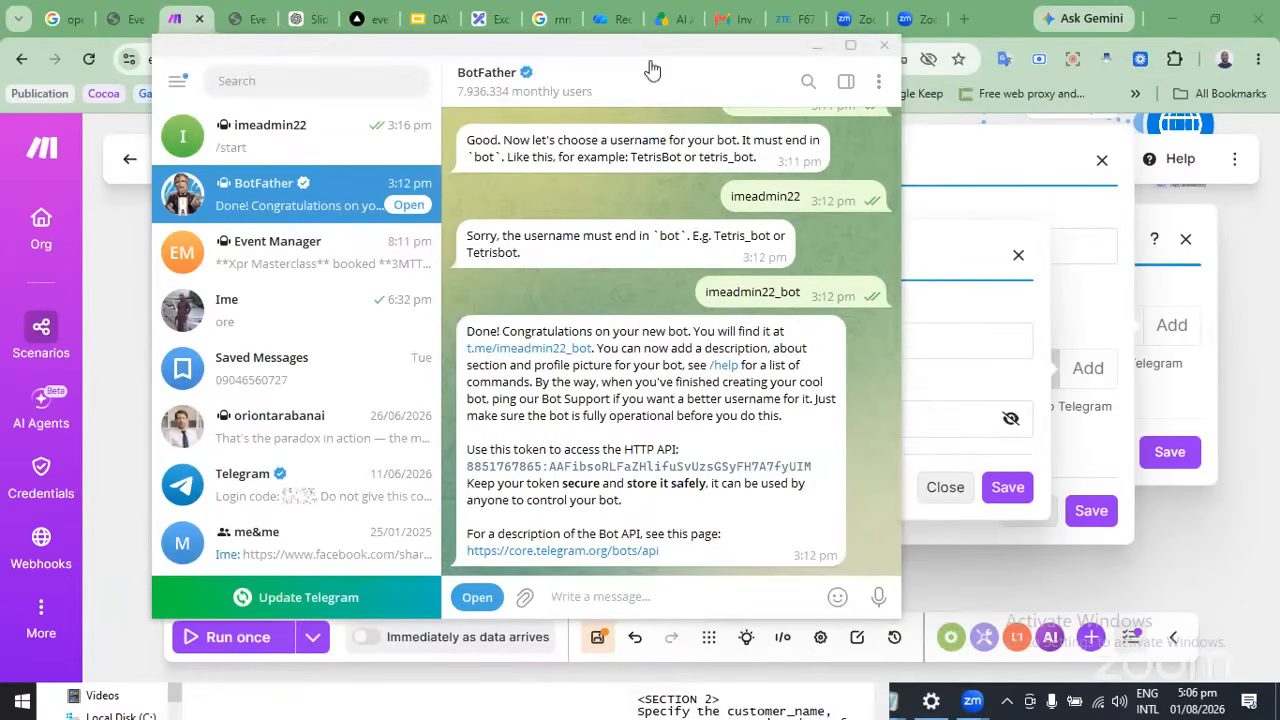
pyautogui.moveTo(606, 50); pyautogui.dragTo(589, 43)
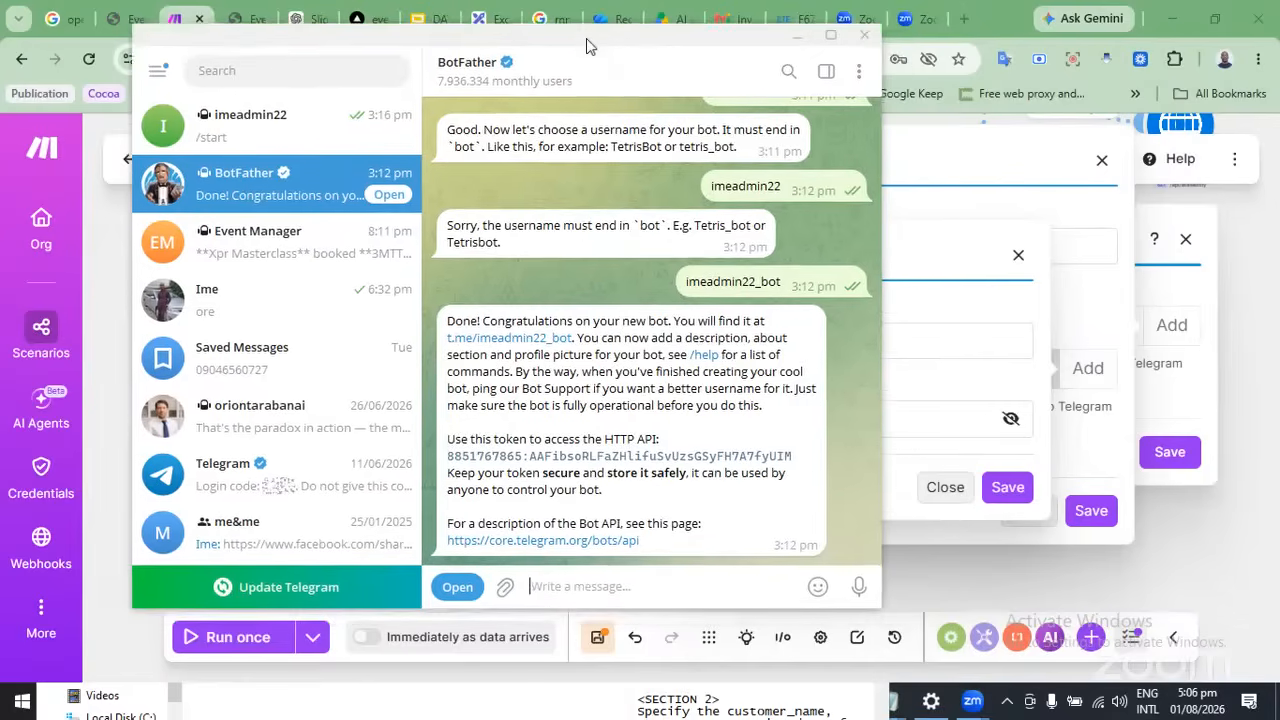
pyautogui.moveTo(655, 305)
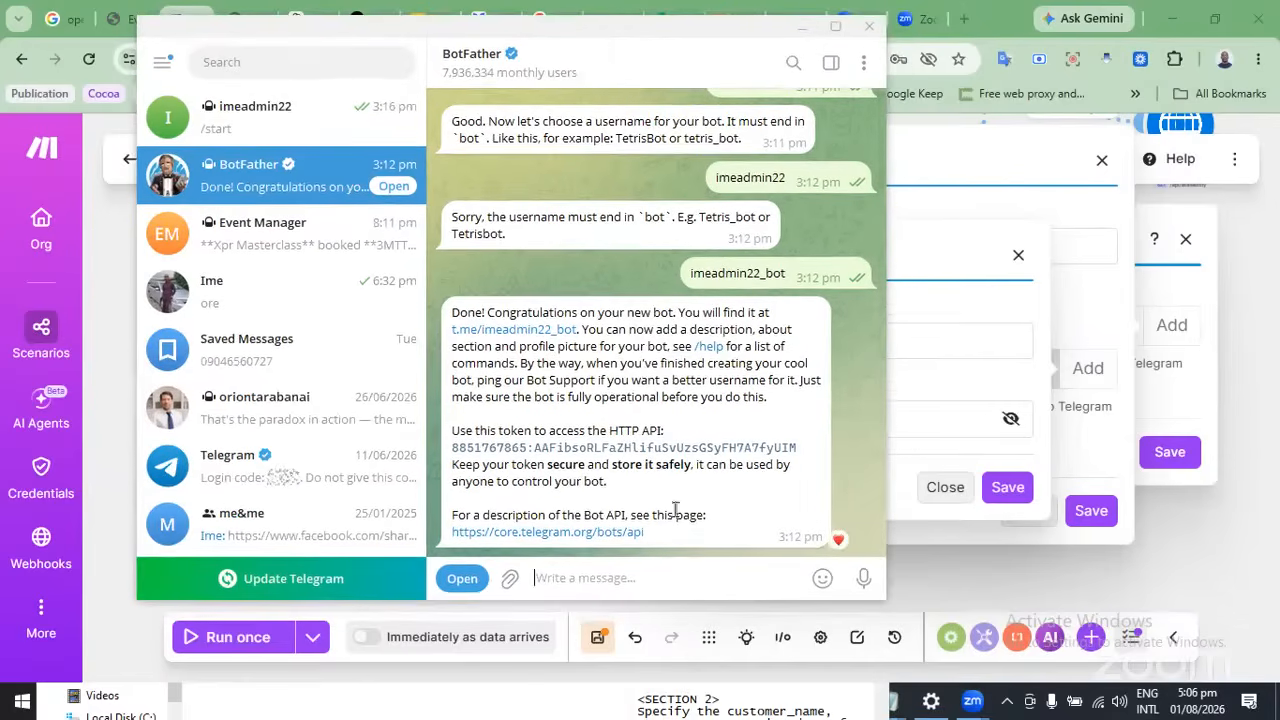
# Send /start to BotFather and request a new bot with the /newbot command
pyautogui.write('/start')
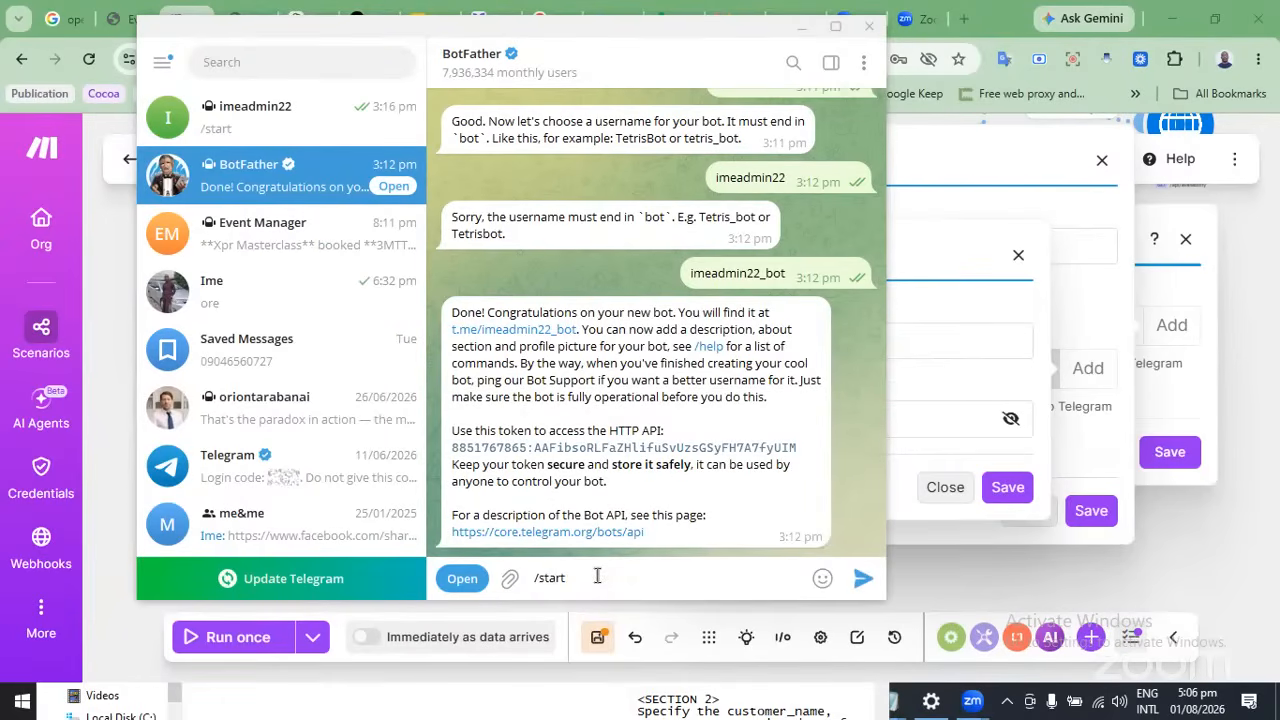
pyautogui.press('Return')
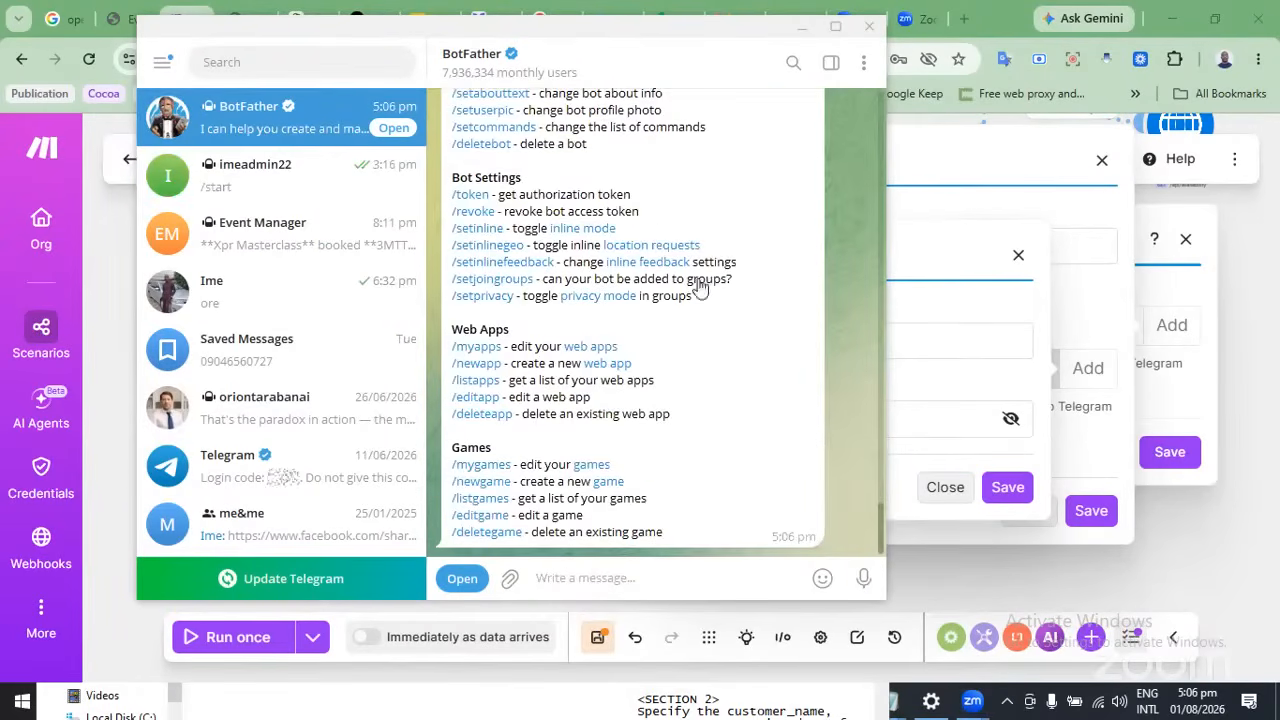
pyautogui.scroll(3, 700, 290)
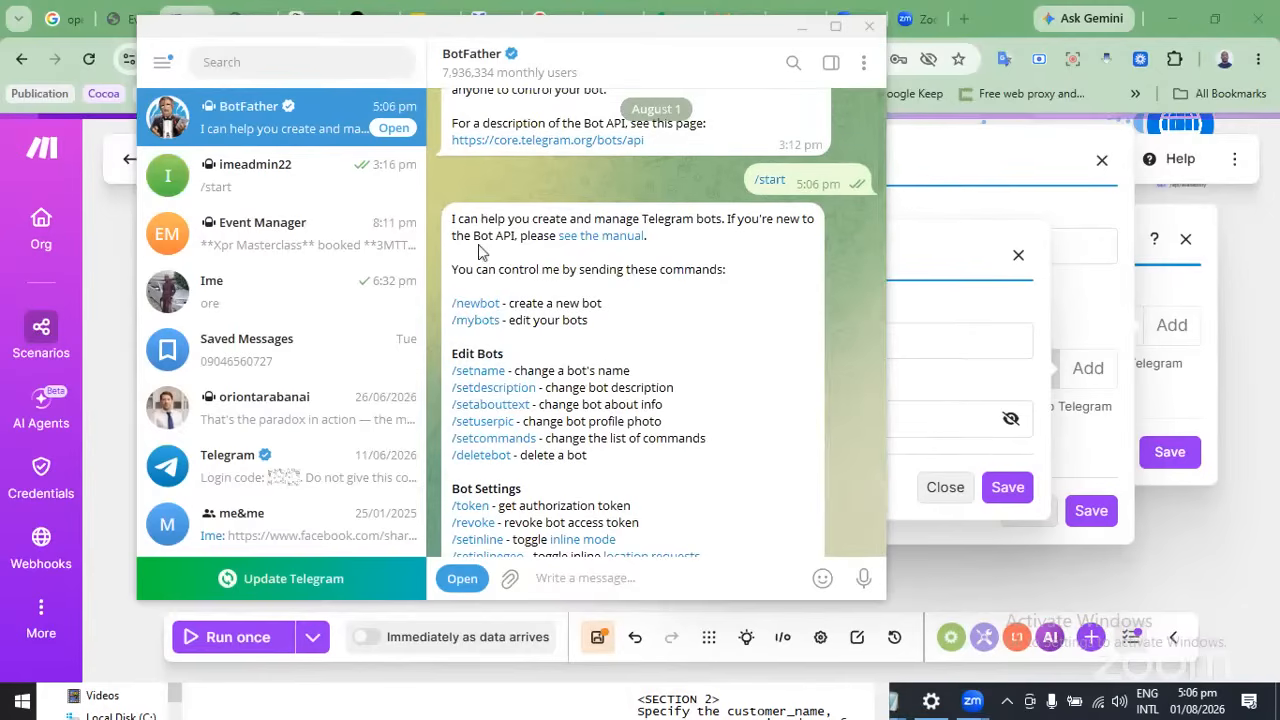
pyautogui.click(476, 305)
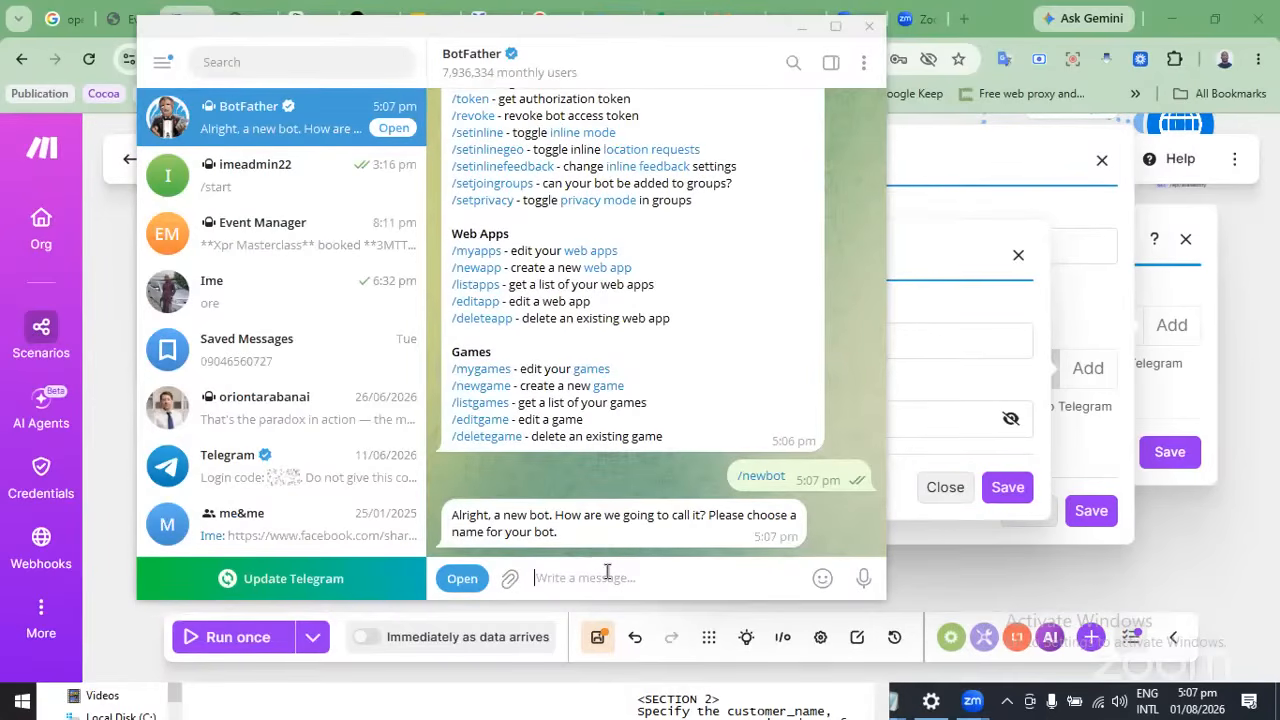
# Name the new bot xtl_32ime and give it the username xtl_32ime_bot
pyautogui.write('x')
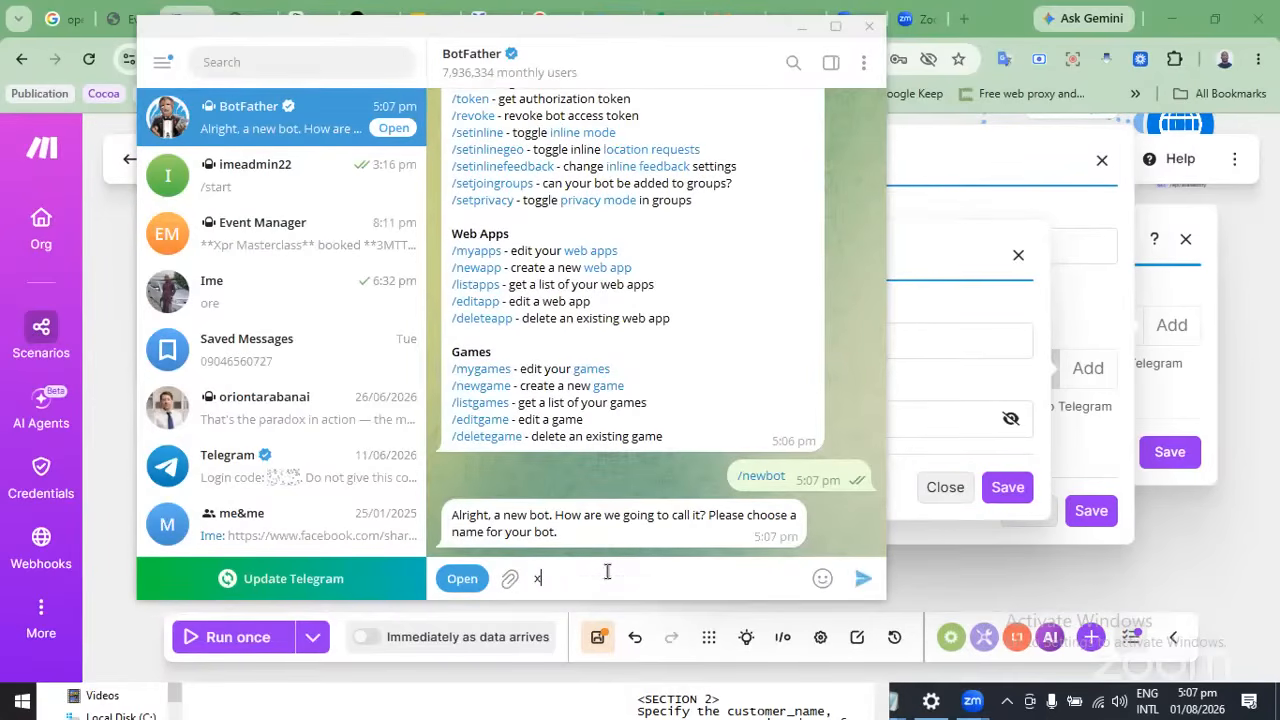
pyautogui.write('tl_32ime')
pyautogui.hotkey('ctrl', 'a')
pyautogui.hotkey('ctrl', 'c')
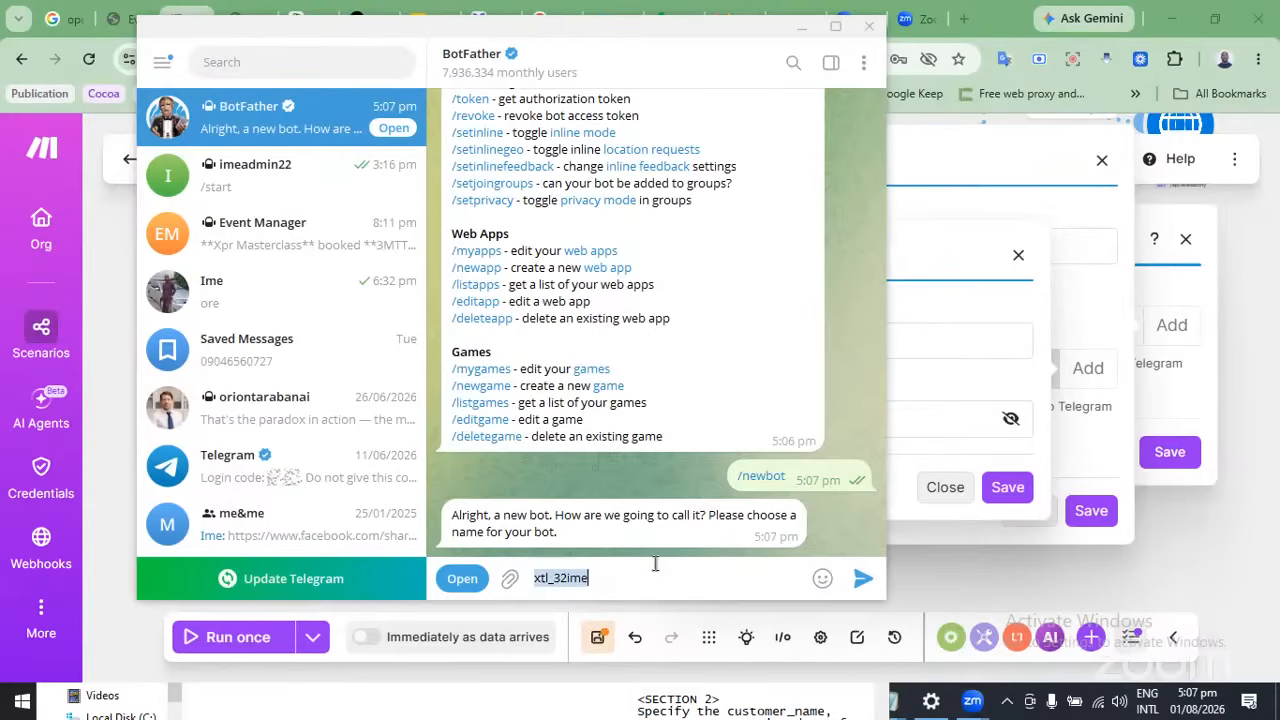
pyautogui.press('Return')
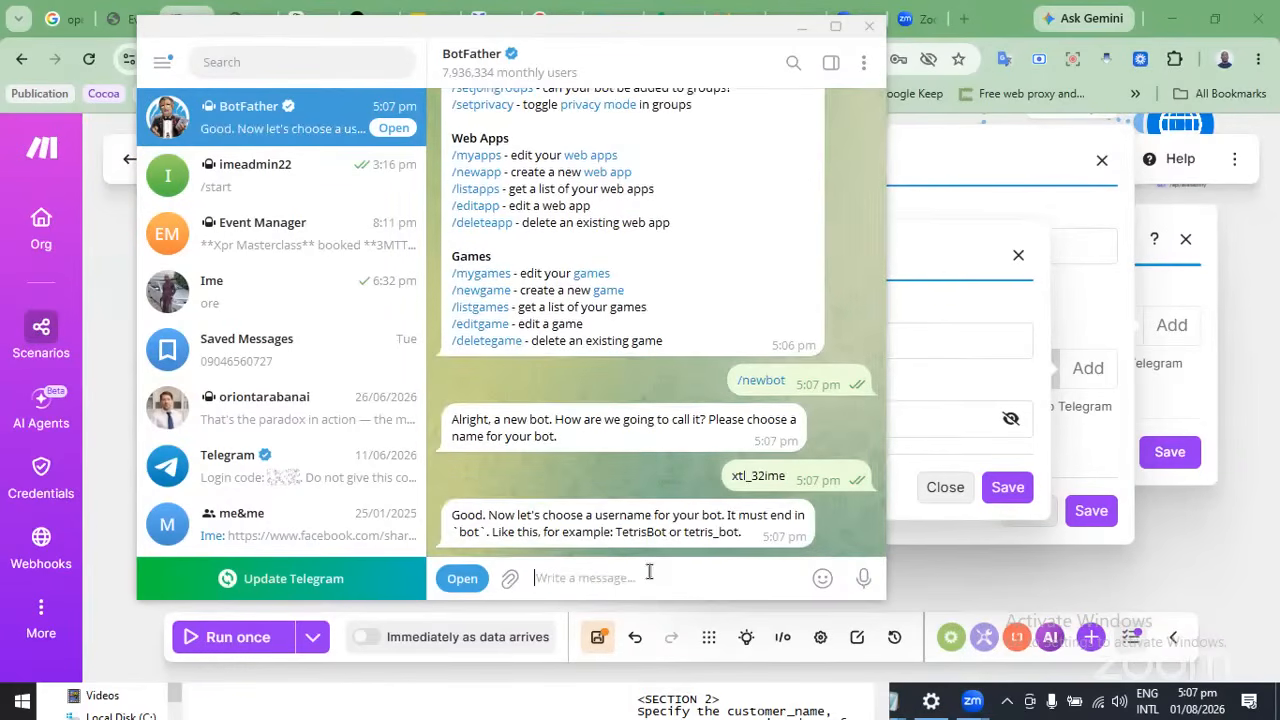
pyautogui.hotkey('ctrl', 'v')
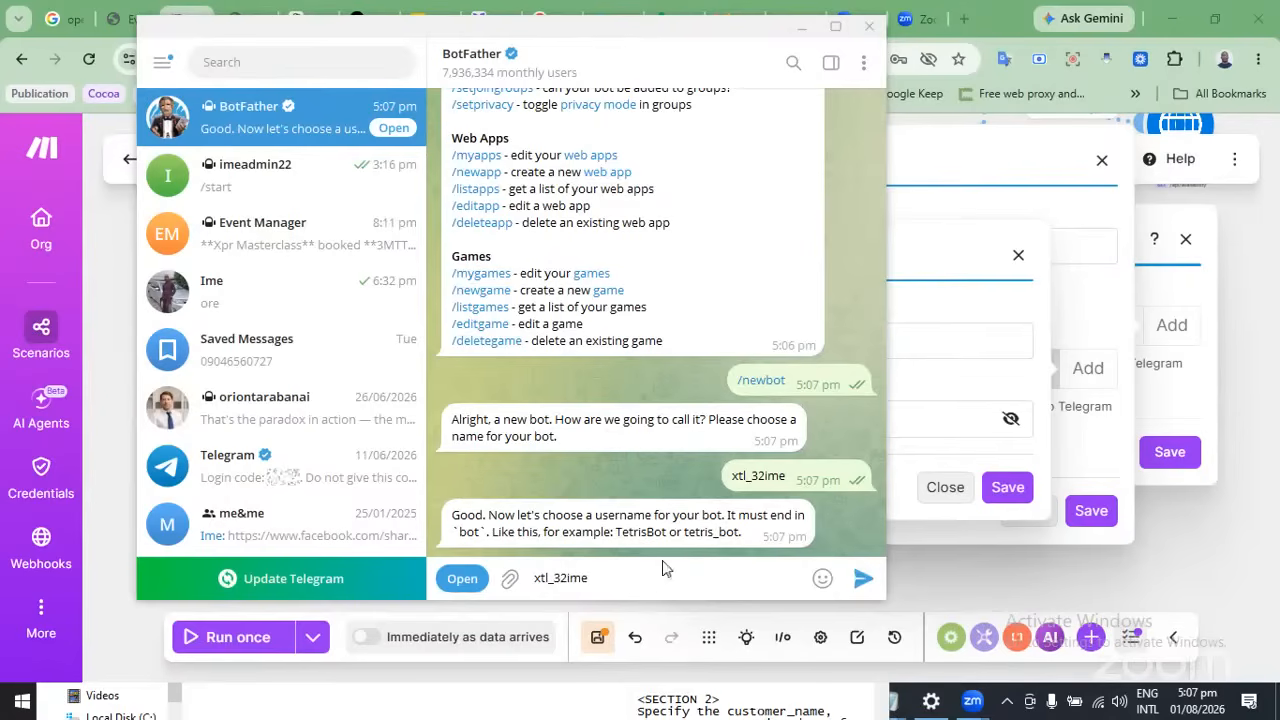
pyautogui.write('_bot')
pyautogui.press('Return')
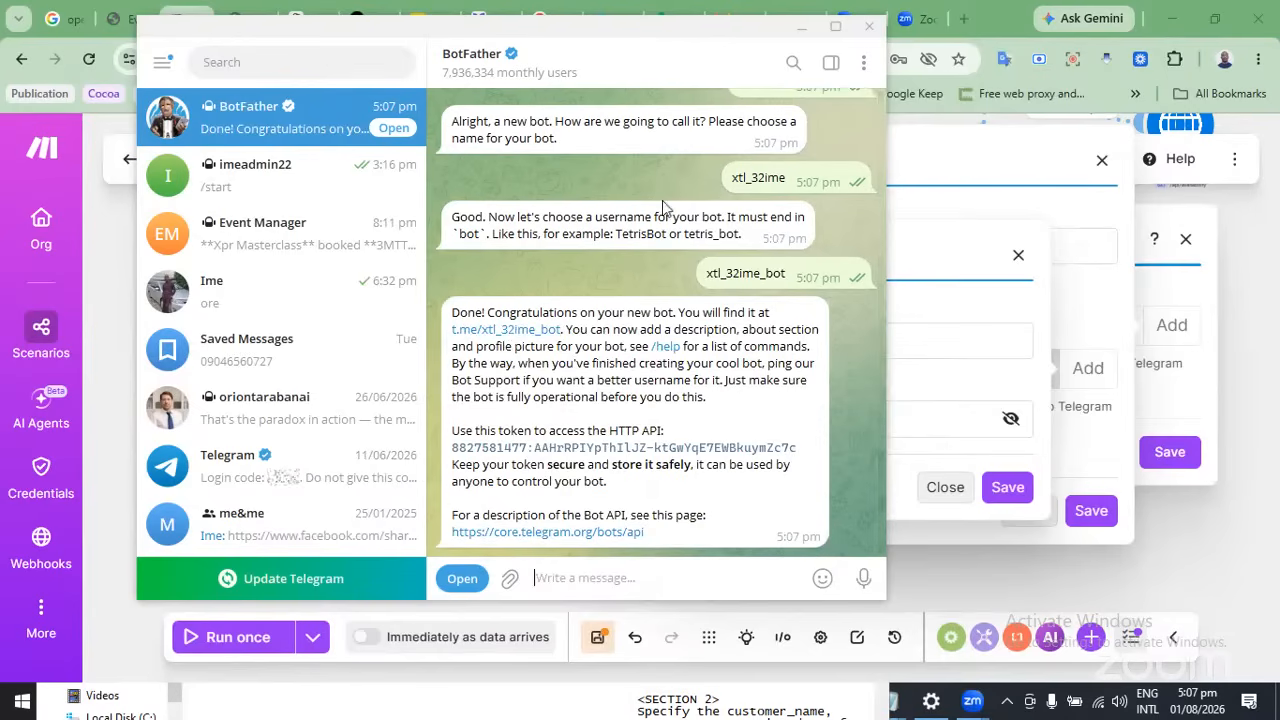
# Open the new xtl_32ime bot from its link in the BotFather chat, start it and check its profile
pyautogui.click(517, 338)
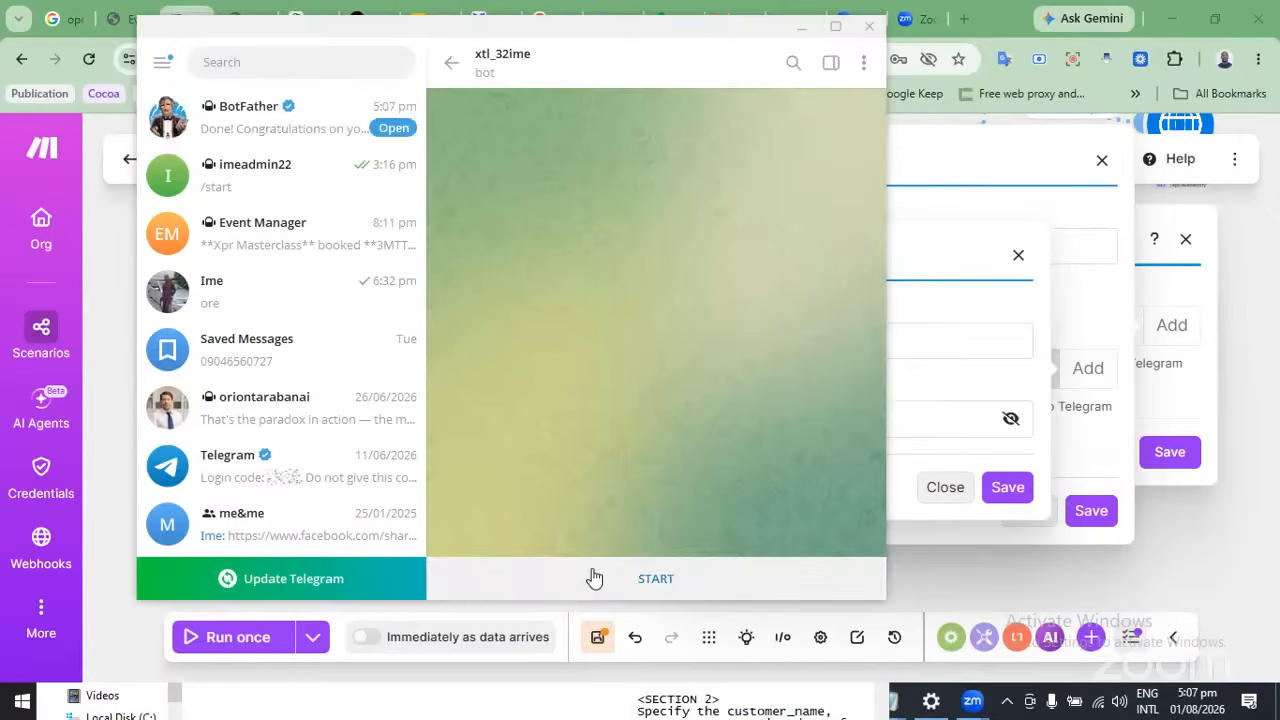
pyautogui.click(628, 586)
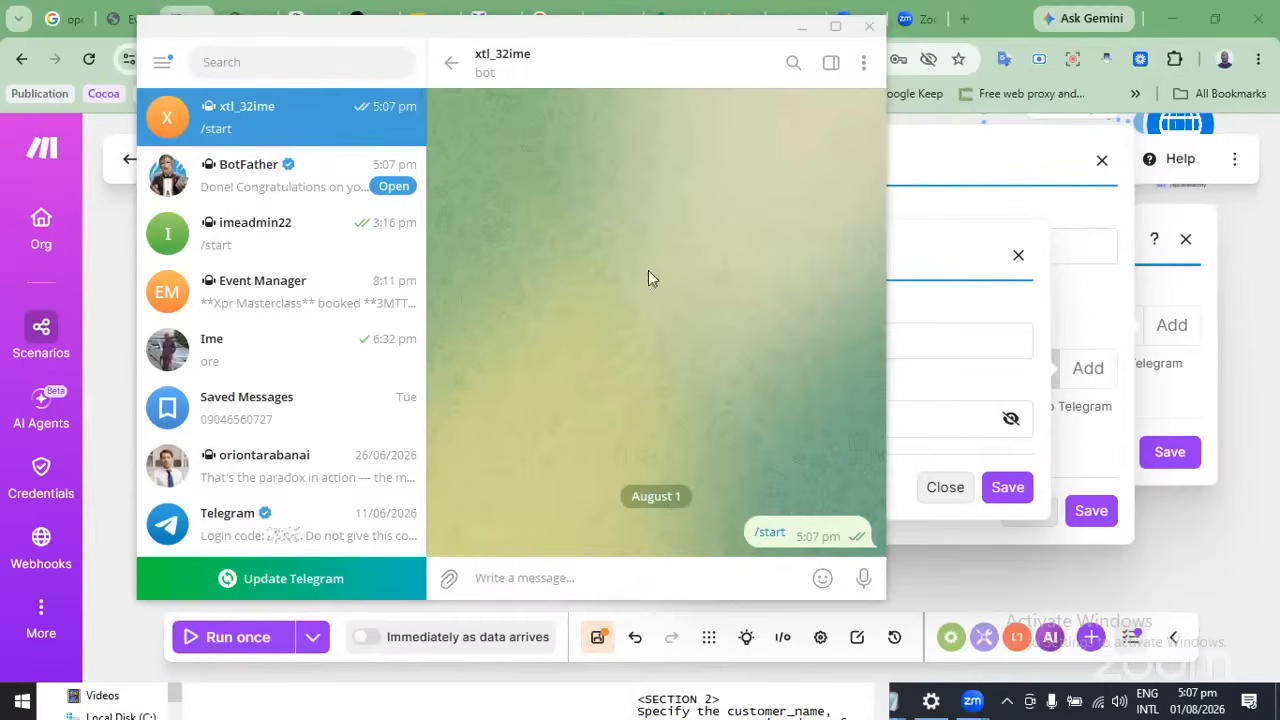
pyautogui.click(537, 63)
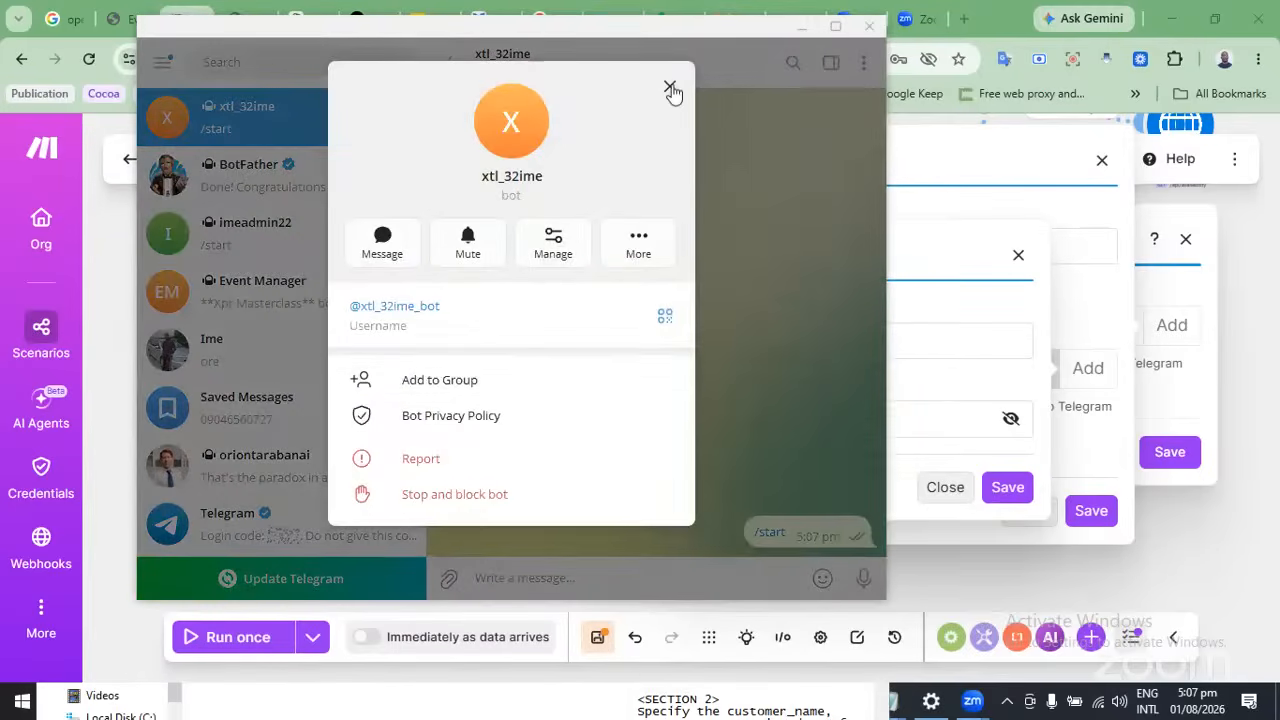
pyautogui.click(670, 87)
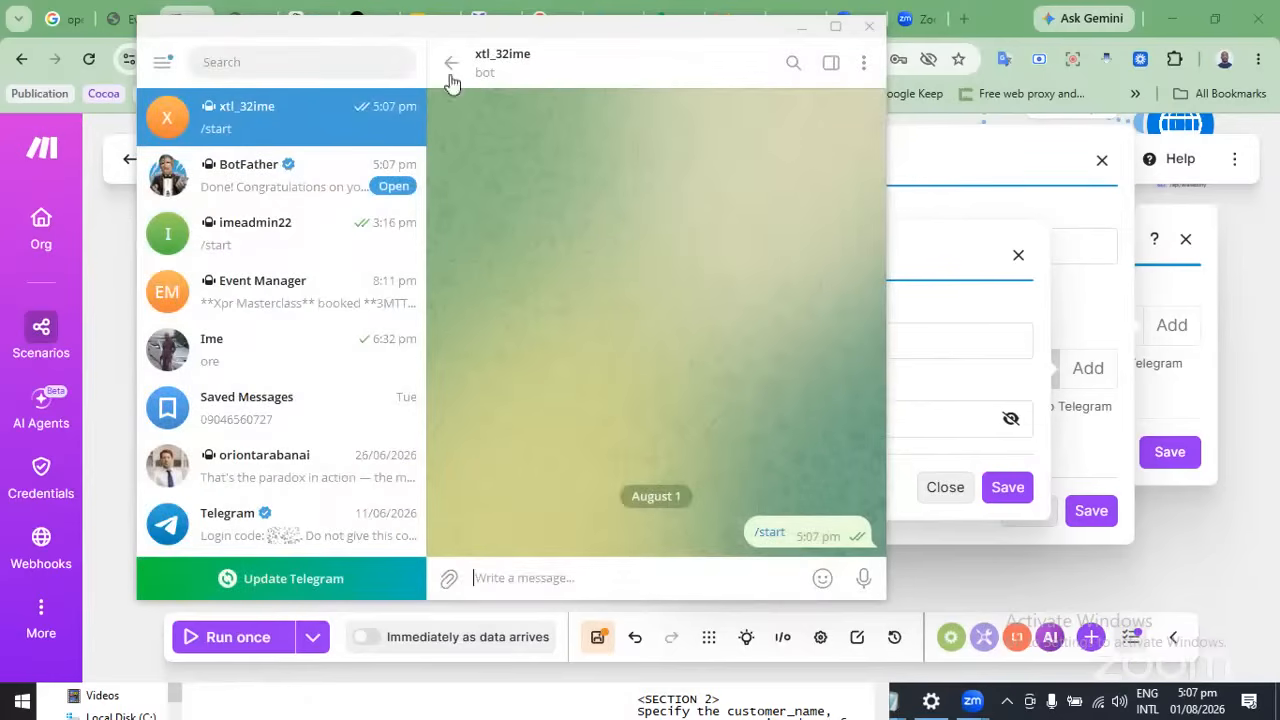
# Copy the bot's API token from the BotFather chat and paste it into the Token field of the new connection in Make
pyautogui.click(297, 177)
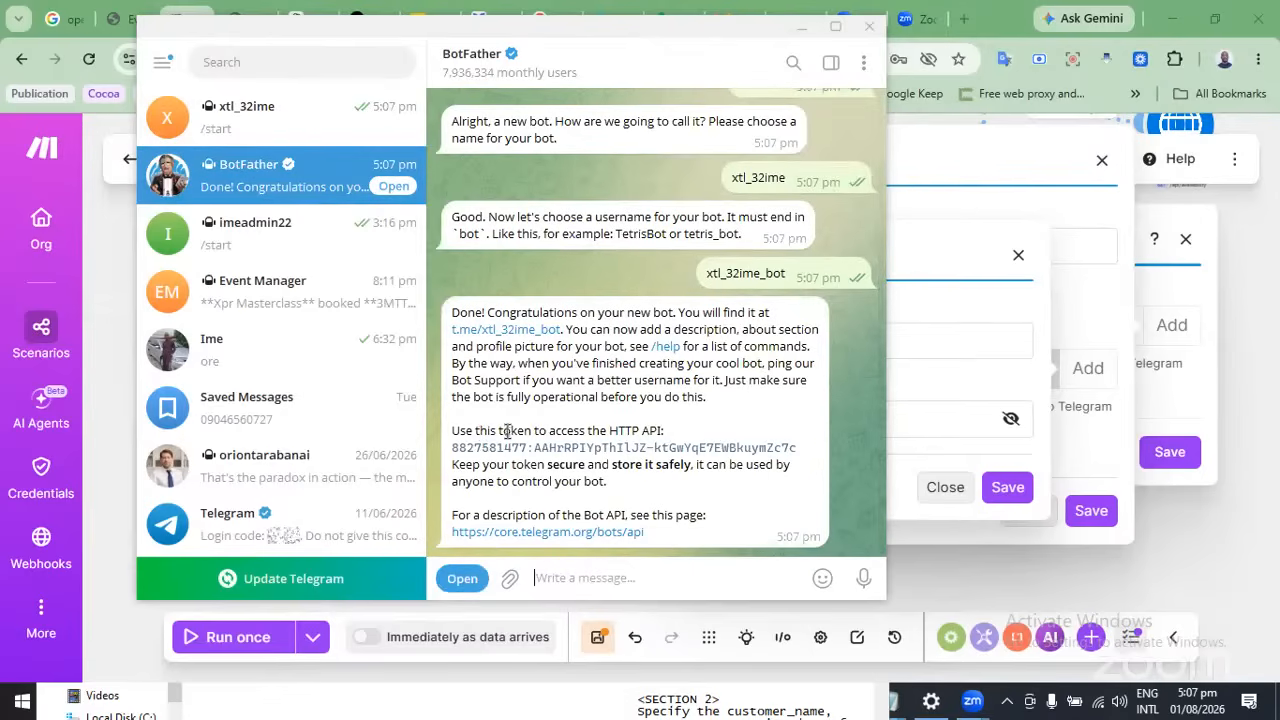
pyautogui.doubleClick(463, 430)
pyautogui.click(712, 450)
pyautogui.press('Escape')
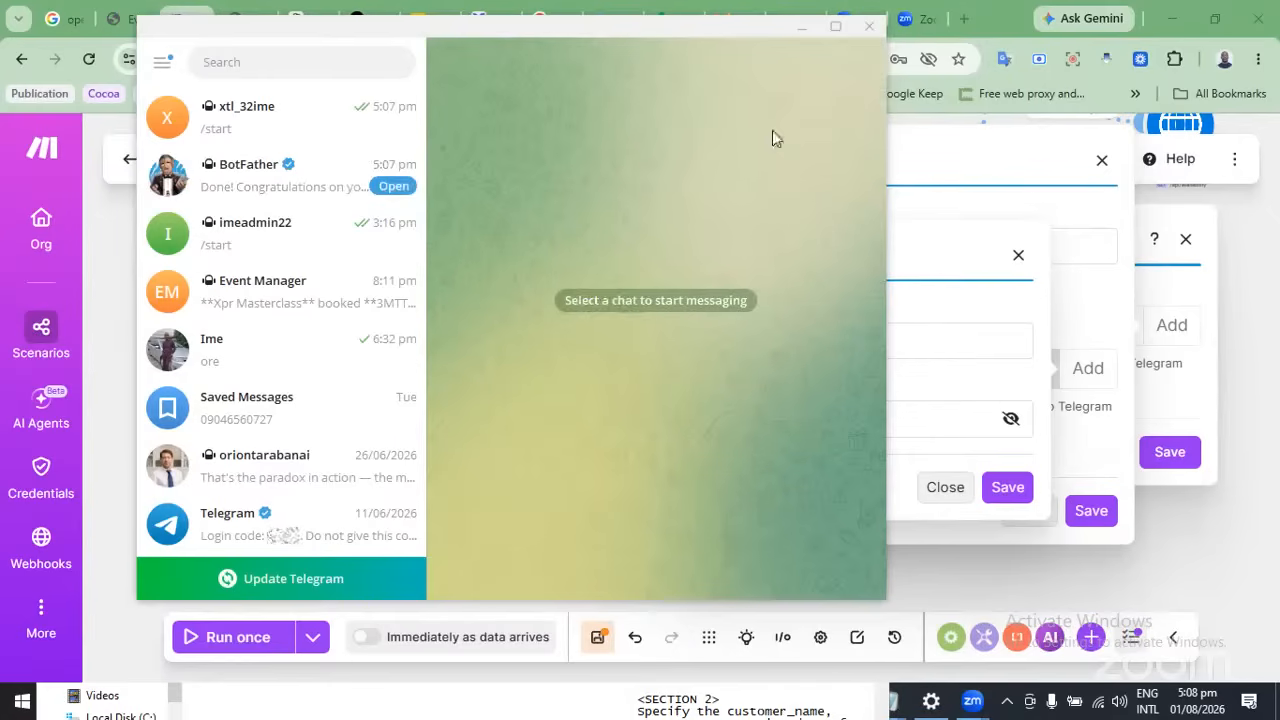
pyautogui.click(800, 27)
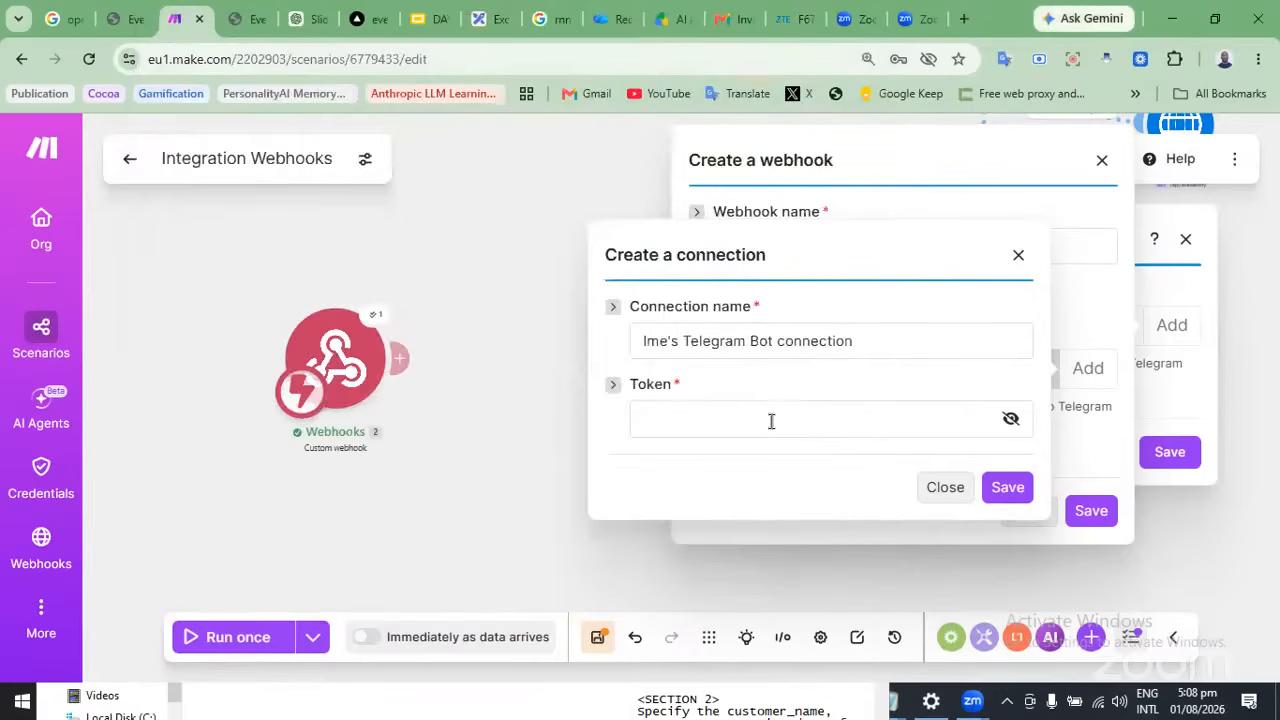
pyautogui.click(771, 425)
pyautogui.hotkey('ctrl', 'v')
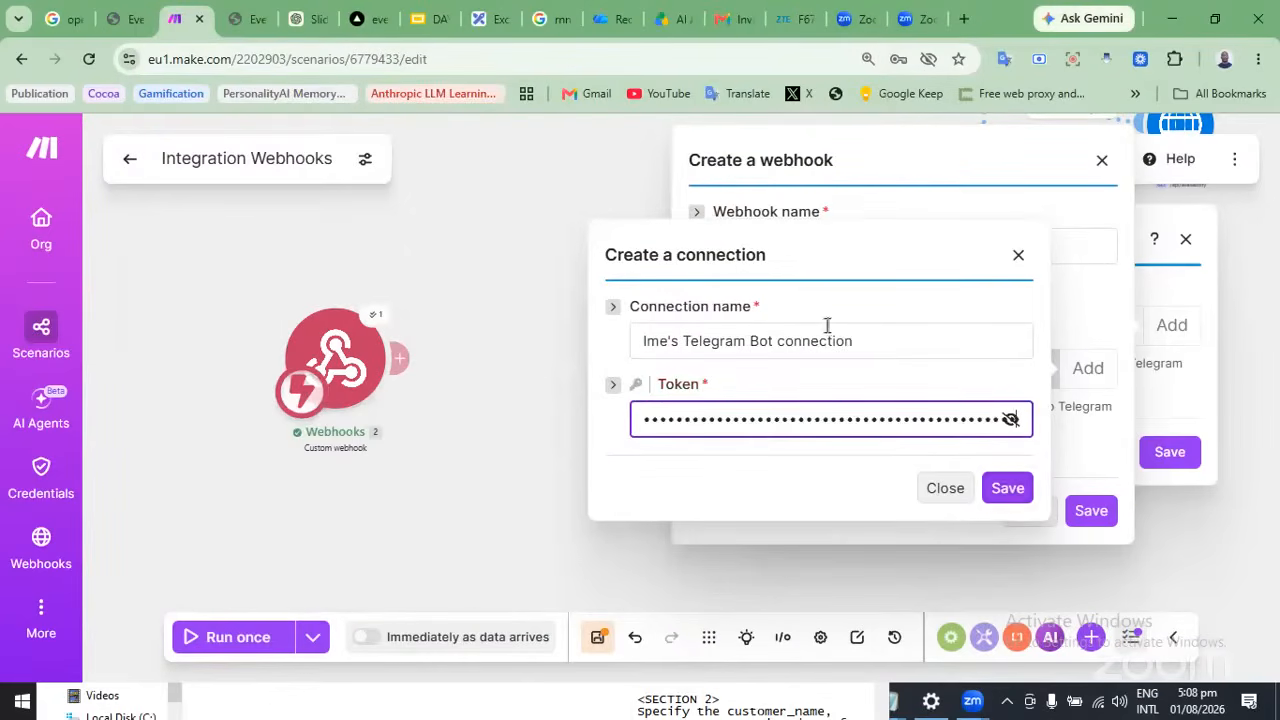
# Name the connection xtl_32ime, save it and decline the browser's offer to store the password
pyautogui.moveTo(875, 337); pyautogui.dragTo(634, 349)
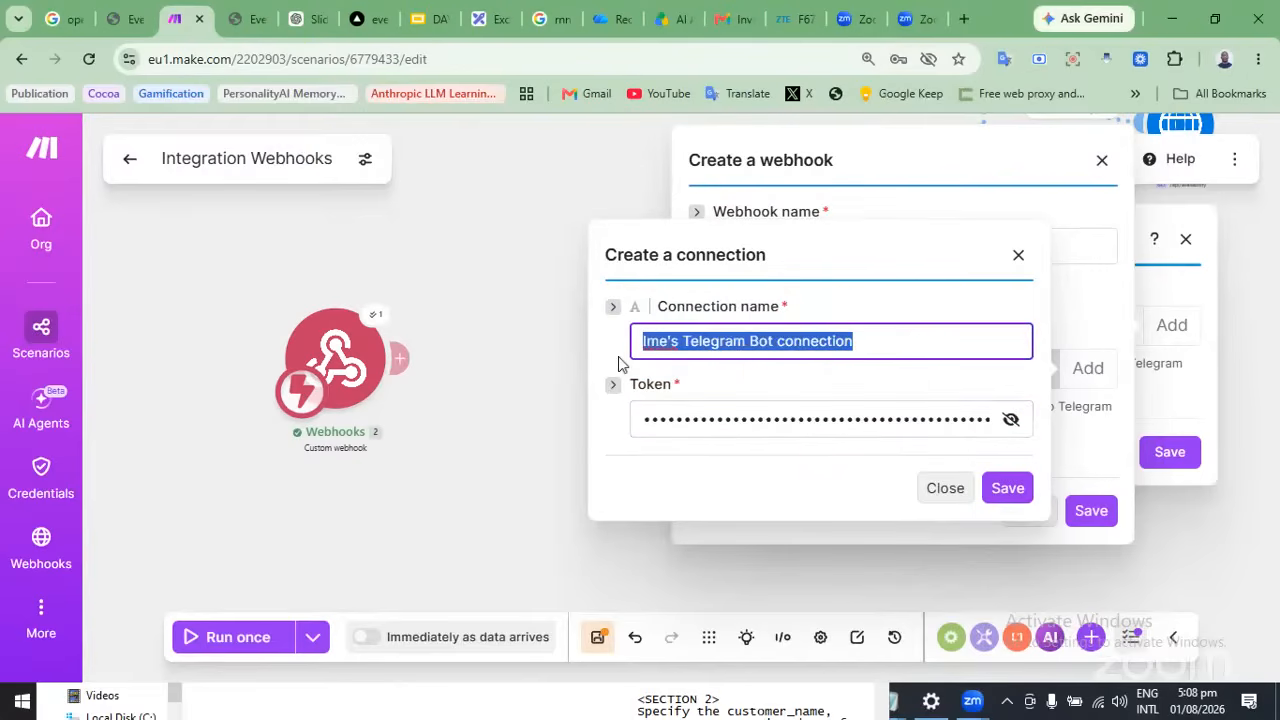
pyautogui.write('xtl')
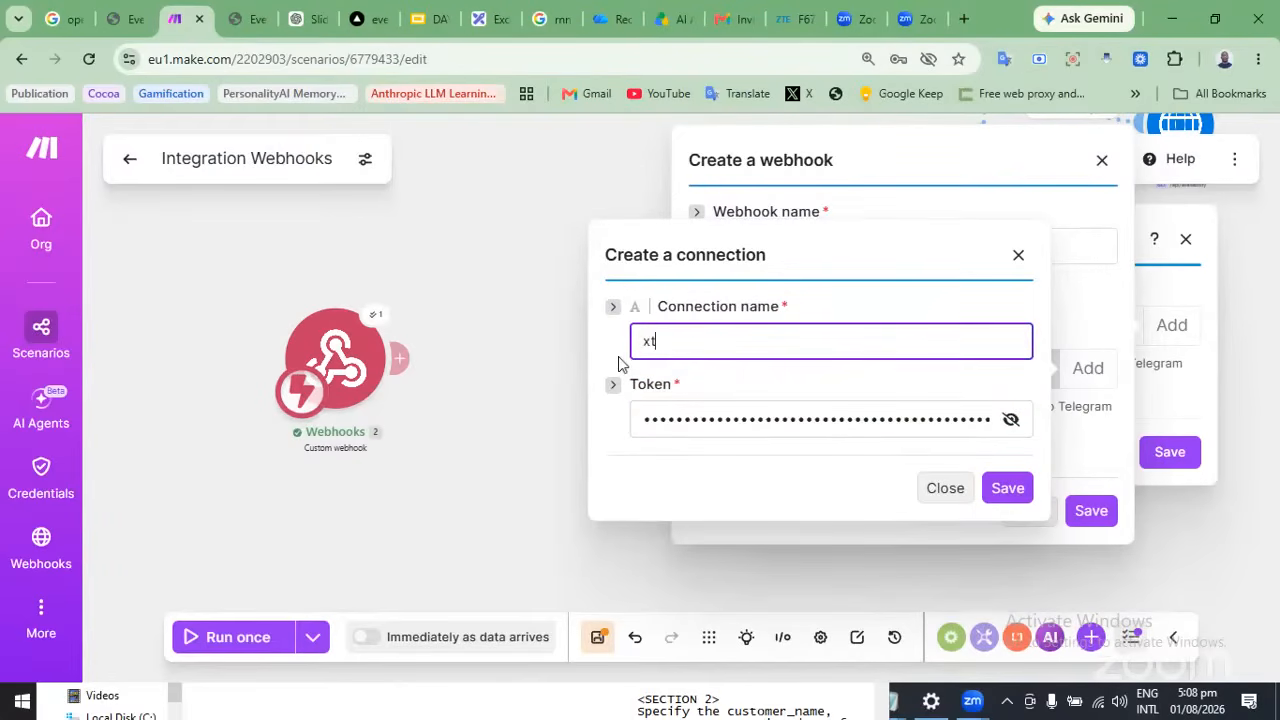
pyautogui.write('_32ime')
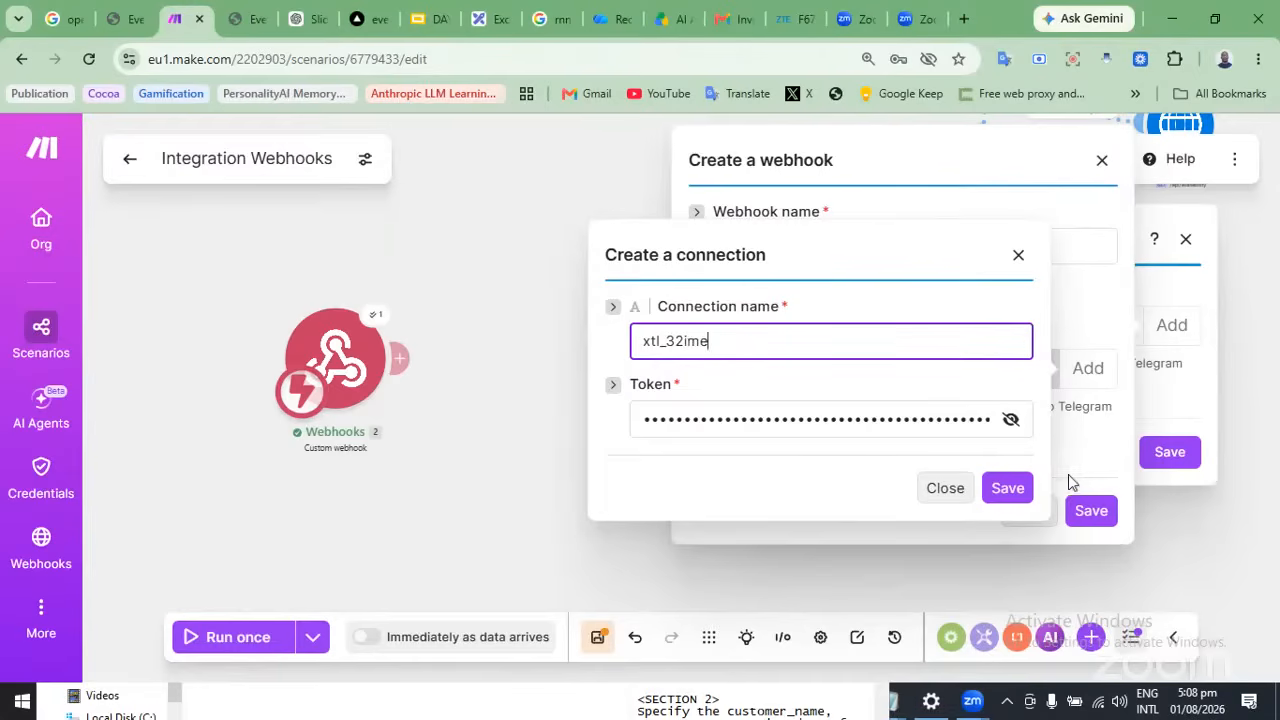
pyautogui.click(1007, 488)
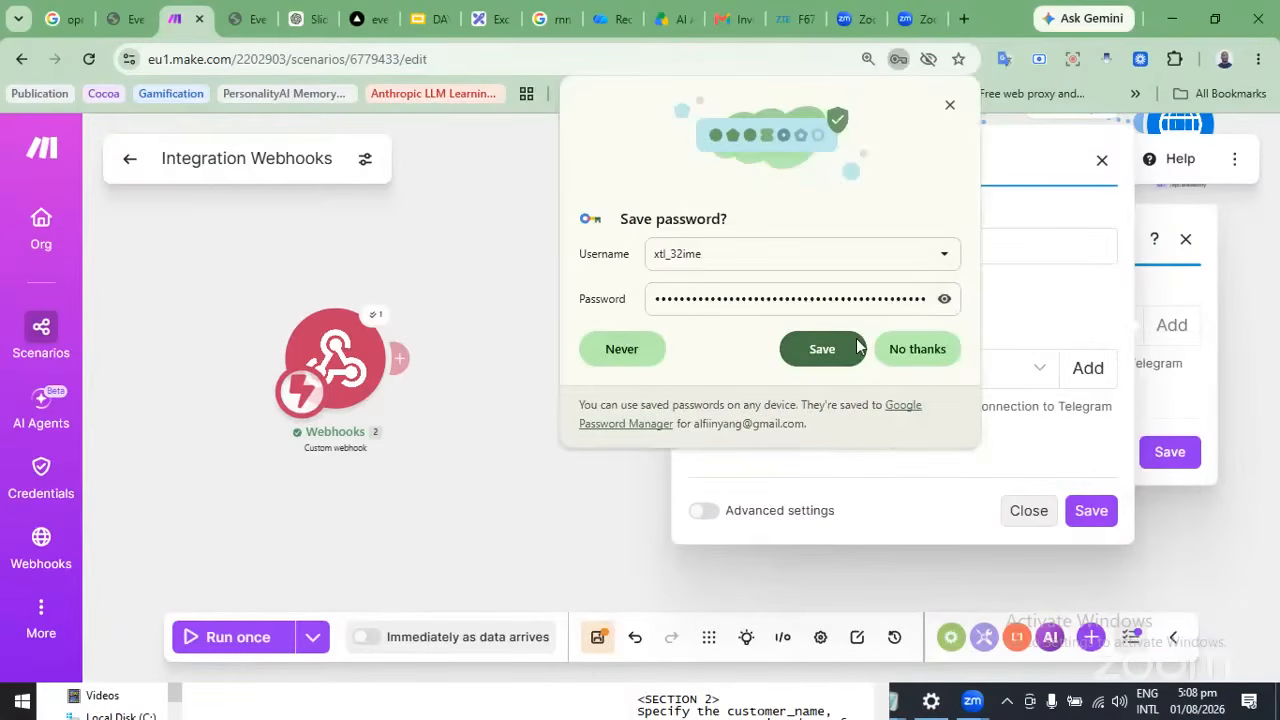
pyautogui.click(906, 348)
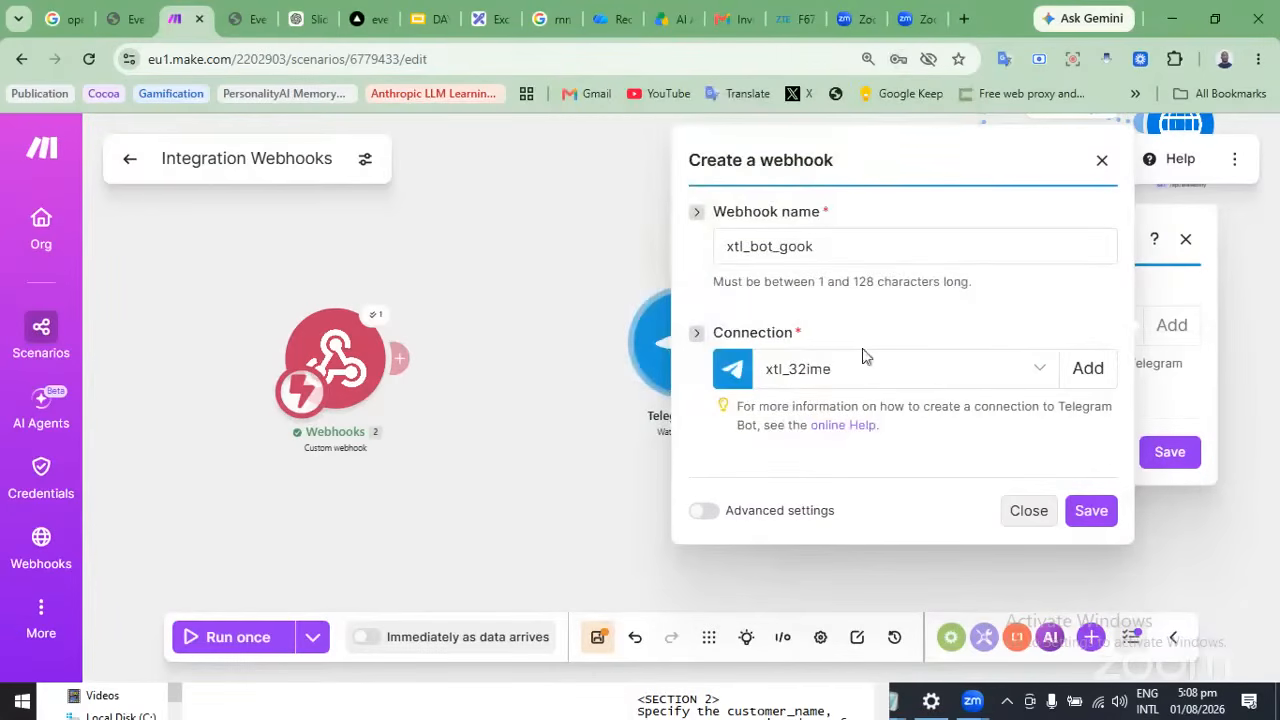
# Save the xtl_bot_gook webhook and the Telegram Bot module, and make Telegram Bot the scenario's starting trigger instead of Webhooks
pyautogui.click(1089, 512)
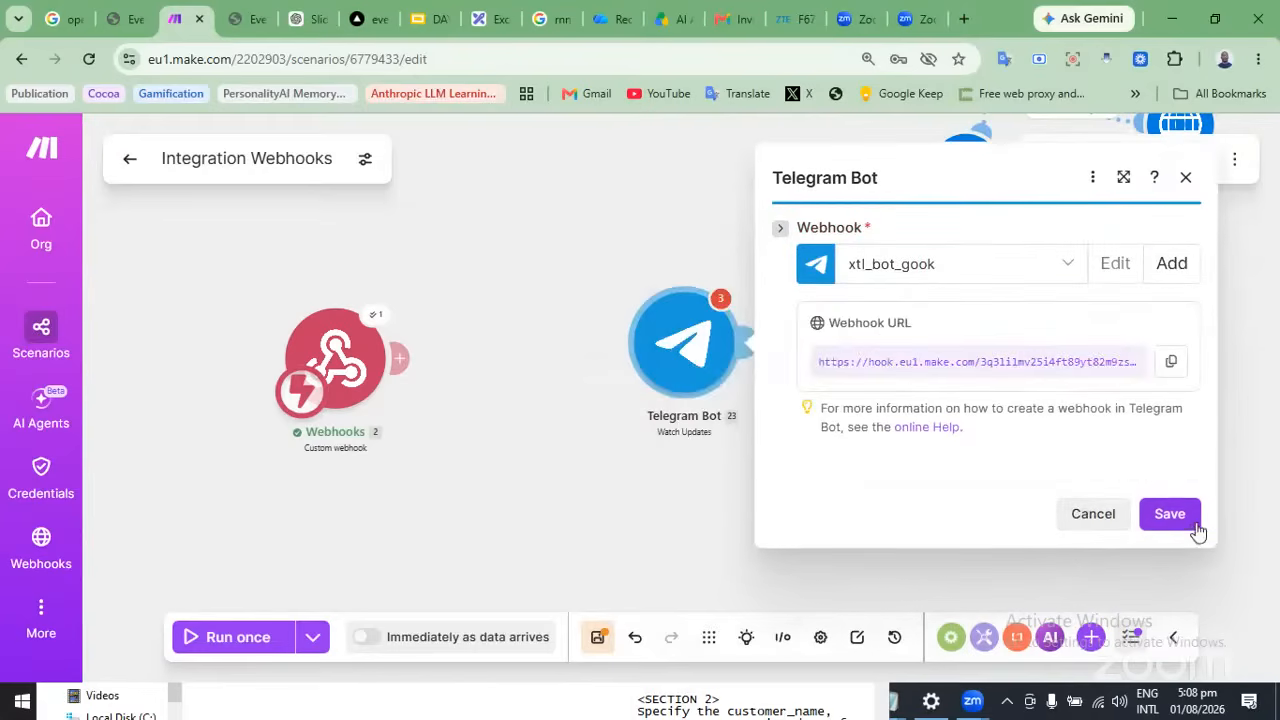
pyautogui.click(1196, 527)
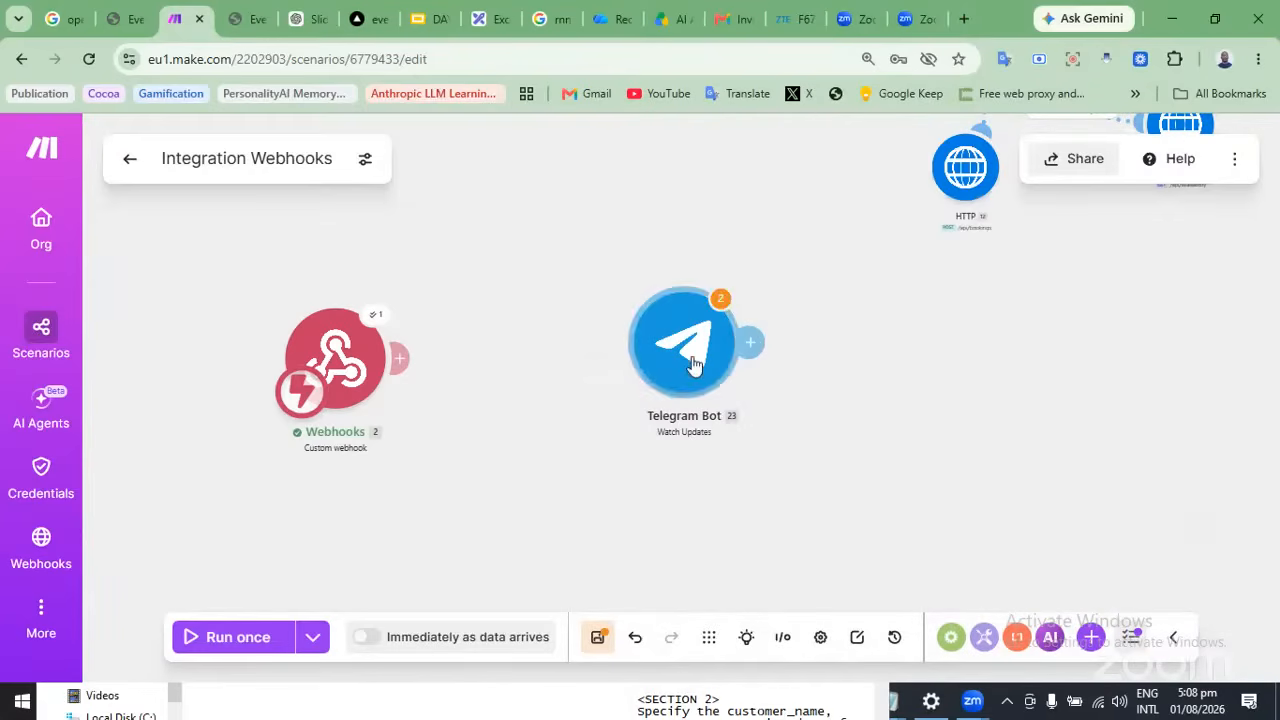
pyautogui.moveTo(680, 364); pyautogui.dragTo(628, 365)
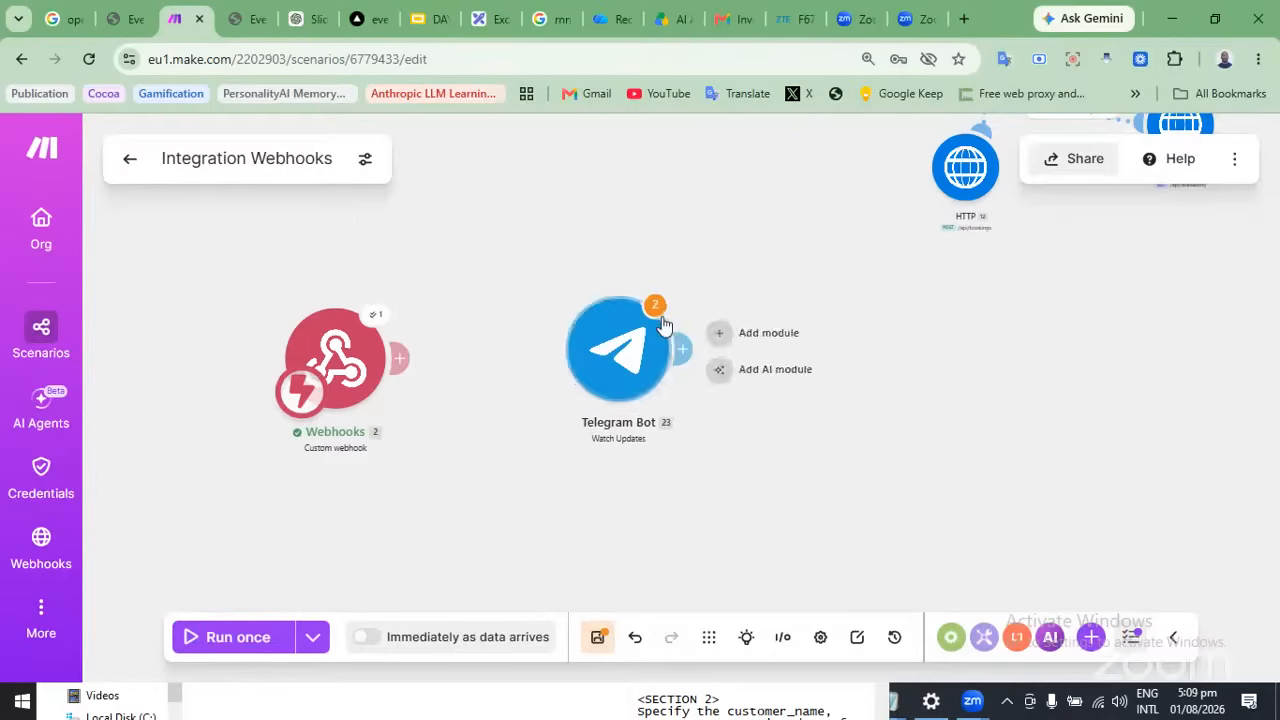
pyautogui.moveTo(302, 388); pyautogui.dragTo(622, 359)
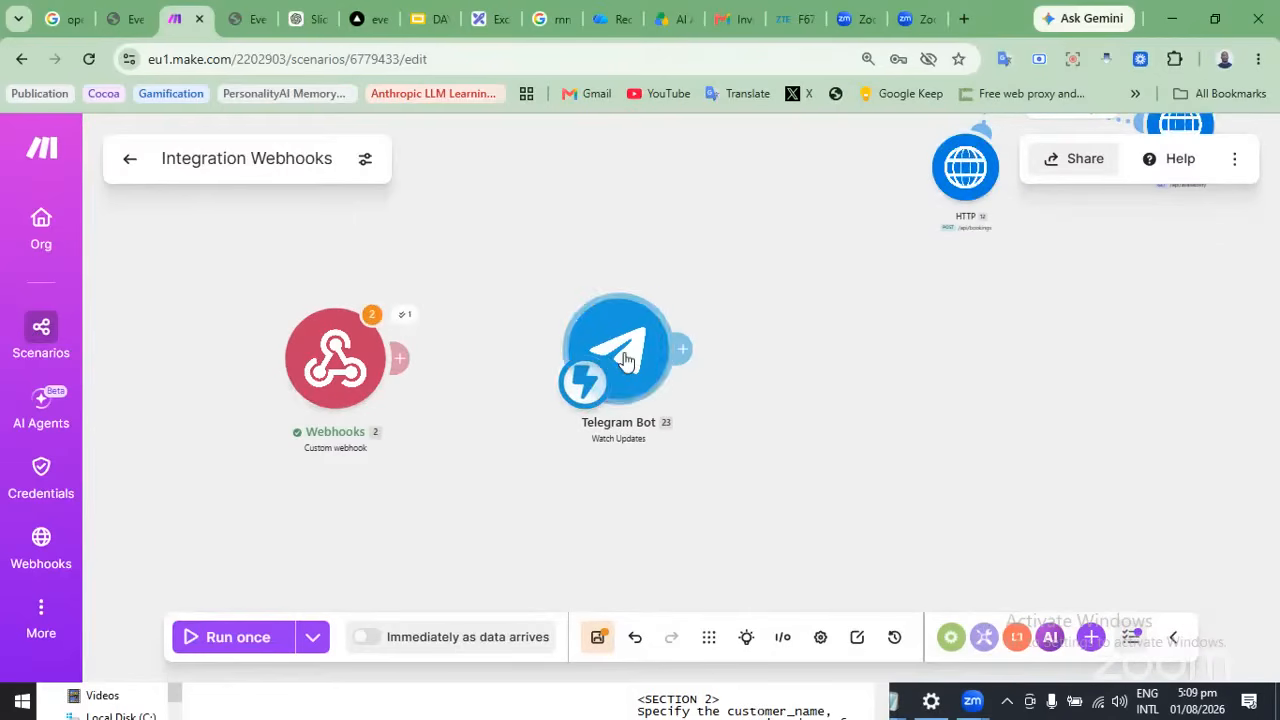
# Run the scenario once and send the message hello to the xtl_32ime bot in Telegram
pyautogui.click(236, 638)
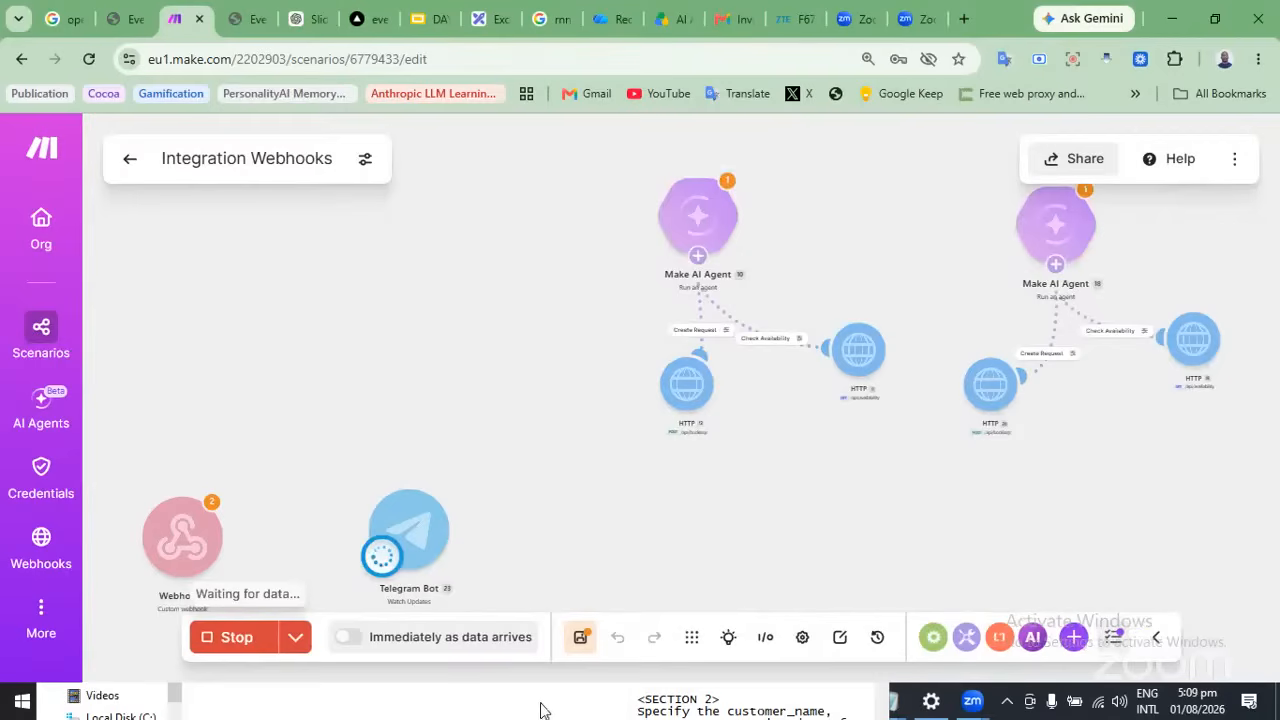
pyautogui.click(544, 708)
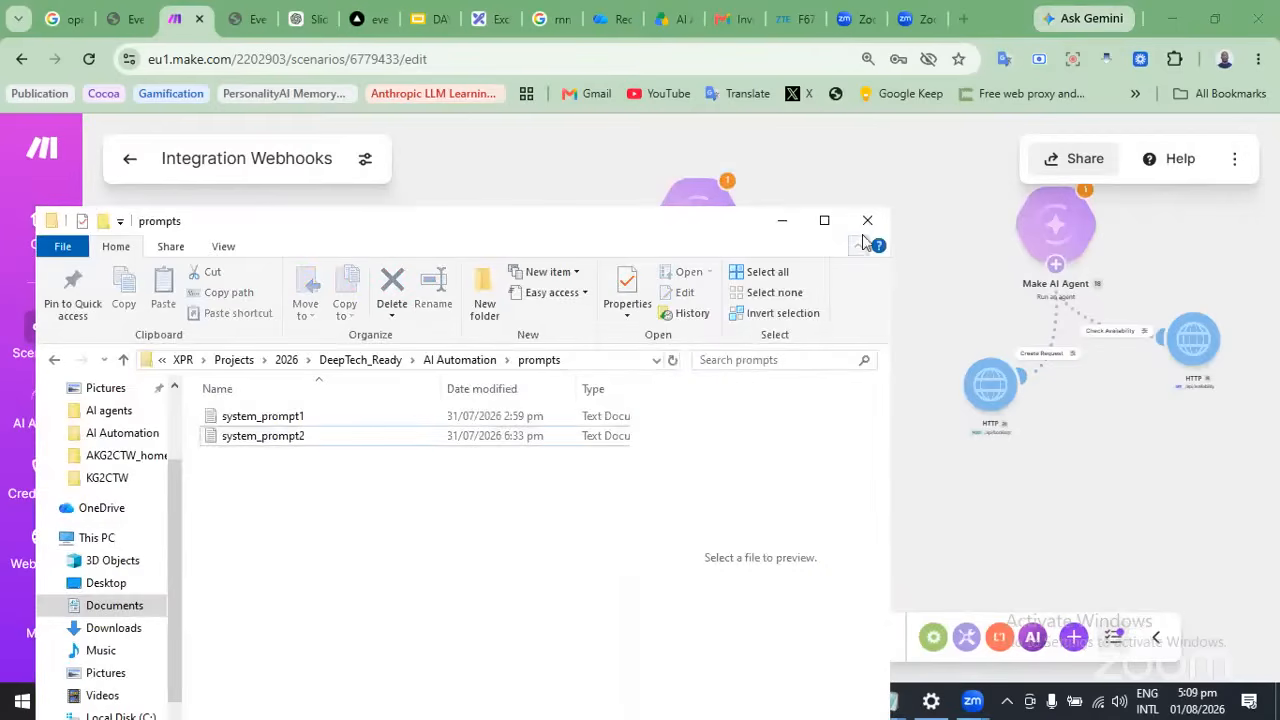
pyautogui.click(784, 222)
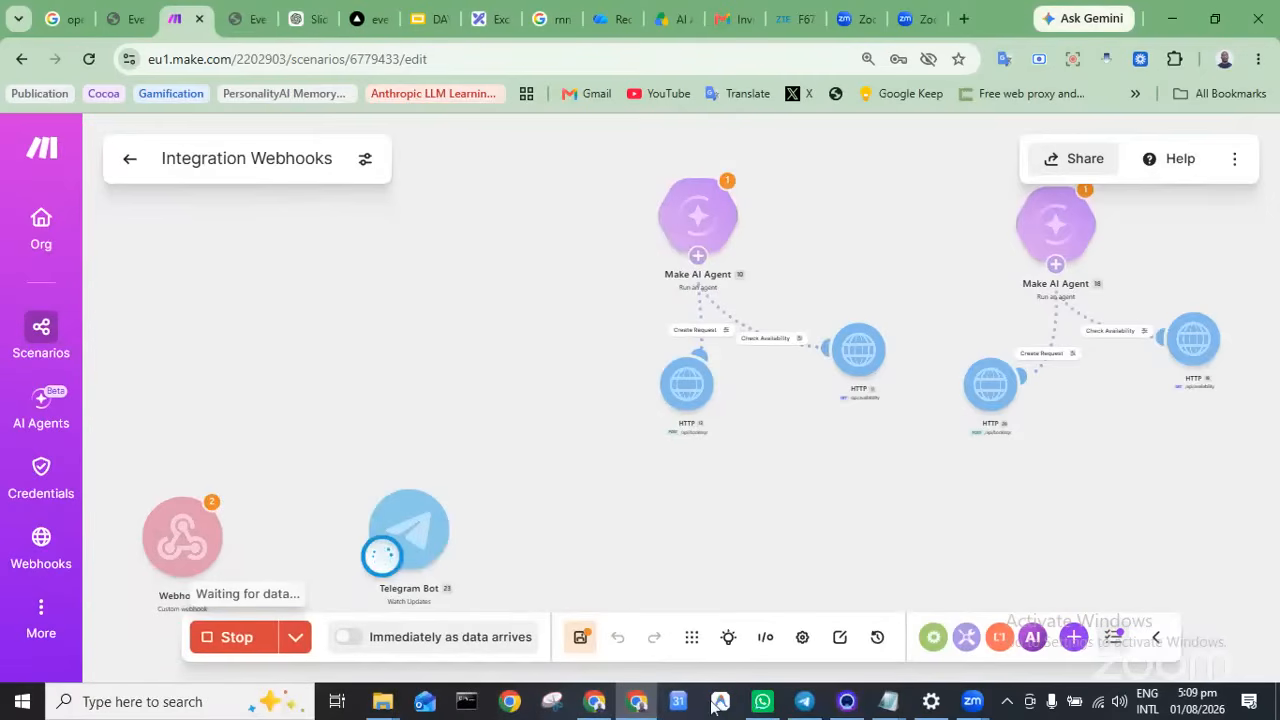
pyautogui.click(803, 702)
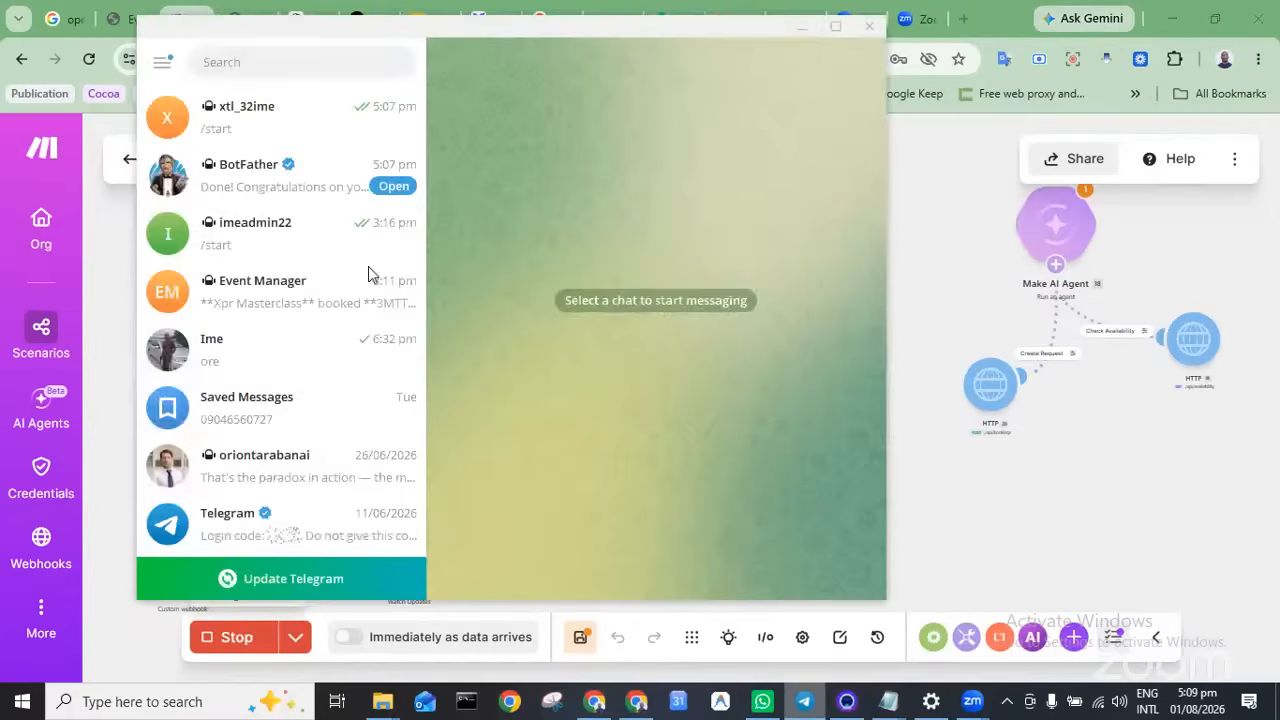
pyautogui.click(237, 117)
pyautogui.write('hello')
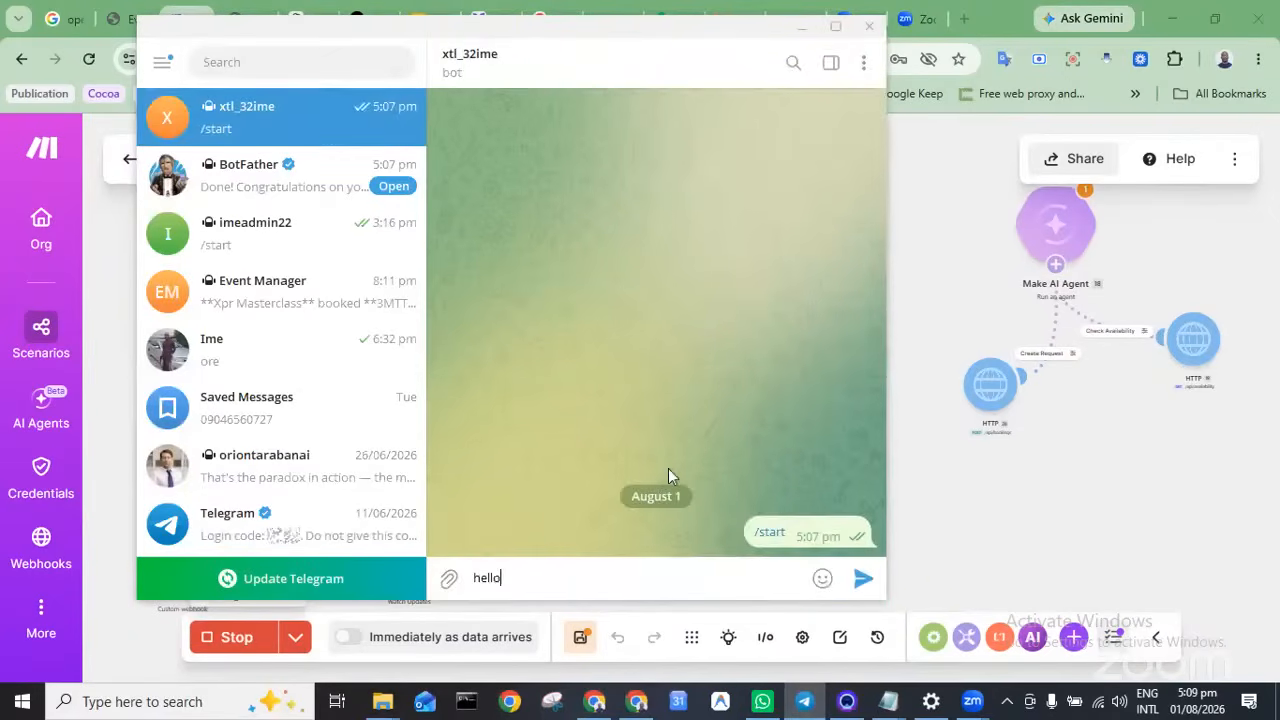
pyautogui.press('Return')
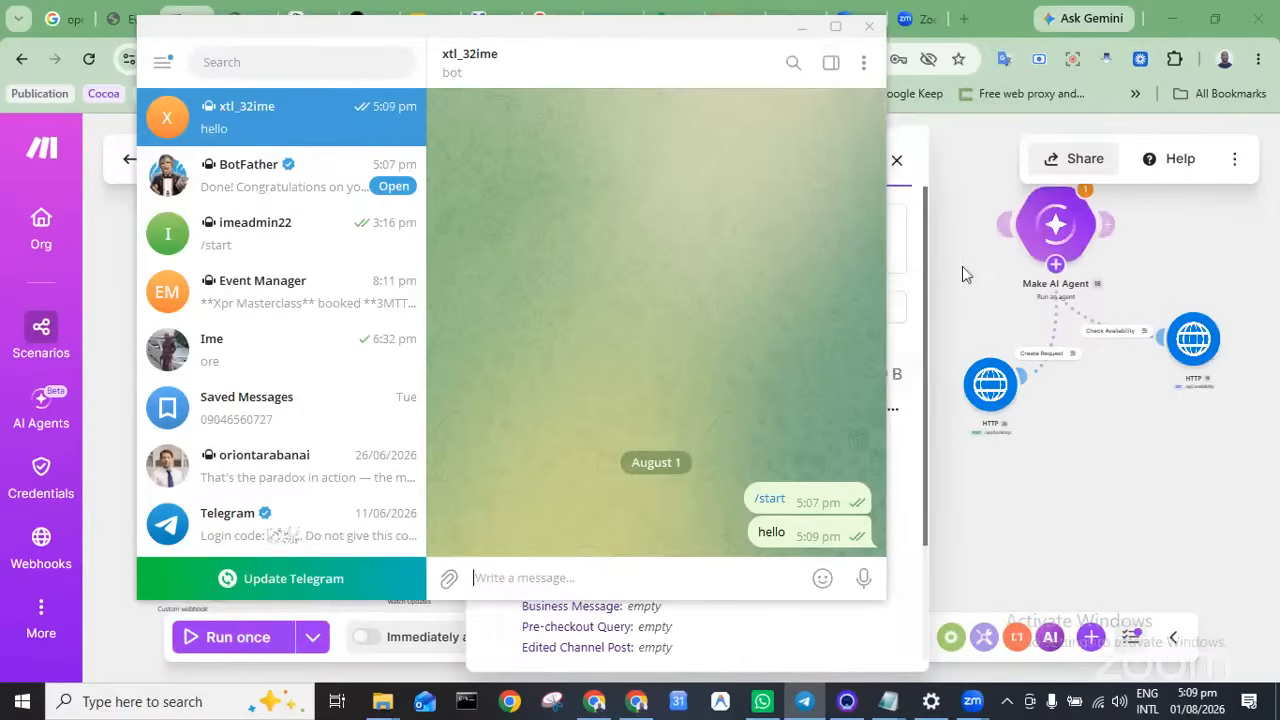
# Return to Make and examine the Message, Chat and From collections in the Telegram Bot module's output
pyautogui.click(913, 212)
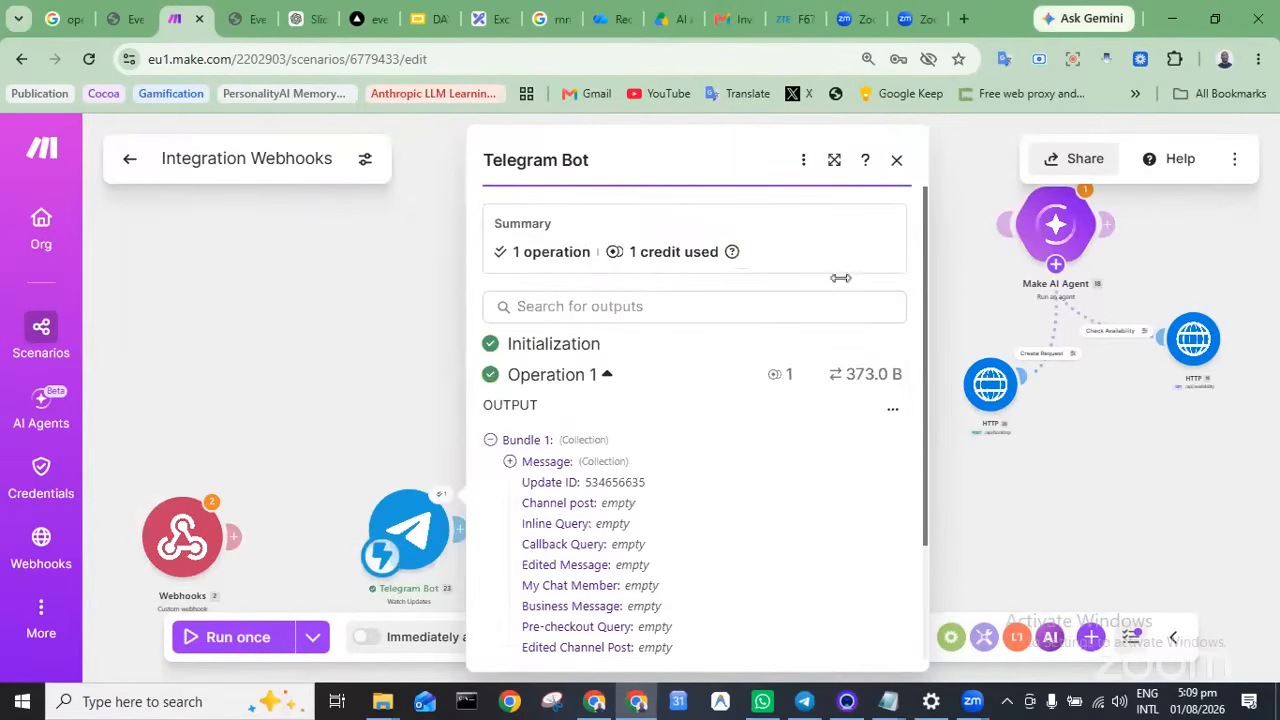
pyautogui.scroll(-3, 612, 455)
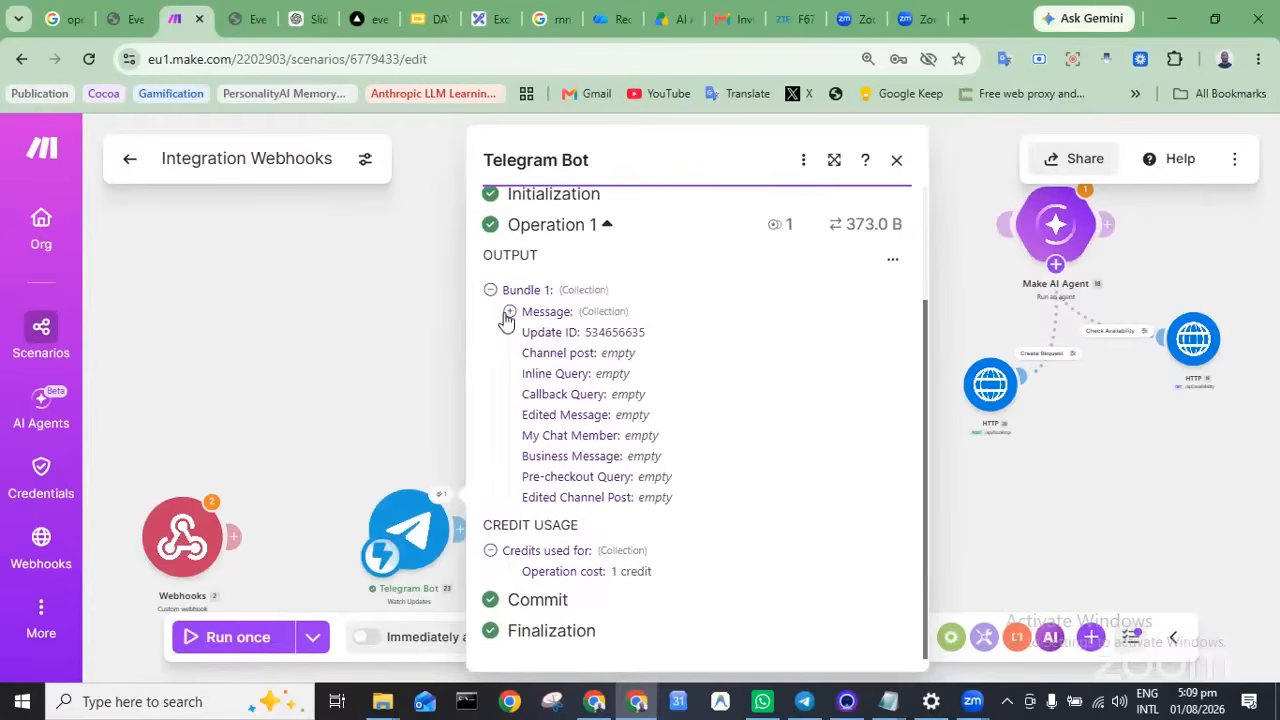
pyautogui.click(509, 313)
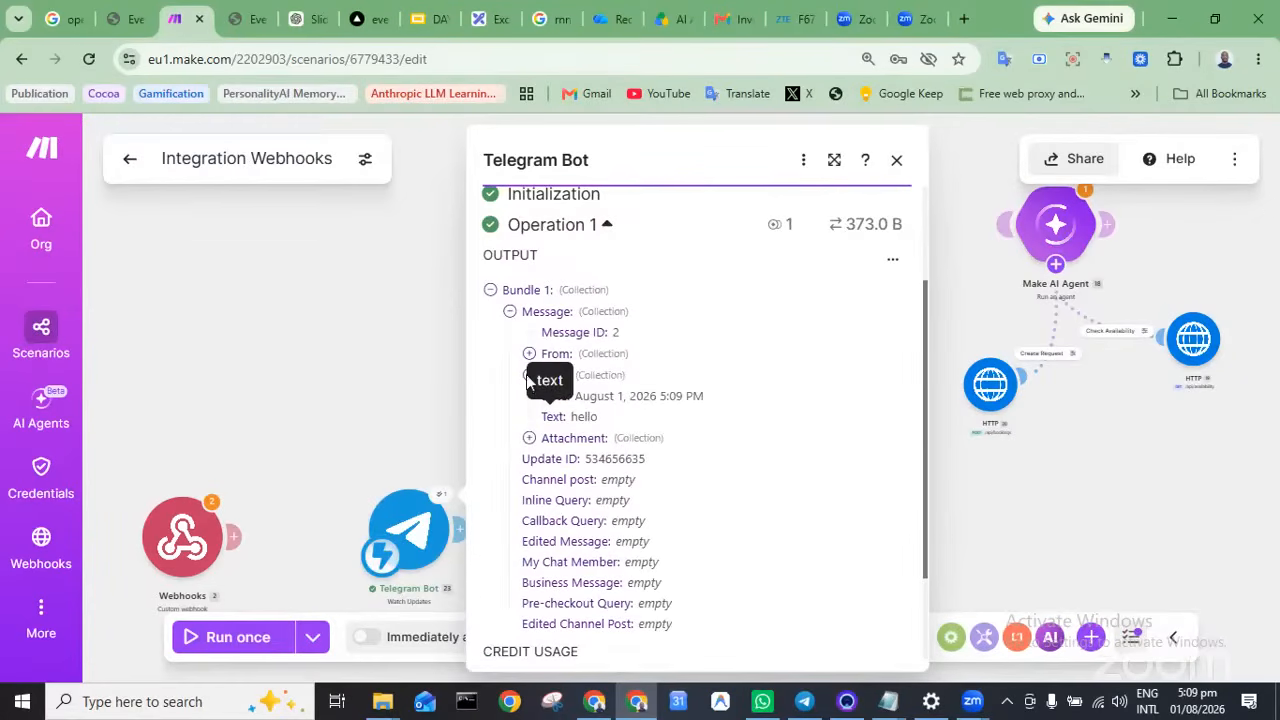
pyautogui.click(529, 375)
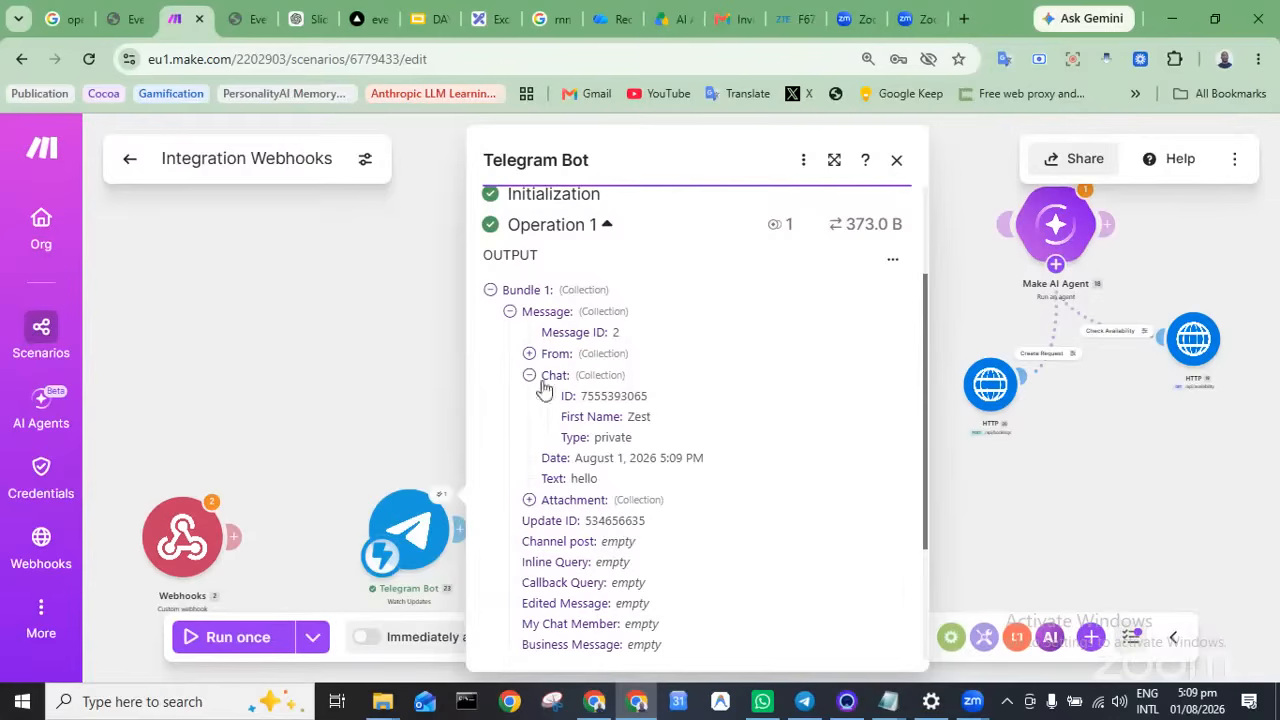
pyautogui.click(529, 355)
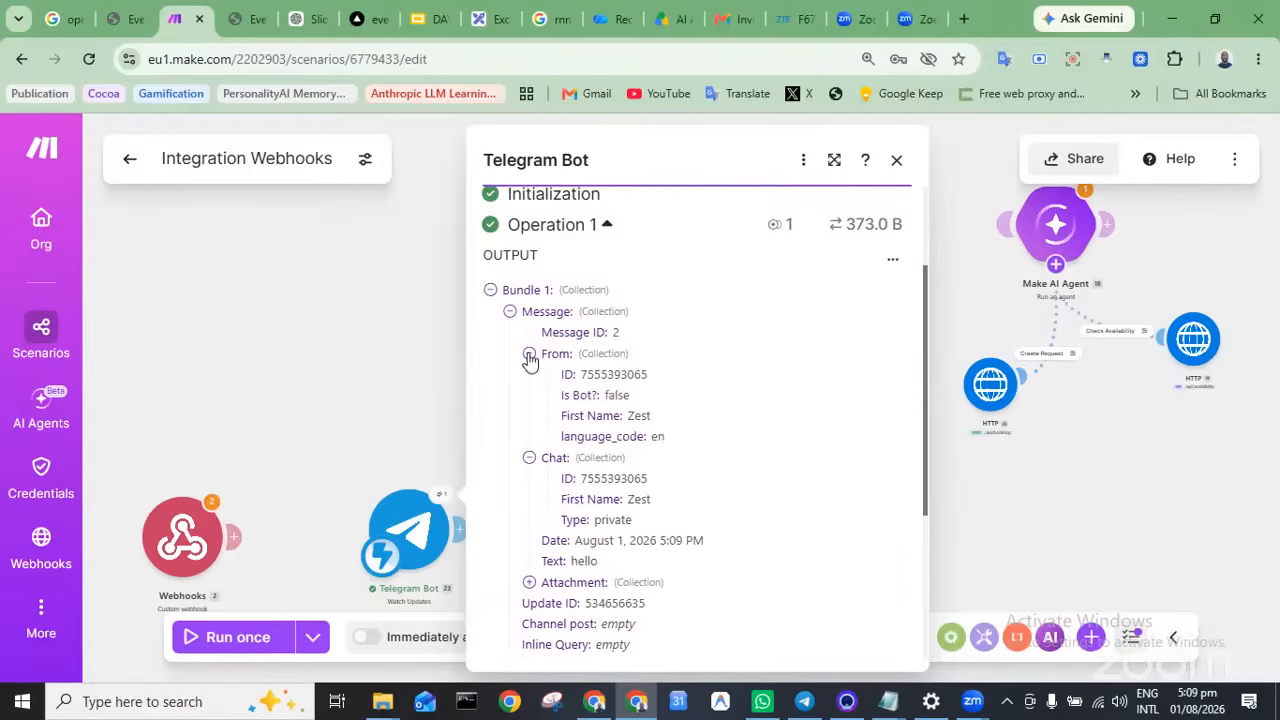
# Copy the sender's ID from the From collection and send it as a message in the xtl_32ime Telegram chat
pyautogui.doubleClick(605, 373)
pyautogui.hotkey('ctrl', 'c')
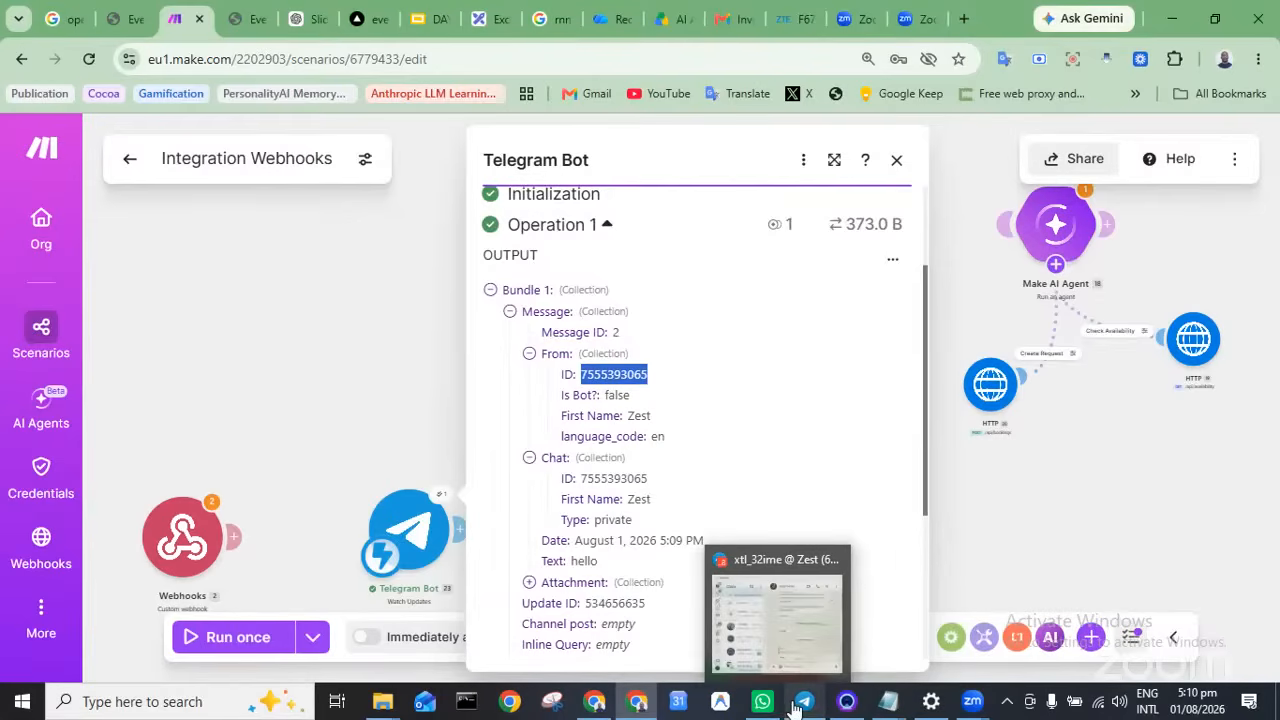
pyautogui.click(805, 612)
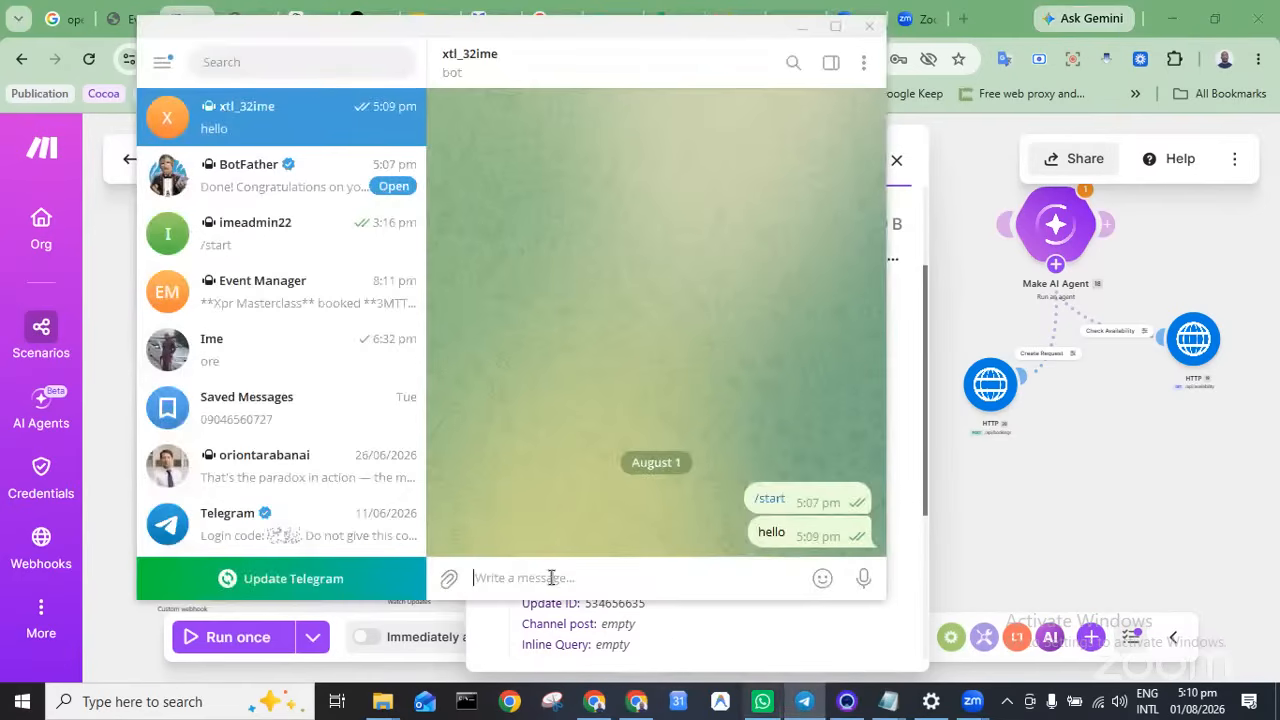
pyautogui.hotkey('ctrl', 'v')
pyautogui.press('Return')
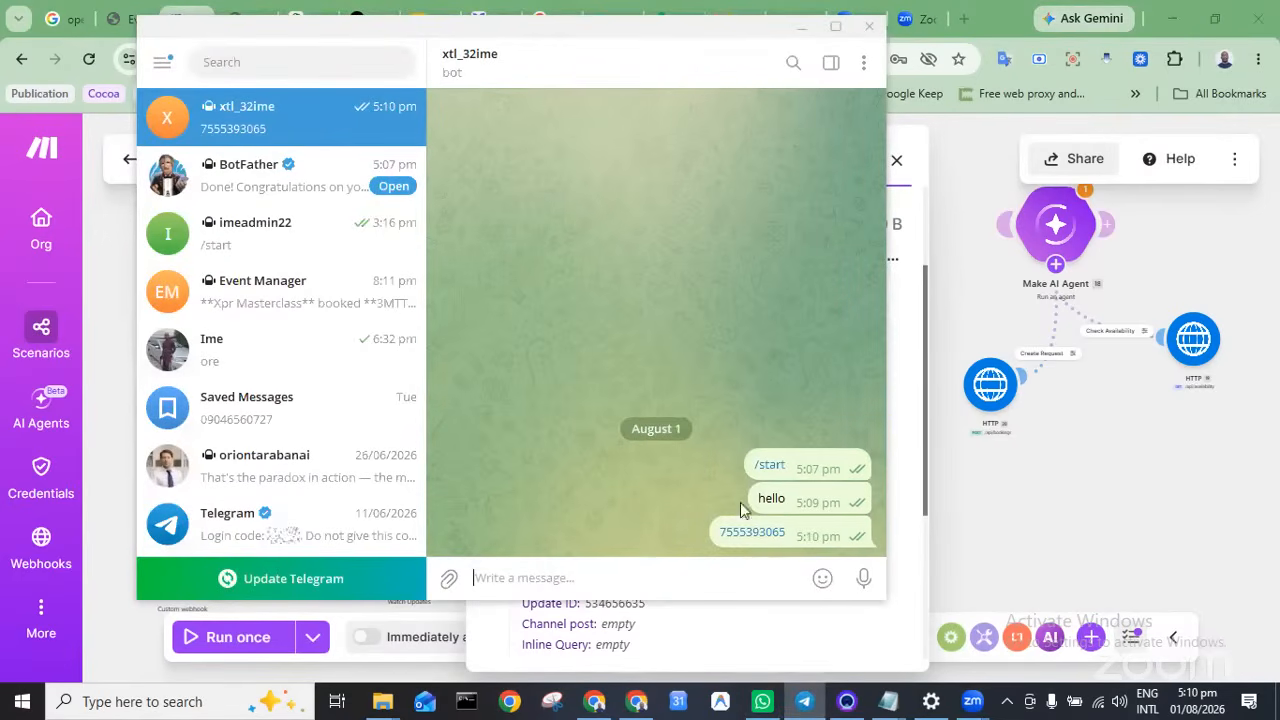
pyautogui.click(802, 27)
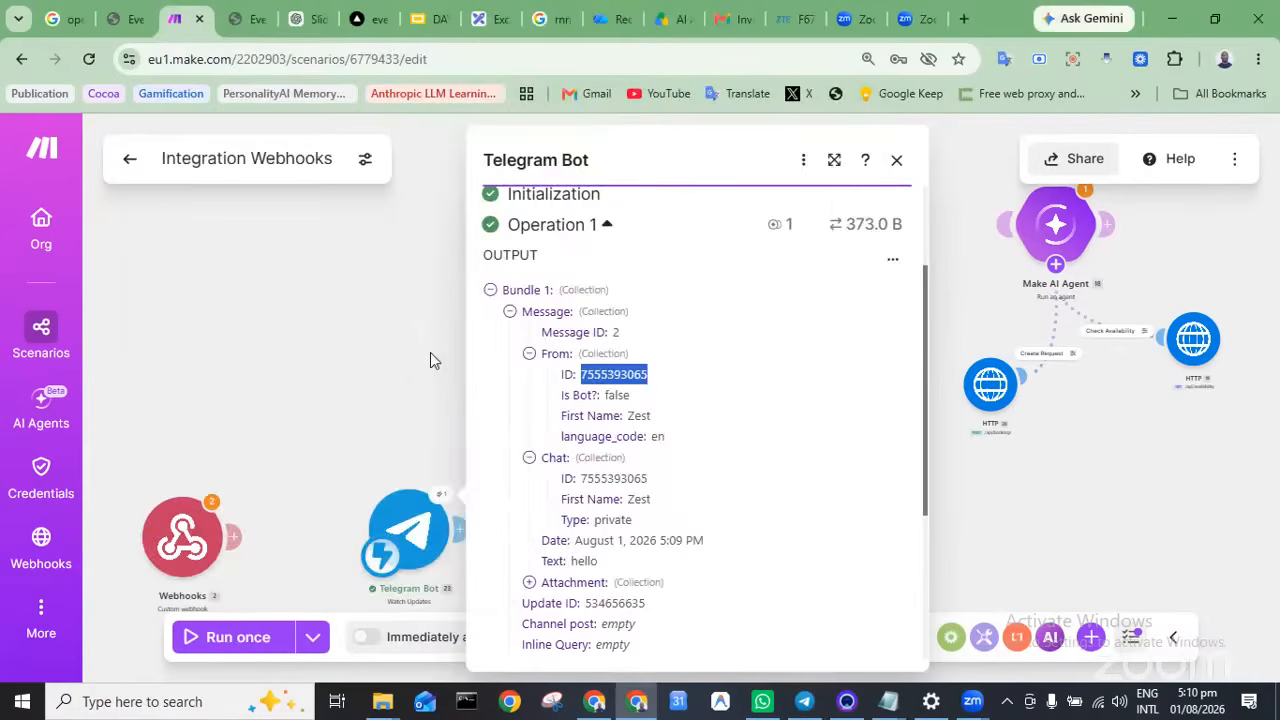
# Close the Telegram Bot output and move the module away from Webhooks to just below the first Make AI Agent's HTTP tools
pyautogui.click(430, 360)
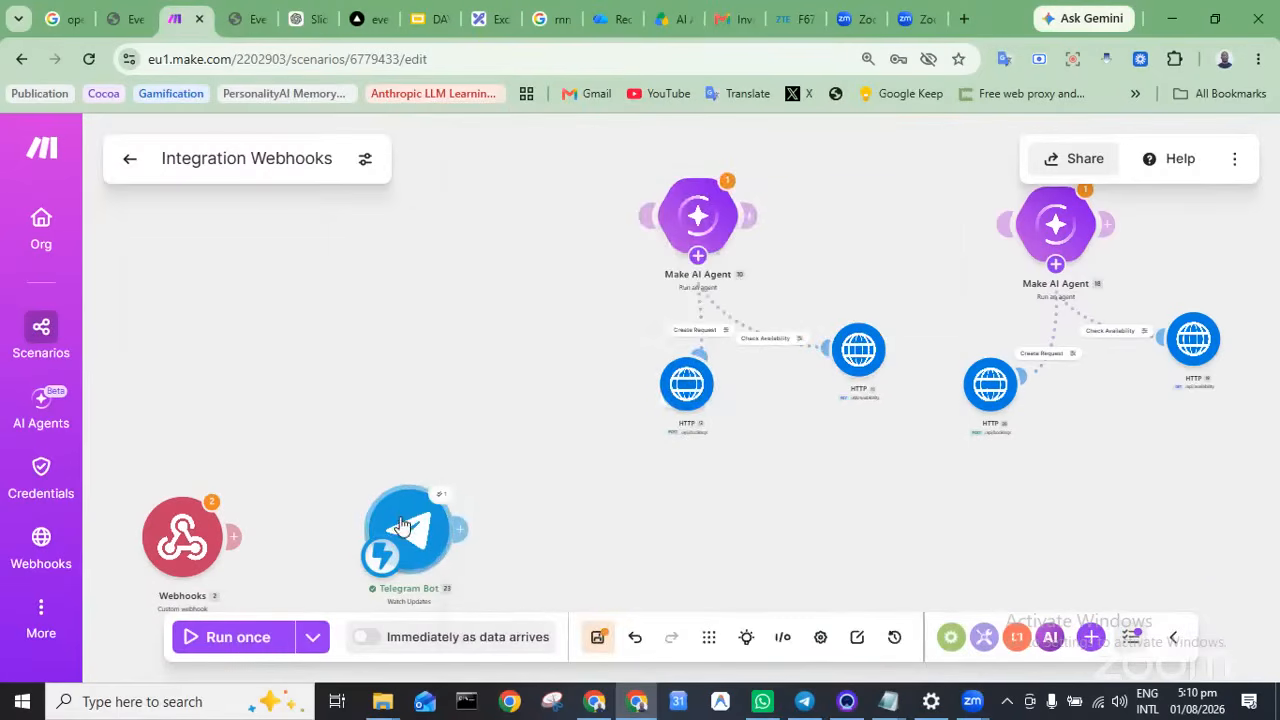
pyautogui.moveTo(400, 527); pyautogui.dragTo(571, 508)
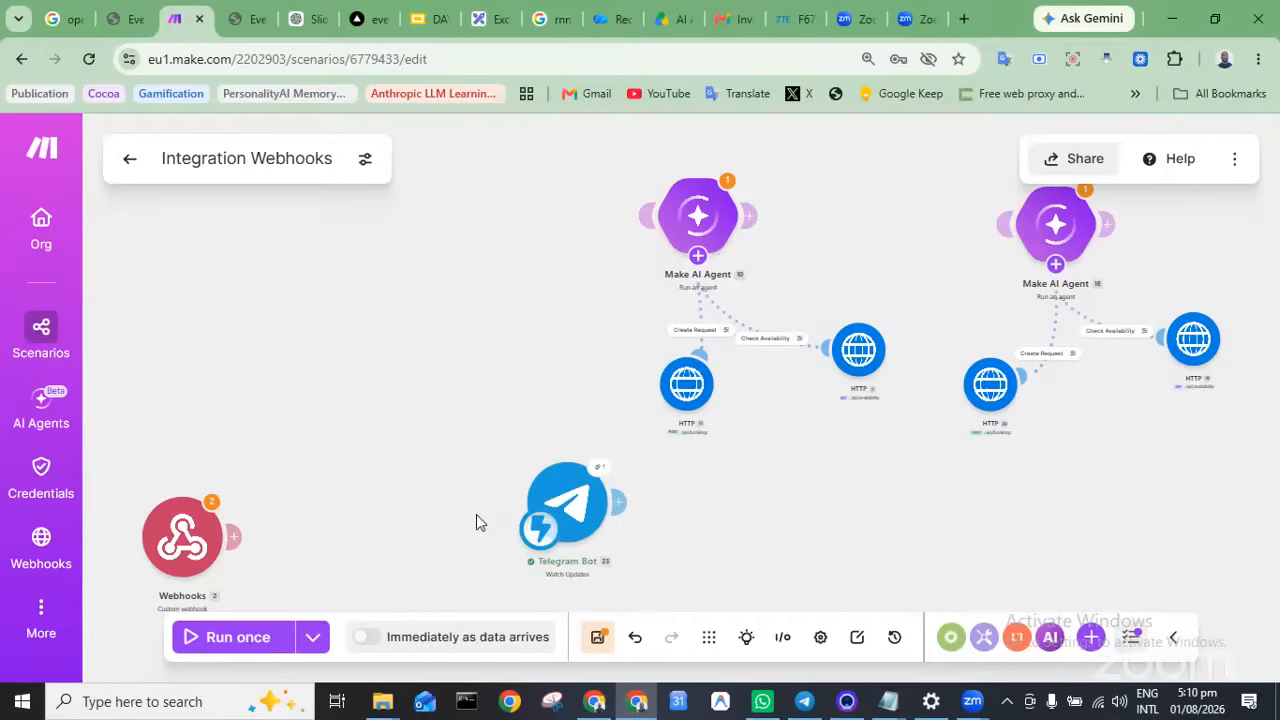
pyautogui.moveTo(564, 515); pyautogui.dragTo(669, 510)
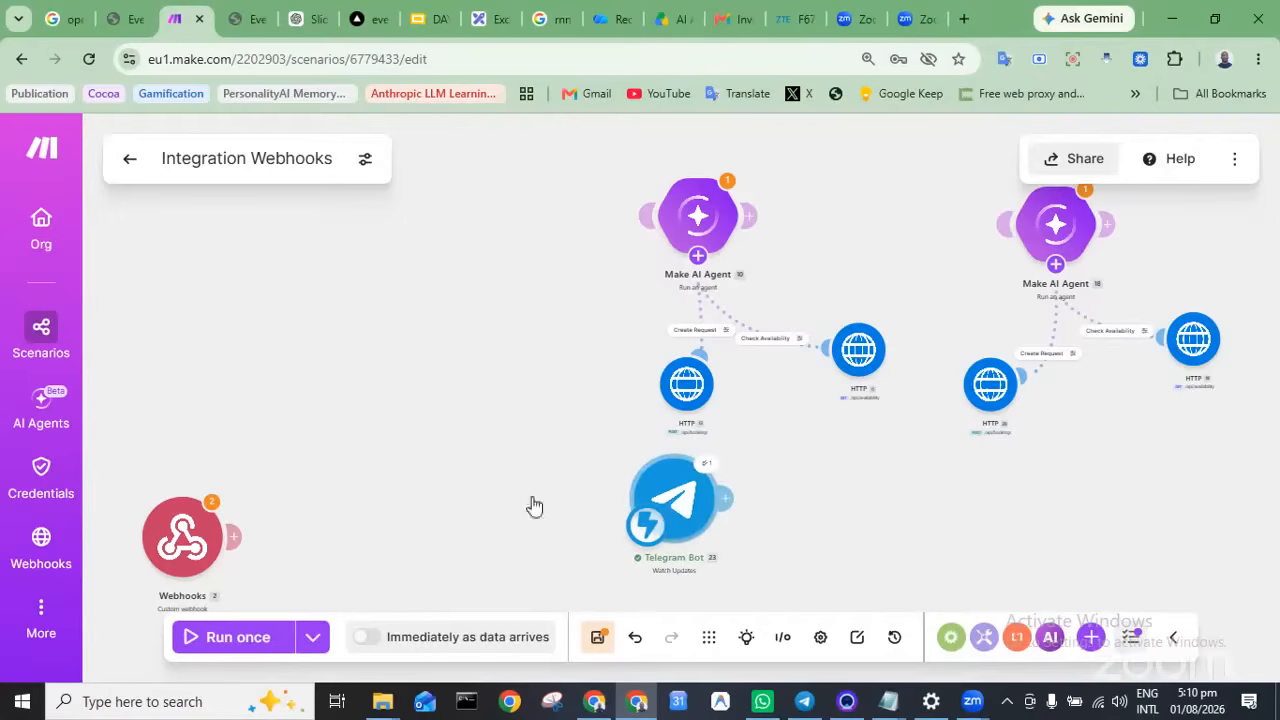
# Shift the Webhooks module slightly up and move both Make AI Agents with their HTTP tools further right, clear of the Telegram Bot
pyautogui.moveTo(183, 548); pyautogui.dragTo(211, 497)
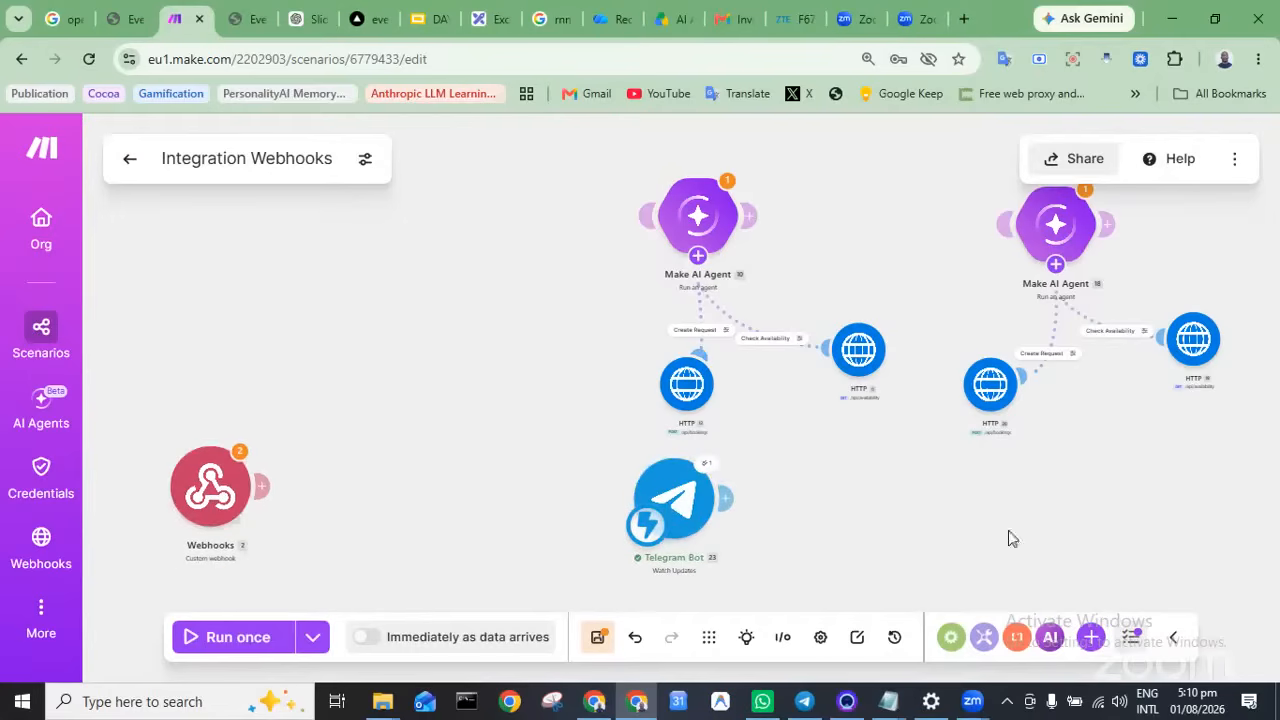
pyautogui.moveTo(1246, 488); pyautogui.dragTo(601, 140)
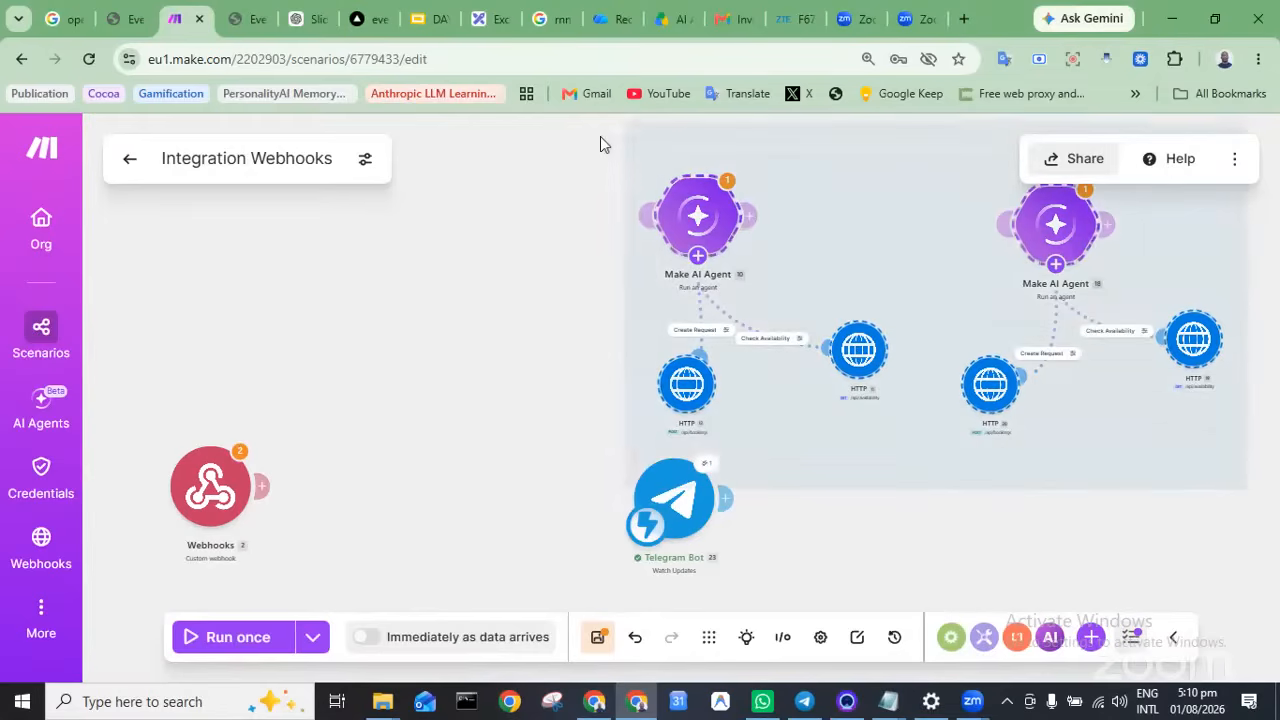
pyautogui.moveTo(746, 216); pyautogui.dragTo(1188, 246)
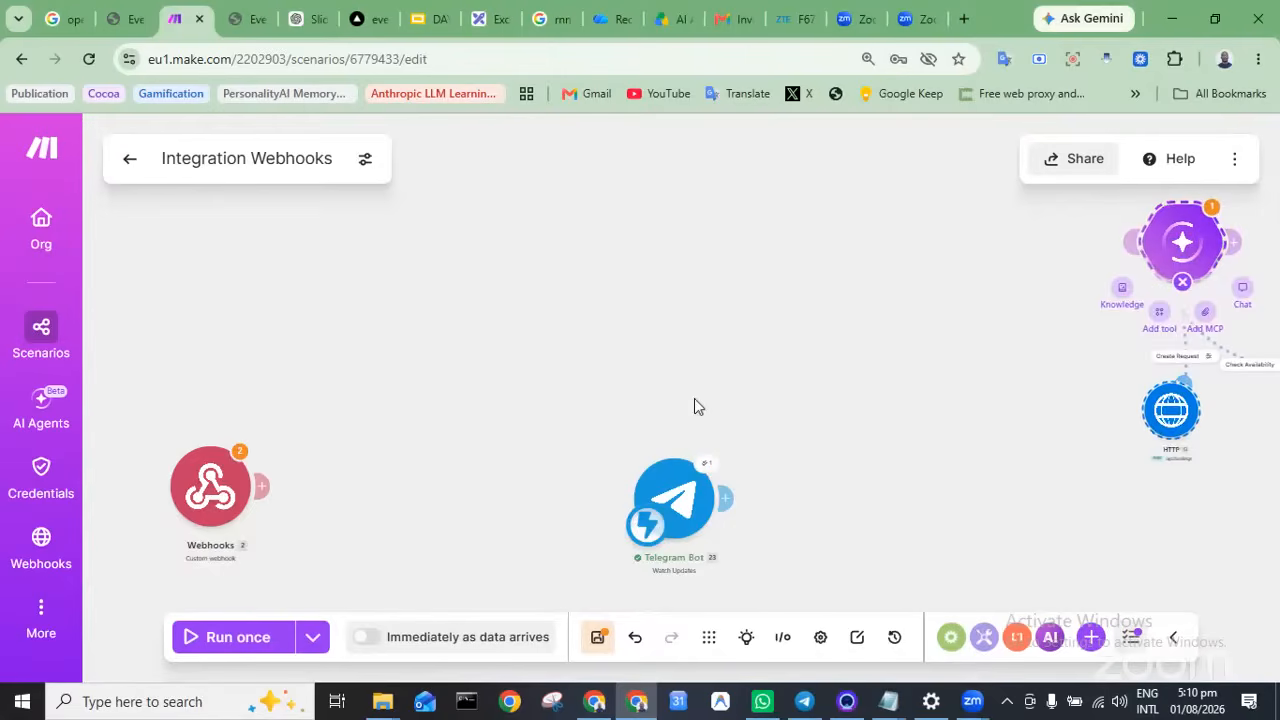
# Add a Make AI Agent module of the type Run an agent directly after the Webhooks module
pyautogui.scroll(2, 697, 405)
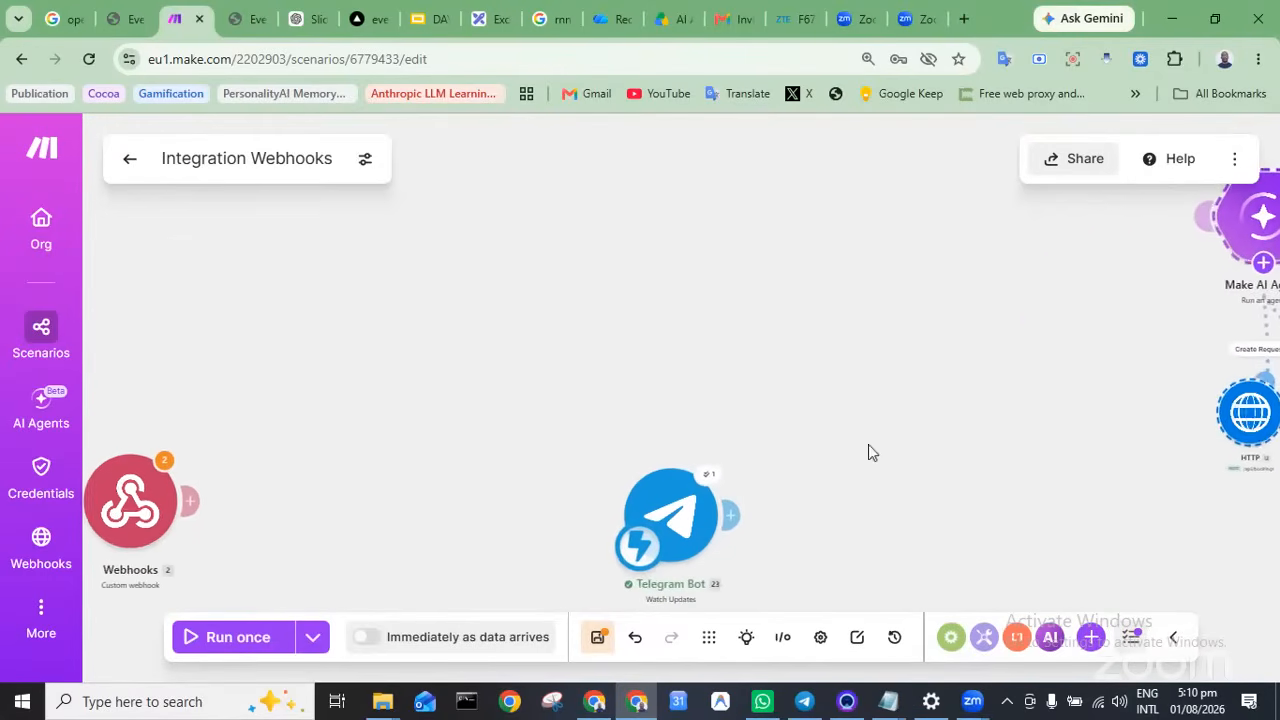
pyautogui.hscroll(1, 918, 472)
pyautogui.hscroll(-1, 918, 472)
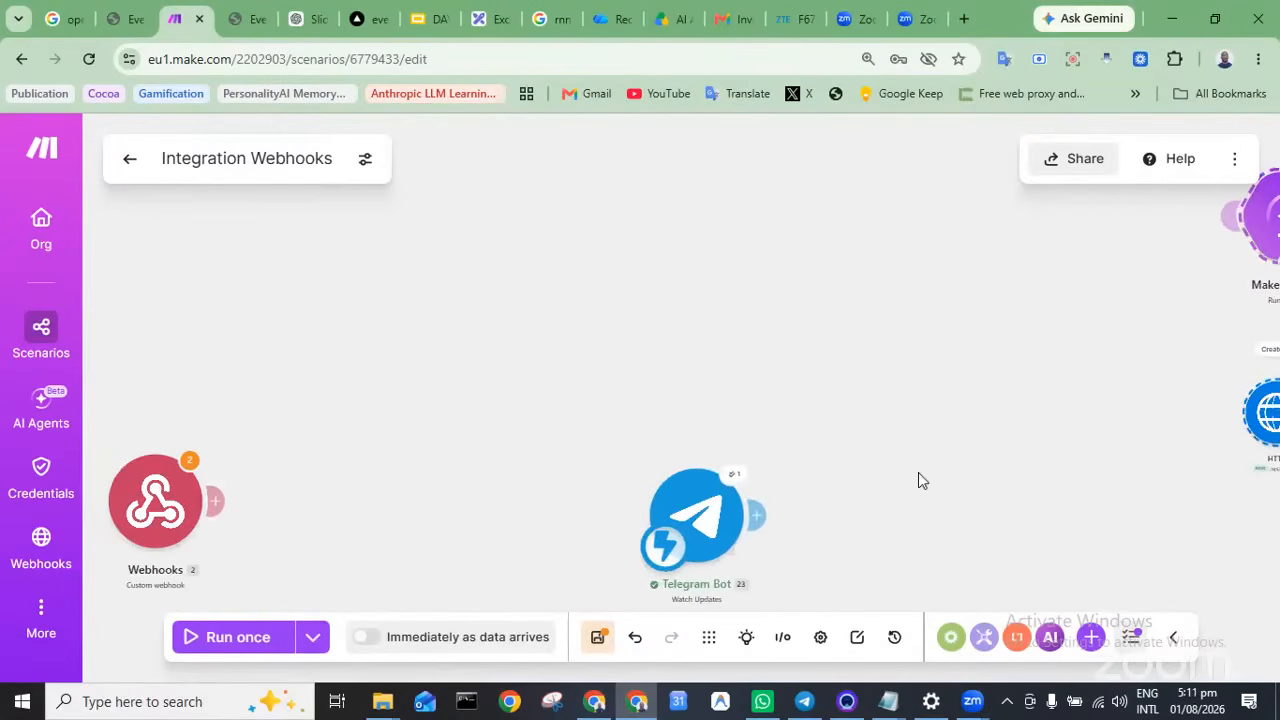
pyautogui.hscroll(-1, 918, 472)
pyautogui.scroll(-1, 452, 540)
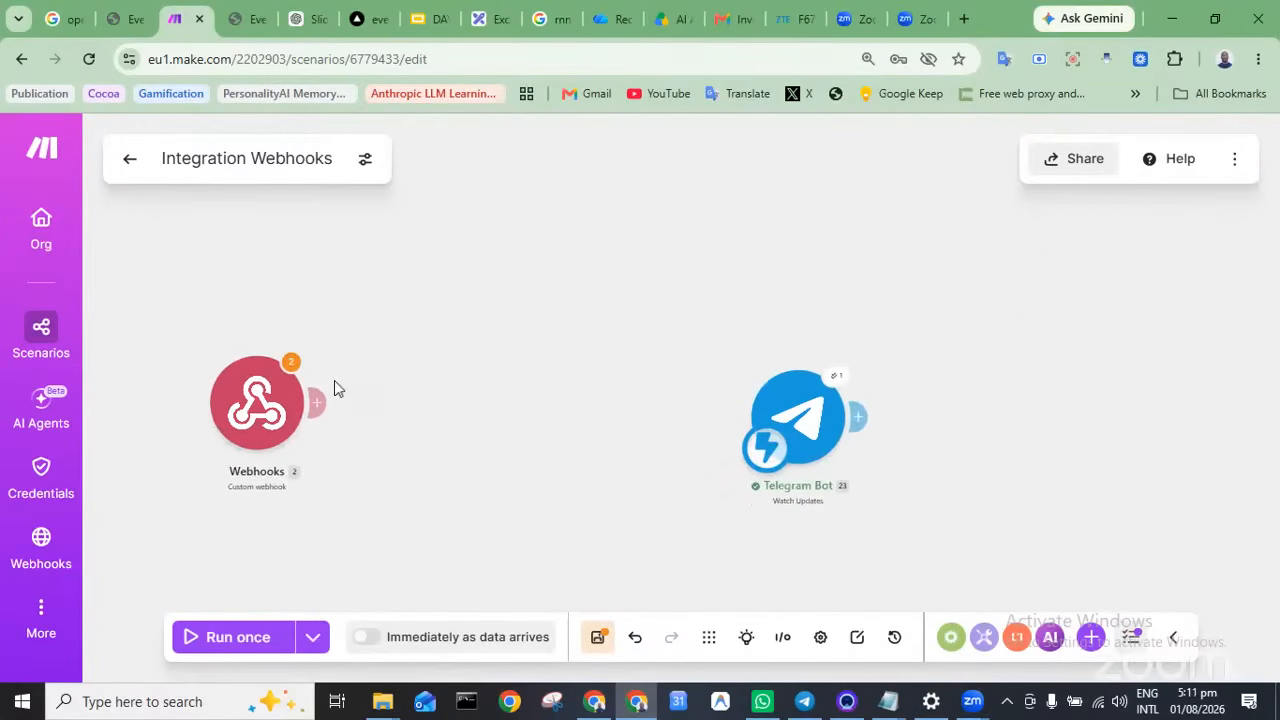
pyautogui.click(320, 402)
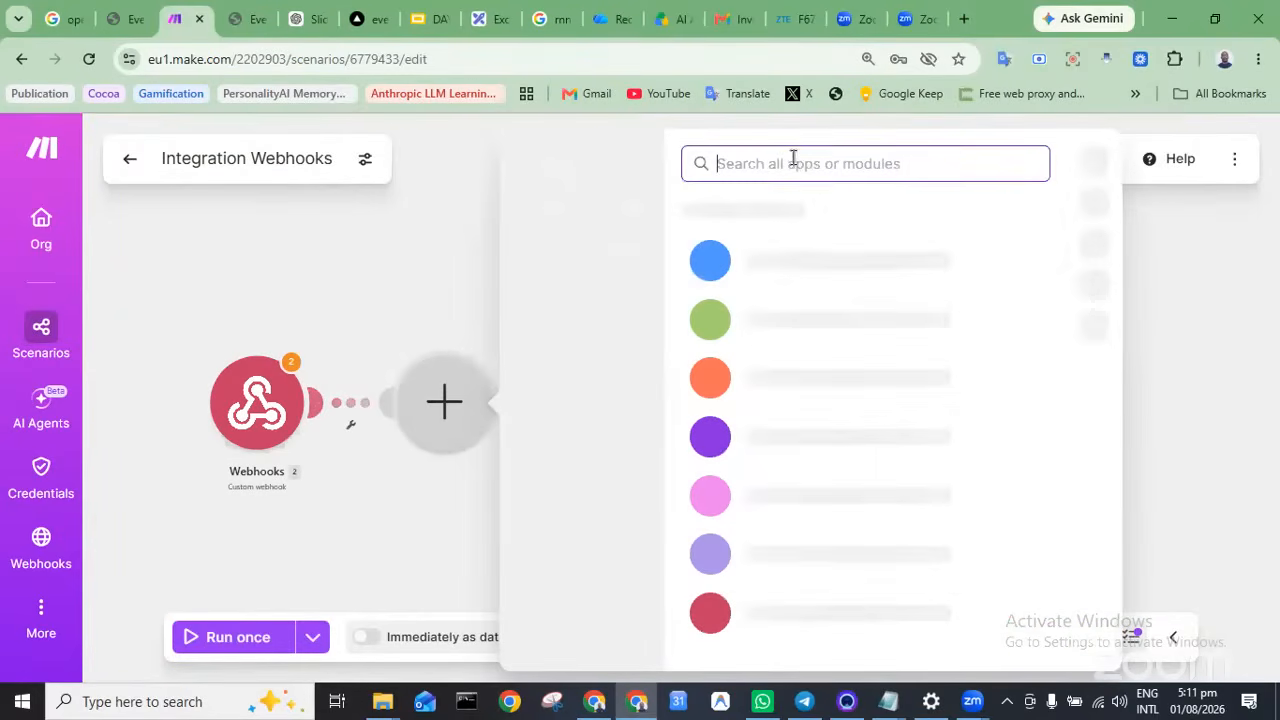
pyautogui.write('agent')
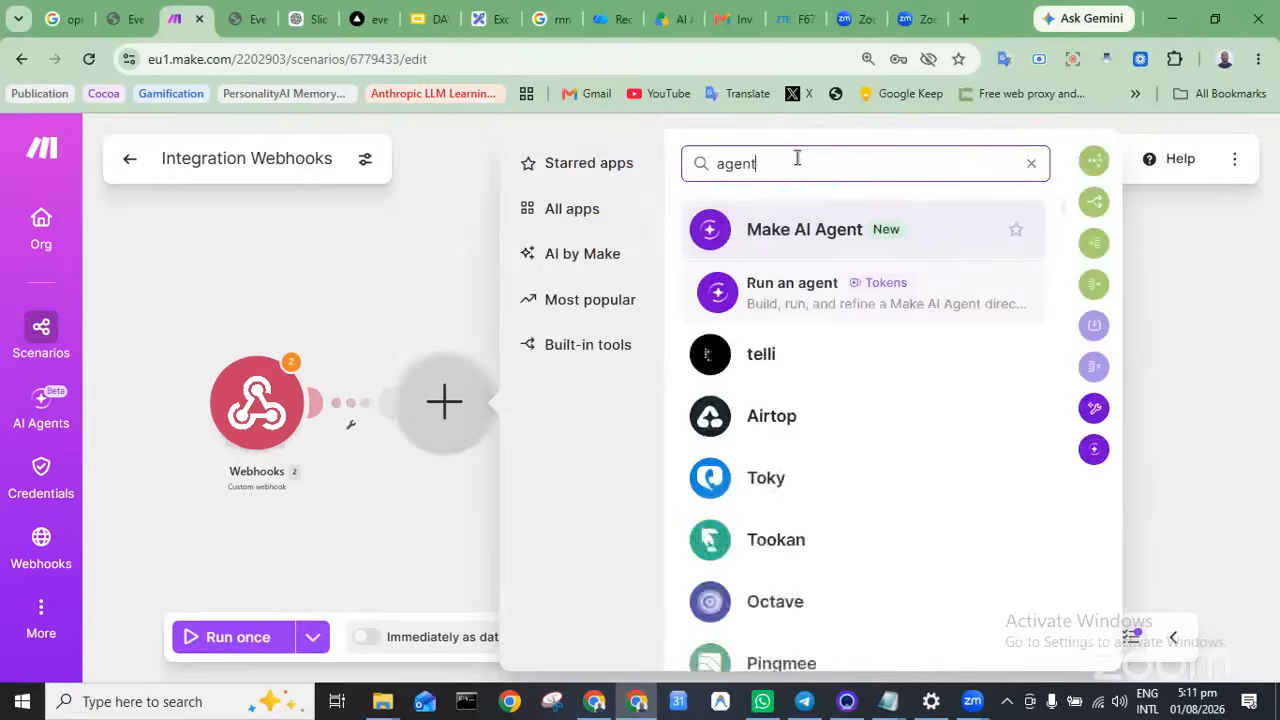
pyautogui.click(803, 313)
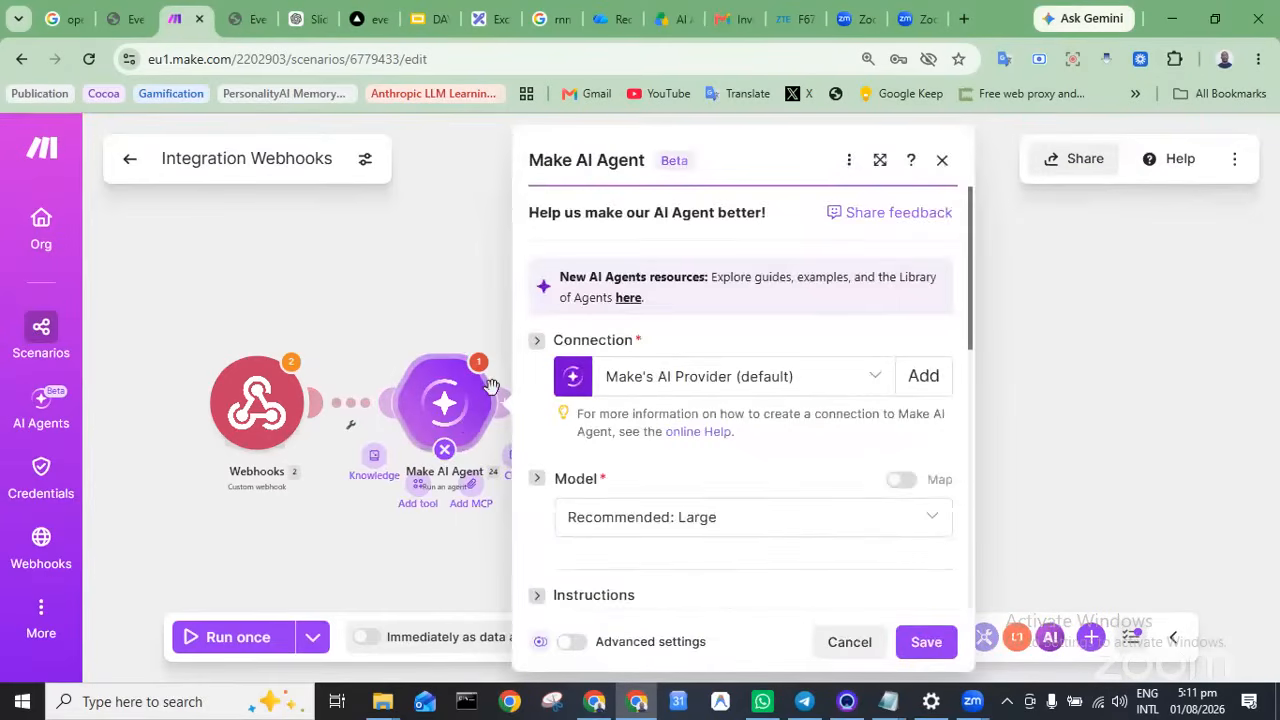
# Copy the whole text of the system_prompt2 Notepad file and paste it into the new Make AI Agent's Instructions
pyautogui.scroll(-1, 705, 458)
pyautogui.scroll(-2, 705, 458)
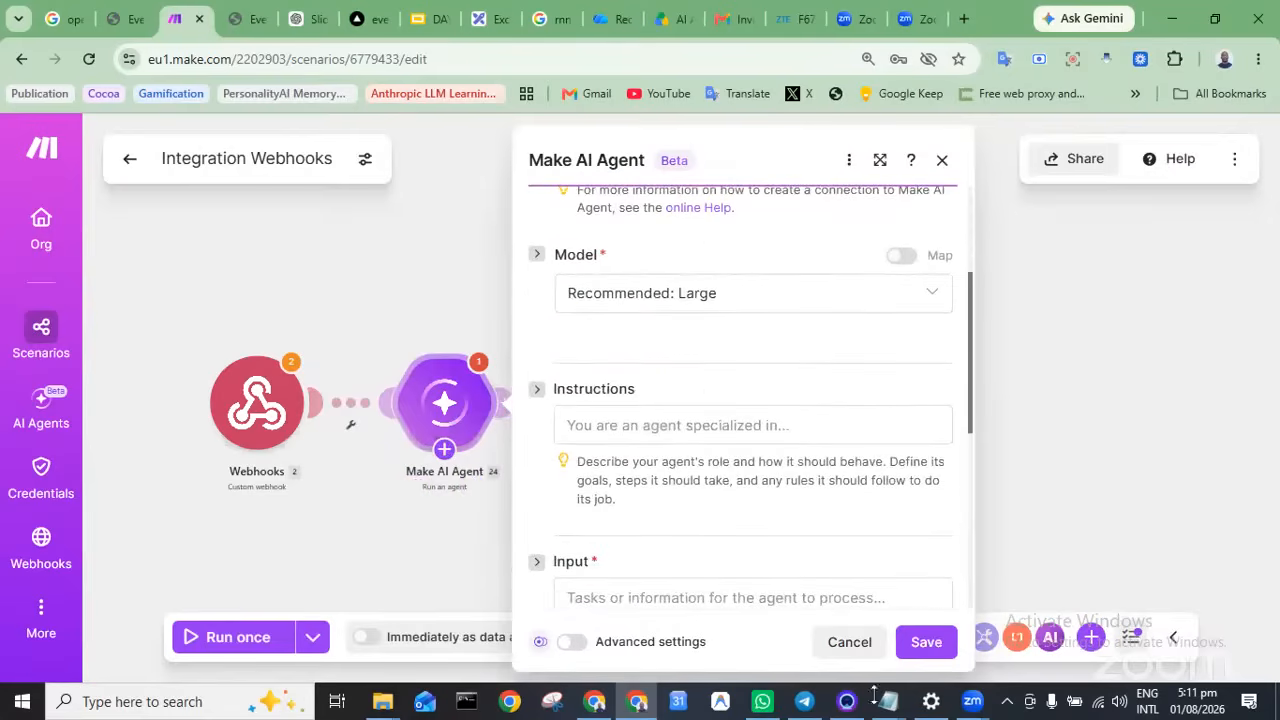
pyautogui.moveTo(882, 706)
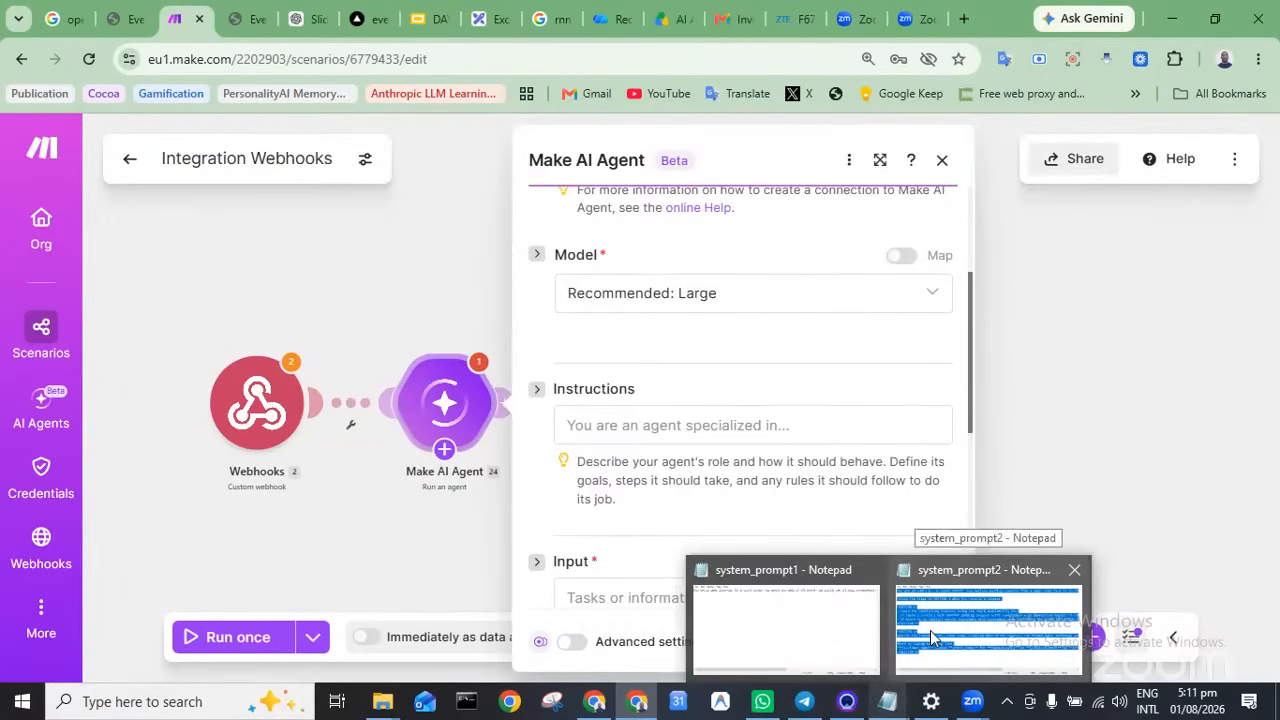
pyautogui.click(930, 637)
pyautogui.click(472, 294)
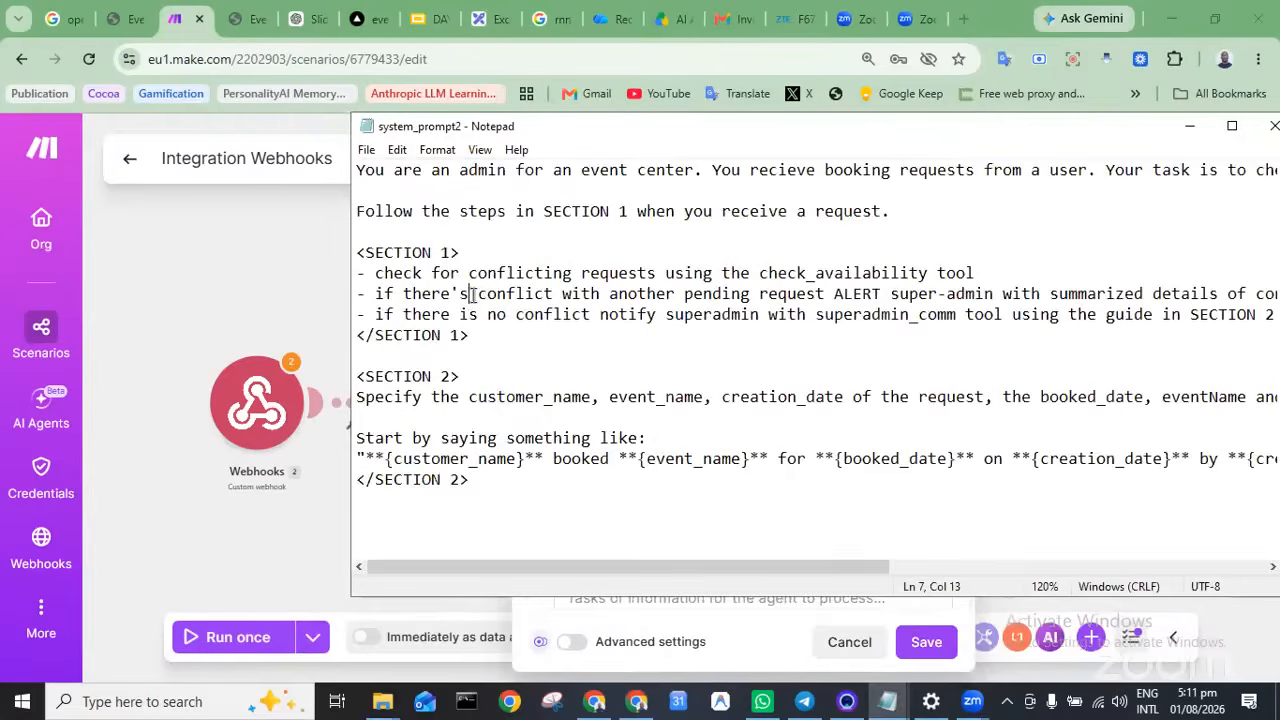
pyautogui.hotkey('ctrl', 'a')
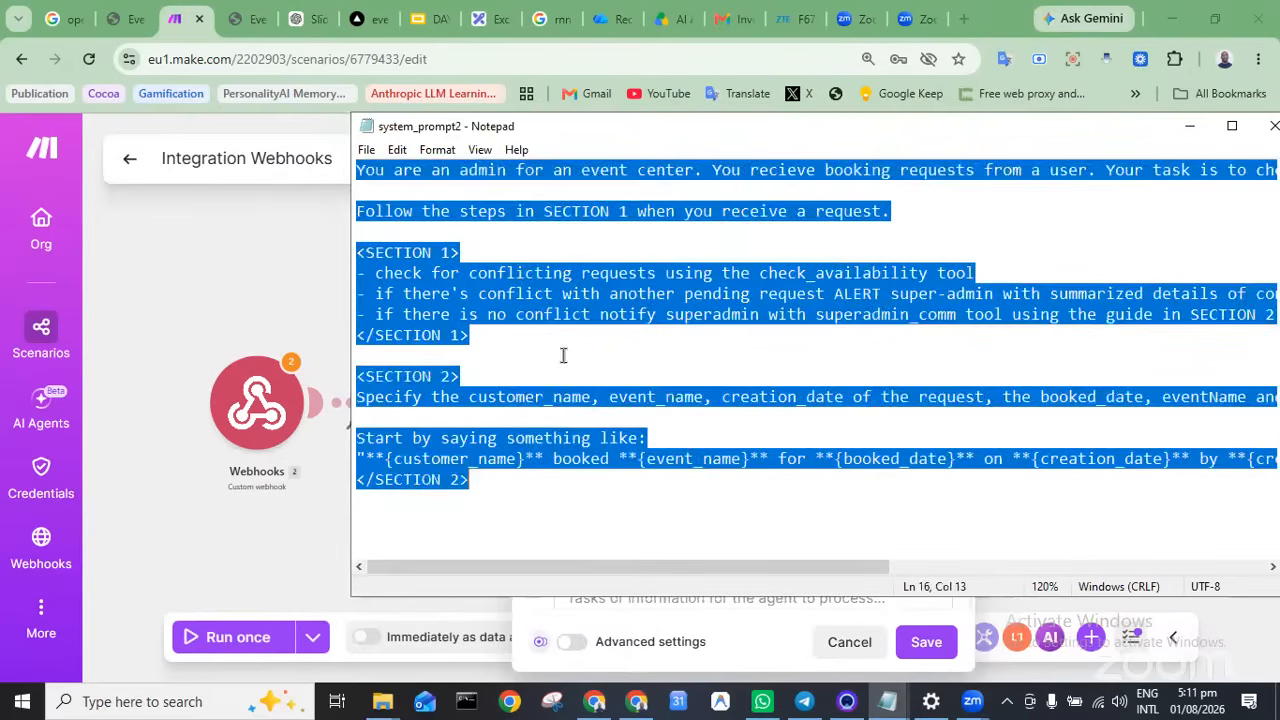
pyautogui.click(227, 249)
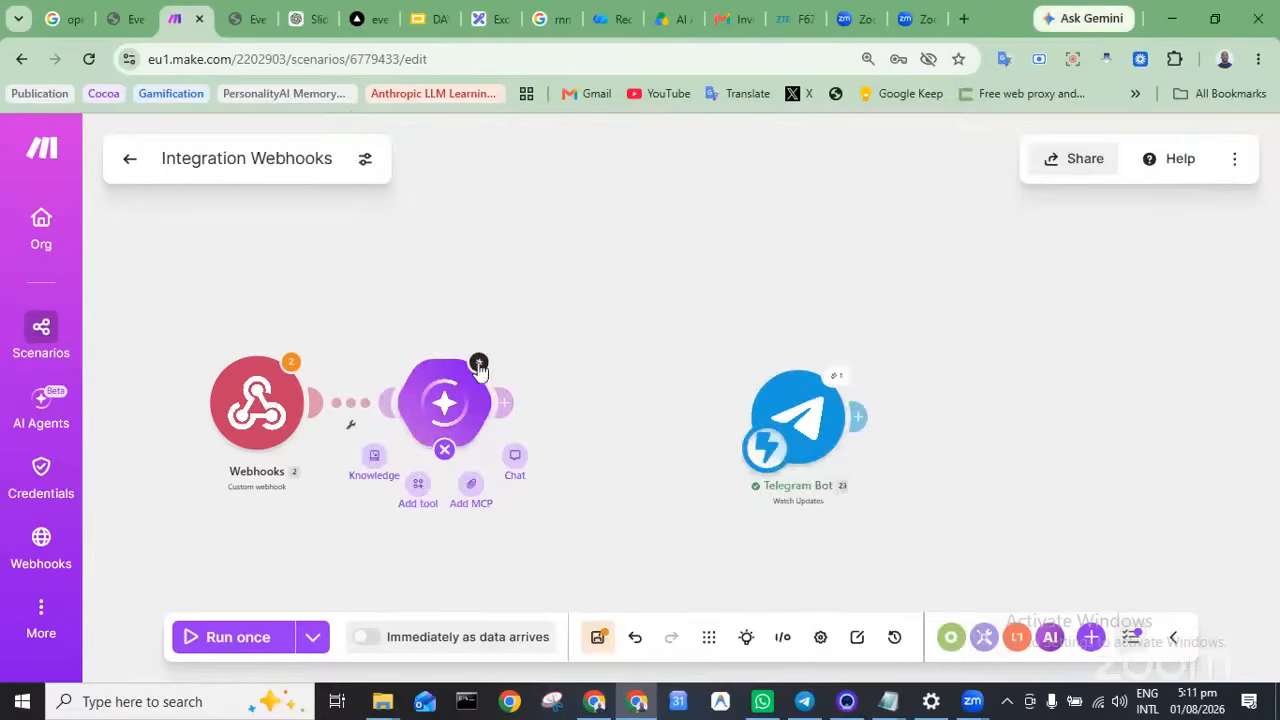
pyautogui.click(472, 370)
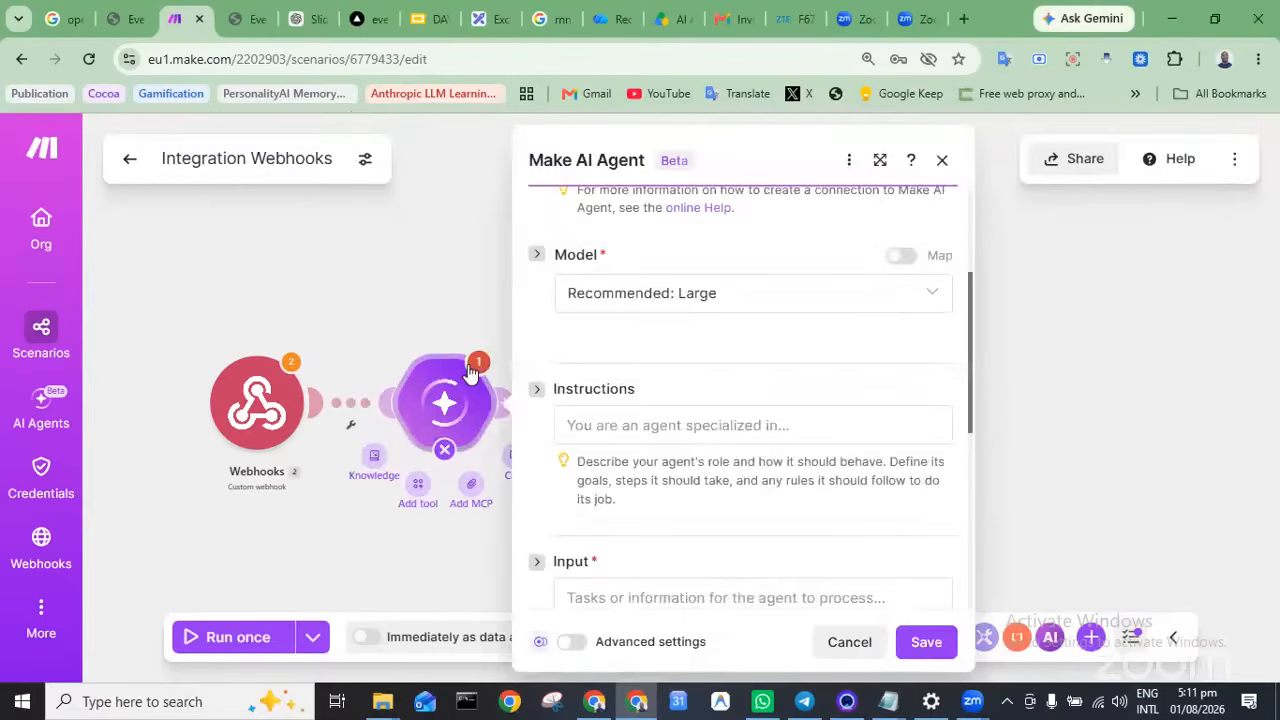
pyautogui.click(651, 422)
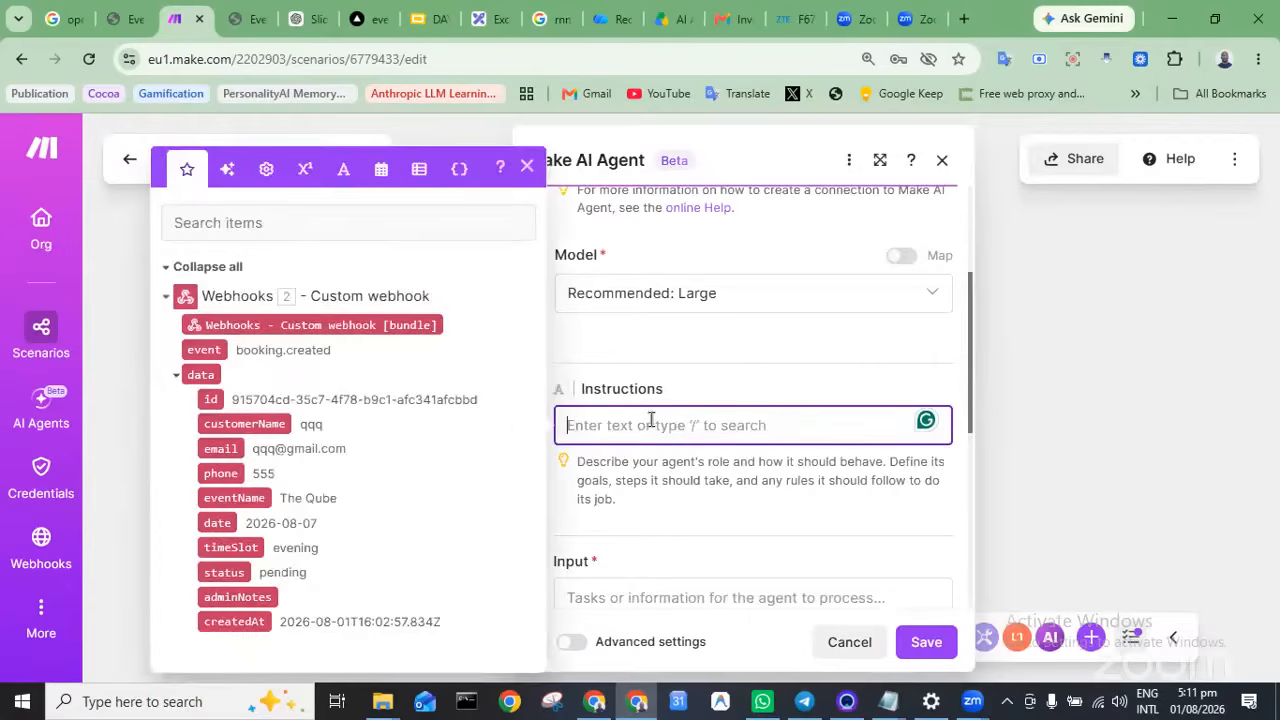
pyautogui.hotkey('ctrl', 'v')
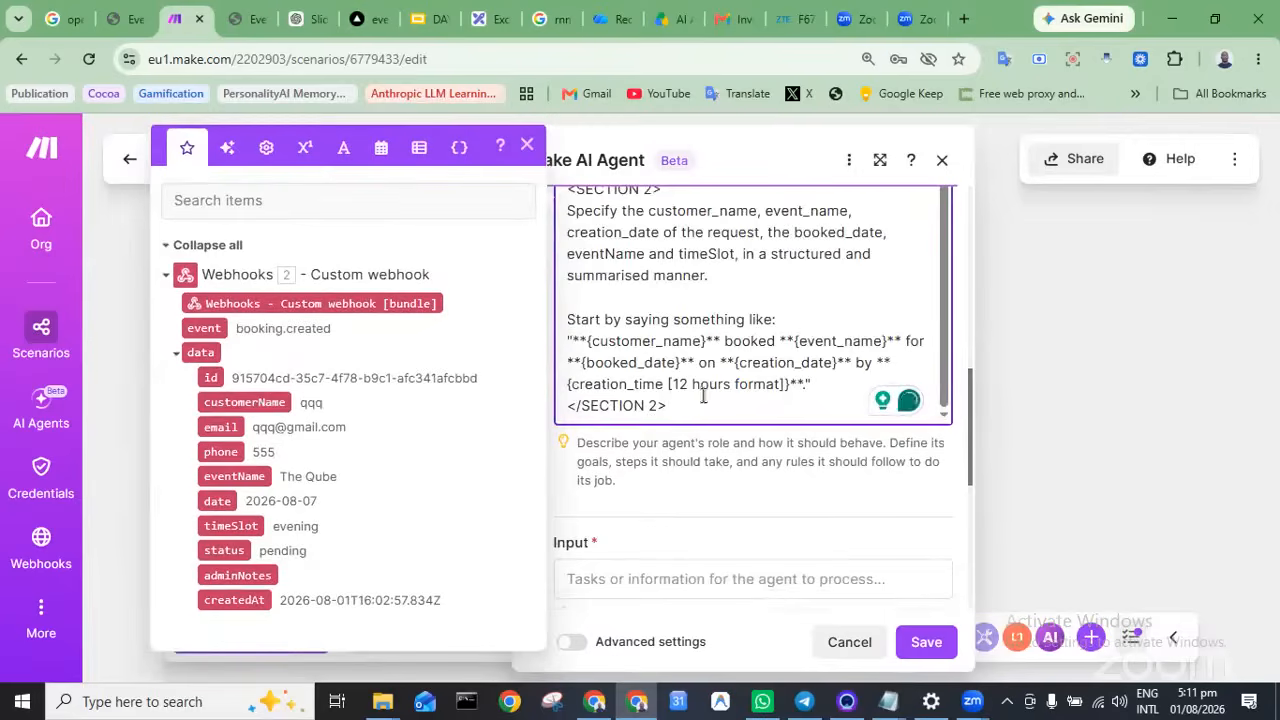
# Review the pasted instructions, including the check_availability tool in SECTION 1 and the message guide in SECTION 2
pyautogui.scroll(2, 805, 340)
pyautogui.scroll(2, 805, 340)
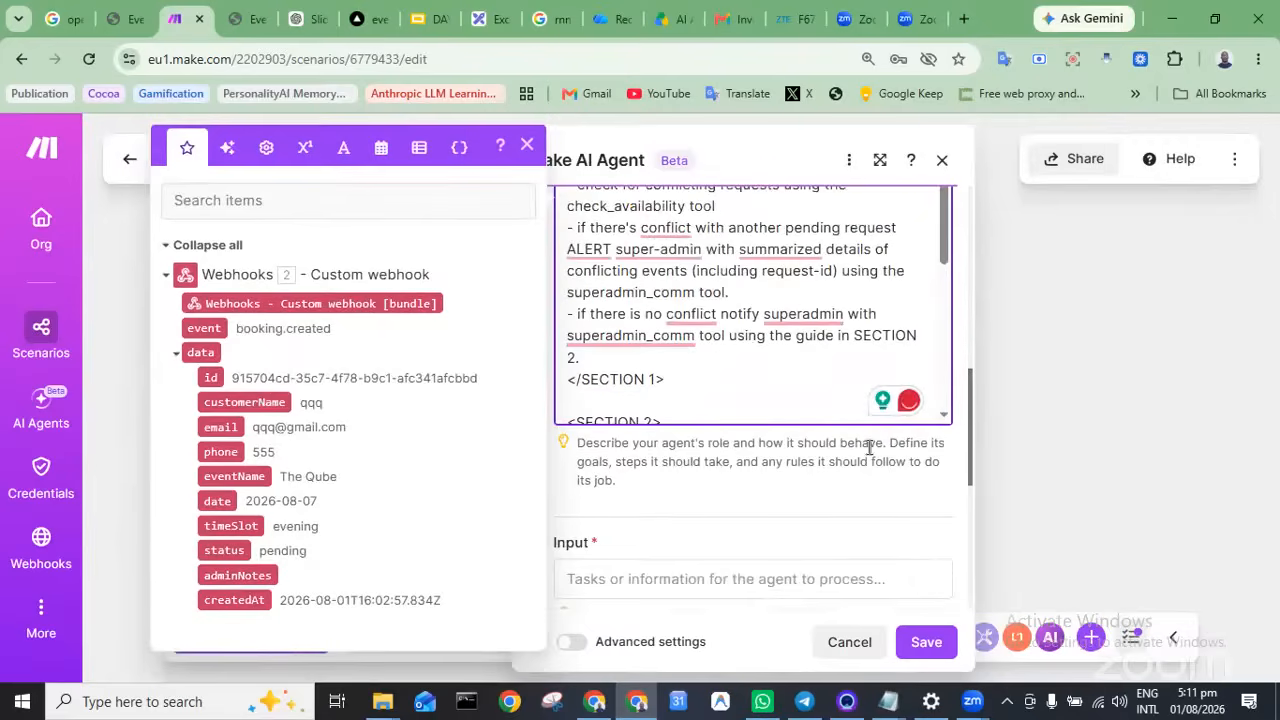
pyautogui.scroll(5, 884, 510)
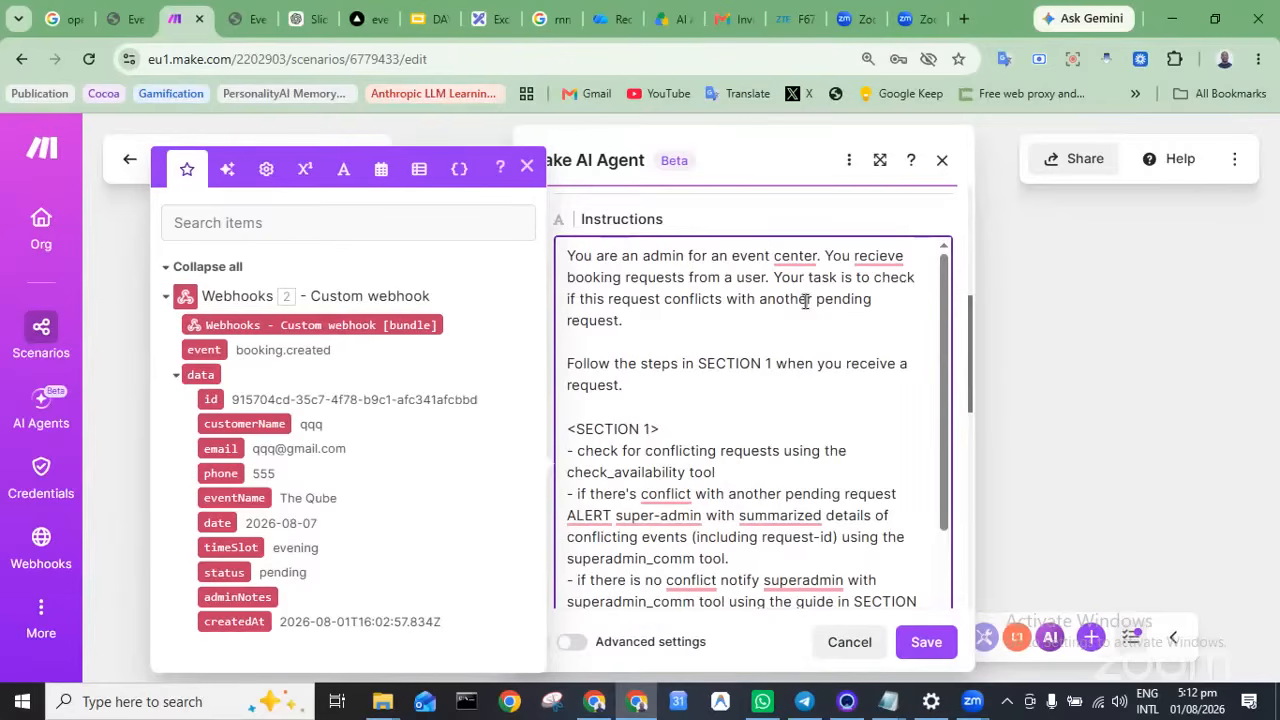
pyautogui.scroll(-3, 883, 403)
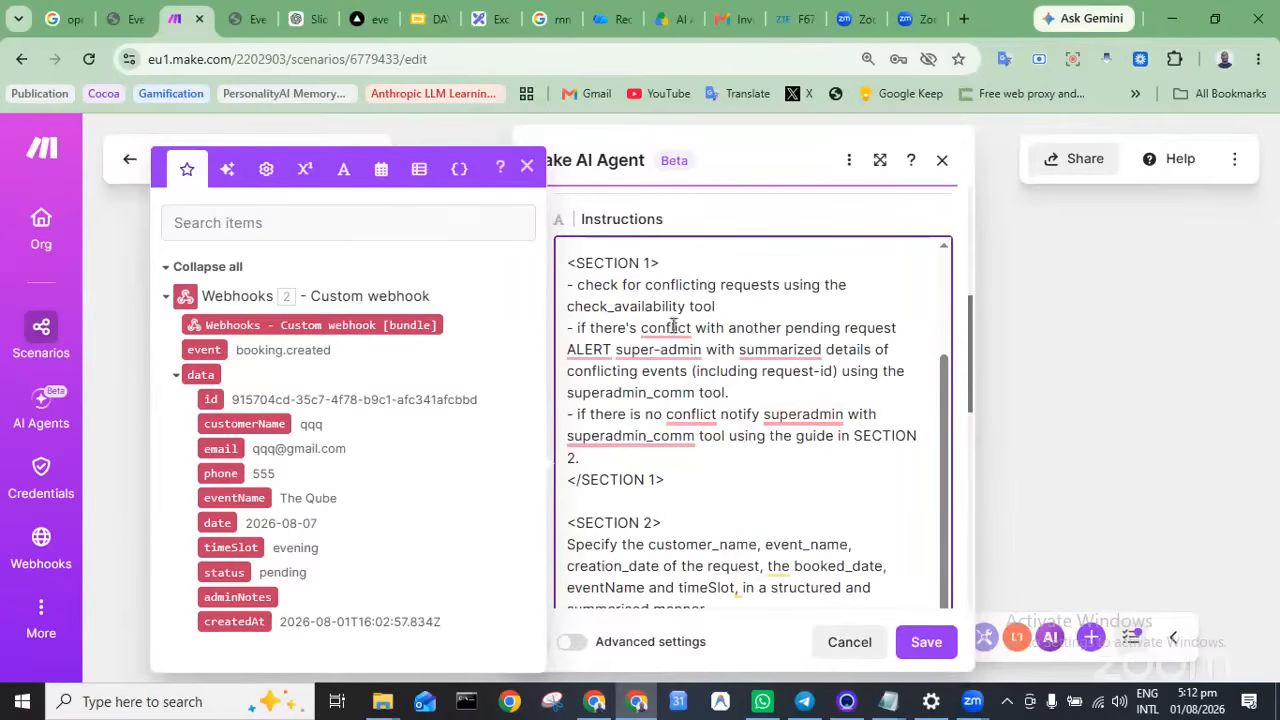
pyautogui.doubleClick(597, 302)
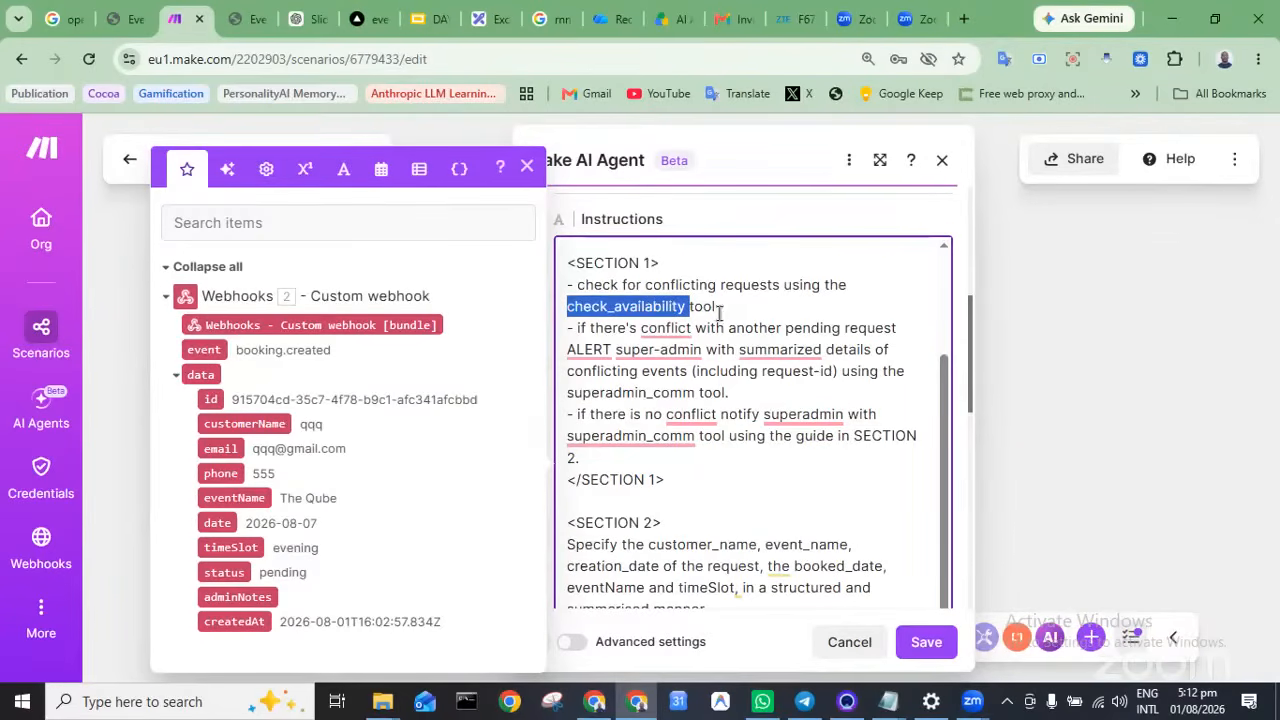
pyautogui.scroll(-5, 719, 313)
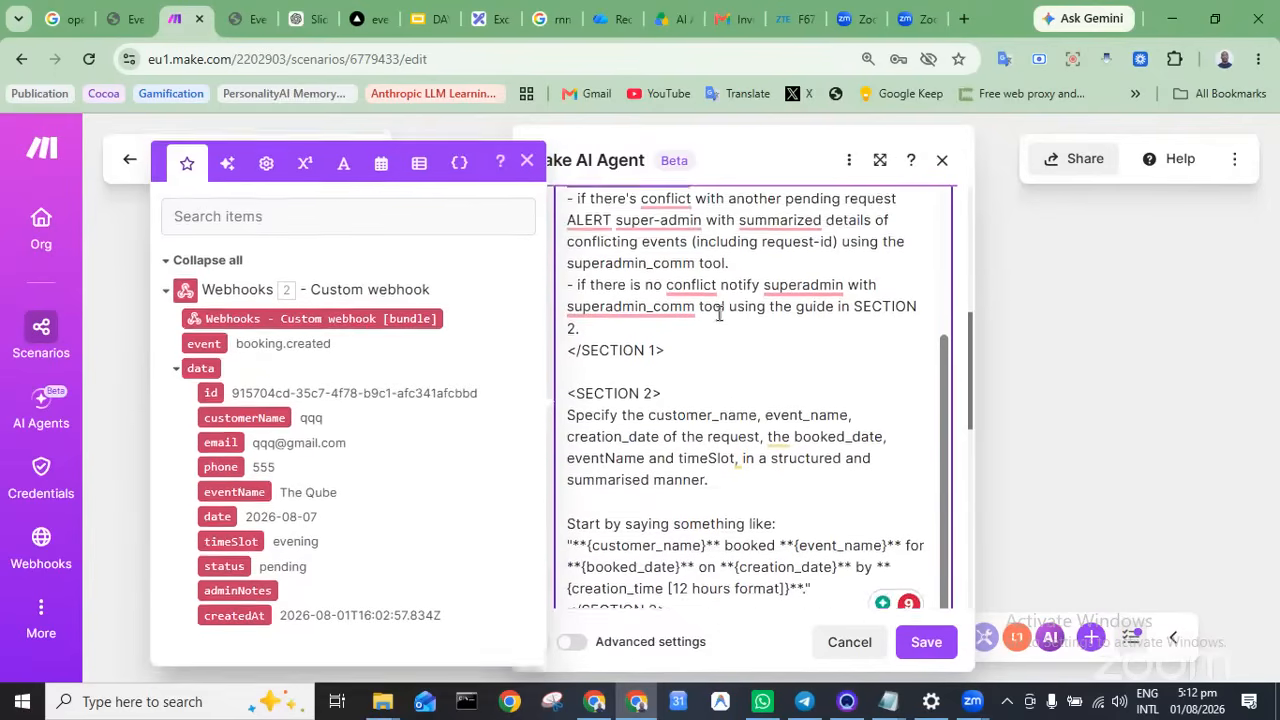
pyautogui.scroll(1, 759, 357)
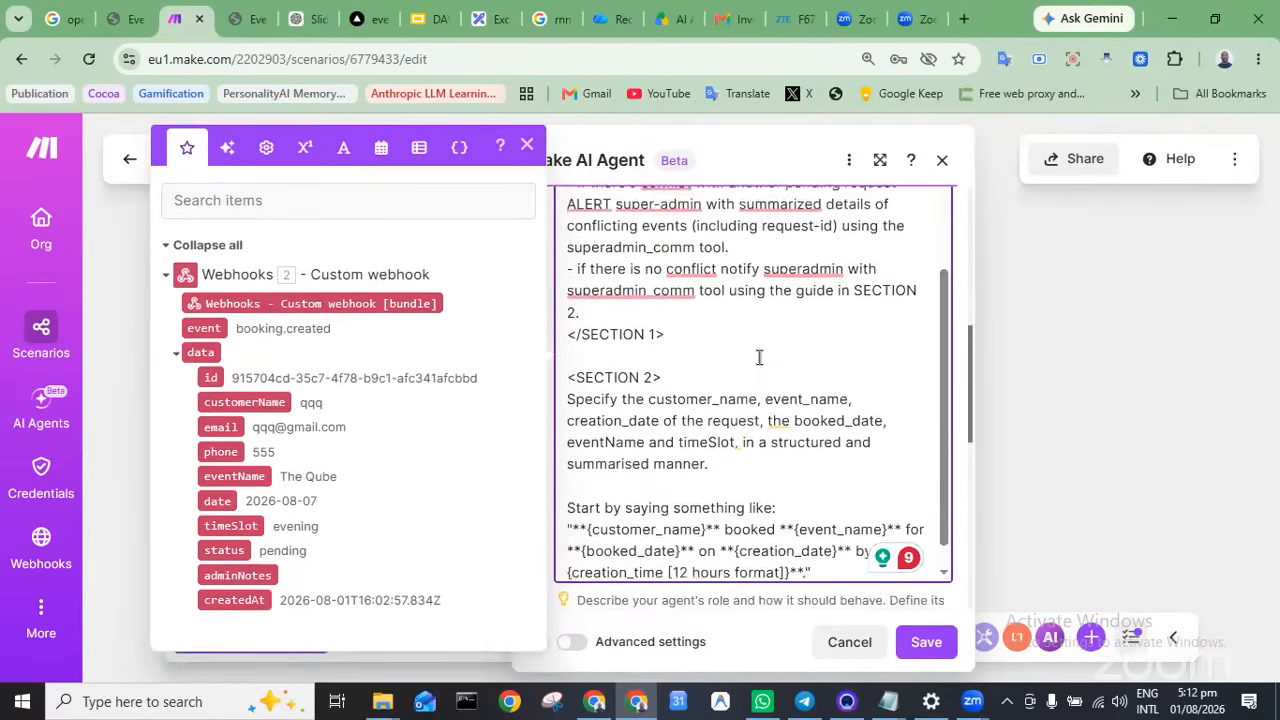
pyautogui.scroll(-1, 759, 357)
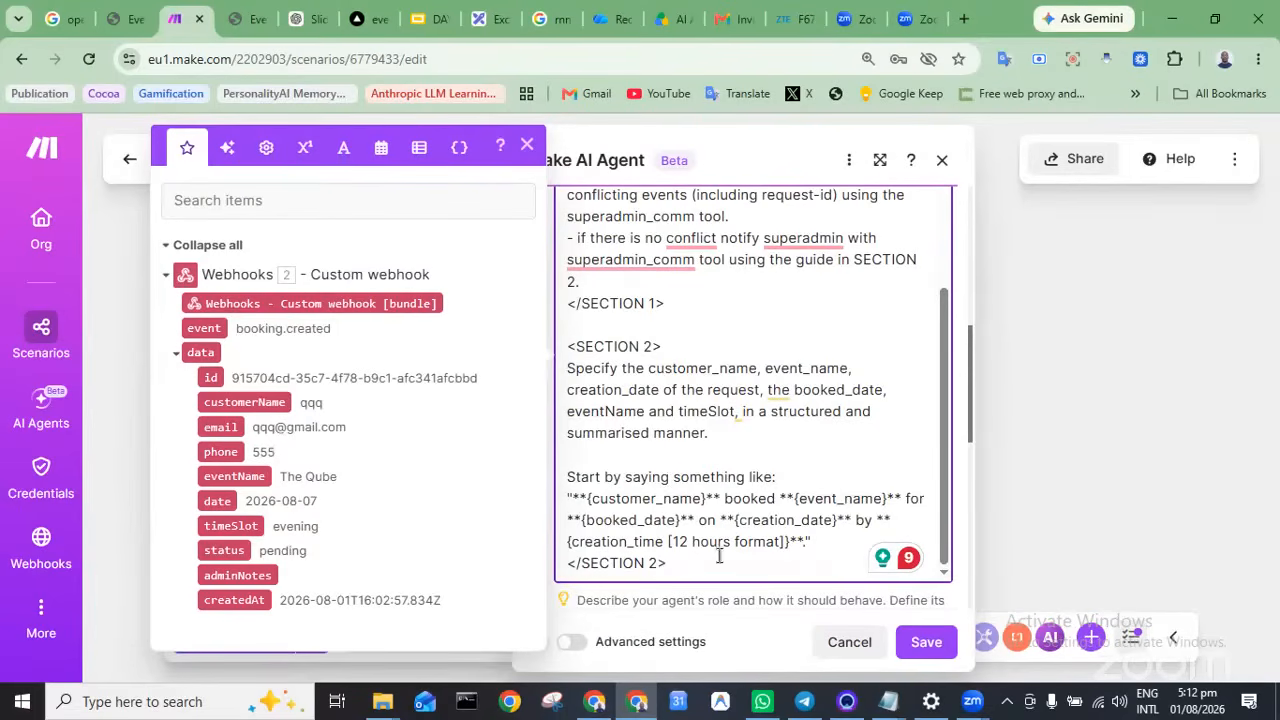
pyautogui.scroll(-5, 735, 490)
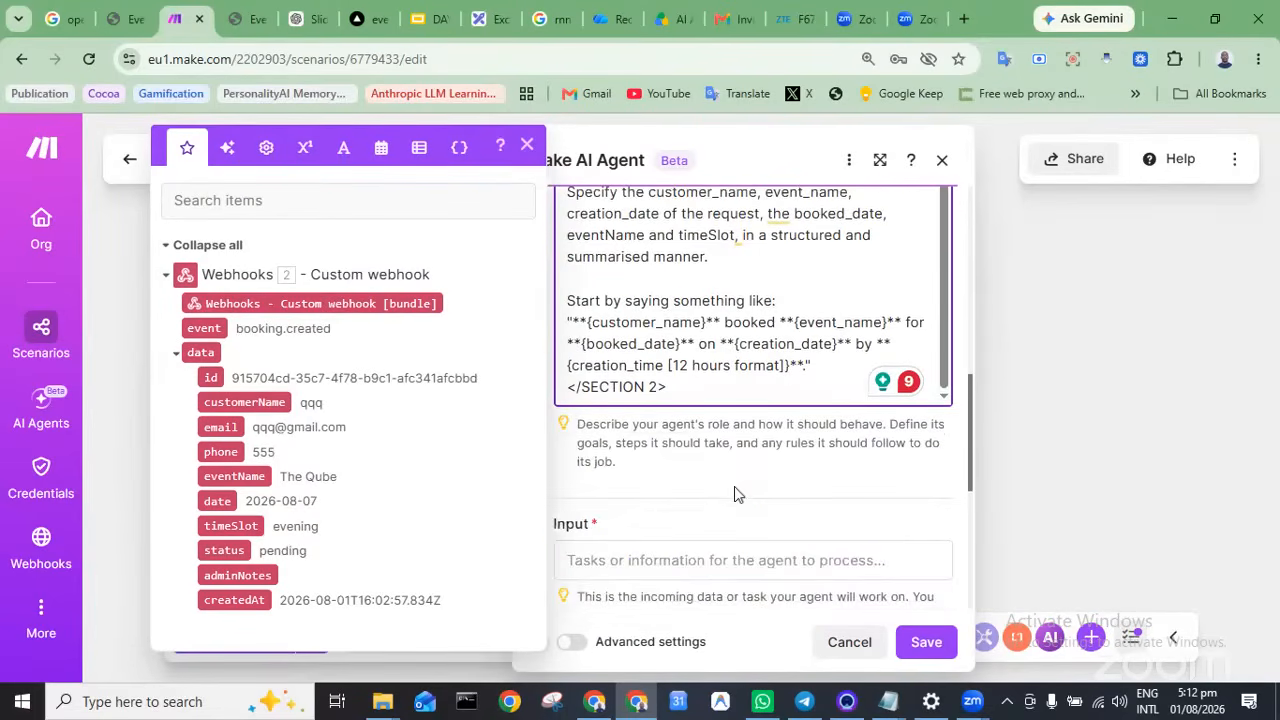
# Map the webhook's data collection as the agent's Input, save the module, and place the agent higher and further right of Webhooks
pyautogui.click(649, 369)
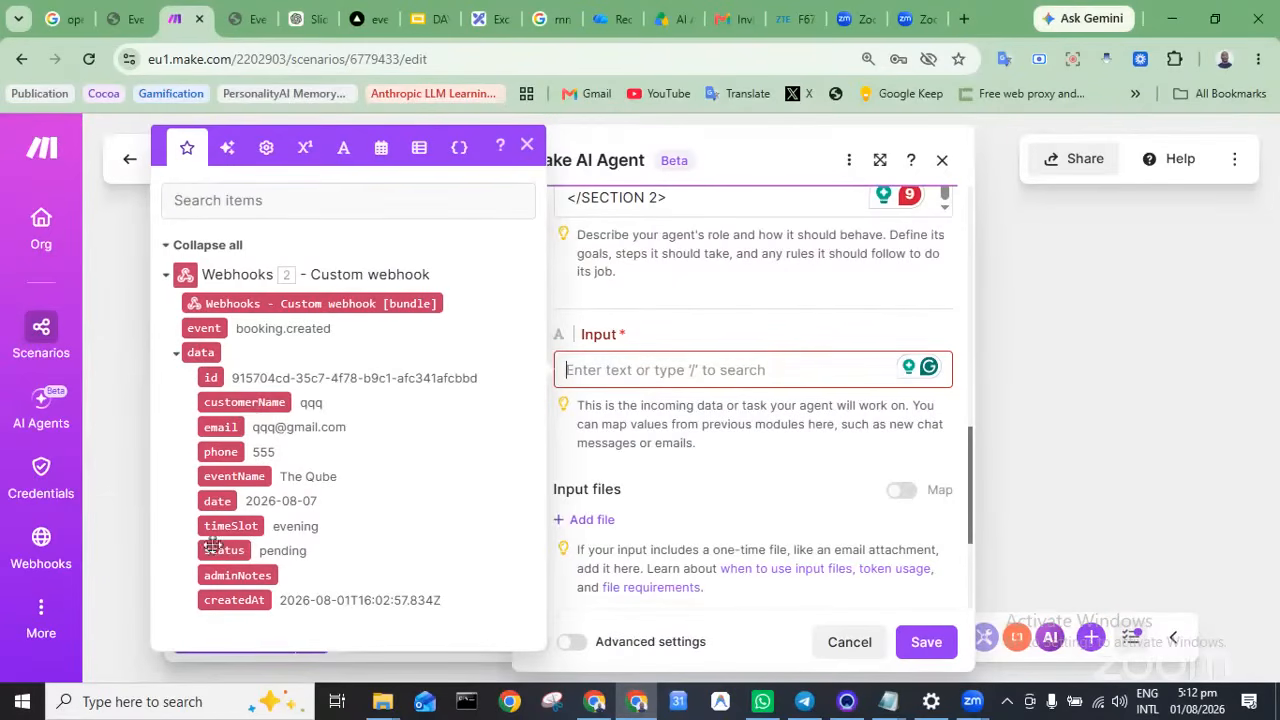
pyautogui.click(197, 351)
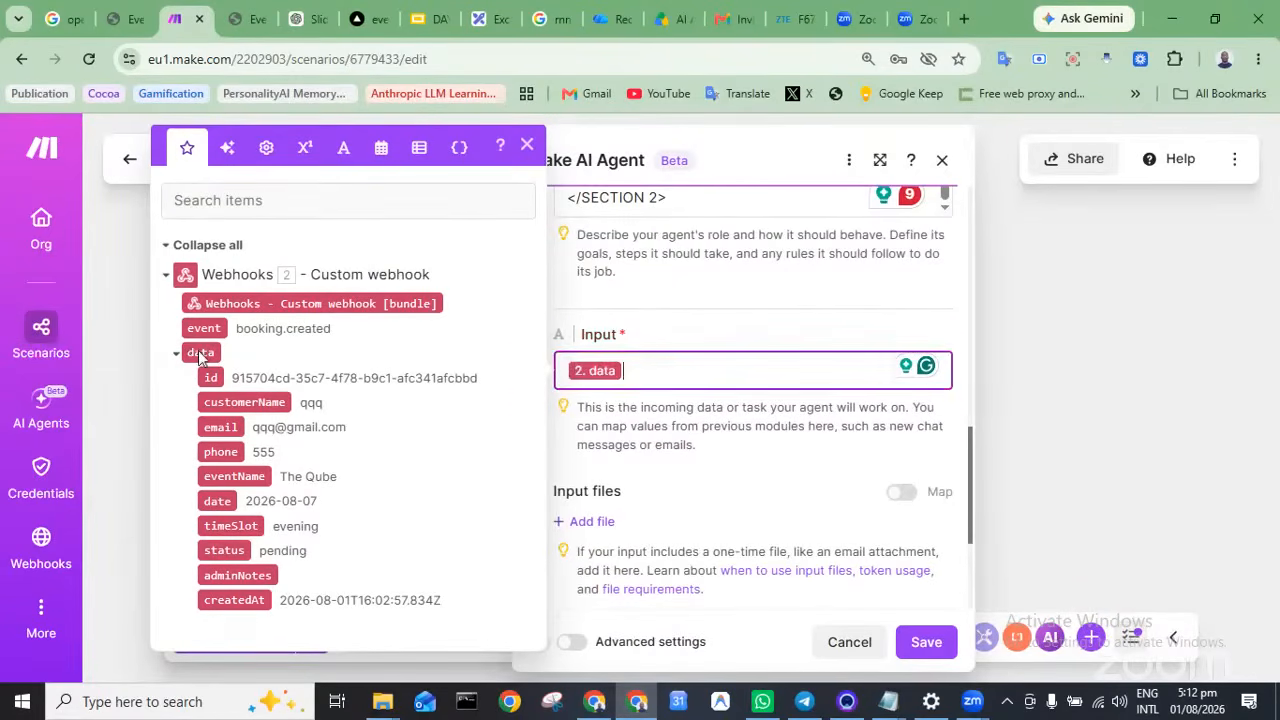
pyautogui.click(726, 426)
pyautogui.click(922, 645)
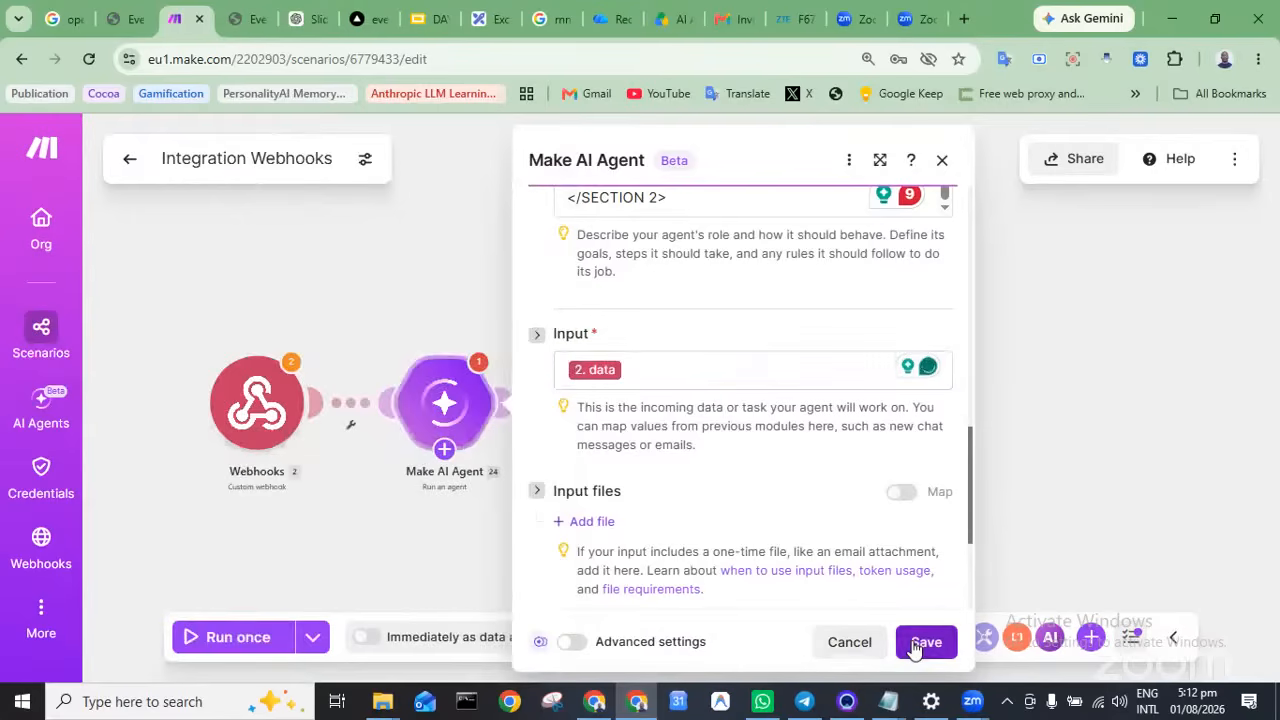
pyautogui.moveTo(433, 408); pyautogui.dragTo(506, 325)
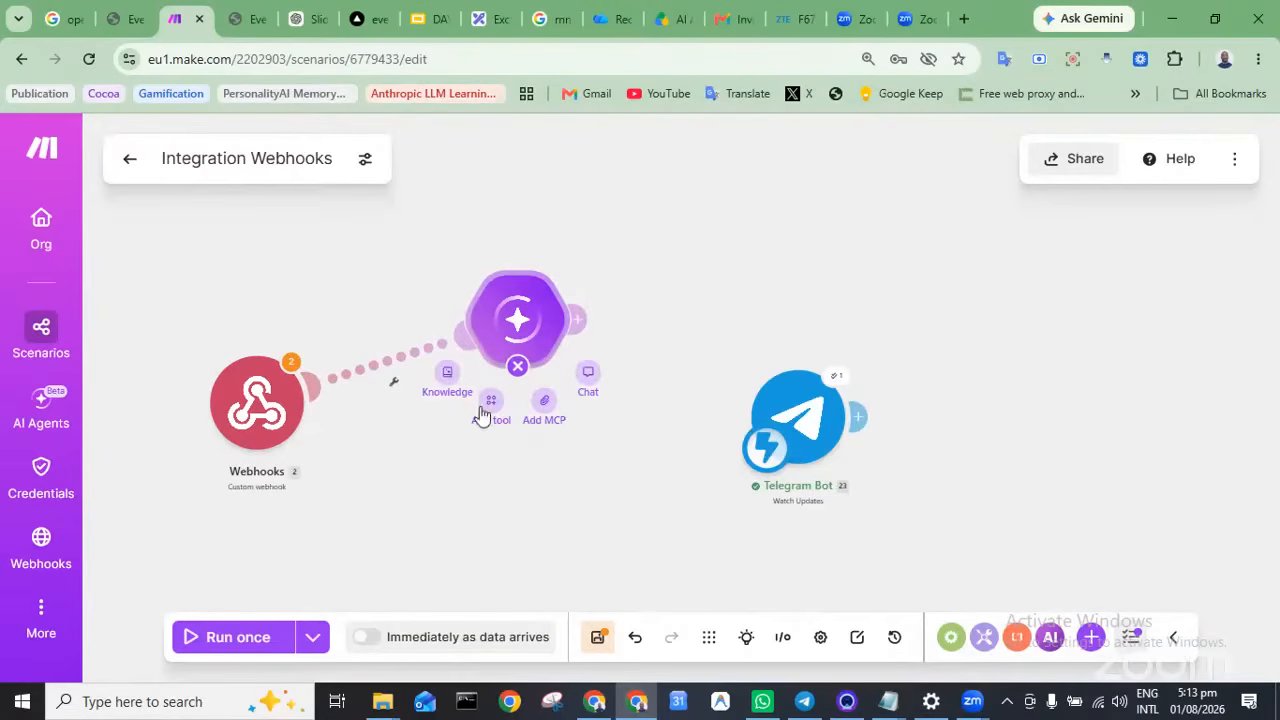
# Disable the Check Availability tool of the original Make AI Agent beyond the Telegram Bot, and enable it again
pyautogui.scroll(2, 768, 224)
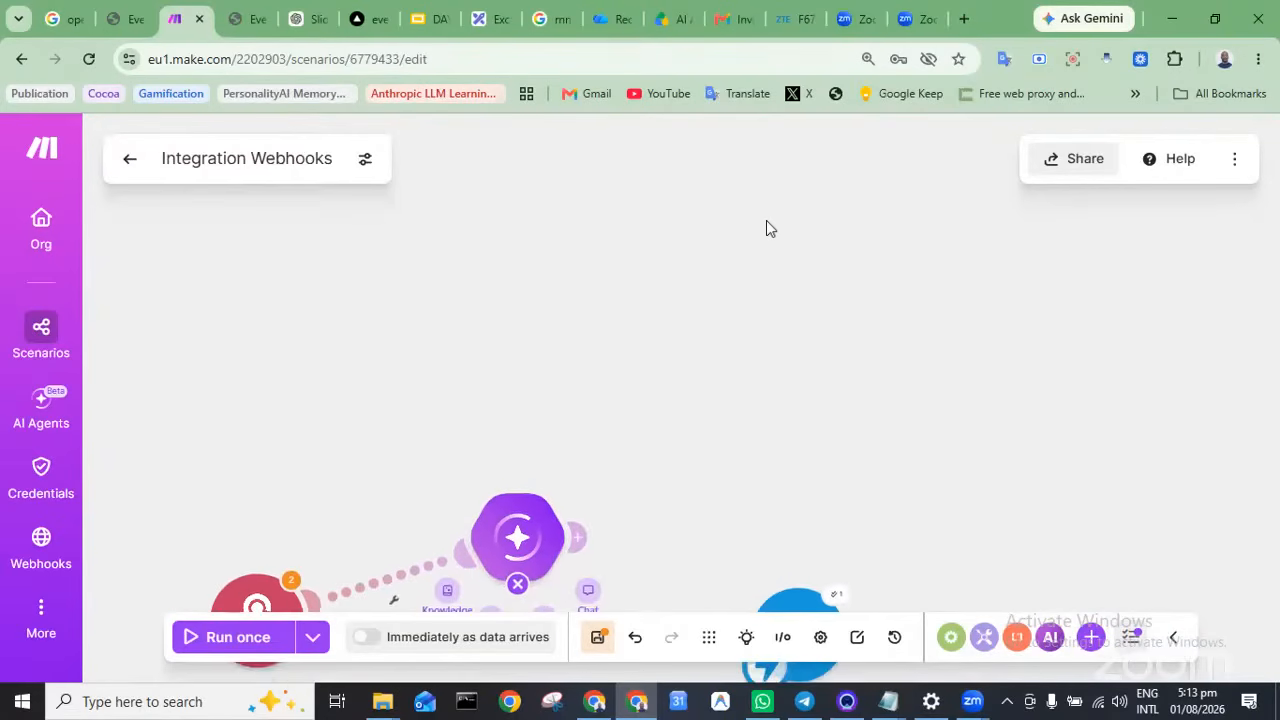
pyautogui.hscroll(5, 766, 228)
pyautogui.scroll(-1, 766, 229)
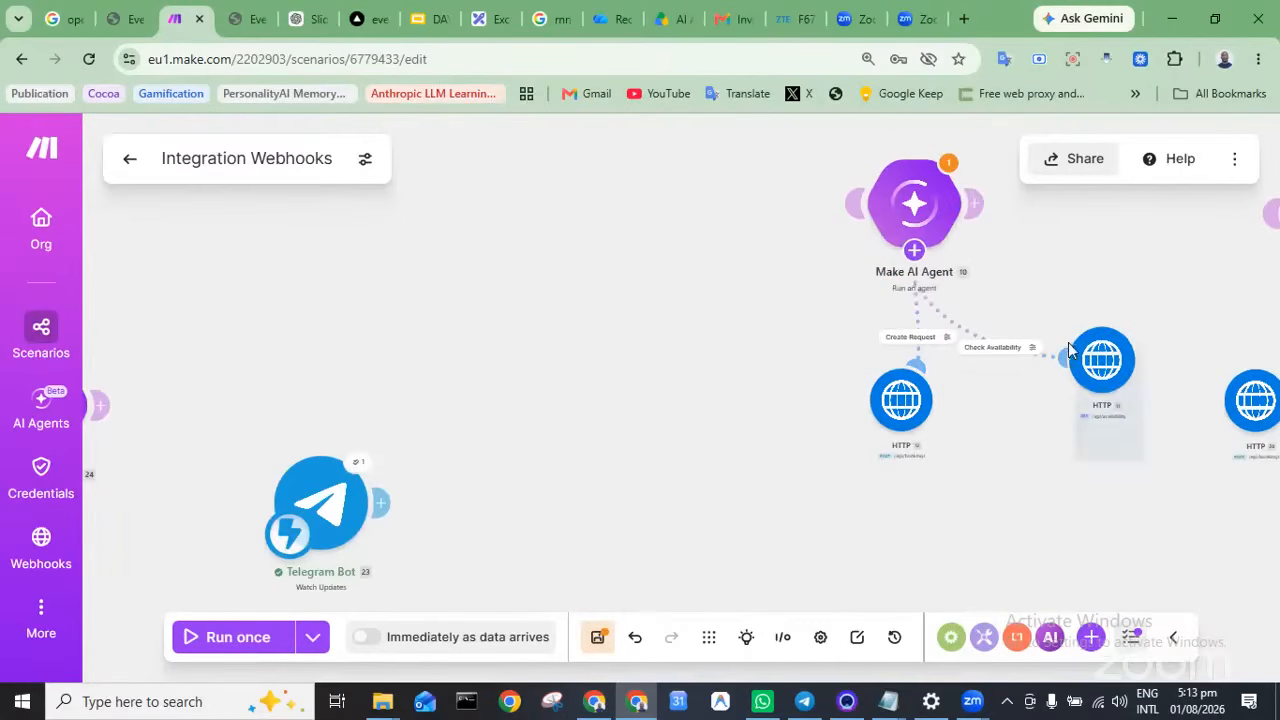
pyautogui.rightClick(962, 333)
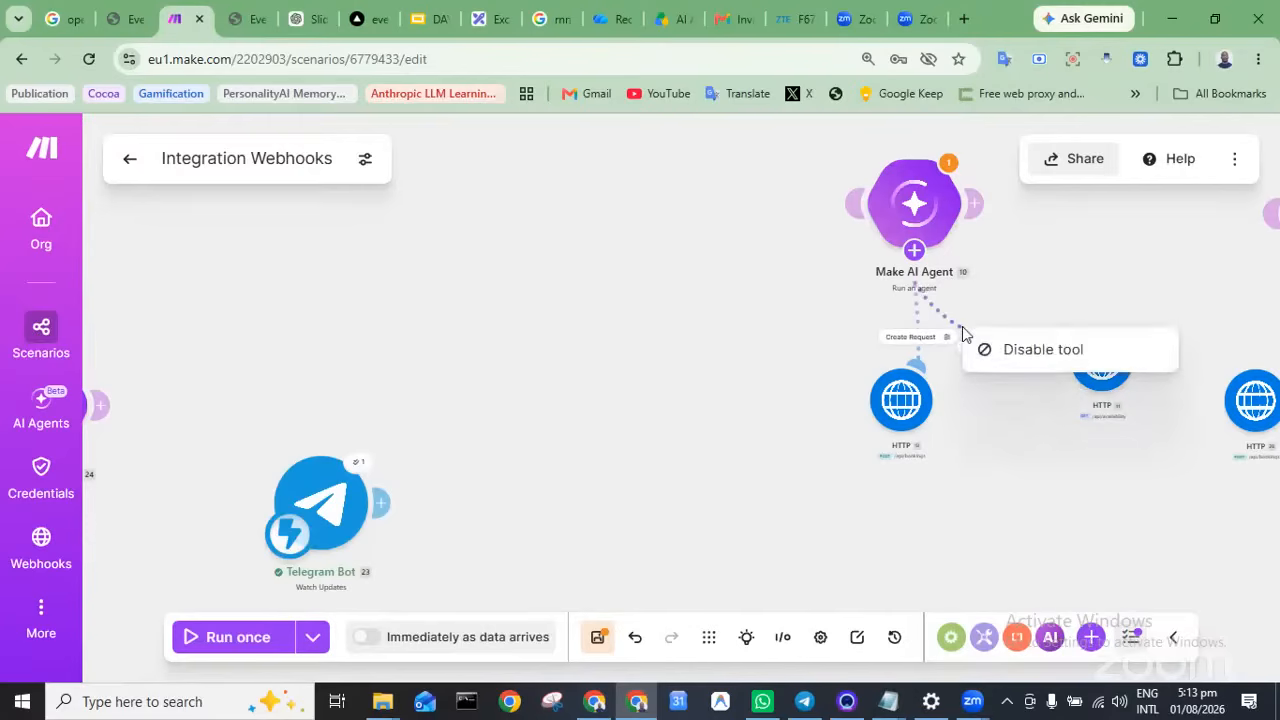
pyautogui.click(1020, 354)
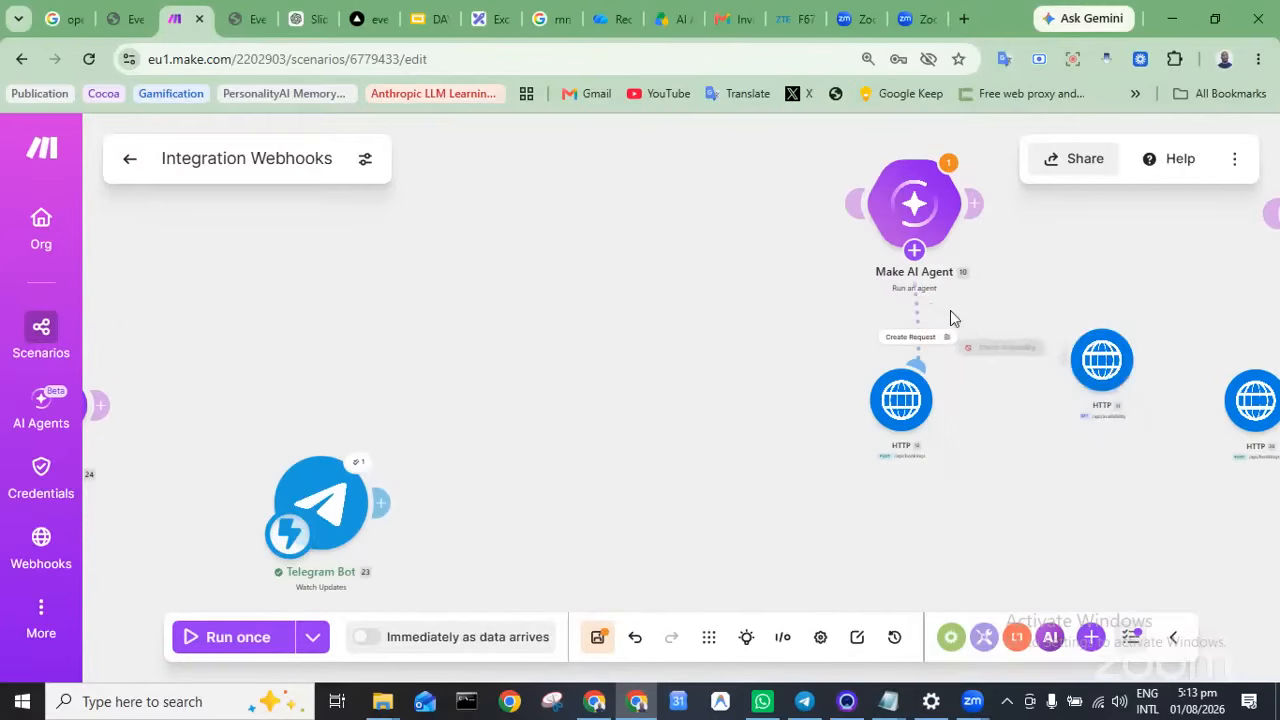
pyautogui.click(970, 340)
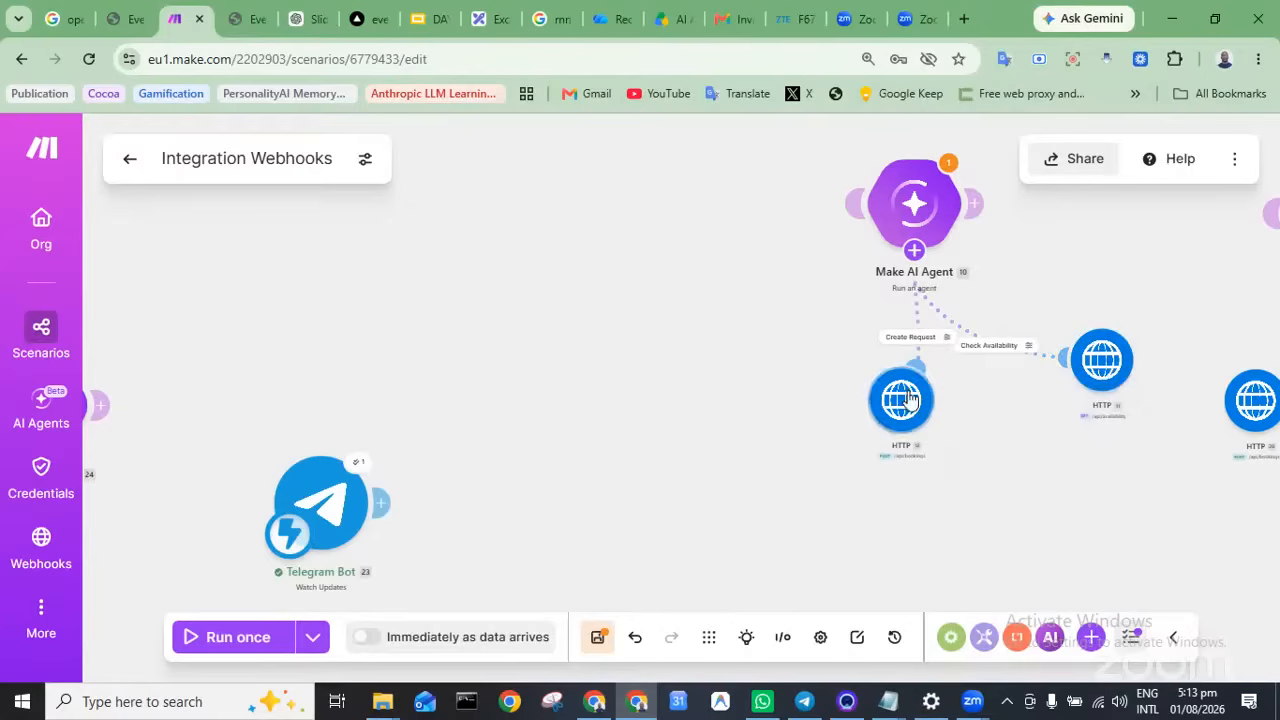
# Move the Create Request tool's HTTP module further left of the original Make AI Agent, clearing space beneath the agent
pyautogui.moveTo(901, 400); pyautogui.dragTo(692, 378)
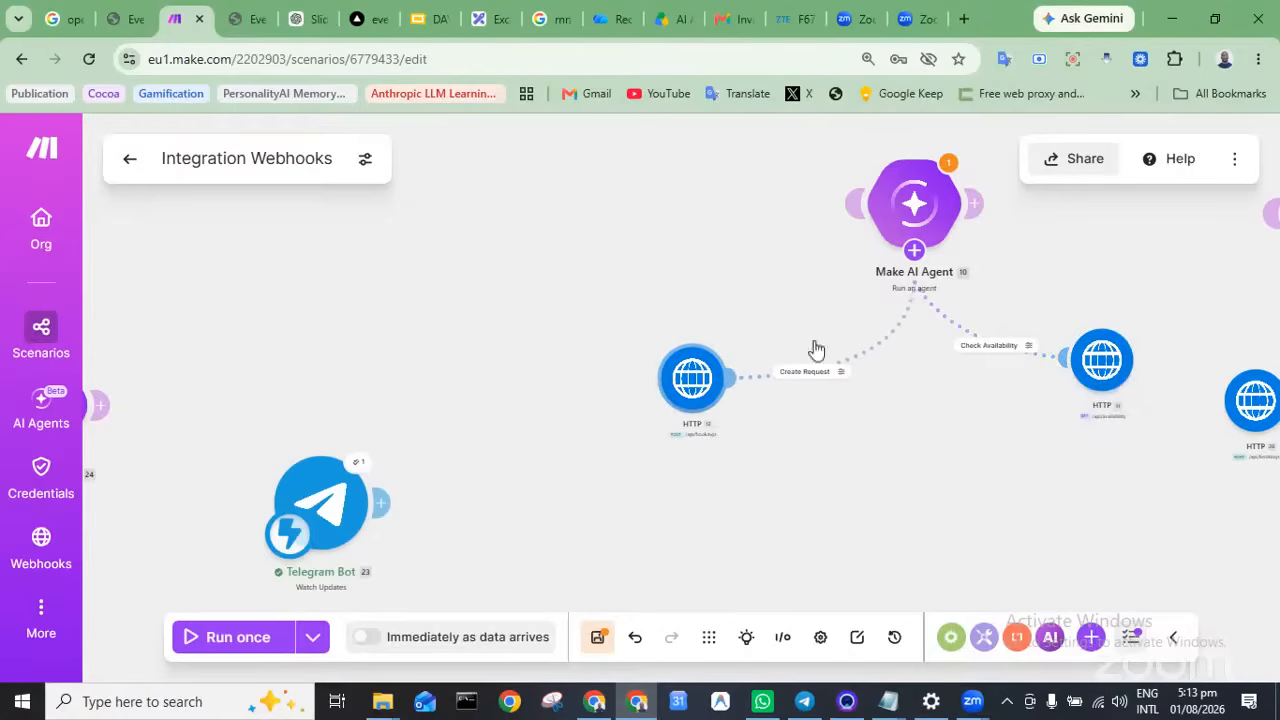
pyautogui.rightClick(952, 323)
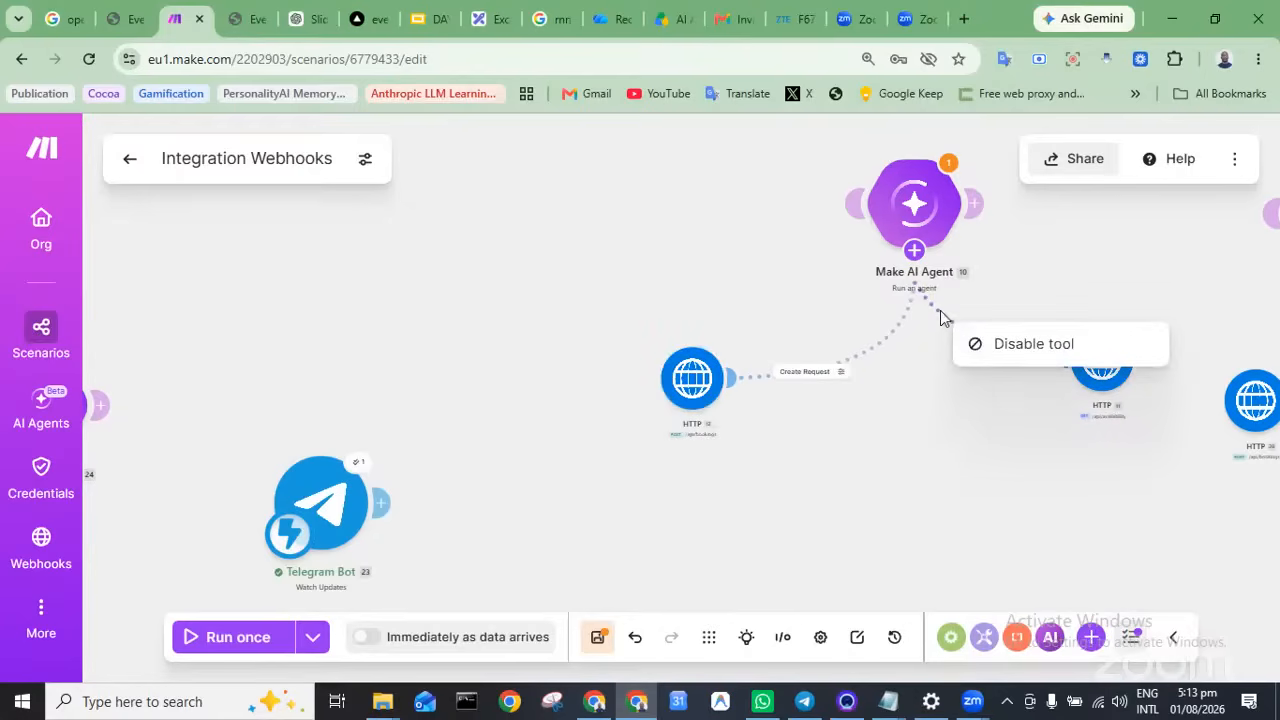
pyautogui.rightClick(940, 313)
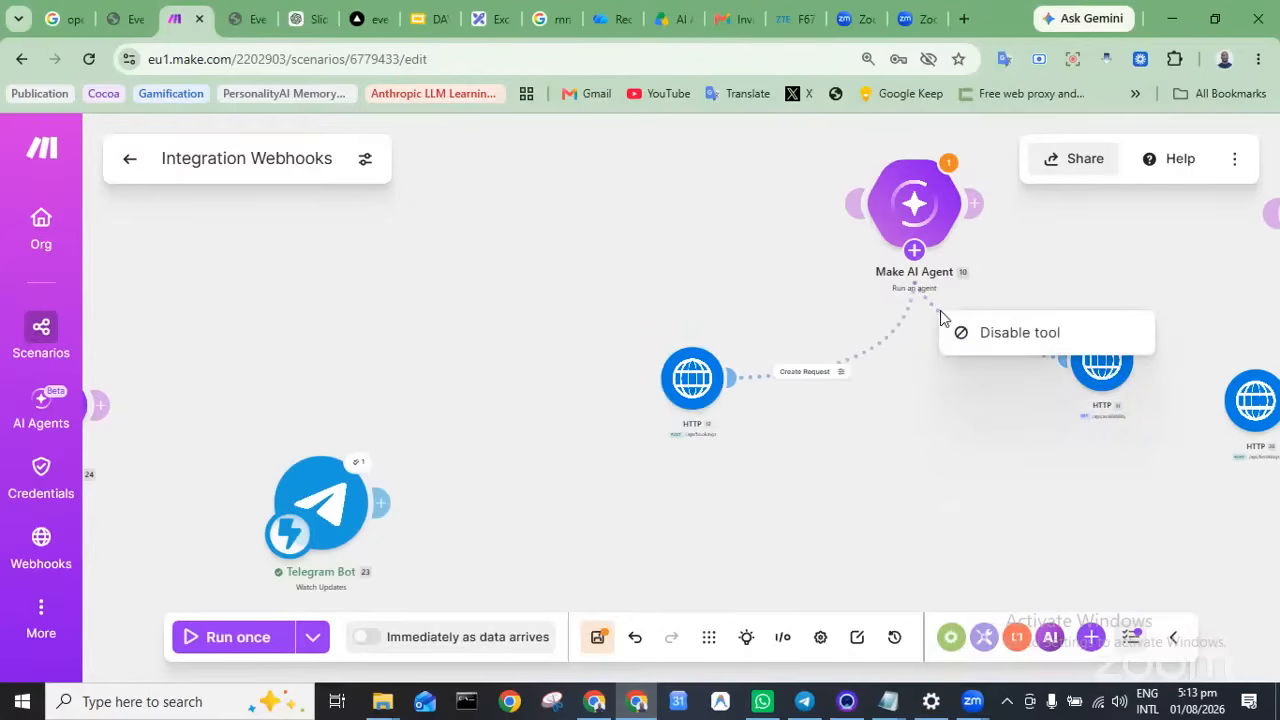
pyautogui.click(938, 396)
pyautogui.scroll(5, 938, 396)
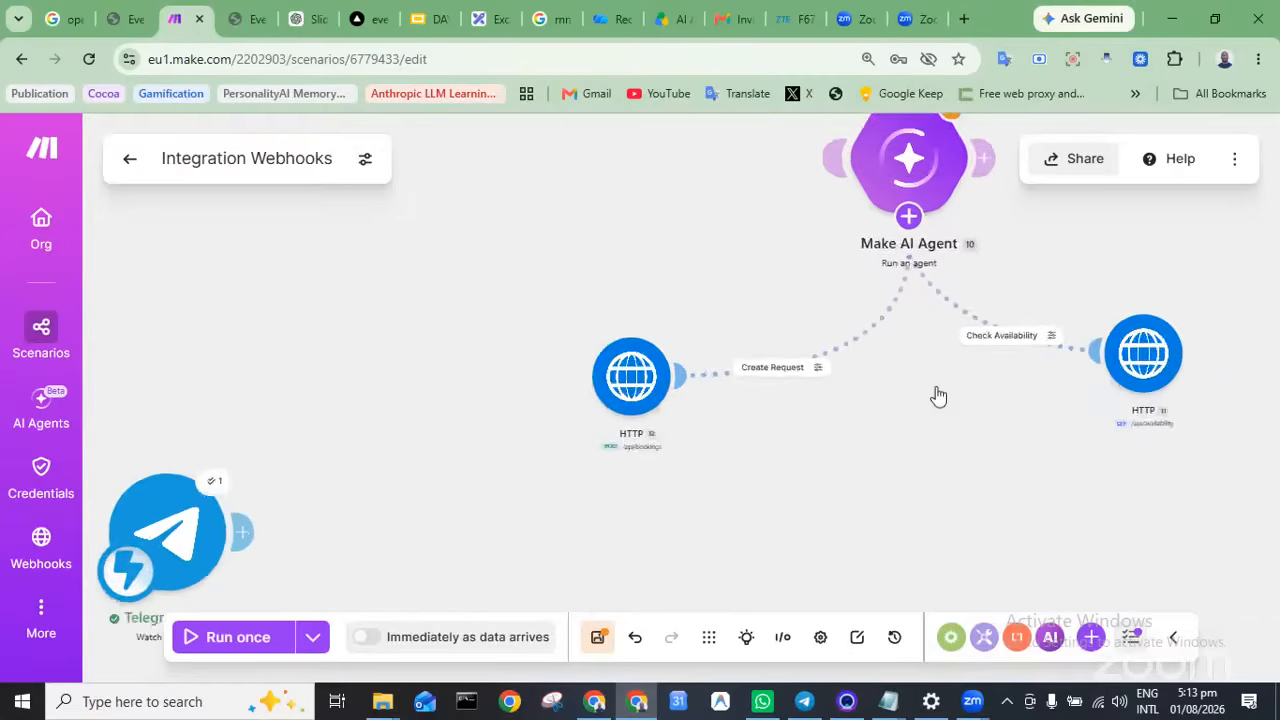
# Turn the original agent's Check Availability tool off and back on
pyautogui.rightClick(961, 264)
pyautogui.click(988, 280)
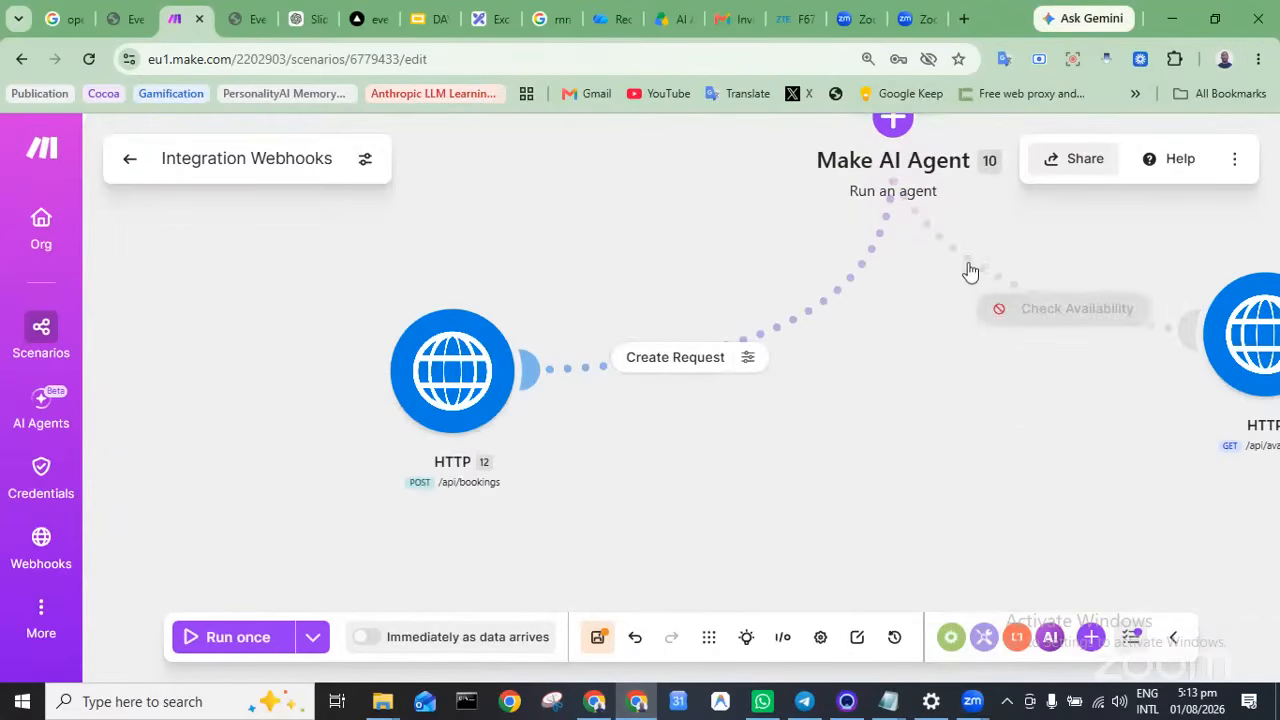
pyautogui.rightClick(961, 264)
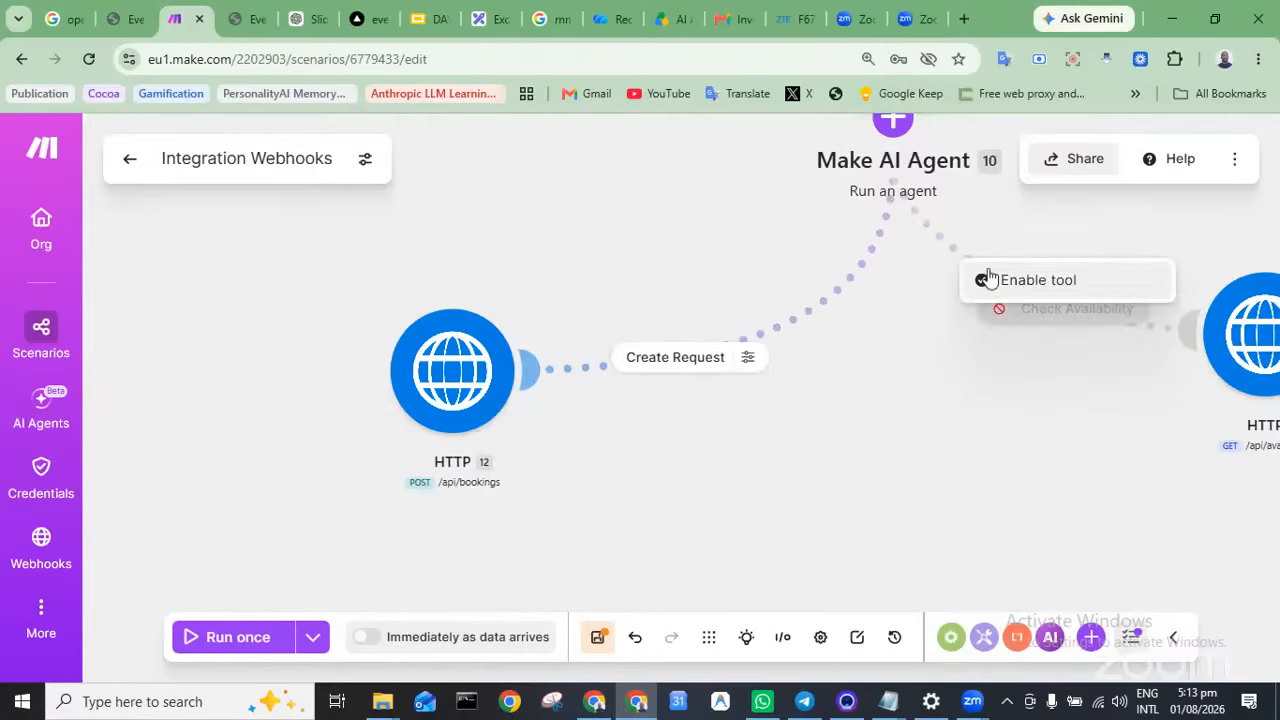
pyautogui.click(1037, 280)
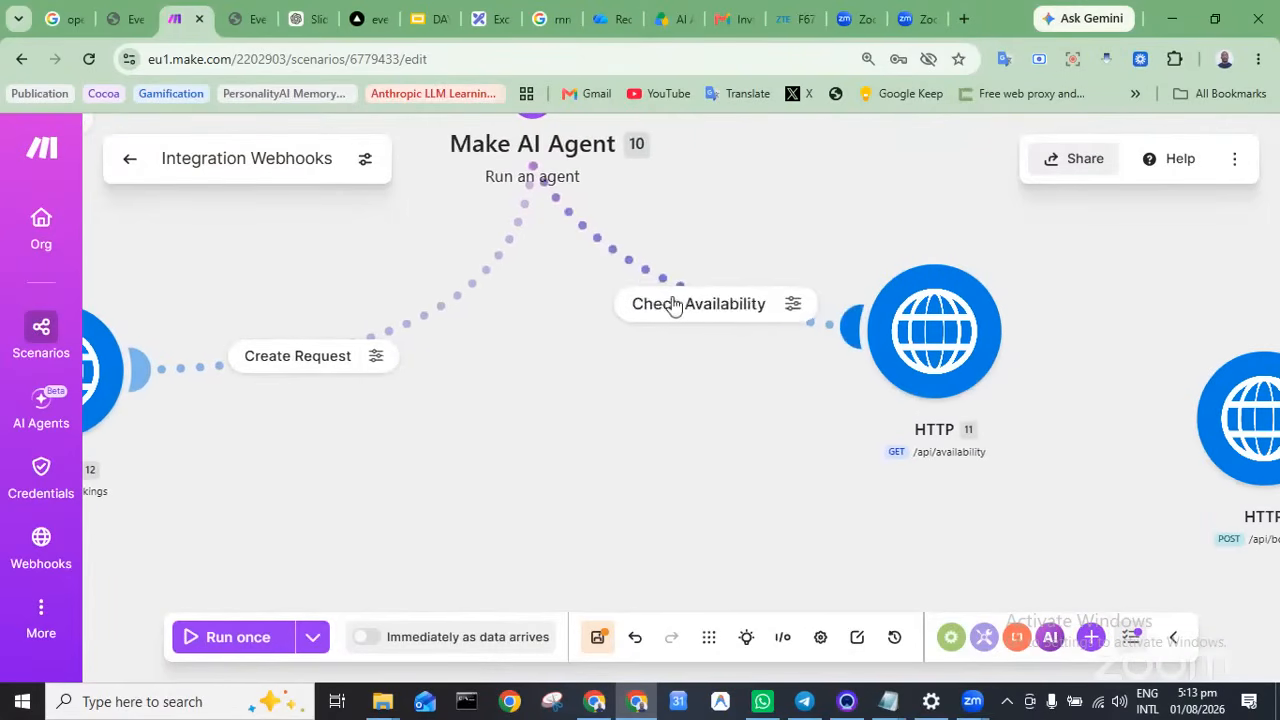
# Open the Check Availability tool's settings to check its name and description, and close them
pyautogui.rightClick(644, 274)
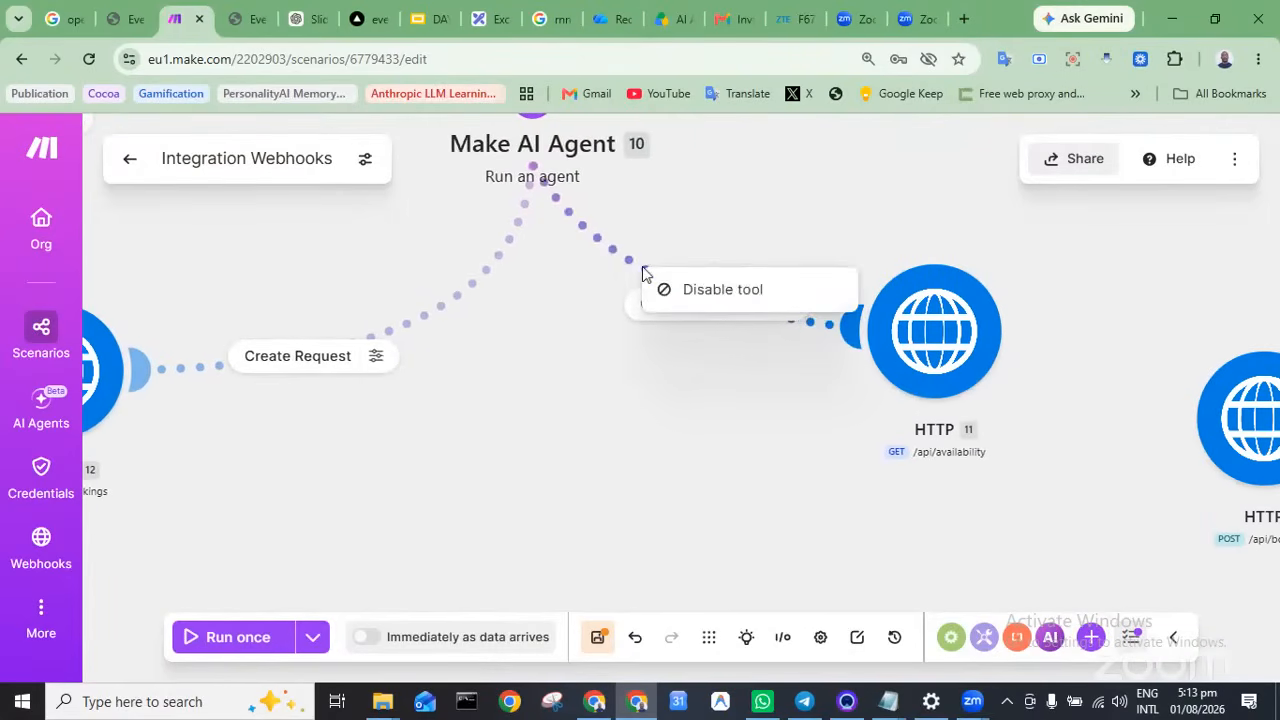
pyautogui.click(700, 240)
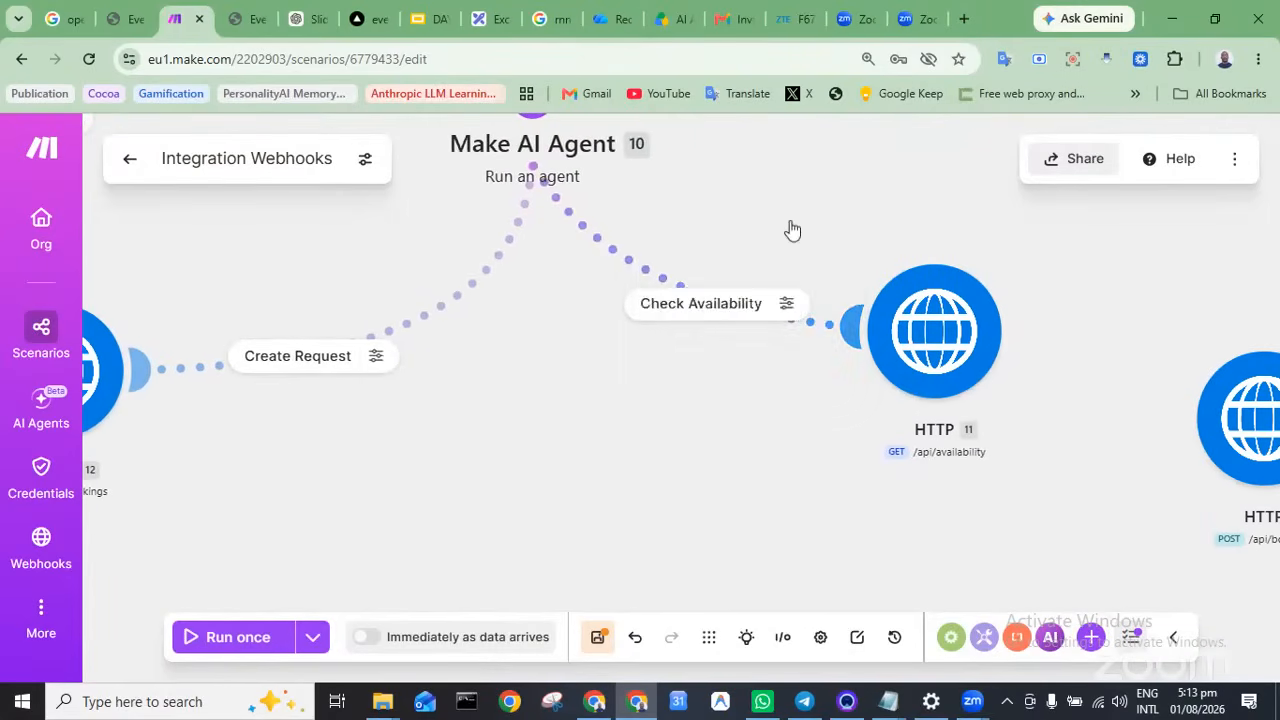
pyautogui.click(792, 305)
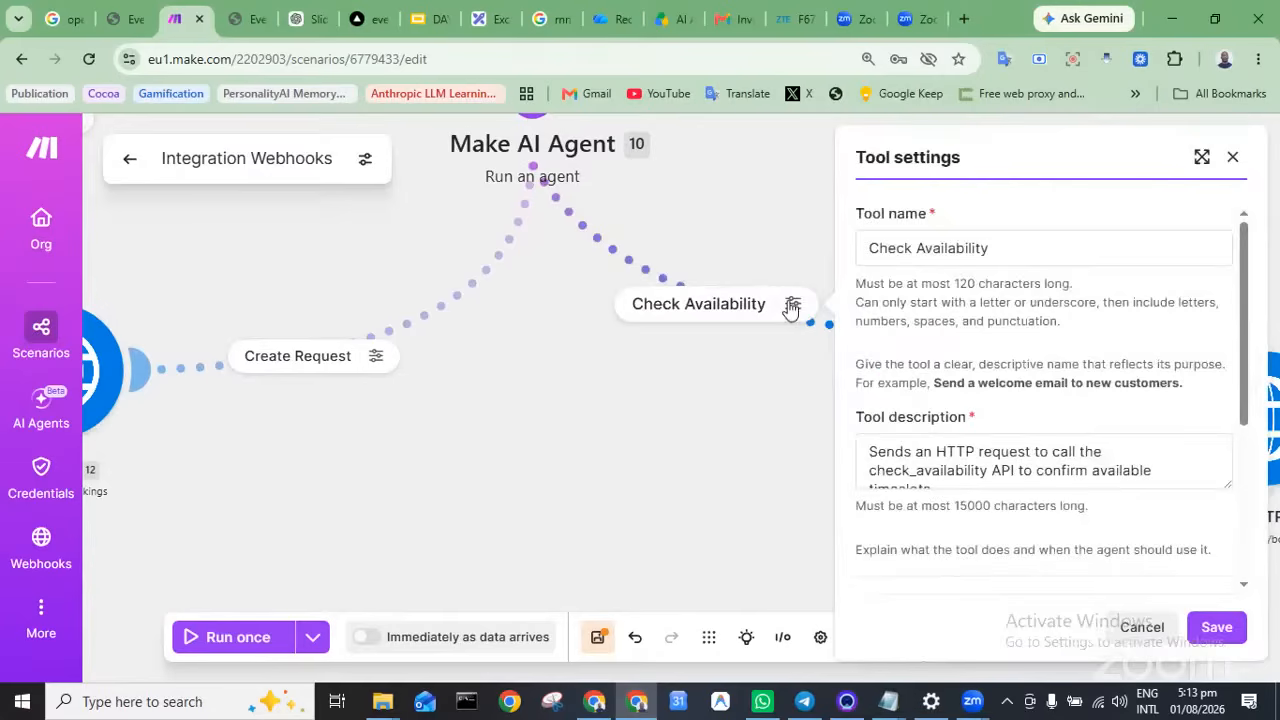
pyautogui.click(1232, 157)
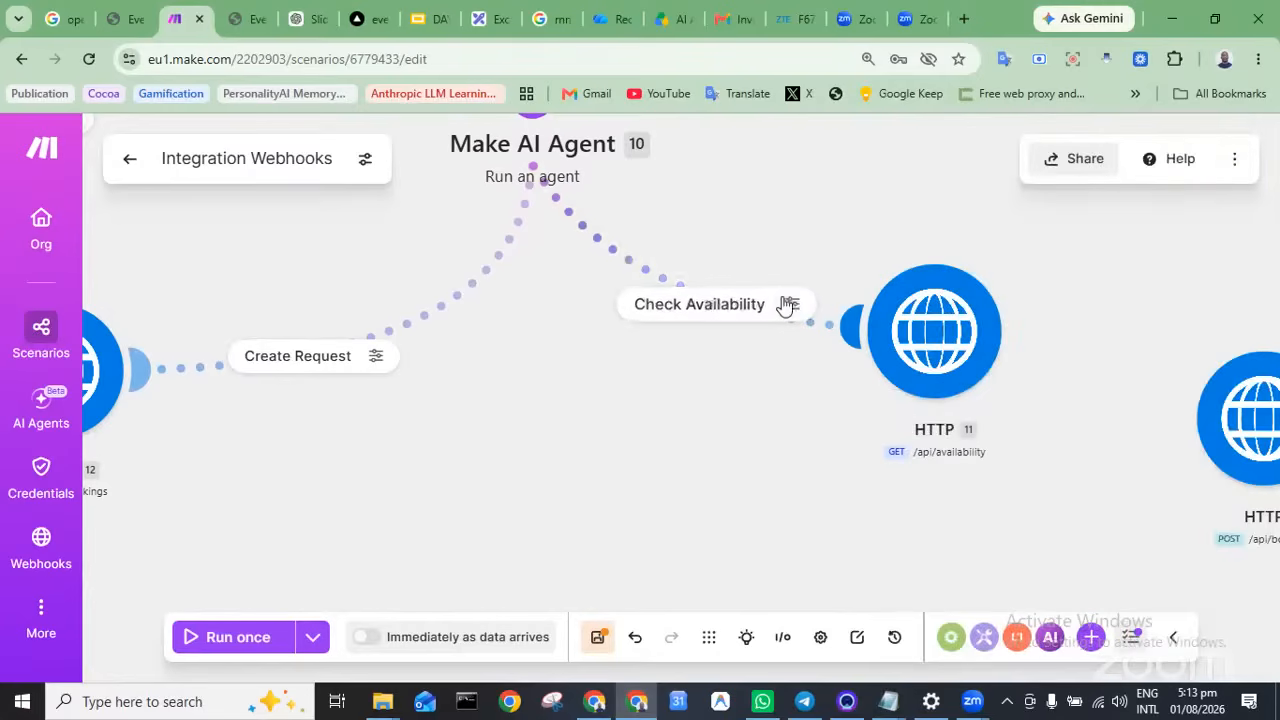
# Disable the original agent's Check Availability tool and move its HTTP module lower and closer to the agent
pyautogui.rightClick(632, 264)
pyautogui.click(672, 283)
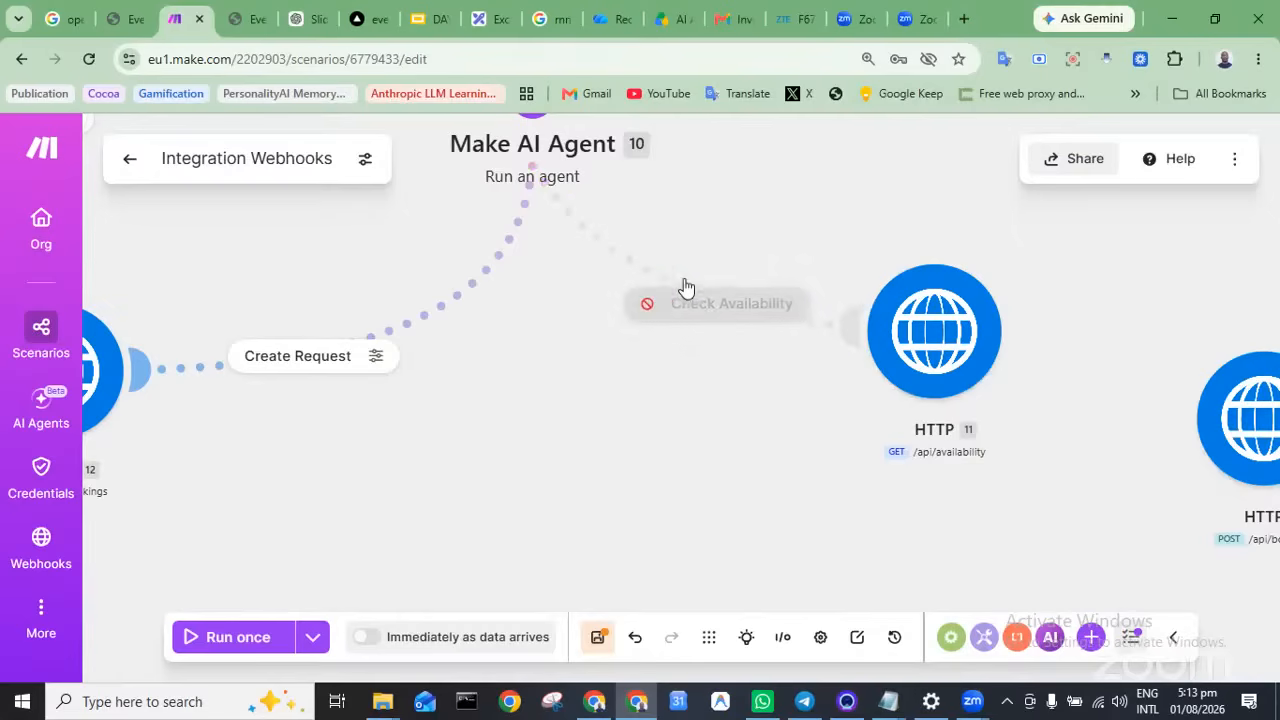
pyautogui.moveTo(968, 330); pyautogui.dragTo(777, 508)
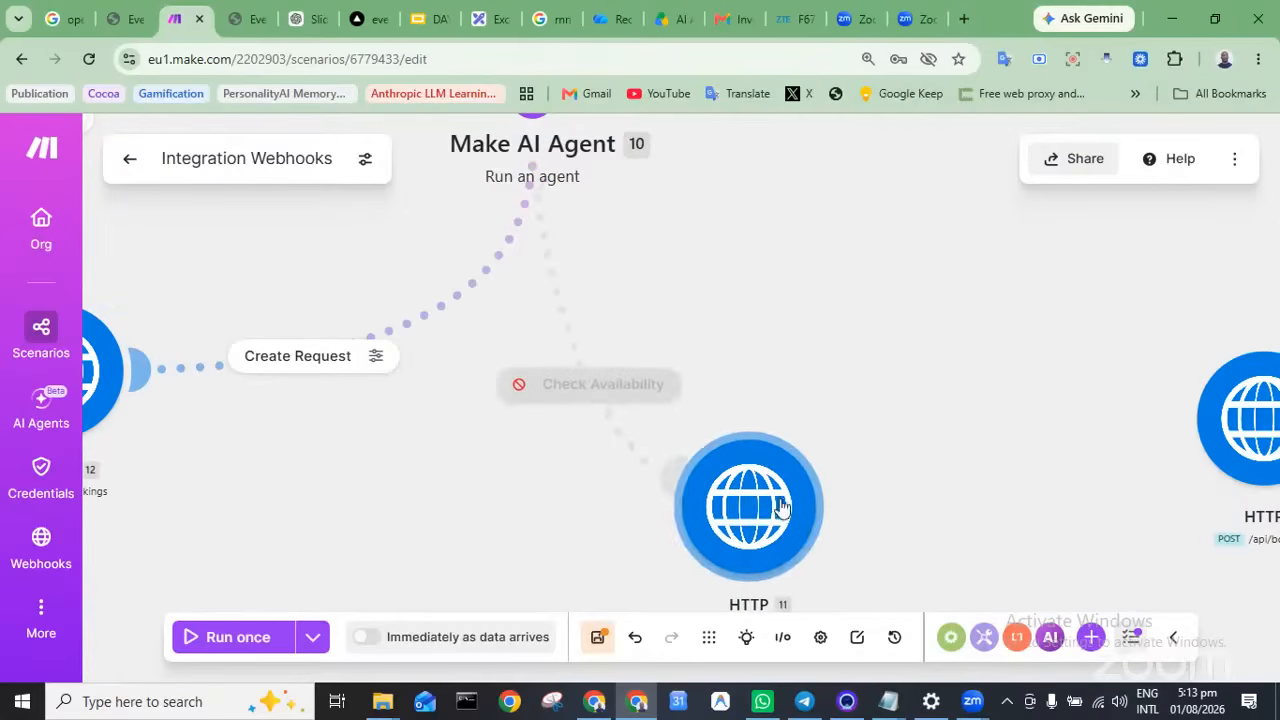
pyautogui.click(560, 326)
pyautogui.click(830, 305)
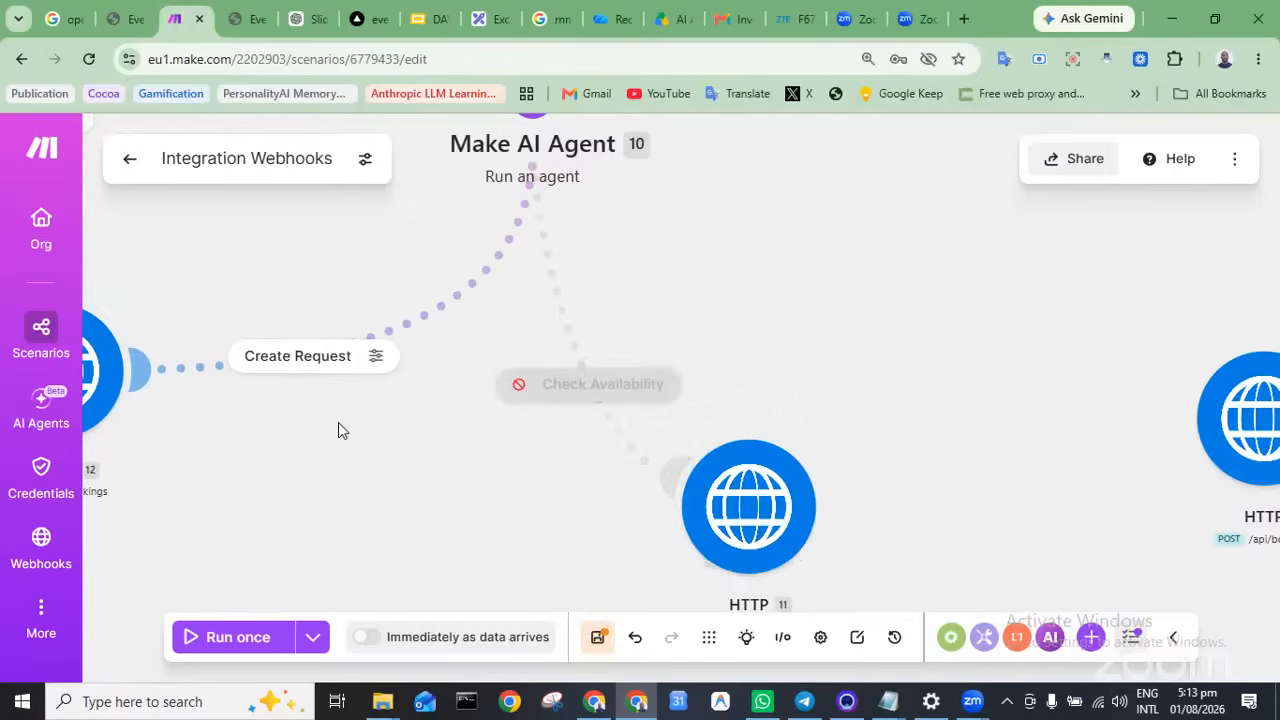
# Paste a copy of the /api/availability HTTP module between the two existing HTTP modules and delete the copy
pyautogui.hscroll(-10, 338, 430)
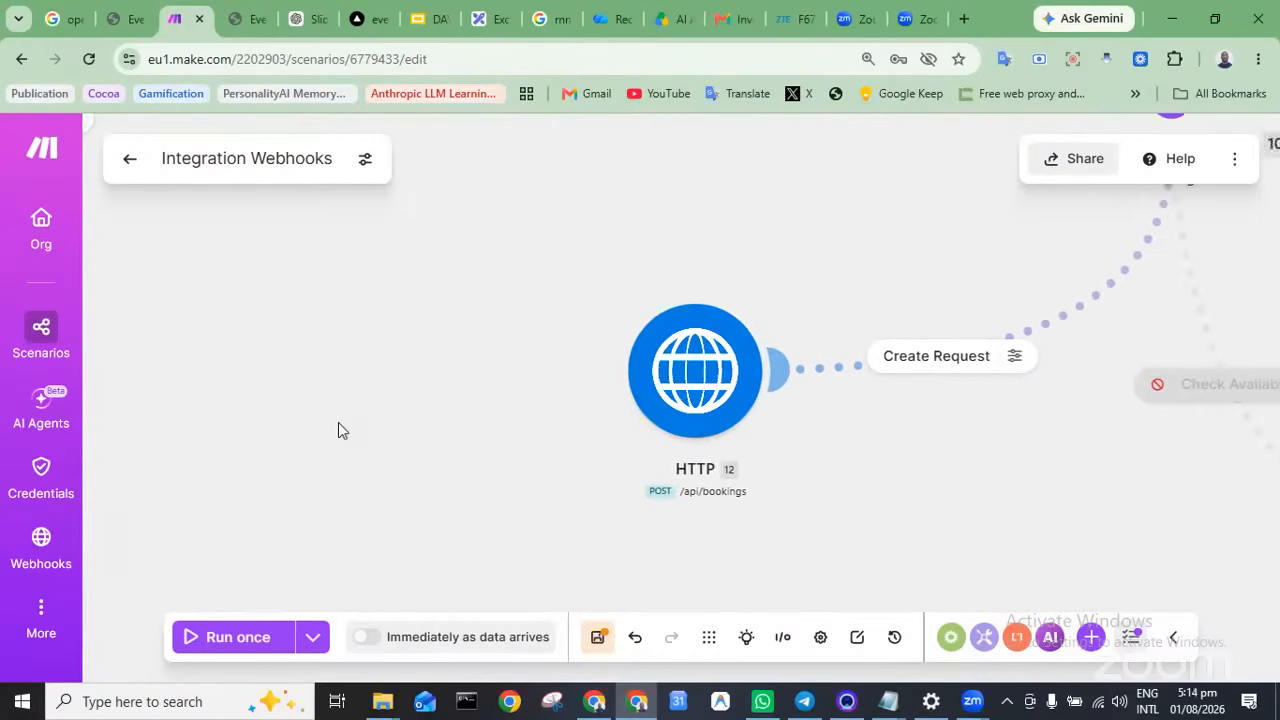
pyautogui.scroll(-3, 338, 430)
pyautogui.scroll(1, 338, 430)
pyautogui.hscroll(5, 812, 434)
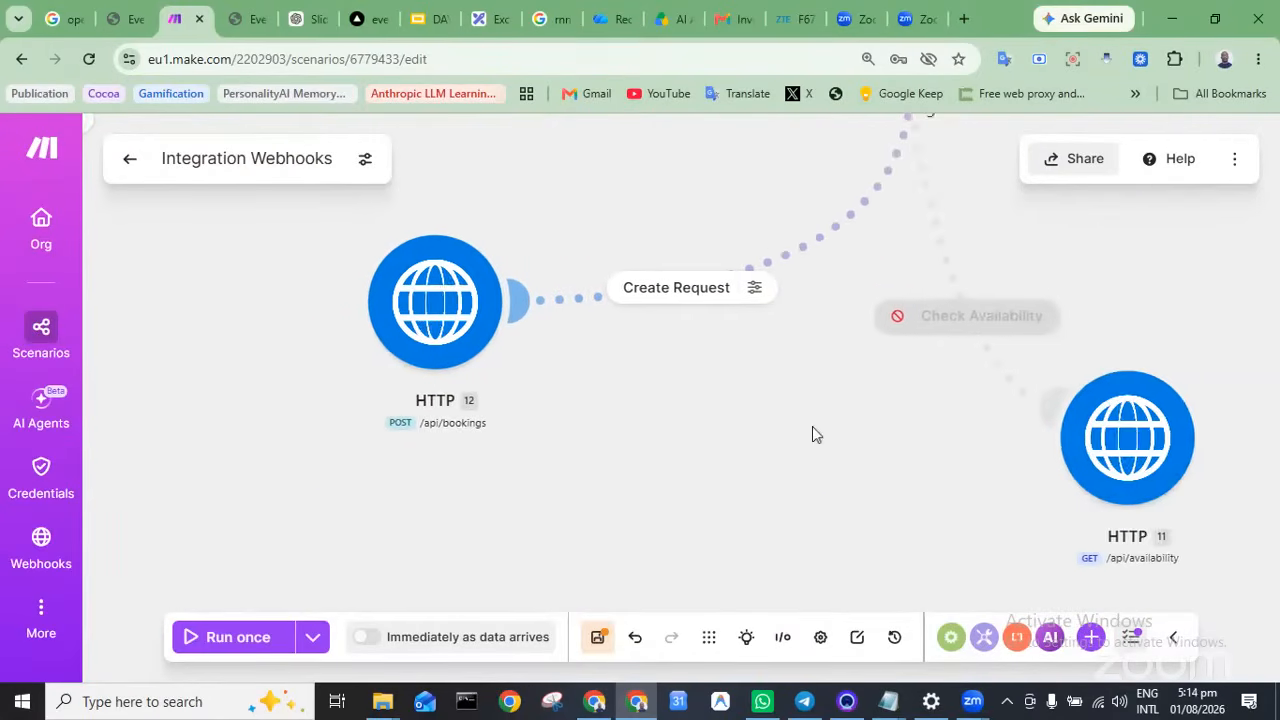
pyautogui.hscroll(6, 812, 434)
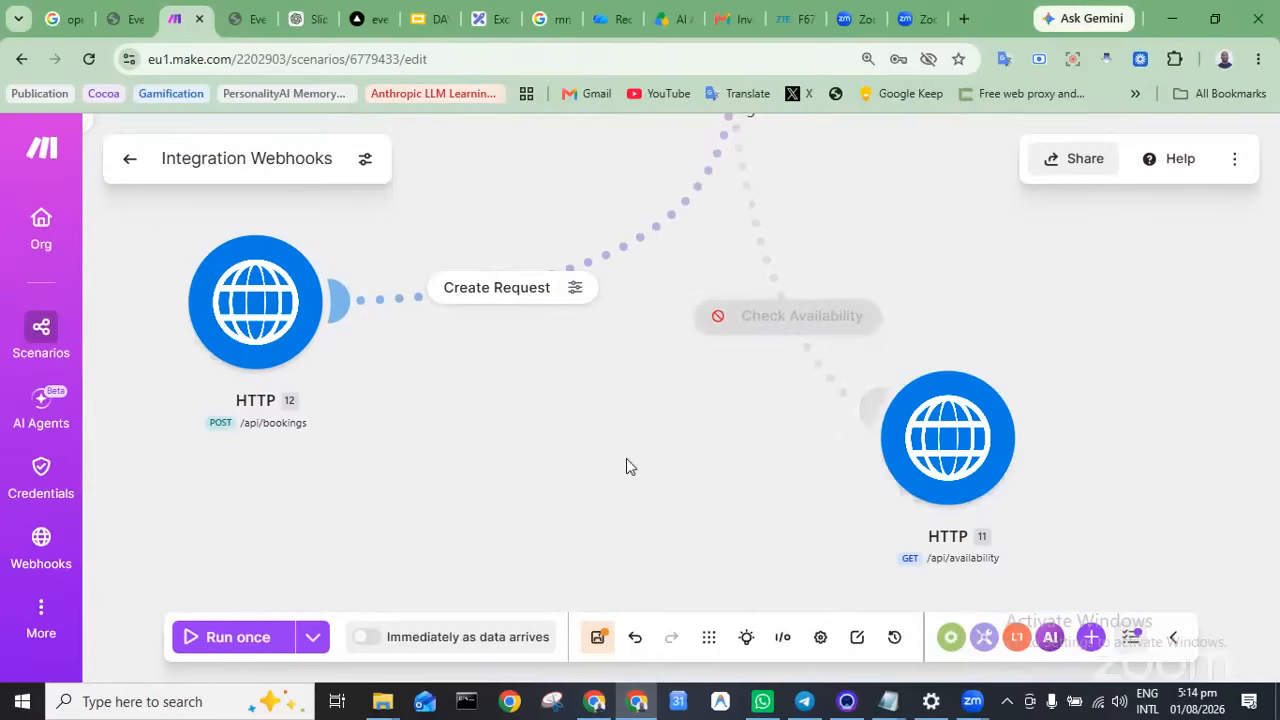
pyautogui.hotkey('ctrl', 'v')
pyautogui.moveTo(626, 468); pyautogui.dragTo(520, 494)
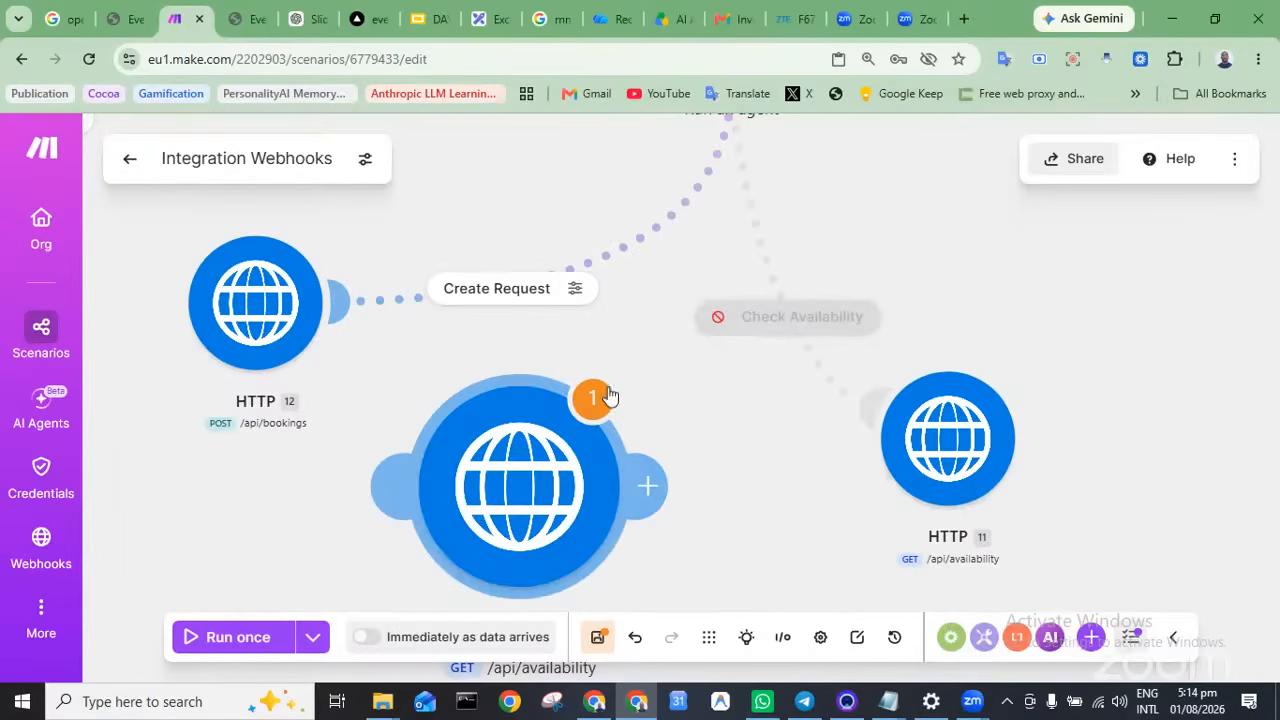
pyautogui.moveTo(650, 370); pyautogui.dragTo(372, 564)
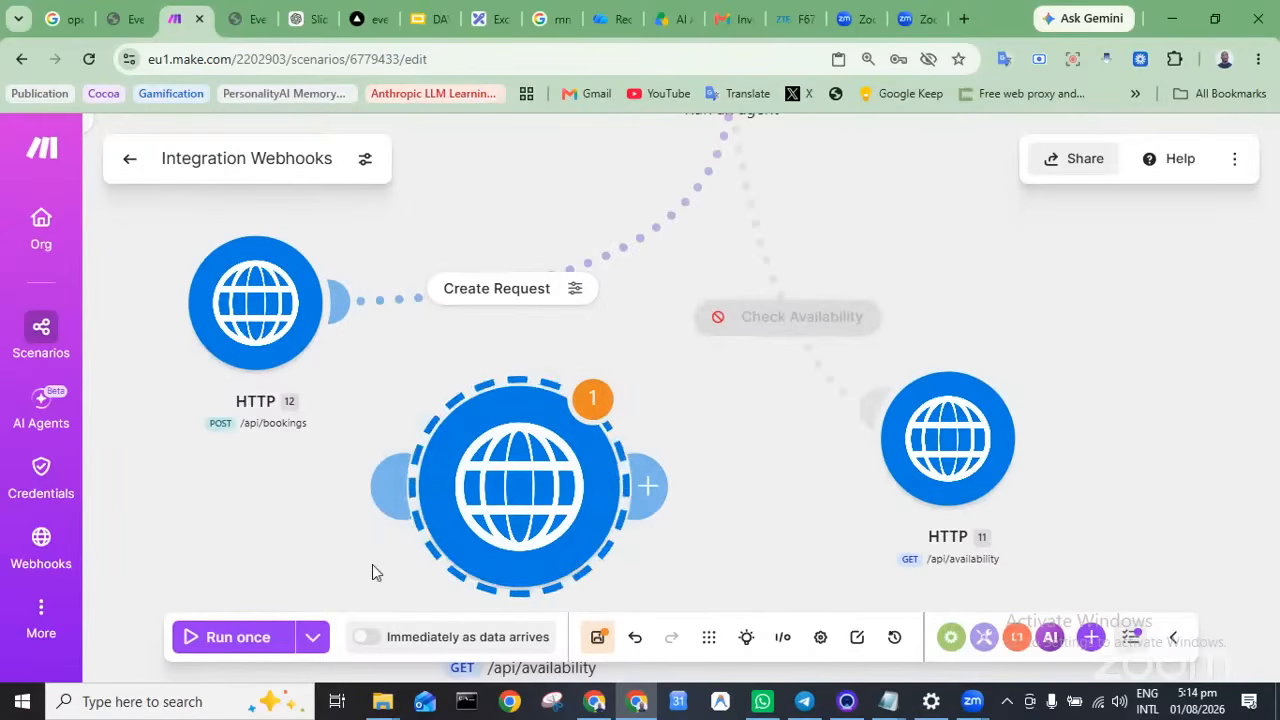
pyautogui.press('Delete')
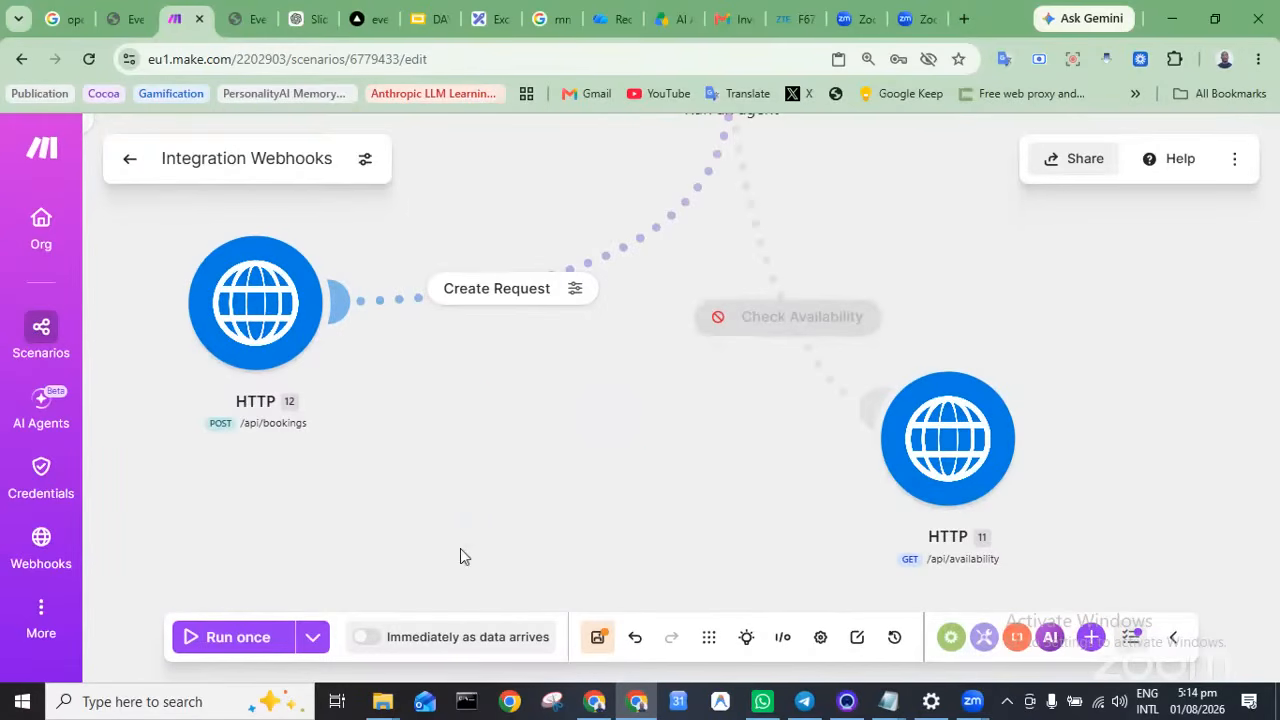
# Save the Integration Webhooks scenario
pyautogui.click(597, 640)
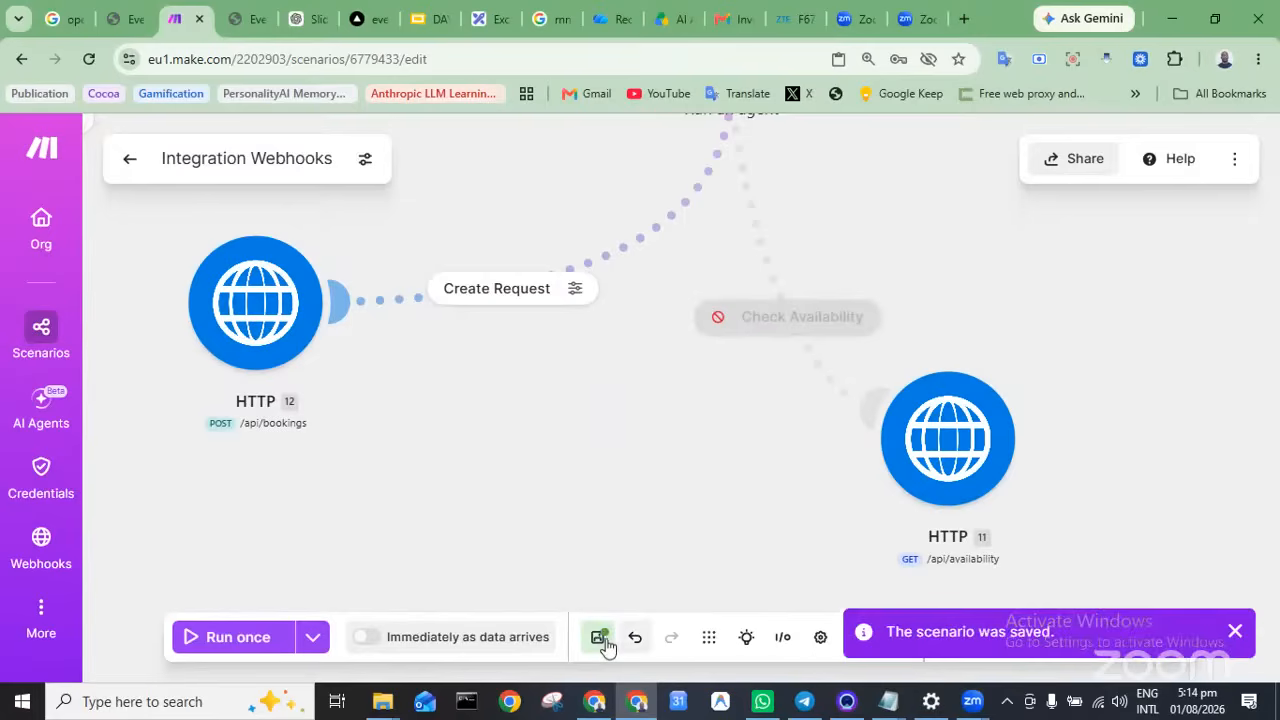
# Choose HTTP's Make a request as a new tool for the Make AI Agent connected to Webhooks
pyautogui.hscroll(-5, 326, 452)
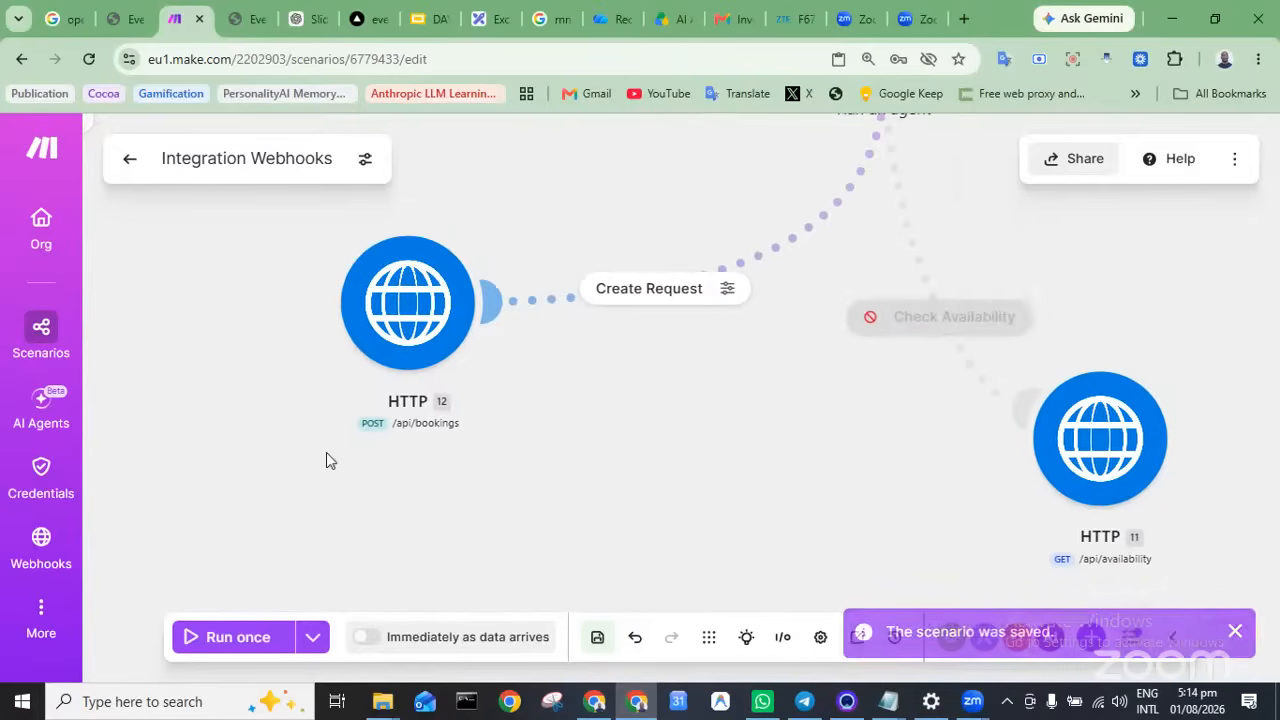
pyautogui.scroll(-3, 326, 461)
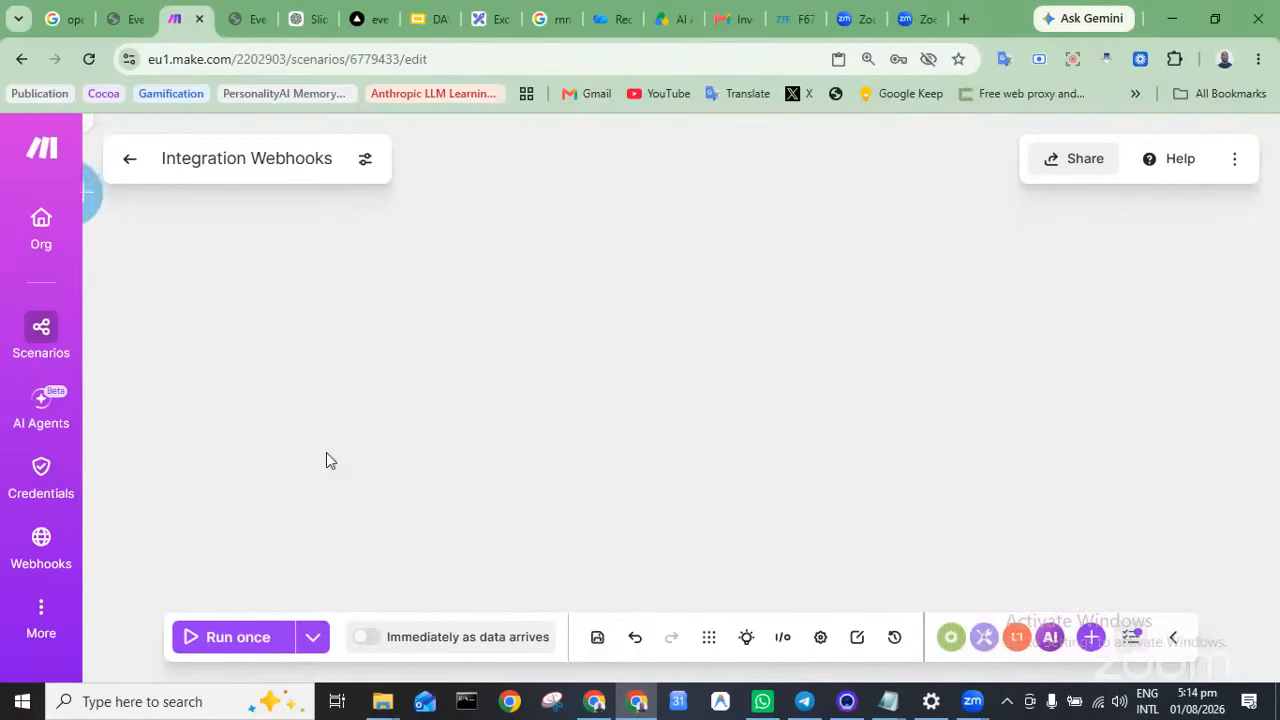
pyautogui.hscroll(-5, 326, 461)
pyautogui.hscroll(-3, 326, 461)
pyautogui.scroll(2, 326, 461)
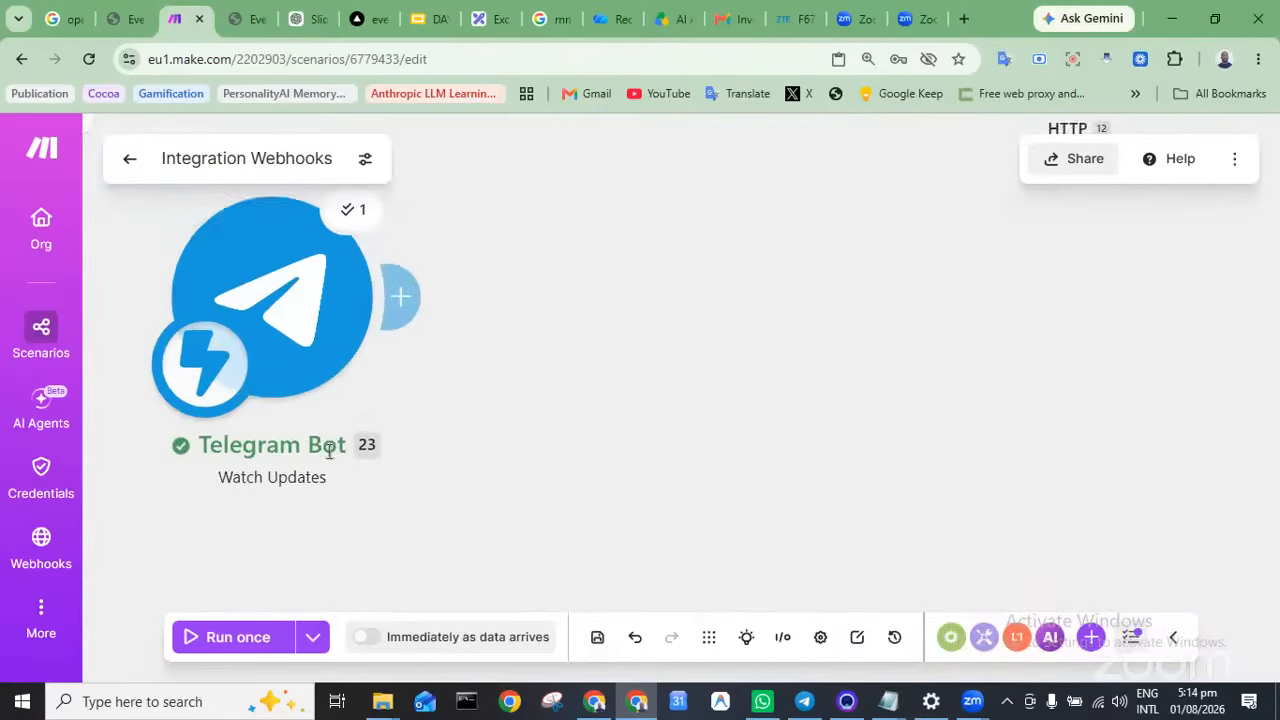
pyautogui.scroll(-5, 328, 452)
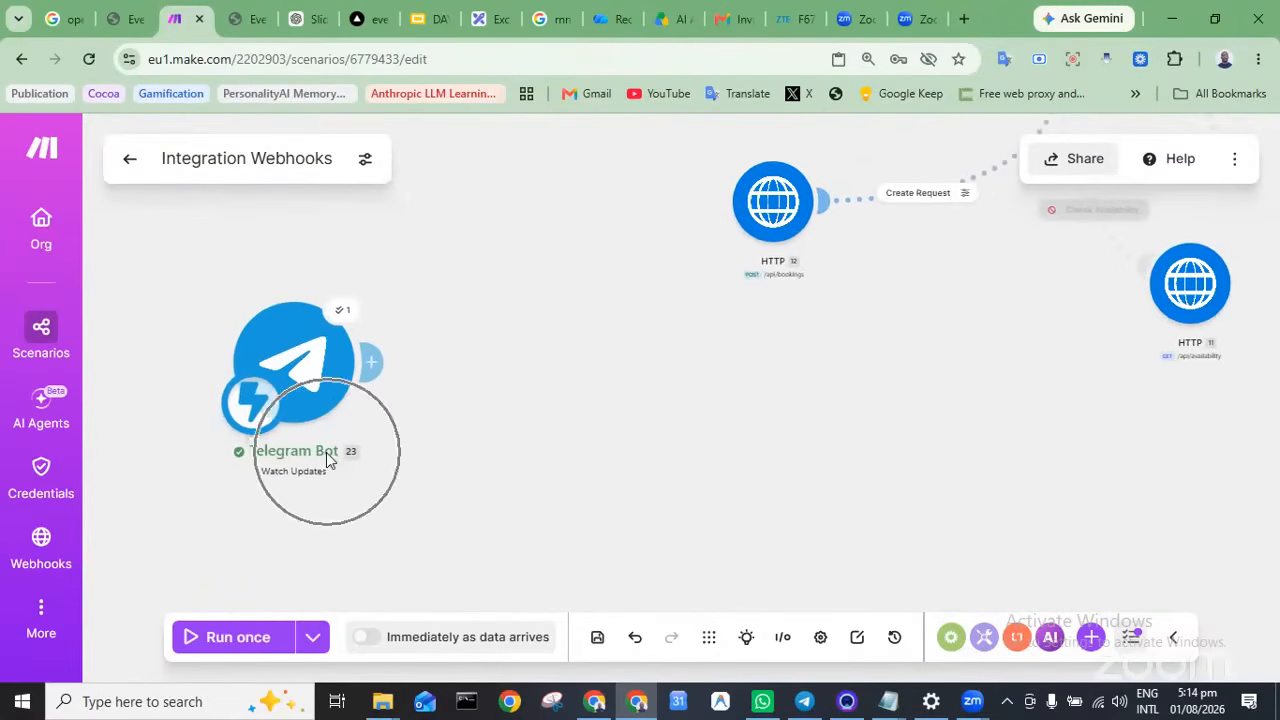
pyautogui.hscroll(6, 611, 410)
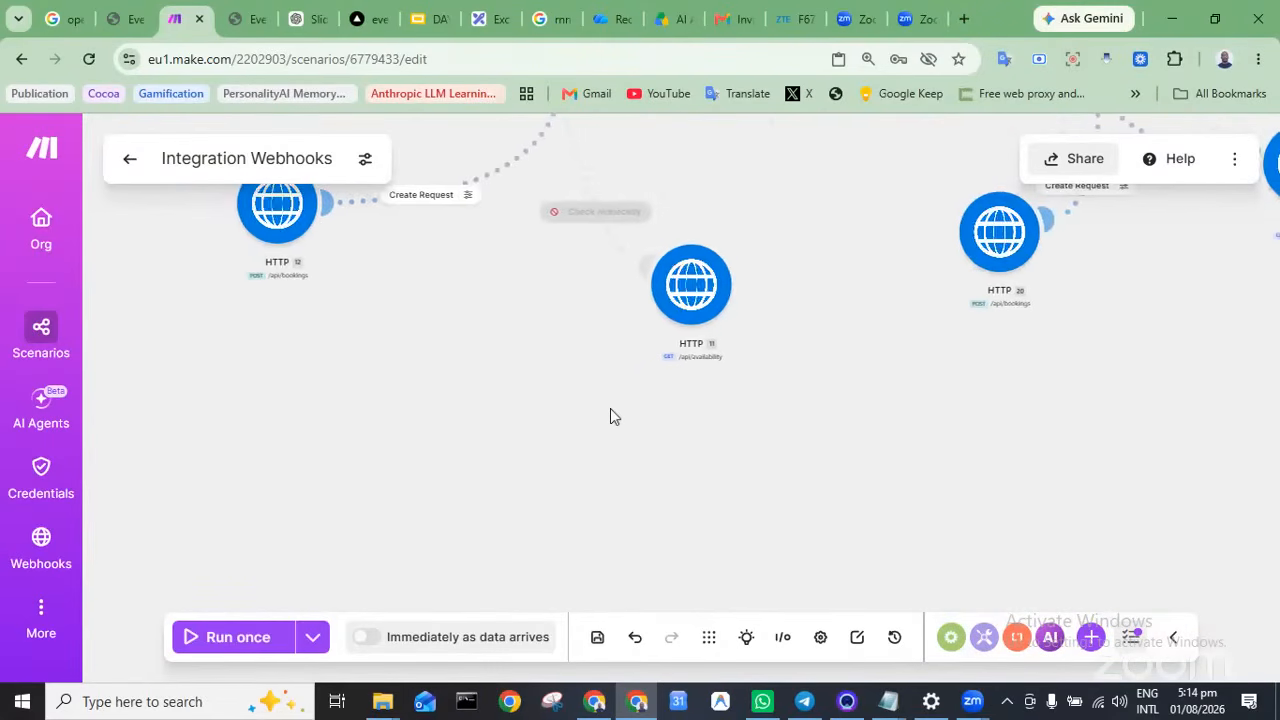
pyautogui.hscroll(-3, 614, 417)
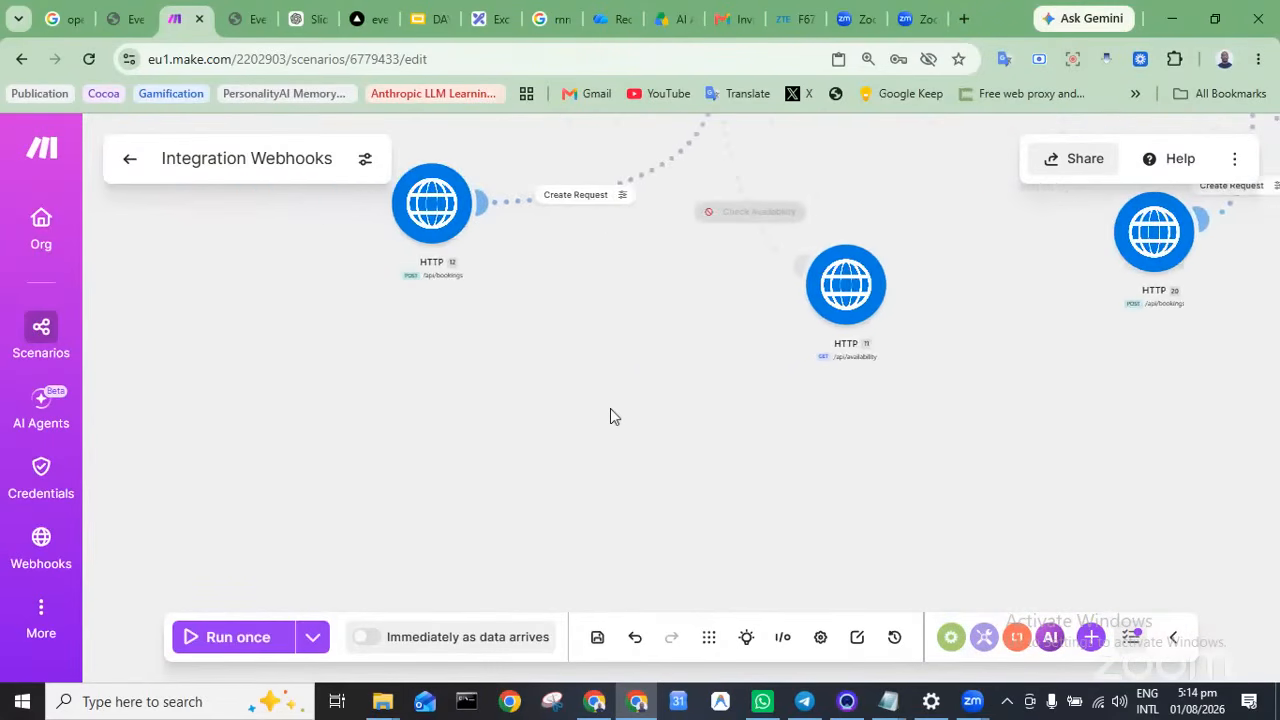
pyautogui.hscroll(2, 614, 417)
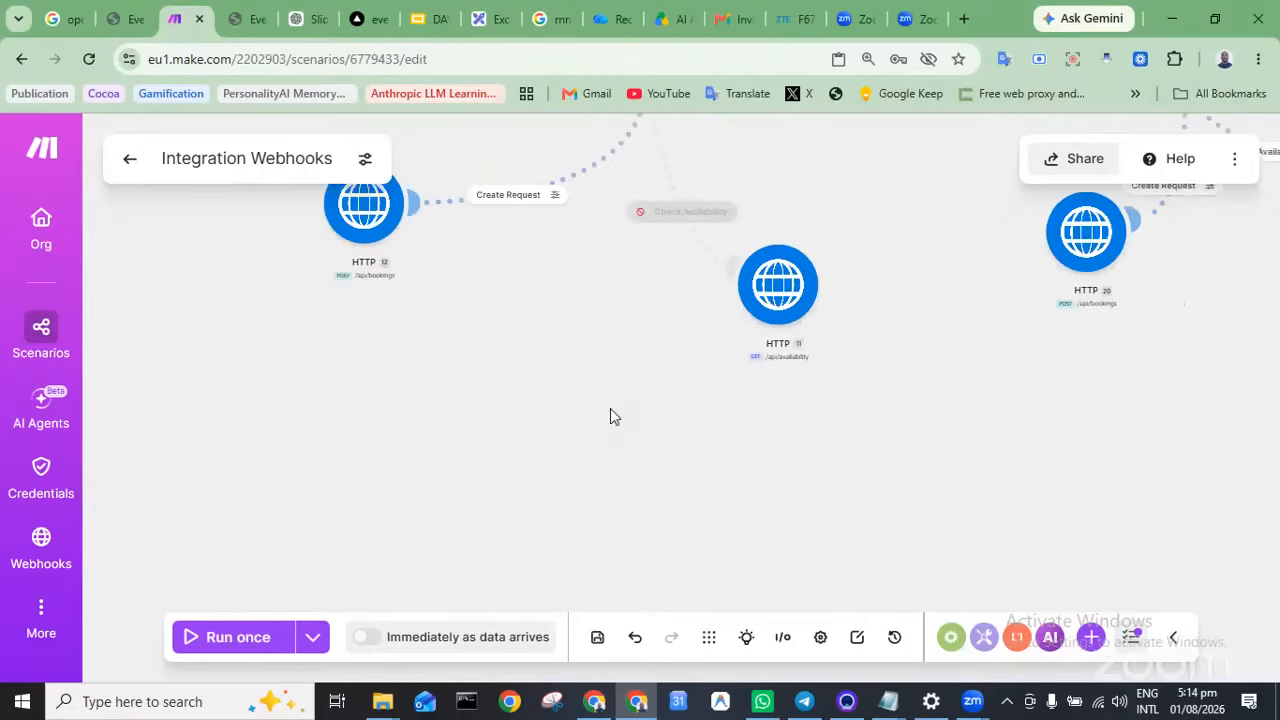
pyautogui.hscroll(-8, 613, 417)
pyautogui.hscroll(1, 613, 417)
pyautogui.hscroll(-4, 613, 417)
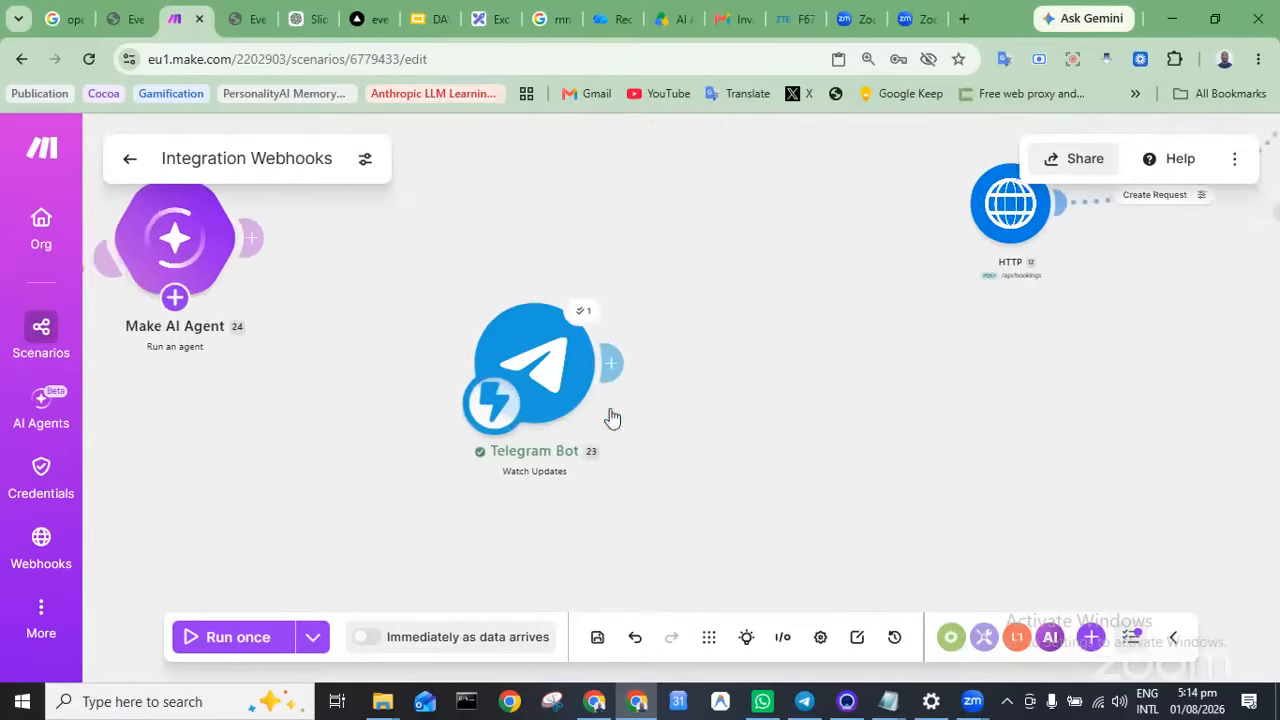
pyautogui.hscroll(-6, 613, 417)
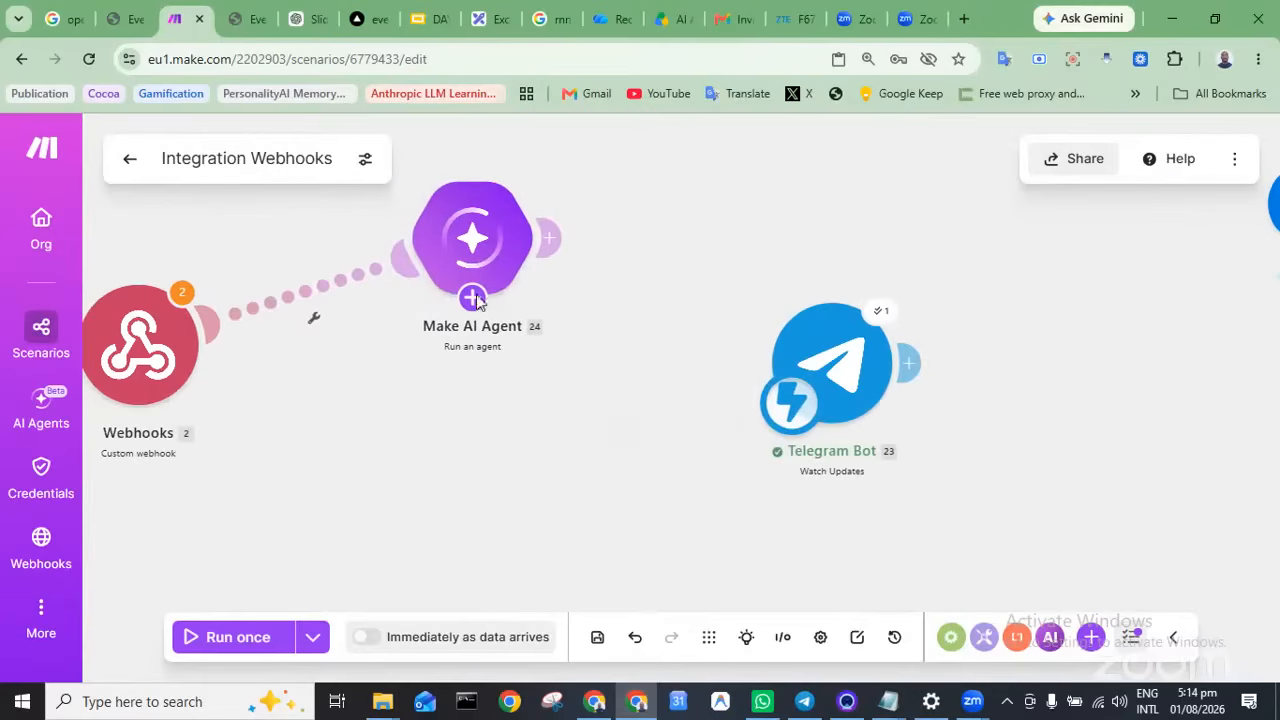
pyautogui.click(474, 298)
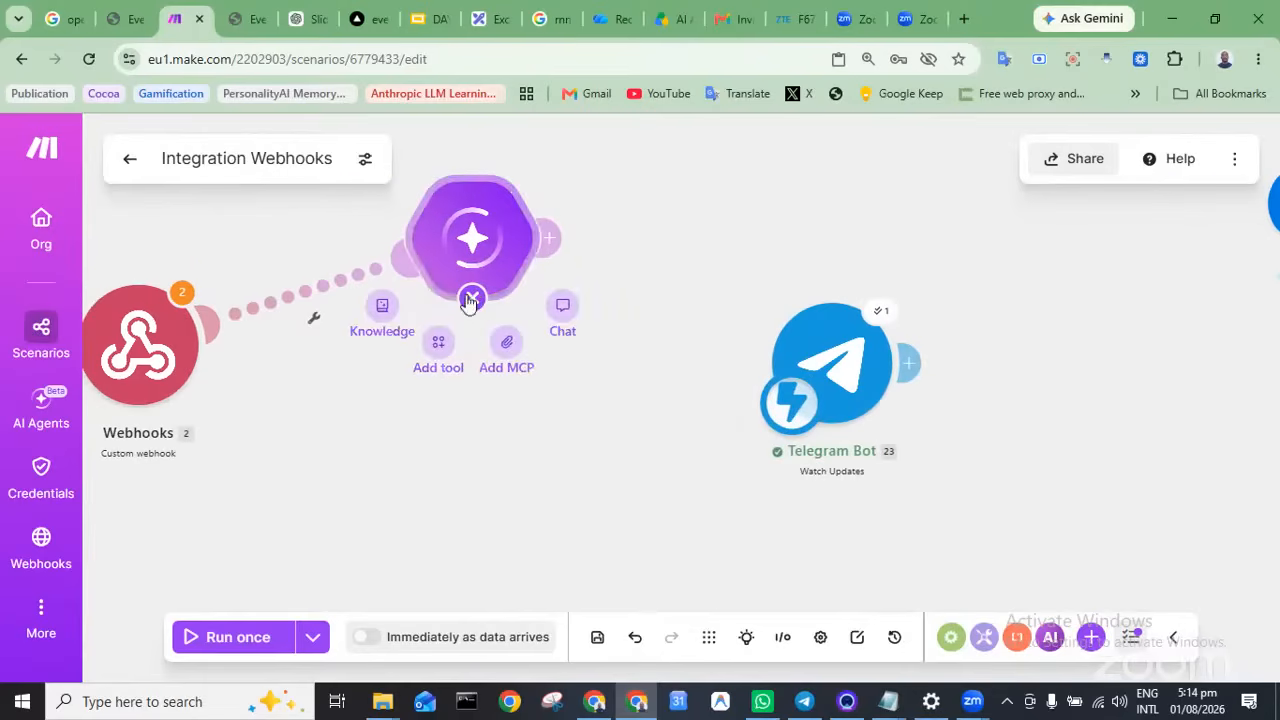
pyautogui.click(435, 350)
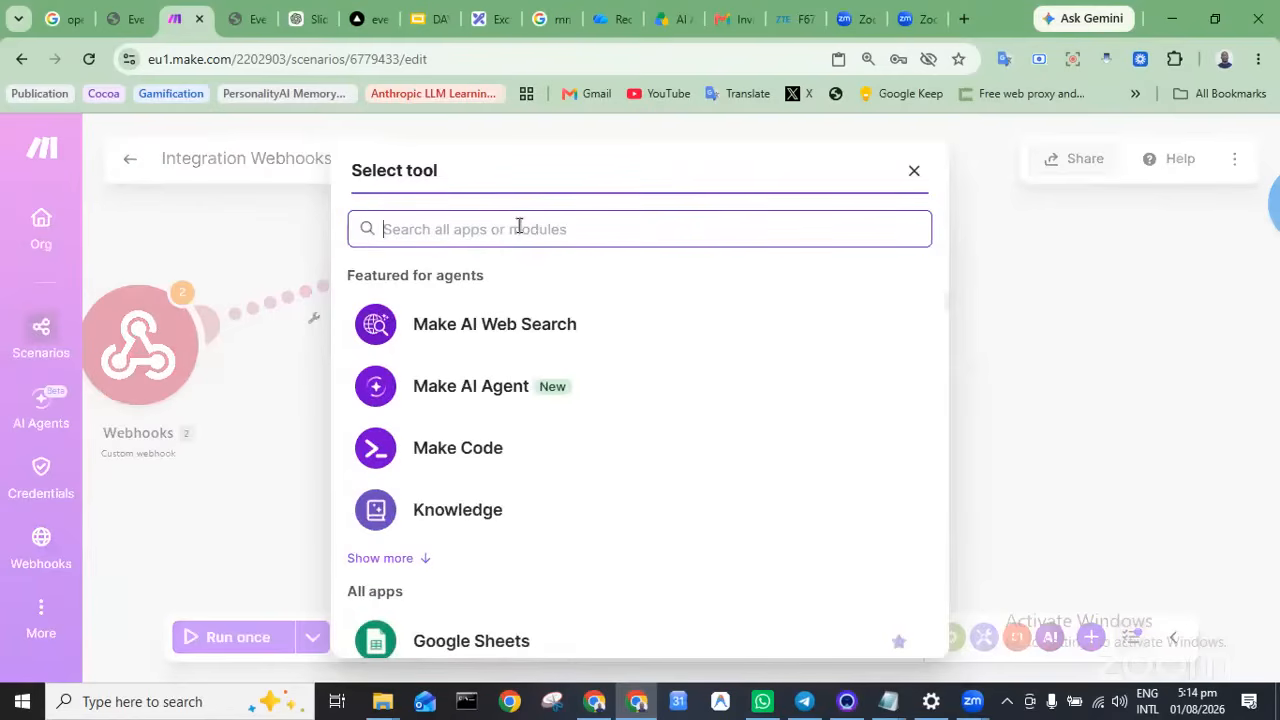
pyautogui.write('h')
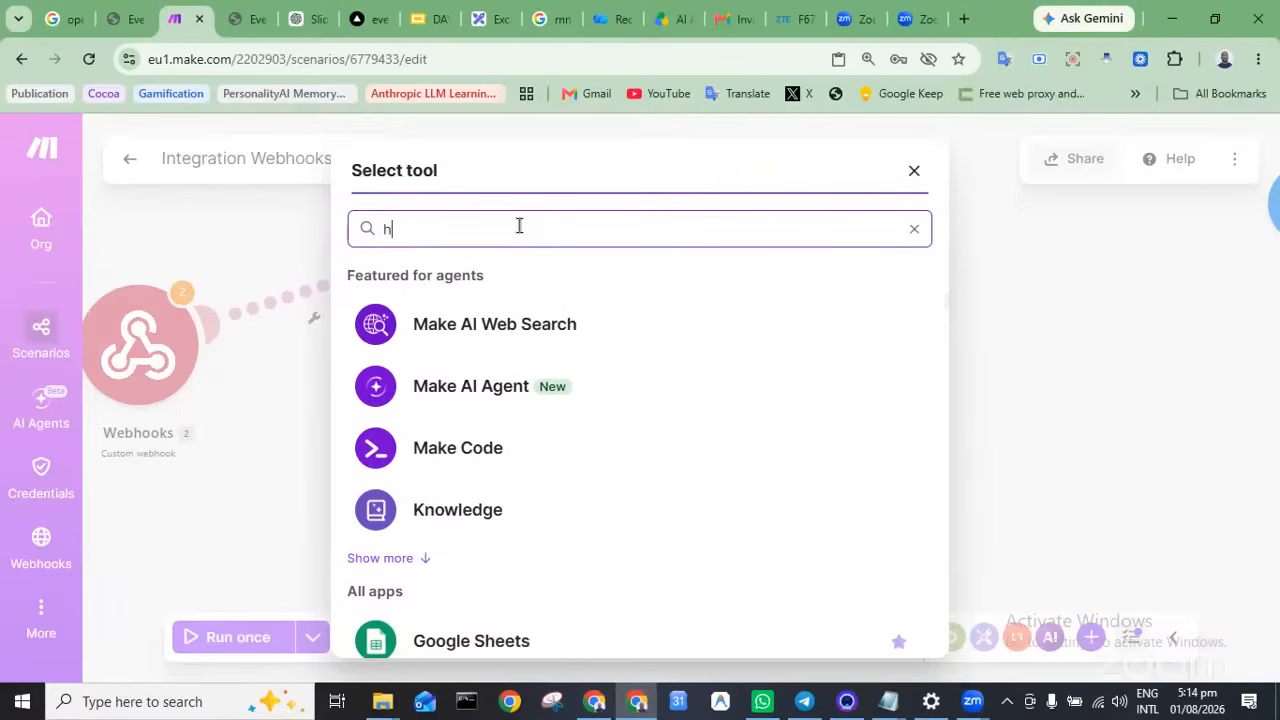
pyautogui.write('tt')
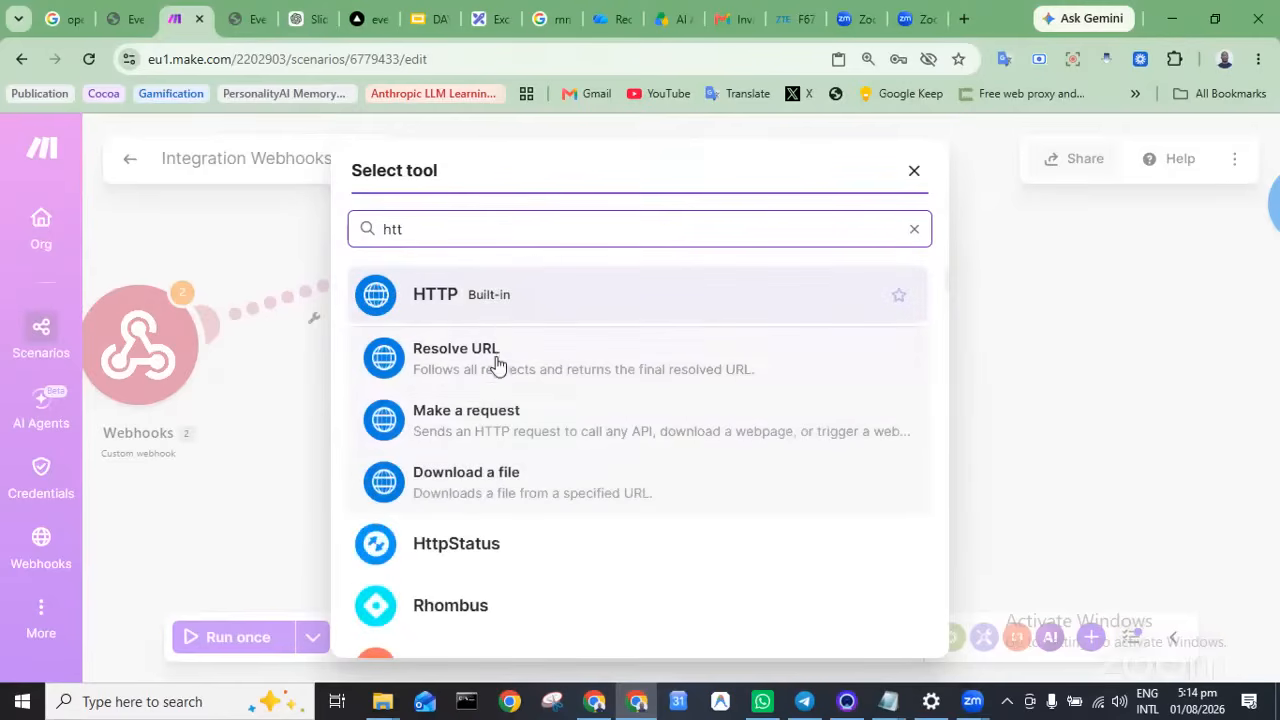
pyautogui.click(494, 418)
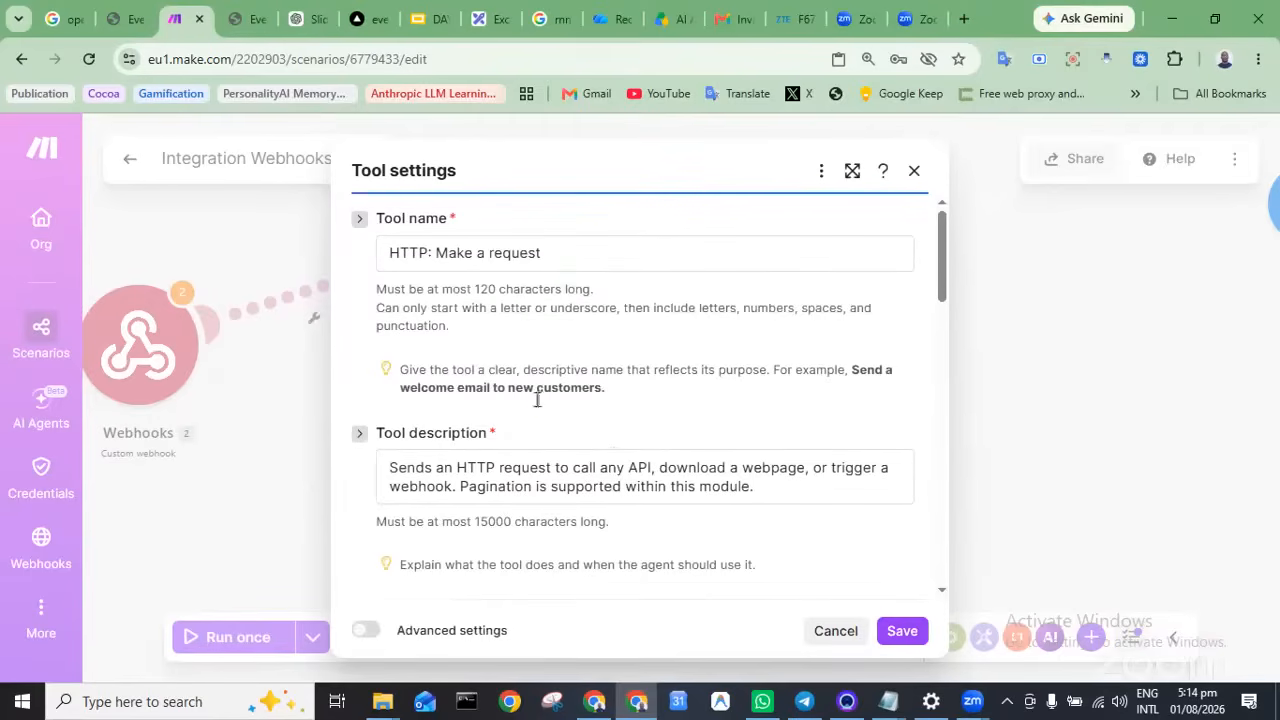
# Name the new HTTP tool "Check Availability"
pyautogui.moveTo(545, 253); pyautogui.dragTo(372, 258)
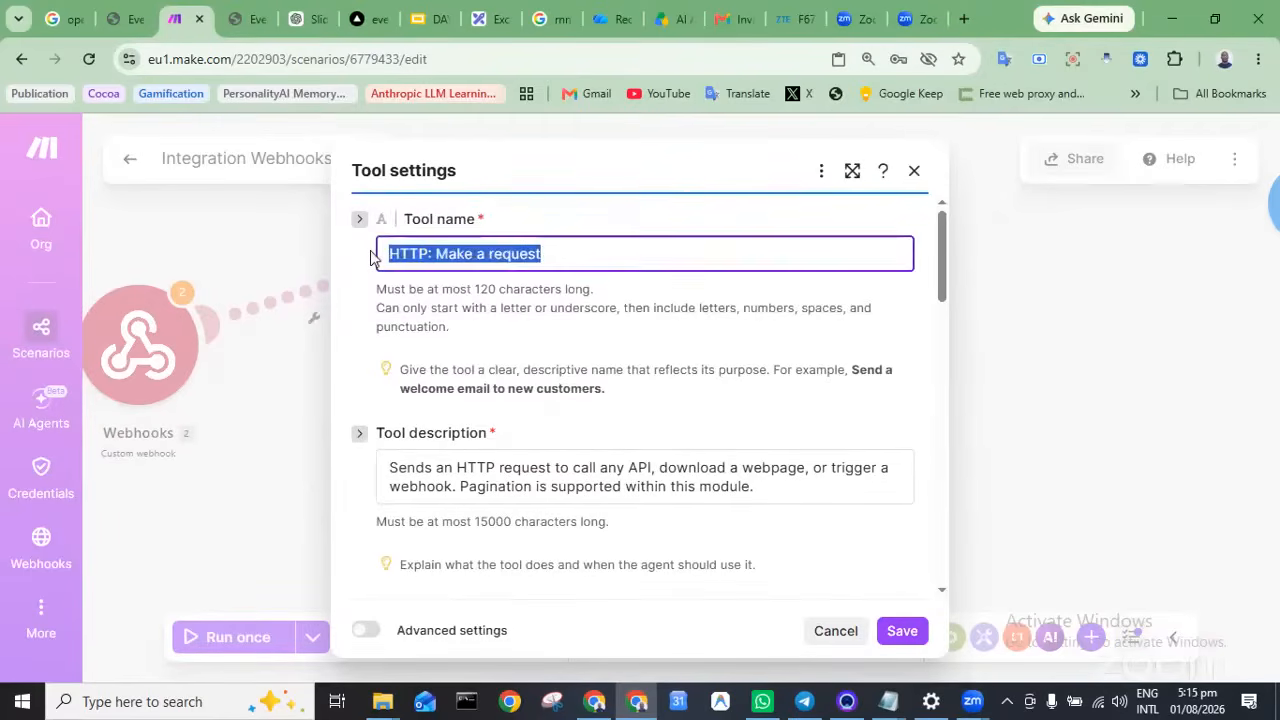
pyautogui.write('Ch')
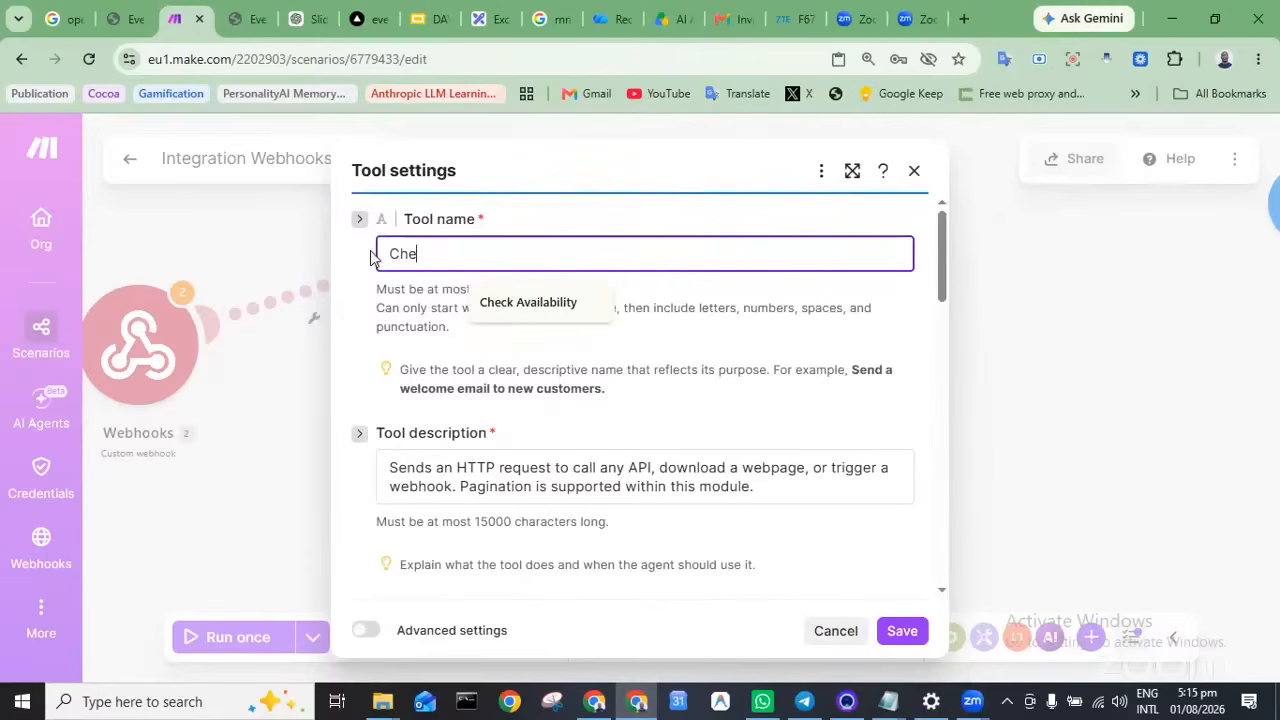
pyautogui.write('e')
pyautogui.press('Down')
pyautogui.press('Return')
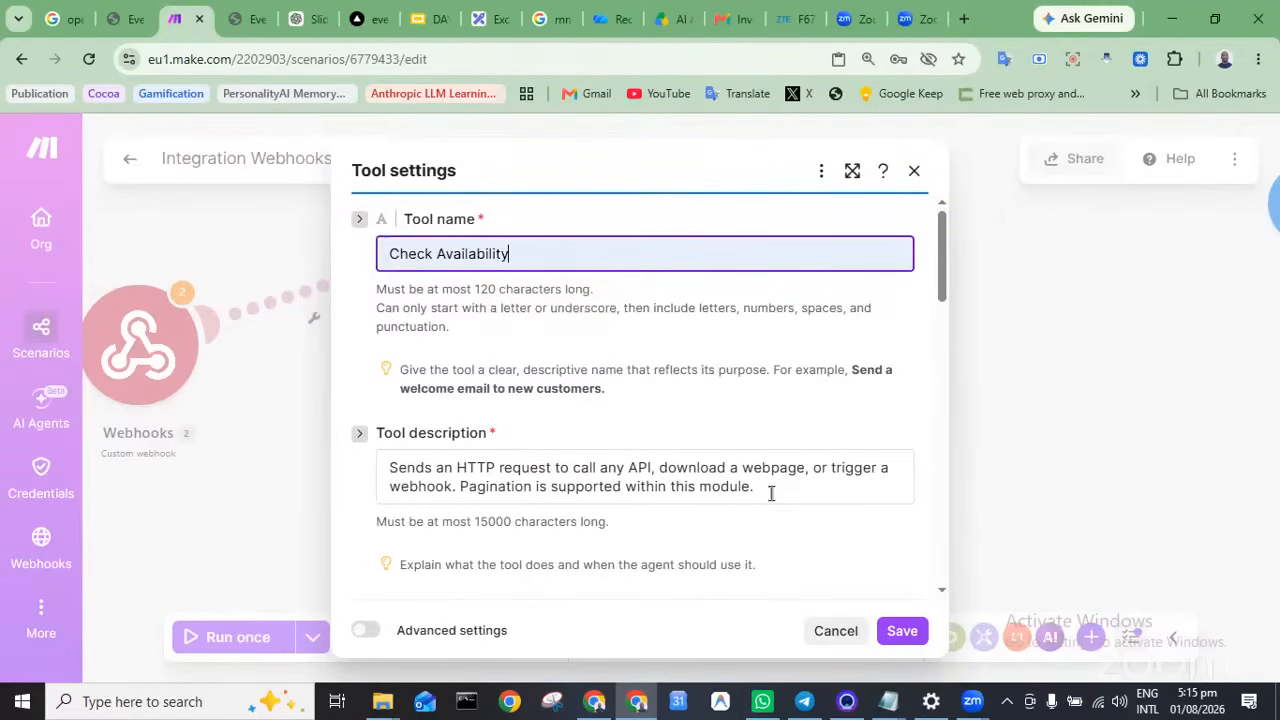
# Change the tool description to "Sends an HTTP request to call the check_availability API to verify conflicting pending requests."
pyautogui.moveTo(775, 491); pyautogui.dragTo(652, 468)
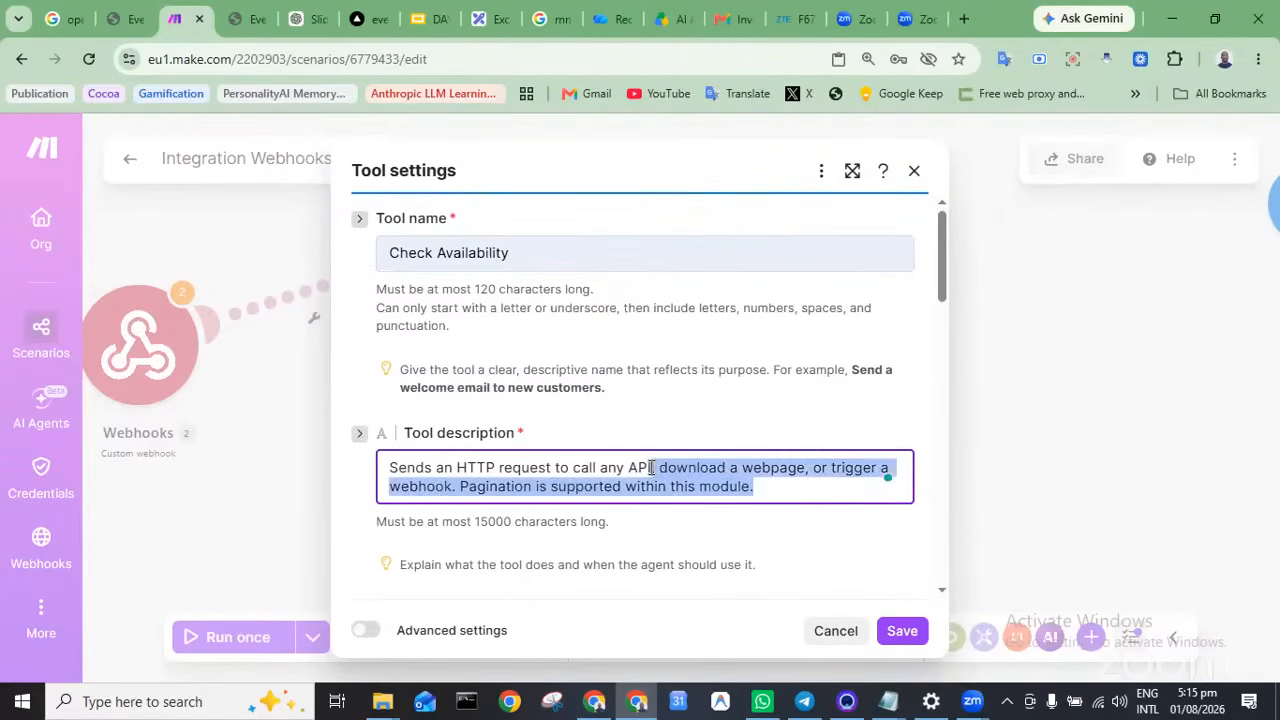
pyautogui.press('BackSpace')
pyautogui.press('Left')
pyautogui.hotkey('ctrl', 'shift', 'Left')
pyautogui.write('the check')
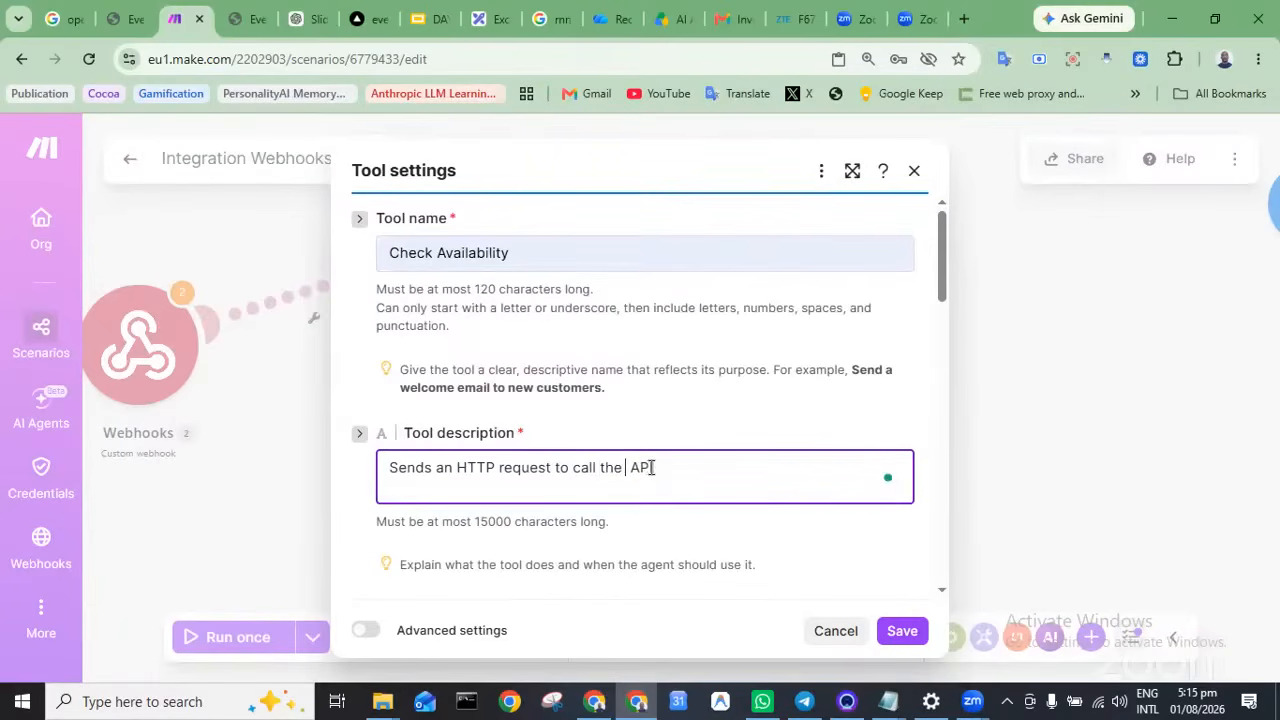
pyautogui.write('_availability t')
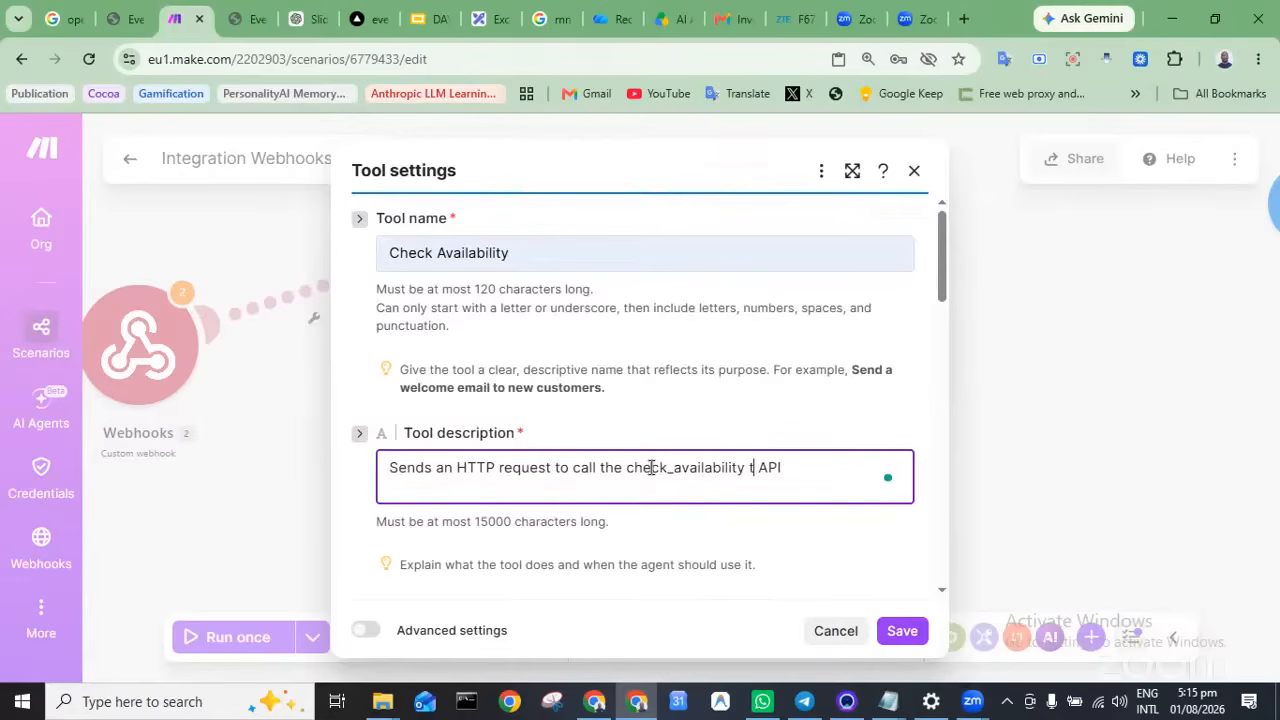
pyautogui.press('BackSpace')
pyautogui.press('BackSpace')
pyautogui.press('End')
pyautogui.write('to ')
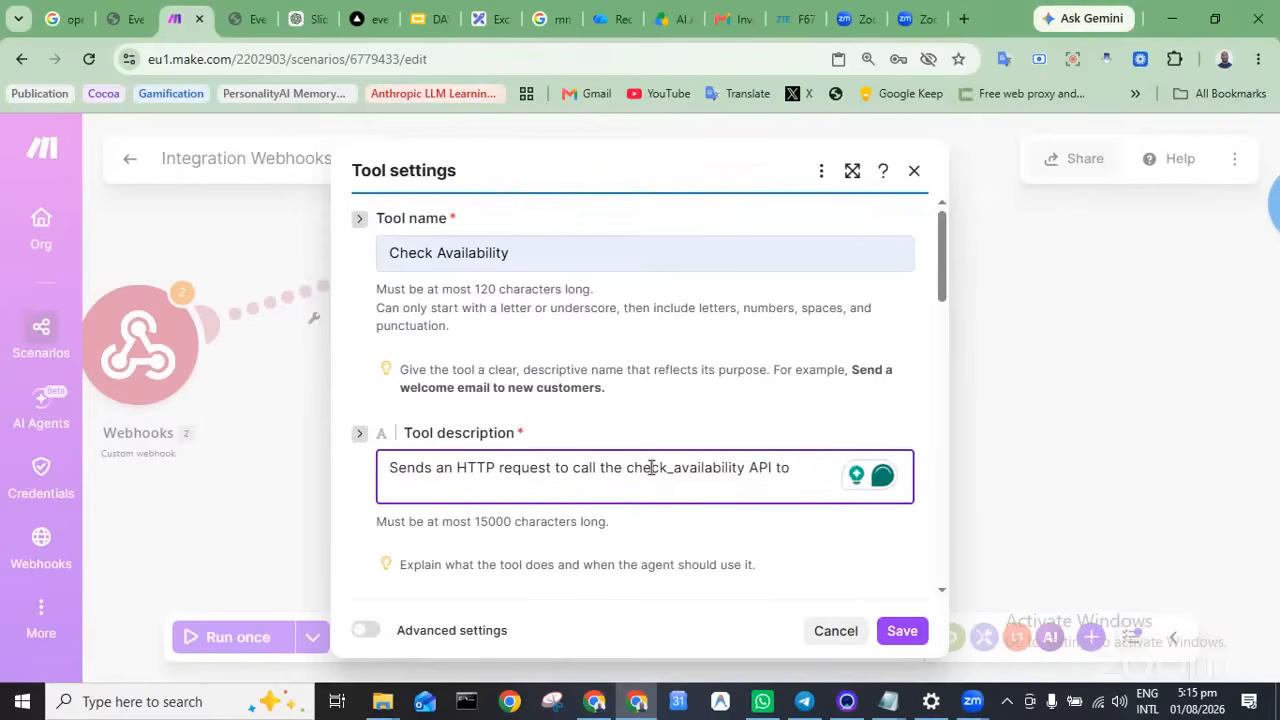
pyautogui.write('verify confli')
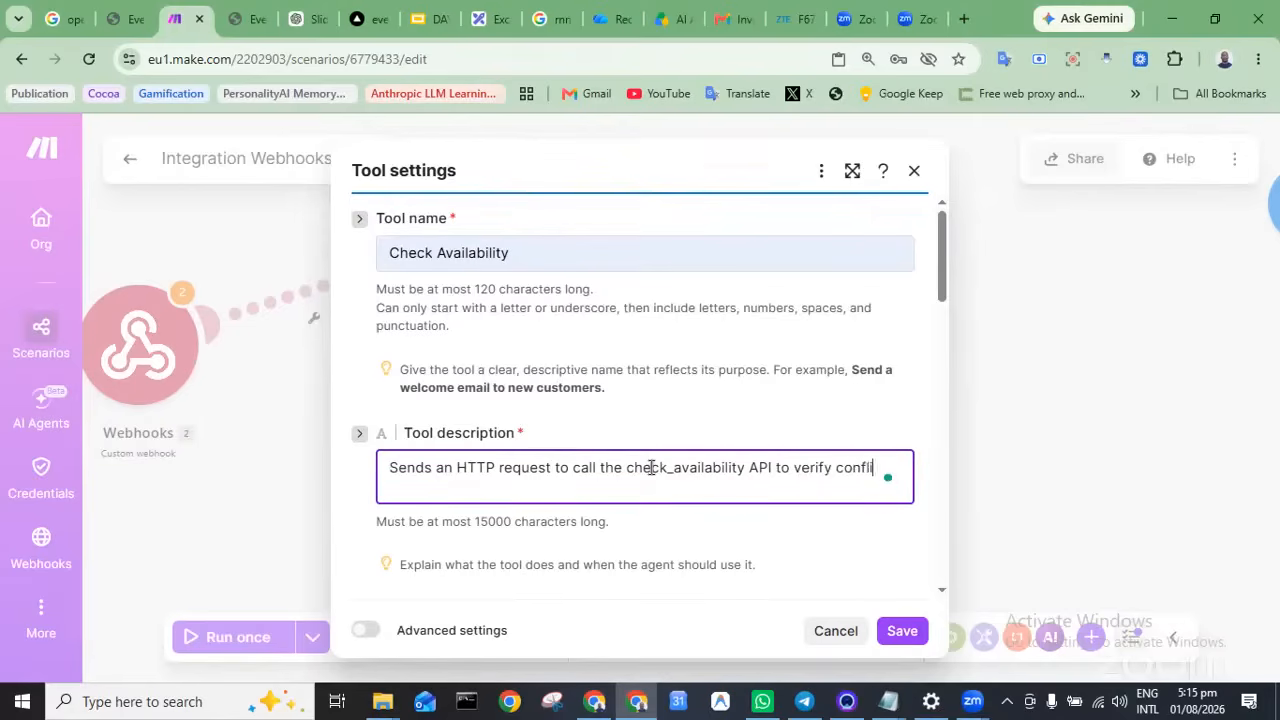
pyautogui.write('cting ')
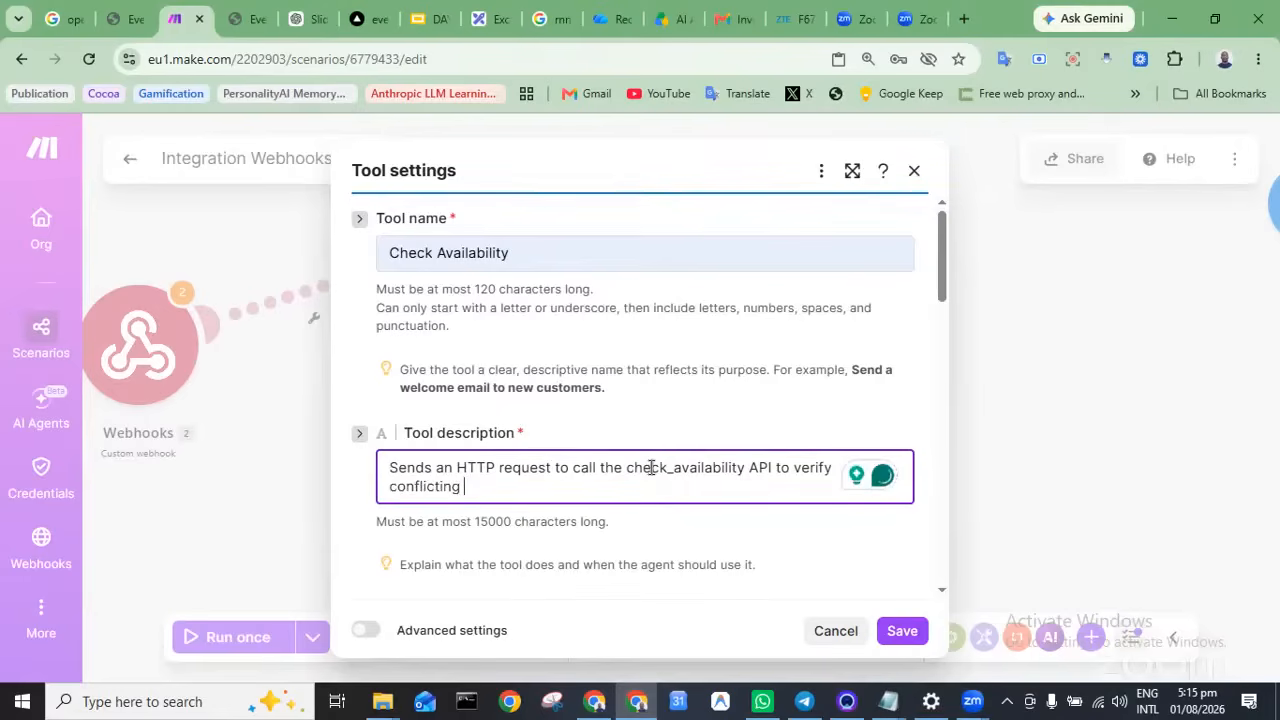
pyautogui.write('pending requests.')
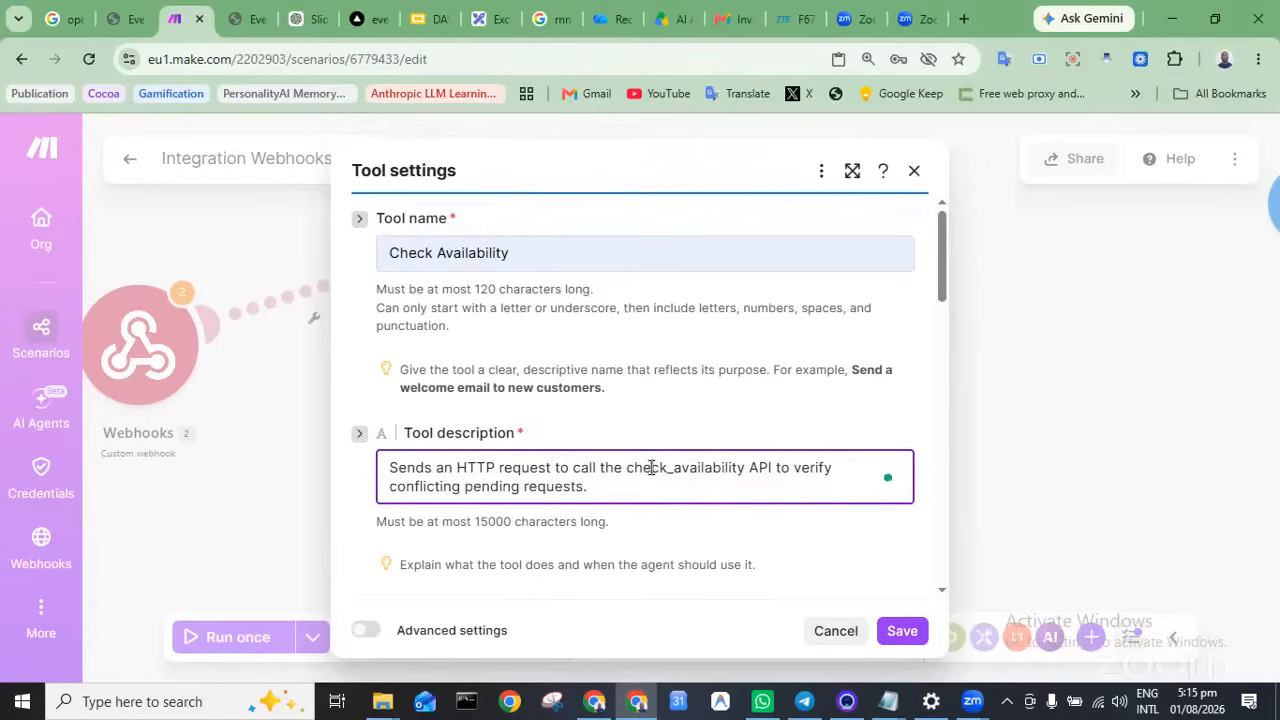
# Set the tool's authentication type to No authentication and turn off Let AI Agent decide for its URL
pyautogui.scroll(-3, 651, 467)
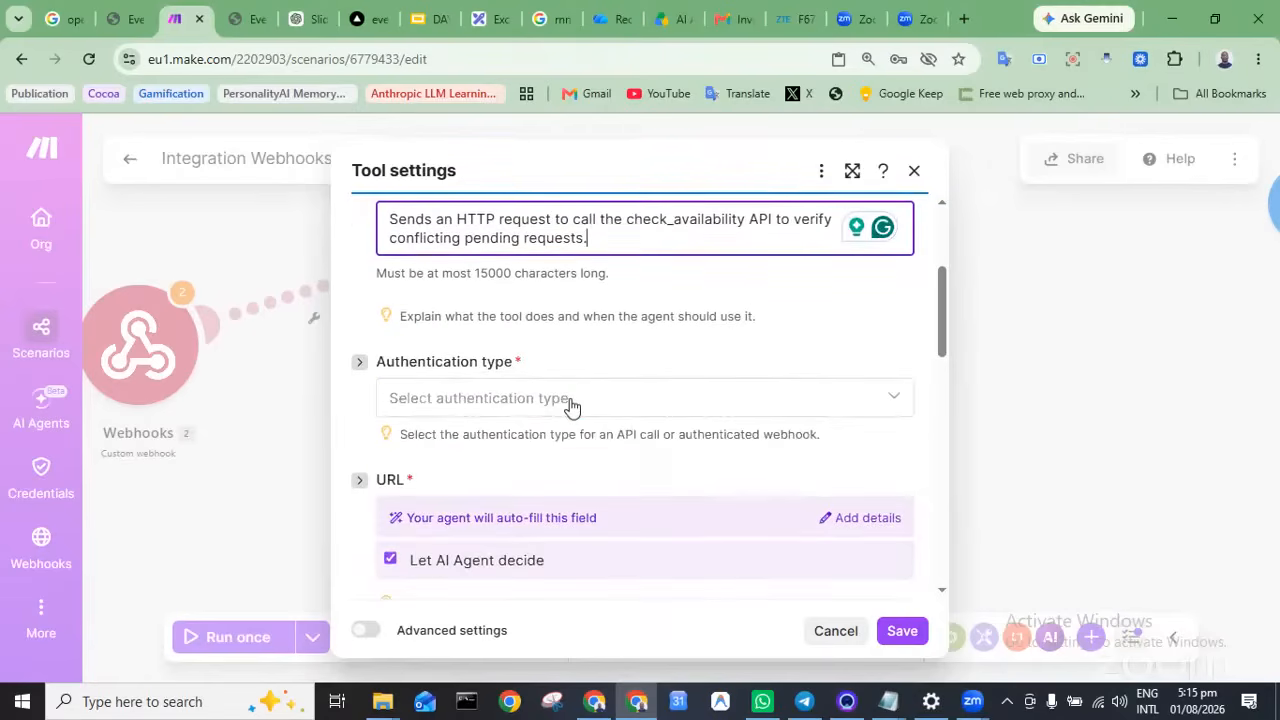
pyautogui.click(571, 400)
pyautogui.click(548, 450)
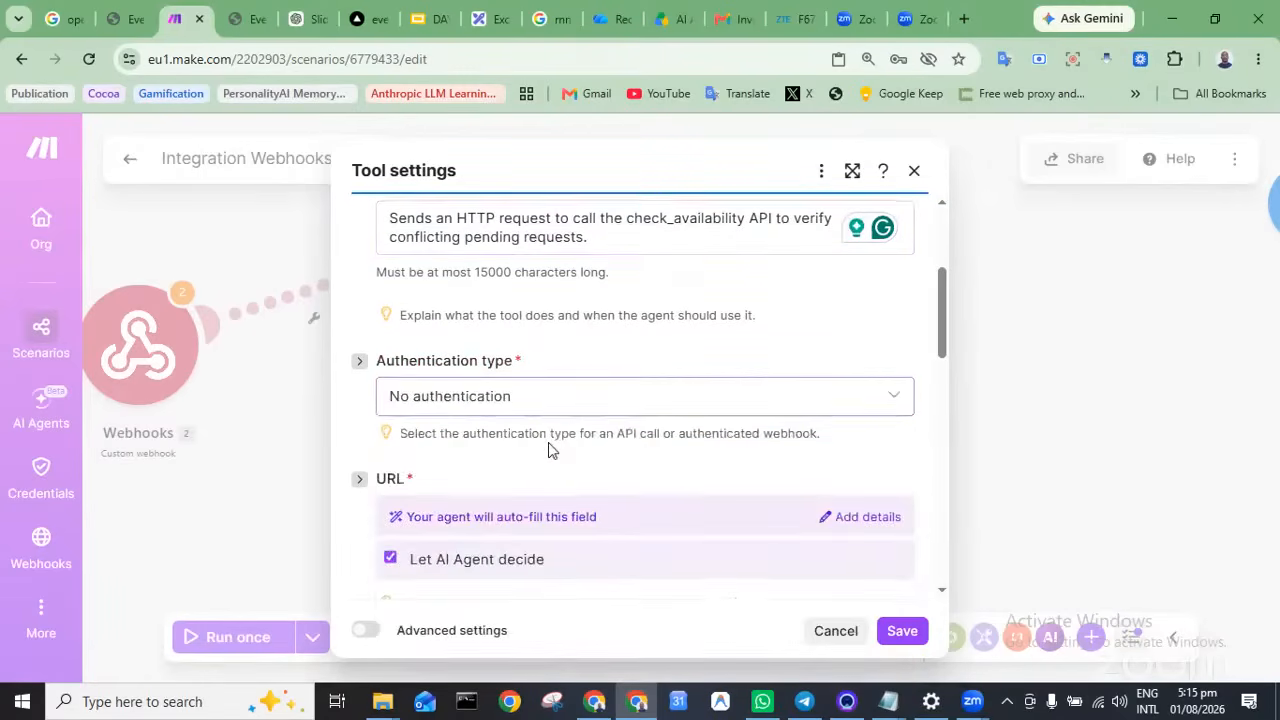
pyautogui.scroll(-2, 549, 443)
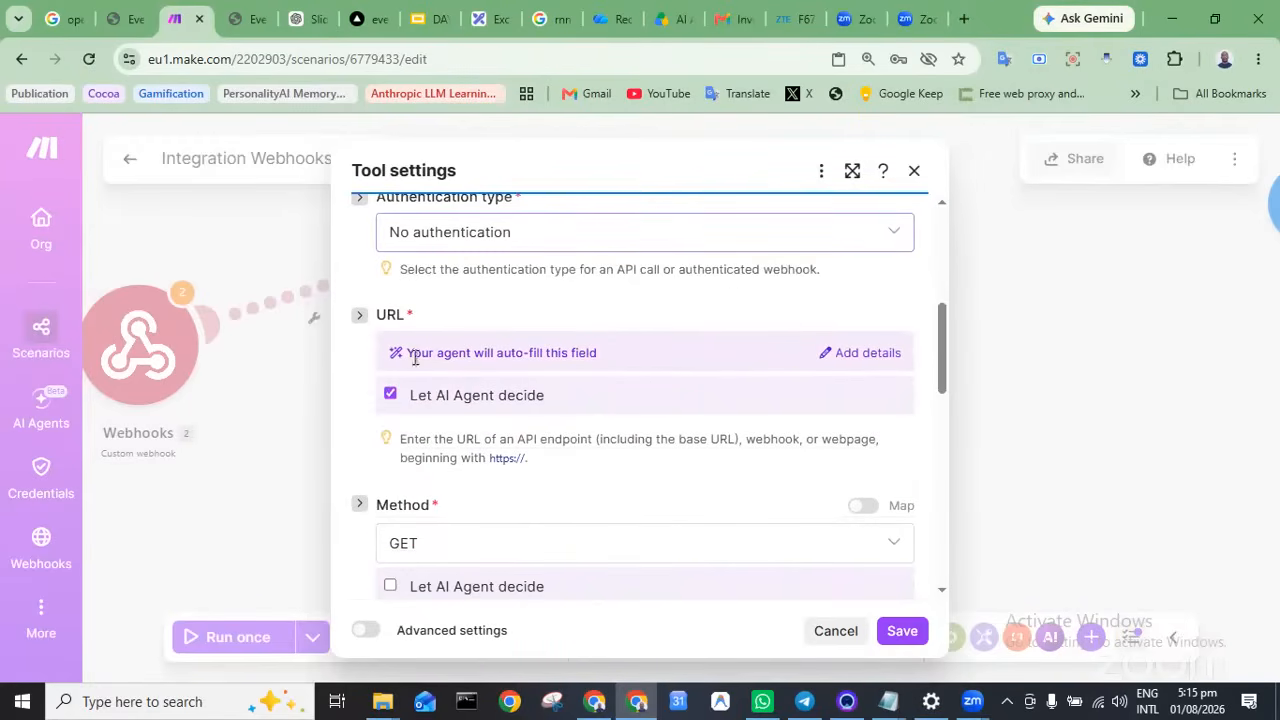
pyautogui.click(391, 395)
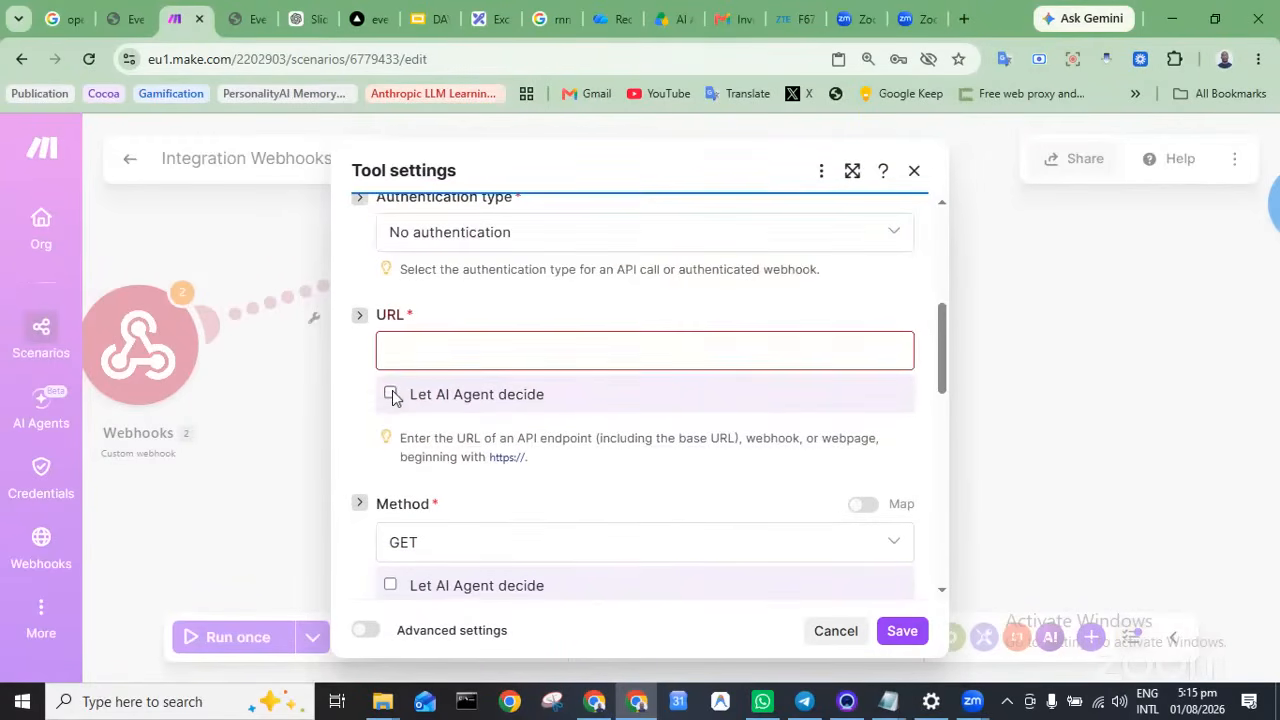
# Switch to the EventCenter Scheduler API docs and review the Check Availability endpoint's parameters and response example
pyautogui.click(133, 12)
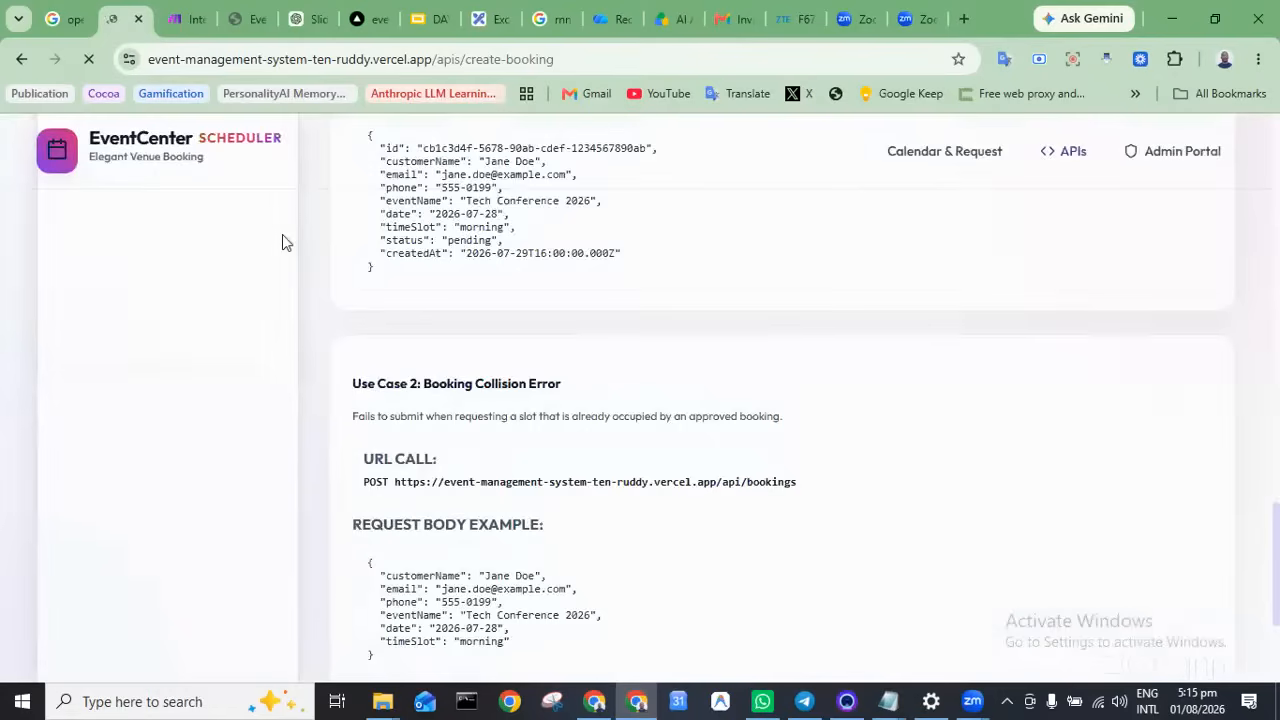
pyautogui.scroll(3, 282, 243)
pyautogui.scroll(10, 282, 243)
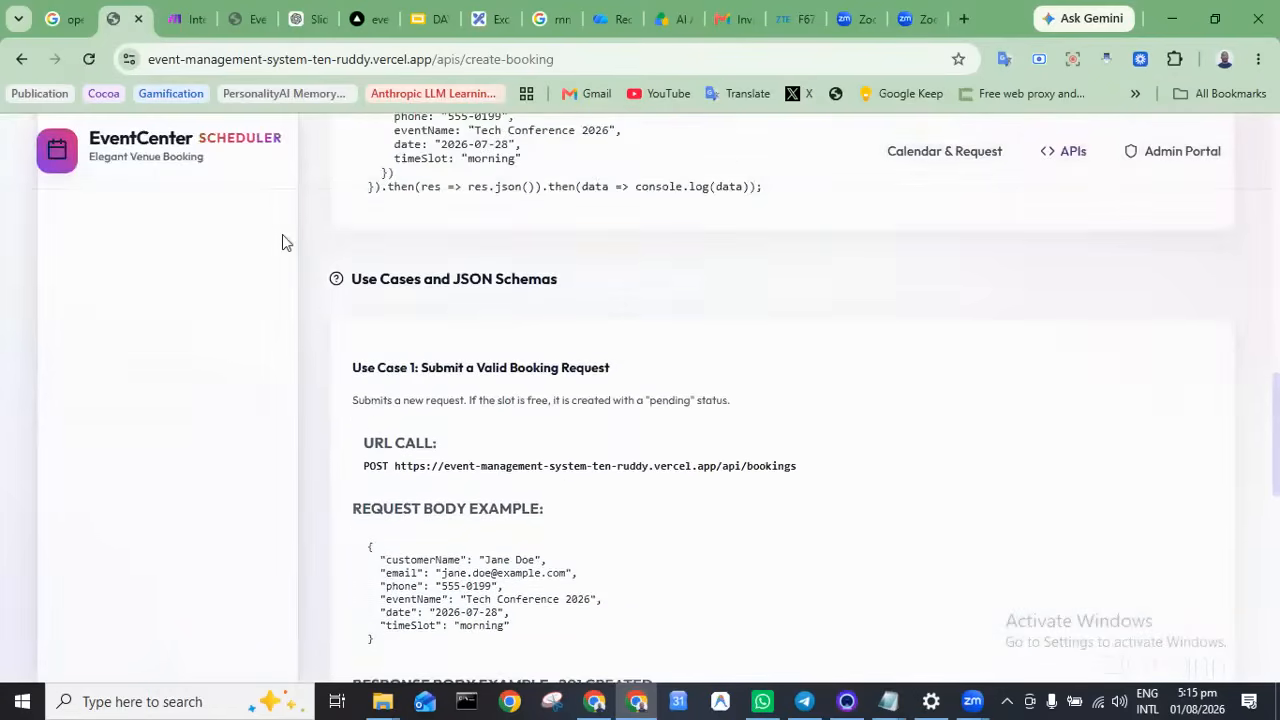
pyautogui.scroll(4, 282, 238)
pyautogui.scroll(-1, 142, 352)
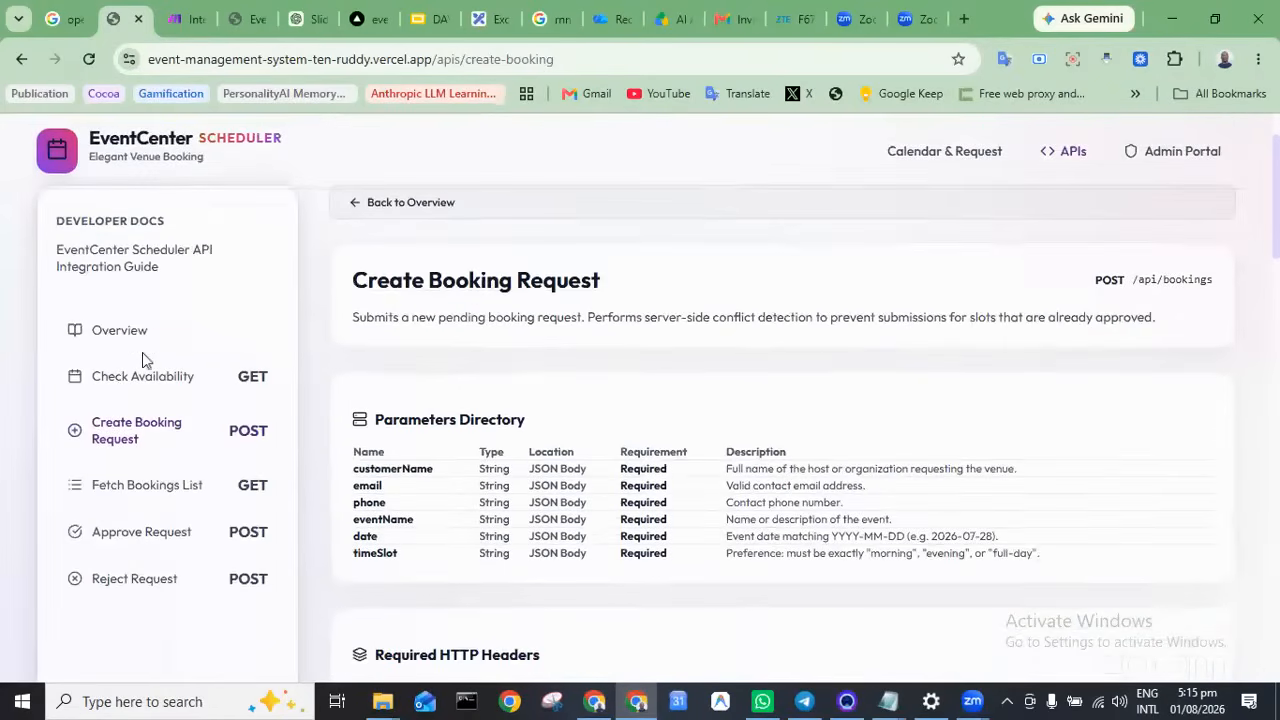
pyautogui.click(125, 385)
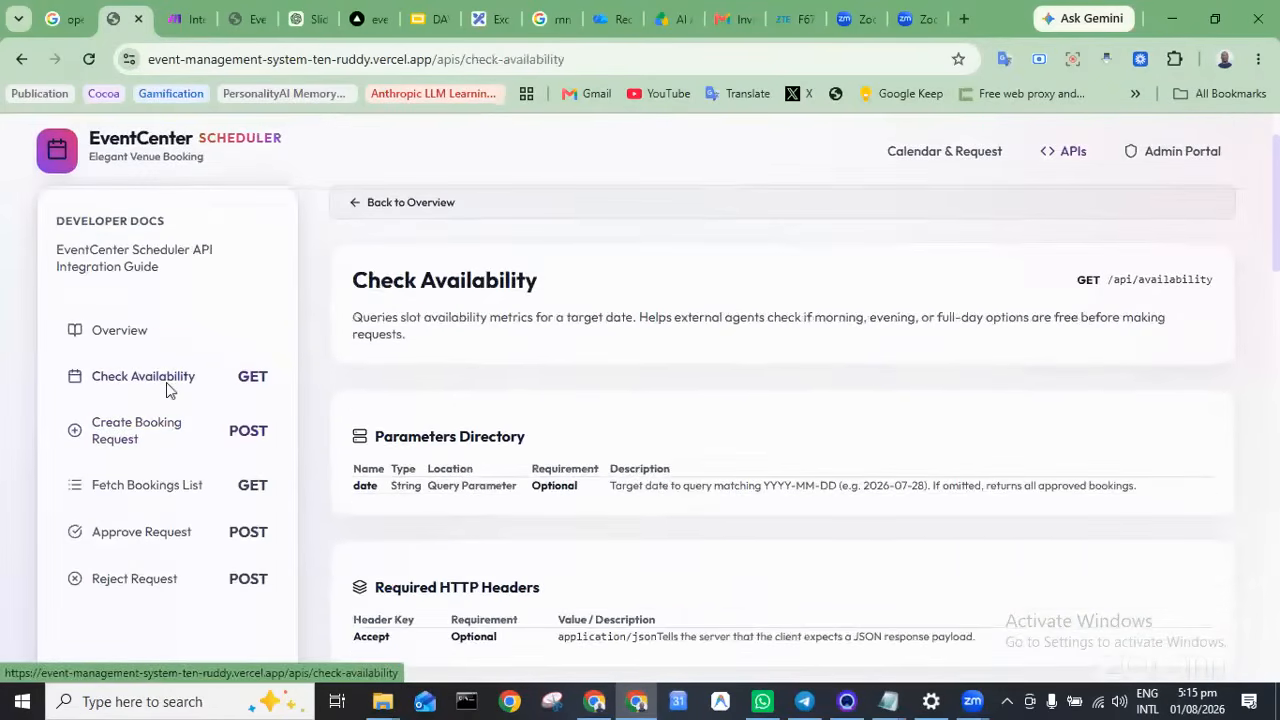
pyautogui.scroll(-12, 167, 385)
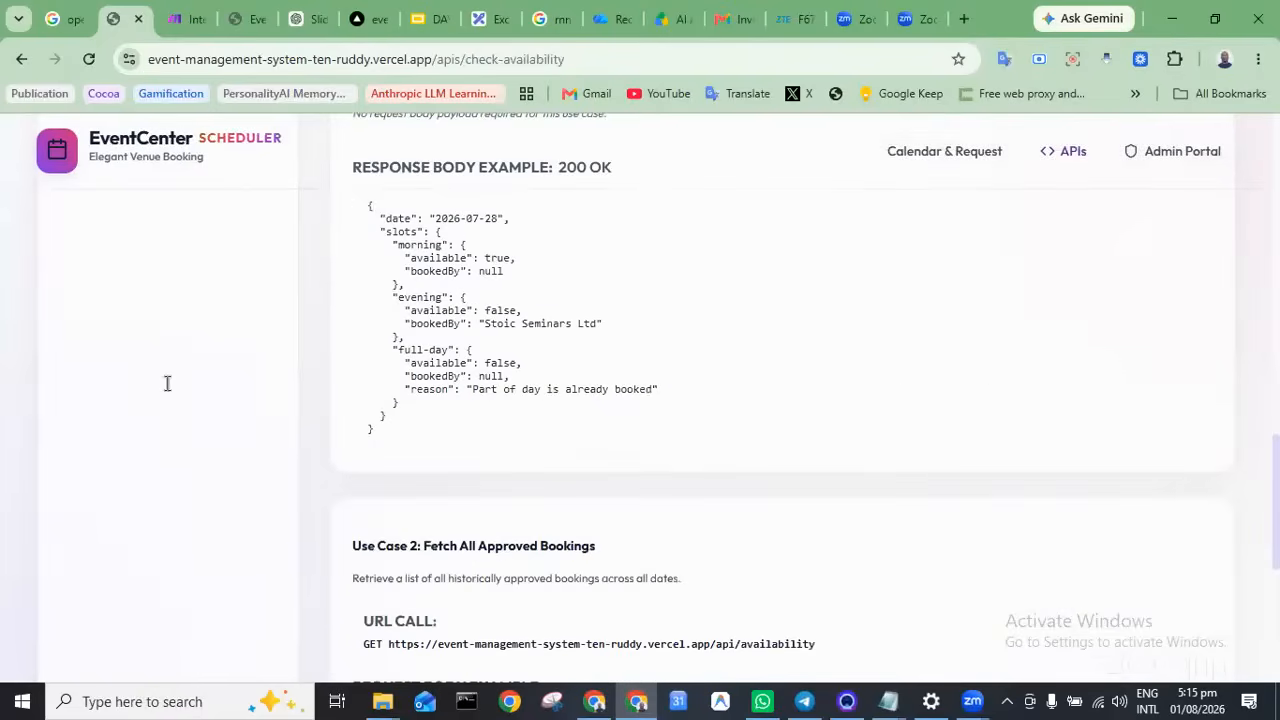
pyautogui.scroll(5, 476, 435)
pyautogui.scroll(7, 476, 435)
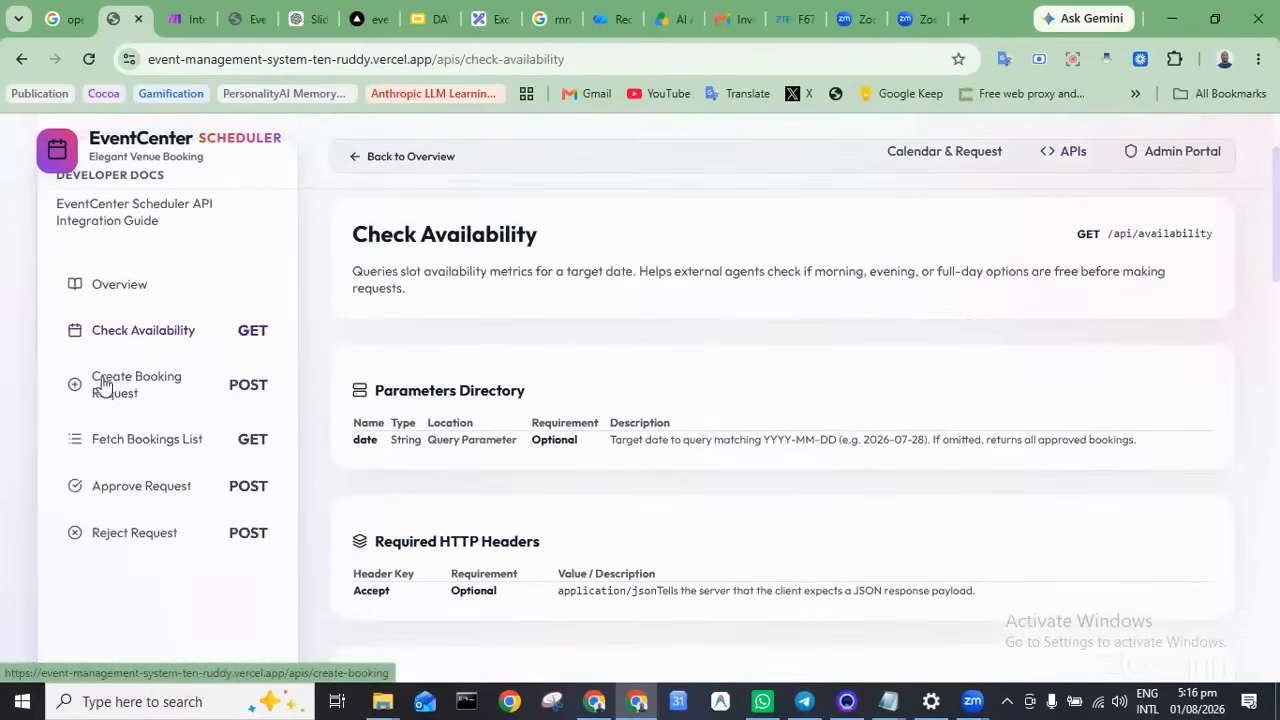
pyautogui.click(110, 446)
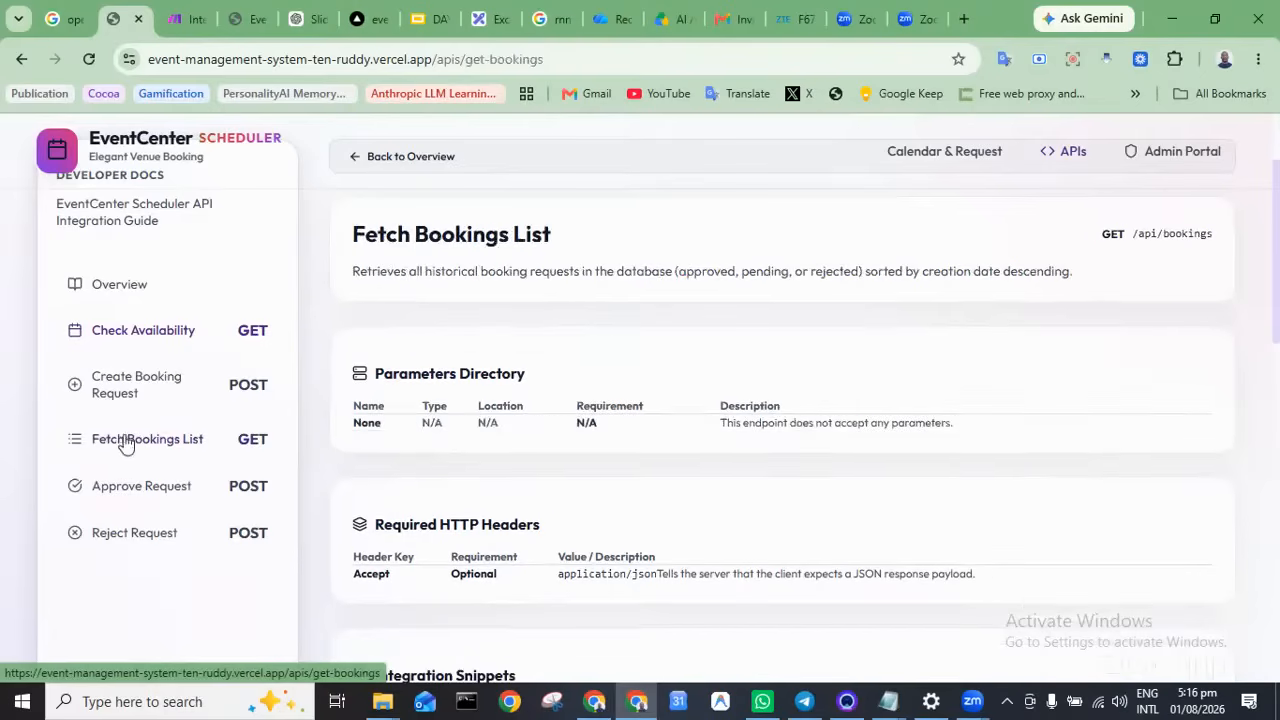
pyautogui.scroll(-1, 608, 400)
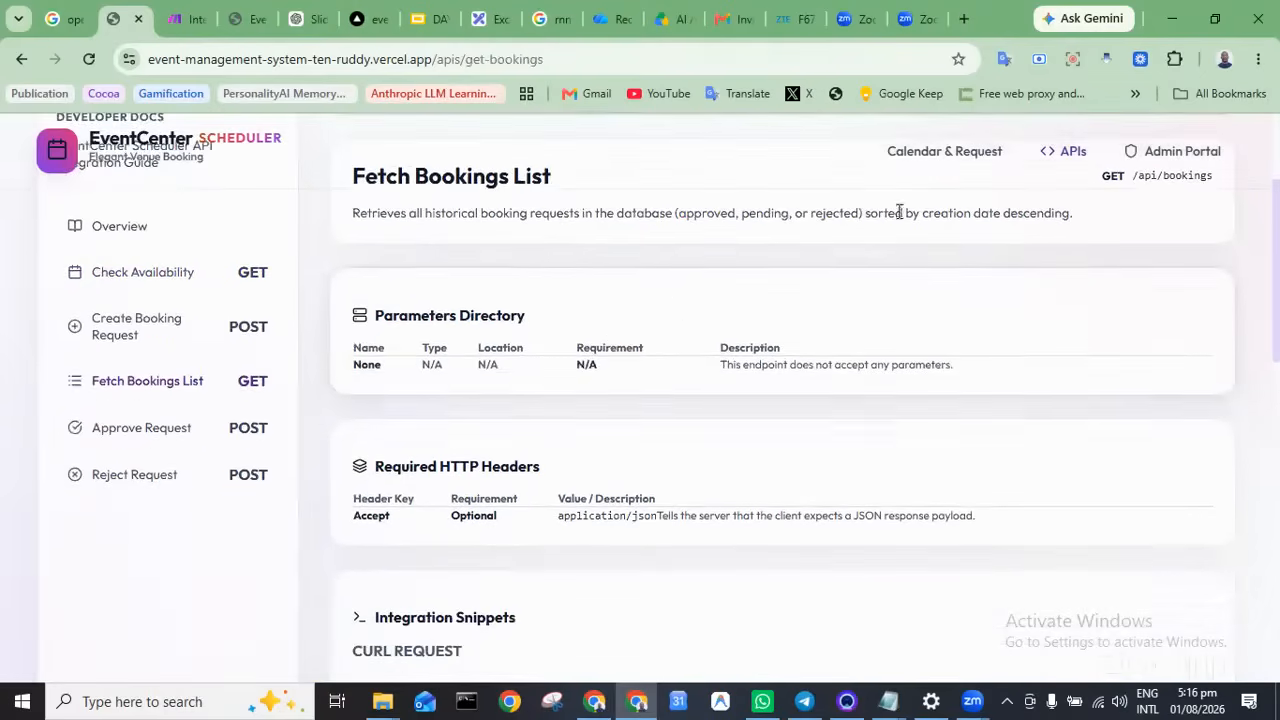
pyautogui.moveTo(678, 212); pyautogui.dragTo(856, 213)
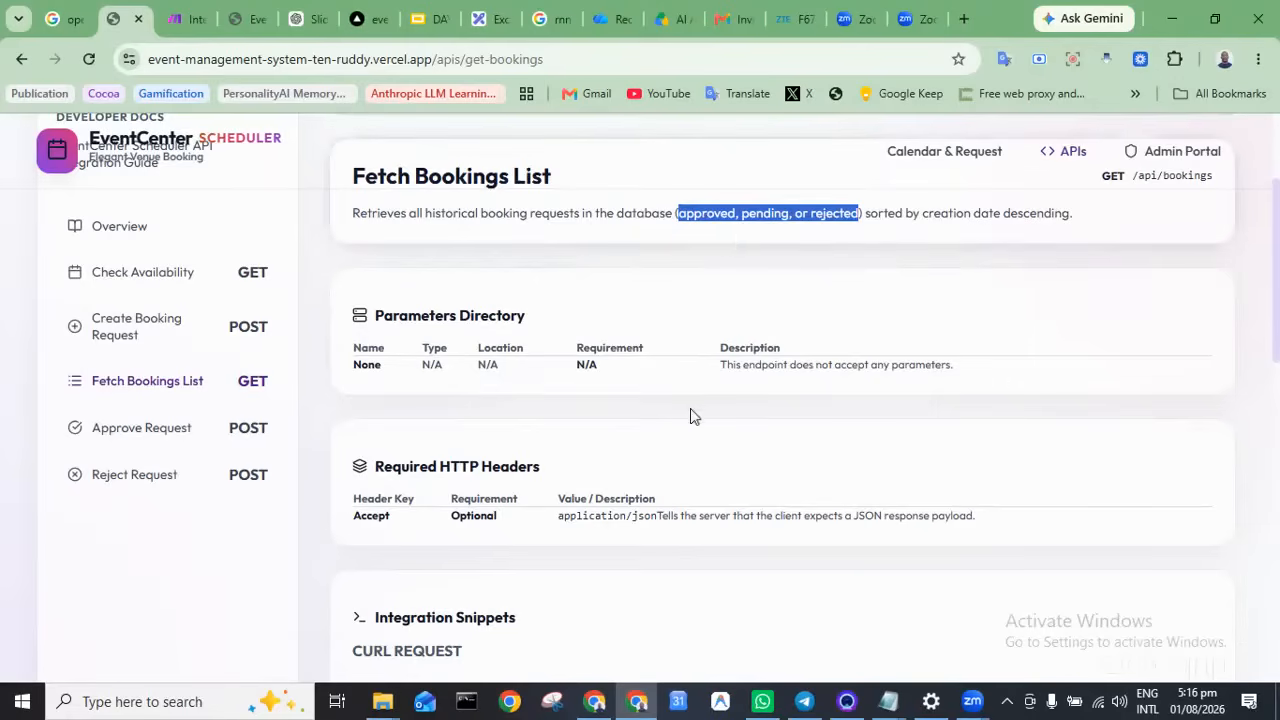
pyautogui.scroll(-9, 610, 434)
pyautogui.scroll(-2, 612, 436)
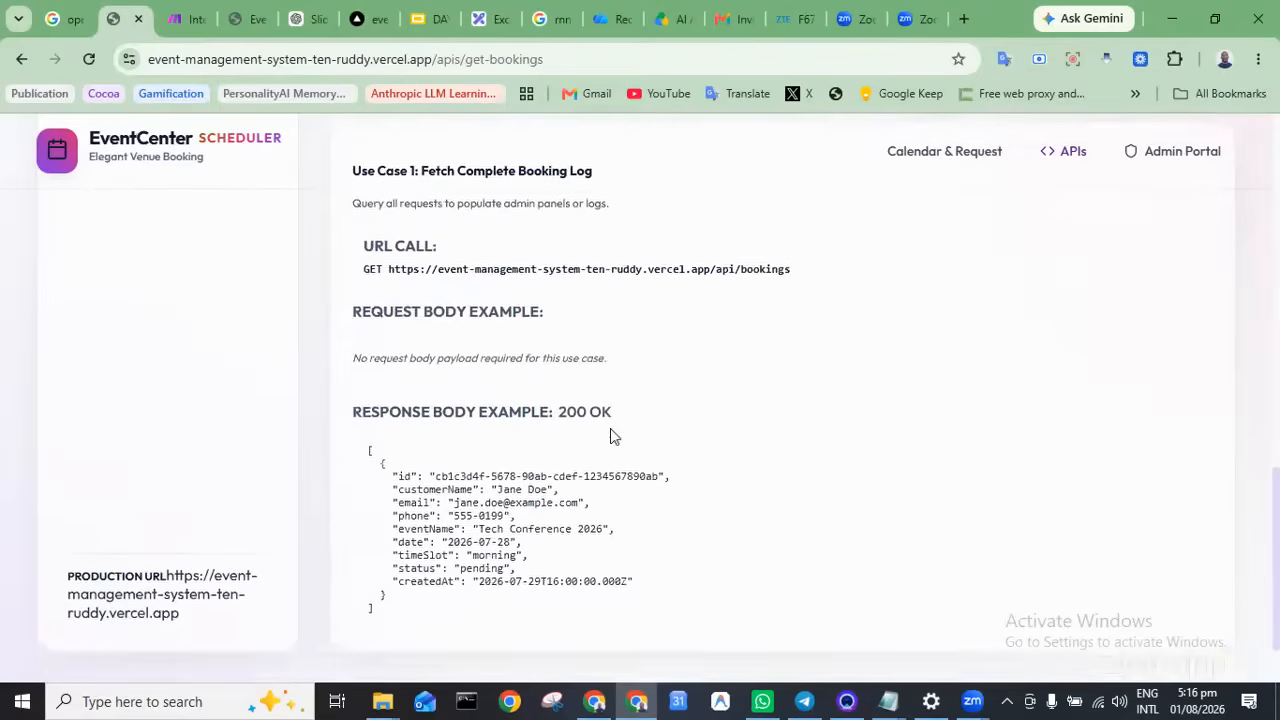
pyautogui.scroll(1, 612, 436)
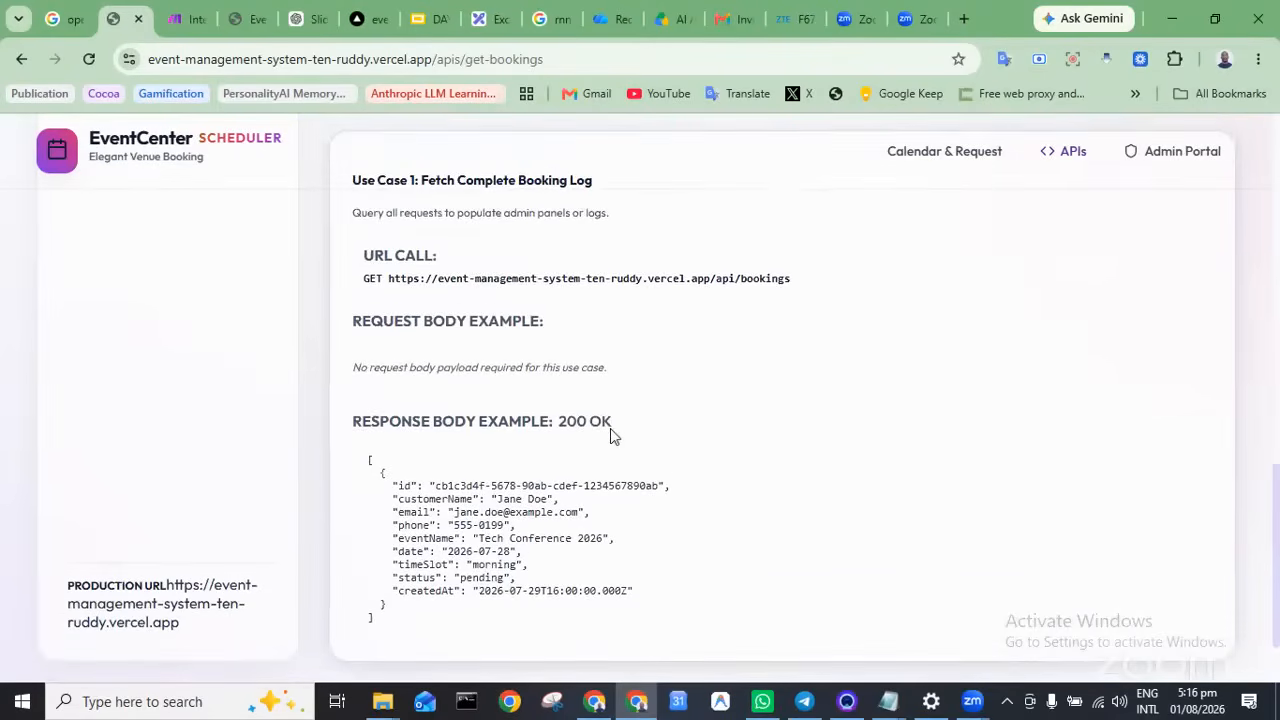
pyautogui.scroll(1, 610, 428)
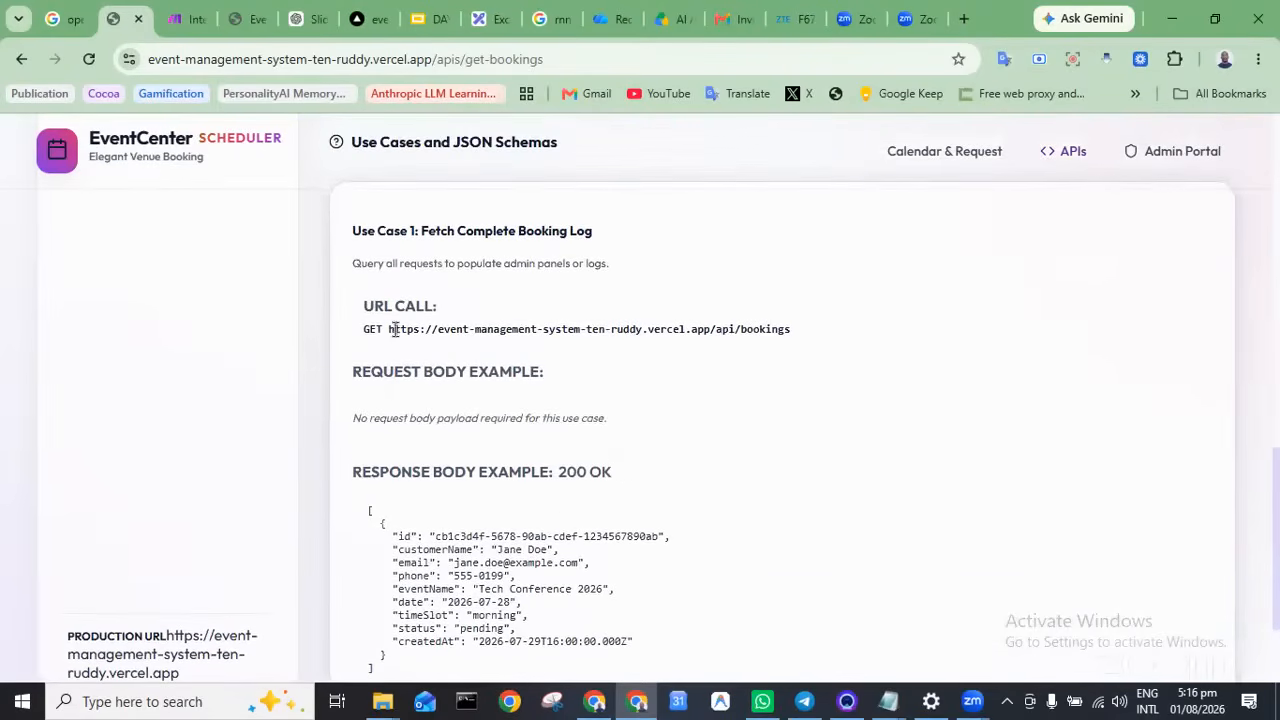
pyautogui.moveTo(389, 332); pyautogui.dragTo(791, 330)
pyautogui.hotkey('ctrl', 'c')
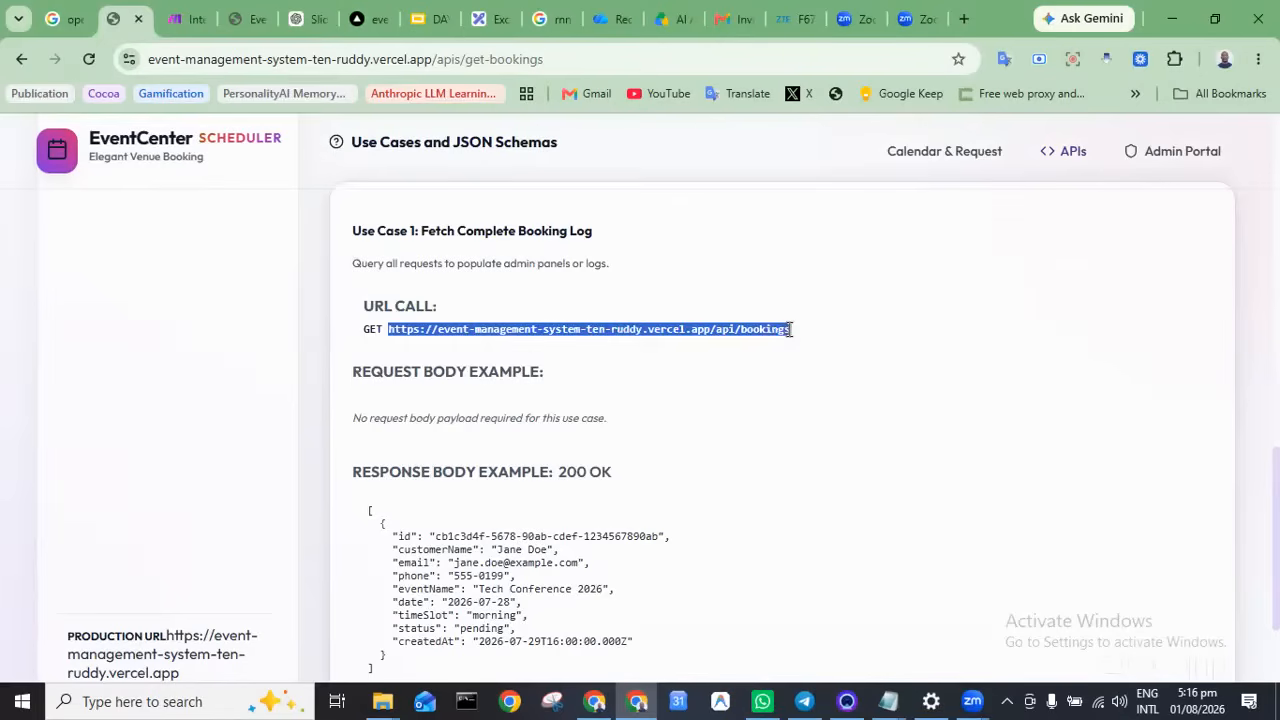
# Review the Fetch Bookings List use case, response example, parameters and headers, and return to the tool settings in Make
pyautogui.scroll(3, 594, 352)
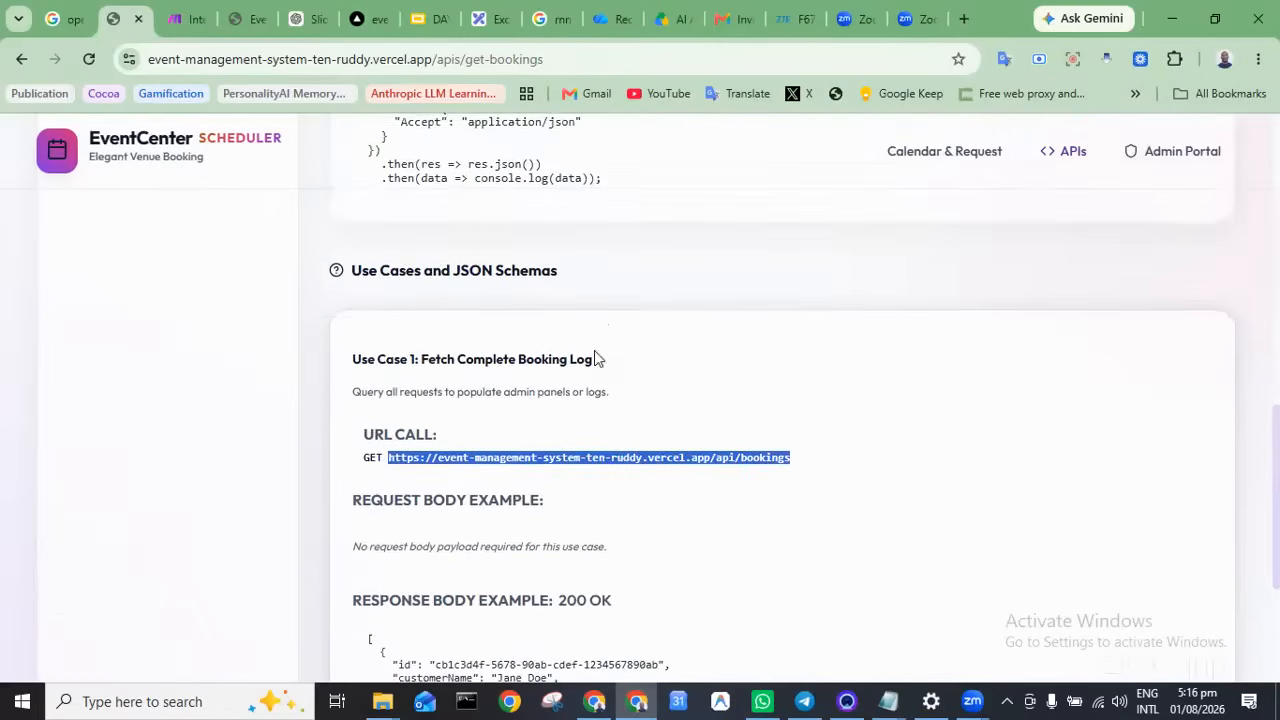
pyautogui.scroll(-2, 594, 358)
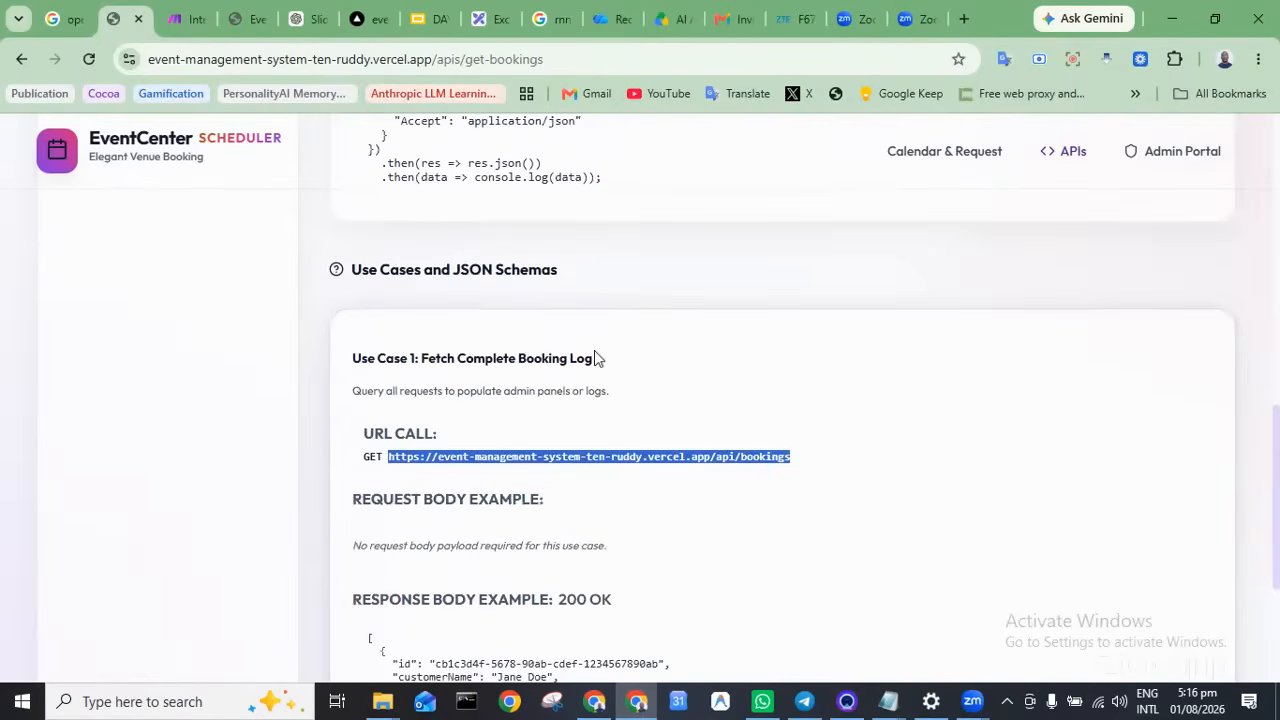
pyautogui.scroll(1, 594, 358)
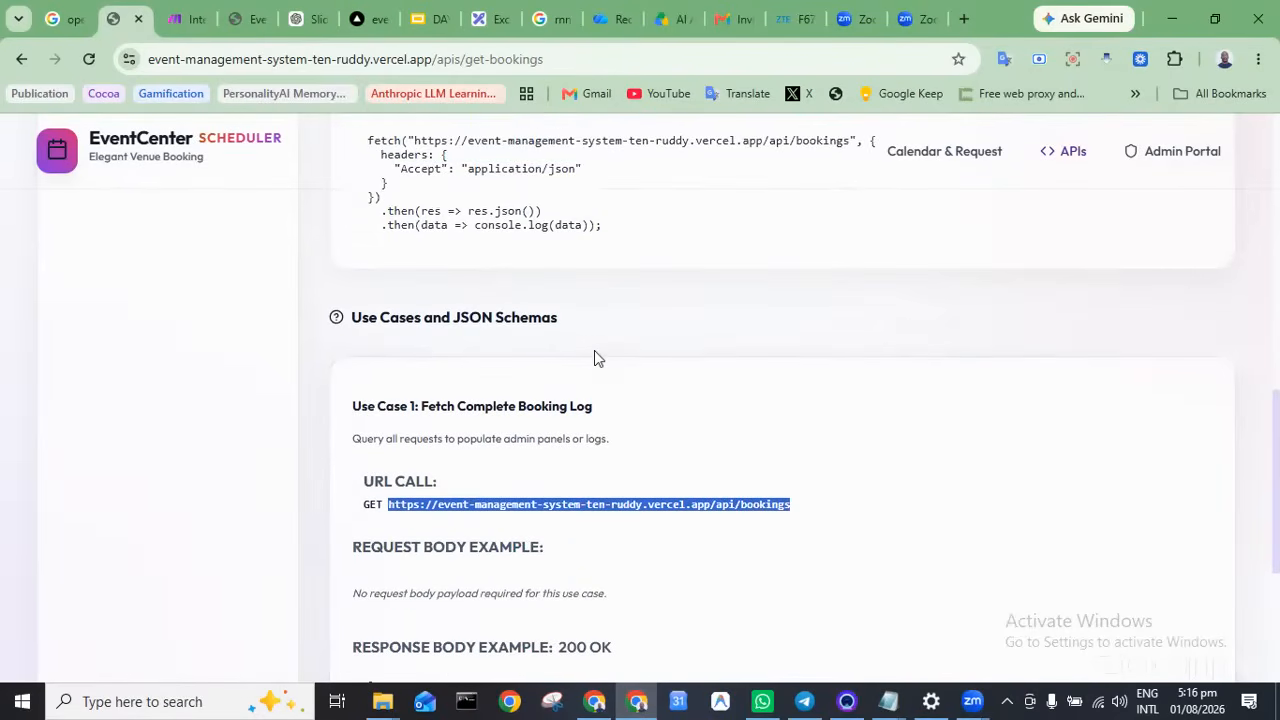
pyautogui.scroll(-1, 594, 358)
pyautogui.scroll(-3, 562, 420)
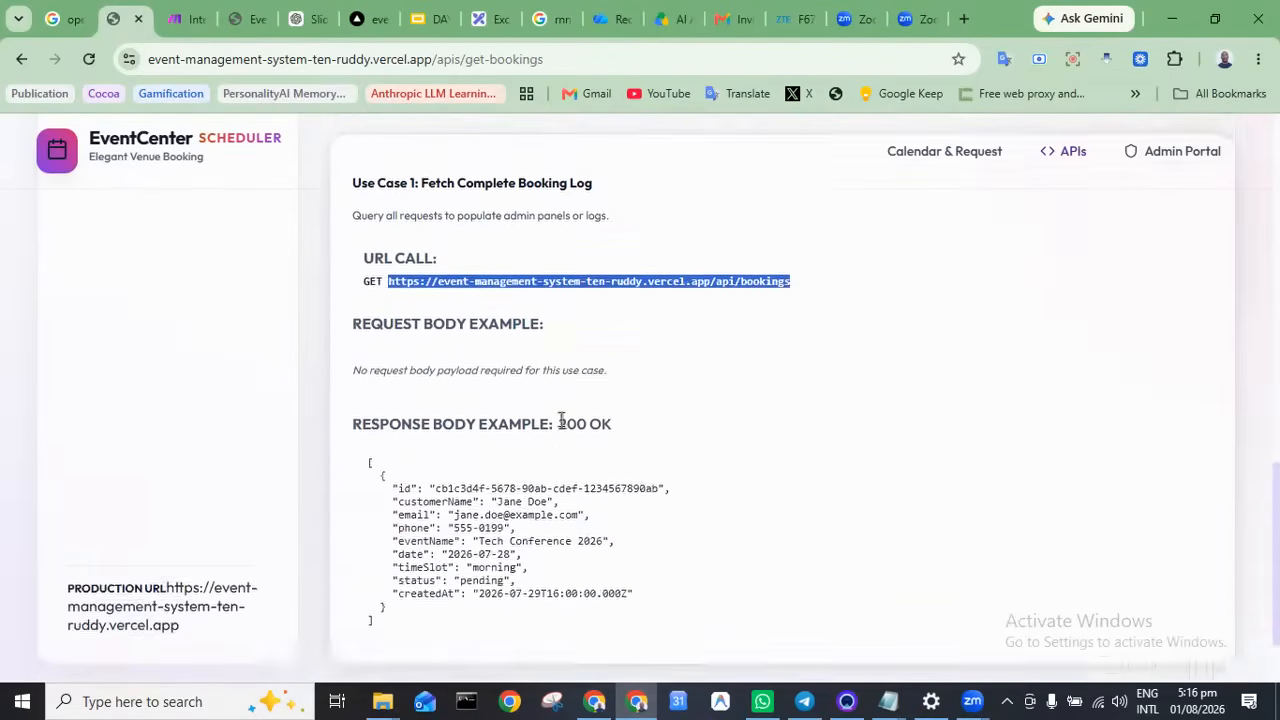
pyautogui.scroll(8, 562, 420)
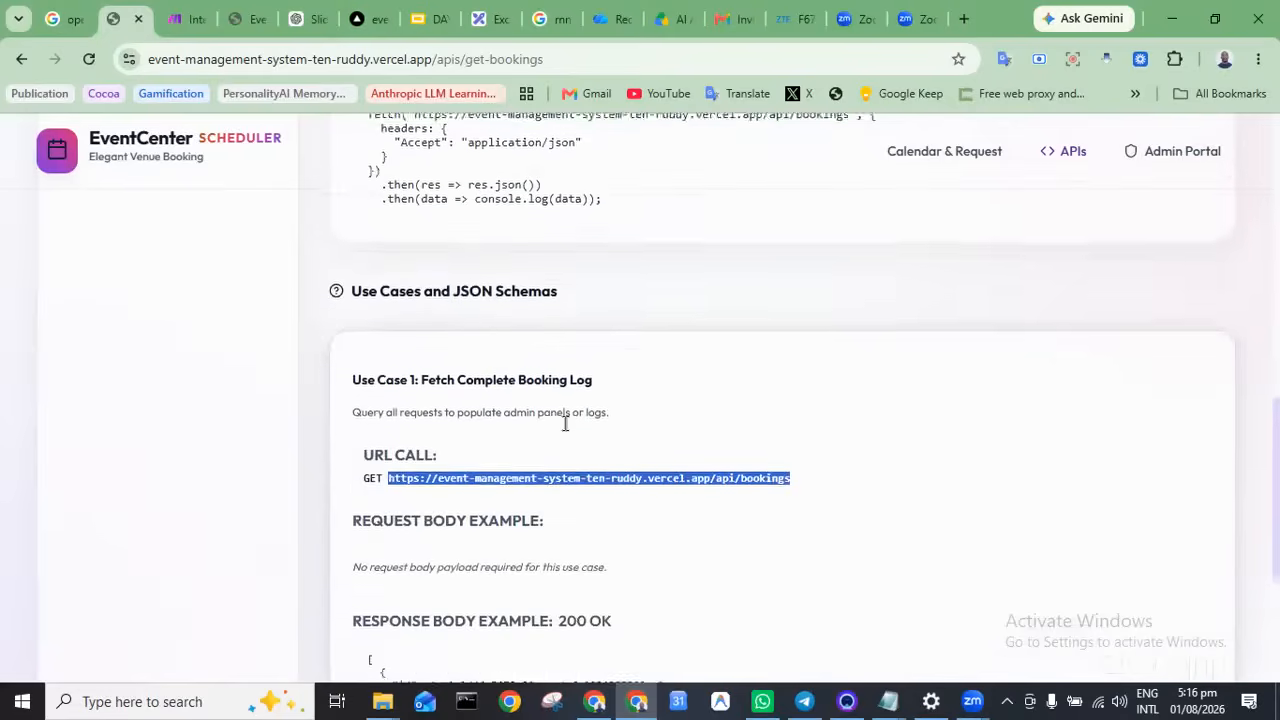
pyautogui.scroll(2, 565, 423)
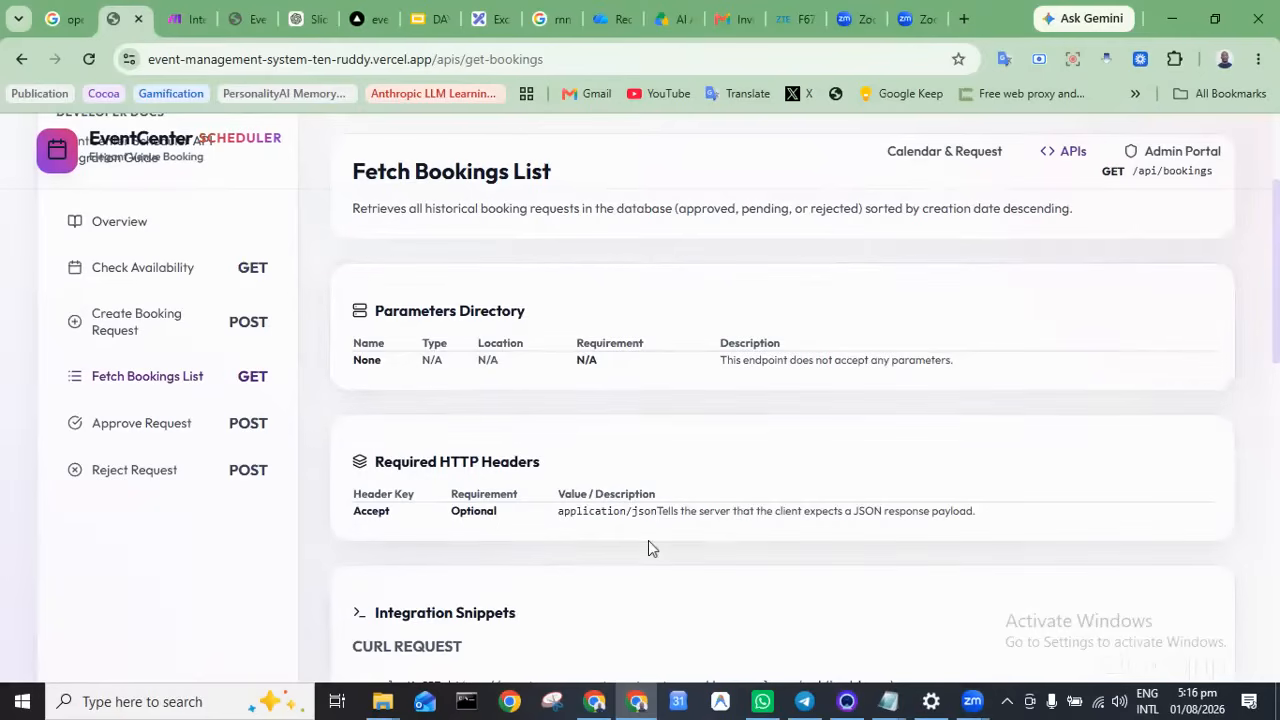
pyautogui.scroll(2, 648, 548)
pyautogui.scroll(-3, 648, 548)
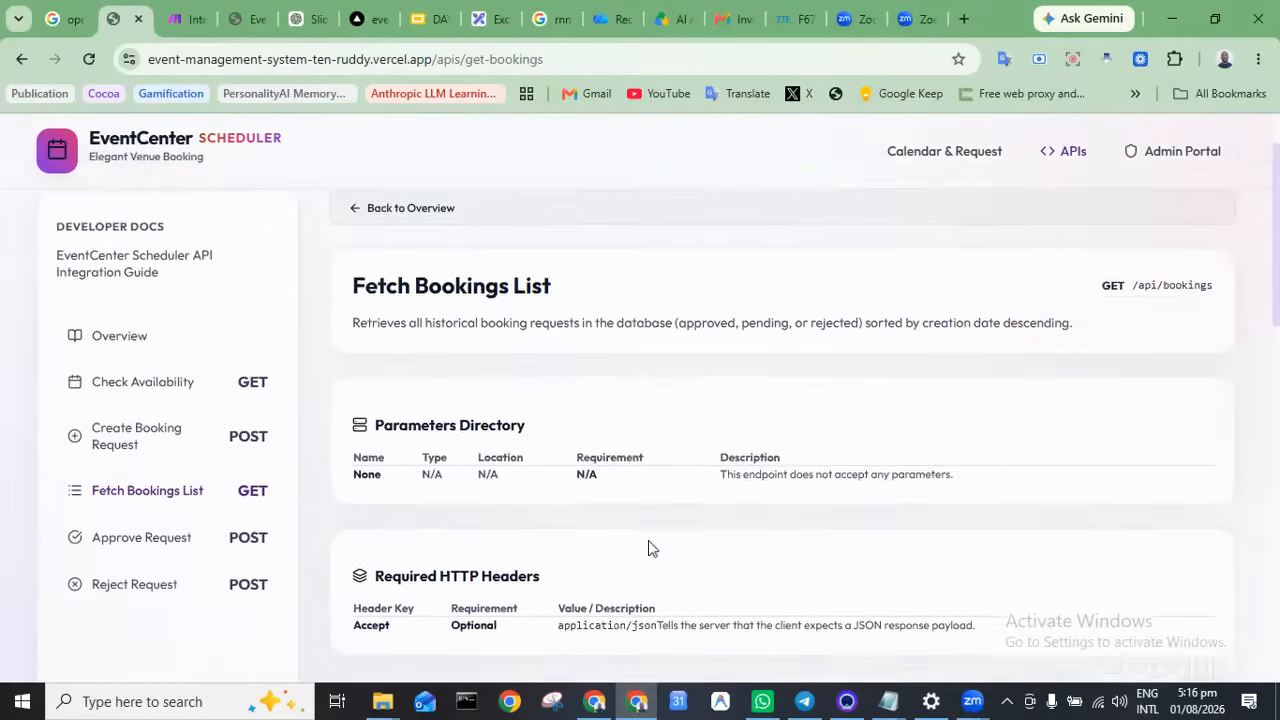
pyautogui.click(190, 18)
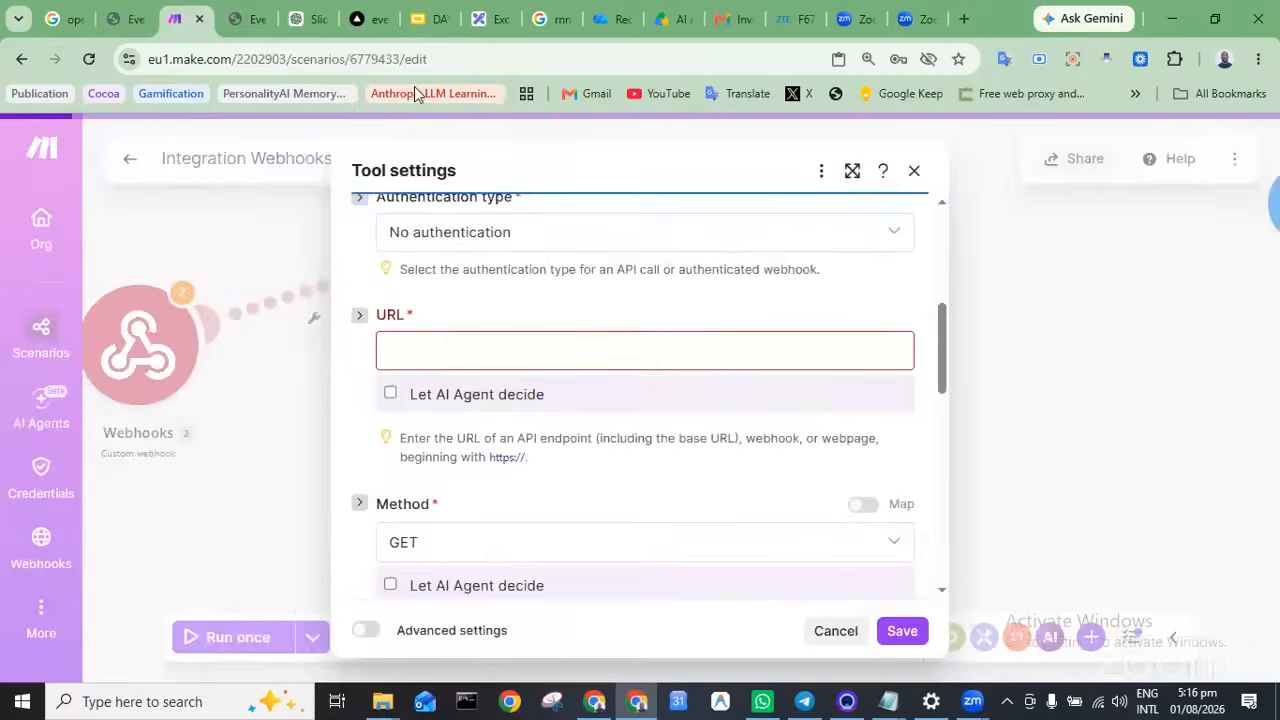
pyautogui.click(411, 357)
pyautogui.hotkey('ctrl', 'v')
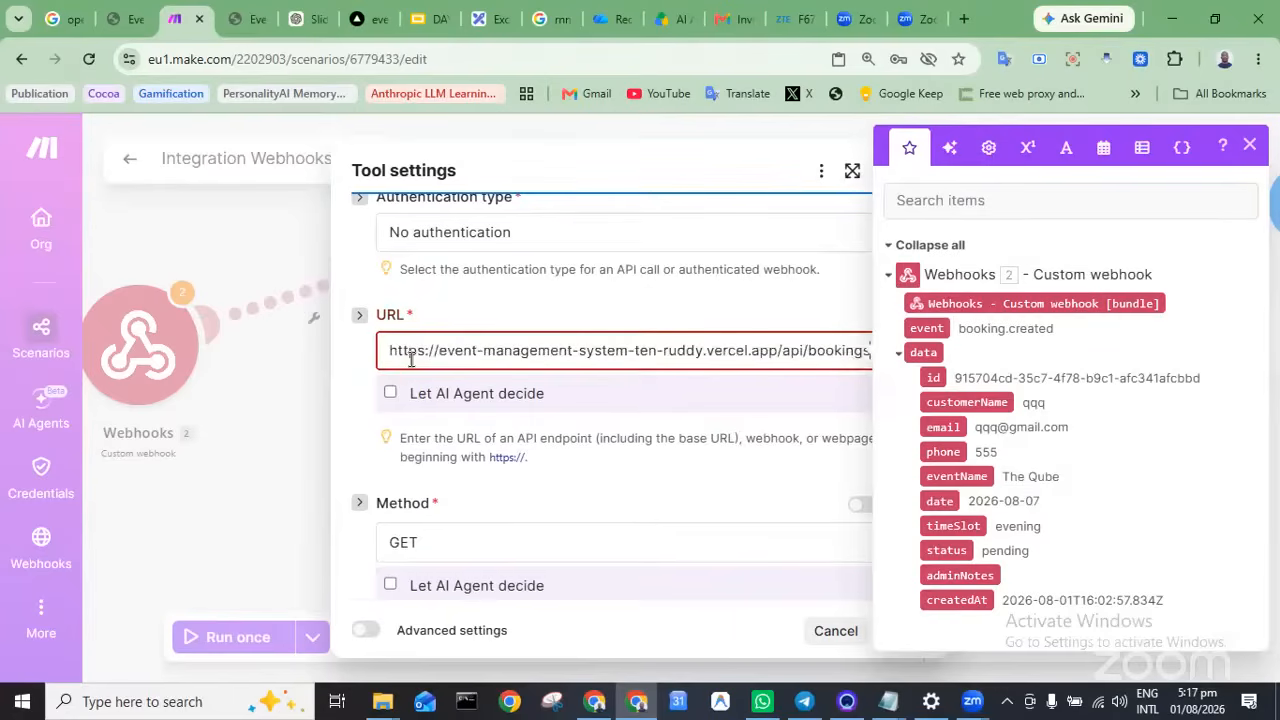
pyautogui.click(634, 400)
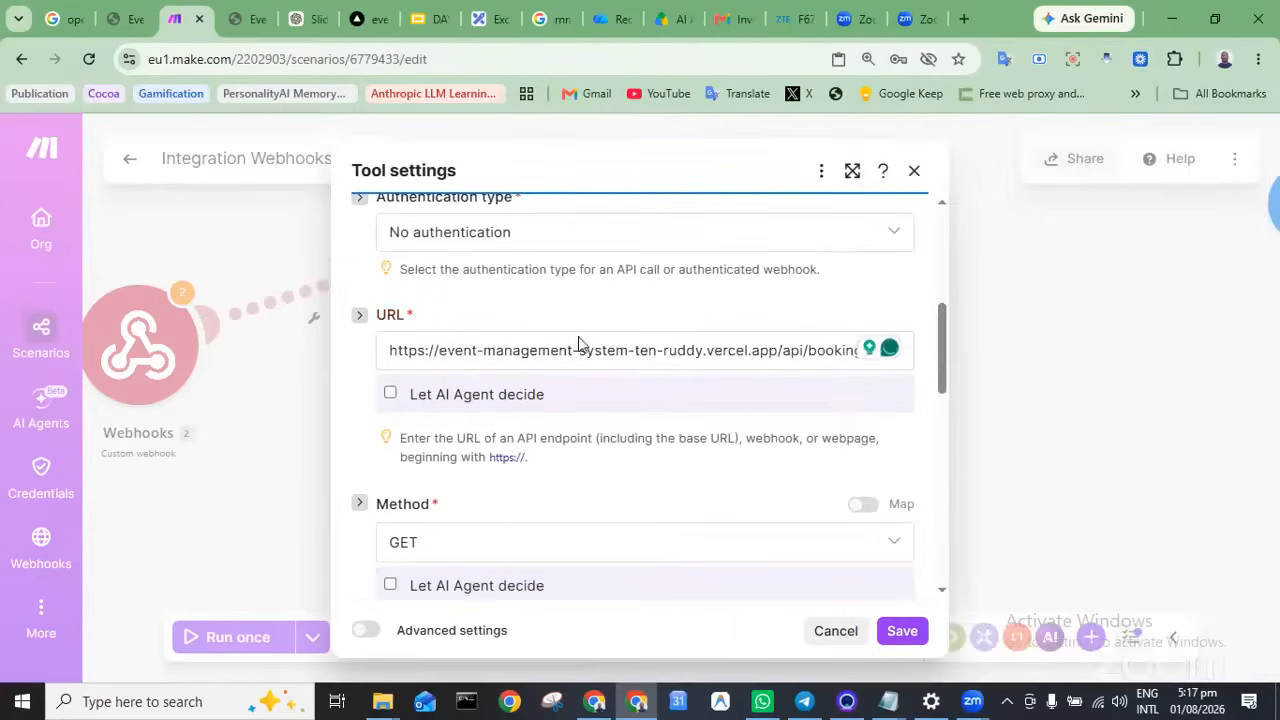
# Review the Fetch Bookings List documentation again for its method, parameters, headers and response example, and return to Make's tool settings
pyautogui.click(115, 18)
pyautogui.scroll(2, 660, 276)
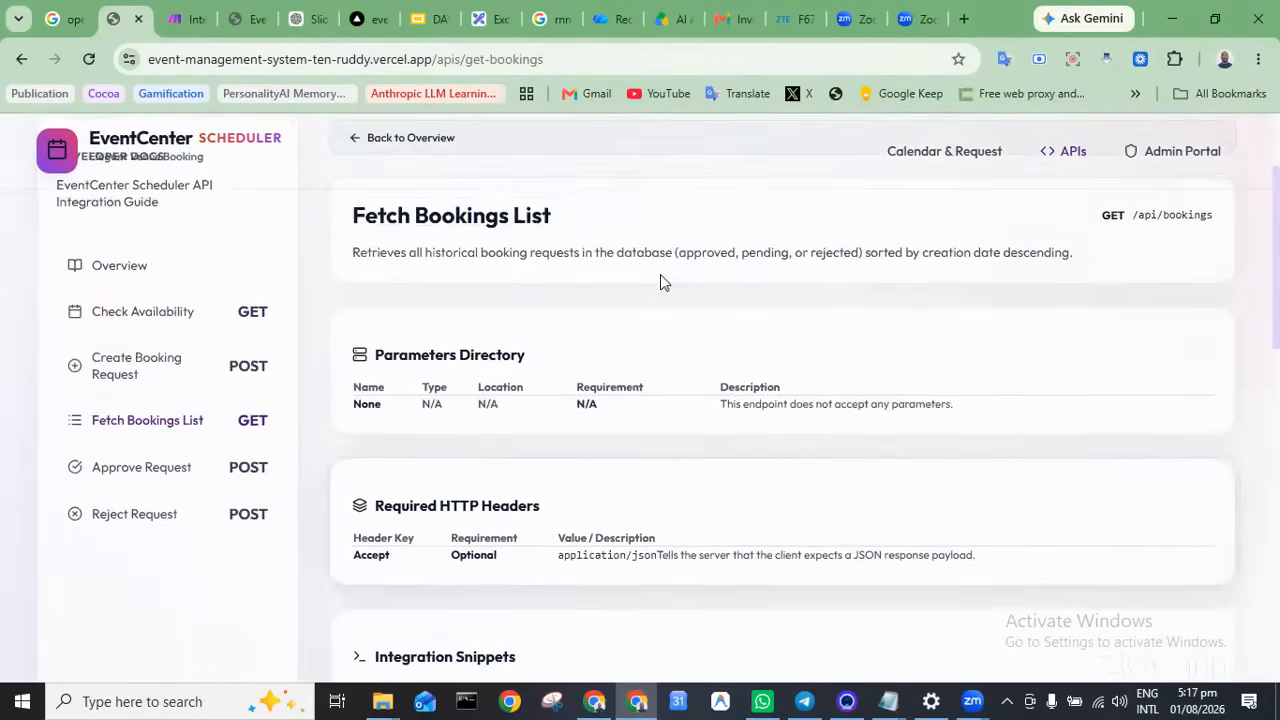
pyautogui.scroll(-1, 660, 274)
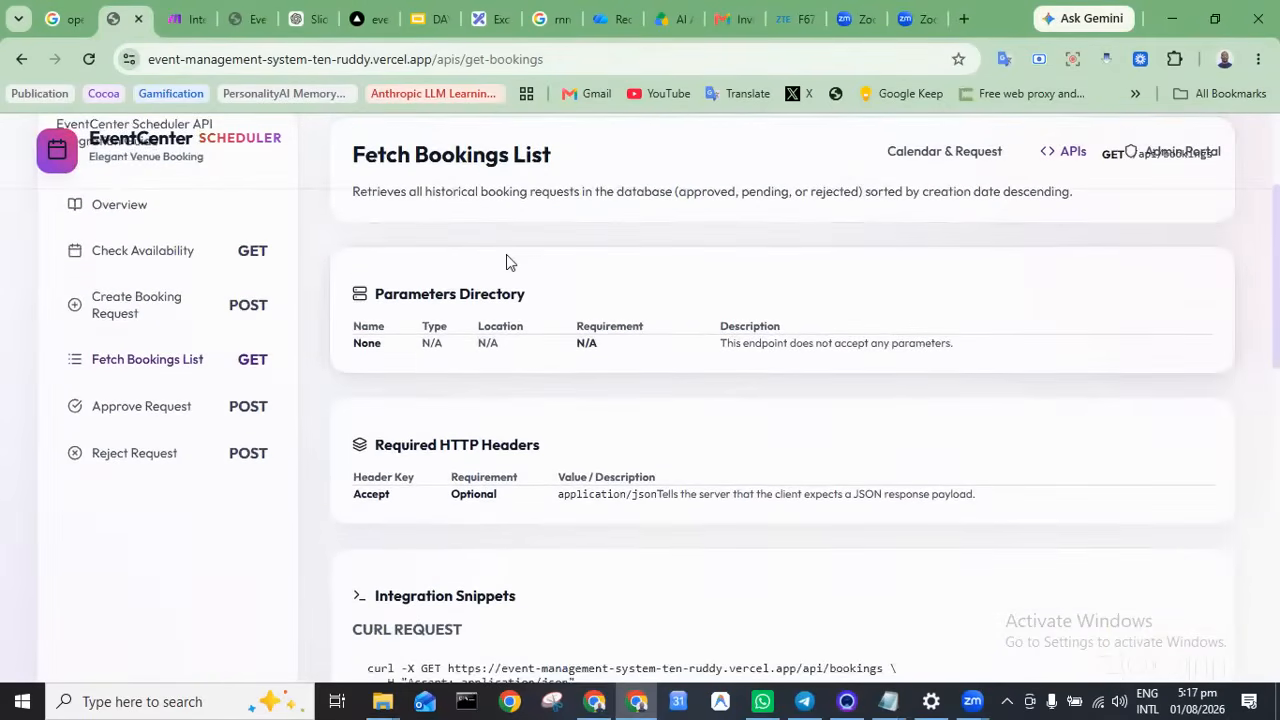
pyautogui.scroll(2, 506, 256)
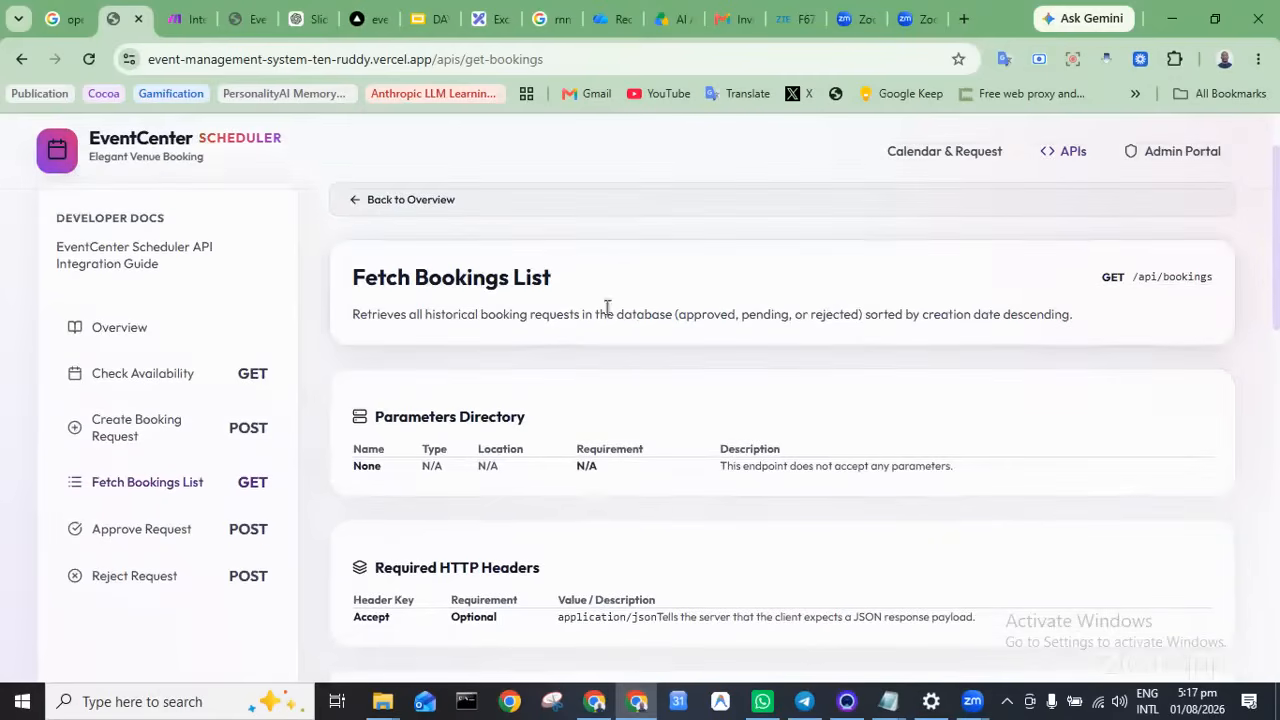
pyautogui.scroll(2, 708, 374)
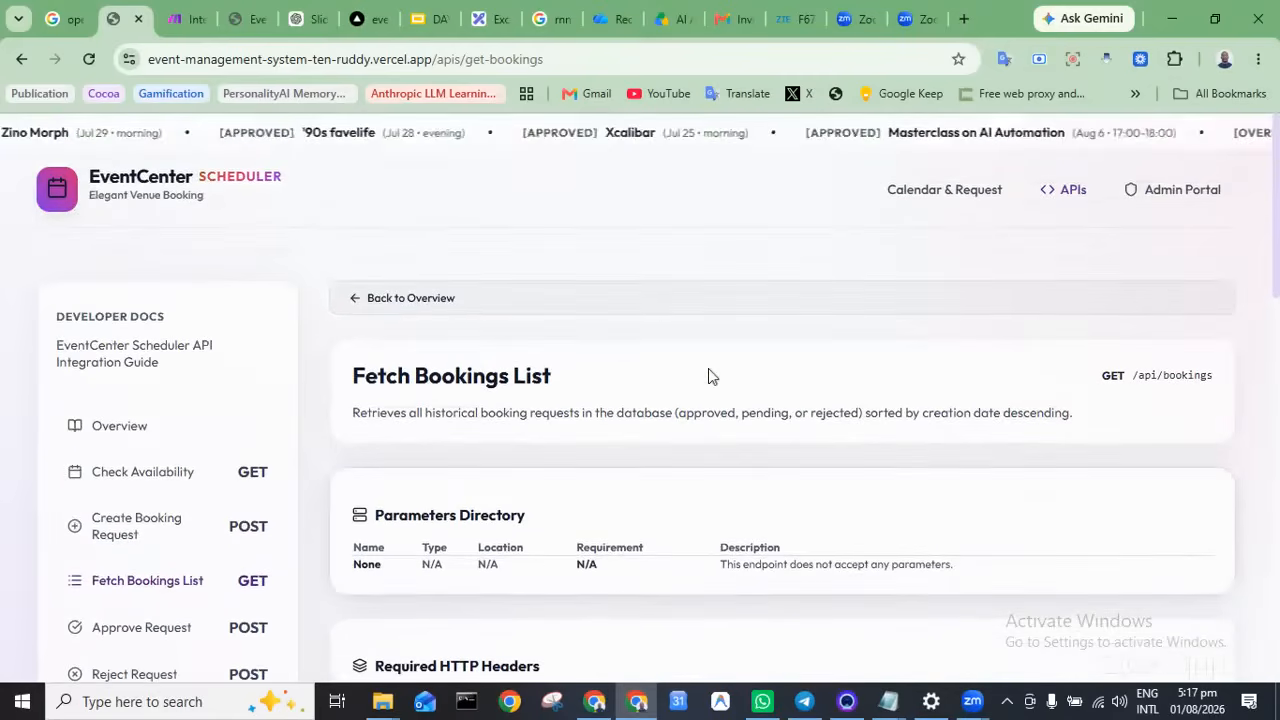
pyautogui.scroll(-15, 708, 375)
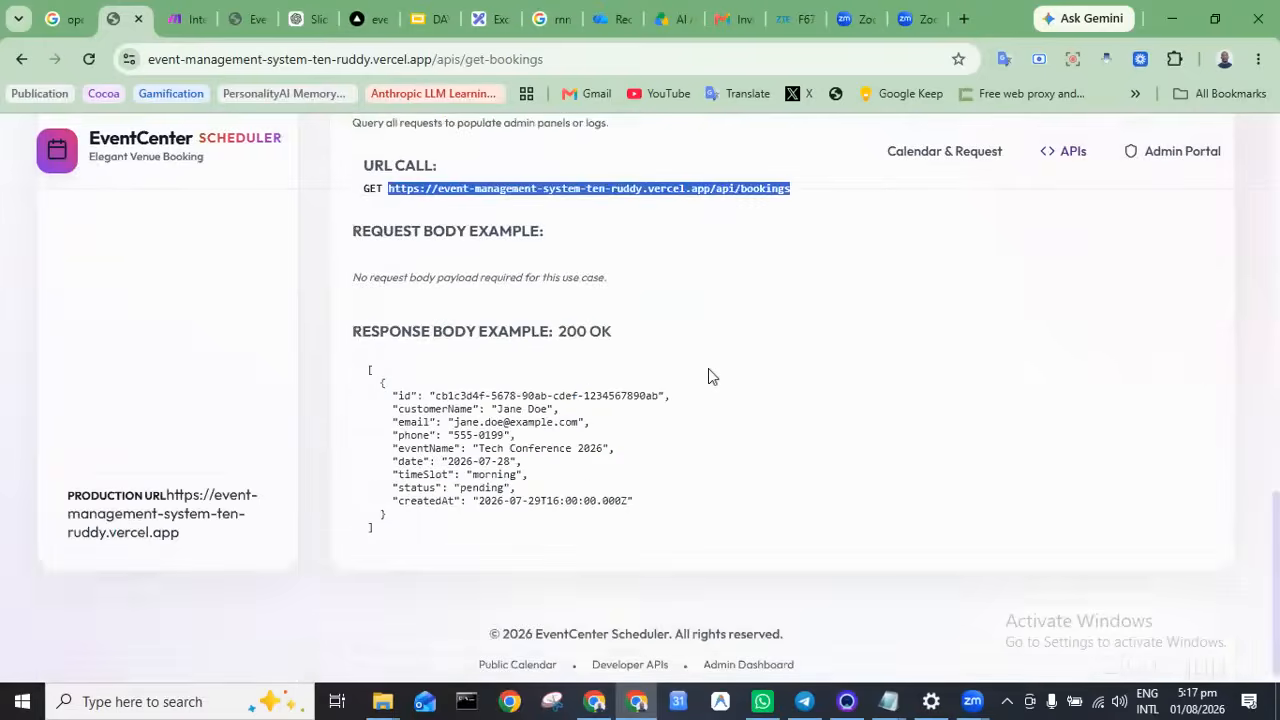
pyautogui.scroll(1, 708, 375)
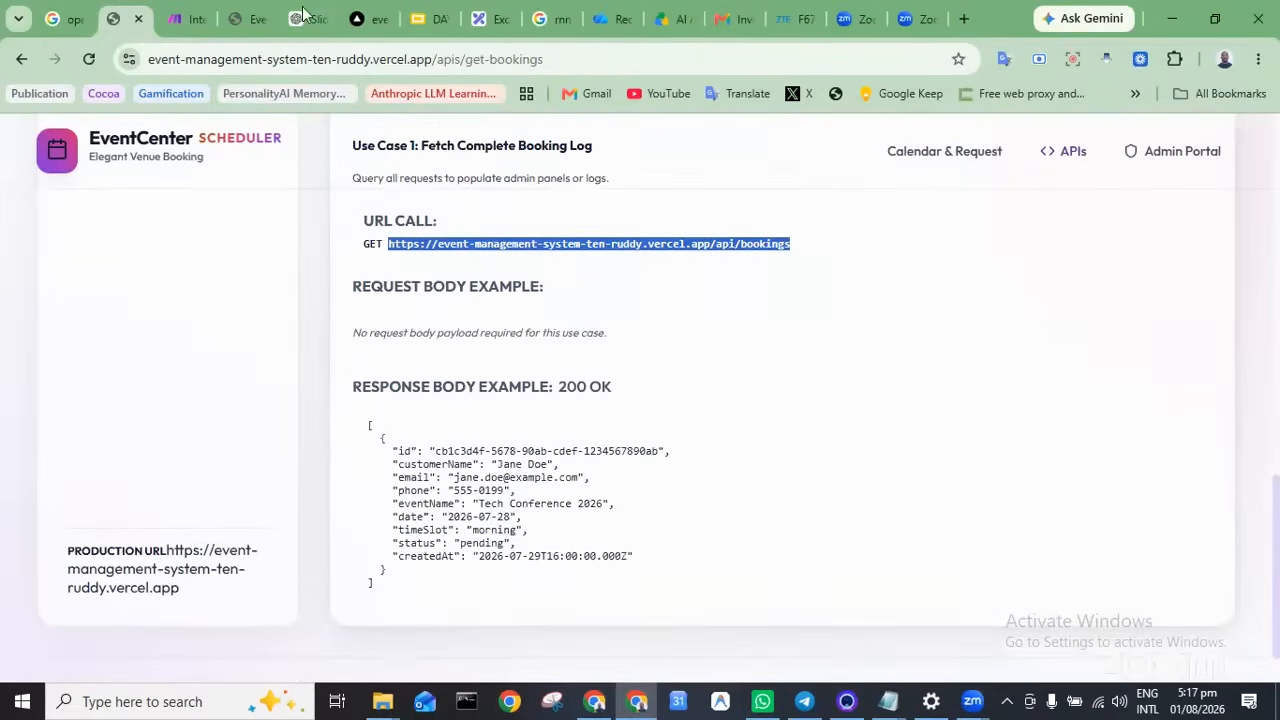
pyautogui.click(183, 18)
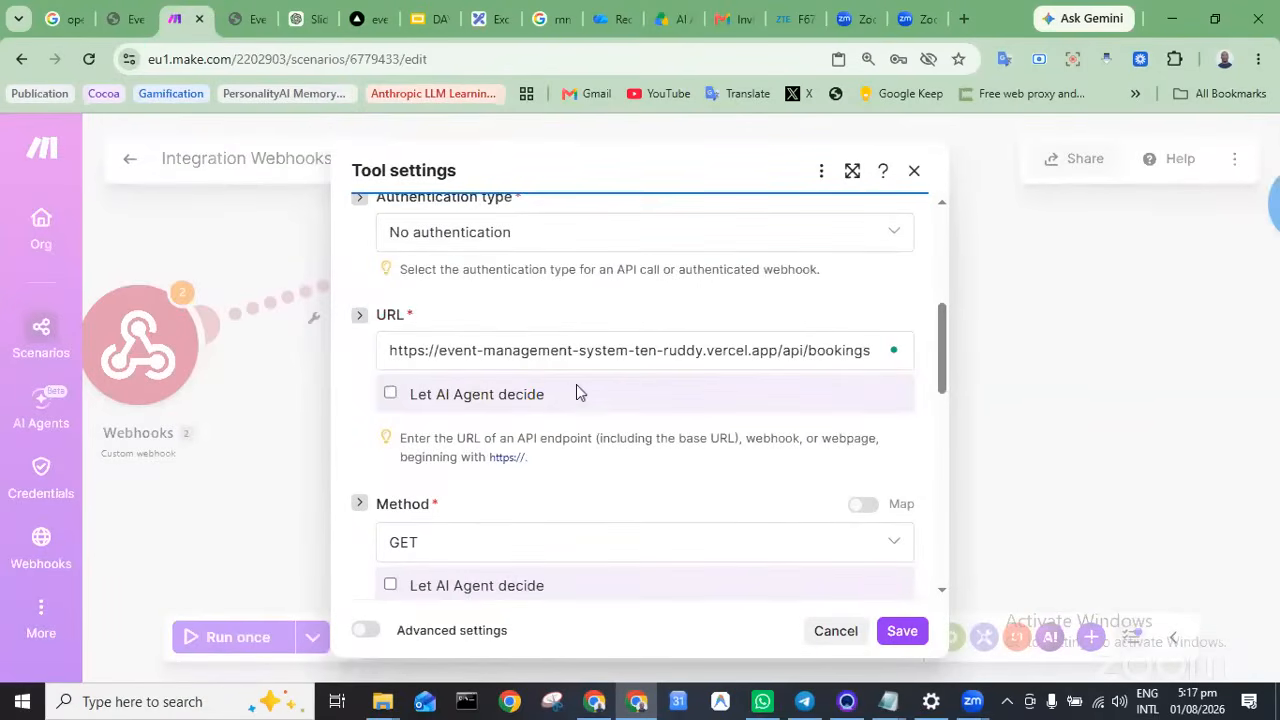
# Check the remaining request settings, name and description of the Check Availability tool, and save it
pyautogui.scroll(-3, 580, 401)
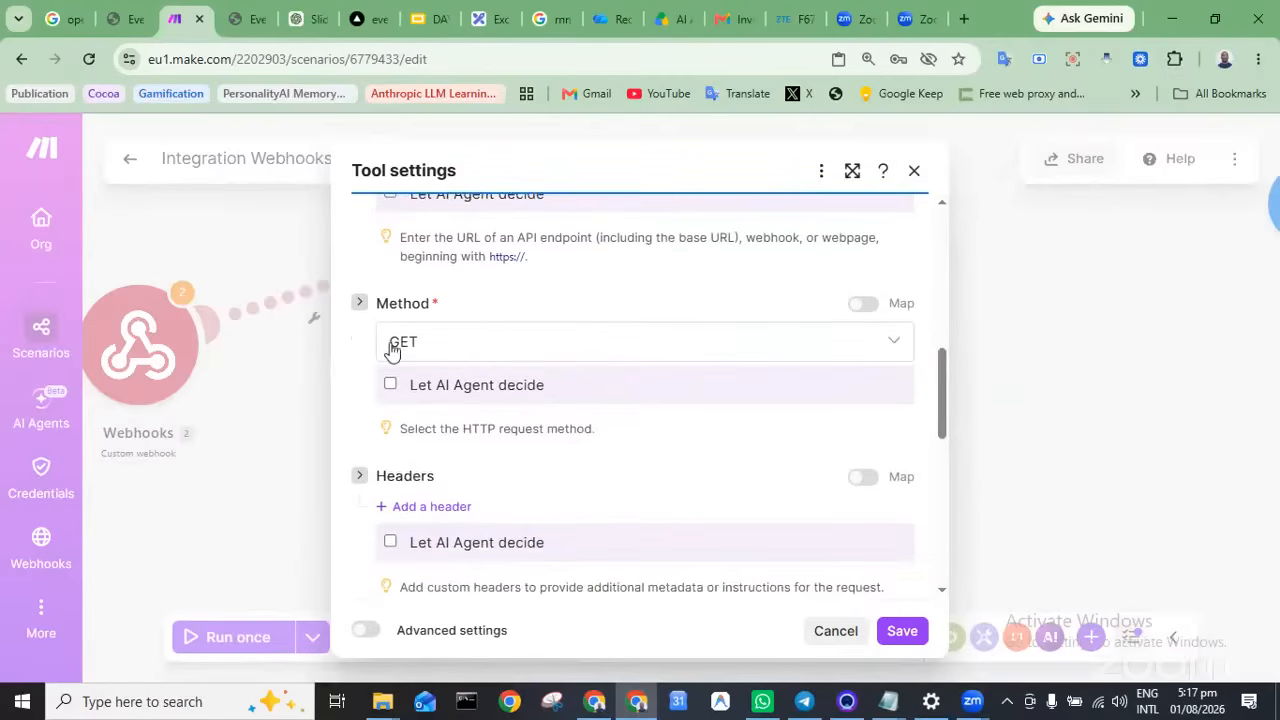
pyautogui.scroll(-3, 580, 337)
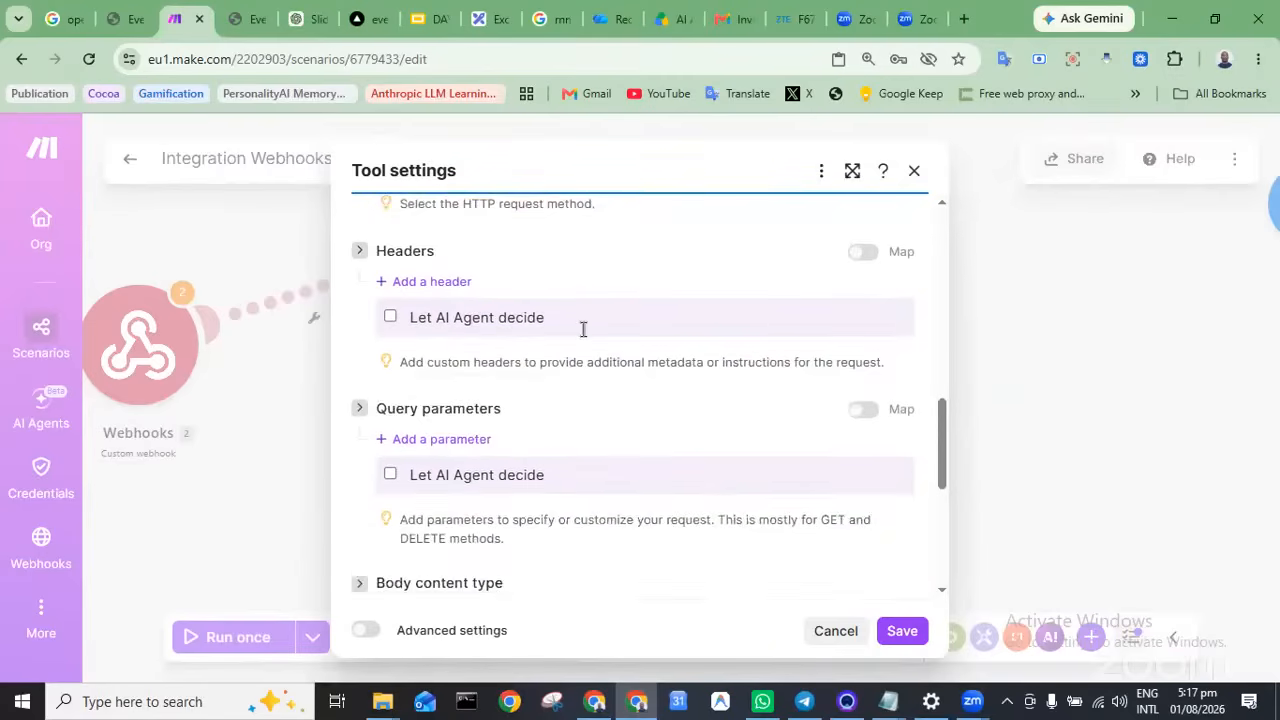
pyautogui.scroll(-2, 583, 332)
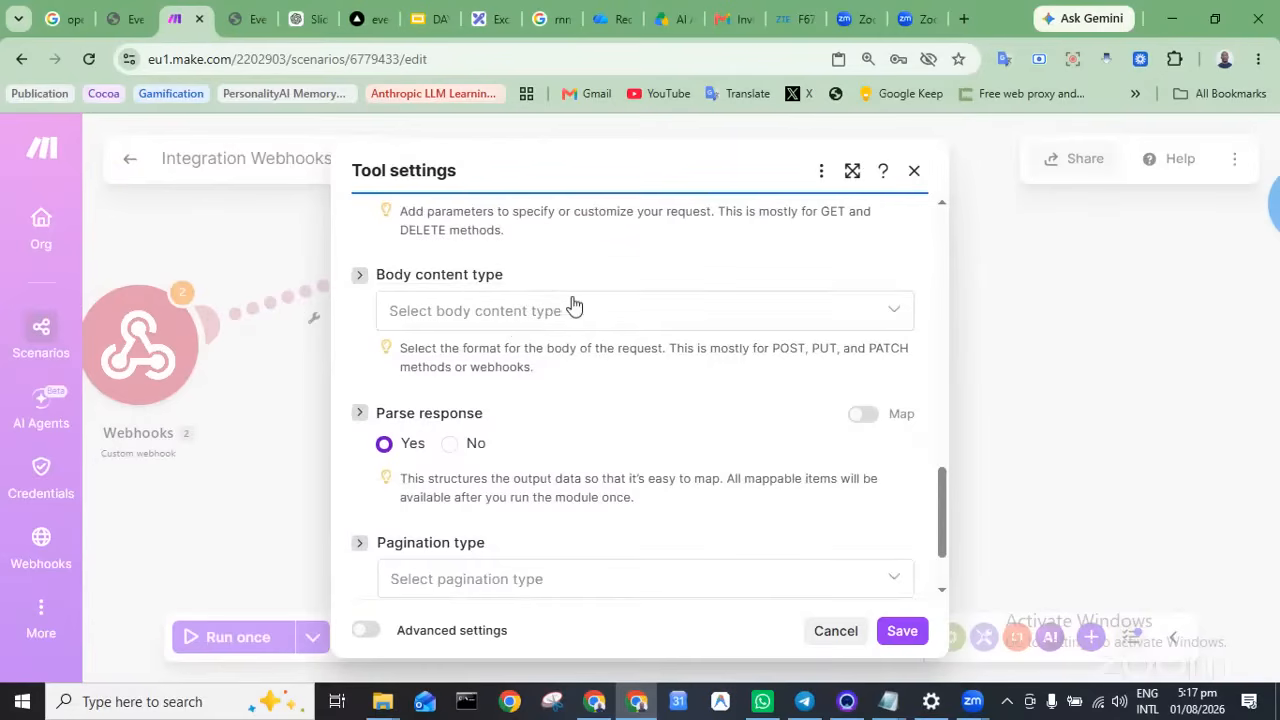
pyautogui.scroll(-2, 613, 387)
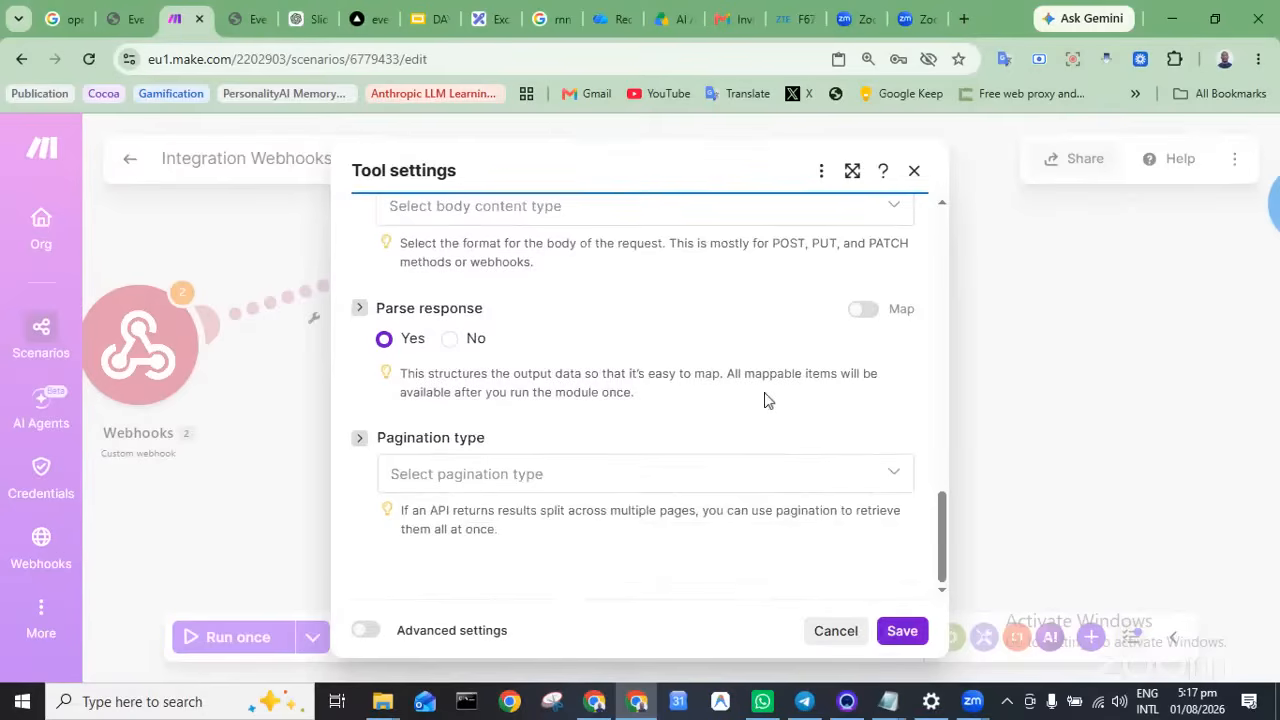
pyautogui.scroll(10, 766, 400)
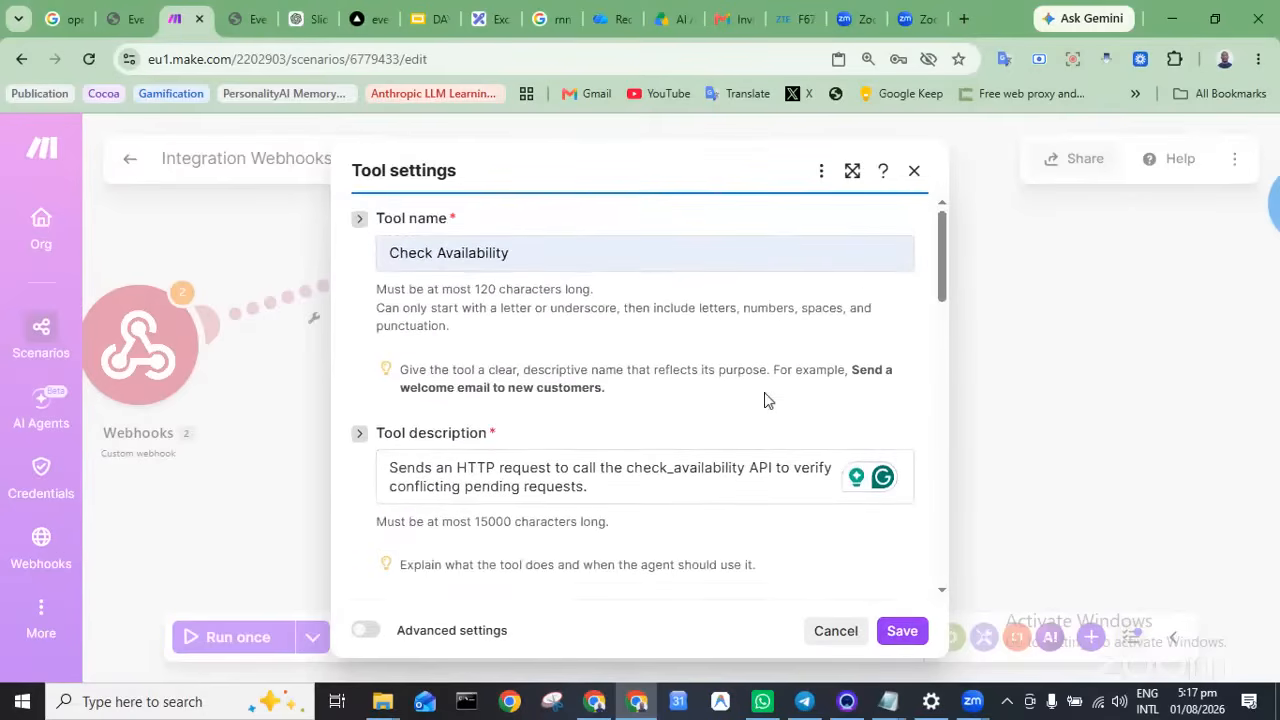
pyautogui.scroll(-2, 740, 395)
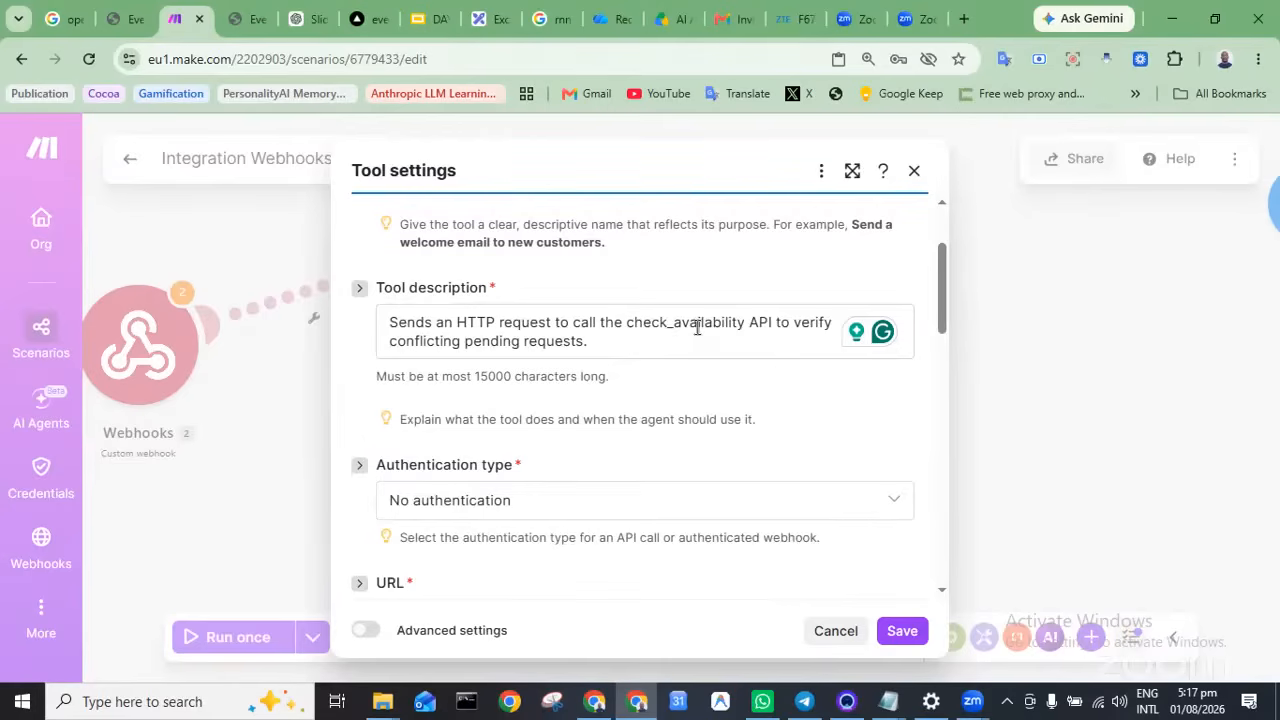
pyautogui.scroll(-10, 820, 420)
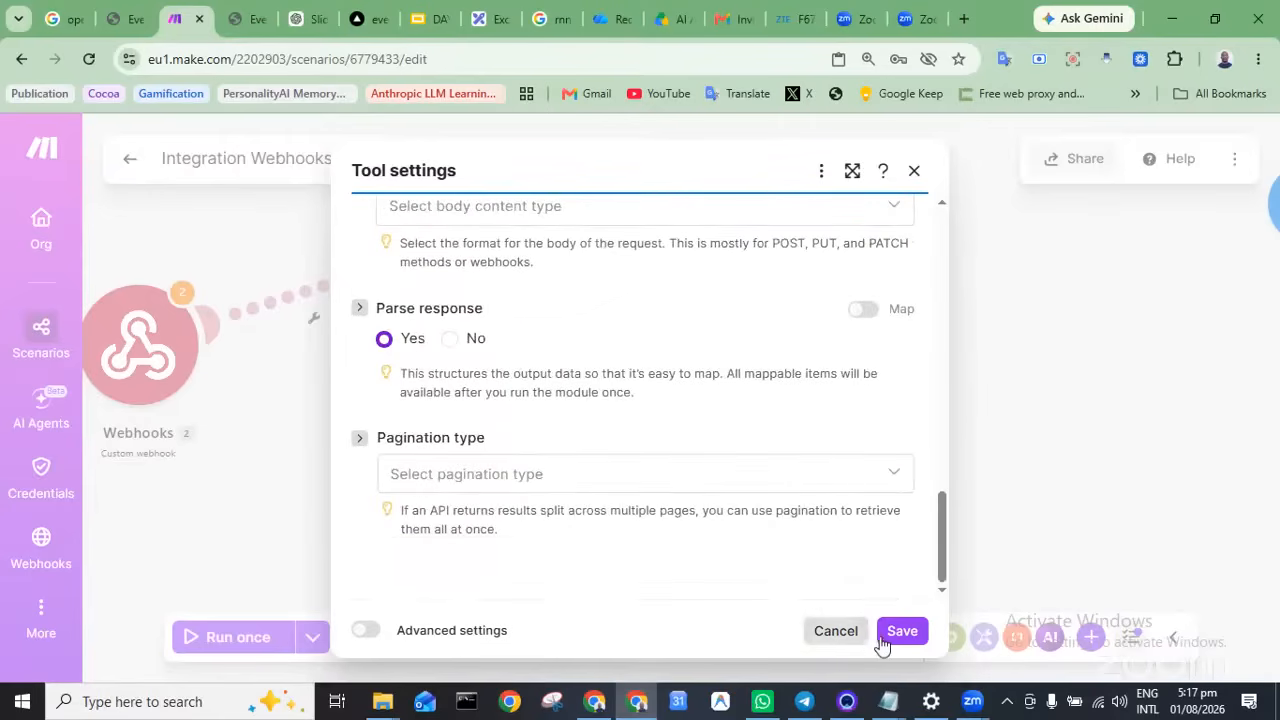
pyautogui.click(897, 638)
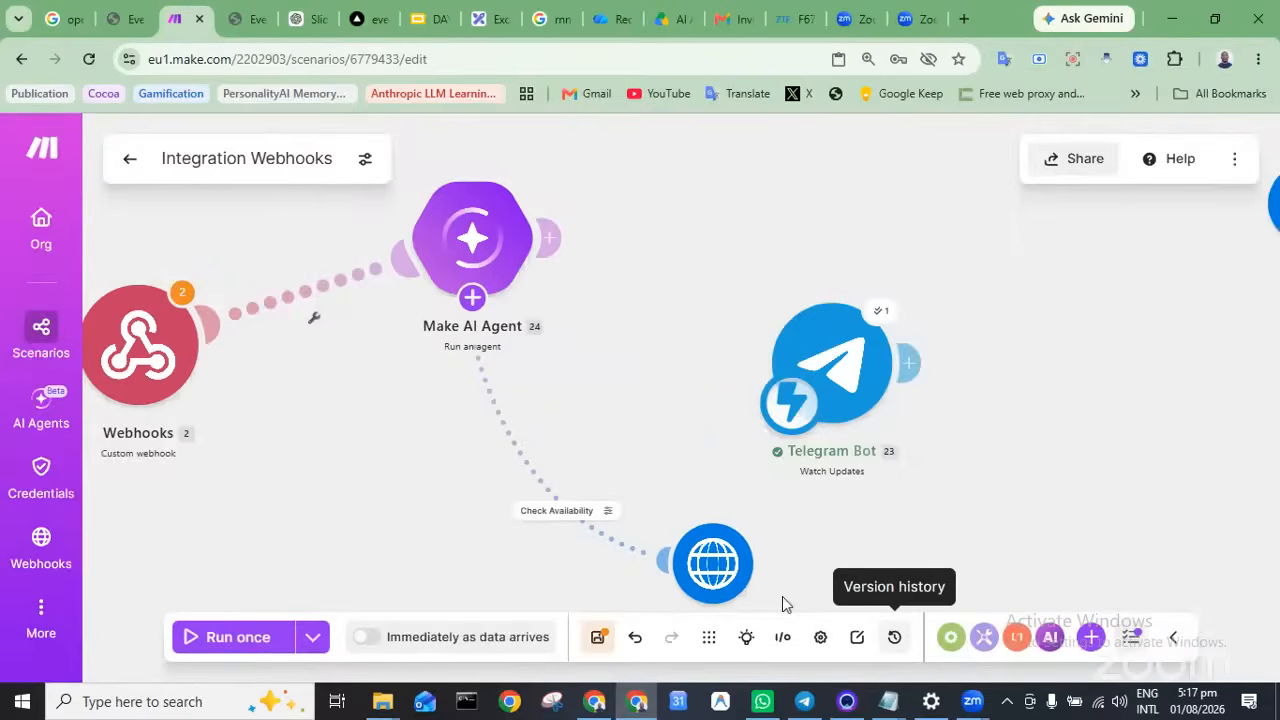
# Place the HTTP module below the link between Webhooks and Make AI Agent, and move the scenario's trigger from Telegram Bot to Webhooks
pyautogui.moveTo(540, 540); pyautogui.dragTo(312, 497)
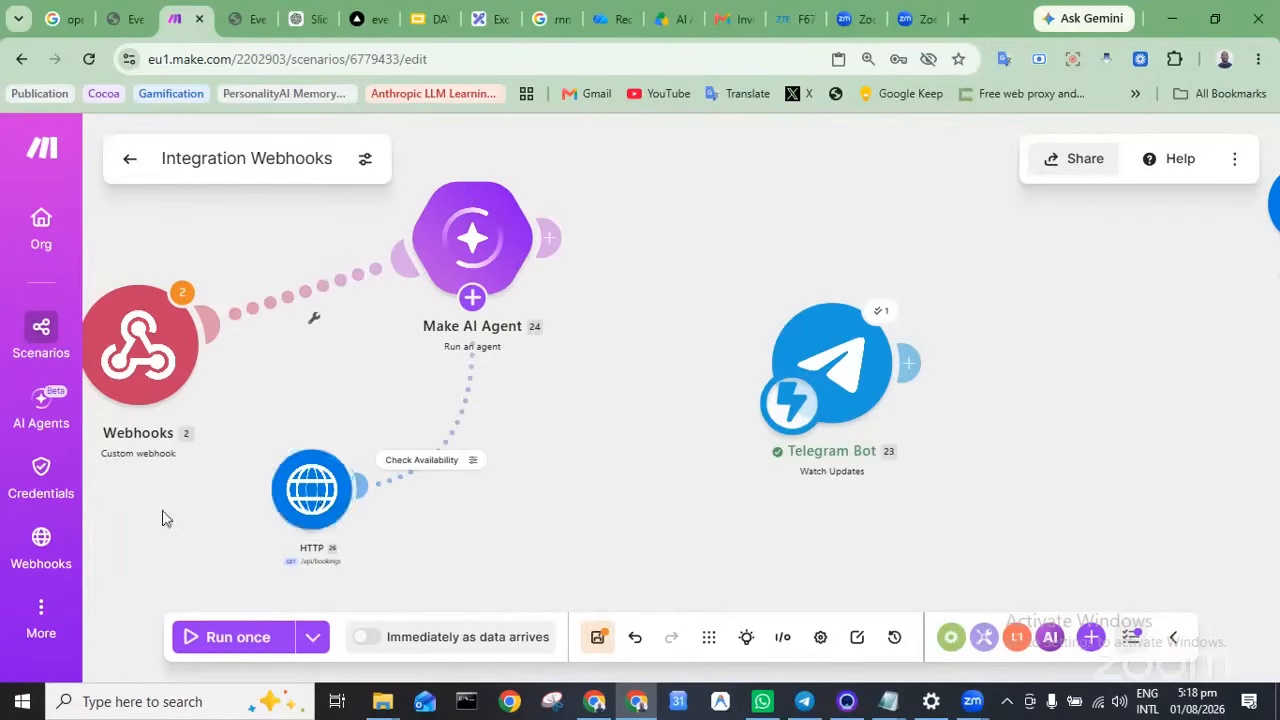
pyautogui.click(478, 297)
pyautogui.moveTo(780, 425); pyautogui.dragTo(115, 380)
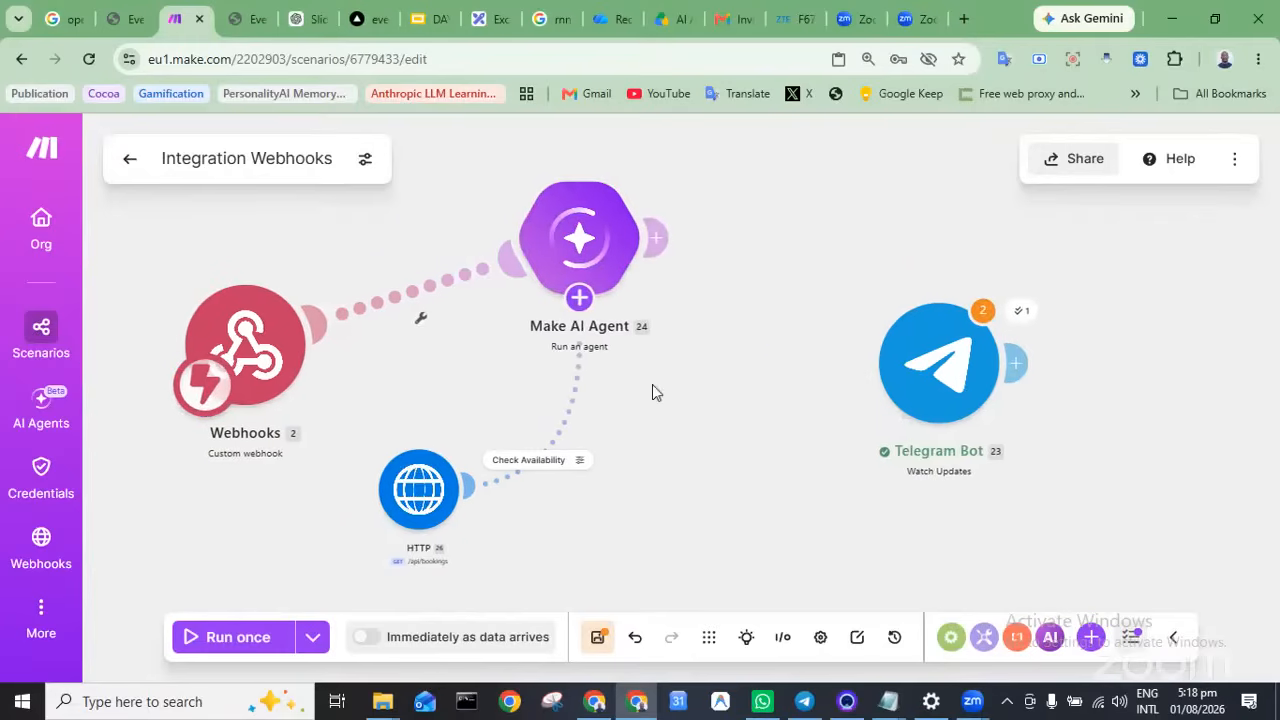
pyautogui.click(579, 344)
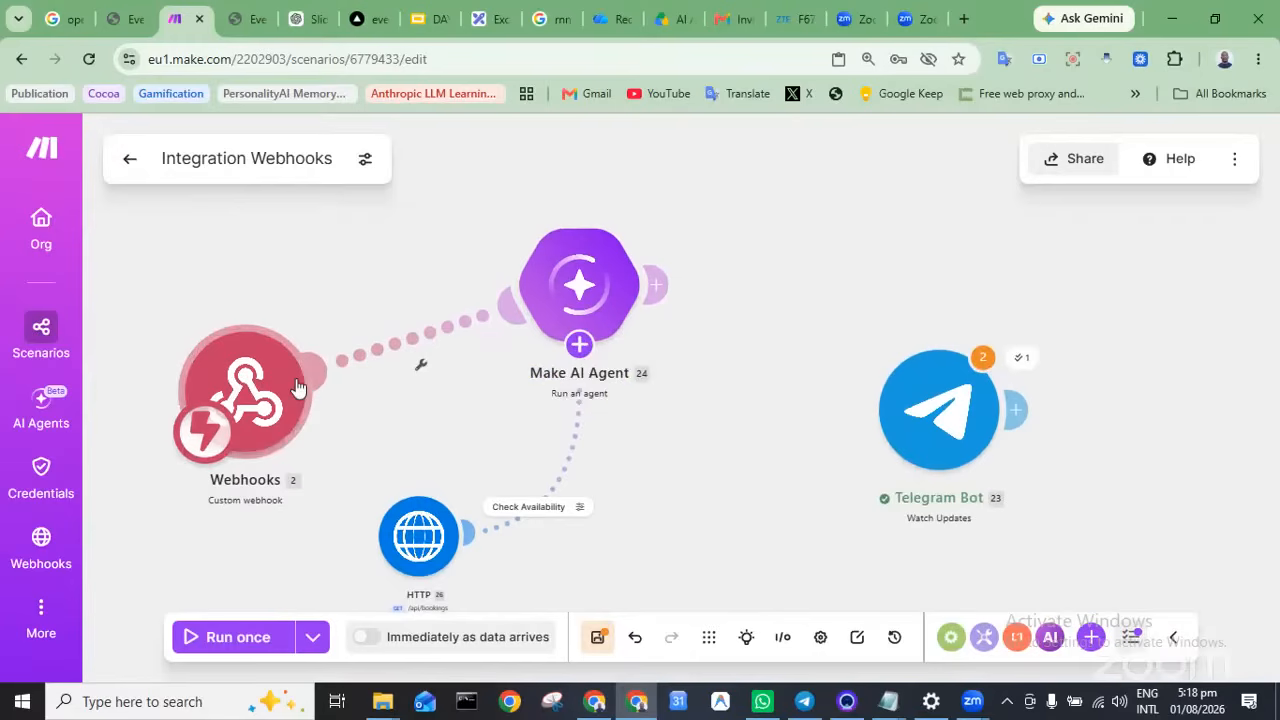
# Add the Telegram Bot module Send a Text Message or a Reply as another tool of the Make AI Agent
pyautogui.click(579, 345)
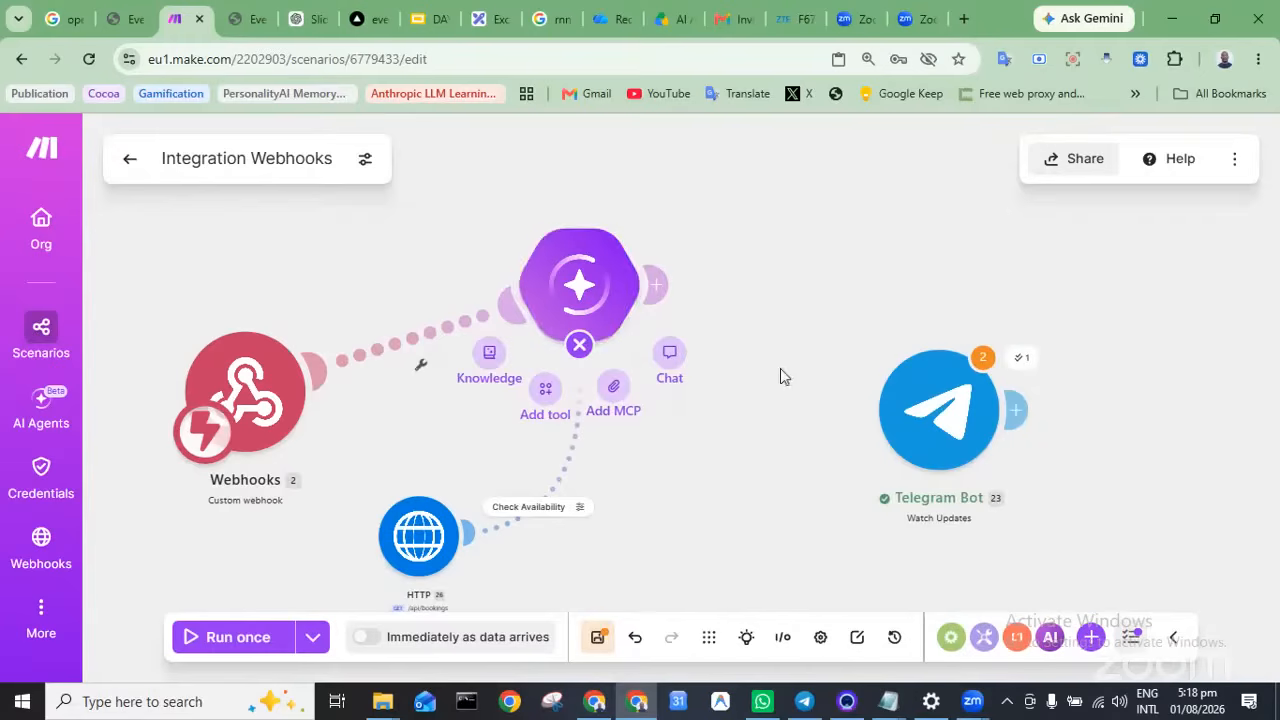
pyautogui.click(546, 390)
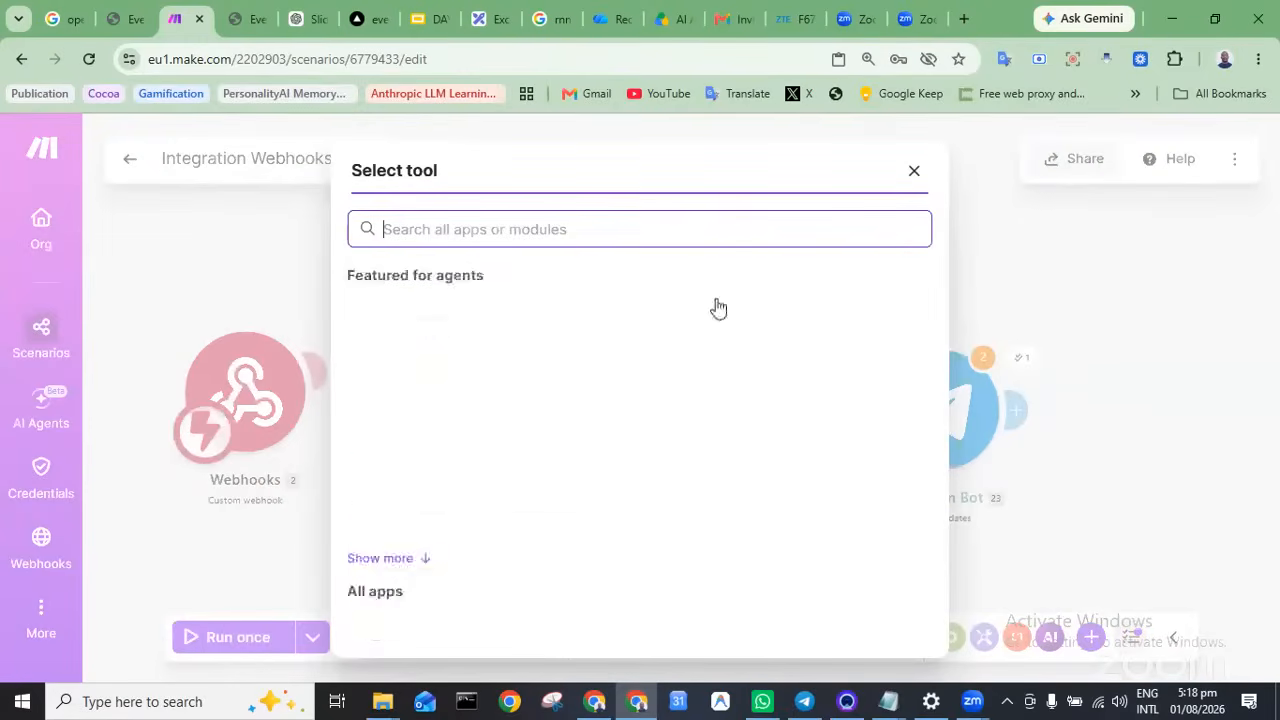
pyautogui.write('telegrm')
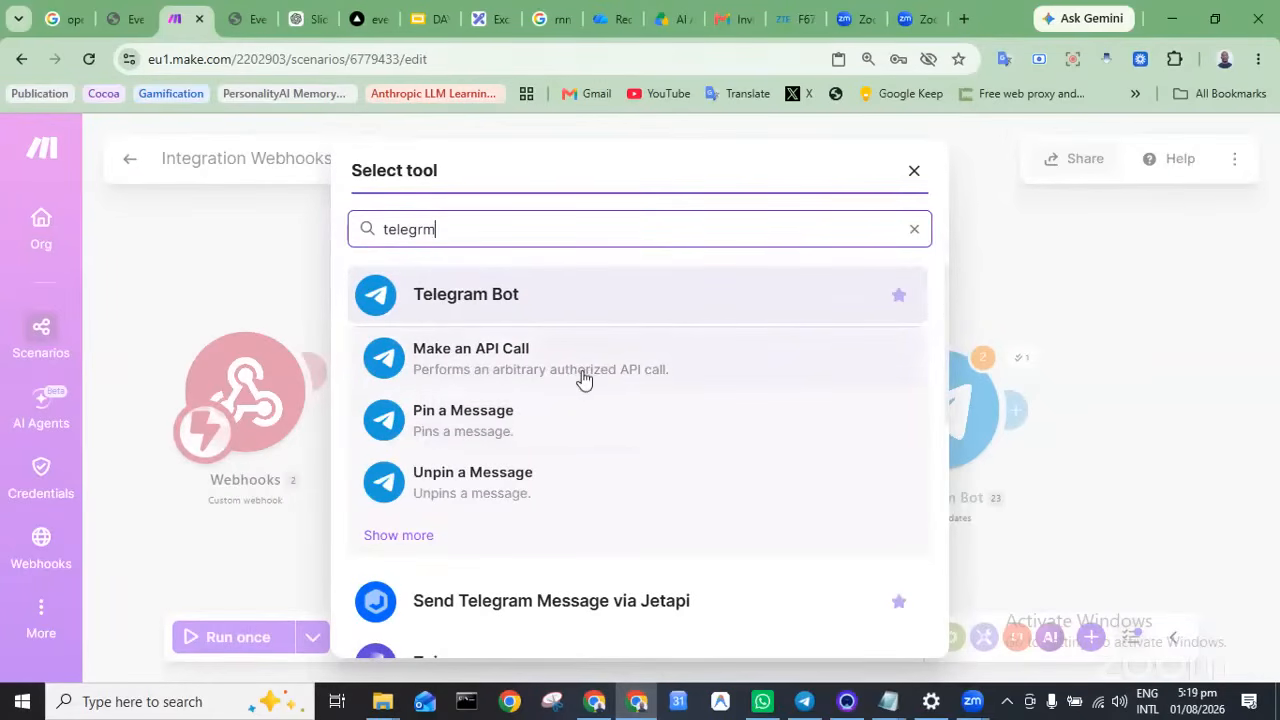
pyautogui.scroll(-1, 585, 380)
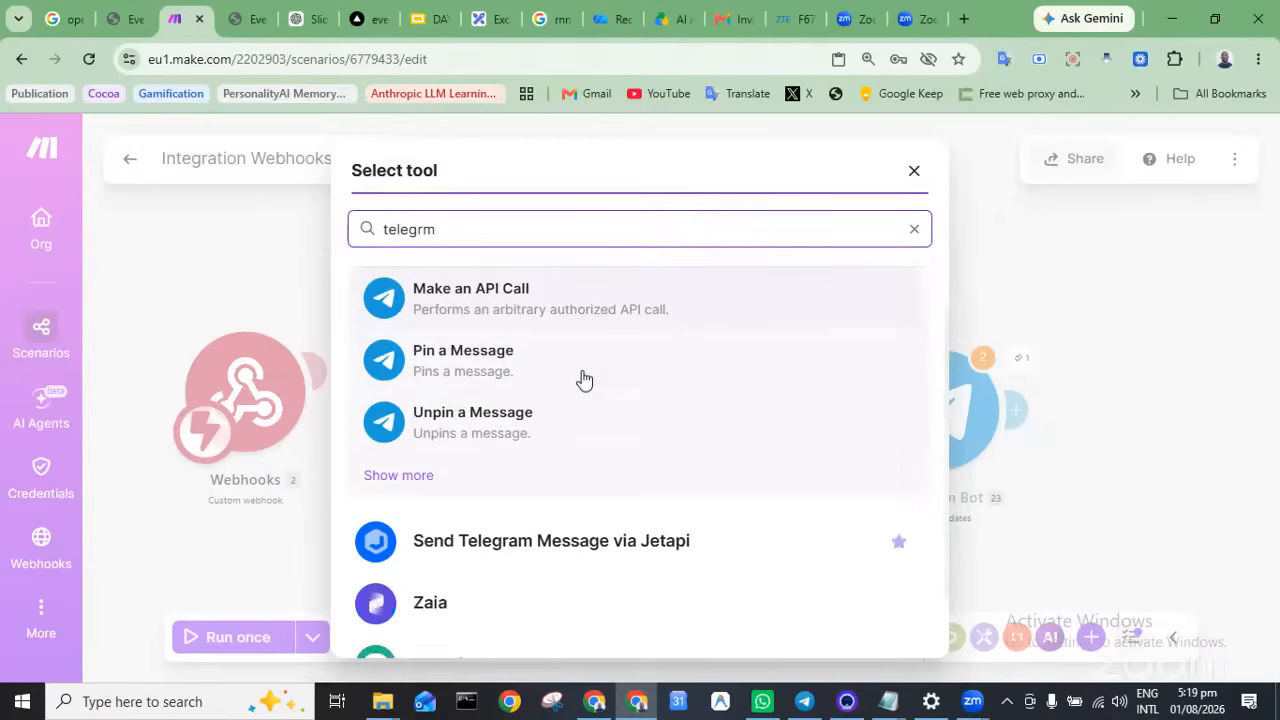
pyautogui.click(398, 450)
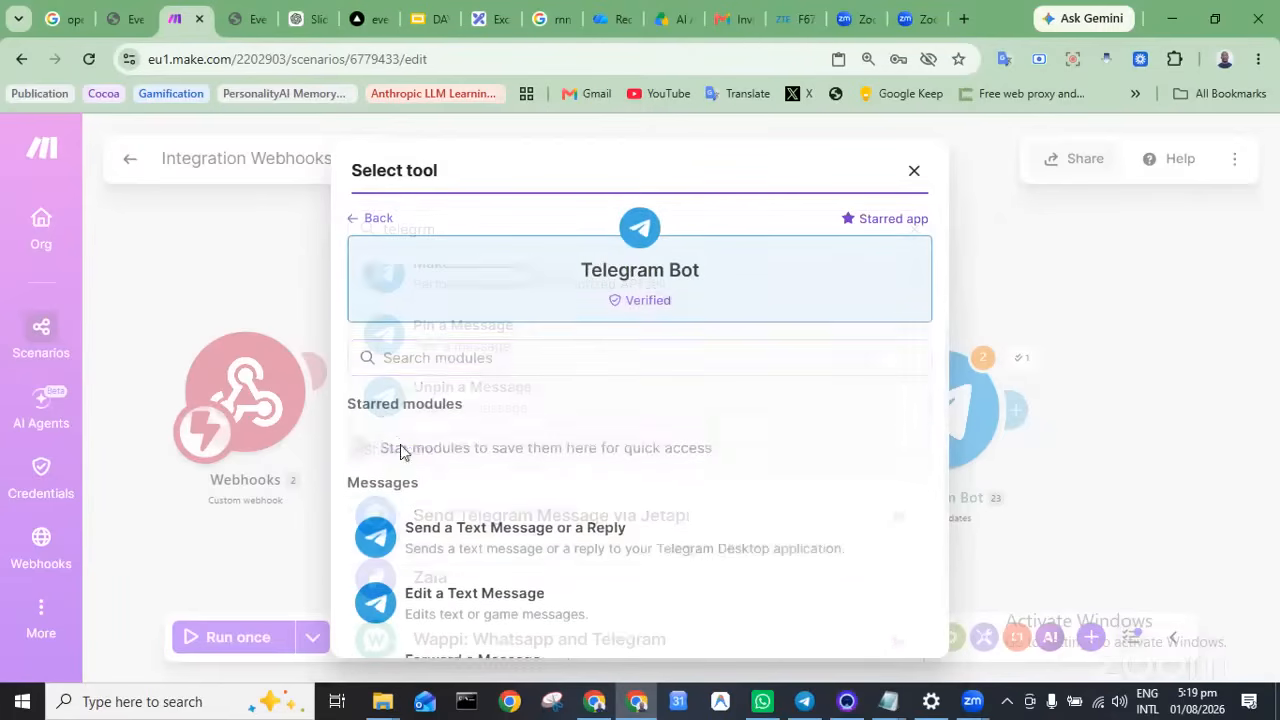
pyautogui.scroll(-2, 610, 415)
pyautogui.scroll(2, 590, 440)
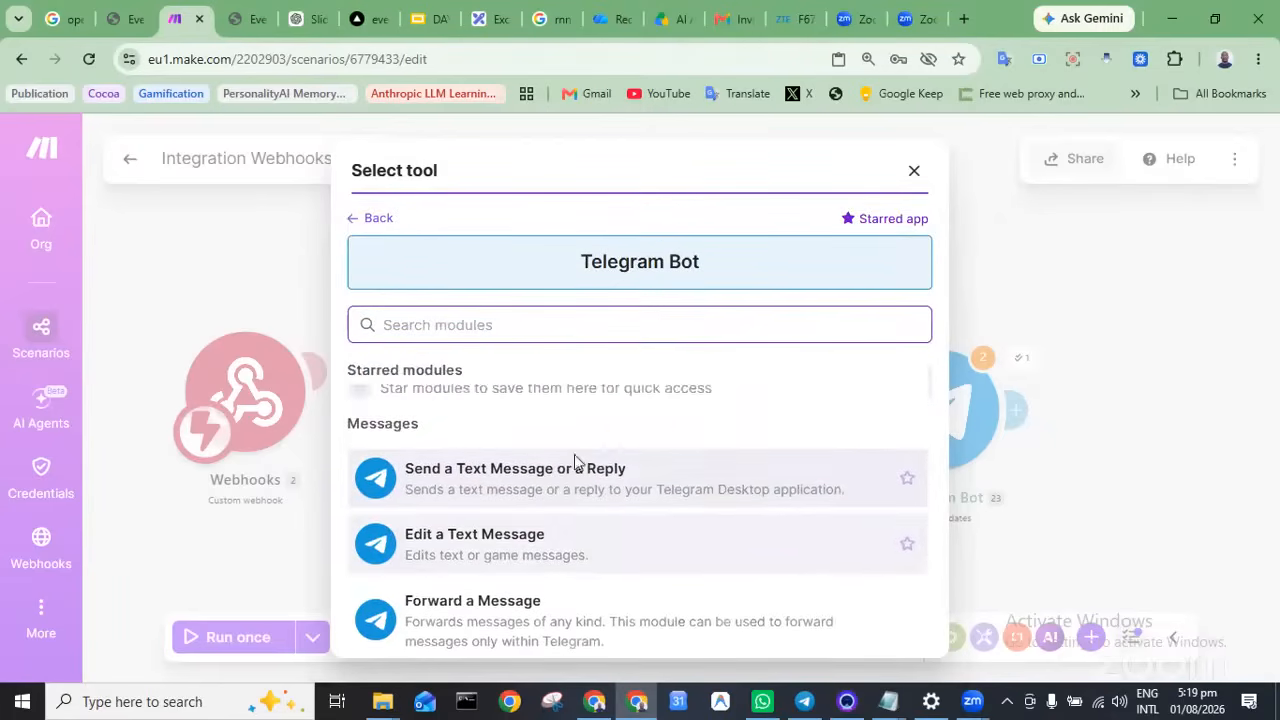
pyautogui.click(556, 476)
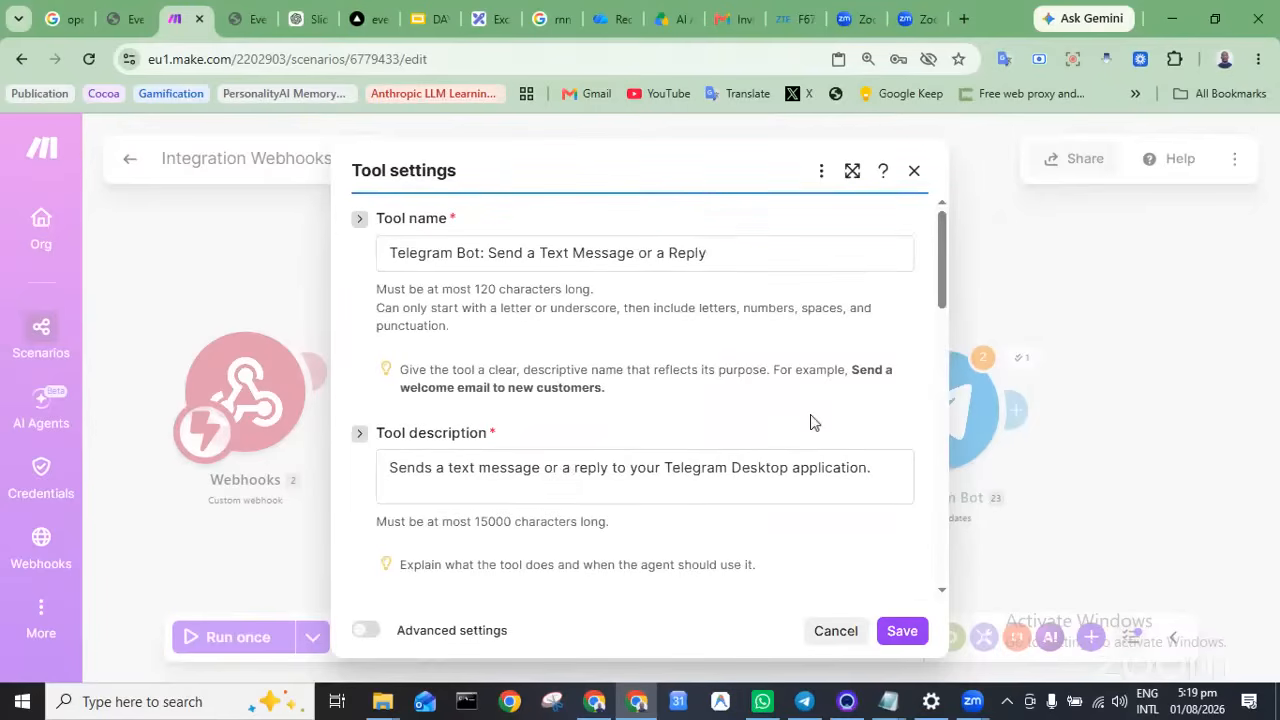
# Rename the Telegram tool superadmin_comm, matching the tool name used in the system_prompt2 file in Notepad
pyautogui.click(719, 252)
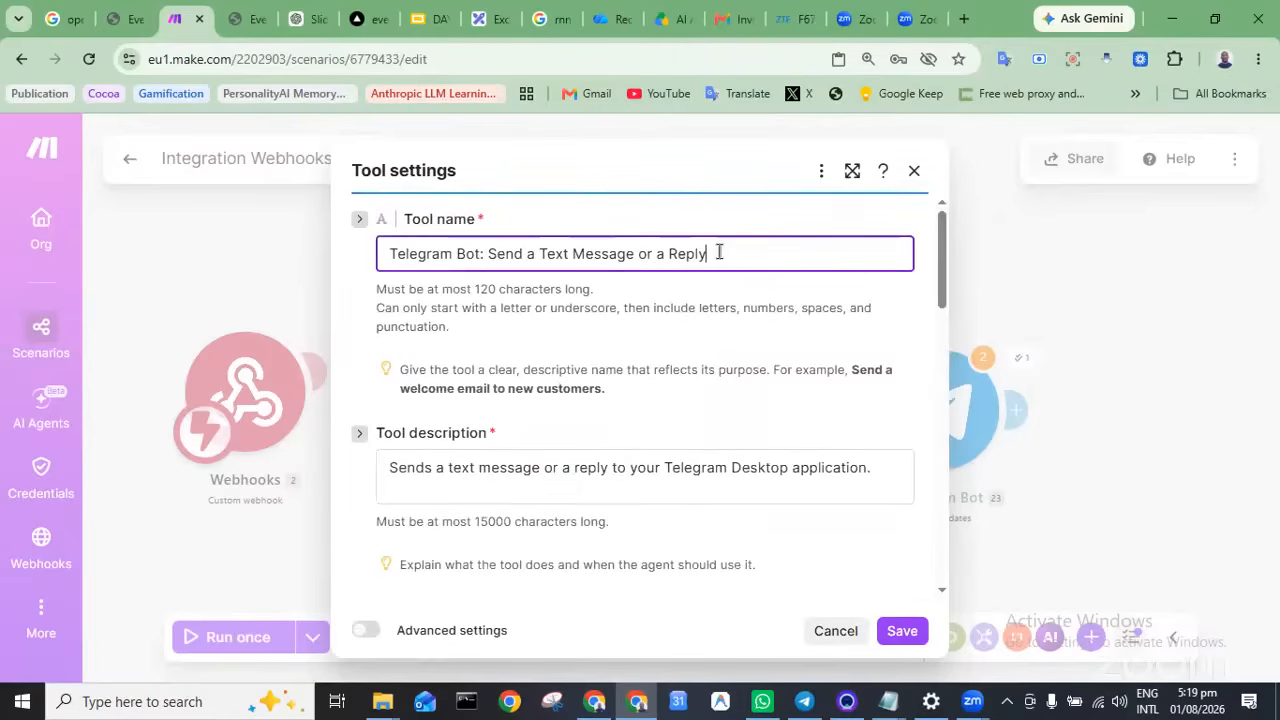
pyautogui.moveTo(719, 252); pyautogui.dragTo(362, 262)
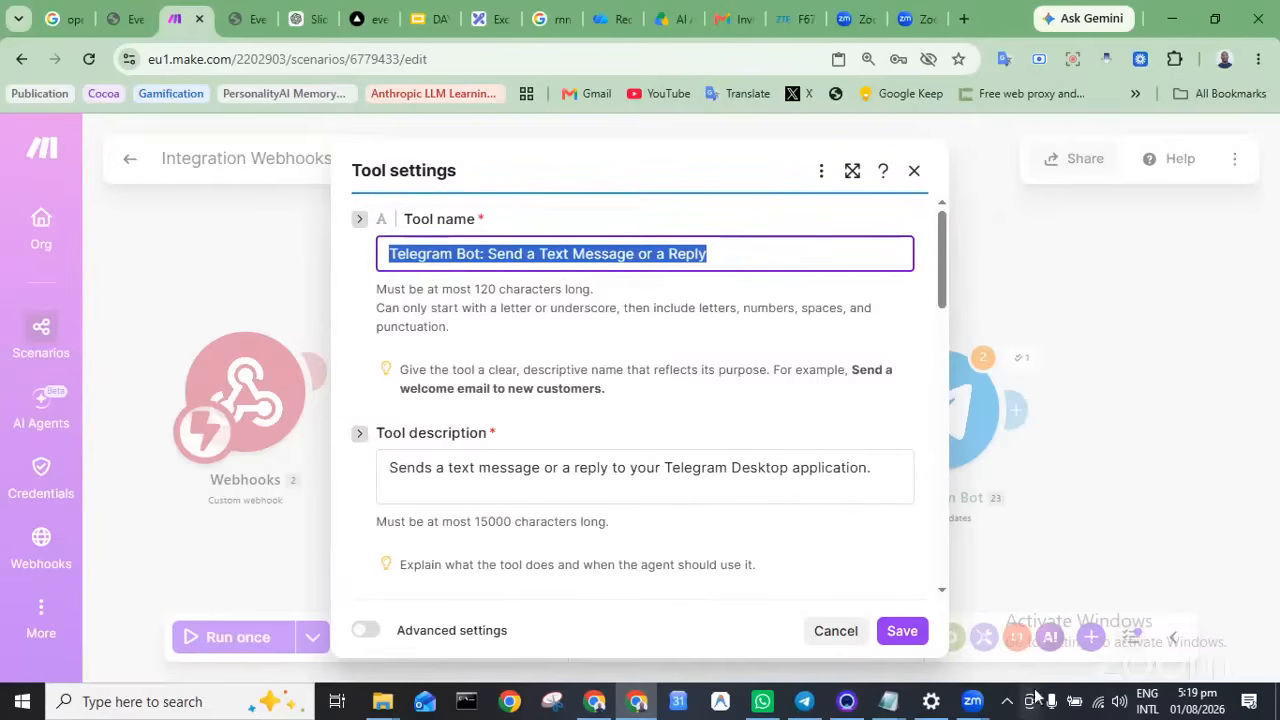
pyautogui.click(895, 705)
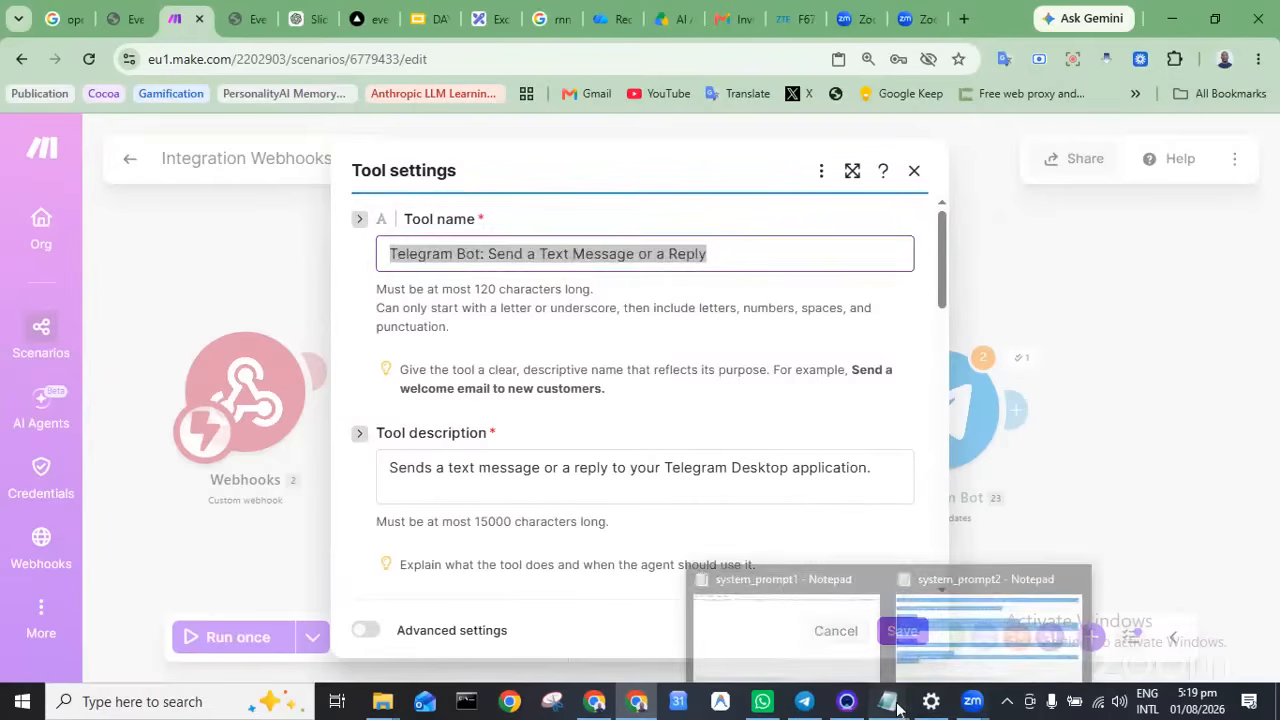
pyautogui.click(960, 648)
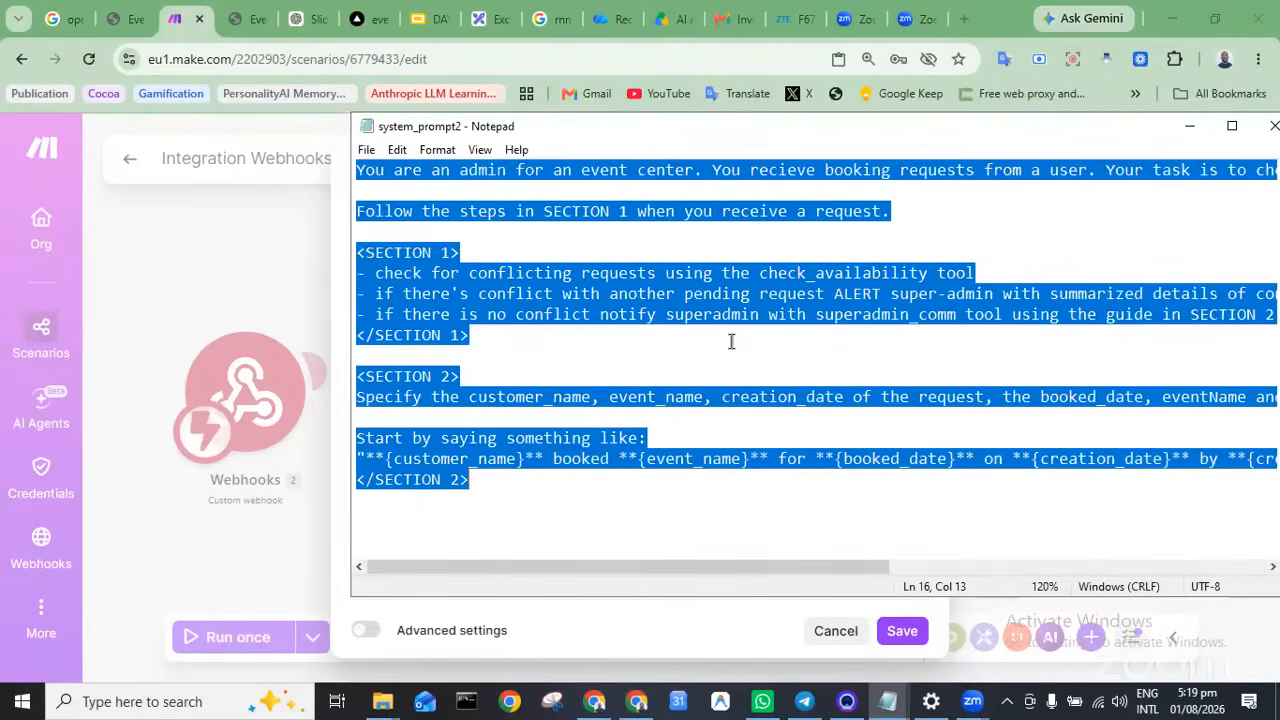
pyautogui.hscroll(1, 731, 342)
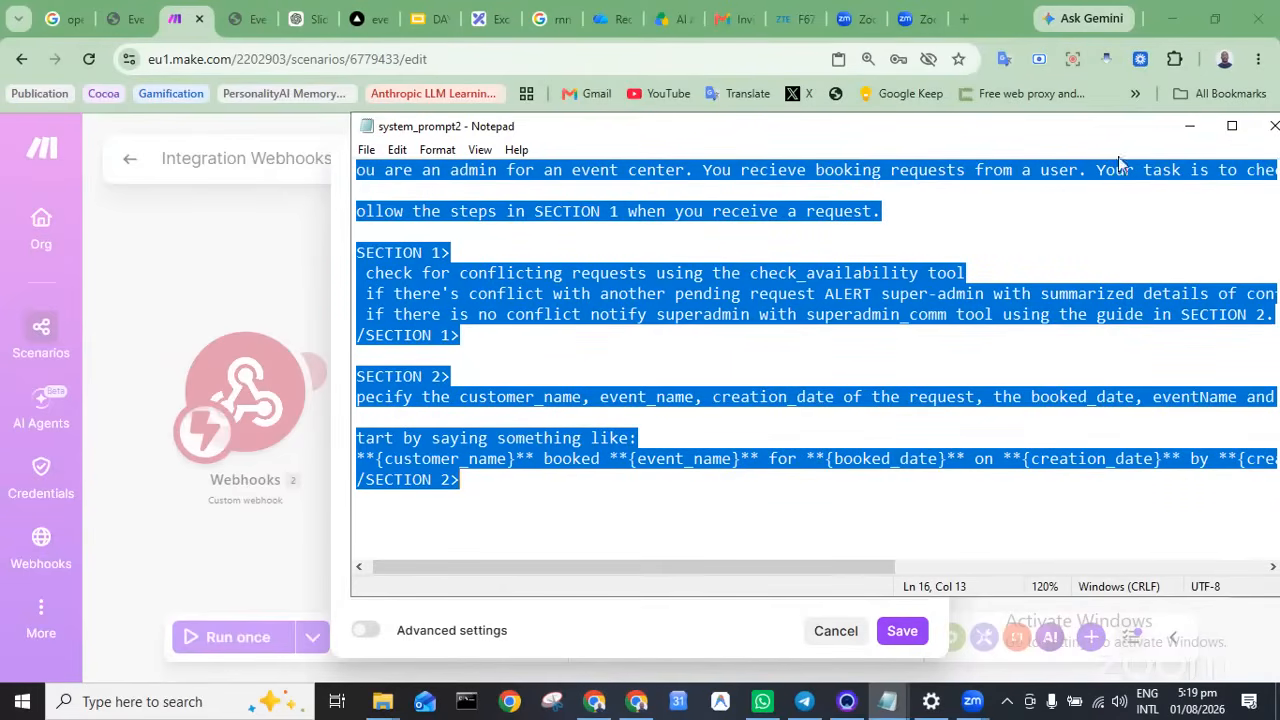
pyautogui.doubleClick(882, 316)
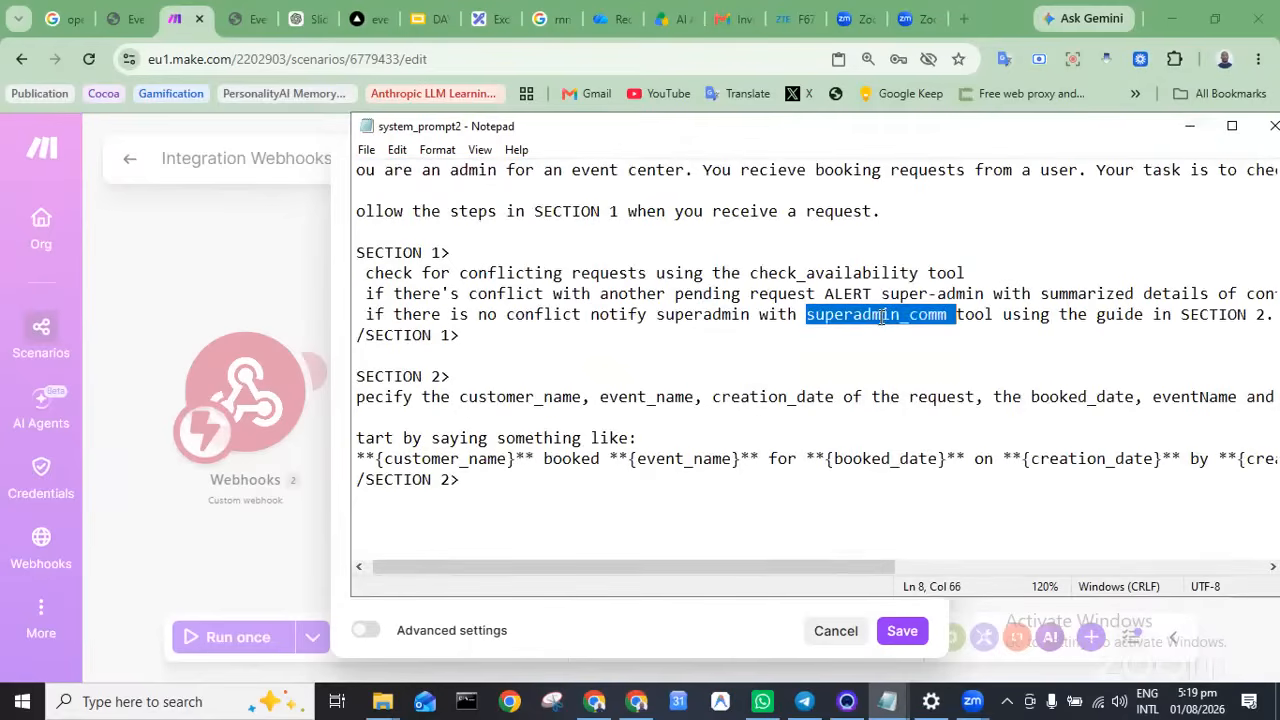
pyautogui.click(1189, 126)
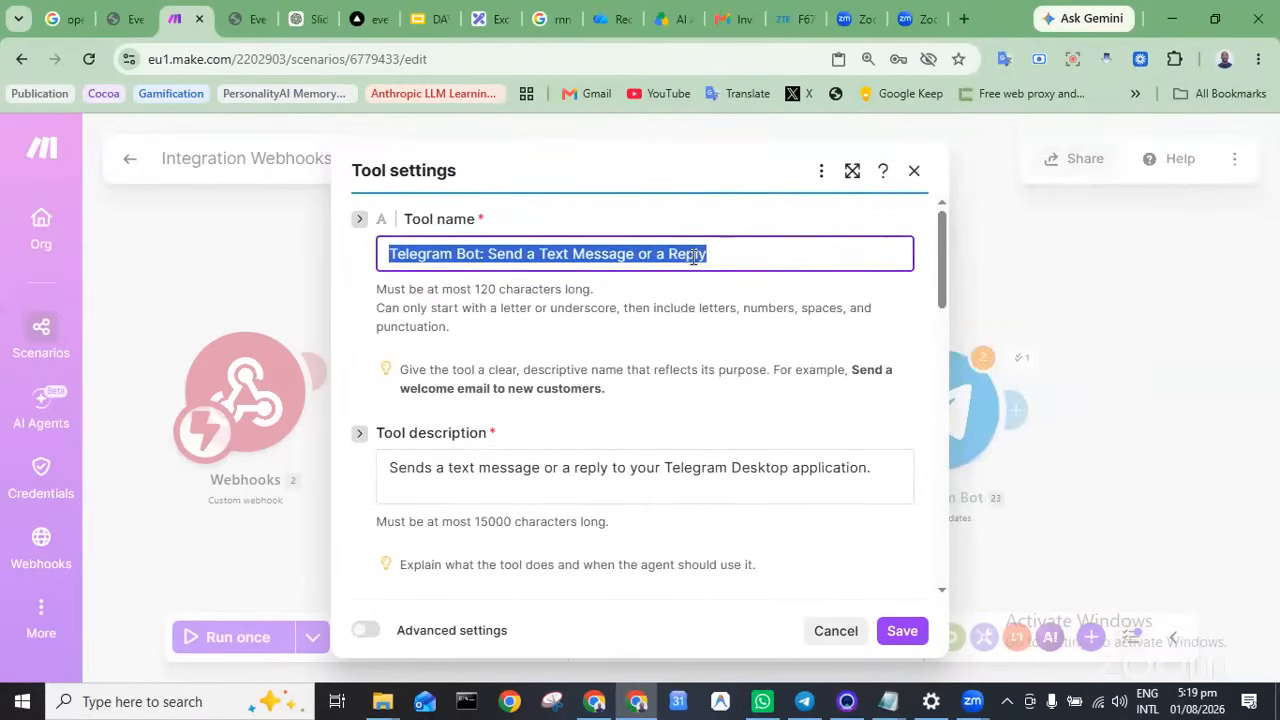
pyautogui.write('superadmin_comm')
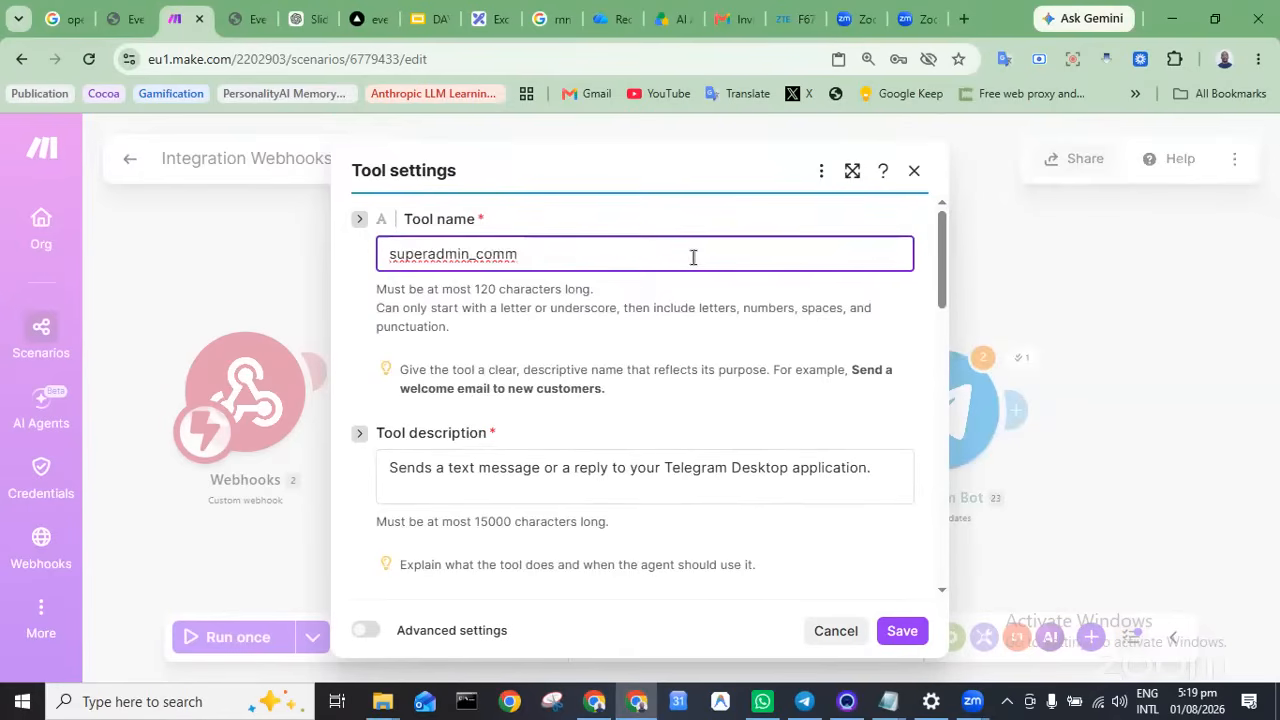
# Change the Telegram tool's name to Superadmin Comm
pyautogui.press('BackSpace')
pyautogui.press('BackSpace')
pyautogui.press('Delete')
pyautogui.write('C')
pyautogui.press('Delete')
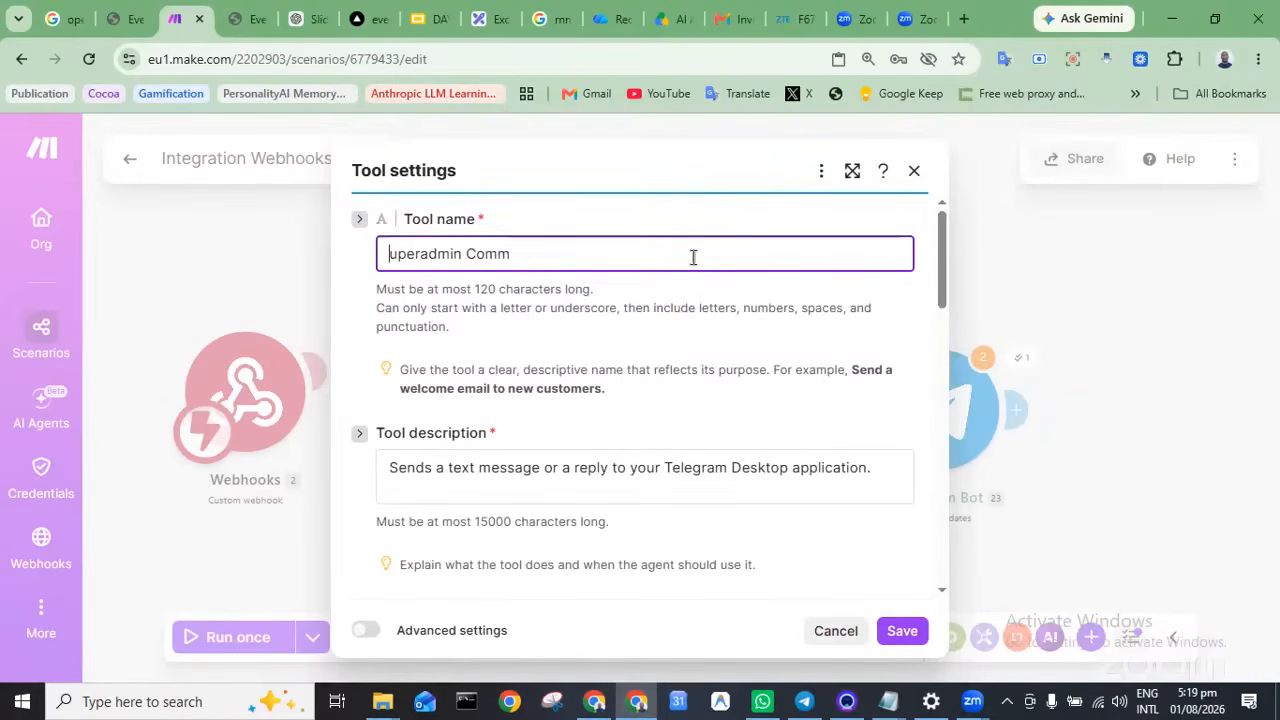
pyautogui.write('S')
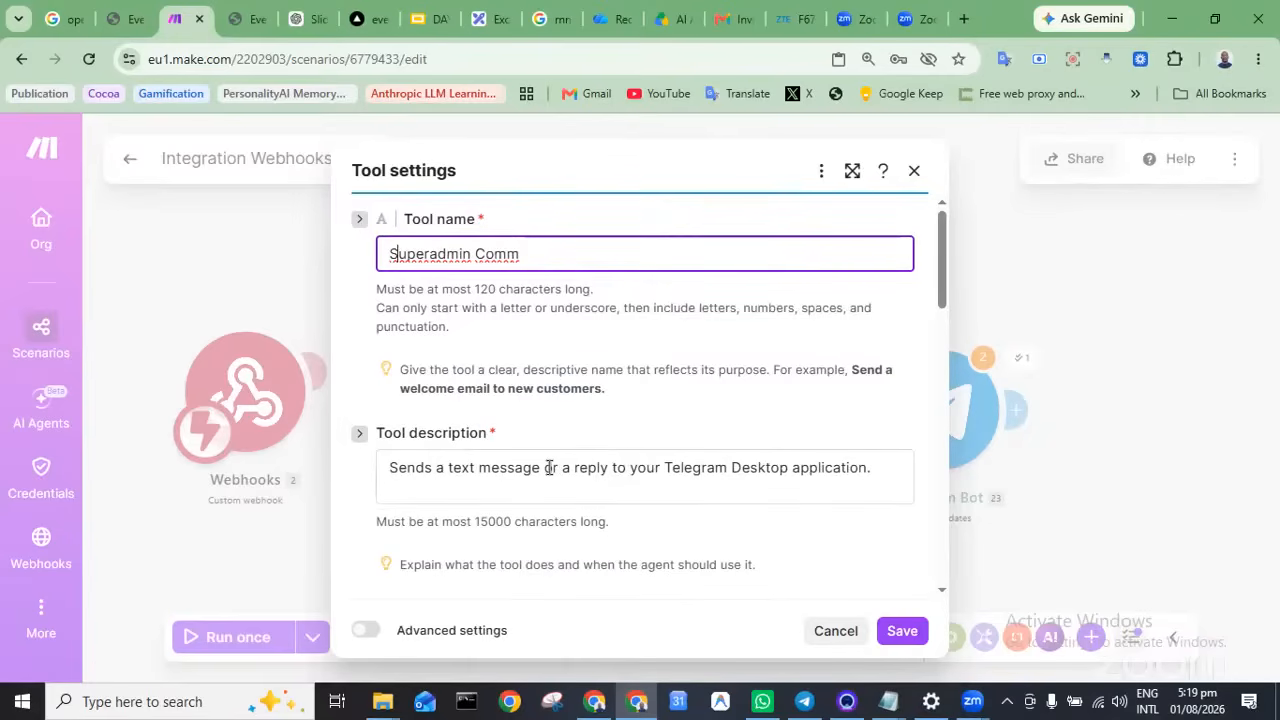
# Replace "or a reply to your" in the tool description with "the superadmin"
pyautogui.moveTo(548, 467); pyautogui.dragTo(659, 467)
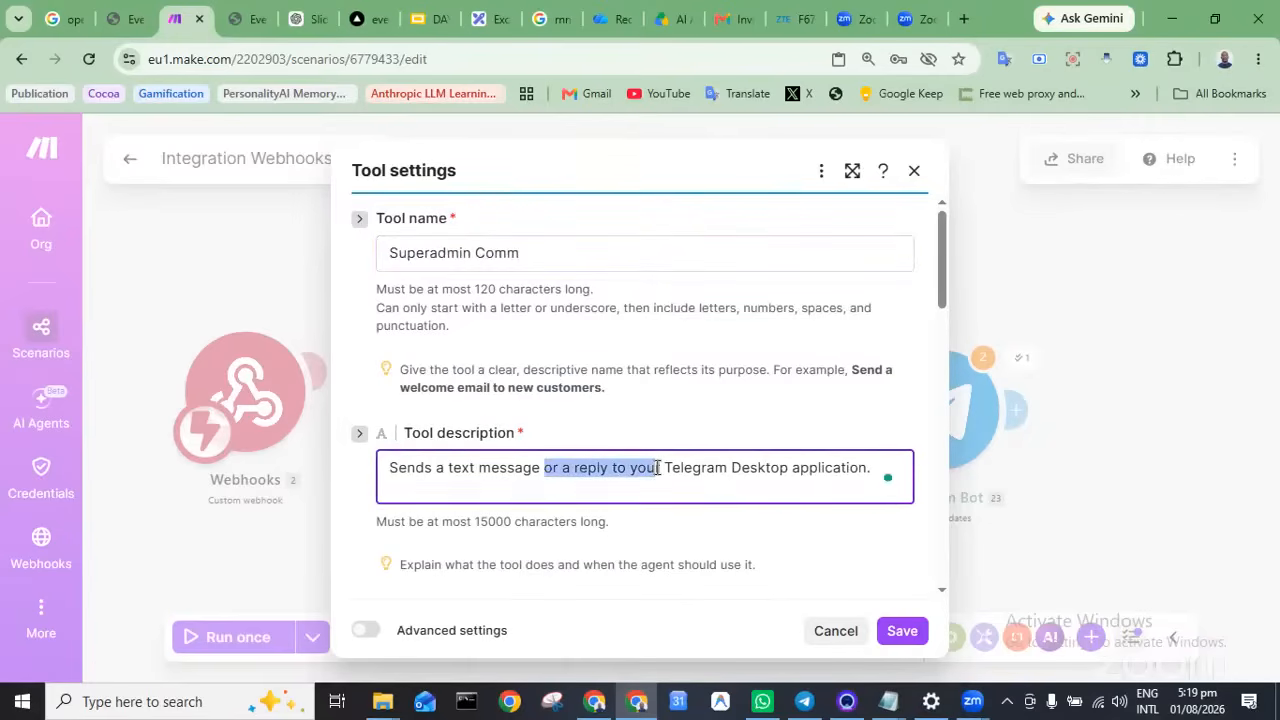
pyautogui.write('the su')
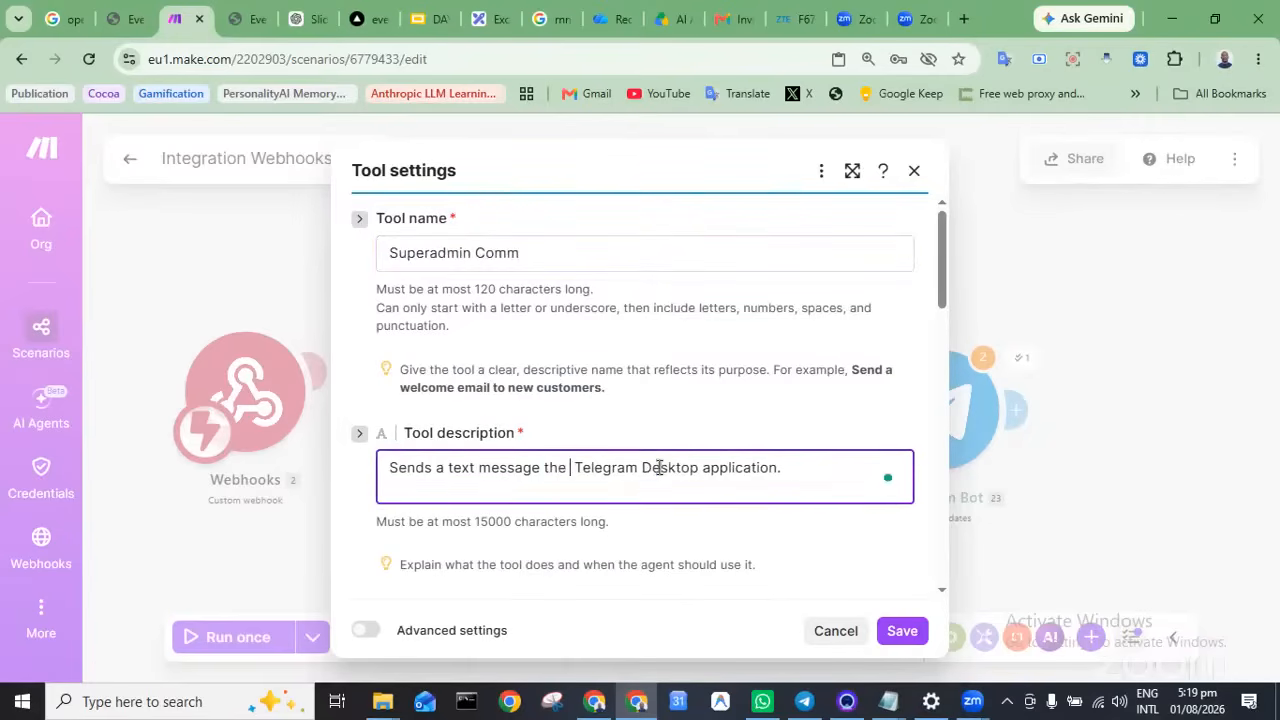
pyautogui.write('peradmin')
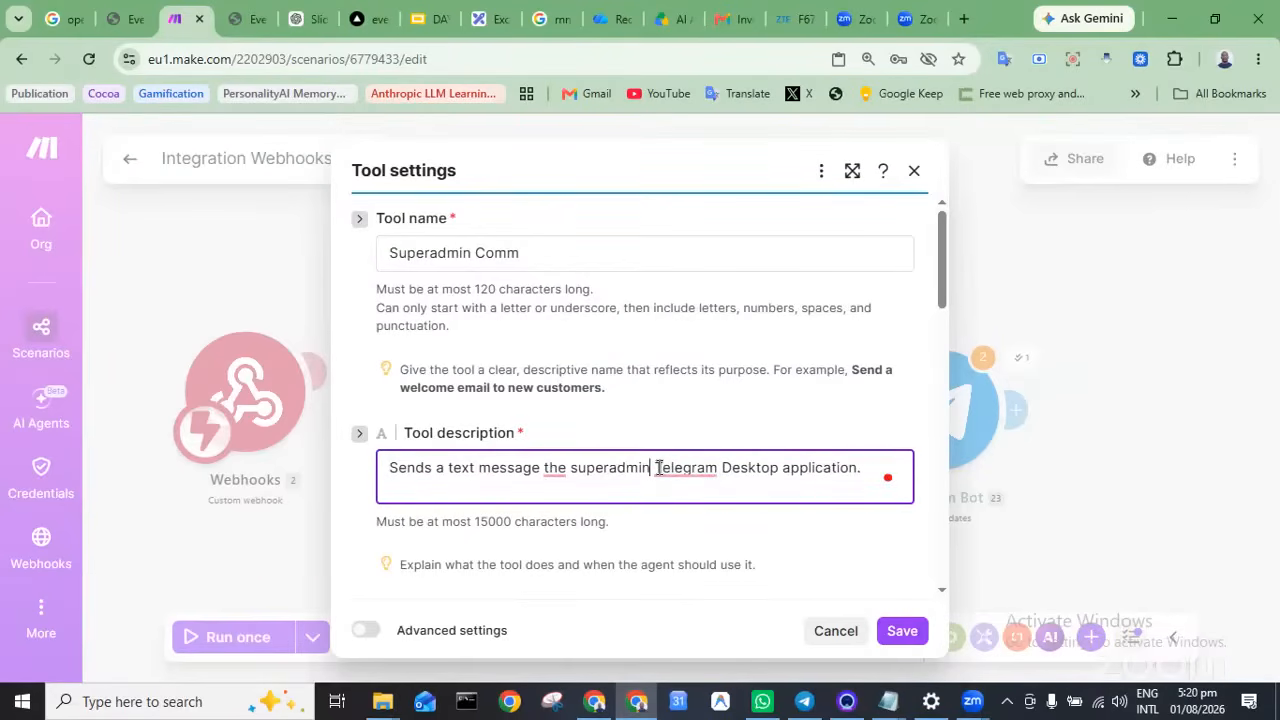
pyautogui.write(' on')
pyautogui.write('ring  ')
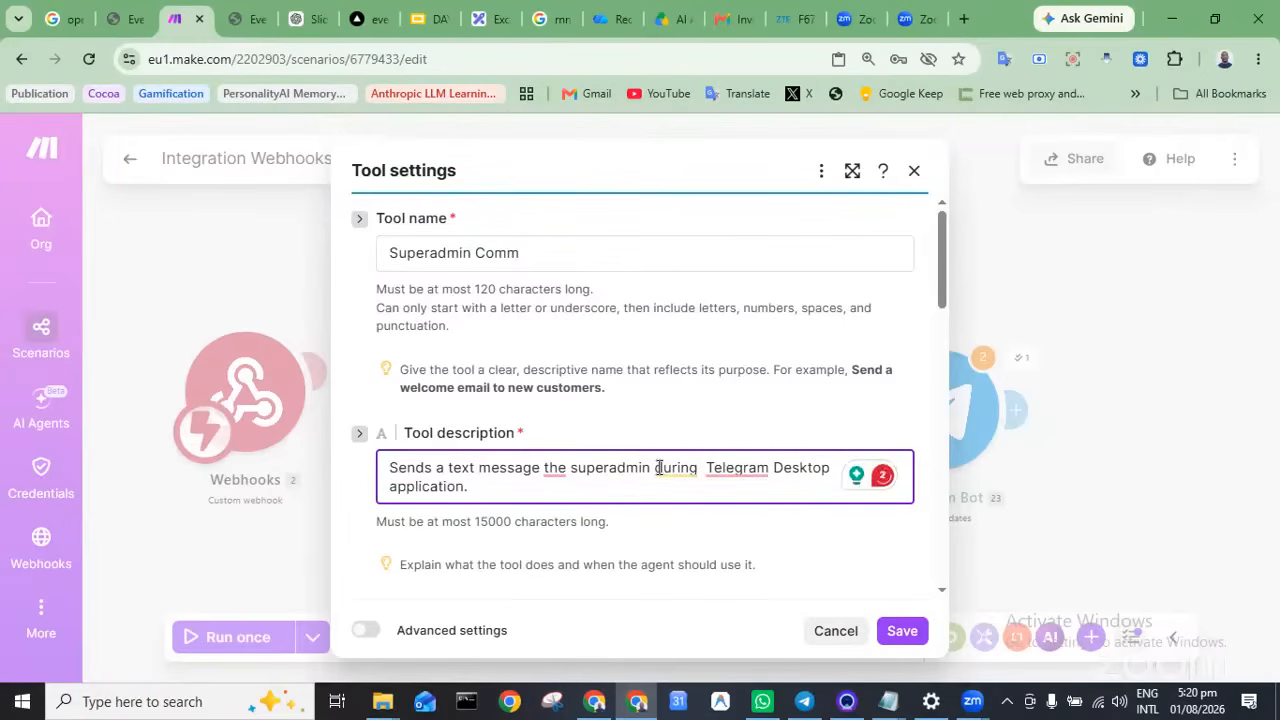
pyautogui.write('pending')
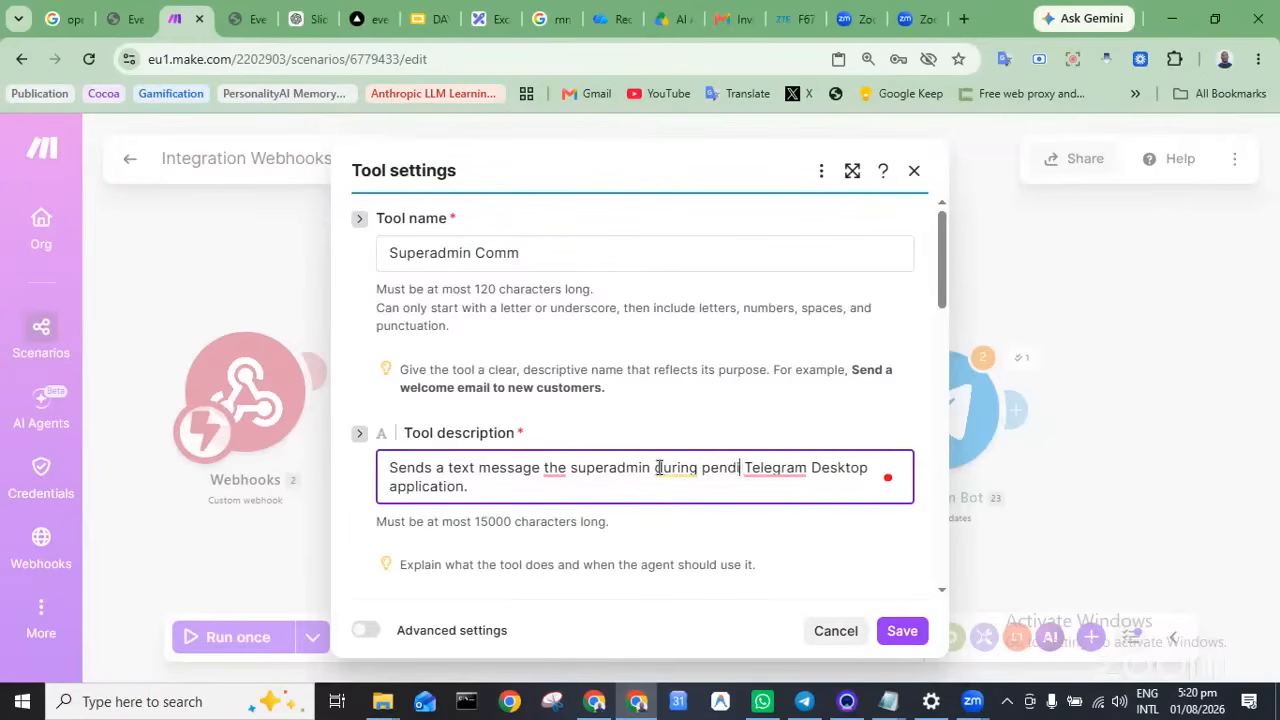
pyautogui.press('BackSpace')
pyautogui.press('BackSpace')
pyautogui.press('BackSpace')
pyautogui.press('BackSpace')
pyautogui.press('BackSpace')
pyautogui.press('BackSpace')
pyautogui.press('BackSpace')
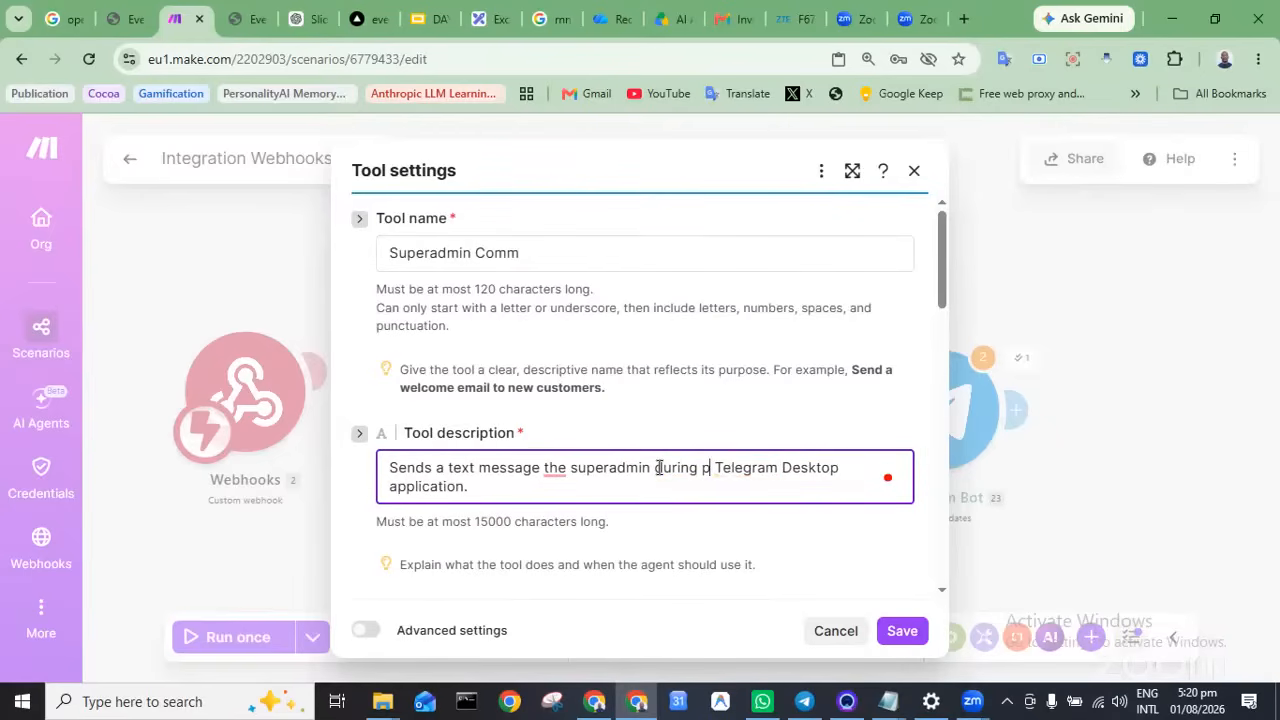
pyautogui.press('BackSpace')
pyautogui.press('BackSpace')
pyautogui.press('BackSpace')
pyautogui.press('BackSpace')
pyautogui.press('BackSpace')
pyautogui.press('BackSpace')
pyautogui.press('BackSpace')
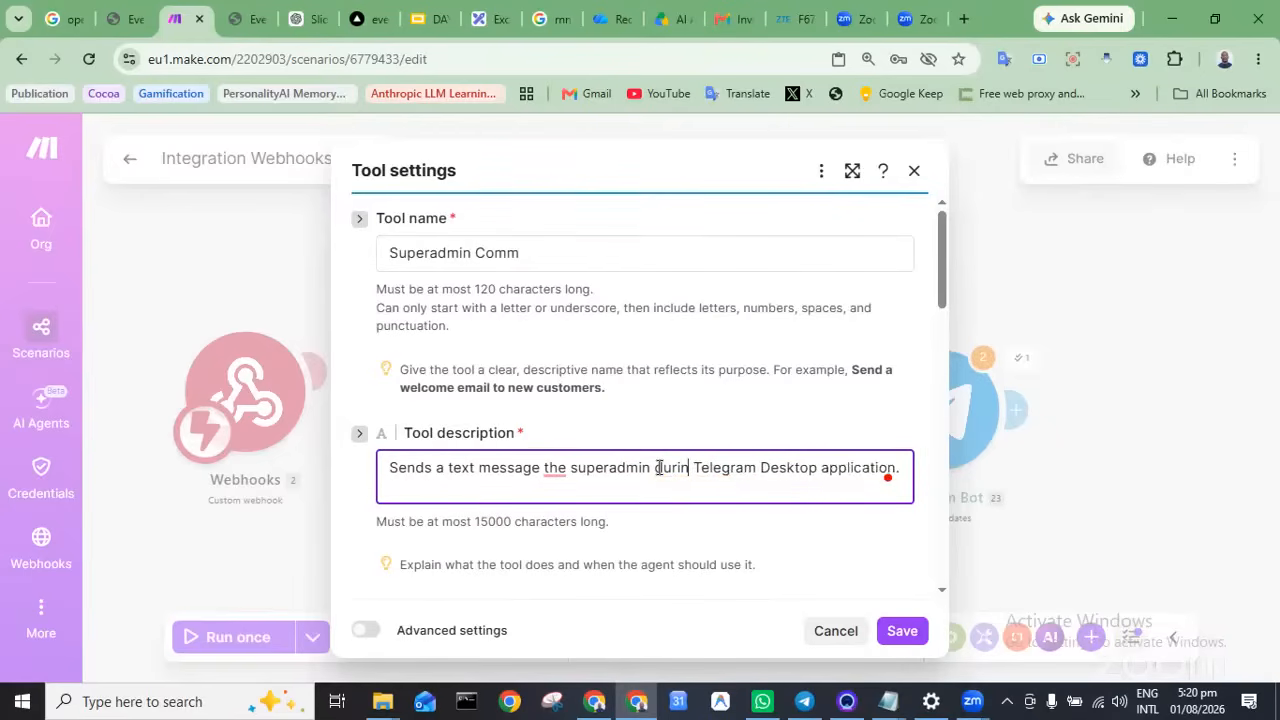
# Add "when there are conflicting pending requests" after "superadmin" in the tool description and insert "to" before "the superadmin"
pyautogui.write('when')
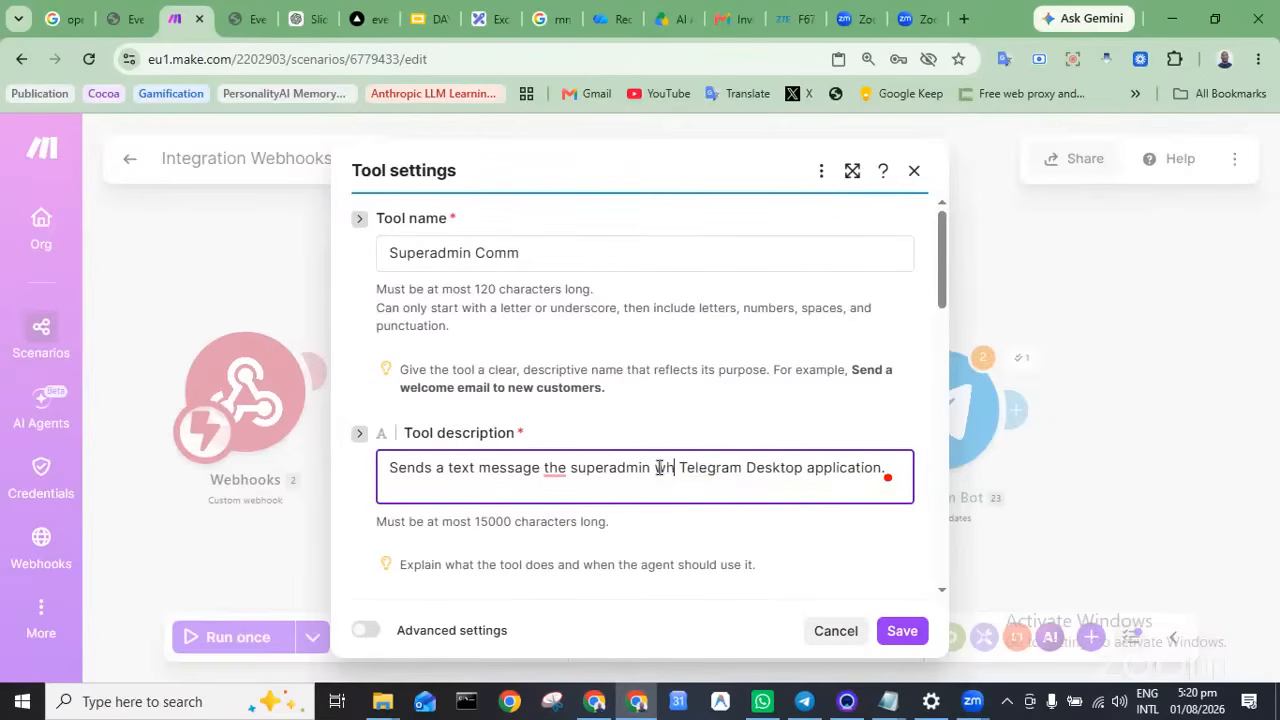
pyautogui.write(' there are')
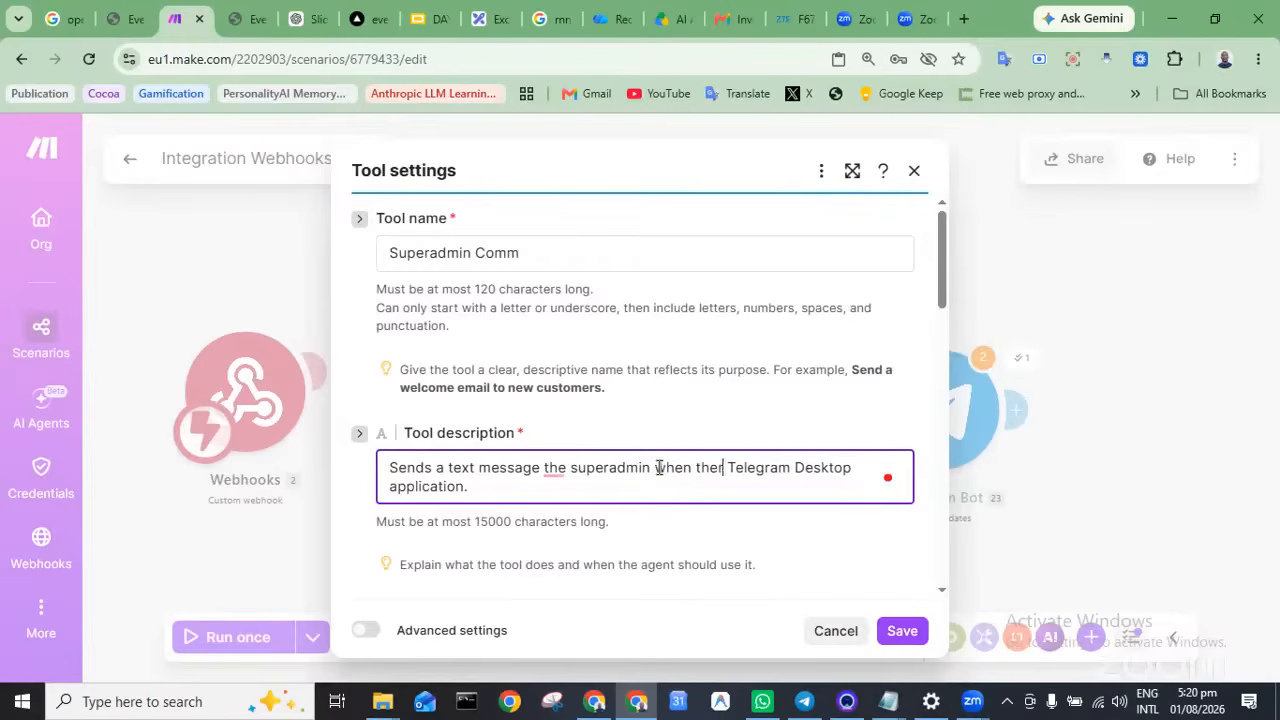
pyautogui.write(' conflict')
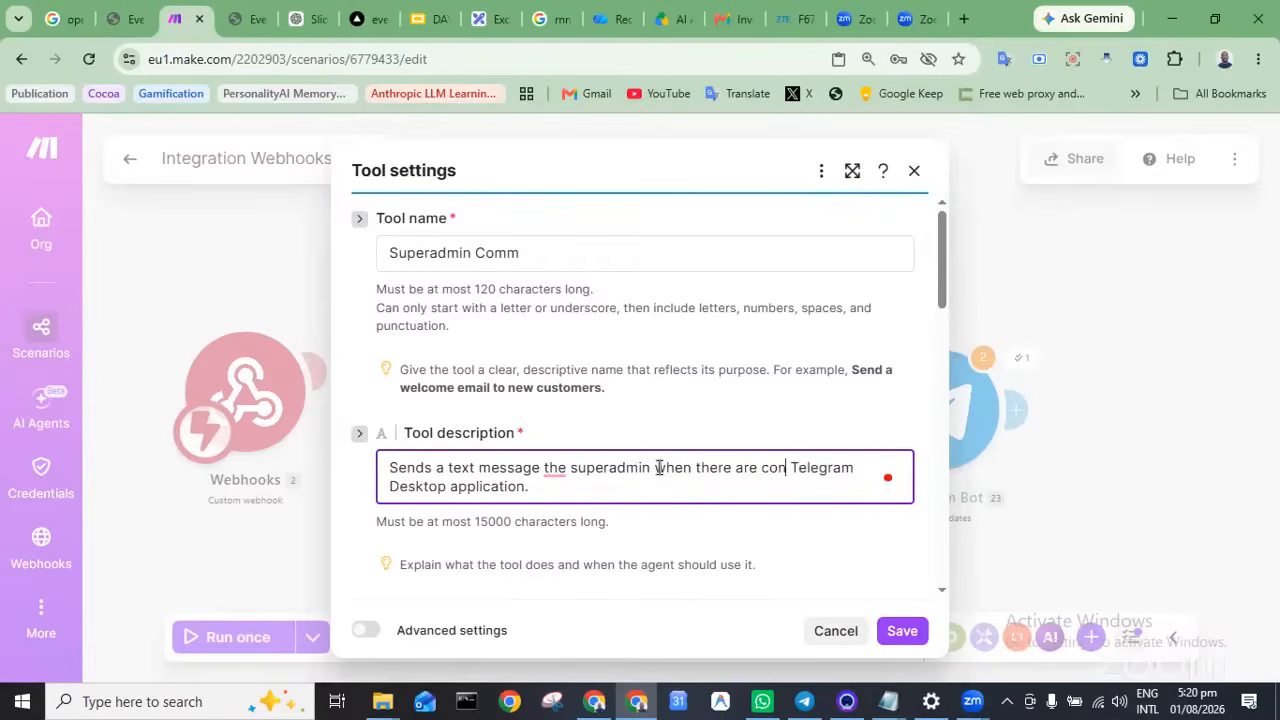
pyautogui.write('ing pendi')
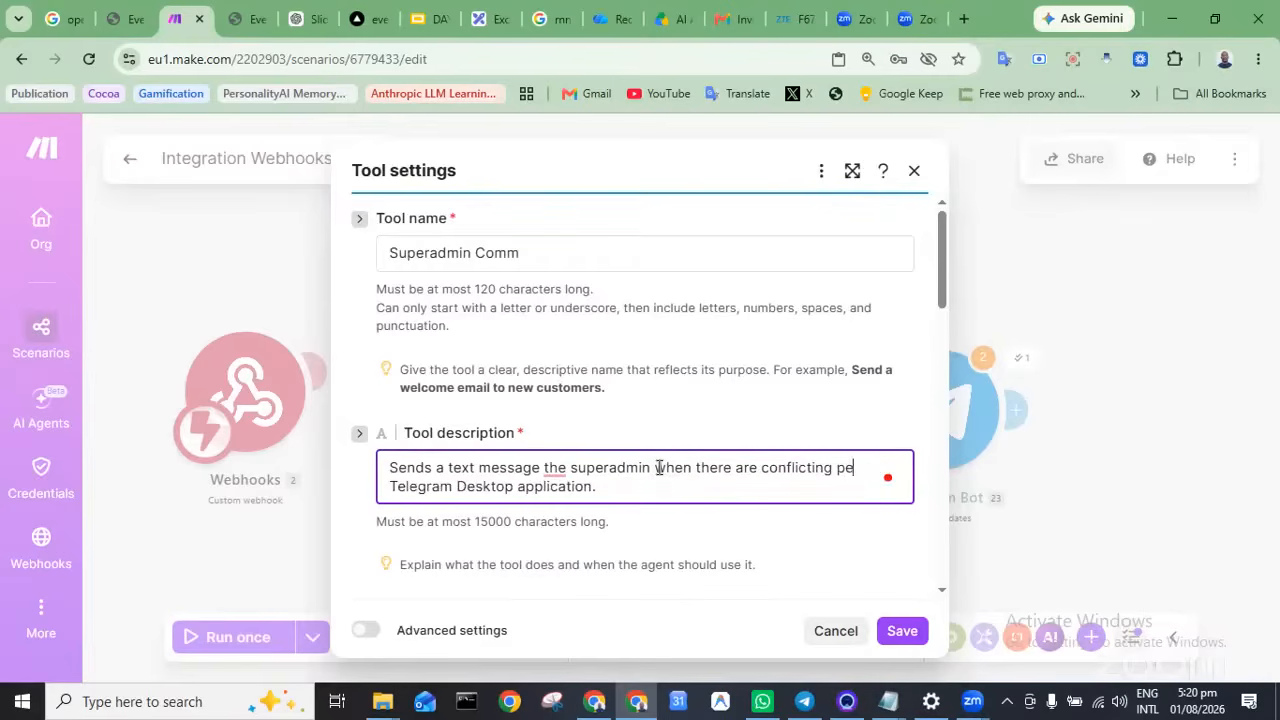
pyautogui.write('ng re')
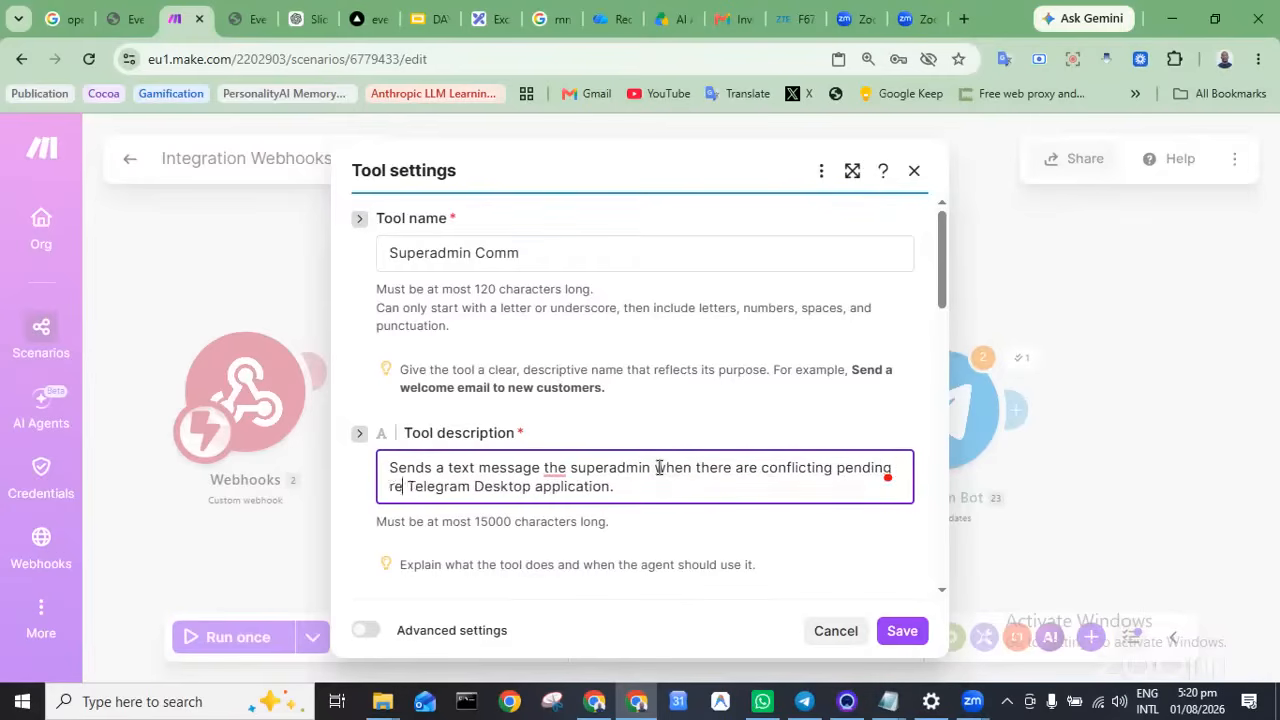
pyautogui.write('quests')
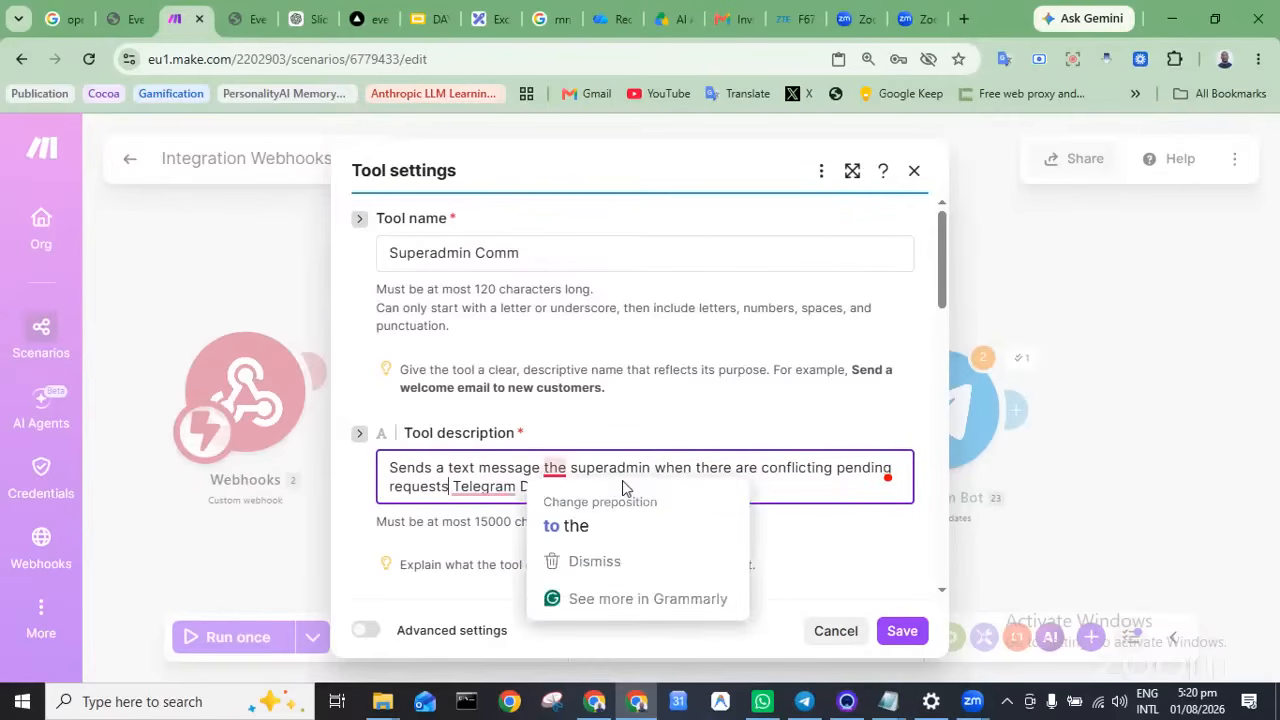
pyautogui.moveTo(551, 464)
pyautogui.click(547, 467)
pyautogui.write('to')
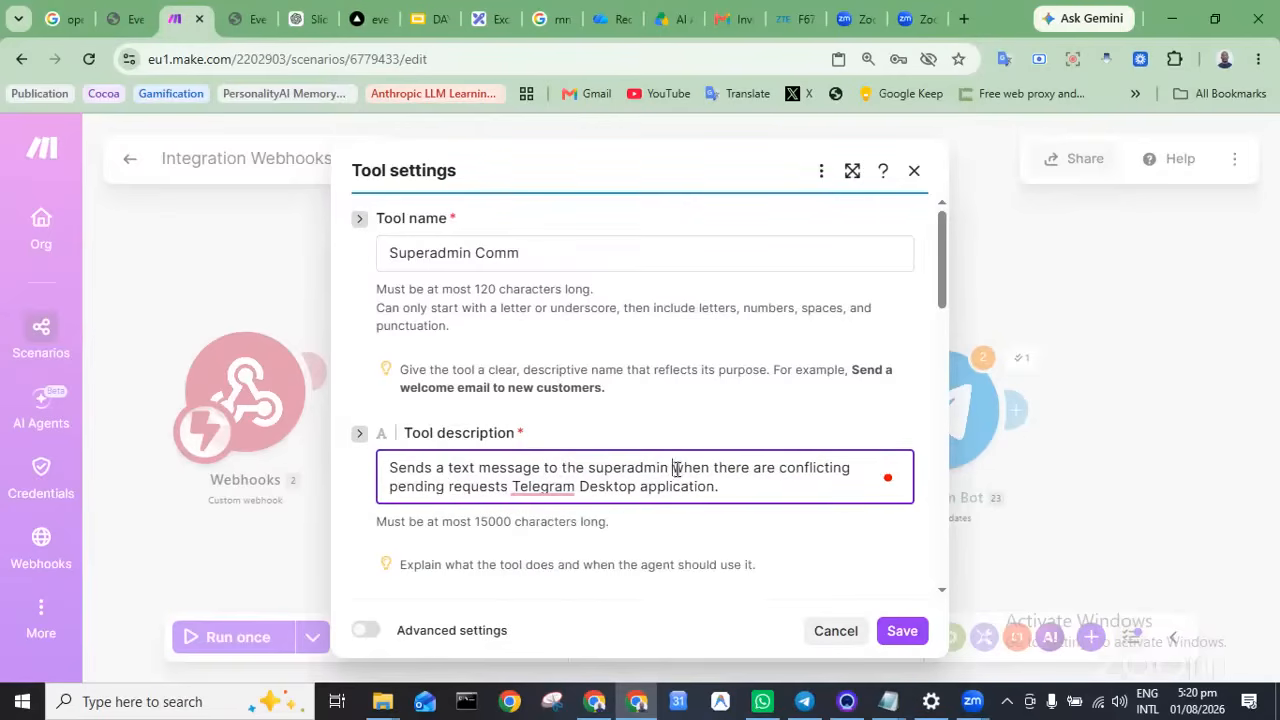
# Reword the description to end "to the superadmin via Telegram Desktop application when there are conflicting pending requests."
pyautogui.keyDown('shift'); pyautogui.click(509, 487); pyautogui.keyUp('shift')
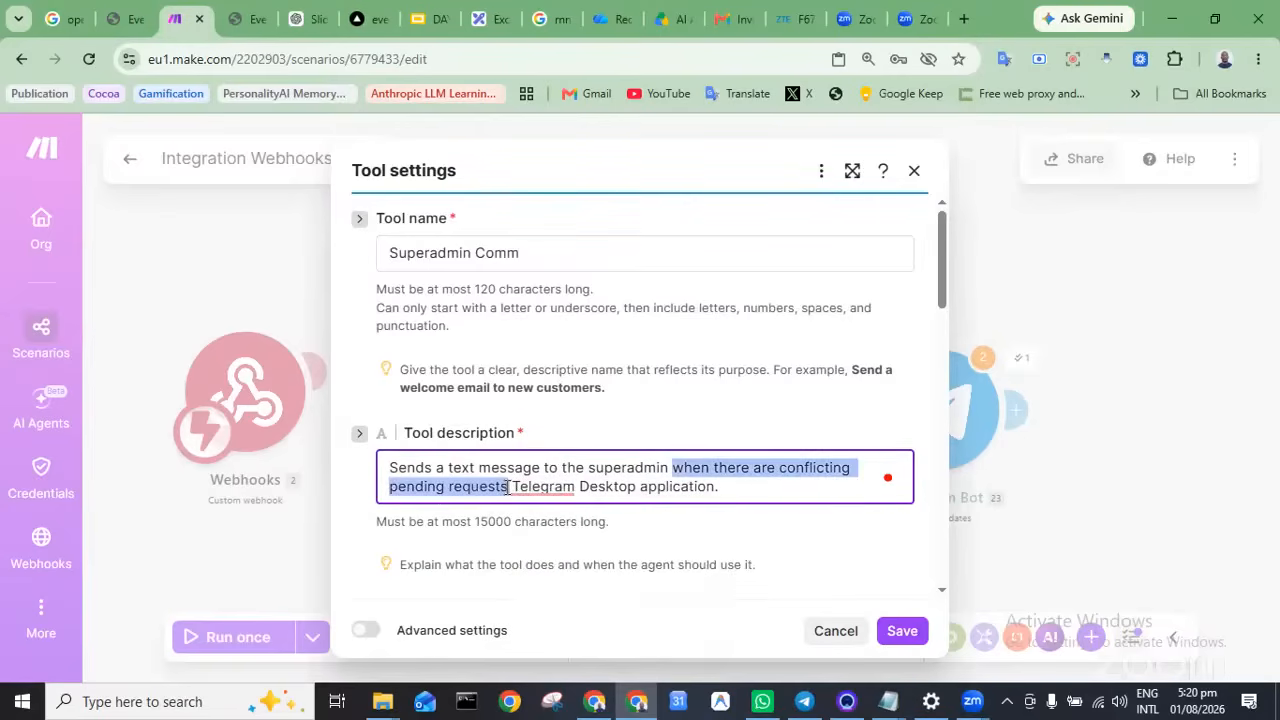
pyautogui.press('BackSpace')
pyautogui.write('via')
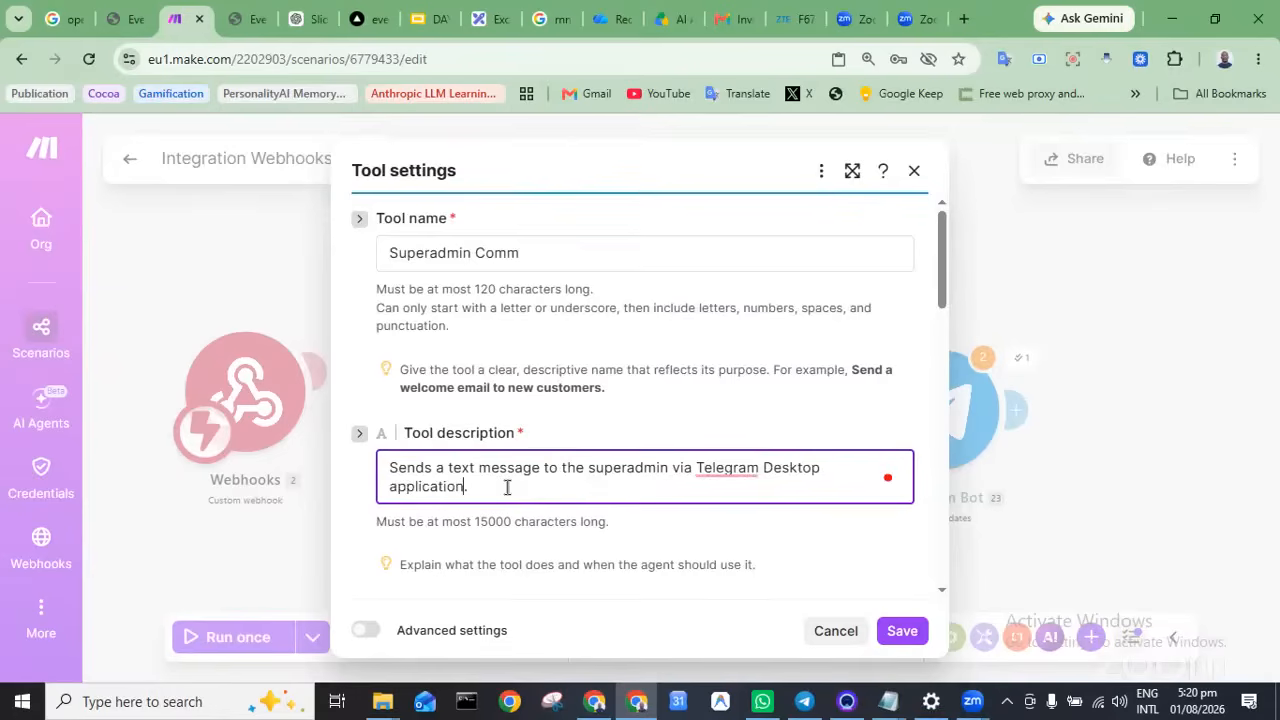
pyautogui.hotkey('ctrl', 'z')
pyautogui.hotkey('ctrl', 'z')
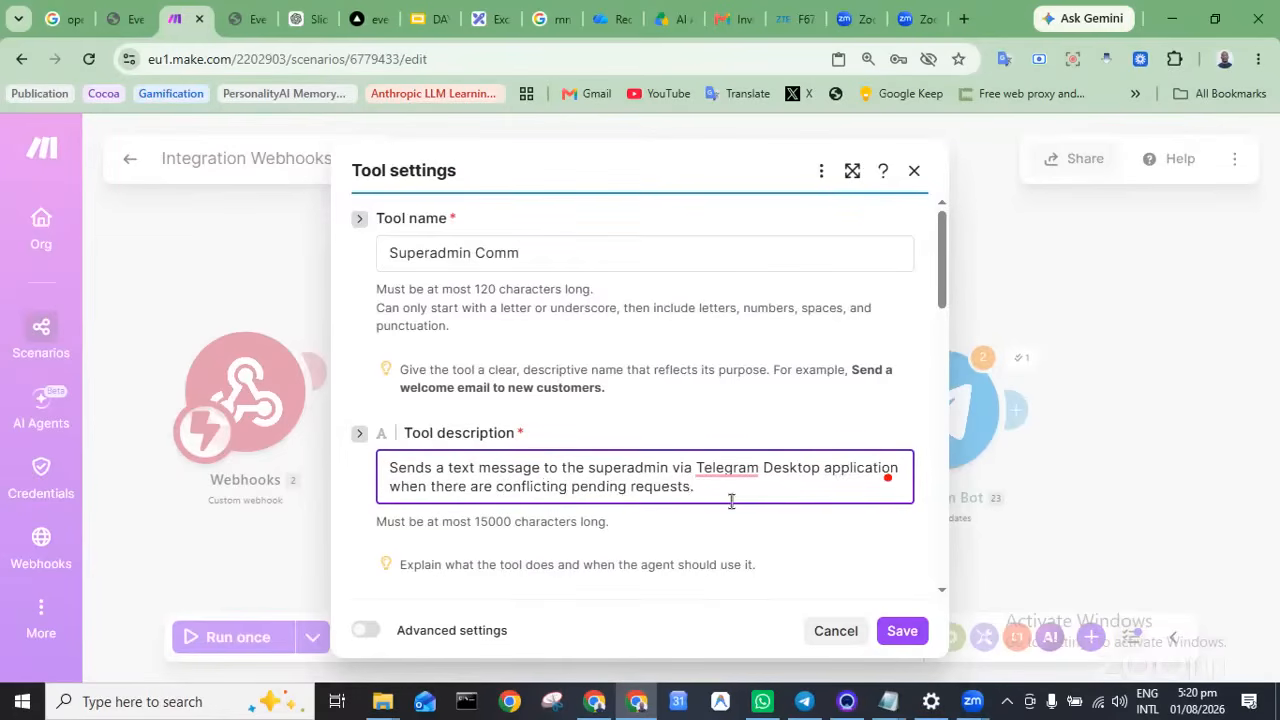
# Set the Telegram tool's connection to xtl_32ime, matching the bot chat in Telegram
pyautogui.scroll(-3, 731, 500)
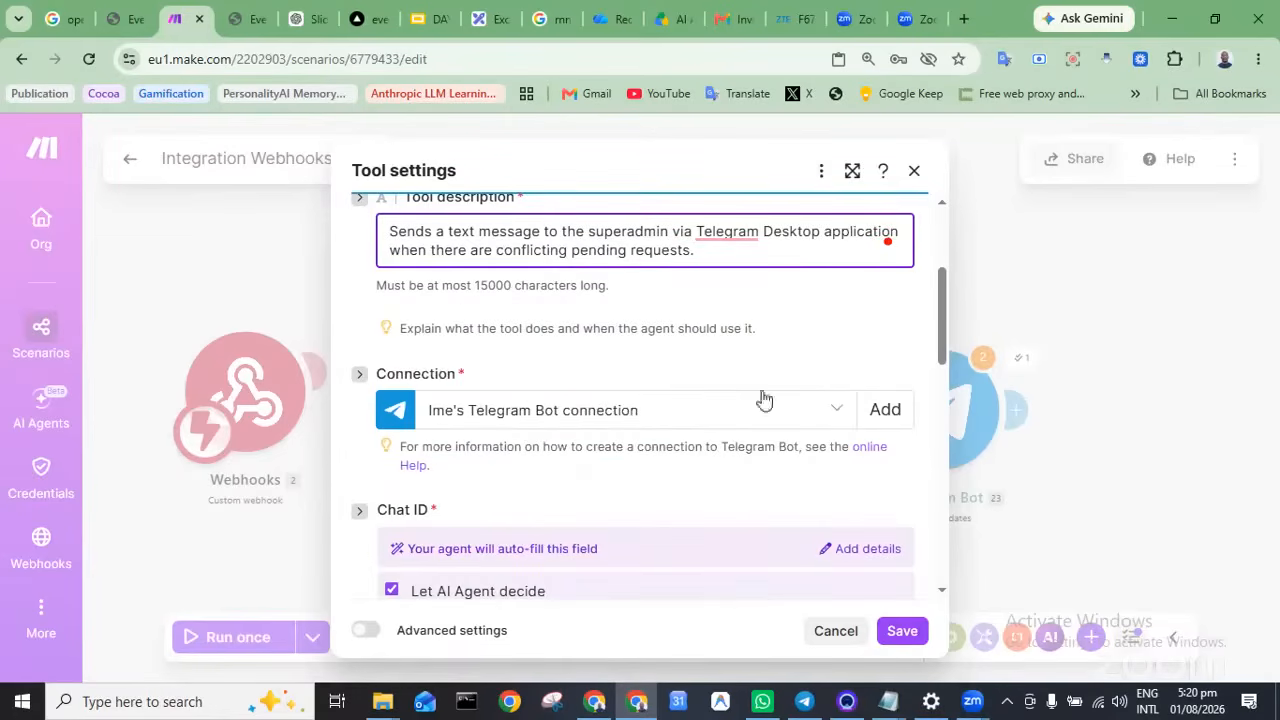
pyautogui.click(748, 418)
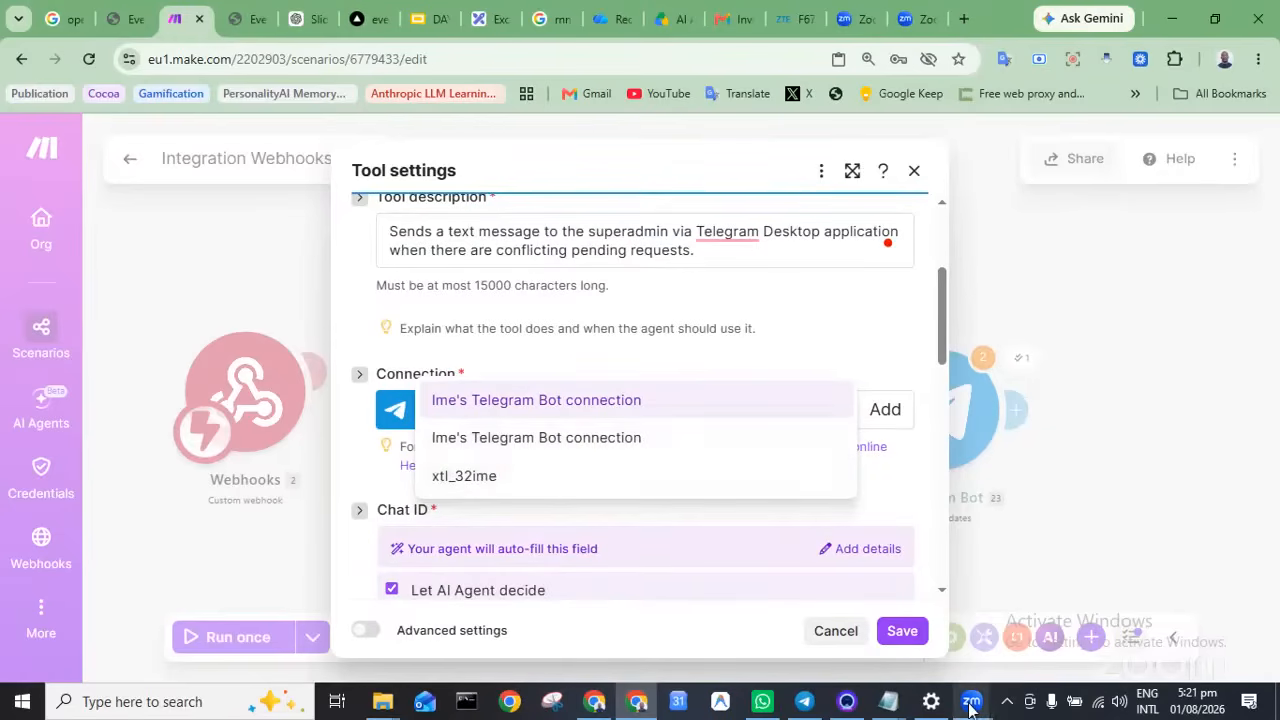
pyautogui.moveTo(804, 701)
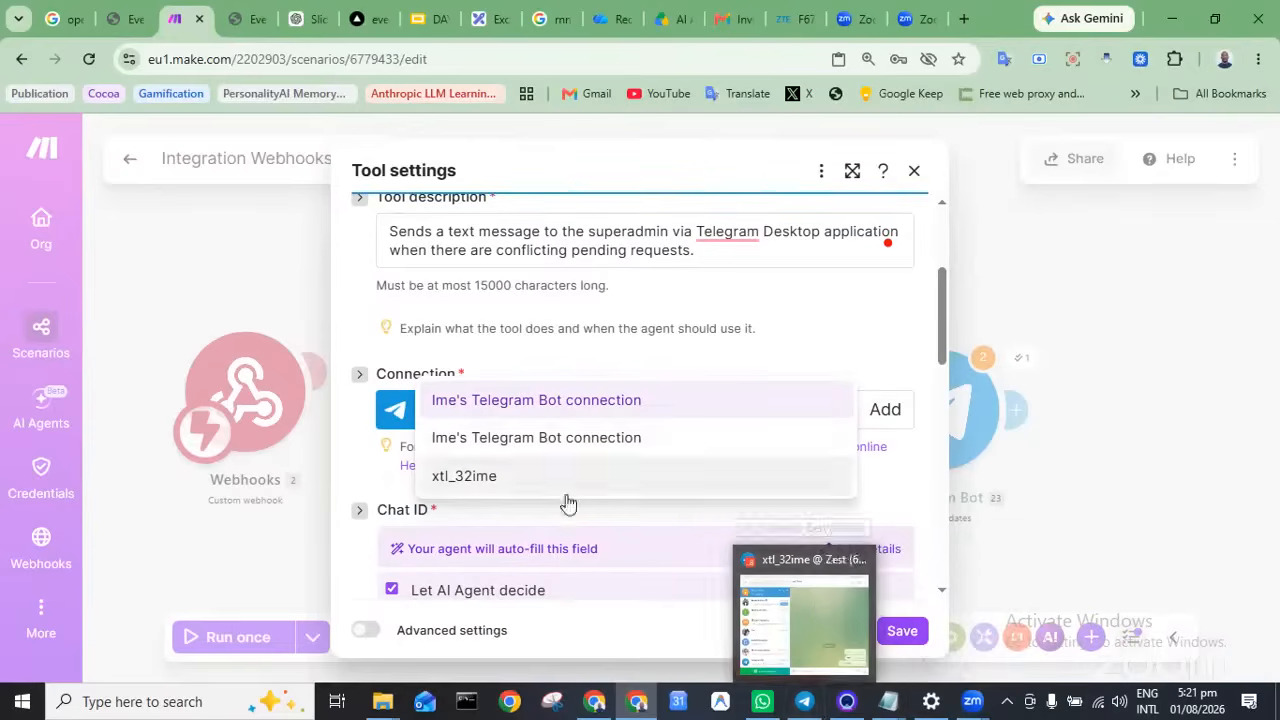
pyautogui.click(514, 477)
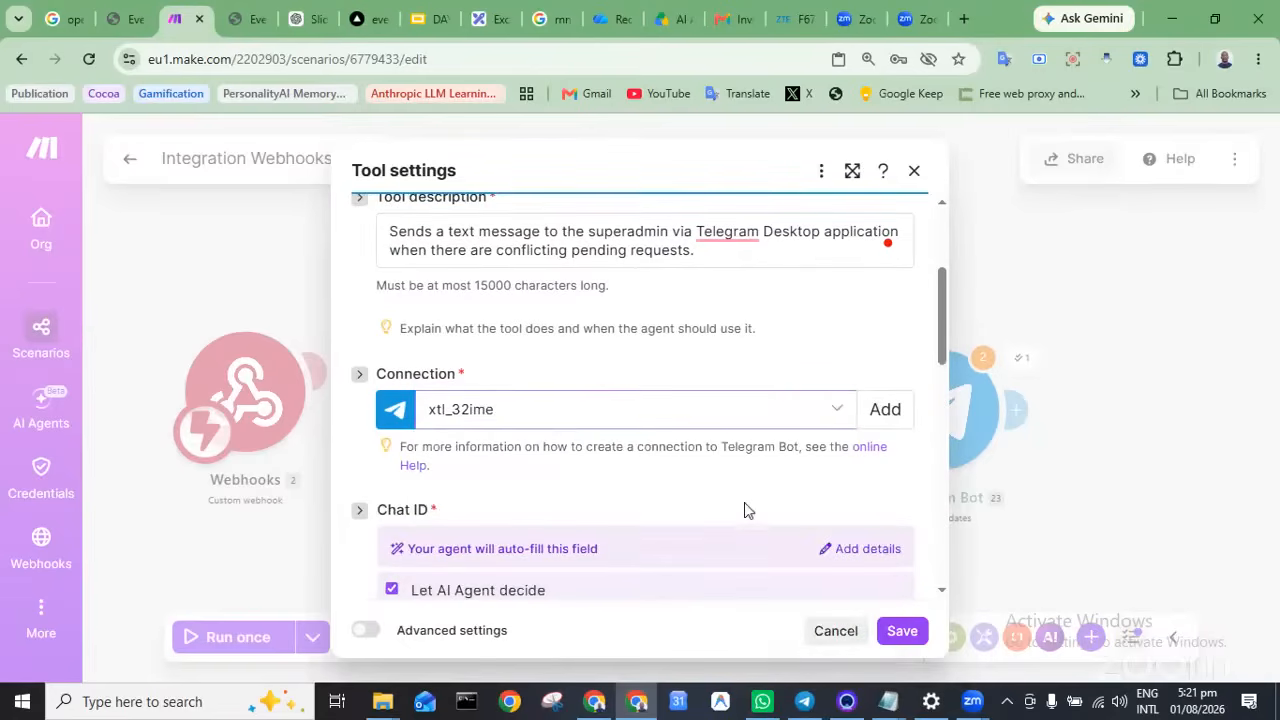
# Turn off Let AI Agent decide for the Chat ID so it can be entered manually
pyautogui.scroll(-3, 744, 503)
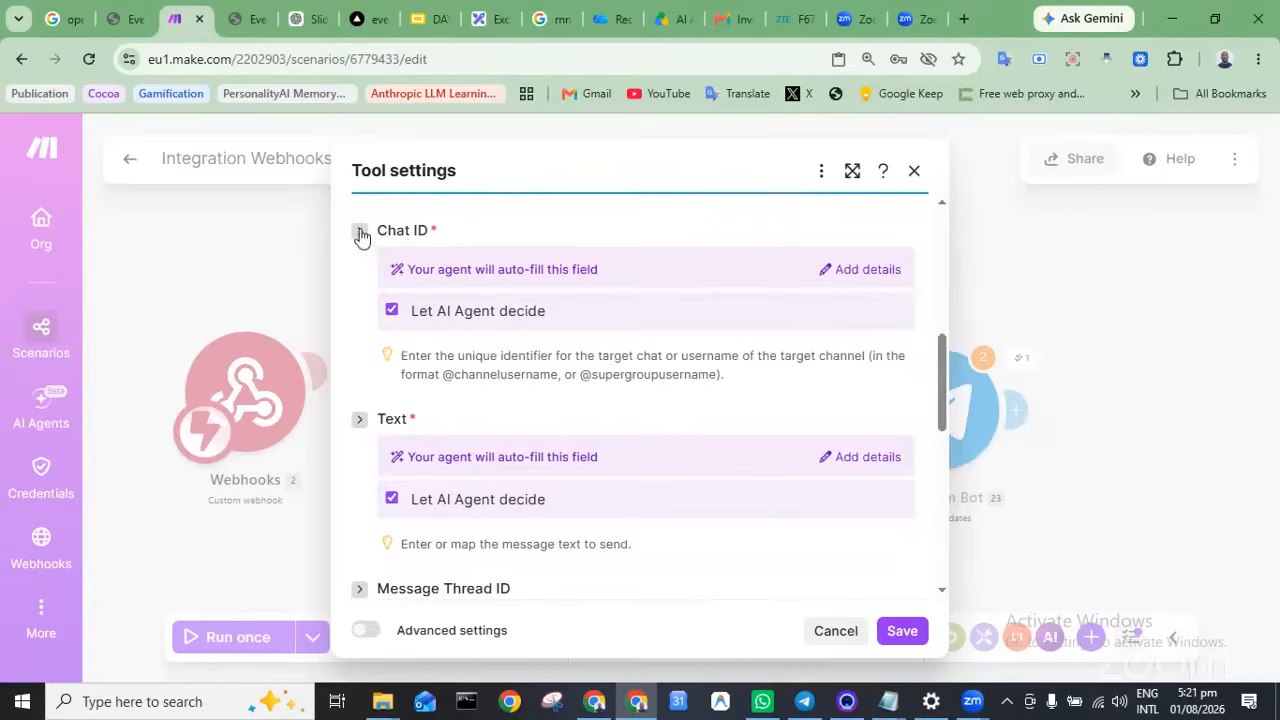
pyautogui.click(391, 312)
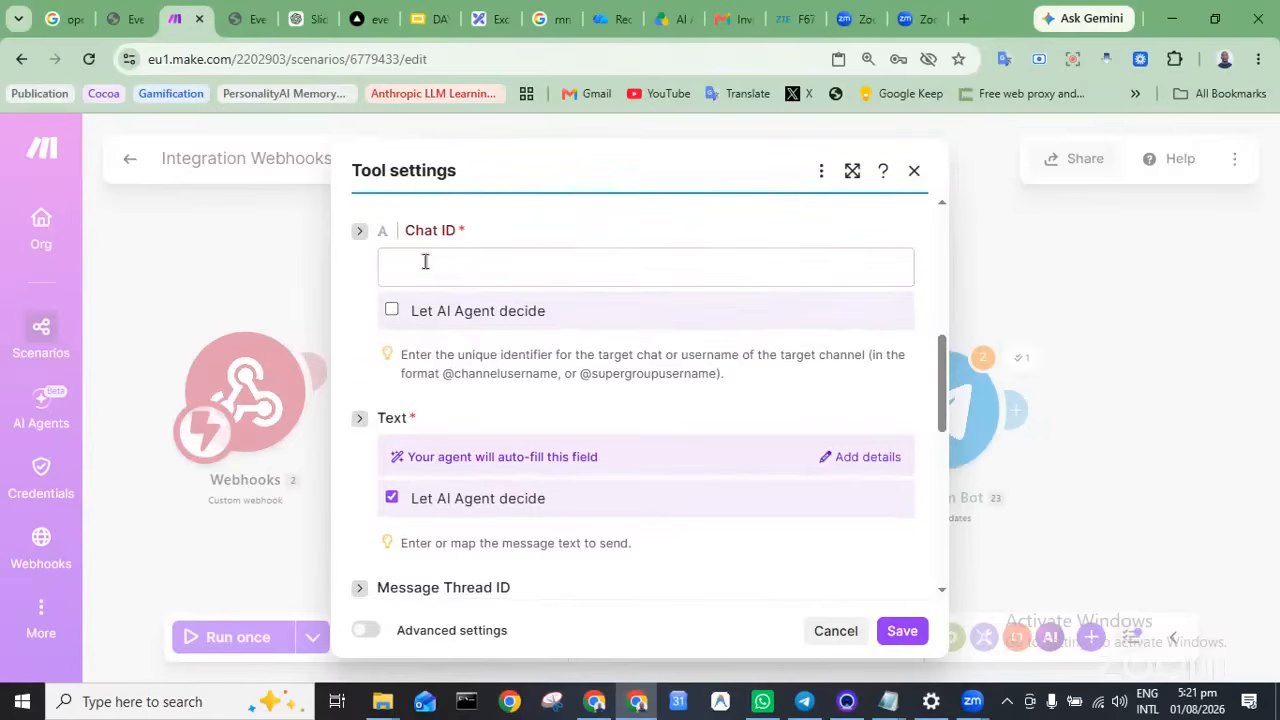
pyautogui.click(443, 264)
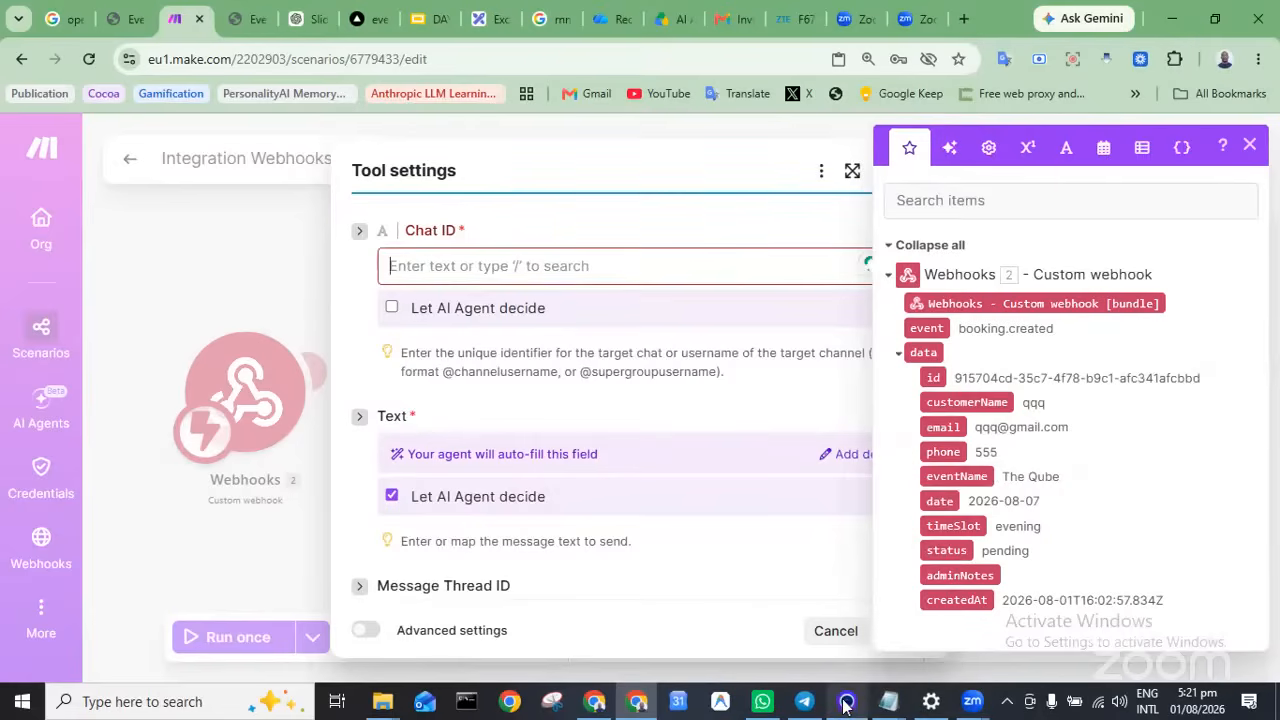
# Copy the numeric ID from the xtl_32ime chat in Telegram and paste it as the tool's Chat ID in Make
pyautogui.moveTo(845, 705)
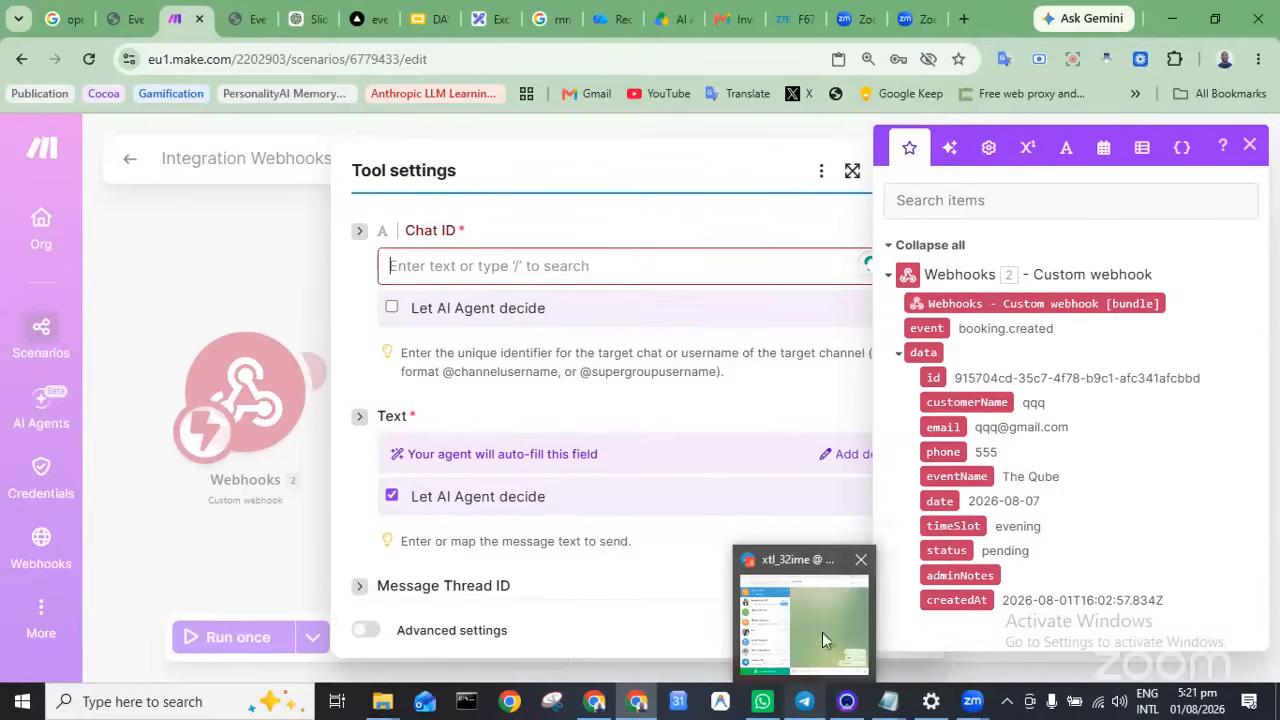
pyautogui.click(826, 627)
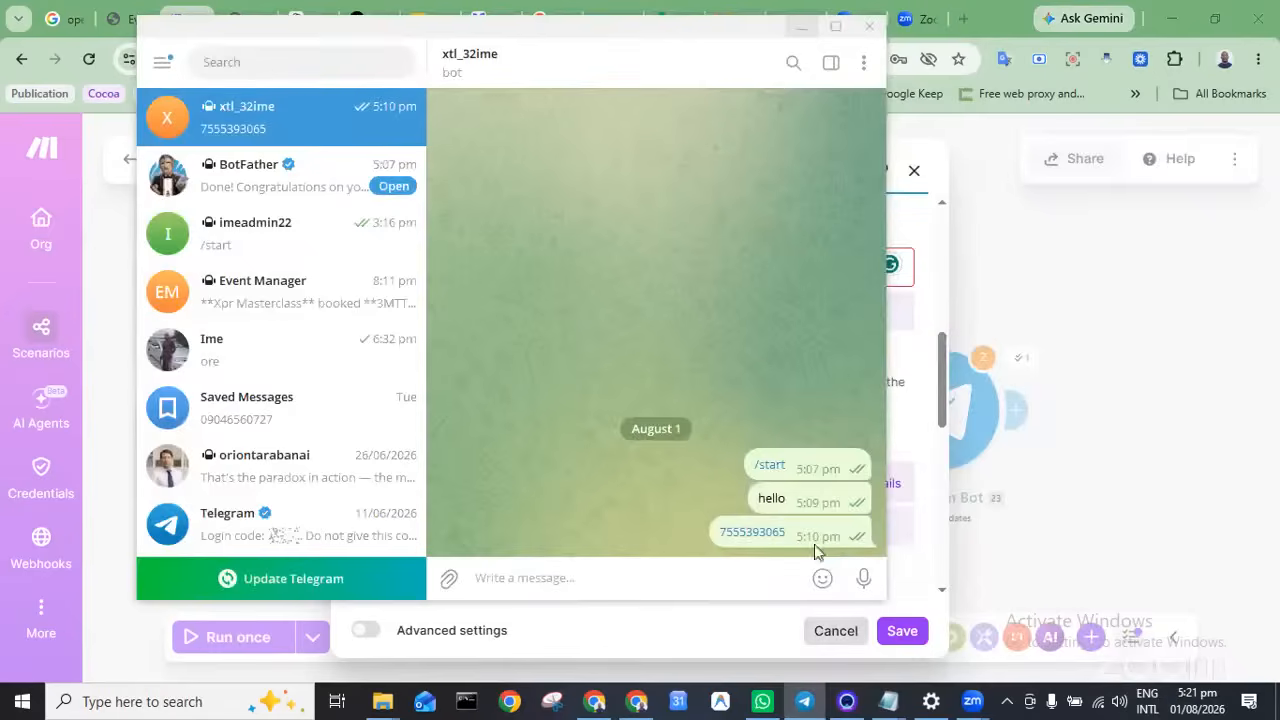
pyautogui.moveTo(822, 578)
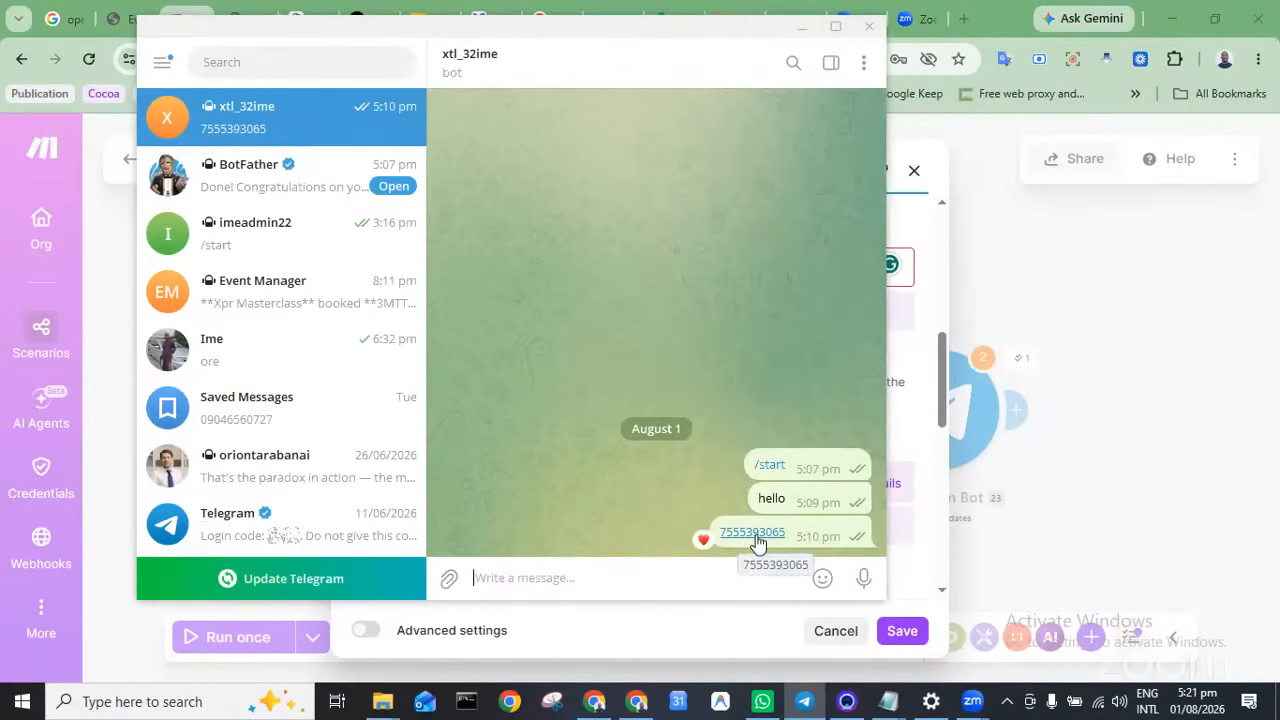
pyautogui.click(758, 538)
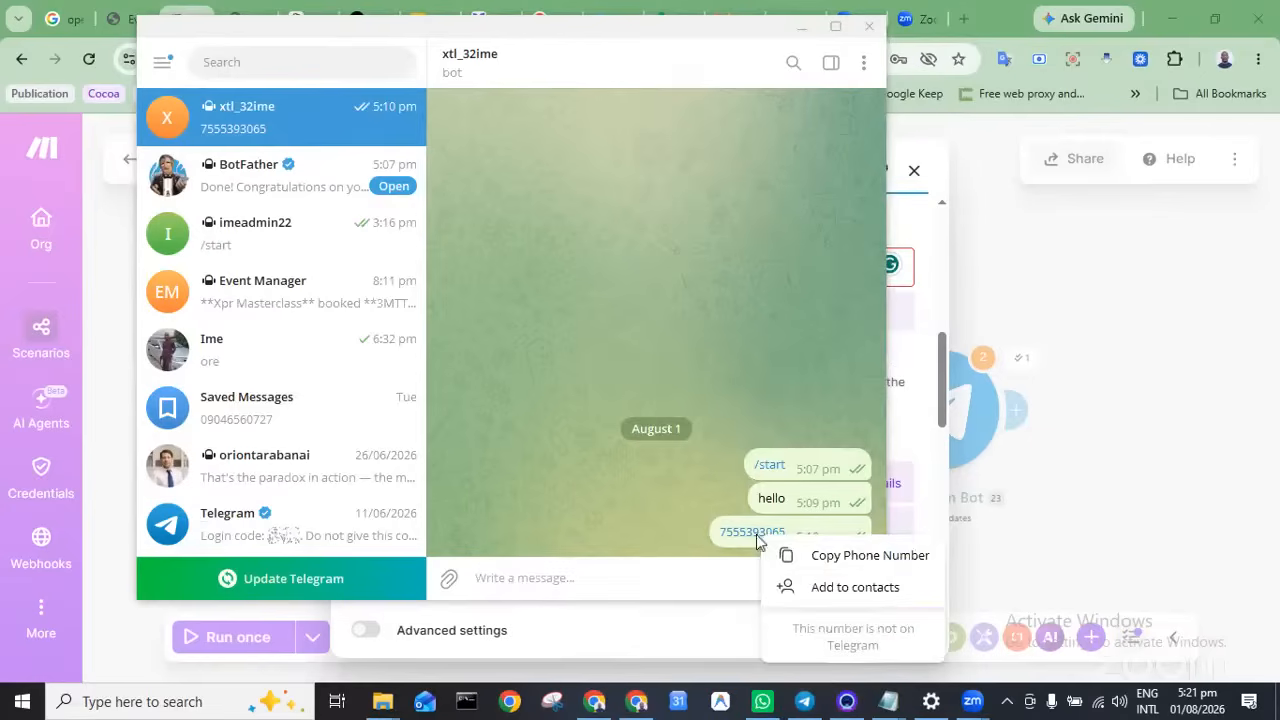
pyautogui.click(810, 560)
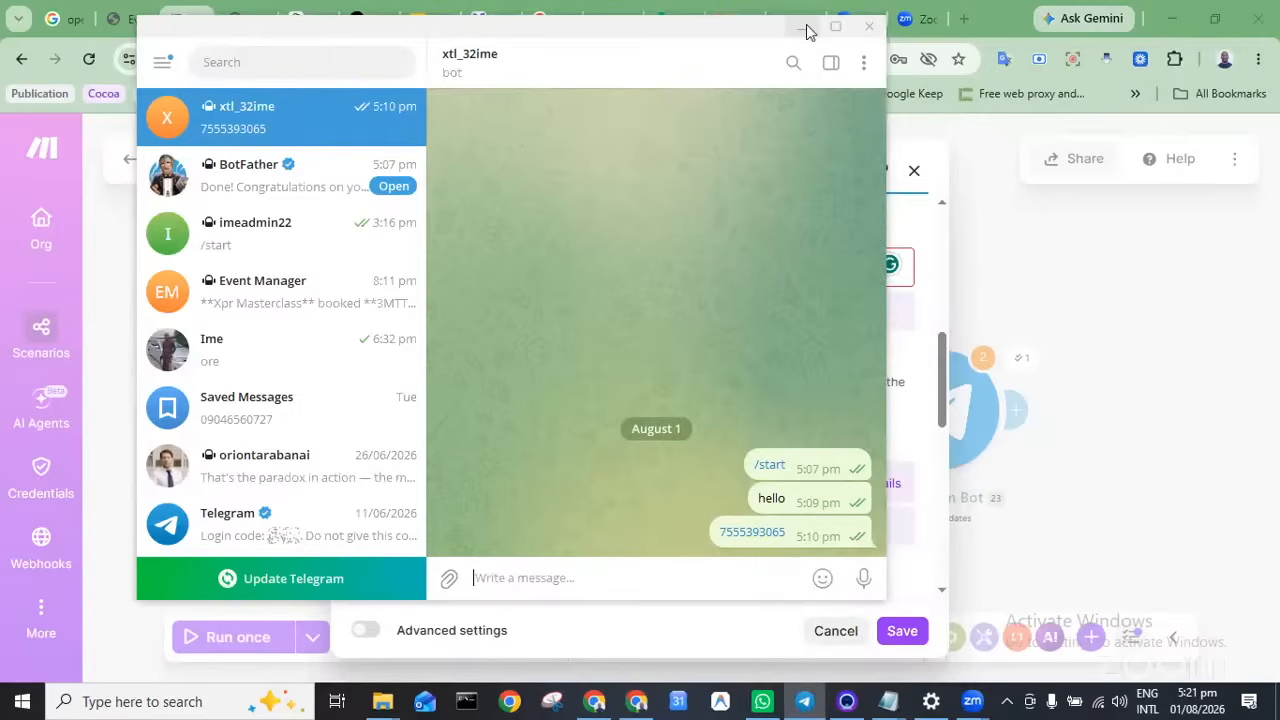
pyautogui.click(803, 28)
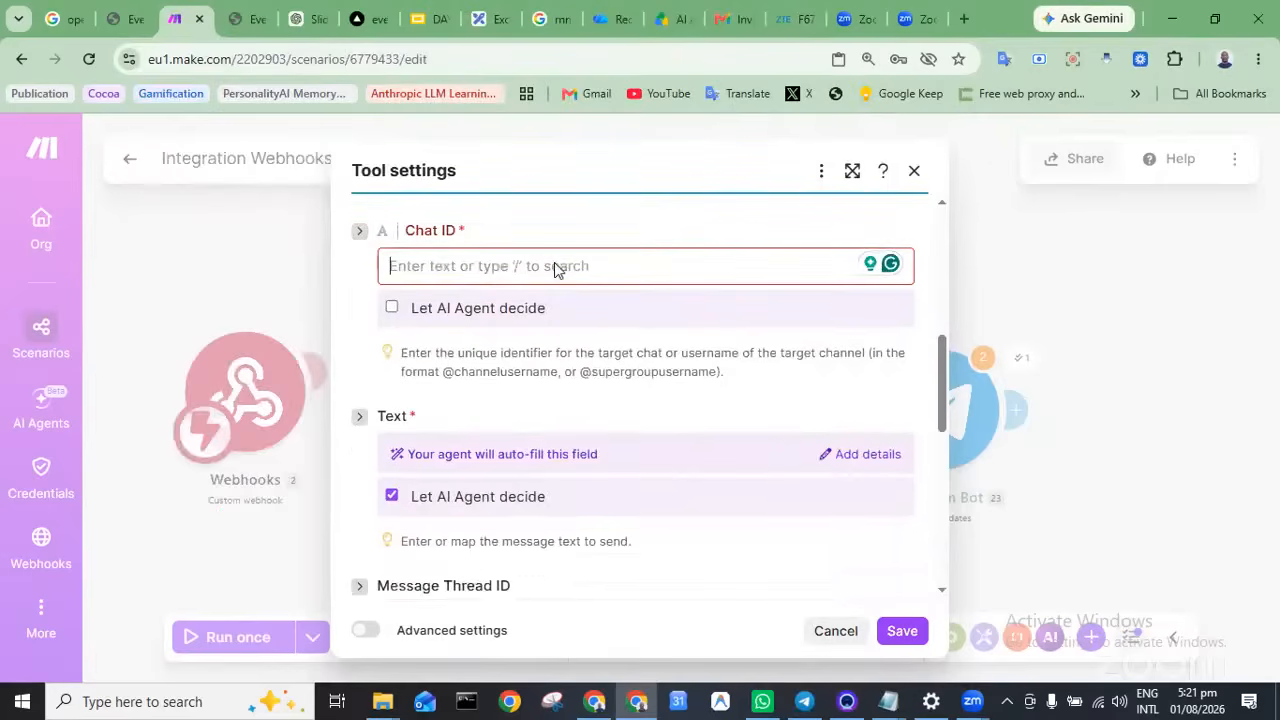
pyautogui.hotkey('ctrl', 'v')
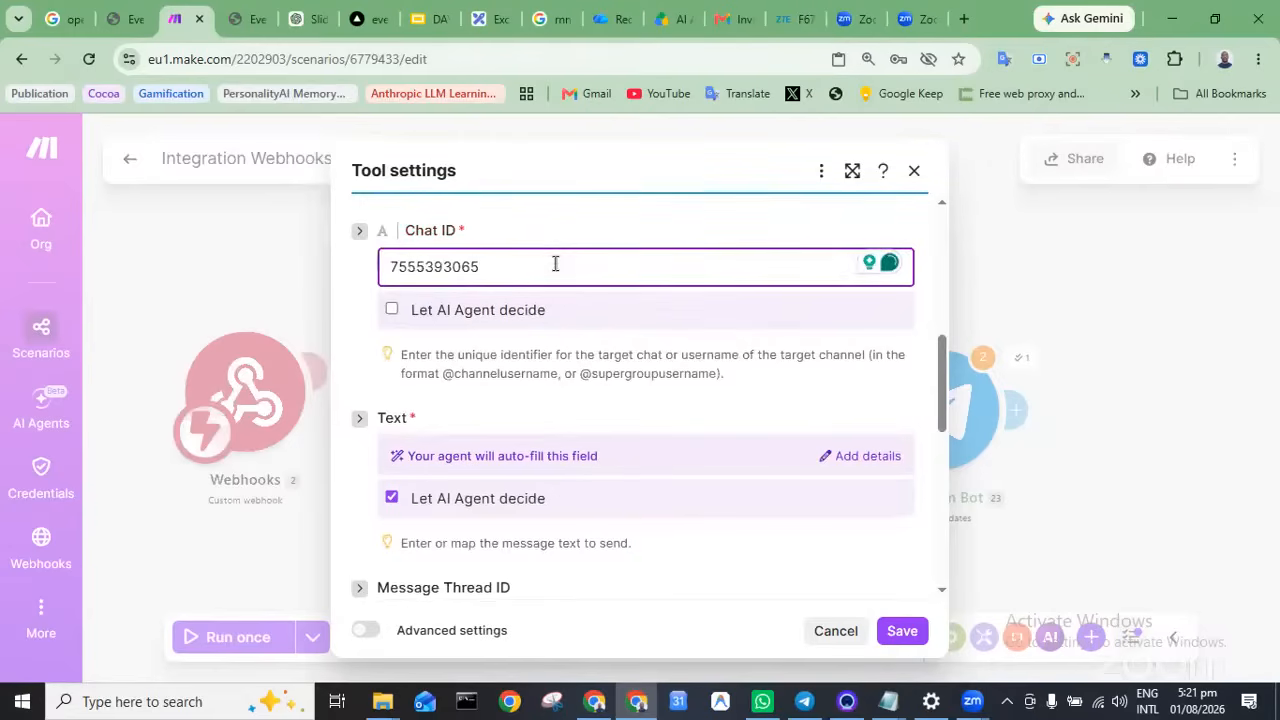
pyautogui.click(752, 290)
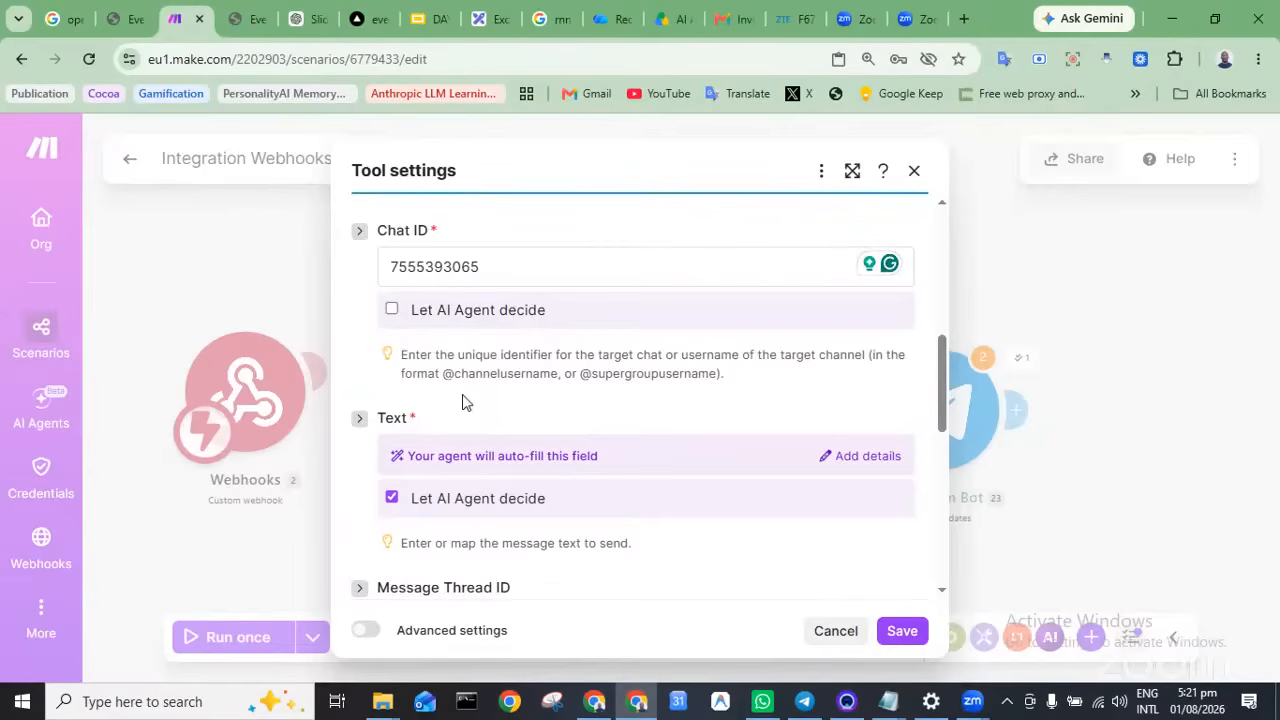
pyautogui.scroll(-3, 463, 395)
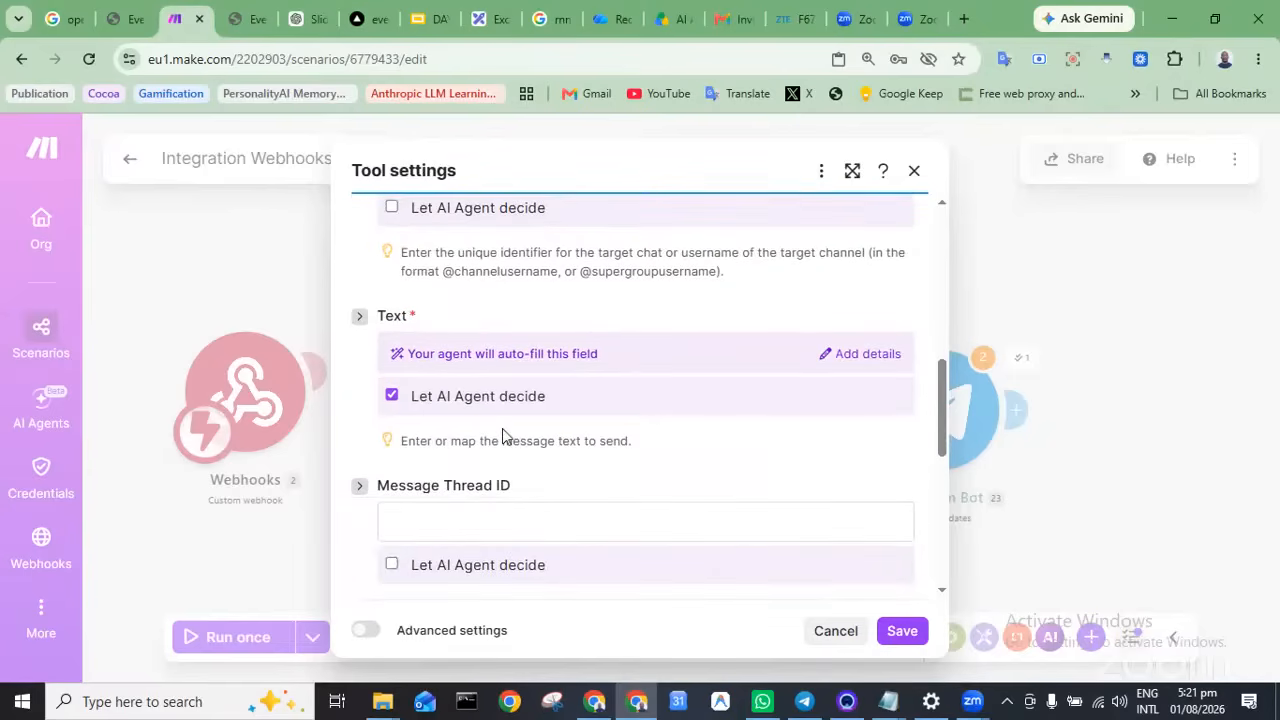
# Save the Telegram tool's settings and reposition the Telegram tool and Webhooks modules closer to the Make AI Agent
pyautogui.scroll(-5, 470, 514)
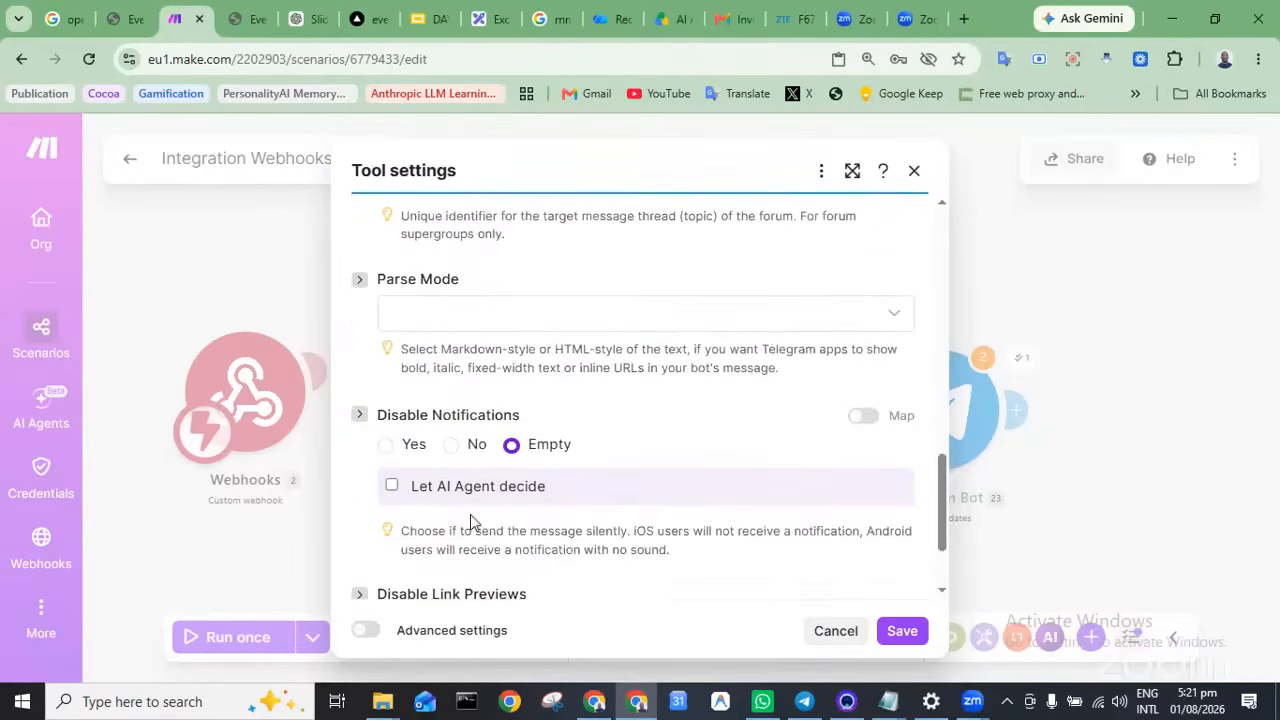
pyautogui.click(902, 631)
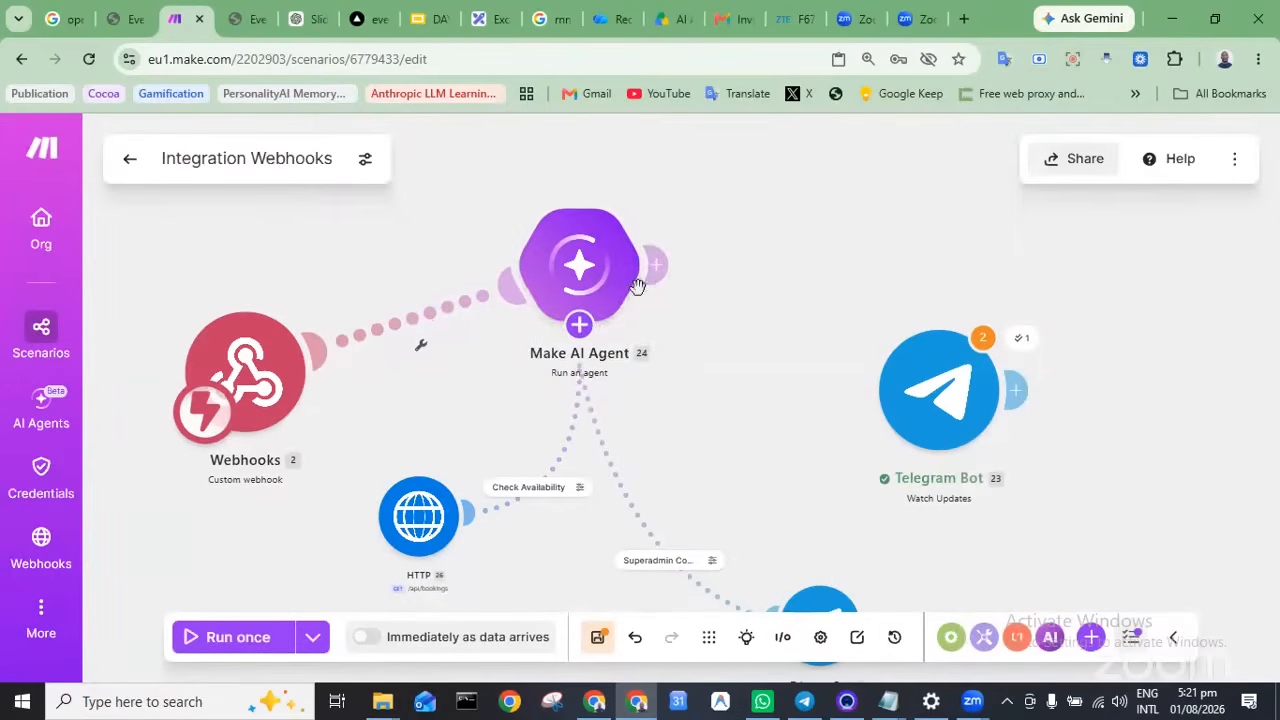
pyautogui.moveTo(603, 286)
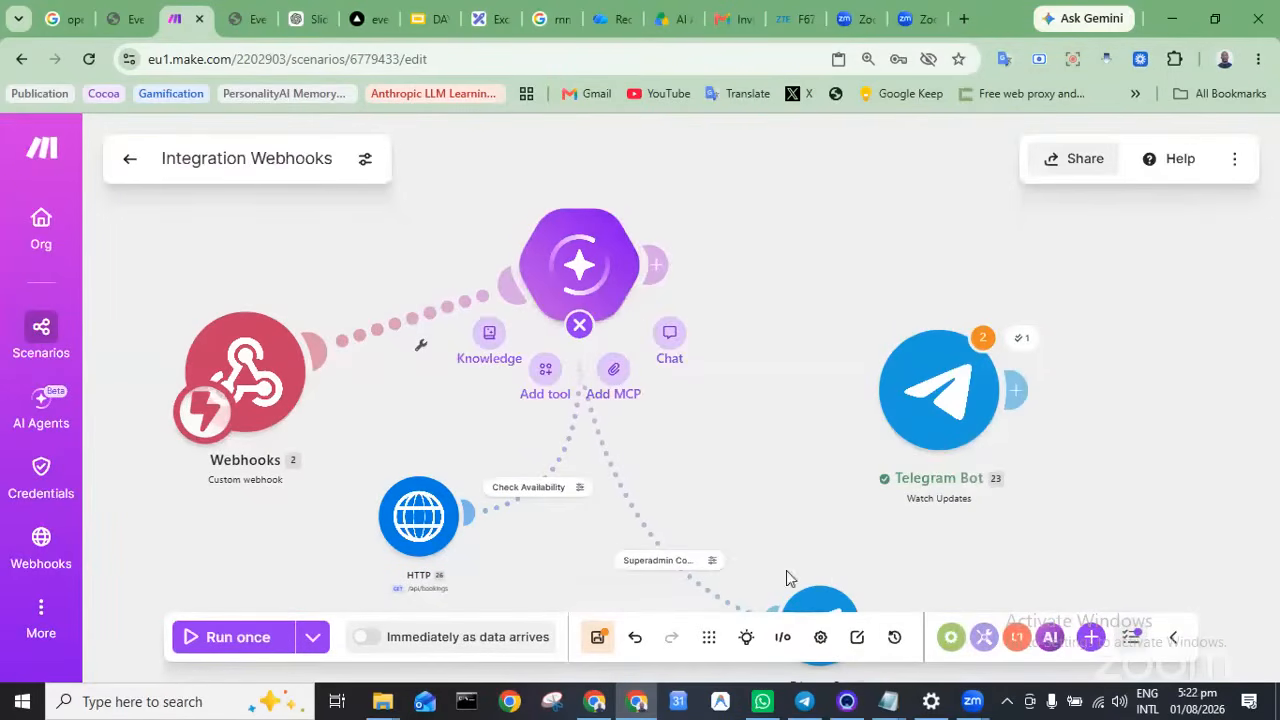
pyautogui.moveTo(814, 604); pyautogui.dragTo(710, 501)
pyautogui.moveTo(258, 370); pyautogui.dragTo(283, 313)
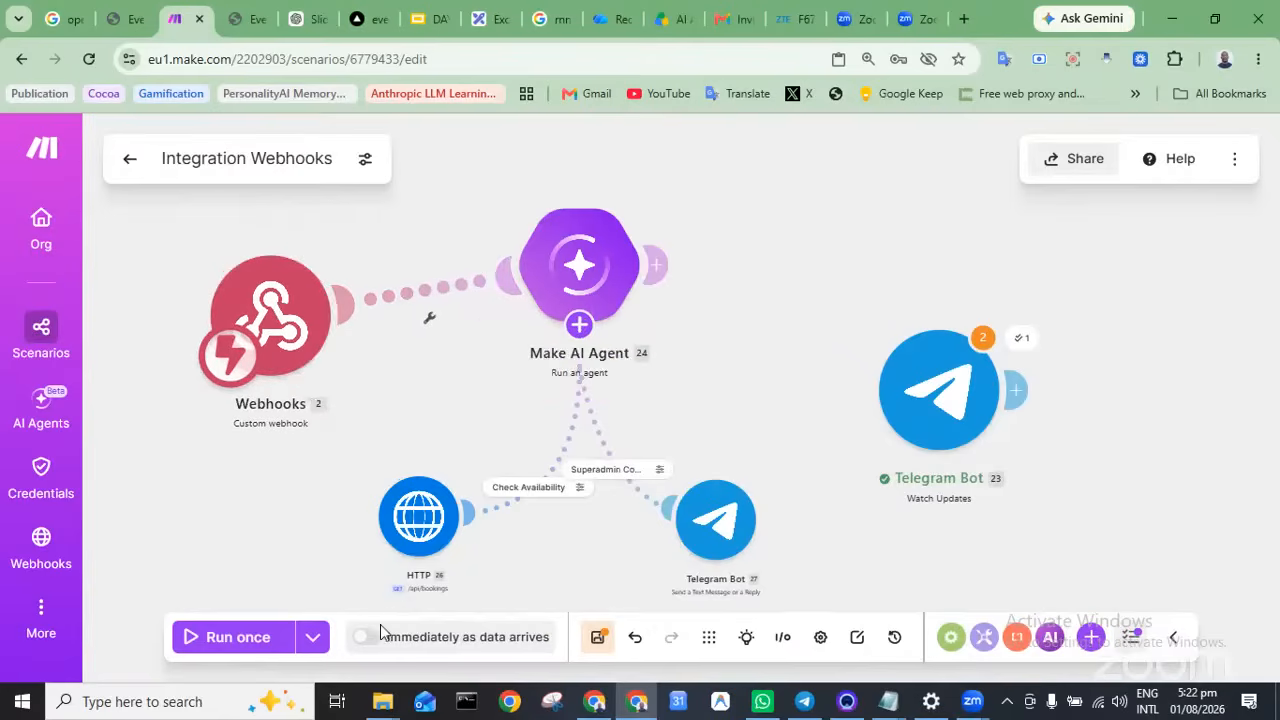
# Run the scenario once, waiting for new webhook data instead of using the existing data
pyautogui.click(264, 637)
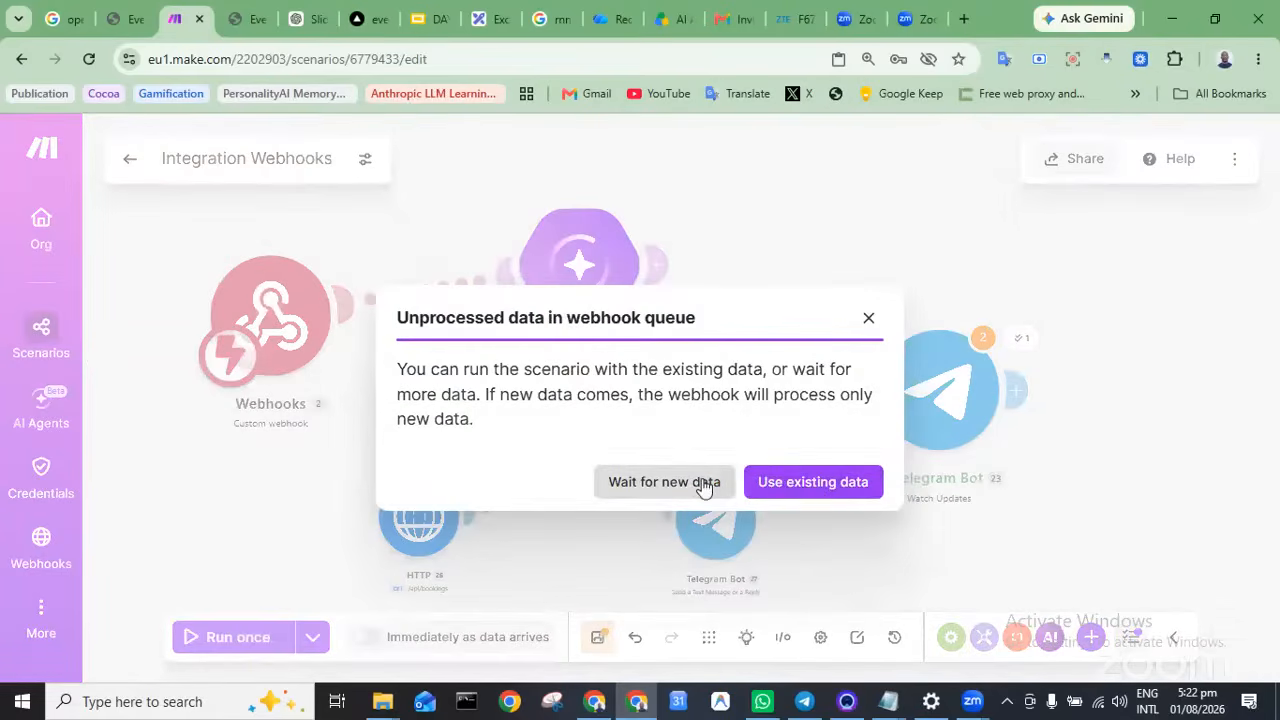
pyautogui.click(664, 482)
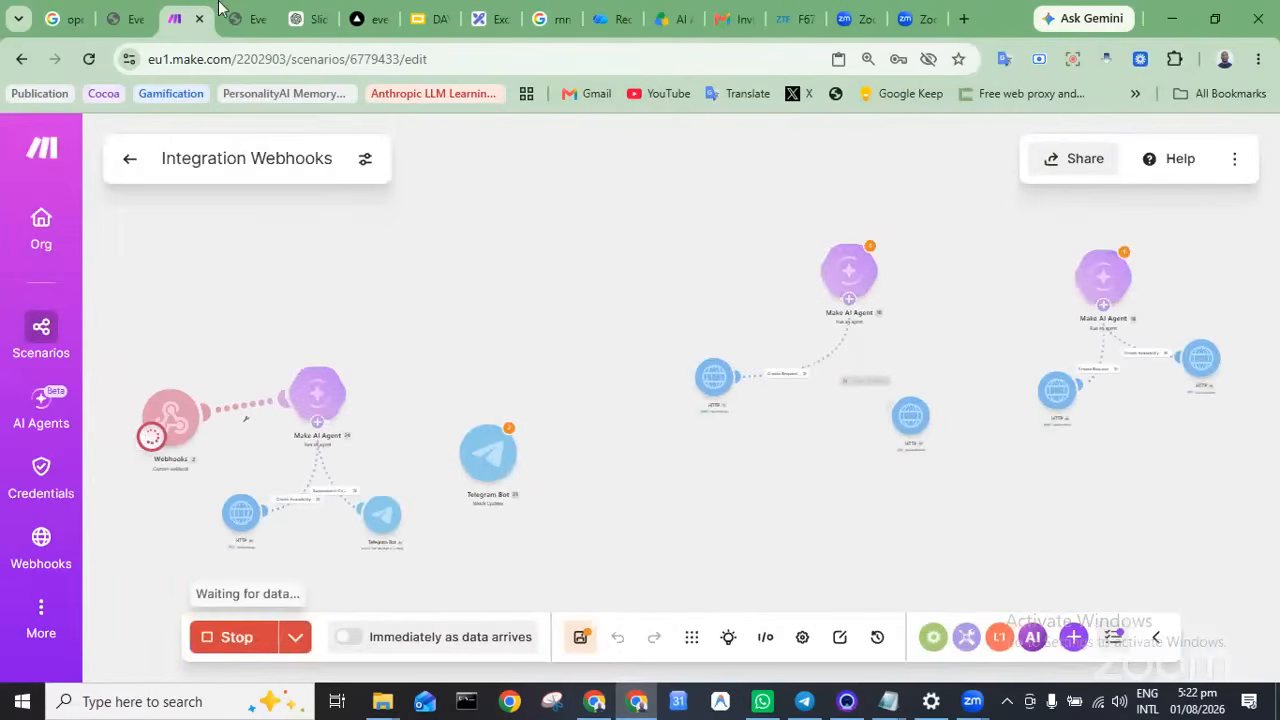
# Switch to the EventCenter Scheduler site and review the pending booking requests and their slots in the Admin Portal
pyautogui.click(255, 20)
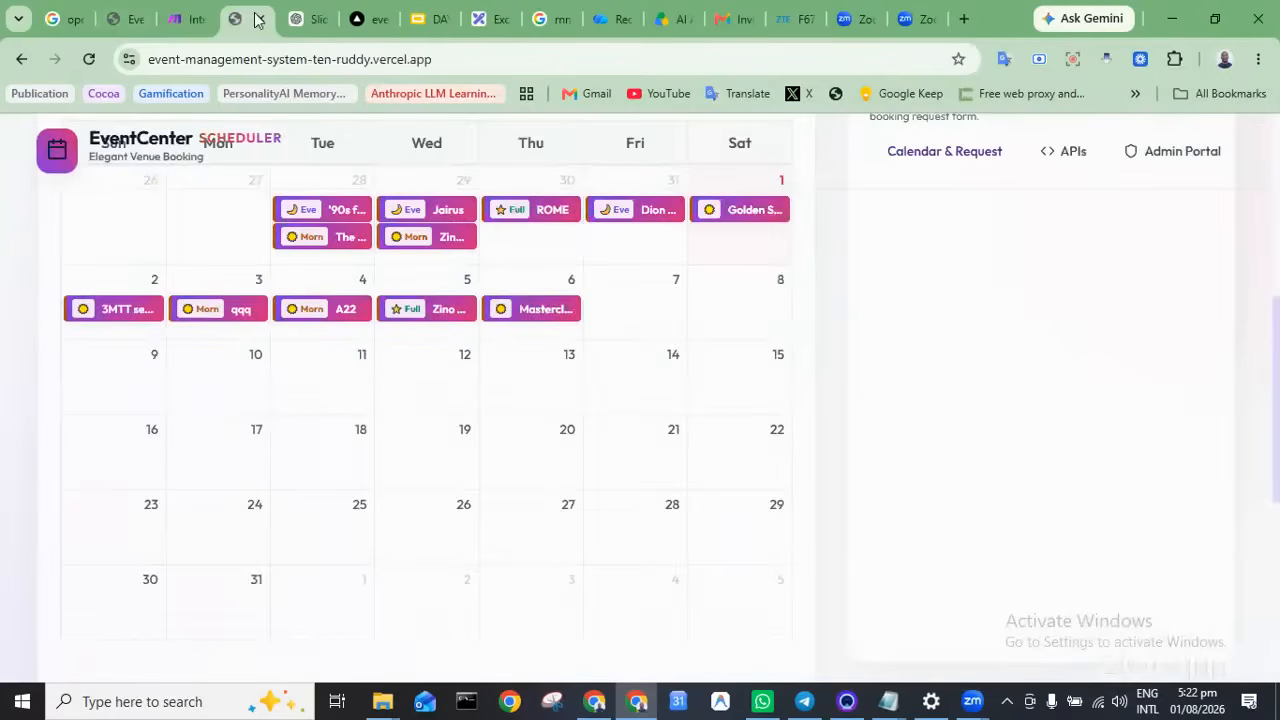
pyautogui.scroll(5, 948, 205)
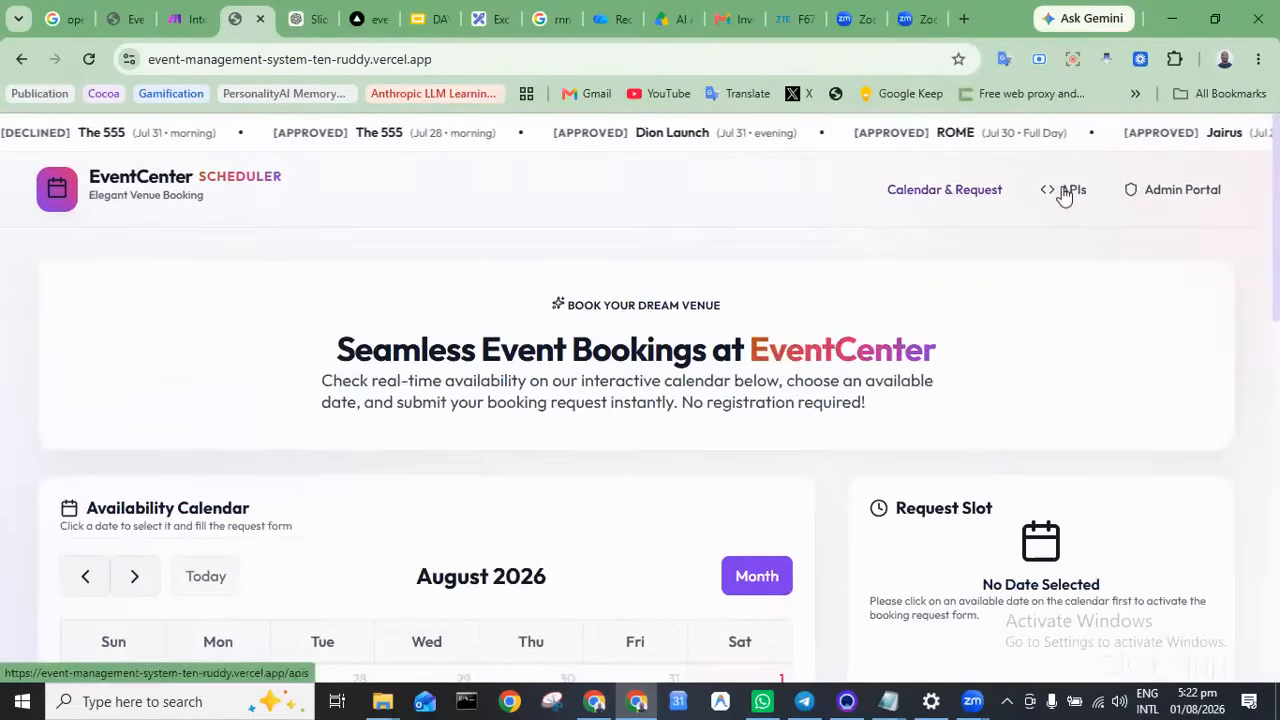
pyautogui.click(1155, 198)
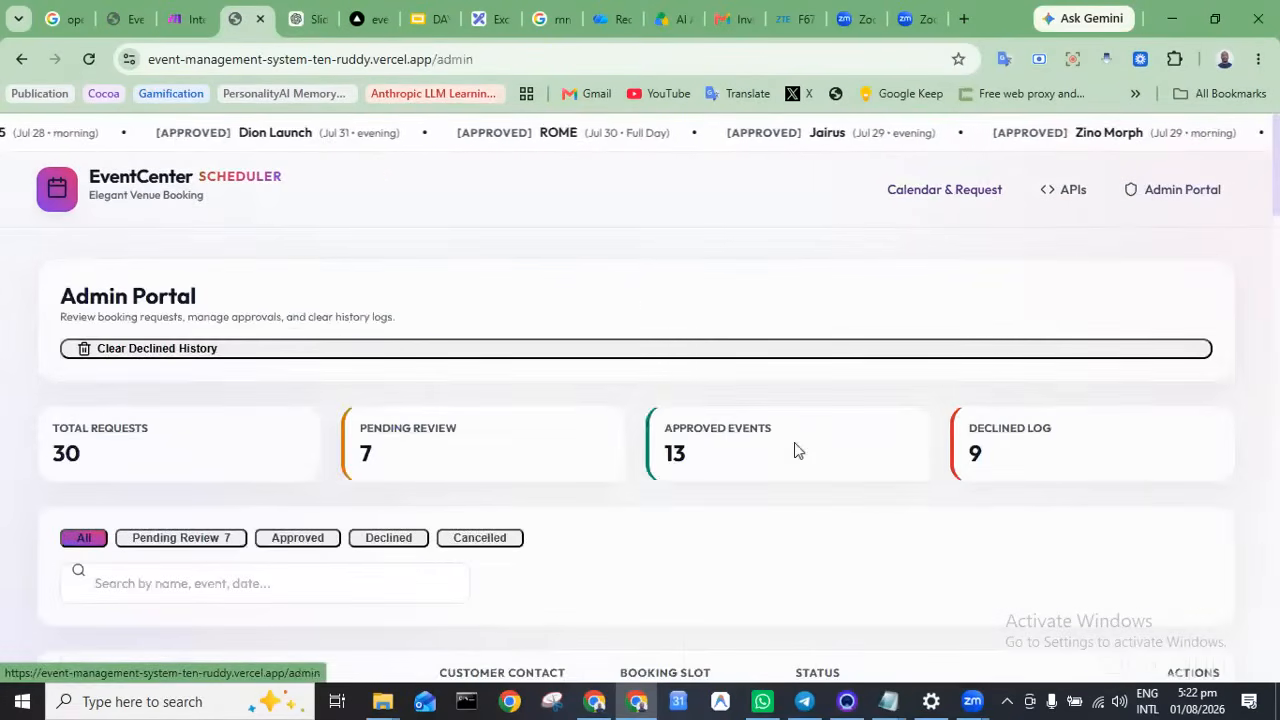
pyautogui.scroll(-3, 797, 450)
pyautogui.scroll(-1, 797, 450)
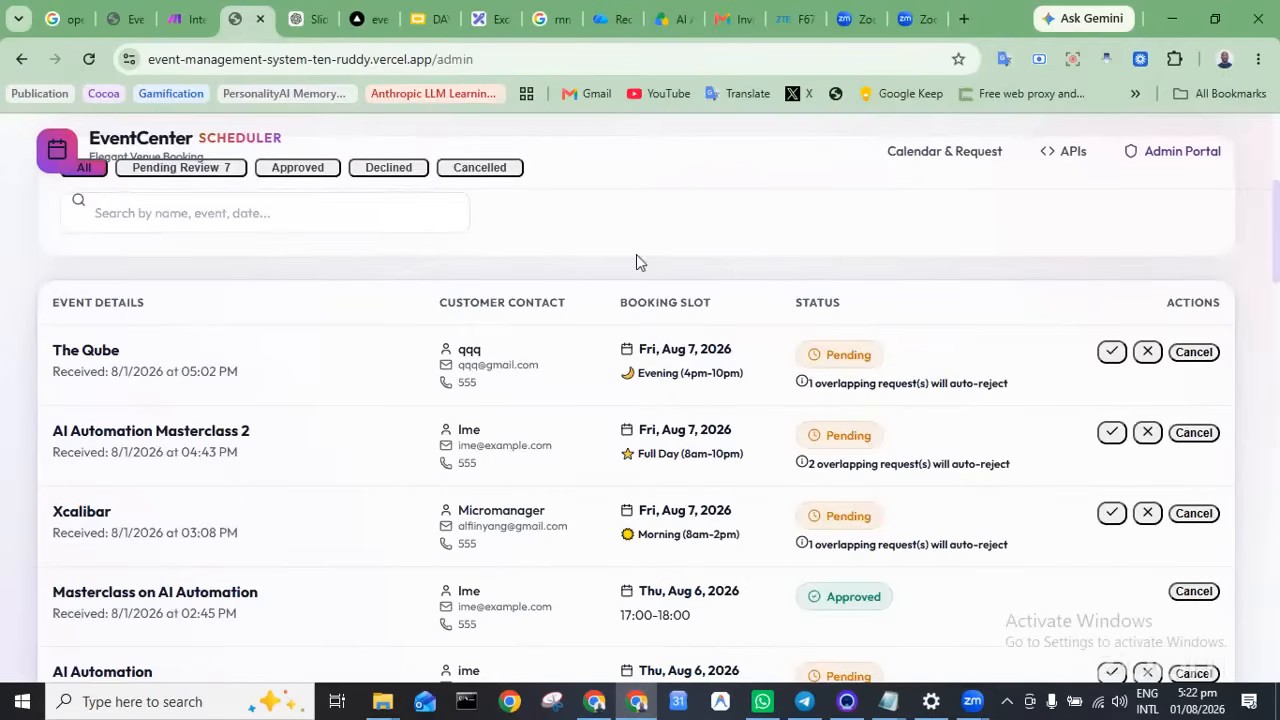
pyautogui.scroll(4, 560, 268)
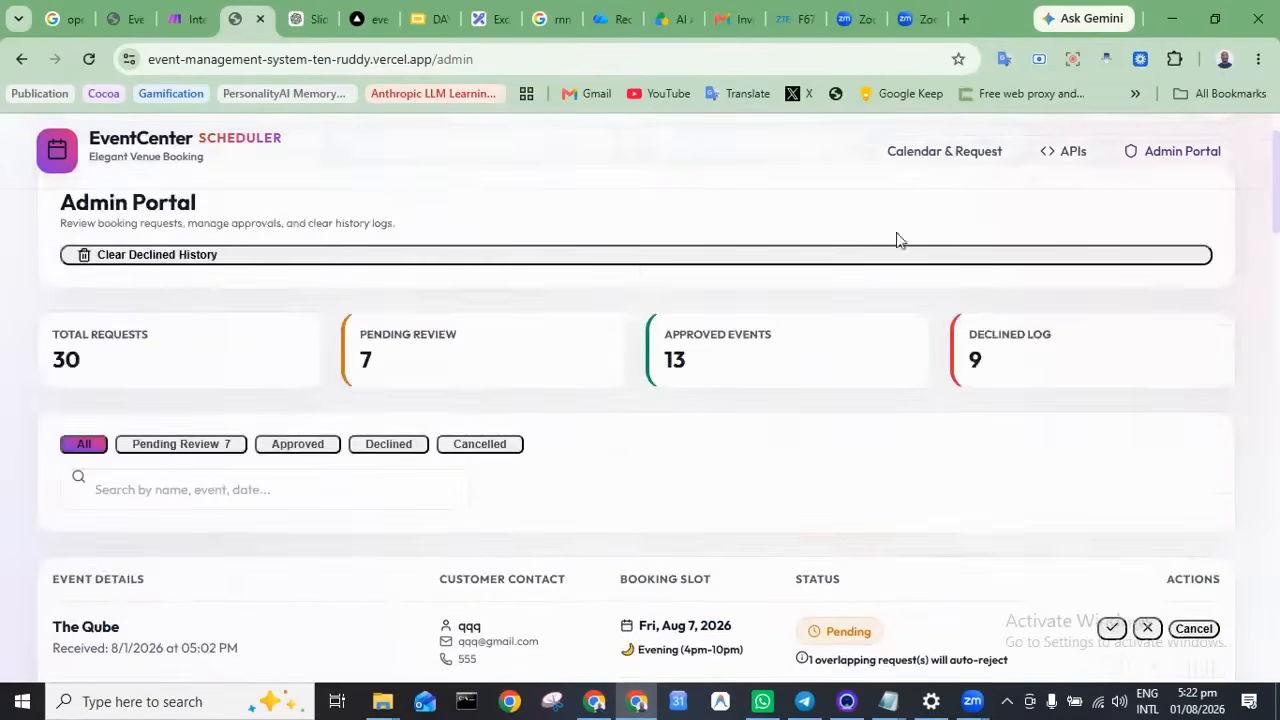
# Start a booking request for August 7, 2026 on the availability calendar, with GGG as the host/company name
pyautogui.click(955, 192)
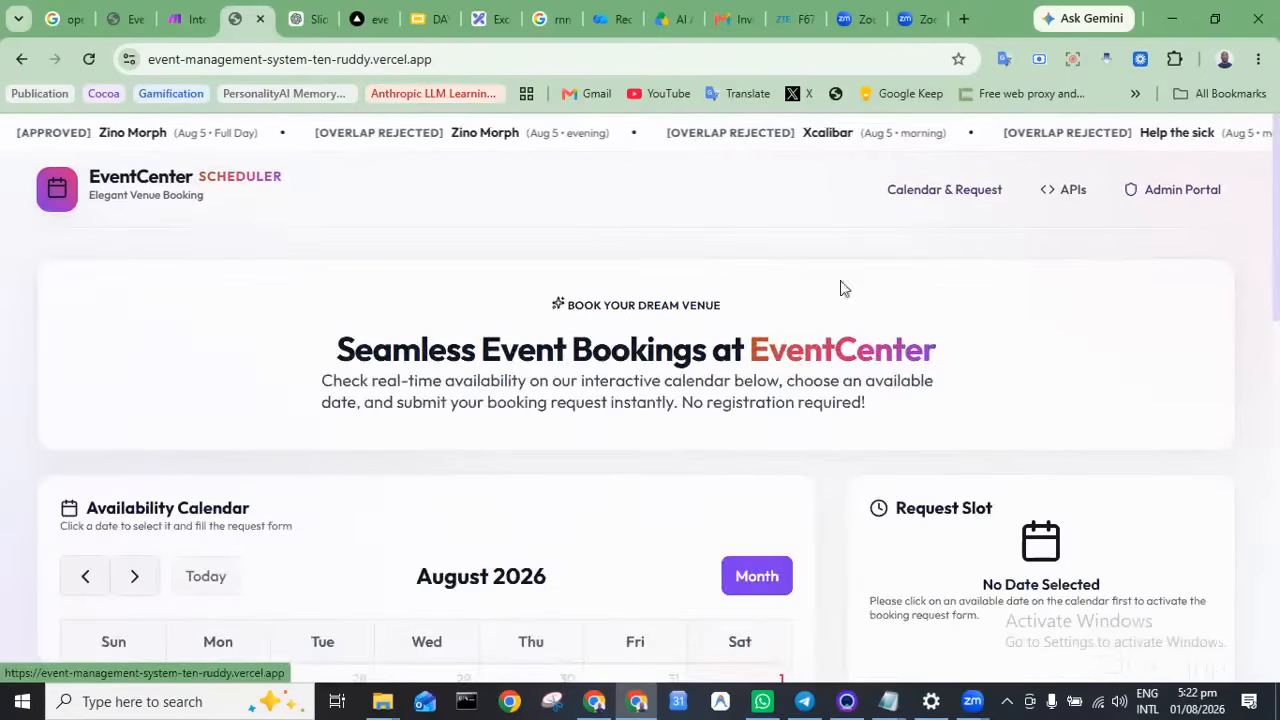
pyautogui.scroll(-4, 740, 446)
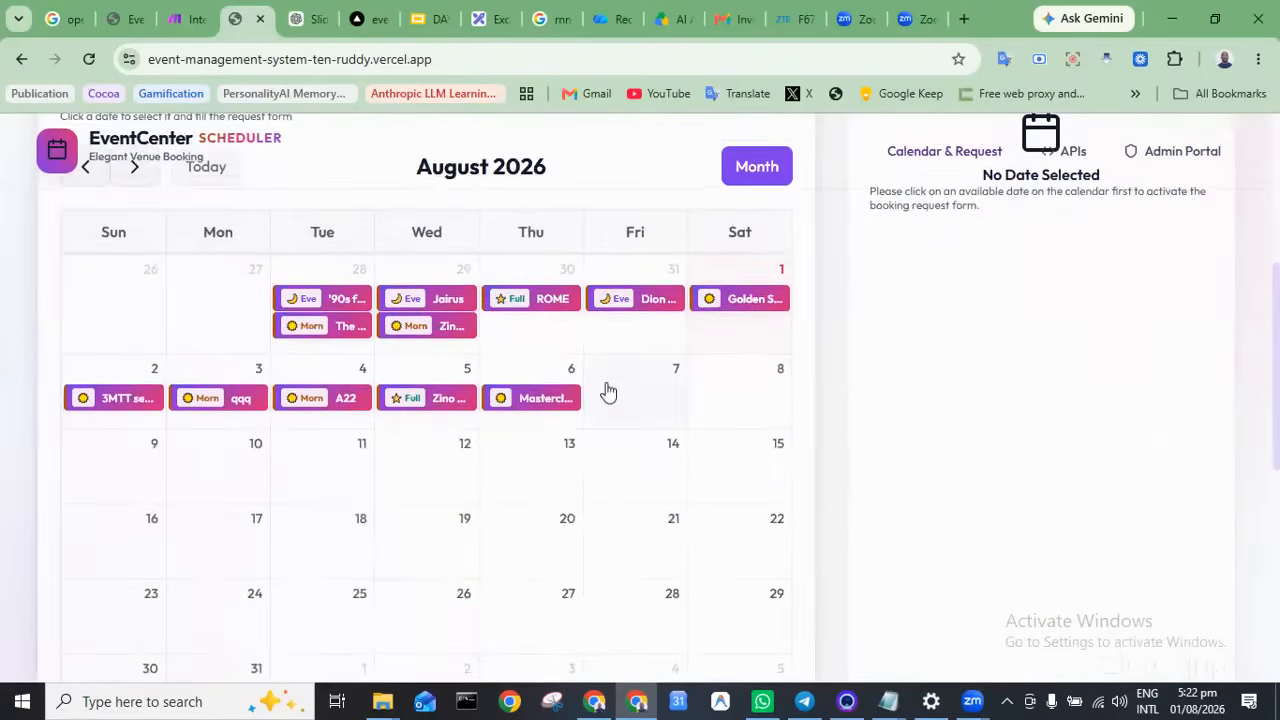
pyautogui.click(608, 390)
pyautogui.scroll(1, 977, 300)
pyautogui.click(965, 268)
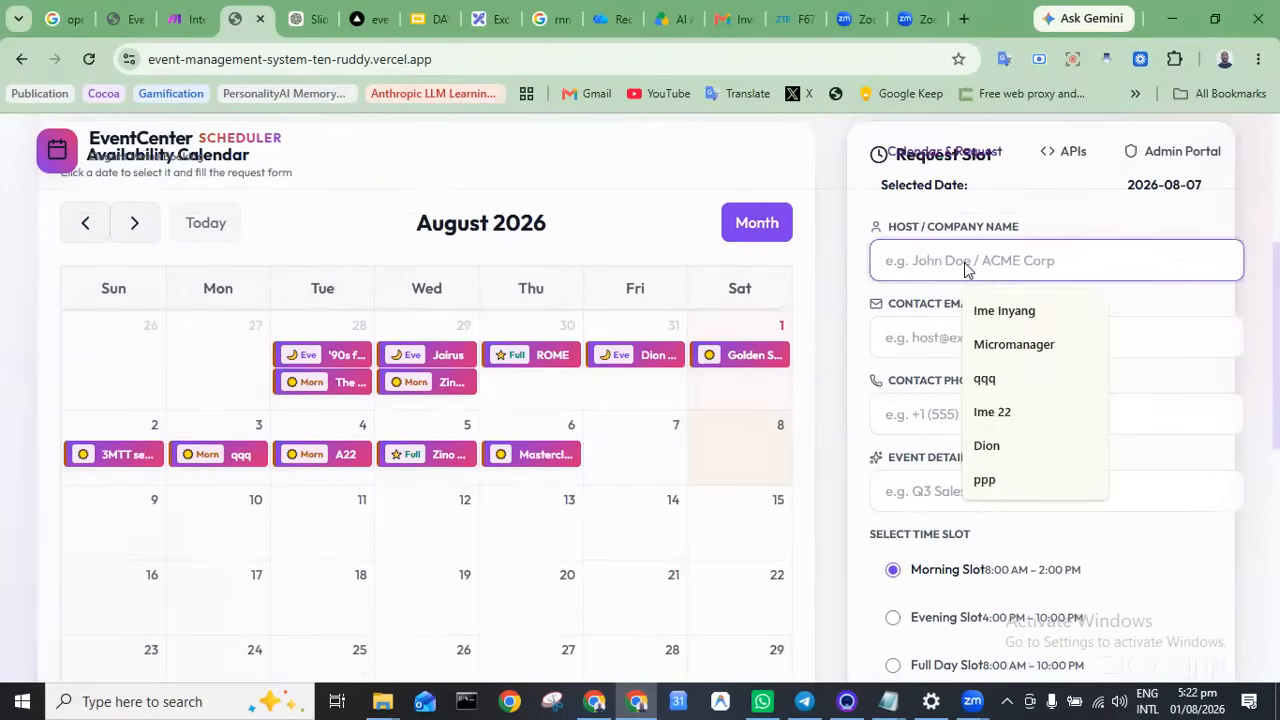
pyautogui.write('ggg')
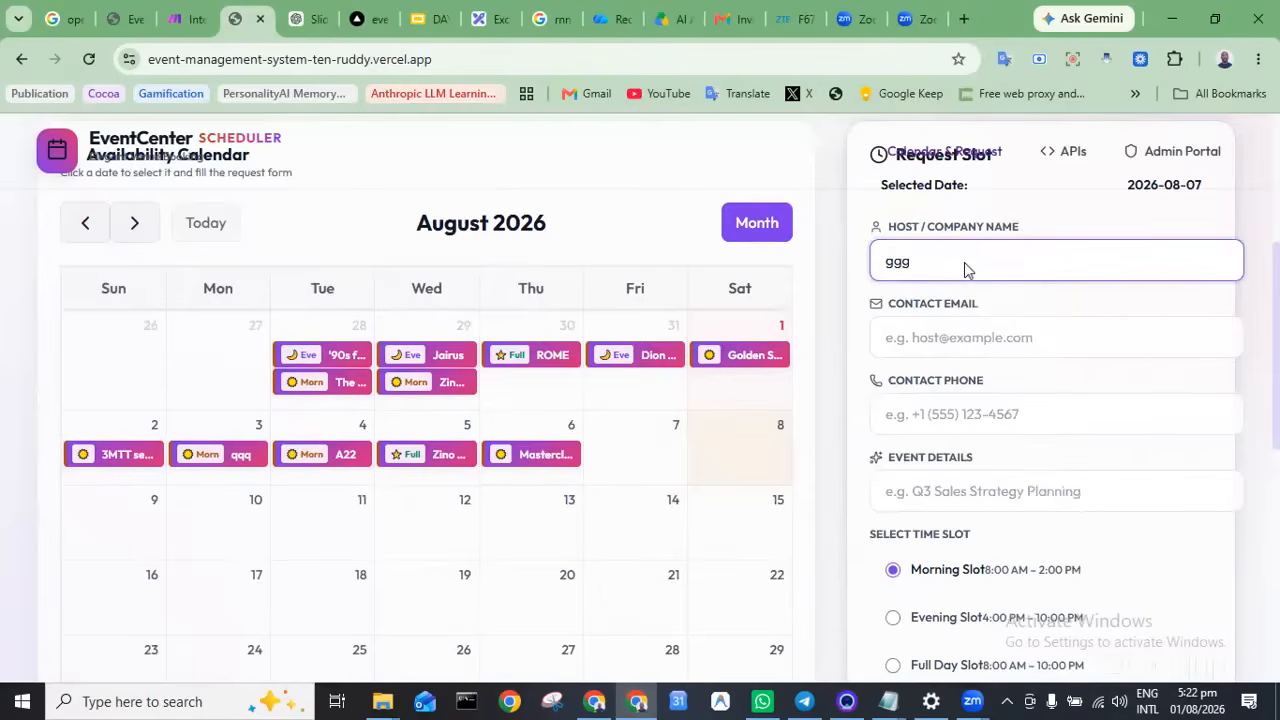
pyautogui.press('BackSpace')
pyautogui.press('BackSpace')
pyautogui.write('GGG')
pyautogui.press('Tab')
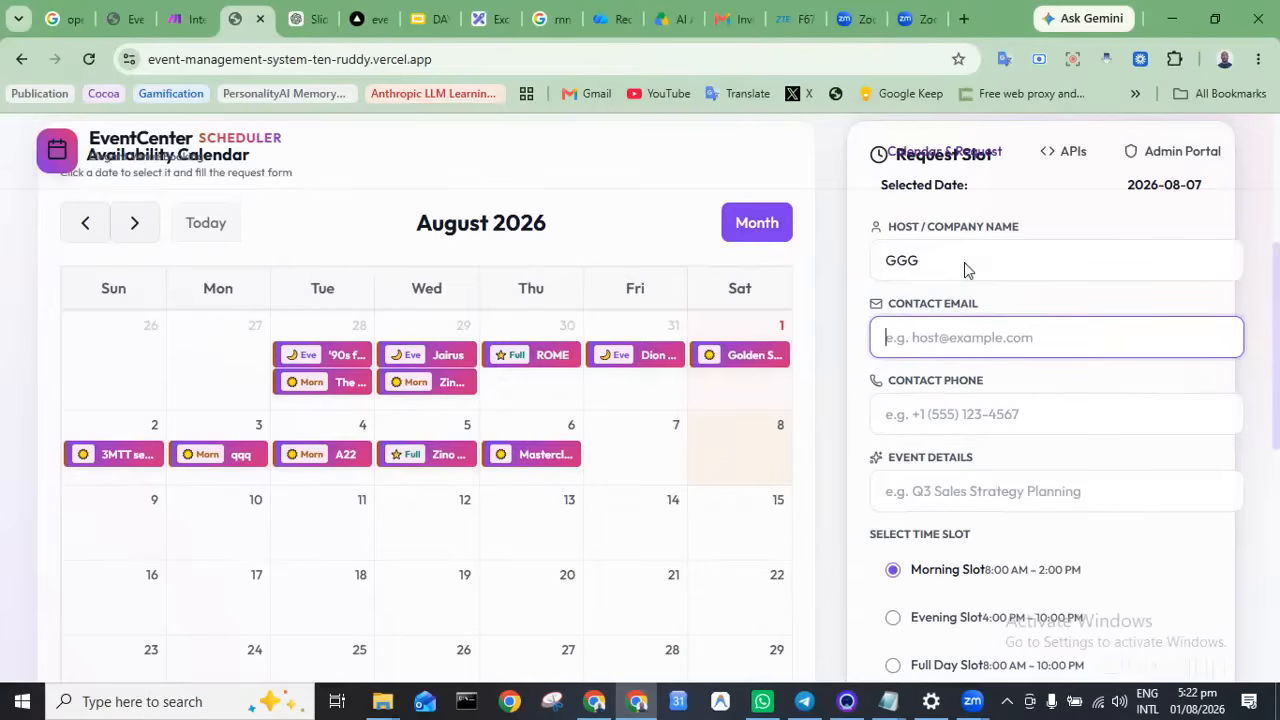
# Fill in the contact email and phone, enter G3 as the event details, and submit the request for the Morning Slot
pyautogui.write('ggg')
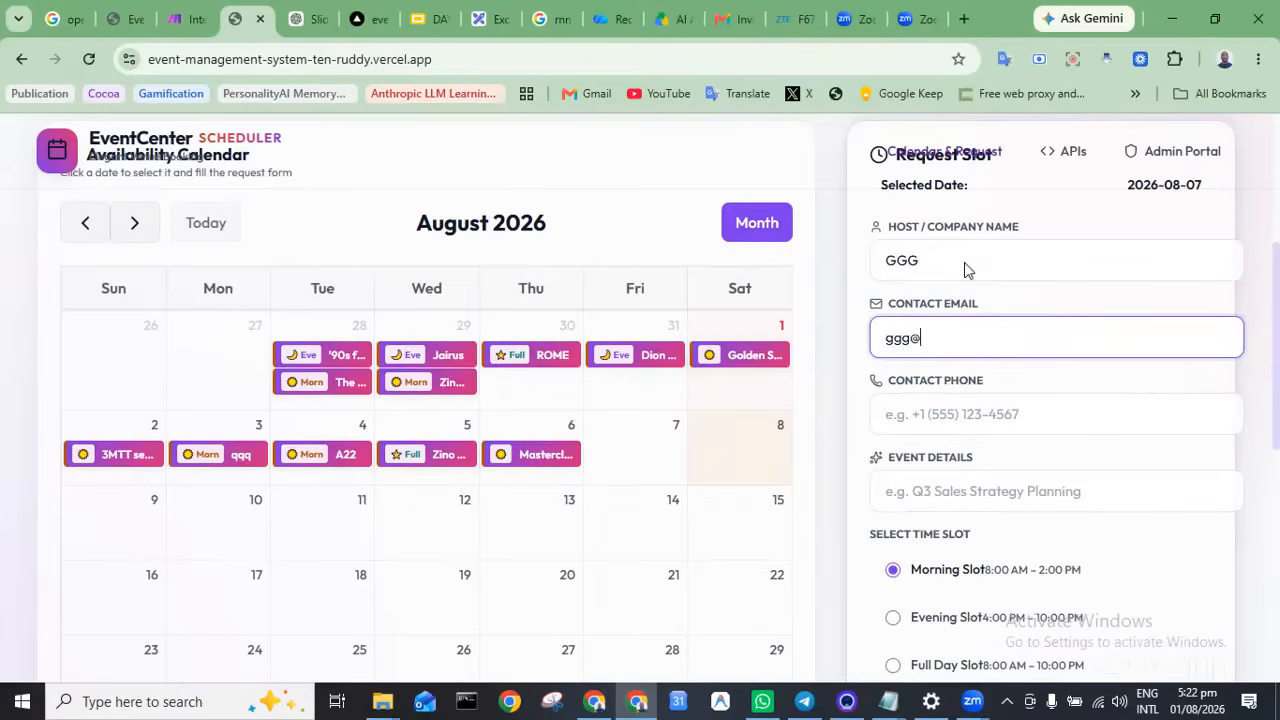
pyautogui.write('@example.com')
pyautogui.press('Tab')
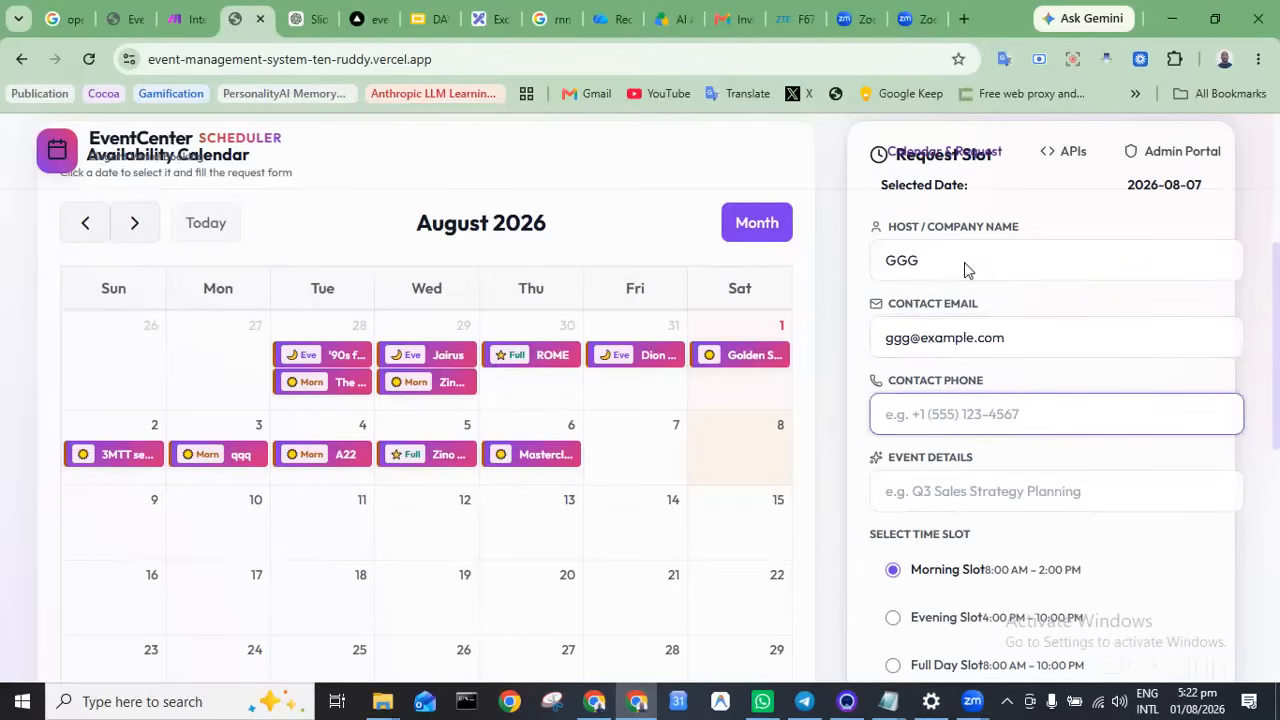
pyautogui.write('444')
pyautogui.press('Tab')
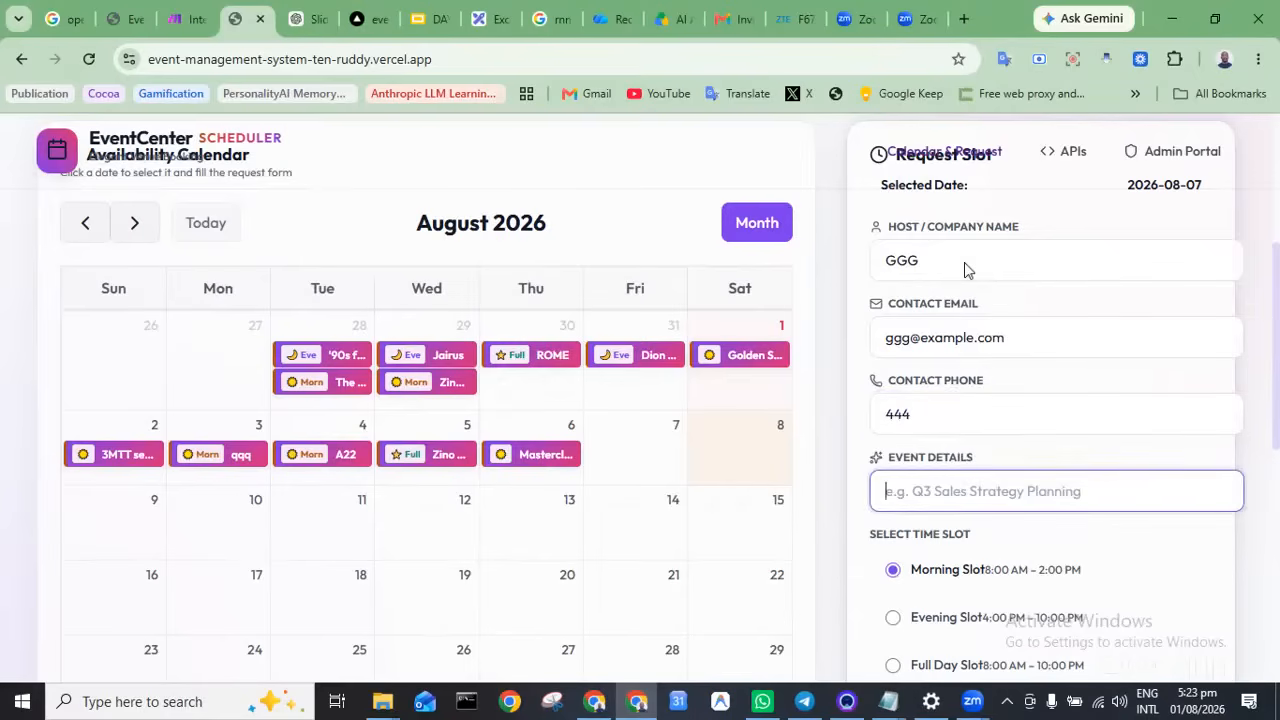
pyautogui.write('G3')
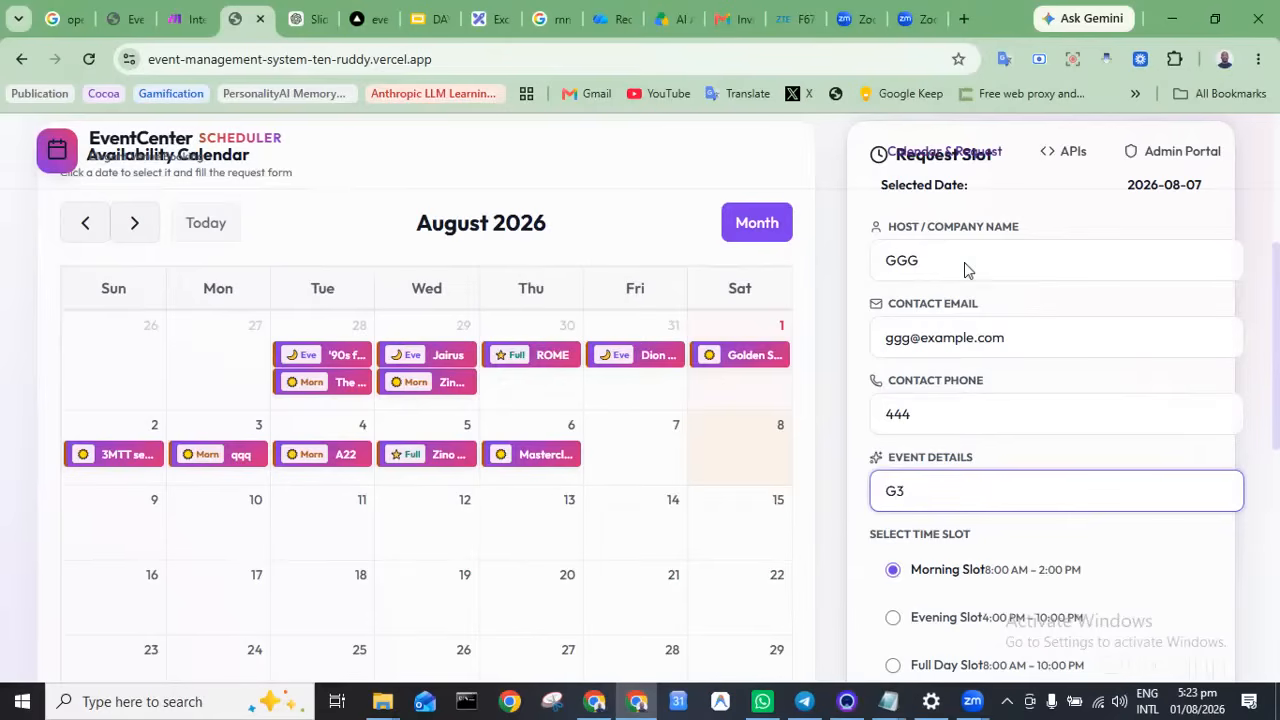
pyautogui.scroll(-1, 980, 410)
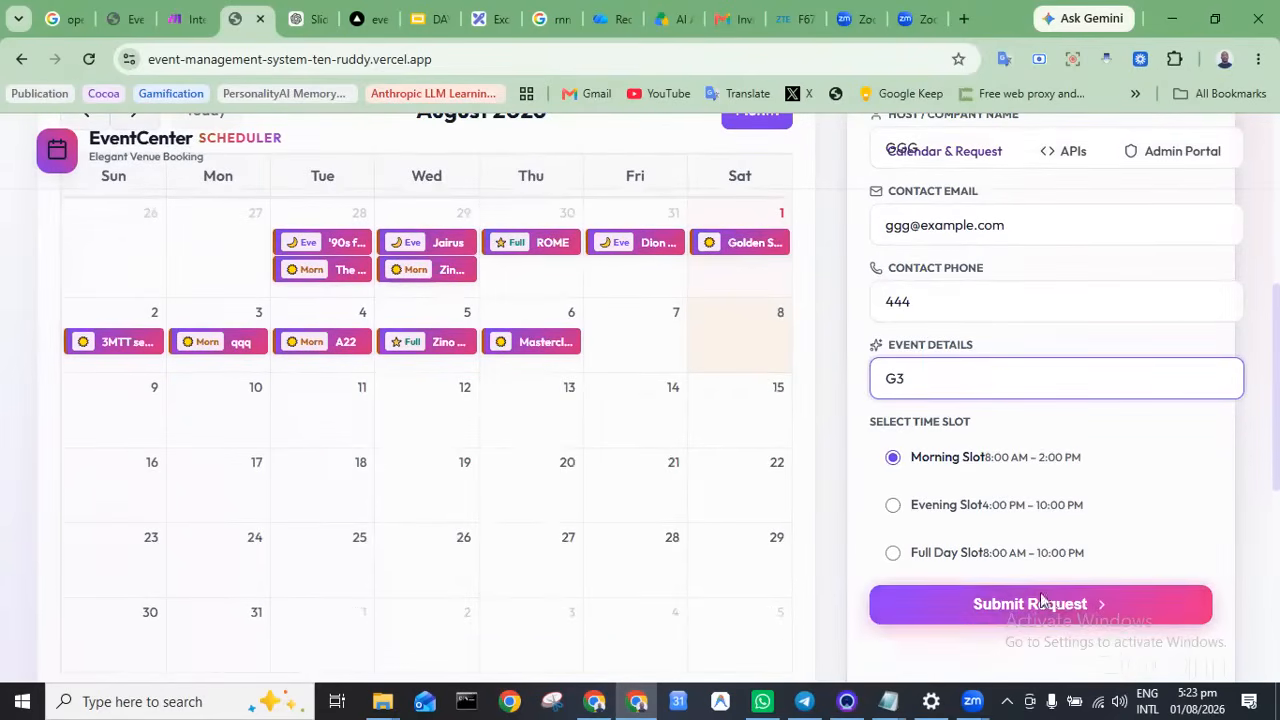
pyautogui.click(1072, 612)
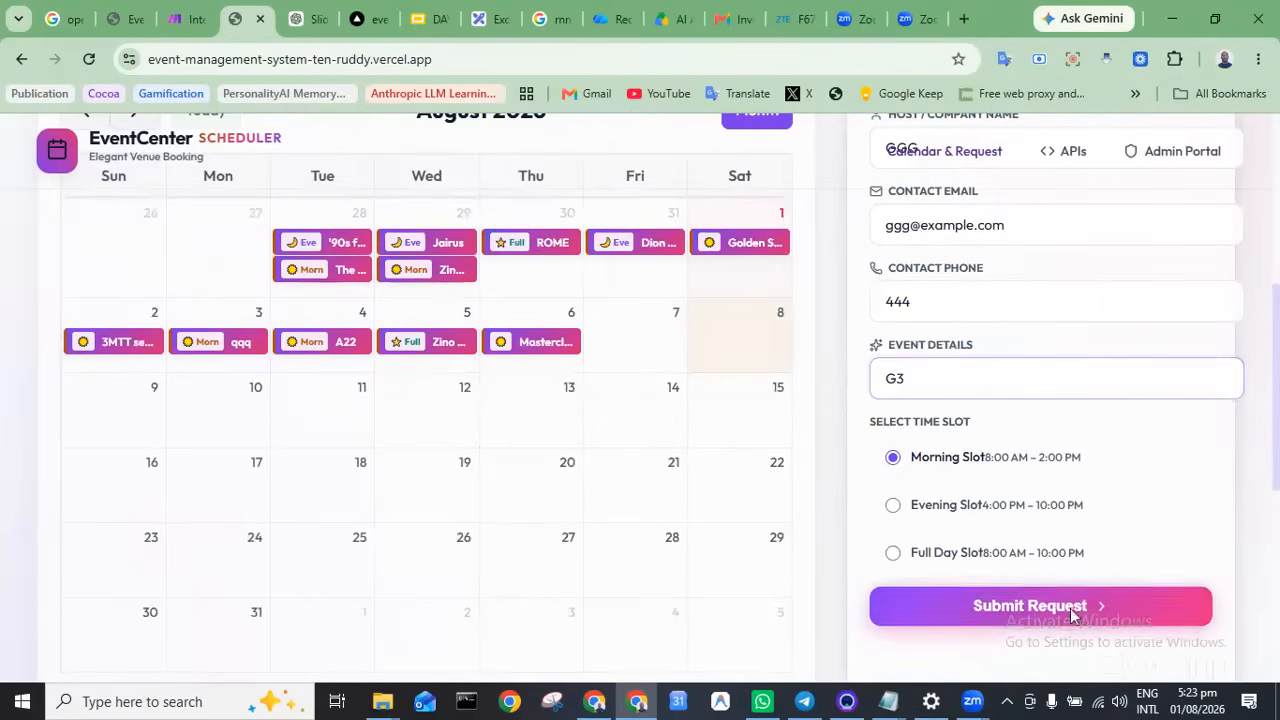
# Return to the Integration Webhooks scenario in Make and watch the AI agent and its tools run
pyautogui.click(186, 14)
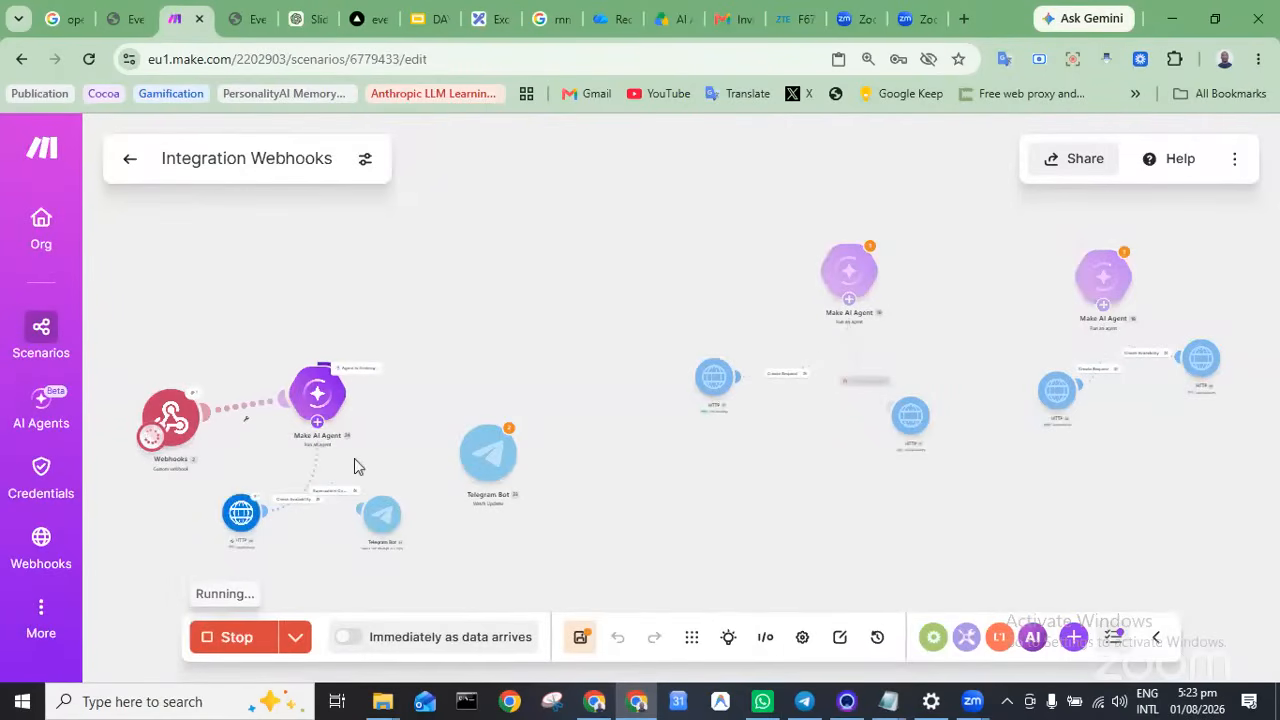
pyautogui.scroll(3, 354, 466)
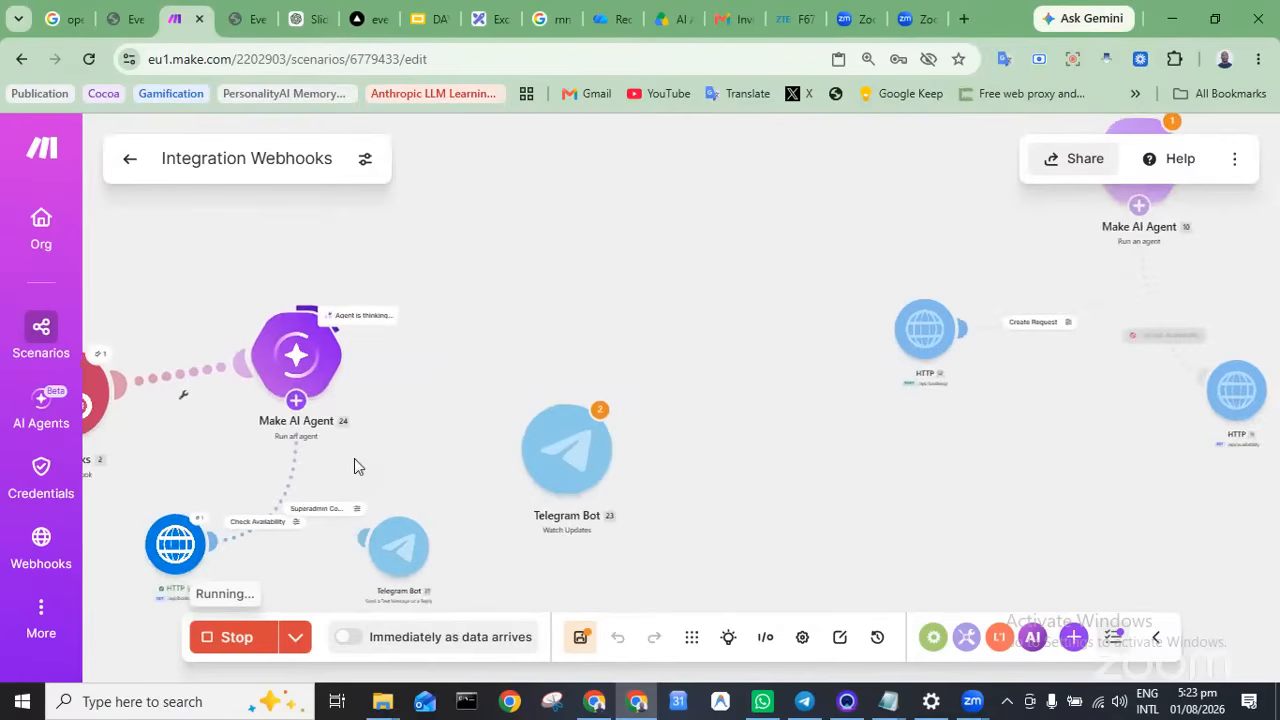
pyautogui.hscroll(-1, 354, 459)
pyautogui.scroll(-1, 354, 459)
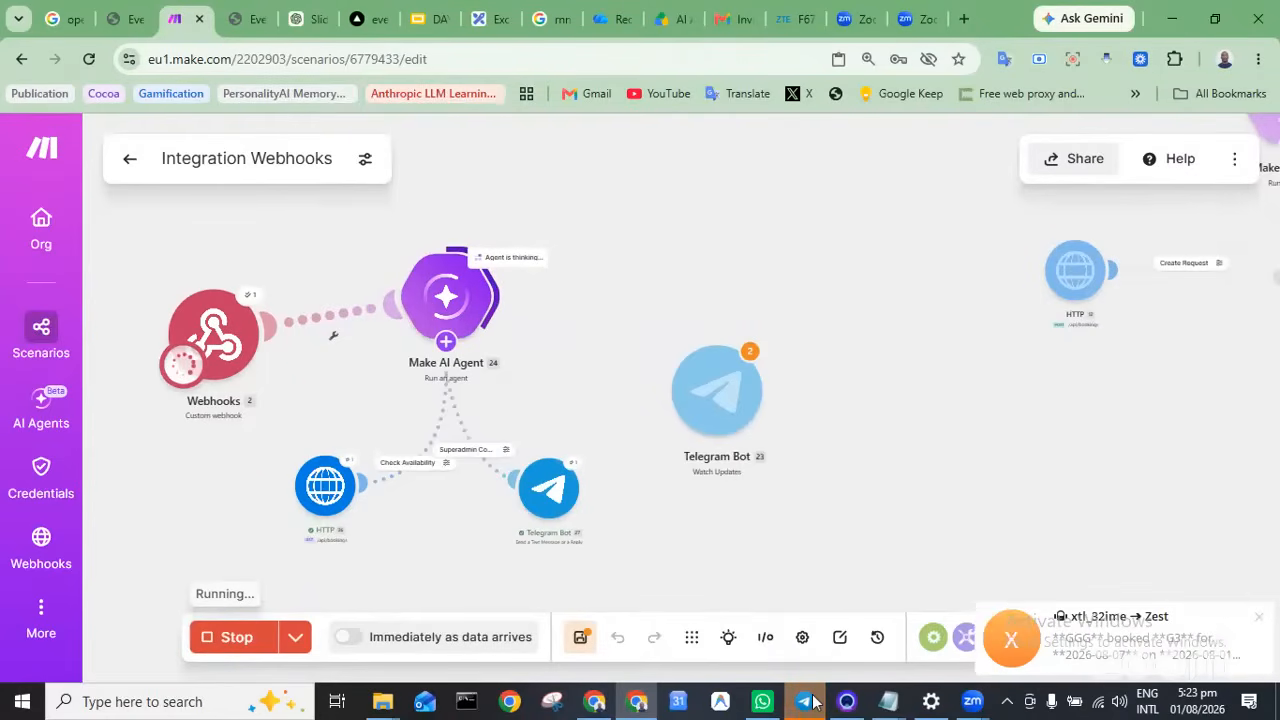
# Read the agent's booking notification in the xtl_32ime Telegram chat, checking the customer, event, date and request ID
pyautogui.moveTo(812, 701)
pyautogui.click(814, 622)
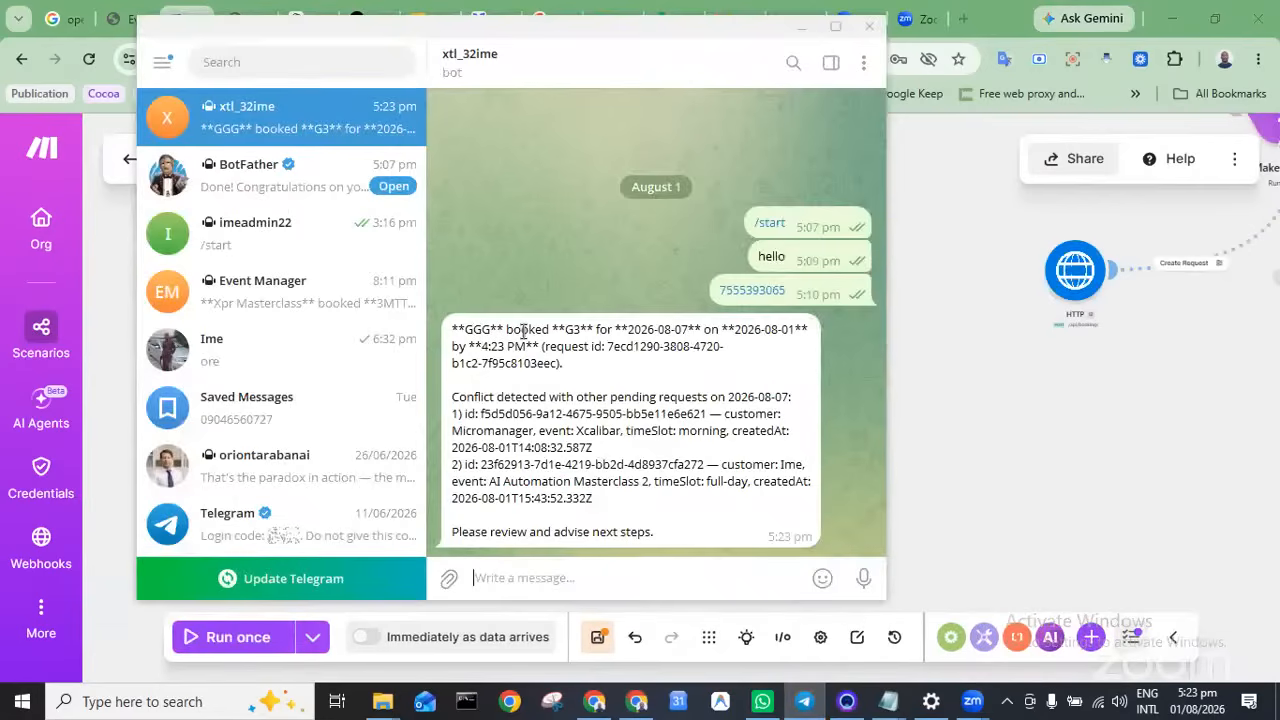
pyautogui.doubleClick(560, 332)
pyautogui.doubleClick(445, 352)
pyautogui.doubleClick(548, 347)
pyautogui.click(810, 29)
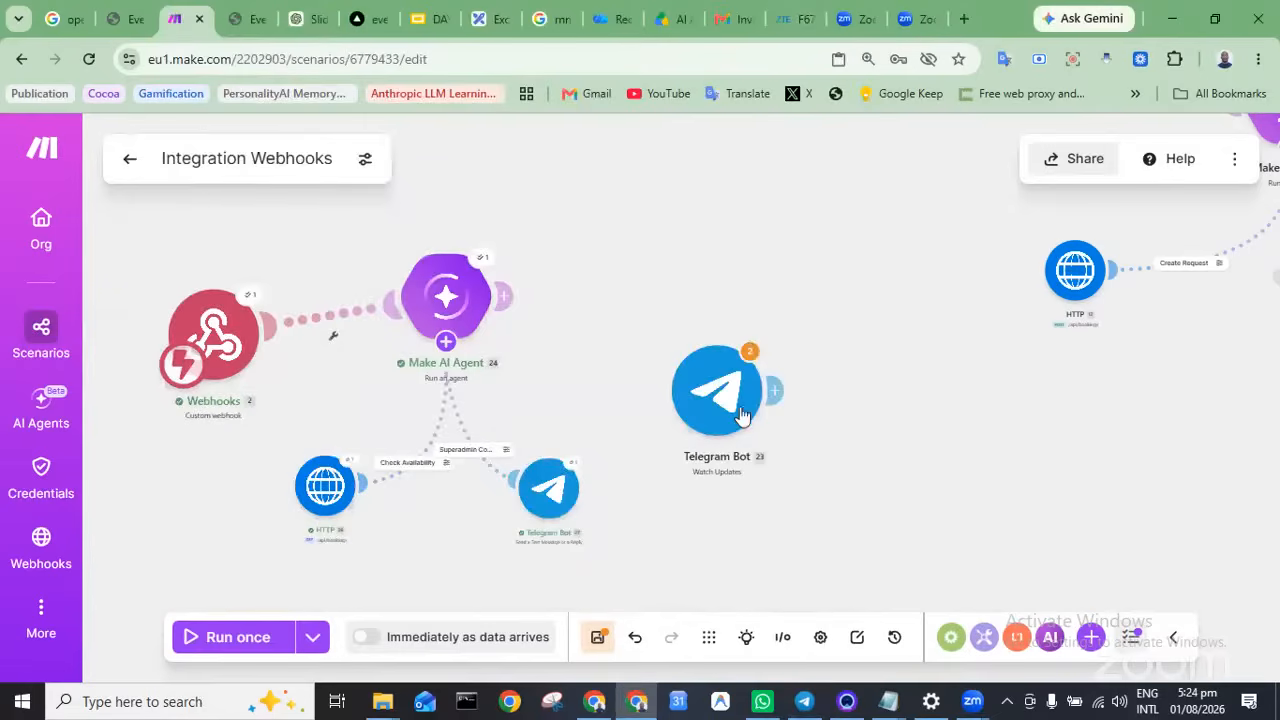
# Move the standalone Telegram Bot Watch Updates module farther away from the AI agent's tools
pyautogui.moveTo(727, 418); pyautogui.dragTo(1043, 453)
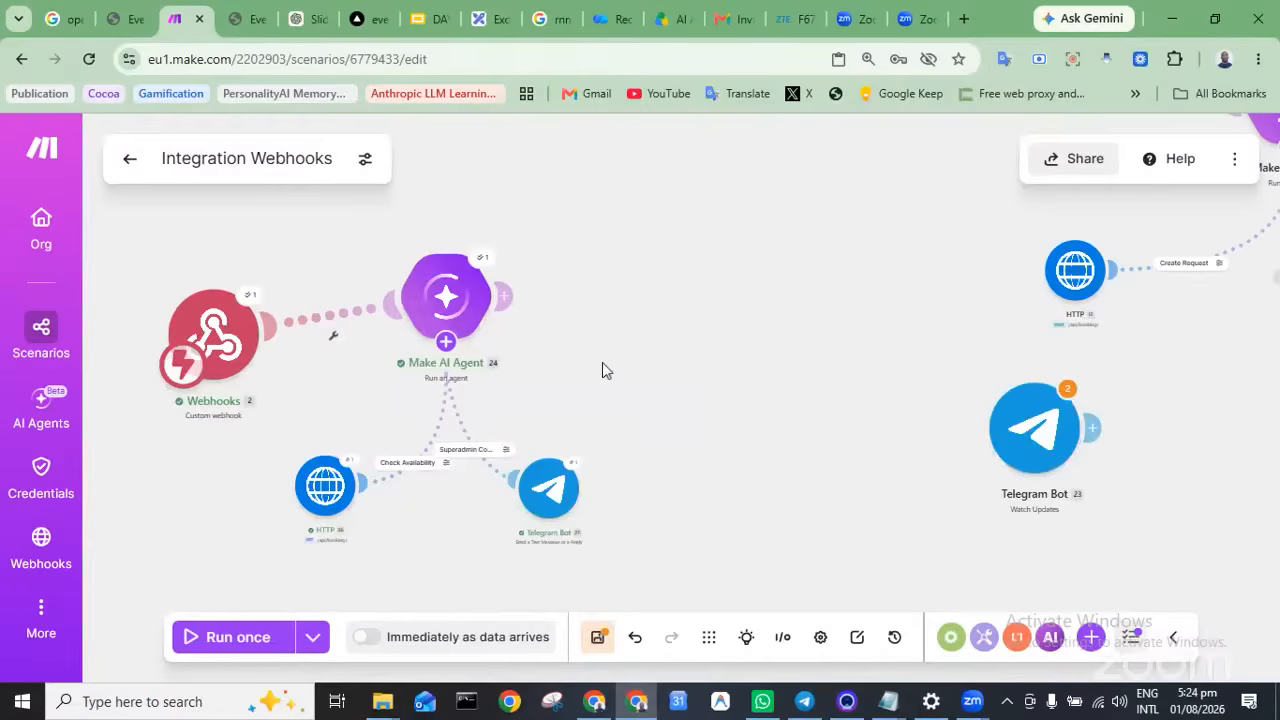
# Compare SECTION 1 and SECTION 2 of the Make AI Agent's instructions with the message in the xtl_32ime Telegram chat
pyautogui.click(453, 299)
pyautogui.scroll(-3, 710, 528)
pyautogui.scroll(-3, 710, 528)
pyautogui.scroll(-3, 755, 483)
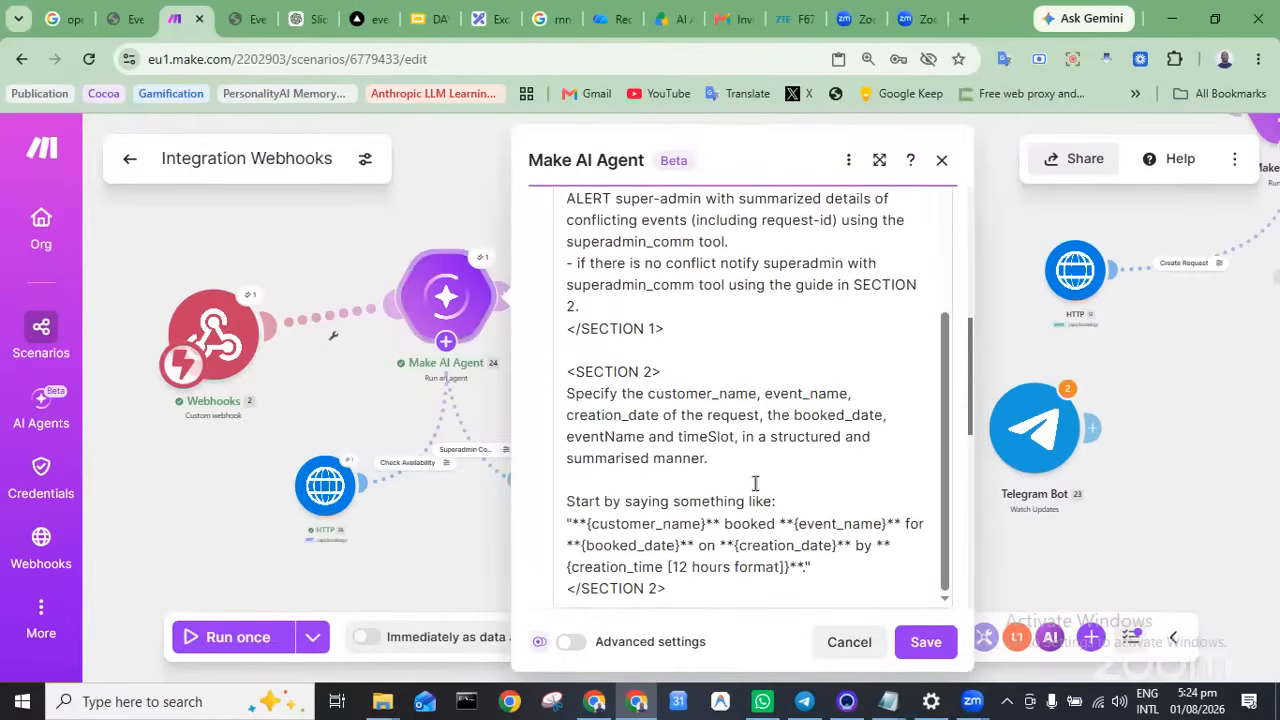
pyautogui.scroll(3, 755, 483)
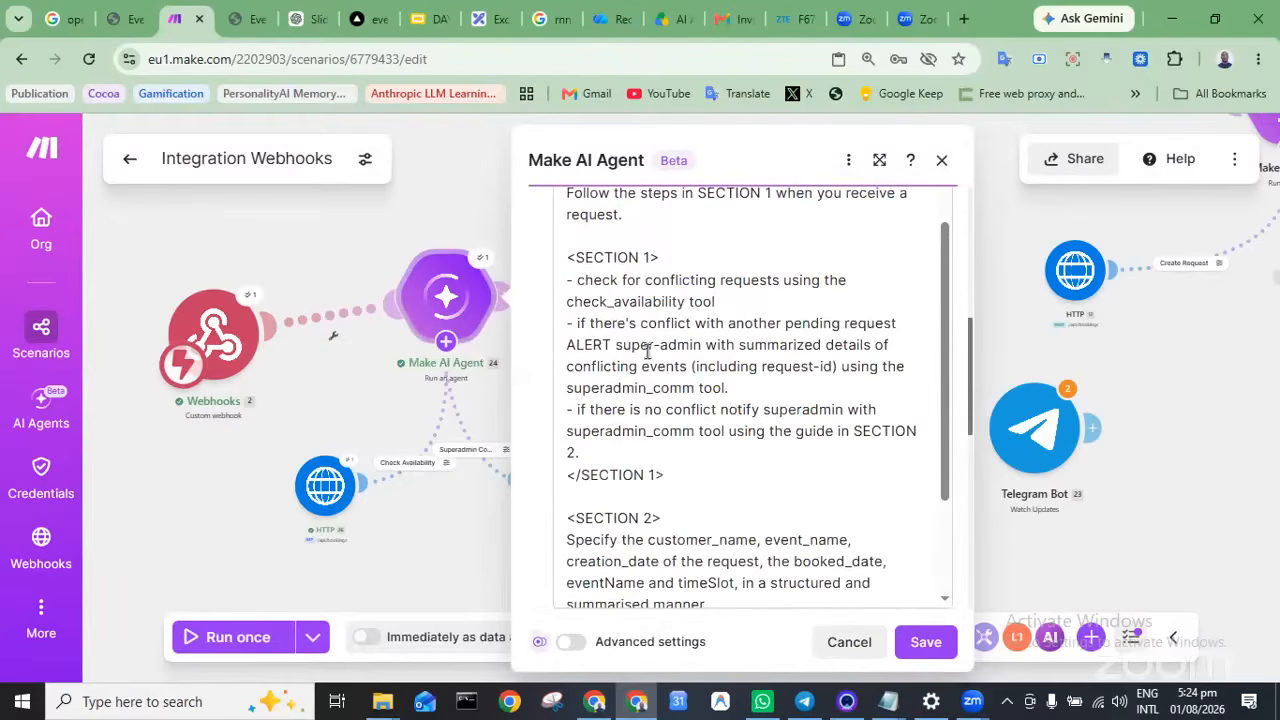
pyautogui.scroll(-3, 633, 436)
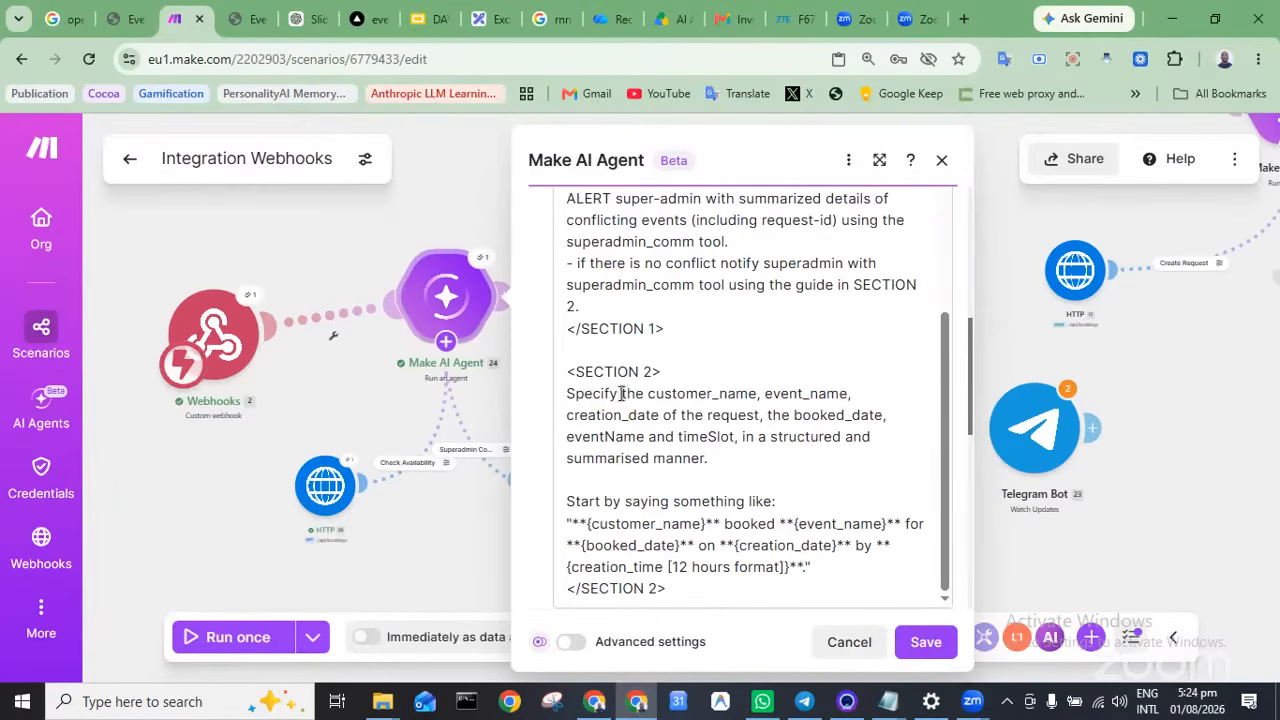
pyautogui.scroll(-3, 765, 410)
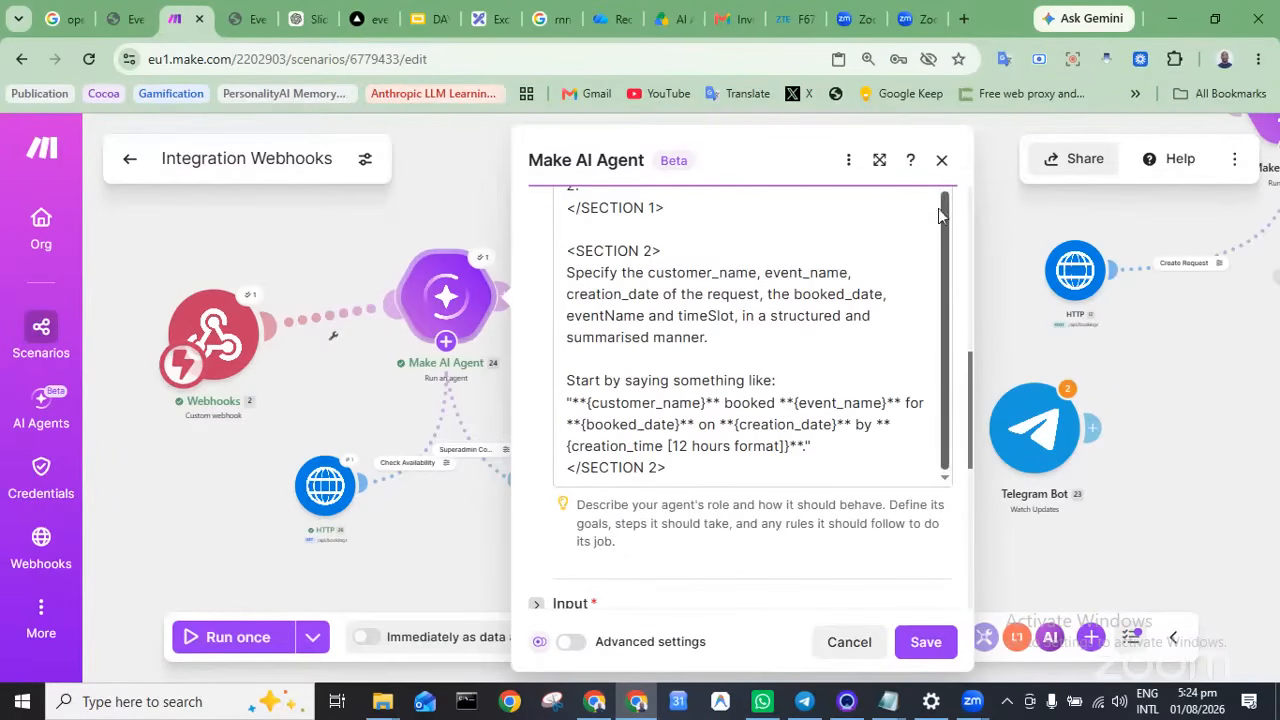
pyautogui.click(940, 162)
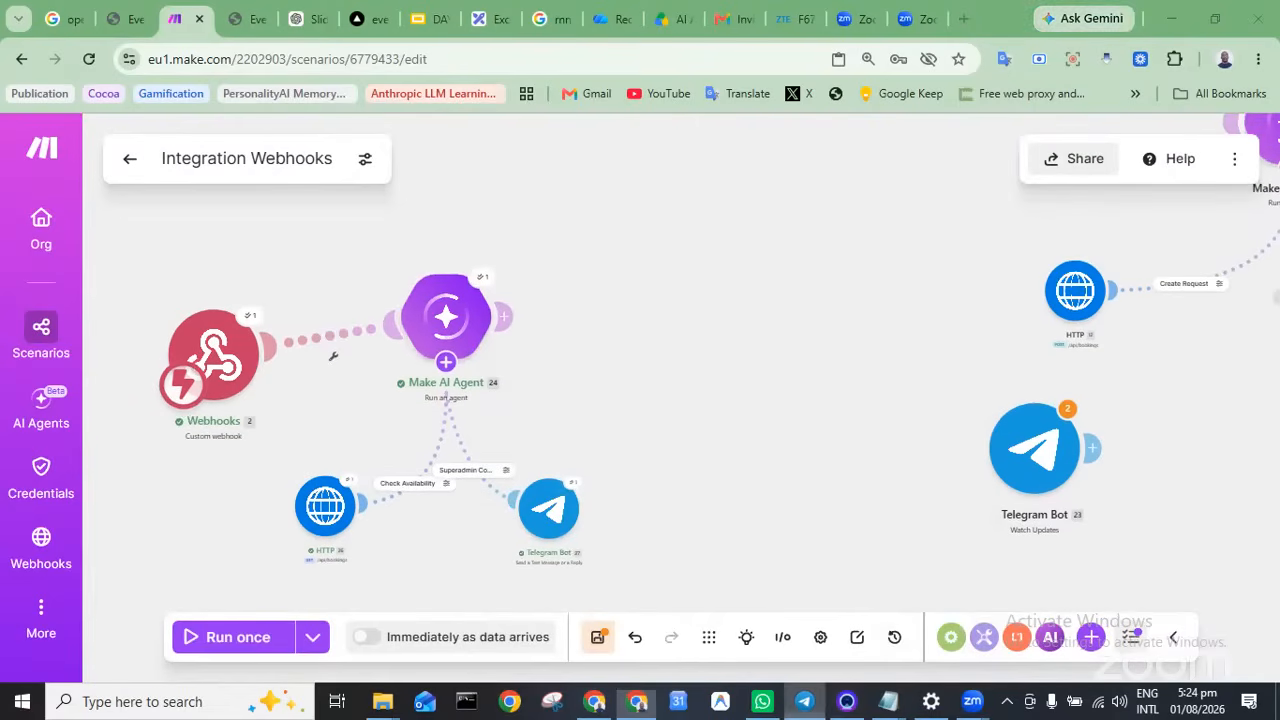
pyautogui.click(804, 701)
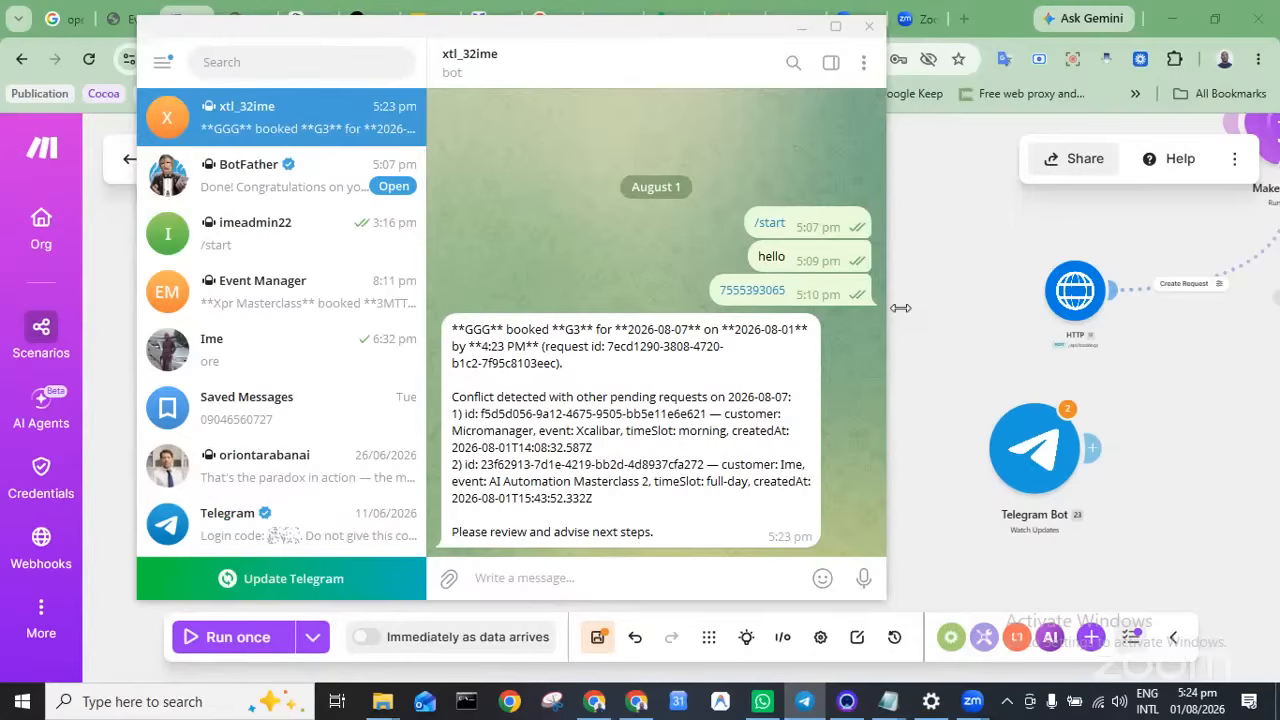
pyautogui.click(804, 30)
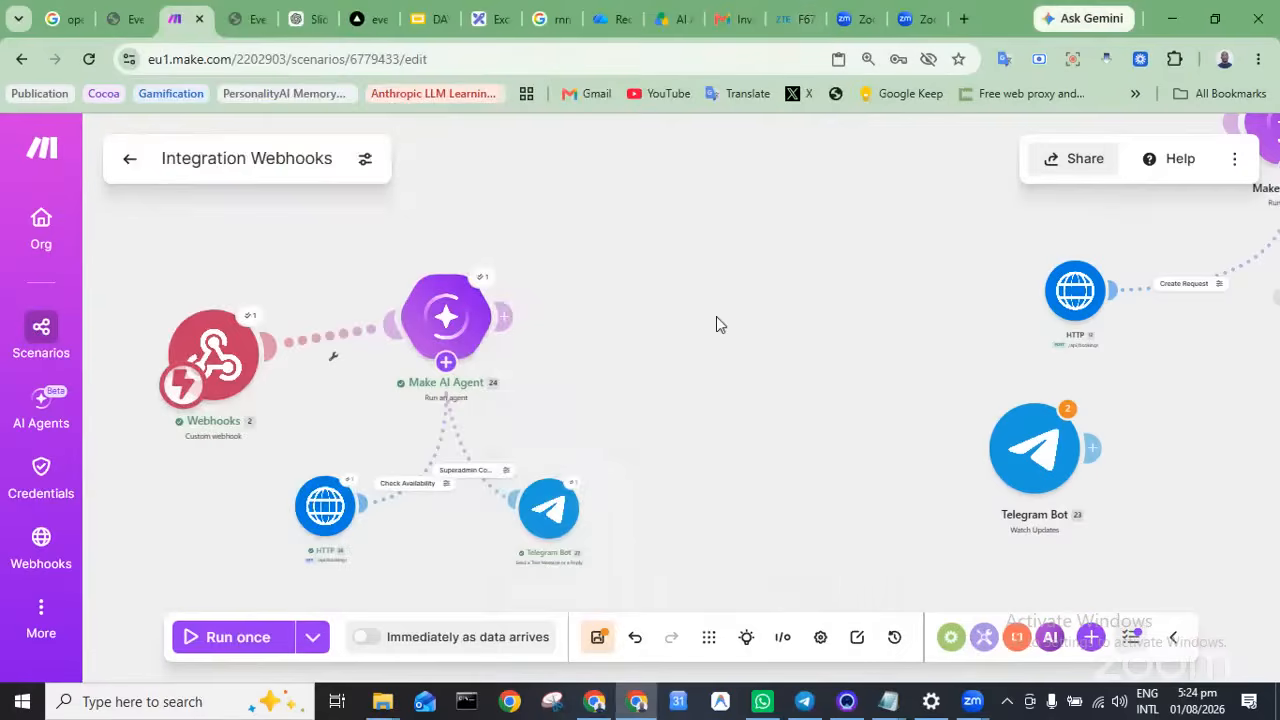
# Save the Integration Webhooks scenario with its current module layout
pyautogui.scroll(-2, 716, 320)
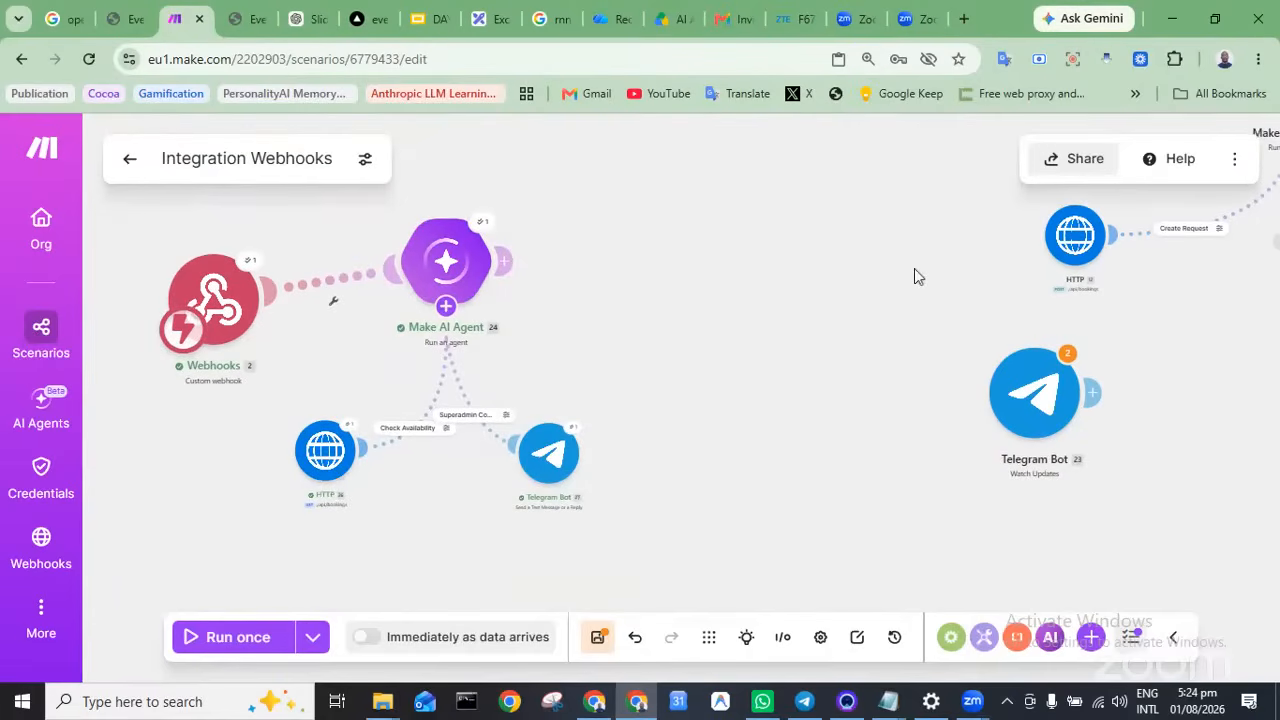
pyautogui.hscroll(-2, 914, 270)
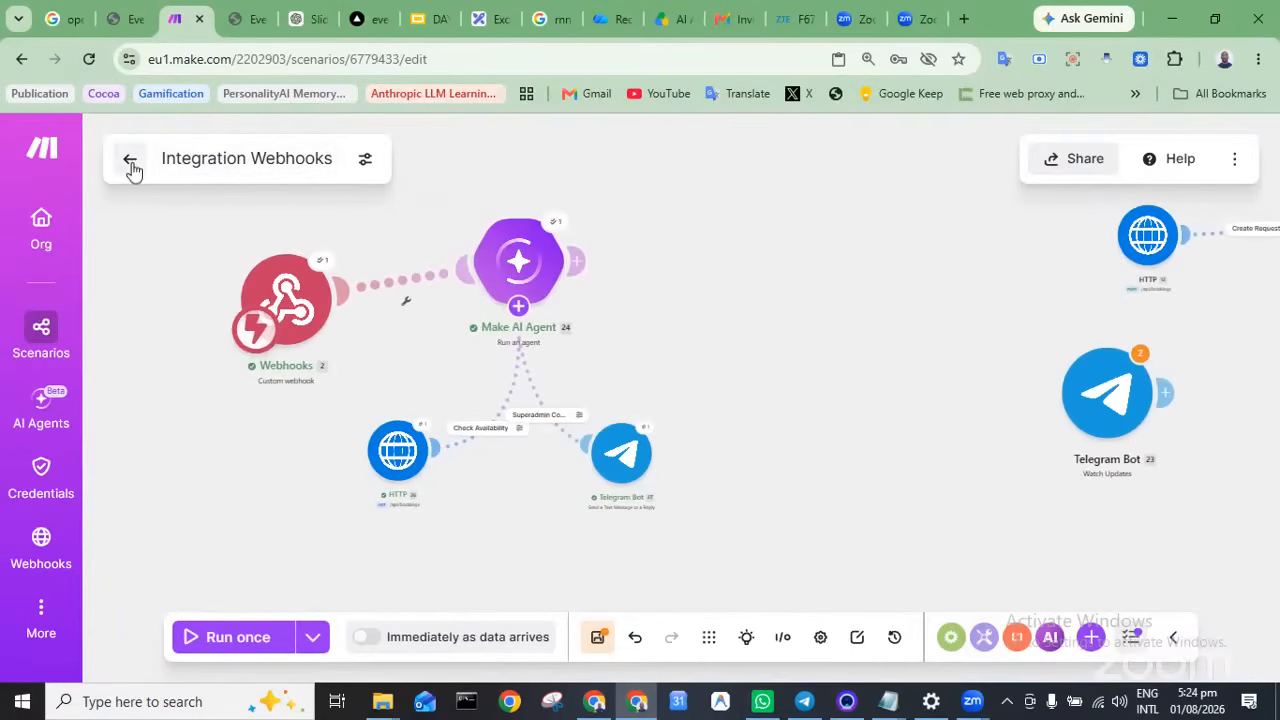
pyautogui.click(518, 305)
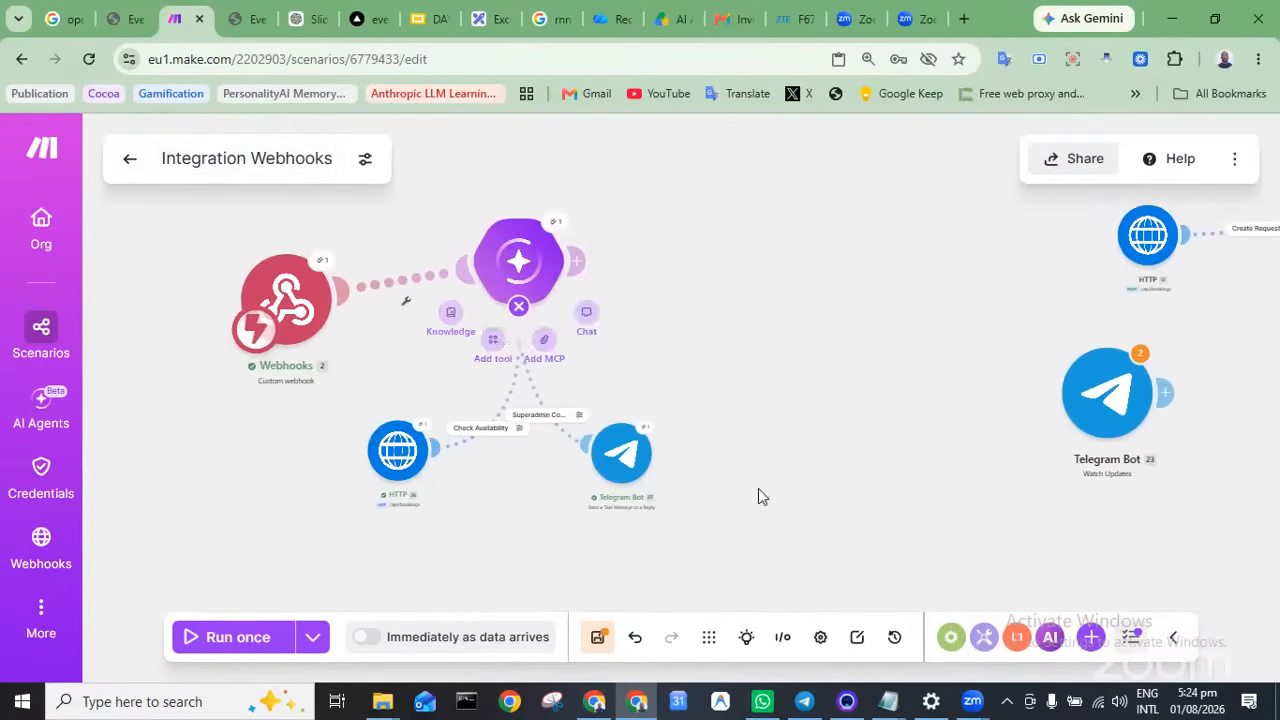
pyautogui.click(597, 637)
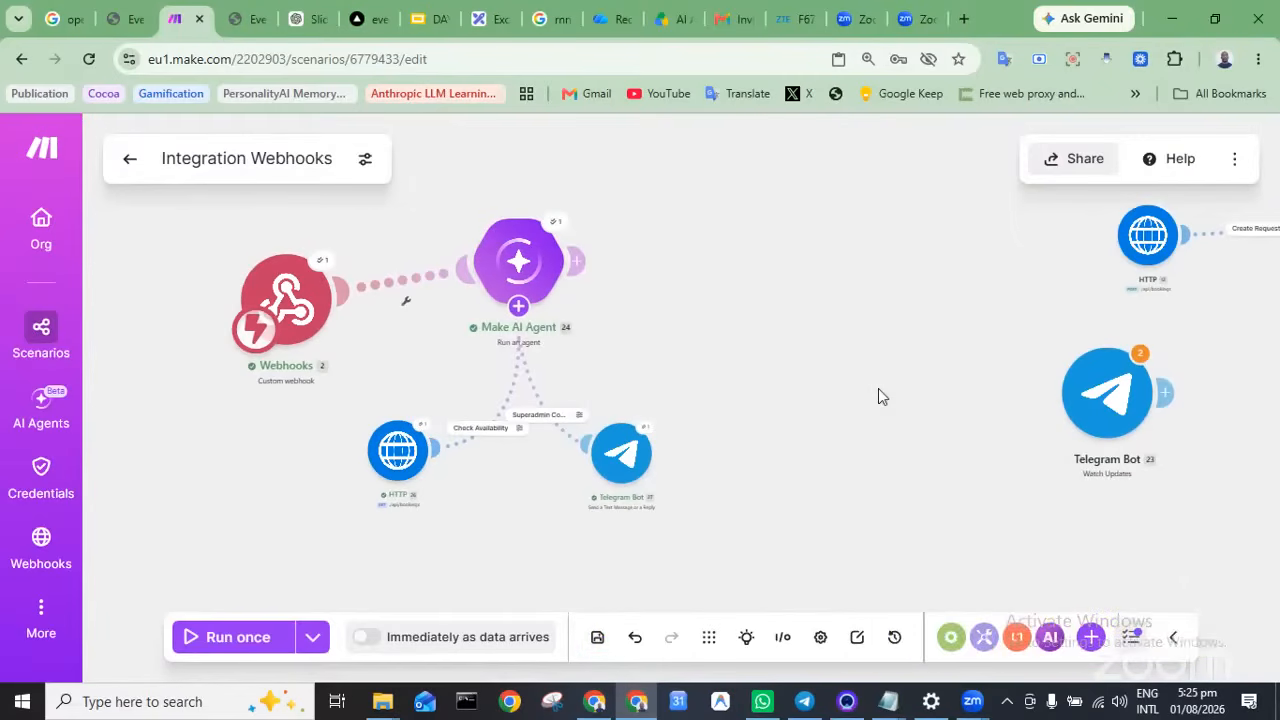
# Activate the scenario to run immediately as data arrives, limit it to 10 runs per minute, and save the scenario
pyautogui.click(368, 640)
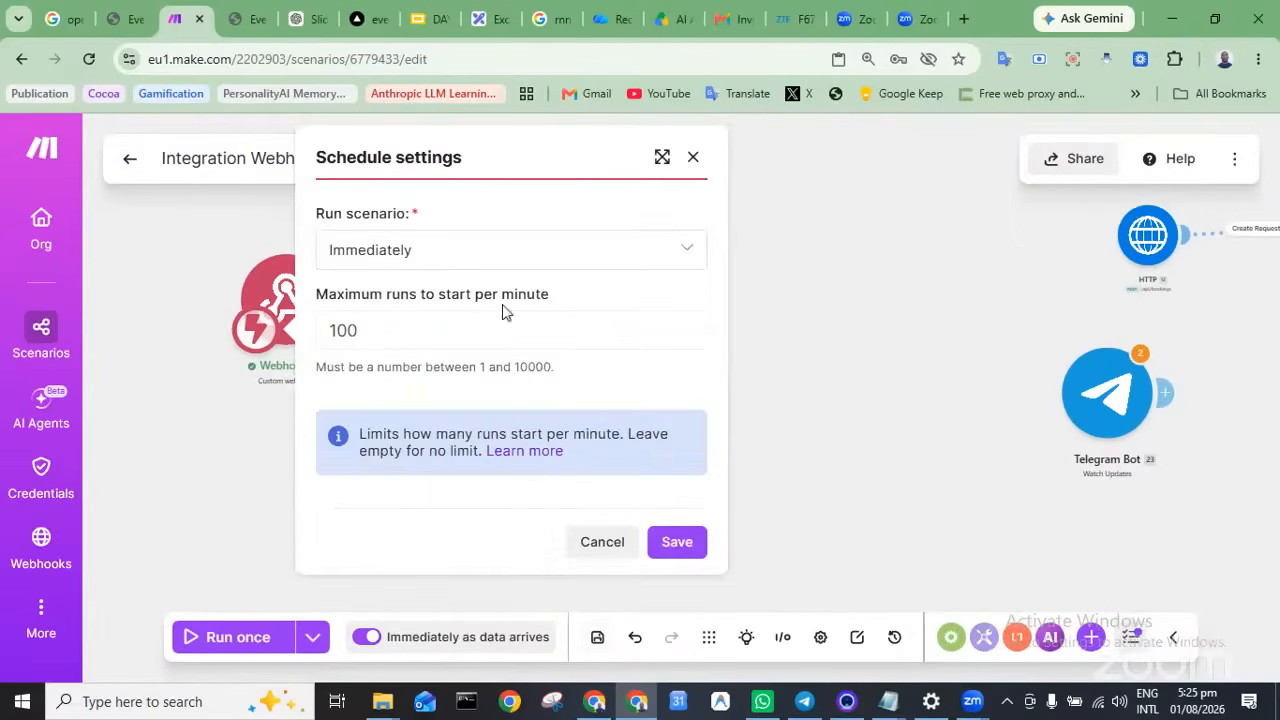
pyautogui.click(419, 322)
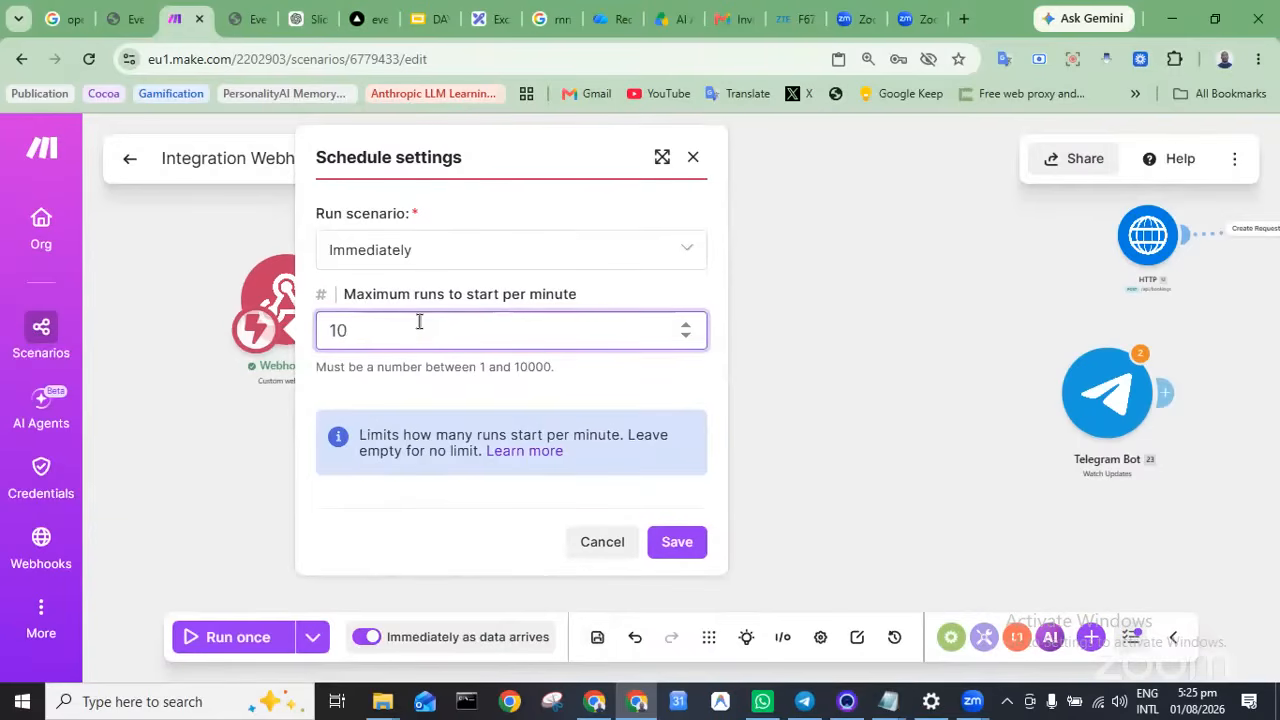
pyautogui.click(671, 540)
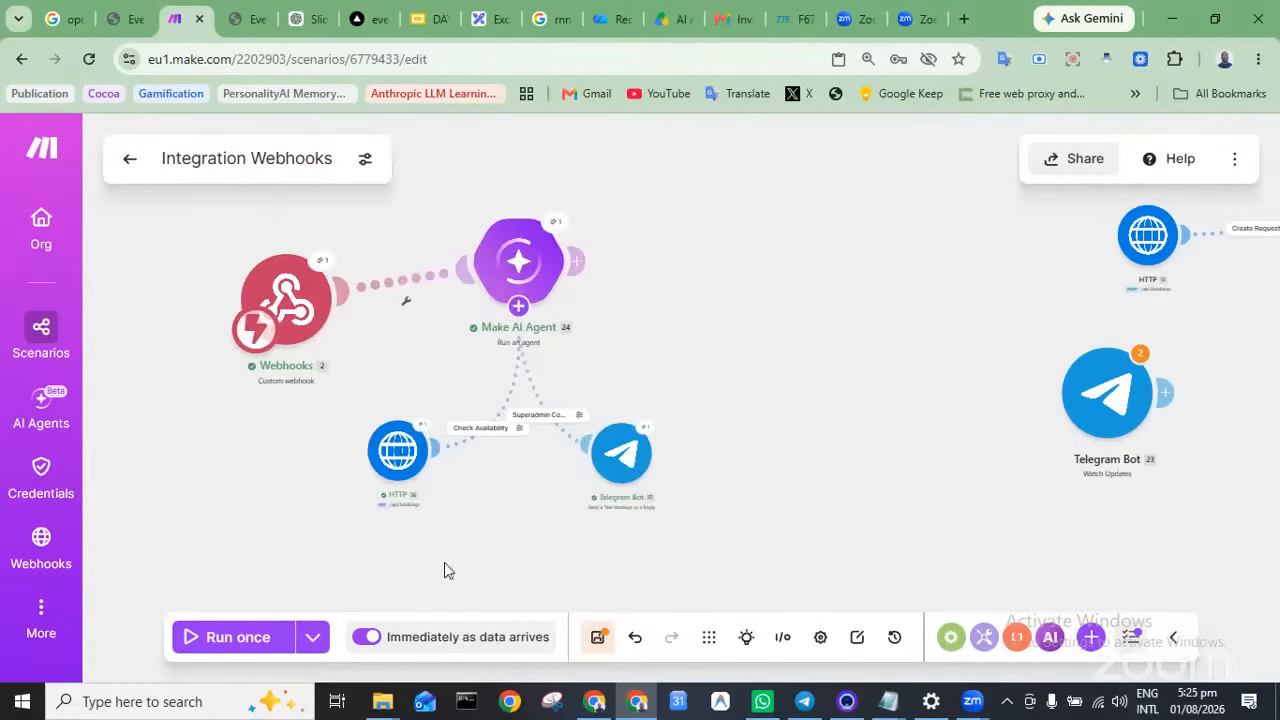
pyautogui.click(597, 638)
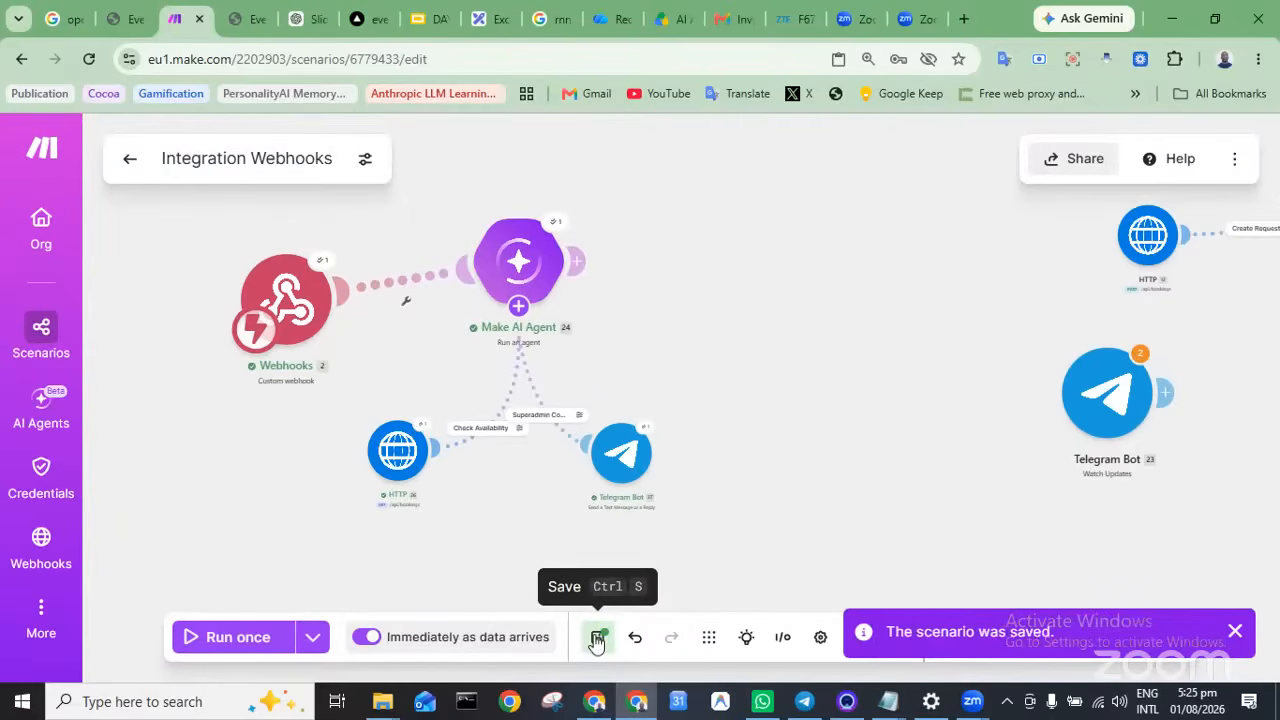
# Check the running scenario's overview and read the new booking notification in the xtl_32ime Telegram chat
pyautogui.click(122, 163)
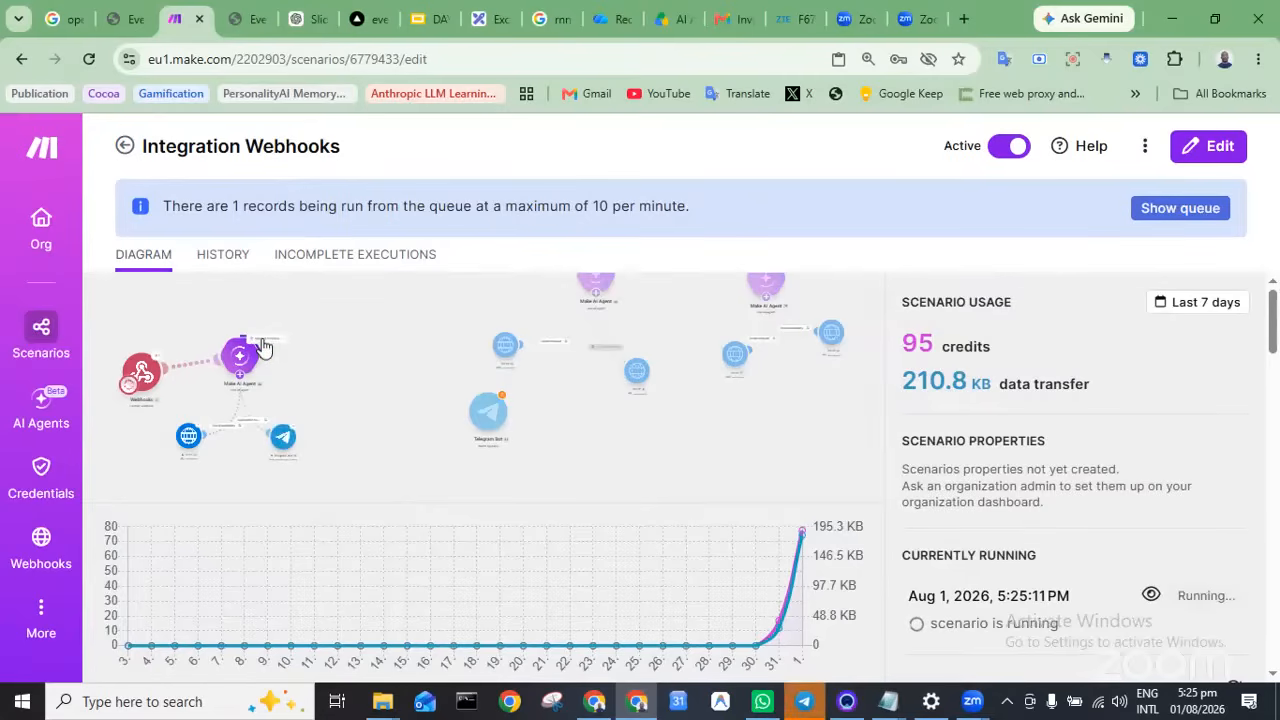
pyautogui.click(806, 702)
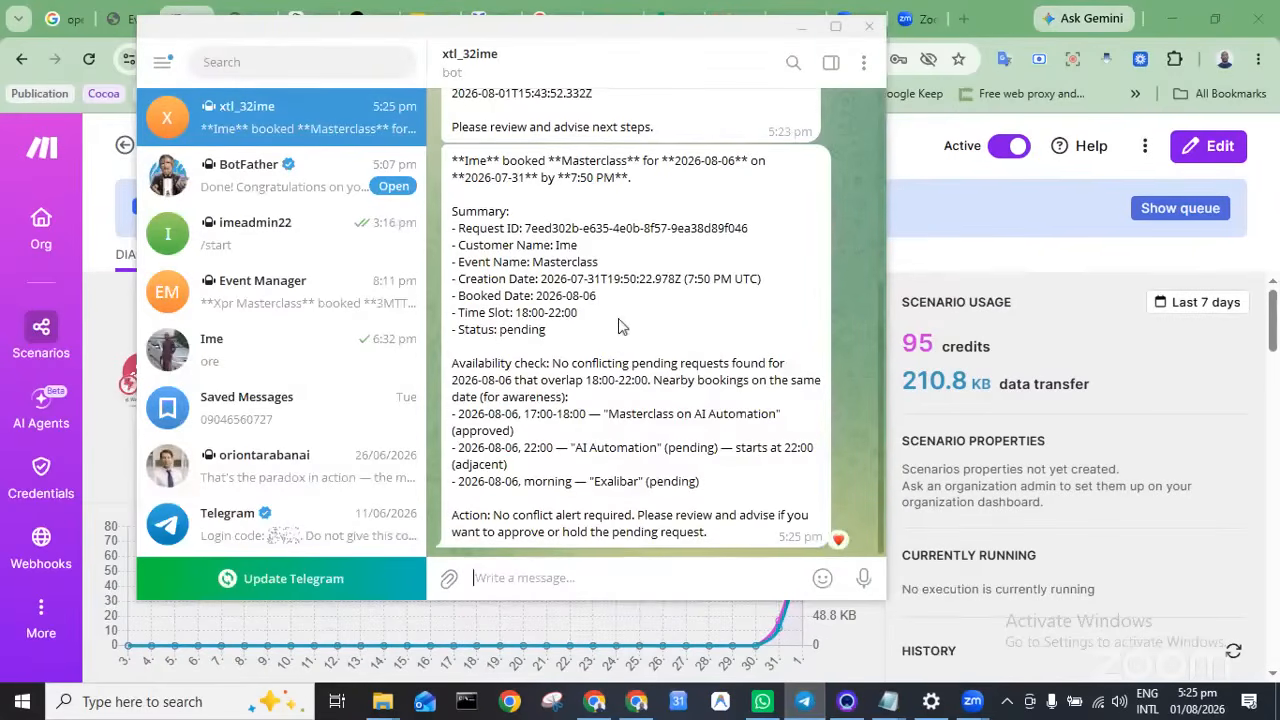
pyautogui.scroll(2, 582, 262)
pyautogui.scroll(1, 582, 262)
pyautogui.click(806, 30)
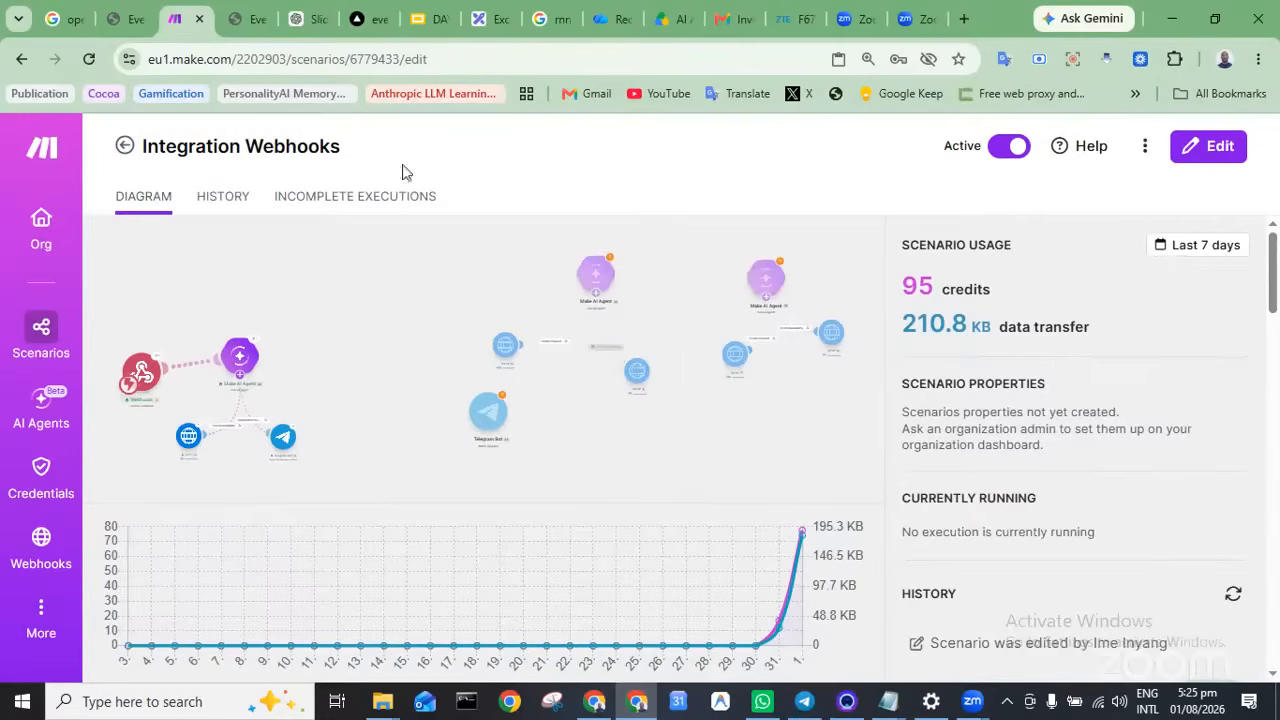
# Create a new scenario in the 3MTT+DSN_AI Automation & Vibecoding folder with Telegram Bot Watch Updates as its trigger
pyautogui.click(123, 147)
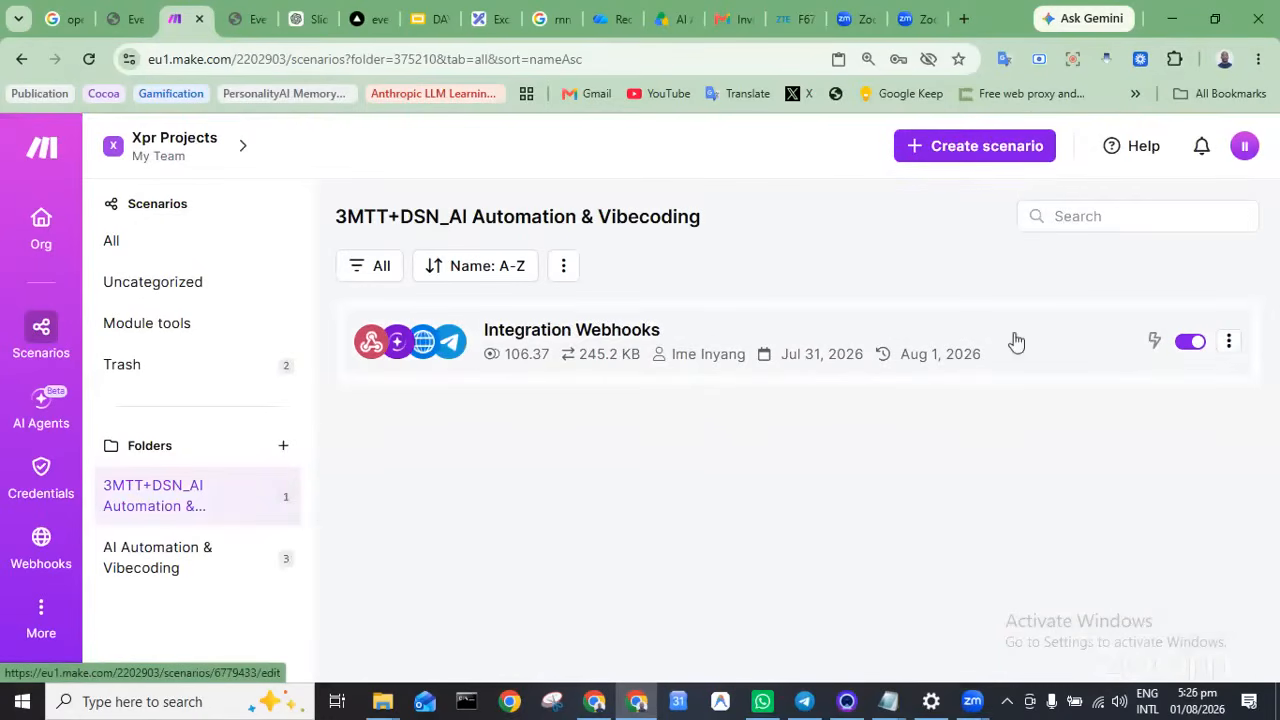
pyautogui.click(934, 160)
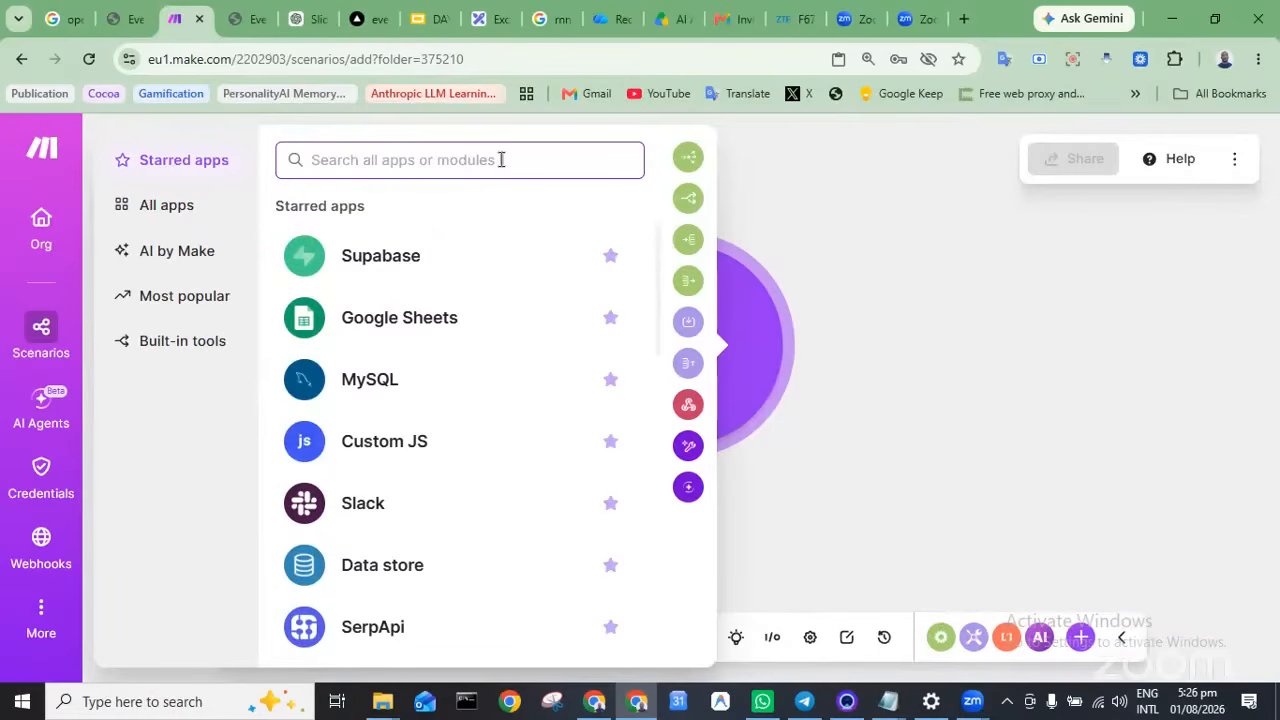
pyautogui.write('t')
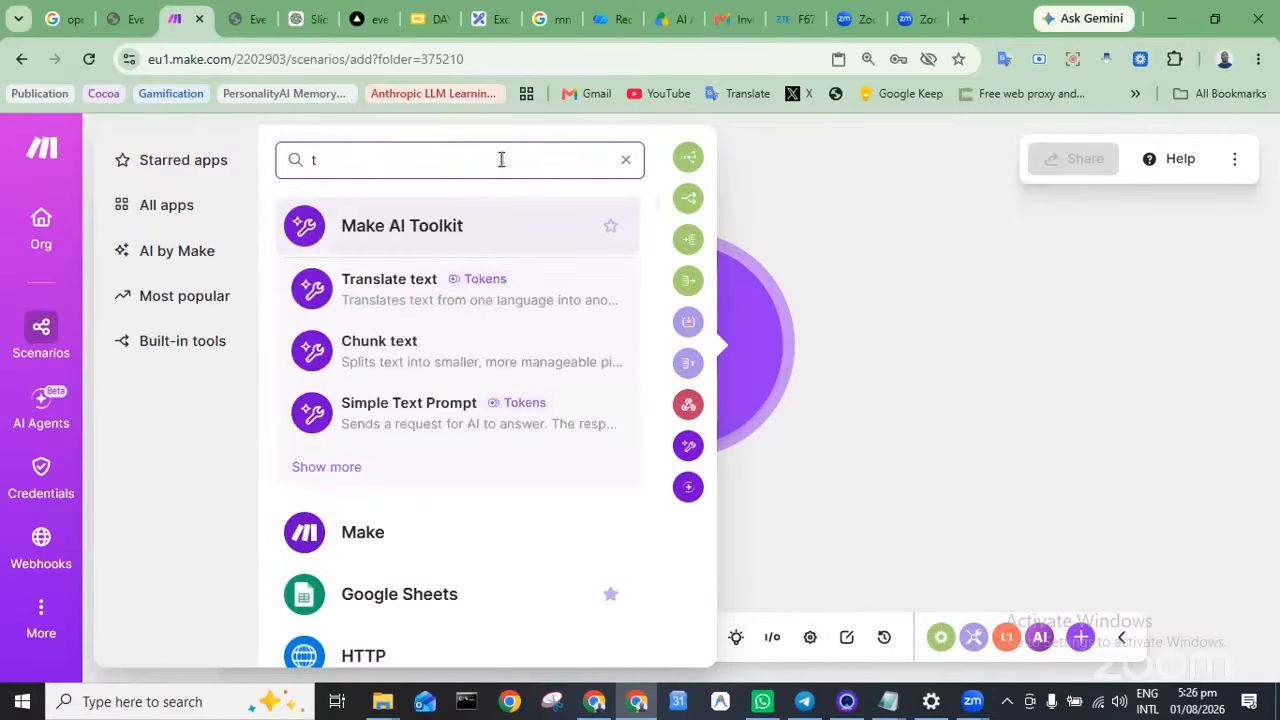
pyautogui.write('elegram')
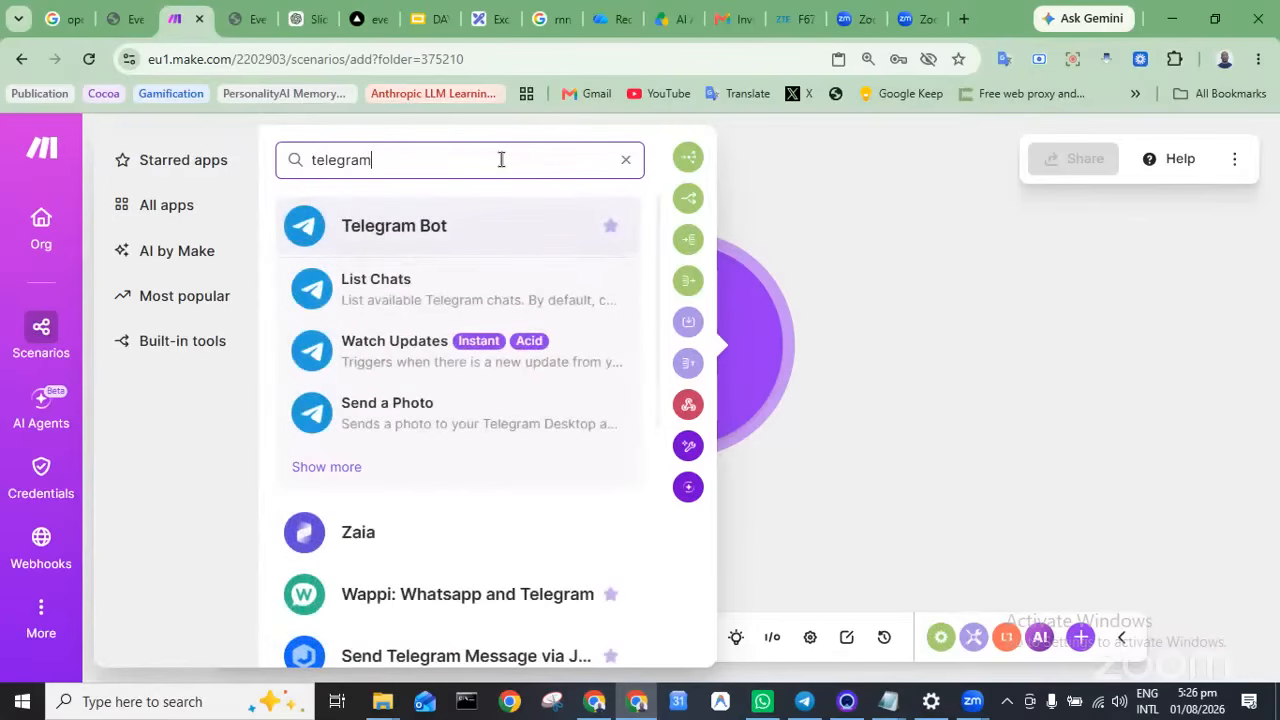
pyautogui.click(383, 352)
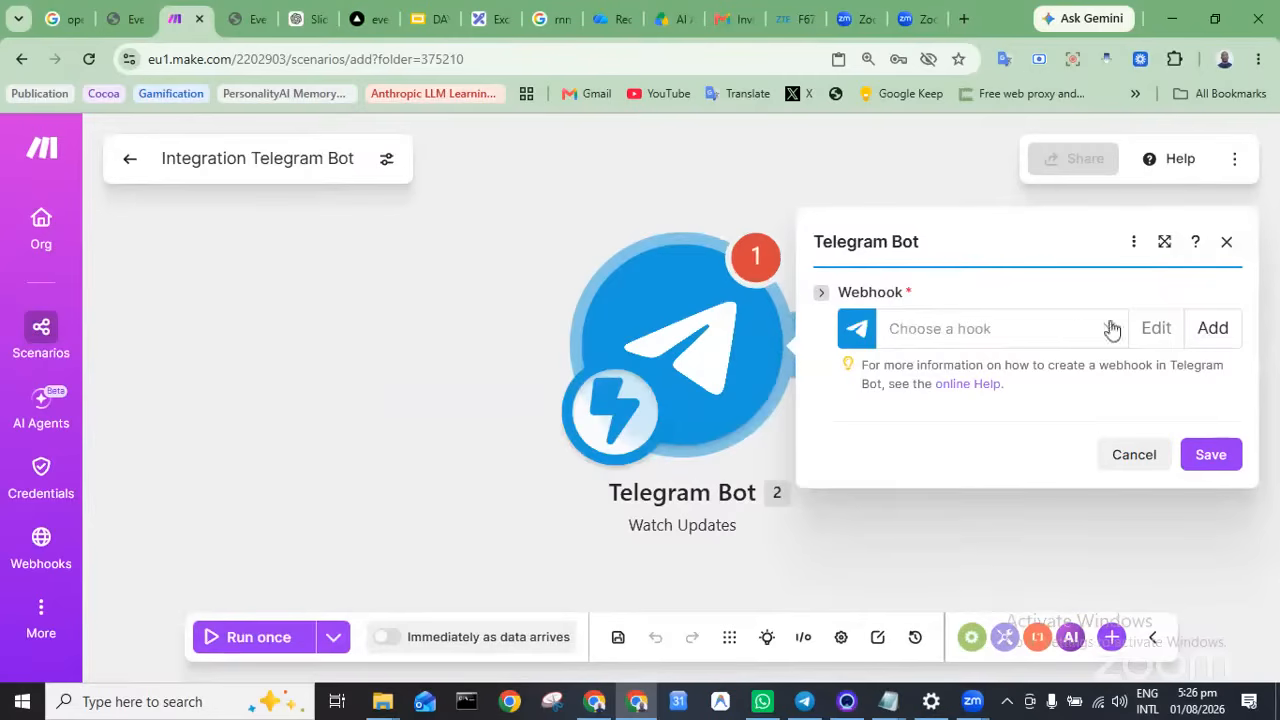
# Start a new webhook for the Telegram Bot trigger and select the xtl_32ime connection for it
pyautogui.click(1082, 340)
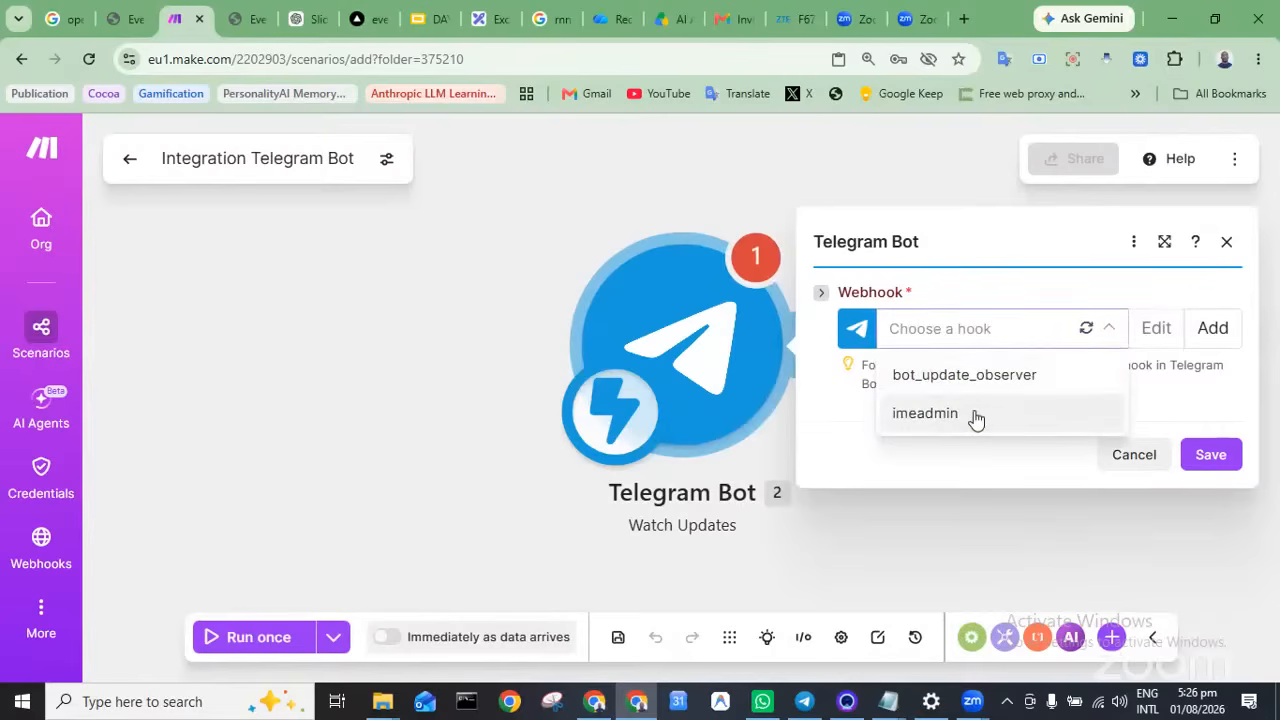
pyautogui.click(1212, 332)
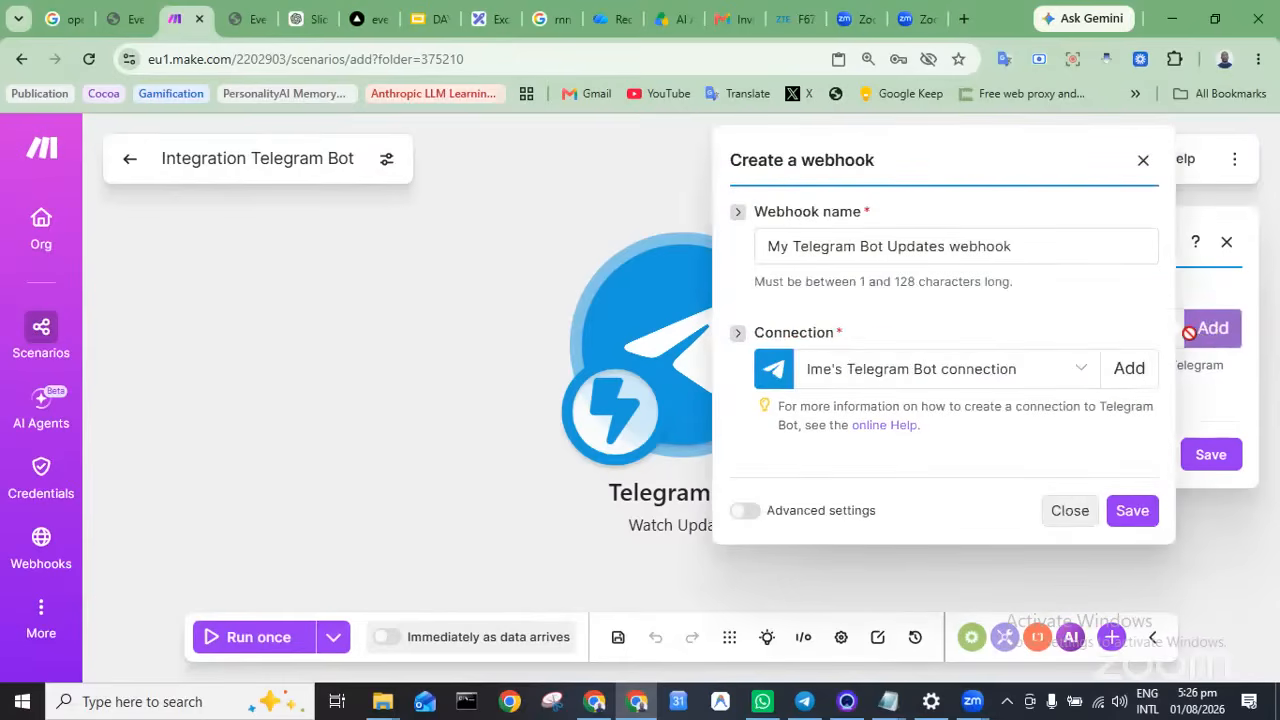
pyautogui.click(1048, 370)
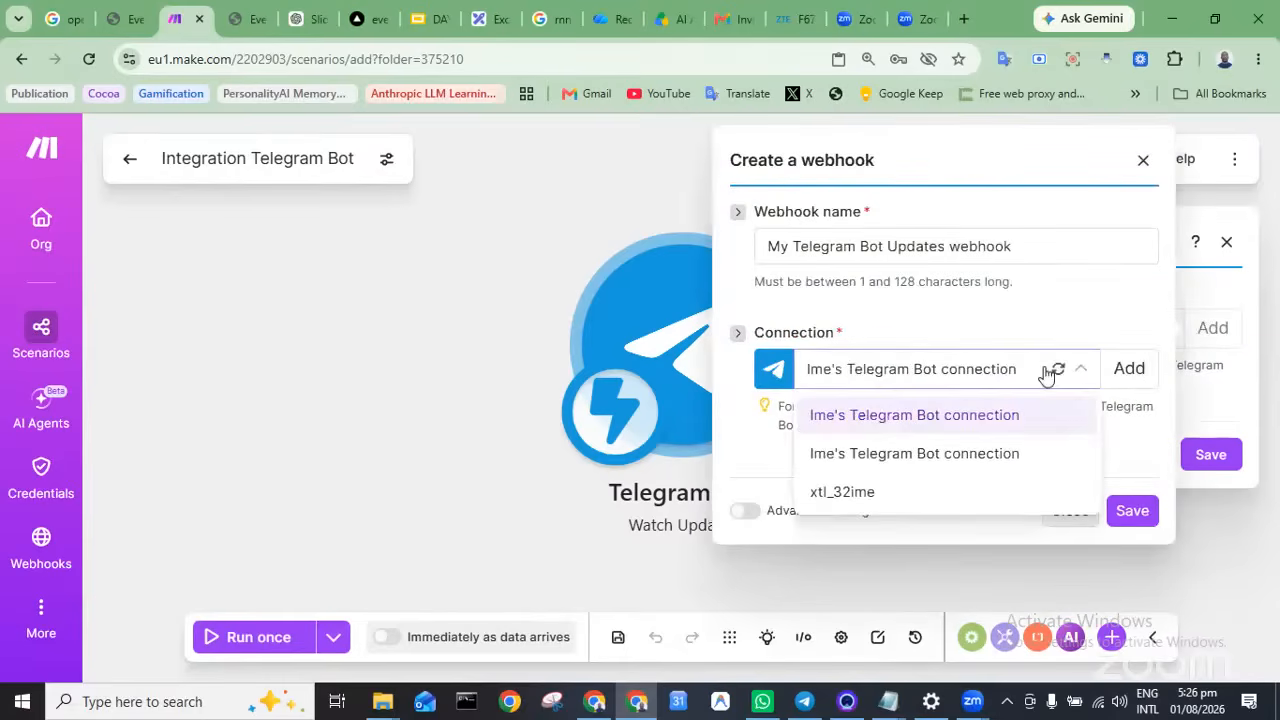
pyautogui.click(904, 495)
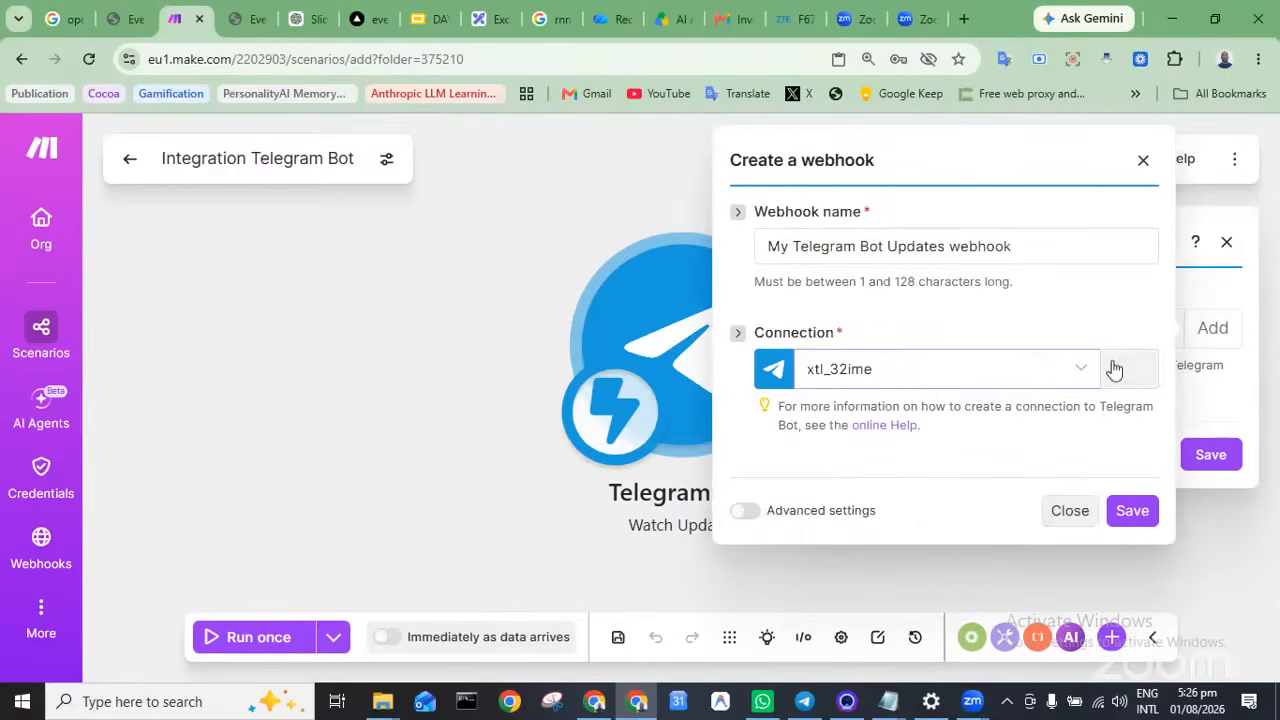
# Name the webhook new_tele_webhook, create it and save the Telegram Bot trigger's settings
pyautogui.moveTo(1050, 246); pyautogui.dragTo(756, 246)
pyautogui.write('new')
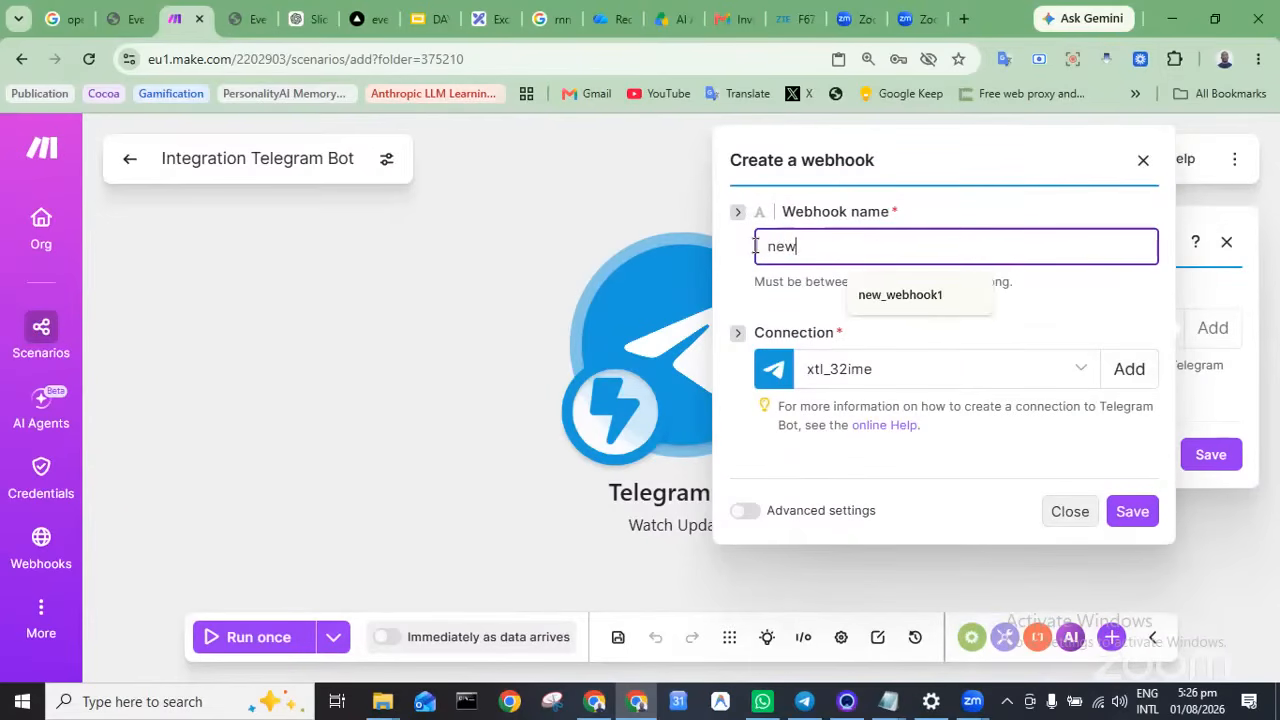
pyautogui.press('Down')
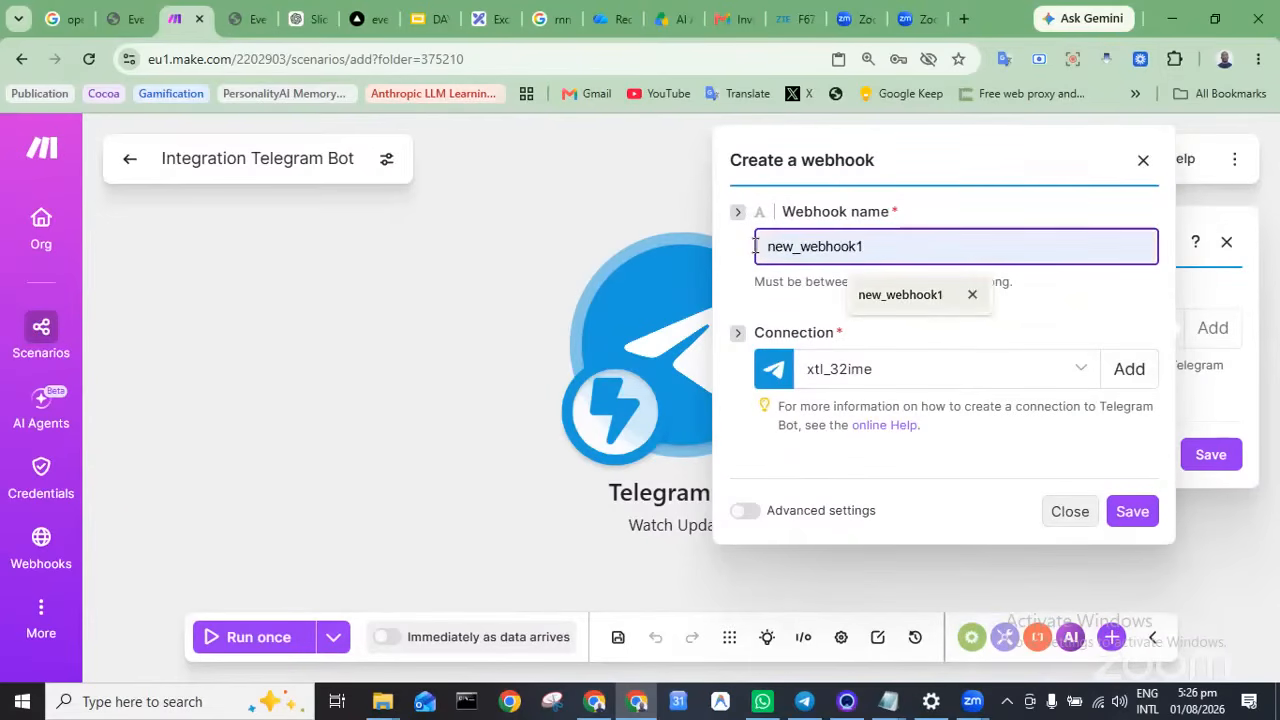
pyautogui.press('Return')
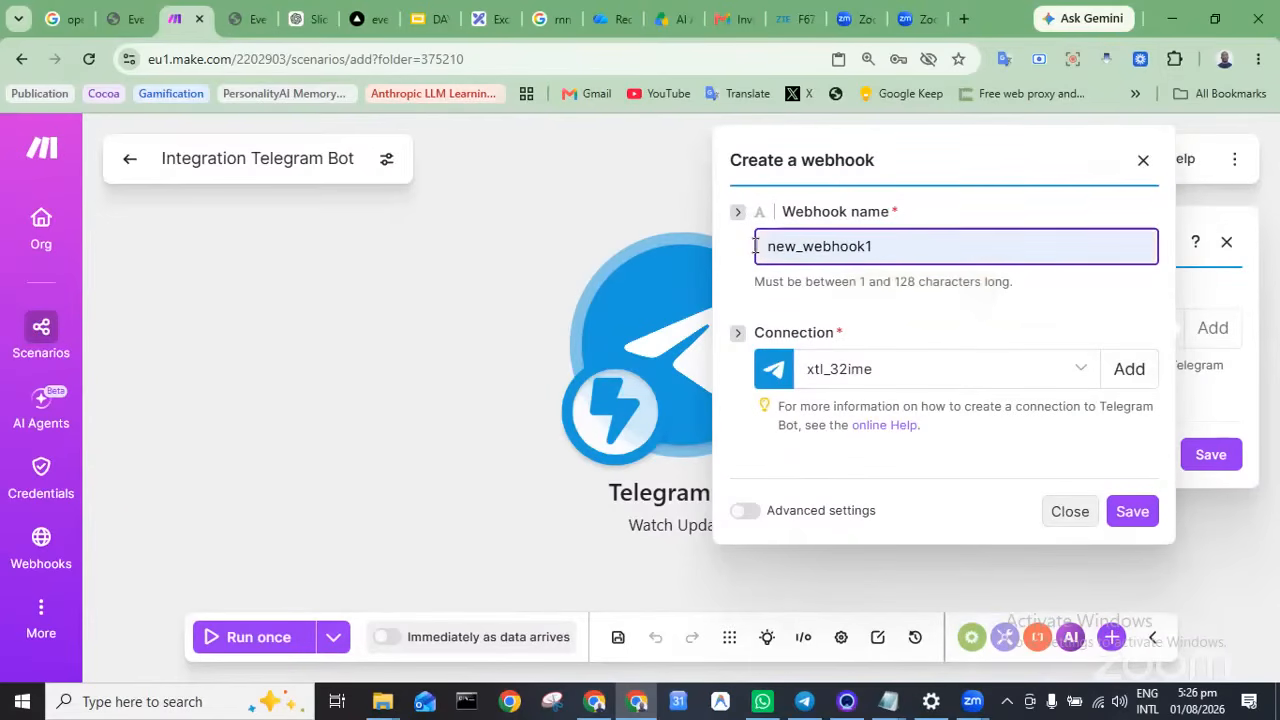
pyautogui.press('BackSpace')
pyautogui.press('Left')
pyautogui.press('Left')
pyautogui.press('Left')
pyautogui.press('Left')
pyautogui.press('Left')
pyautogui.press('Left')
pyautogui.press('Left')
pyautogui.write('tele_')
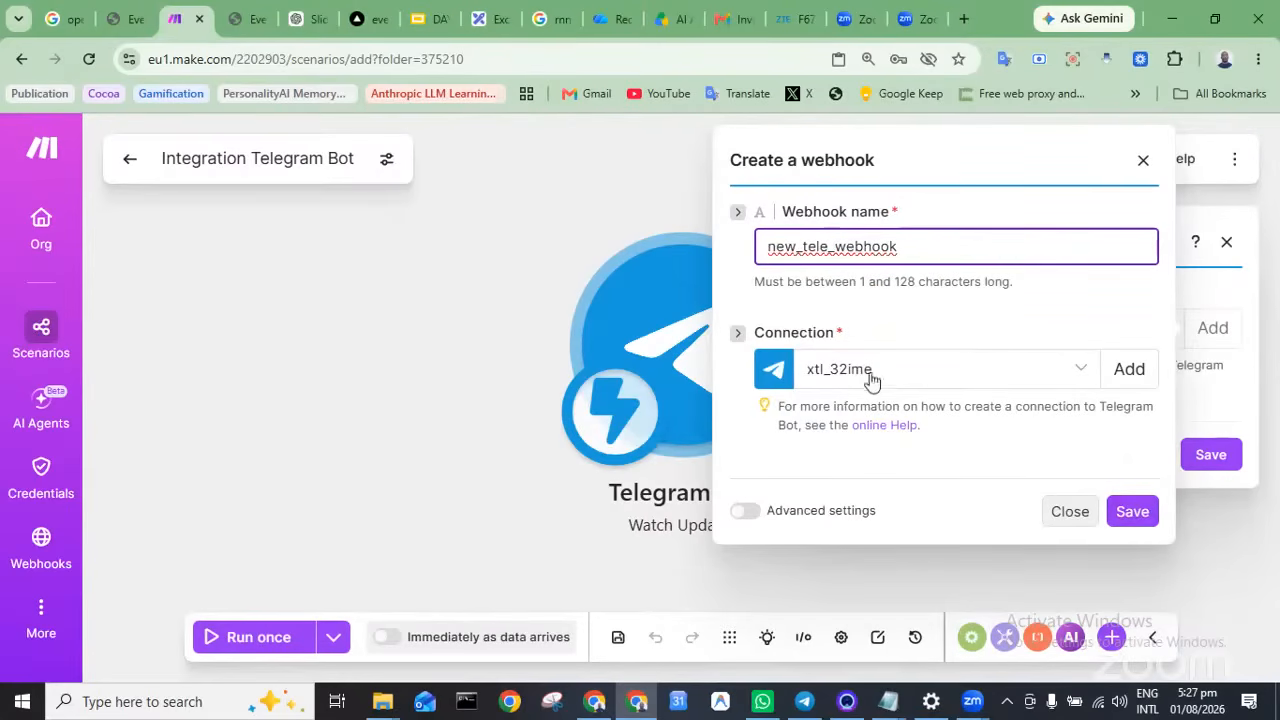
pyautogui.click(1131, 512)
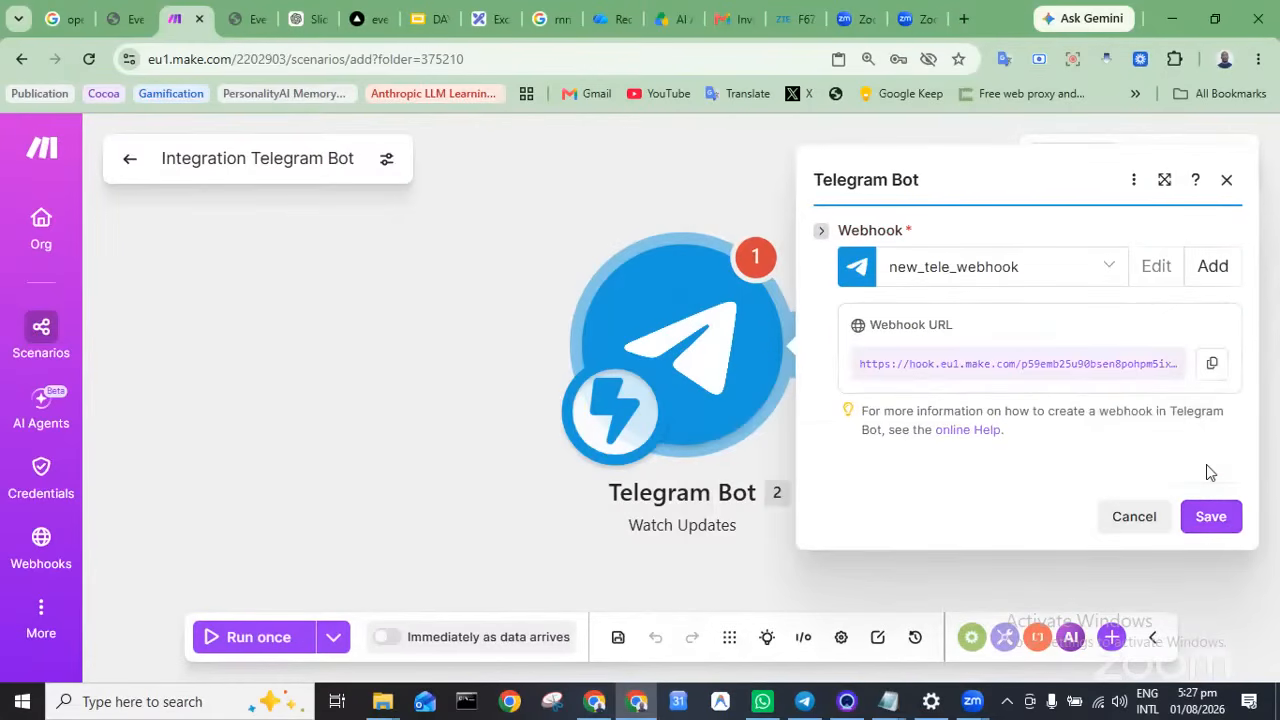
pyautogui.click(1218, 529)
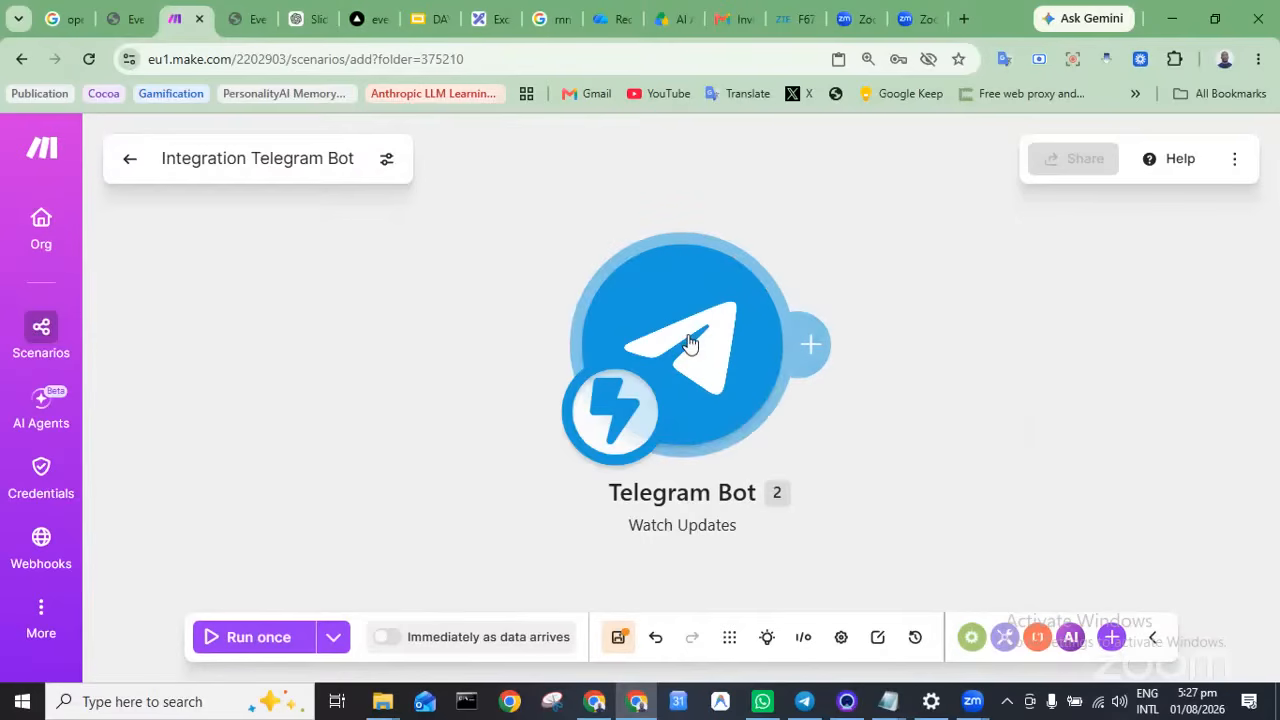
# Shift the Telegram Bot trigger aside and add a Make AI Agent "Run an agent" module after it
pyautogui.moveTo(640, 340); pyautogui.dragTo(520, 332)
pyautogui.click(634, 334)
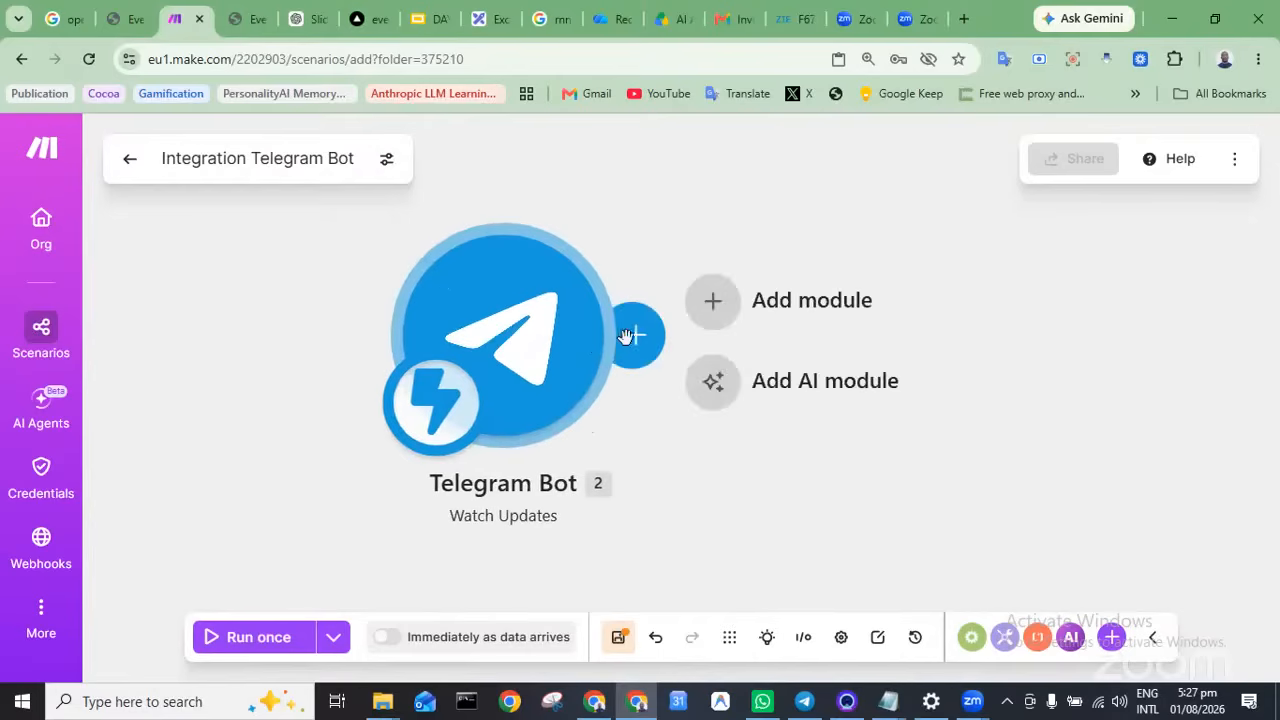
pyautogui.click(725, 310)
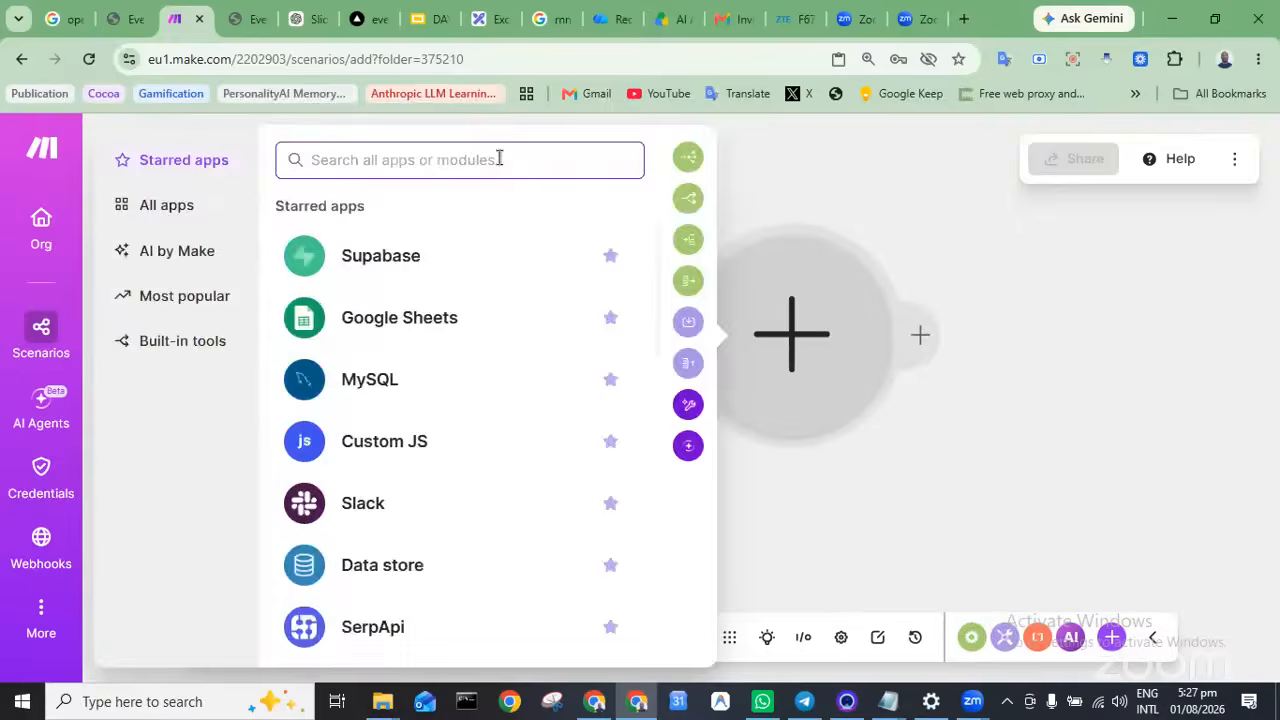
pyautogui.write('agent')
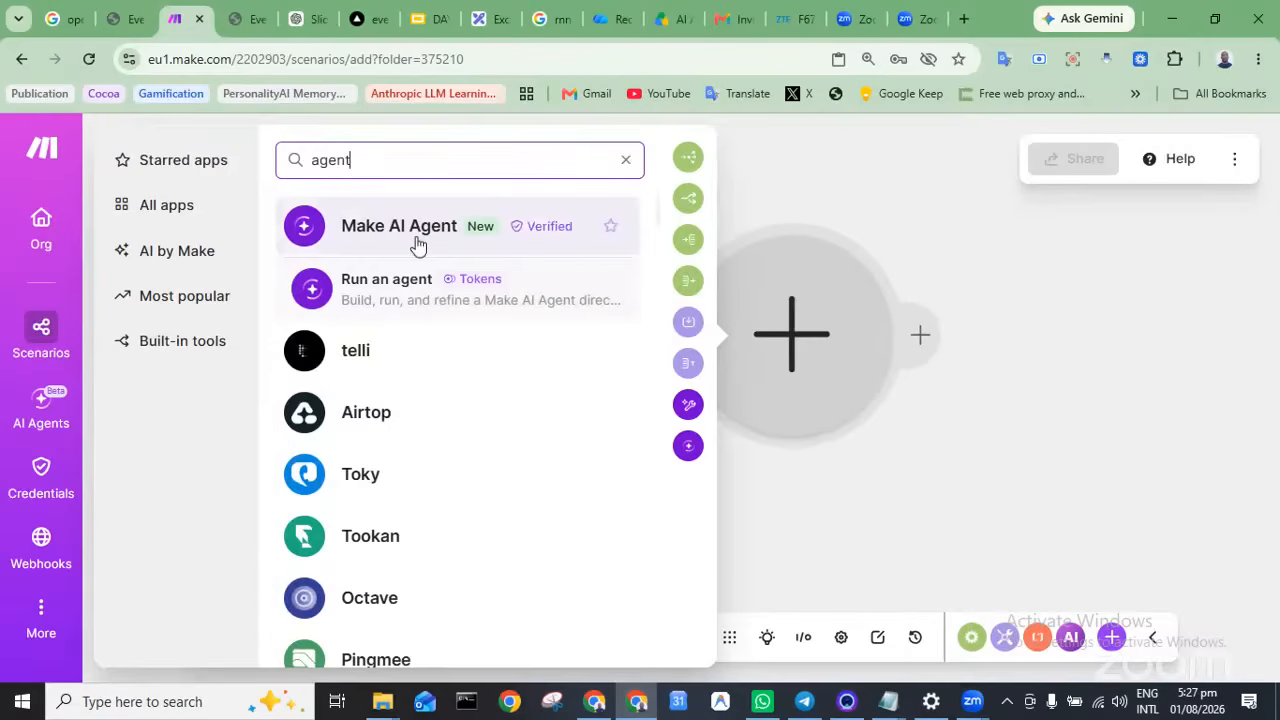
pyautogui.click(371, 280)
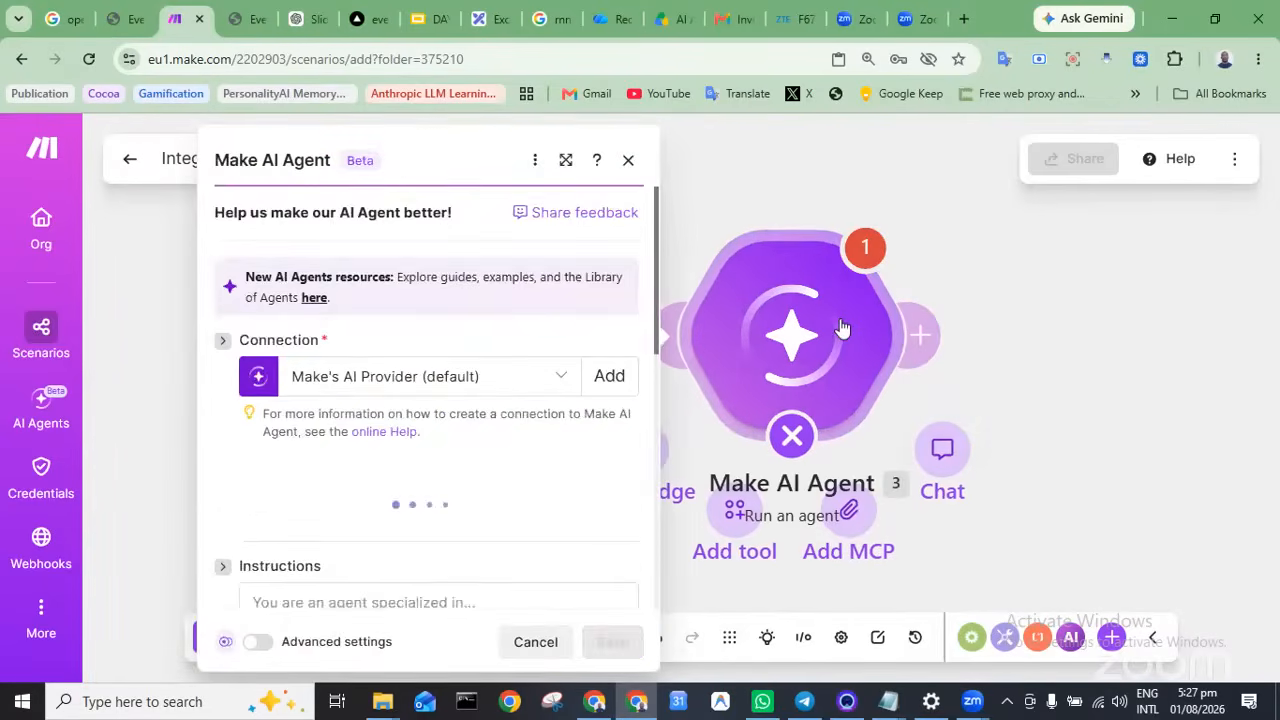
# Review the agent's empty Instructions setting and look through the system_prompt2 and system_prompt1 files in Notepad for a reusable prompt
pyautogui.scroll(-2, 565, 407)
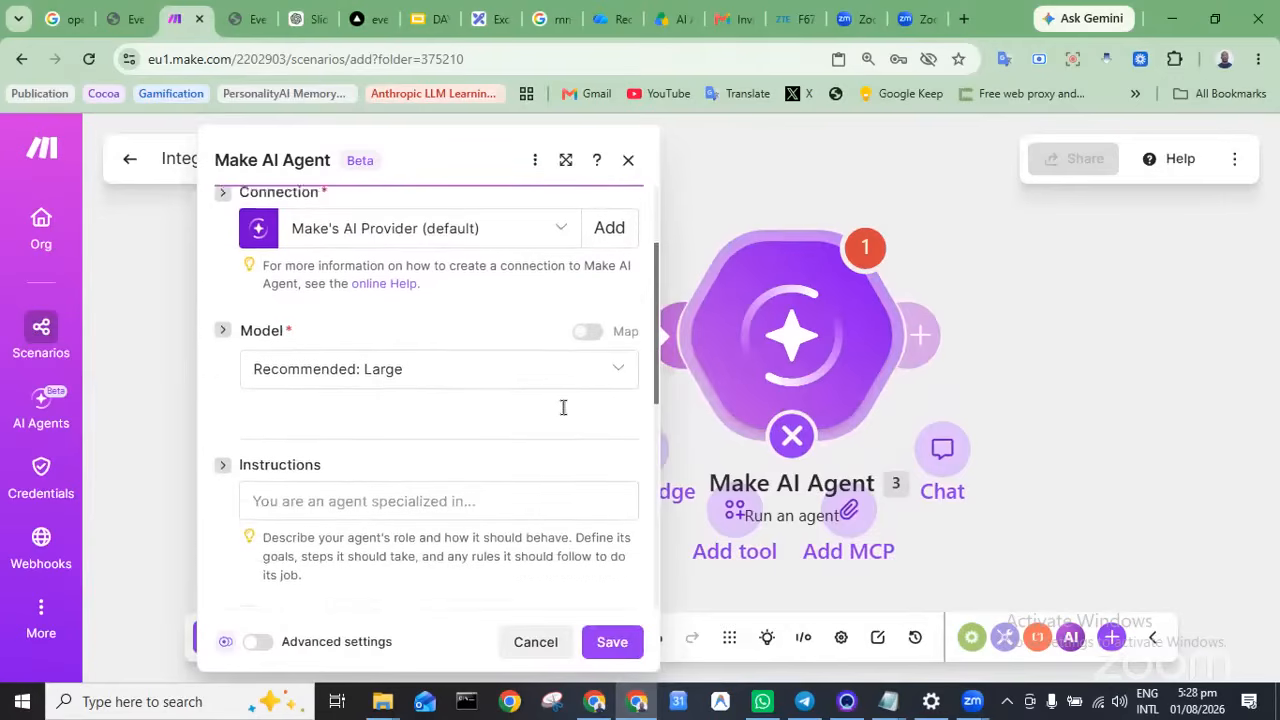
pyautogui.moveTo(894, 706)
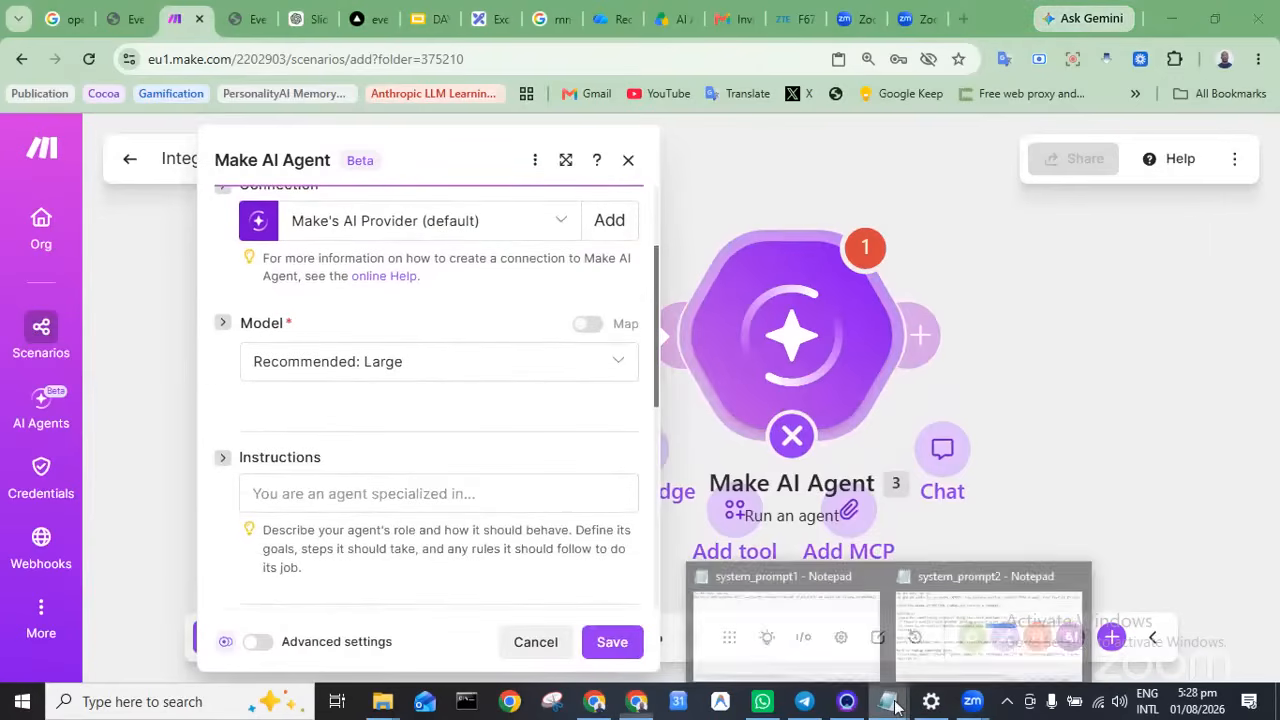
pyautogui.click(1012, 590)
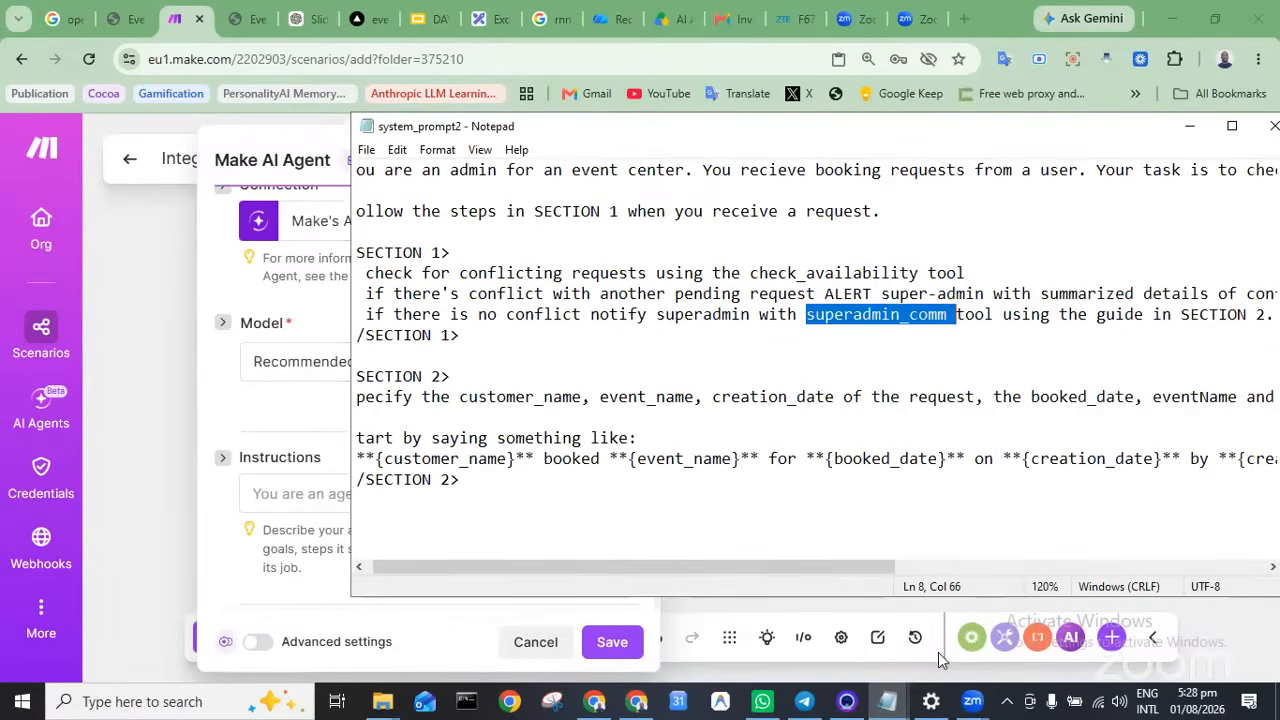
pyautogui.moveTo(887, 701)
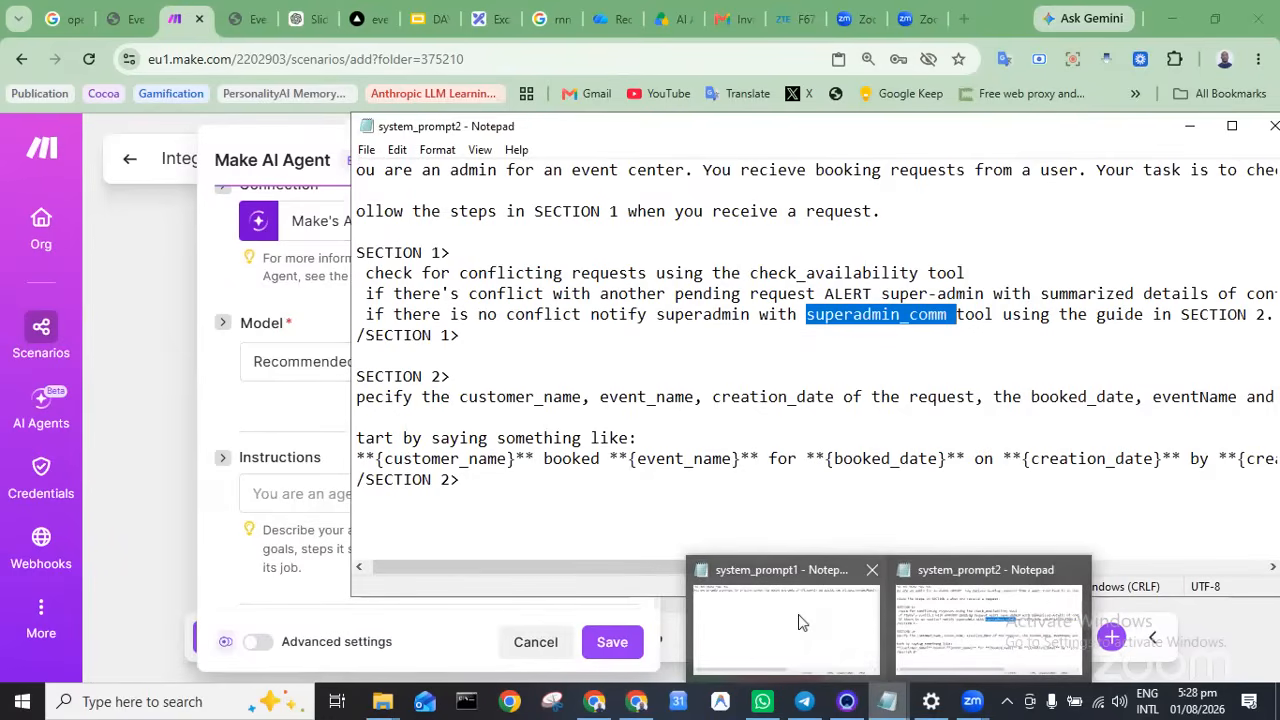
pyautogui.click(800, 622)
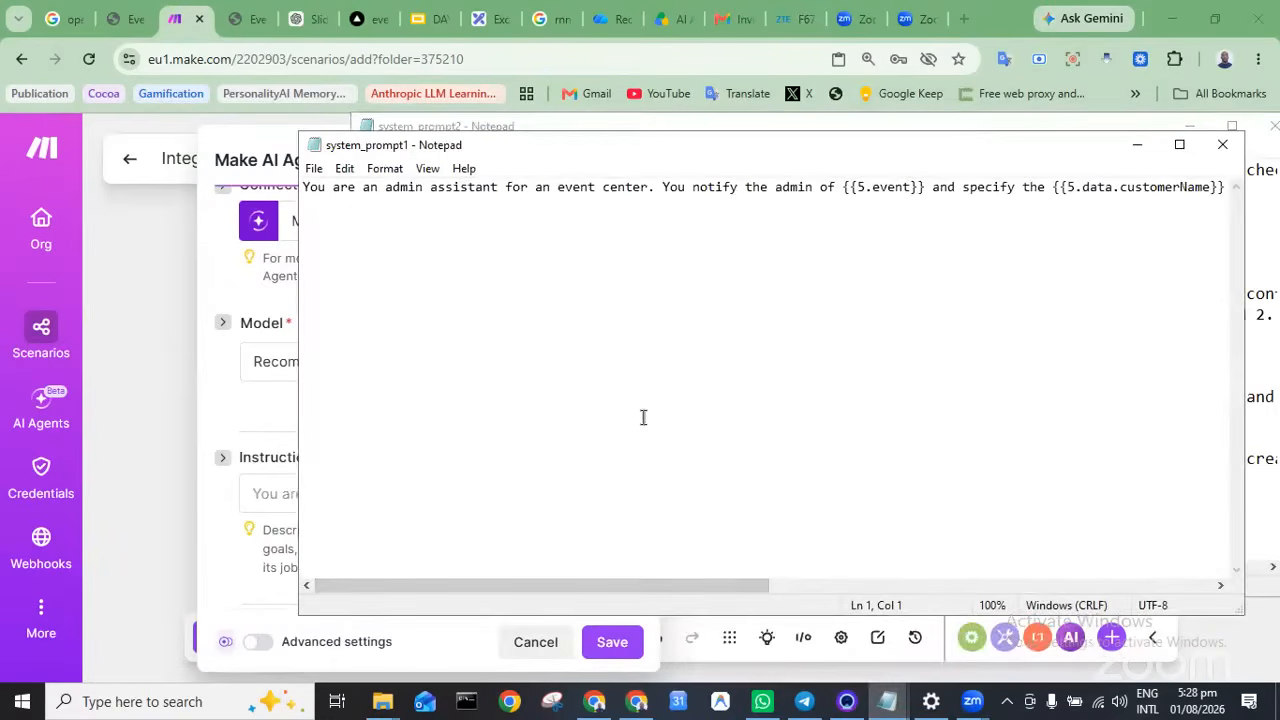
# Try the full system_prompt1 text from Notepad as the agent's Instructions, and clear the field again
pyautogui.hotkey('ctrl', 'a')
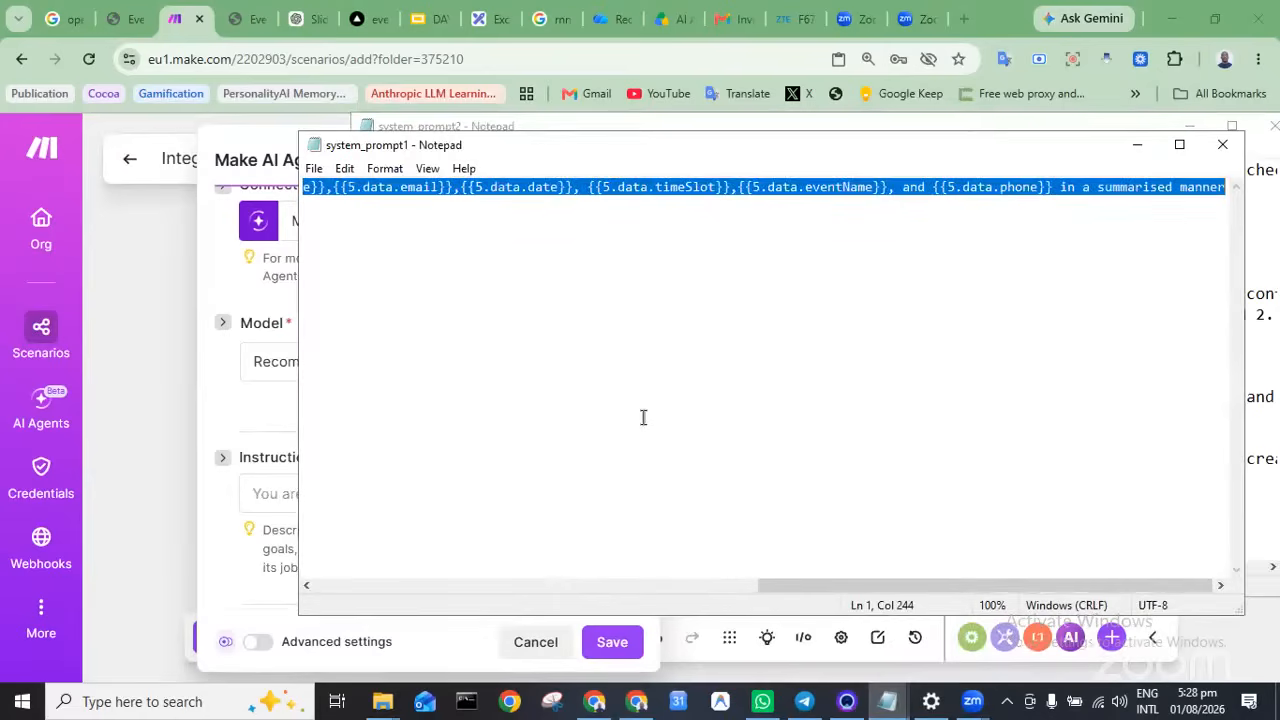
pyautogui.click(1137, 144)
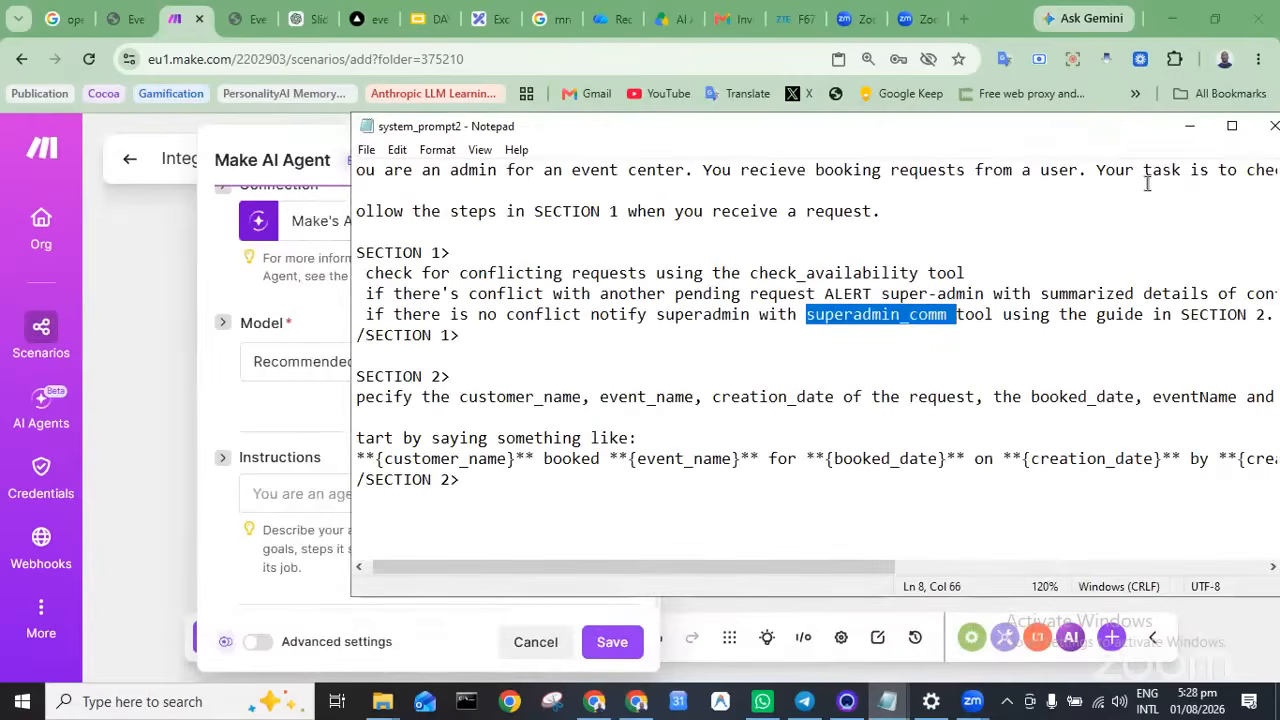
pyautogui.click(1183, 130)
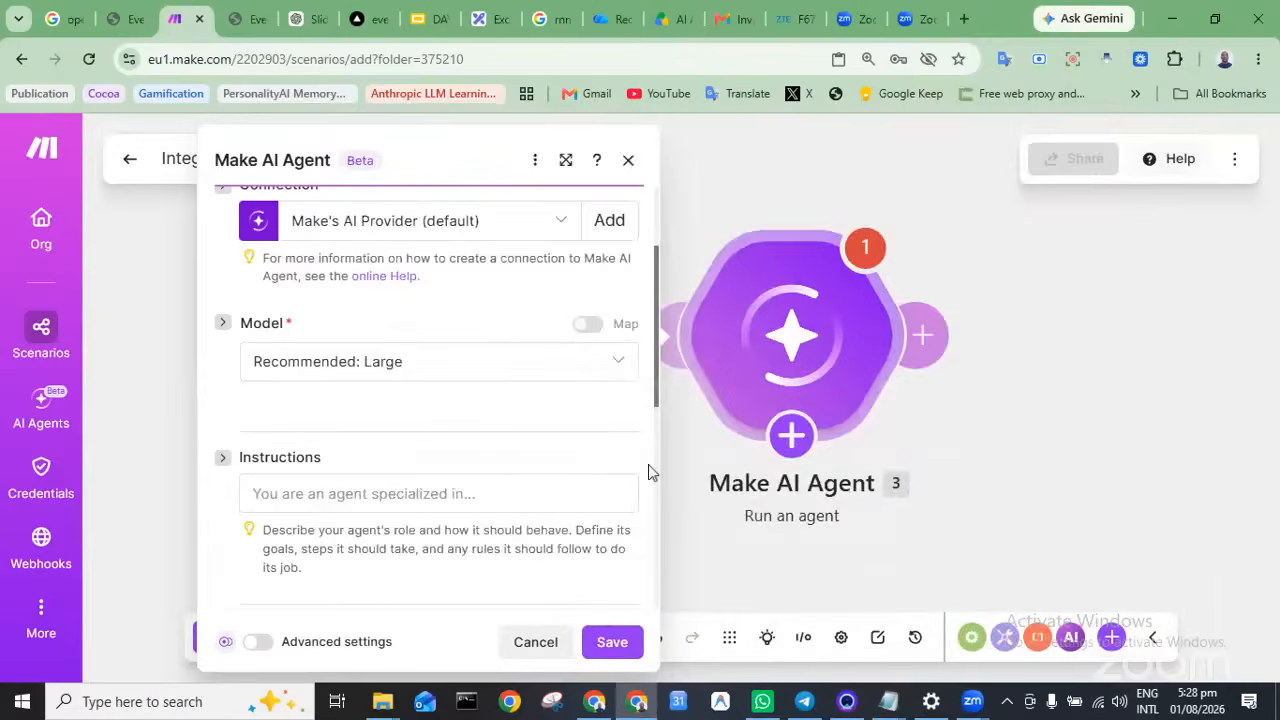
pyautogui.click(341, 493)
pyautogui.write('You are an admin assistant for an event center. You notify the admin of 5.event and specify the 5.data.customerName, 5.data.email, 5.data.date, 5.data.timeSlot, 5.data.eventName, and 5.data.phone in a summarised manner')
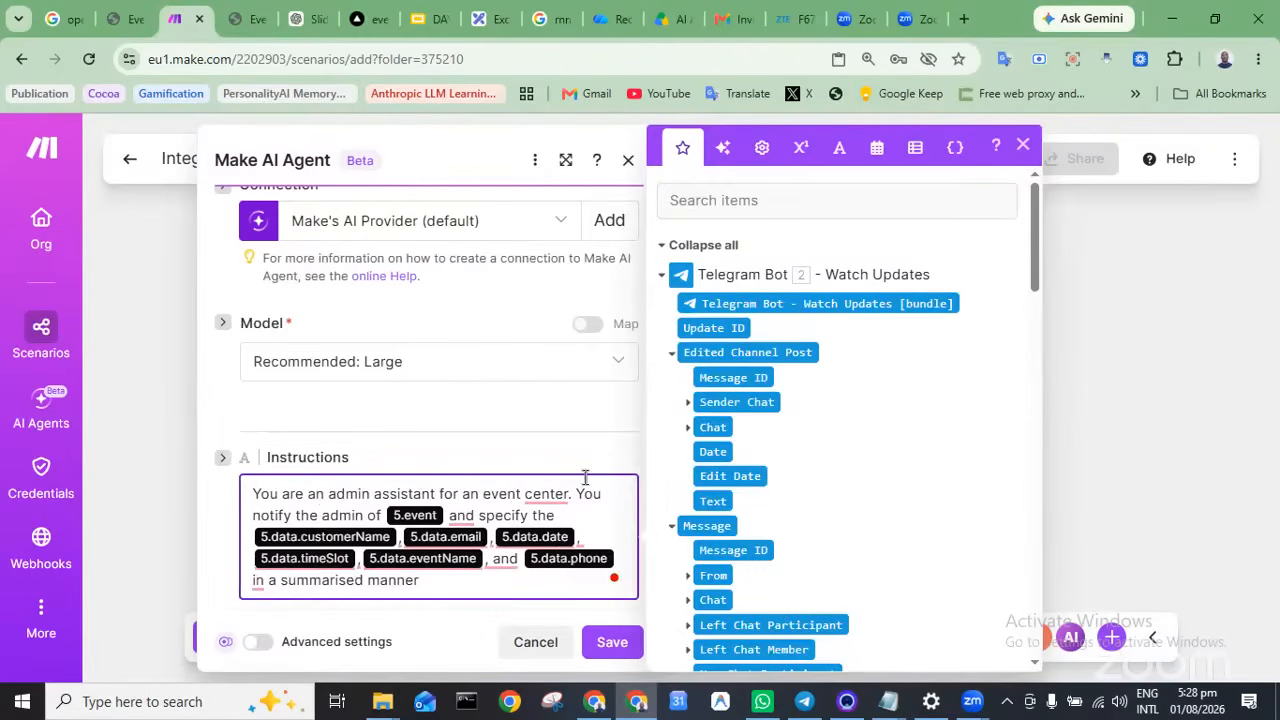
pyautogui.hotkey('ctrl', 'a')
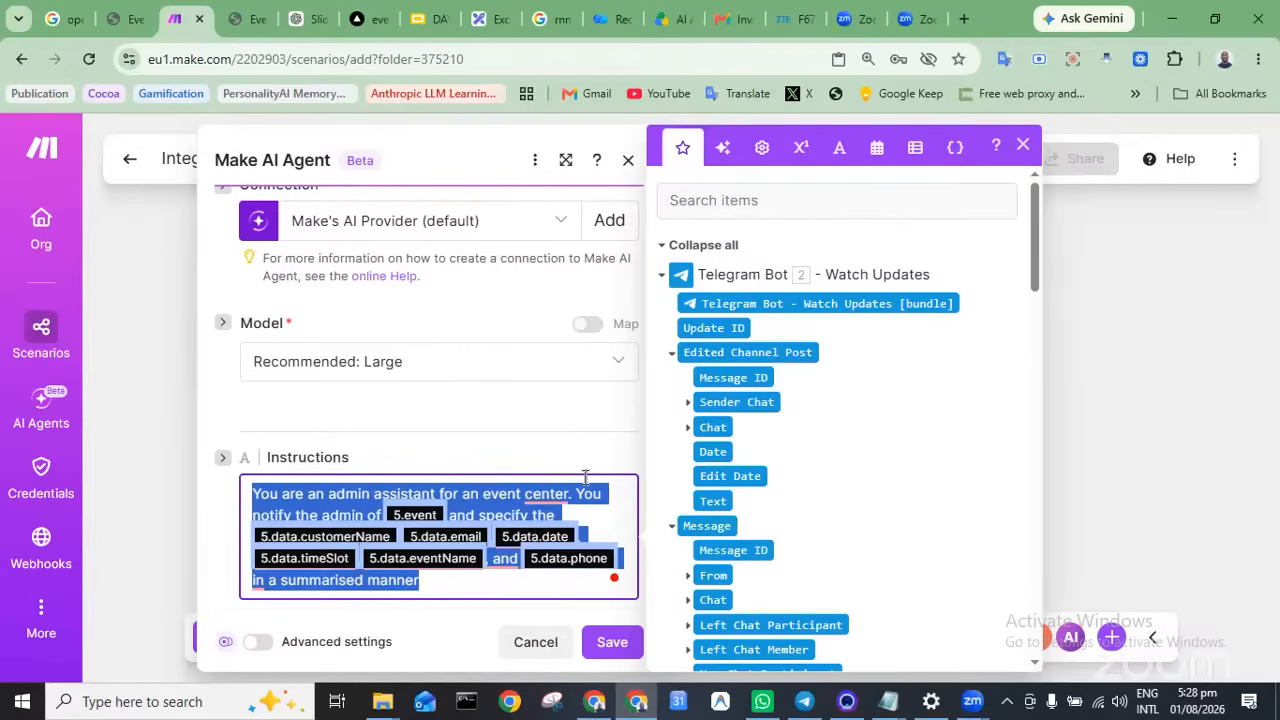
pyautogui.press('BackSpace')
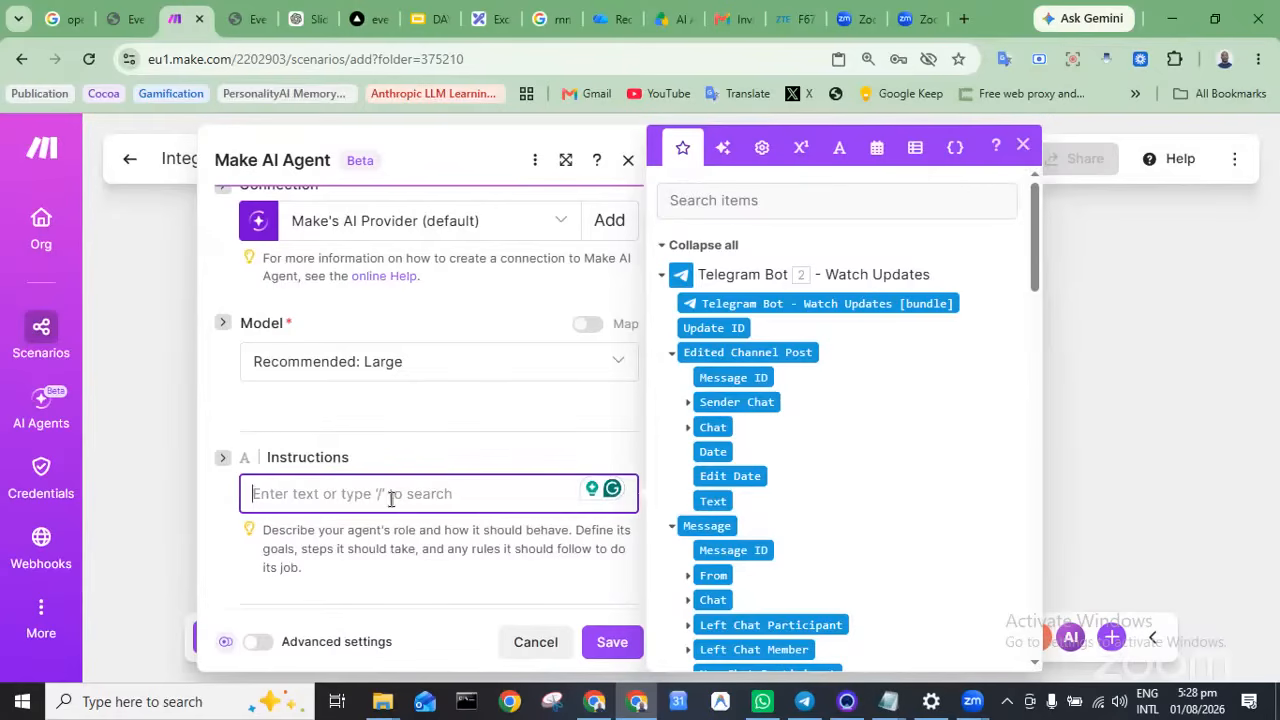
# Write "You are the admin assistance for the event management service." in the agent's Instructions
pyautogui.write('Y')
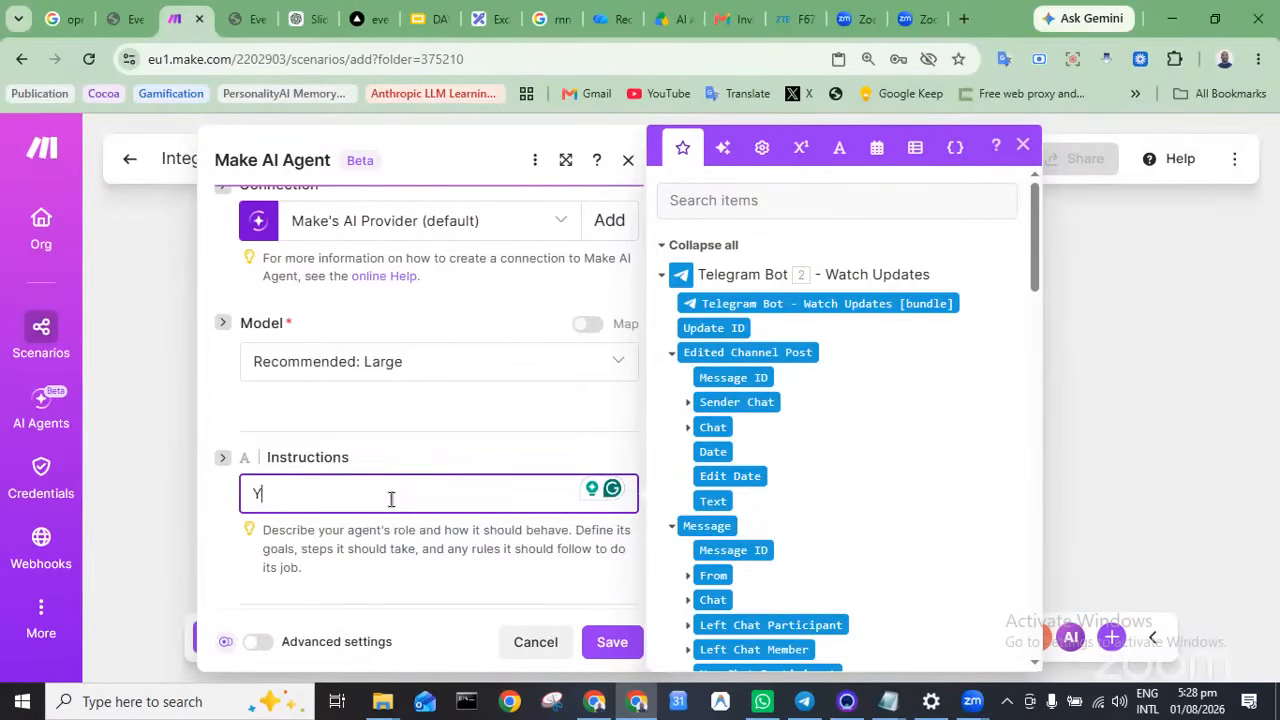
pyautogui.write('ou are the ')
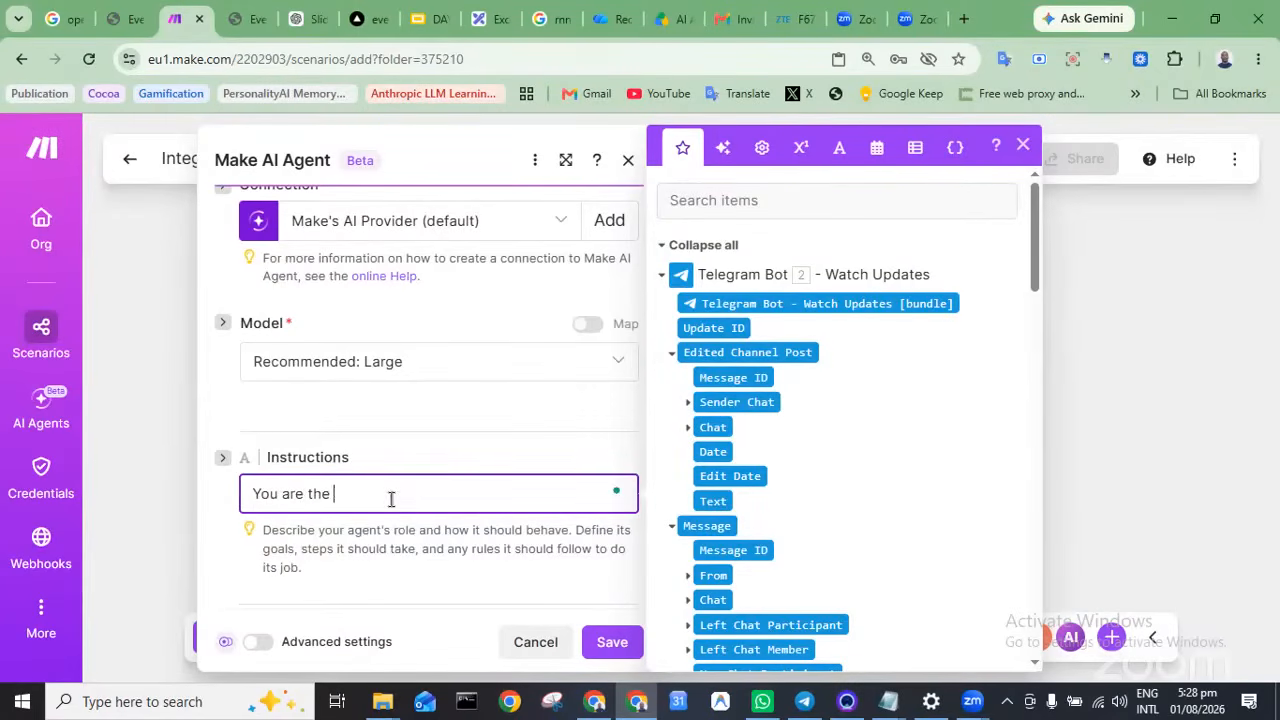
pyautogui.write('admin assistance for the e')
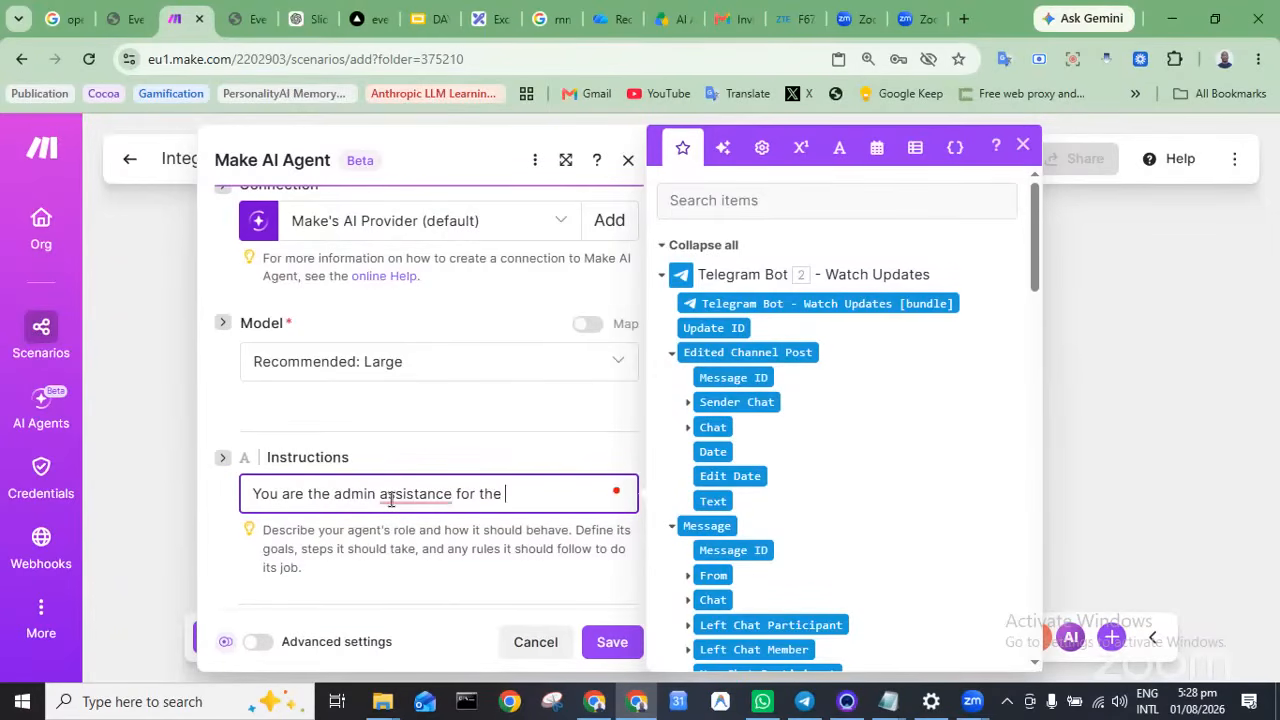
pyautogui.write('vent management')
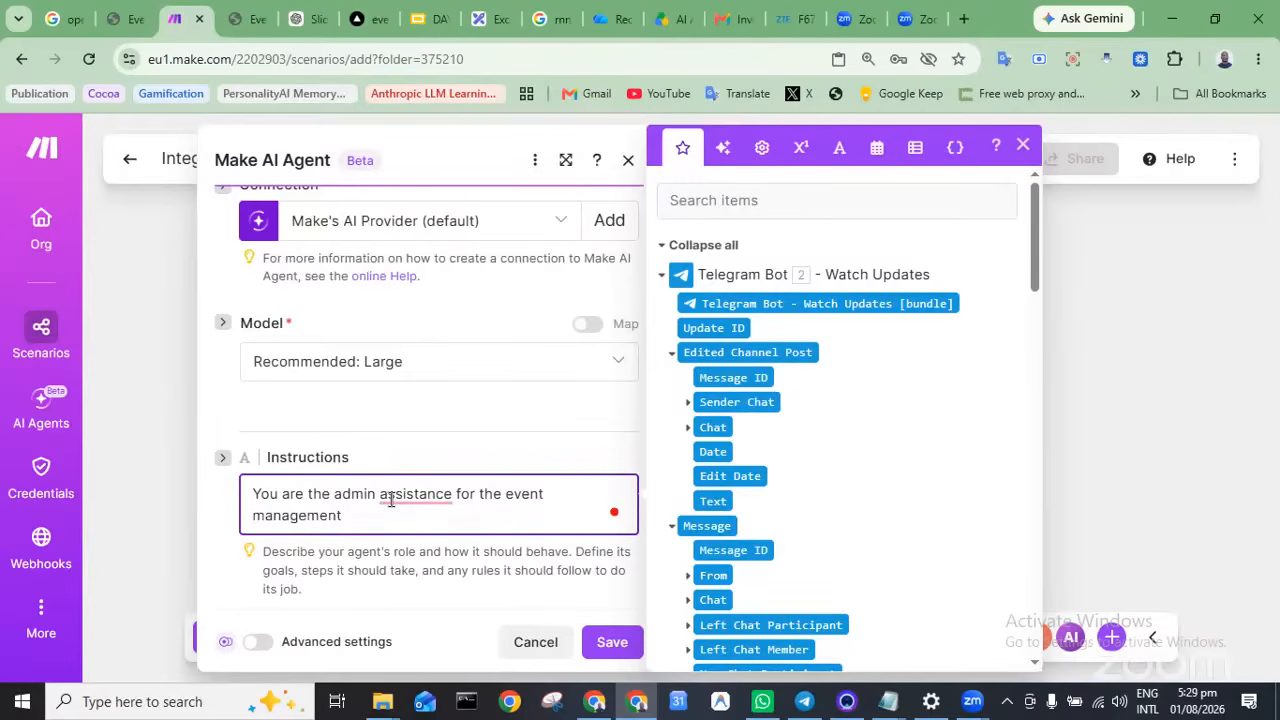
pyautogui.write(' service.')
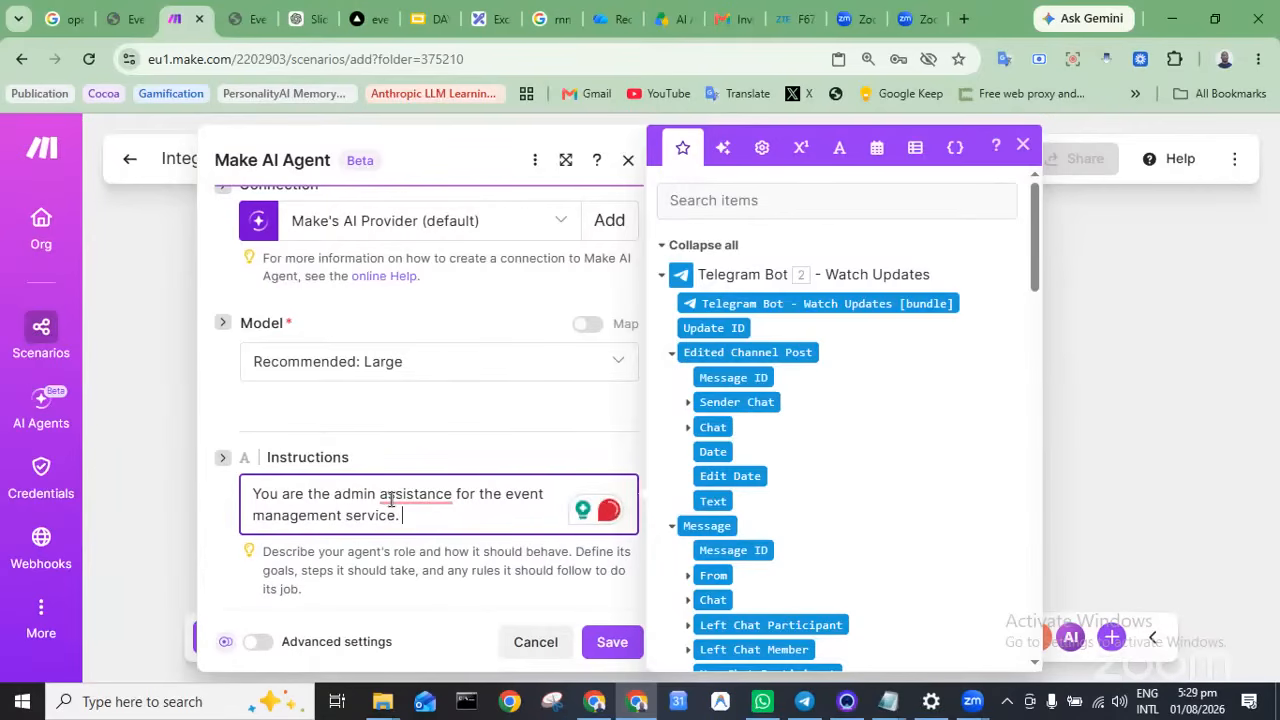
# Begin a second sentence in the Instructions with "You Recieve the user re"
pyautogui.write('You')
pyautogui.write('Recieve ')
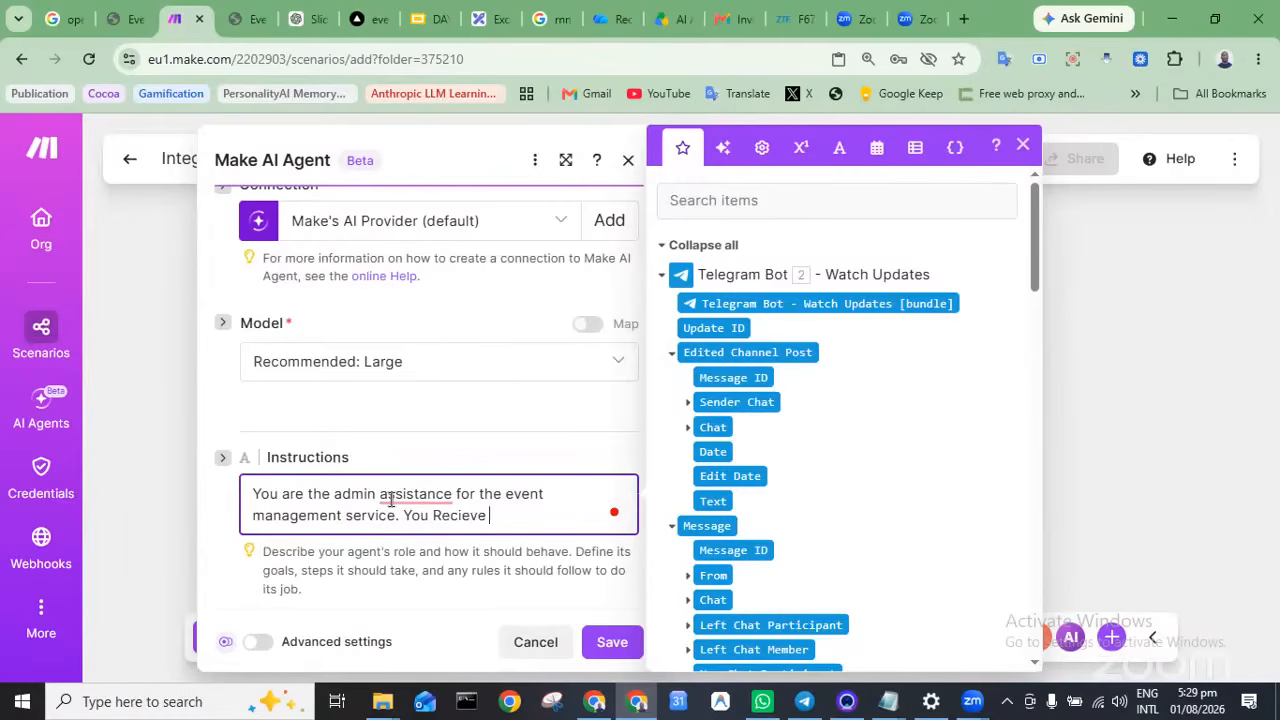
pyautogui.write('the user ')
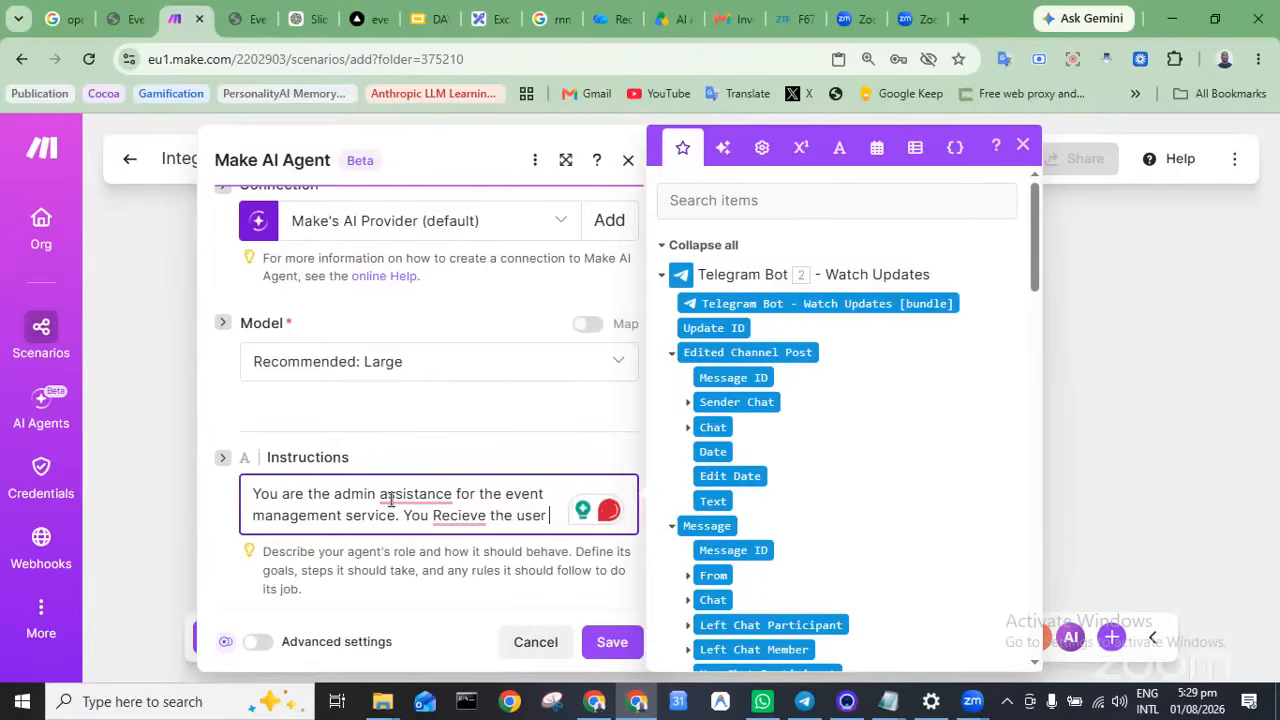
pyautogui.write('re')
# Correct "assistance" to "assistant" in the Instructions and replace the unfinished second sentence with "Admin instructs yo"
pyautogui.moveTo(424, 494)
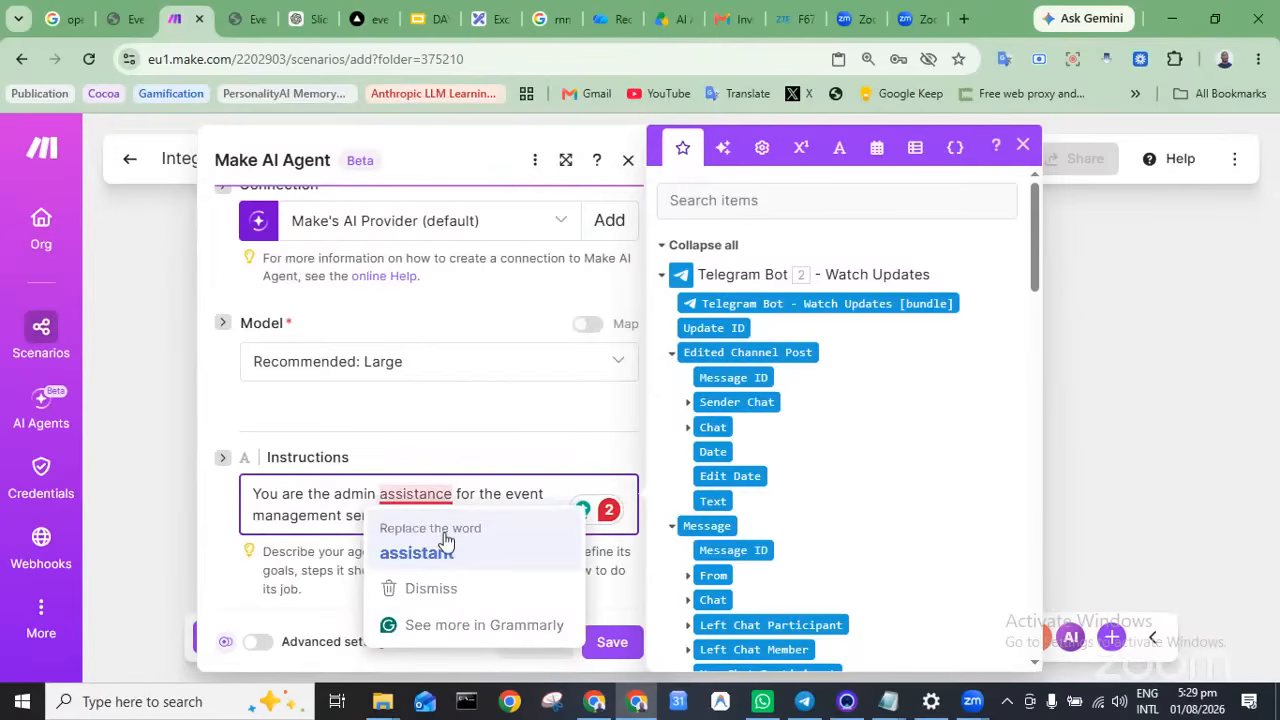
pyautogui.click(445, 540)
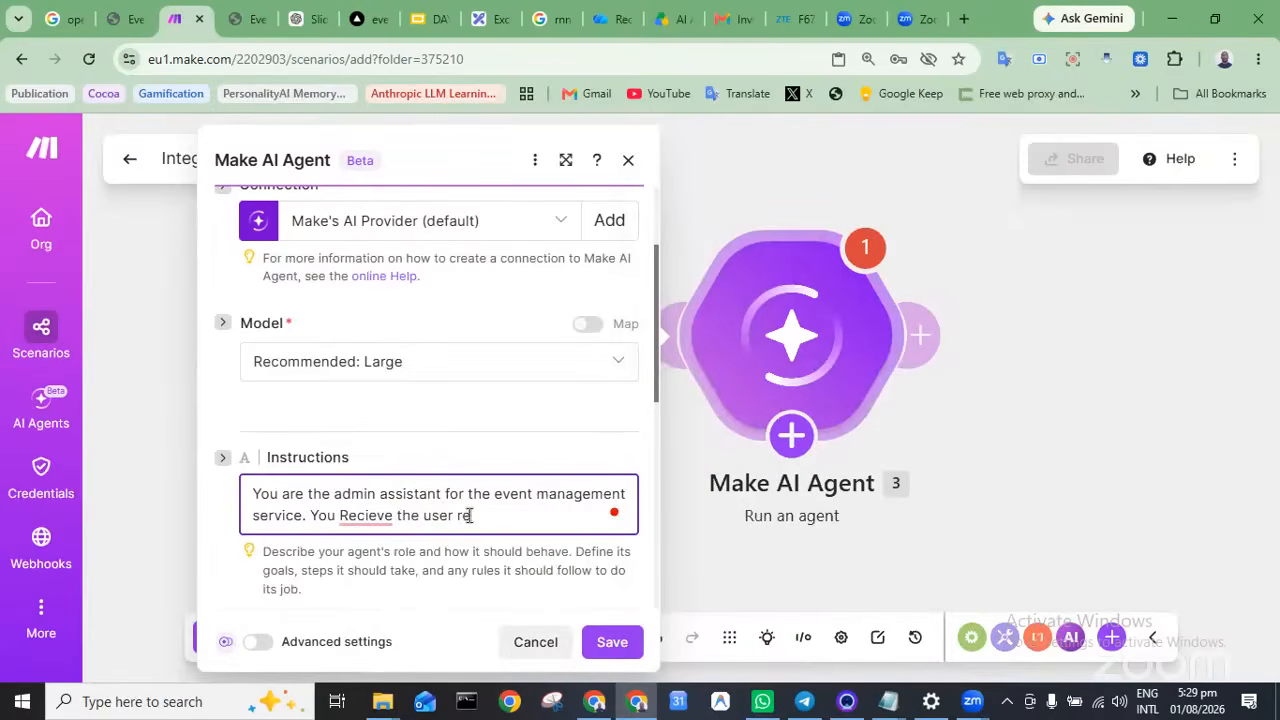
pyautogui.moveTo(469, 515); pyautogui.dragTo(312, 512)
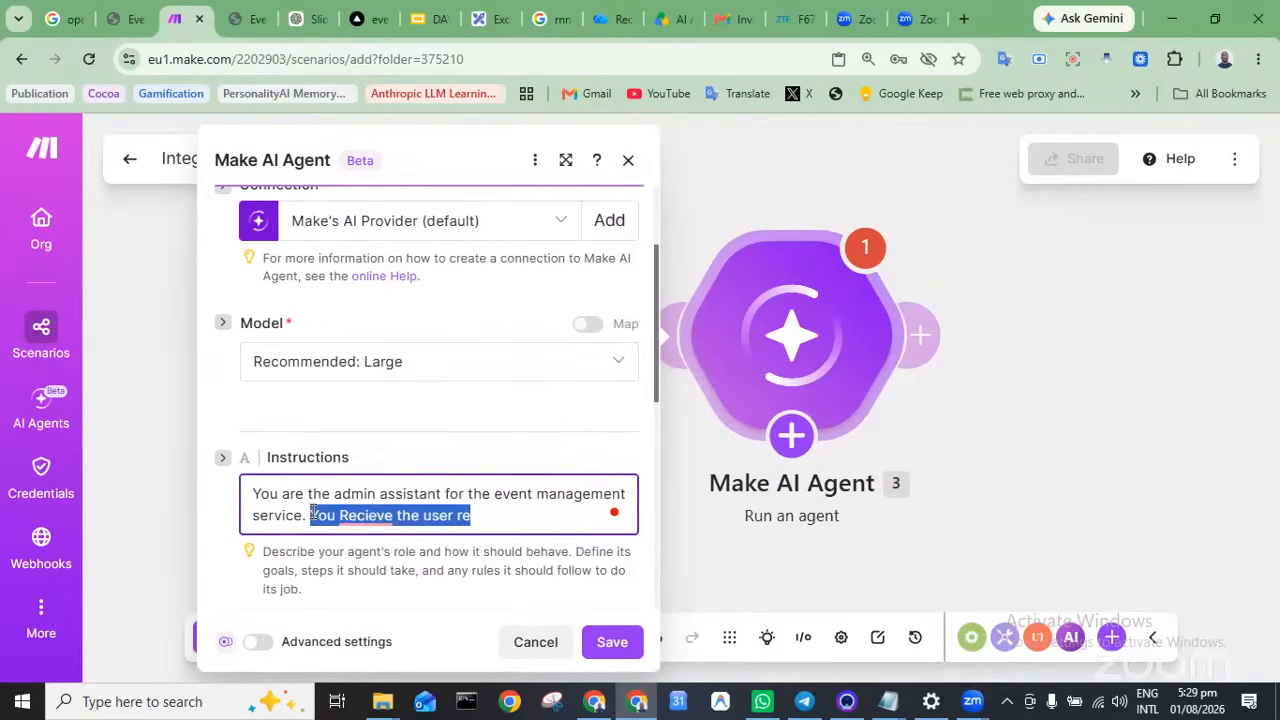
pyautogui.write('Ad')
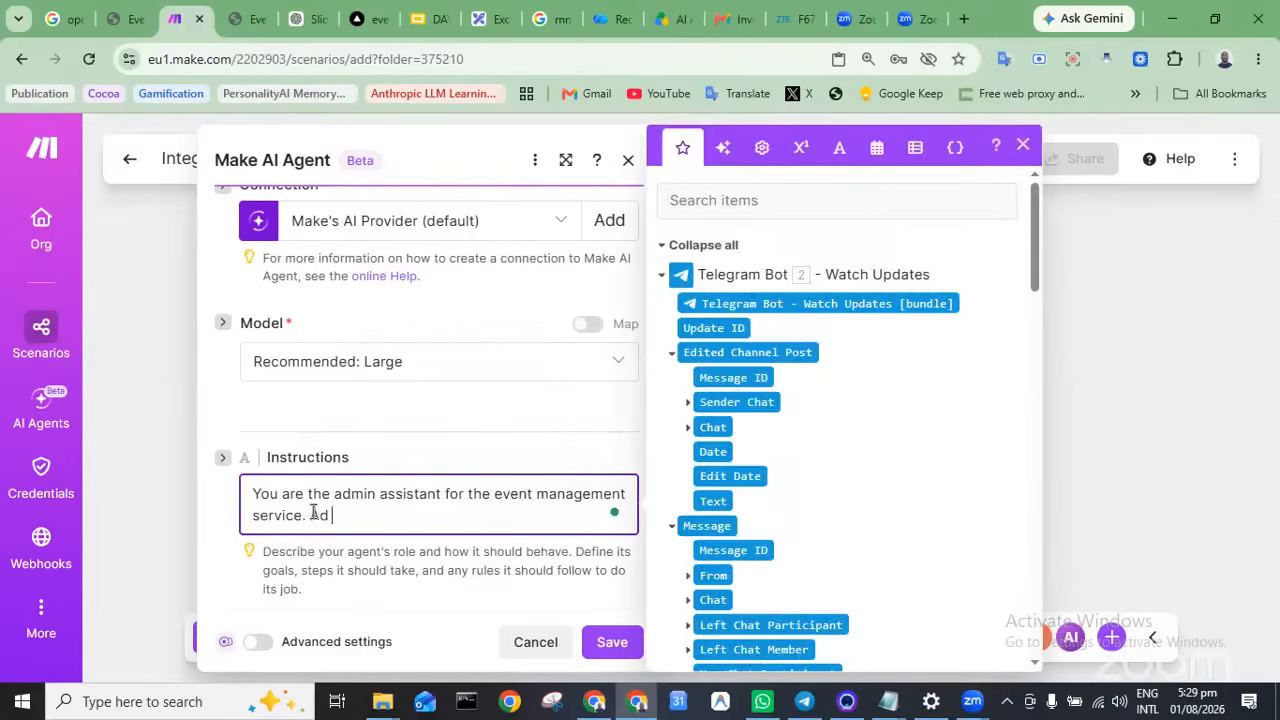
pyautogui.press('BackSpace')
pyautogui.write('min instructs yo')
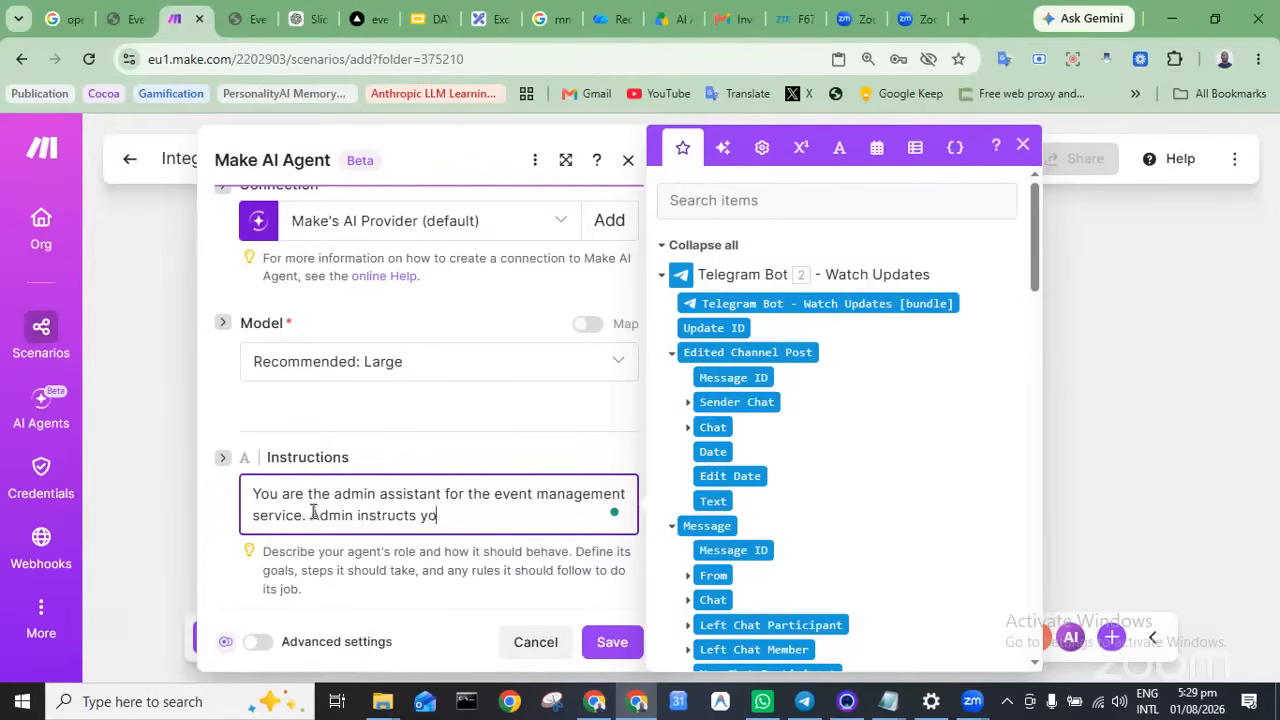
# Complete the second sentence of the instructions as "Admin instructs you to either approve or decline a booking request." and leave a blank line below
pyautogui.write('u to either approve or d')
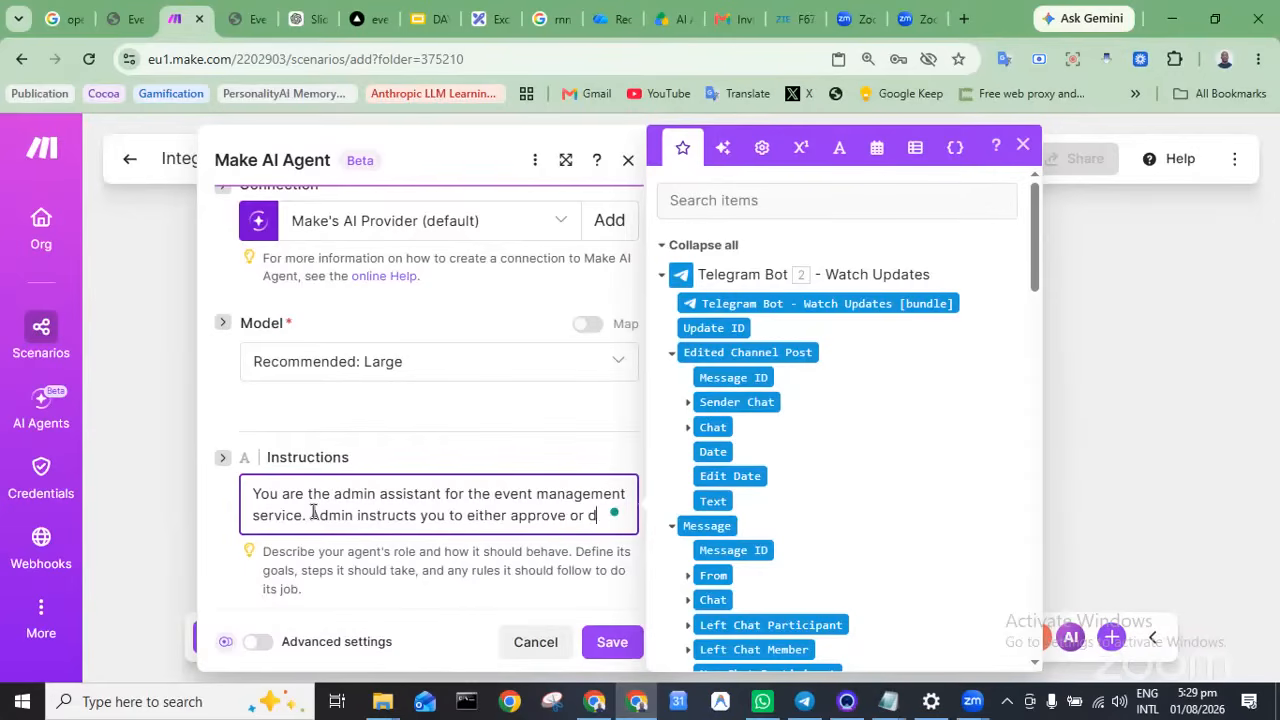
pyautogui.write('ecline')
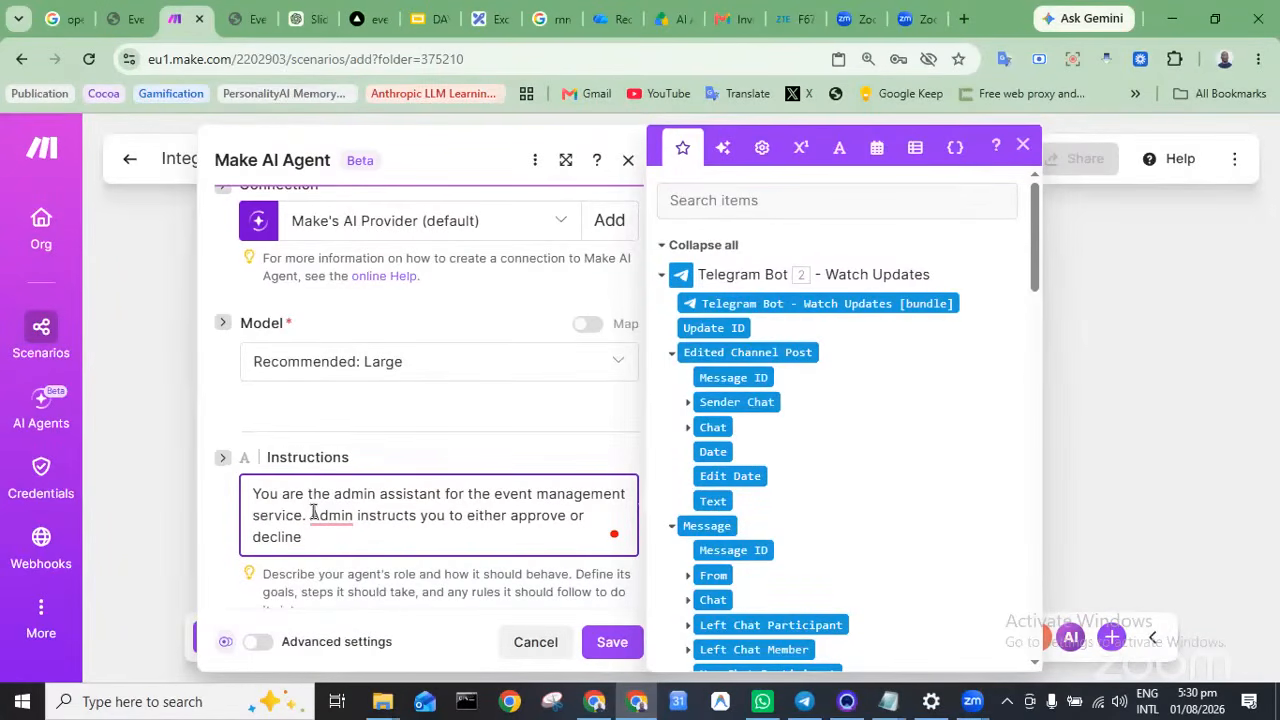
pyautogui.write('booking reque')
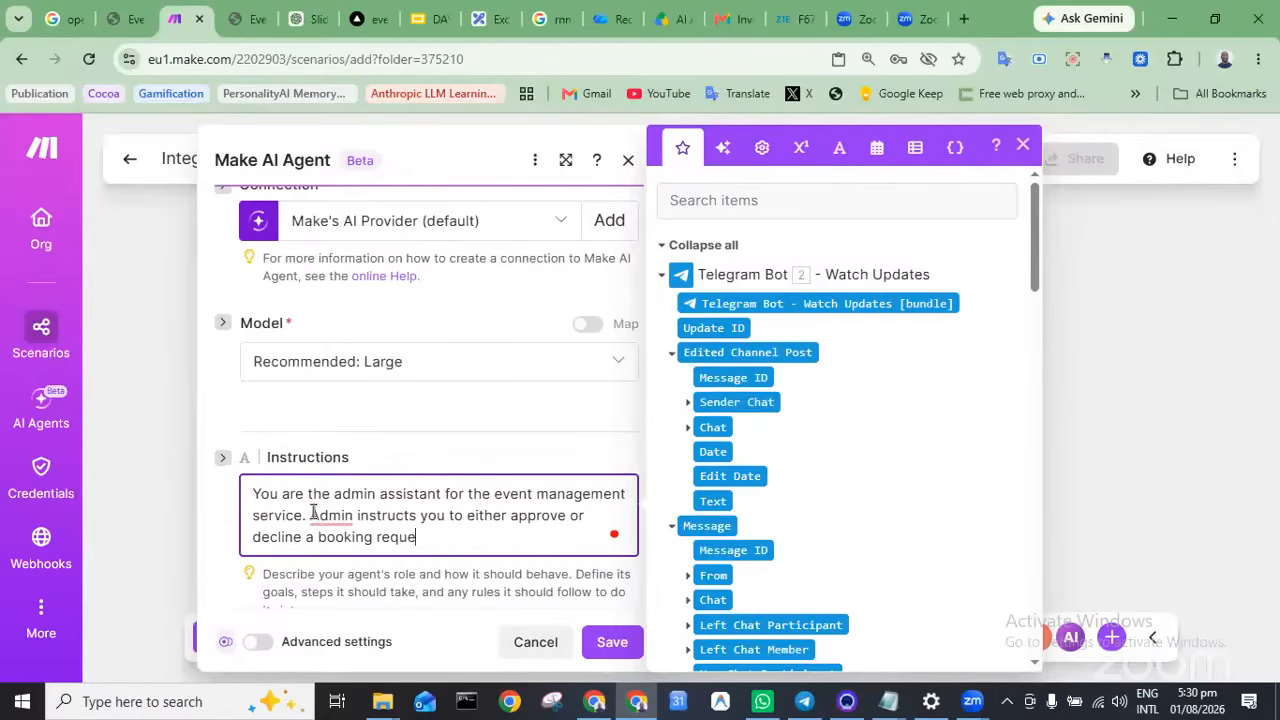
pyautogui.write('st.')
pyautogui.press('Return')
pyautogui.press('Return')
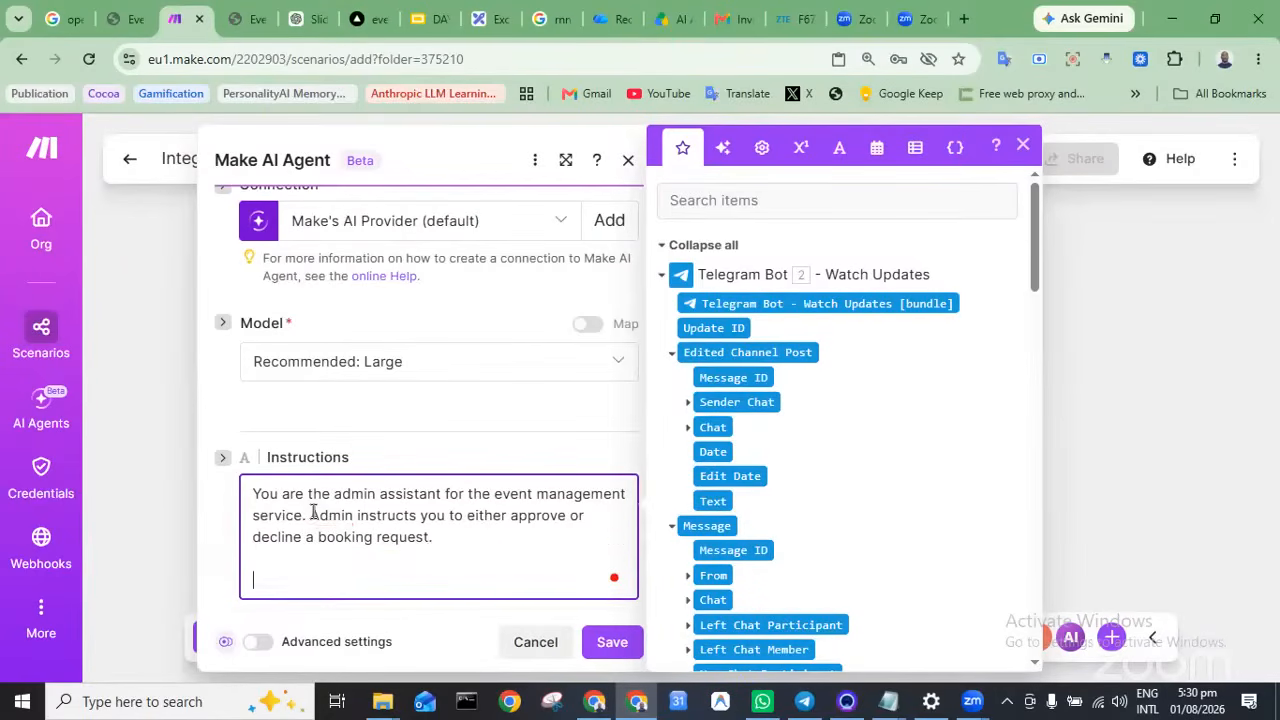
# Add the instruction line "For ACCEPT/APPROVE: use the accept_tool."
pyautogui.write('For ACCEPT')
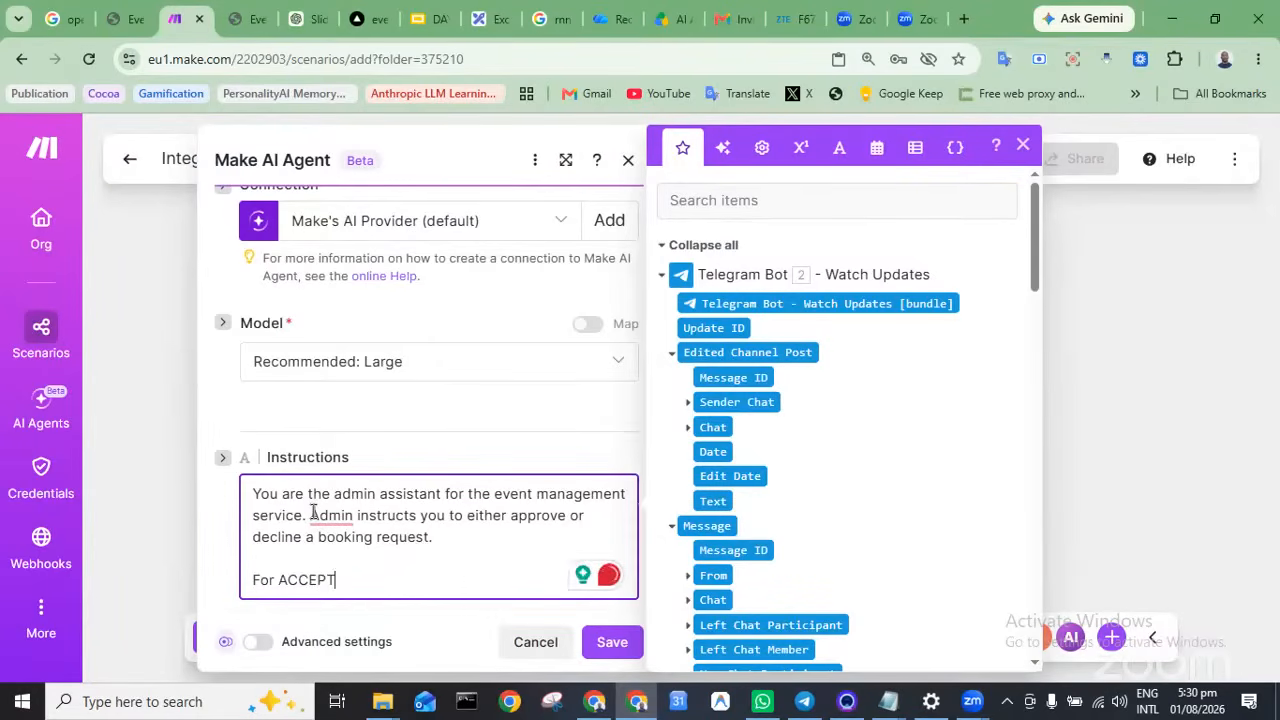
pyautogui.write(': use ')
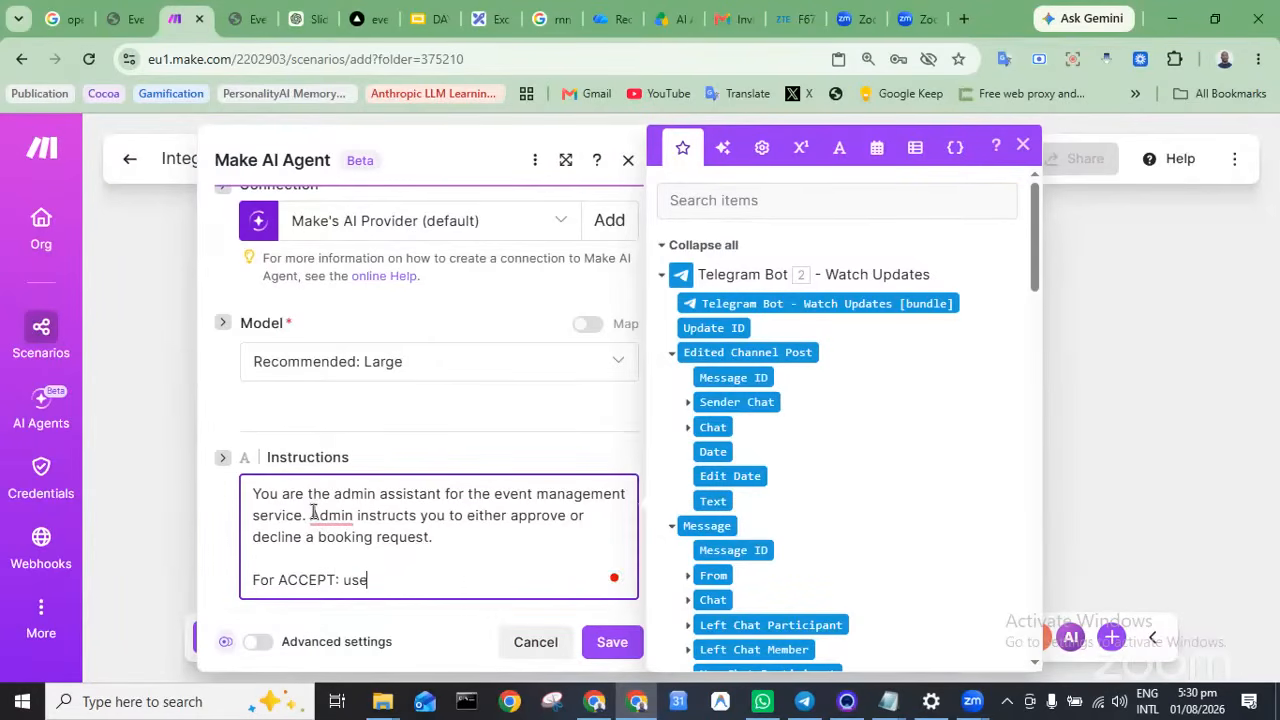
pyautogui.write('the ')
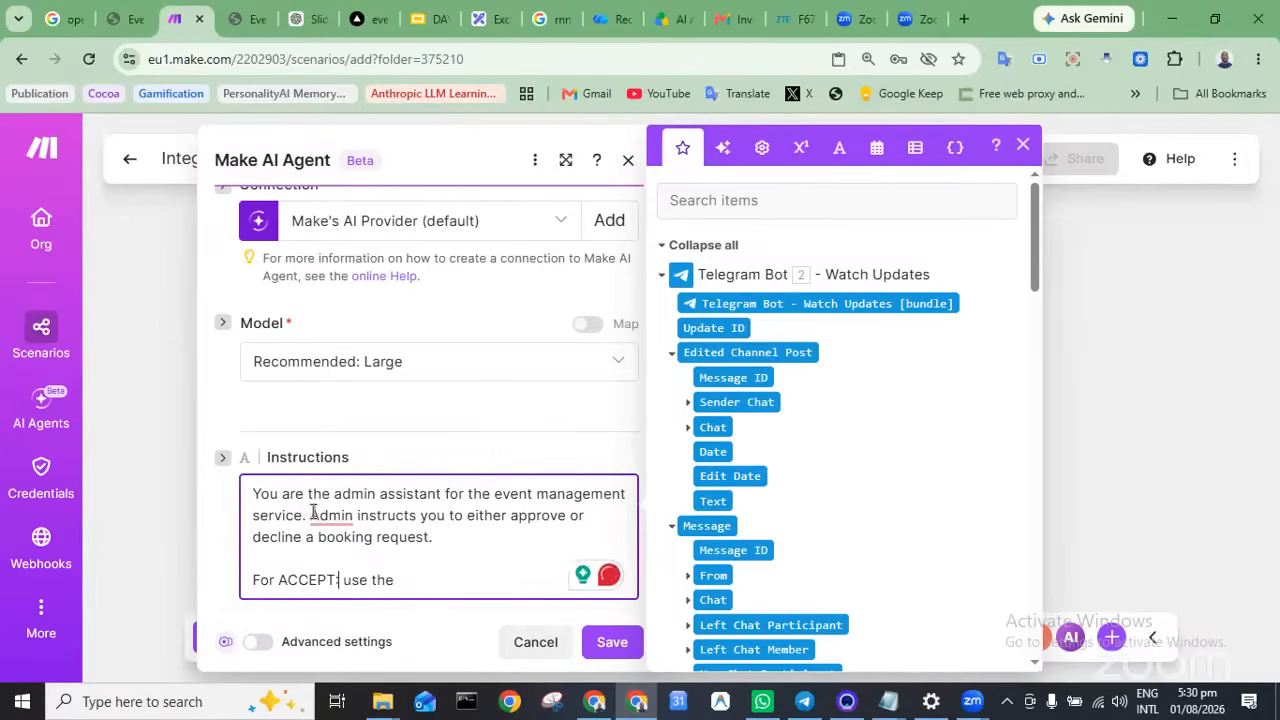
pyautogui.write('/')
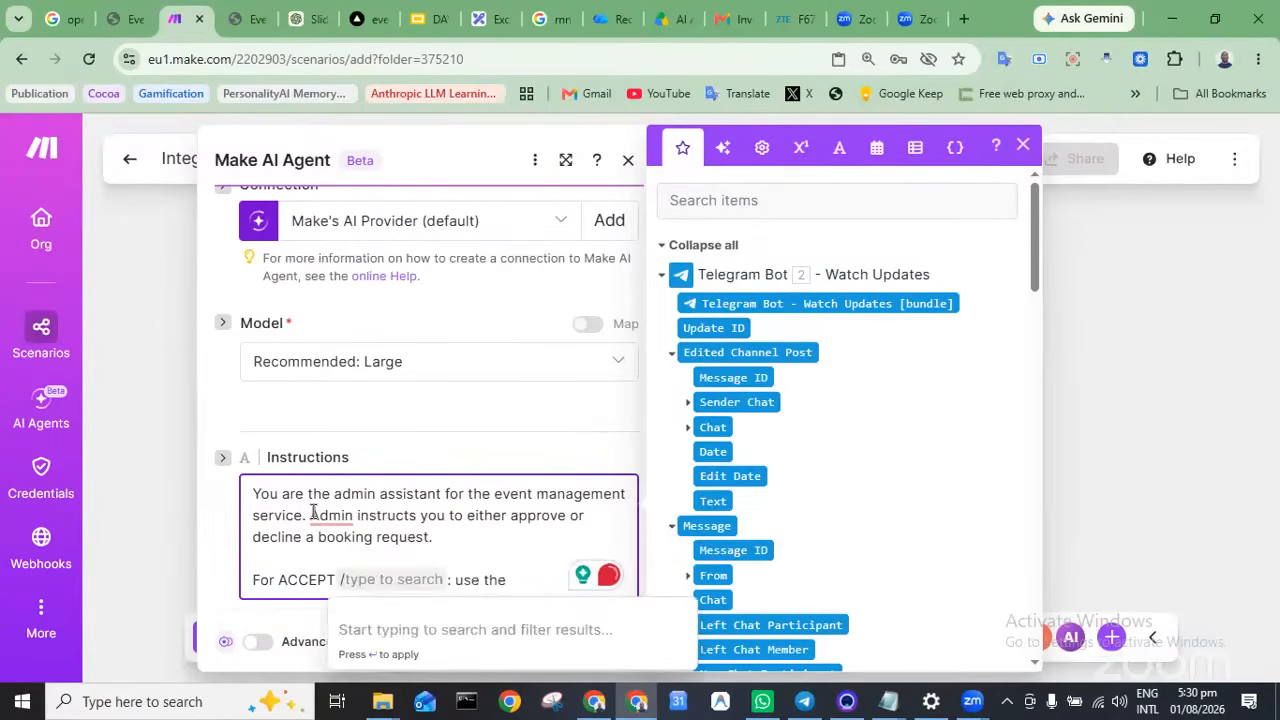
pyautogui.write('APP')
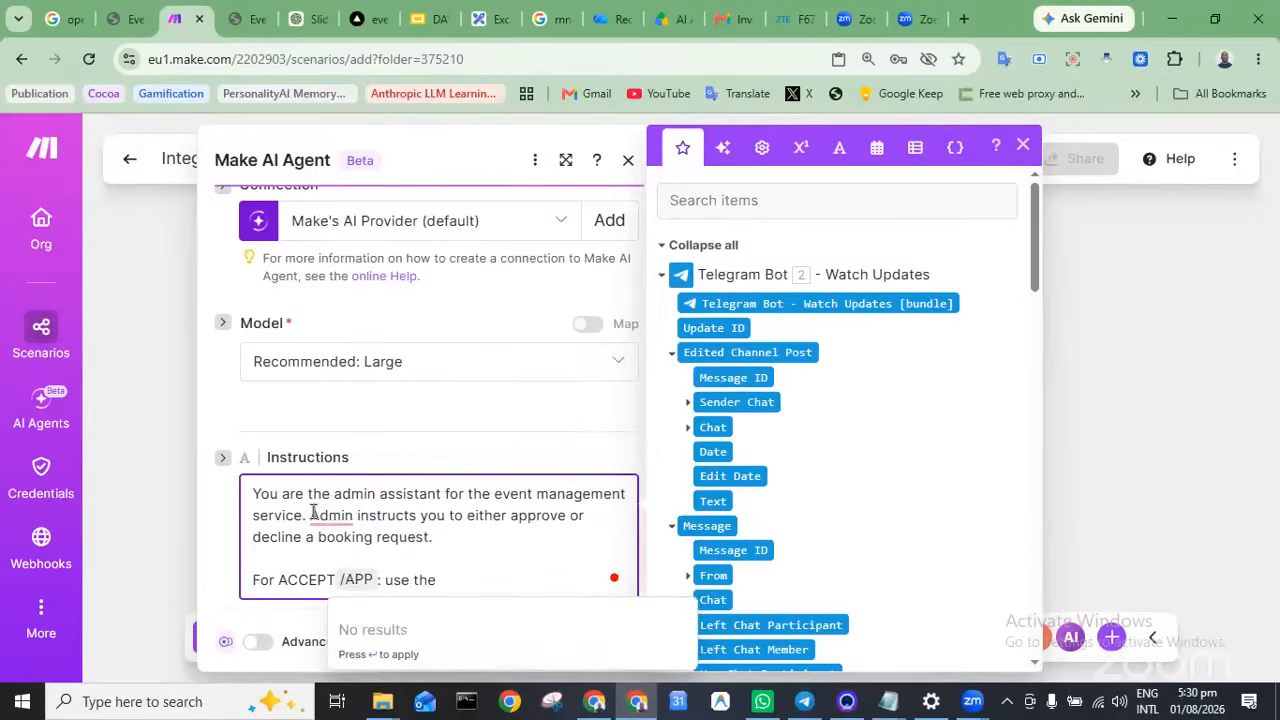
pyautogui.write('ROVE')
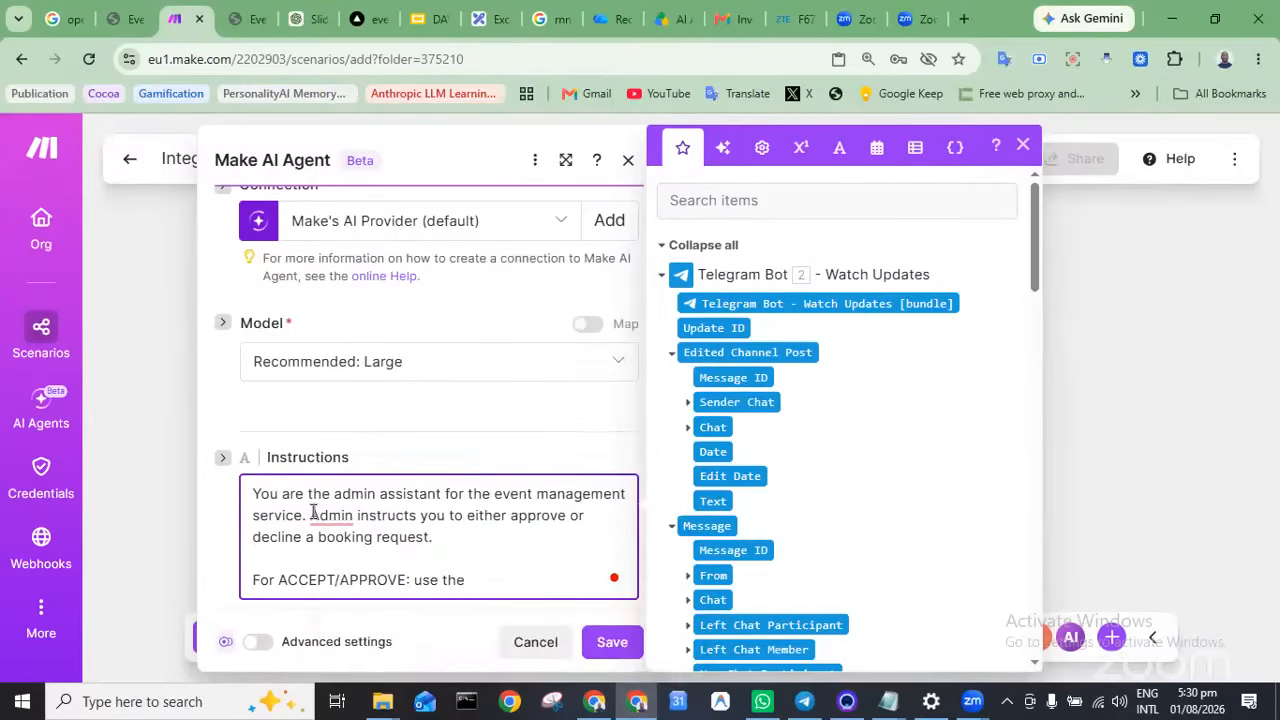
pyautogui.write(' a')
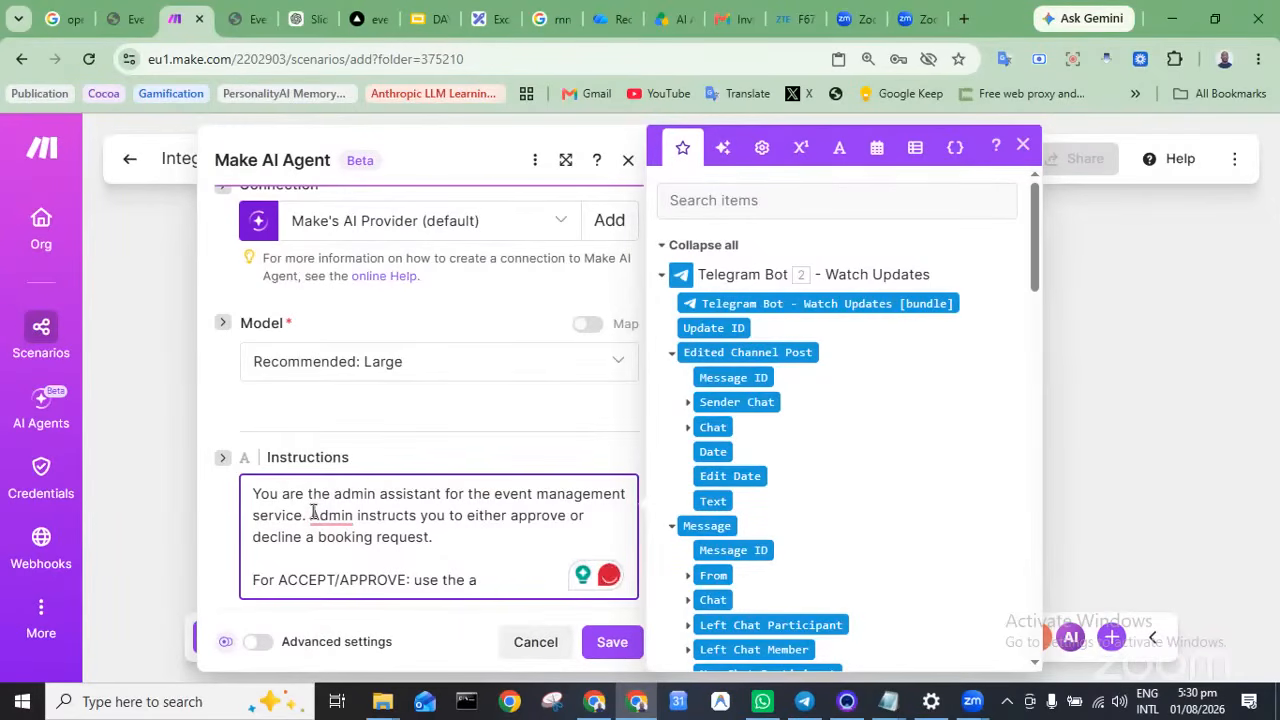
pyautogui.write('ccept ')
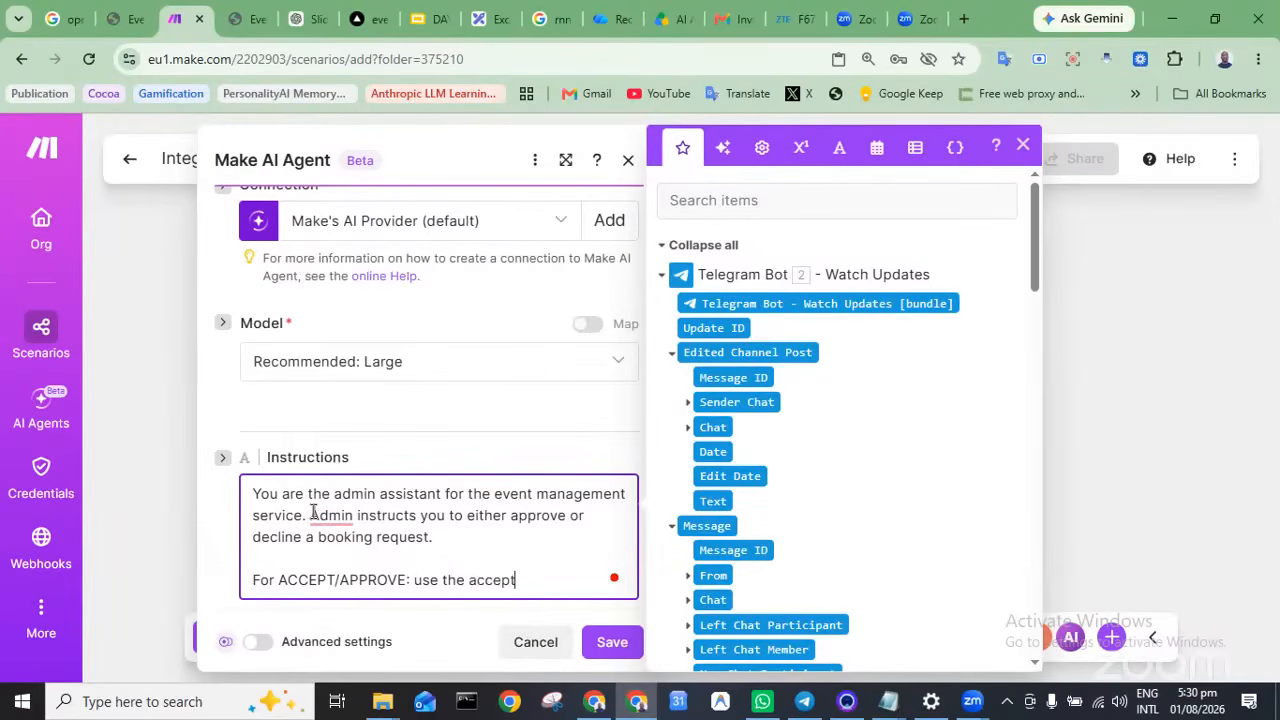
pyautogui.write('tool.')
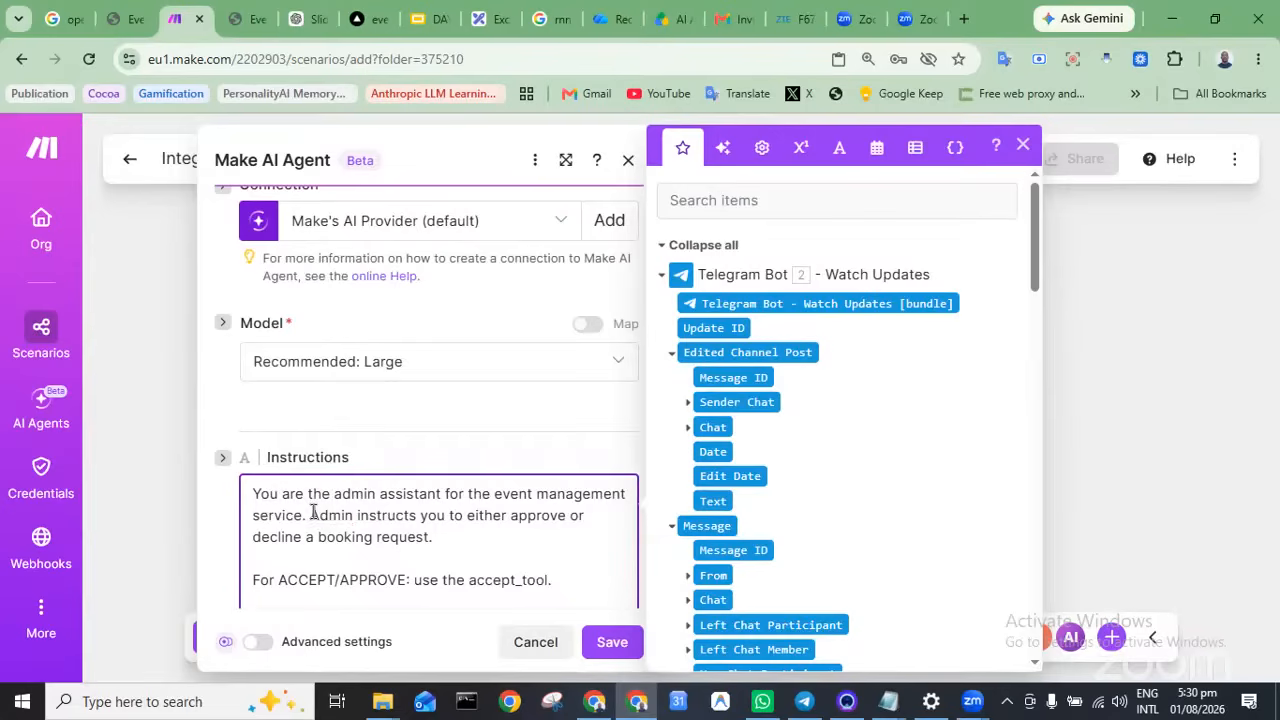
# Begin a new paragraph in the instructions, below the ACCEPT/APPROVE line, with "For DECLINE/DENY:"
pyautogui.press('Return')
pyautogui.press('Return')
pyautogui.write('For')
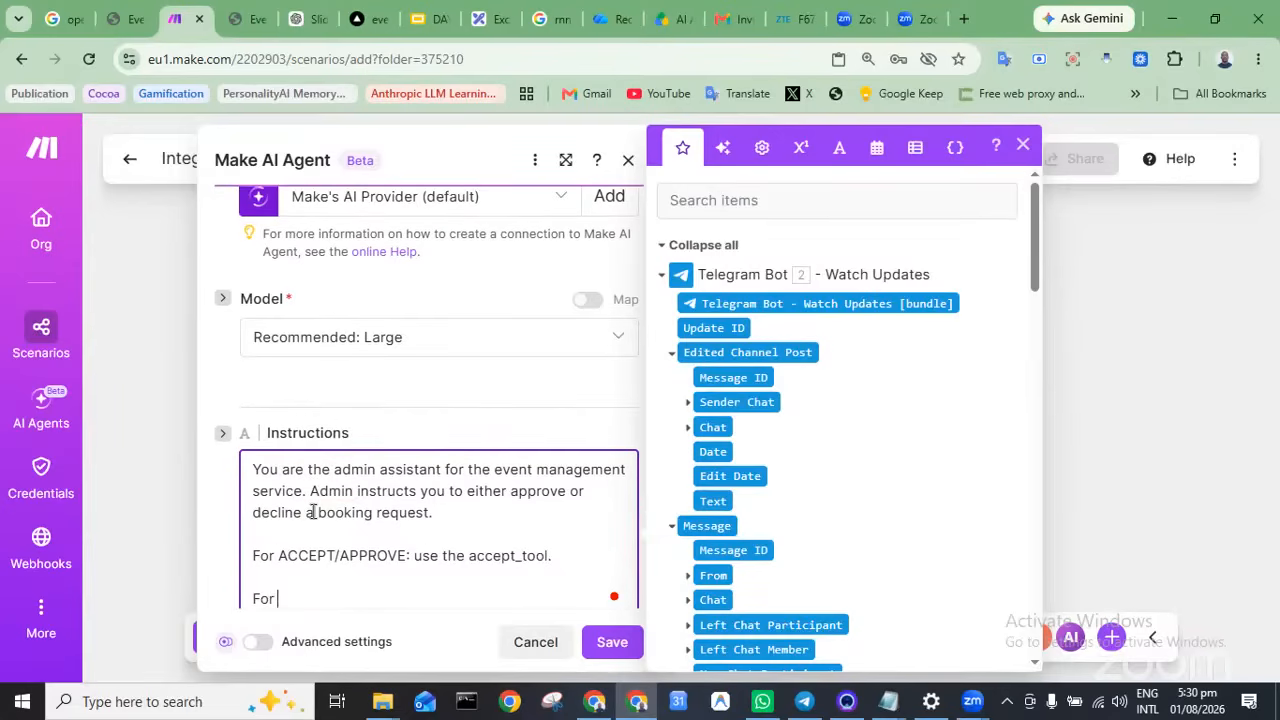
pyautogui.write(' DECLINE: ')
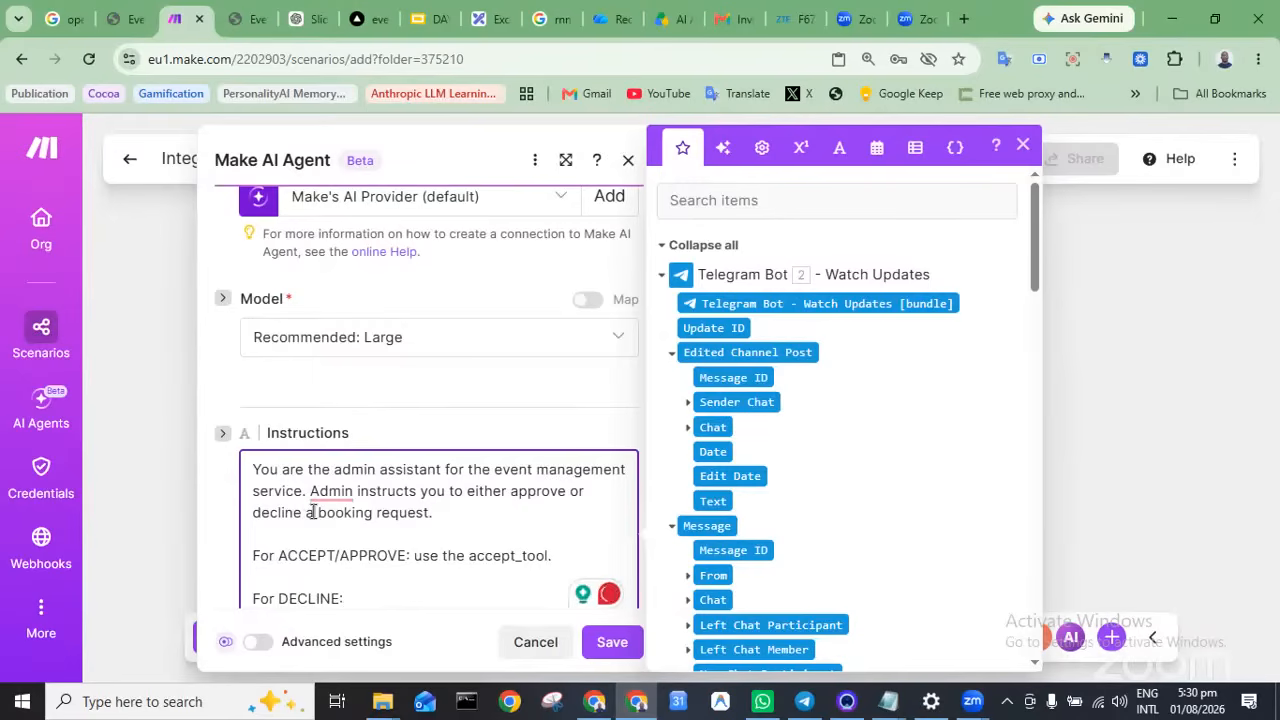
pyautogui.write('/DENY')
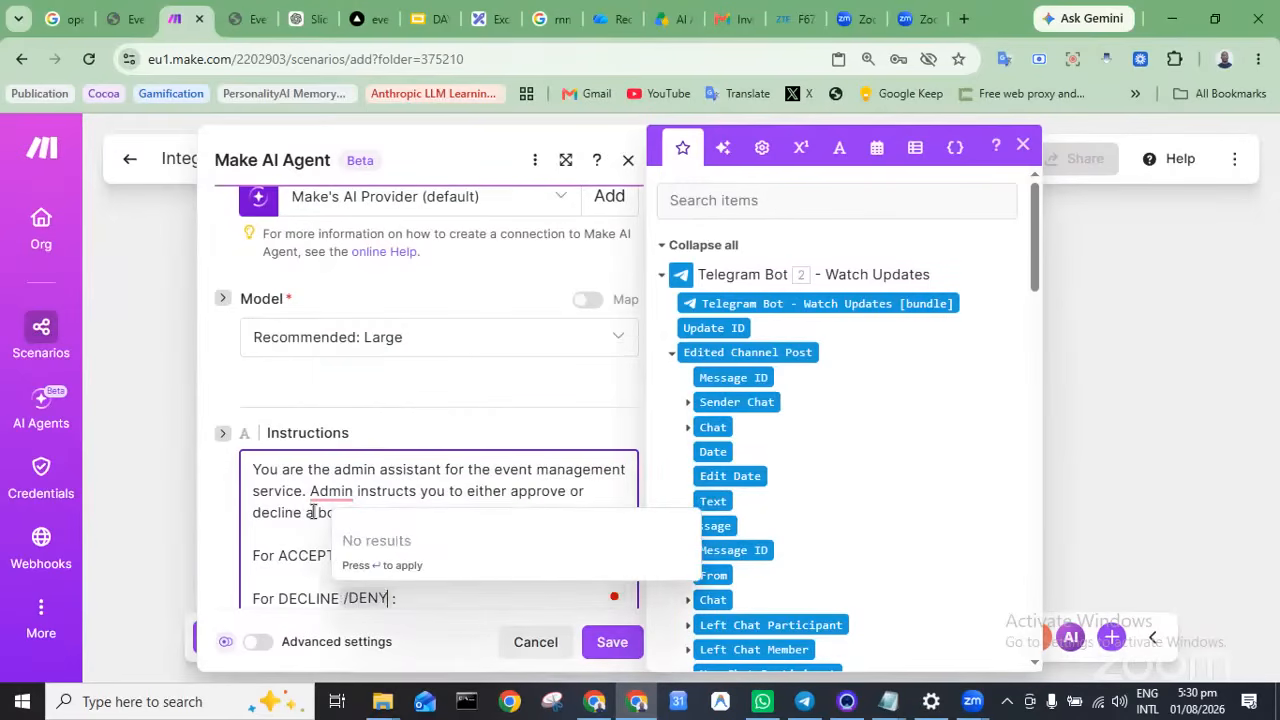
pyautogui.press('Escape')
pyautogui.write(':')
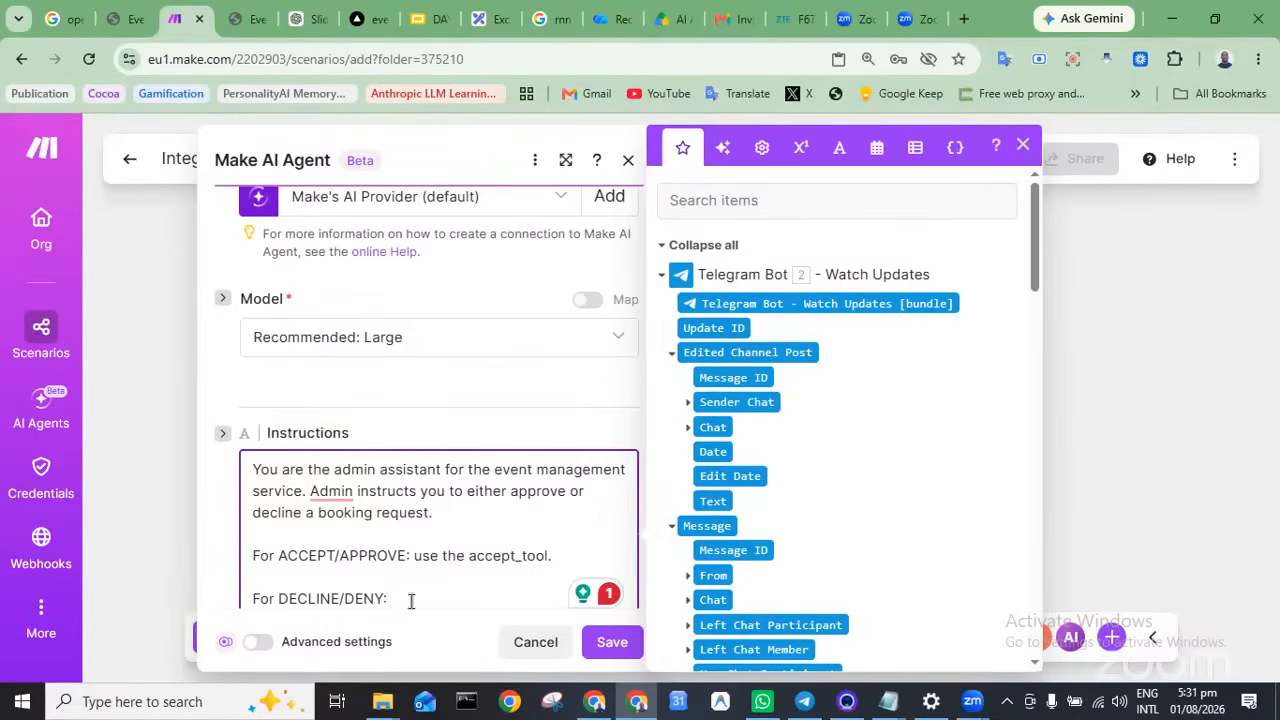
# Complete the DECLINE/DENY line with "use the decline_tool" and leave the instructions field
pyautogui.scroll(-2, 574, 366)
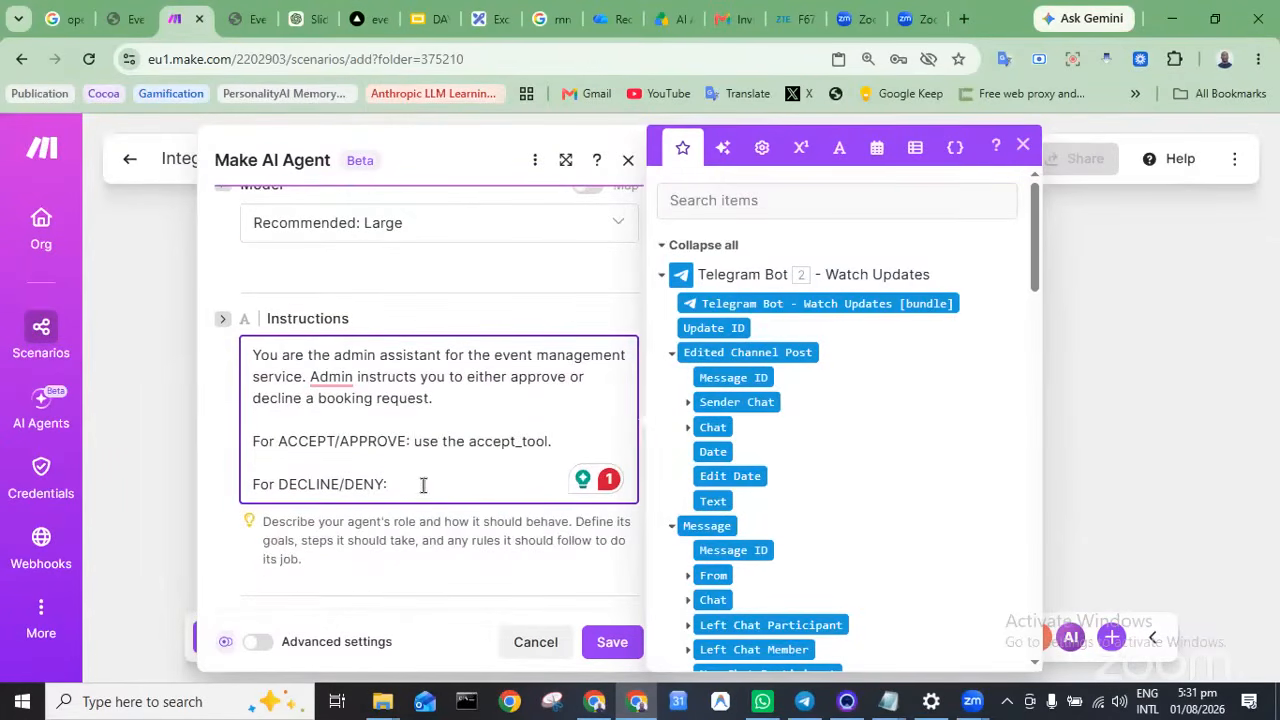
pyautogui.write('USE')
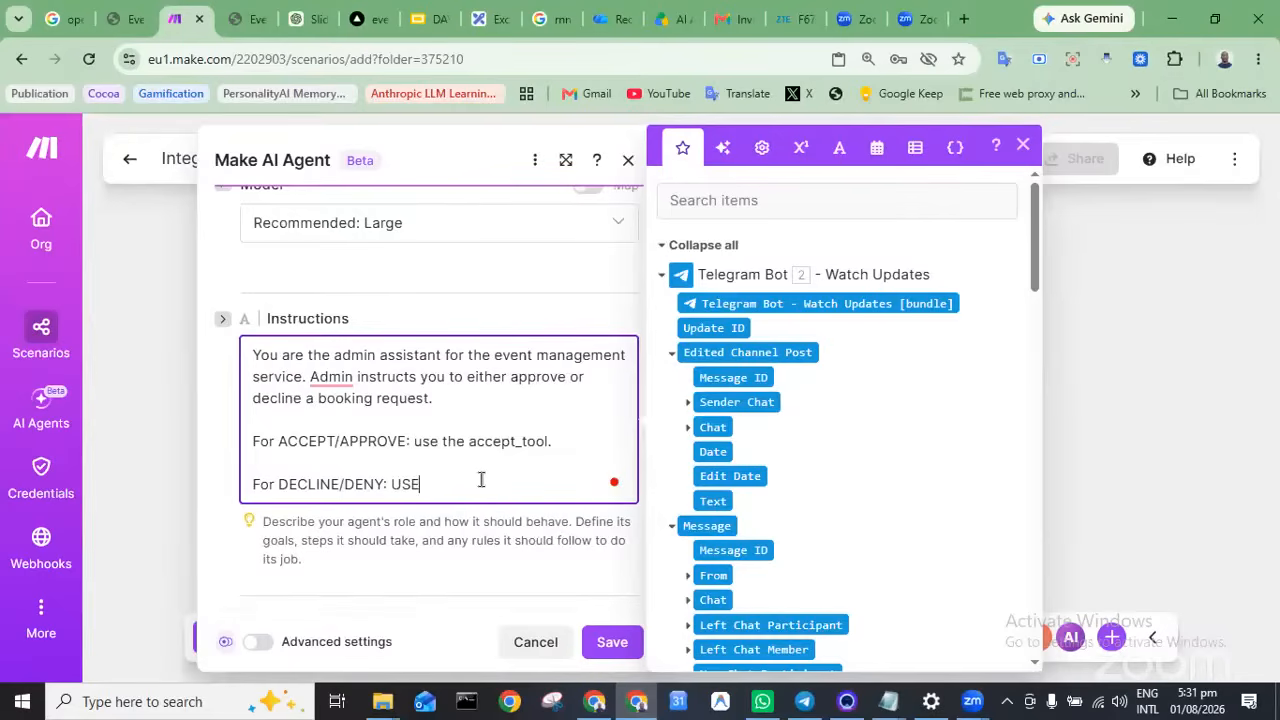
pyautogui.press('BackSpace')
pyautogui.press('BackSpace')
pyautogui.press('BackSpace')
pyautogui.write('use the ')
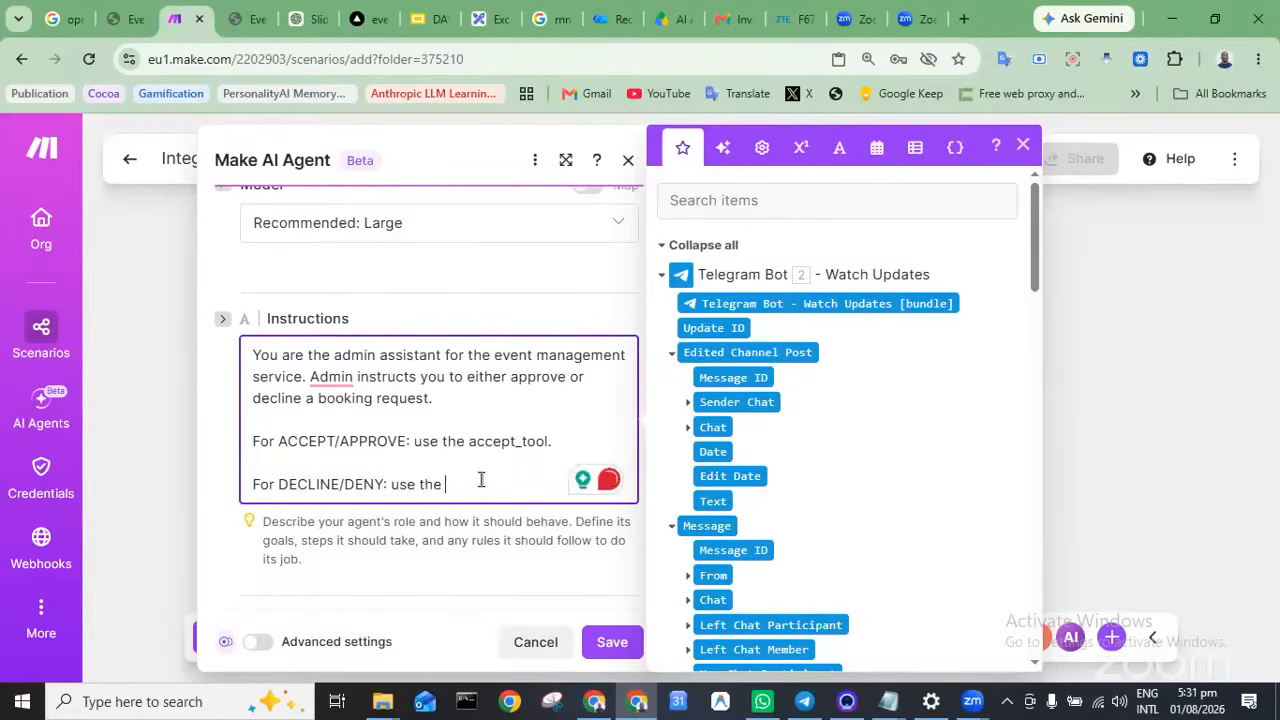
pyautogui.write('dec')
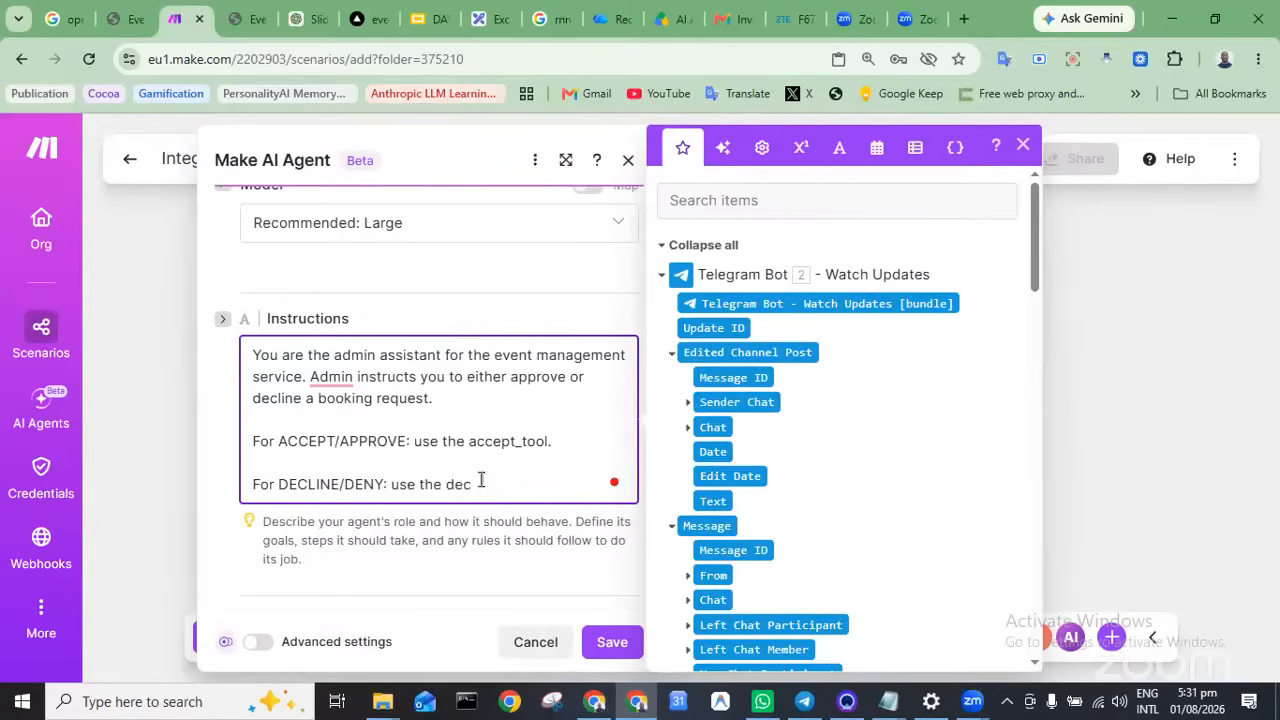
pyautogui.write('line_tool')
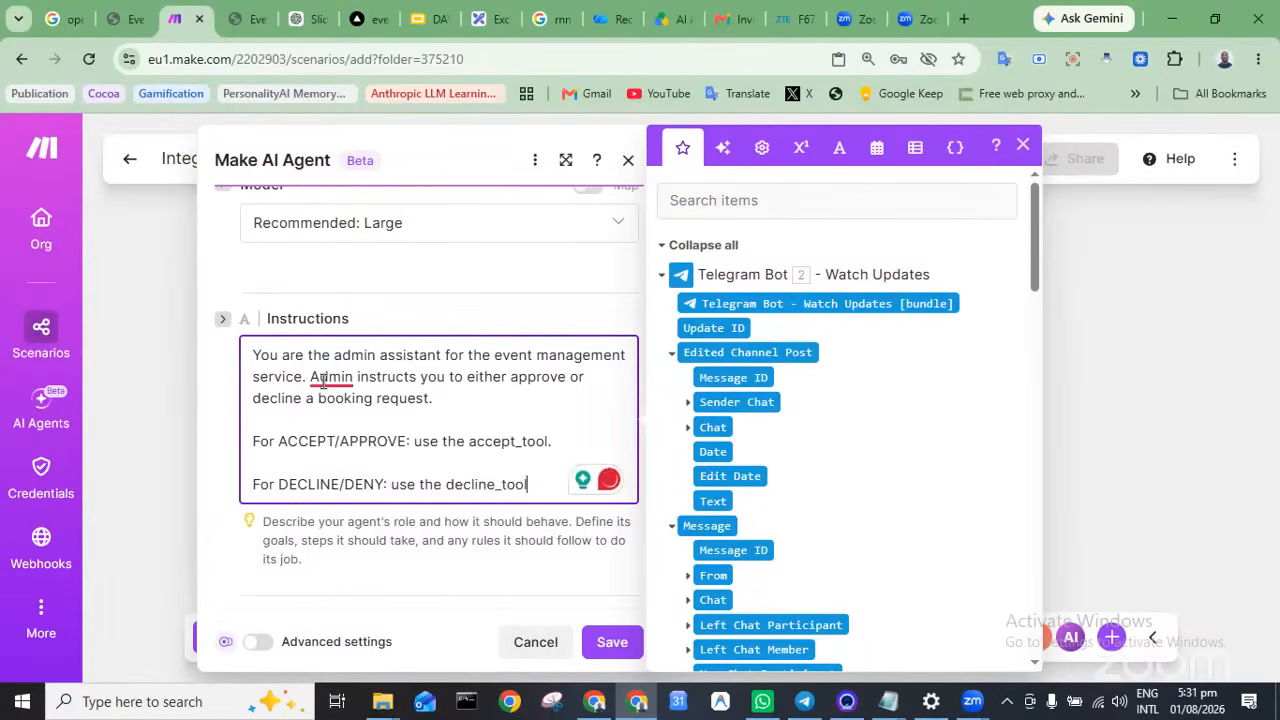
pyautogui.moveTo(323, 382)
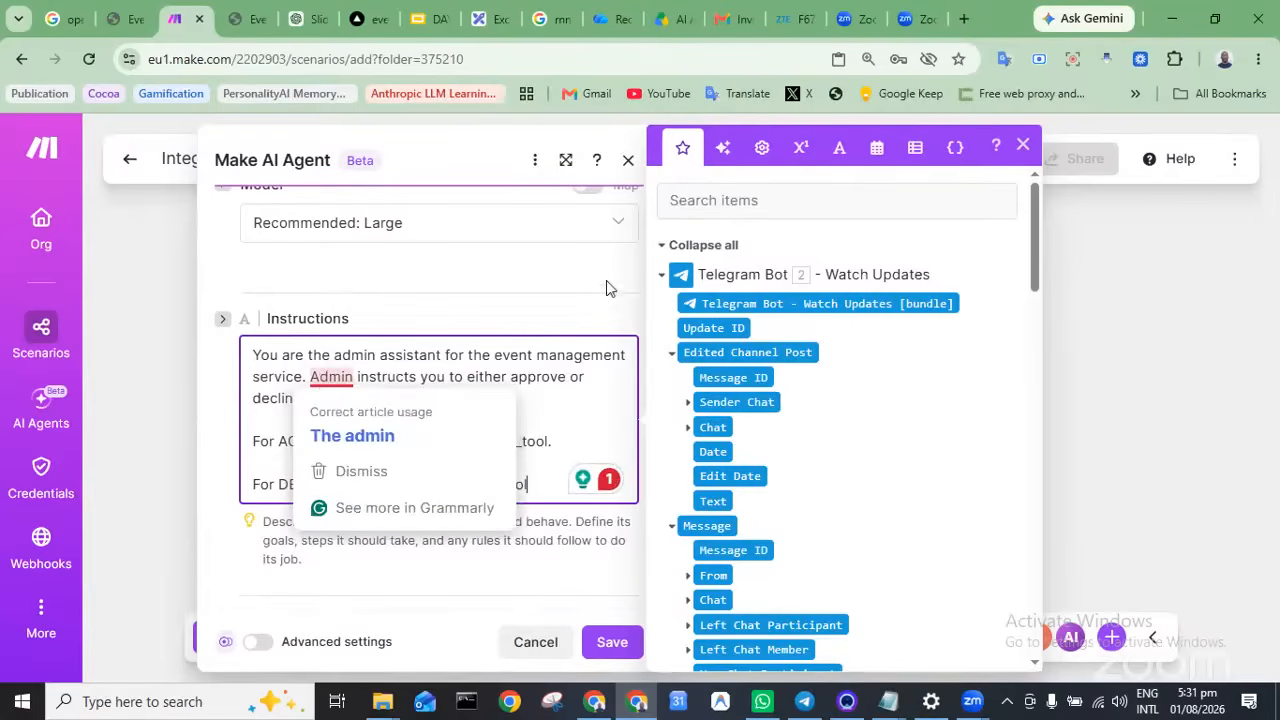
pyautogui.click(556, 306)
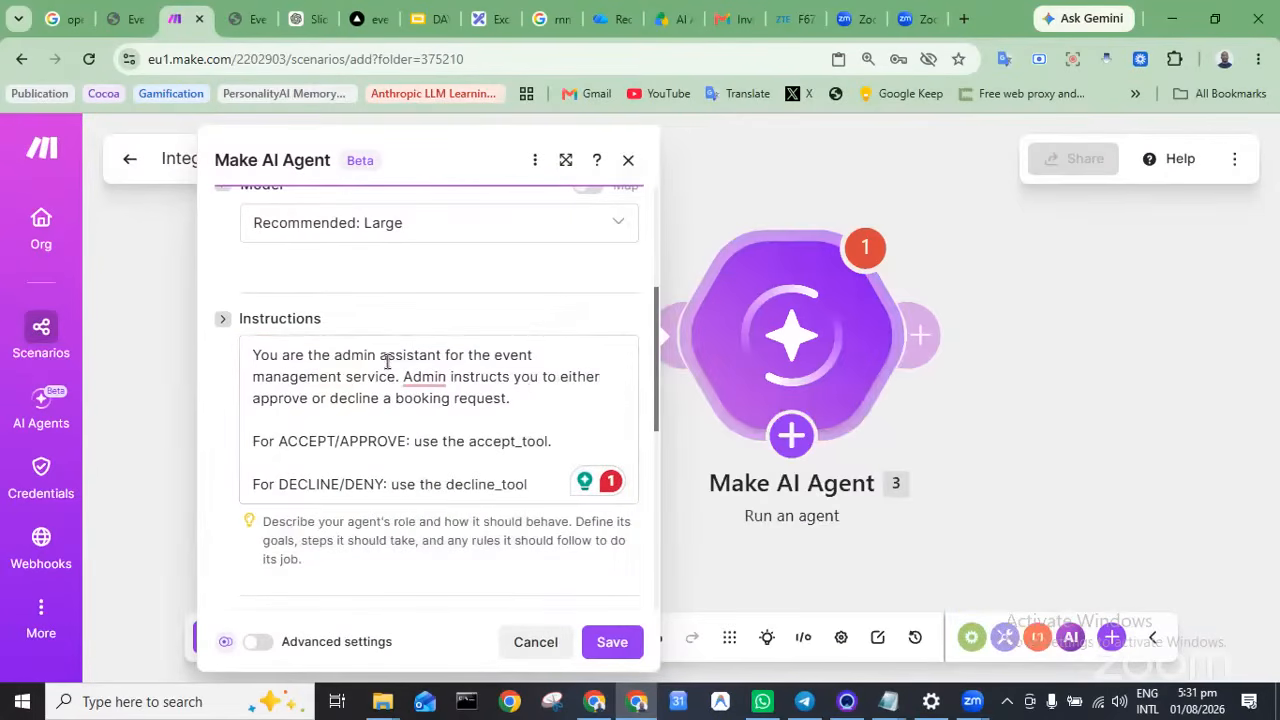
# Switch to Telegram, highlight the request ID in the bot's Masterclass booking summary, and return to the agent settings in Make
pyautogui.moveTo(423, 374)
pyautogui.scroll(-2, 510, 402)
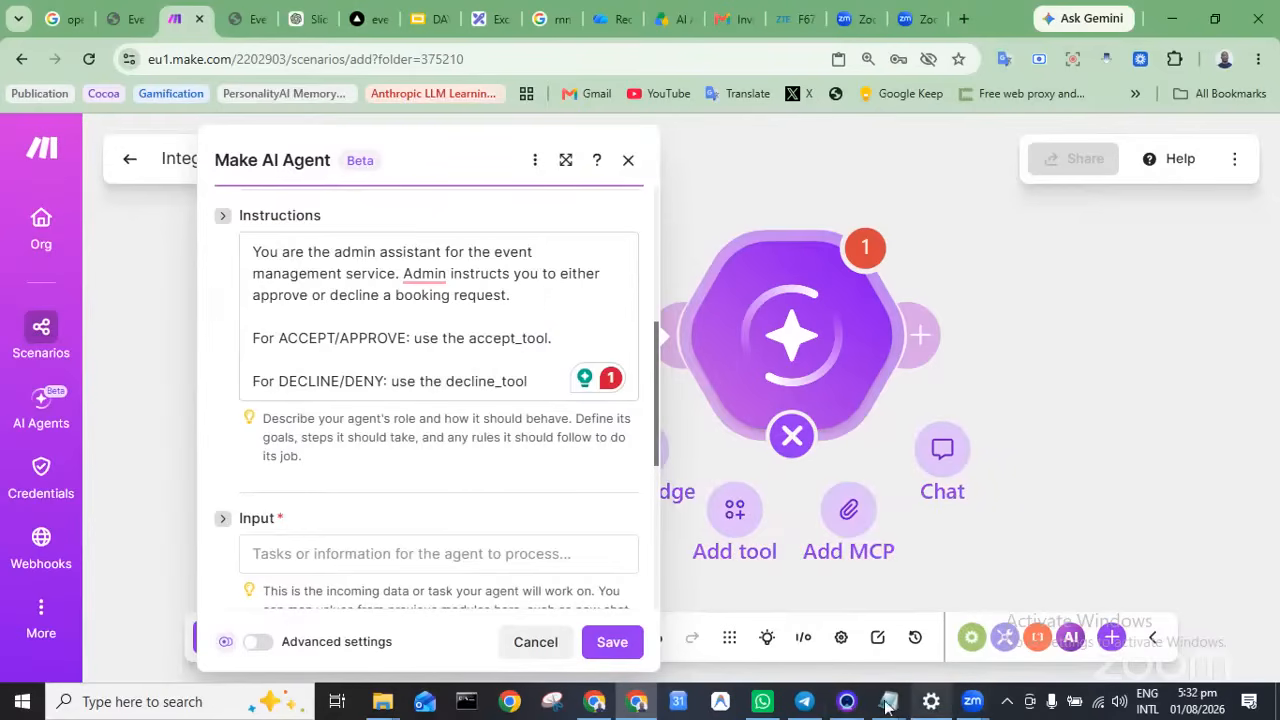
pyautogui.moveTo(872, 707)
pyautogui.moveTo(804, 701)
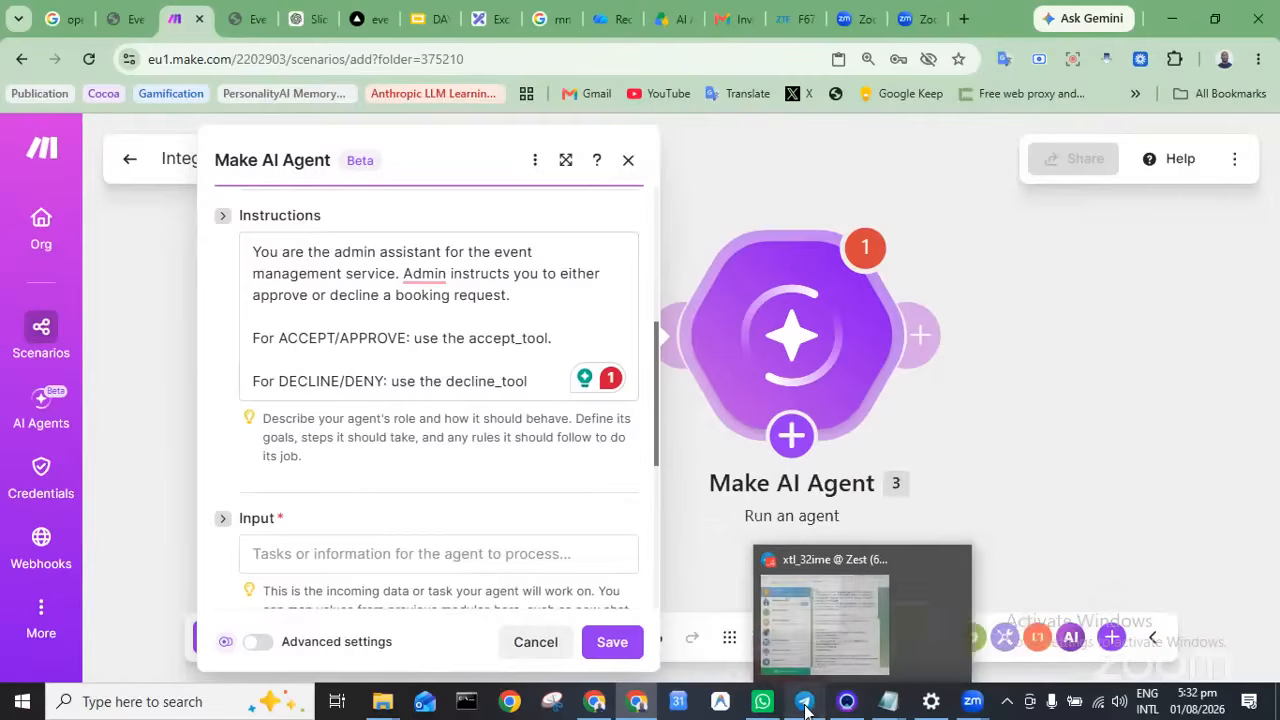
pyautogui.click(806, 645)
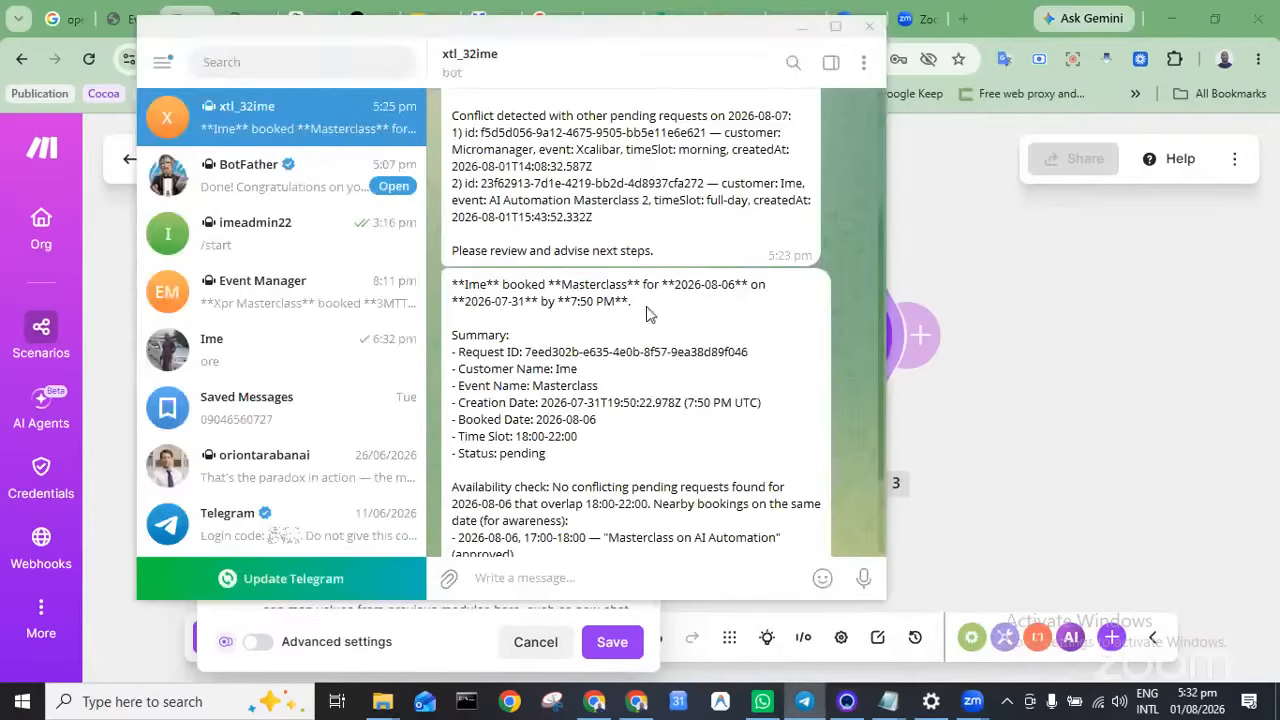
pyautogui.moveTo(524, 354); pyautogui.dragTo(752, 349)
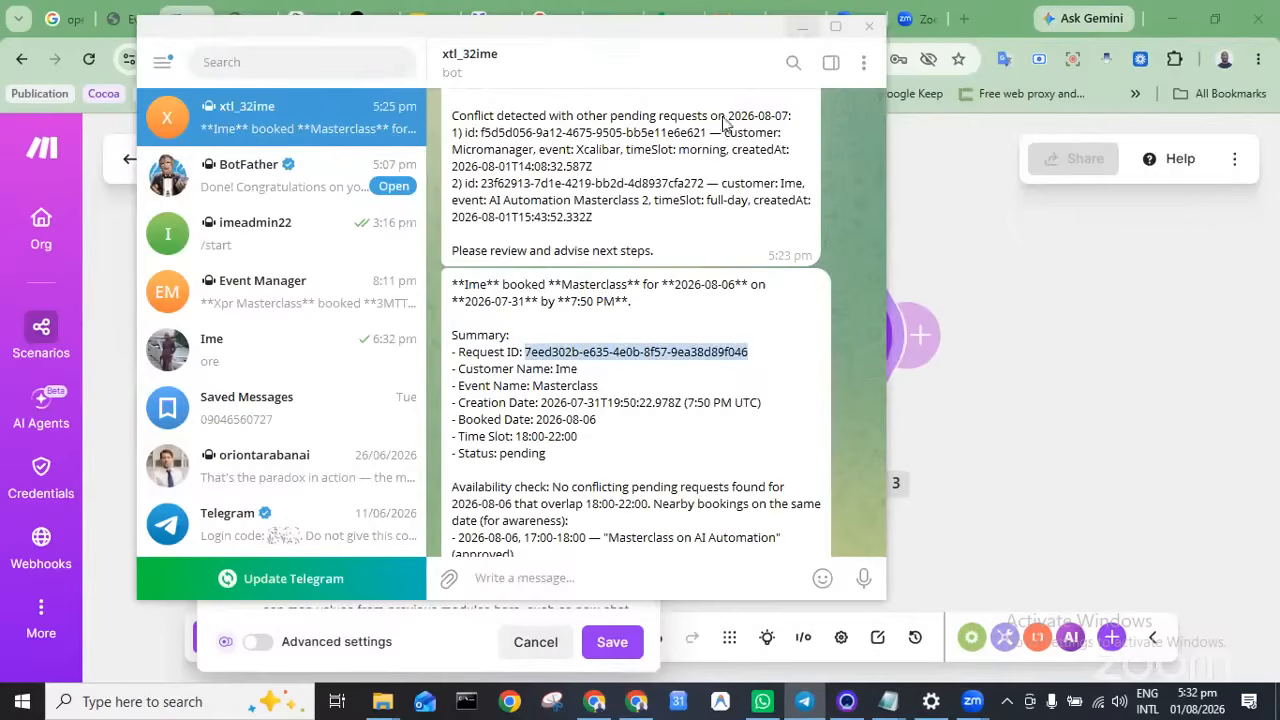
pyautogui.hotkey('alt', 'Tab')
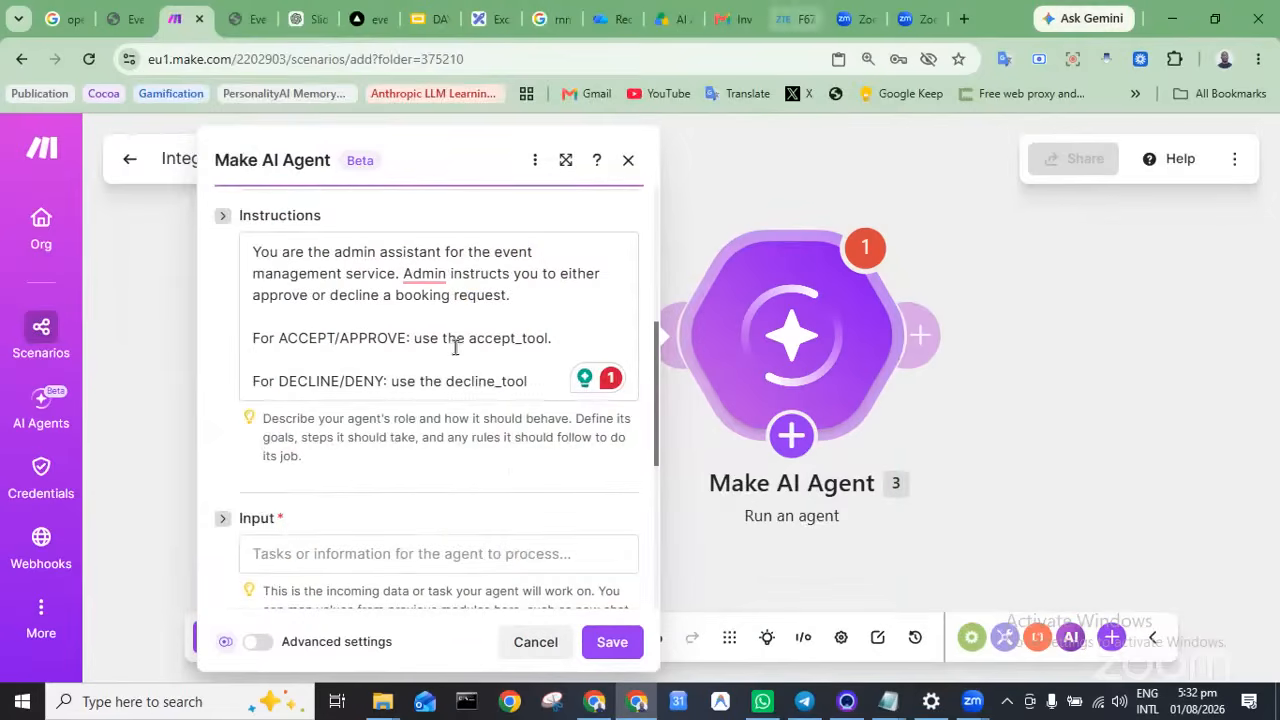
# Add an instruction paragraph below the DECLINE/DENY line: "When you have successfully performed {action} notify admin of that action with summary details. E.g."
pyautogui.click(547, 383)
pyautogui.press('Return')
pyautogui.press('Return')
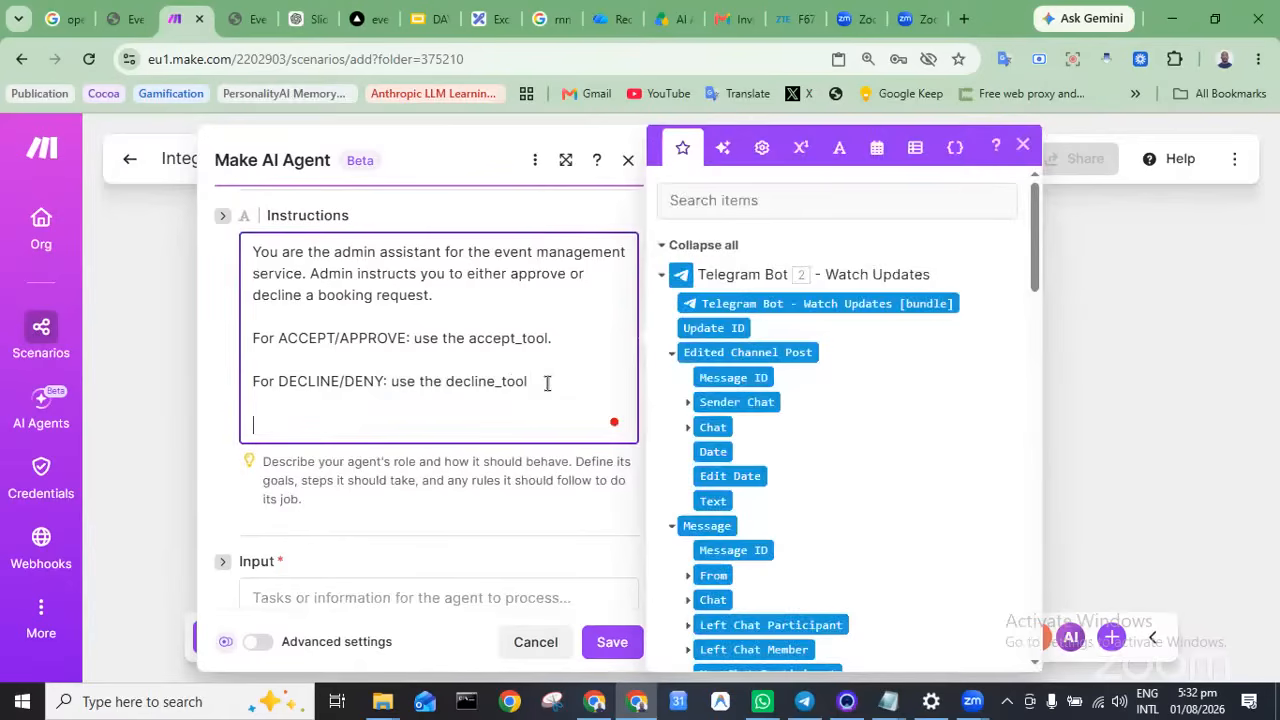
pyautogui.write('When you have succ')
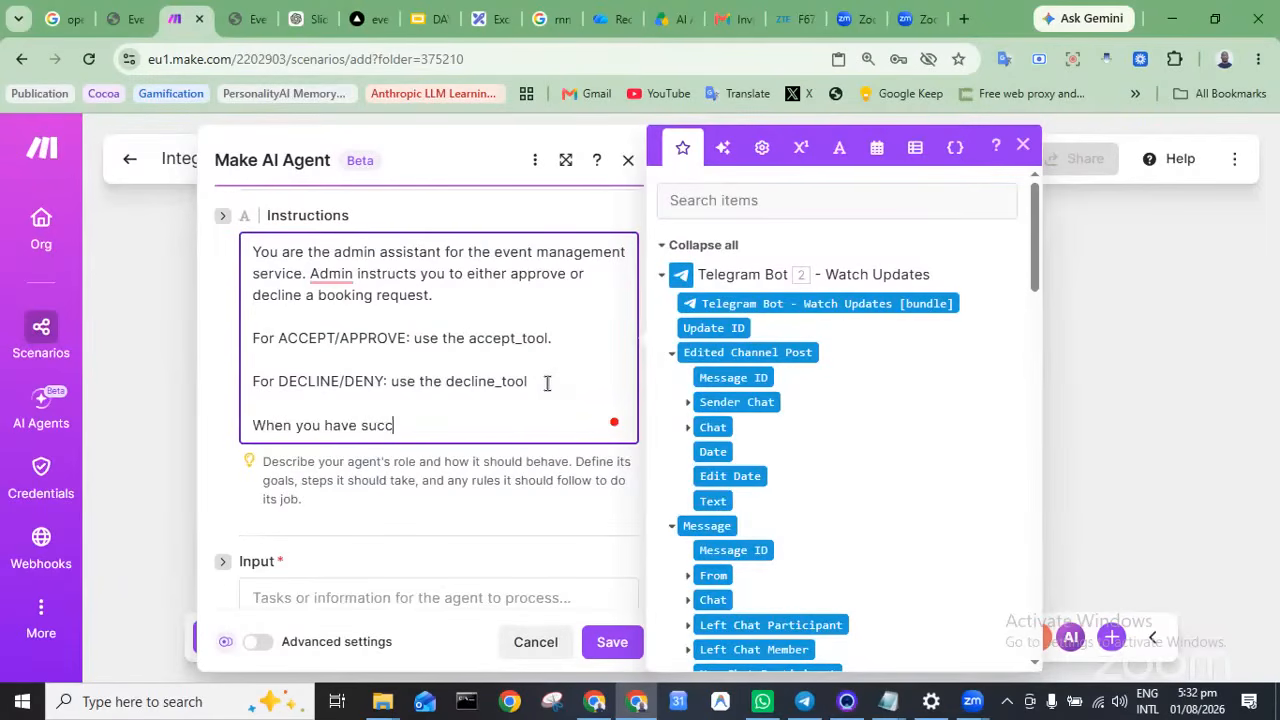
pyautogui.write('e')
pyautogui.write('s')
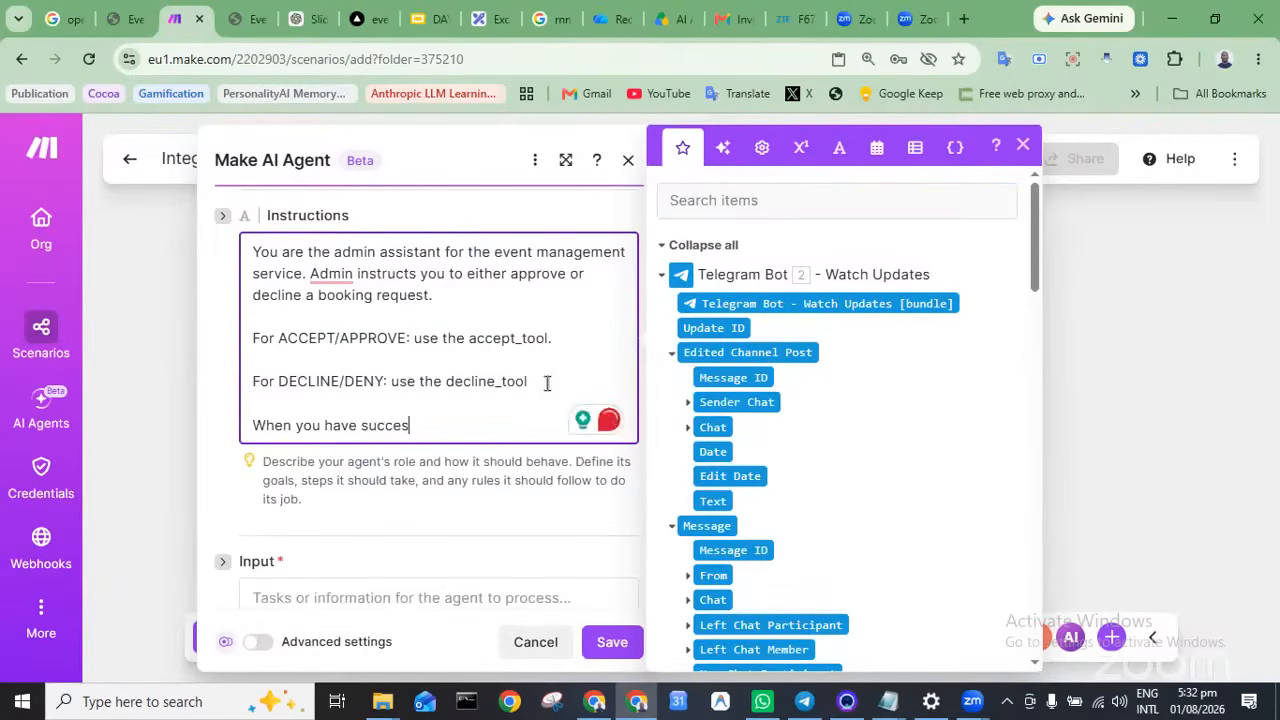
pyautogui.write('sfully performed ')
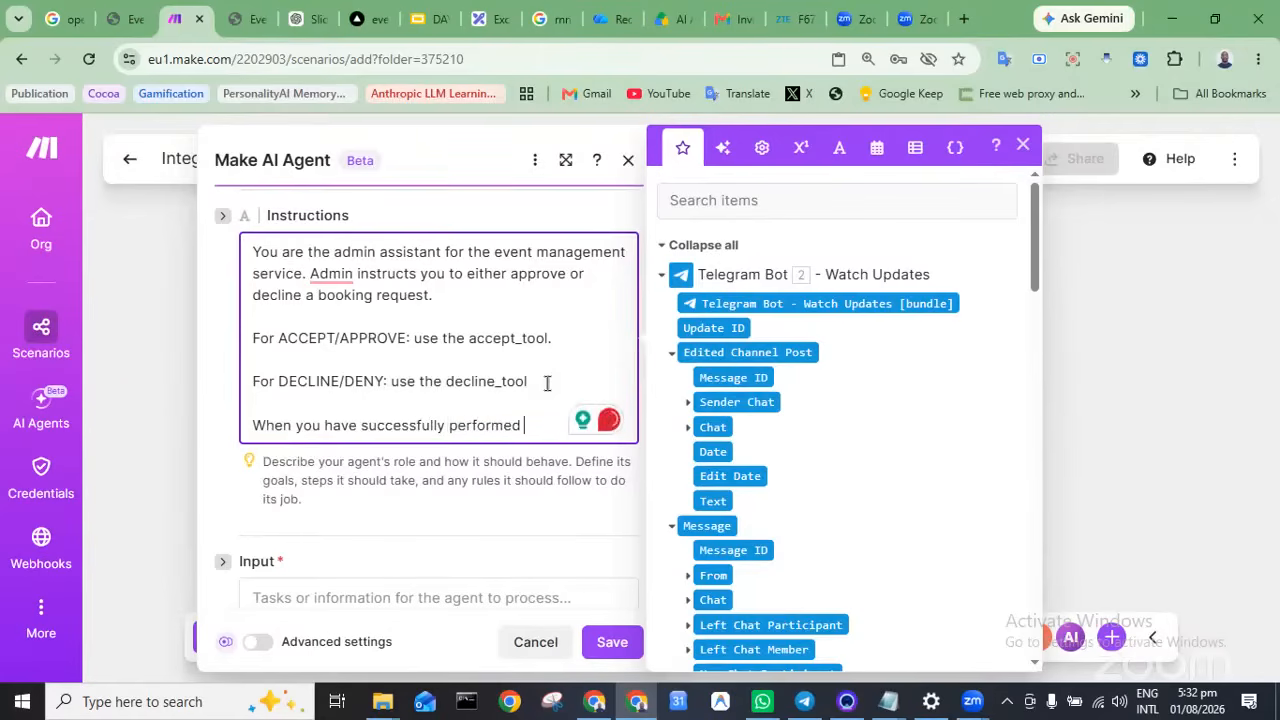
pyautogui.write('{action')
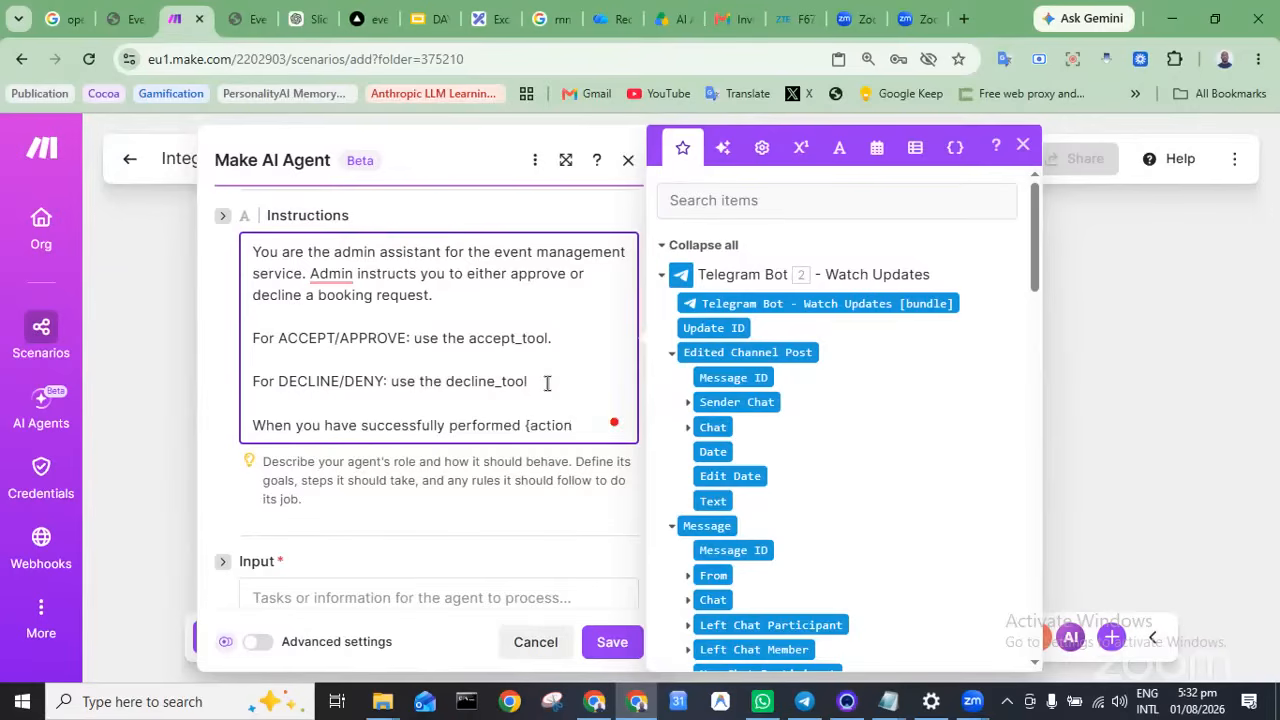
pyautogui.write('} notify ad')
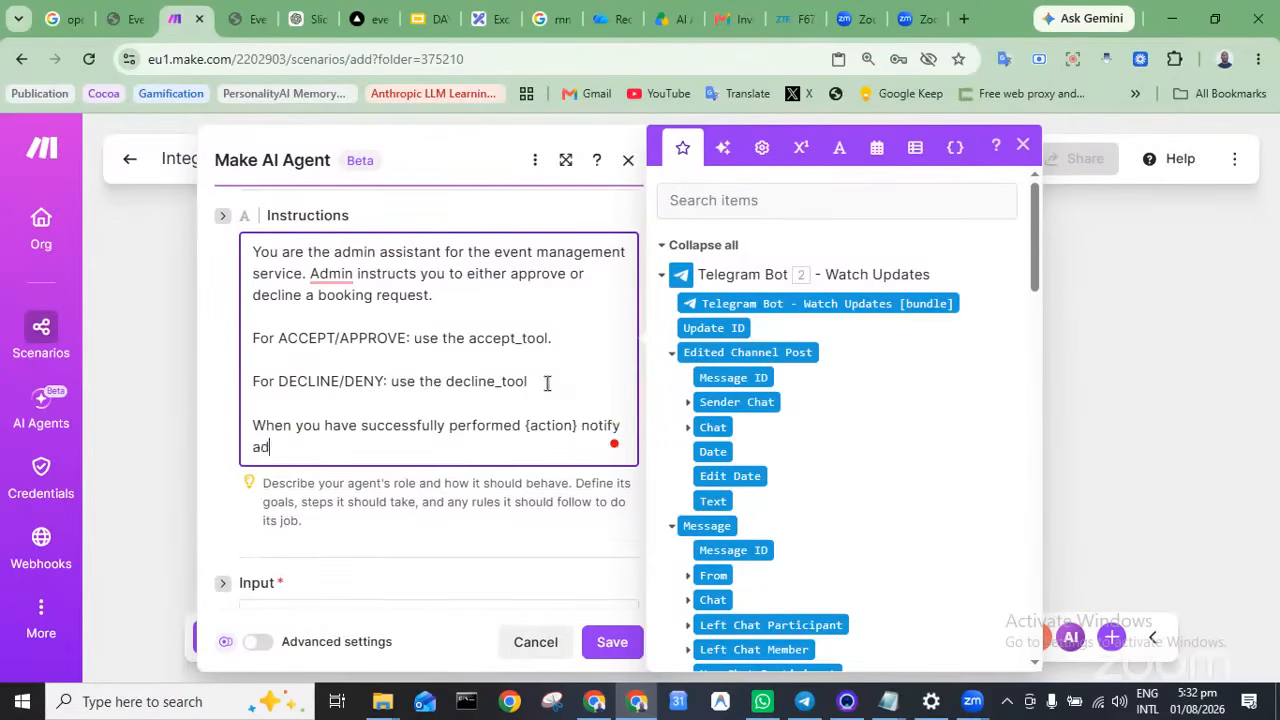
pyautogui.write('min of that action')
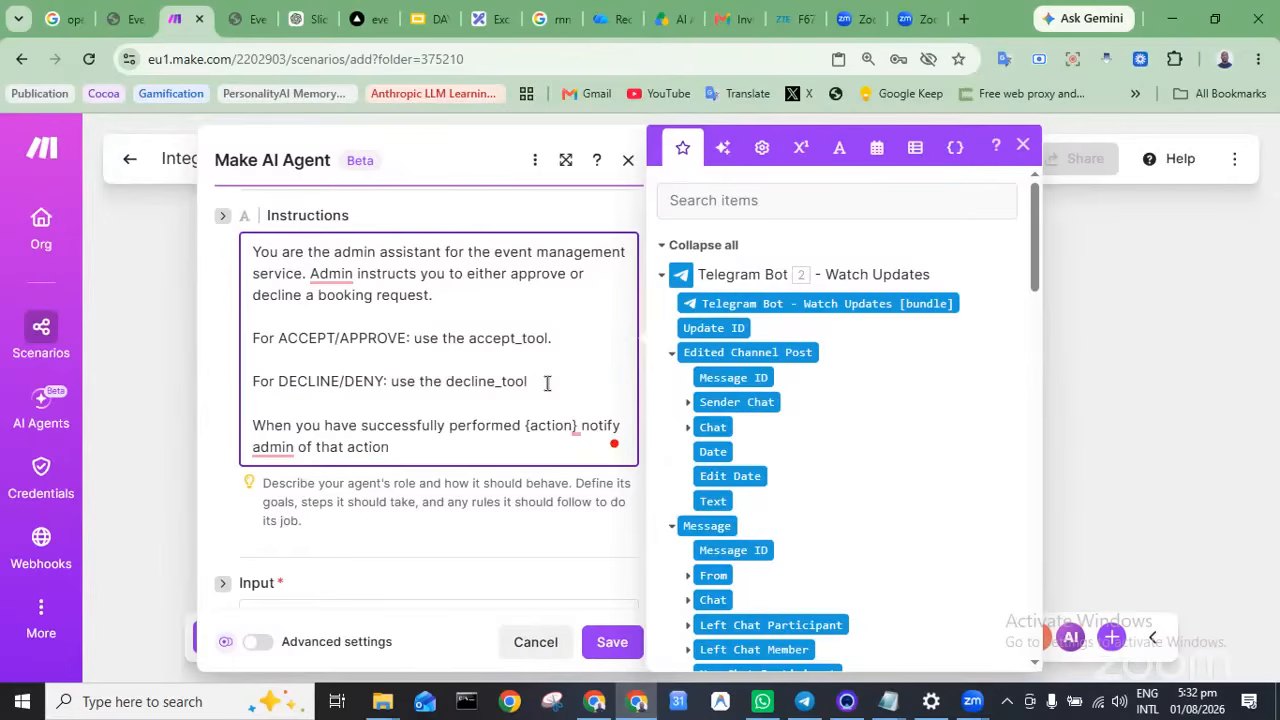
pyautogui.write(' with summary deta')
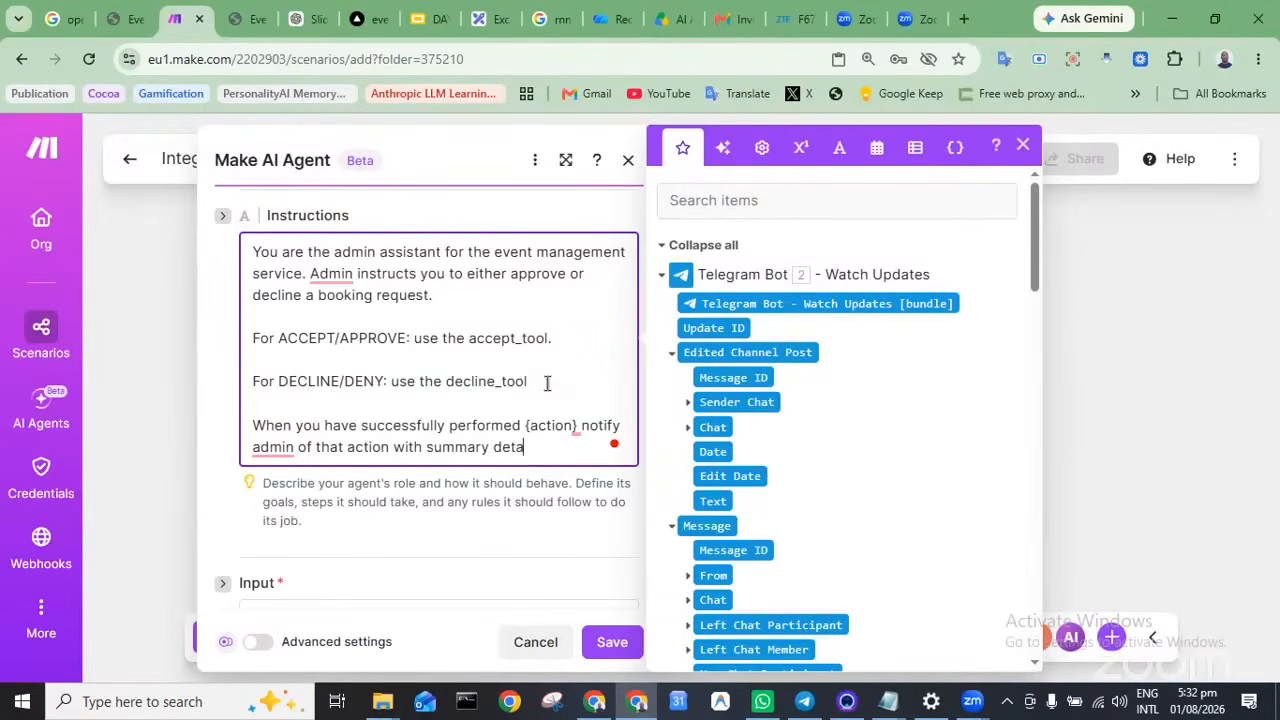
pyautogui.write('ils. E.g')
# Complete the notification paragraph with the quoted example "xyz has been successfully {action}" and correct the spelling of "successfully"
pyautogui.write('"xyz has be')
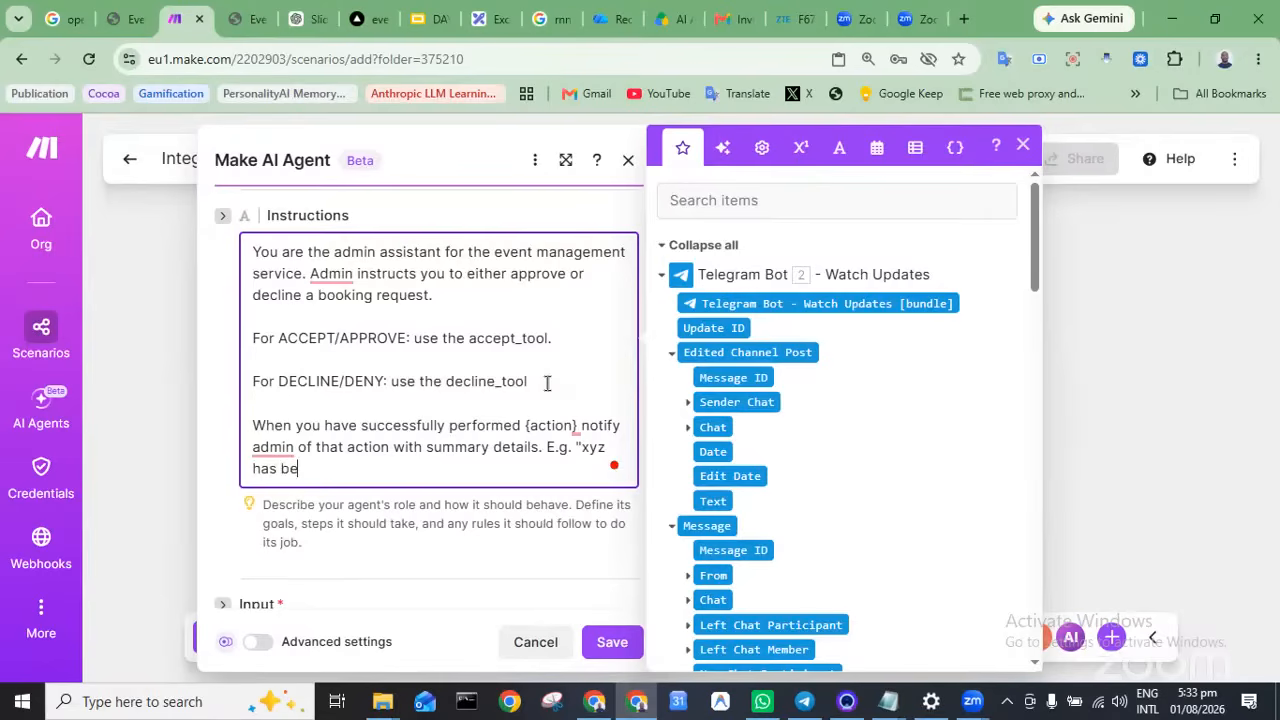
pyautogui.write('en succefully {}action')
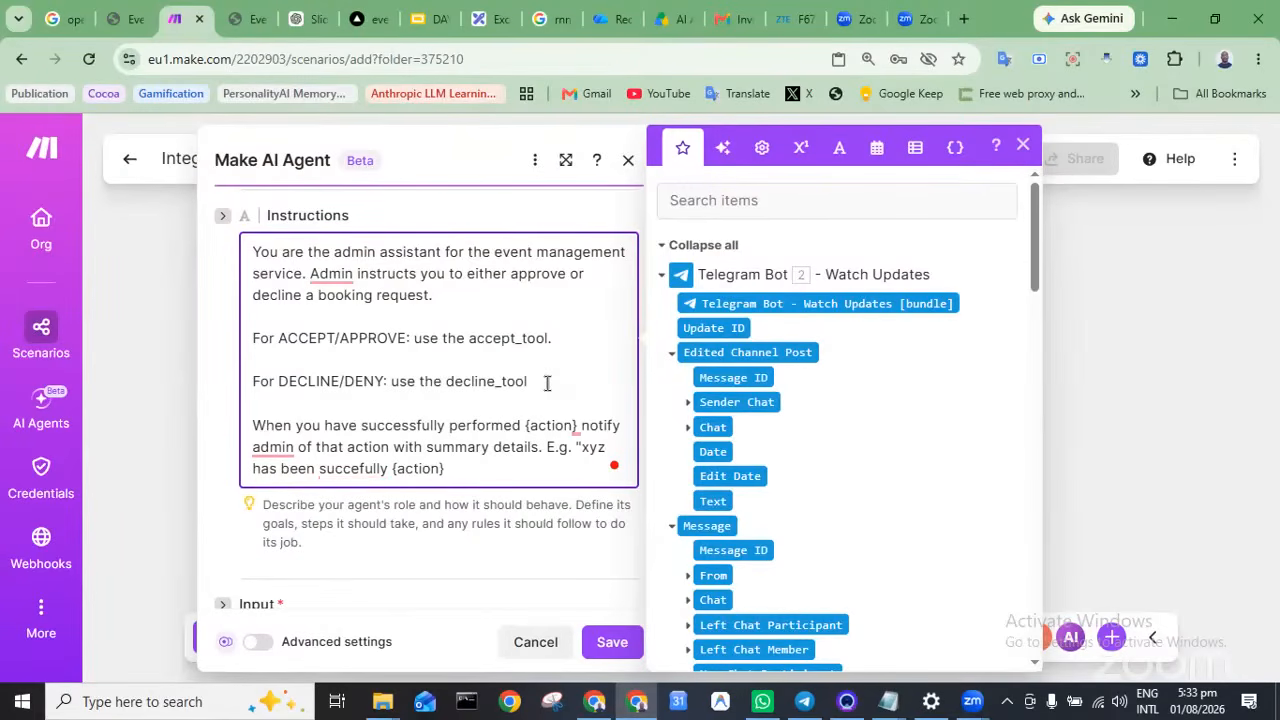
pyautogui.write('".')
pyautogui.moveTo(351, 473)
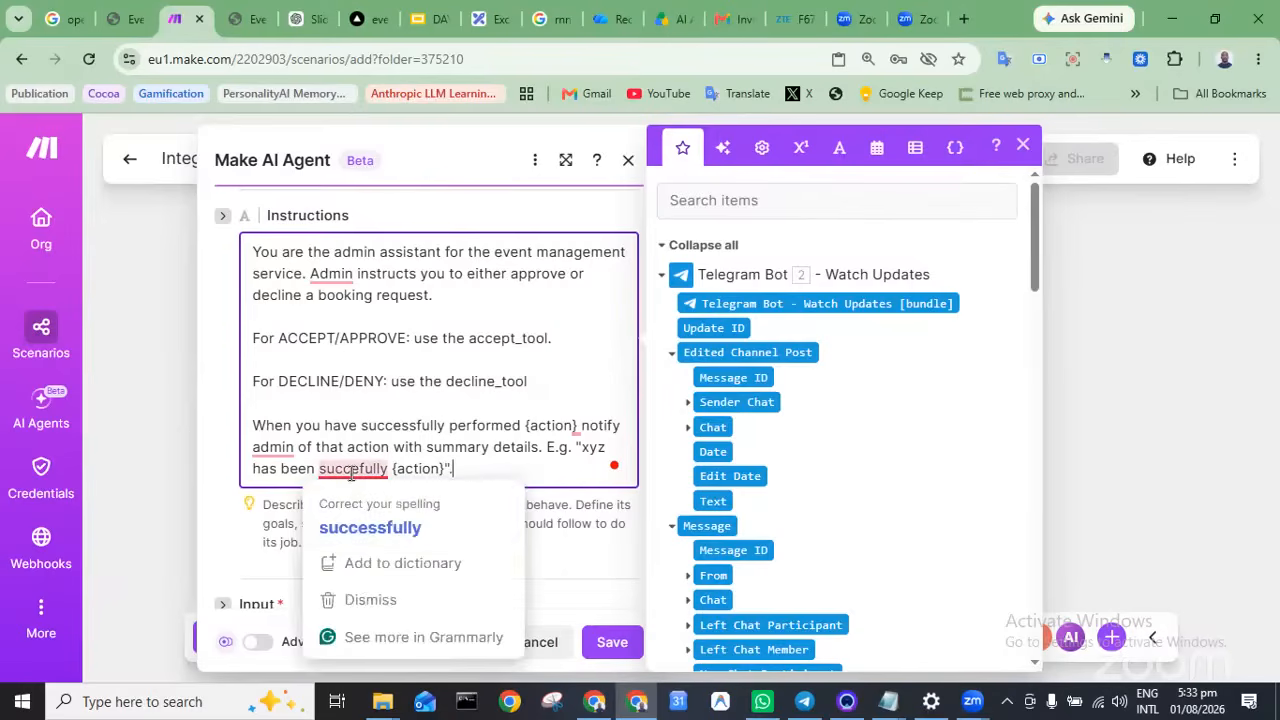
pyautogui.click(398, 525)
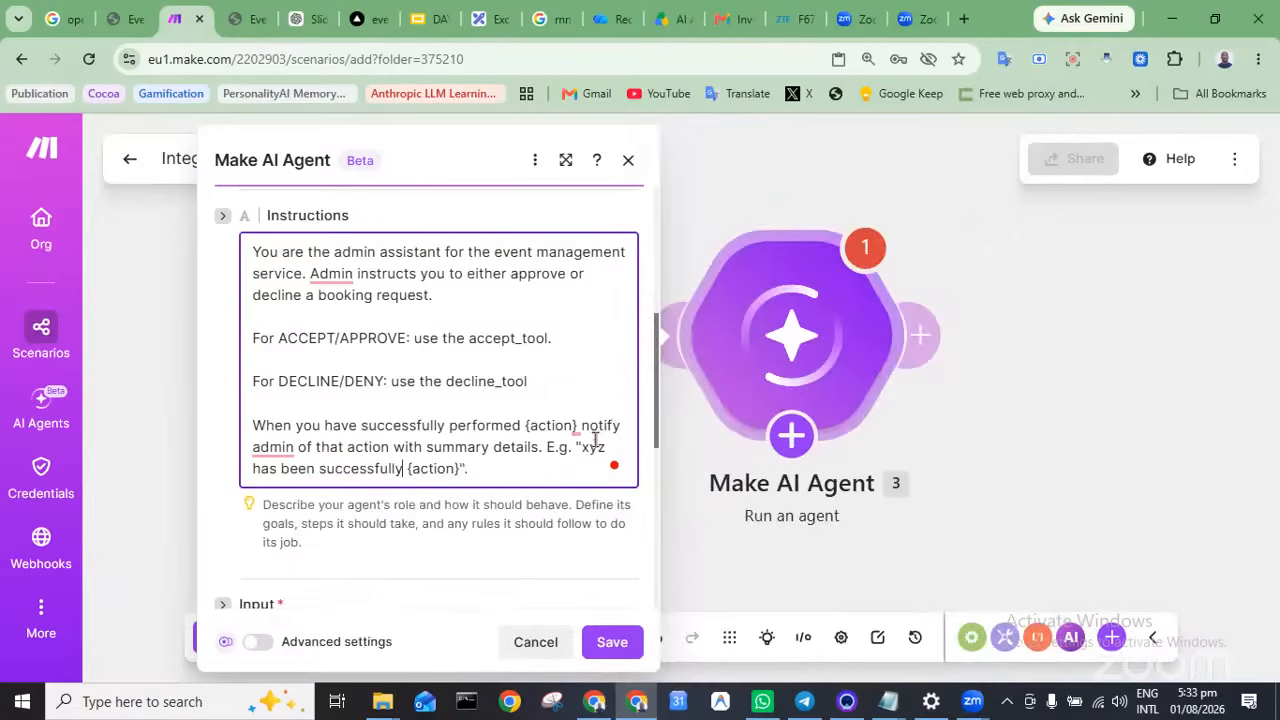
# Append "Please be concise and use proper grammatical structure." to the instructions, correcting the spelling of "grammatical" and "concise"
pyautogui.click(501, 477)
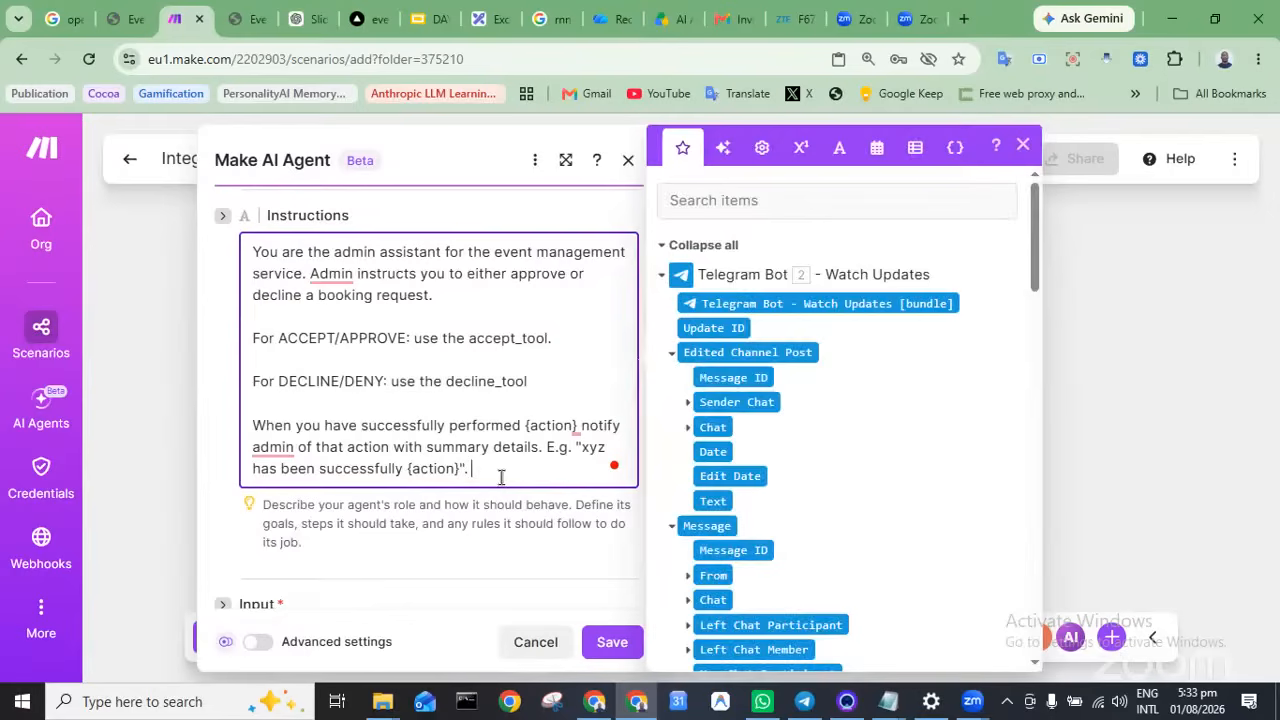
pyautogui.write('Please be consice and use proper')
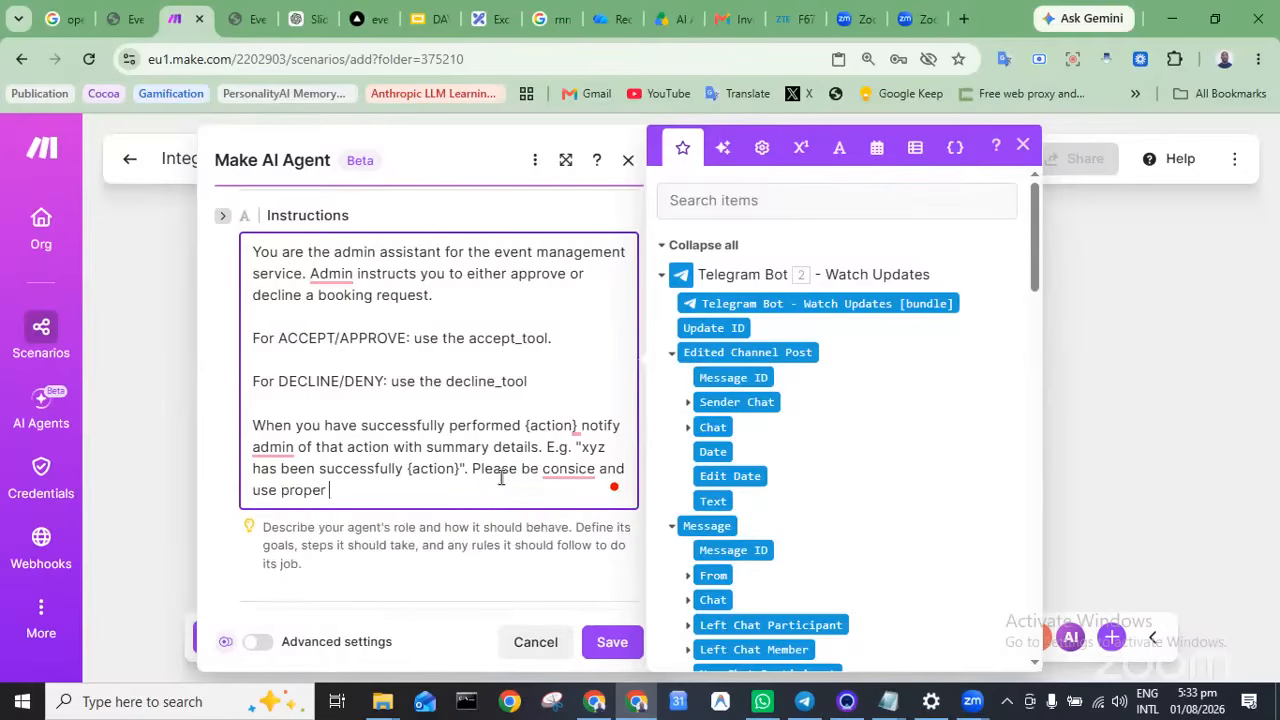
pyautogui.write(' gramatticalls')
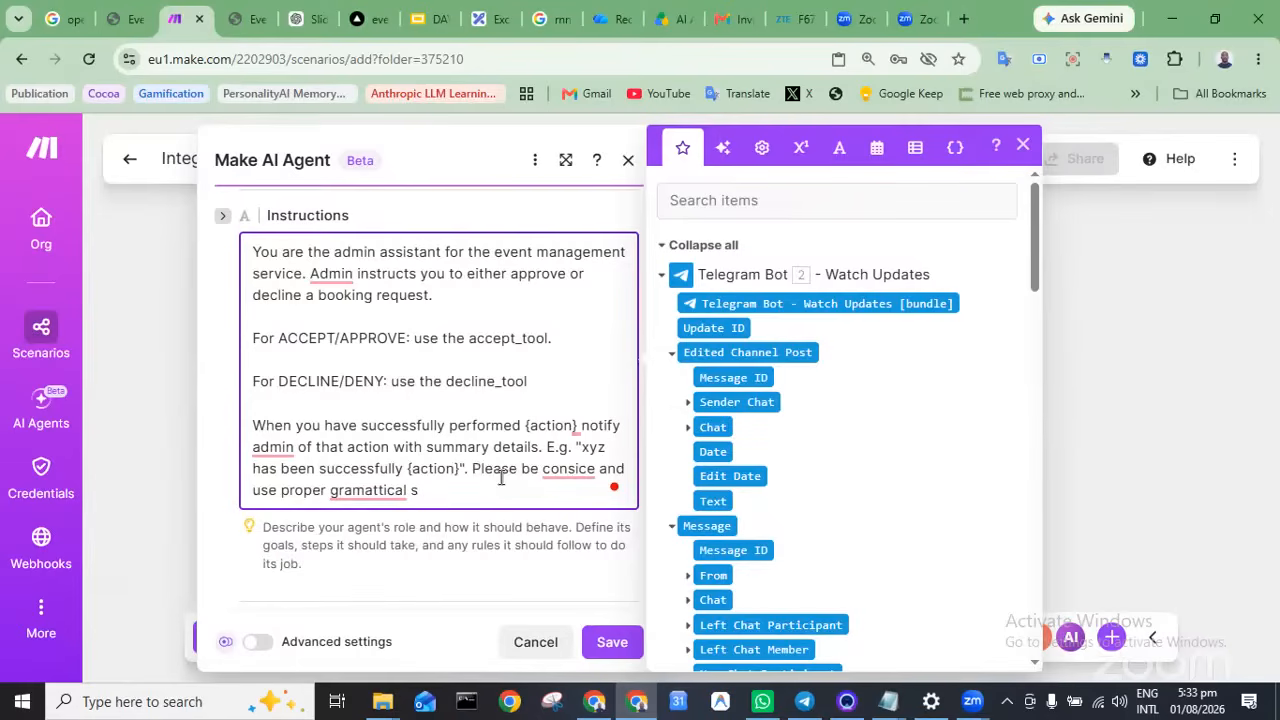
pyautogui.write('tructure.')
pyautogui.moveTo(378, 495)
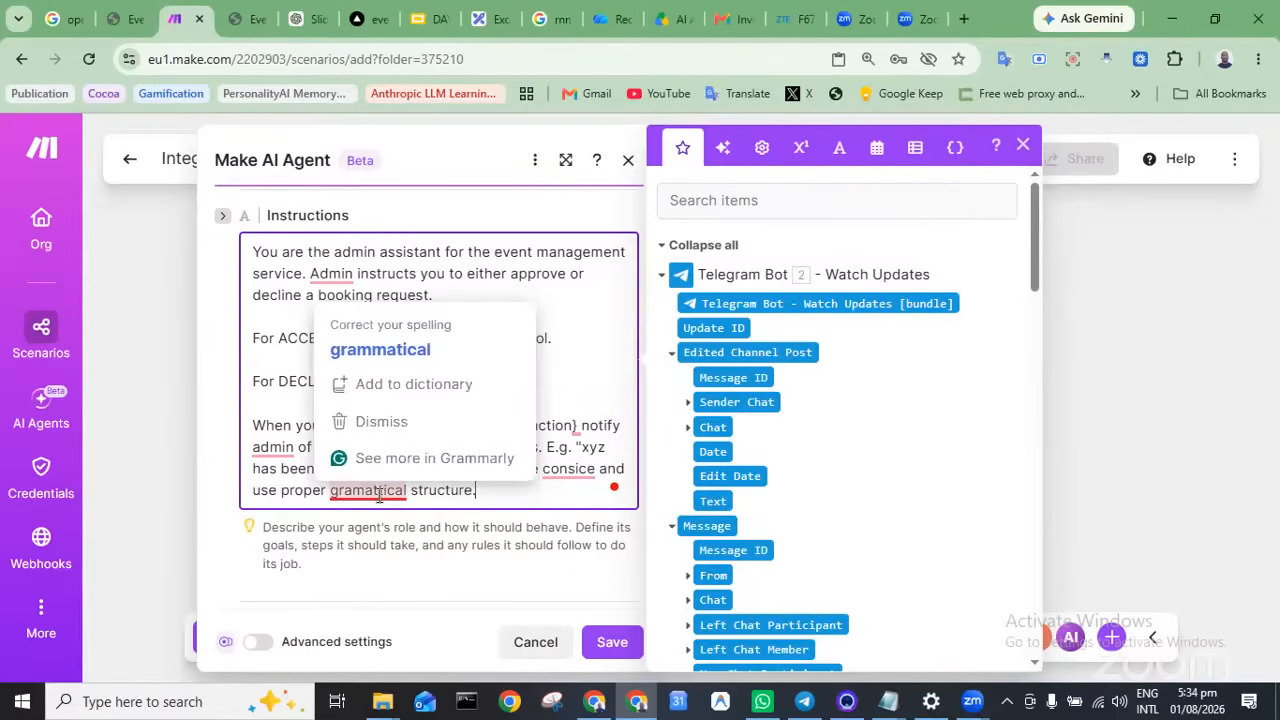
pyautogui.click(414, 349)
pyautogui.scroll(-1, 505, 440)
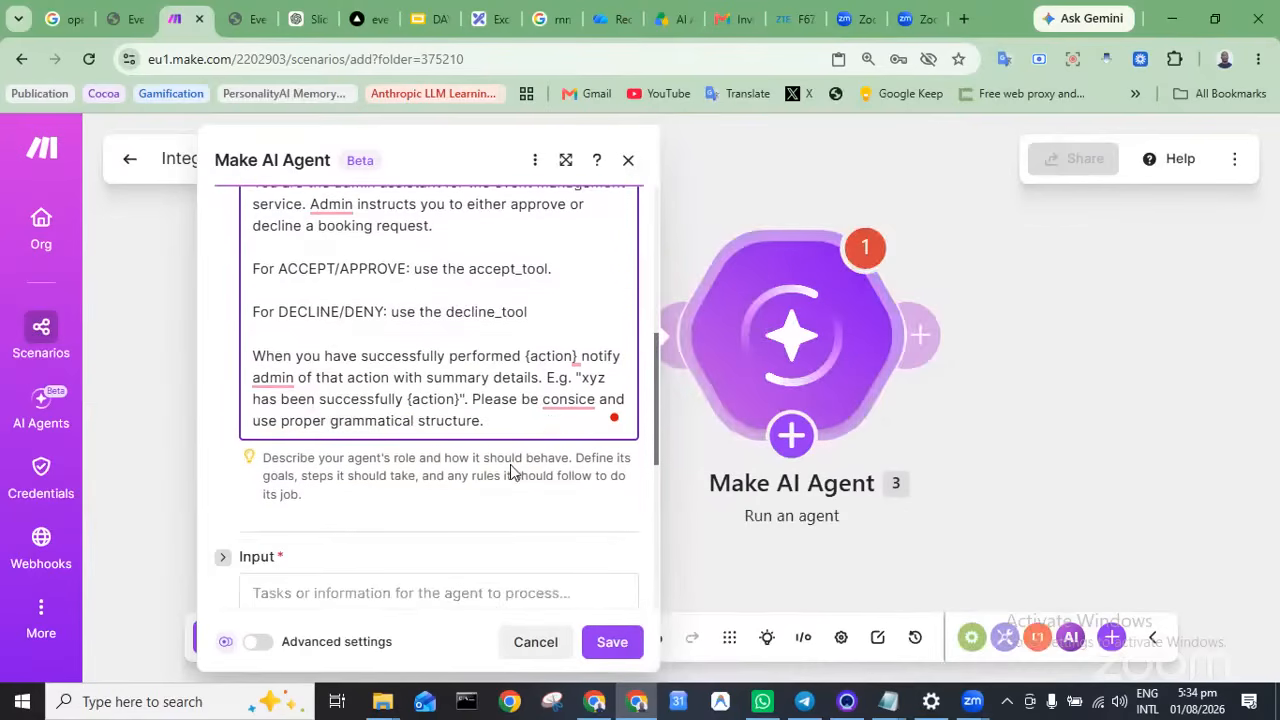
pyautogui.moveTo(570, 399)
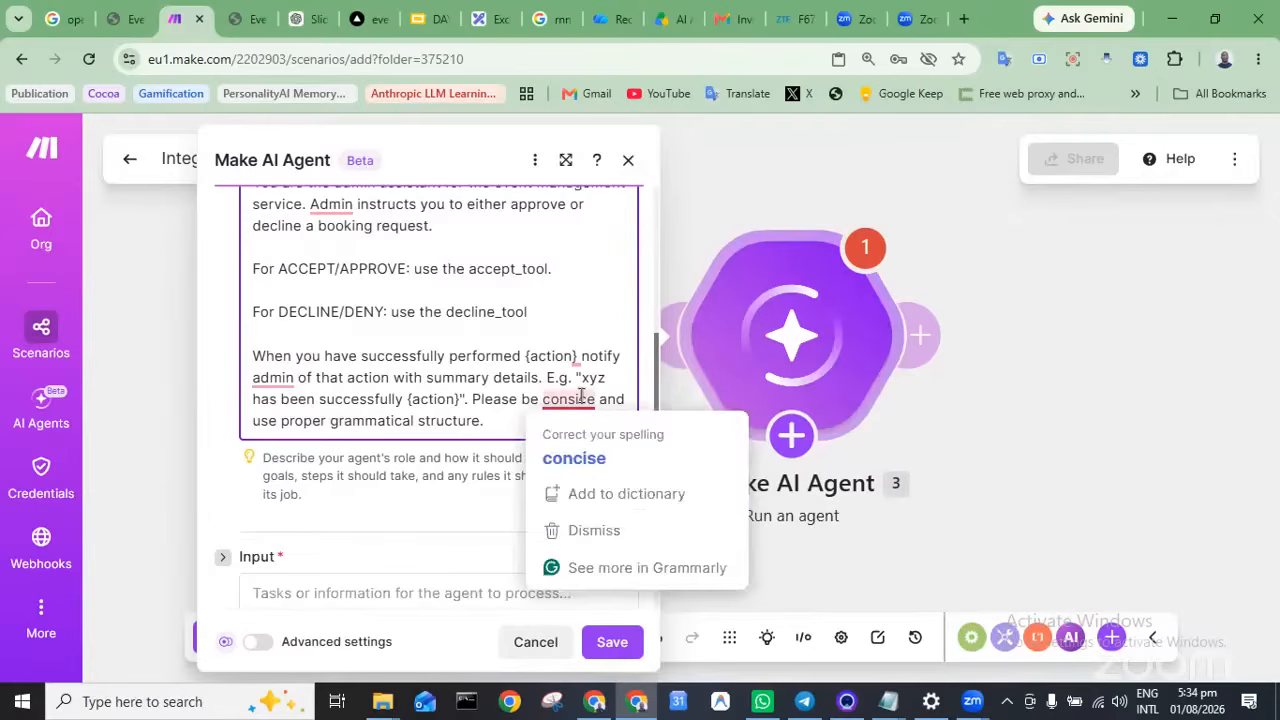
pyautogui.click(555, 456)
# Open the agent's Input field for mapping and collapse the Edited Channel Post, Edited Message, Channel post and Callback Query groups
pyautogui.scroll(-4, 508, 436)
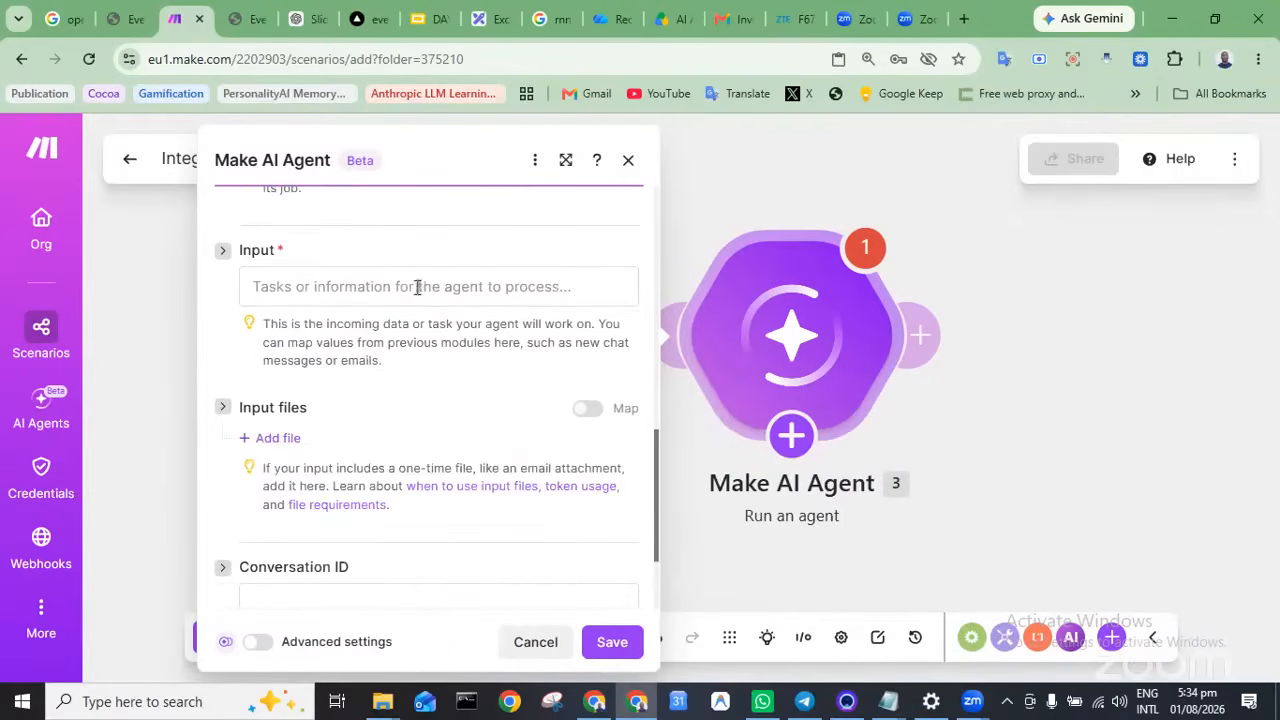
pyautogui.click(349, 286)
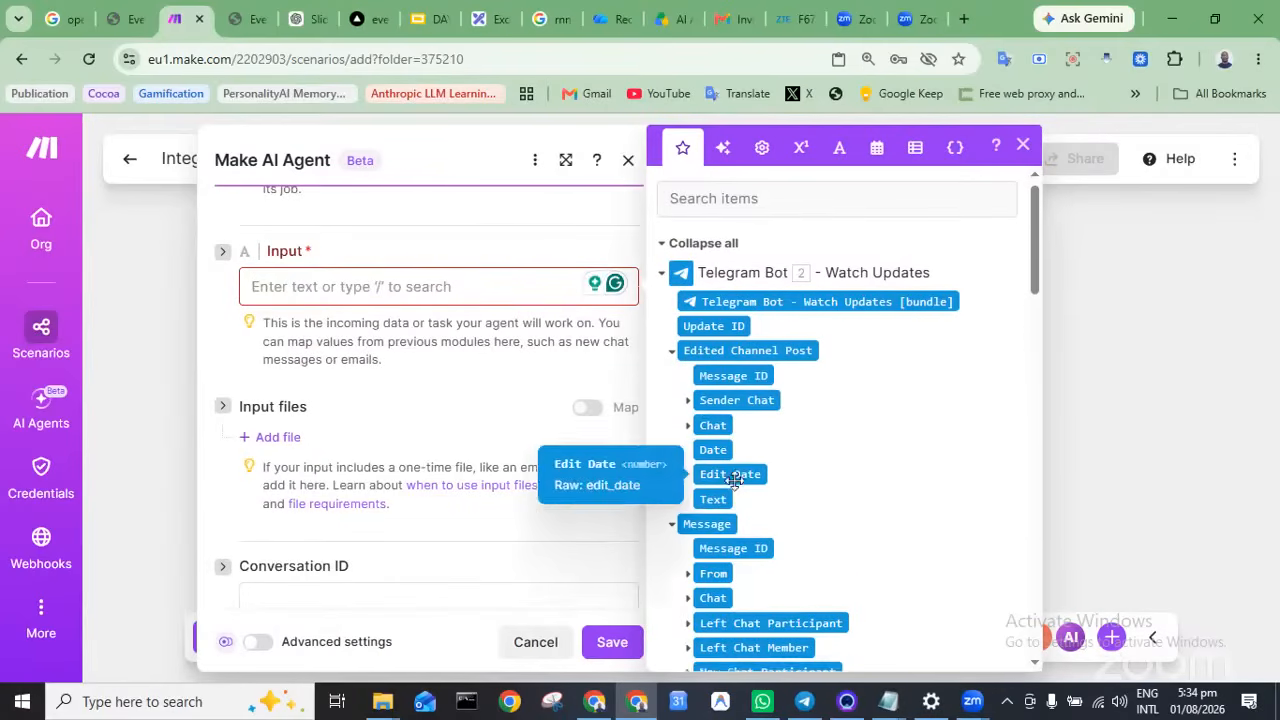
pyautogui.scroll(-2, 740, 470)
pyautogui.scroll(2, 752, 330)
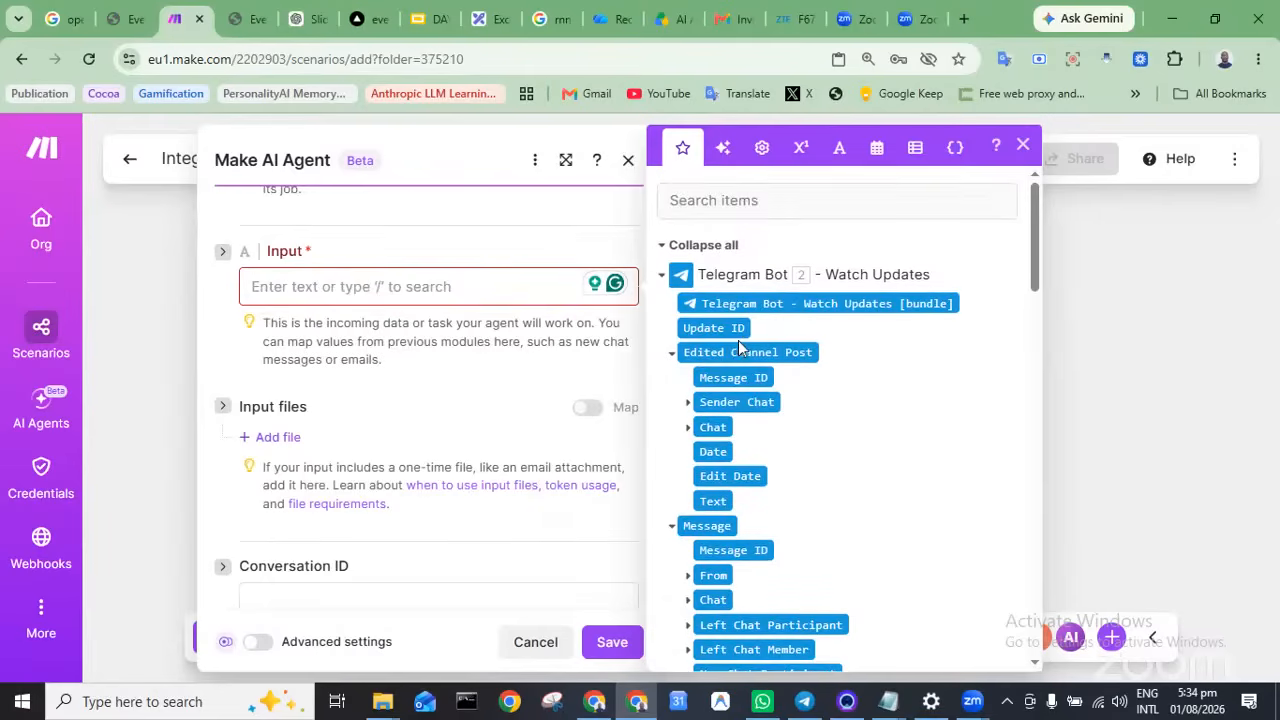
pyautogui.click(672, 354)
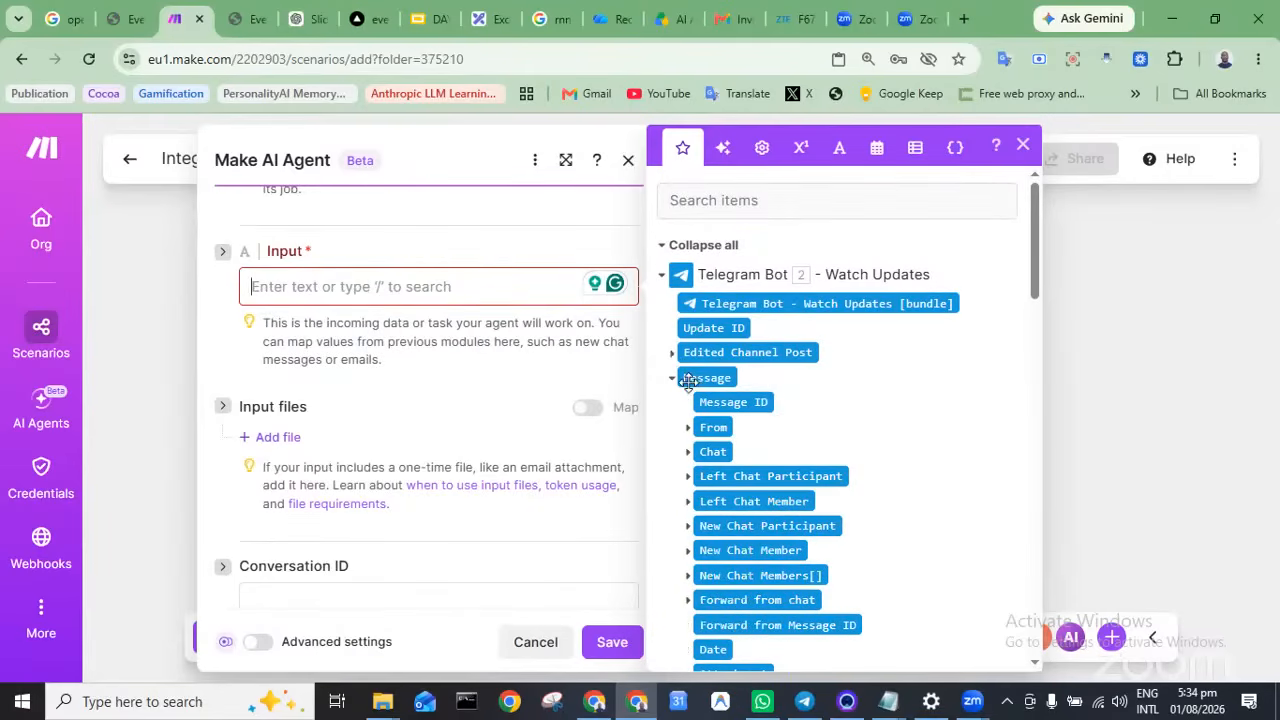
pyautogui.scroll(-5, 690, 430)
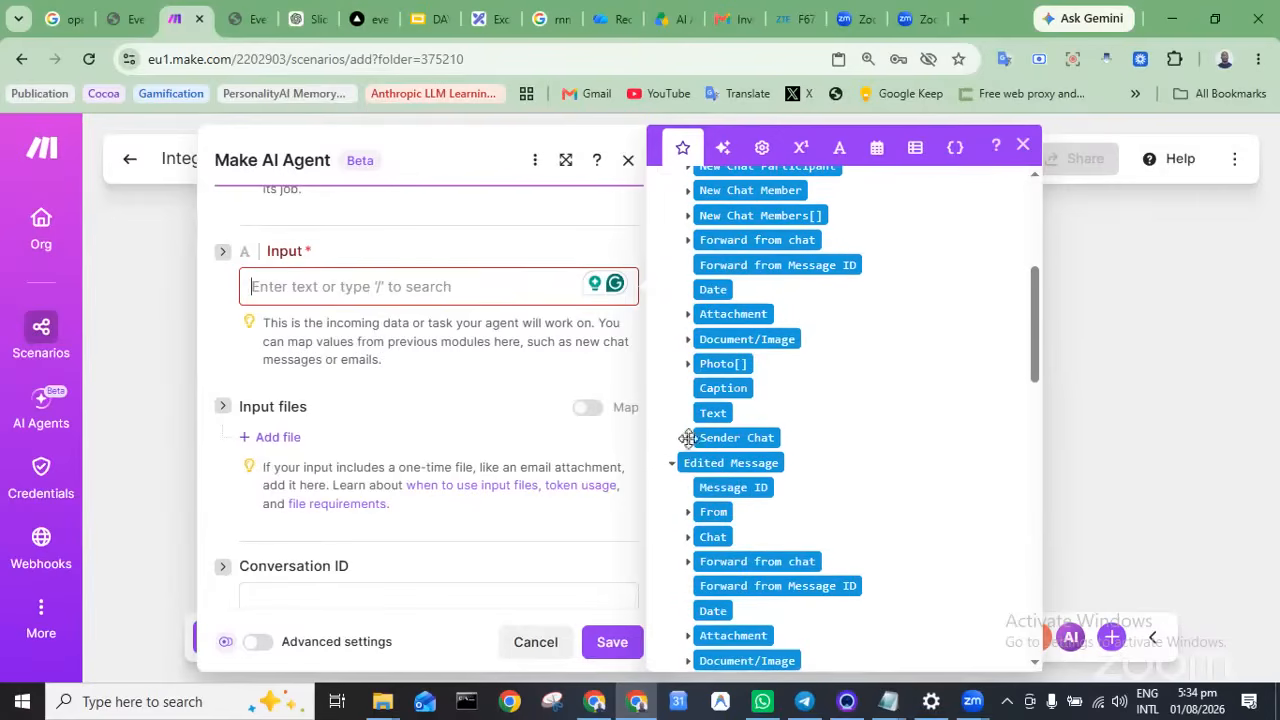
pyautogui.click(670, 464)
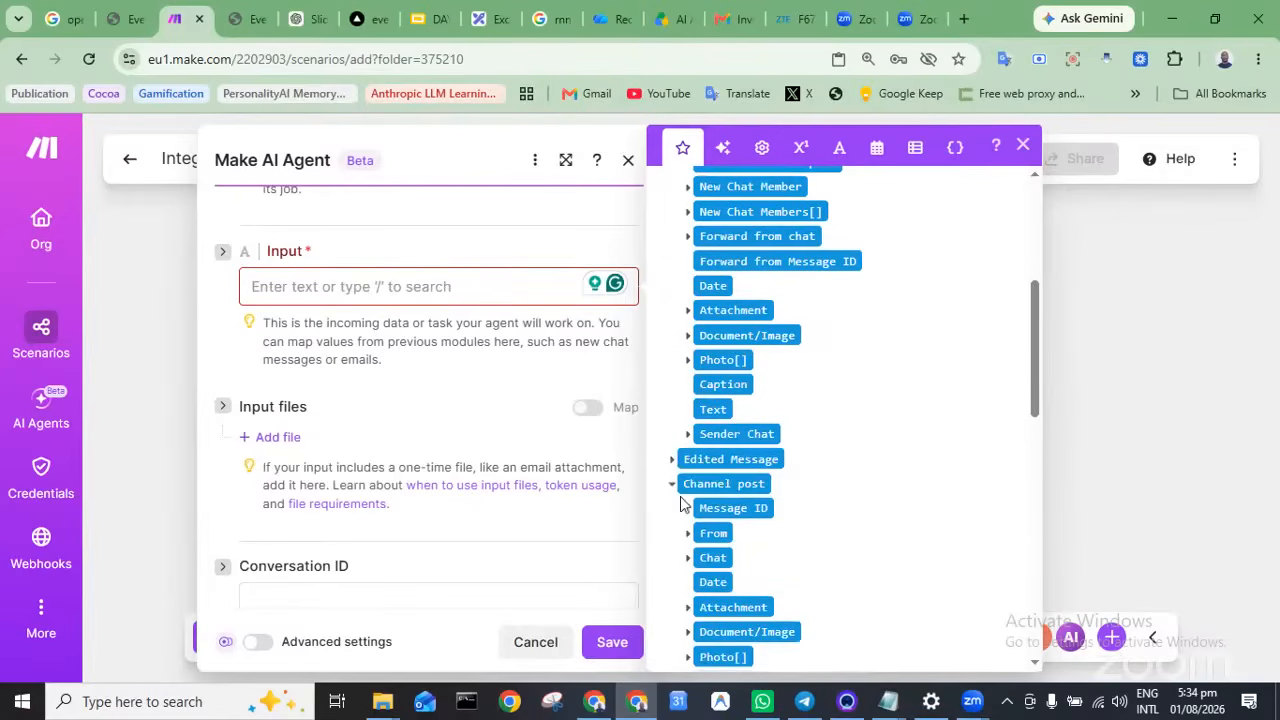
pyautogui.click(670, 490)
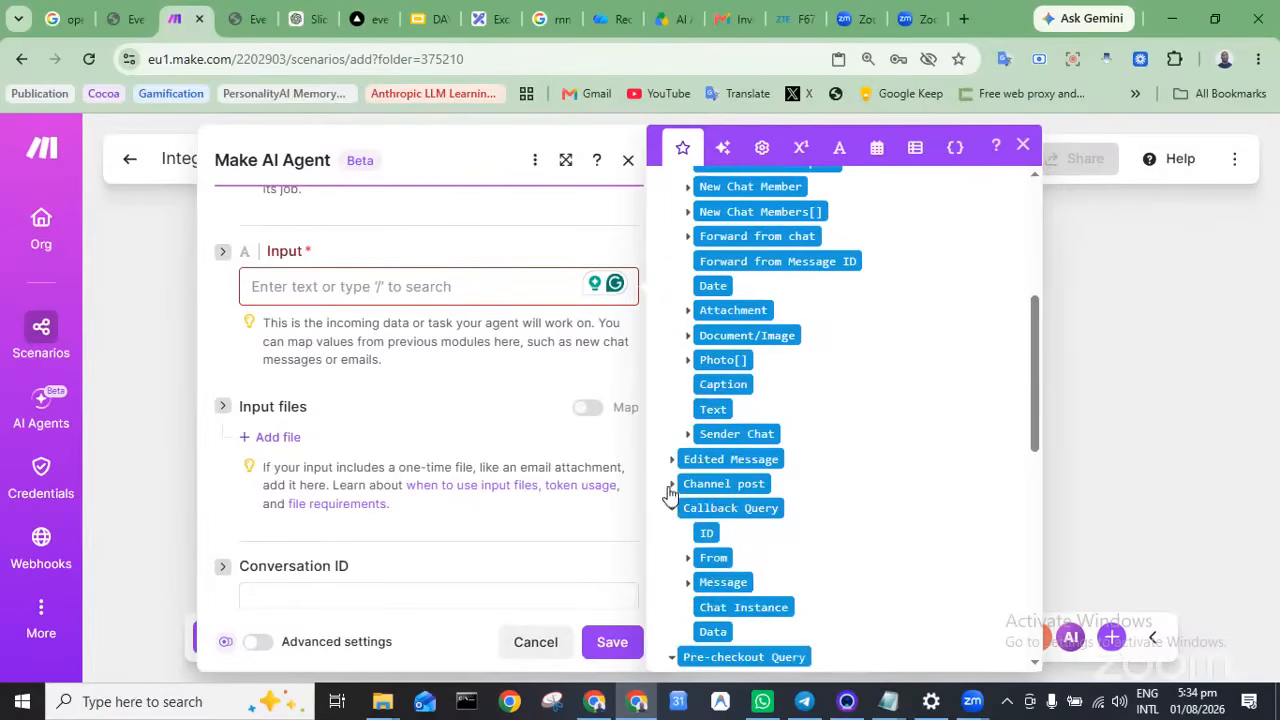
pyautogui.click(670, 510)
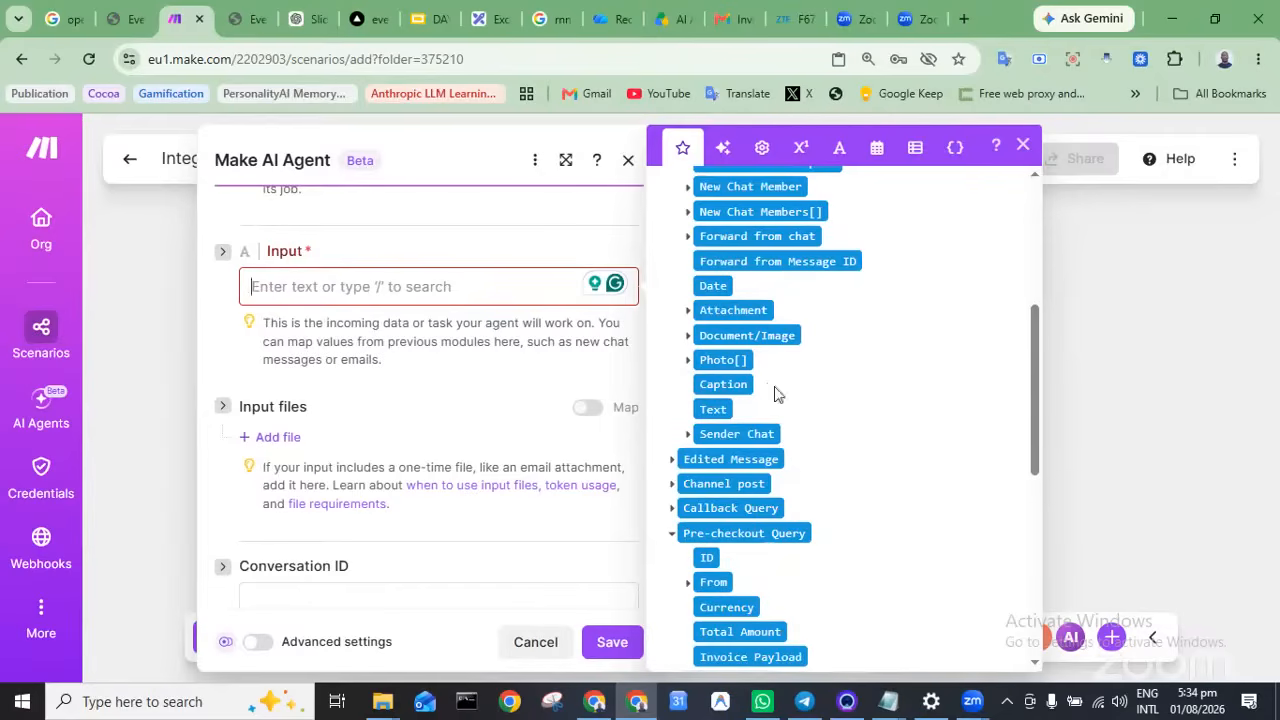
pyautogui.scroll(3, 828, 290)
pyautogui.scroll(1, 826, 290)
pyautogui.scroll(-1, 826, 290)
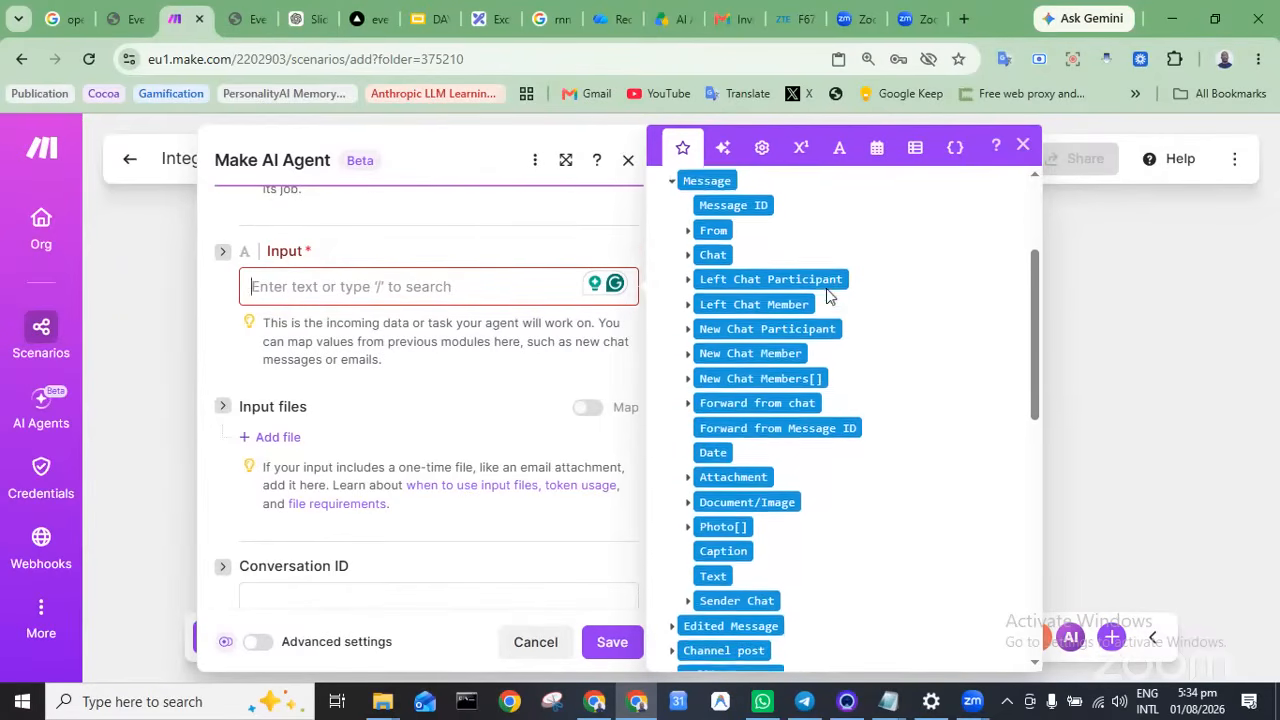
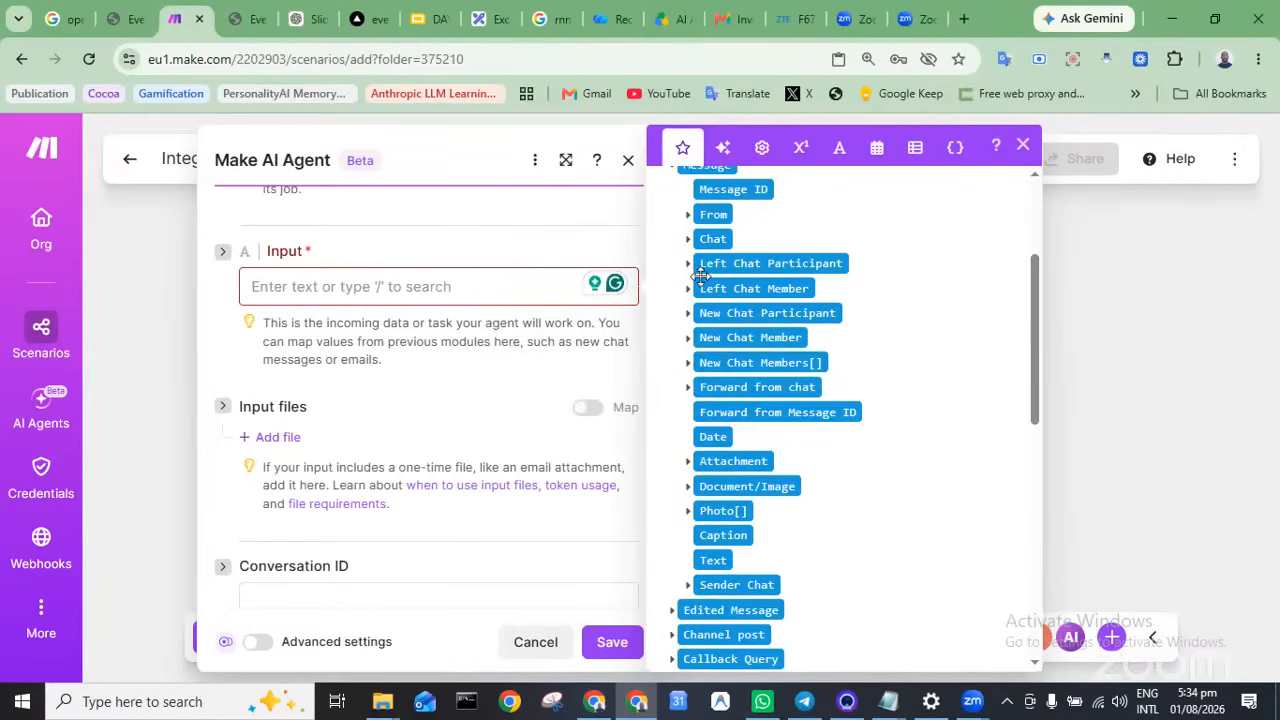
# Check the Chat and From subfields of the Telegram Message group and map the message's Text into the agent's Input field
pyautogui.scroll(2, 710, 241)
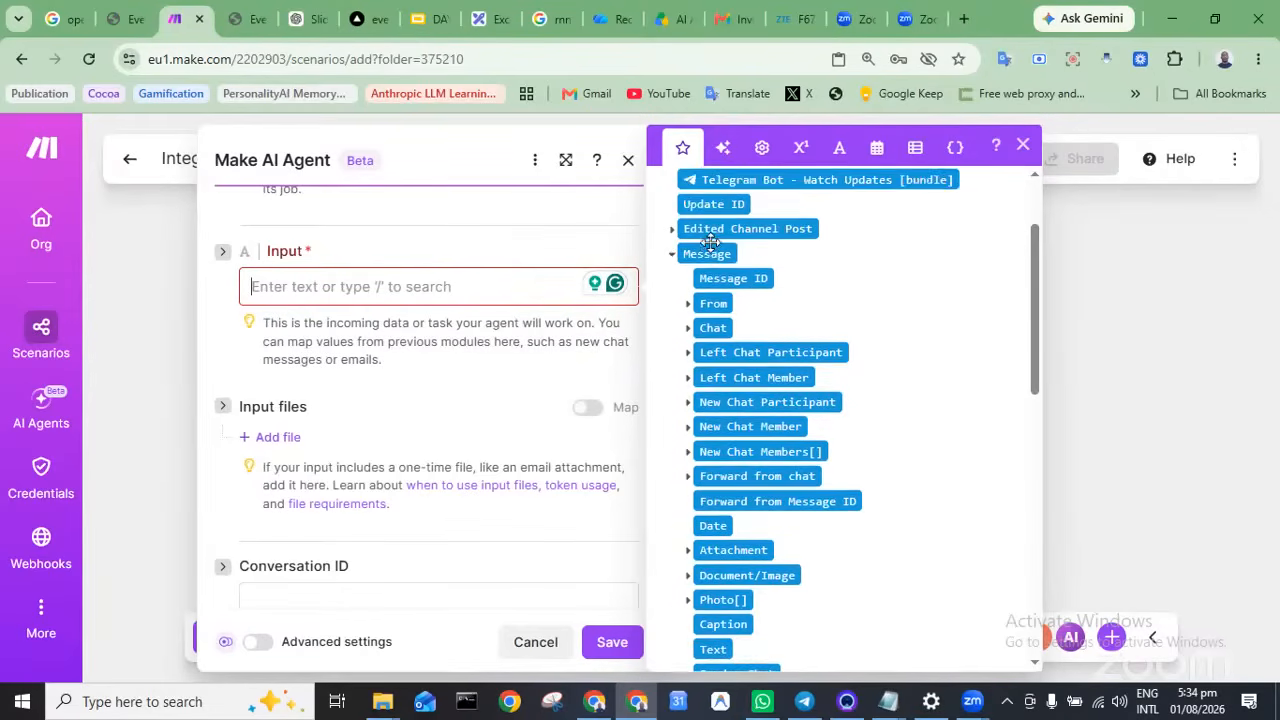
pyautogui.click(688, 334)
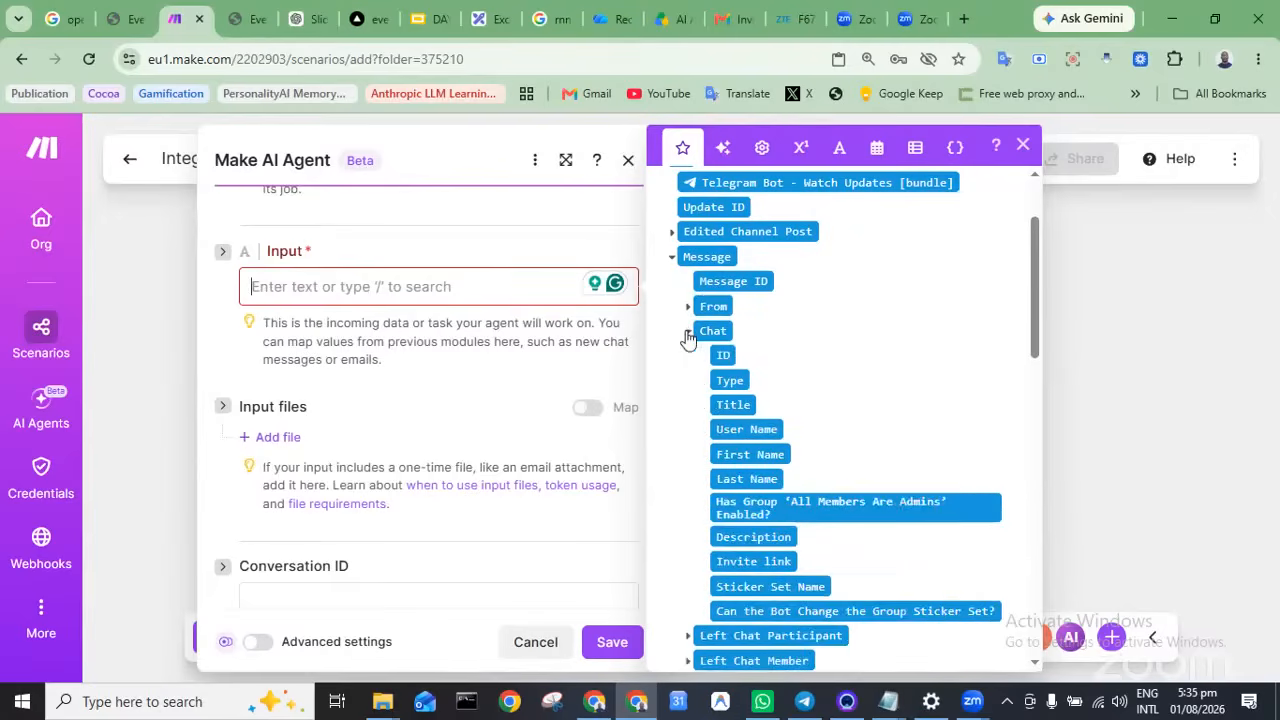
pyautogui.scroll(-2, 770, 533)
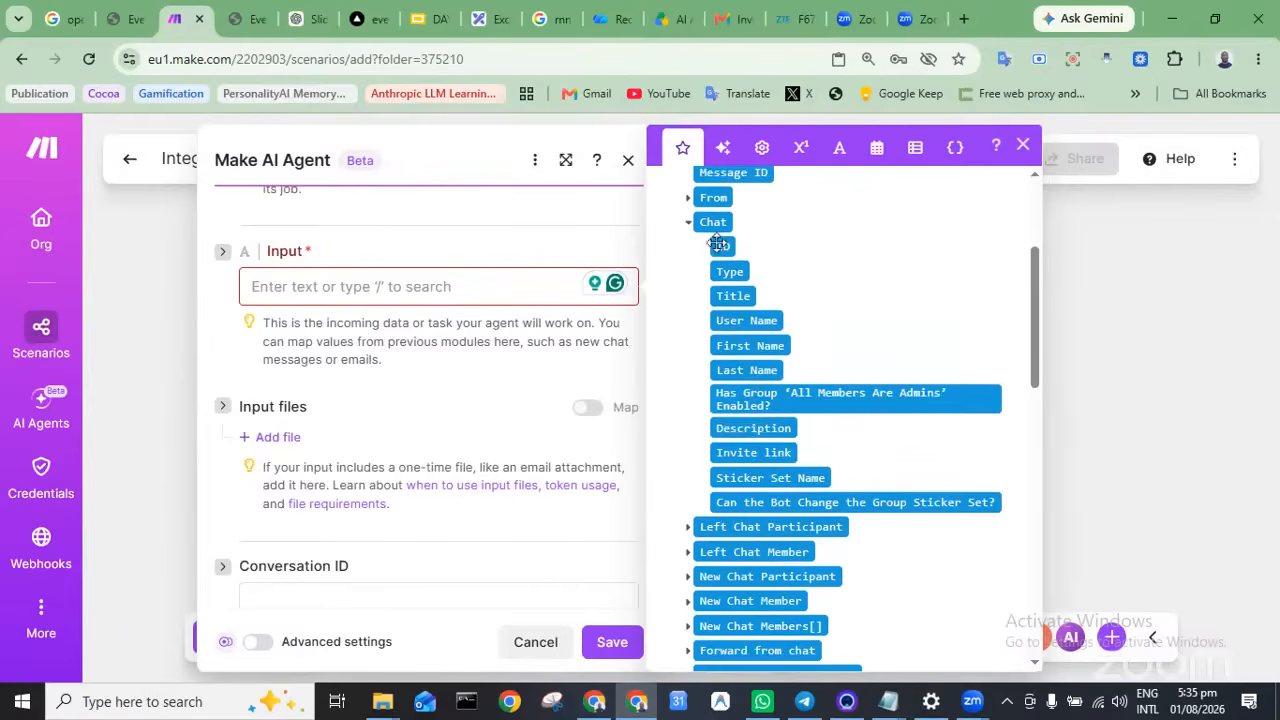
pyautogui.click(688, 224)
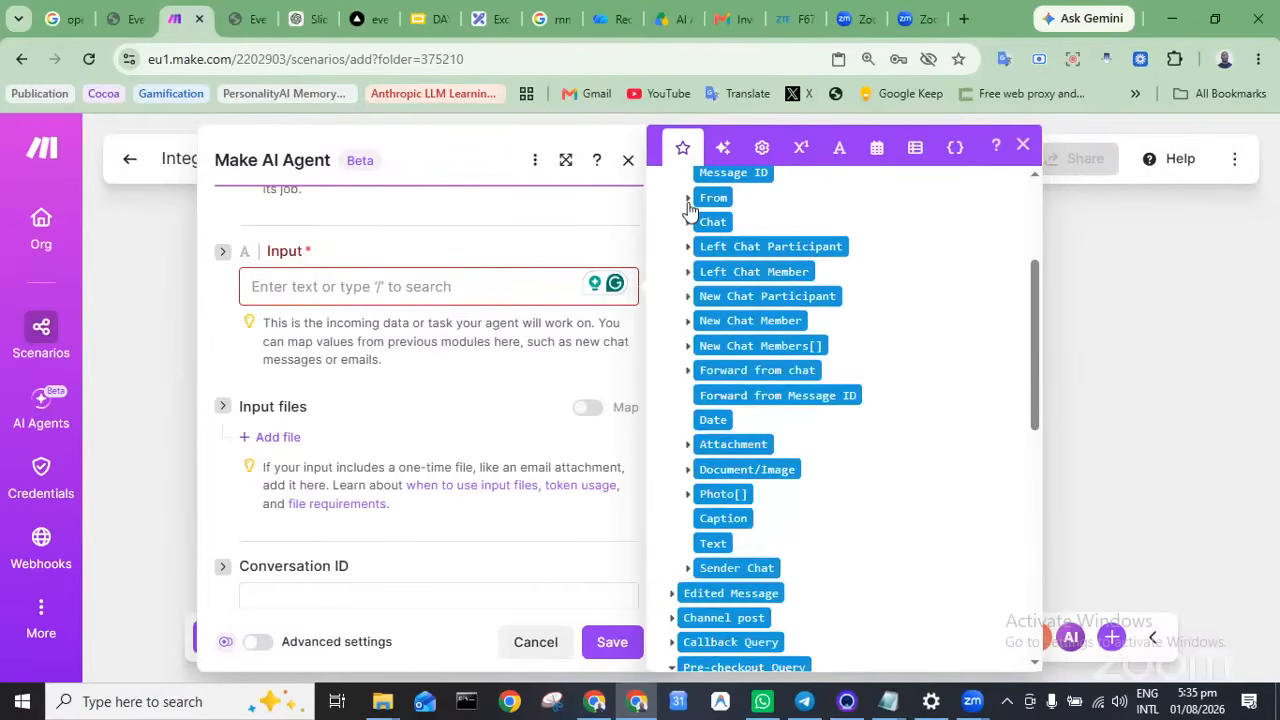
pyautogui.click(687, 200)
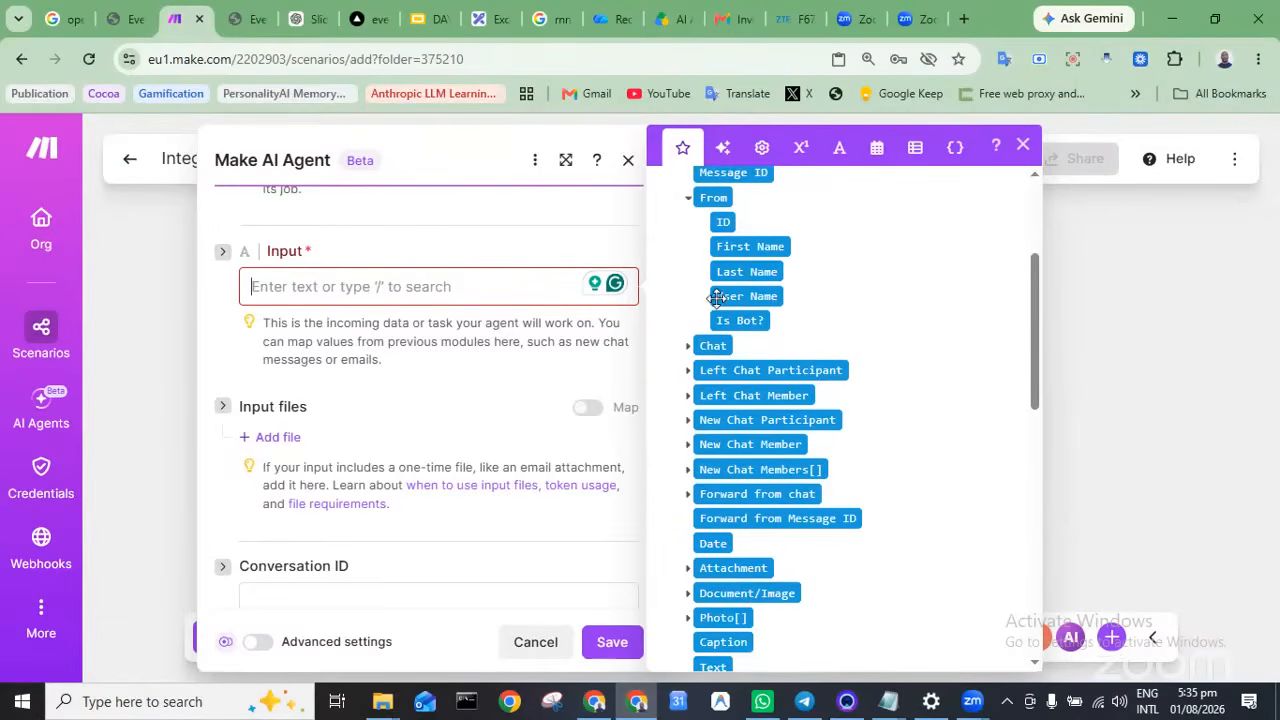
pyautogui.click(687, 199)
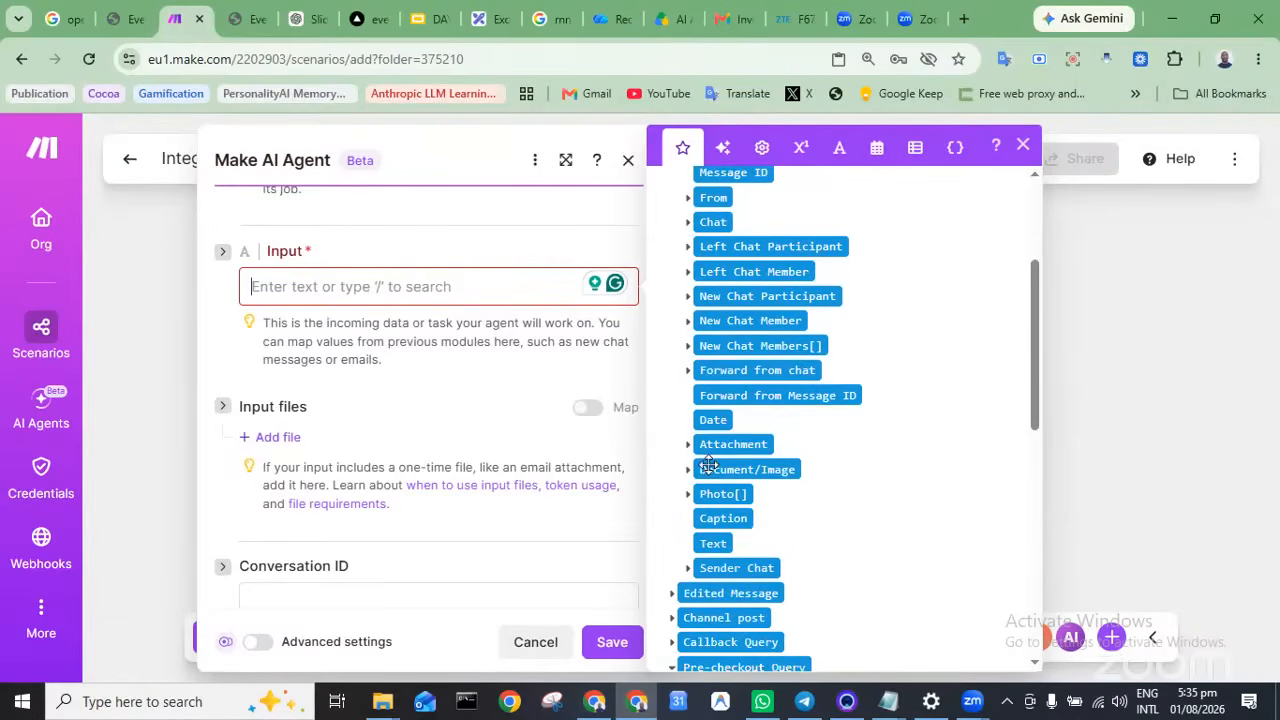
pyautogui.click(716, 542)
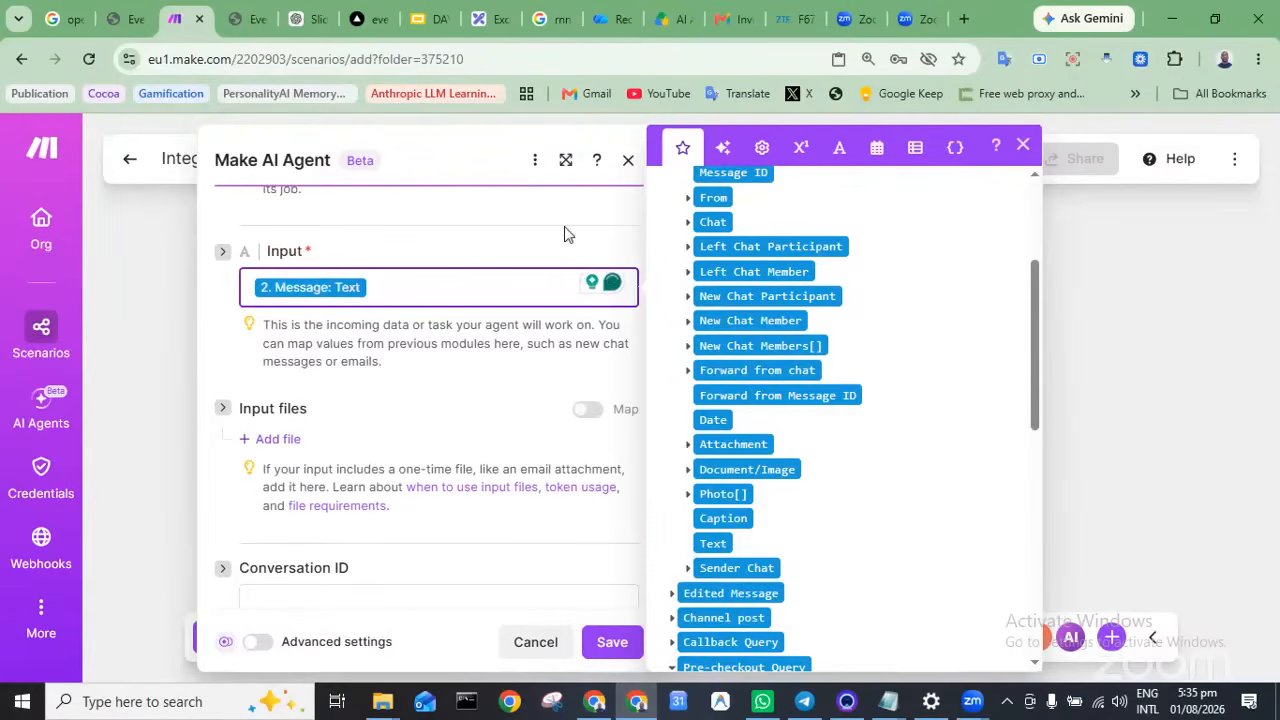
# Review the agent's written instructions, including the flagged punctuation after "{action}", along with the mapped Input and the fields below it
pyautogui.click(519, 324)
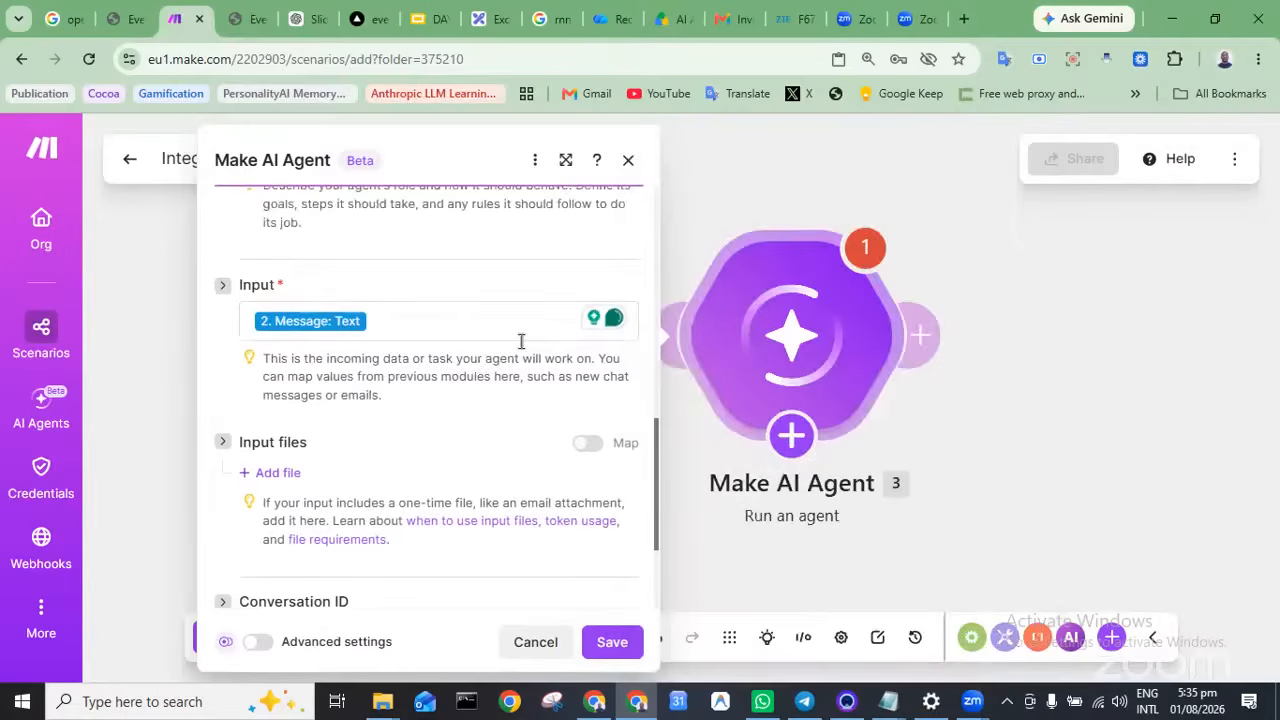
pyautogui.scroll(2, 521, 341)
pyautogui.scroll(3, 521, 341)
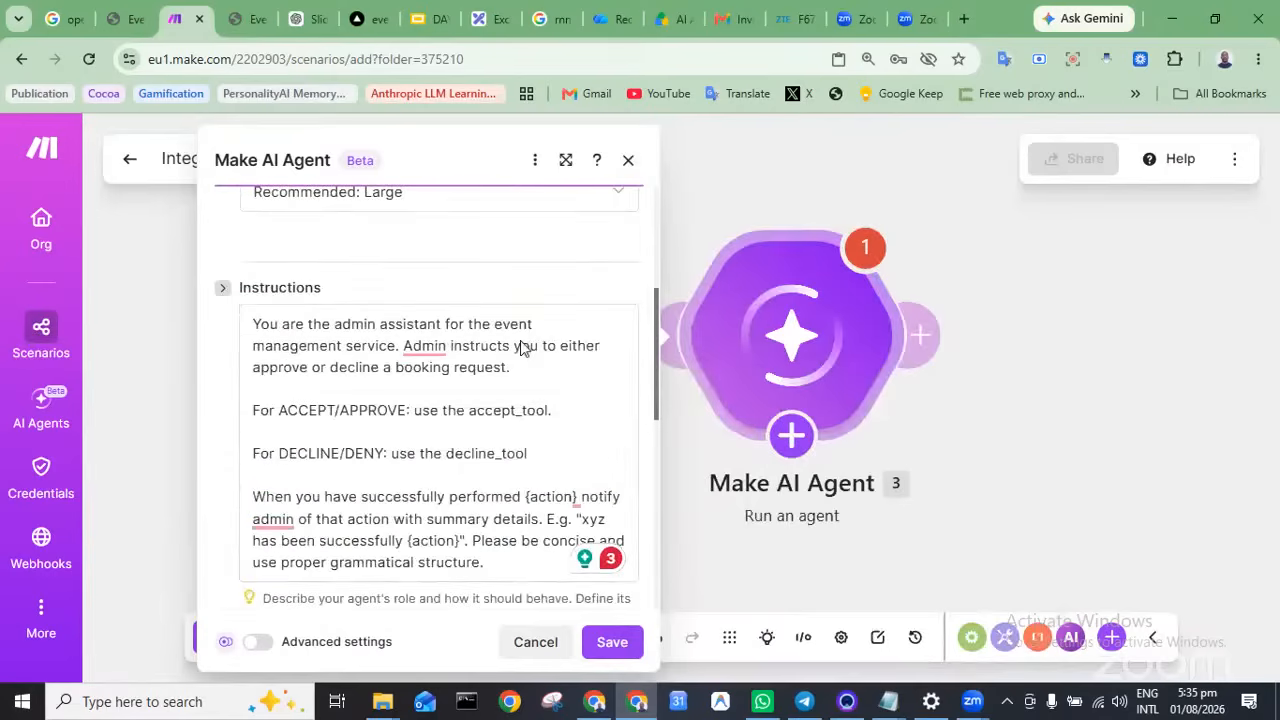
pyautogui.scroll(1, 521, 343)
pyautogui.scroll(-1, 521, 341)
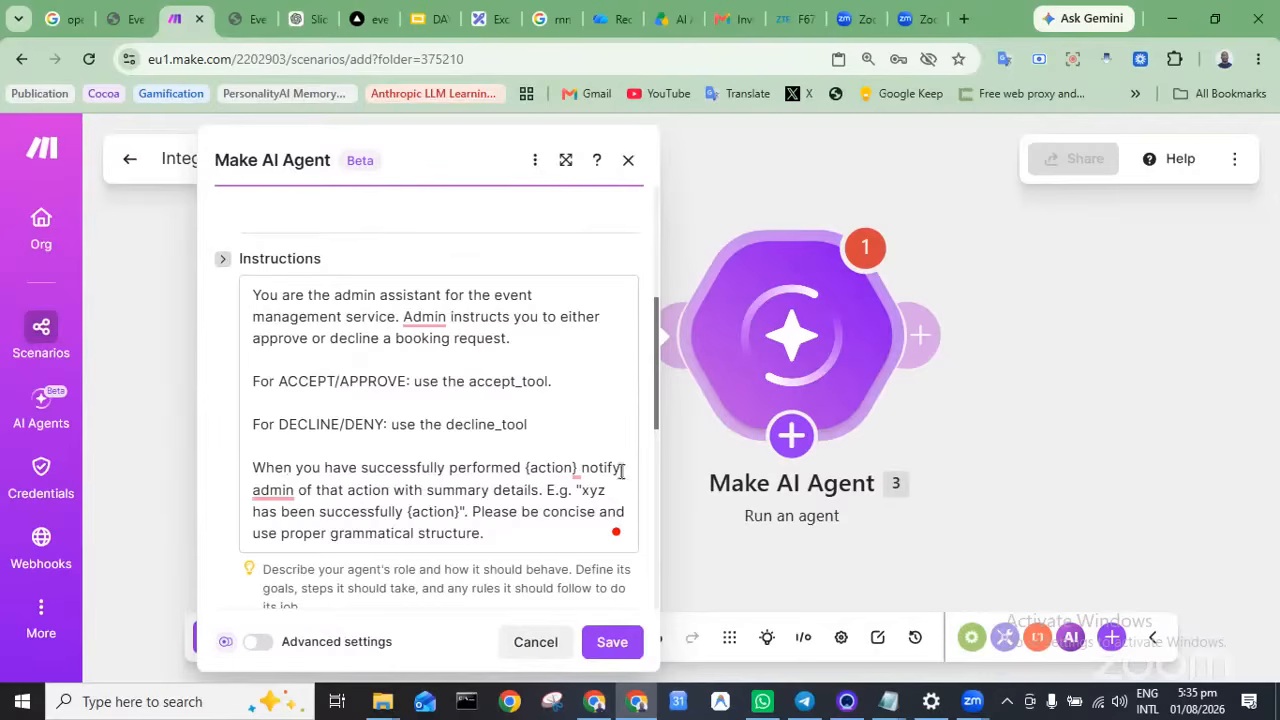
pyautogui.moveTo(580, 475)
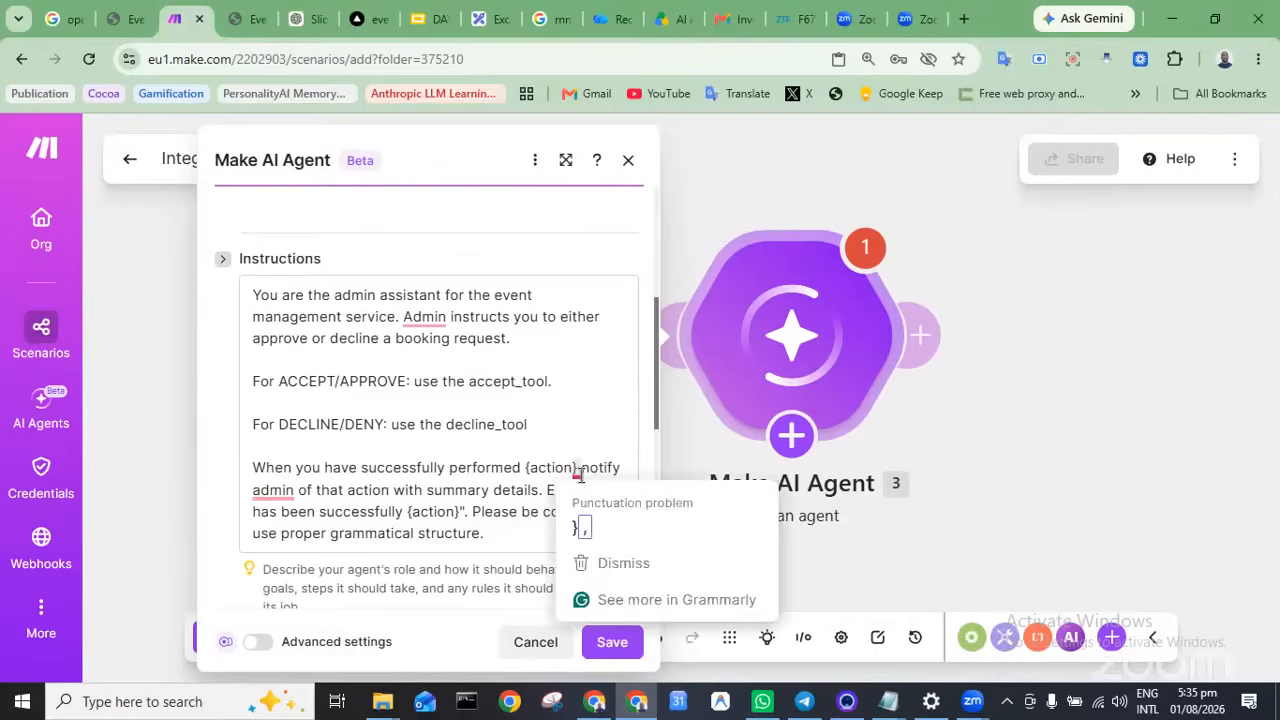
pyautogui.scroll(-3, 508, 534)
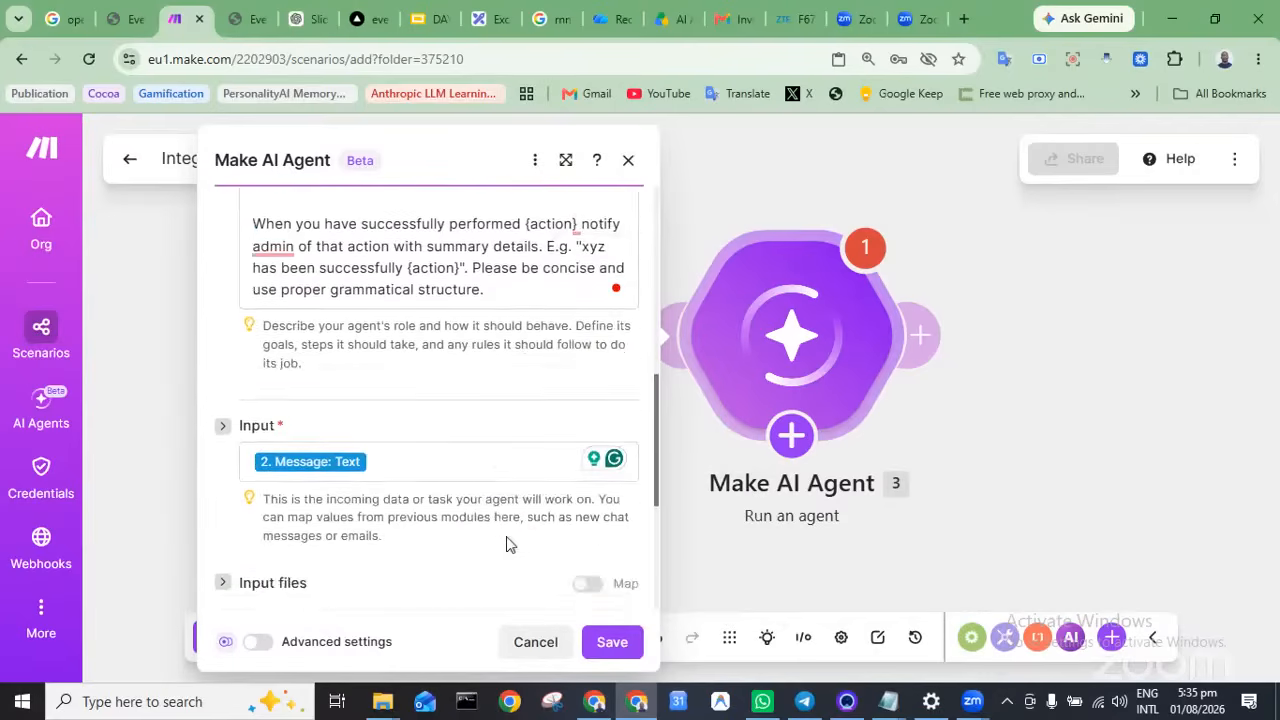
pyautogui.scroll(-3, 506, 544)
pyautogui.scroll(5, 517, 366)
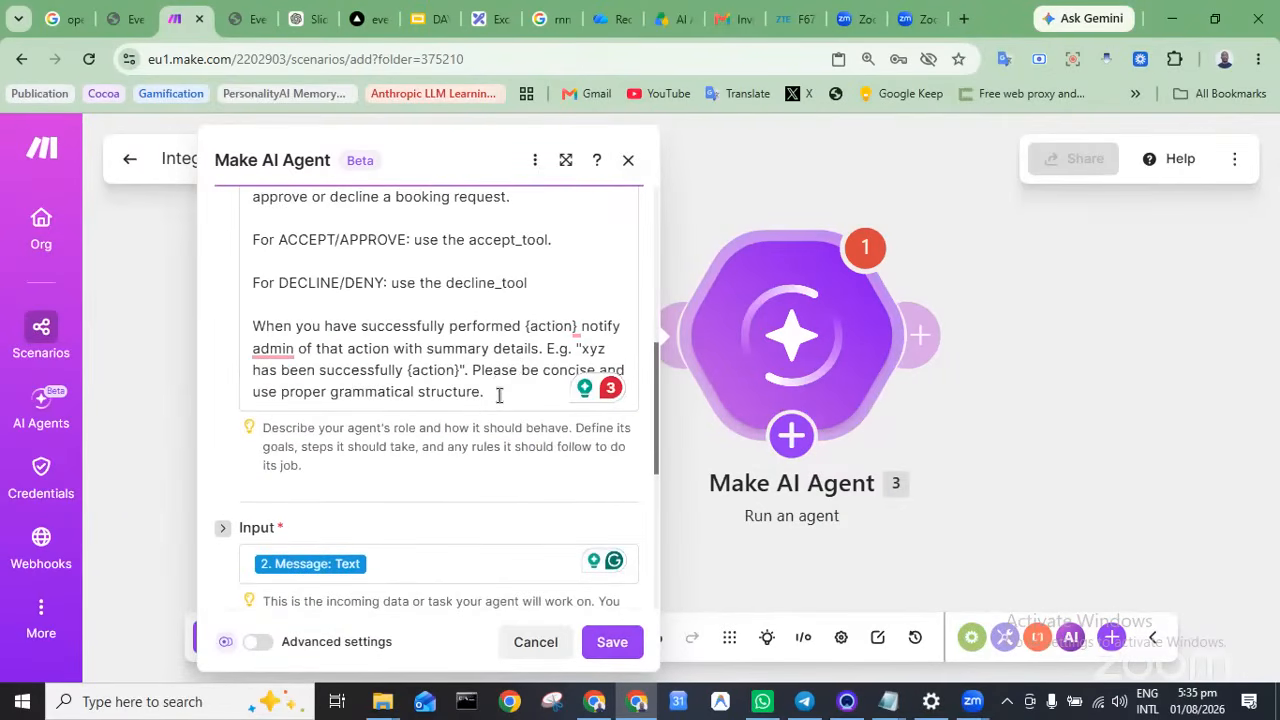
# Add a new paragraph at the end of the agent's instructions reading "If action was unsuccessful also notify admin."
pyautogui.click(499, 395)
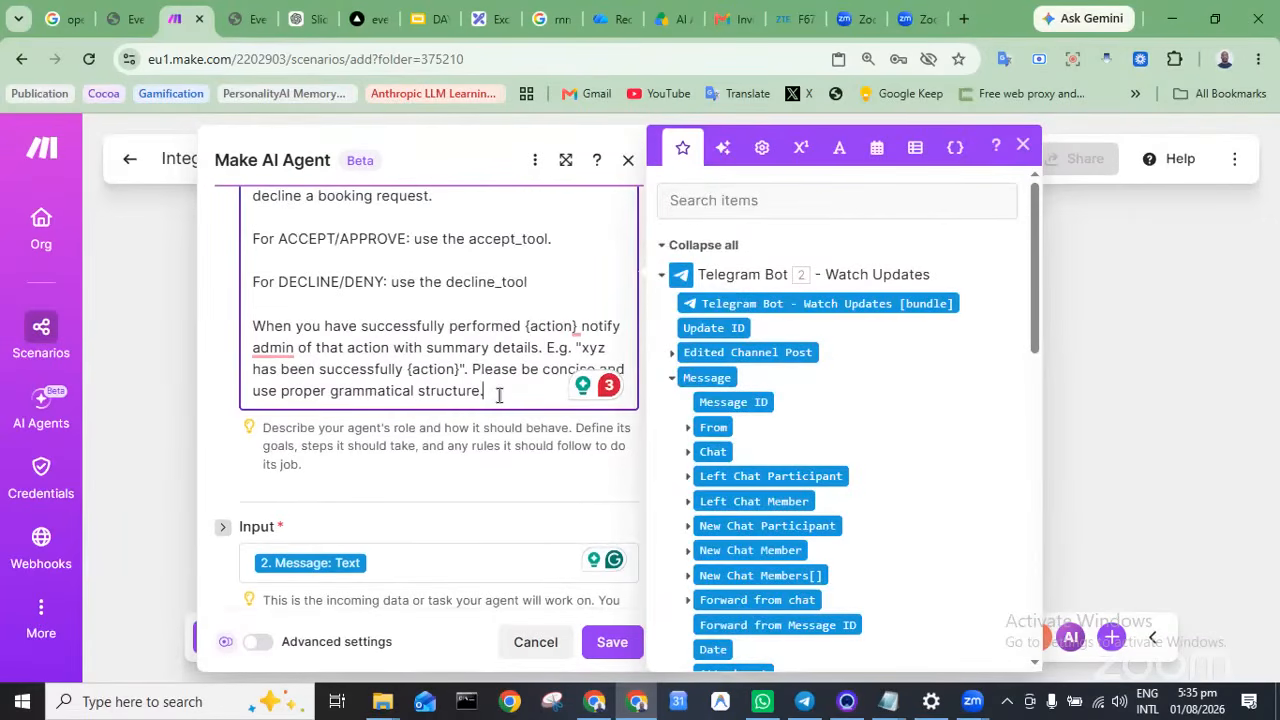
pyautogui.press('Return')
pyautogui.press('Return')
pyautogui.write('I')
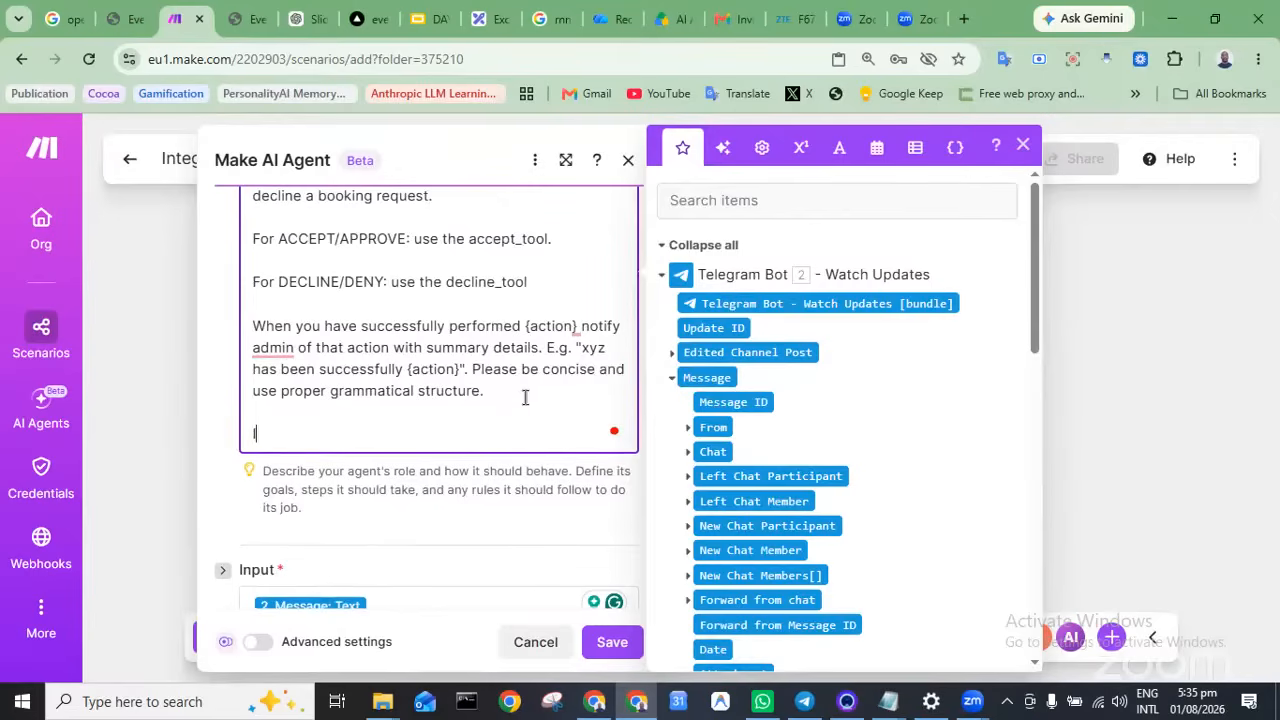
pyautogui.write('f action was unsucces')
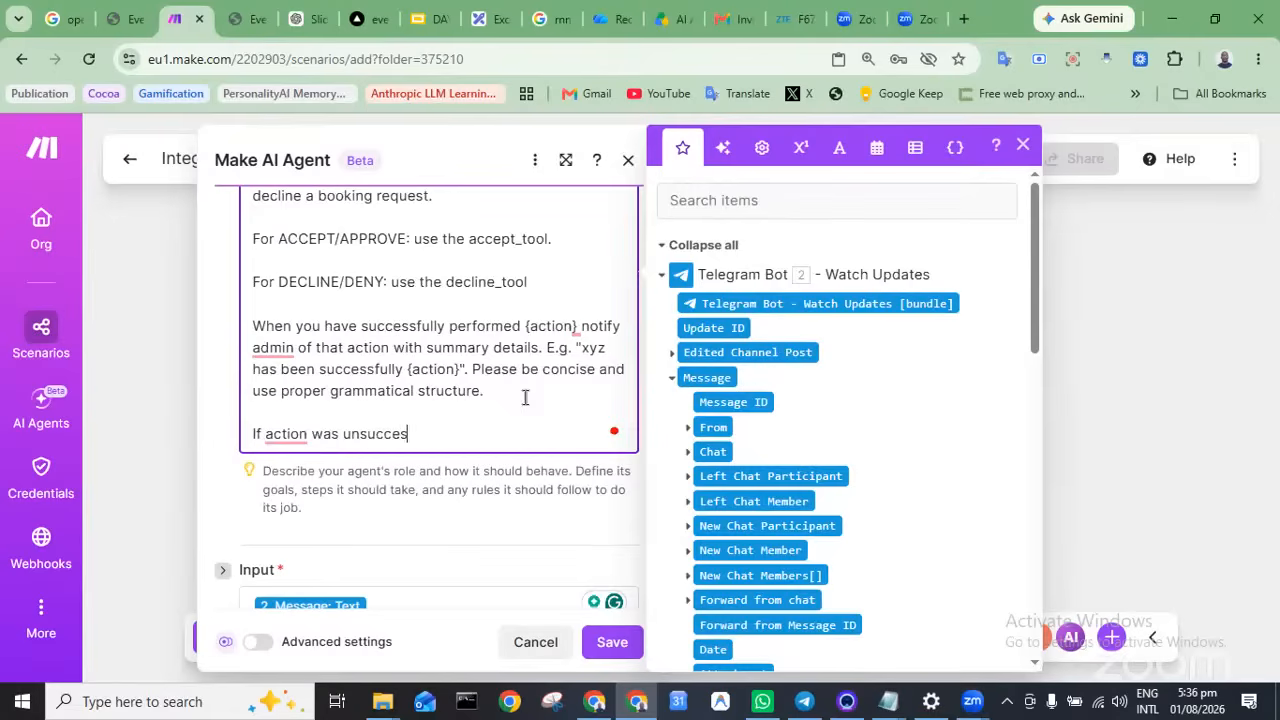
pyautogui.write('sful also notify admin.')
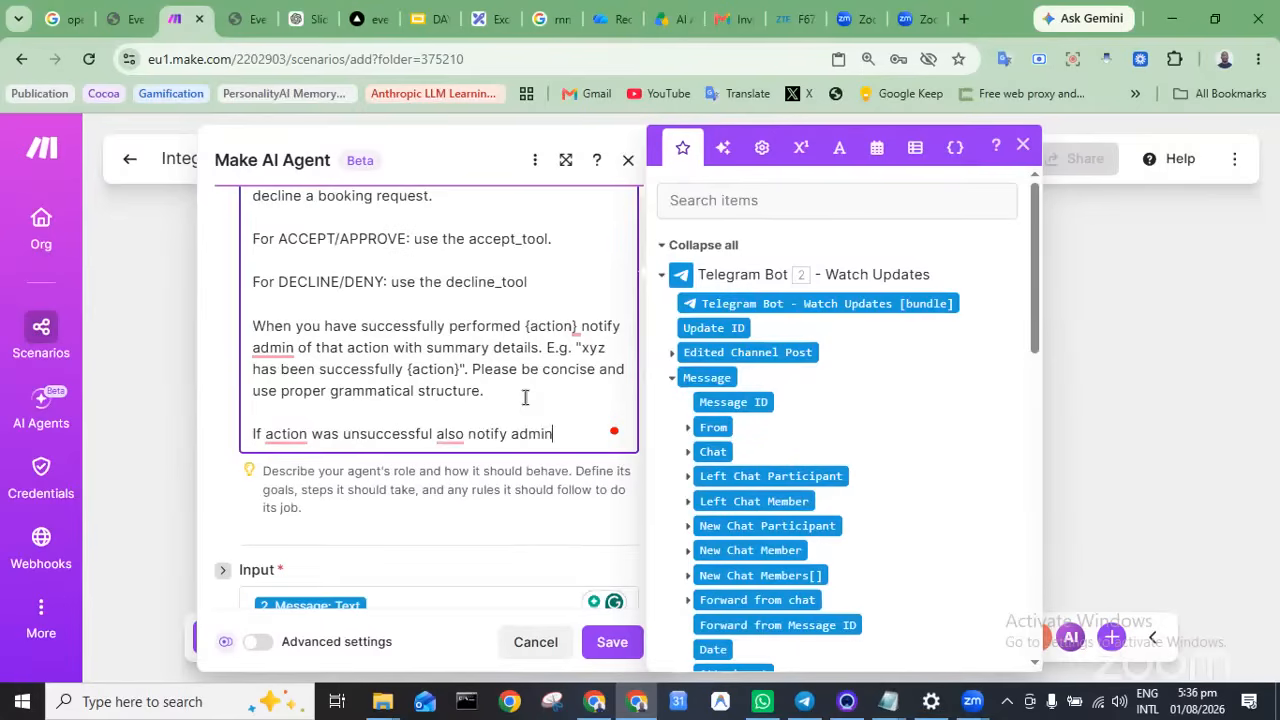
# Replace "action" in the last instruction sentence with the placeholder "{action}" and save the agent's settings
pyautogui.doubleClick(268, 437)
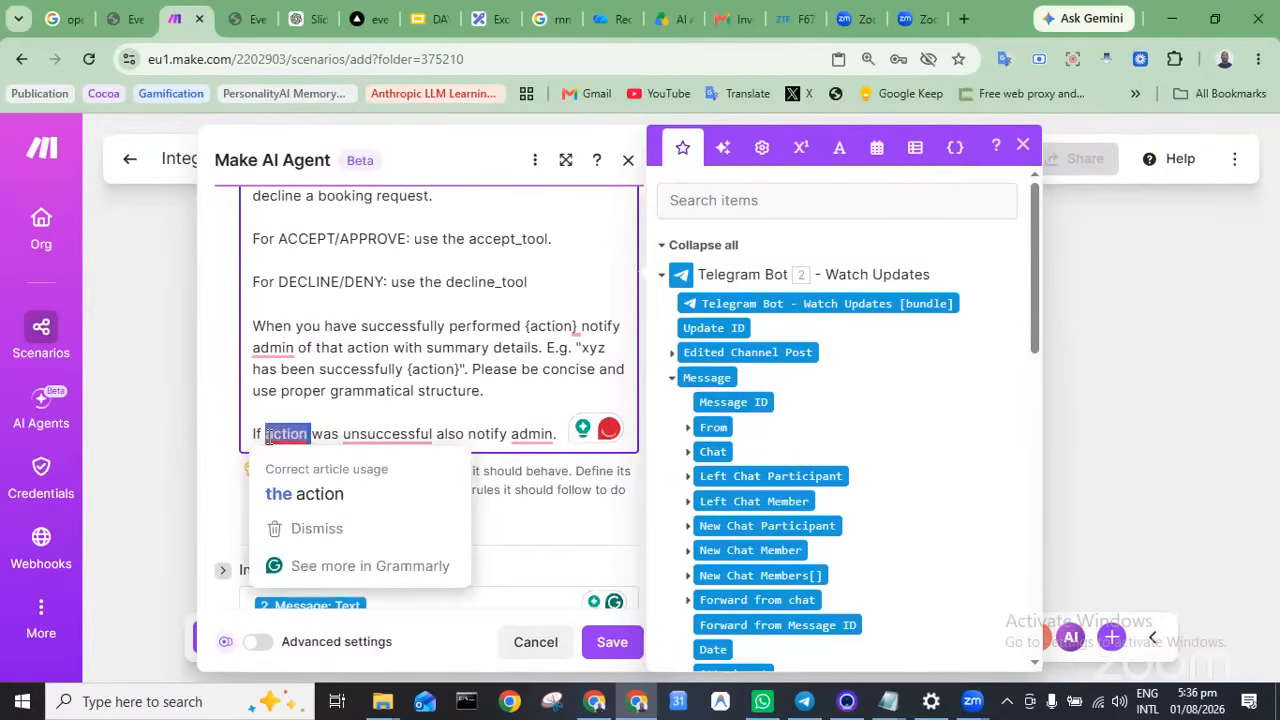
pyautogui.write('action}')
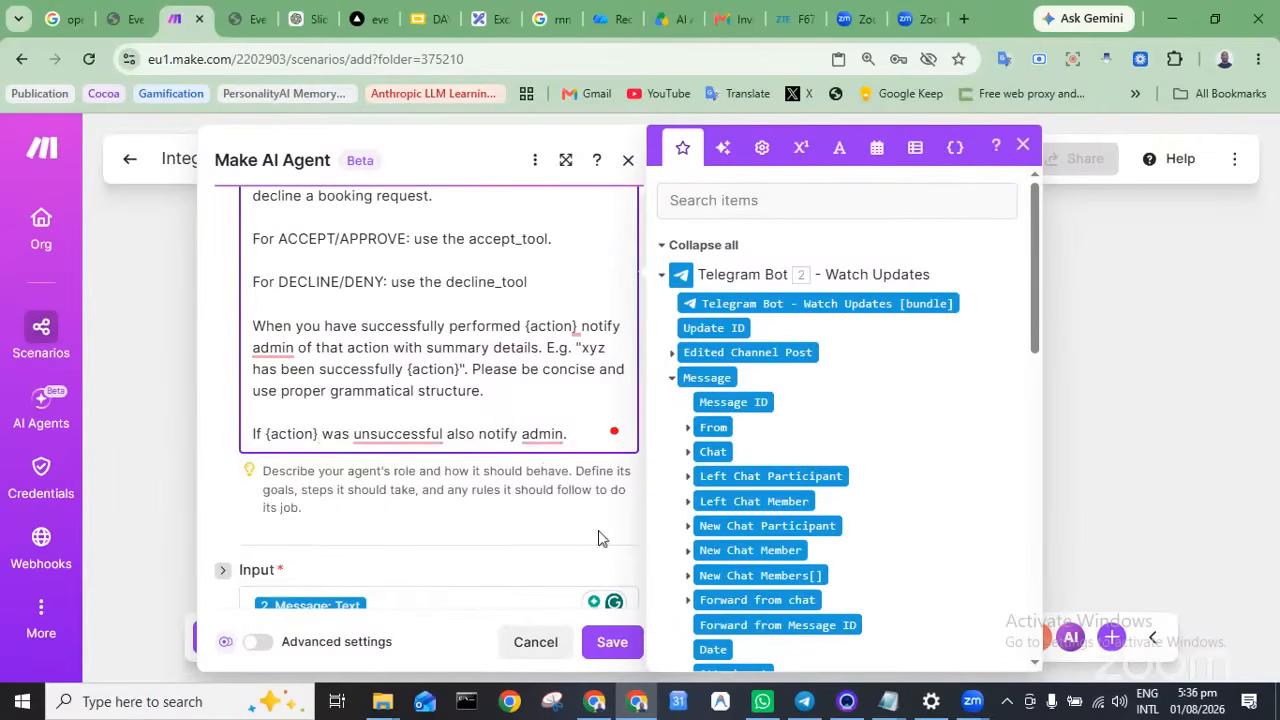
pyautogui.scroll(-5, 551, 491)
pyautogui.click(612, 641)
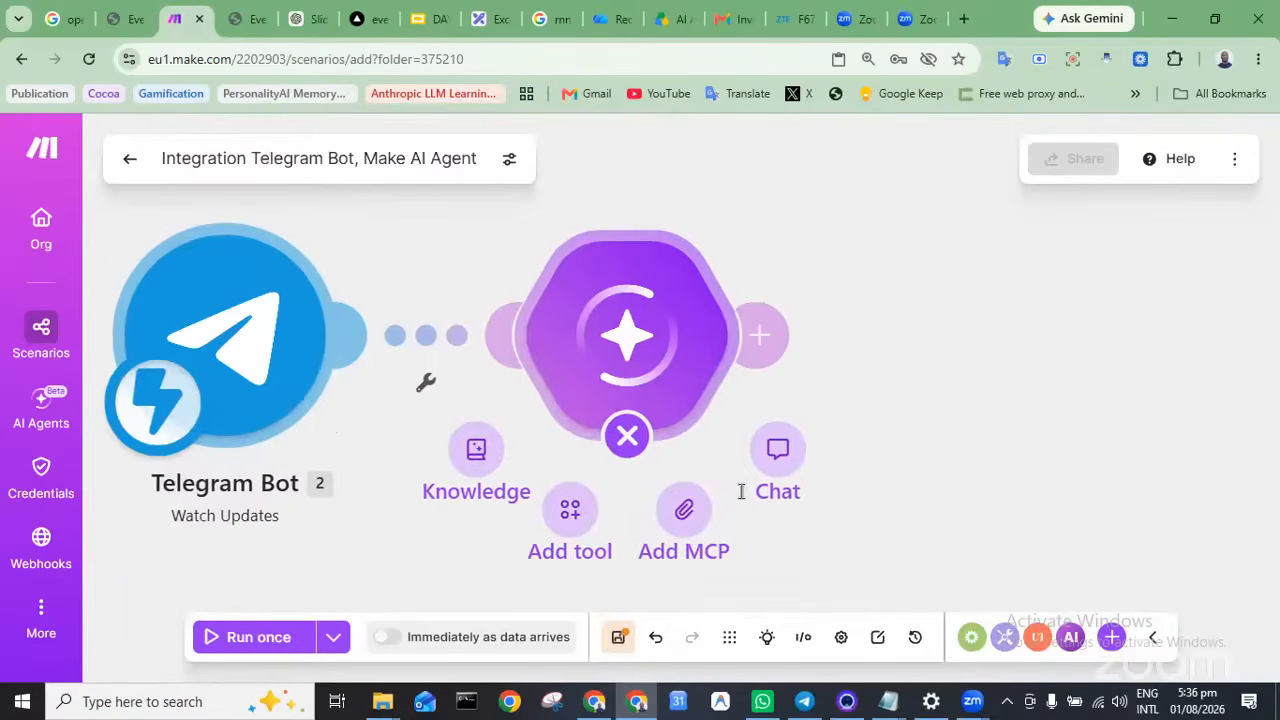
# Move the Make AI Agent module farther from the Telegram Bot module and add an HTTP "Make a request" tool to the agent
pyautogui.moveTo(668, 380); pyautogui.dragTo(751, 337)
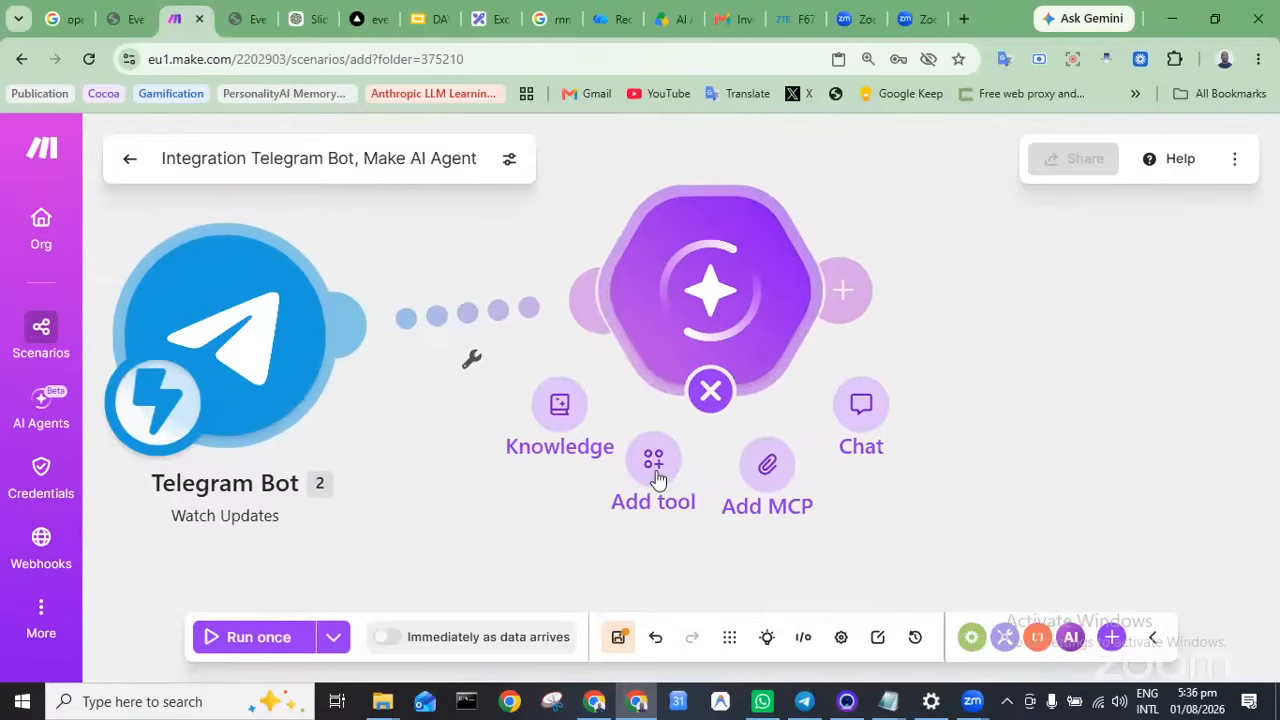
pyautogui.scroll(-3, 818, 536)
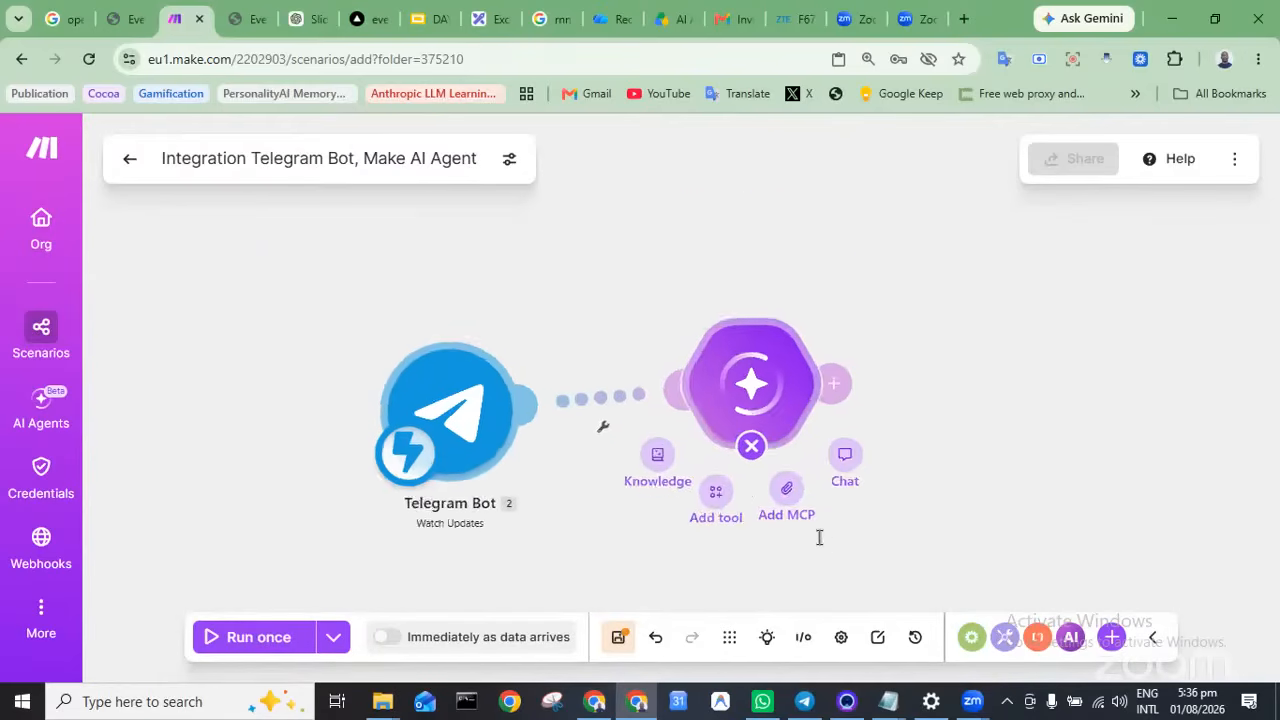
pyautogui.scroll(-1, 826, 538)
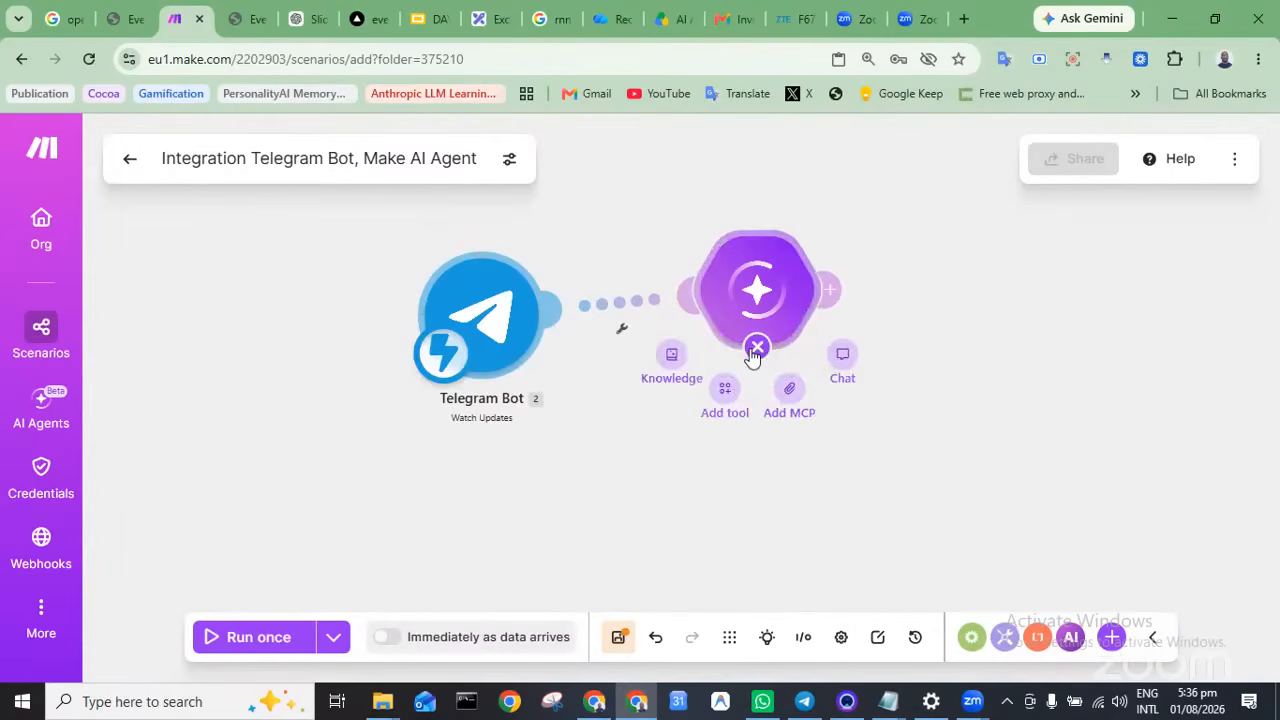
pyautogui.click(724, 398)
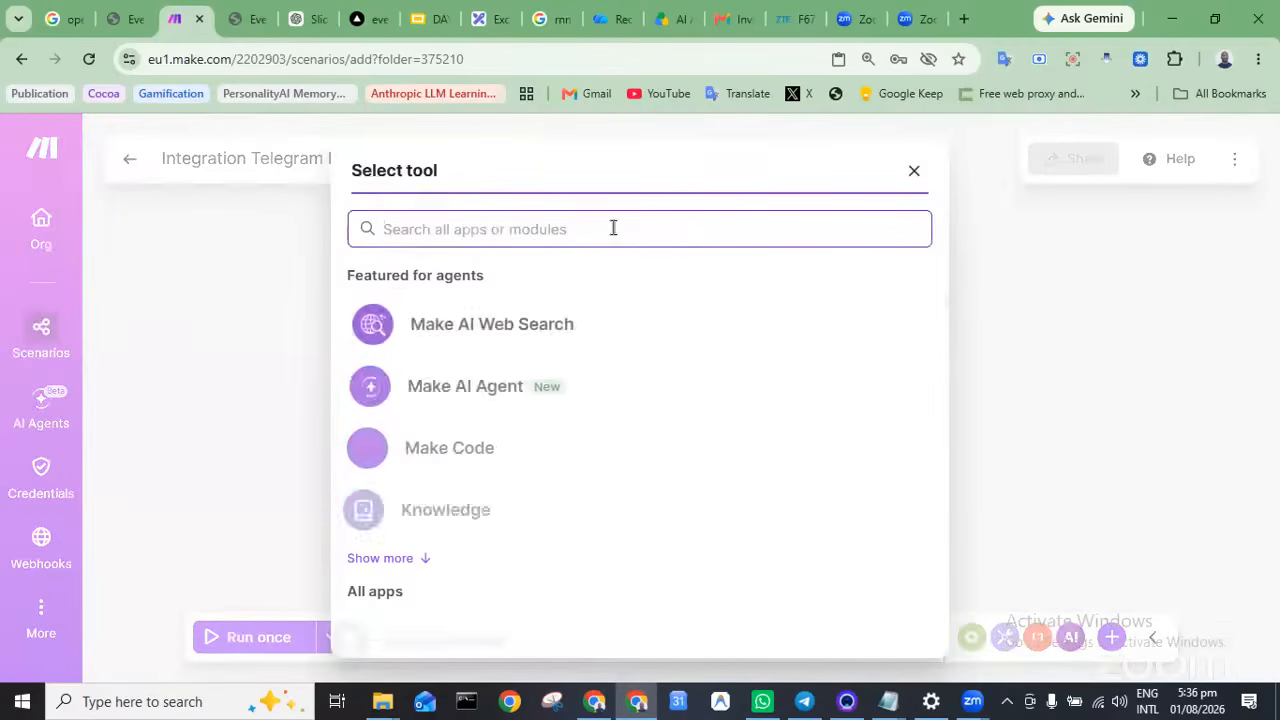
pyautogui.write('http')
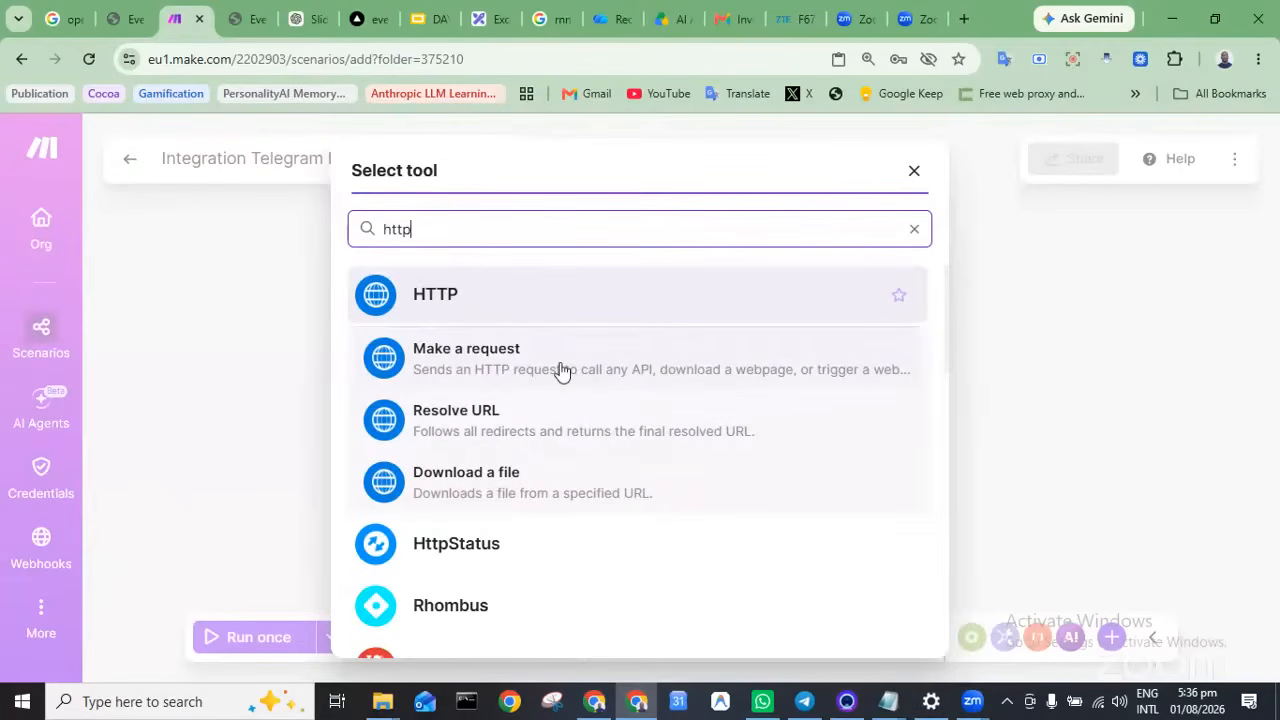
pyautogui.click(560, 370)
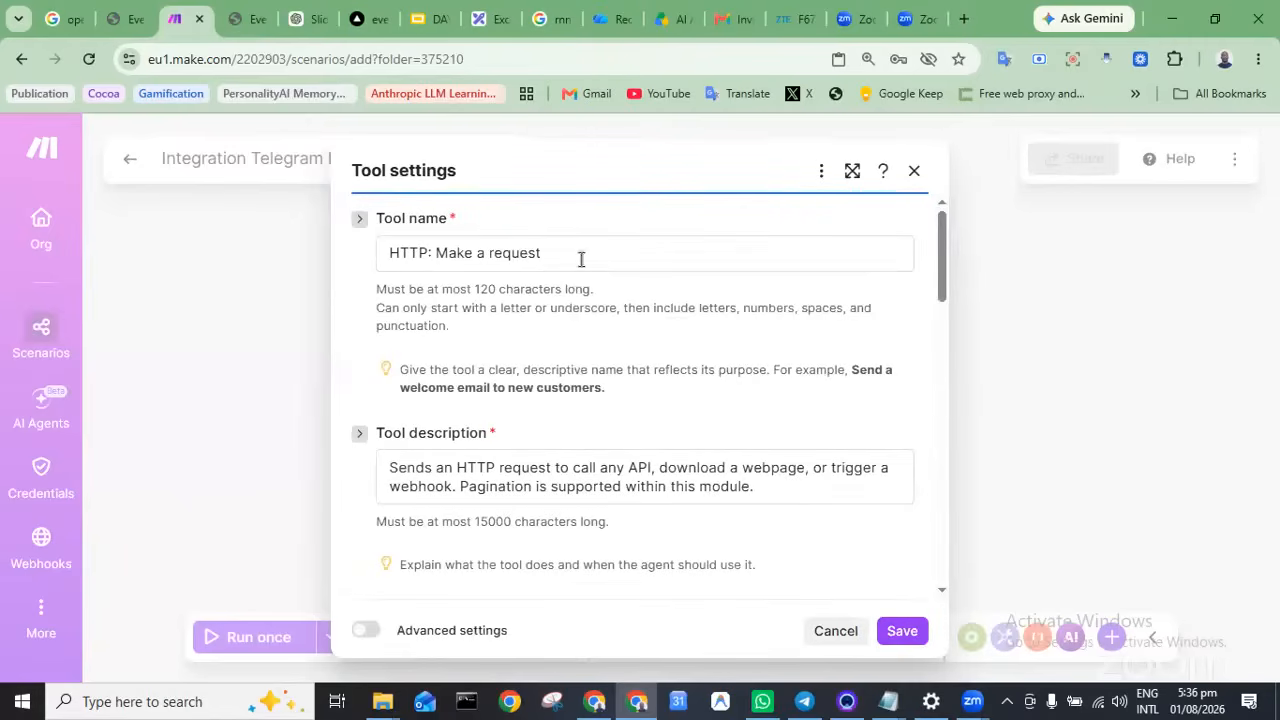
# Rename the HTTP tool as "Decline Request"
pyautogui.moveTo(560, 251); pyautogui.dragTo(379, 251)
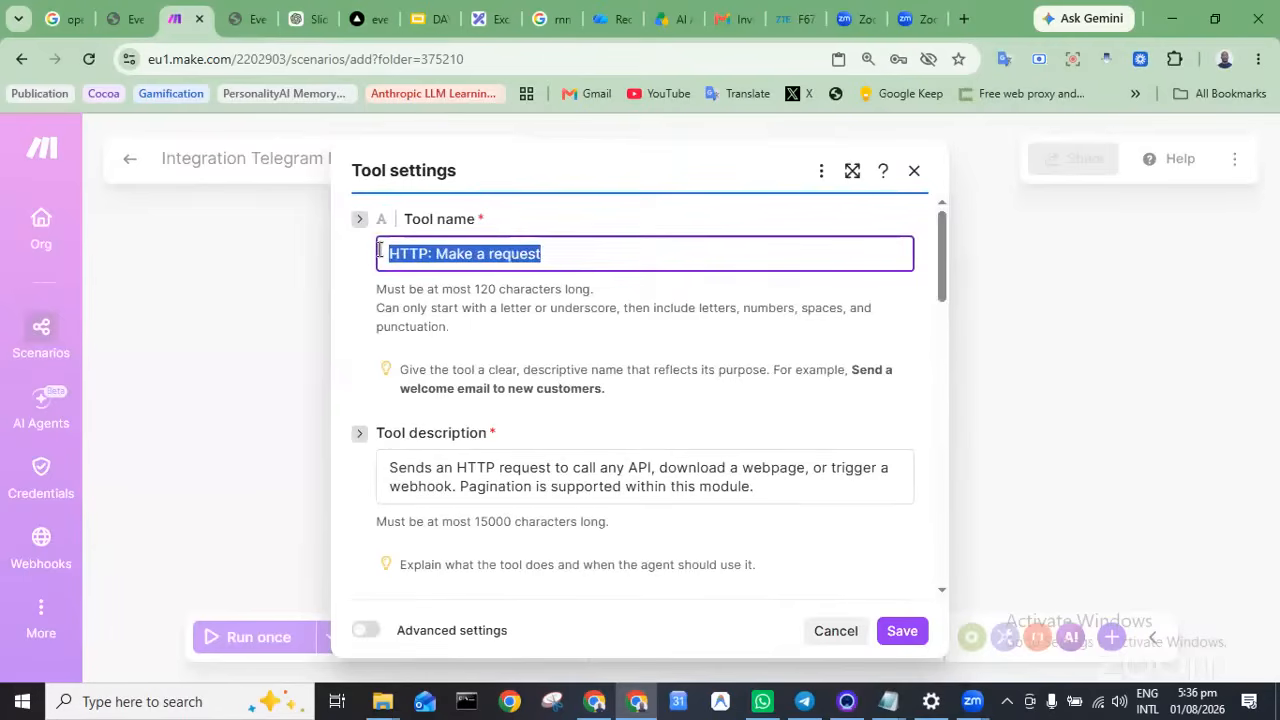
pyautogui.write('Decline')
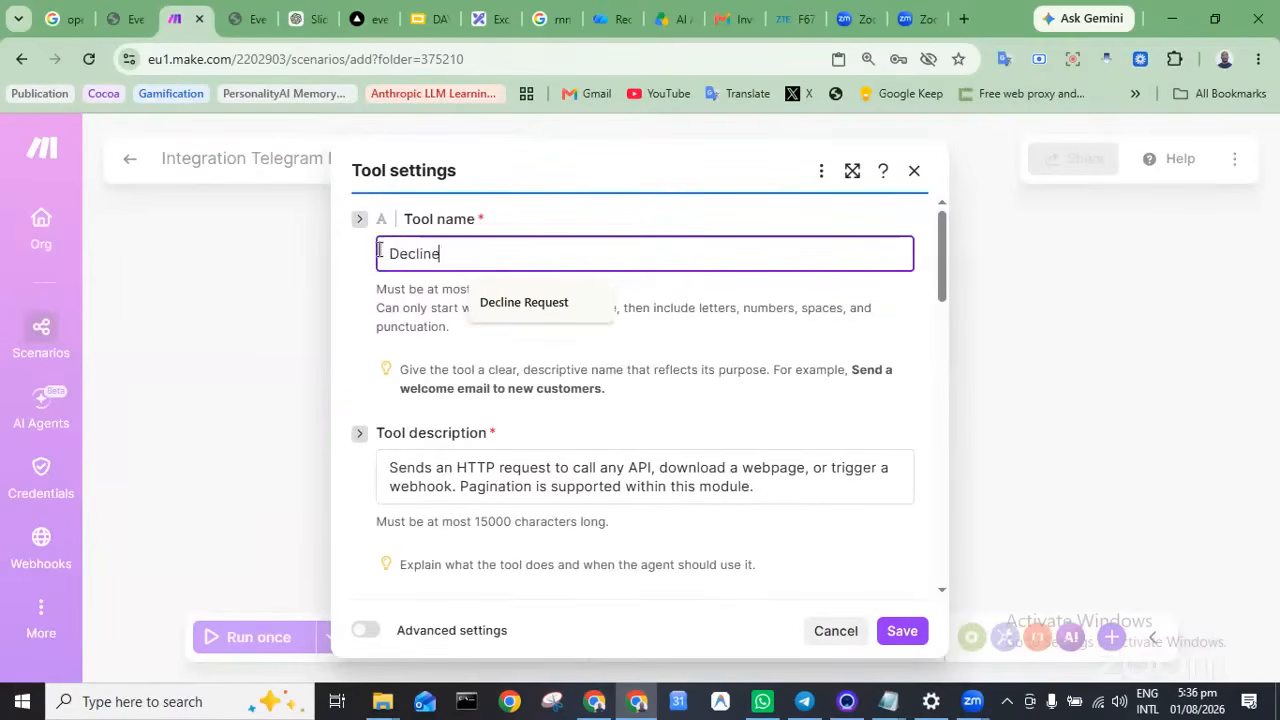
pyautogui.press('Down')
pyautogui.press('Return')
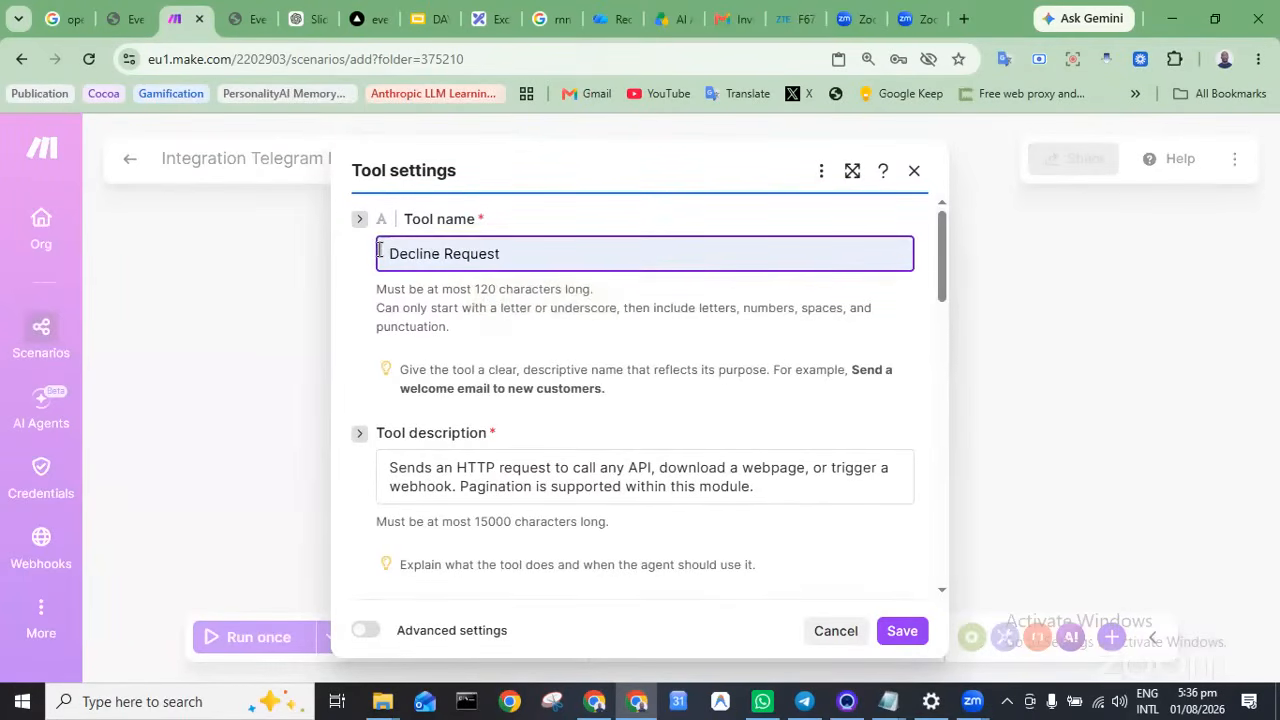
# Replace "any" before "API" in the tool description with "the decline_request", correcting the spelling of "request"
pyautogui.doubleClick(607, 469)
pyautogui.write('the decli')
pyautogui.write('ne_')
pyautogui.write('reqye')
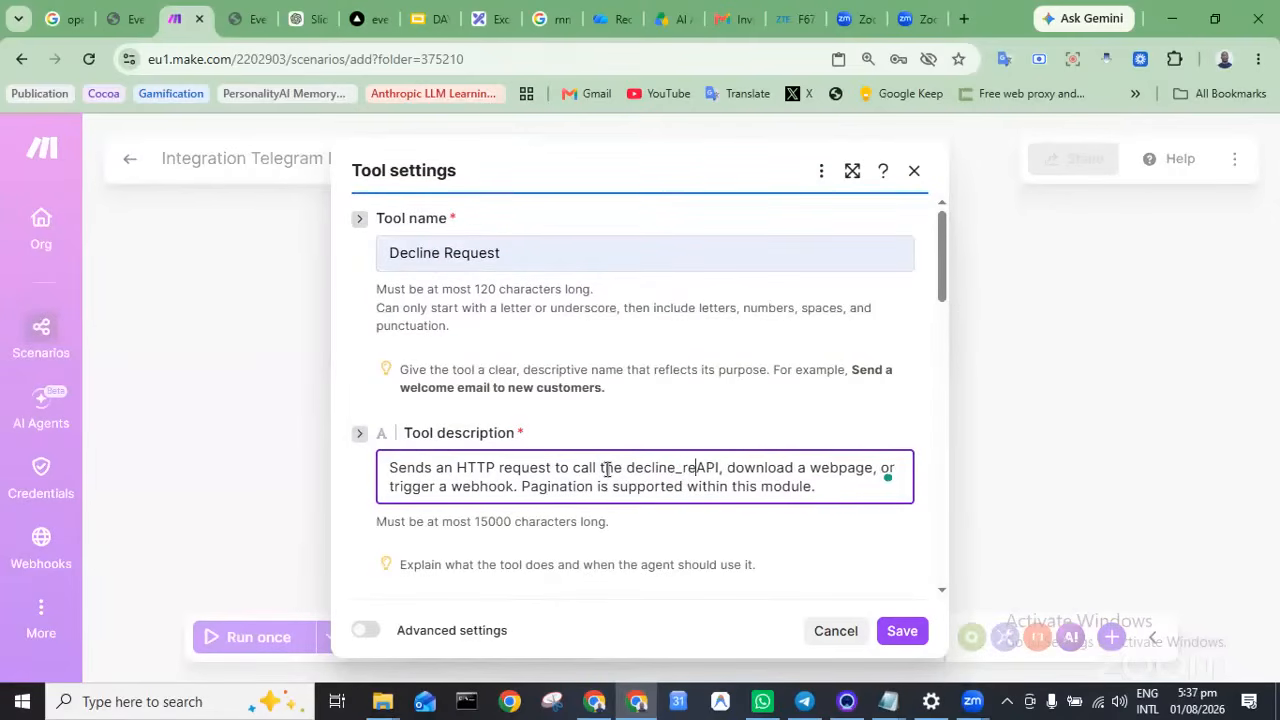
pyautogui.write('st')
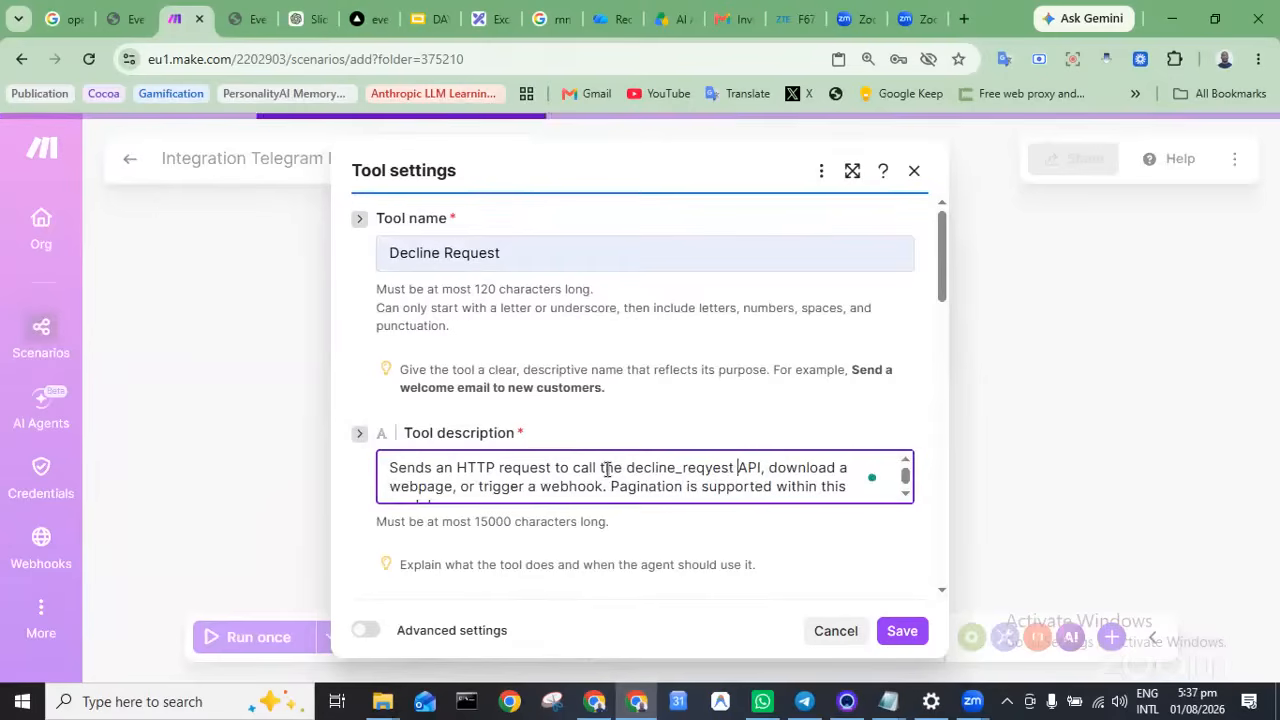
pyautogui.press('Left')
pyautogui.press('Left')
pyautogui.press('Left')
pyautogui.press('Left')
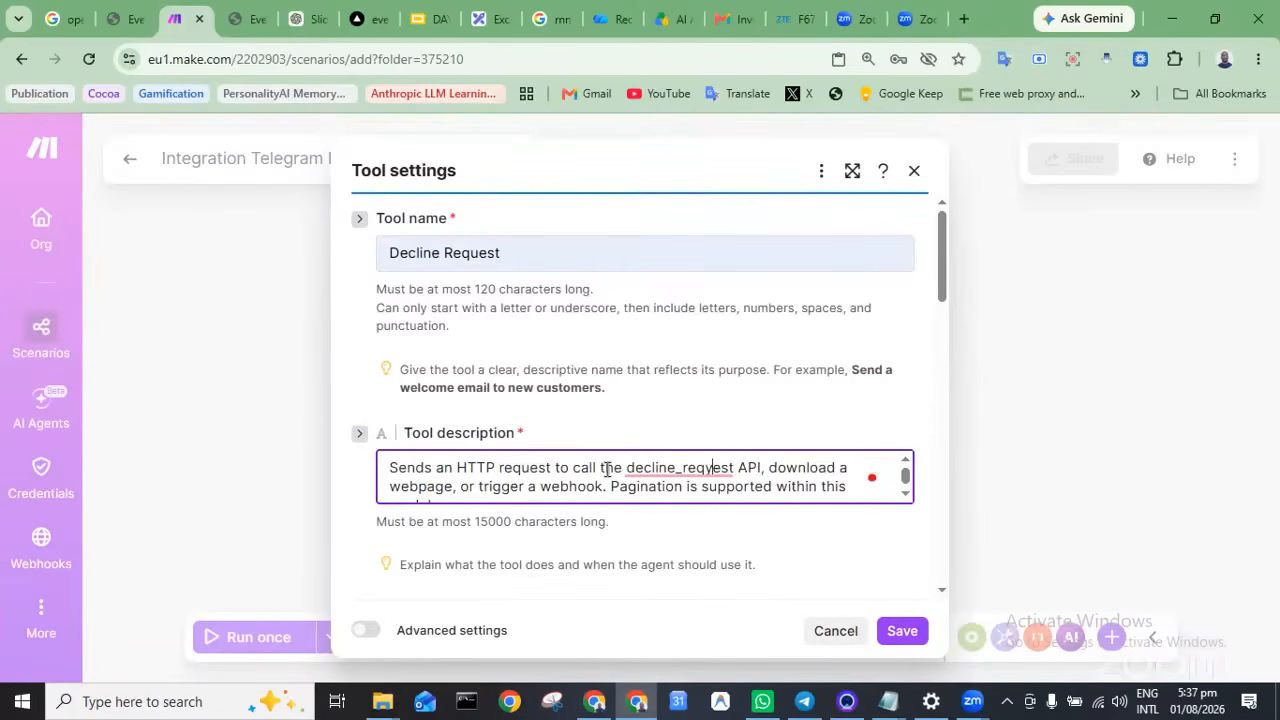
pyautogui.press('BackSpace')
pyautogui.write('u')
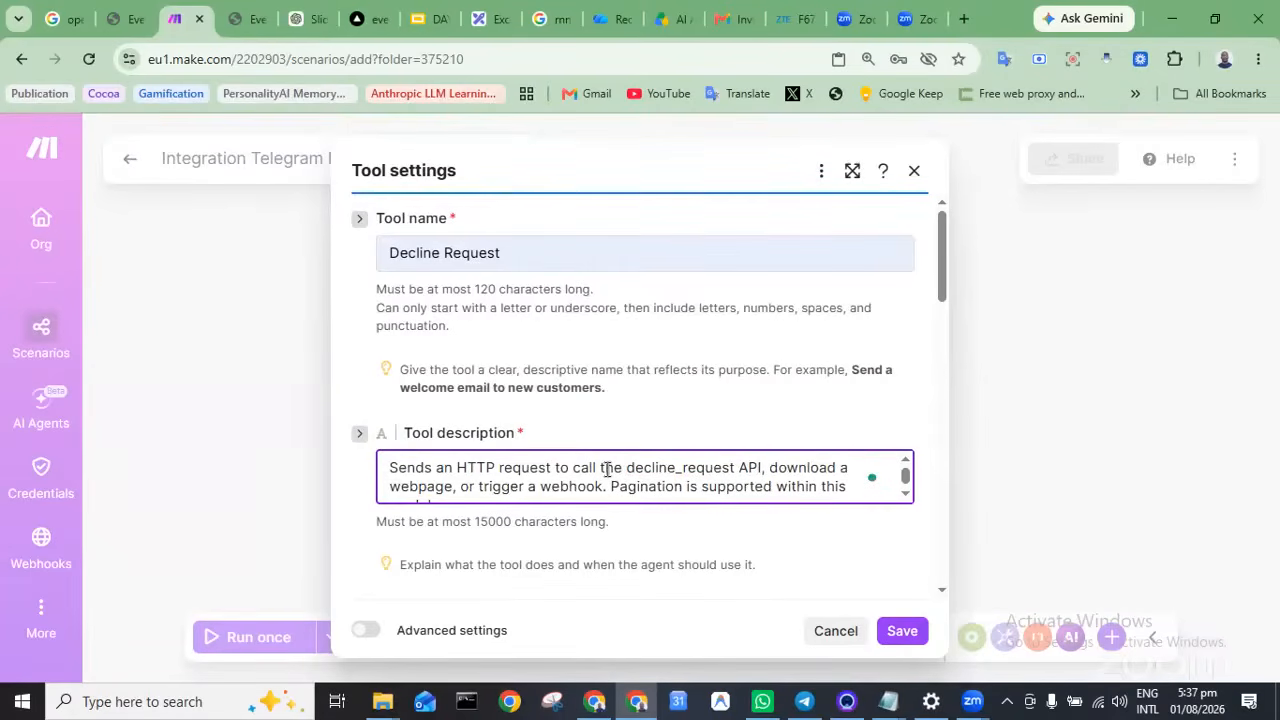
# Replace everything after "API" in the tool description with "to decline booking requests."
pyautogui.hotkey('ctrl', 'shift', 'End')
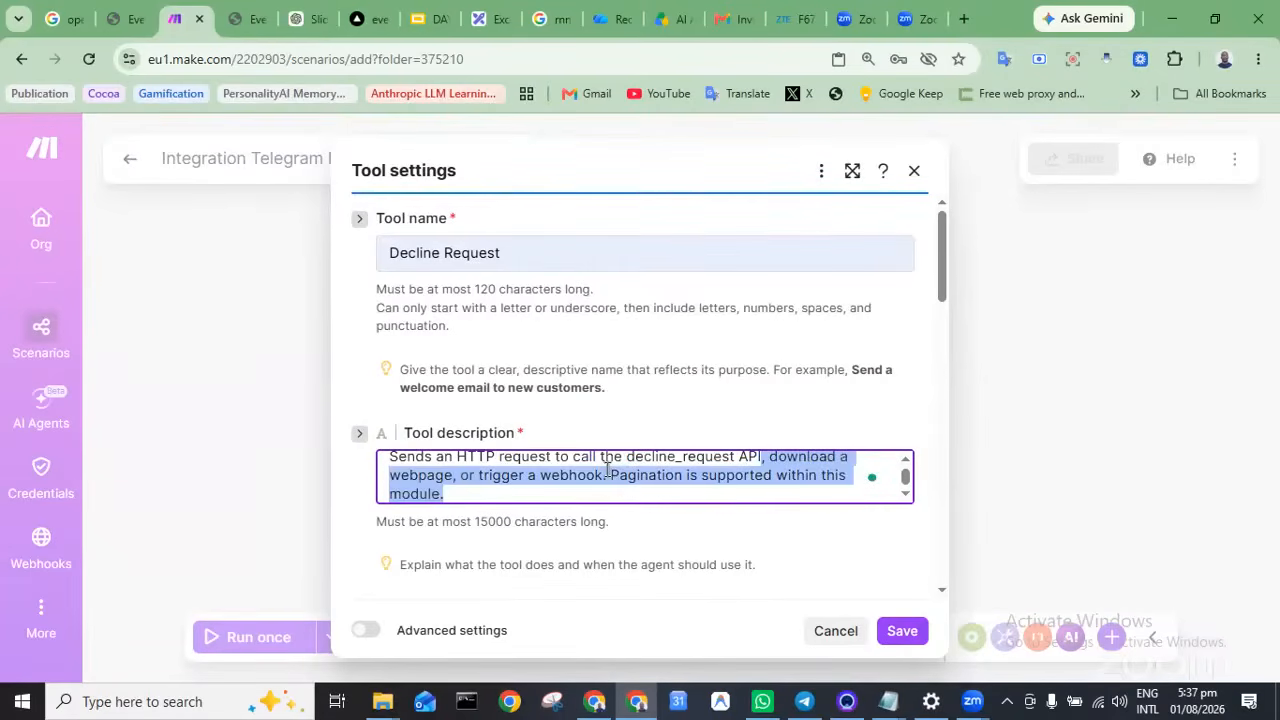
pyautogui.press('BackSpace')
pyautogui.write('to decline ')
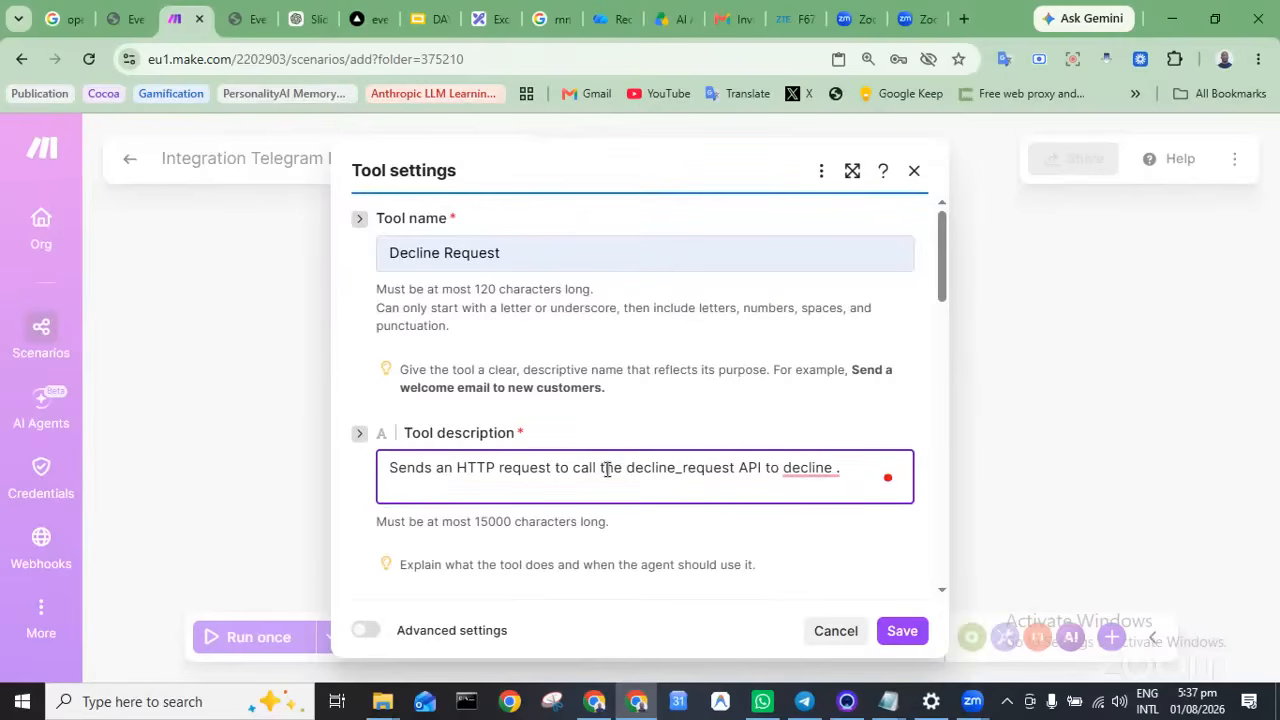
pyautogui.write('booking requests')
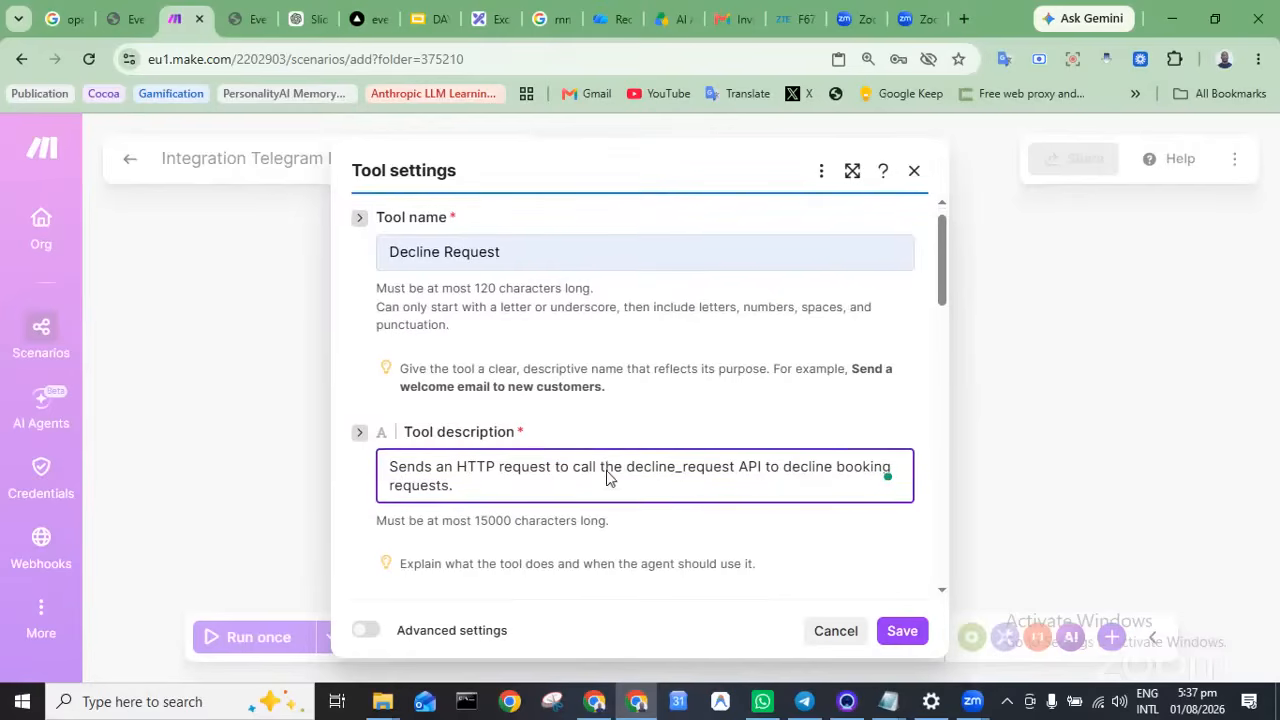
# Set the Decline Request tool's authentication type to No authentication
pyautogui.scroll(-3, 606, 470)
pyautogui.click(606, 352)
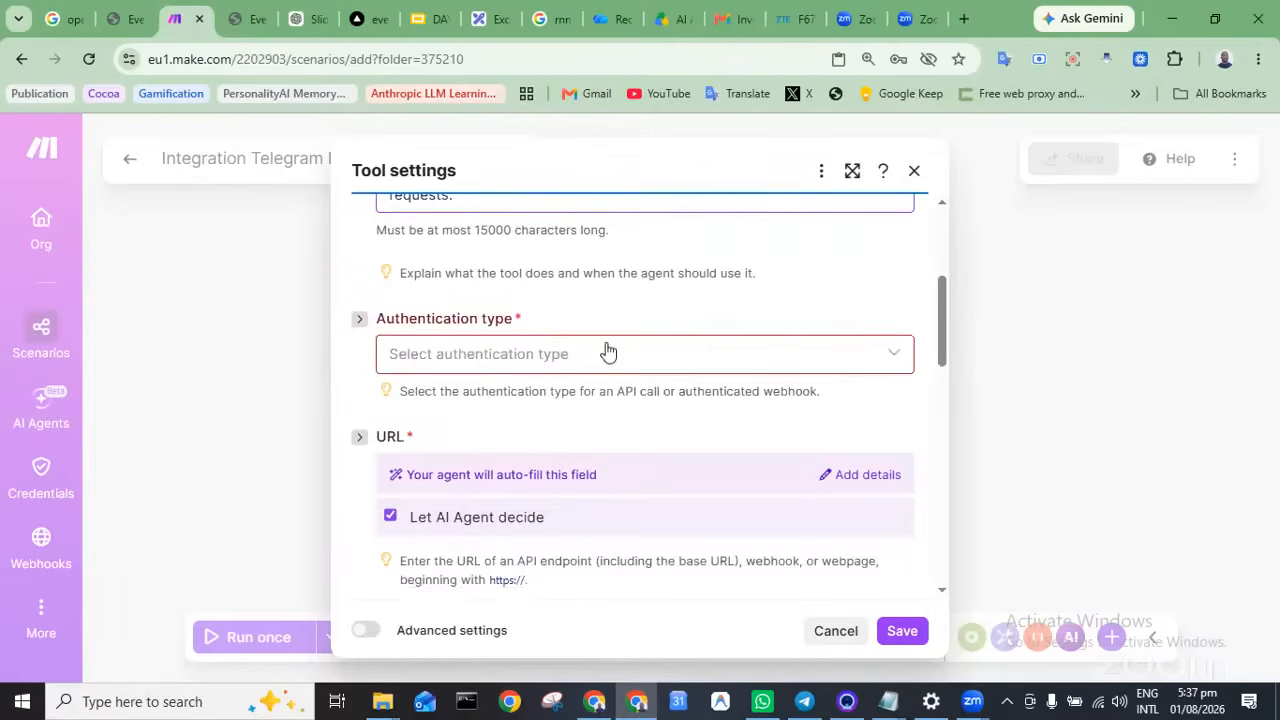
pyautogui.click(530, 424)
pyautogui.scroll(-2, 530, 427)
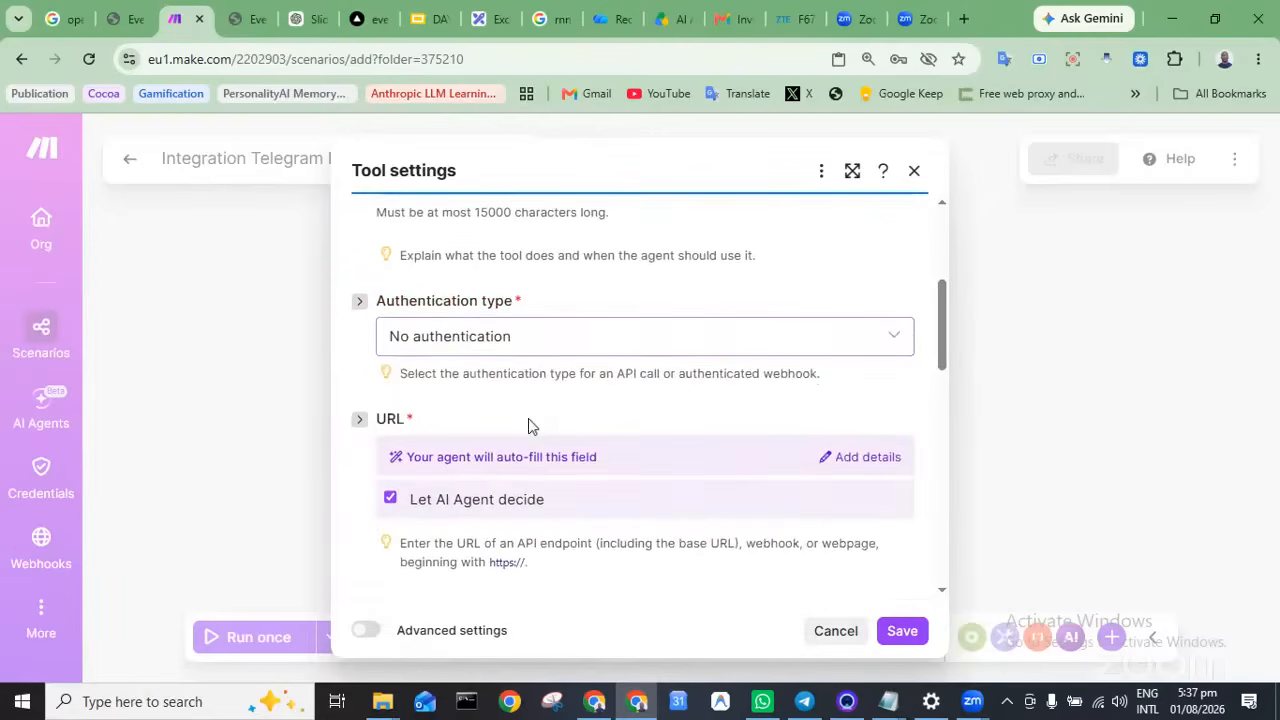
# Switch to the EventCenter Scheduler API documentation in the browser and open the Reject Request endpoint page
pyautogui.click(120, 22)
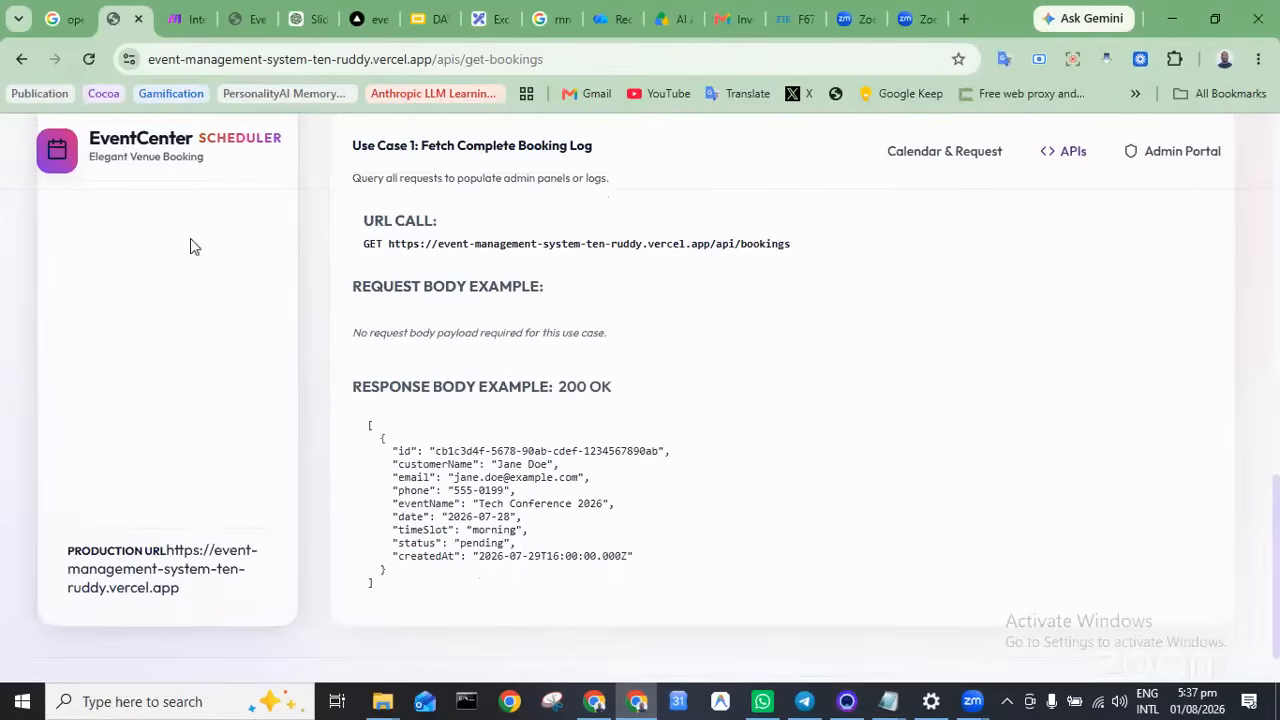
pyautogui.scroll(5, 194, 246)
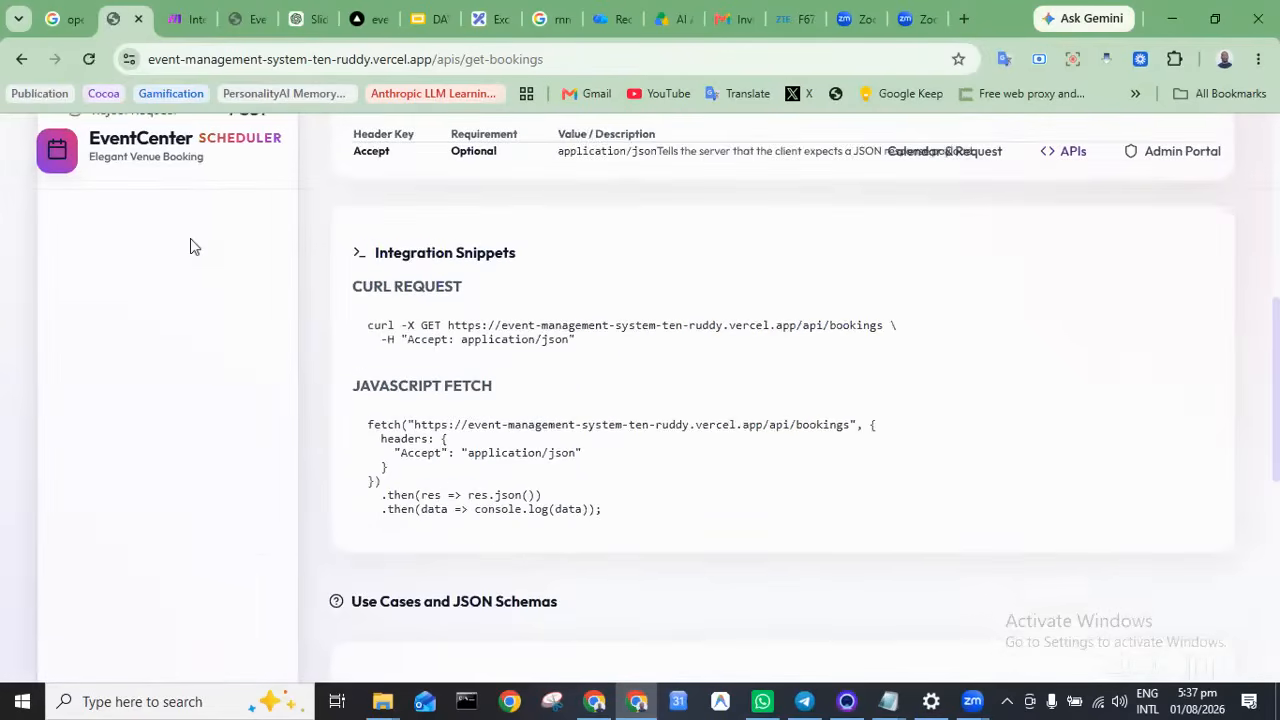
pyautogui.scroll(3, 194, 246)
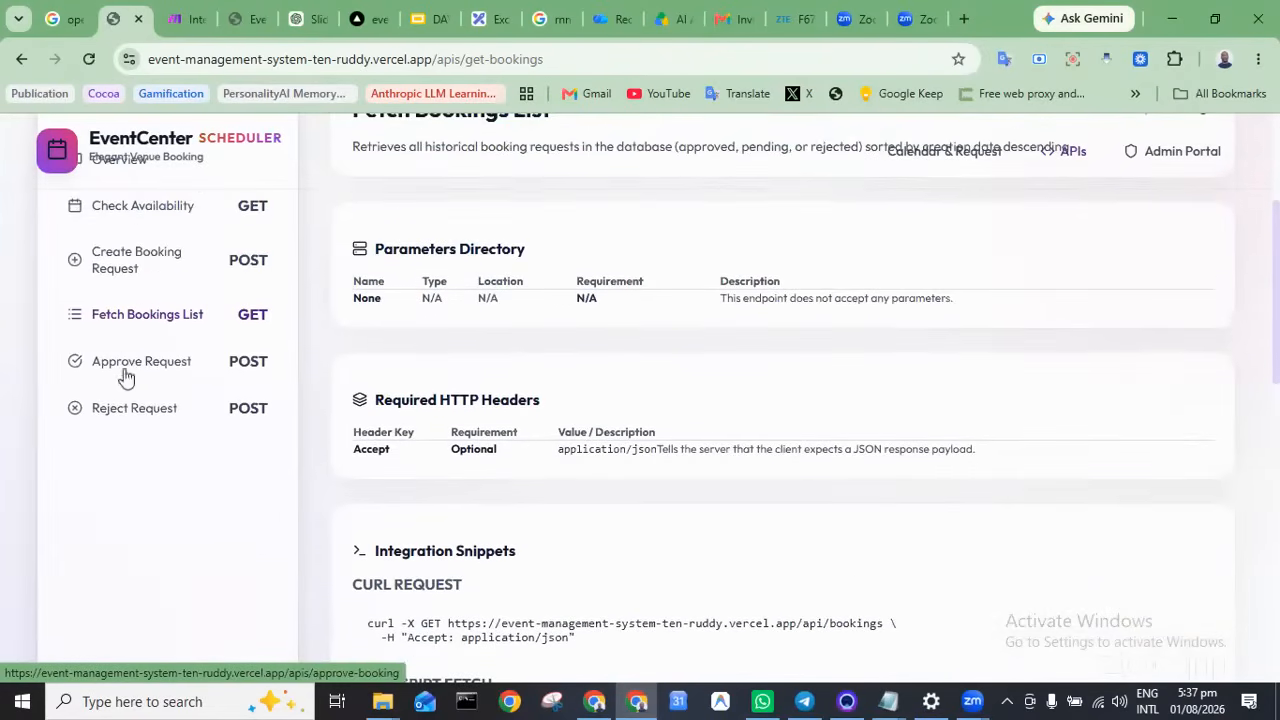
pyautogui.click(118, 415)
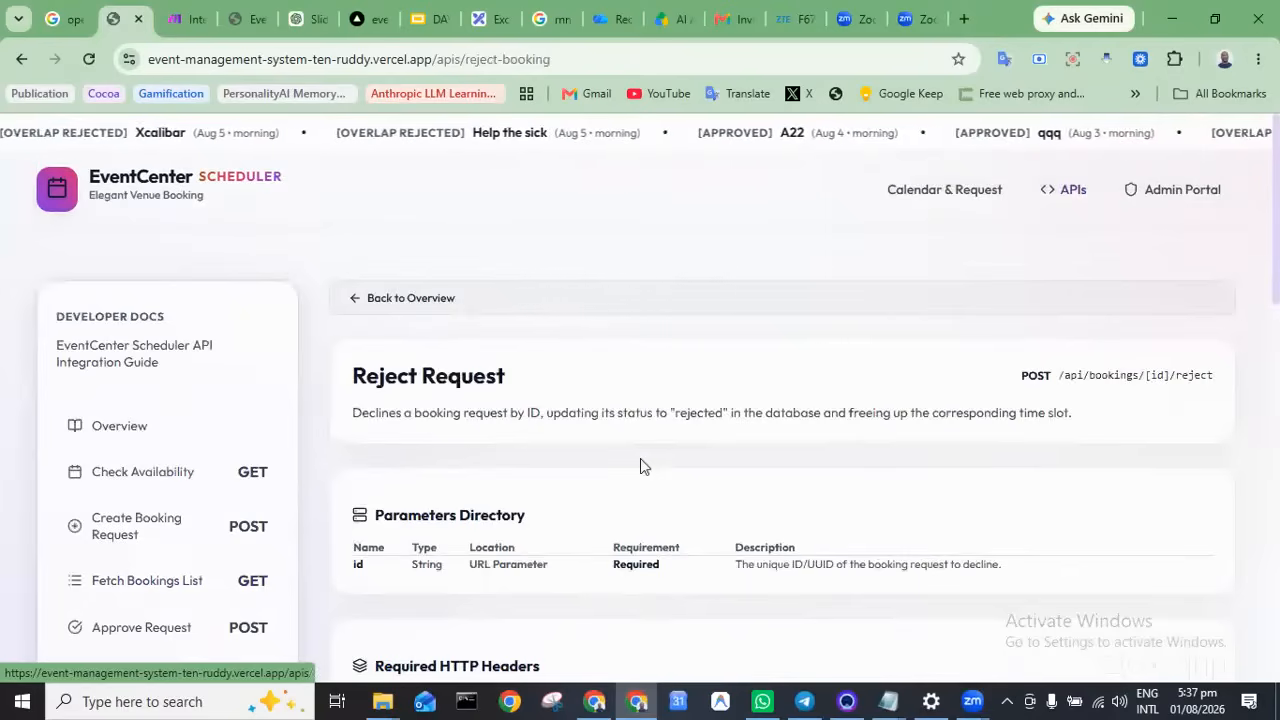
# Review the Reject Request endpoint's parameters, headers, snippets and use case, and check the request ID format in the Telegram bot chat
pyautogui.scroll(-1, 646, 486)
pyautogui.scroll(-1, 647, 485)
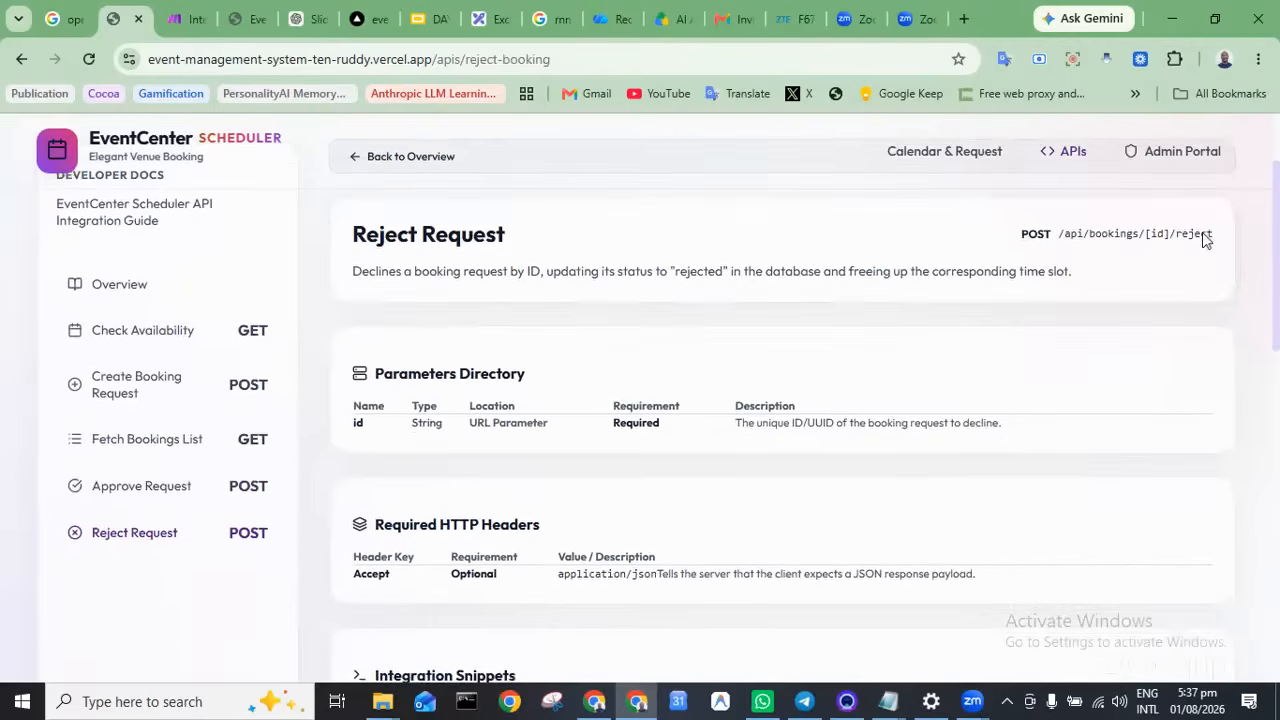
pyautogui.scroll(-1, 374, 317)
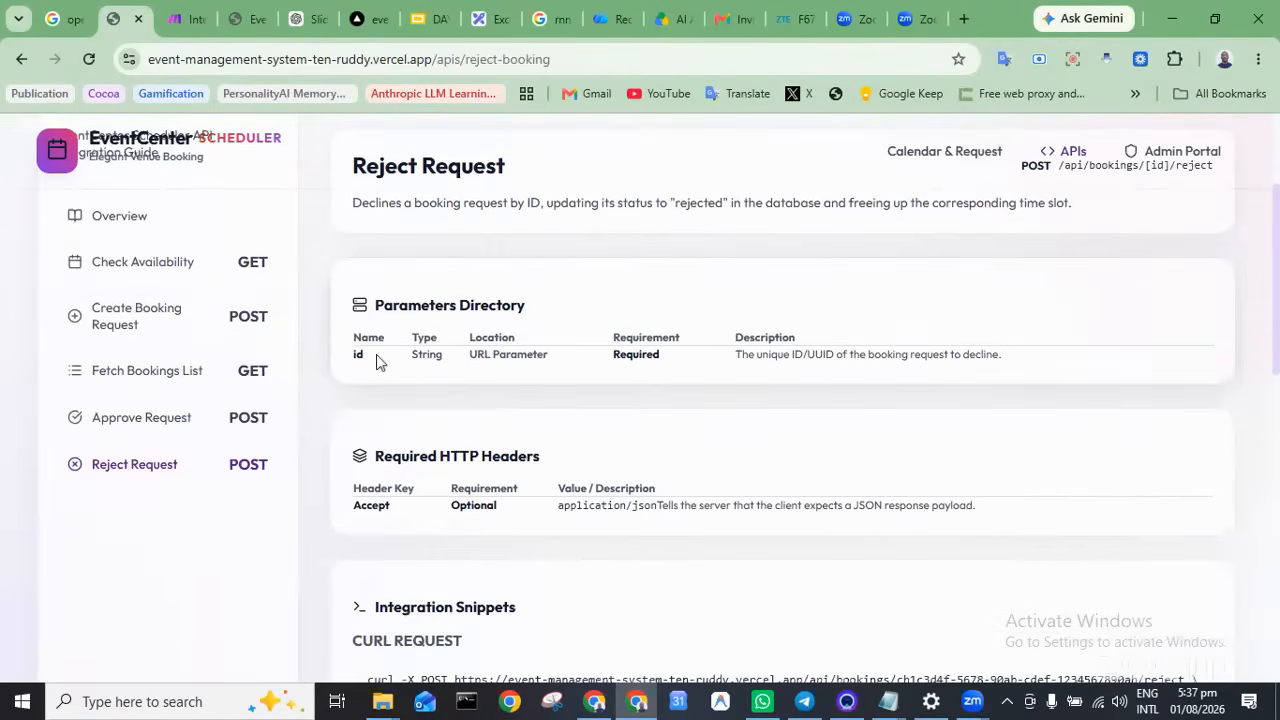
pyautogui.scroll(-3, 517, 351)
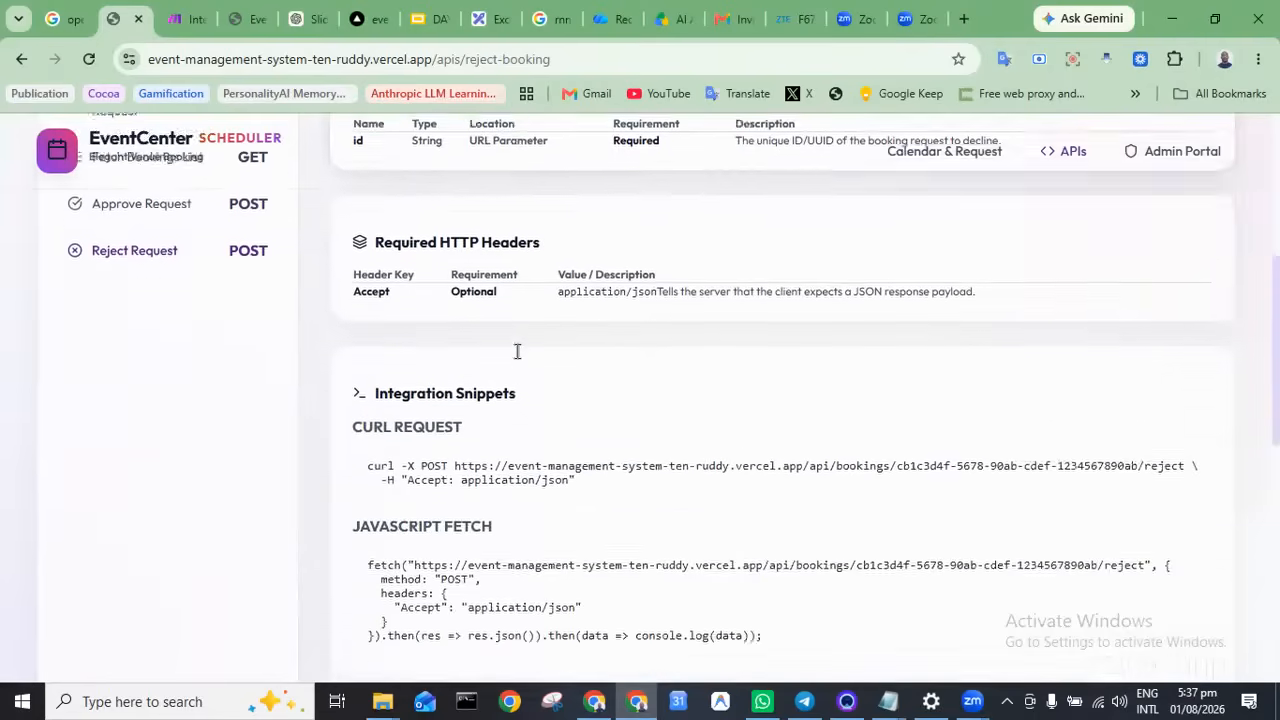
pyautogui.scroll(2, 517, 351)
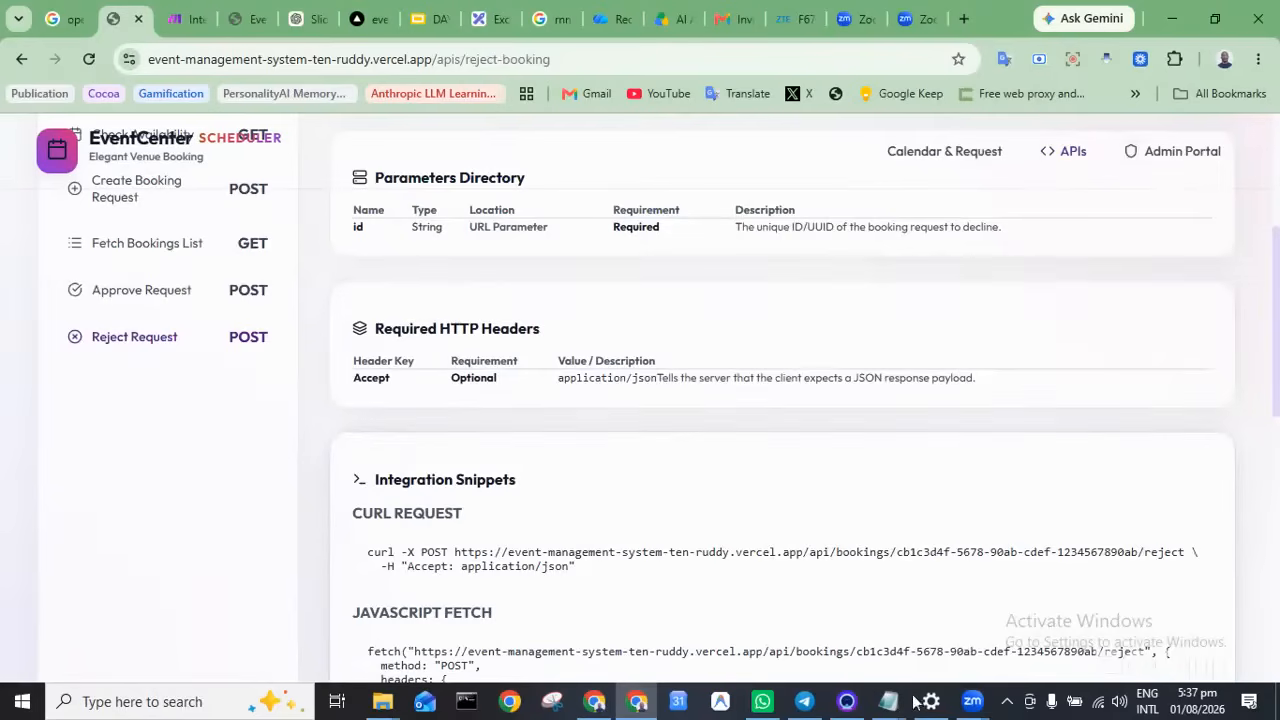
pyautogui.click(806, 704)
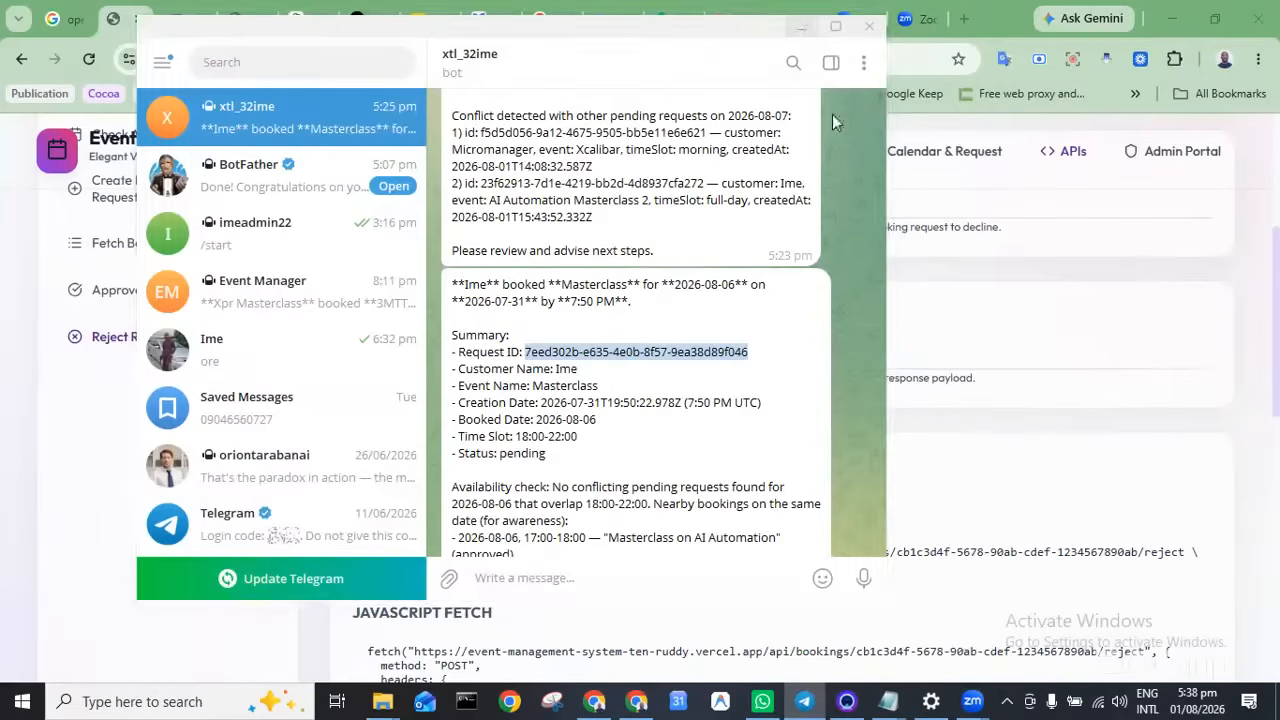
pyautogui.click(801, 27)
pyautogui.scroll(-3, 668, 500)
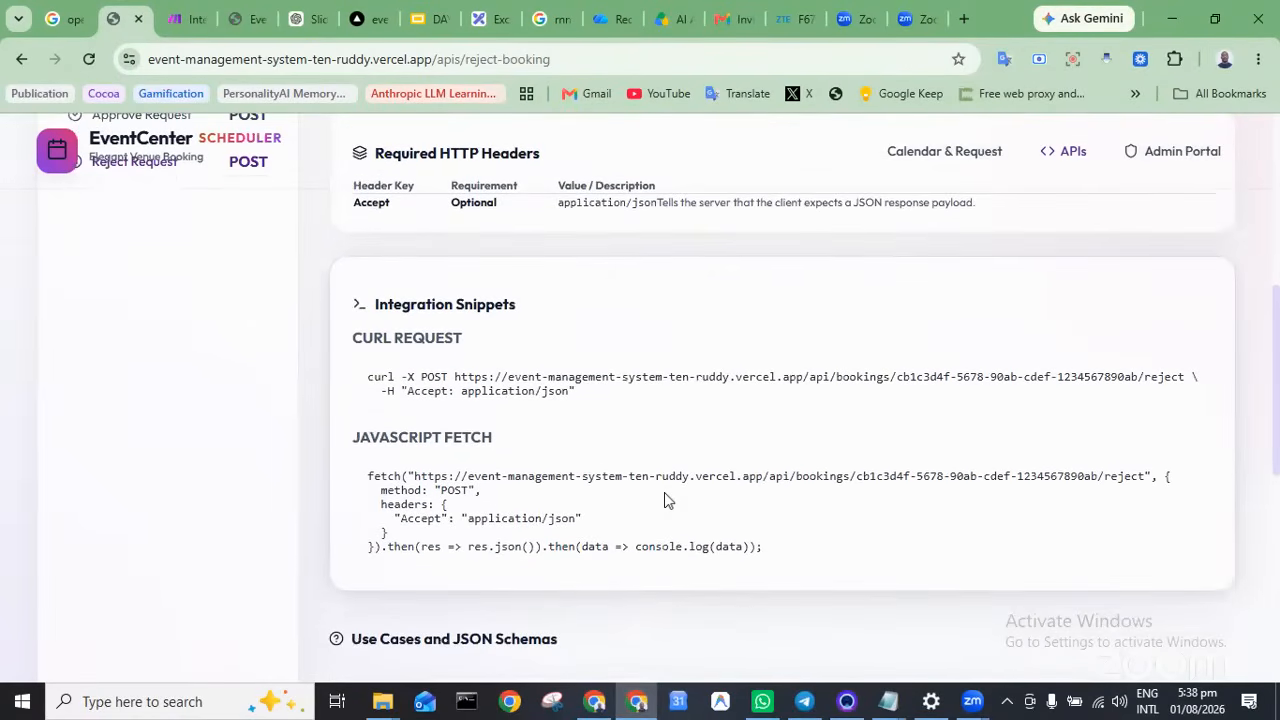
pyautogui.scroll(-3, 668, 500)
pyautogui.scroll(-3, 666, 496)
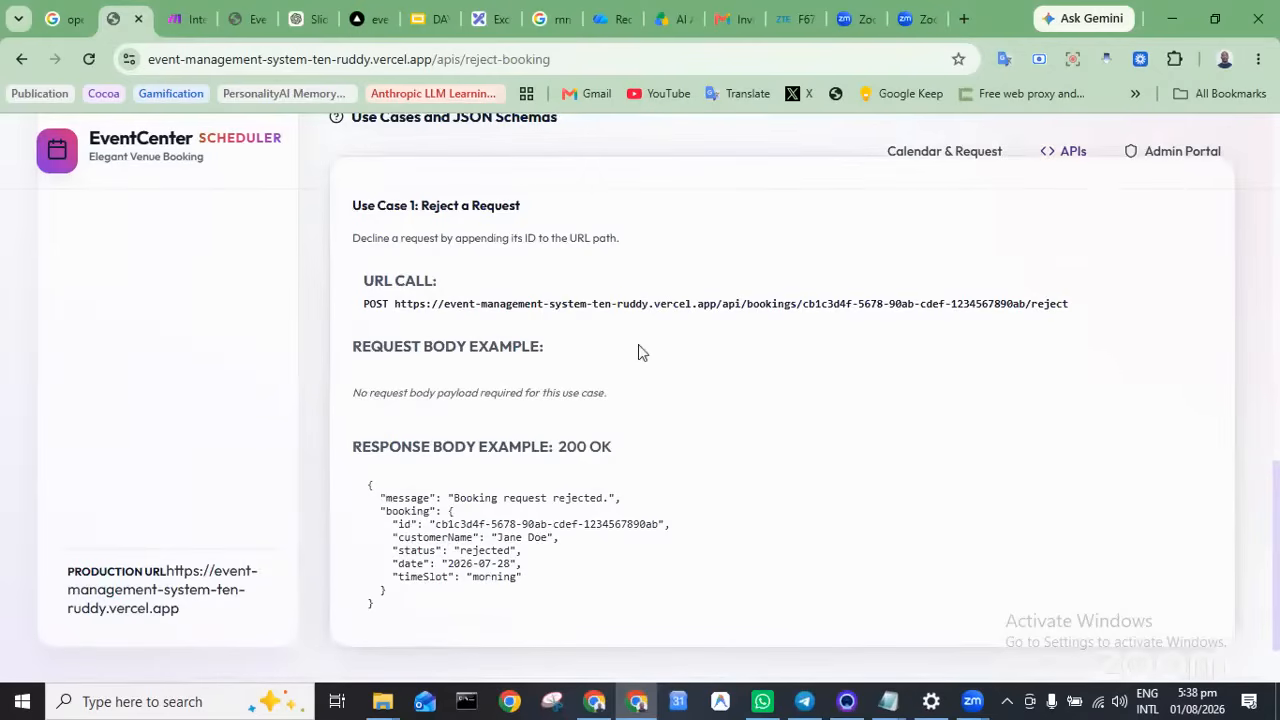
pyautogui.scroll(1, 641, 352)
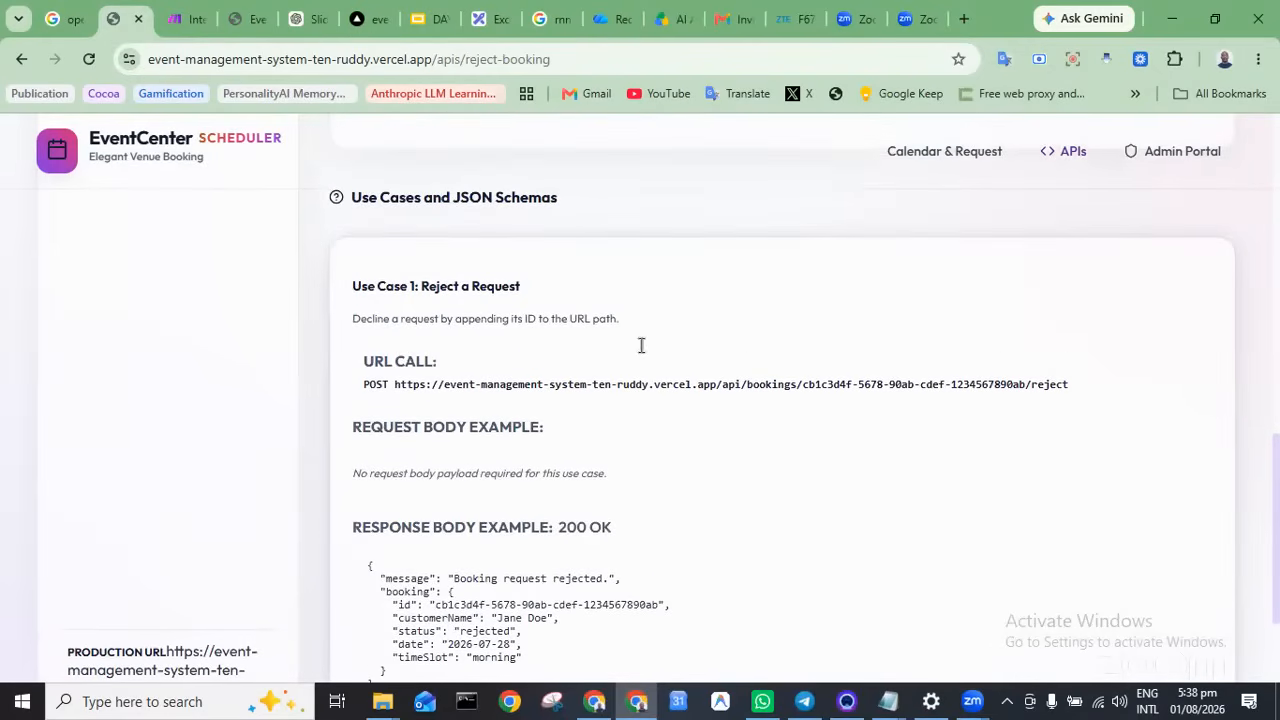
pyautogui.hotkey('ctrl', '+')
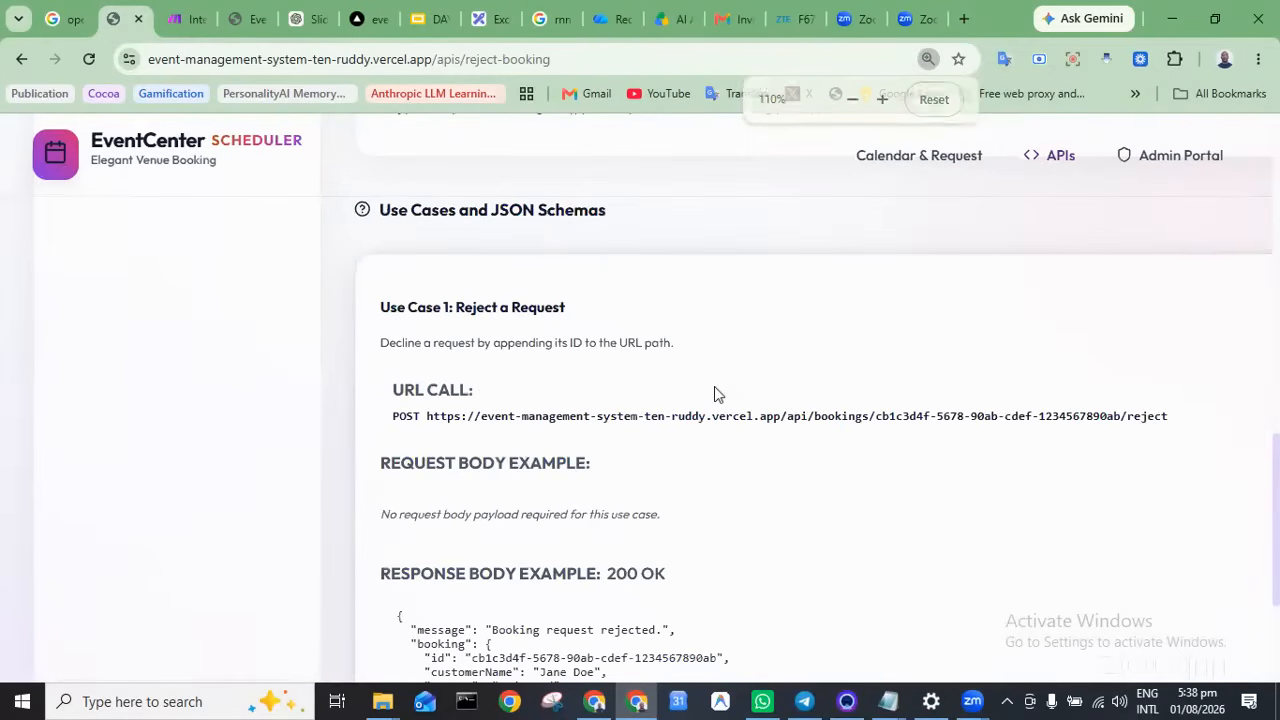
pyautogui.hotkey('ctrl', '+')
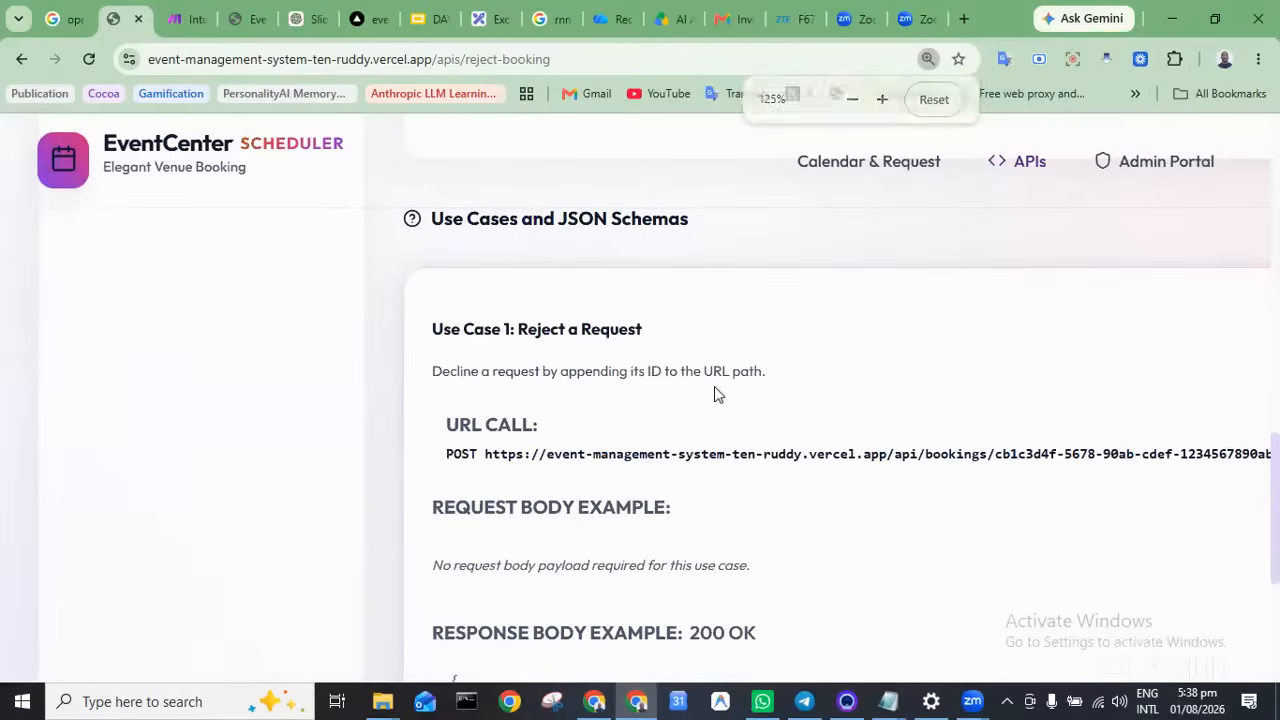
pyautogui.hotkey('ctrl', '-')
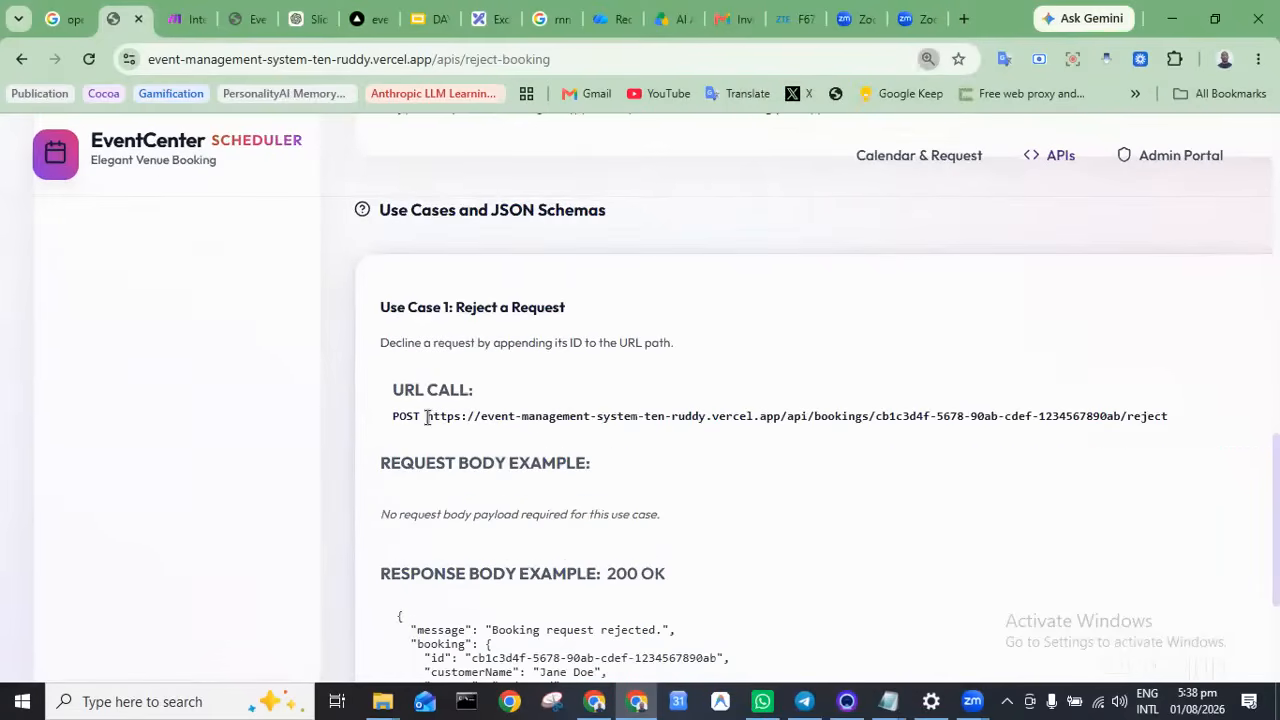
pyautogui.moveTo(426, 418); pyautogui.dragTo(875, 414)
pyautogui.hotkey('ctrl', 'c')
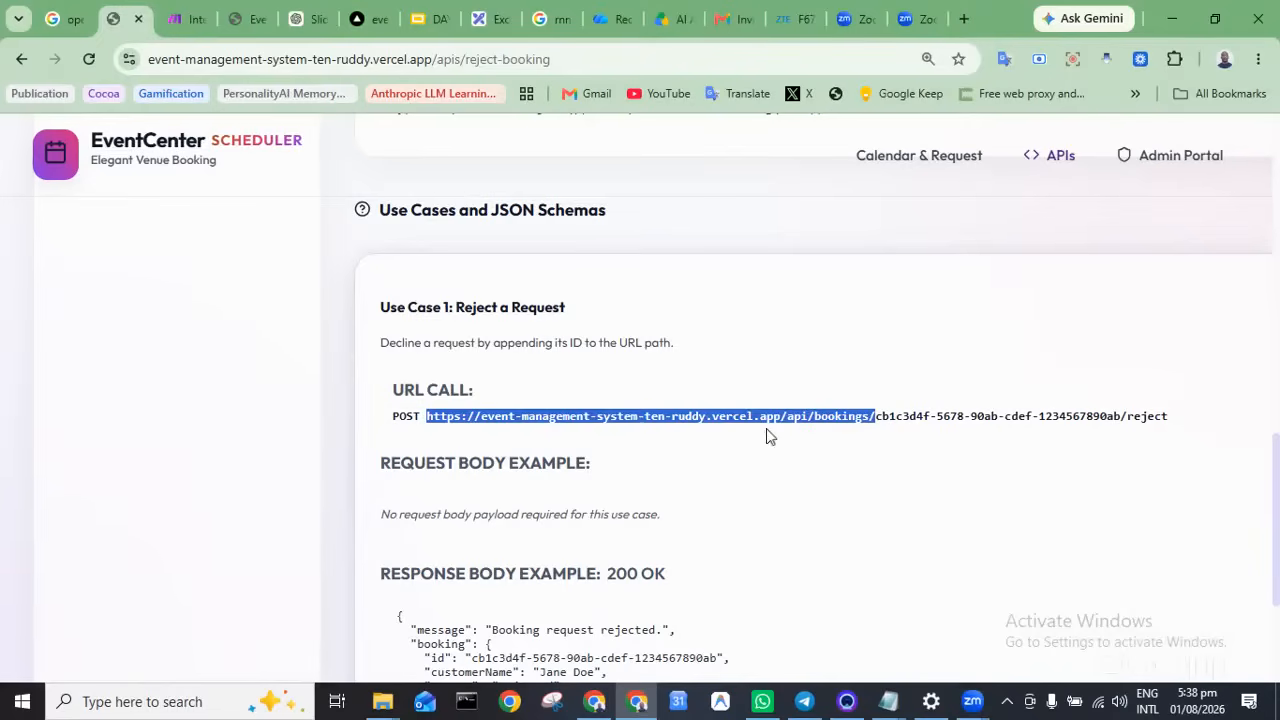
pyautogui.click(185, 14)
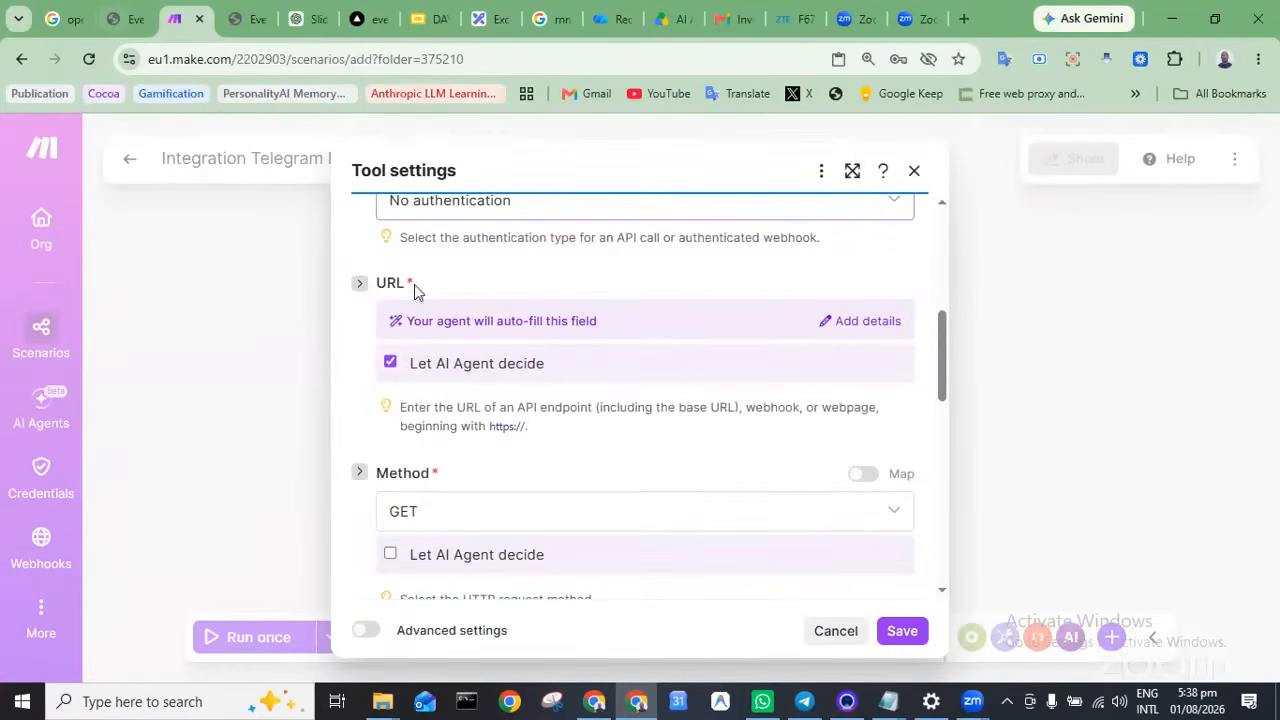
pyautogui.click(122, 12)
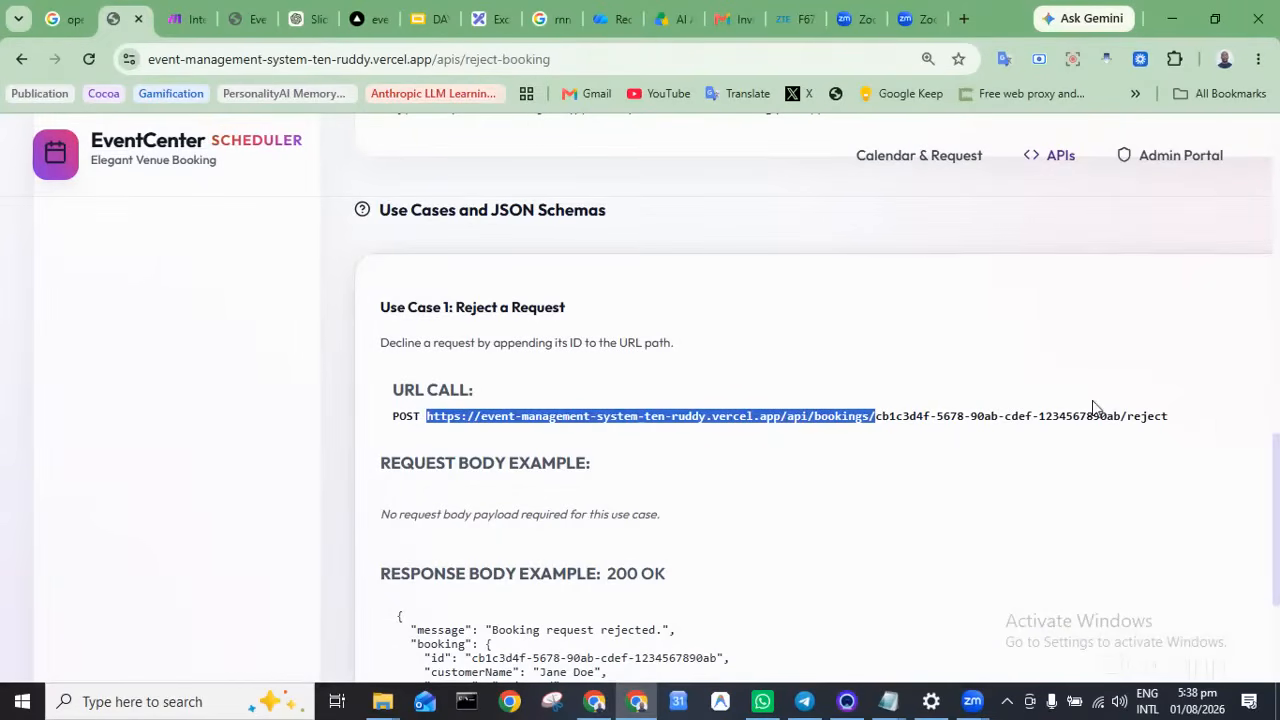
pyautogui.click(190, 18)
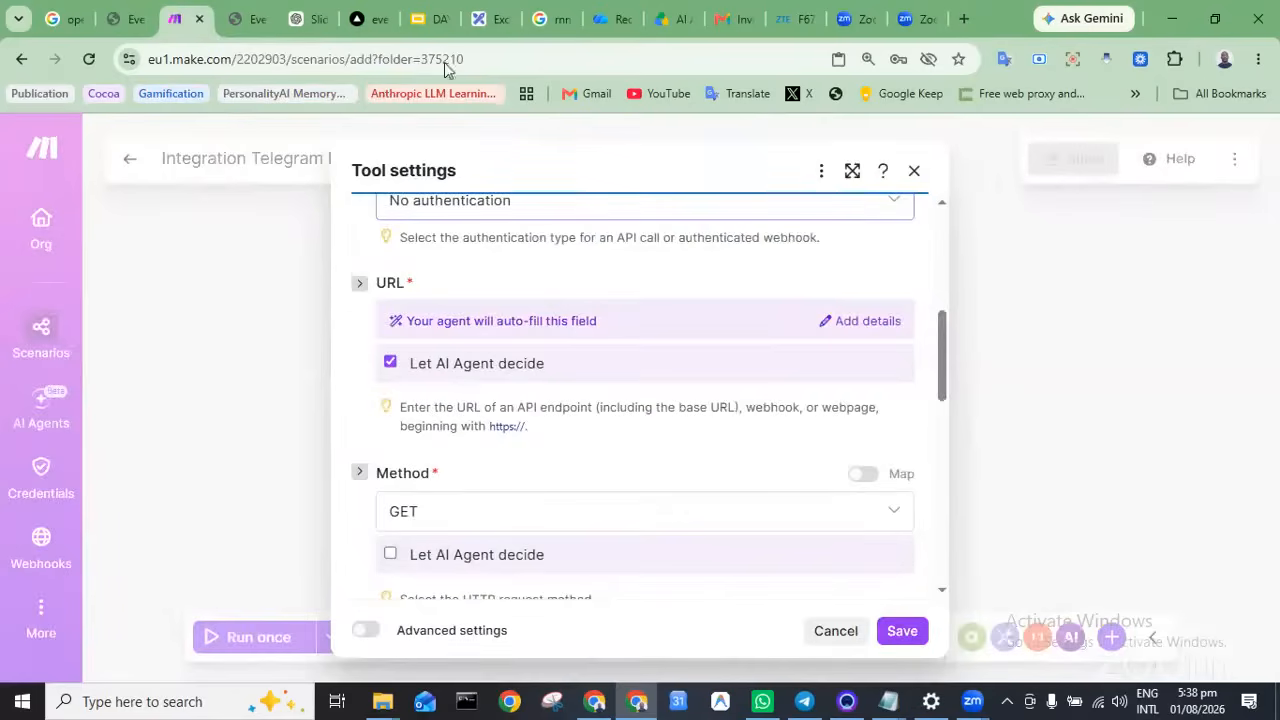
pyautogui.click(840, 321)
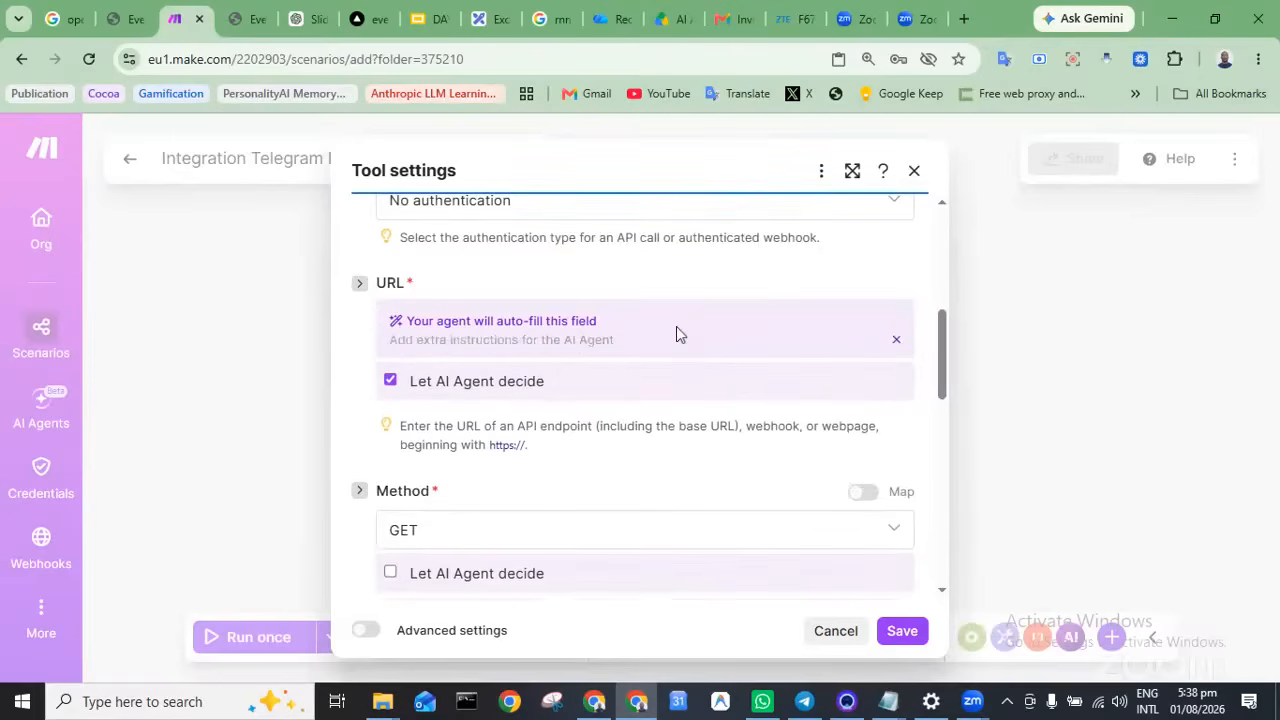
pyautogui.hotkey('ctrl', 'v')
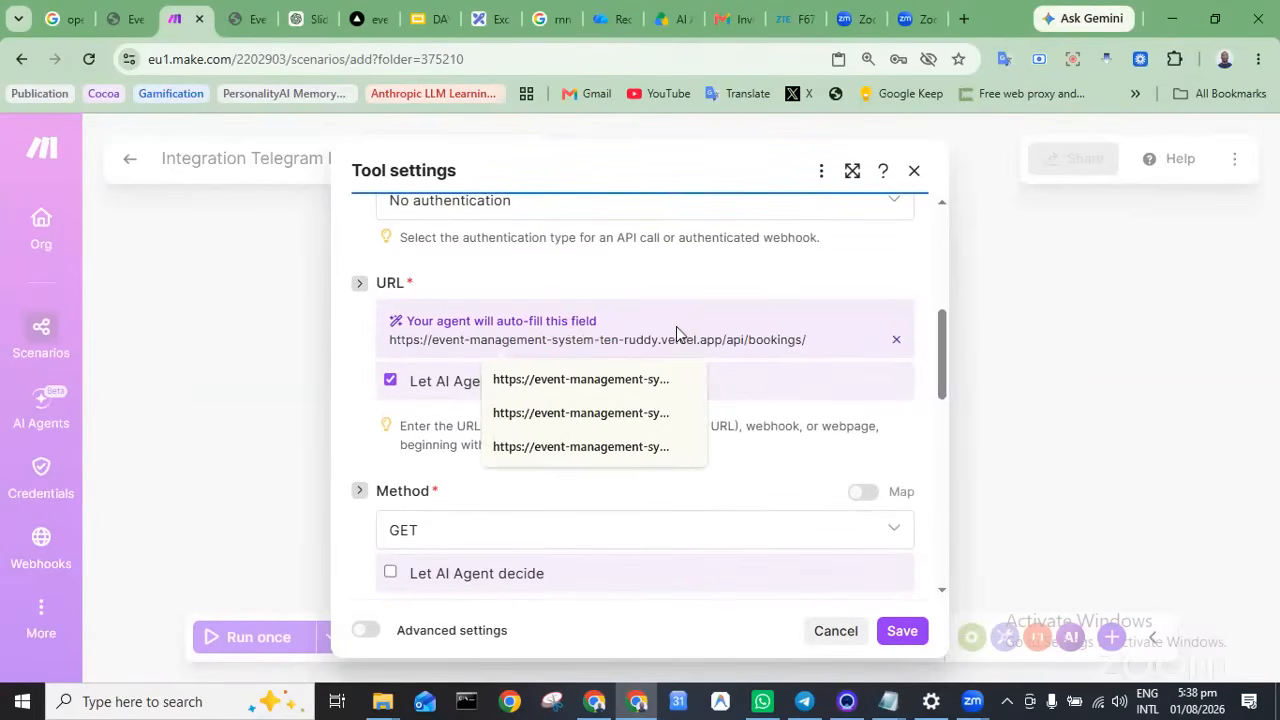
pyautogui.write('}/reject')
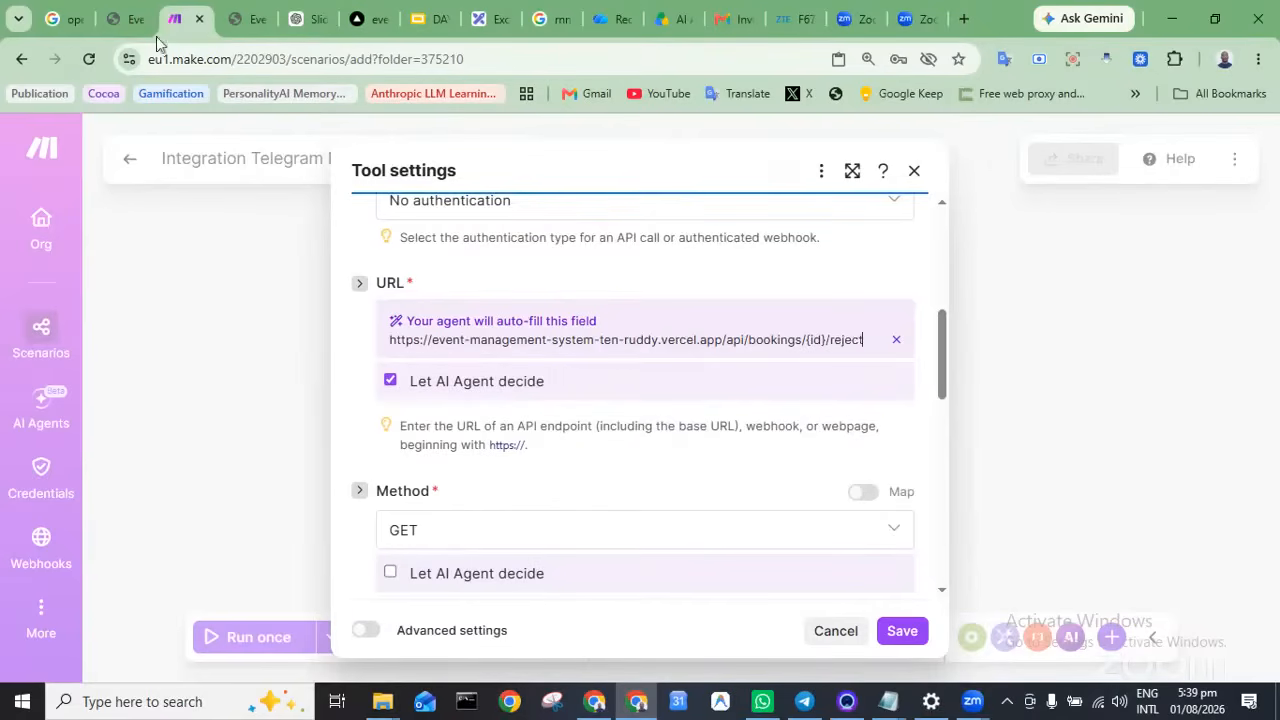
pyautogui.click(124, 17)
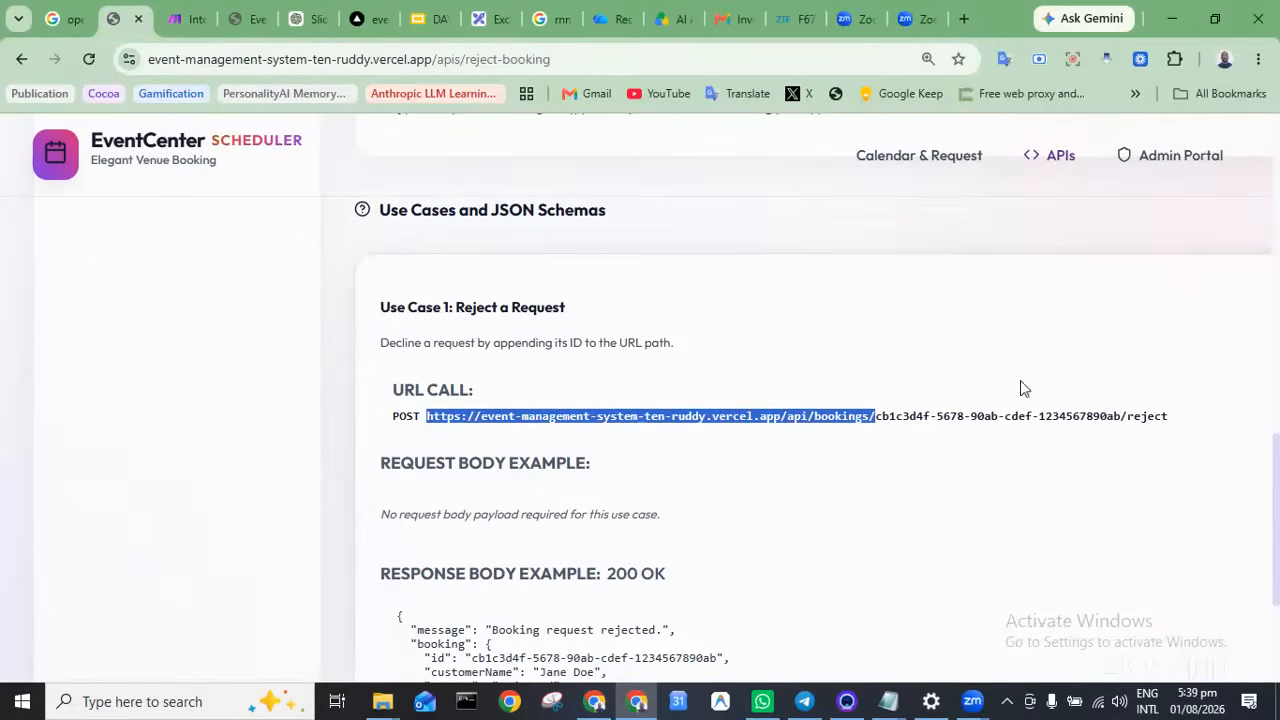
pyautogui.click(190, 14)
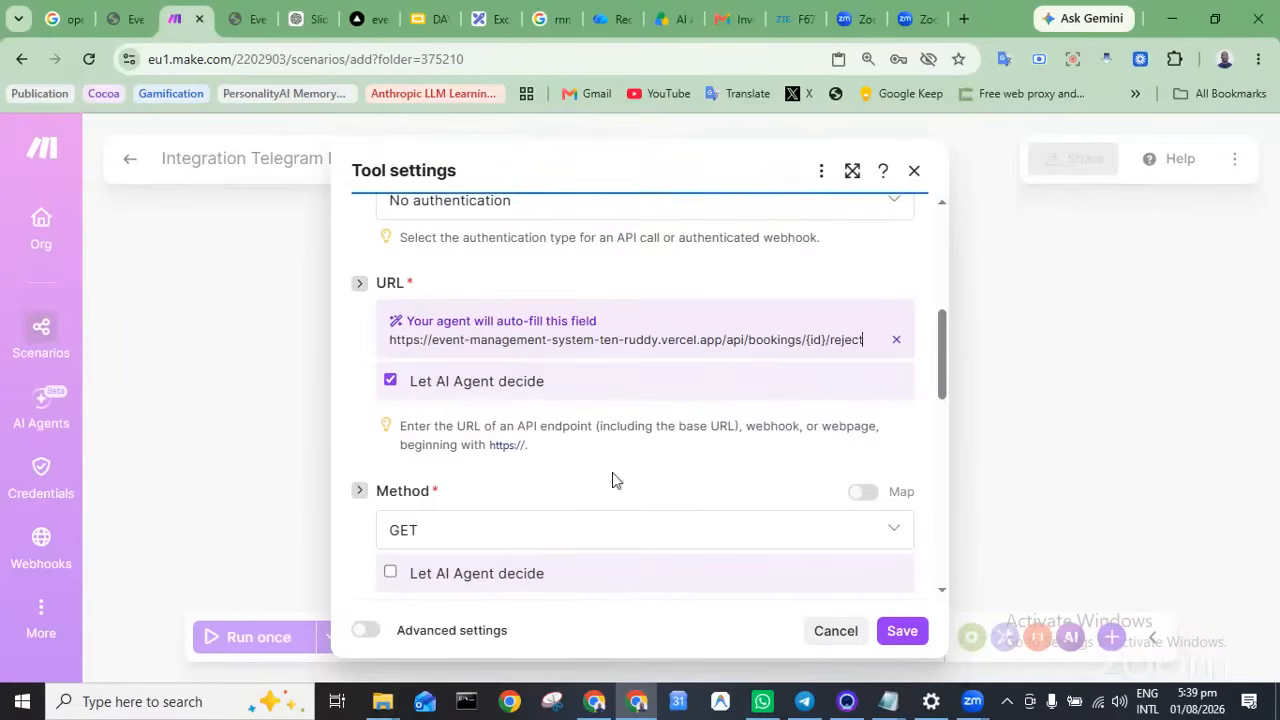
# Set the Decline Request tool's HTTP method to POST and save the tool settings
pyautogui.scroll(-2, 600, 490)
pyautogui.click(503, 394)
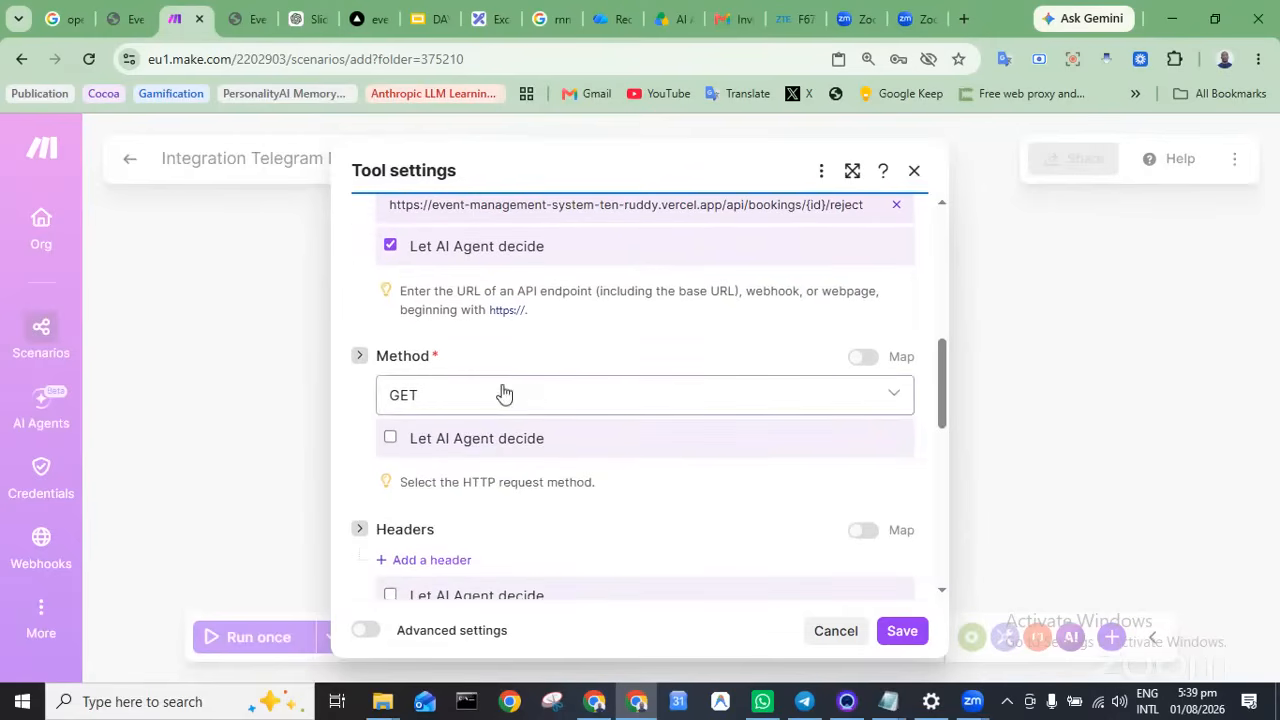
pyautogui.click(476, 517)
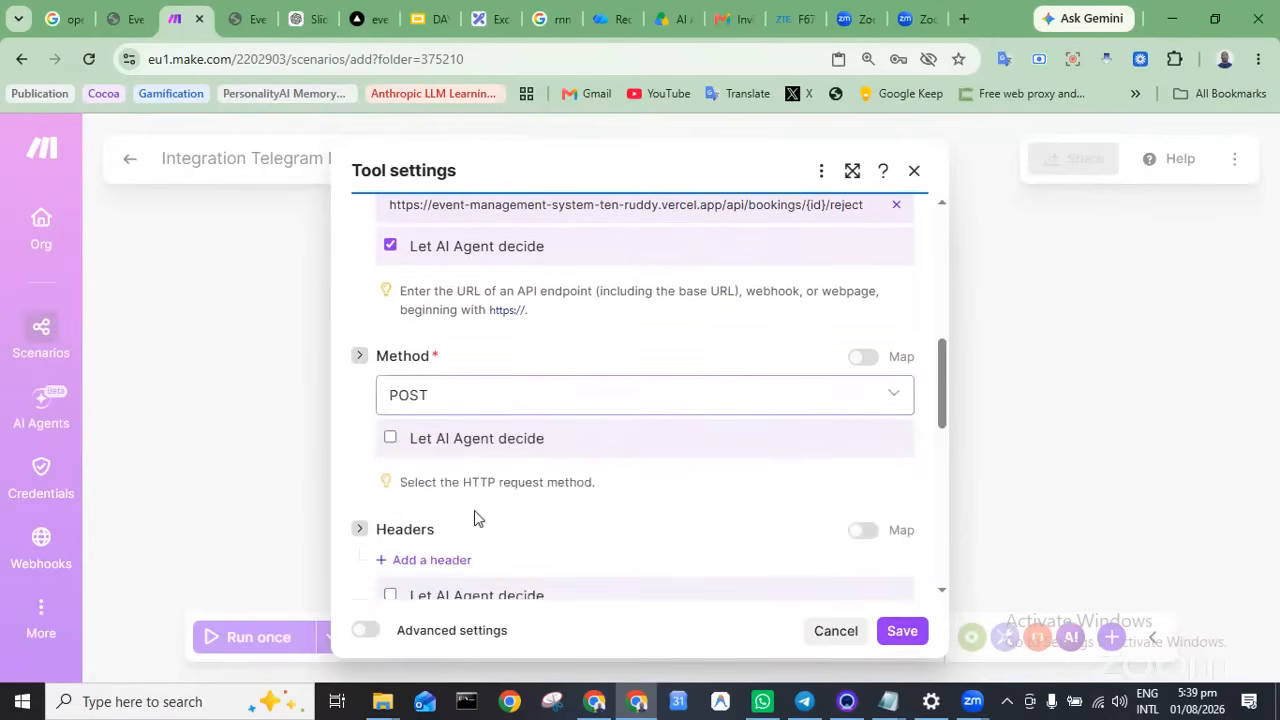
pyautogui.scroll(-3, 476, 518)
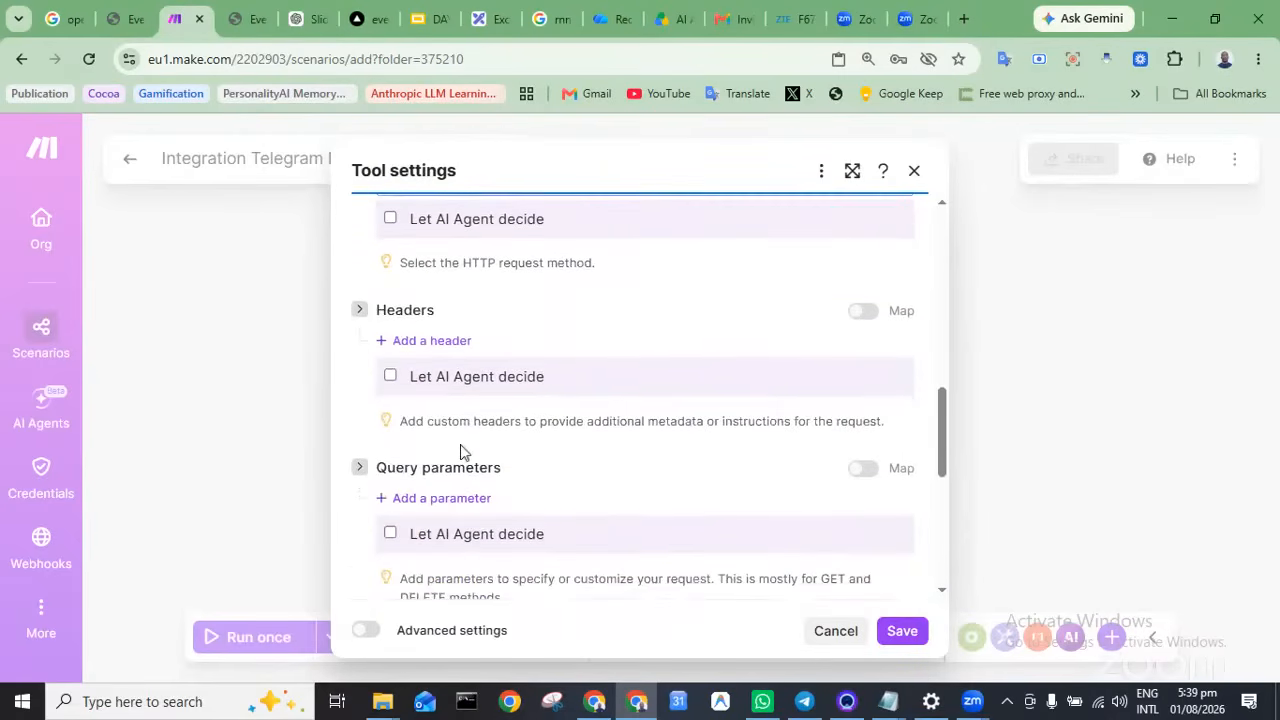
pyautogui.scroll(-4, 463, 447)
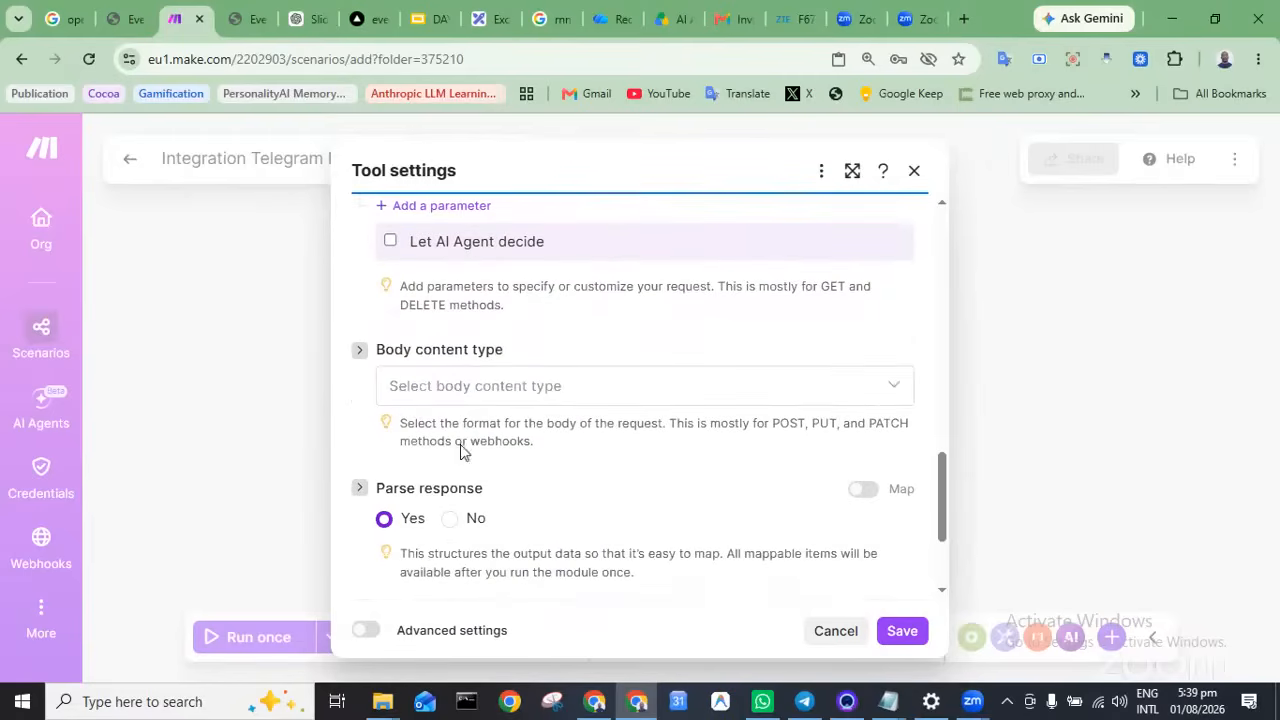
pyautogui.scroll(-2, 463, 450)
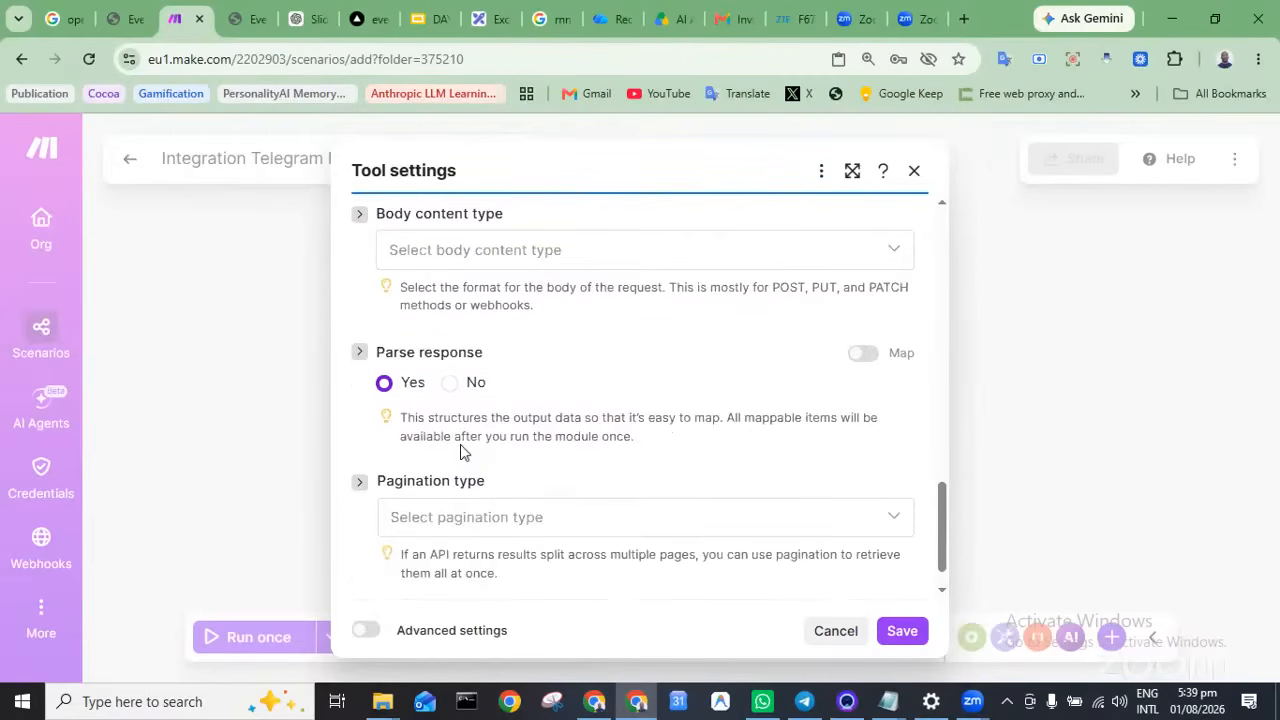
pyautogui.scroll(-1, 462, 450)
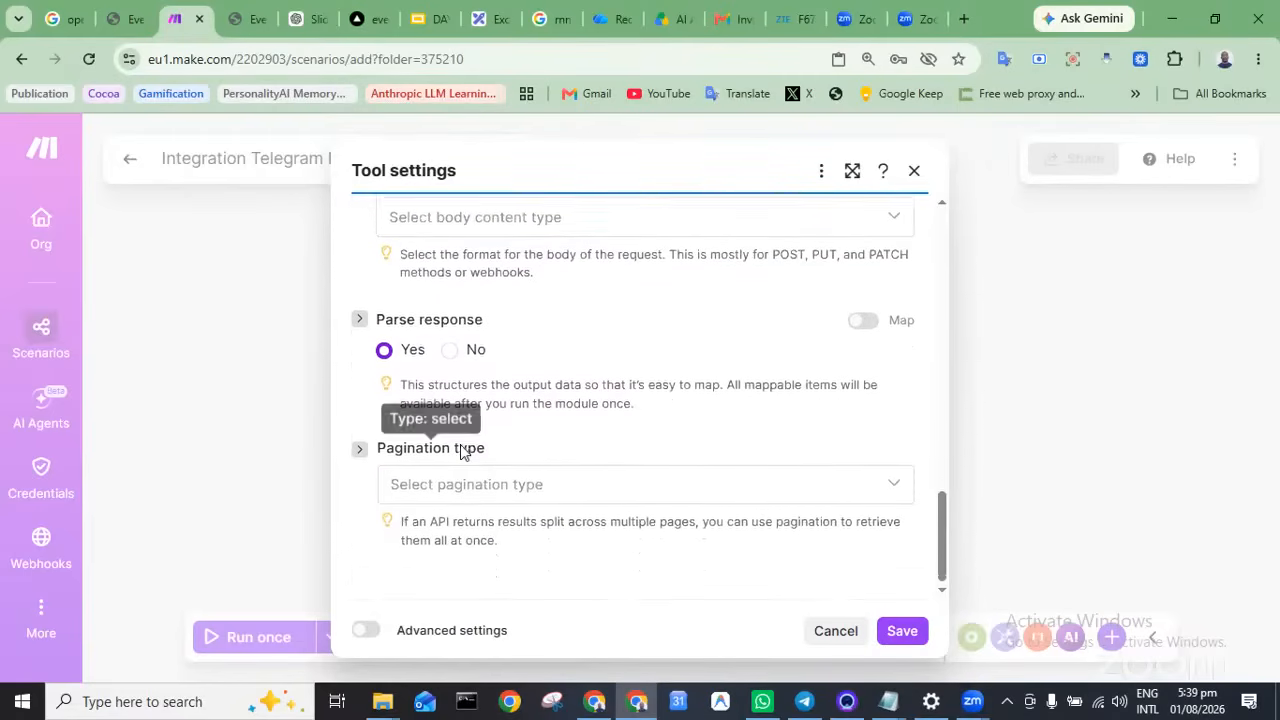
pyautogui.click(903, 630)
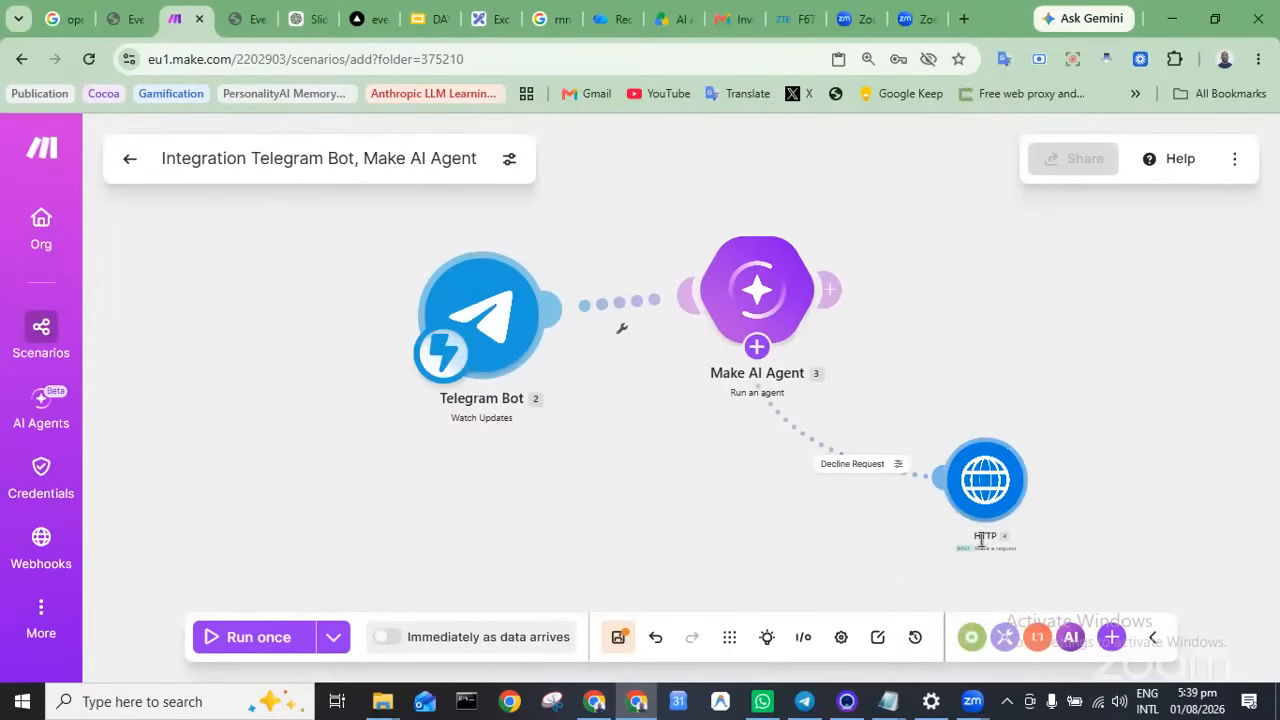
# Add another HTTP "Make a request" tool to the Make AI Agent
pyautogui.click(757, 347)
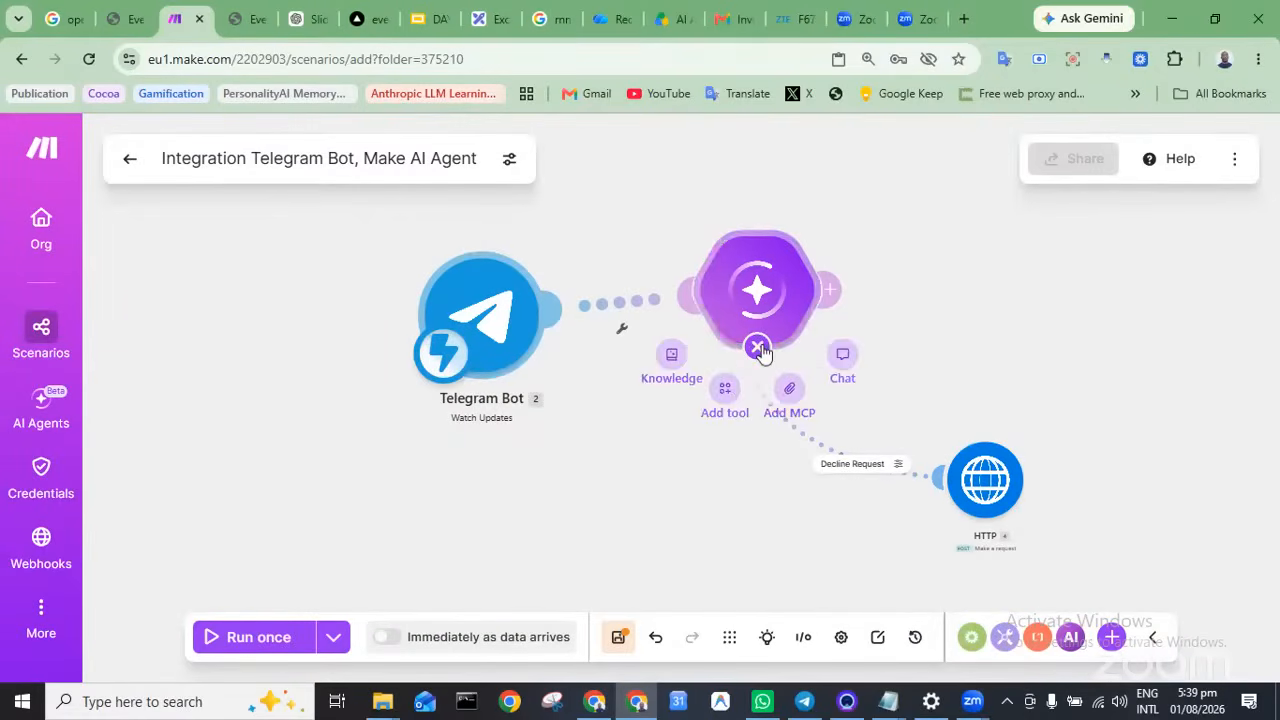
pyautogui.click(725, 397)
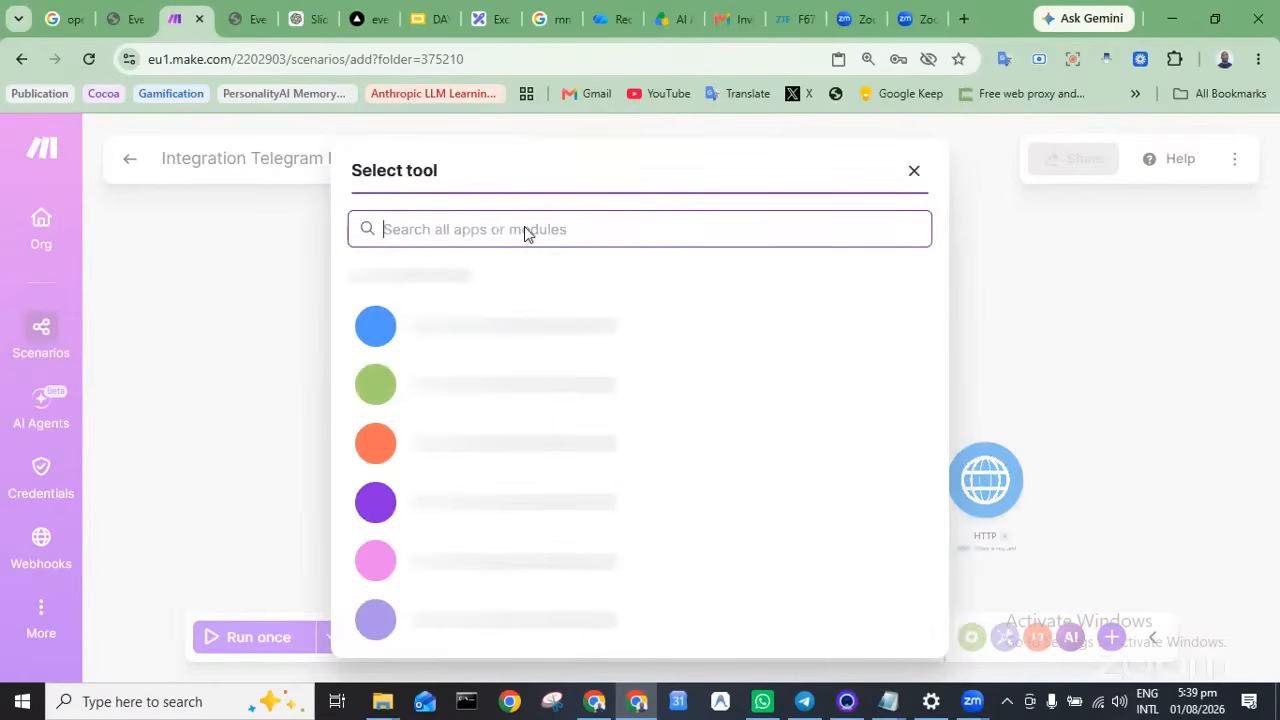
pyautogui.write('http')
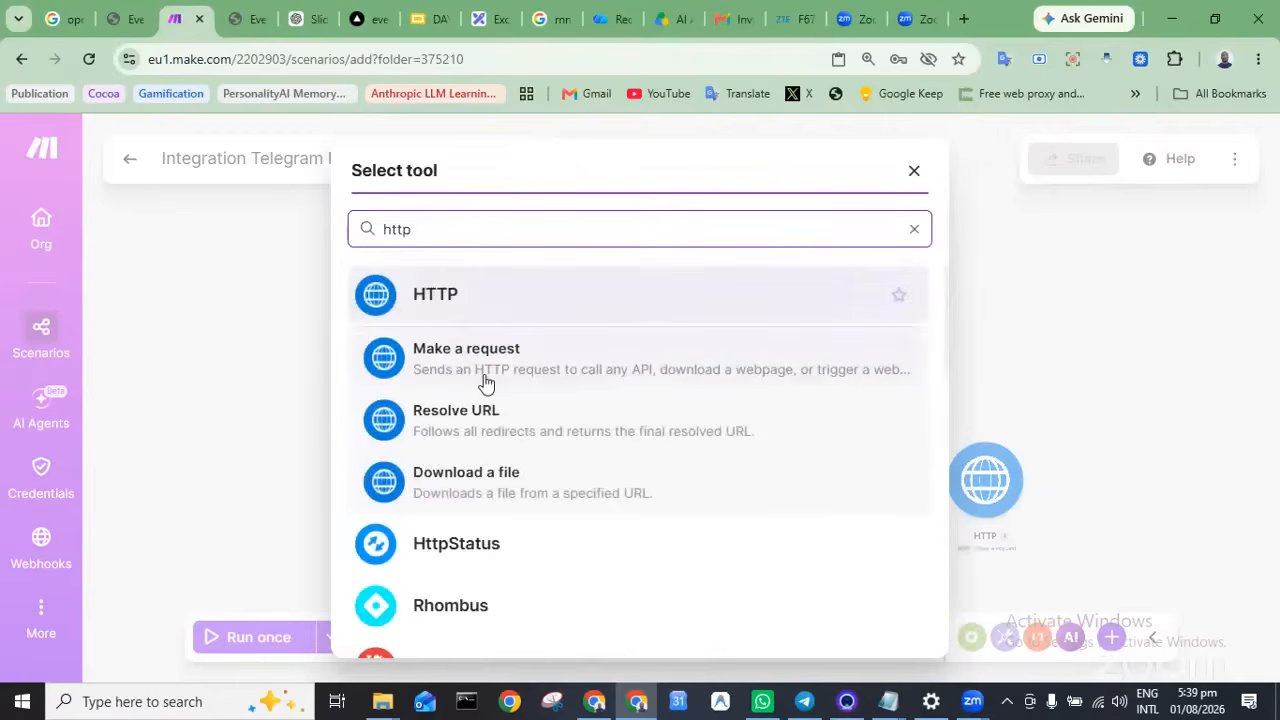
pyautogui.click(533, 372)
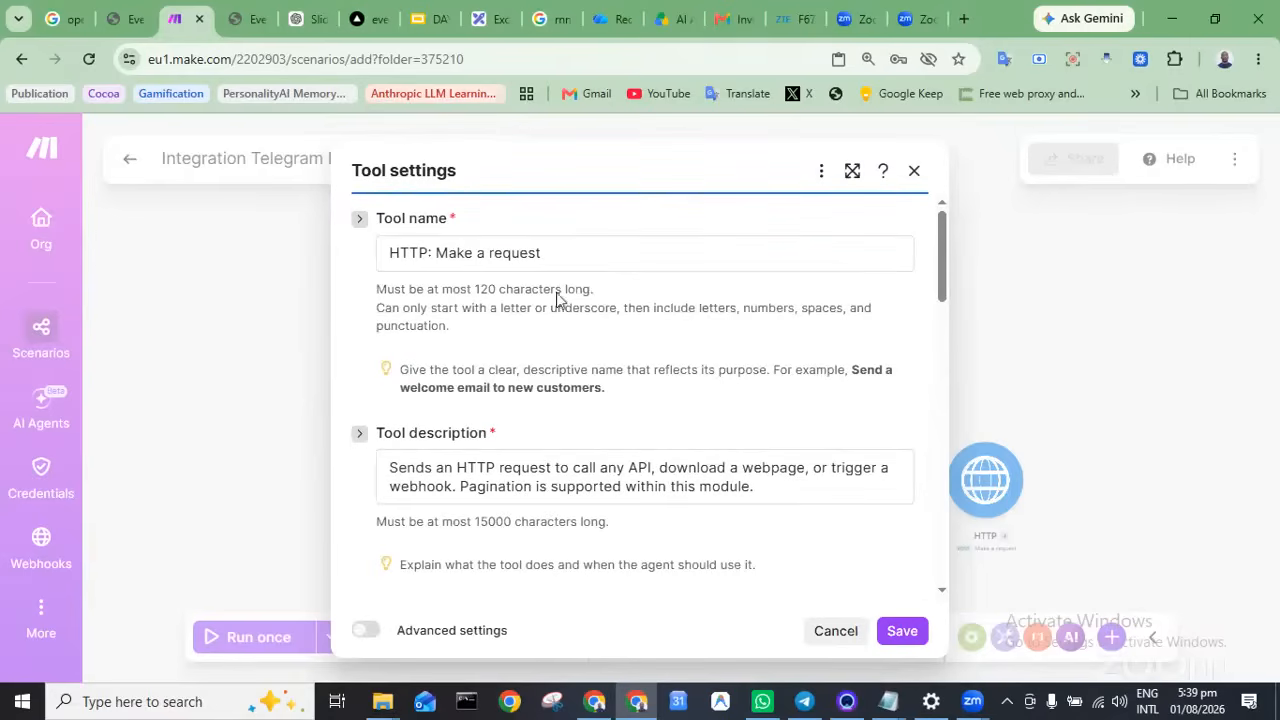
# Rename the new HTTP tool as Approve Request
pyautogui.moveTo(567, 259); pyautogui.dragTo(362, 258)
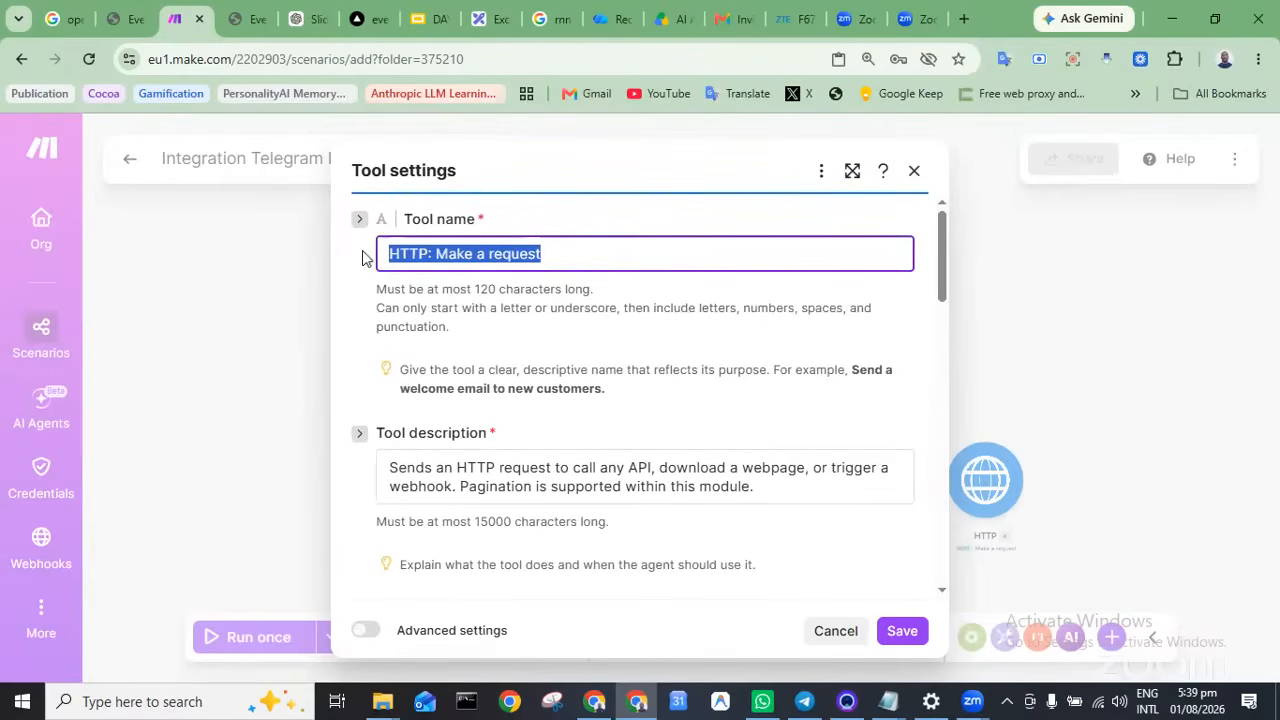
pyautogui.write('A')
pyautogui.press('Down')
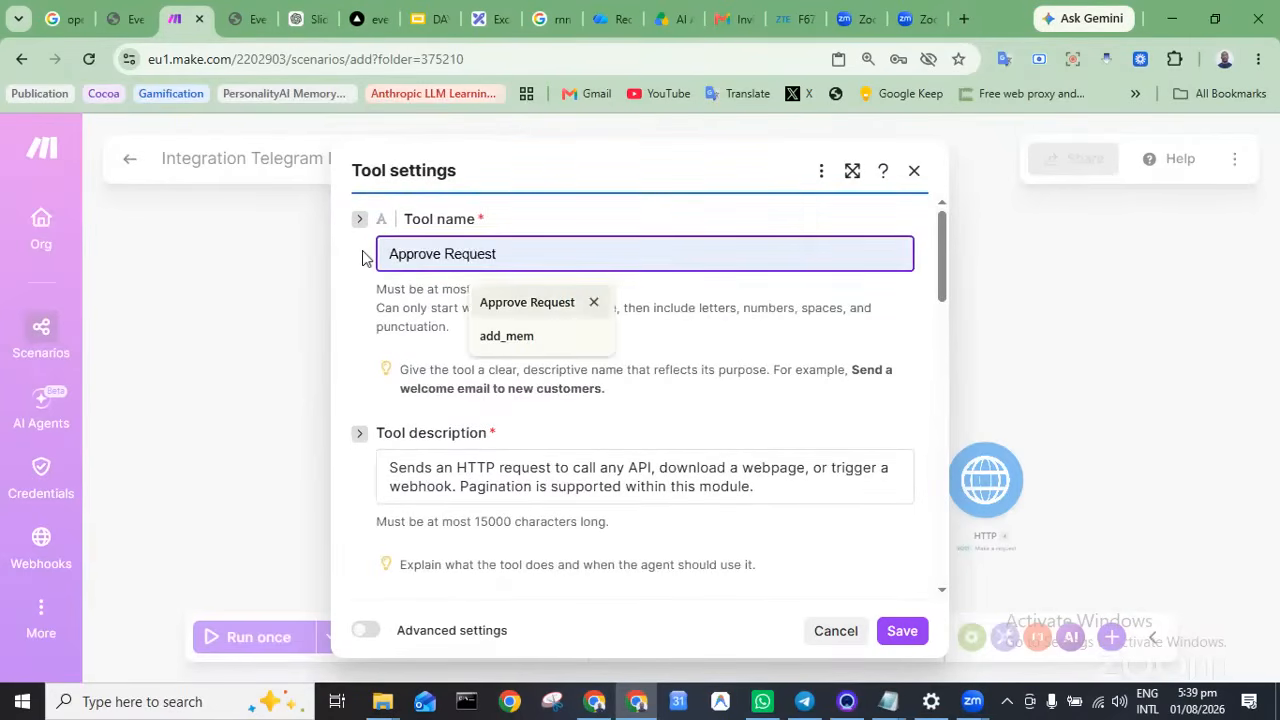
pyautogui.press('Return')
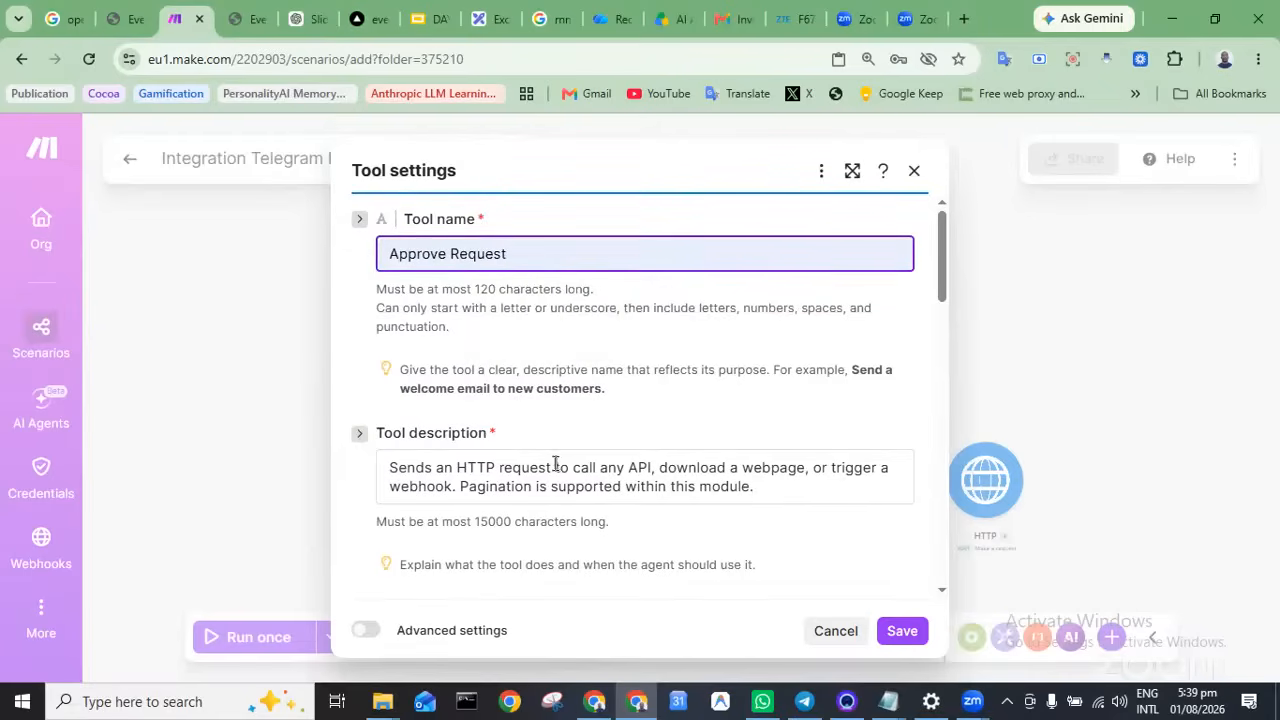
# Set the Approve Request tool's description to "Sends an HTTP request to call the approve_request API to approve a booking request."
pyautogui.doubleClick(607, 469)
pyautogui.write('the a')
pyautogui.write('pprove')
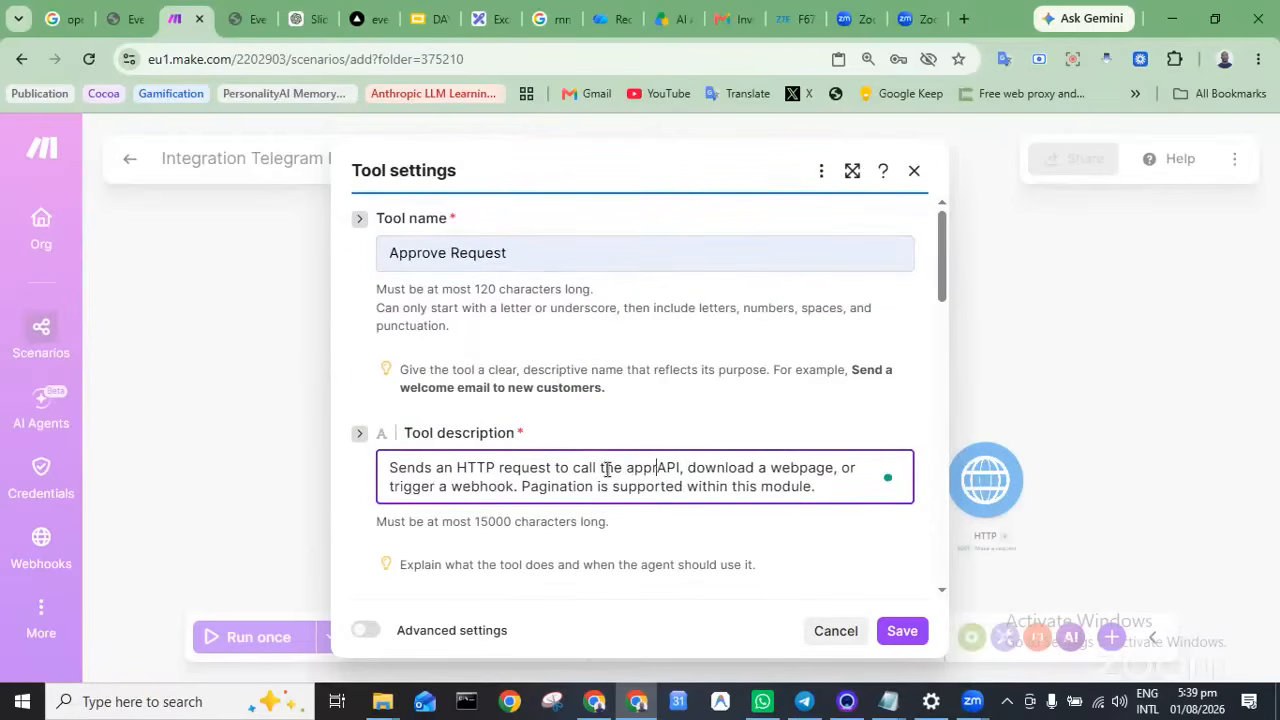
pyautogui.write(' request')
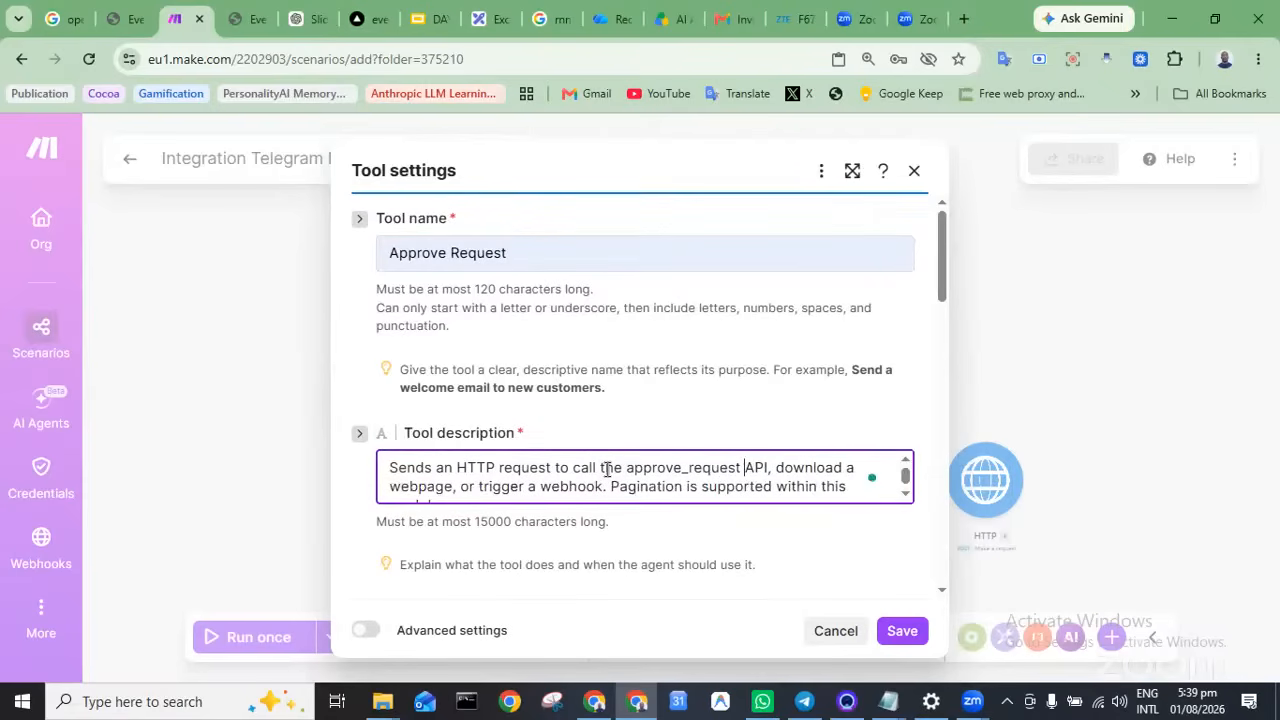
pyautogui.hotkey('ctrl', 'shift', 'End')
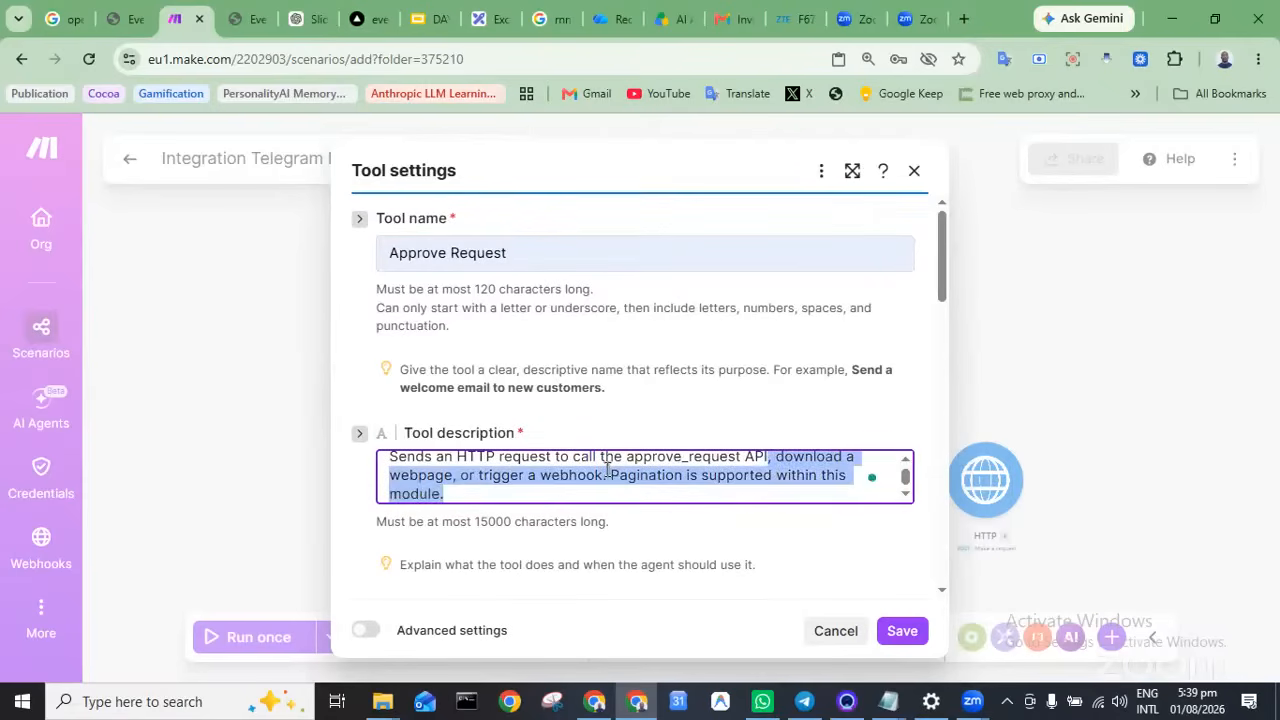
pyautogui.press('BackSpace')
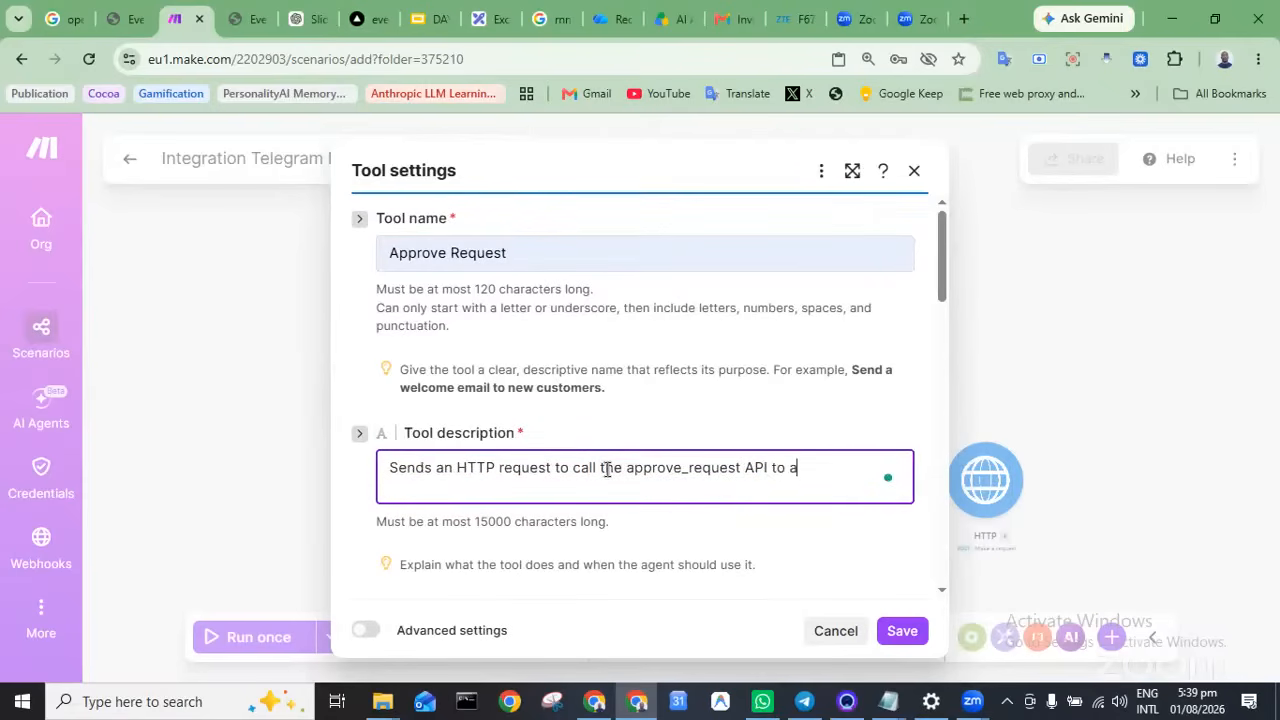
pyautogui.write('to approve a booking ')
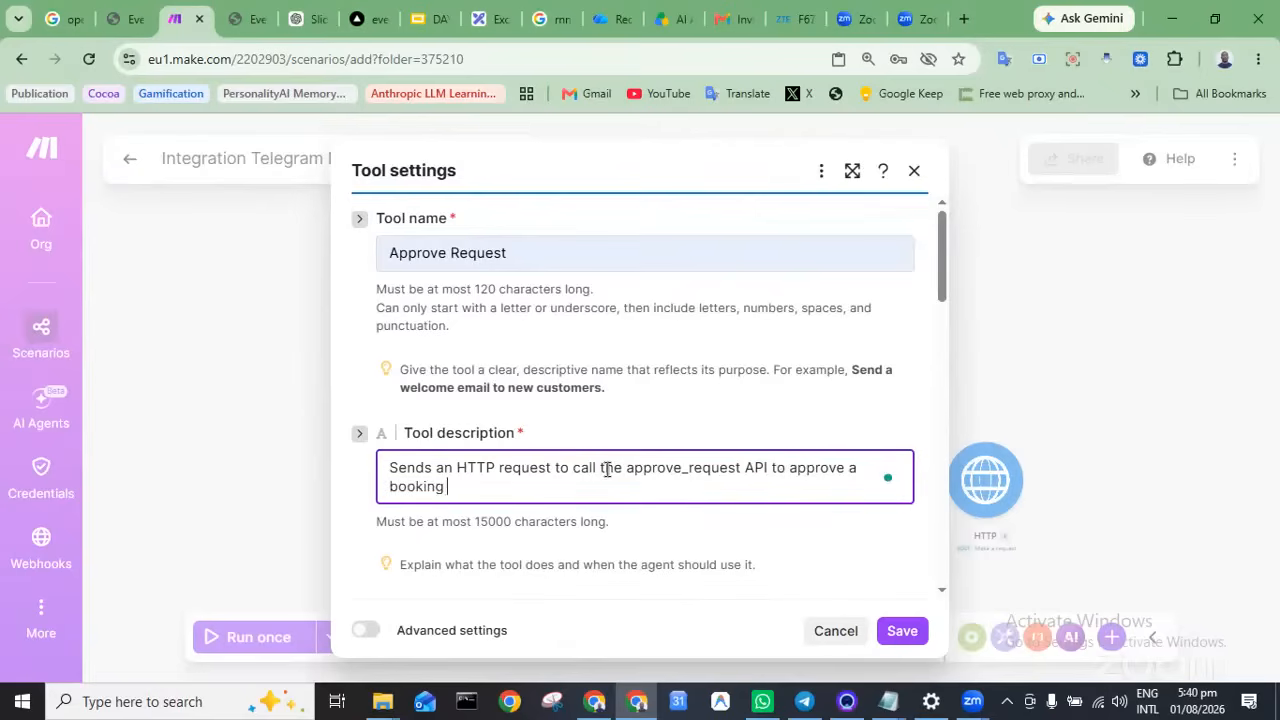
pyautogui.write('request.')
# Set the Approve Request tool's authentication type to No authentication
pyautogui.scroll(-3, 606, 470)
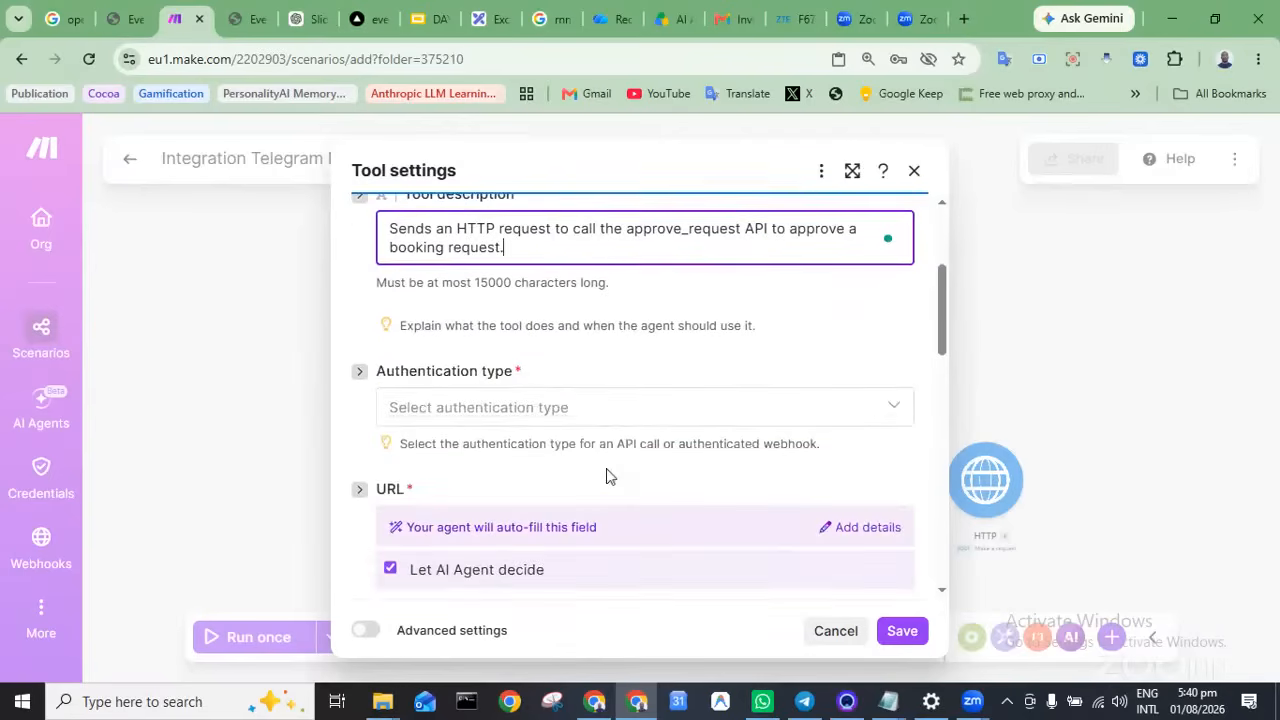
pyautogui.click(449, 411)
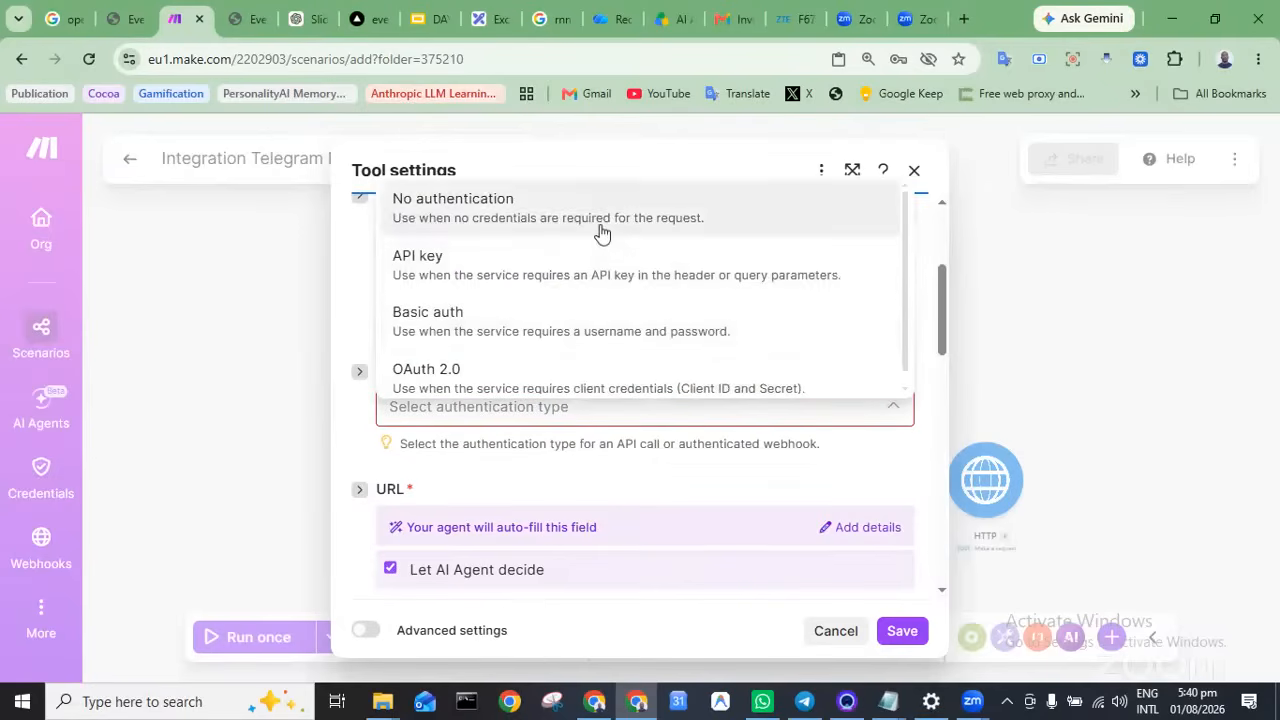
pyautogui.click(600, 216)
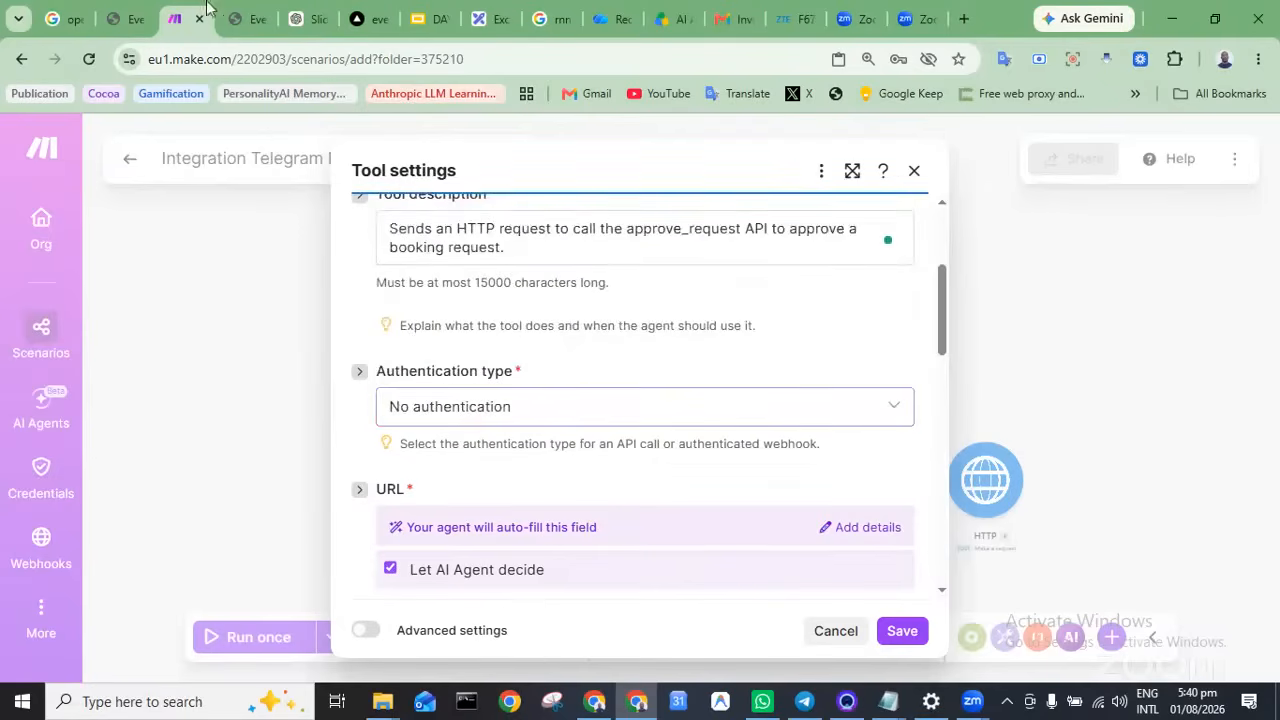
# Switch to the EventCenter API documentation and examine the Approve Request endpoint's URL call and request body example
pyautogui.click(127, 20)
pyautogui.scroll(10, 256, 294)
pyautogui.scroll(-2, 256, 295)
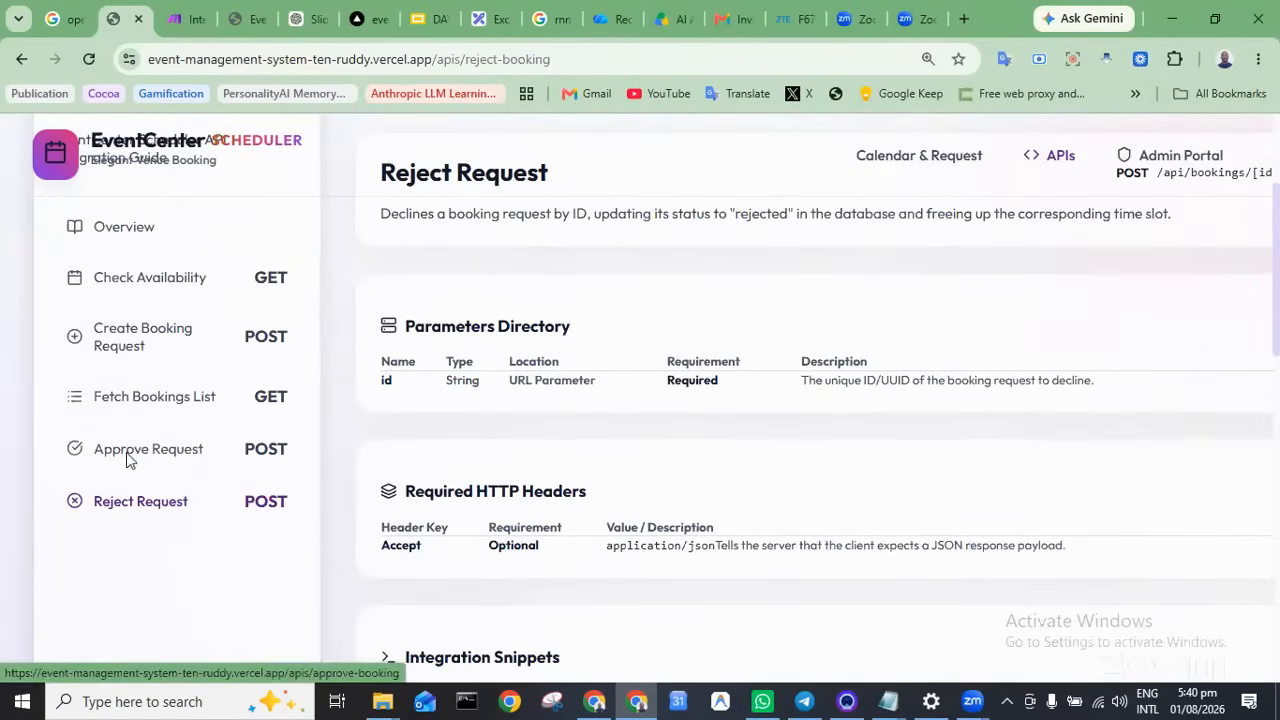
pyautogui.click(127, 455)
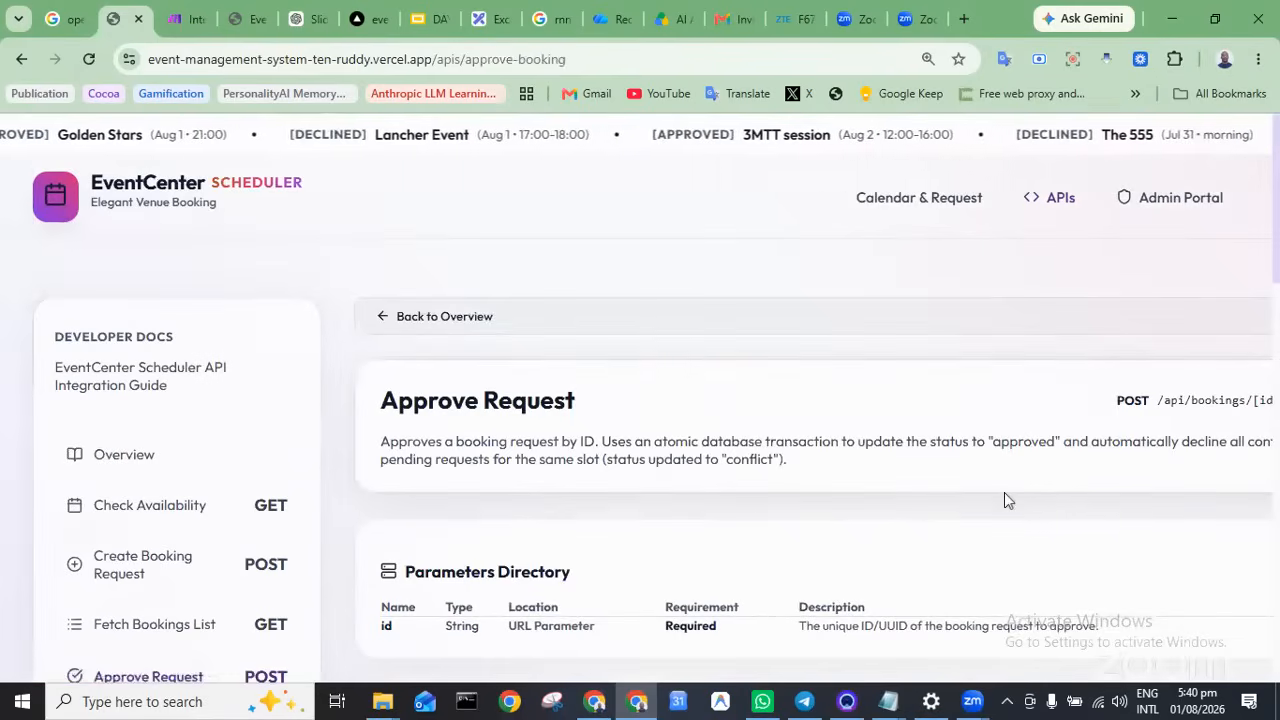
pyautogui.scroll(-10, 1004, 492)
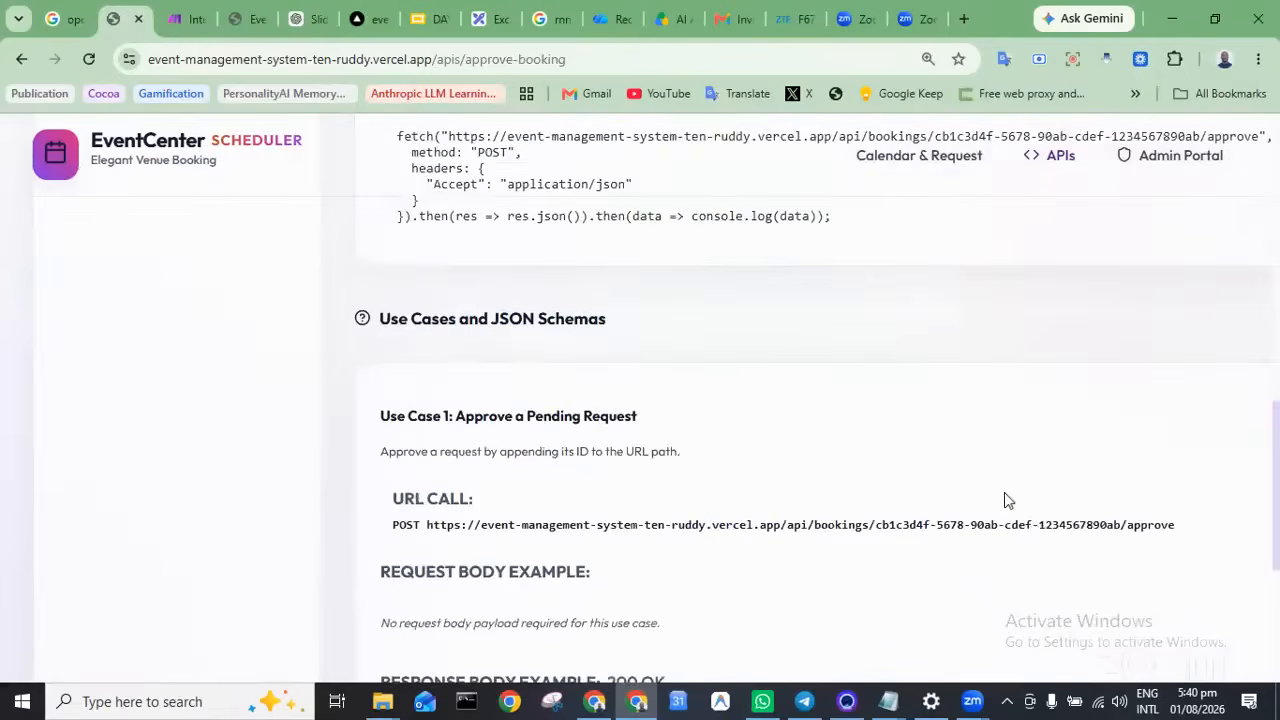
pyautogui.scroll(-2, 1004, 492)
pyautogui.scroll(2, 1004, 492)
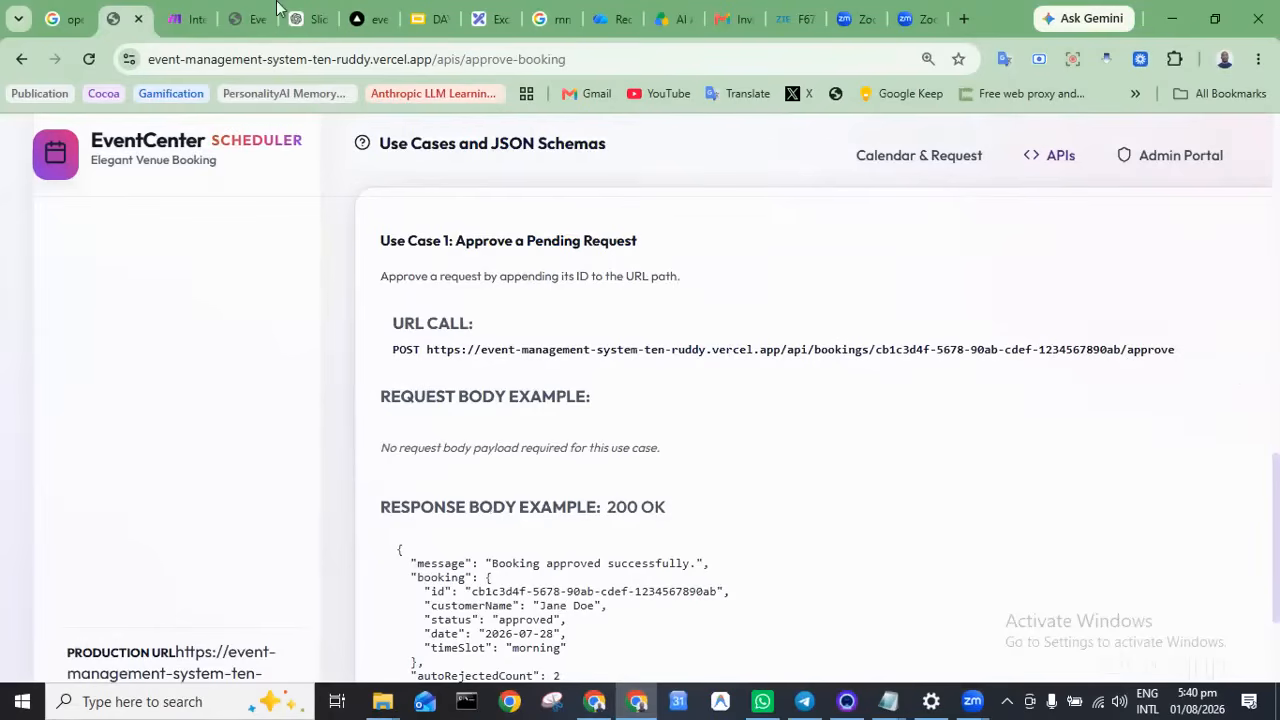
pyautogui.click(185, 18)
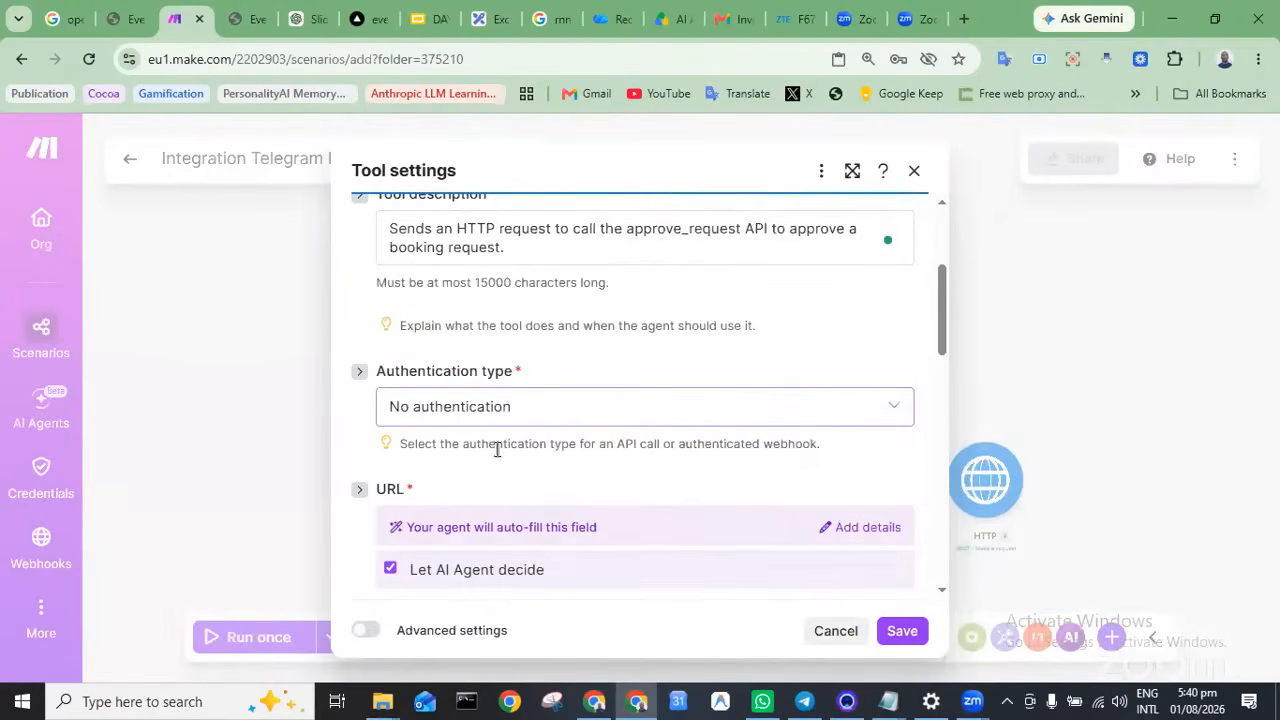
pyautogui.scroll(-1, 497, 450)
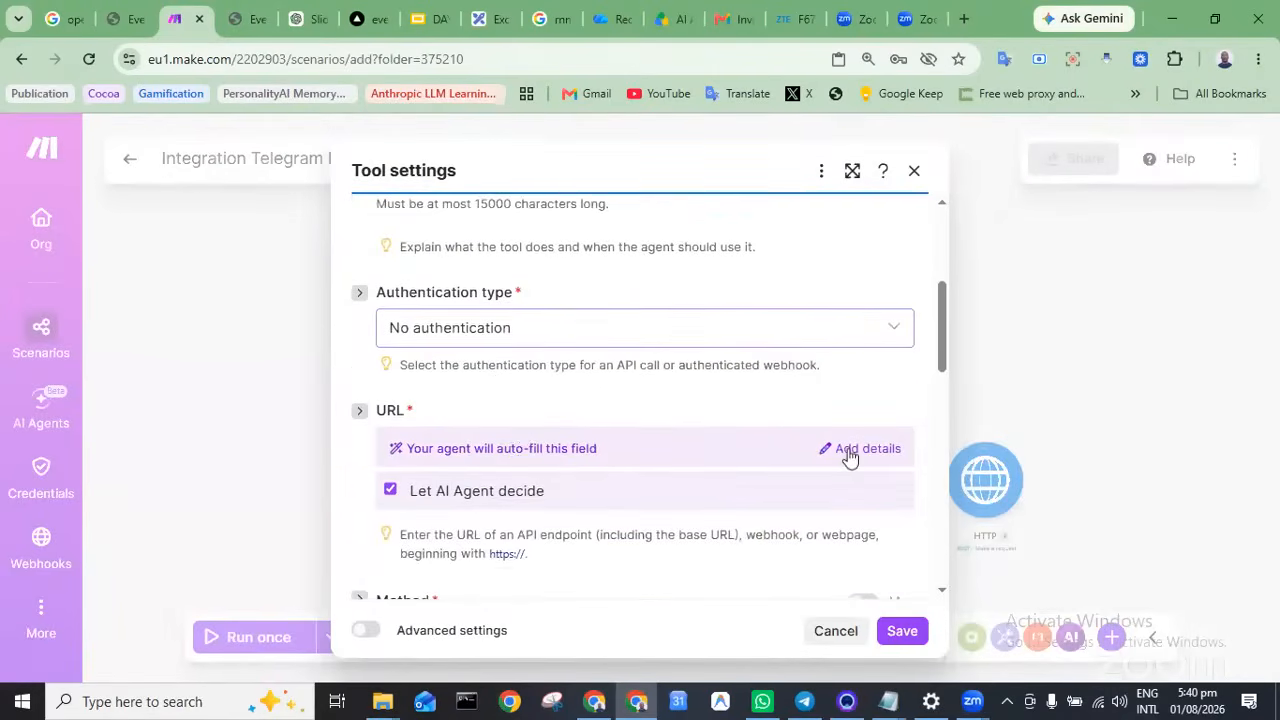
pyautogui.click(848, 450)
pyautogui.write('https://event-management-system-ten-ruddy.vercel.app/api/bookings/')
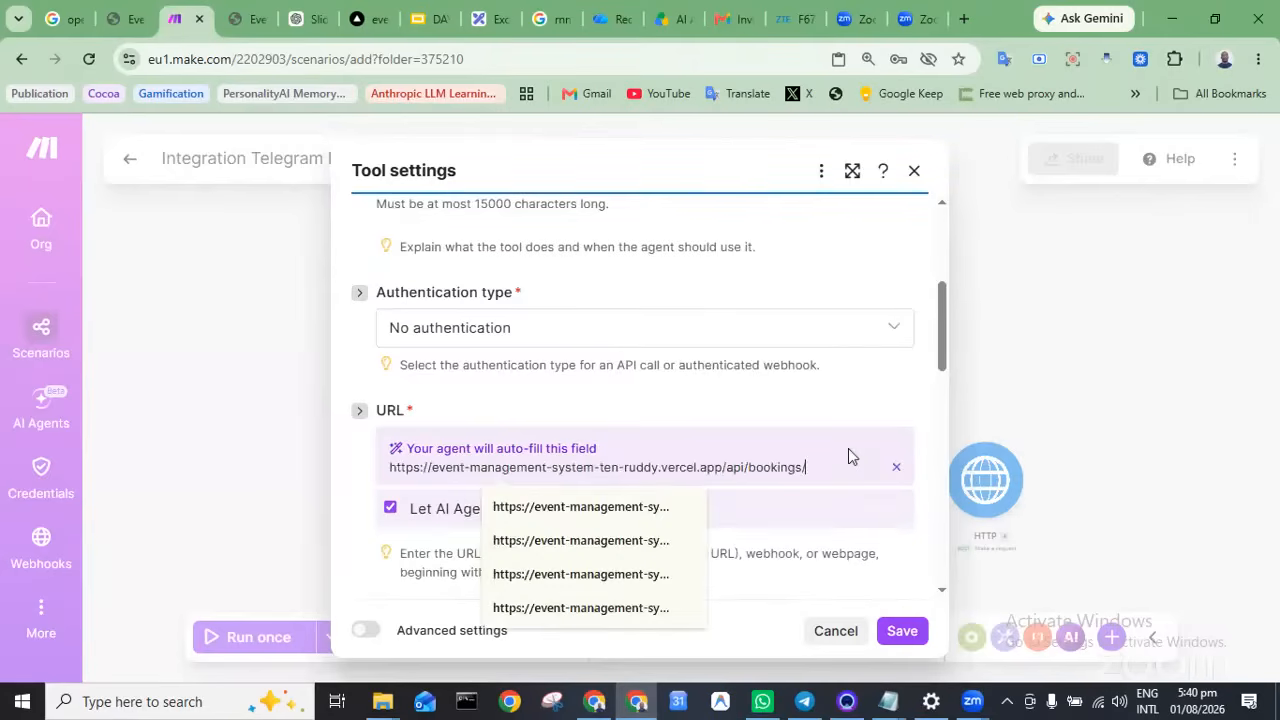
pyautogui.write('{id')
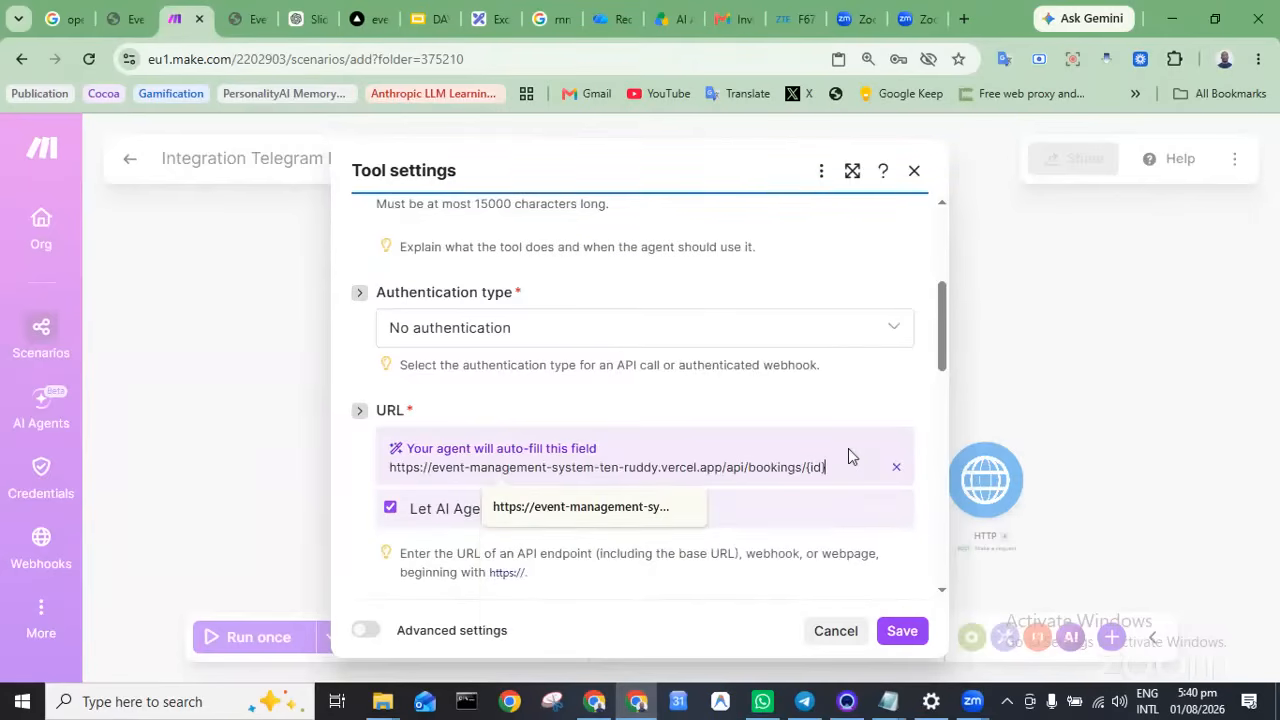
pyautogui.write('}/approve')
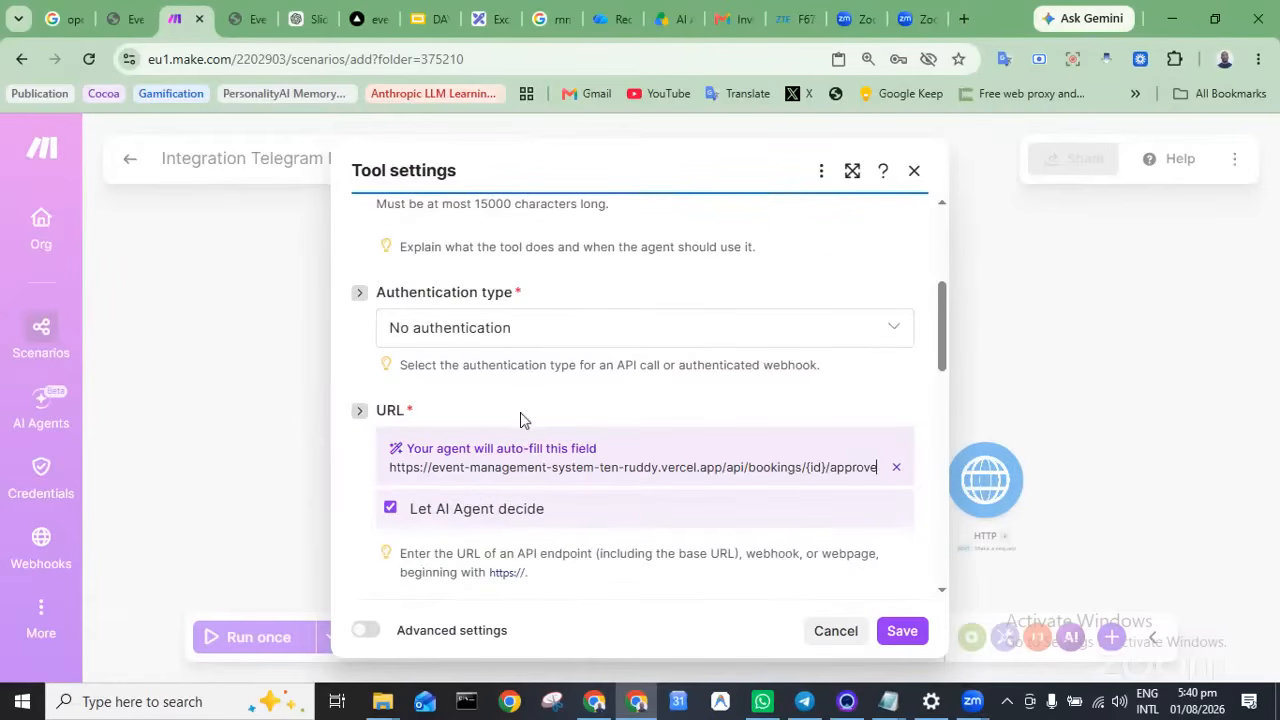
# Set the Approve Request tool's HTTP method to POST, check it against the API documentation, and save the tool settings
pyautogui.scroll(-3, 532, 410)
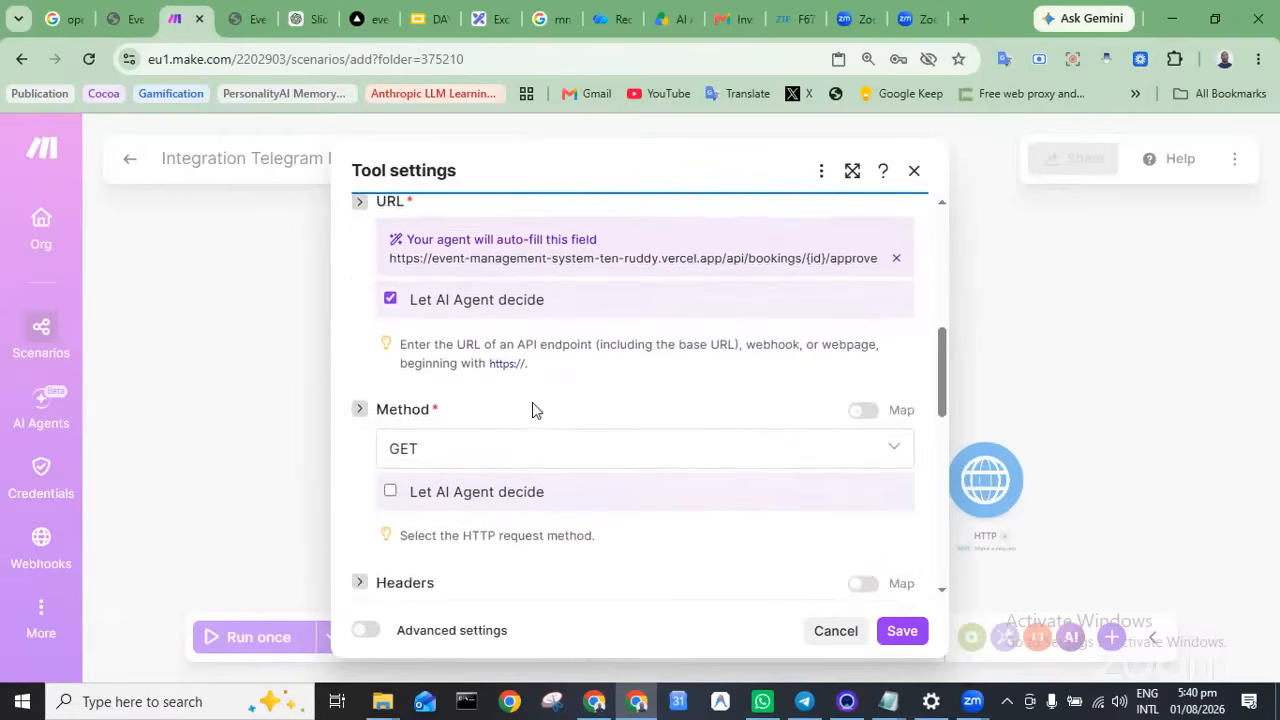
pyautogui.click(657, 334)
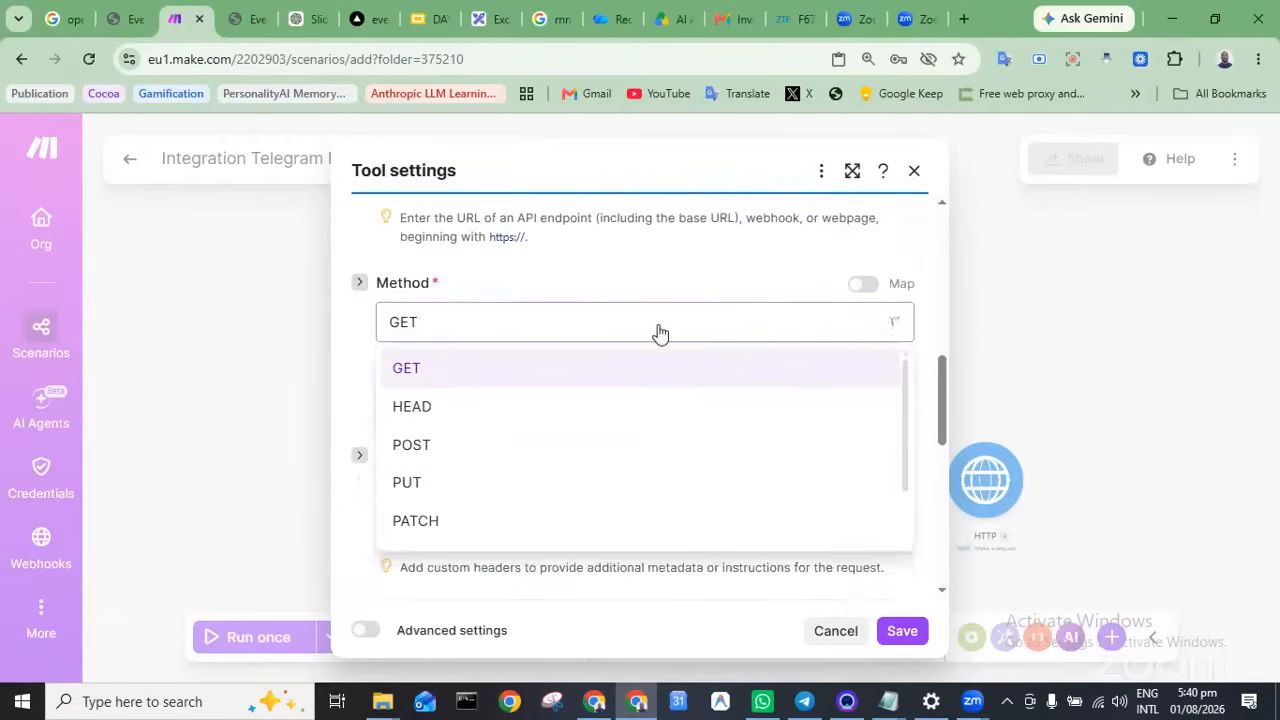
pyautogui.click(483, 450)
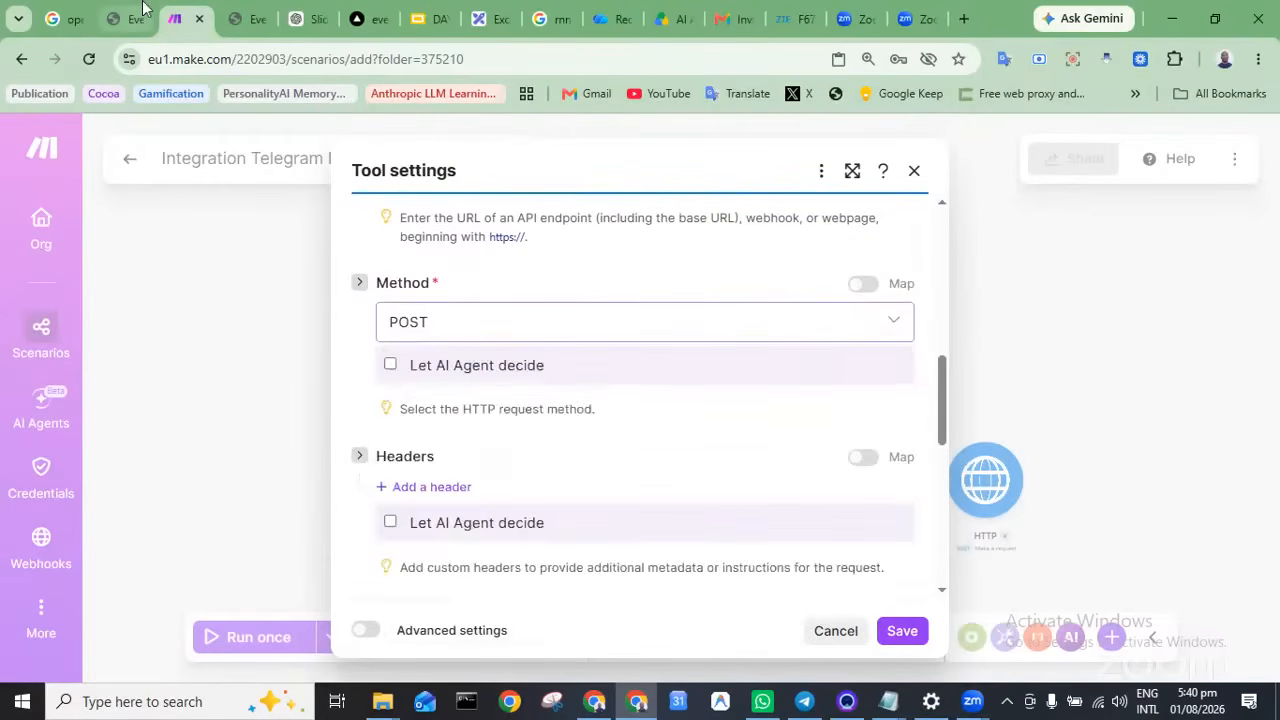
pyautogui.click(143, 8)
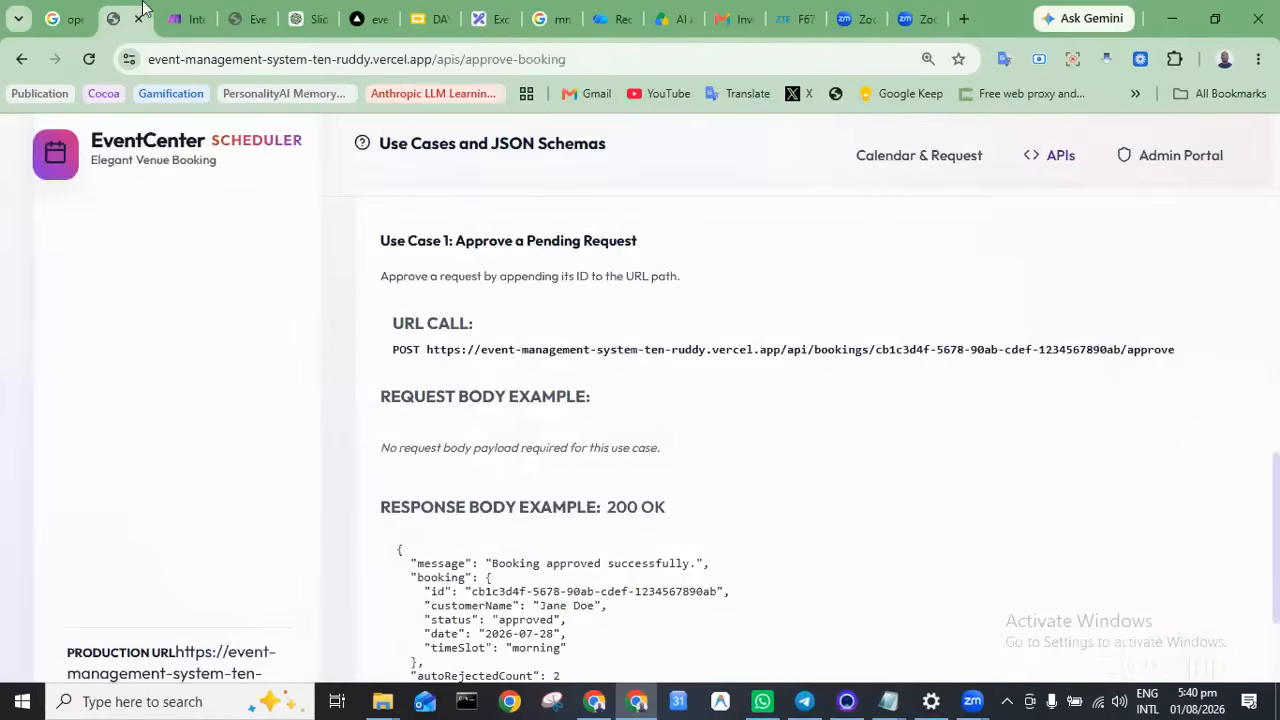
pyautogui.click(195, 18)
pyautogui.scroll(-5, 496, 390)
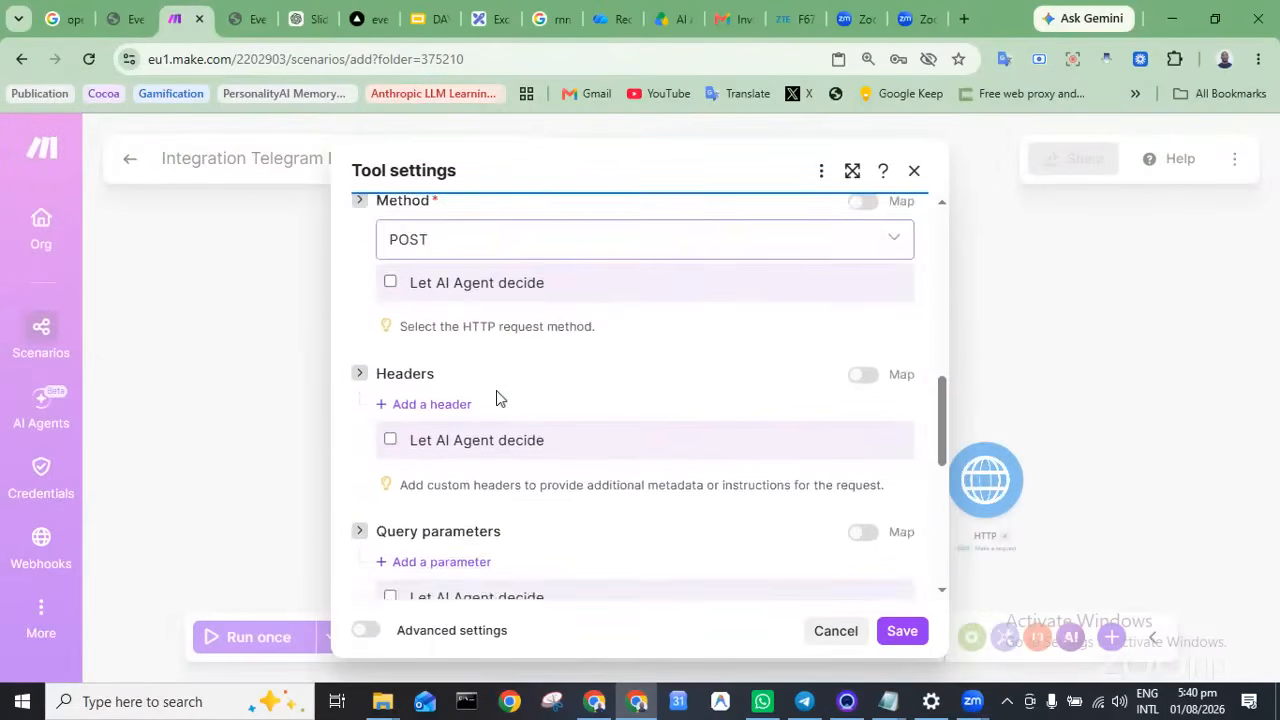
pyautogui.scroll(-5, 496, 392)
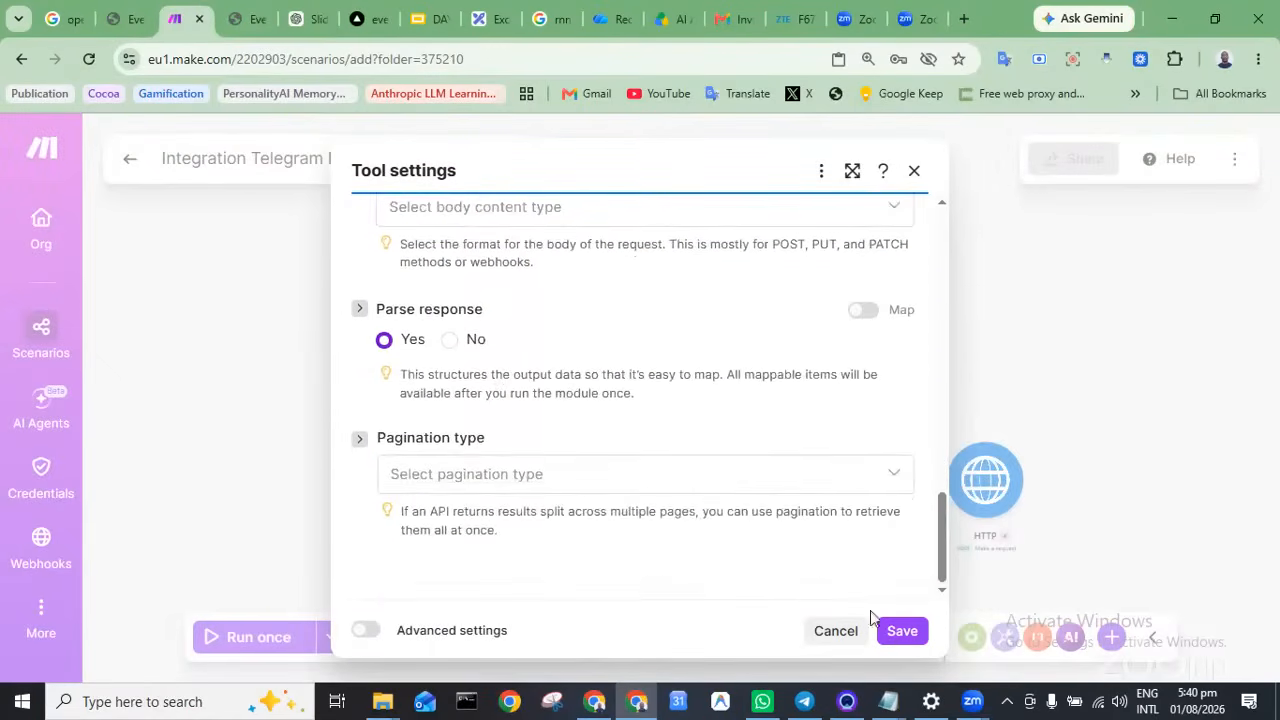
pyautogui.click(900, 633)
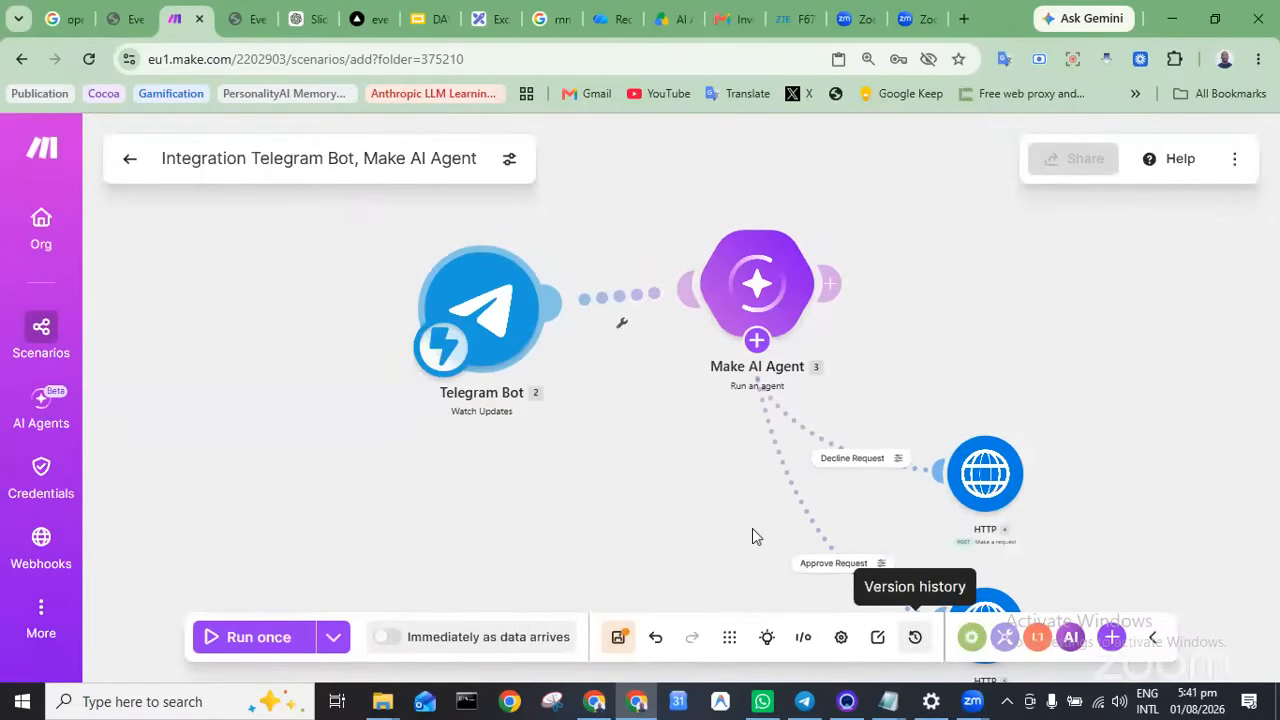
# Review the tool names in the Make AI Agent's instructions and the HTTP settings of the Decline Request tool
pyautogui.click(704, 280)
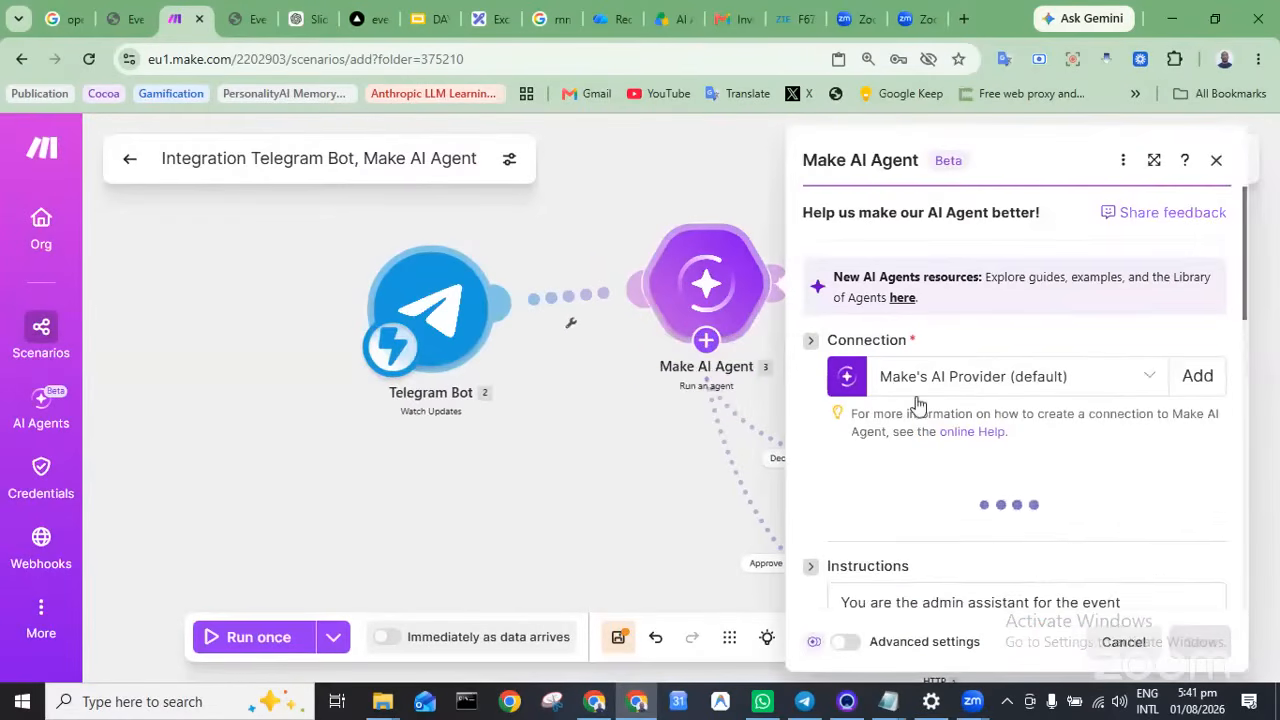
pyautogui.scroll(-2, 955, 480)
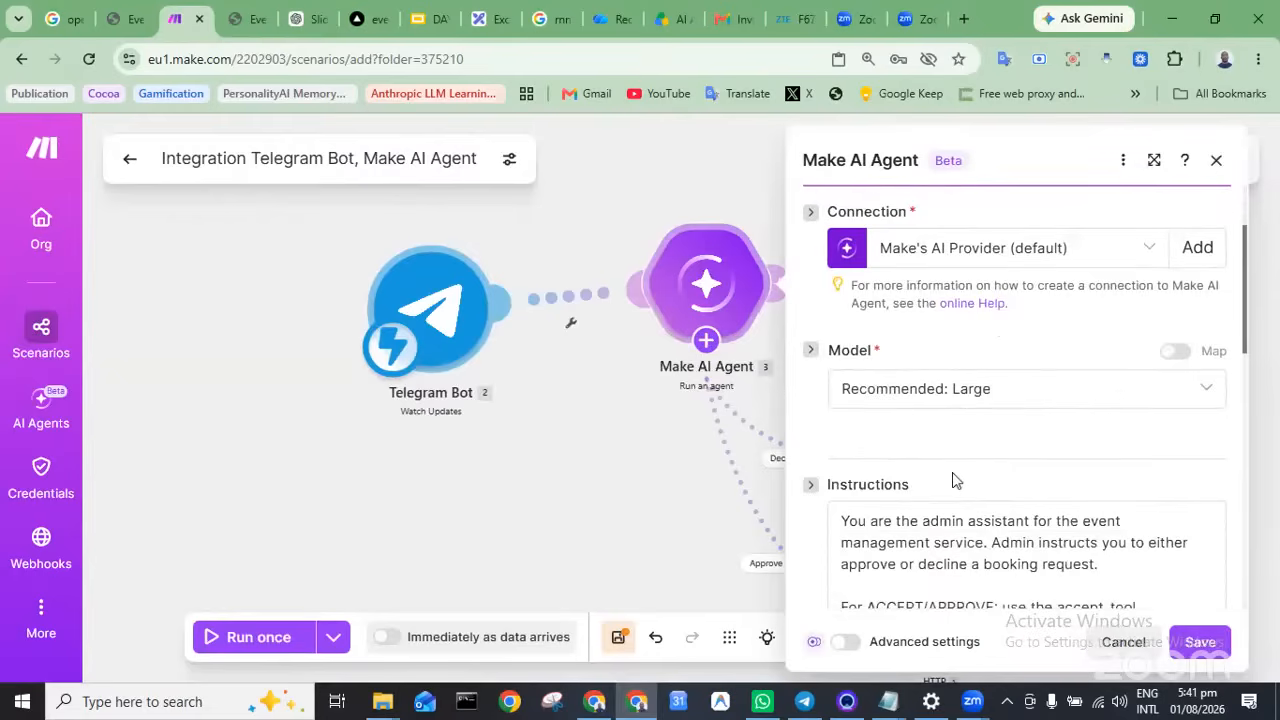
pyautogui.scroll(-2, 955, 480)
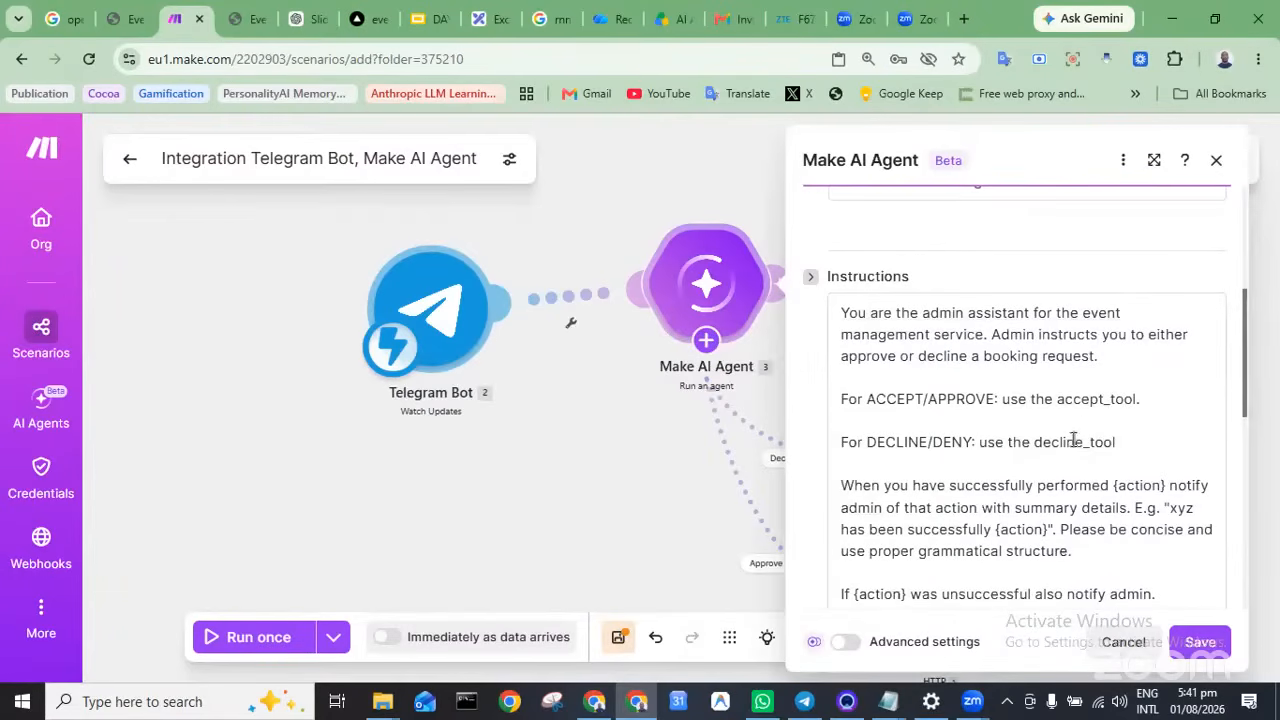
pyautogui.click(614, 425)
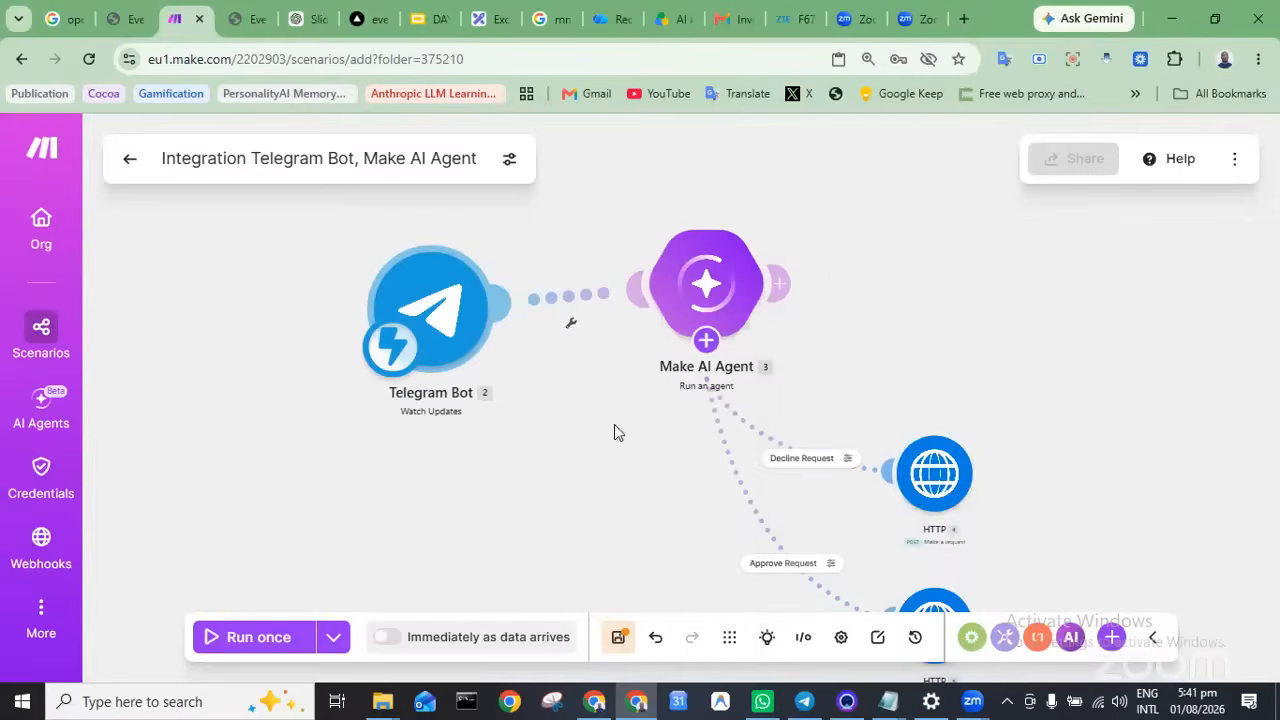
pyautogui.click(910, 478)
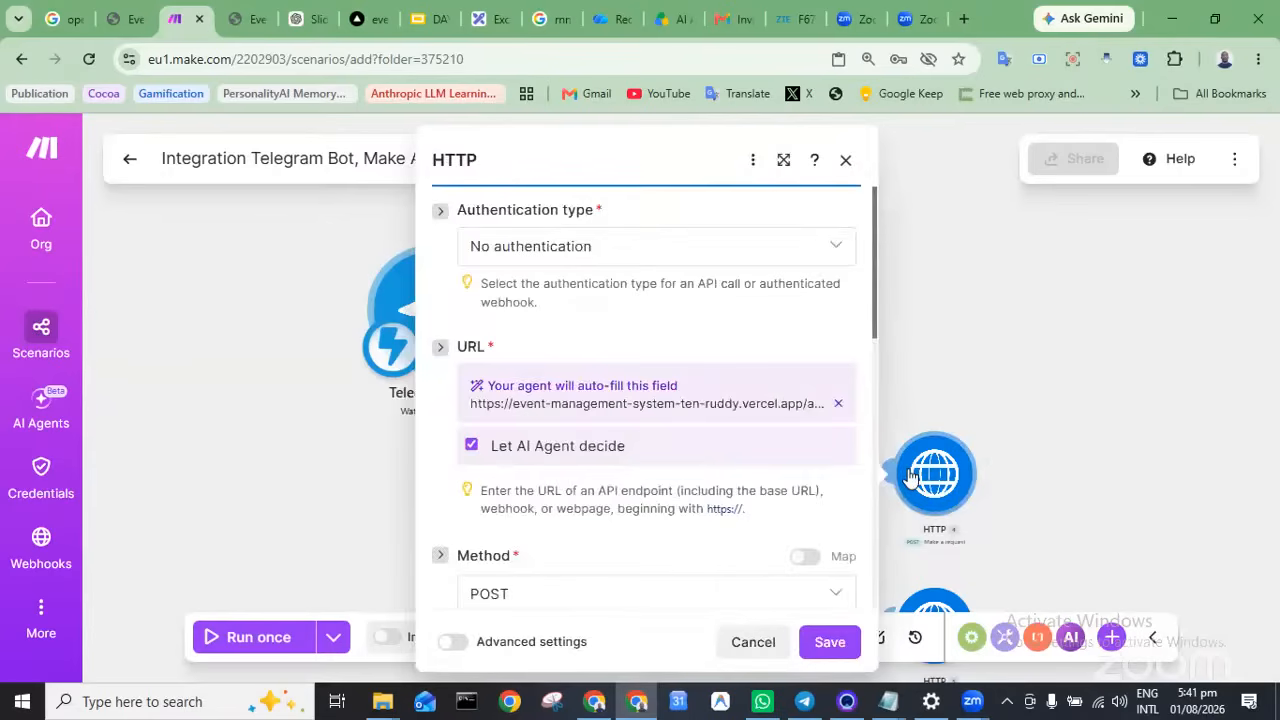
pyautogui.click(919, 354)
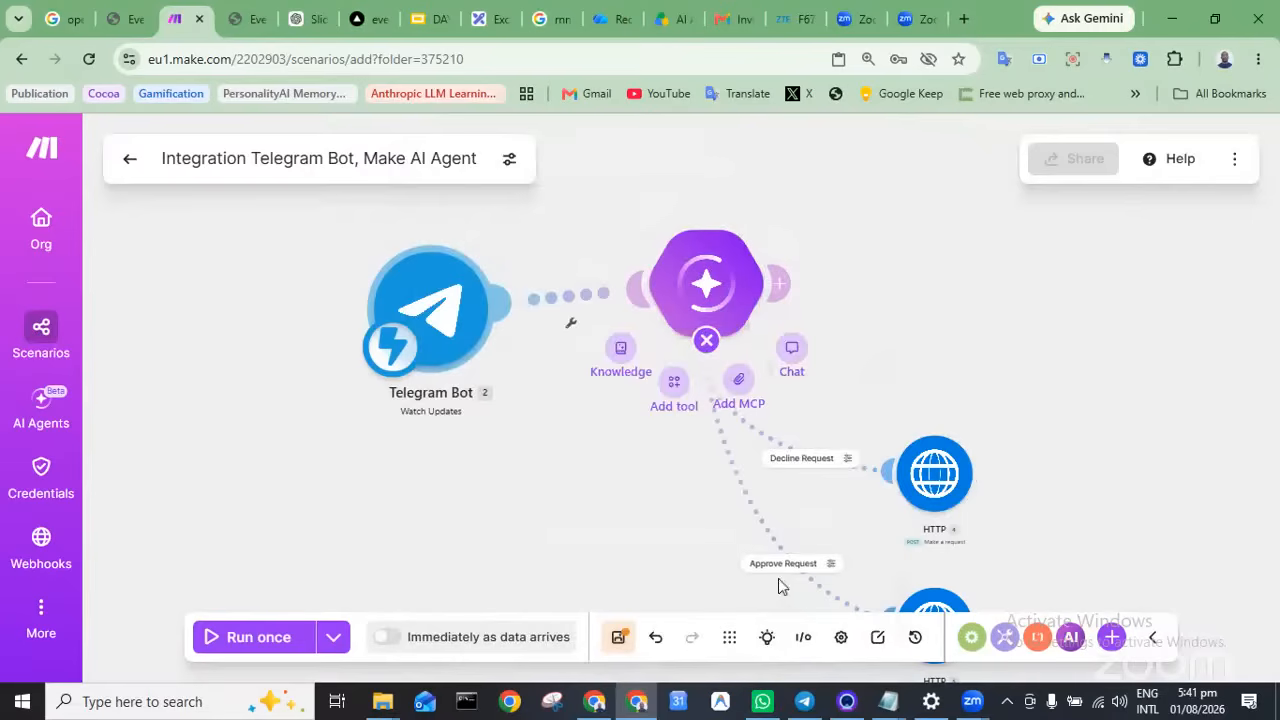
# In the Make AI Agent's instructions, change the tool name for ACCEPT/APPROVE to "approve_request tool"
pyautogui.click(712, 300)
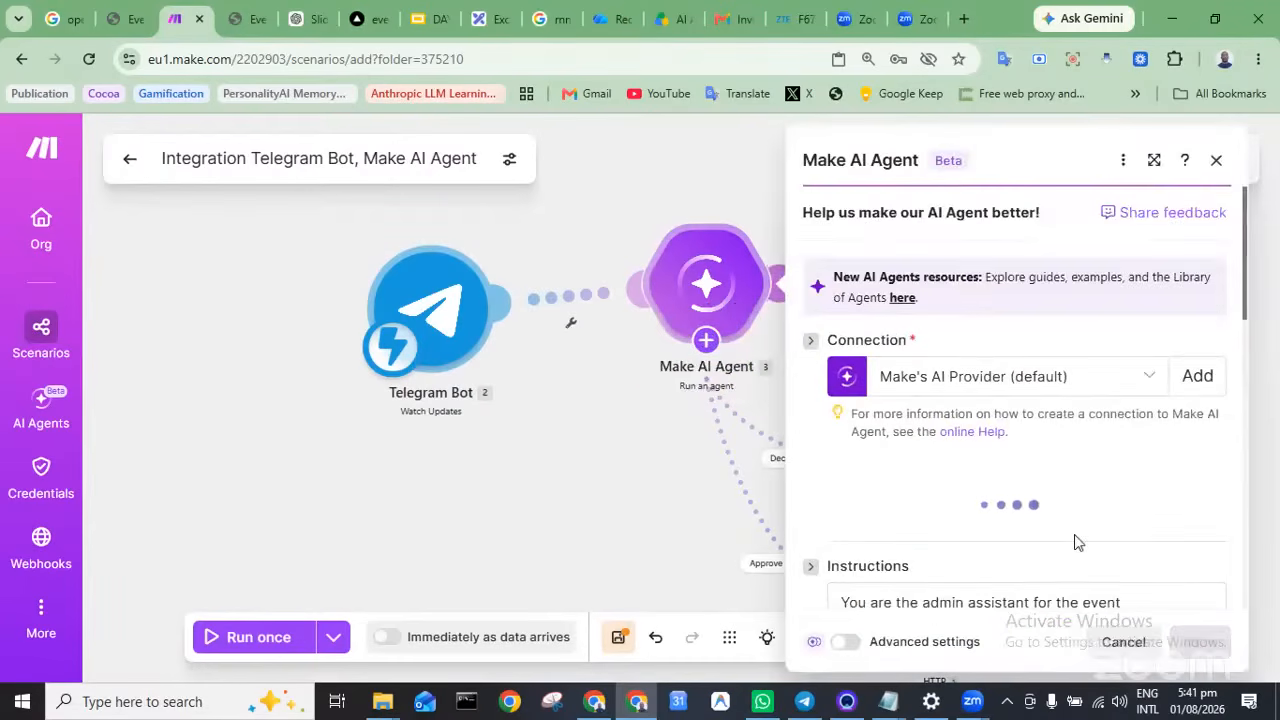
pyautogui.scroll(-2, 1075, 537)
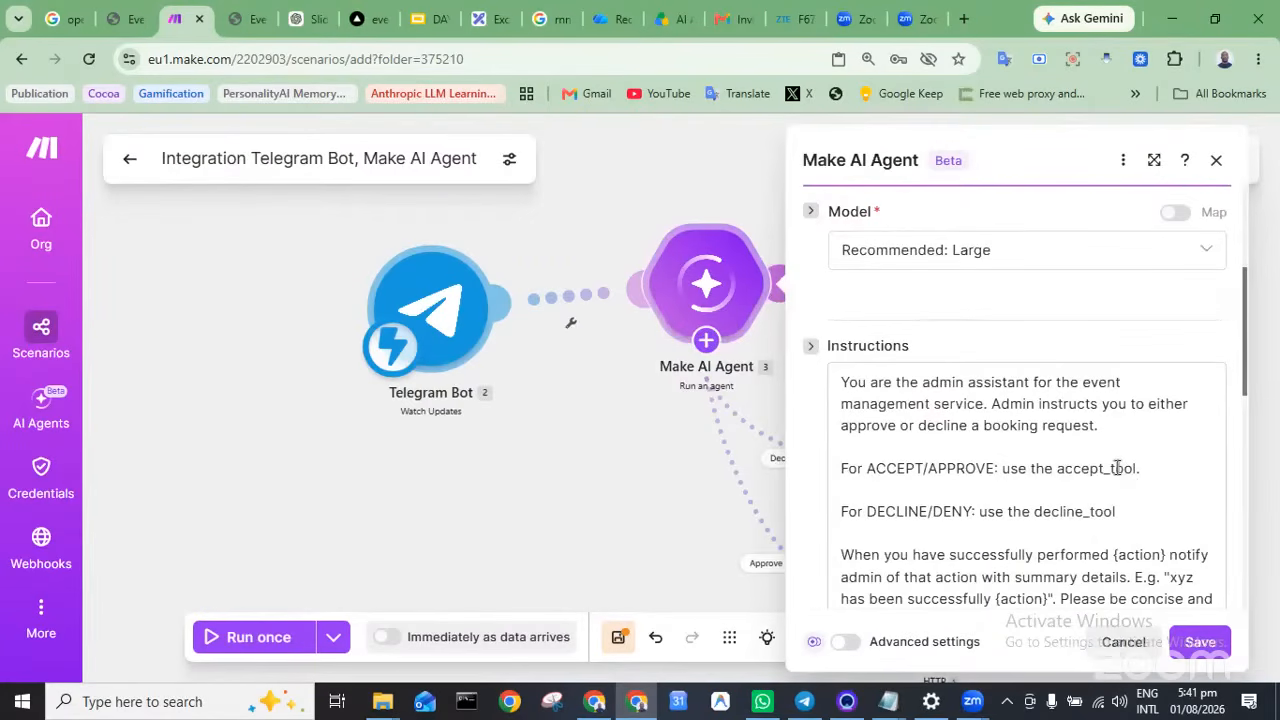
pyautogui.click(1117, 468)
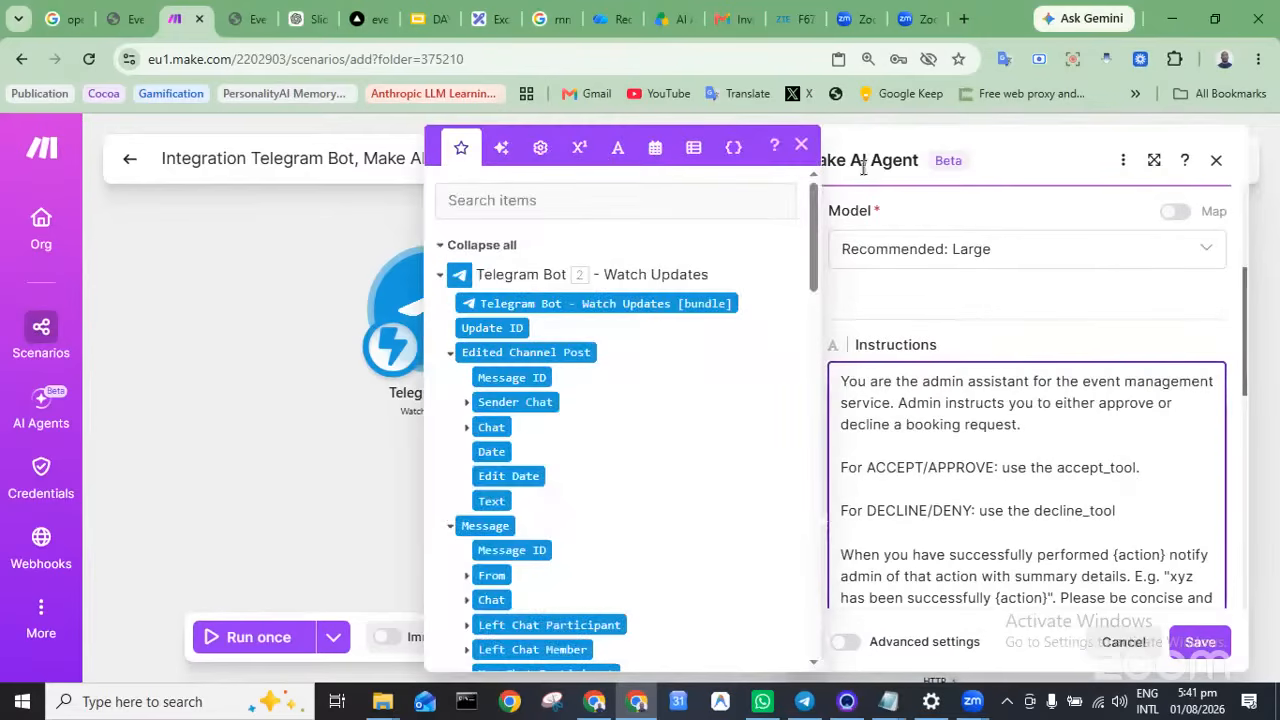
pyautogui.click(801, 146)
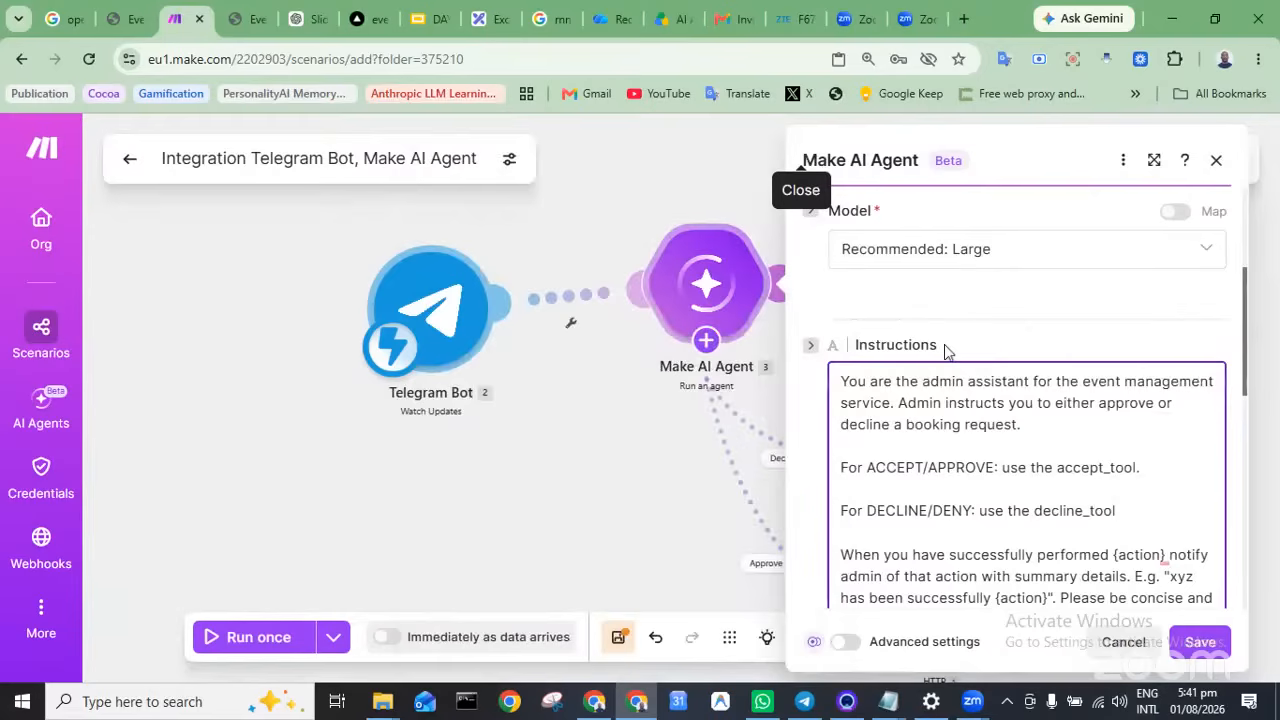
pyautogui.click(1111, 467)
pyautogui.hotkey('ctrl', 'shift', 'Left')
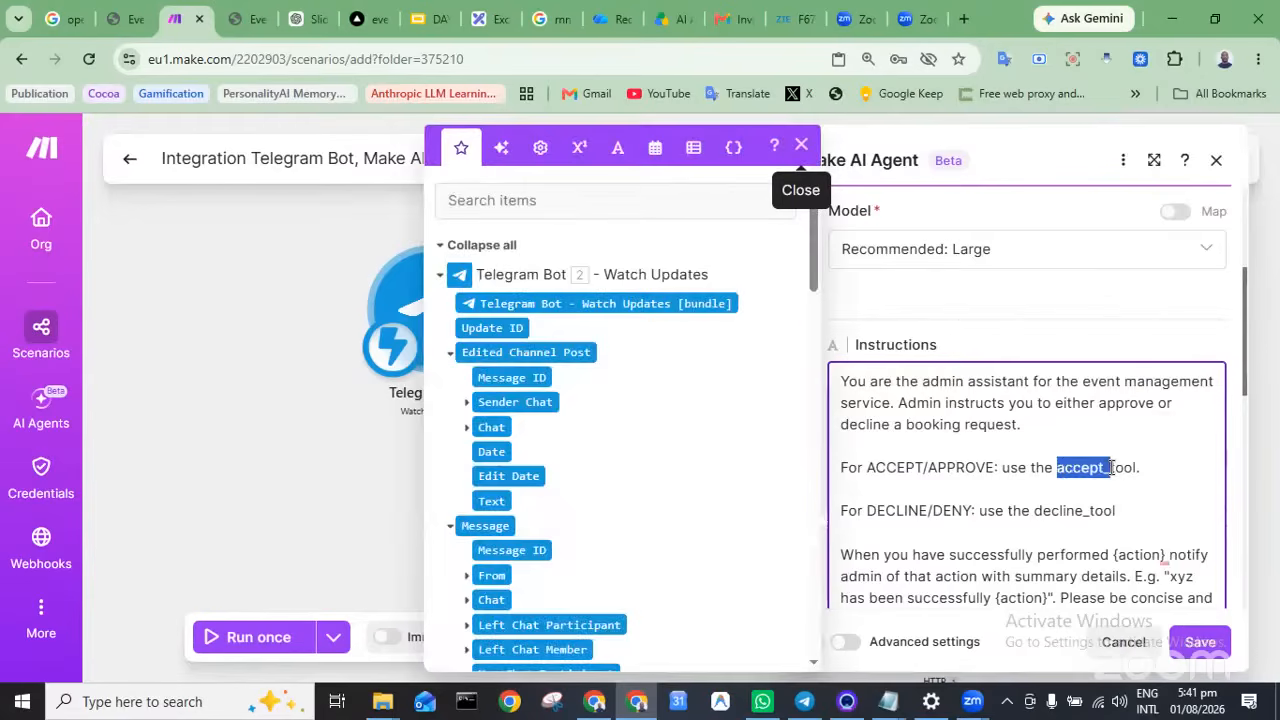
pyautogui.write('approve_')
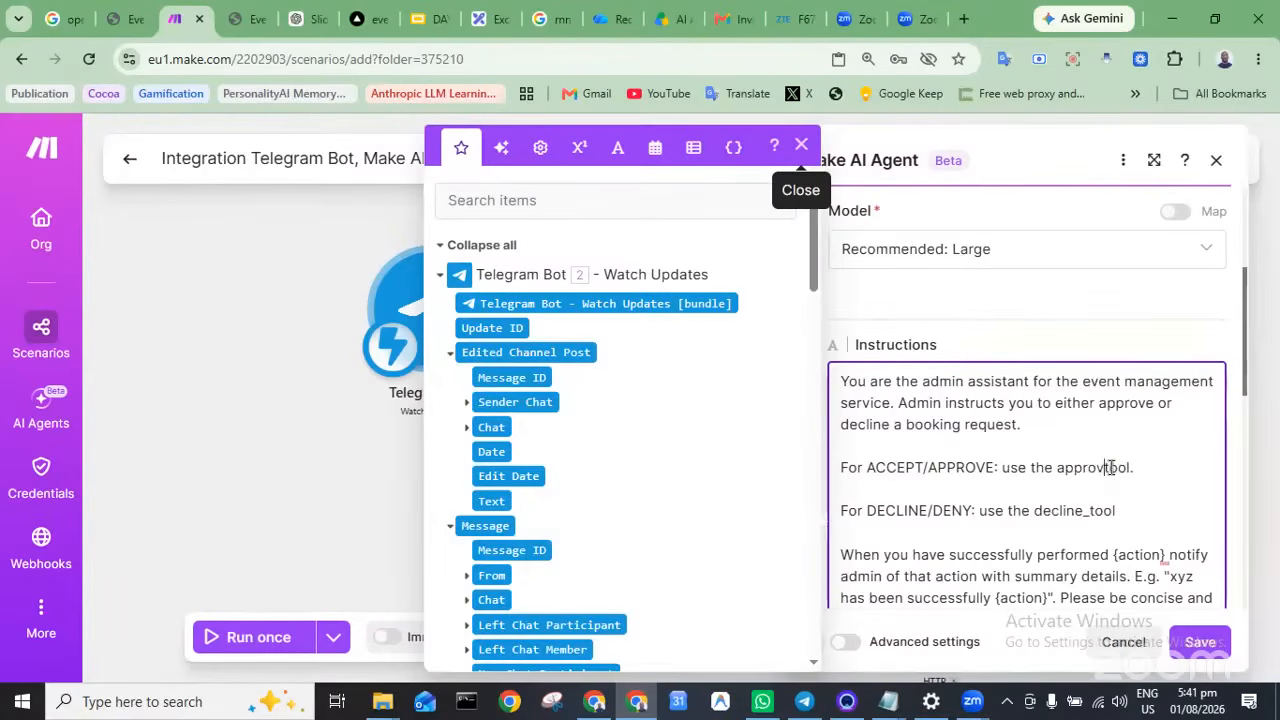
pyautogui.write('request_')
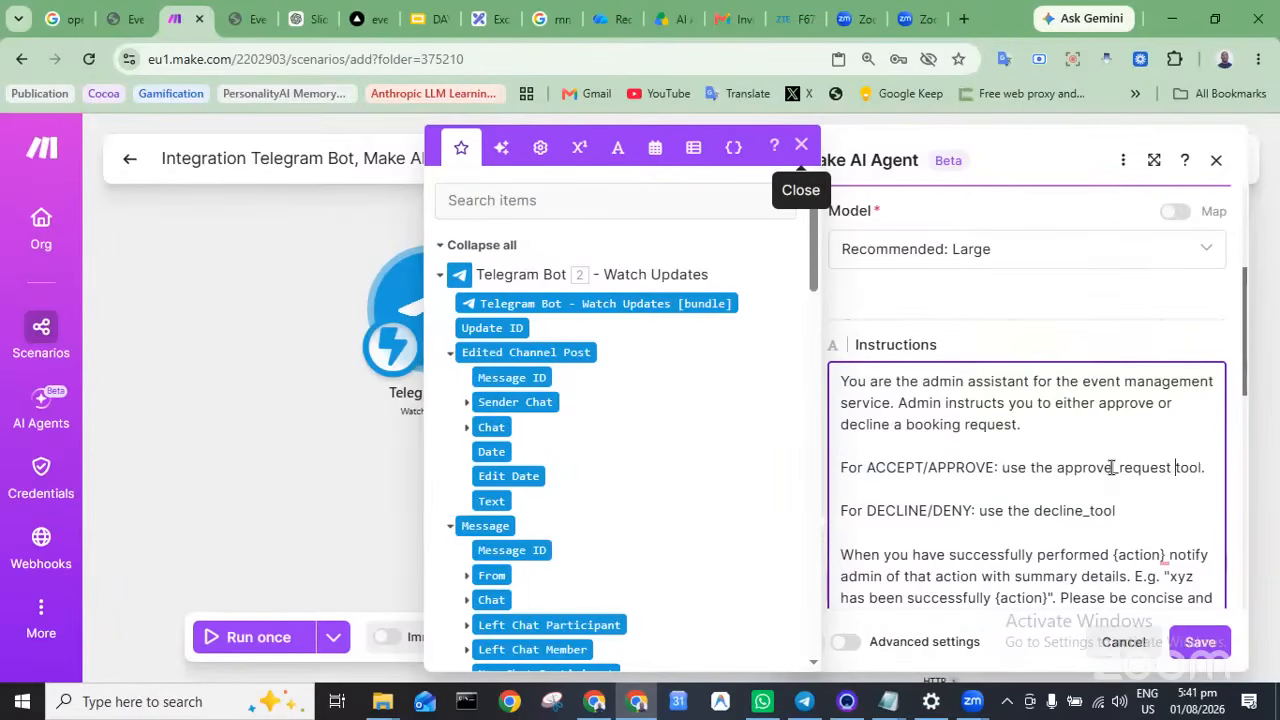
# Change the tool name for DECLINE/DENY to "decline_request tool." in the agent's instructions and save the agent settings
pyautogui.click(1087, 513)
pyautogui.press('BackSpace')
pyautogui.write('request')
pyautogui.scroll(-3, 1080, 518)
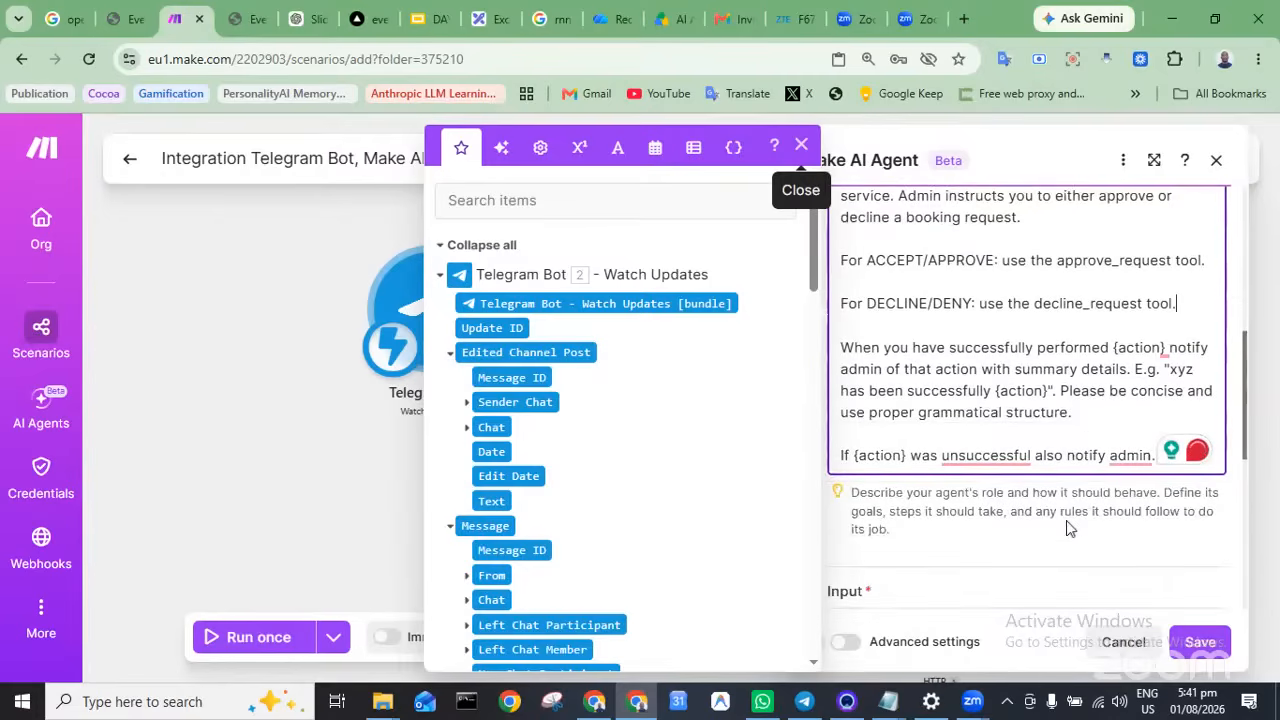
pyautogui.scroll(-3, 1068, 524)
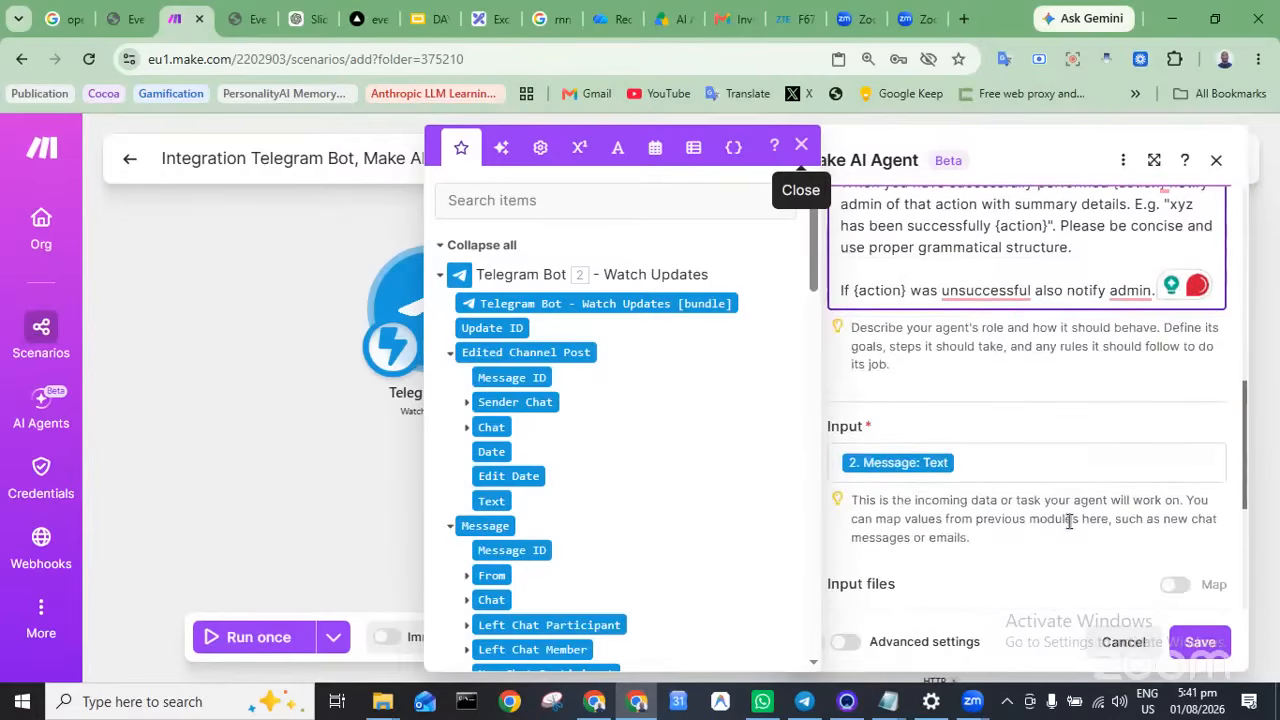
pyautogui.click(1200, 643)
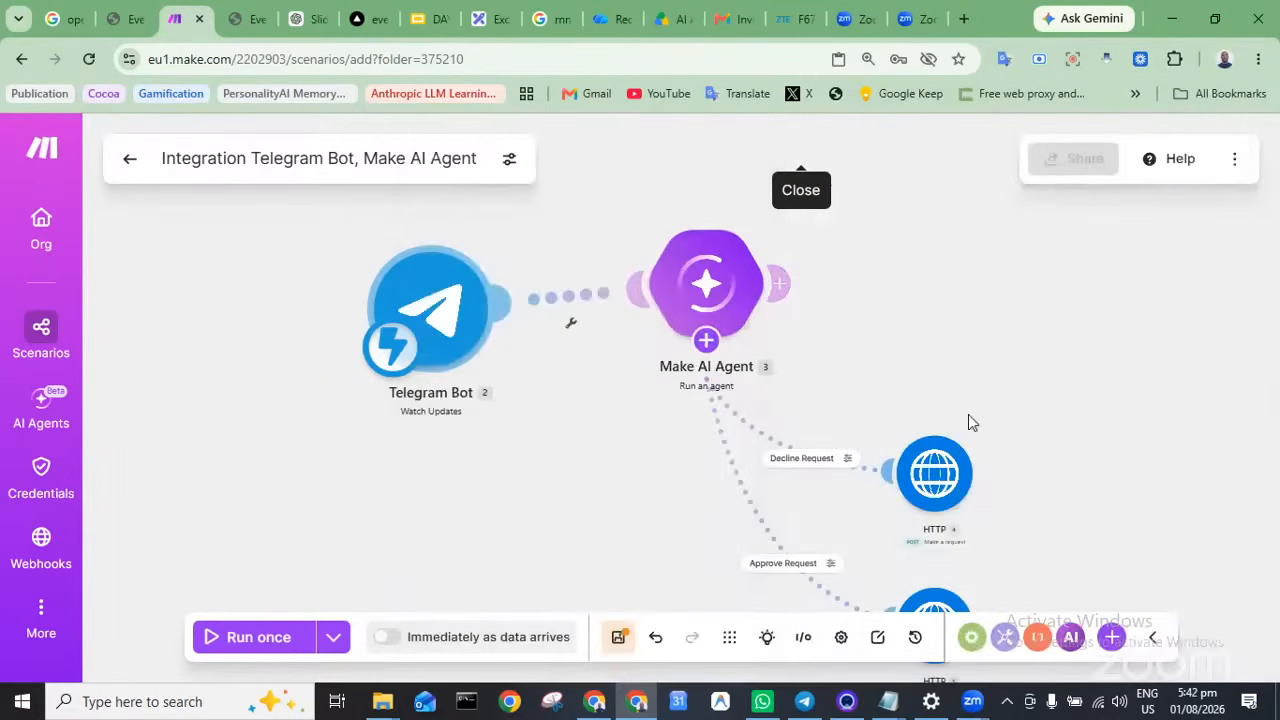
# Rearrange the HTTP modules beneath the Make AI Agent, with Approve Request to its lower left and Decline Request to its lower right
pyautogui.moveTo(912, 598); pyautogui.dragTo(532, 490)
pyautogui.moveTo(938, 473); pyautogui.dragTo(888, 517)
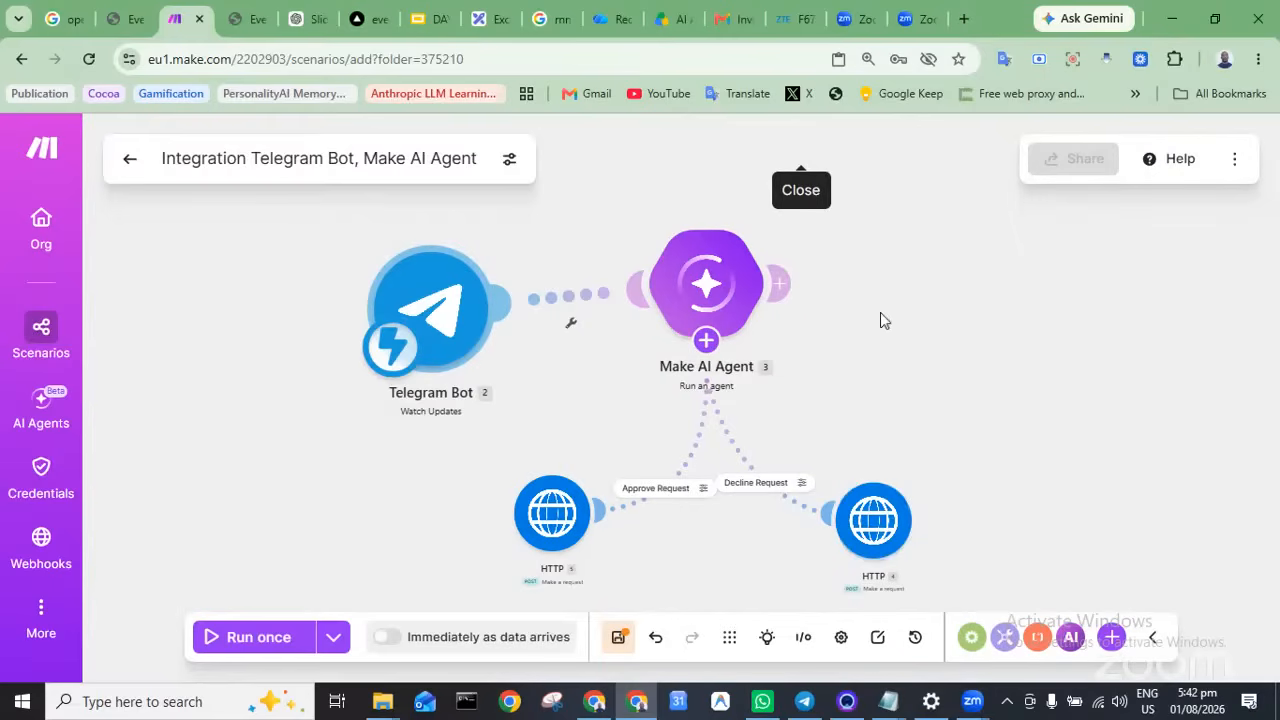
# Add a Telegram Bot "Send a Text Message or a Reply" module after the Make AI Agent
pyautogui.click(778, 286)
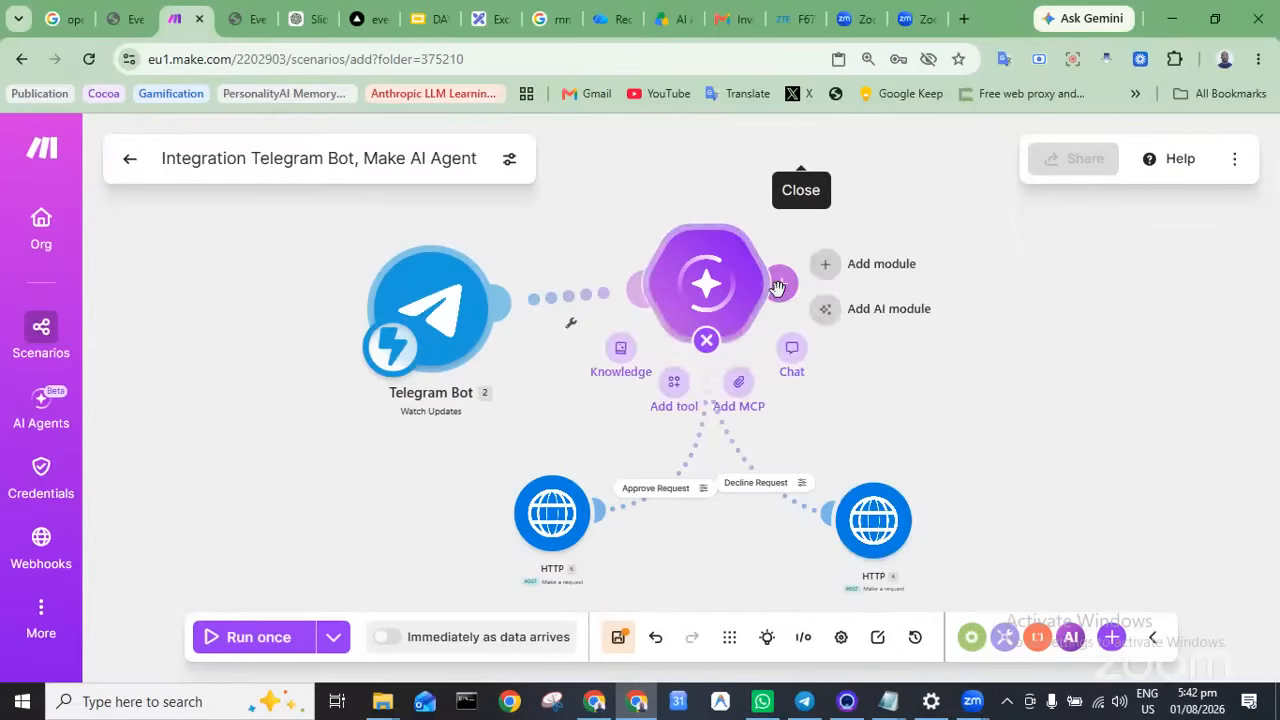
pyautogui.click(829, 264)
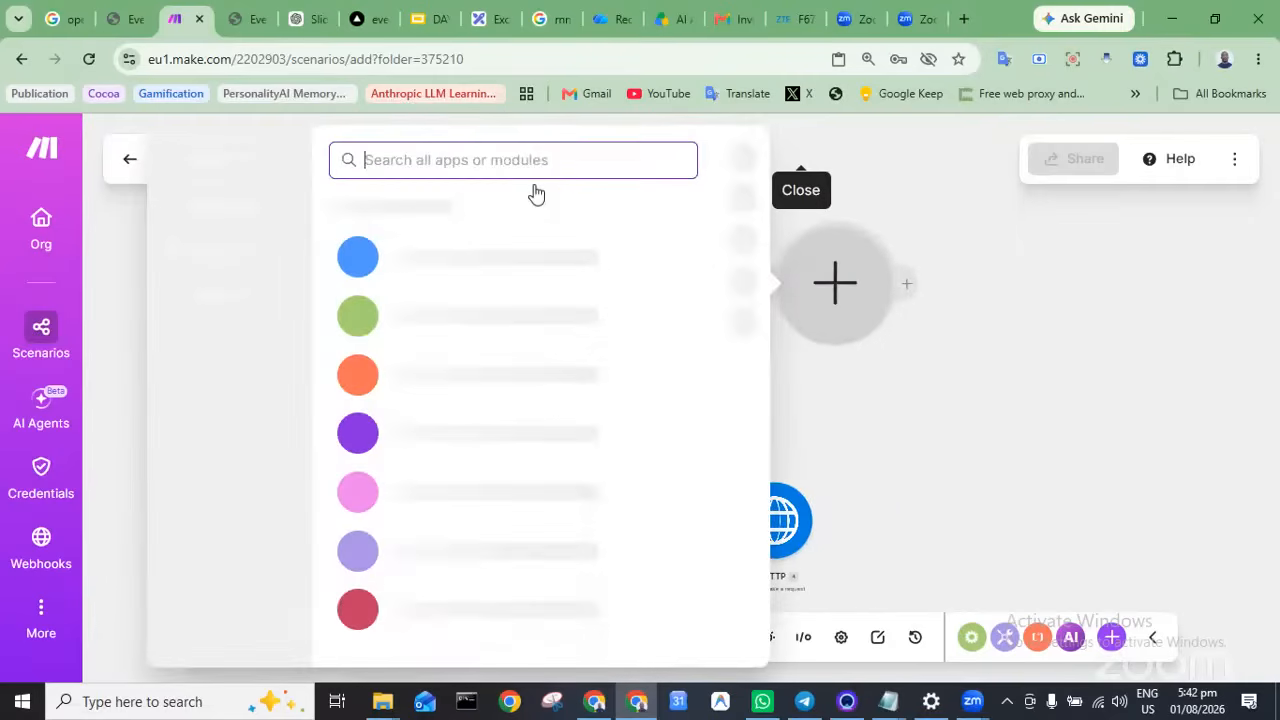
pyautogui.write('te')
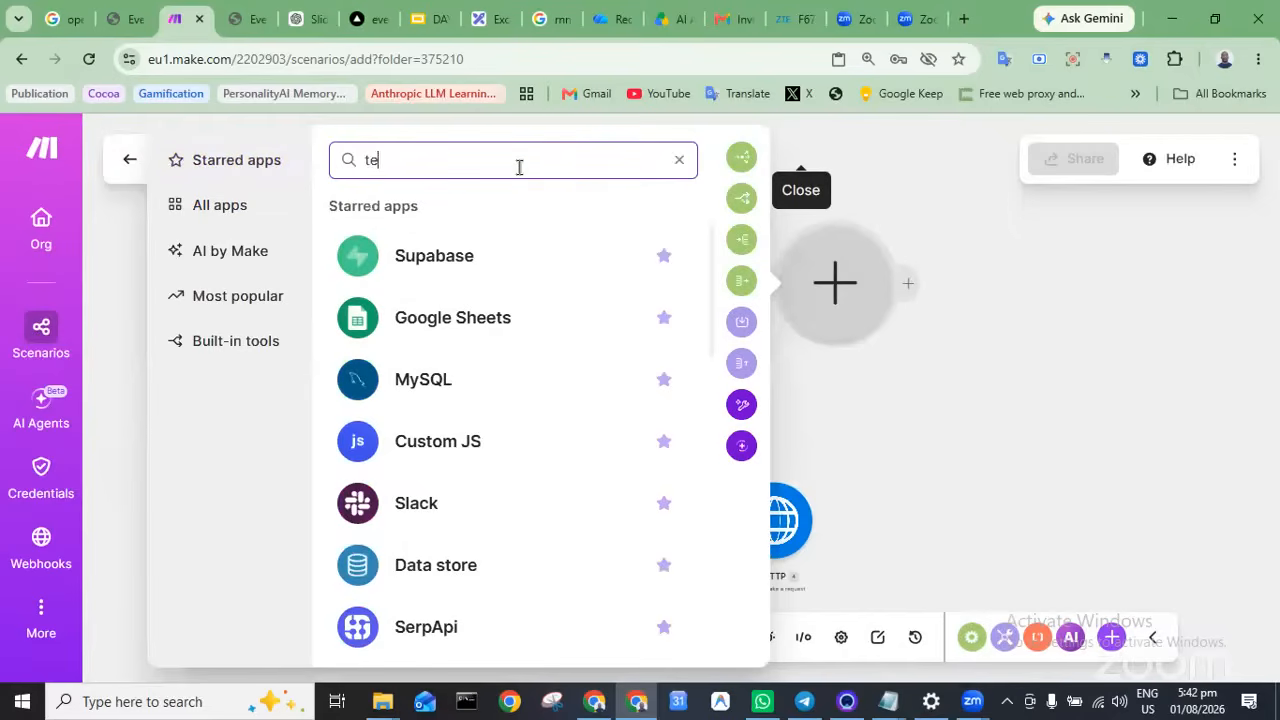
pyautogui.write('legram')
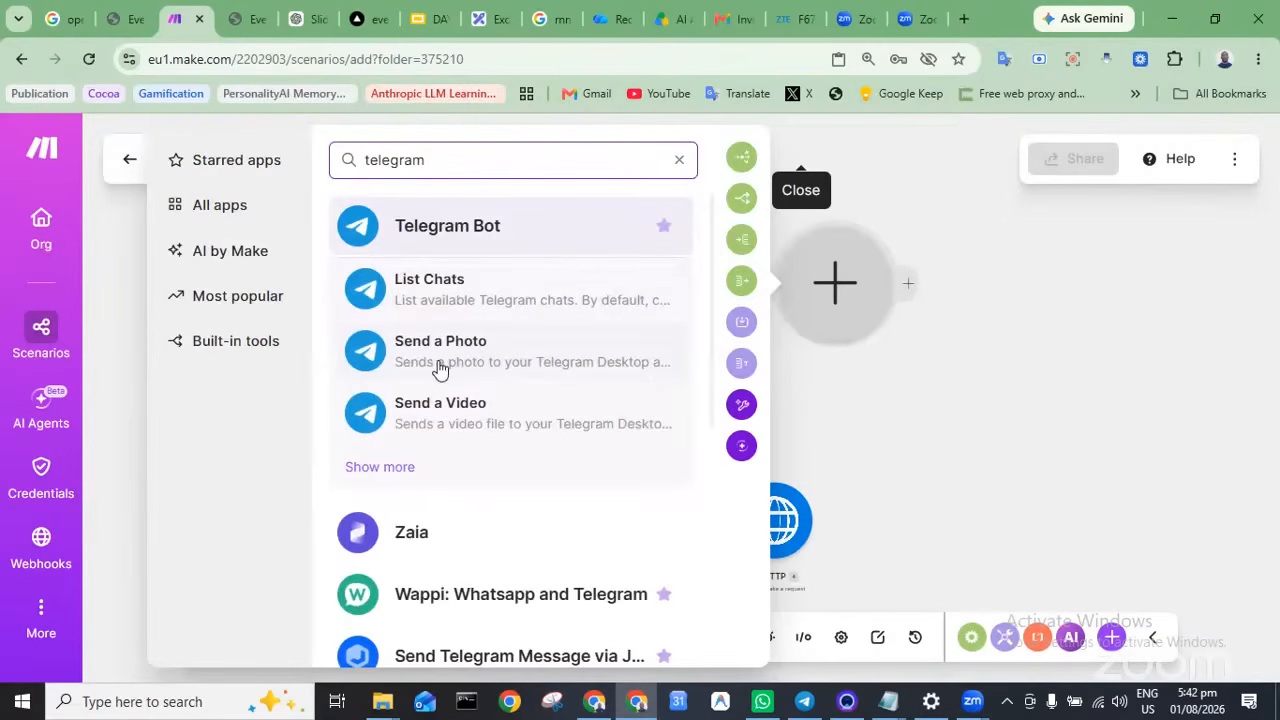
pyautogui.click(380, 467)
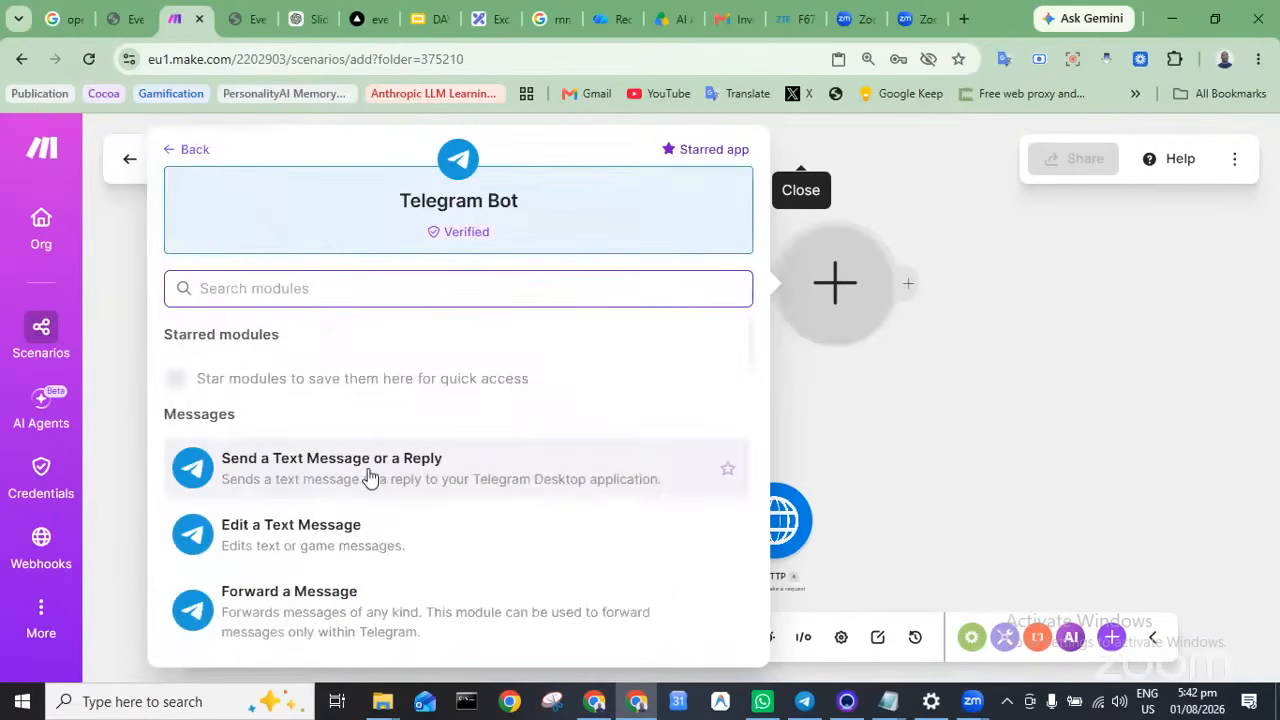
pyautogui.click(273, 477)
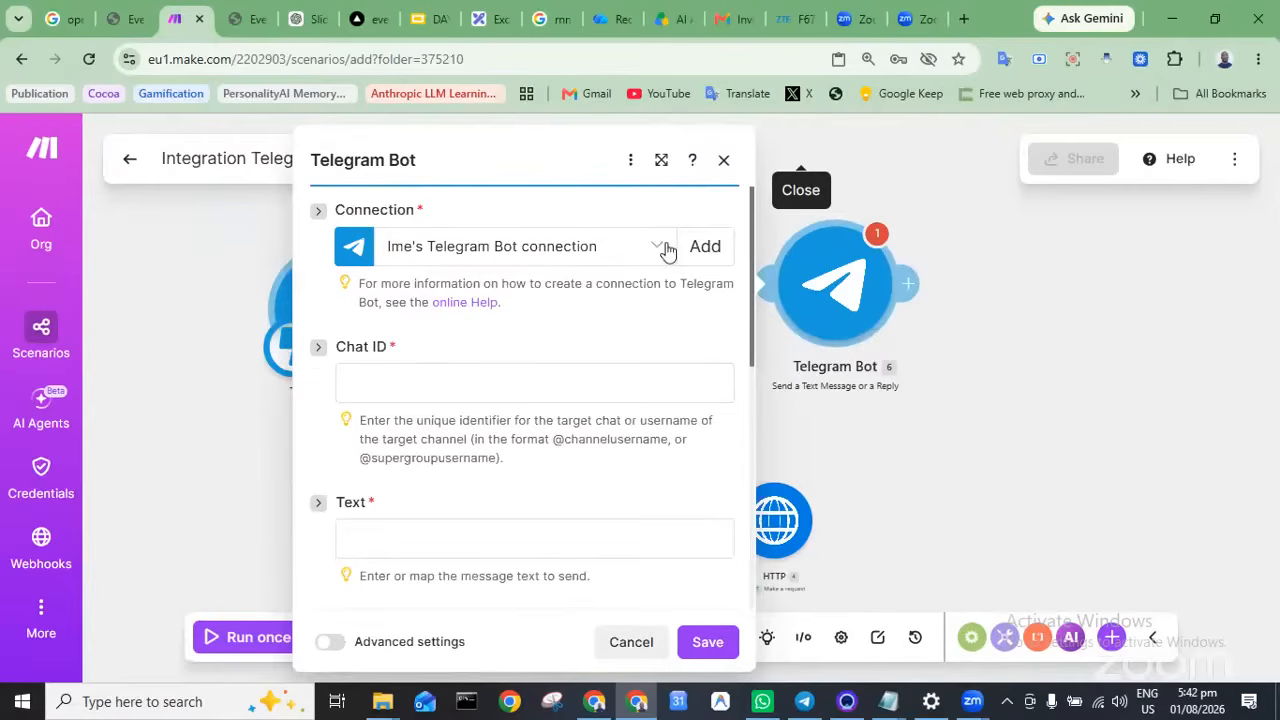
# Map the new Telegram Bot module's Chat ID to the Sender Chat ID of the Watch Updates module's Edited Channel Post
pyautogui.click(463, 381)
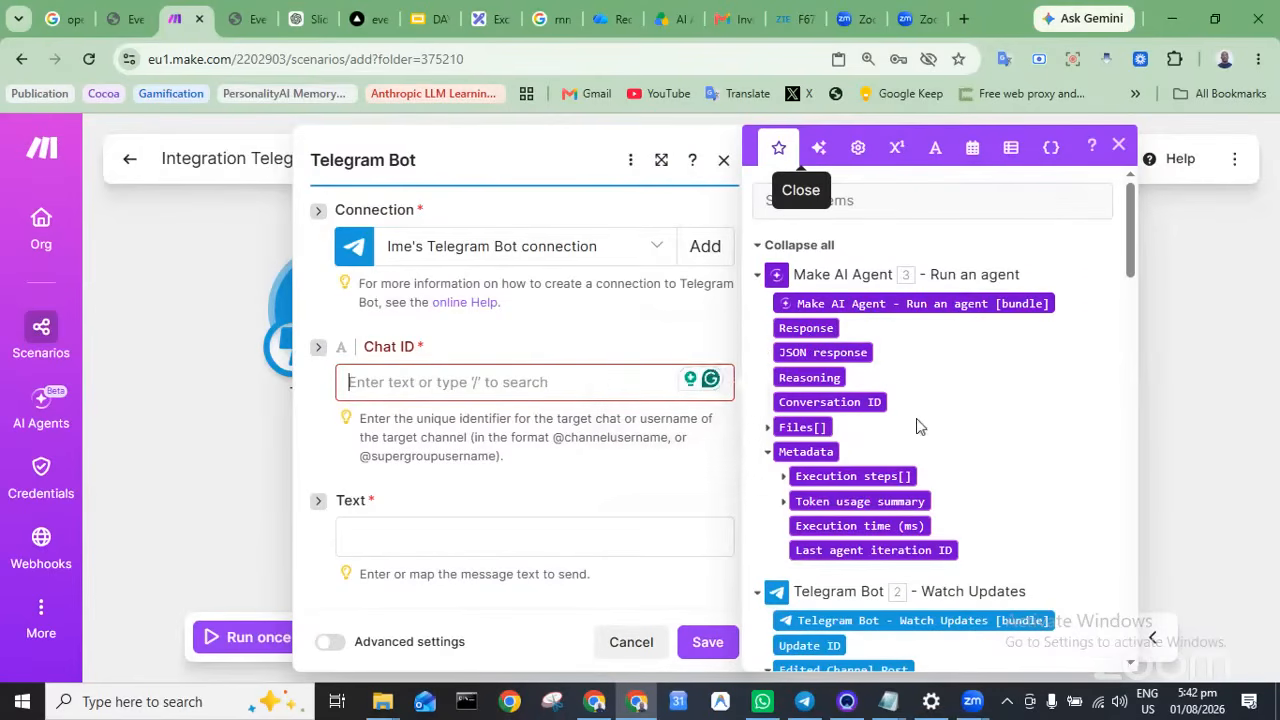
pyautogui.scroll(-2, 920, 427)
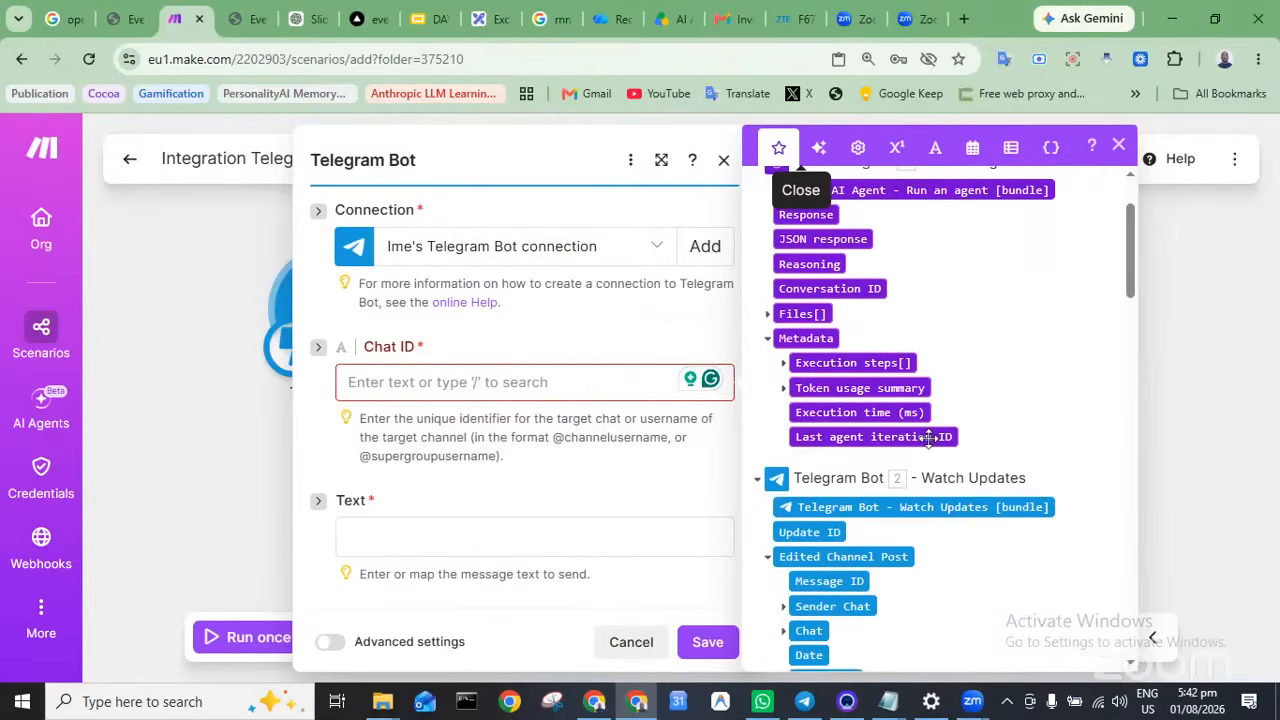
pyautogui.scroll(-3, 930, 440)
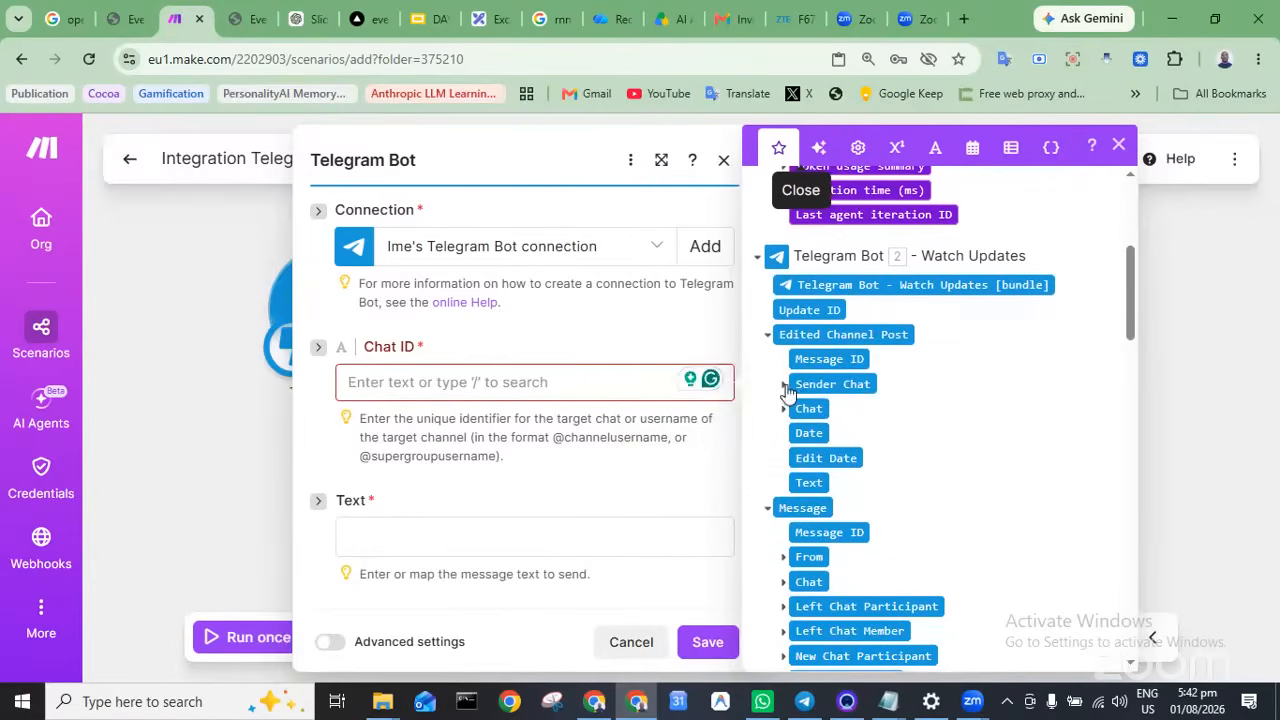
pyautogui.click(786, 386)
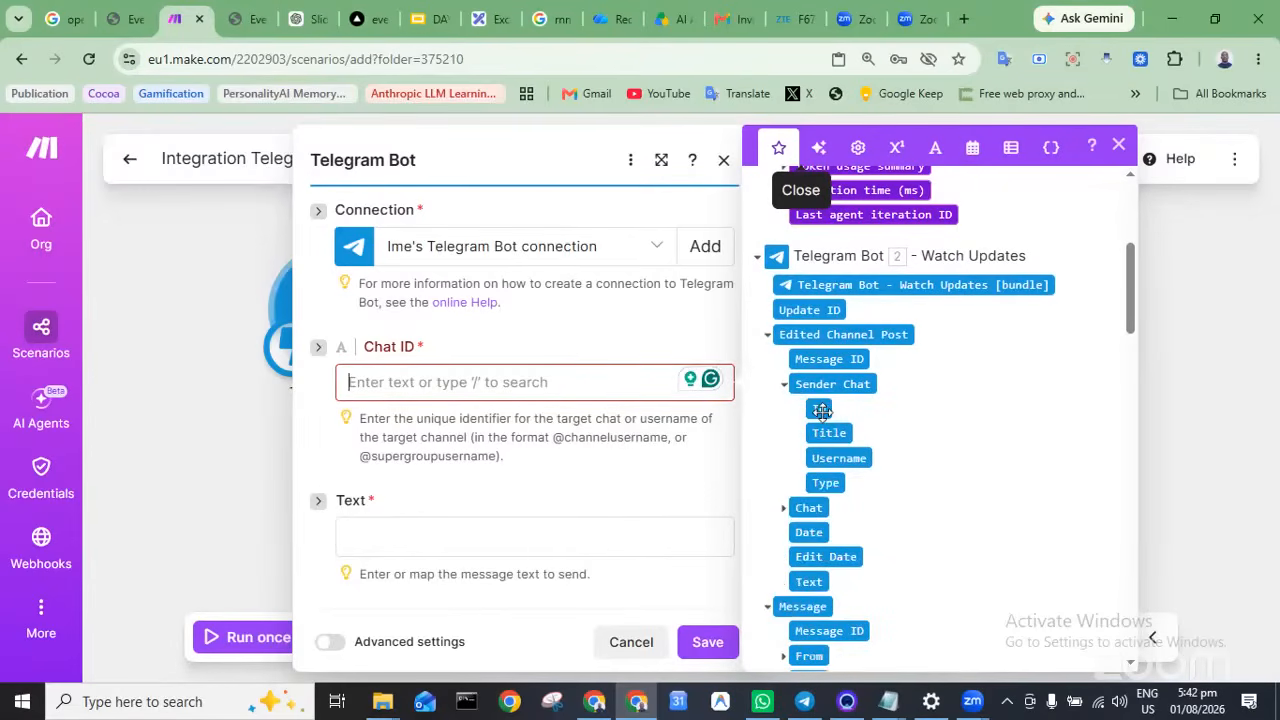
pyautogui.click(820, 410)
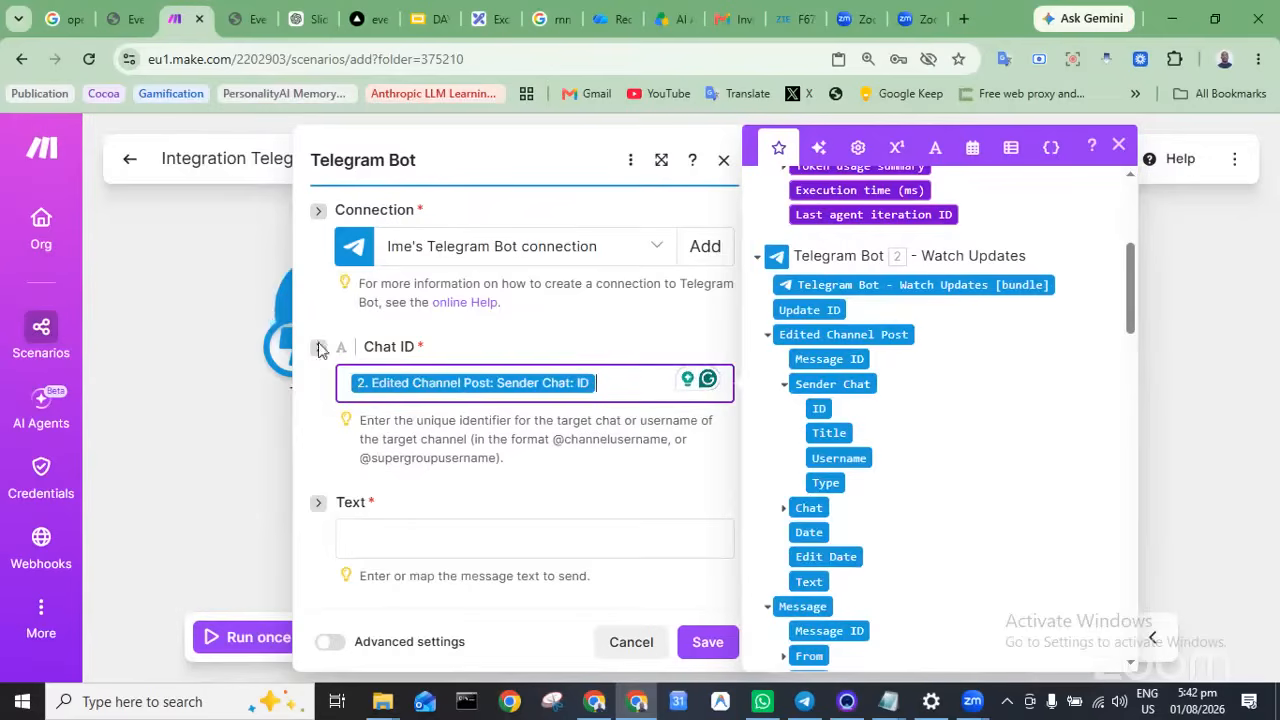
pyautogui.click(632, 305)
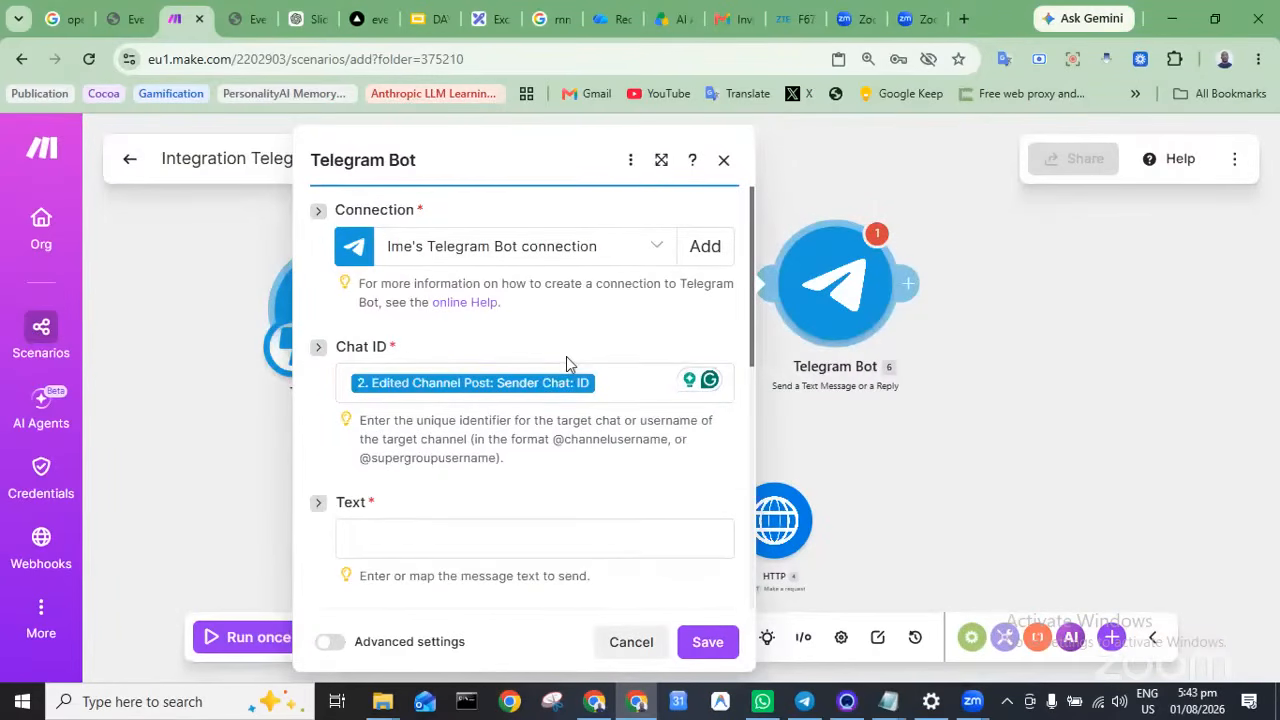
# Map the message Text to the Make AI Agent's Response, check the remaining optional fields, and save the module
pyautogui.scroll(-1, 566, 356)
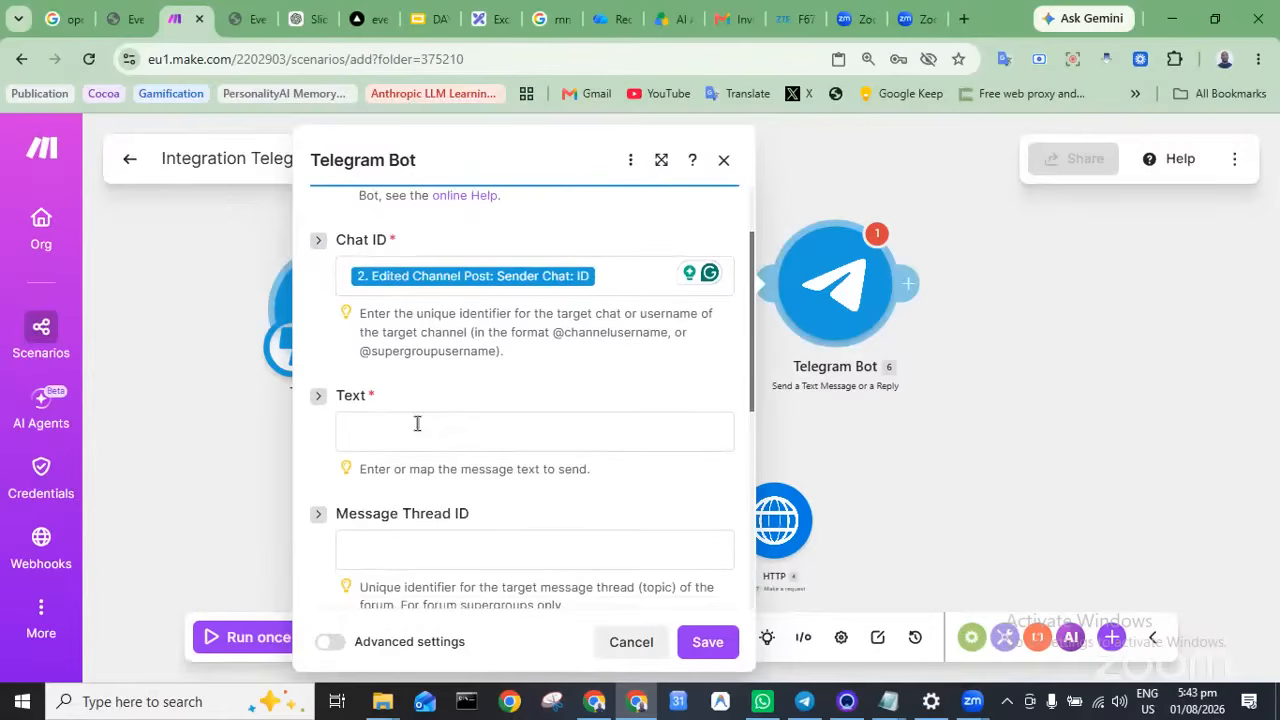
pyautogui.click(417, 424)
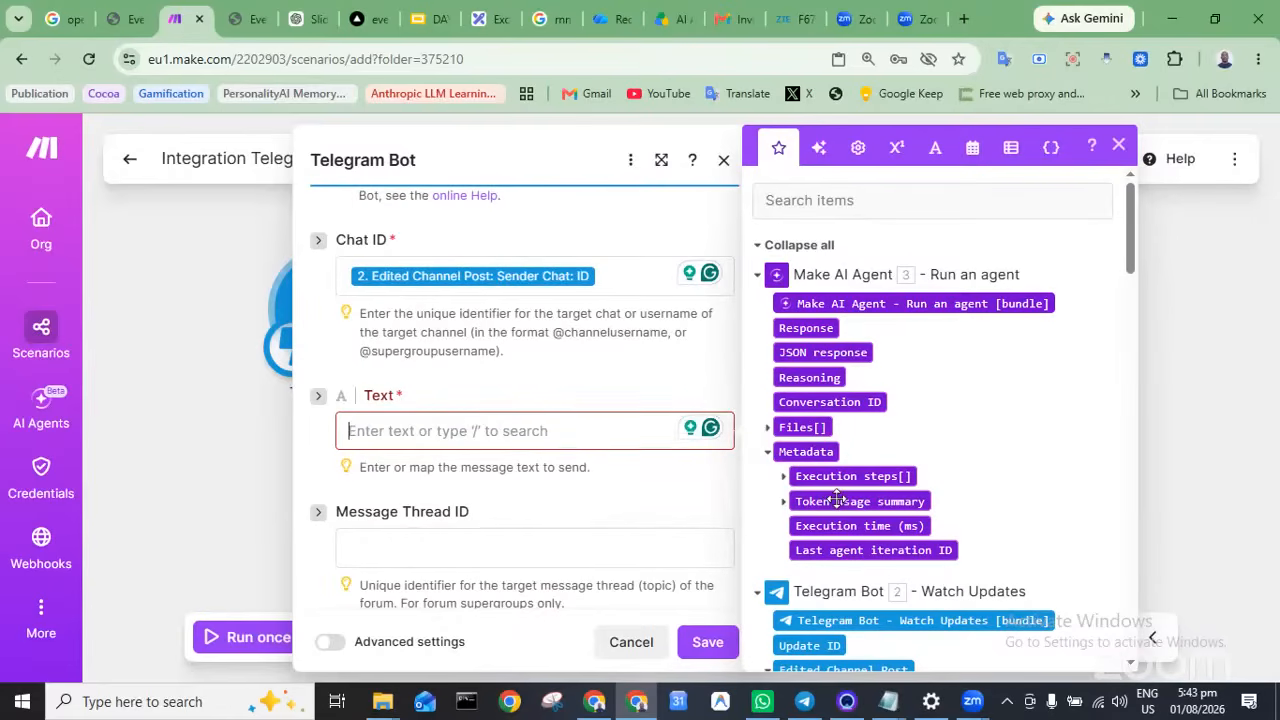
pyautogui.scroll(-1, 836, 500)
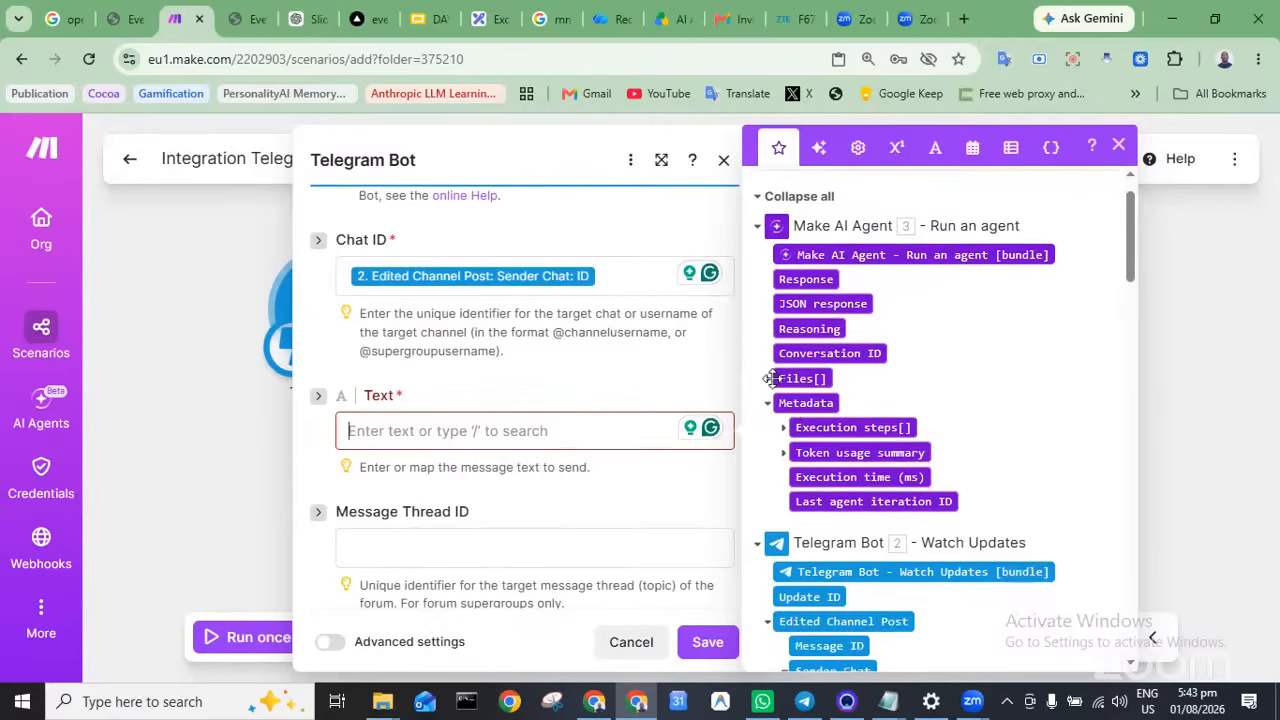
pyautogui.scroll(1, 818, 346)
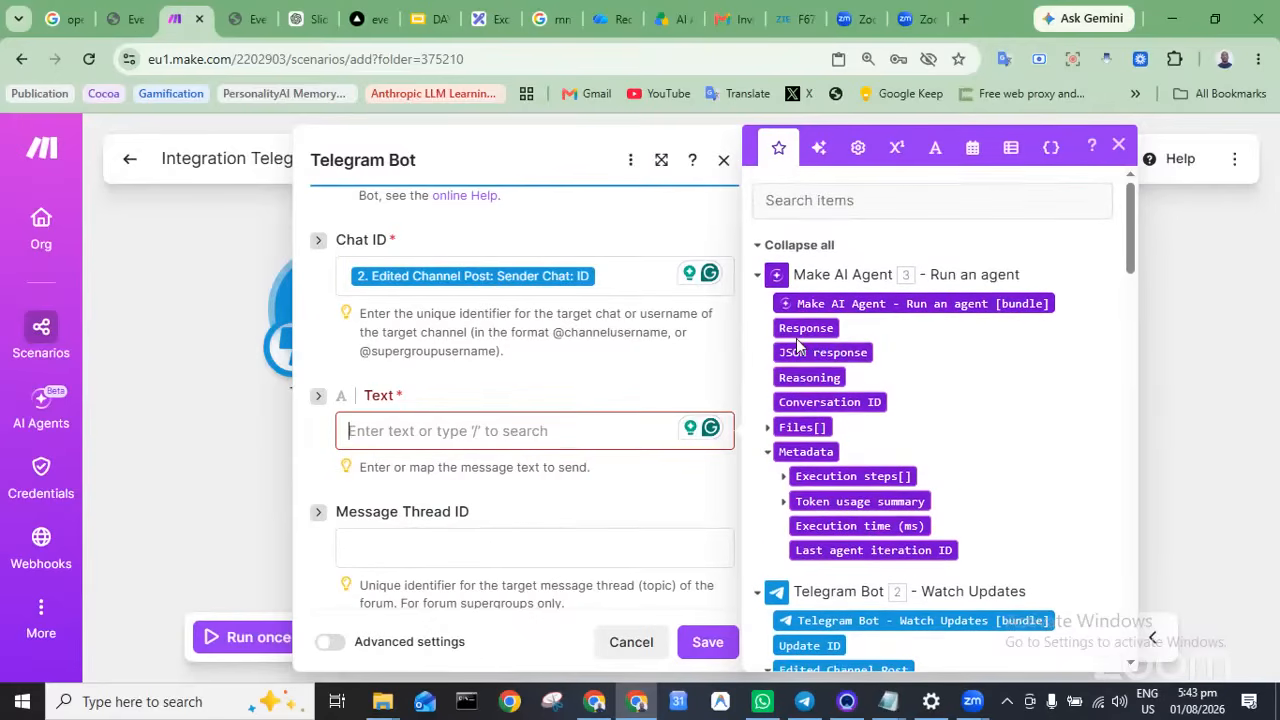
pyautogui.click(805, 329)
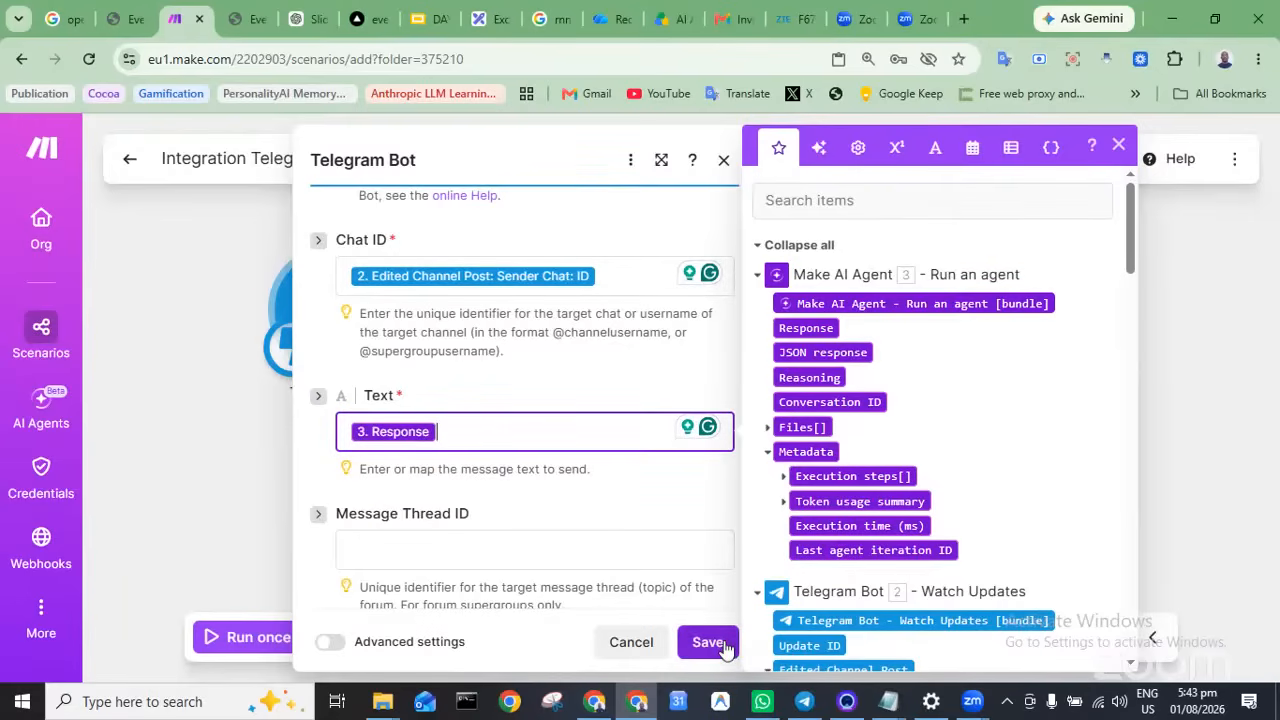
pyautogui.scroll(2, 606, 430)
pyautogui.scroll(-4, 606, 423)
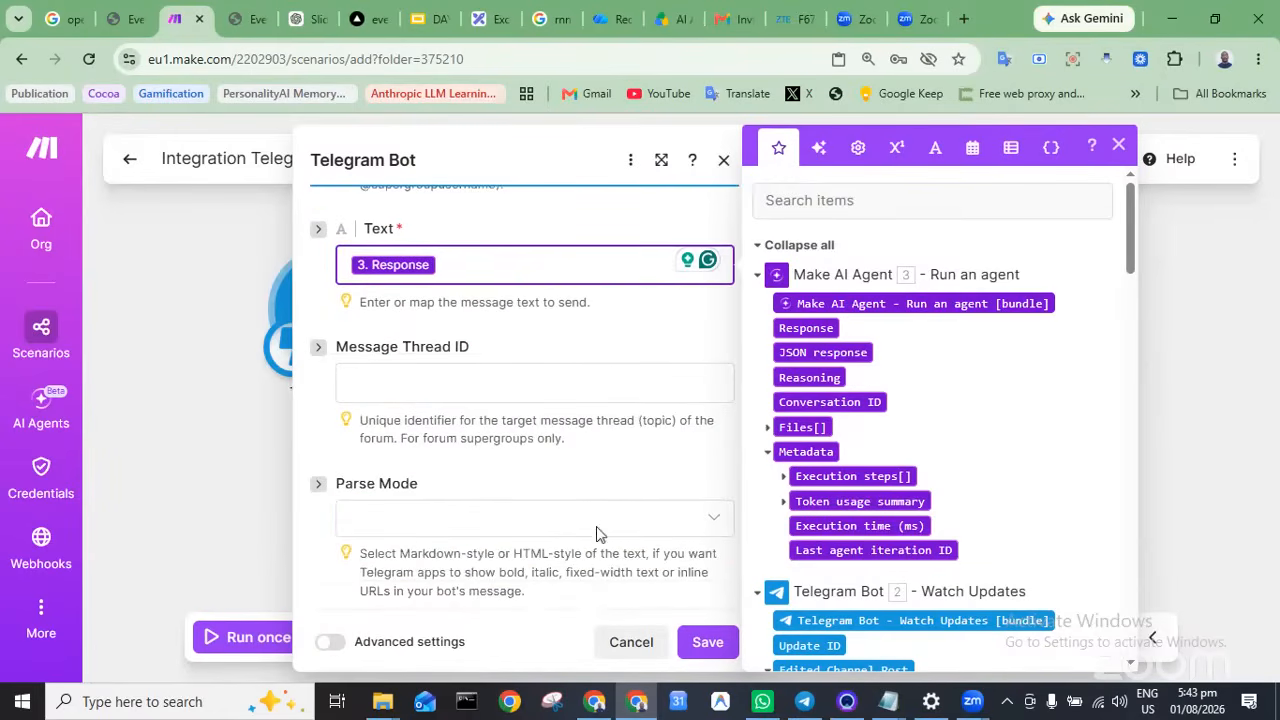
pyautogui.scroll(-3, 600, 531)
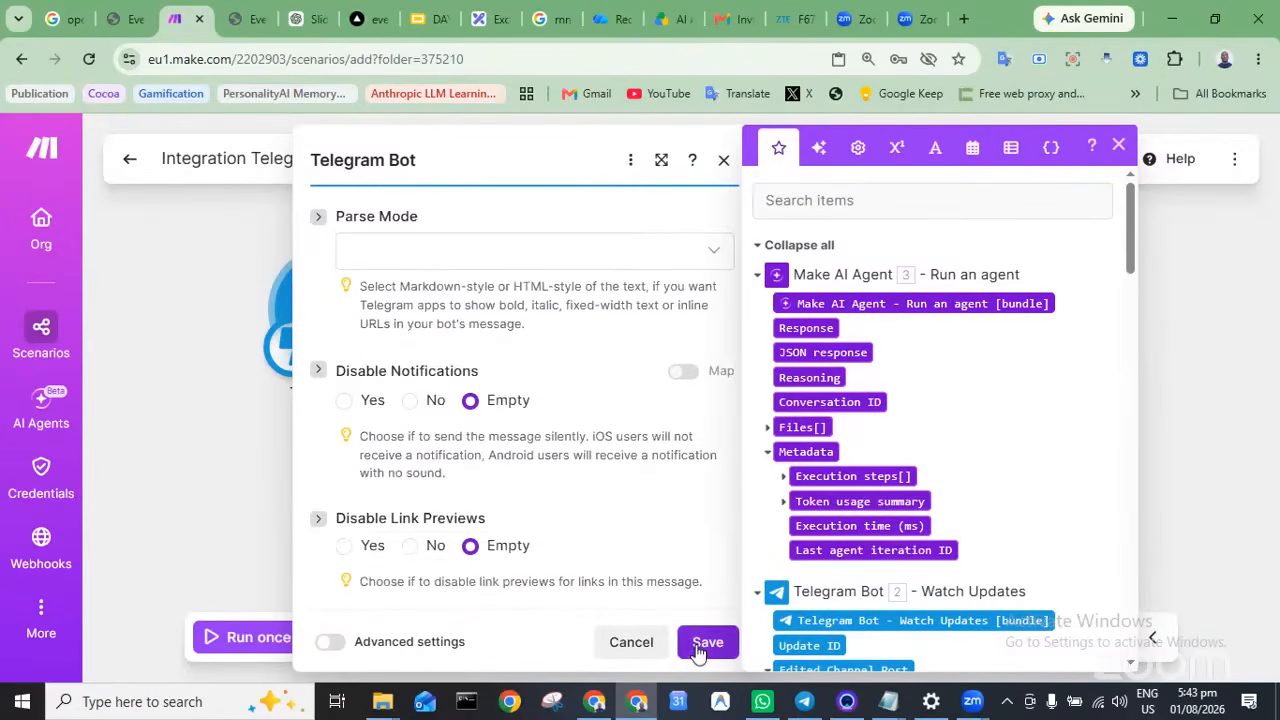
pyautogui.click(707, 642)
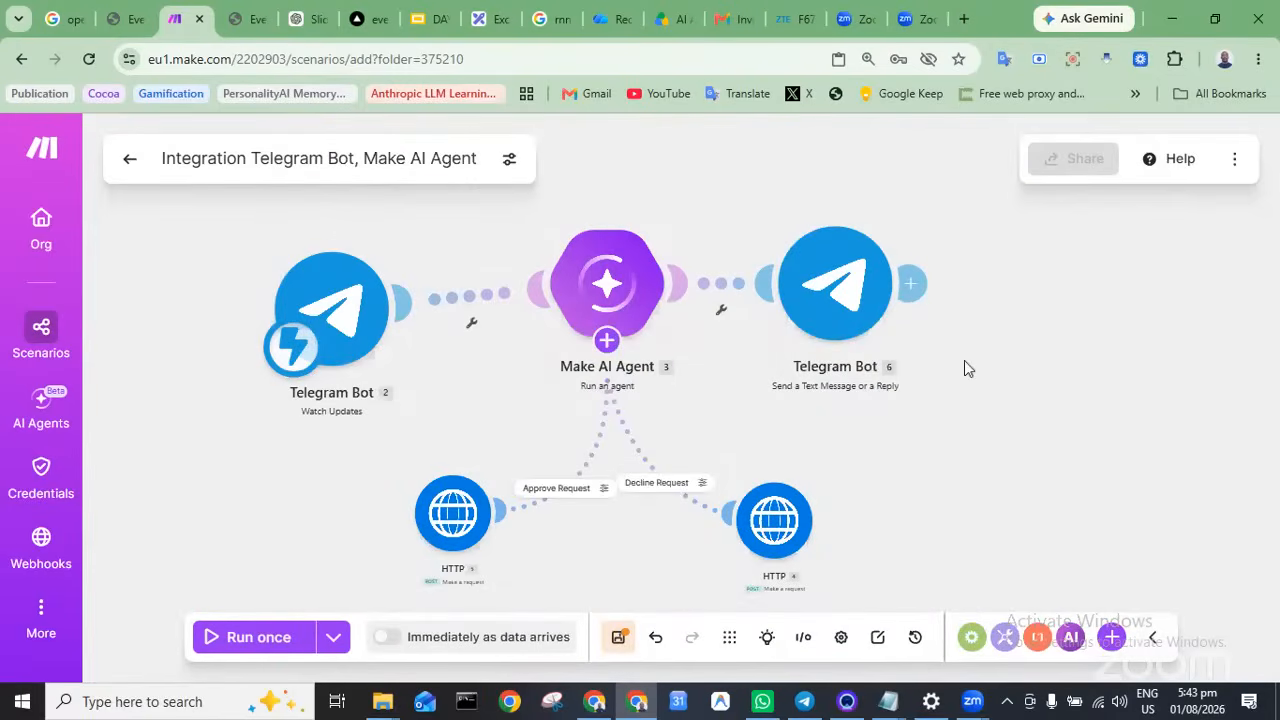
# Switch the Send a Text Message or a Reply module's connection to xtl_32ime and save the module
pyautogui.click(843, 317)
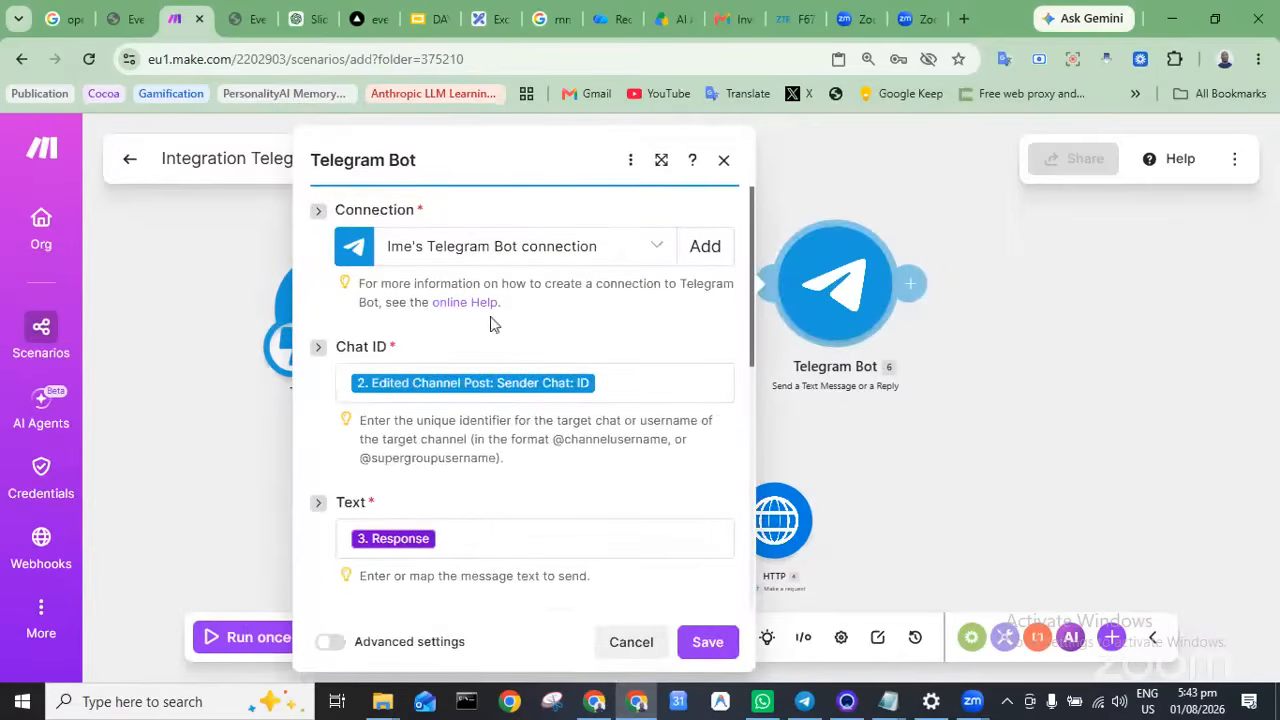
pyautogui.click(608, 252)
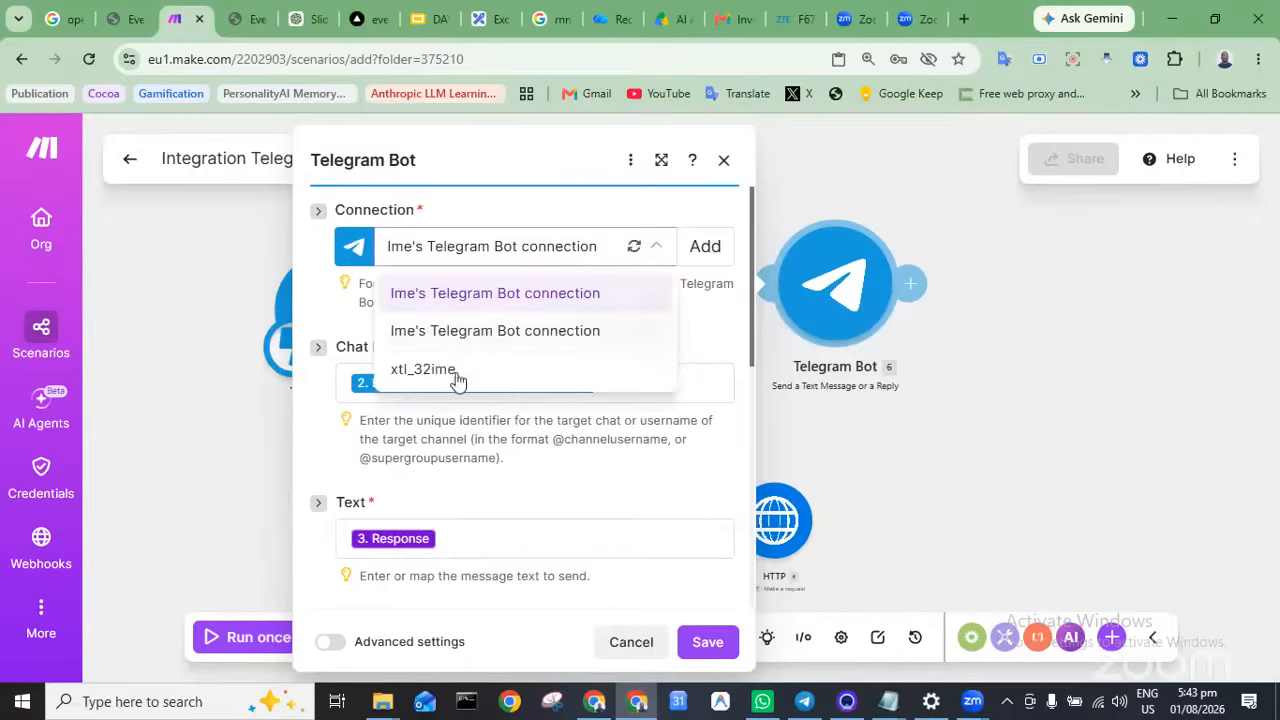
pyautogui.click(408, 372)
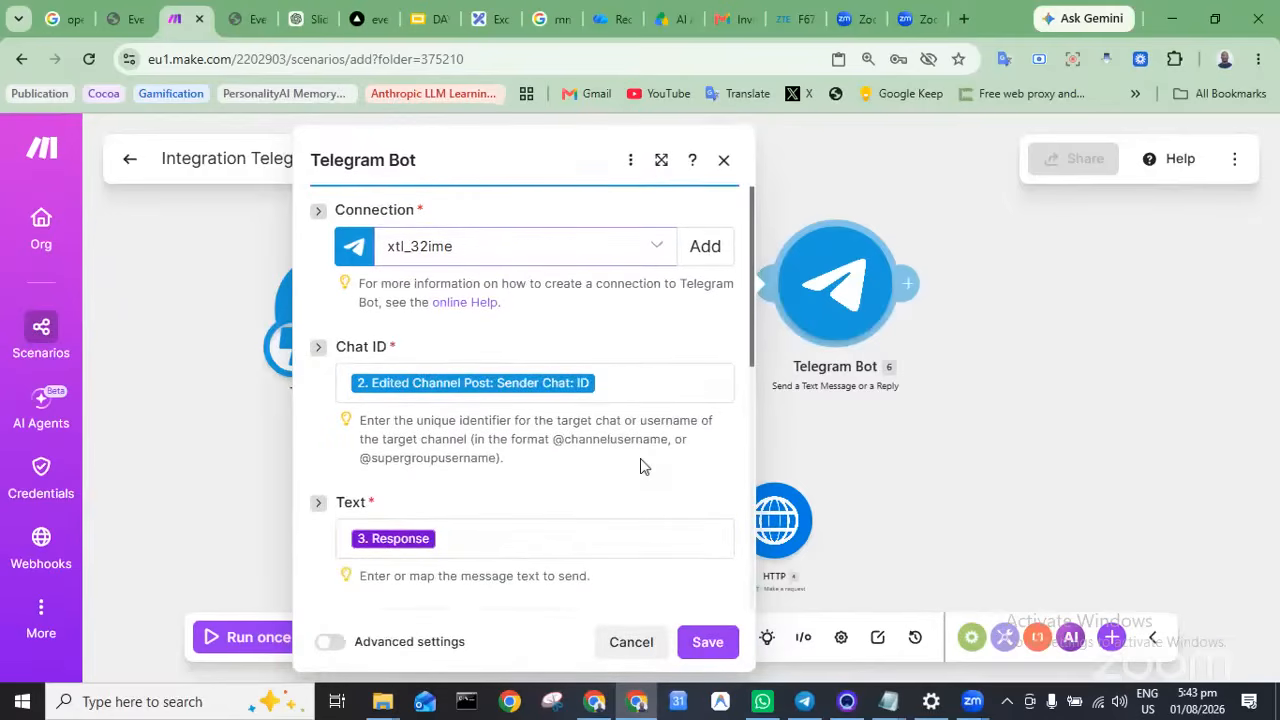
pyautogui.scroll(-2, 643, 467)
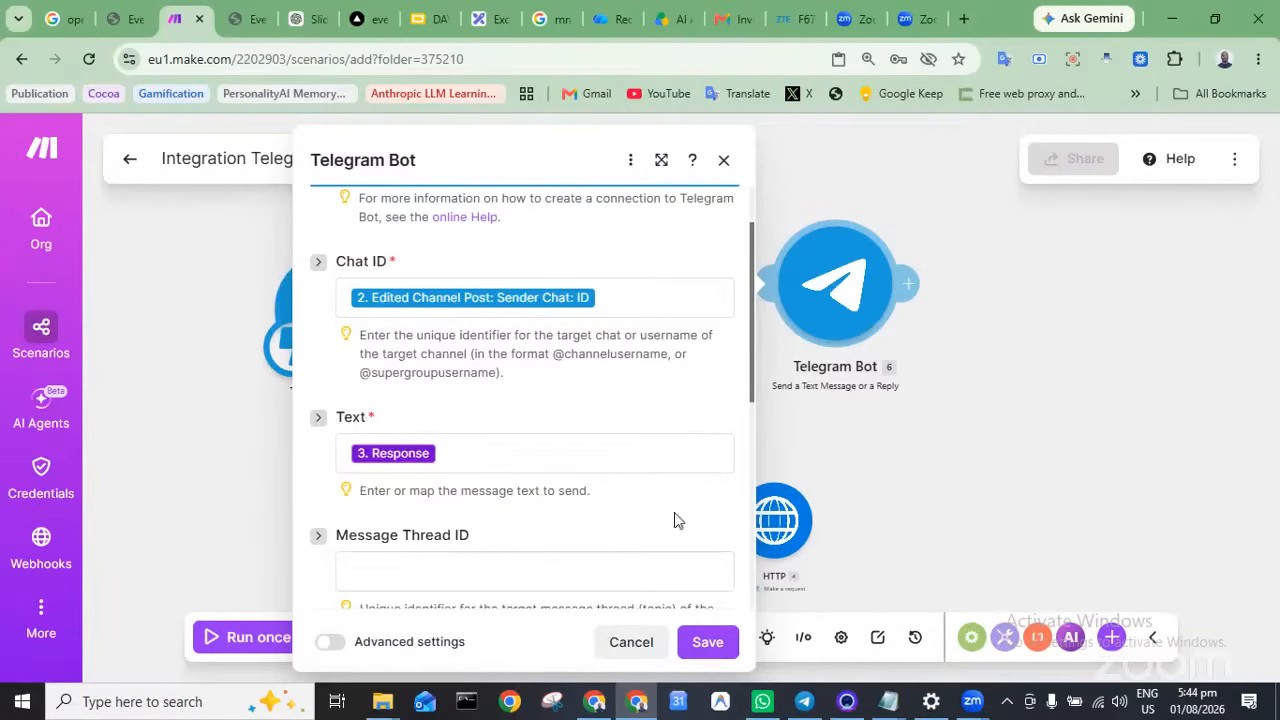
pyautogui.scroll(-1, 675, 520)
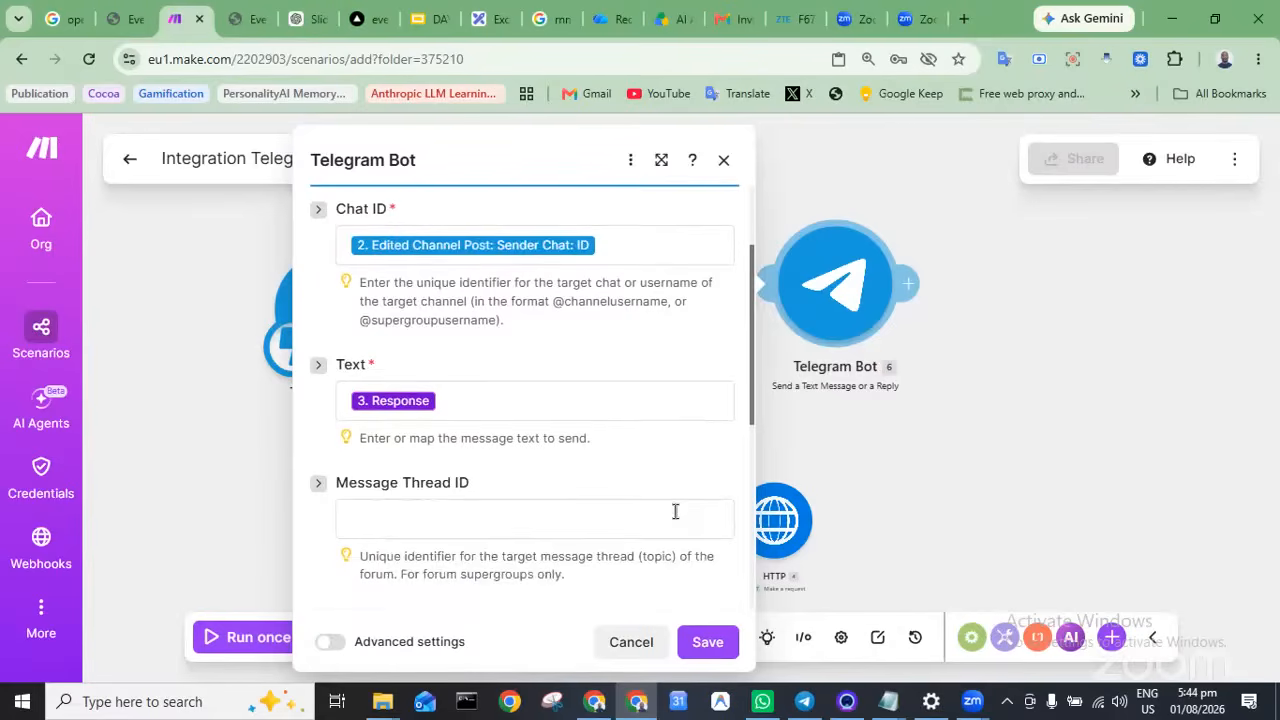
pyautogui.scroll(-1, 697, 645)
pyautogui.click(697, 645)
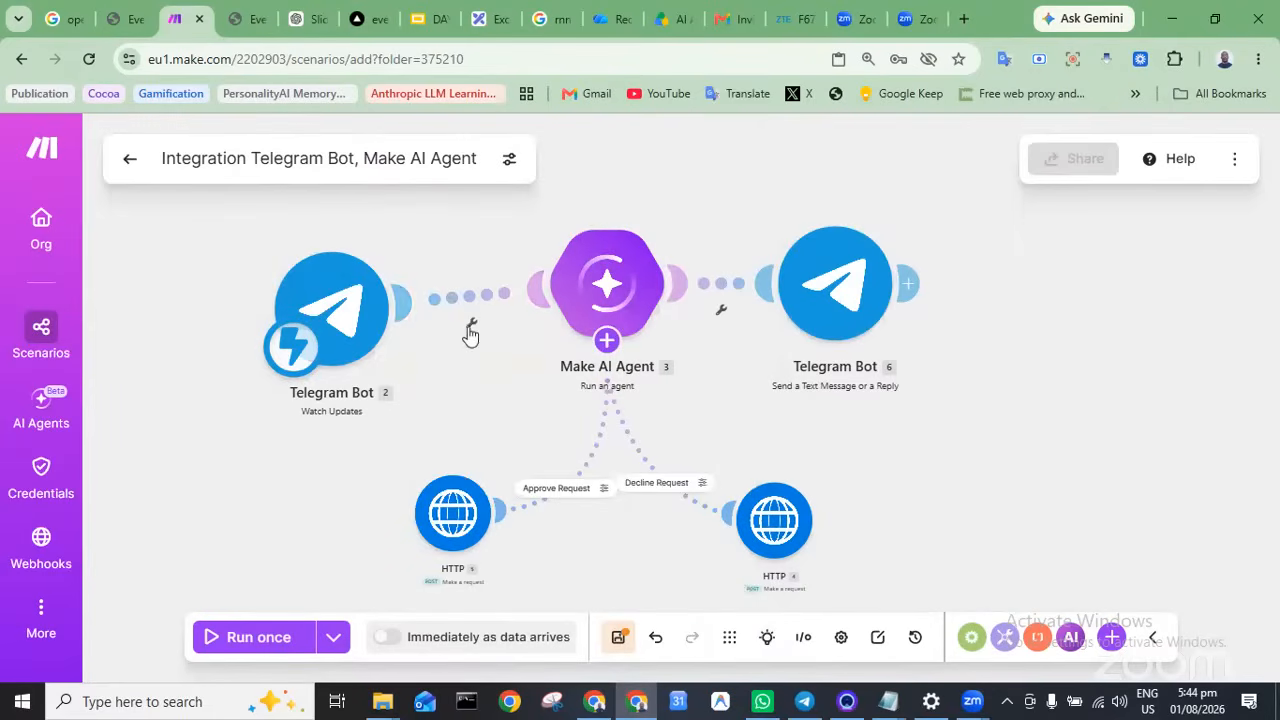
# Start a filter labelled "Authorize?" between Watch Updates and the Make AI Agent, mapping its condition to the Edited Channel Post's Sender Chat ID
pyautogui.moveTo(345, 312); pyautogui.dragTo(286, 296)
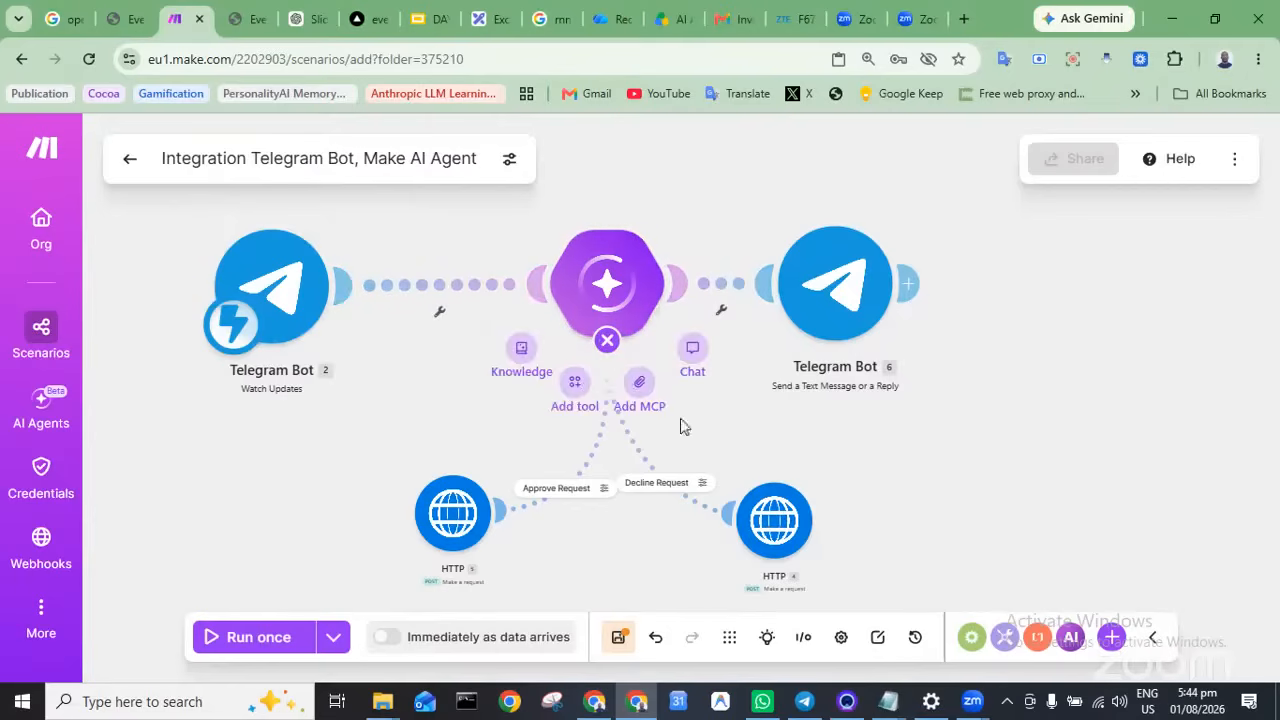
pyautogui.click(435, 318)
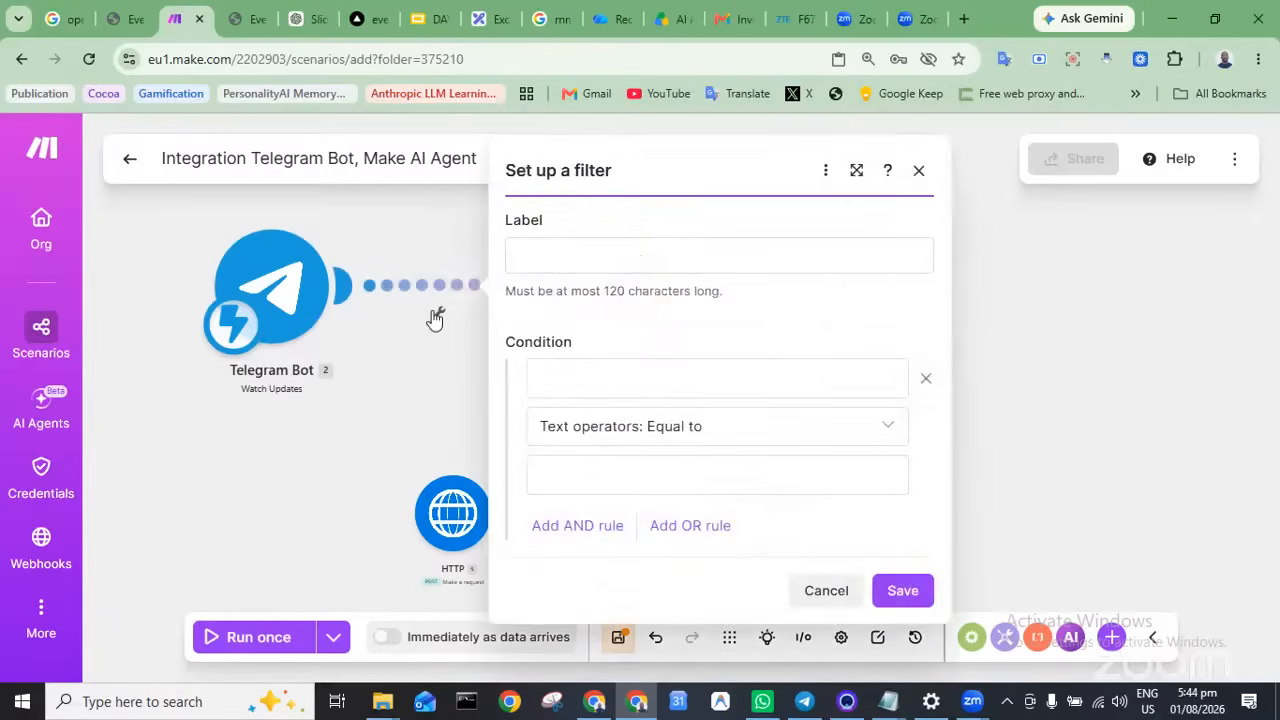
pyautogui.click(641, 263)
pyautogui.click(651, 338)
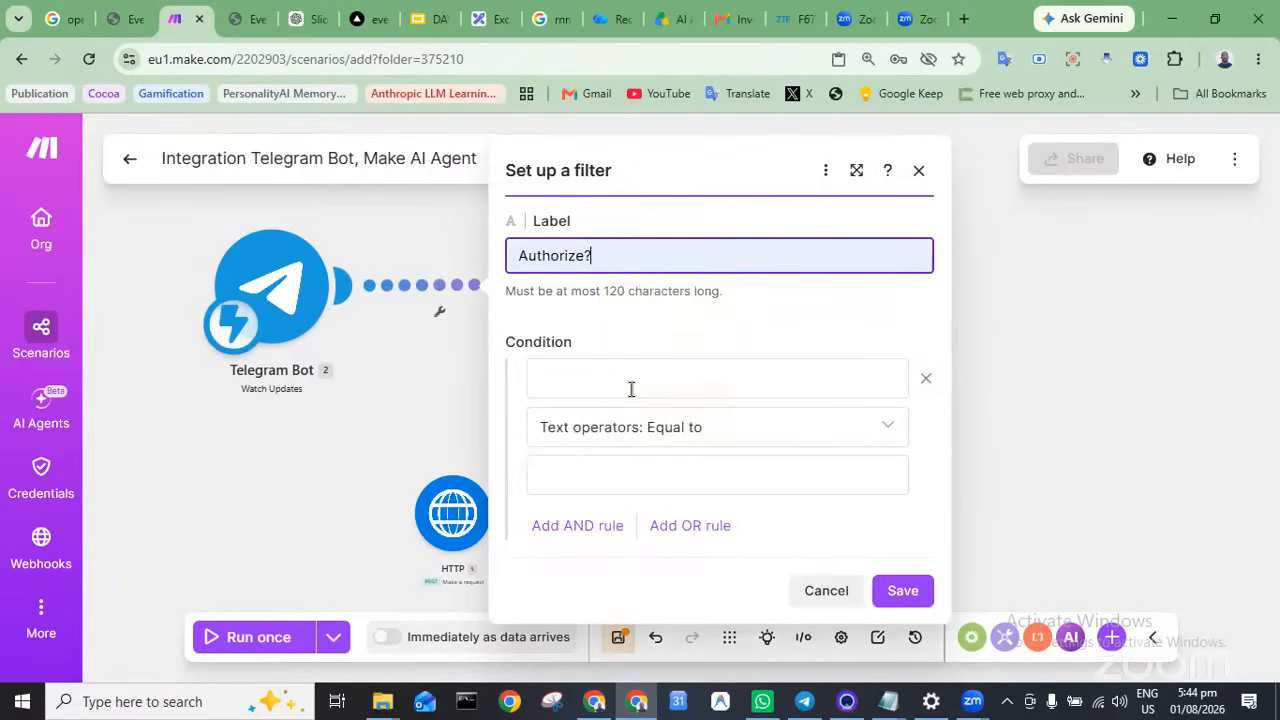
pyautogui.click(631, 389)
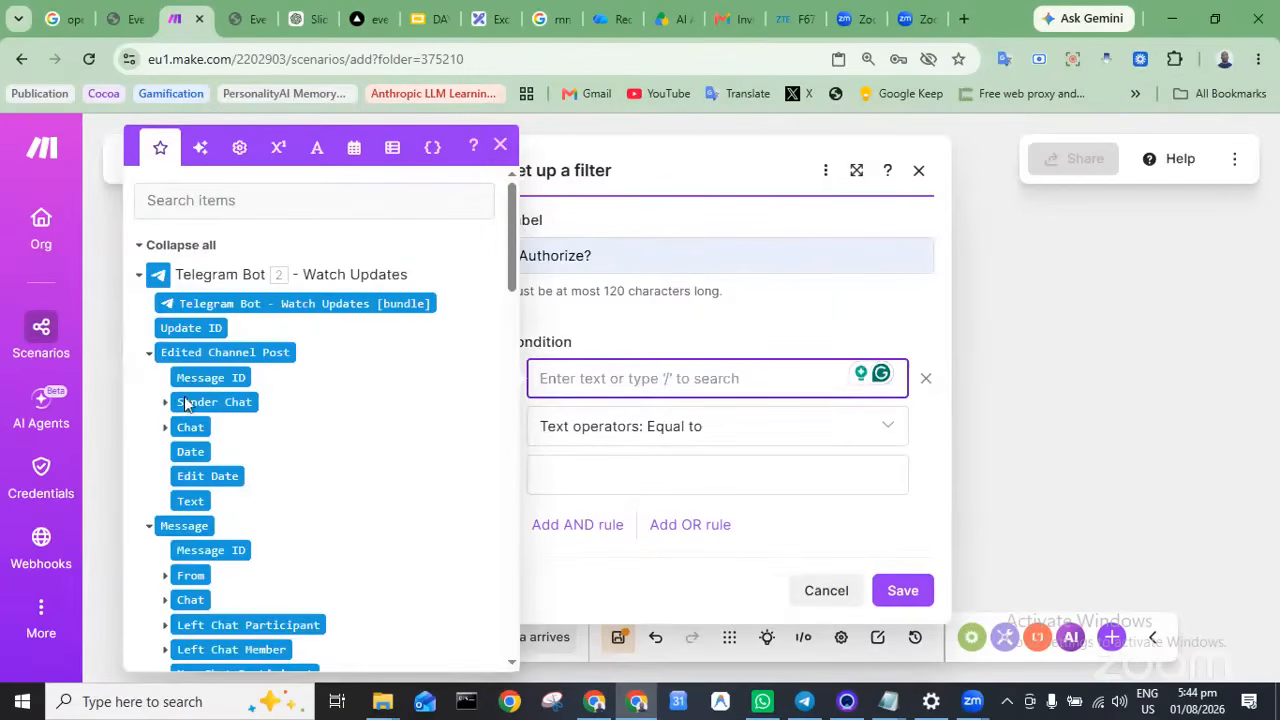
pyautogui.click(166, 404)
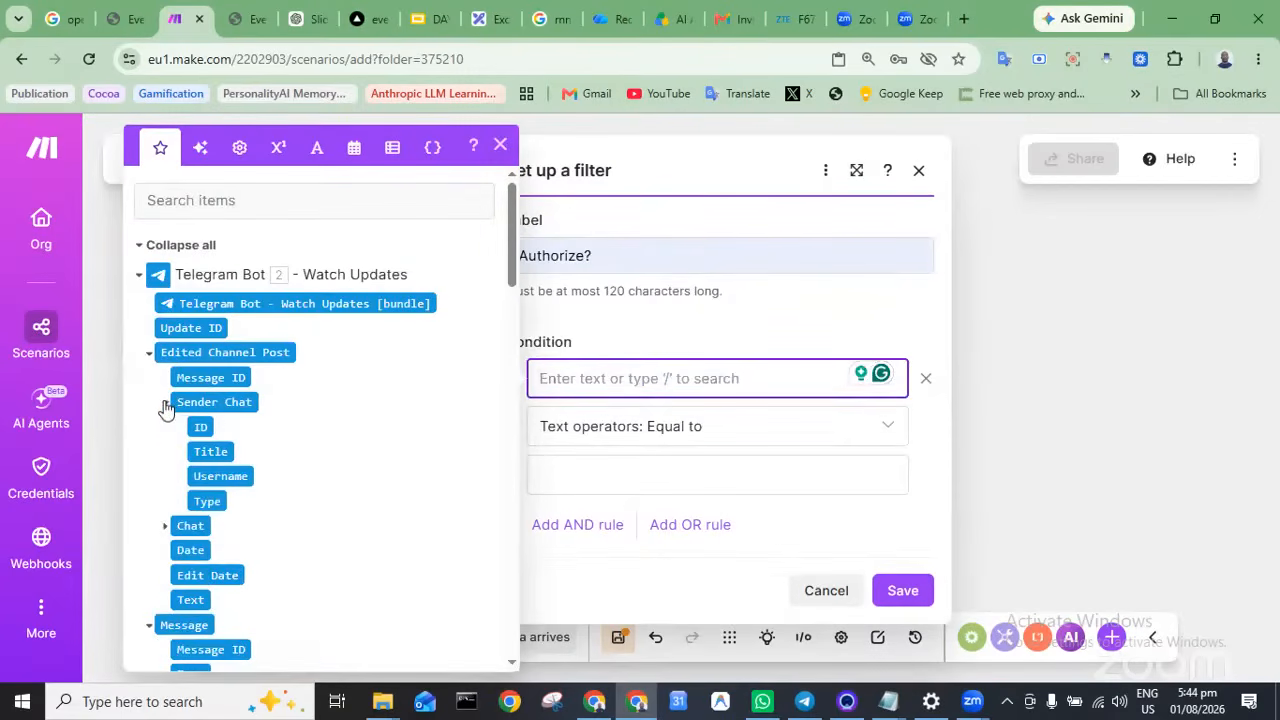
pyautogui.click(200, 427)
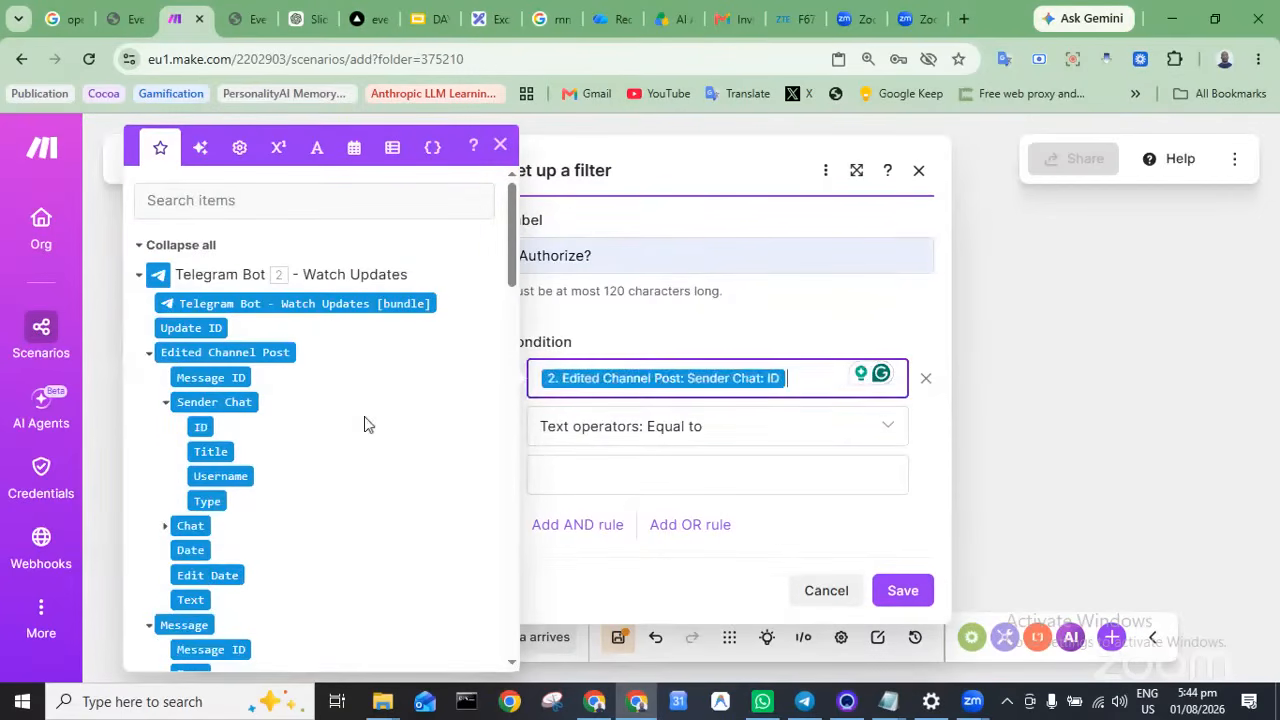
# Copy the admin's chat ID from the xtl_32ime Telegram chat, paste it as the filter's Equal to value, and save the filter
pyautogui.click(587, 468)
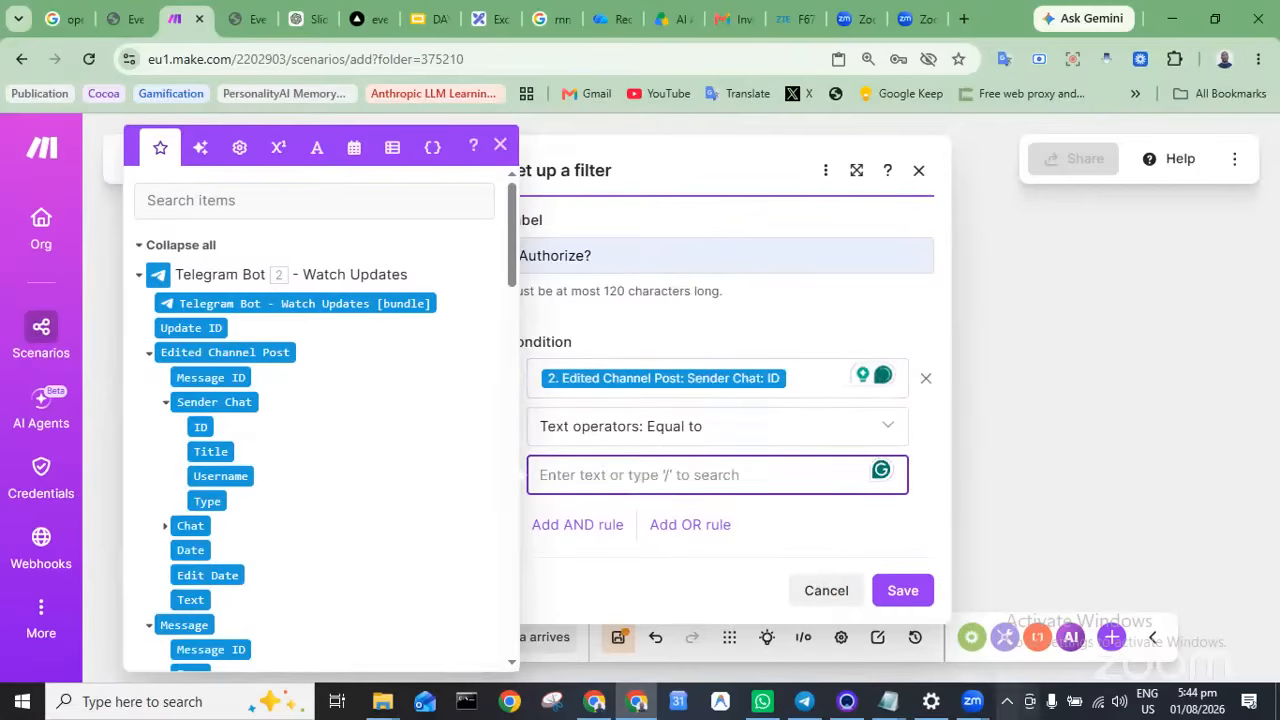
pyautogui.click(812, 704)
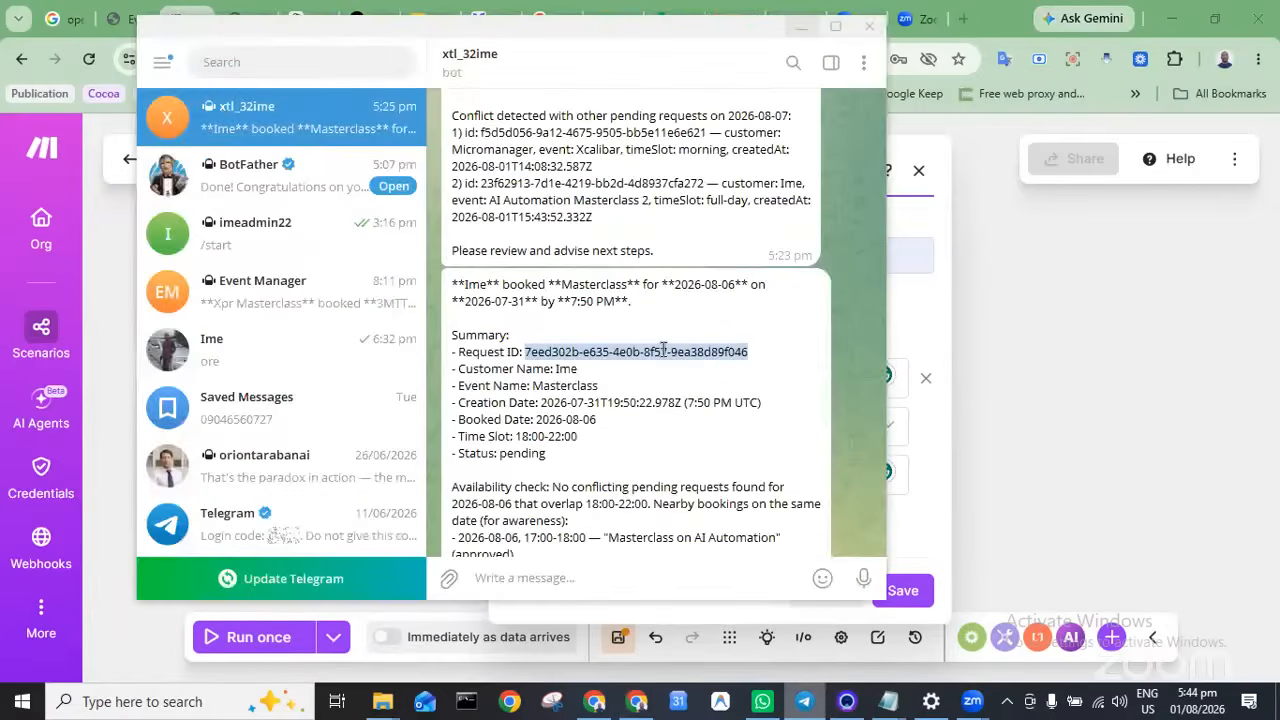
pyautogui.scroll(3, 663, 348)
pyautogui.rightClick(748, 215)
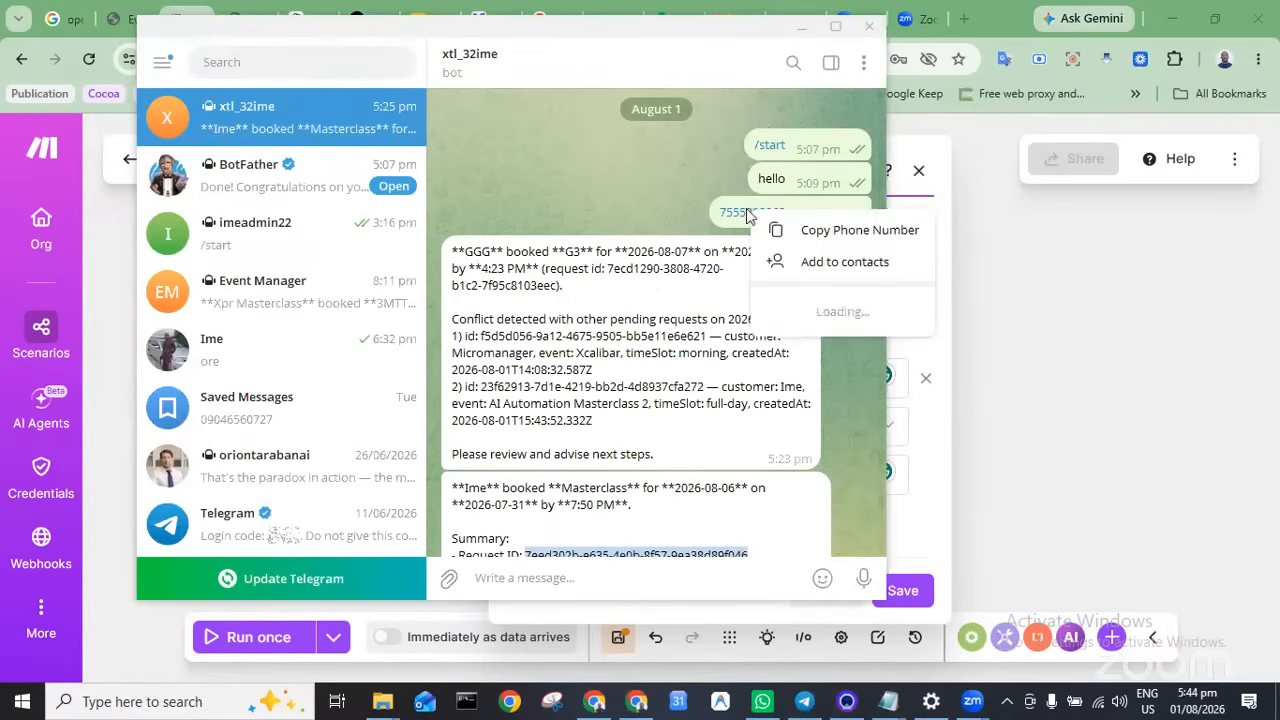
pyautogui.click(780, 232)
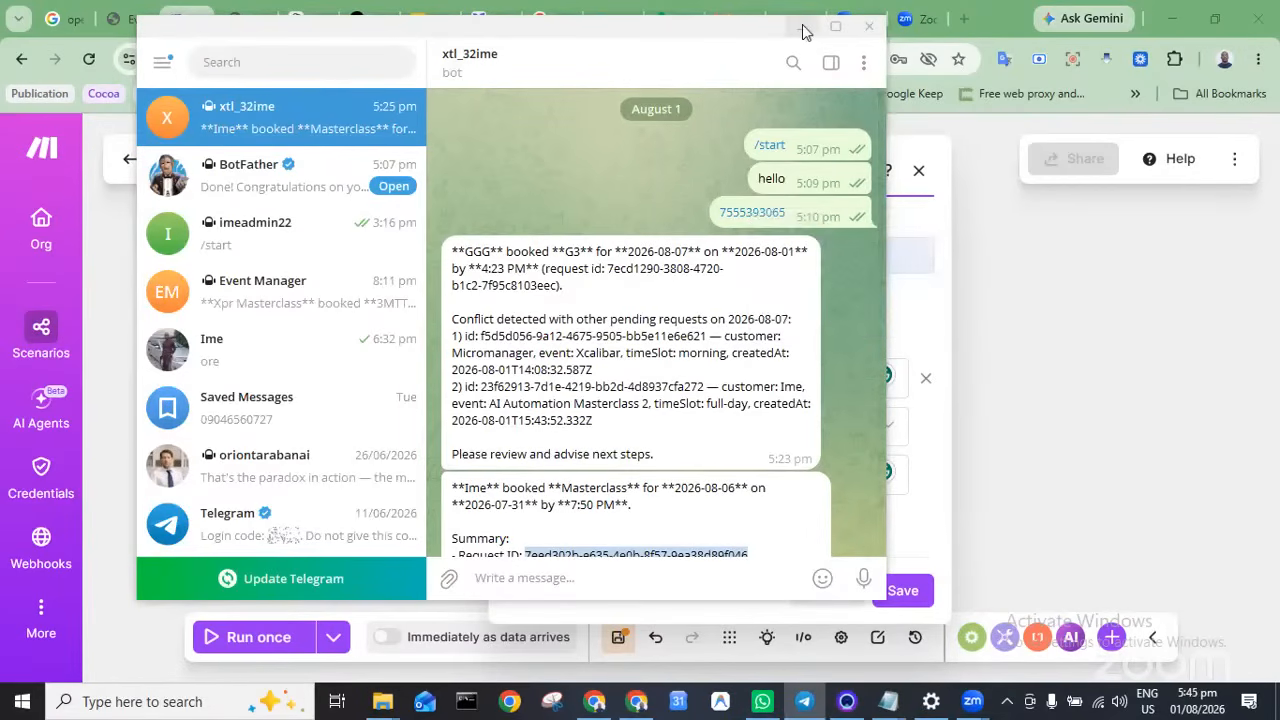
pyautogui.hotkey('alt', 'Tab')
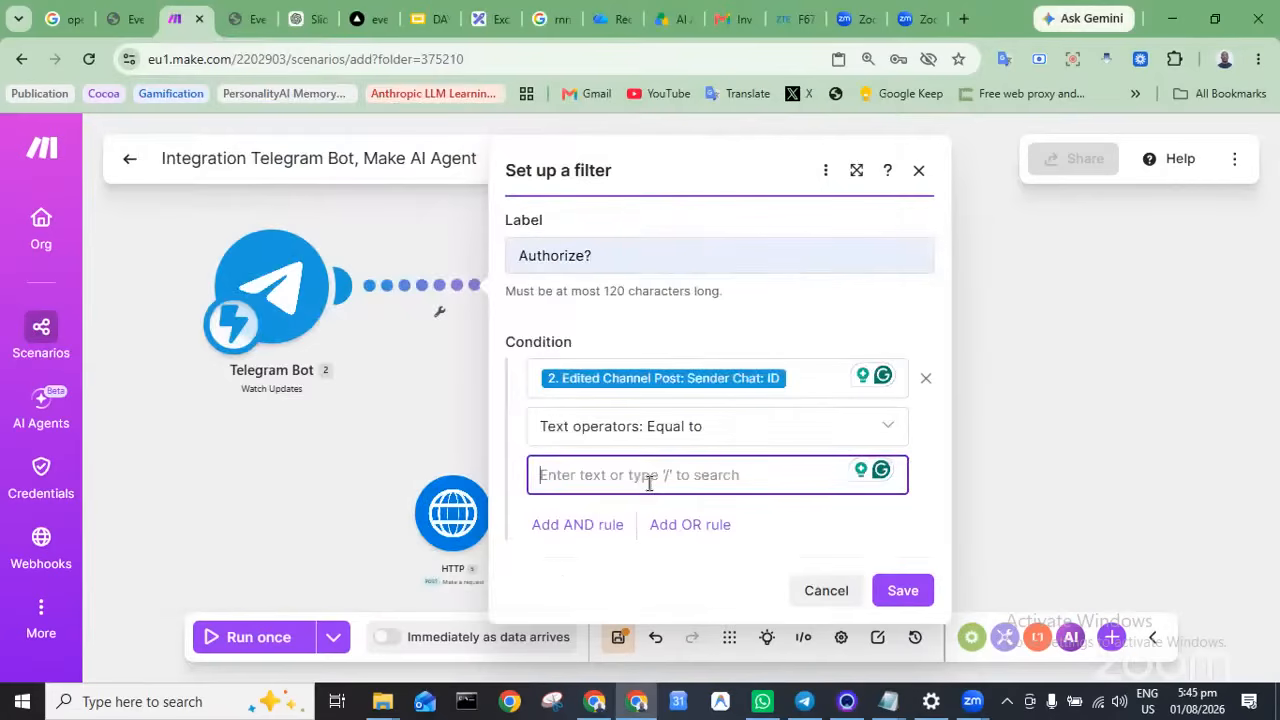
pyautogui.hotkey('ctrl', 'v')
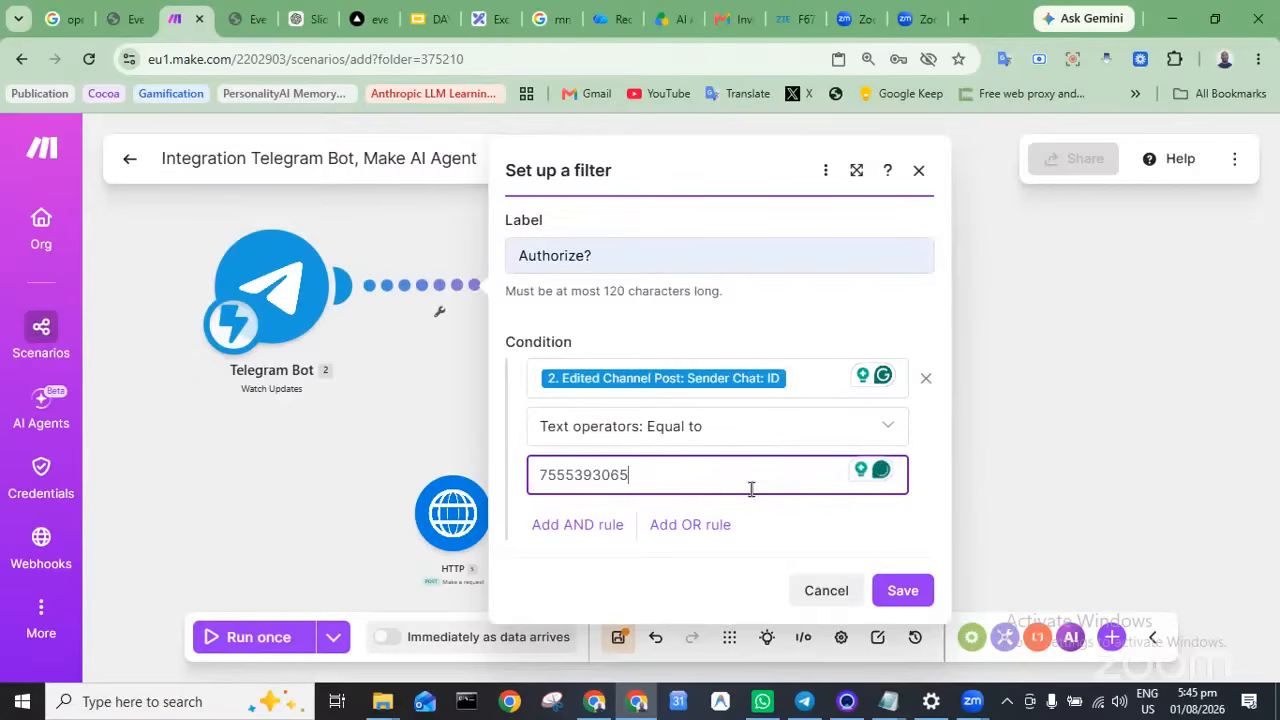
pyautogui.click(897, 590)
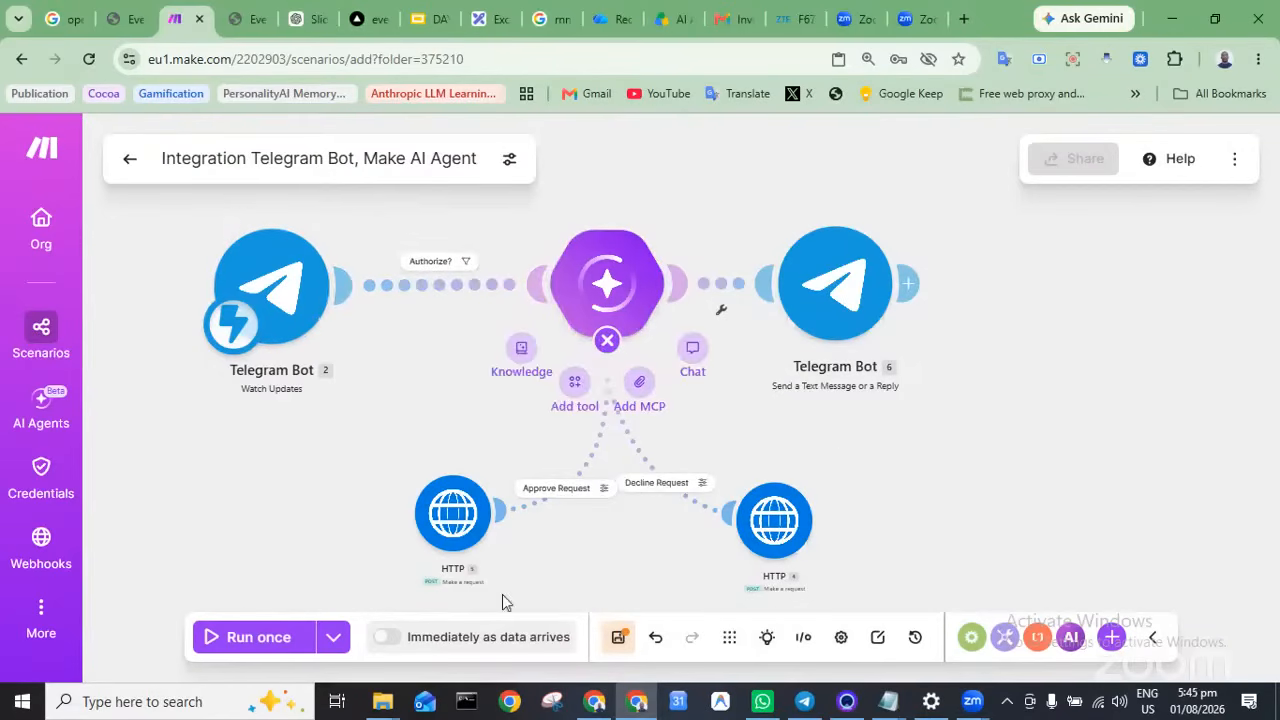
# Save and activate the scenario to run as data arrives, and rename it "Telegram Reply", saving the changes on leaving the editor
pyautogui.click(388, 640)
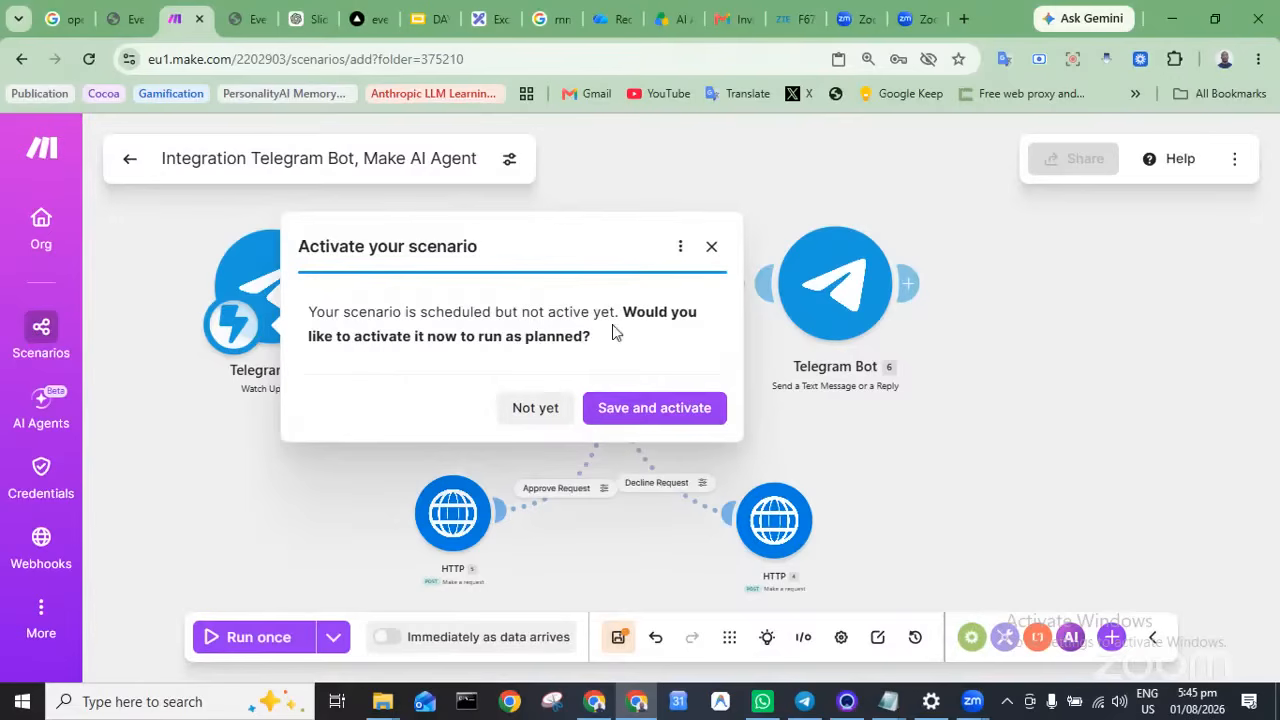
pyautogui.click(651, 407)
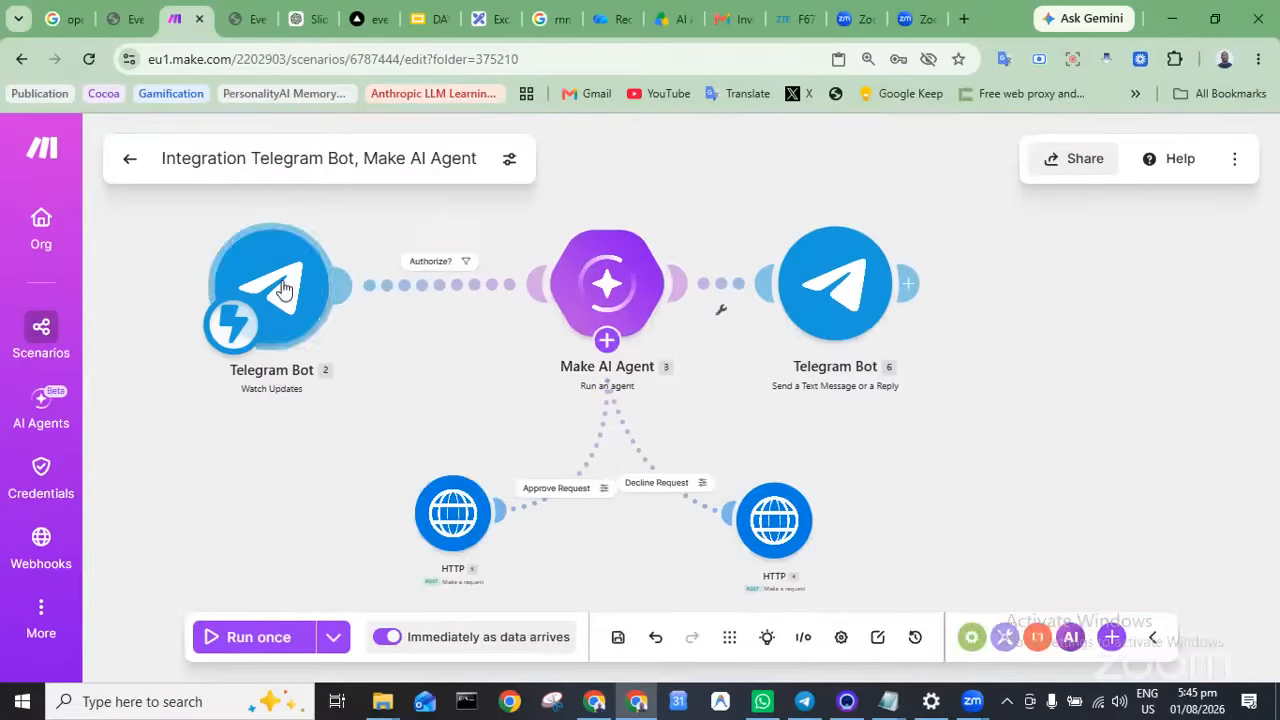
pyautogui.click(376, 160)
pyautogui.write('Tele')
pyautogui.write('gram Reply')
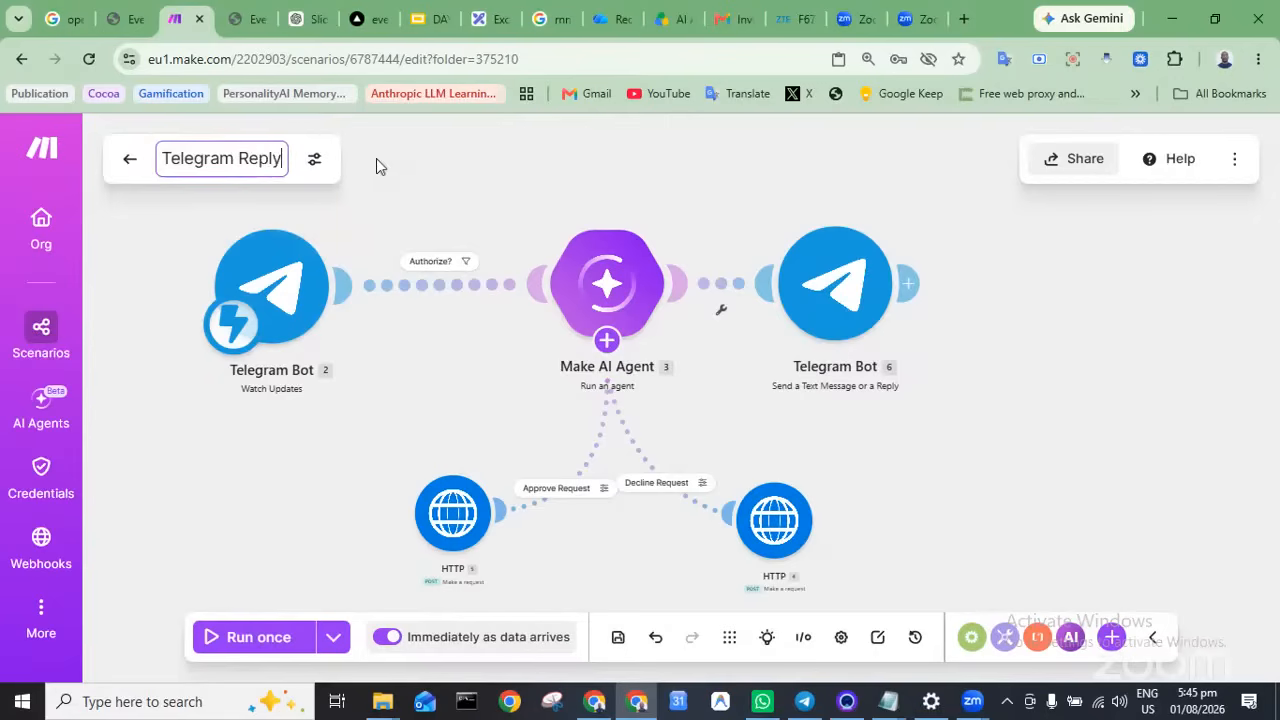
pyautogui.press('Return')
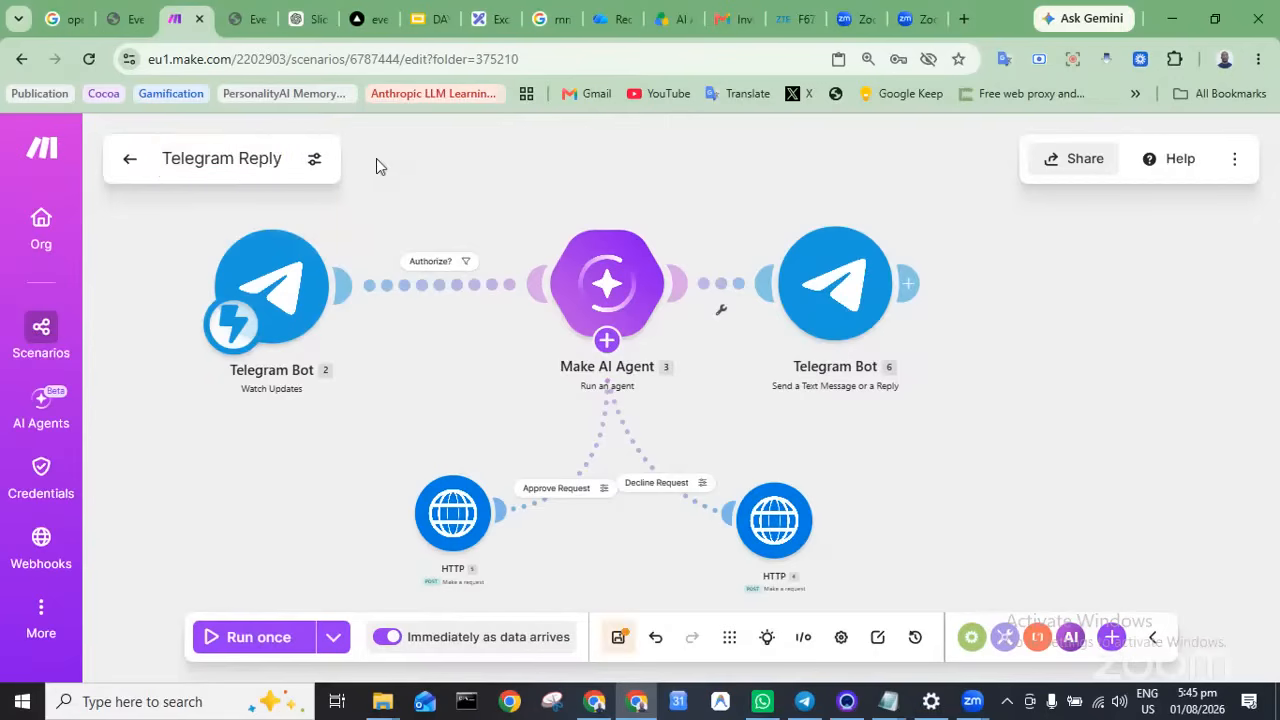
pyautogui.click(125, 161)
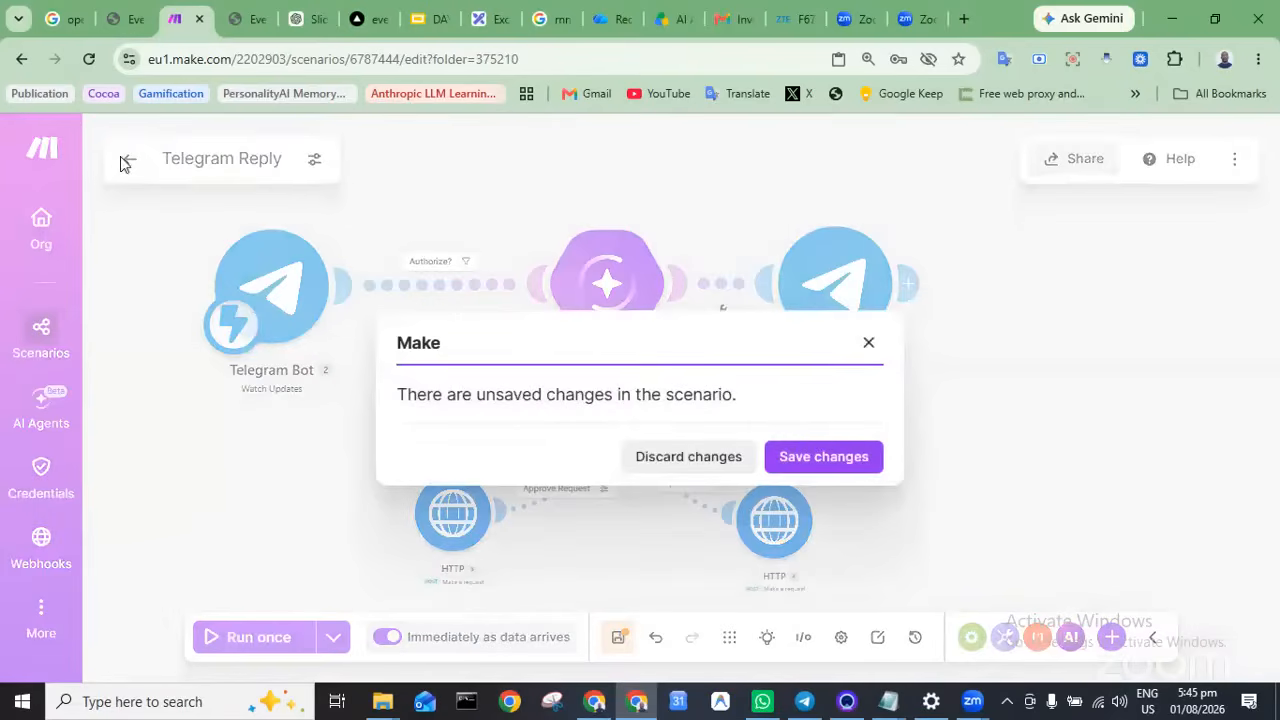
pyautogui.click(812, 457)
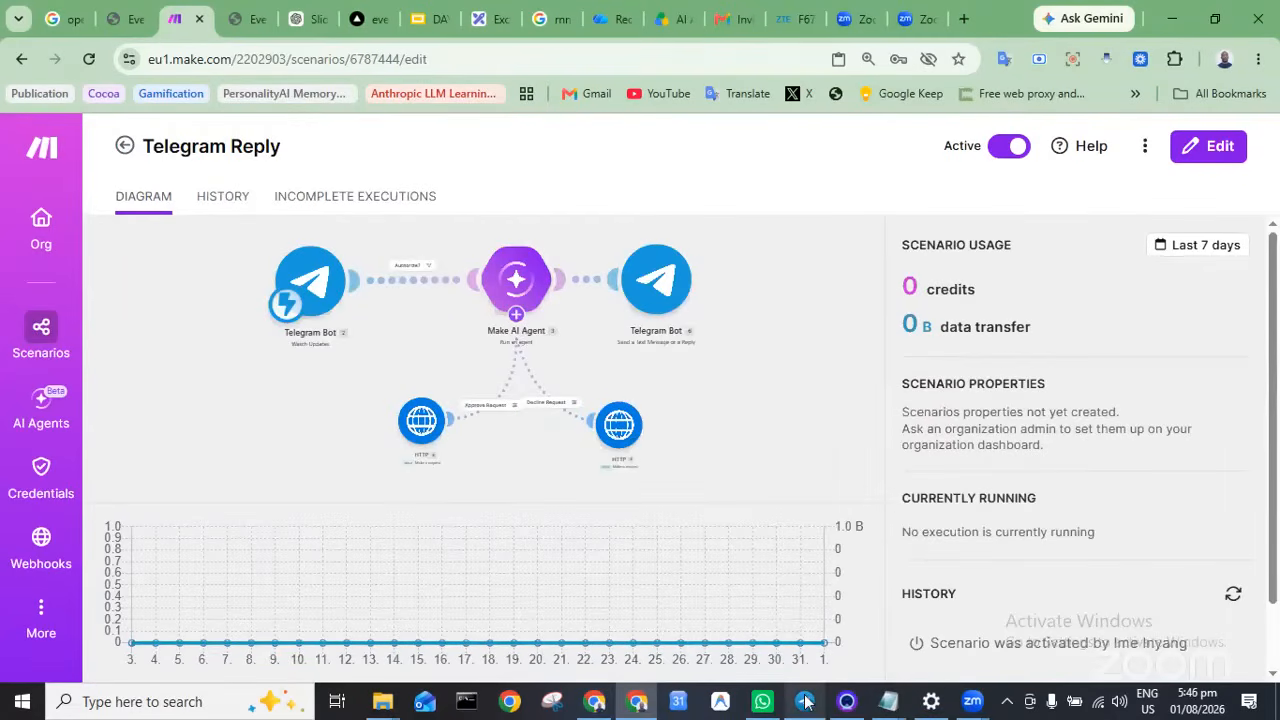
# Switch to Telegram and copy the bot's username from the xtl_32ime profile
pyautogui.moveTo(805, 702)
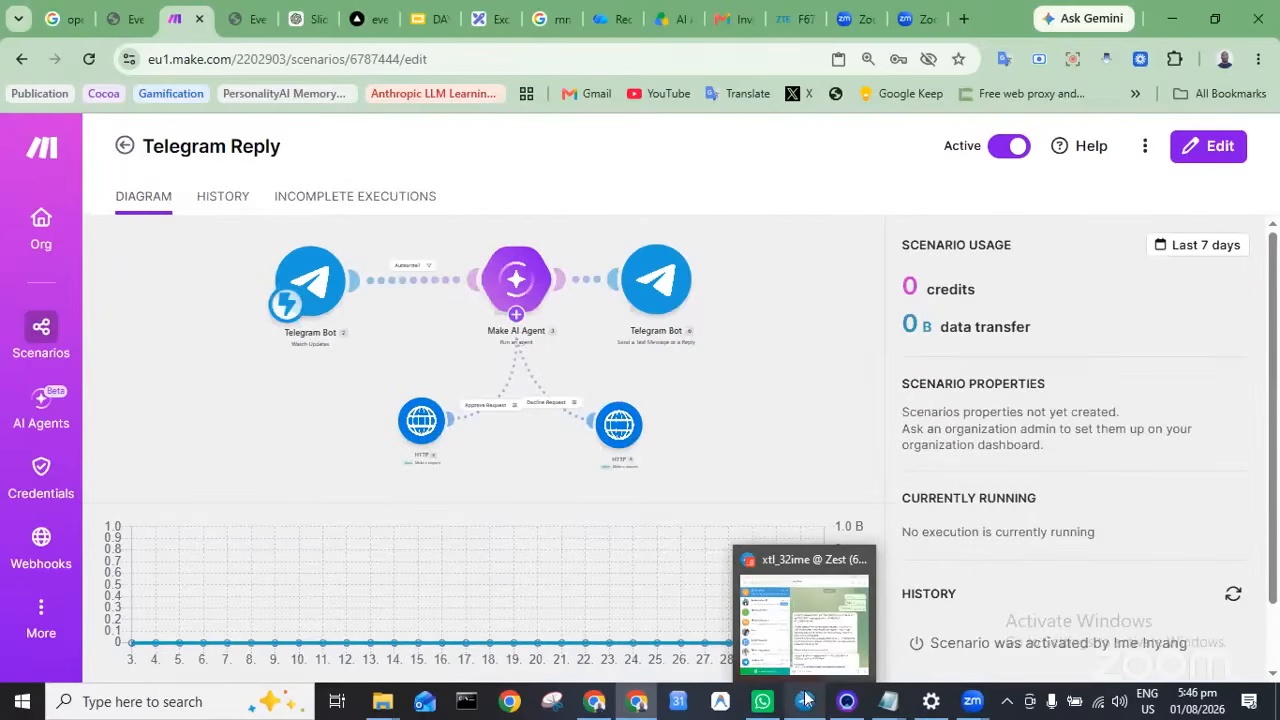
pyautogui.click(802, 628)
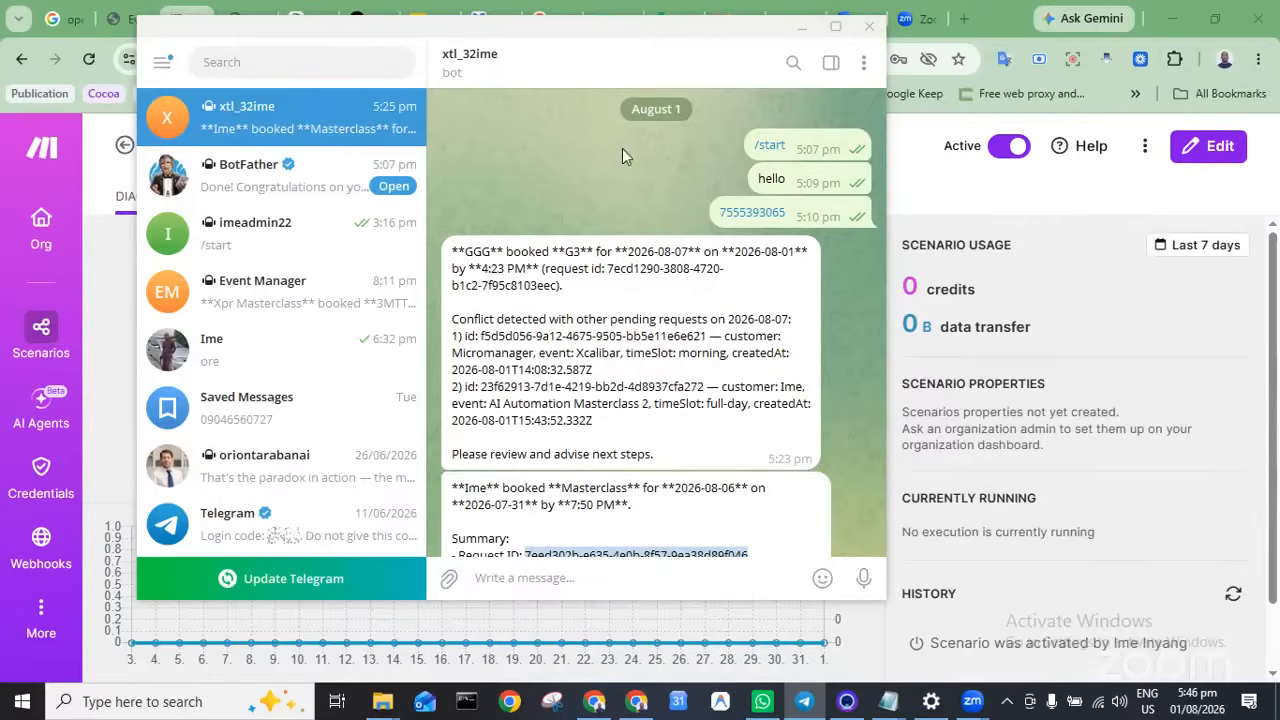
pyautogui.click(486, 72)
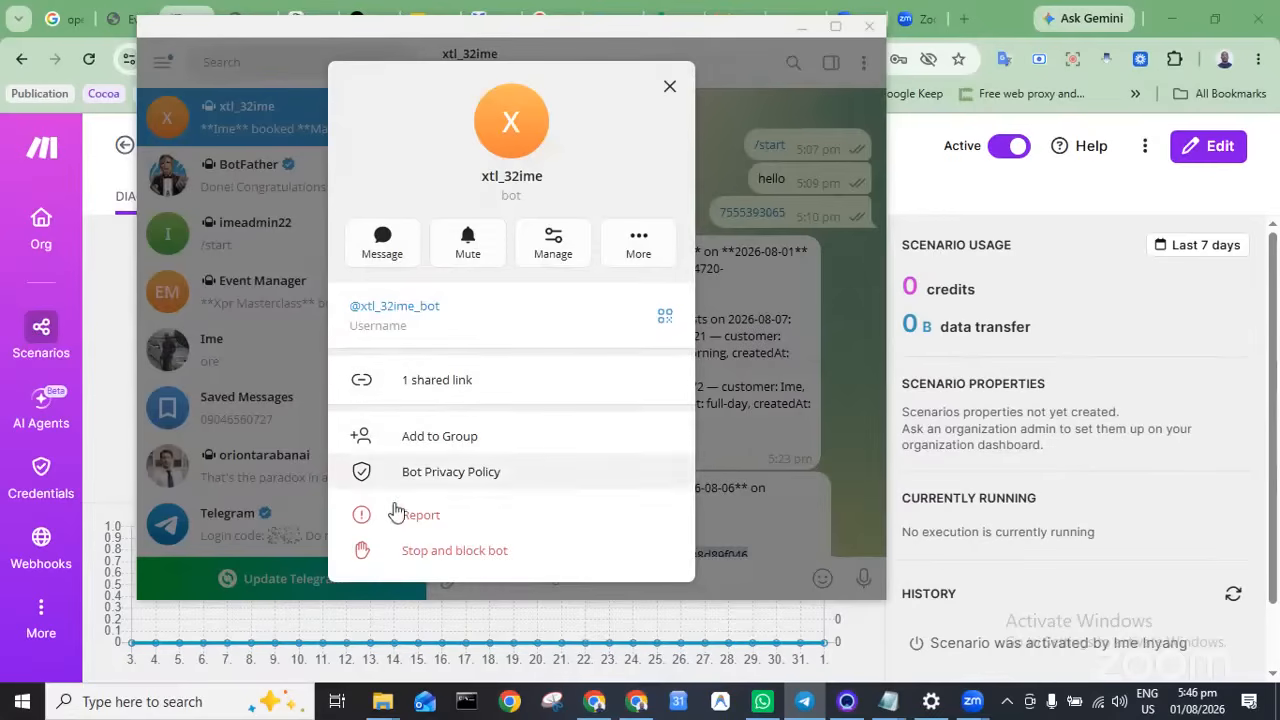
pyautogui.moveTo(448, 312); pyautogui.dragTo(362, 312)
pyautogui.click(391, 314)
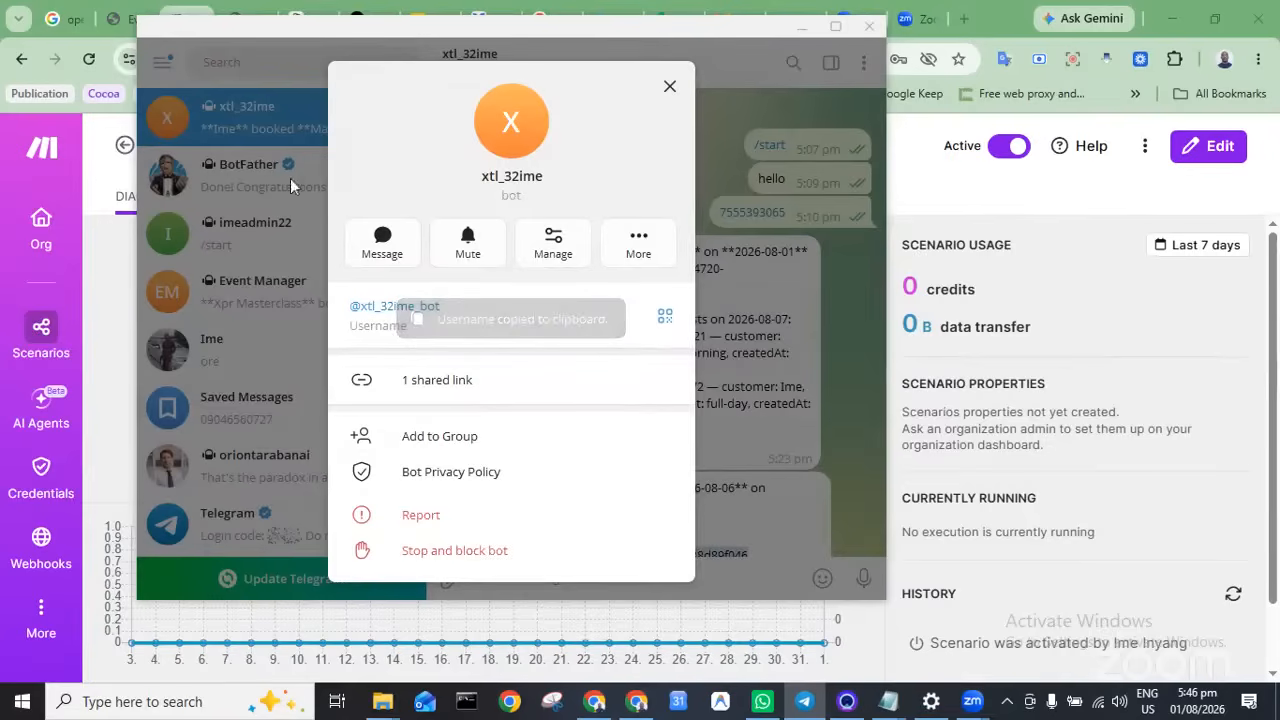
pyautogui.click(262, 188)
# Copy the bot link t.me/xtl_32ime_bot from BotFather's message and send it to the contact who received the earlier bot link
pyautogui.click(262, 188)
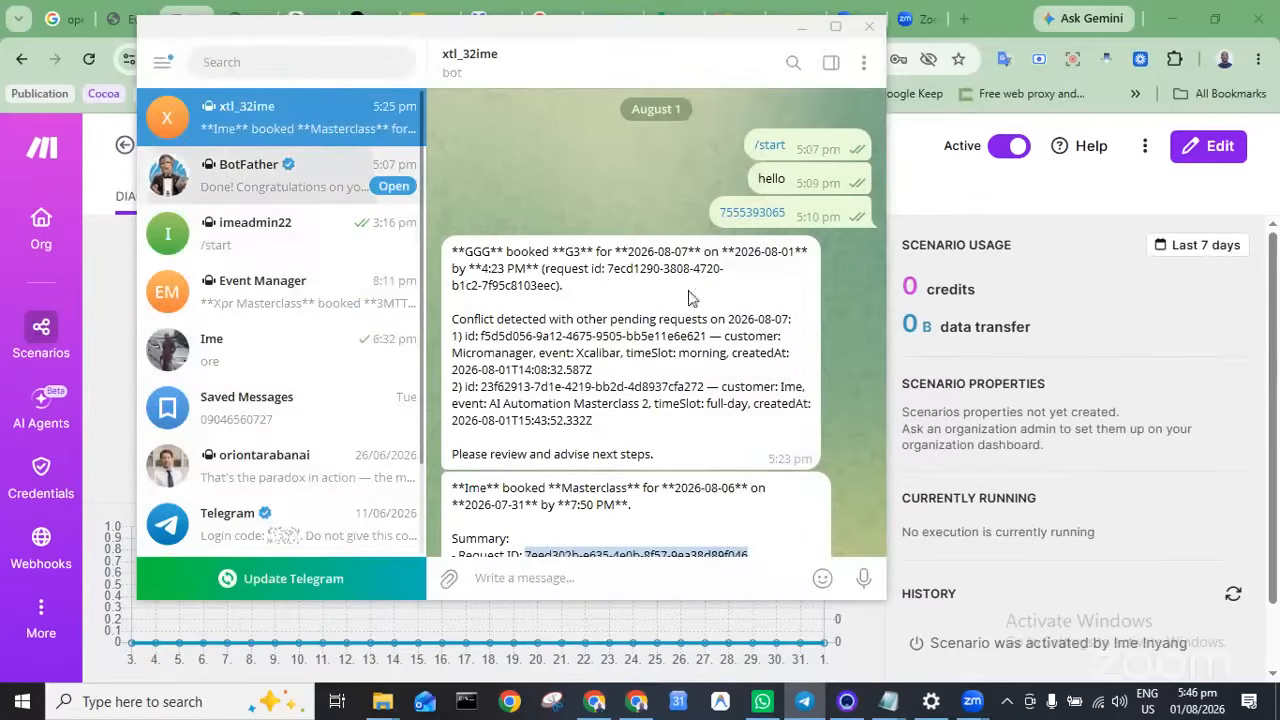
pyautogui.doubleClick(452, 335)
pyautogui.moveTo(452, 335); pyautogui.dragTo(560, 336)
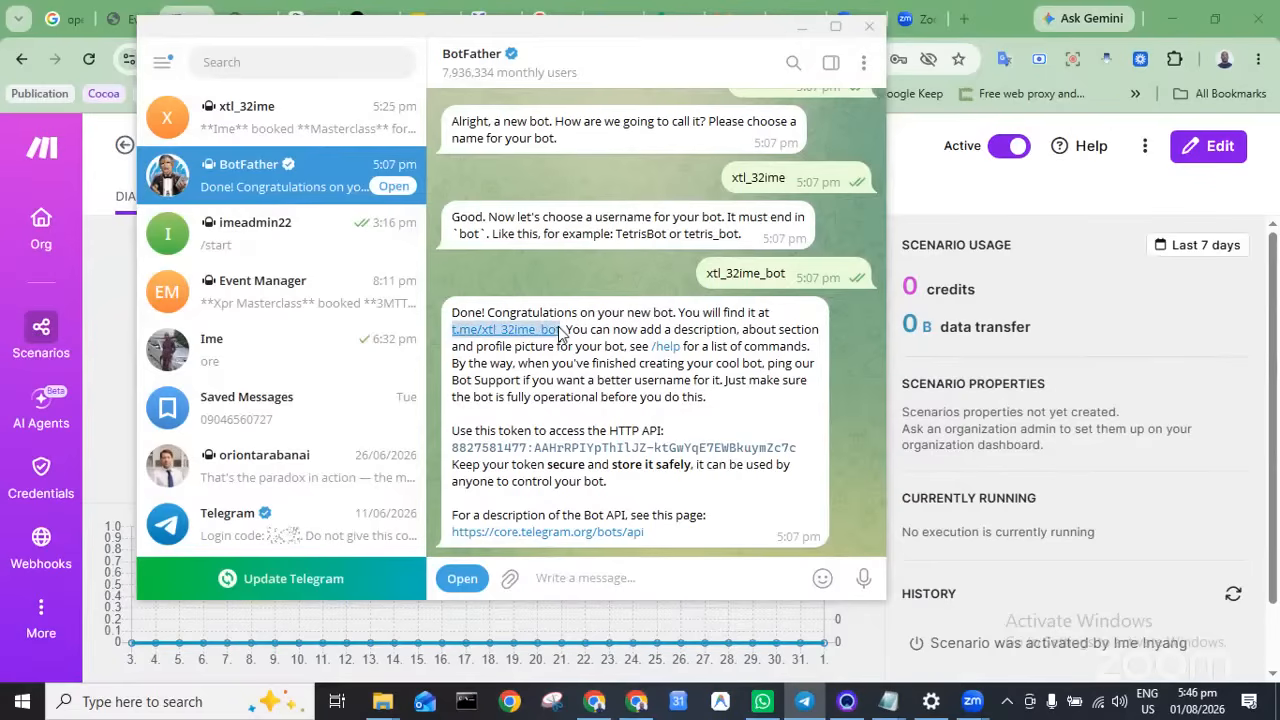
pyautogui.click(240, 371)
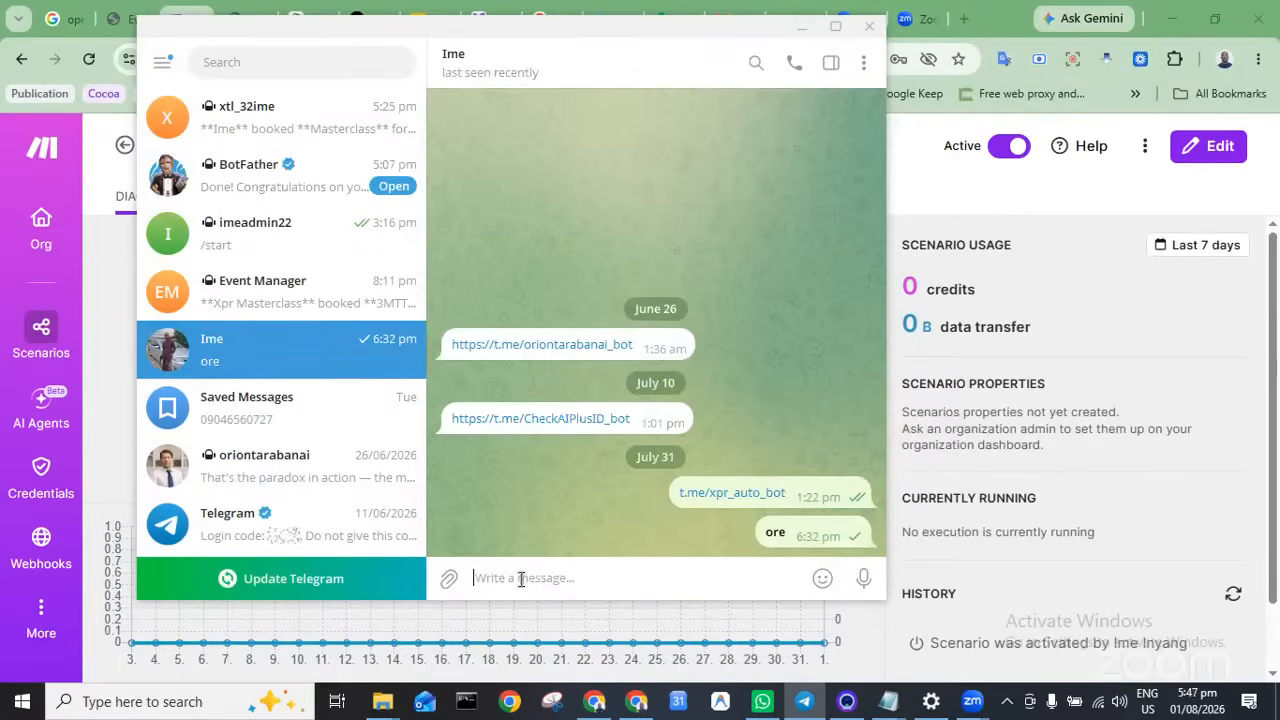
pyautogui.hotkey('ctrl', 'v')
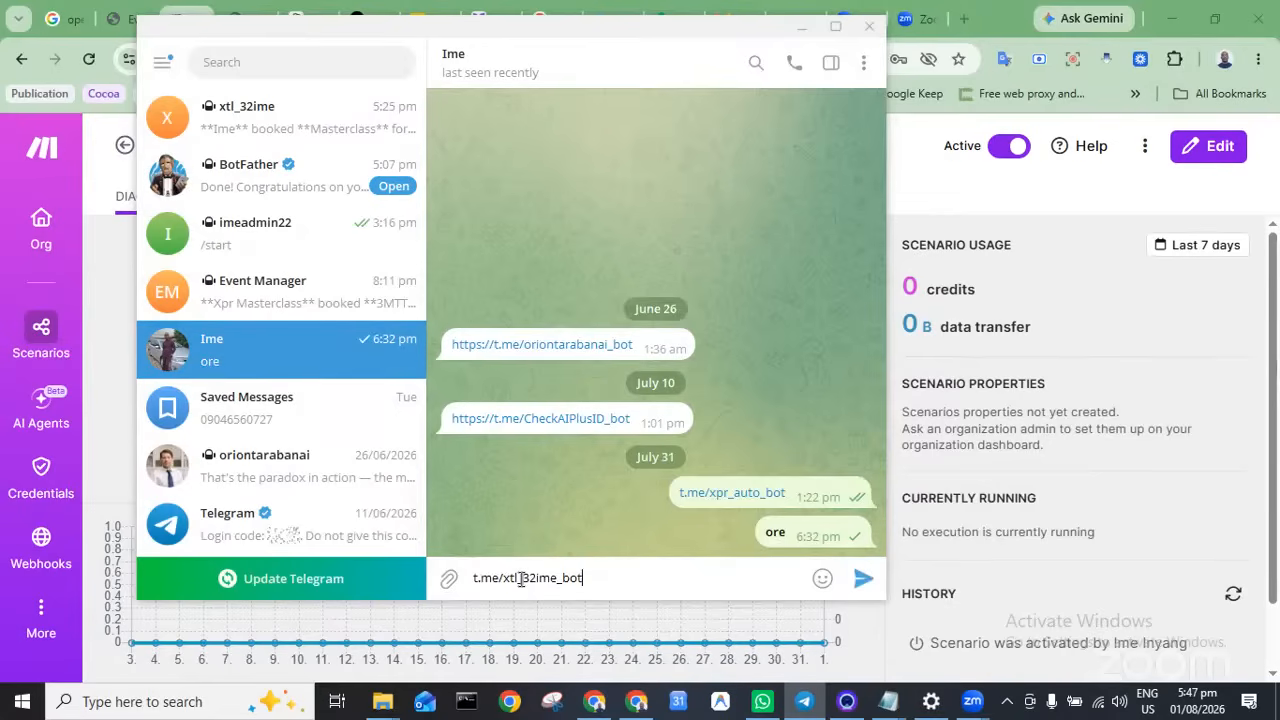
pyautogui.press('Return')
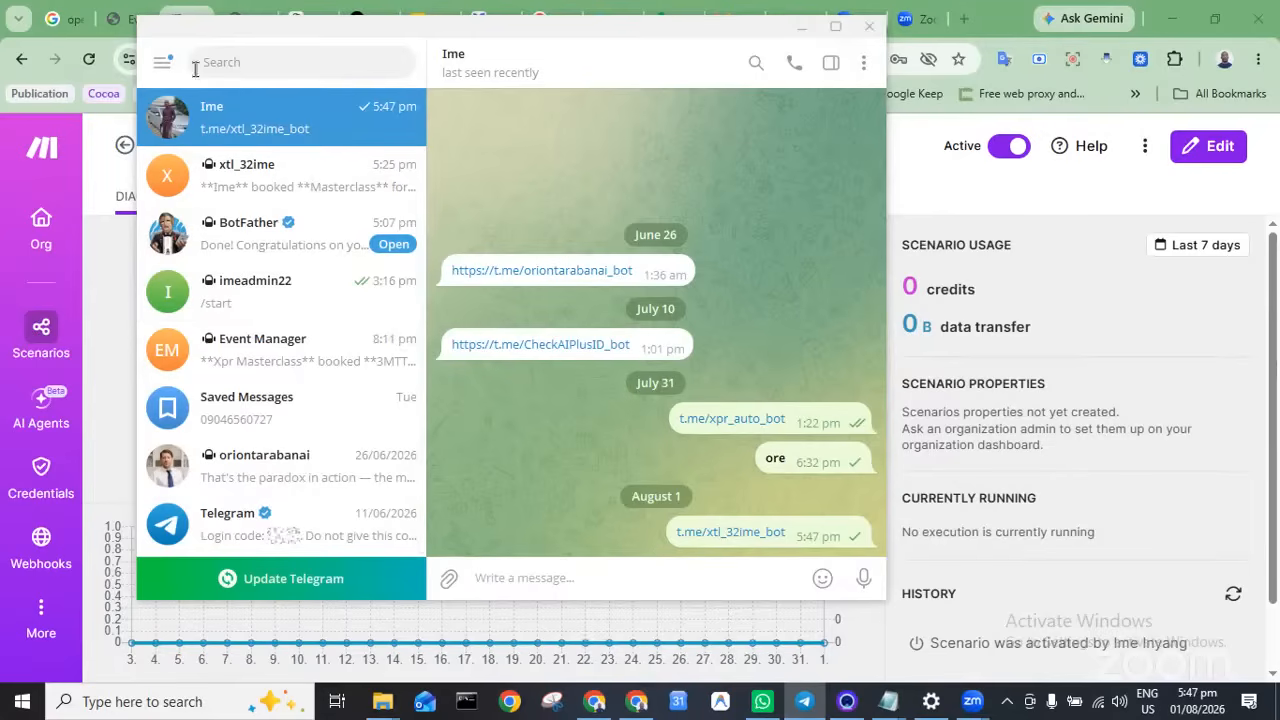
# Switch Telegram to the non-admin account, open the received t.me/xtl_32ime_bot link, and start the bot
pyautogui.click(164, 64)
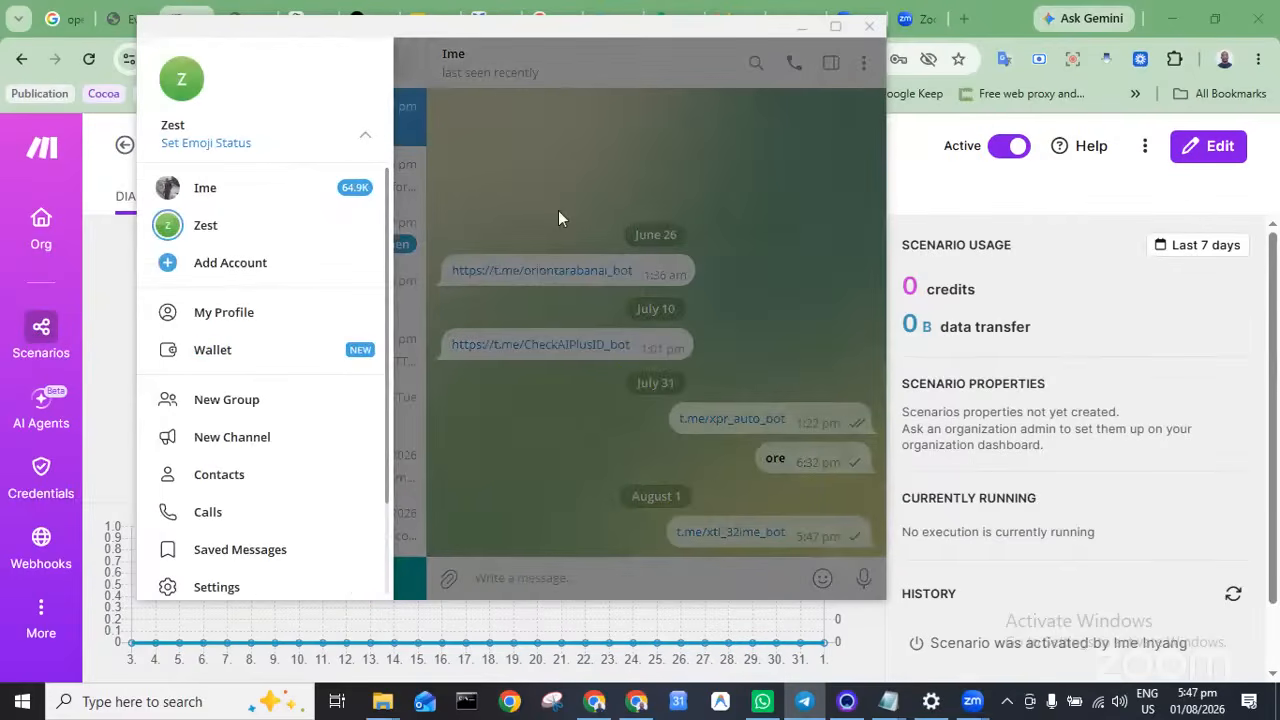
pyautogui.click(309, 196)
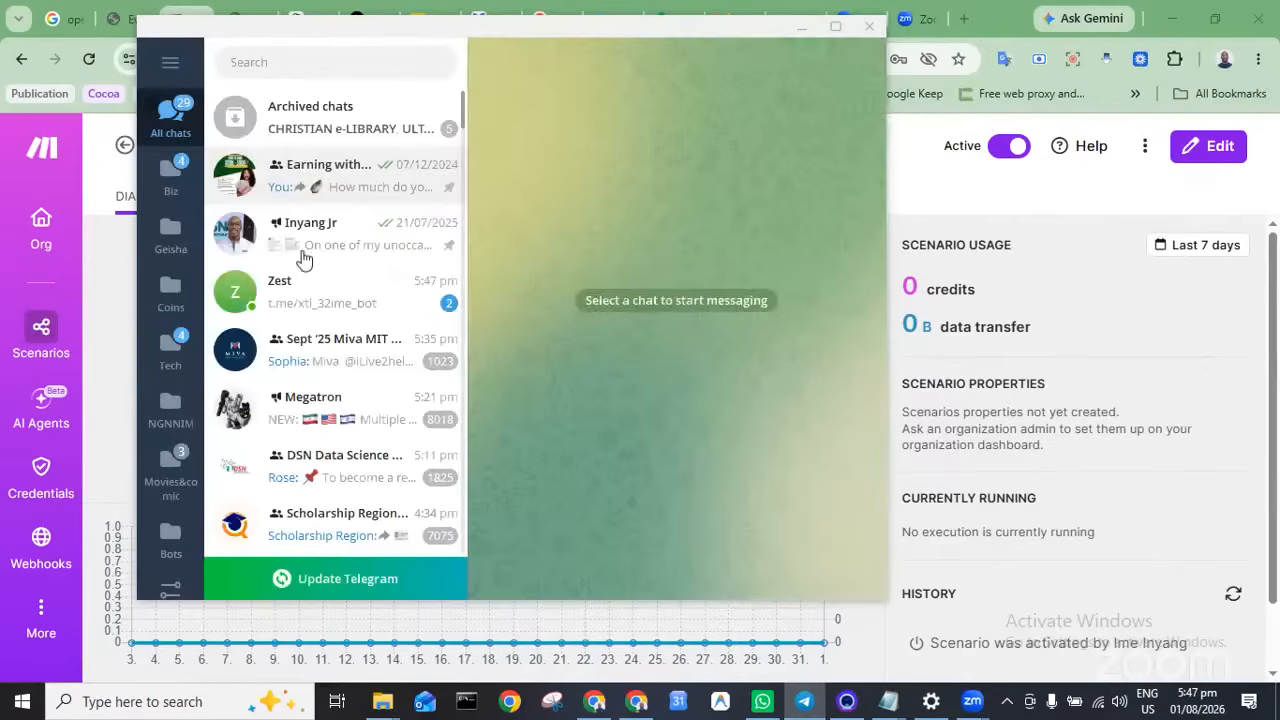
pyautogui.click(322, 298)
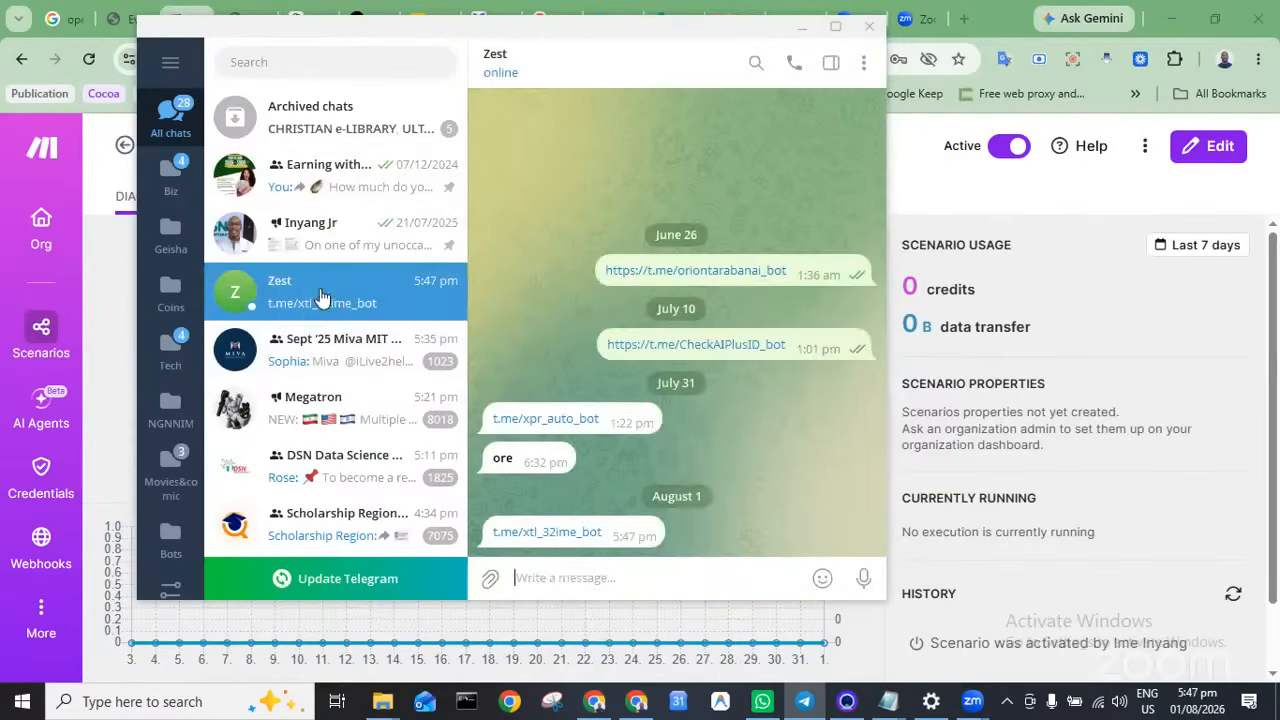
pyautogui.doubleClick(553, 533)
pyautogui.click(558, 533)
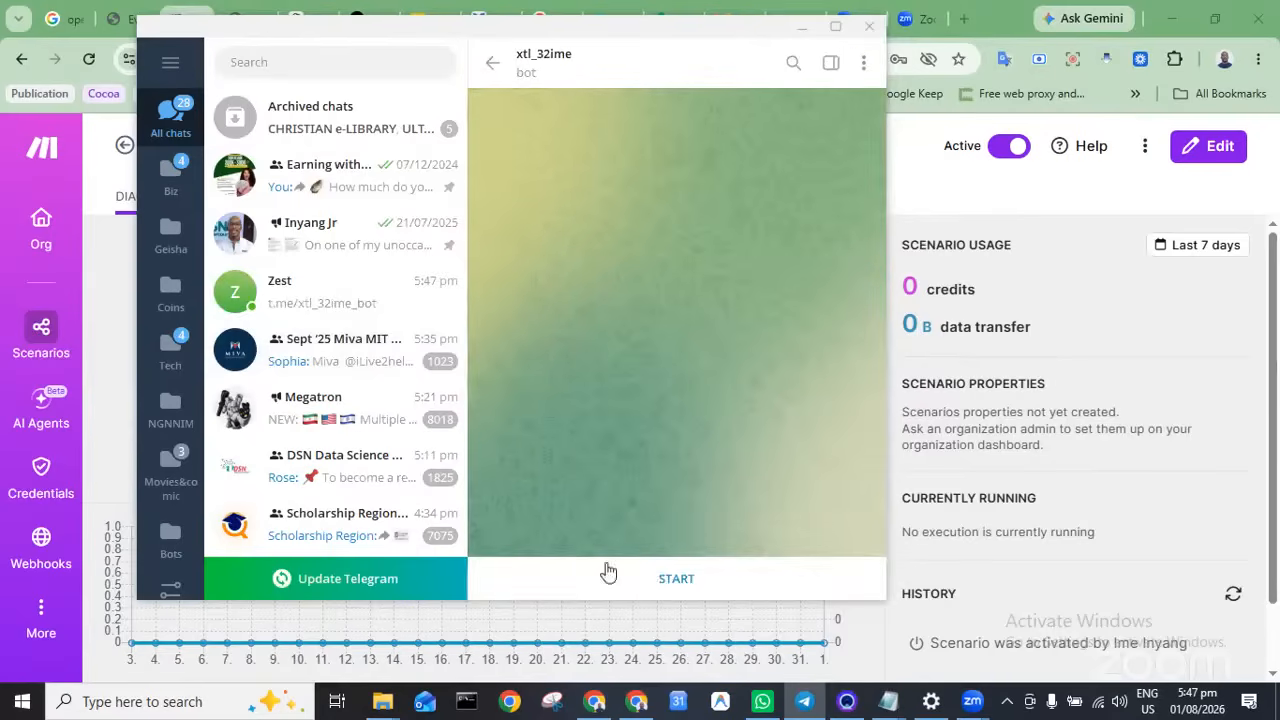
pyautogui.click(666, 580)
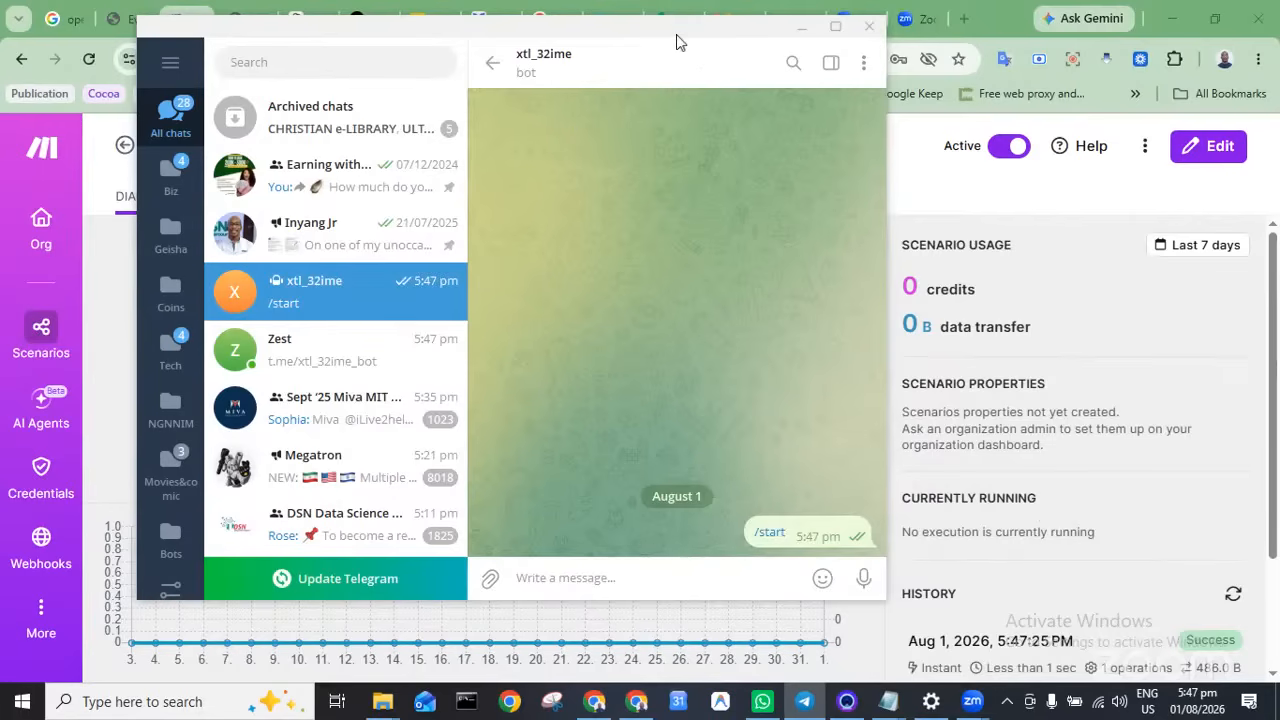
# Uncover the Telegram Reply scenario in Make and inspect the Watch Updates output bundle, including the message's sender details
pyautogui.moveTo(636, 26); pyautogui.dragTo(748, 390)
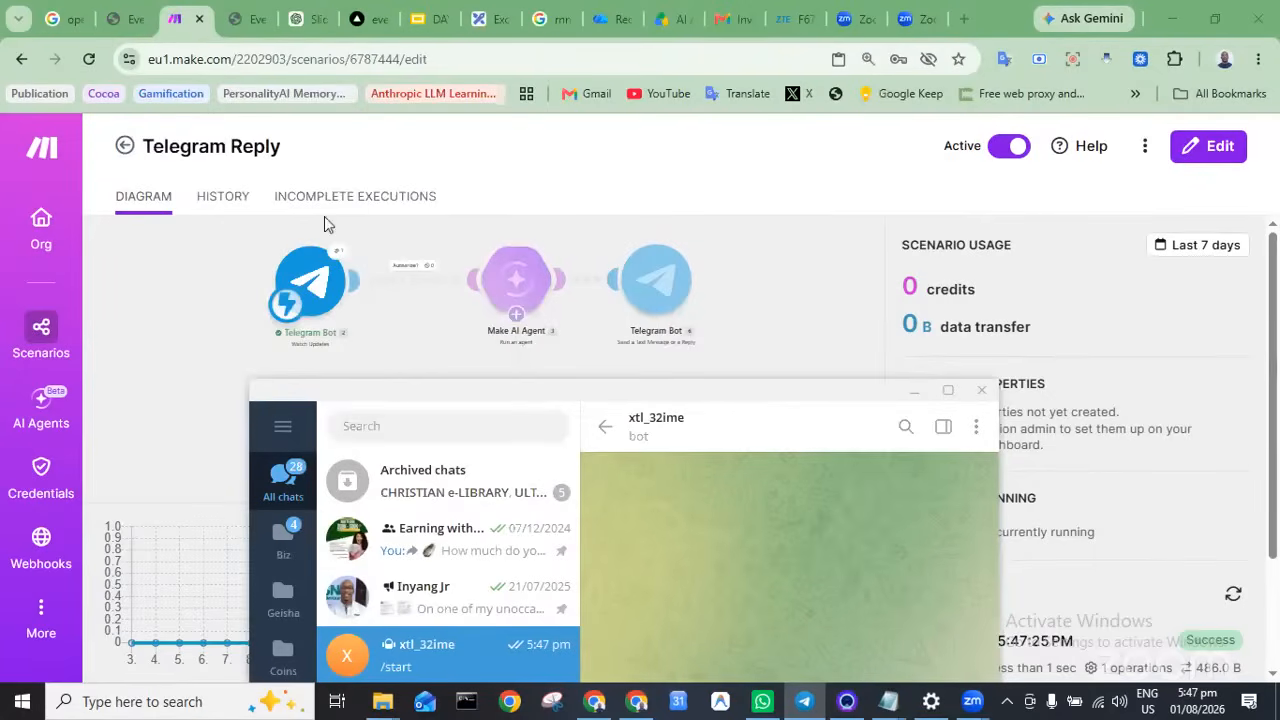
pyautogui.click(370, 292)
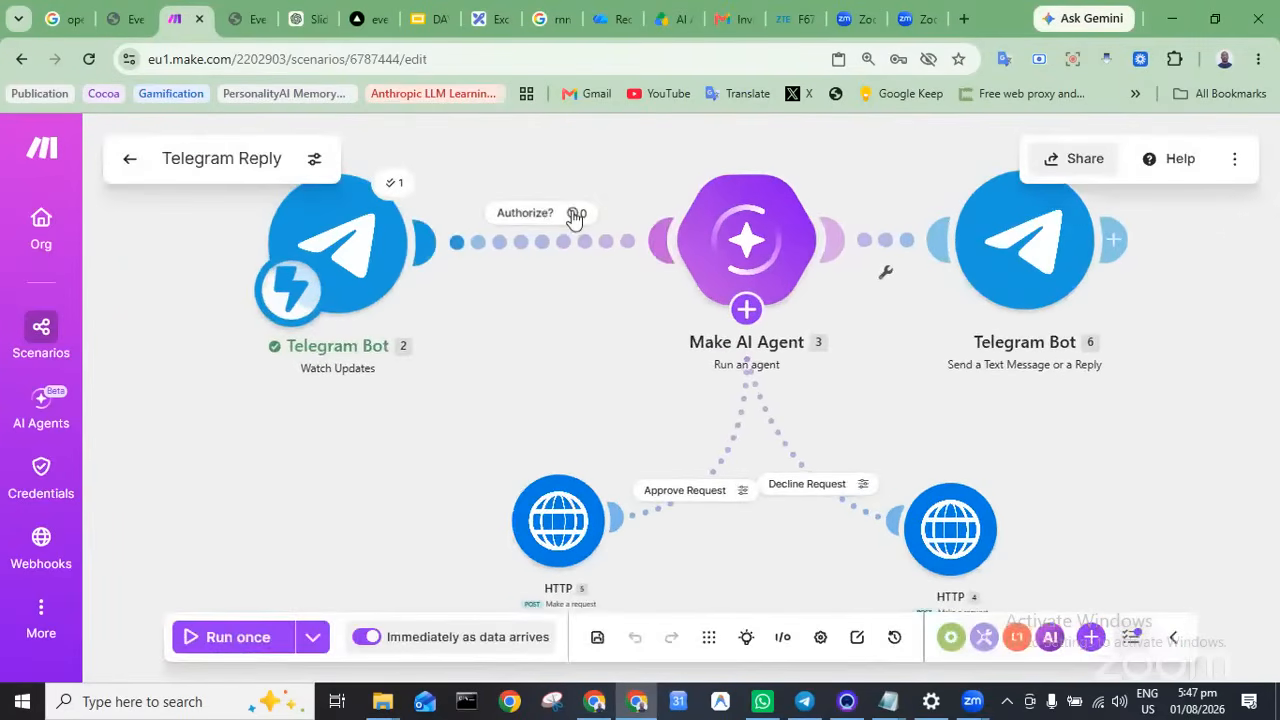
pyautogui.click(387, 187)
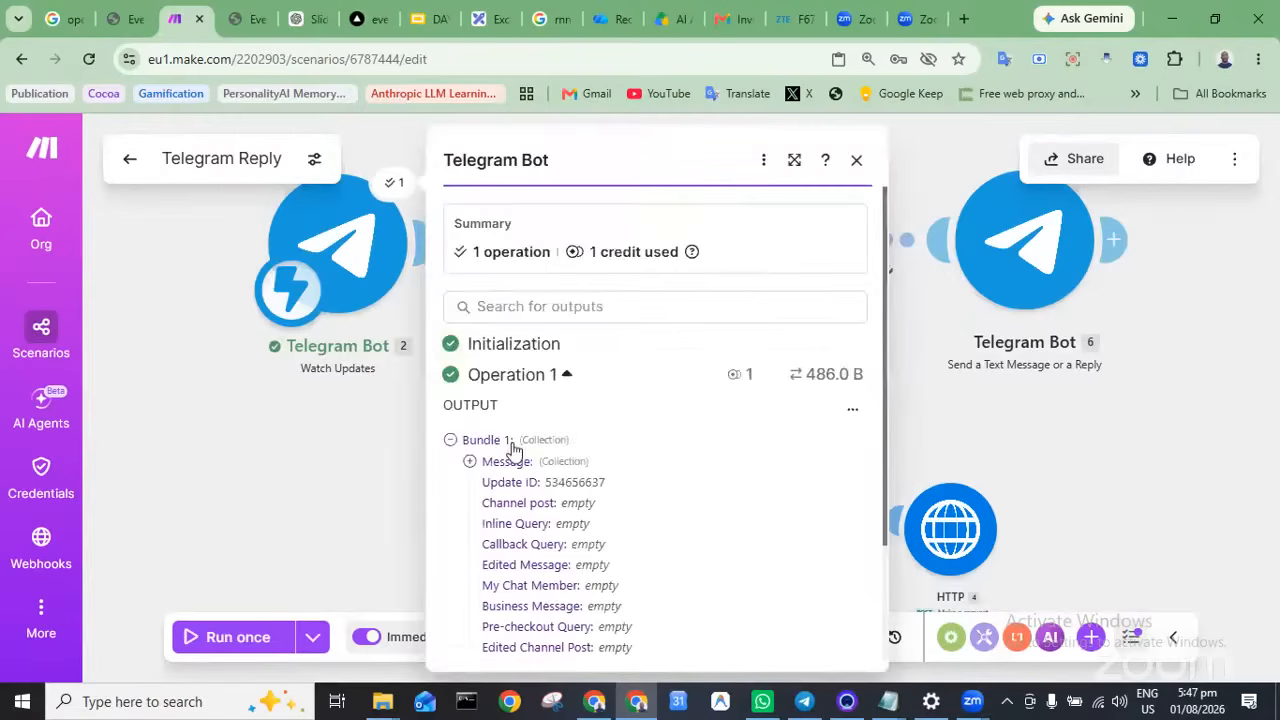
pyautogui.scroll(-1, 513, 450)
pyautogui.scroll(-2, 513, 450)
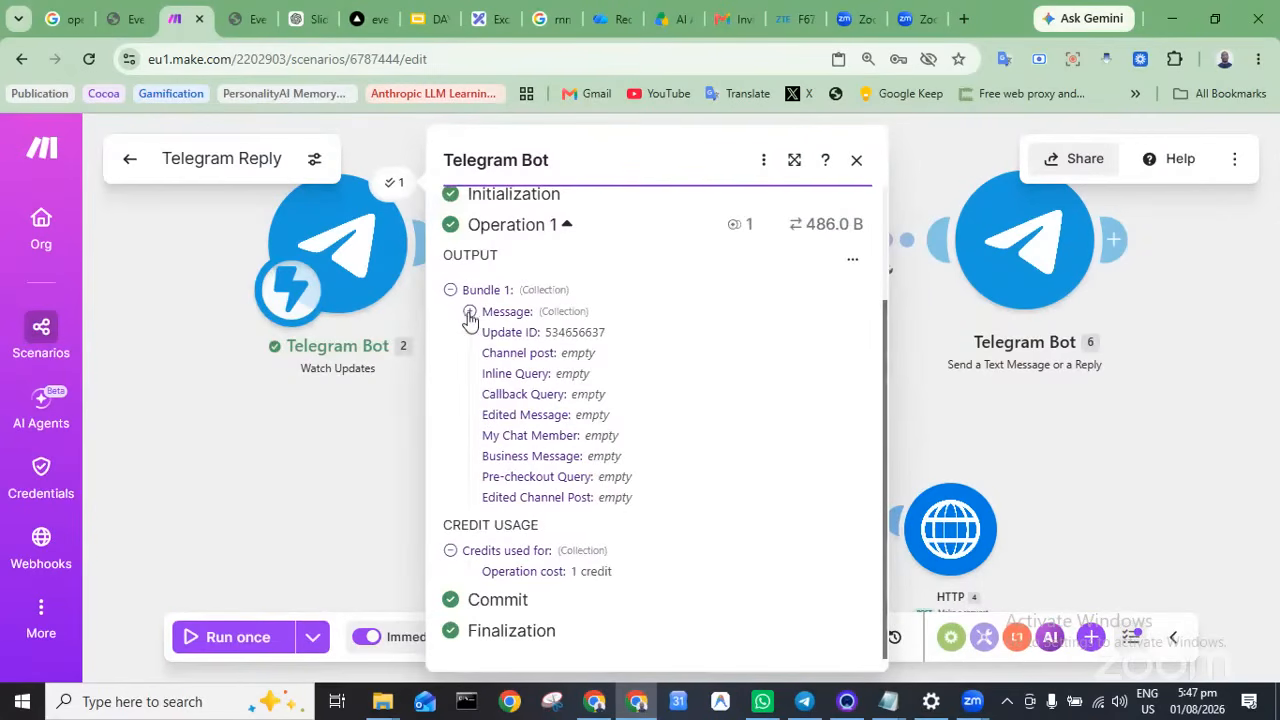
pyautogui.click(470, 312)
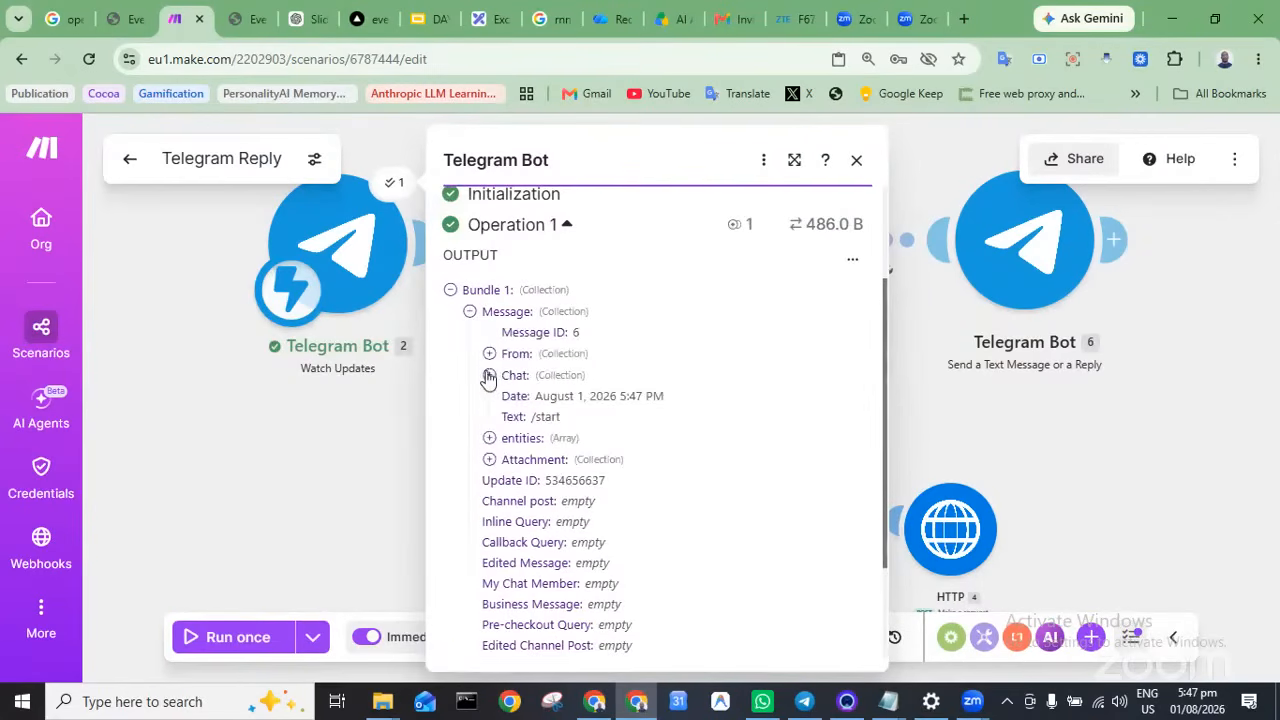
pyautogui.click(489, 355)
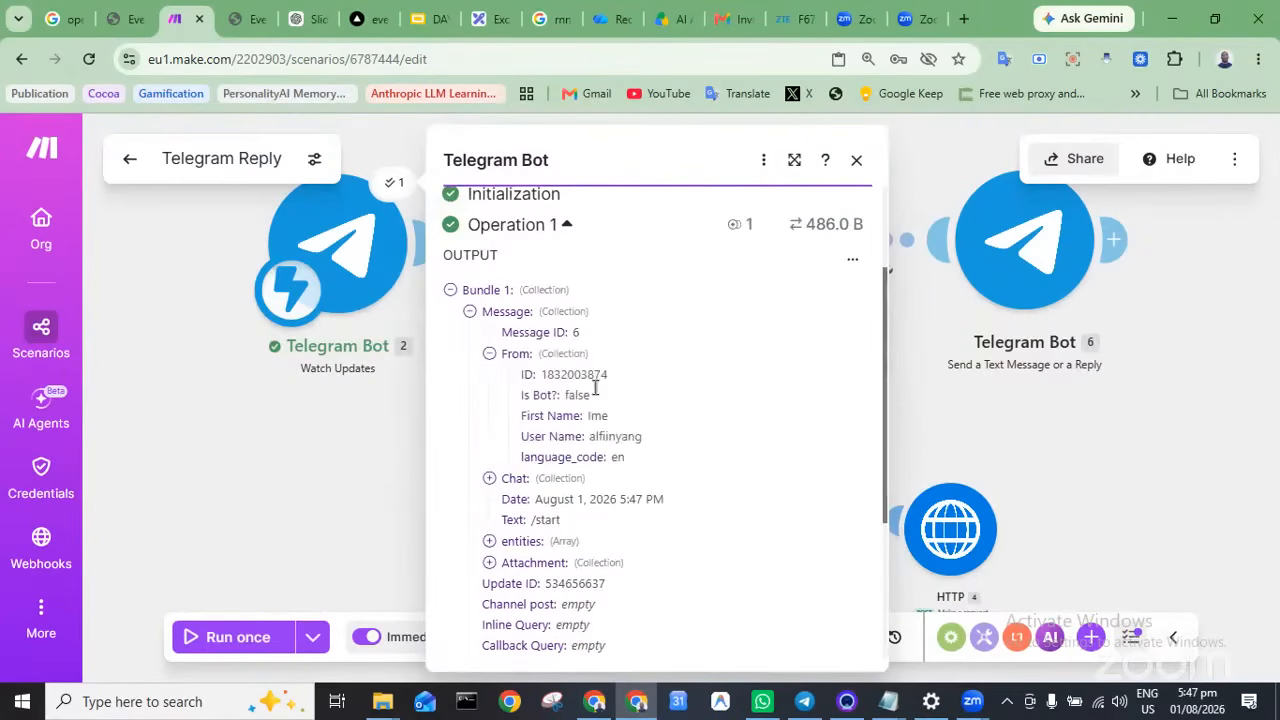
pyautogui.click(856, 162)
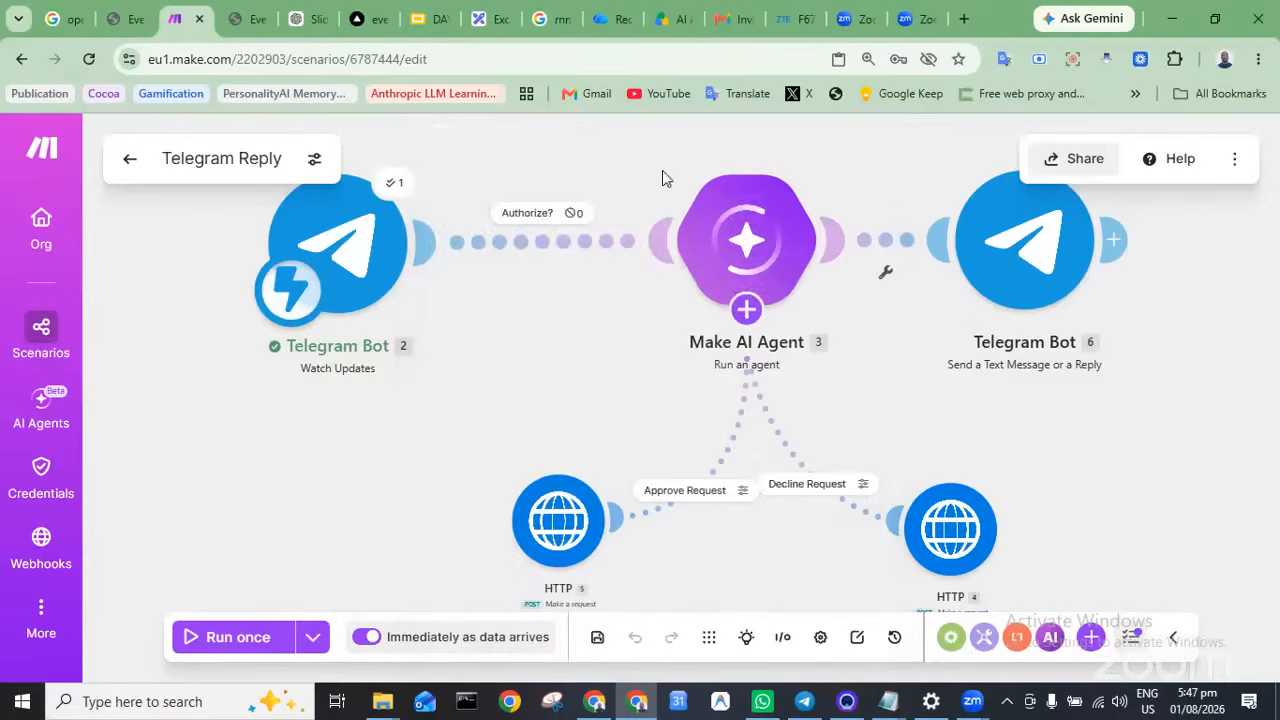
# Inspect how the Authorize? filter evaluated the incoming bundle against the admin's chat ID
pyautogui.click(577, 214)
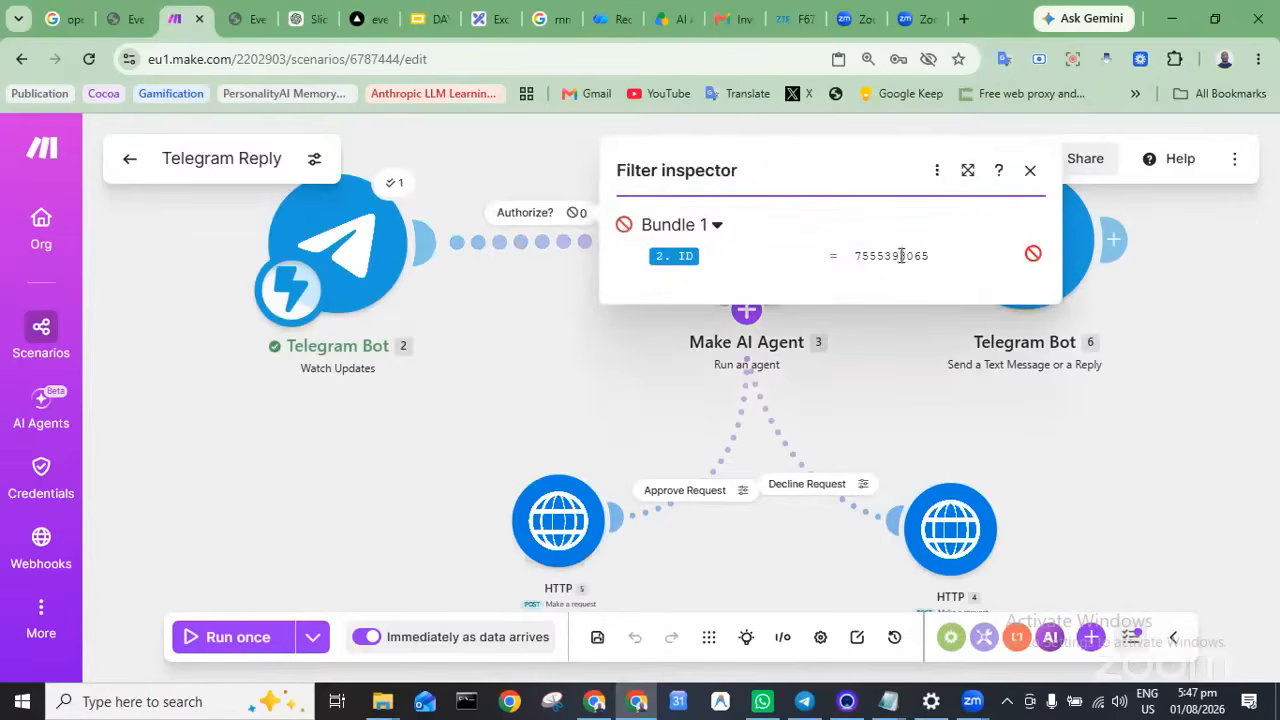
pyautogui.click(1029, 171)
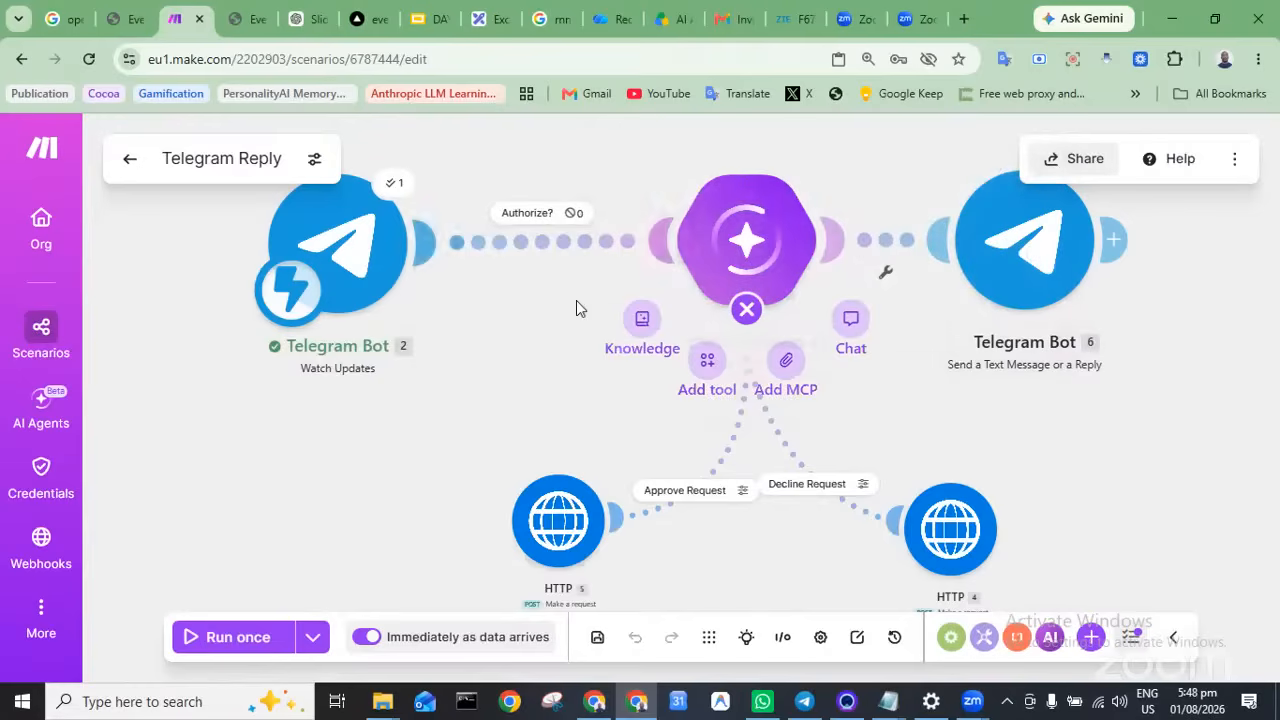
pyautogui.scroll(-3, 454, 368)
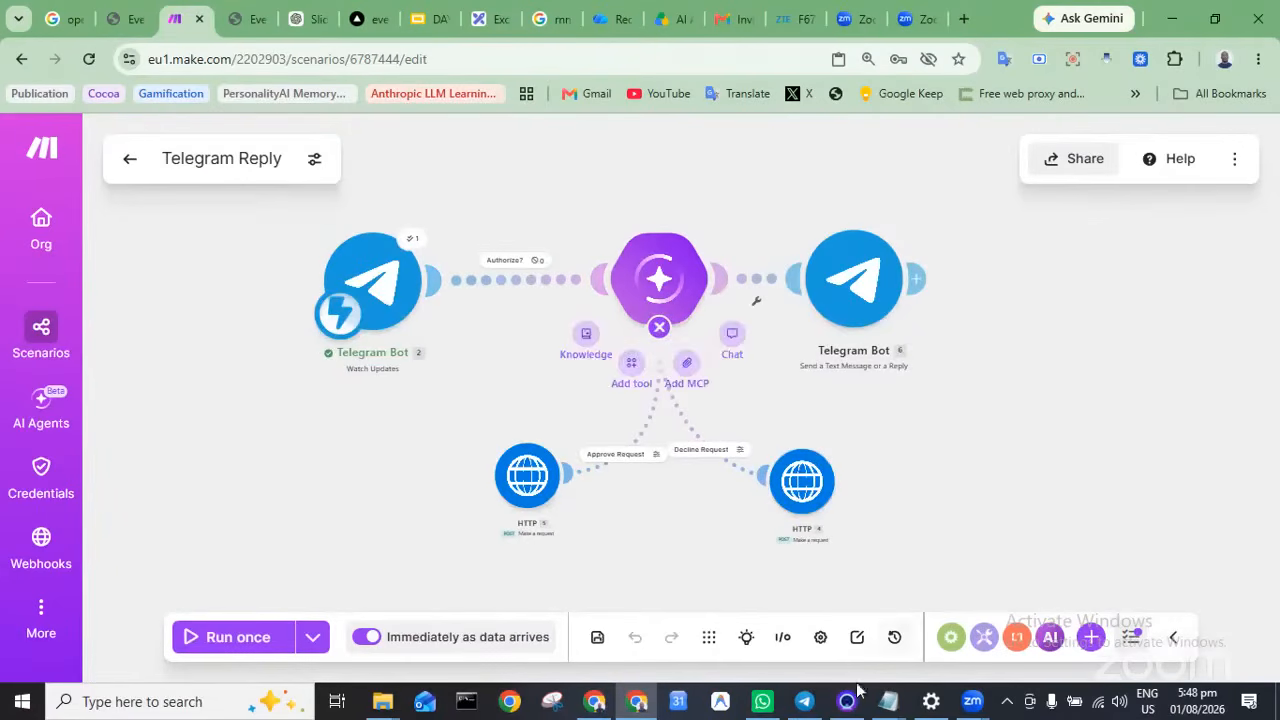
# Switch to Telegram and change back to the admin account
pyautogui.moveTo(807, 701)
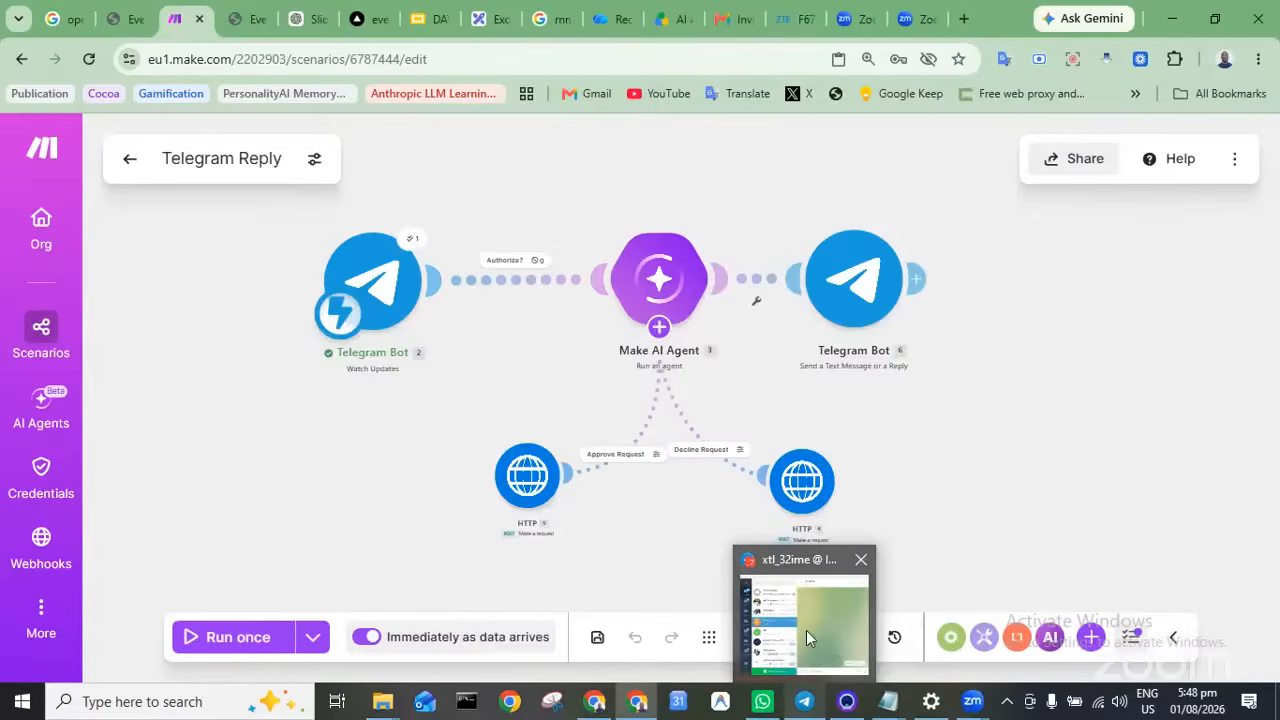
pyautogui.click(806, 630)
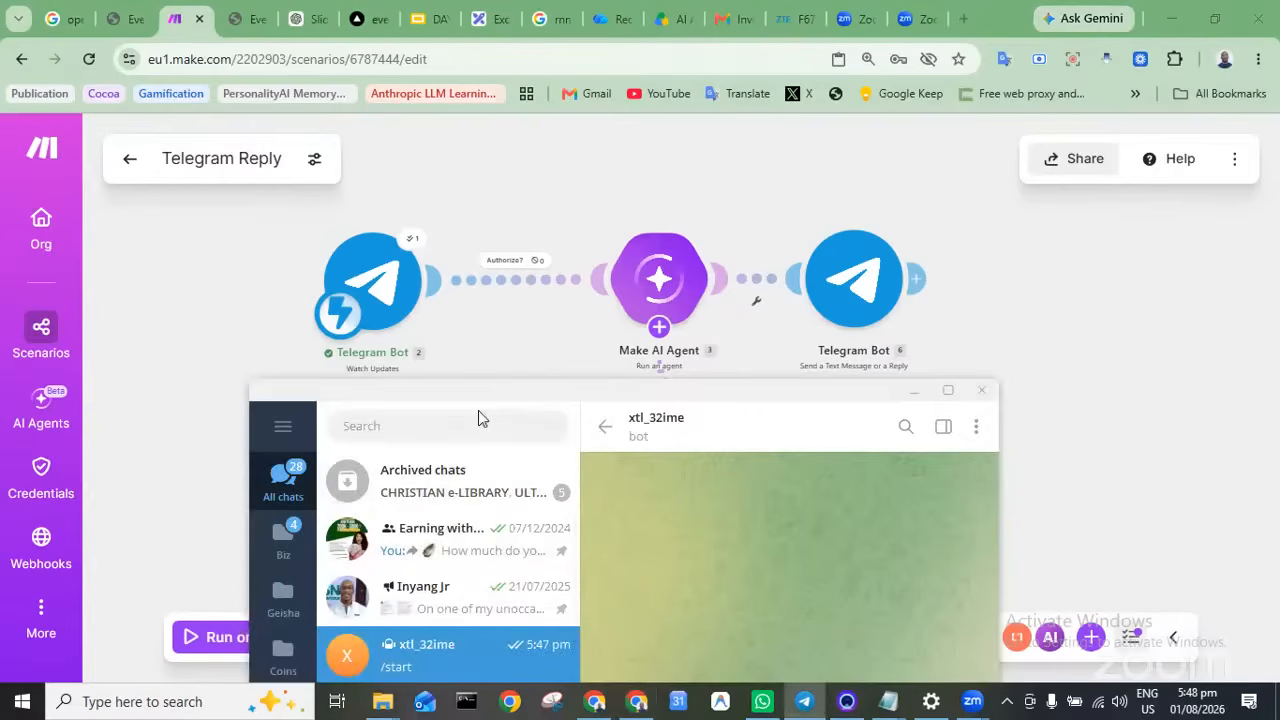
pyautogui.click(283, 426)
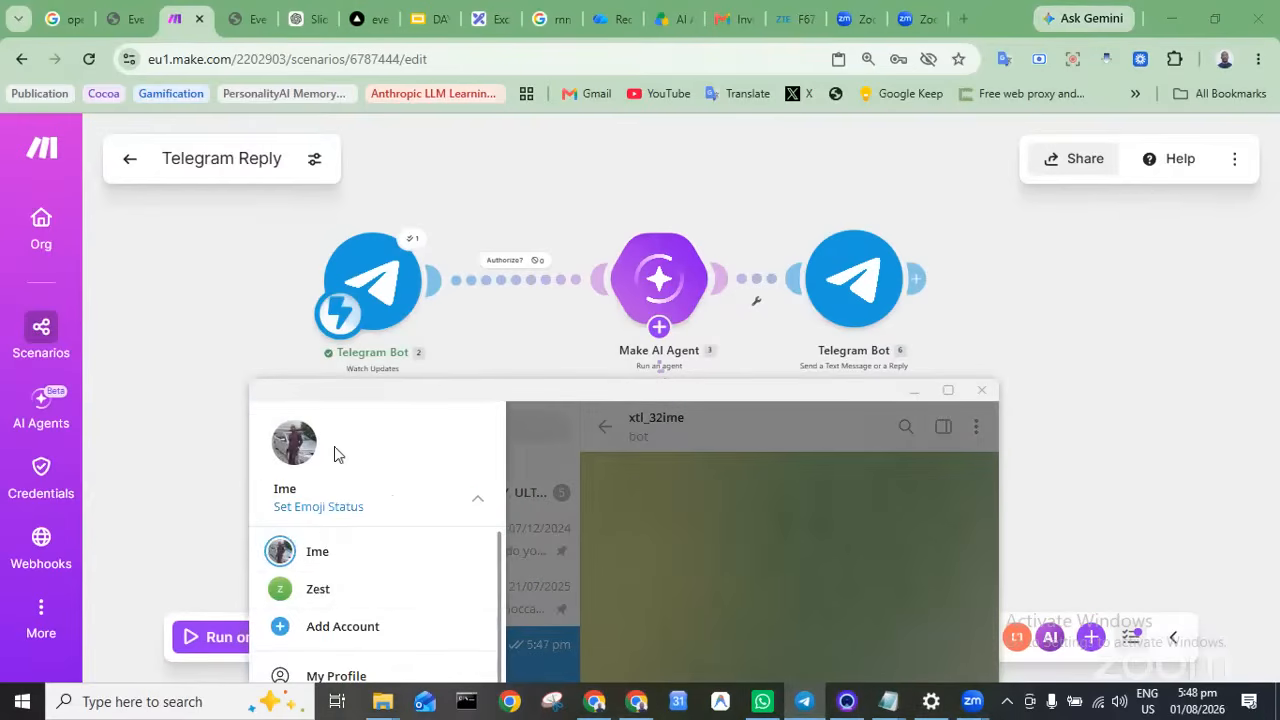
pyautogui.click(316, 591)
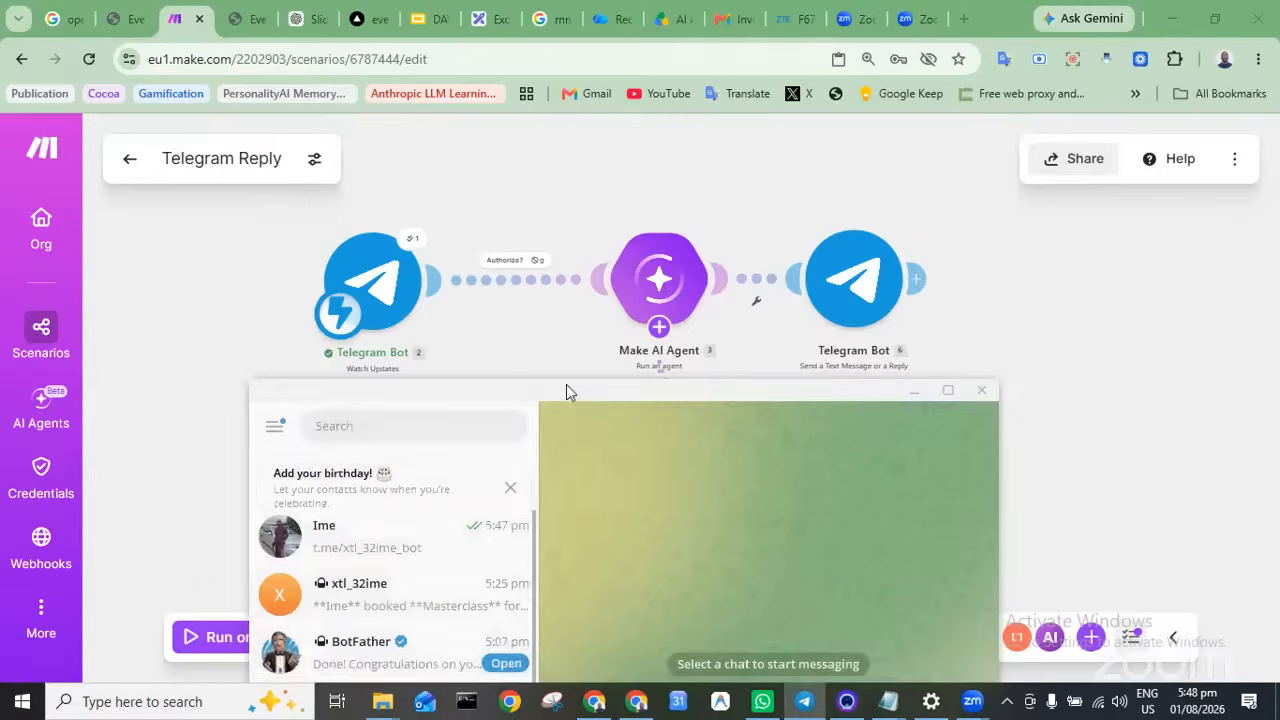
pyautogui.moveTo(522, 372); pyautogui.dragTo(506, 176)
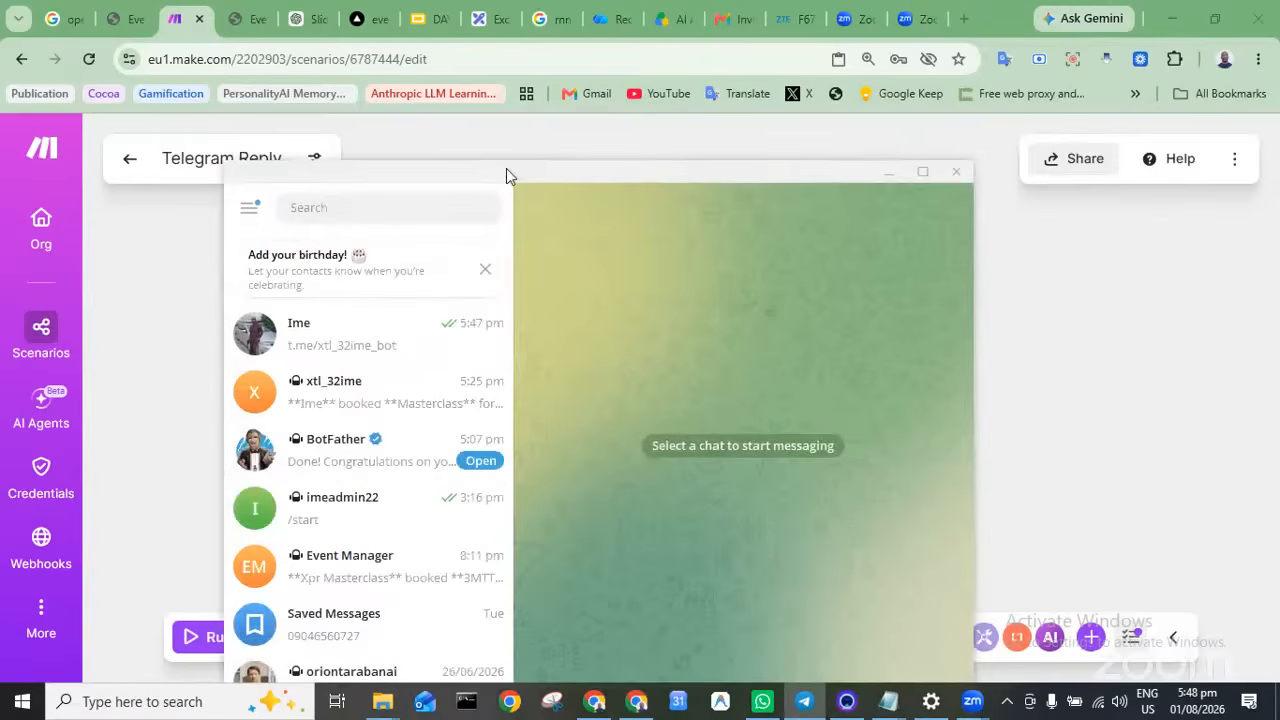
# Leave Make's scenario editor and reopen the Telegram Reply overview from the list of all scenarios
pyautogui.click(136, 163)
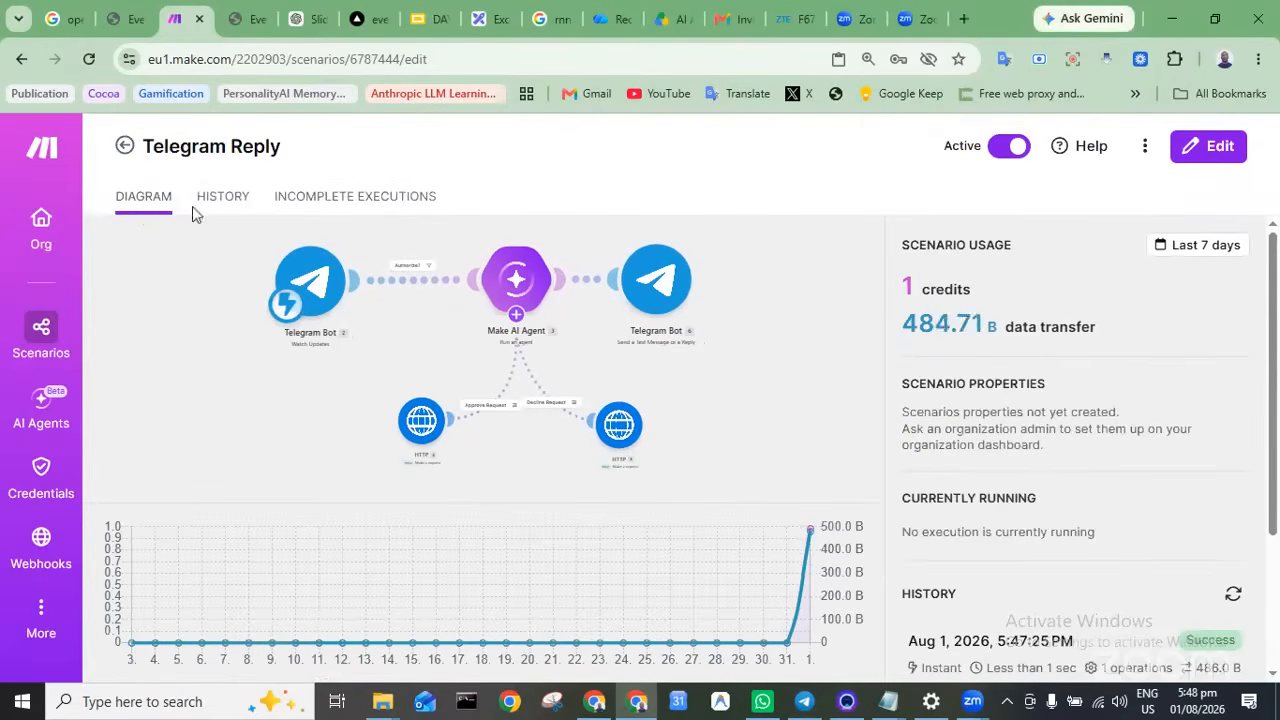
pyautogui.click(124, 146)
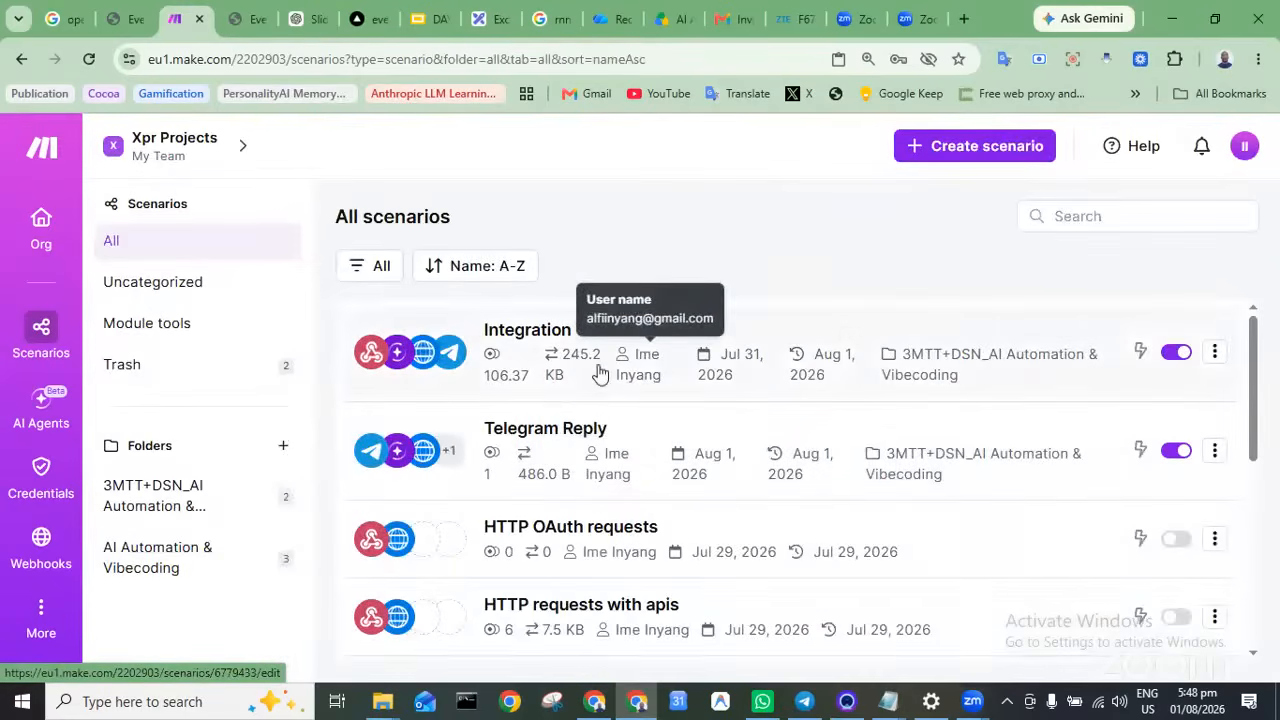
pyautogui.click(531, 440)
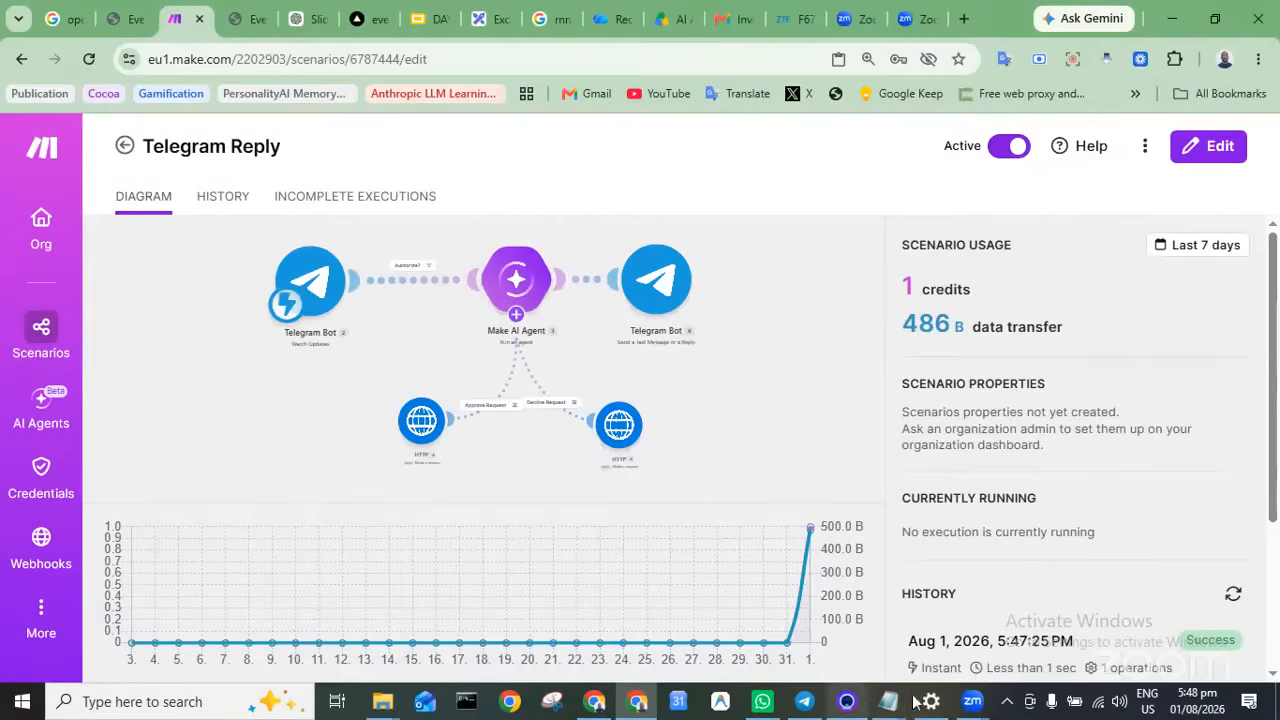
# Review the booking notifications in the admin's xtl_32ime Telegram chat and copy the pending Masterclass booking's request ID
pyautogui.moveTo(810, 706)
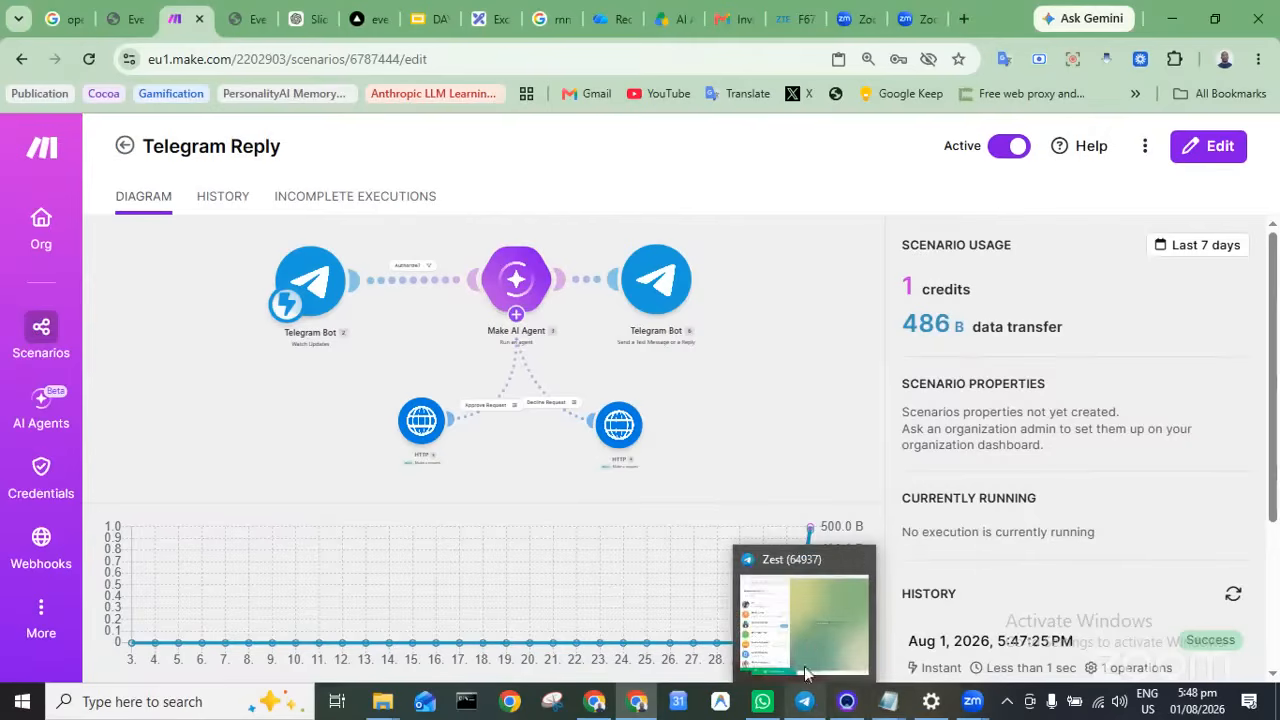
pyautogui.click(806, 632)
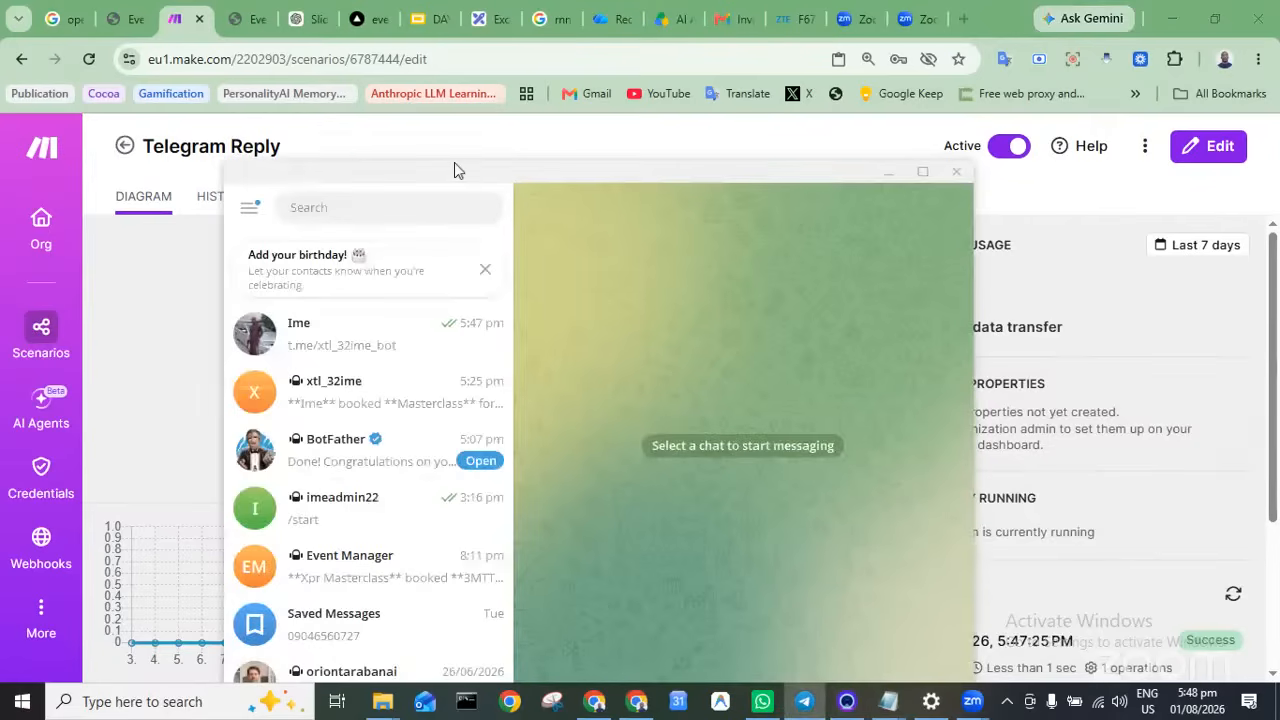
pyautogui.moveTo(446, 166); pyautogui.dragTo(584, 83)
pyautogui.click(480, 315)
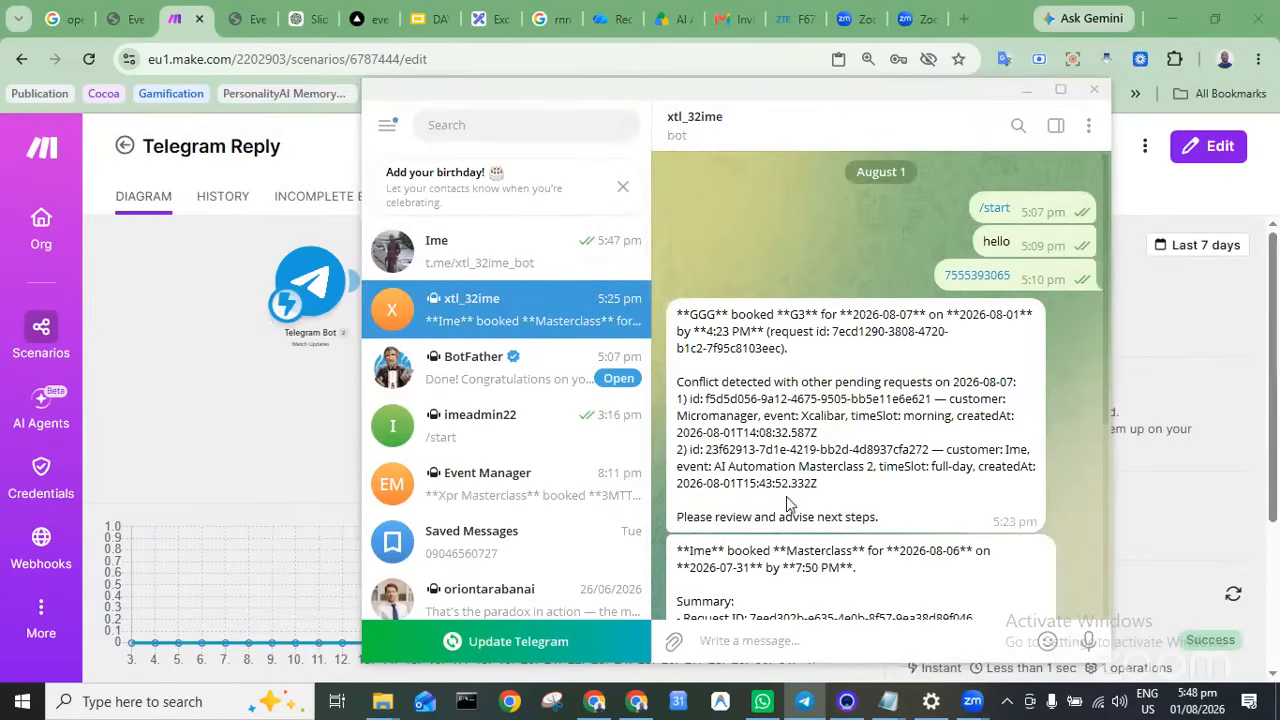
pyautogui.scroll(-3, 867, 541)
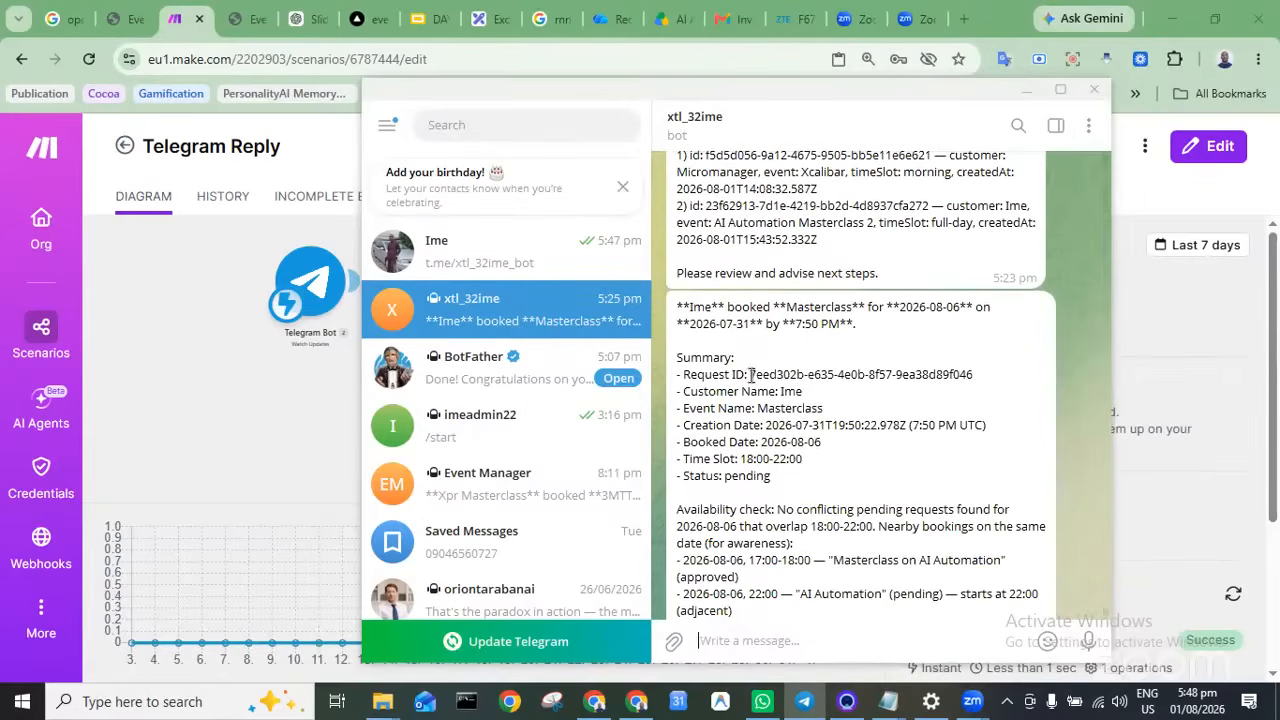
pyautogui.moveTo(750, 374); pyautogui.dragTo(968, 376)
pyautogui.scroll(2, 970, 376)
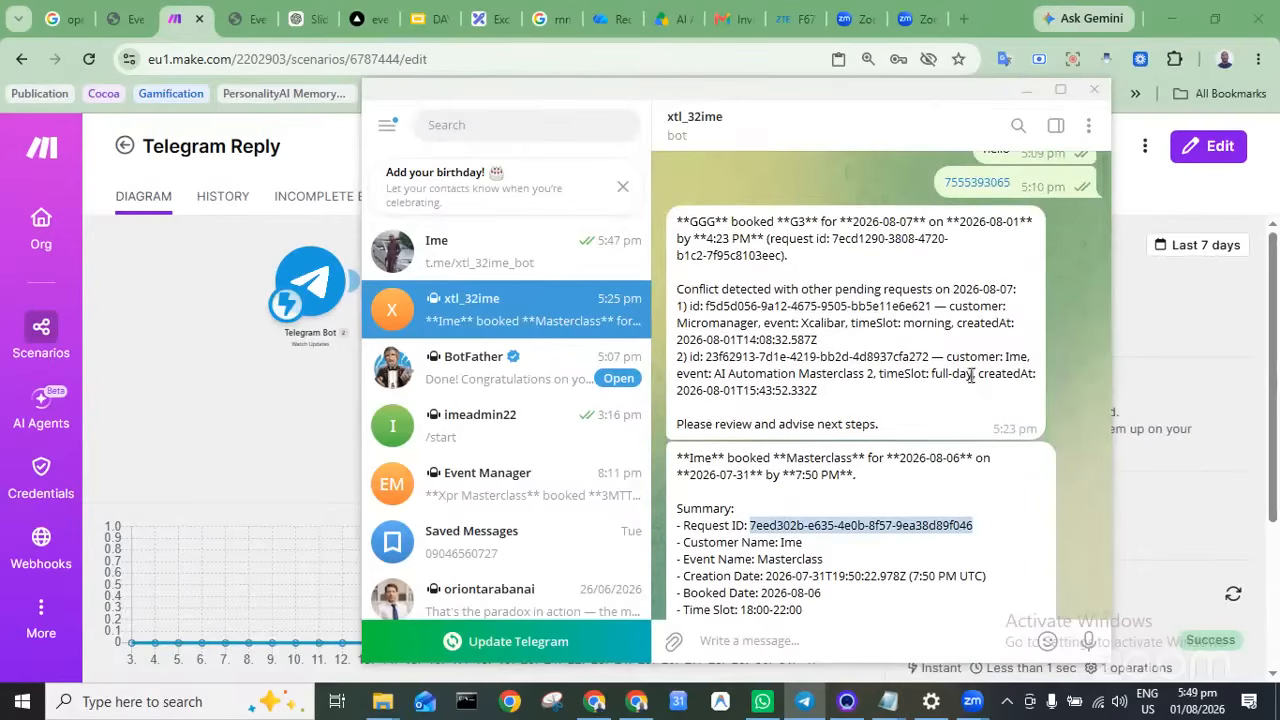
pyautogui.scroll(-3, 970, 374)
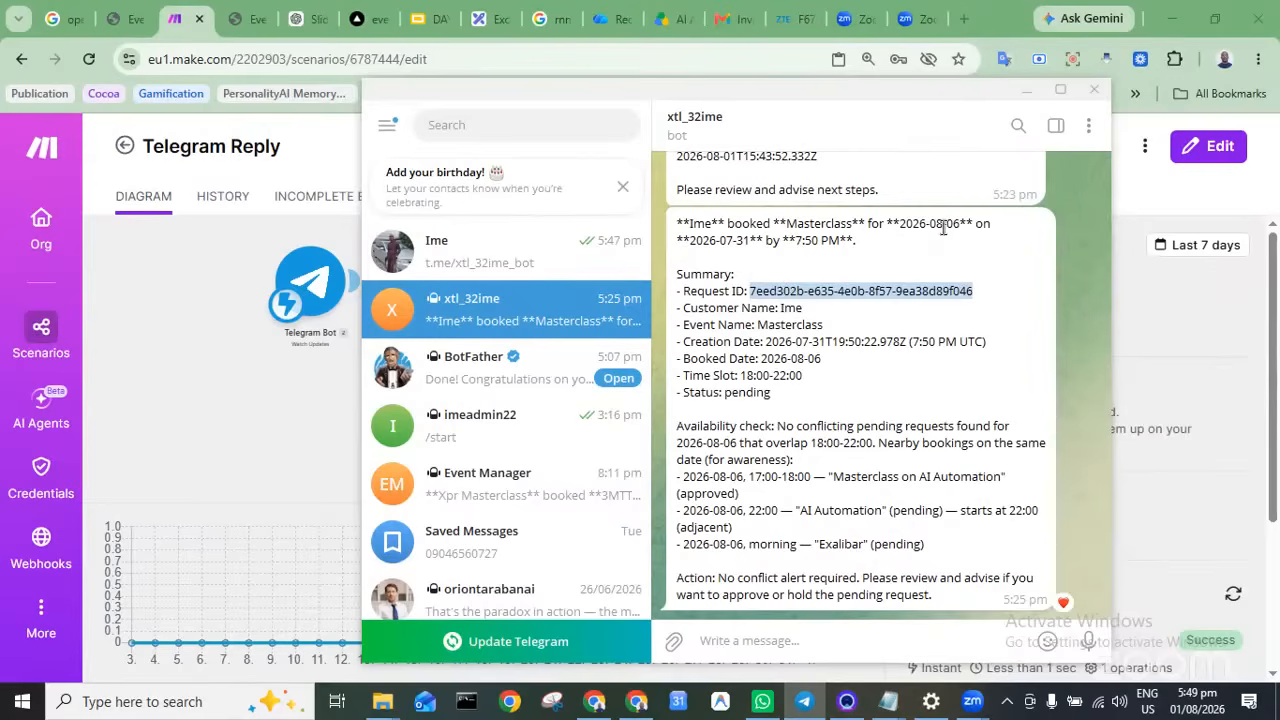
pyautogui.rightClick(791, 285)
pyautogui.click(858, 339)
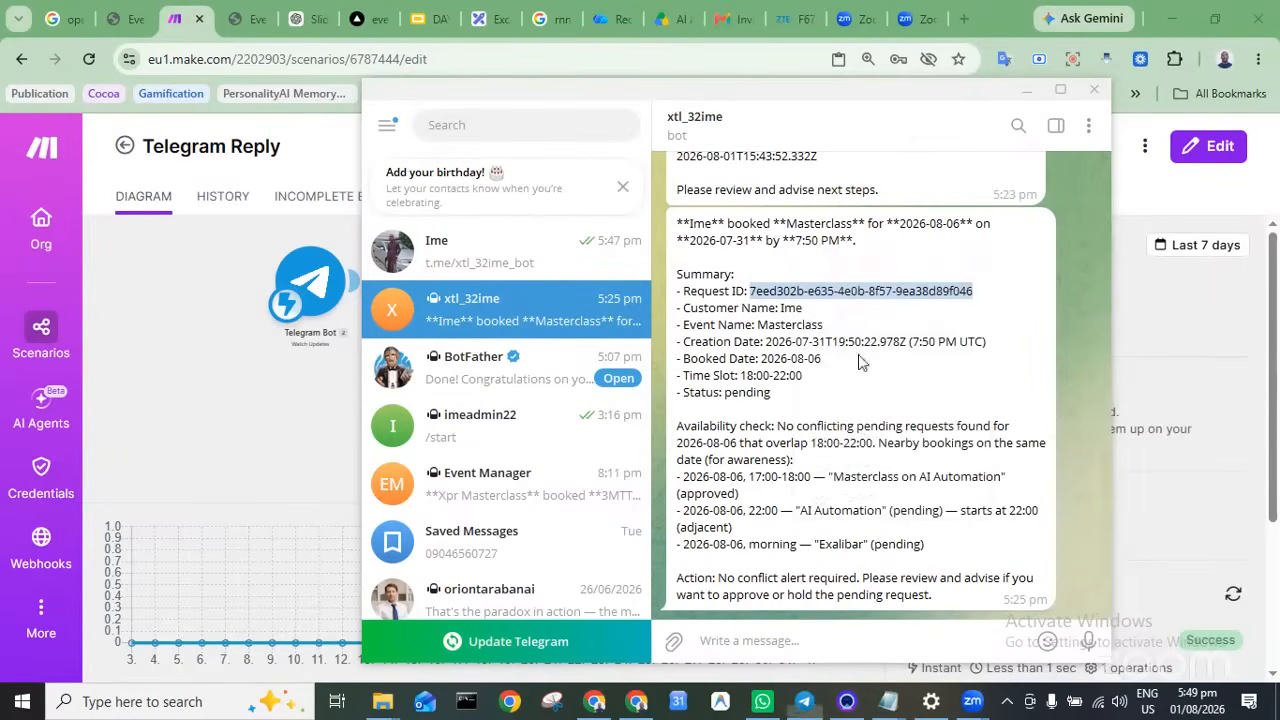
# Send the bot "approve for" followed by the copied request ID, and move Telegram aside to uncover the scenario diagram
pyautogui.click(775, 640)
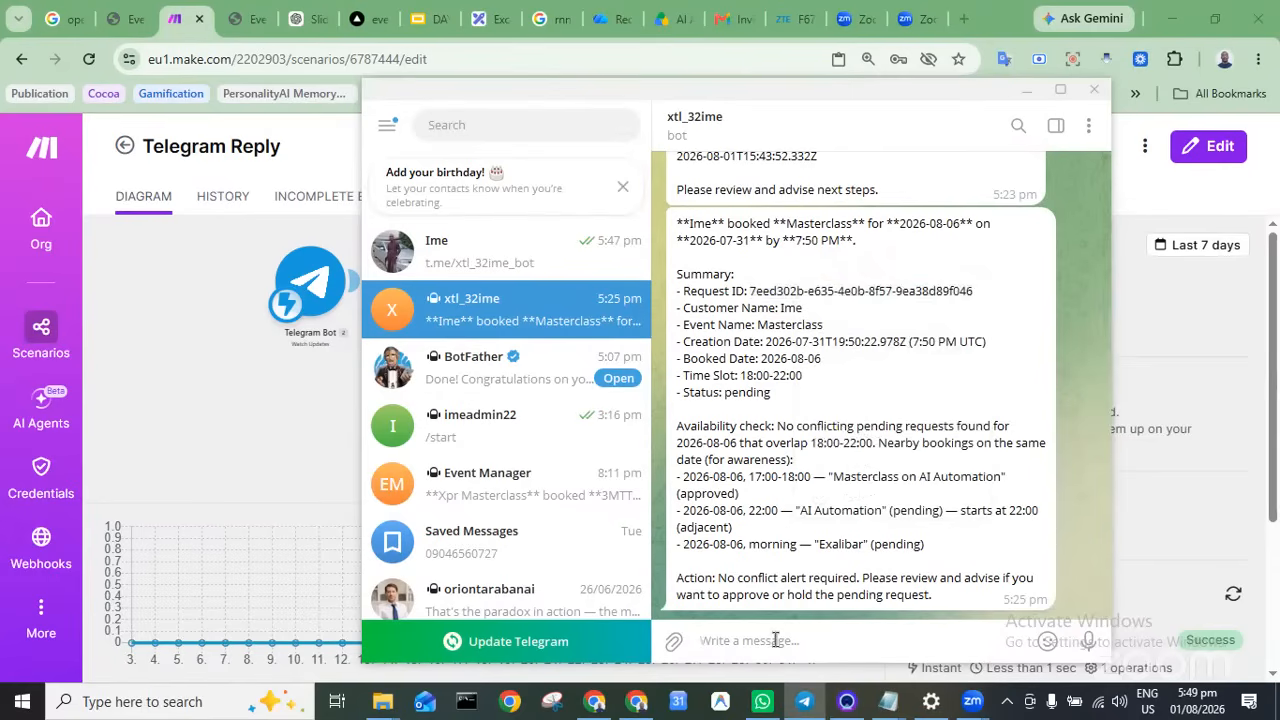
pyautogui.write('approve')
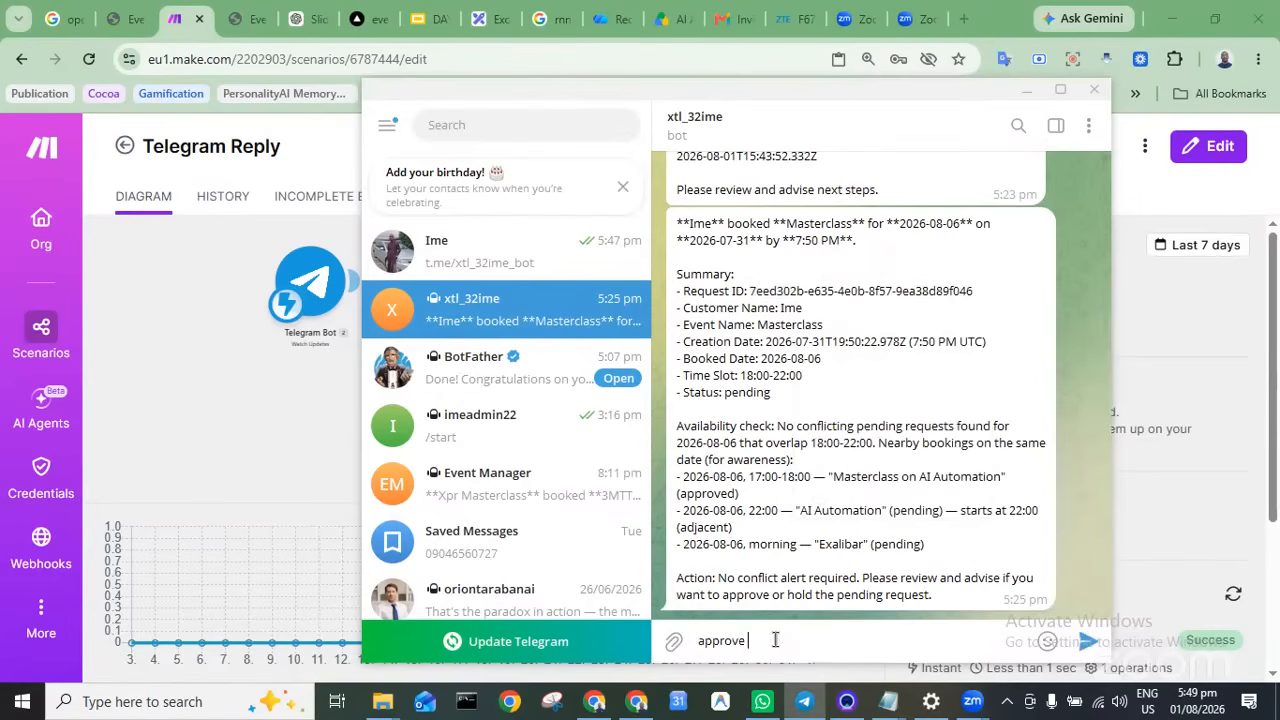
pyautogui.write(' for')
pyautogui.hotkey('ctrl', 'v')
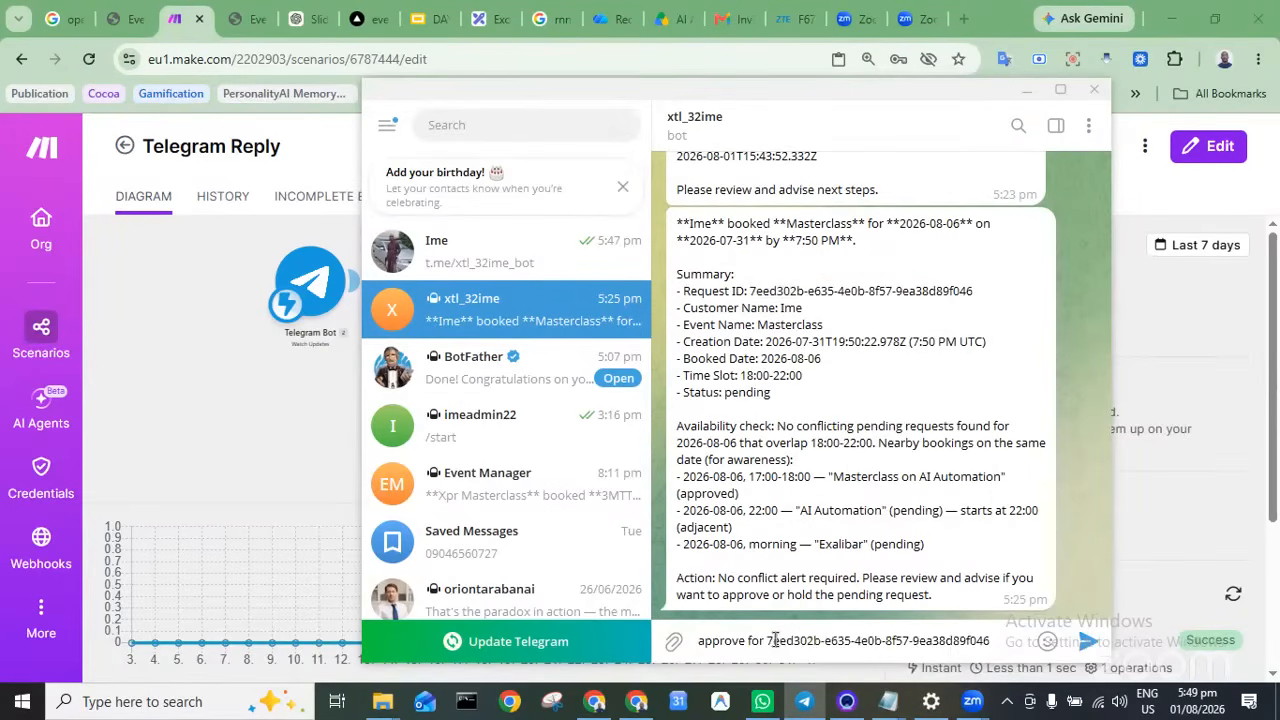
pyautogui.press('Return')
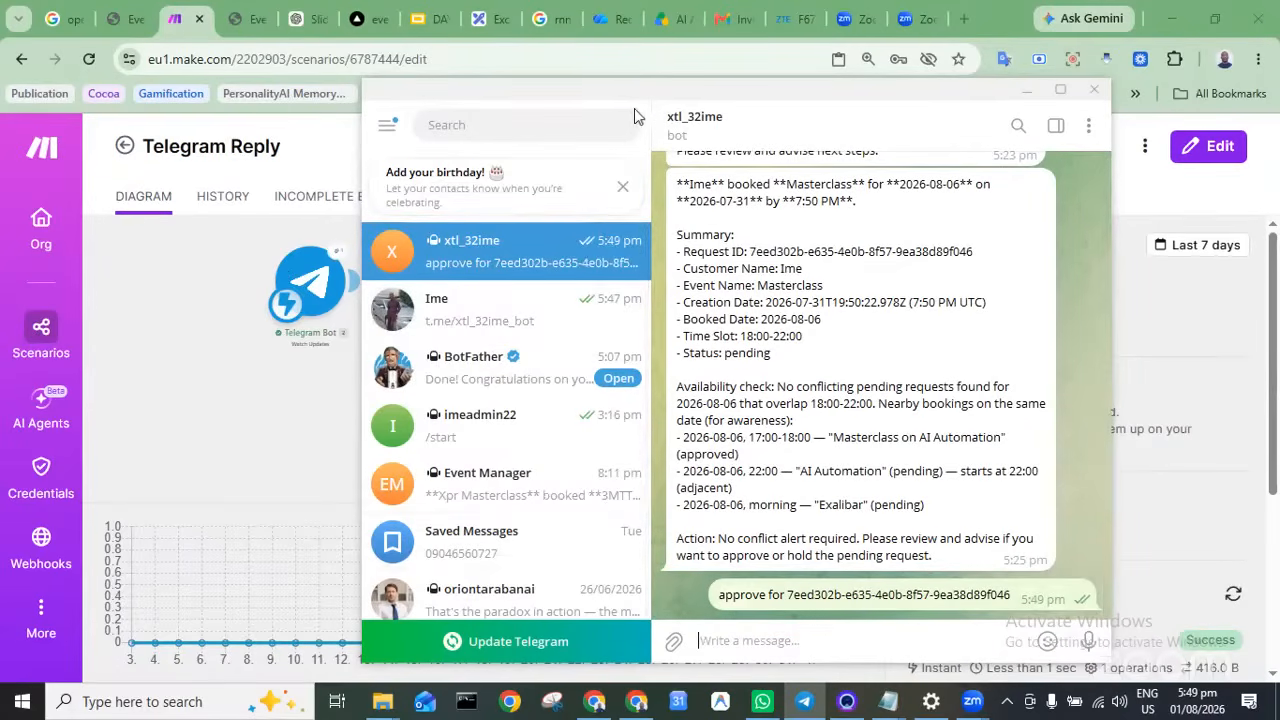
pyautogui.moveTo(672, 100); pyautogui.dragTo(930, 126)
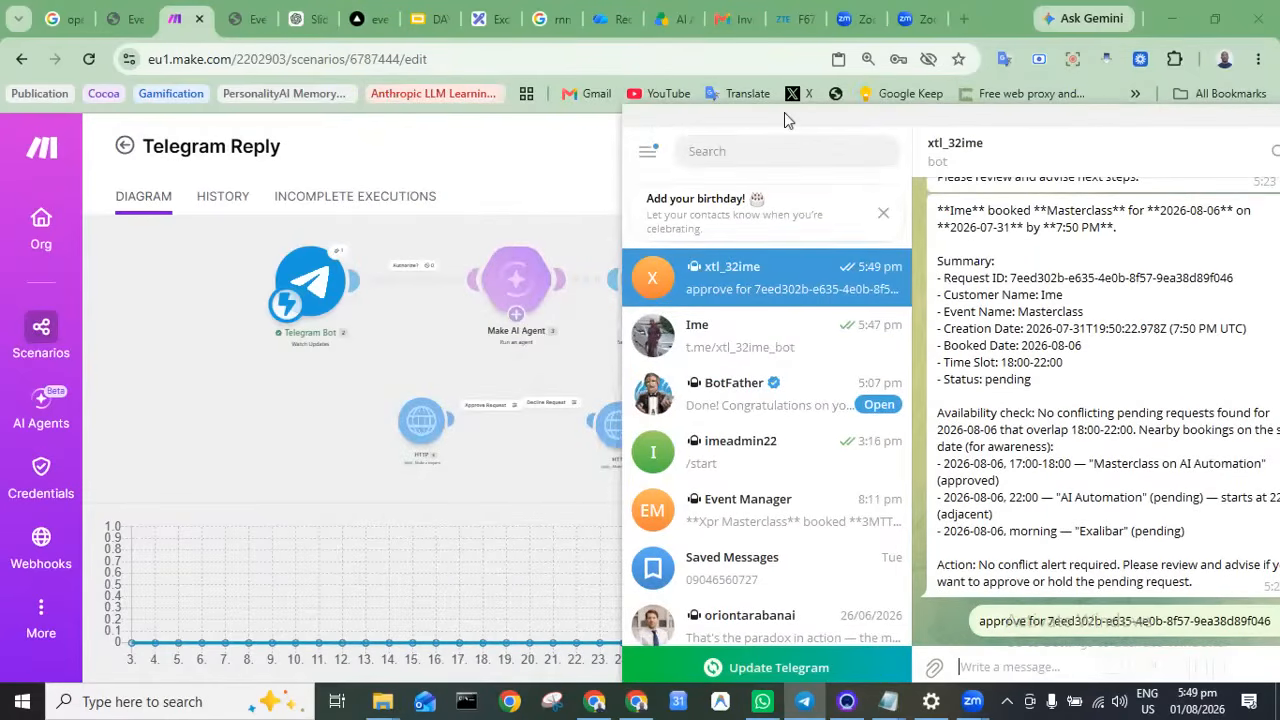
# Reposition the Telegram window, close the bot chat, and minimize Telegram to uncover the whole scenario diagram
pyautogui.moveTo(784, 112); pyautogui.dragTo(344, 293)
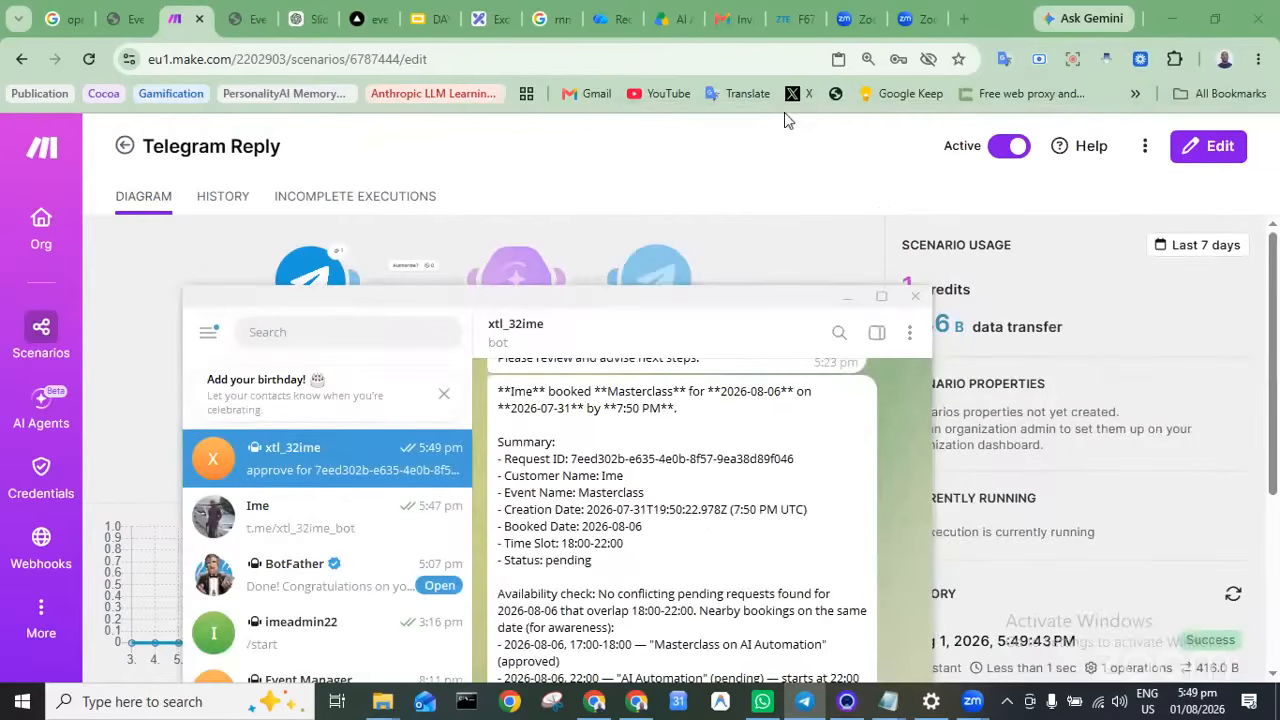
pyautogui.moveTo(346, 292); pyautogui.dragTo(394, 92)
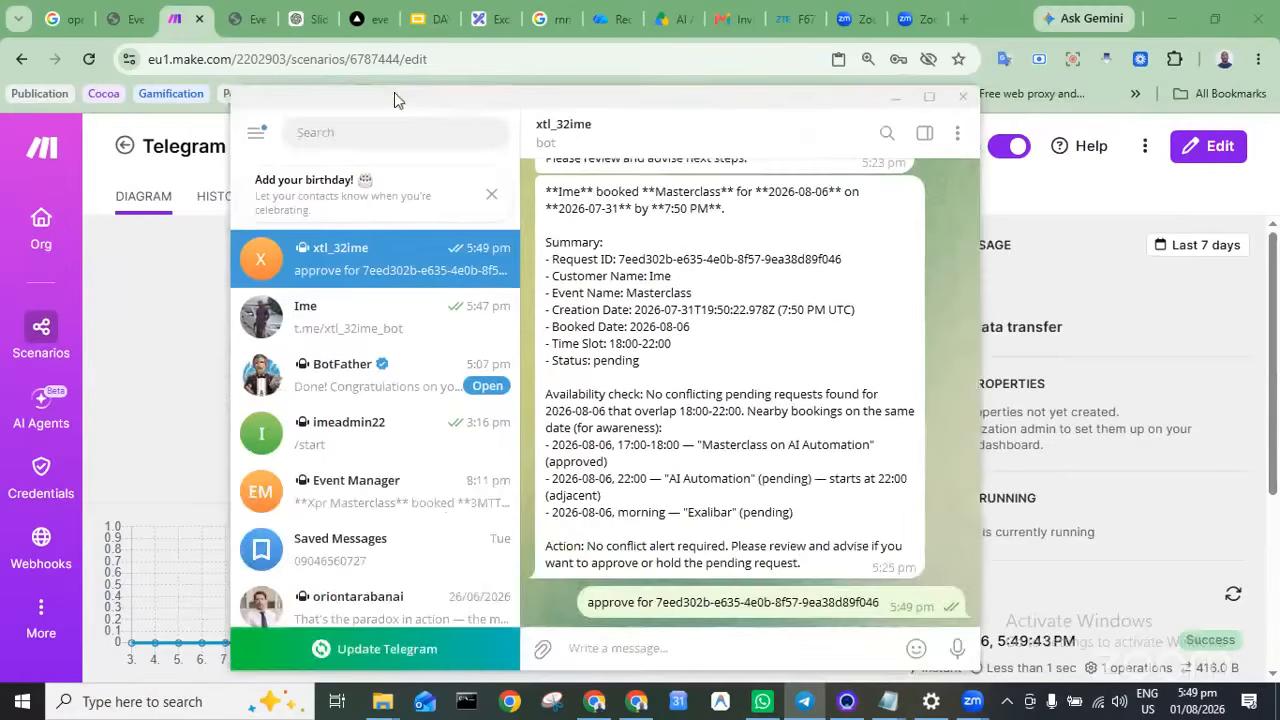
pyautogui.doubleClick(676, 400)
pyautogui.press('Escape')
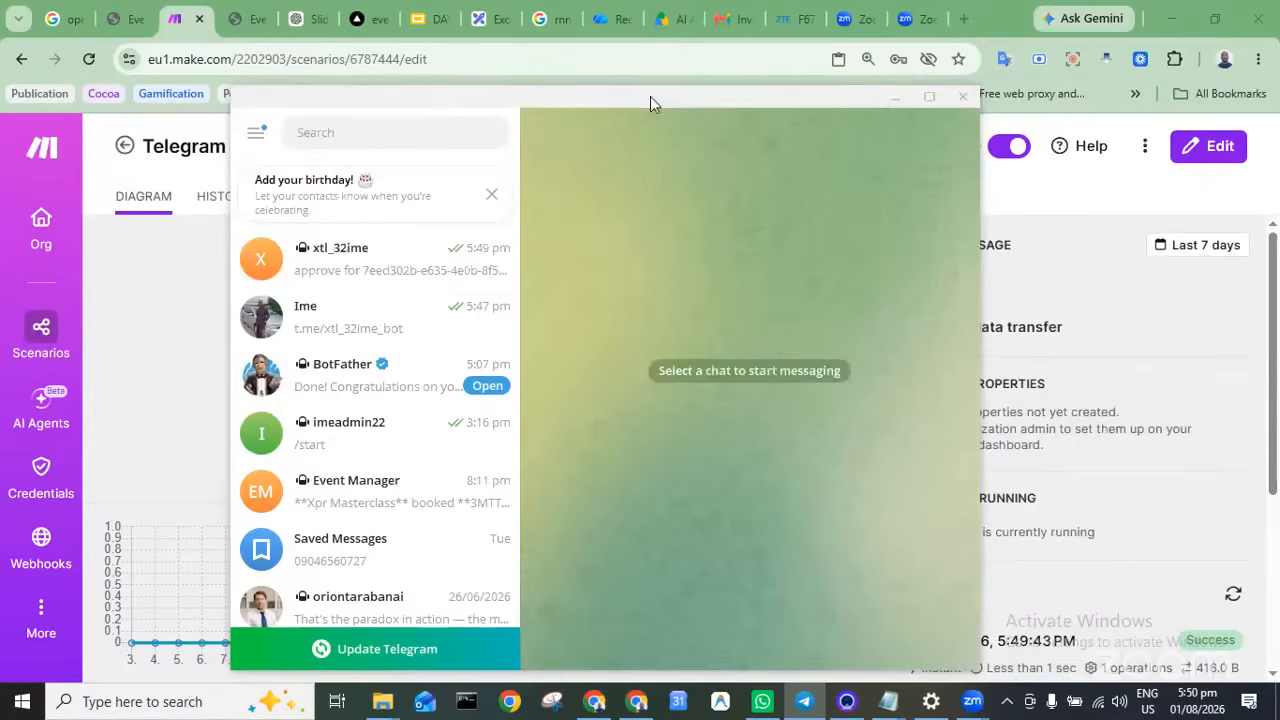
pyautogui.click(897, 100)
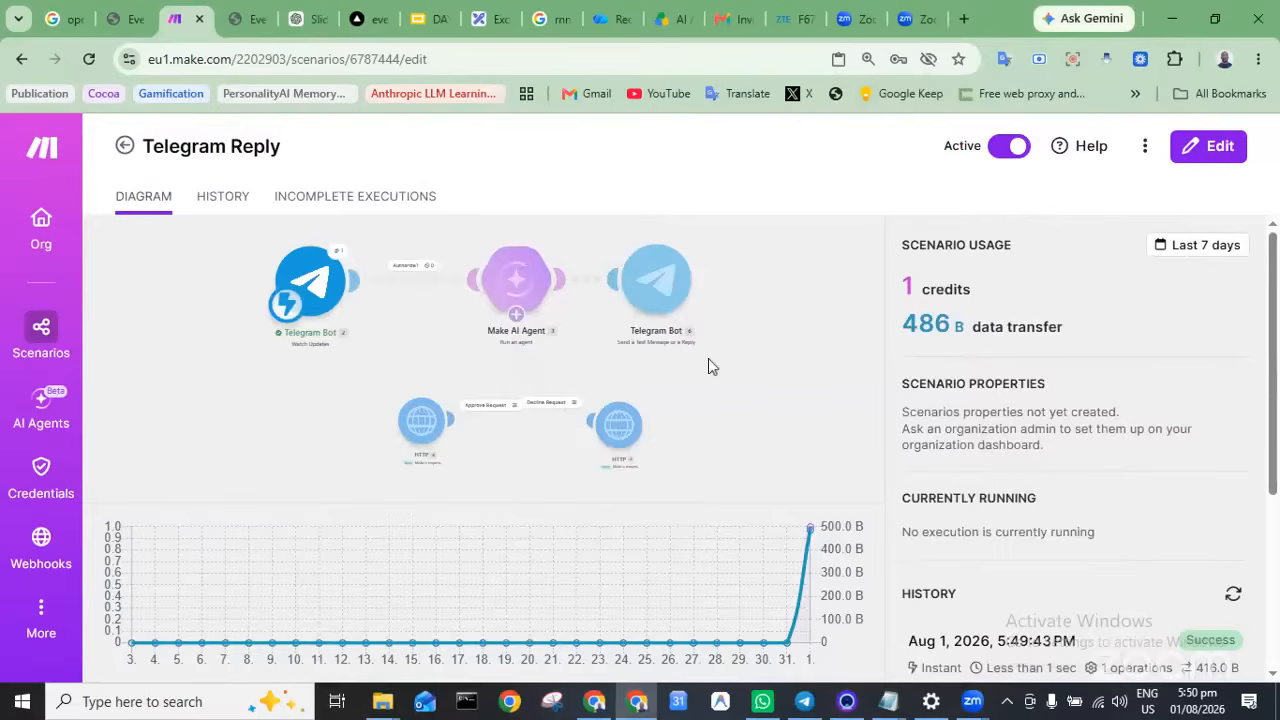
# Examine the message collection in the Telegram Watch Updates trigger's latest output
pyautogui.click(339, 256)
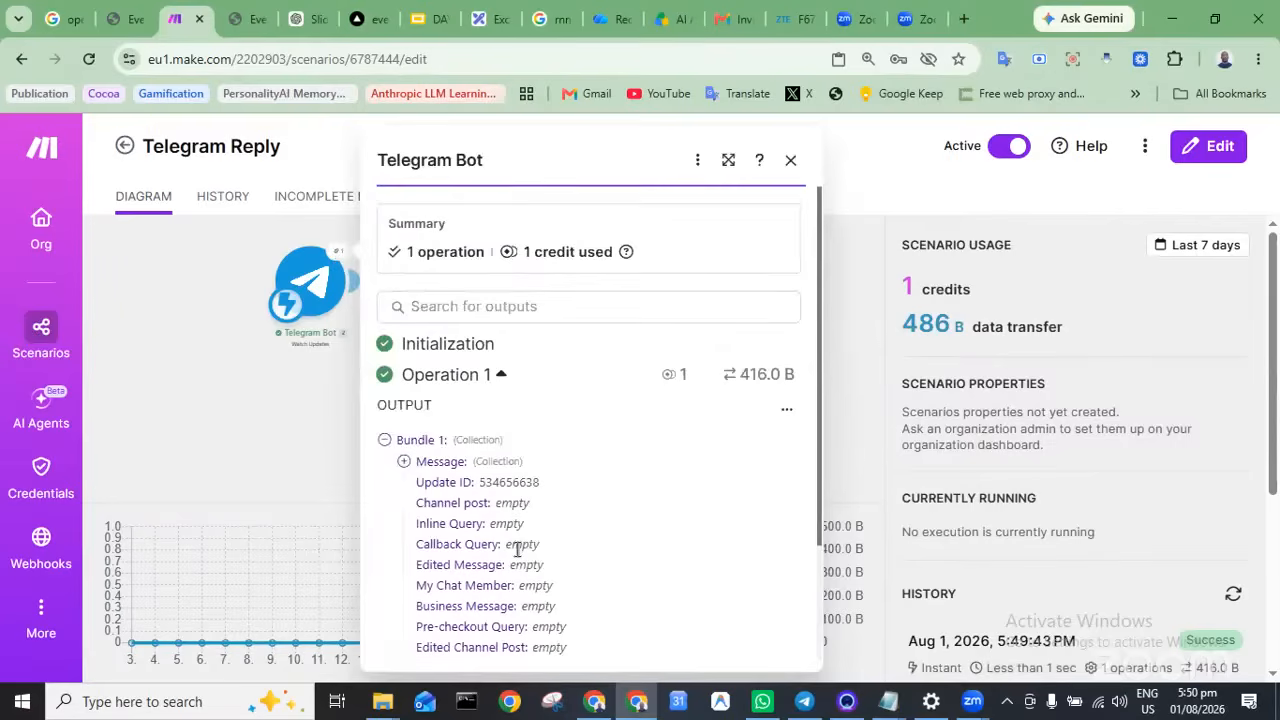
pyautogui.scroll(-3, 611, 463)
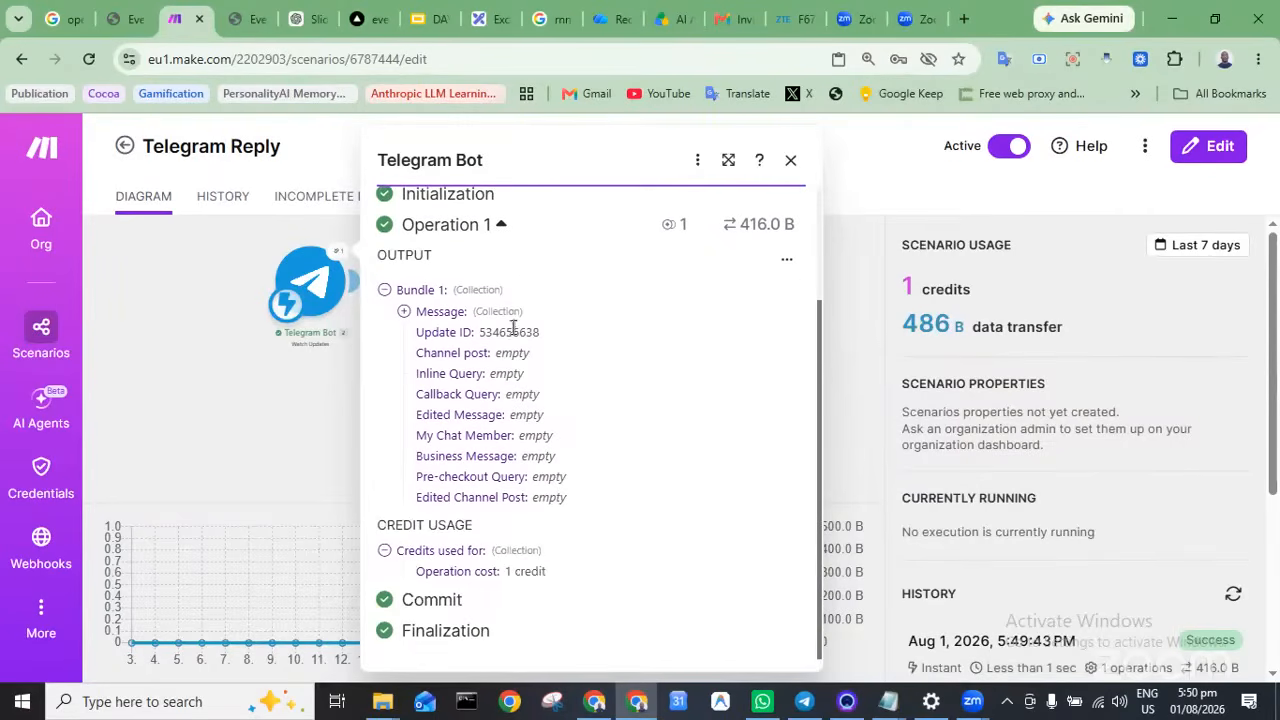
pyautogui.click(403, 313)
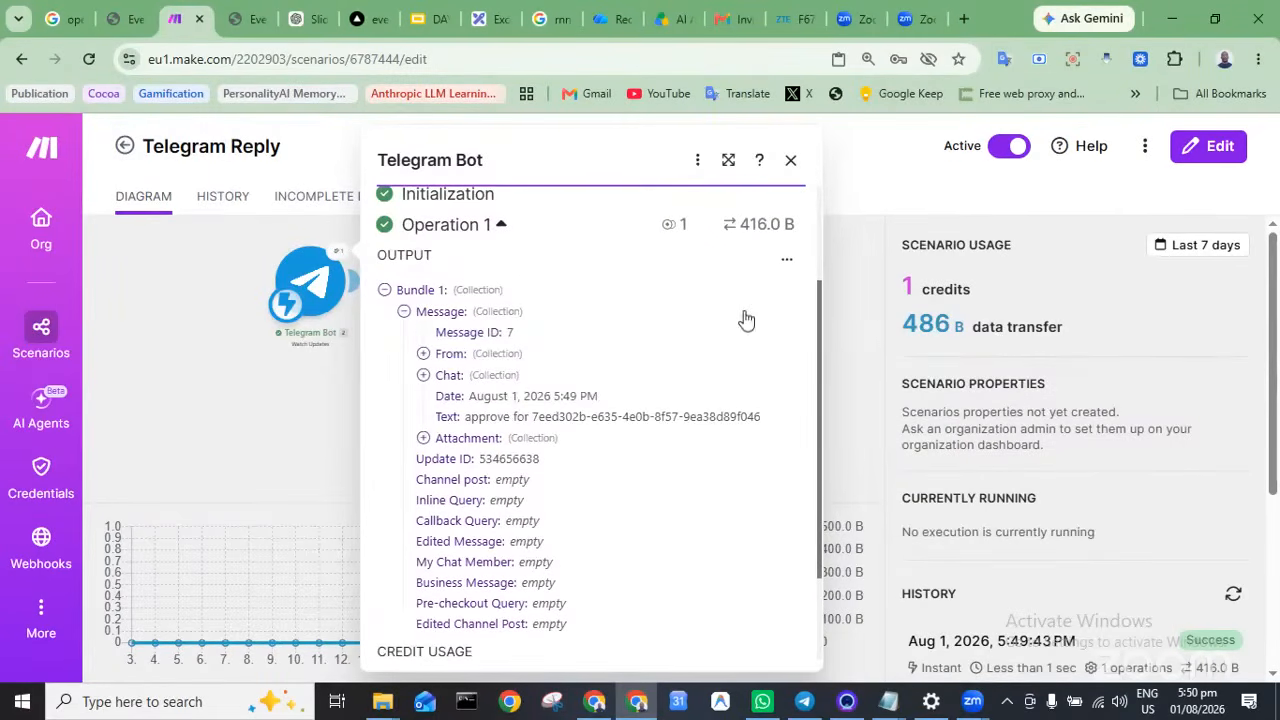
pyautogui.click(791, 162)
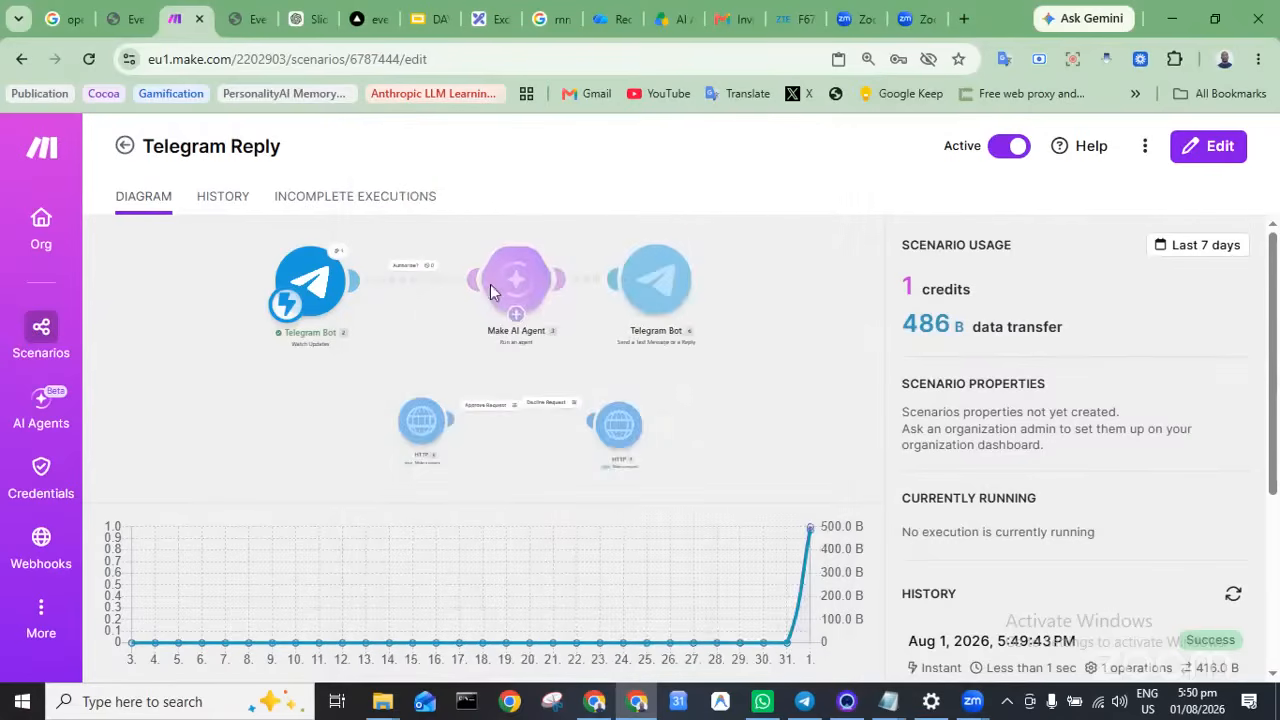
# Compare the ID condition in the Authorize? filter's inspector with the sender ID in the trigger's message output
pyautogui.click(431, 270)
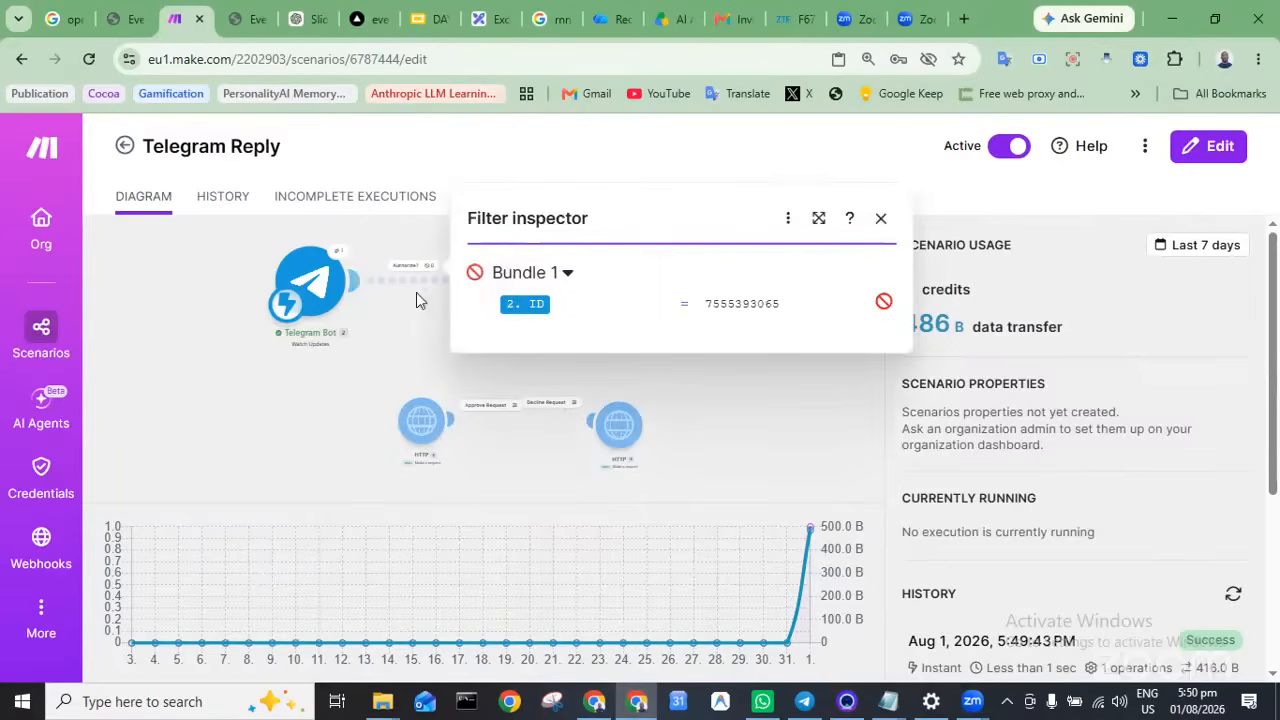
pyautogui.click(337, 257)
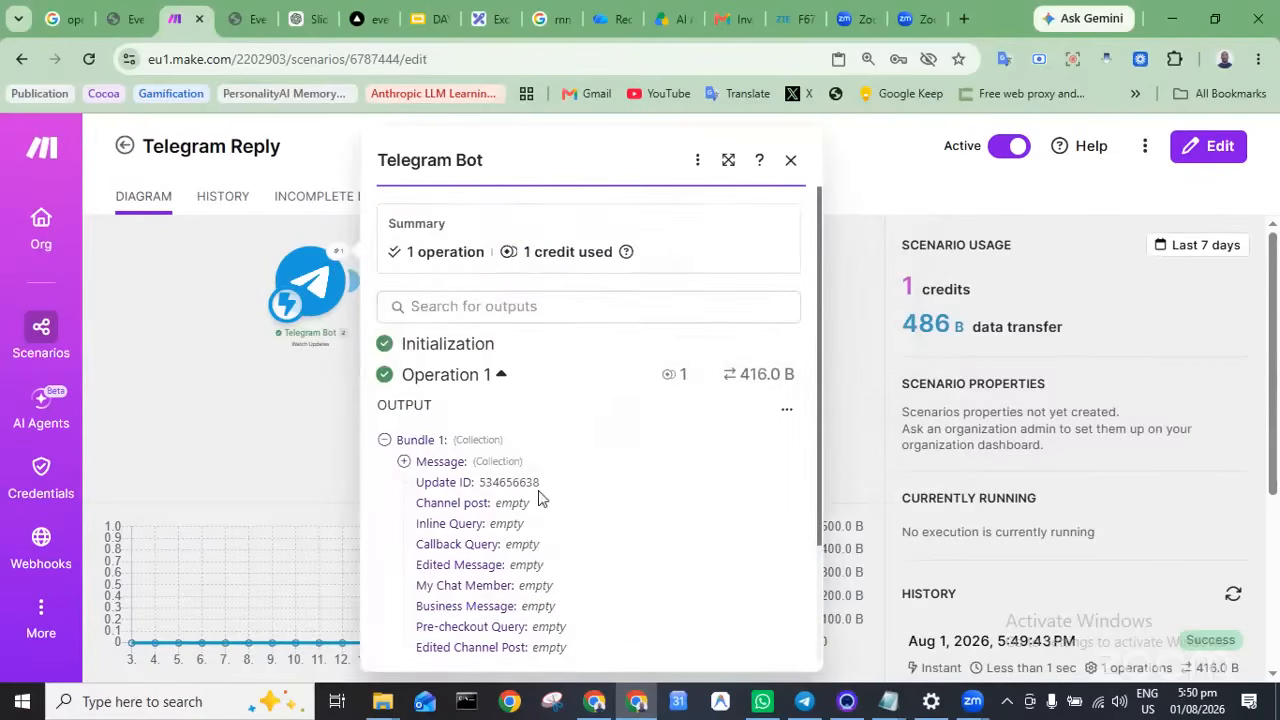
pyautogui.click(403, 463)
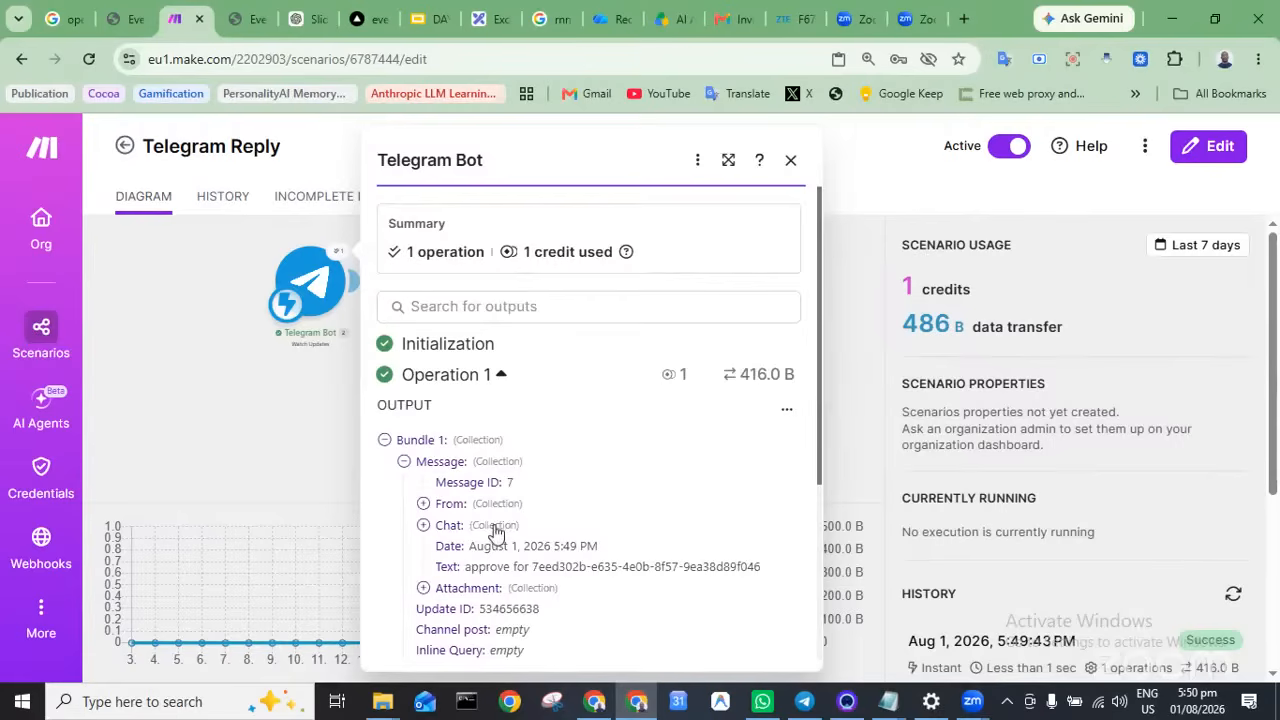
pyautogui.click(423, 504)
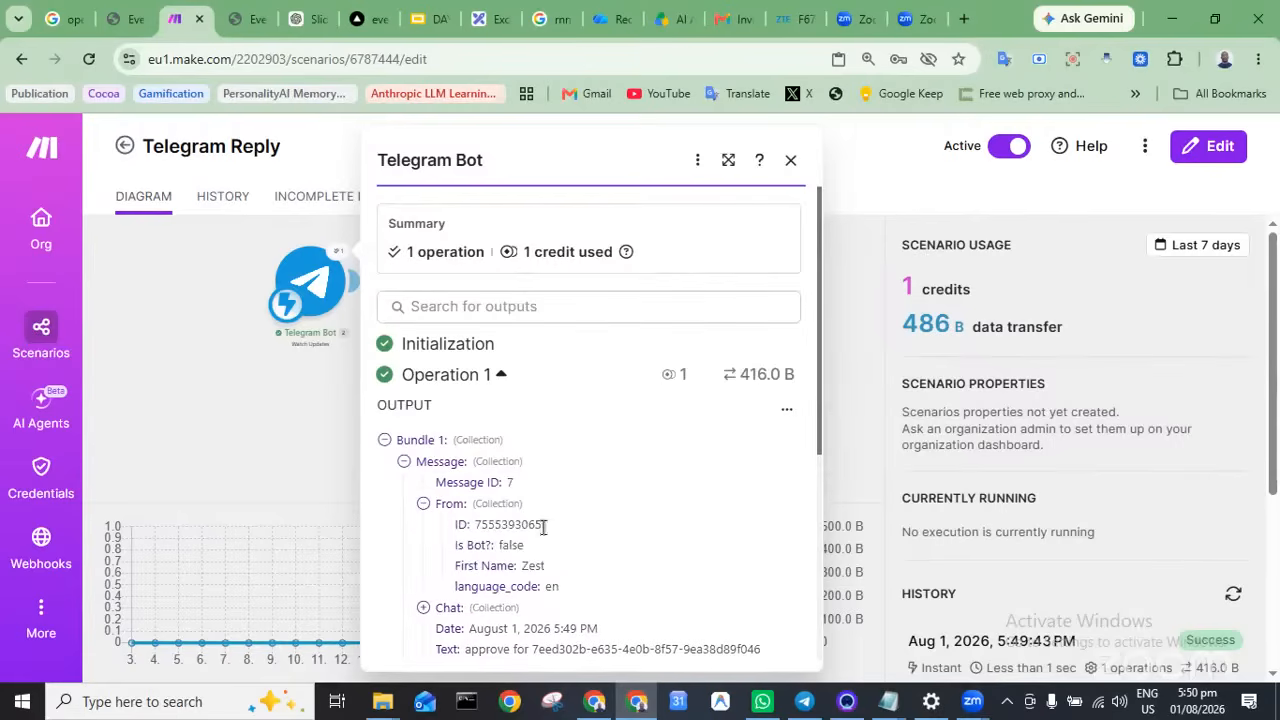
pyautogui.click(792, 160)
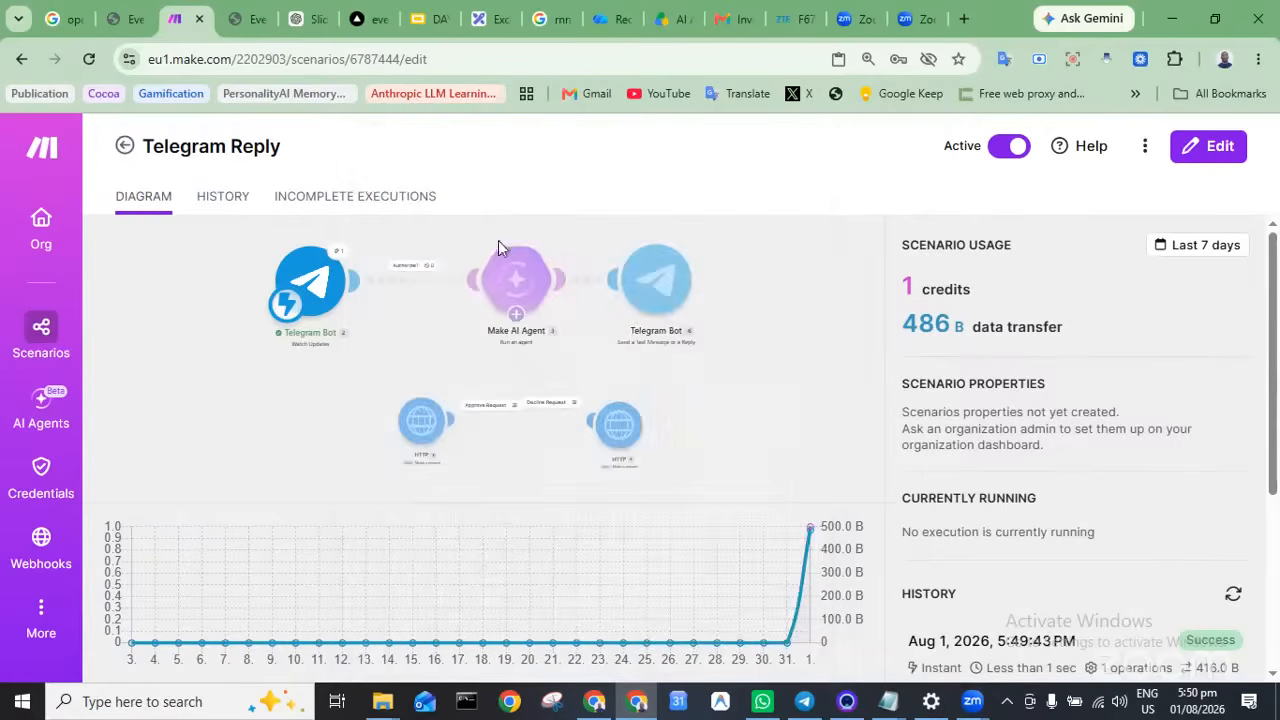
pyautogui.click(428, 272)
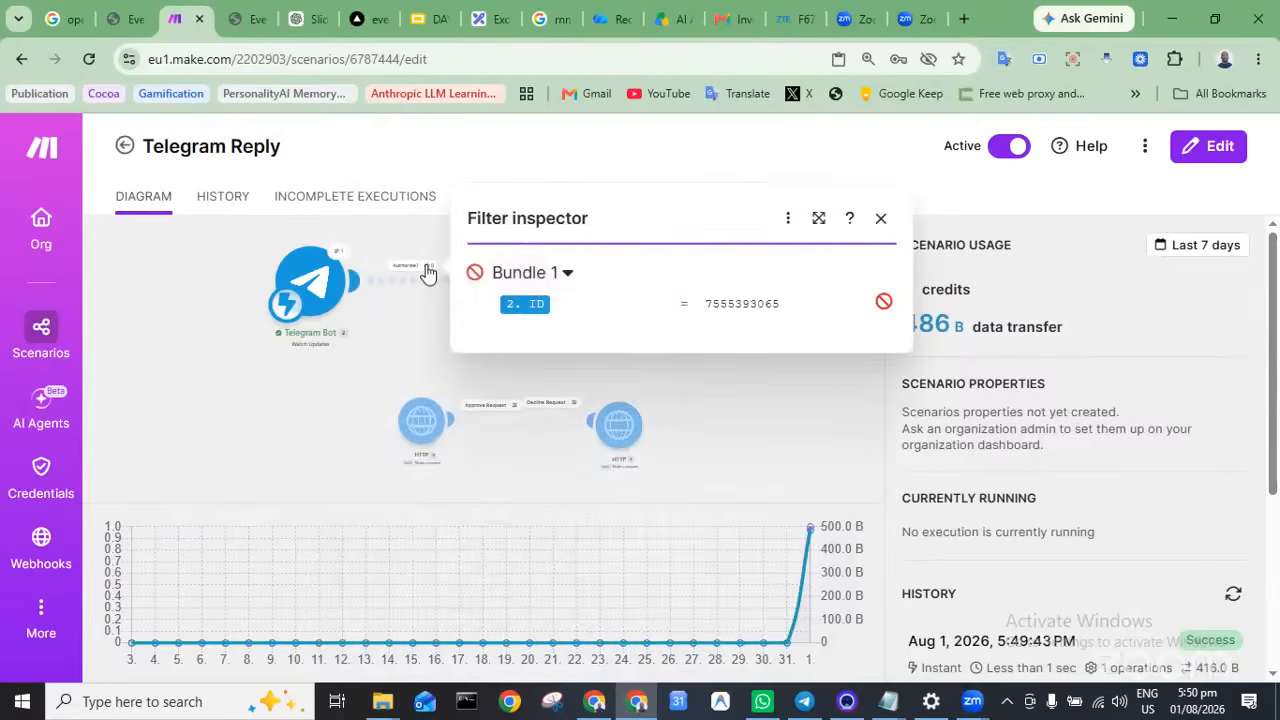
pyautogui.click(880, 220)
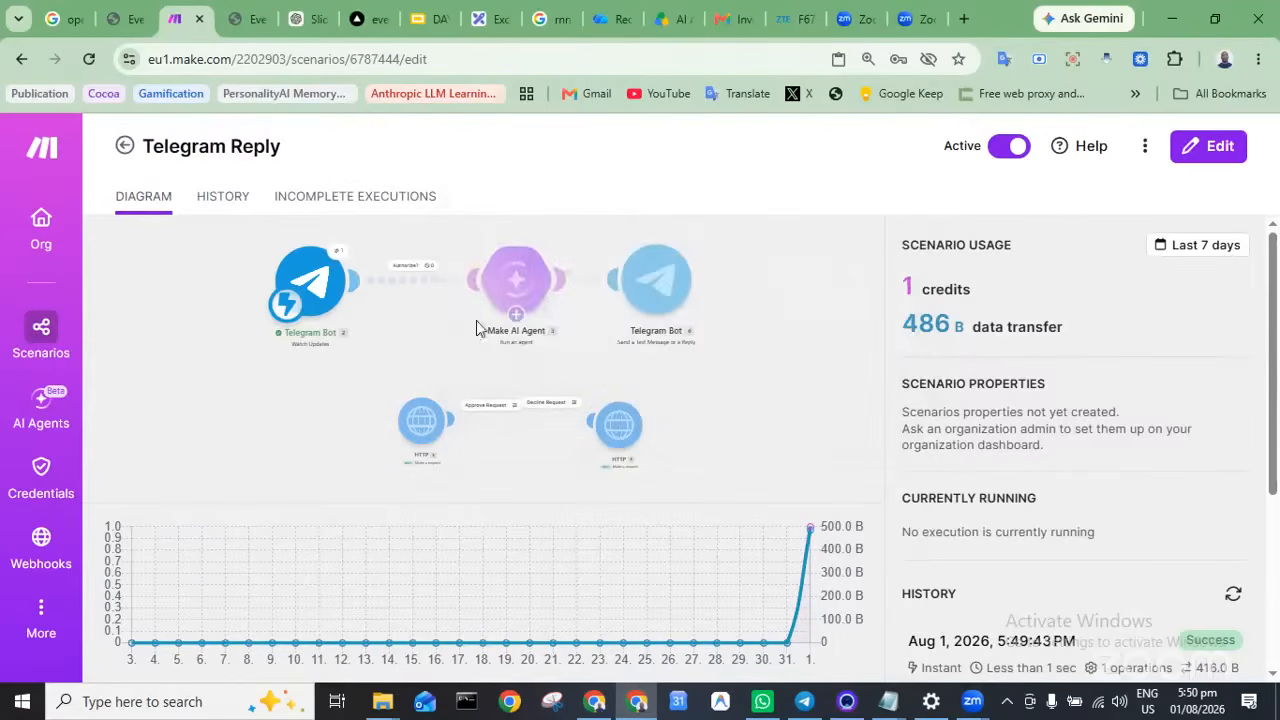
# Open the Telegram Reply scenario for editing and run it once so it waits for a Telegram message
pyautogui.click(386, 322)
pyautogui.moveTo(679, 346)
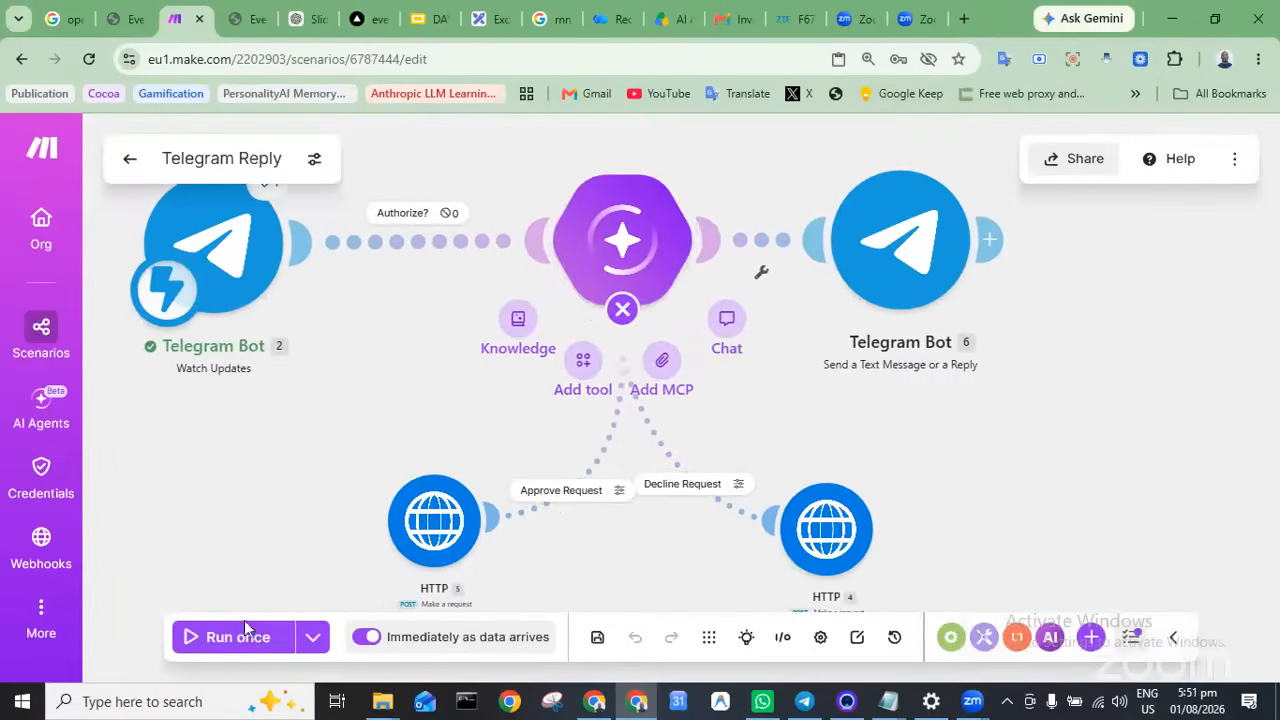
pyautogui.click(231, 639)
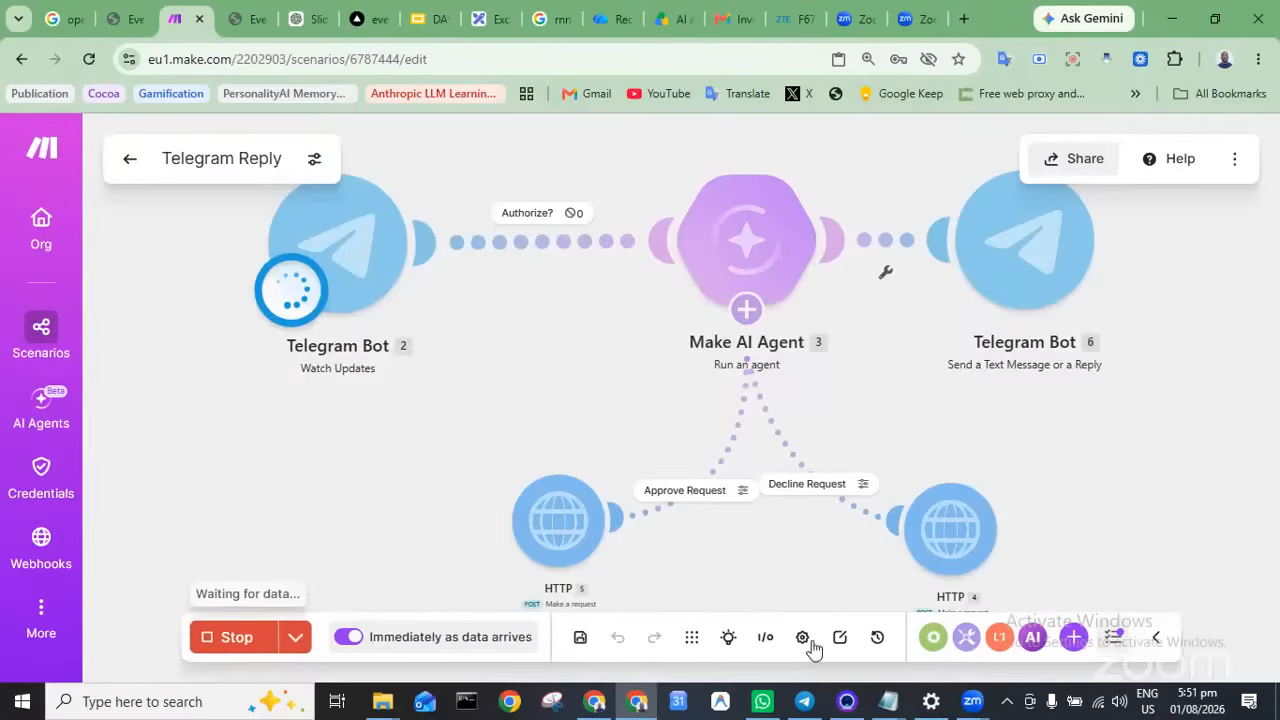
# Switch to Telegram, copy the earlier approve message in the xtl_32ime chat, and send it to the bot again
pyautogui.click(804, 701)
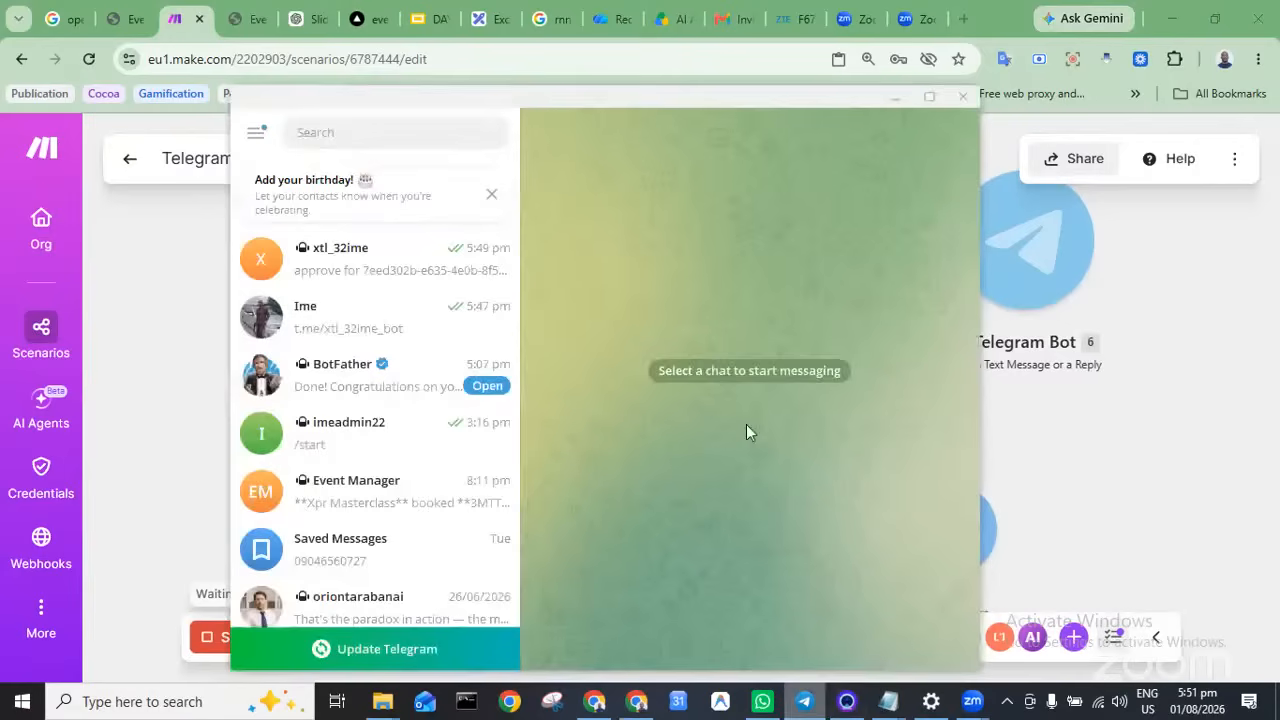
pyautogui.click(337, 318)
pyautogui.click(340, 260)
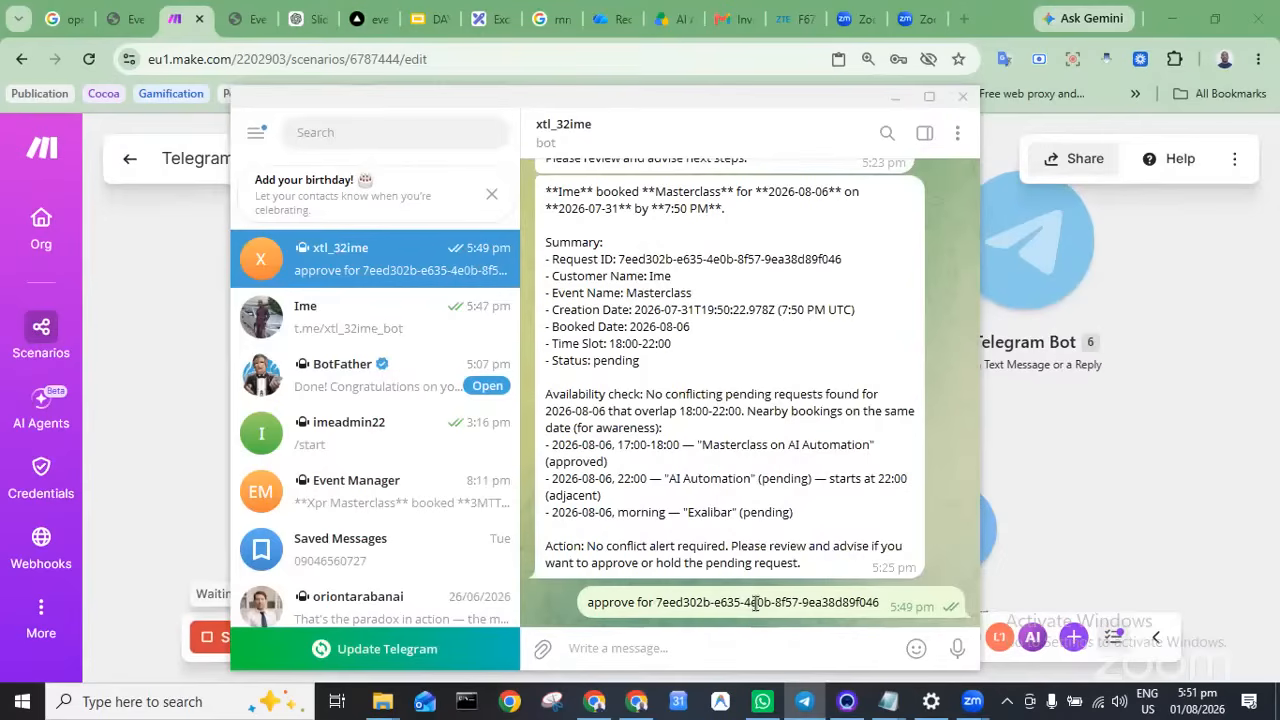
pyautogui.moveTo(879, 607); pyautogui.dragTo(580, 605)
pyautogui.hotkey('ctrl', 'c')
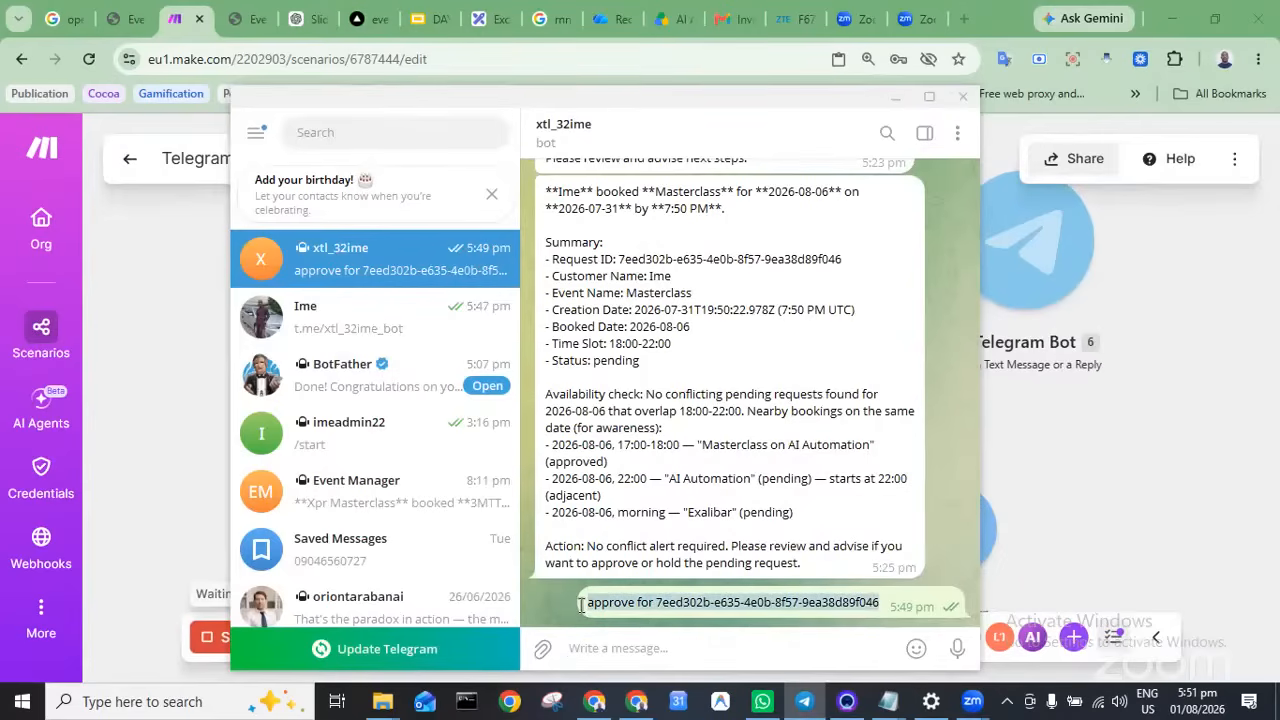
pyautogui.click(578, 645)
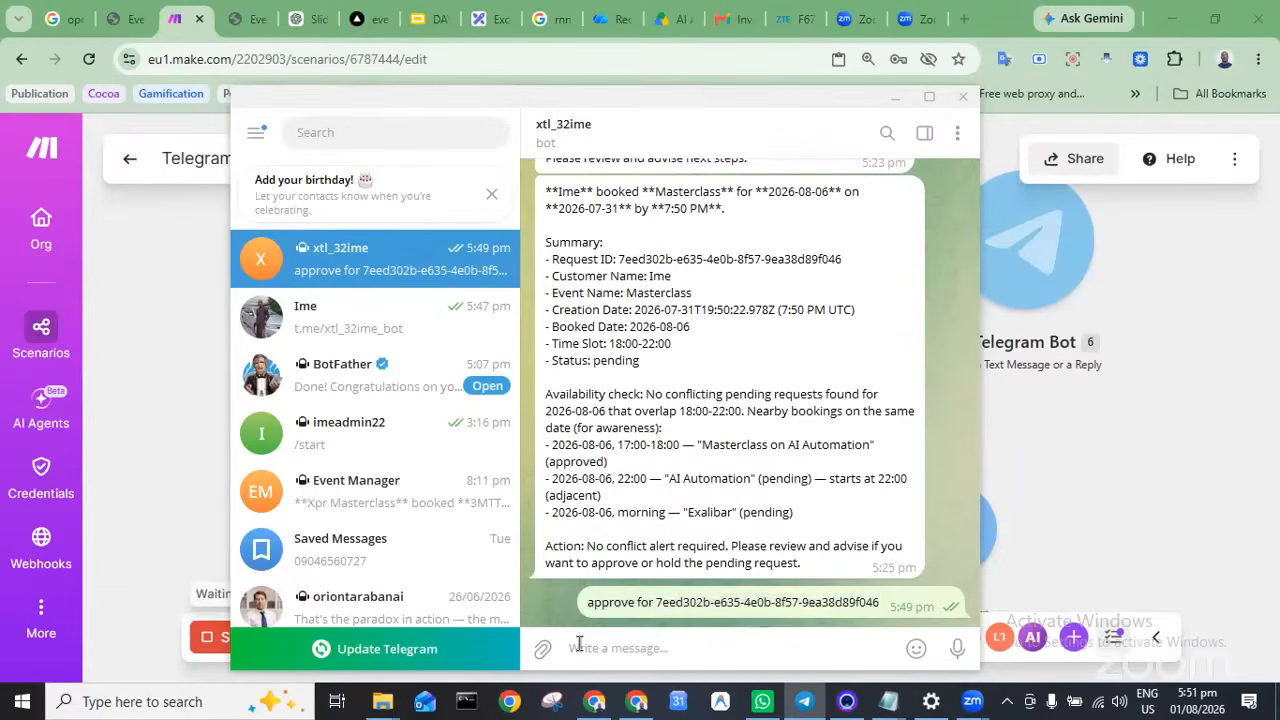
pyautogui.hotkey('ctrl', 'v')
pyautogui.press('Return')
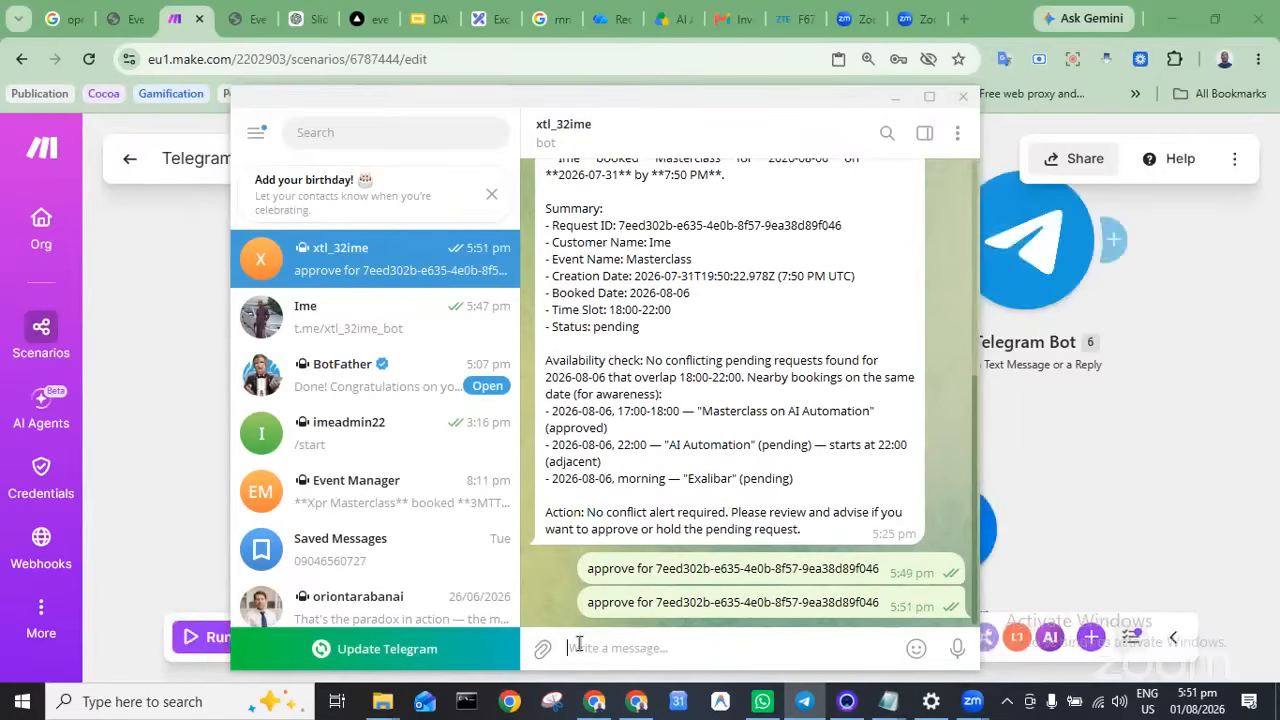
# Return to Make, remove the Authorize? filter between the Telegram trigger and the AI Agent, and save the scenario
pyautogui.click(894, 96)
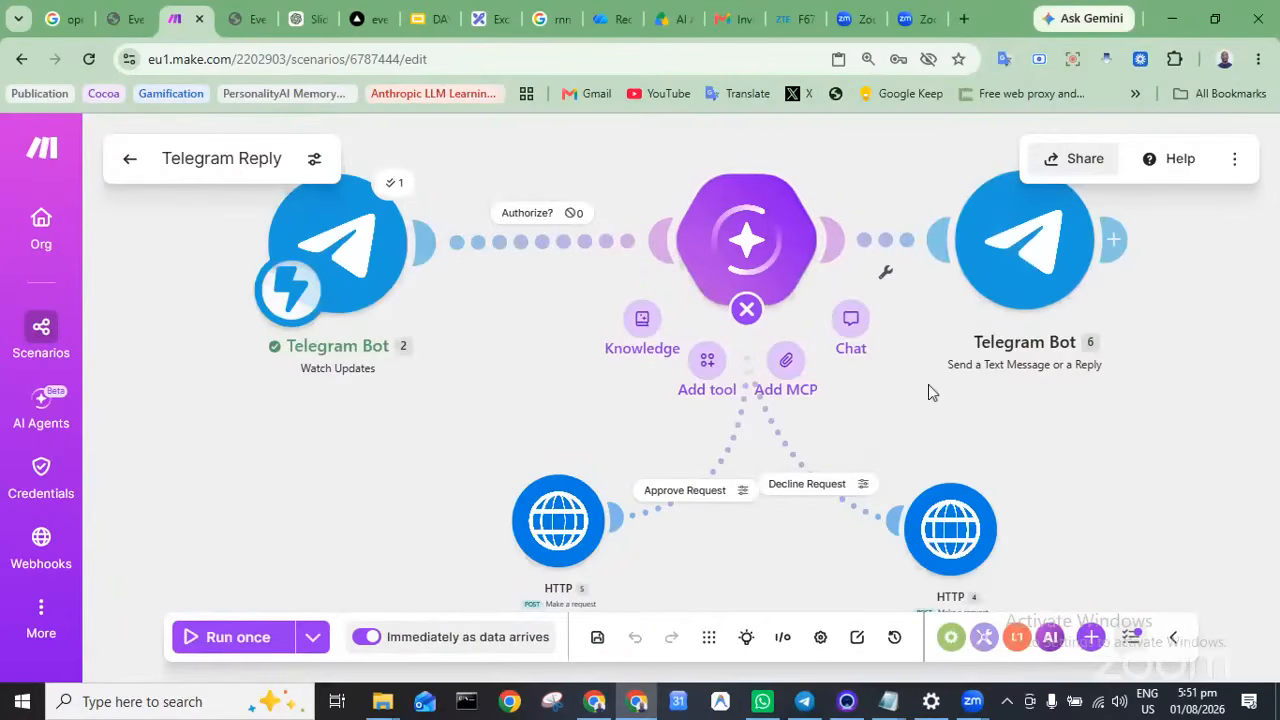
pyautogui.click(577, 215)
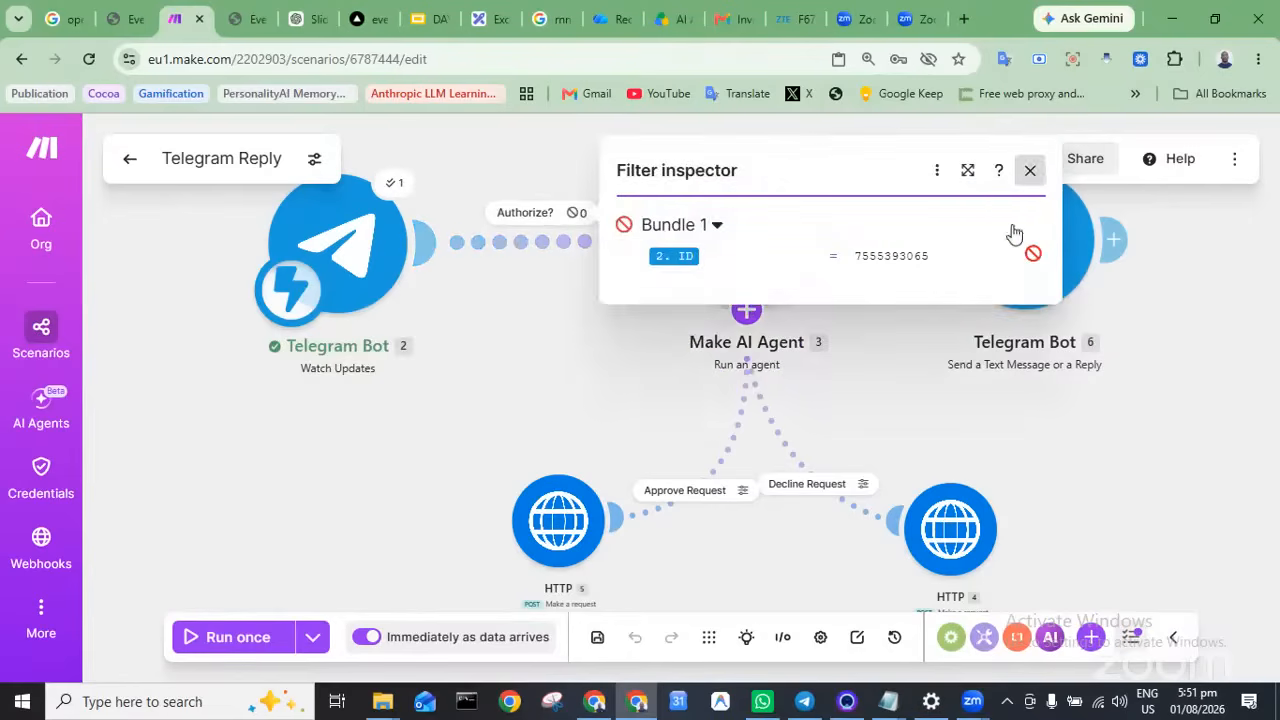
pyautogui.click(558, 247)
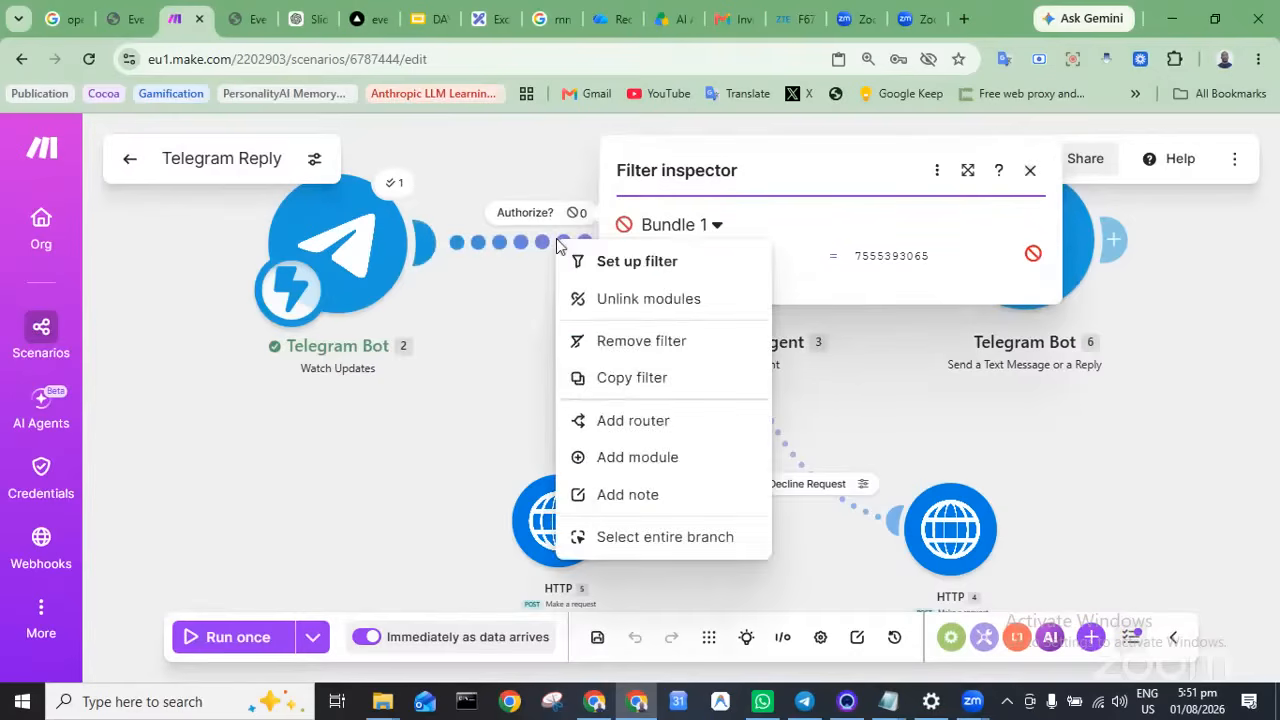
pyautogui.click(602, 342)
pyautogui.click(838, 480)
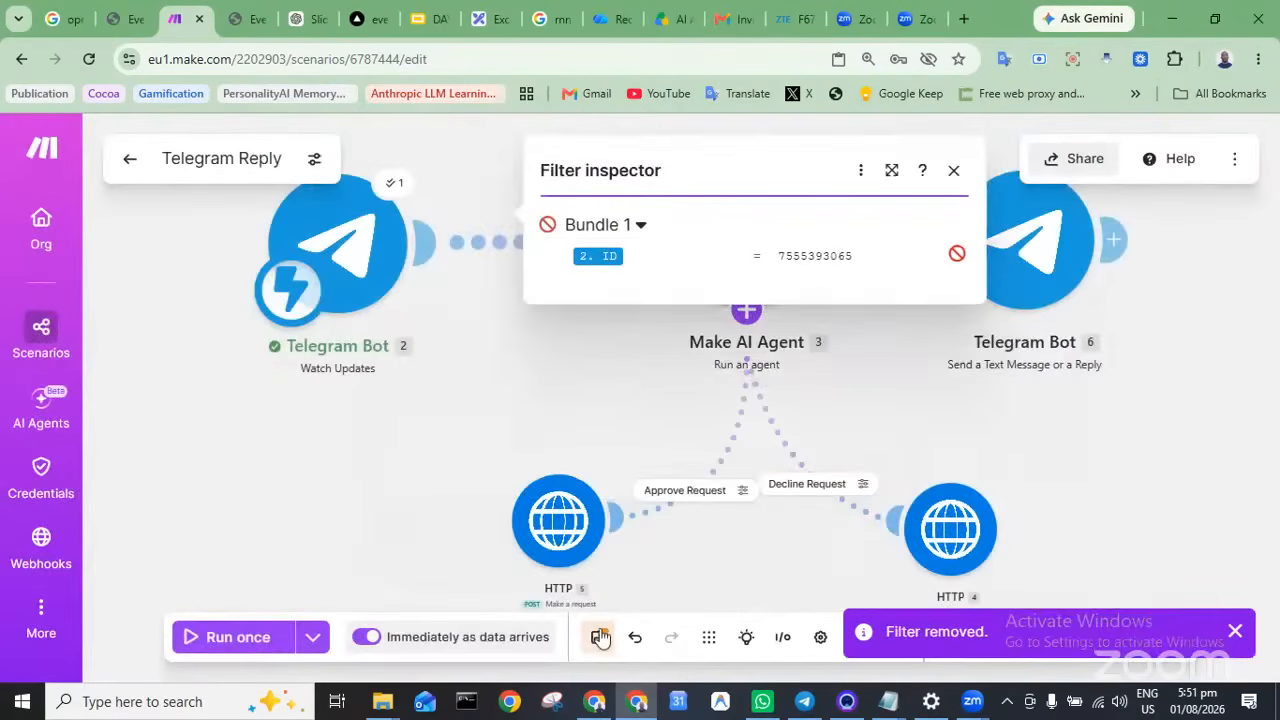
pyautogui.click(599, 648)
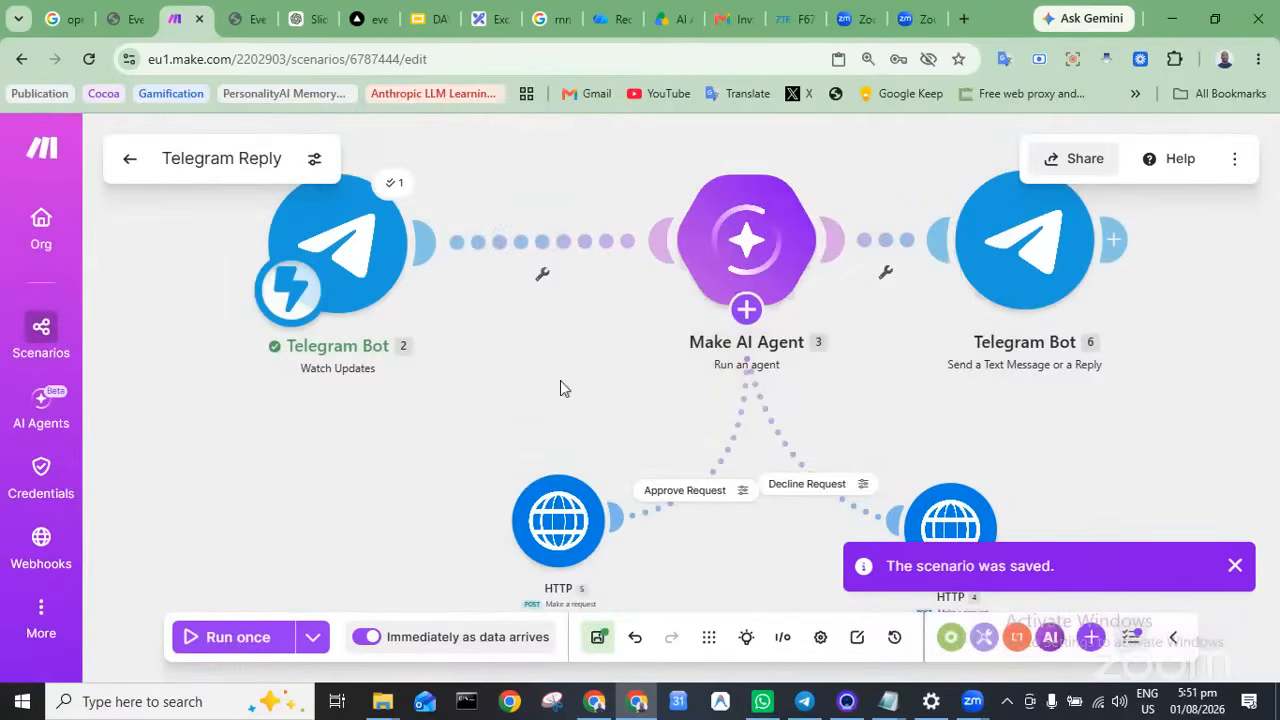
# Run the unfiltered scenario once and resend the copied approve message to the xtl_32ime bot in Telegram
pyautogui.click(746, 309)
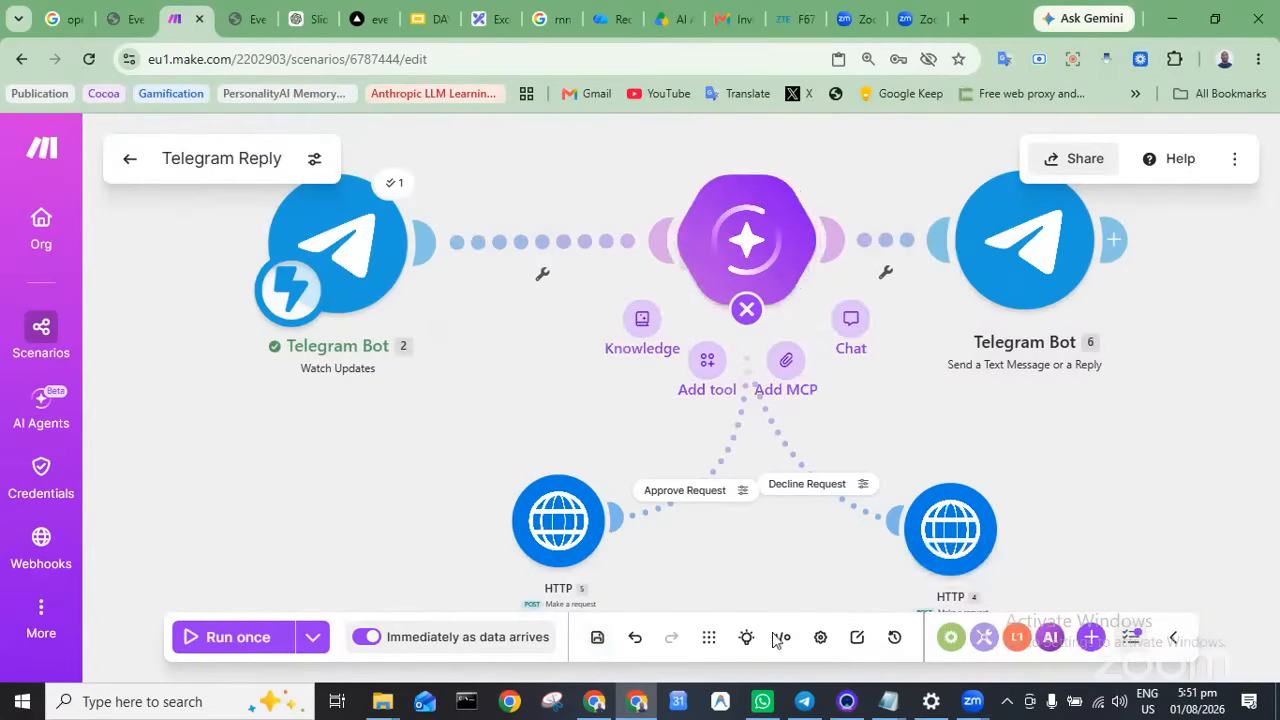
pyautogui.click(181, 651)
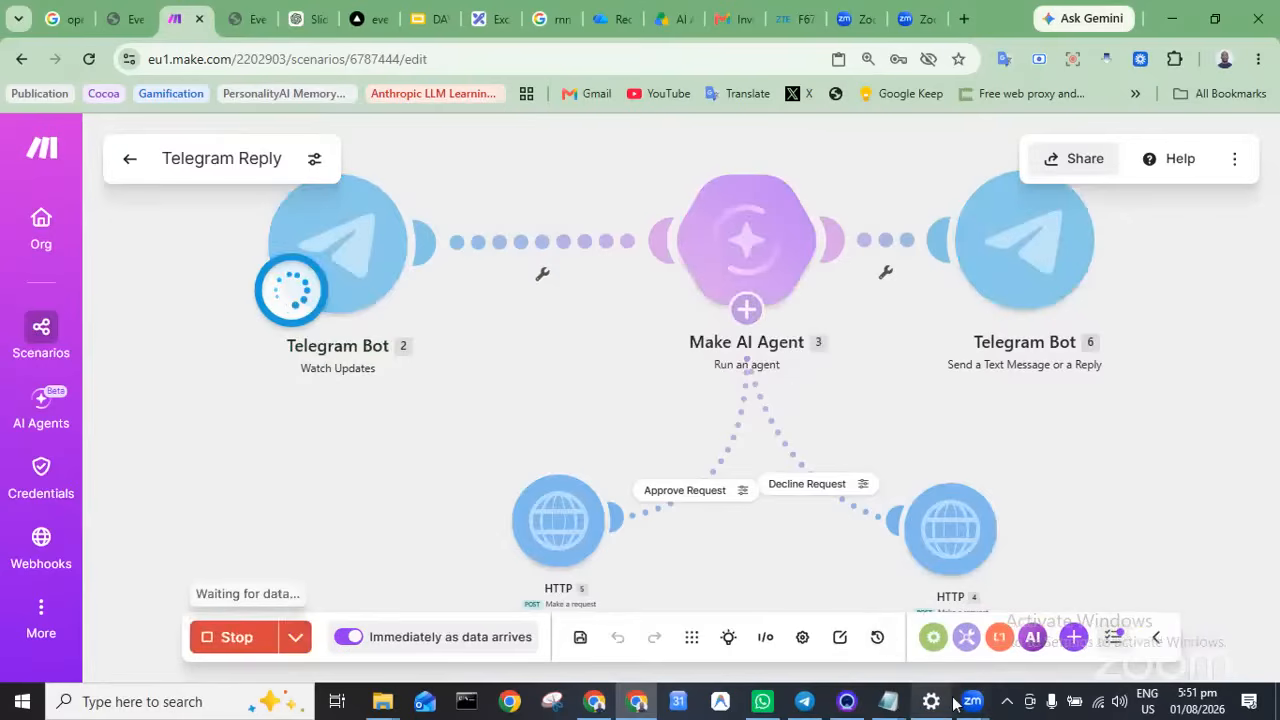
pyautogui.moveTo(810, 708)
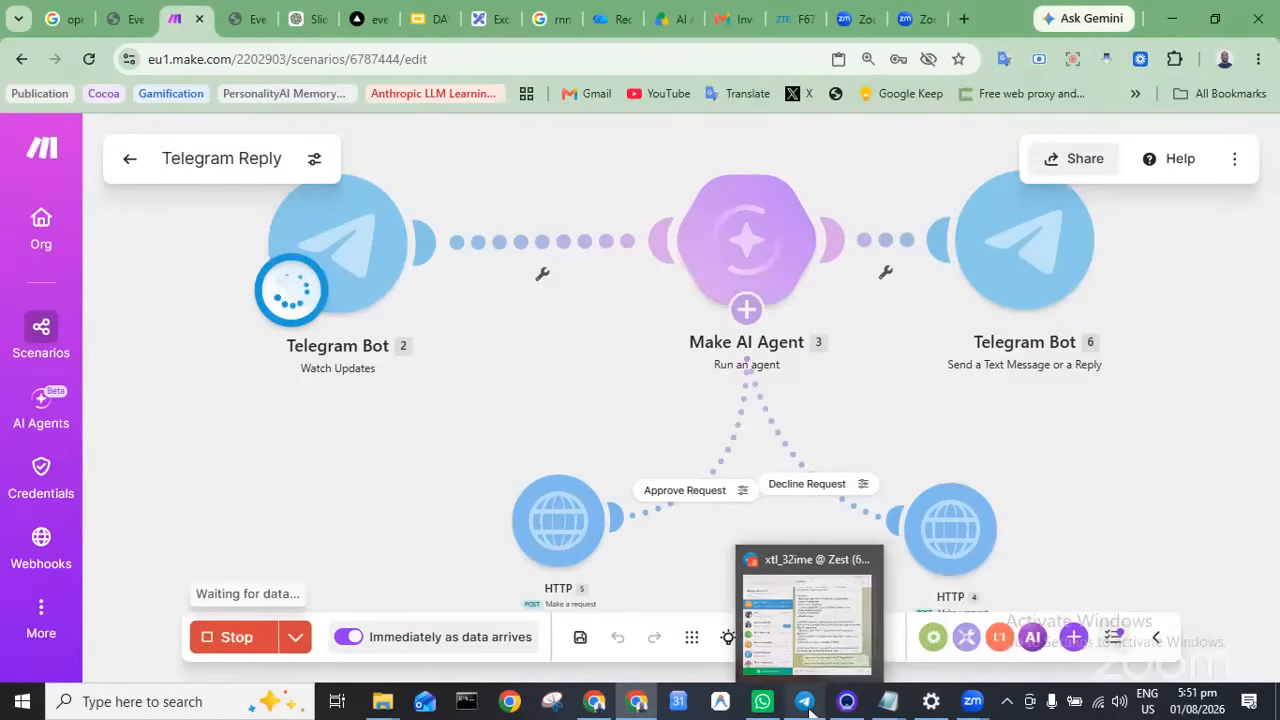
pyautogui.click(806, 628)
pyautogui.hotkey('ctrl', 'v')
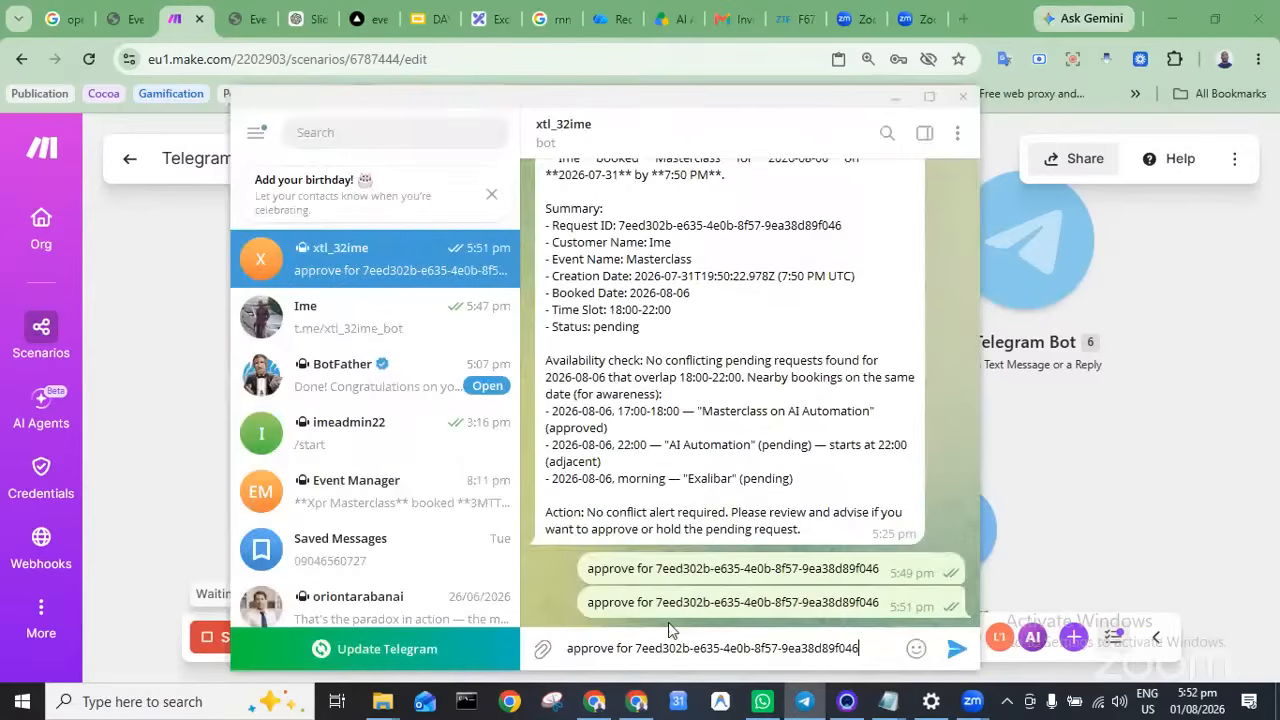
pyautogui.press('Return')
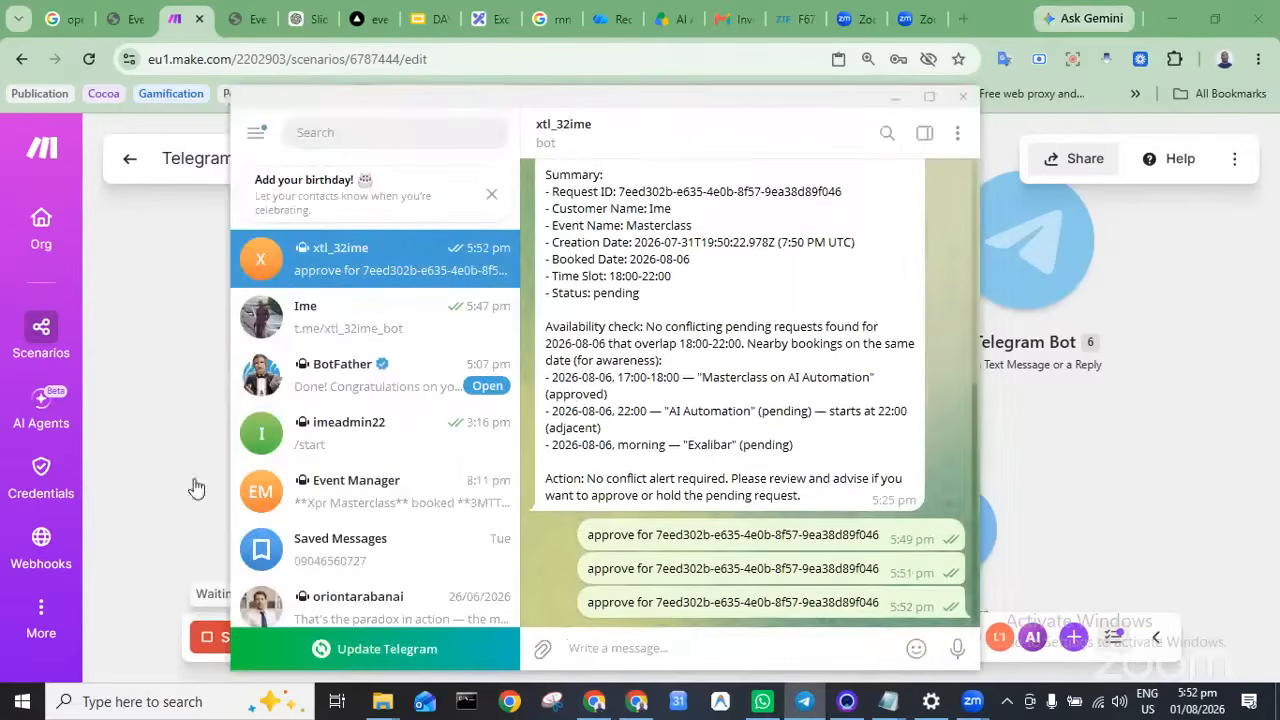
# Return to Make and examine the error details of the Telegram Bot module that sends the reply
pyautogui.click(145, 441)
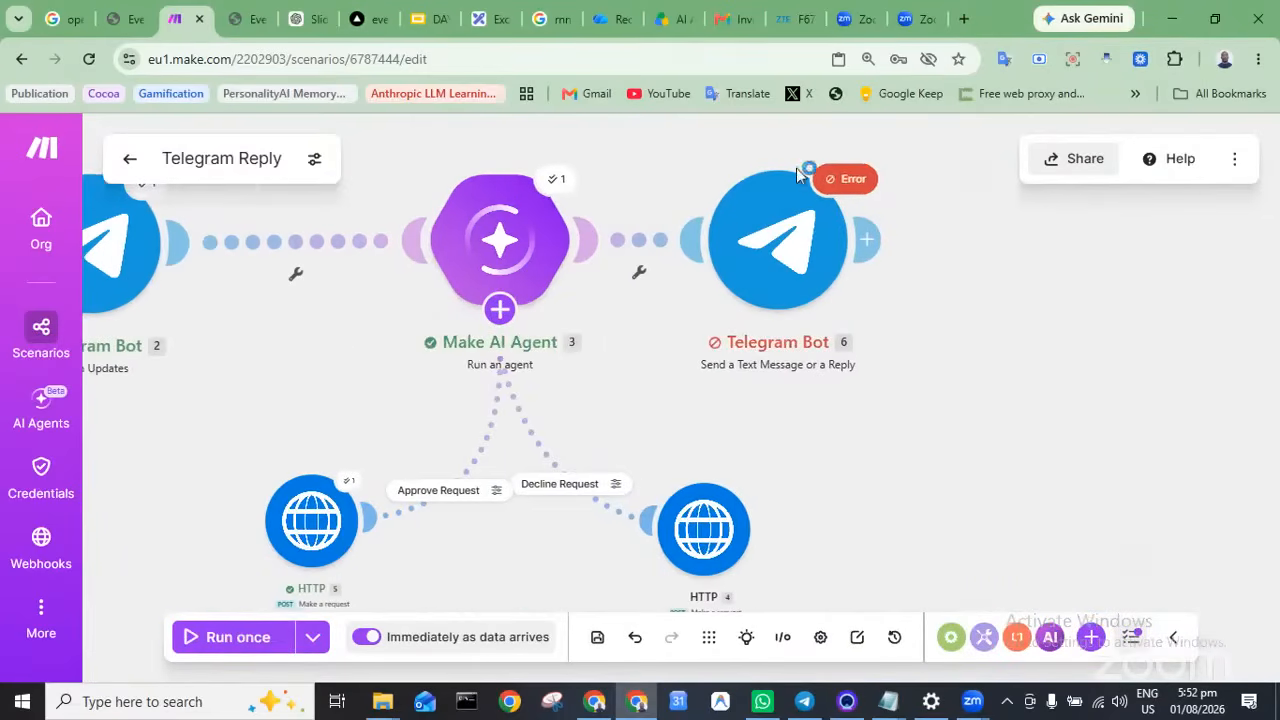
pyautogui.click(838, 183)
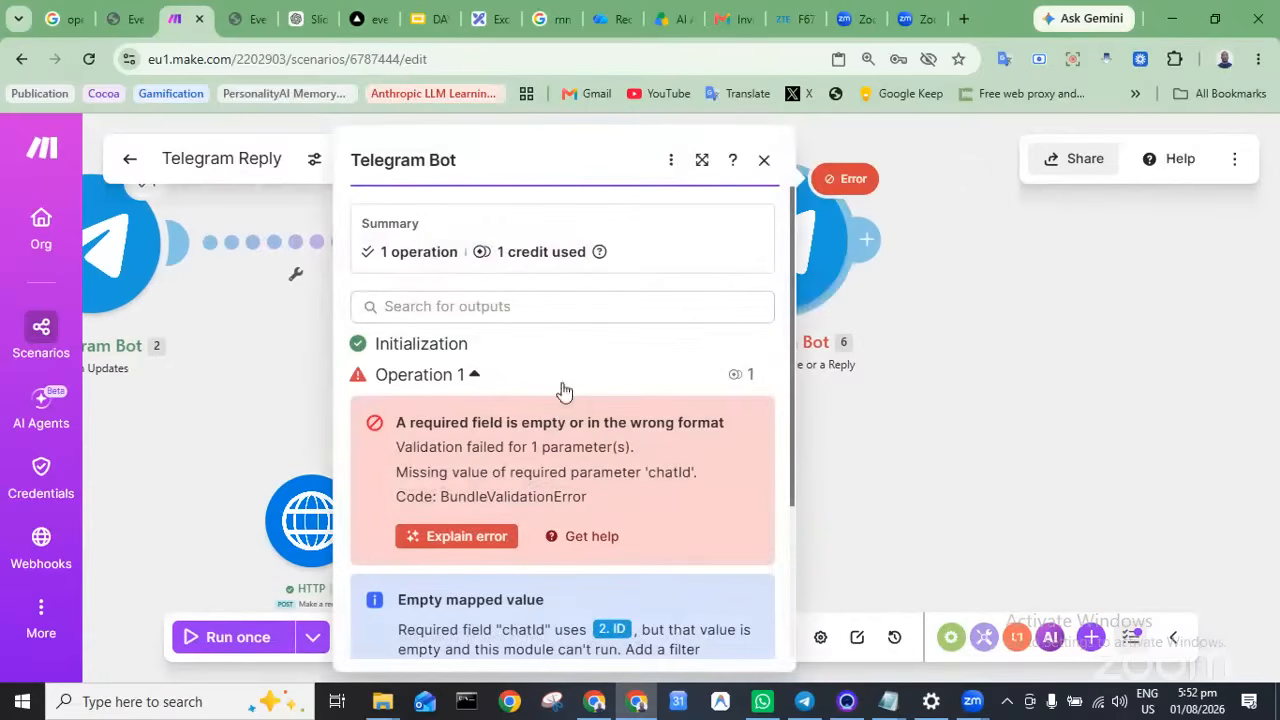
pyautogui.scroll(-2, 553, 432)
pyautogui.scroll(-3, 553, 432)
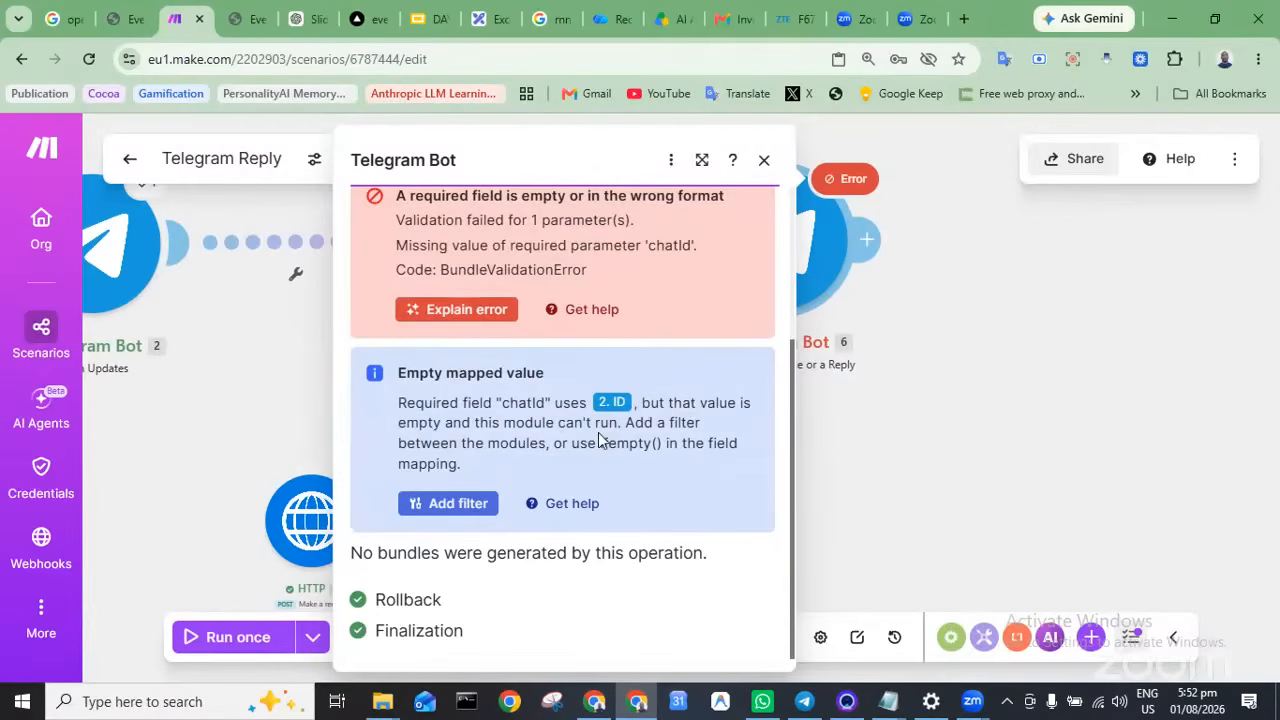
# Close the error details, remap the reply module's Chat ID to the Watch Updates value Message: Chat: ID, and save the module
pyautogui.click(765, 162)
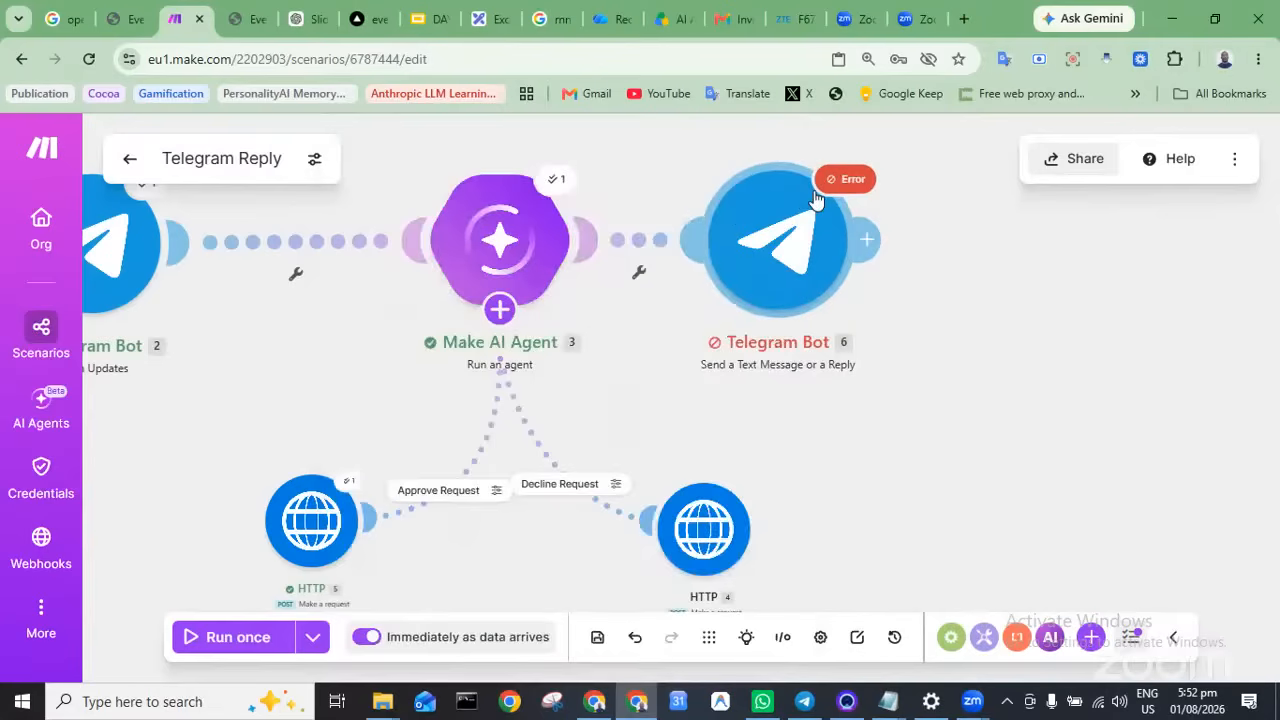
pyautogui.moveTo(545, 190)
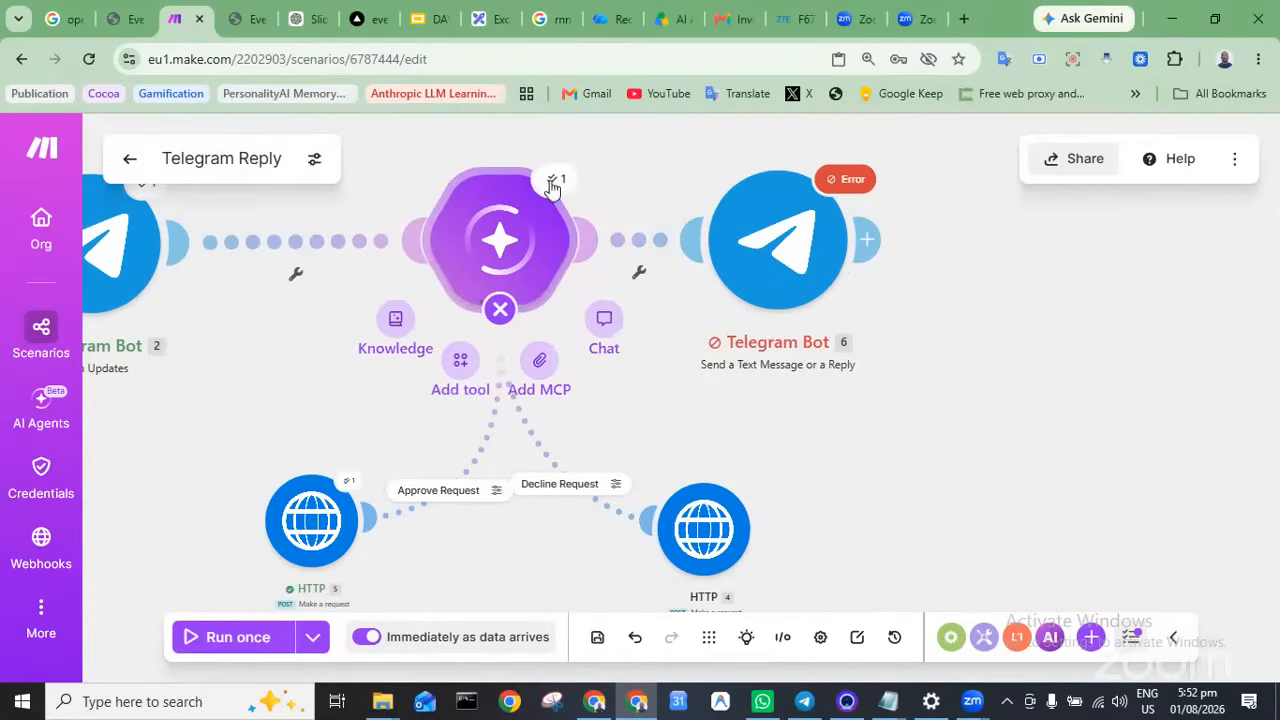
pyautogui.click(765, 253)
pyautogui.scroll(-2, 886, 423)
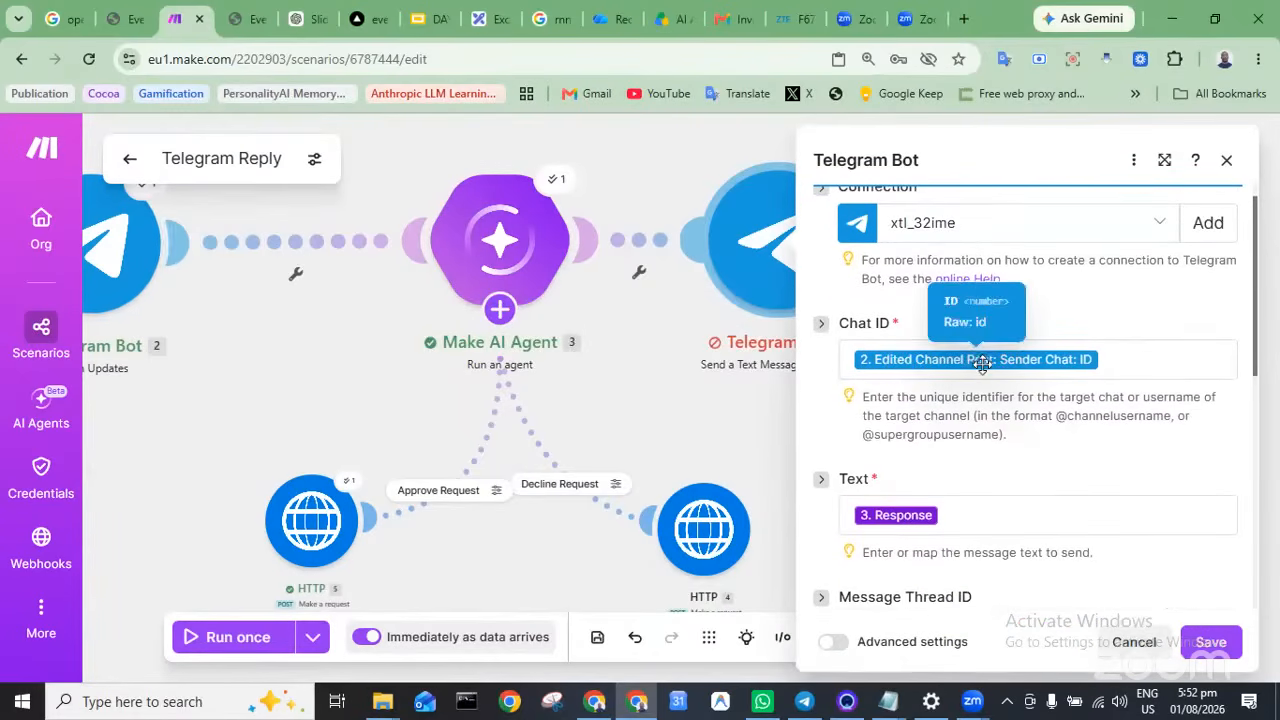
pyautogui.click(1123, 363)
pyautogui.press('BackSpace')
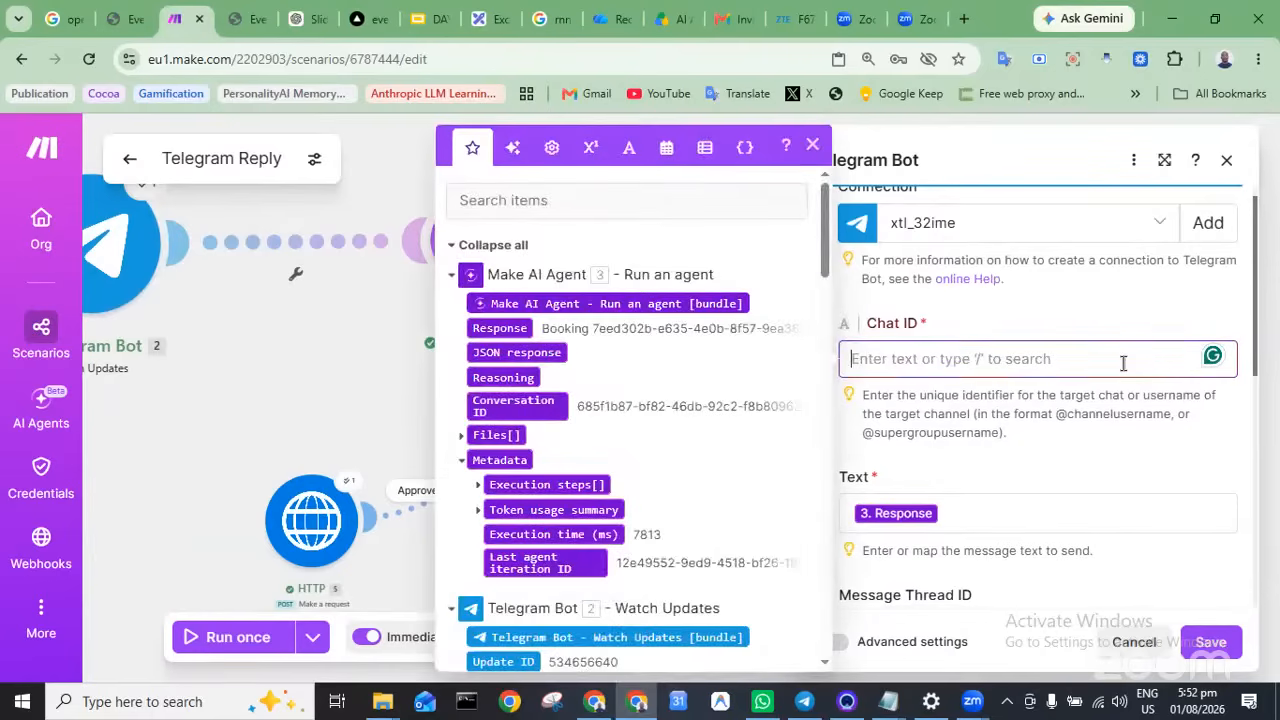
pyautogui.scroll(-4, 766, 466)
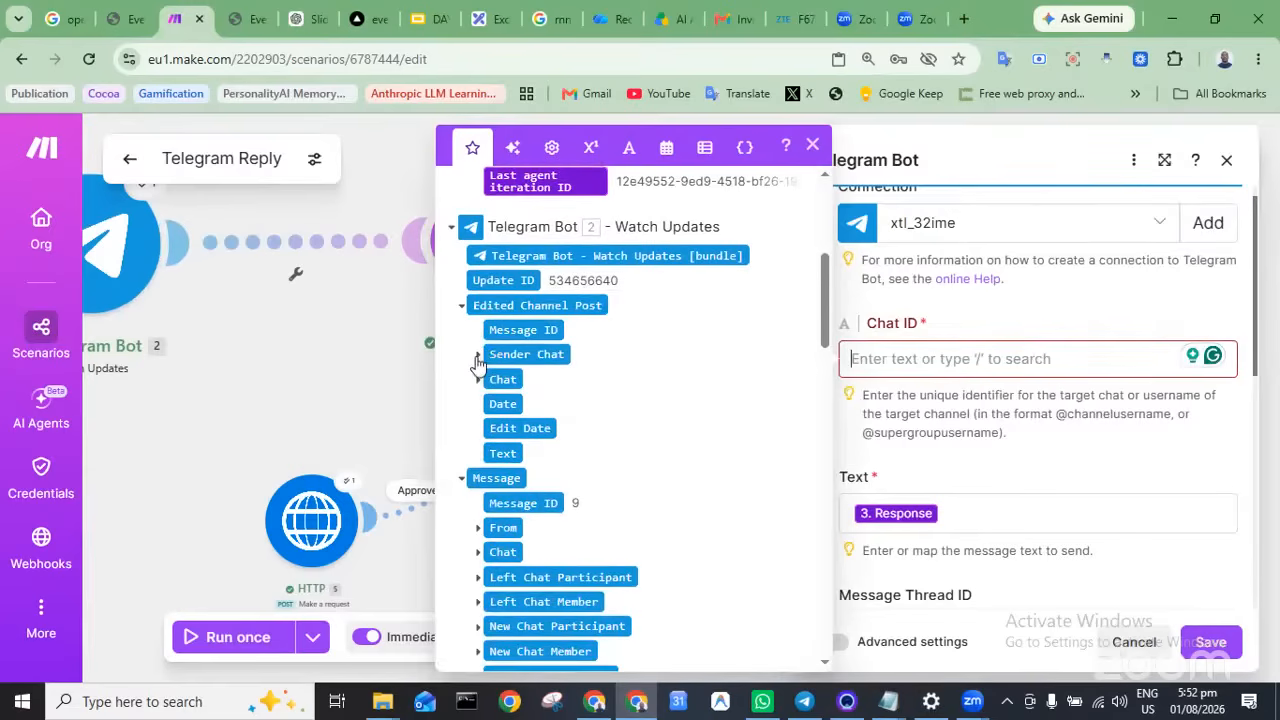
pyautogui.click(478, 357)
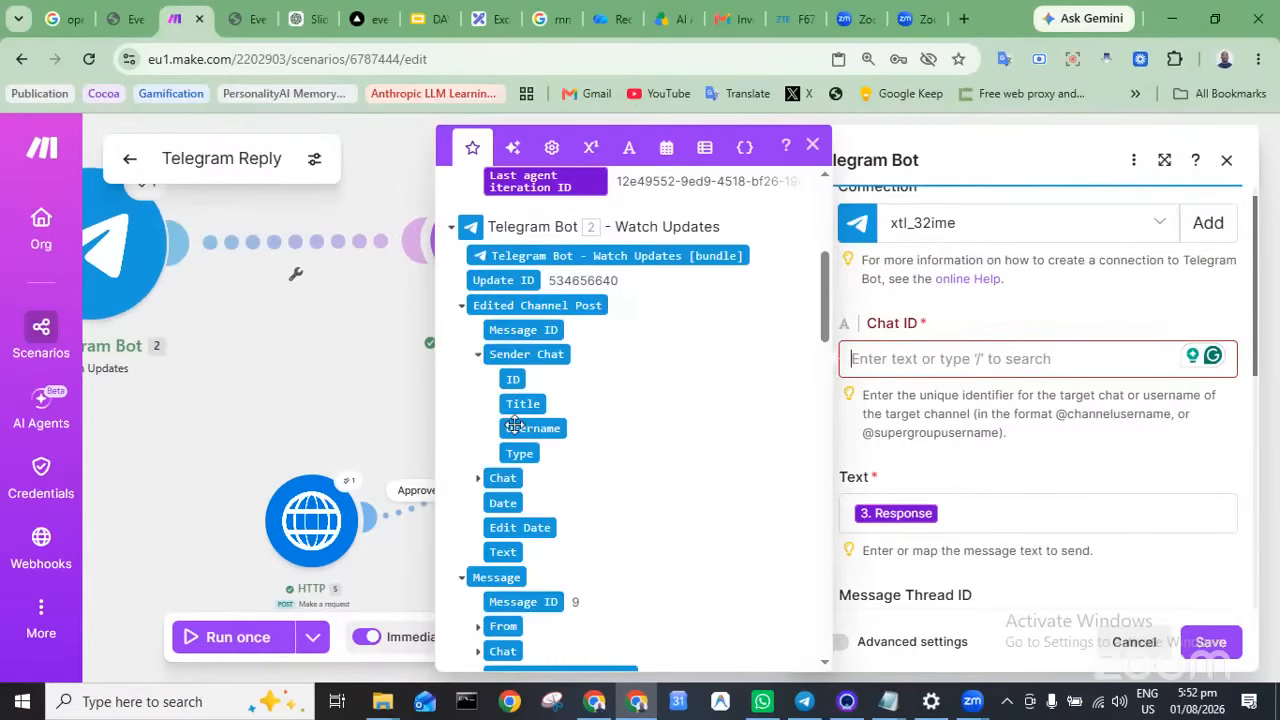
pyautogui.click(462, 310)
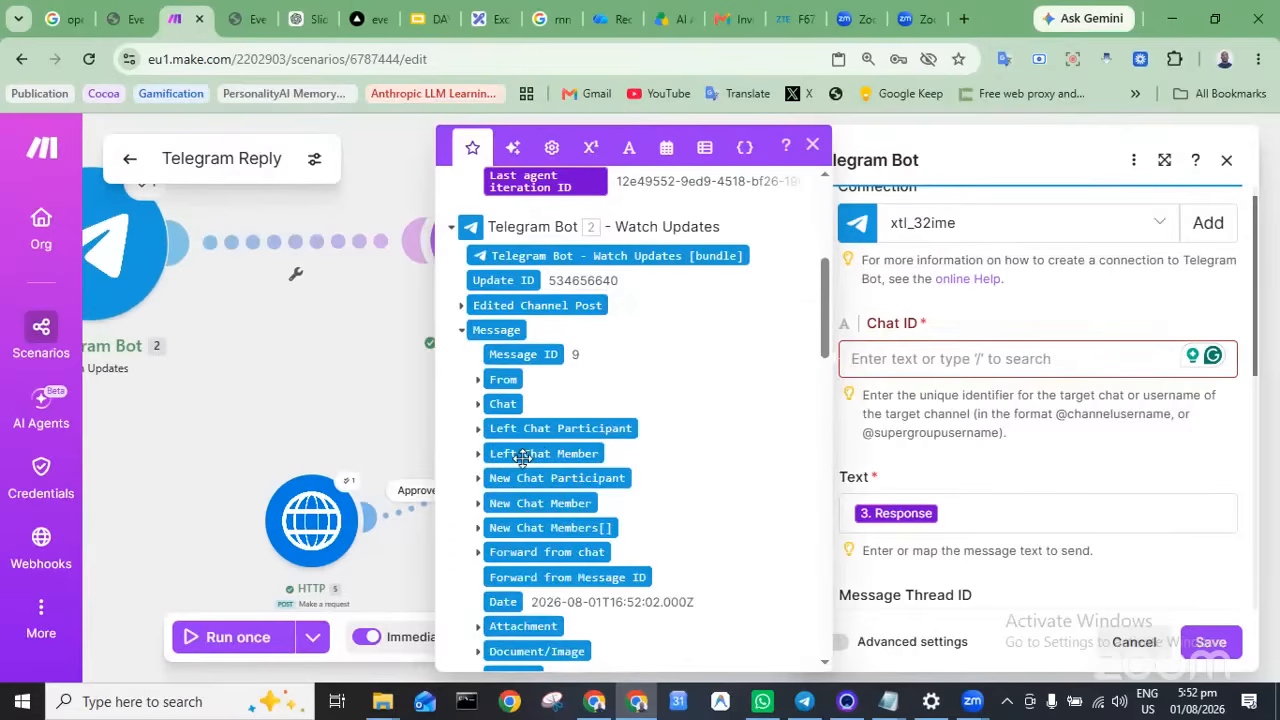
pyautogui.click(478, 404)
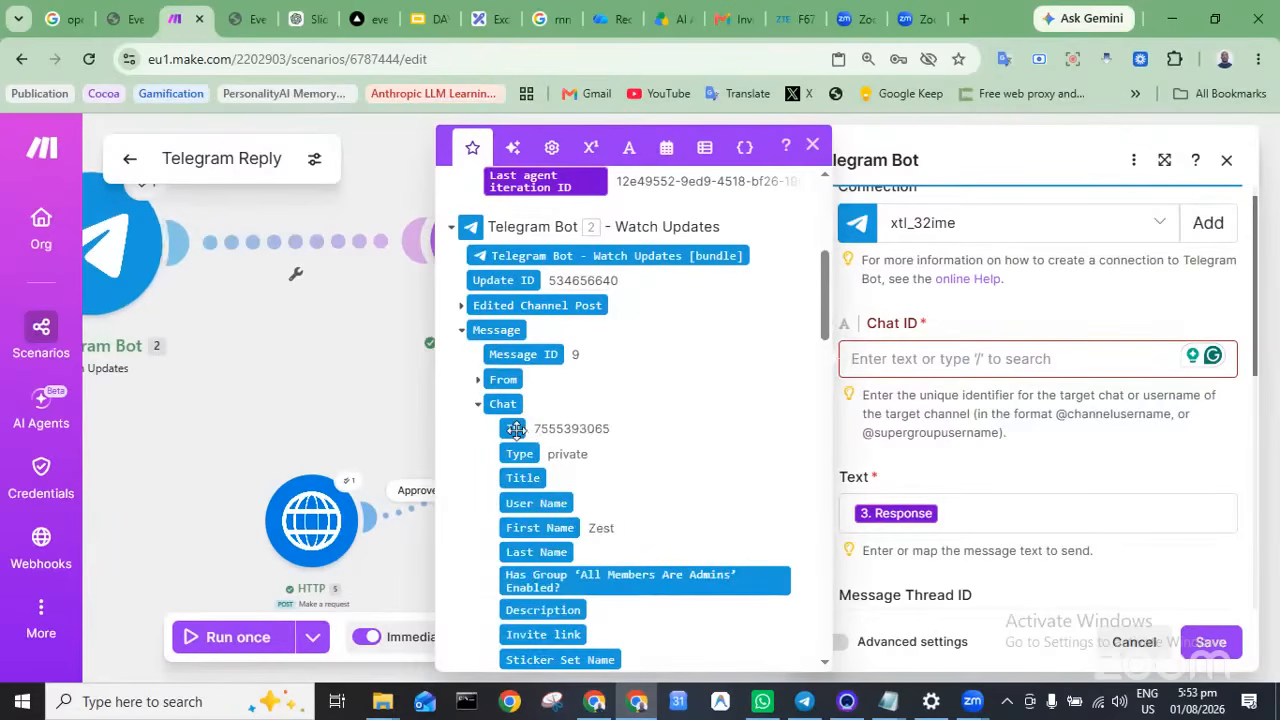
pyautogui.click(516, 429)
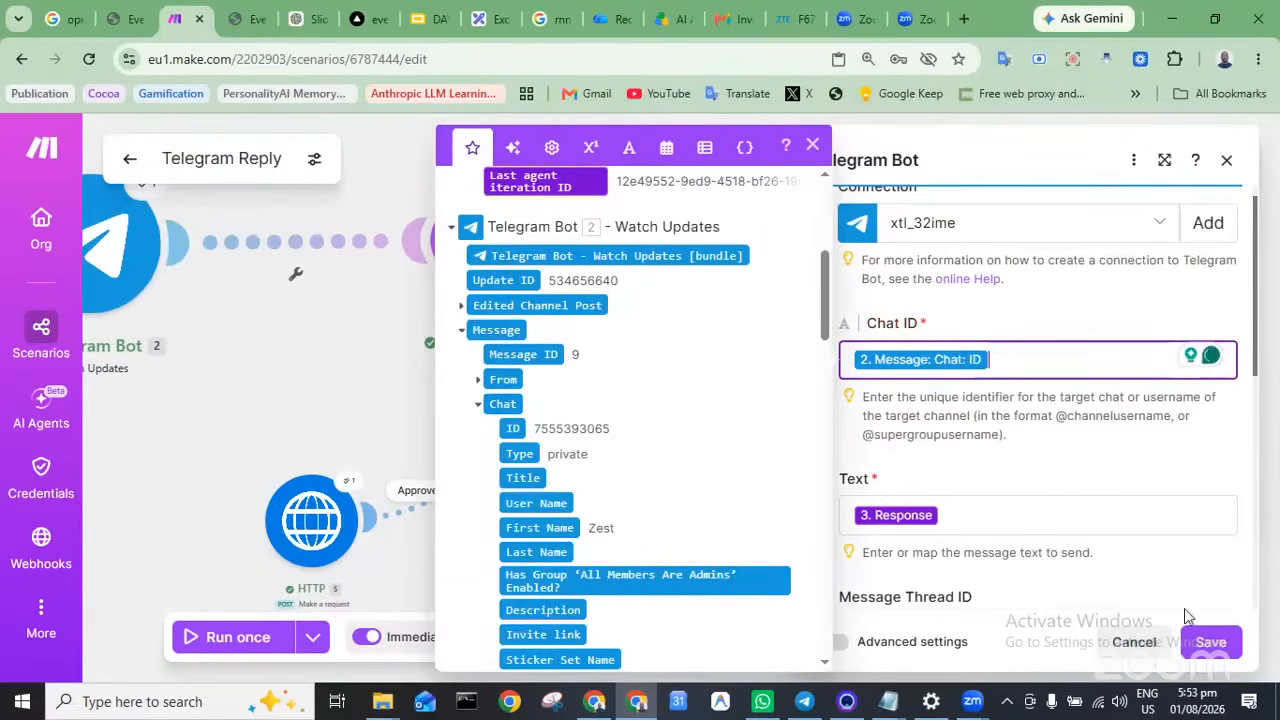
pyautogui.click(1210, 642)
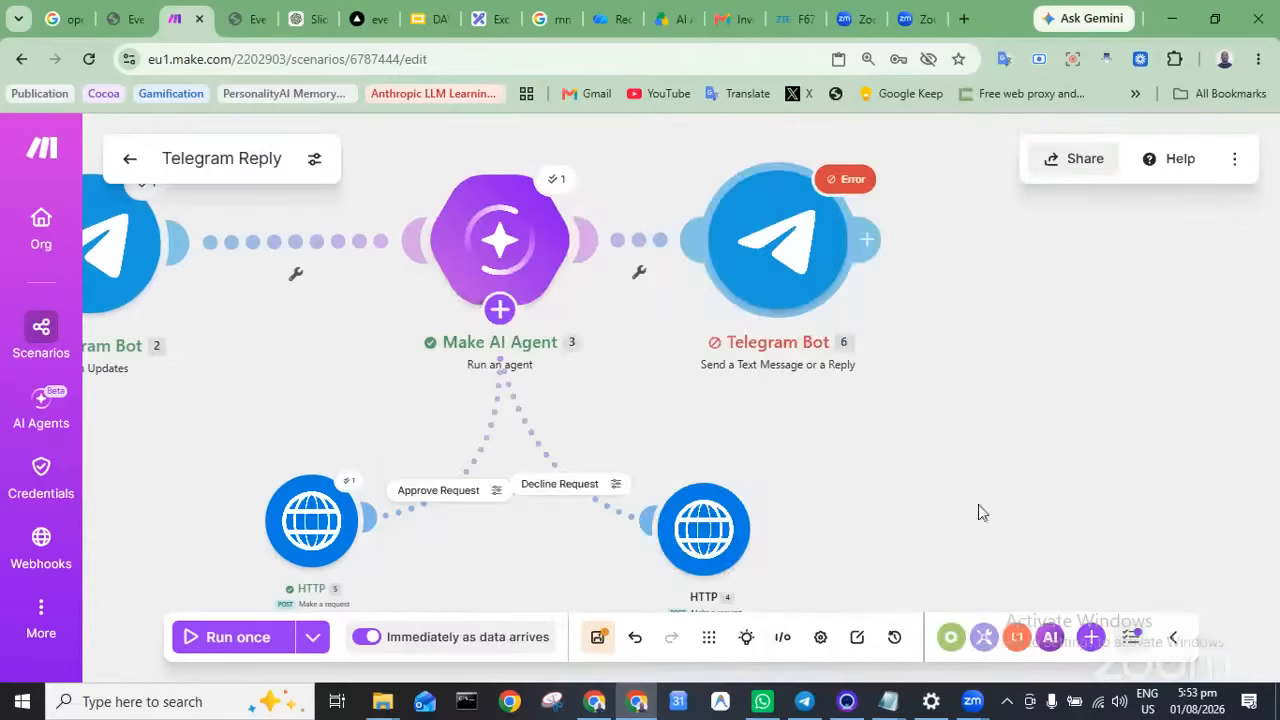
# Check the AI Agent's run output, save the scenario, and exit the editor to the Telegram Reply overview
pyautogui.hscroll(-2, 750, 396)
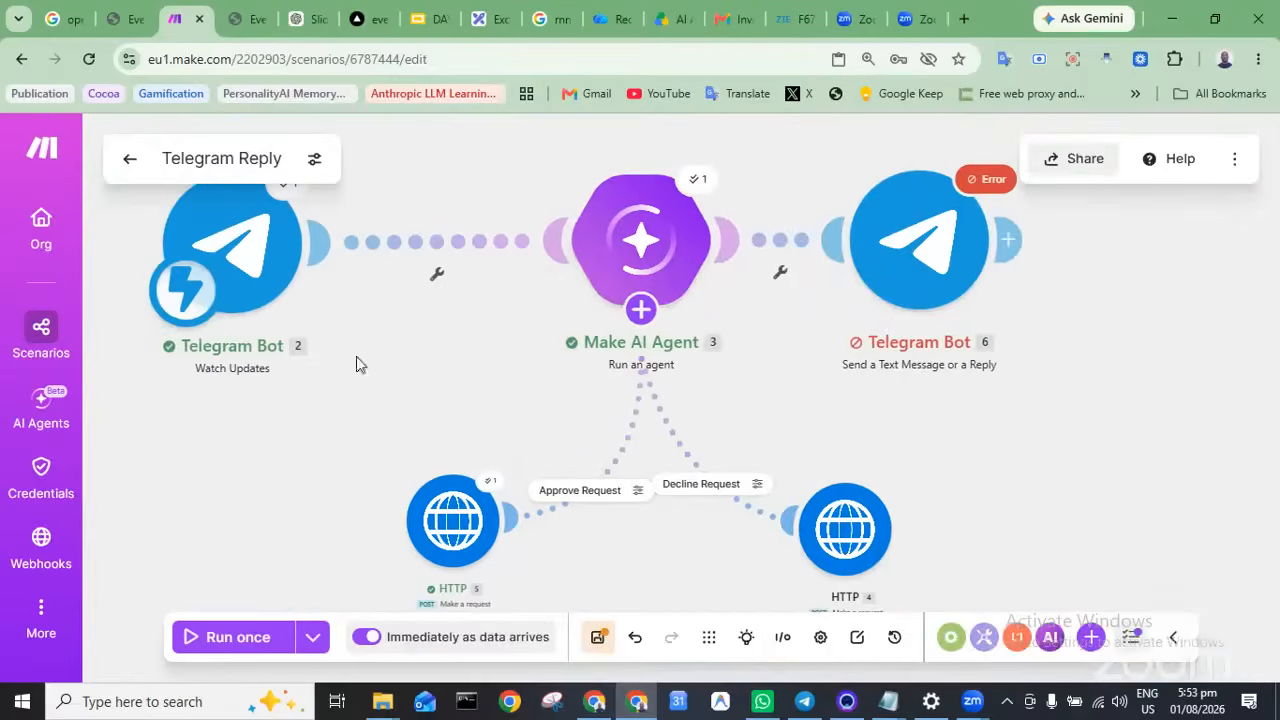
pyautogui.scroll(1, 332, 346)
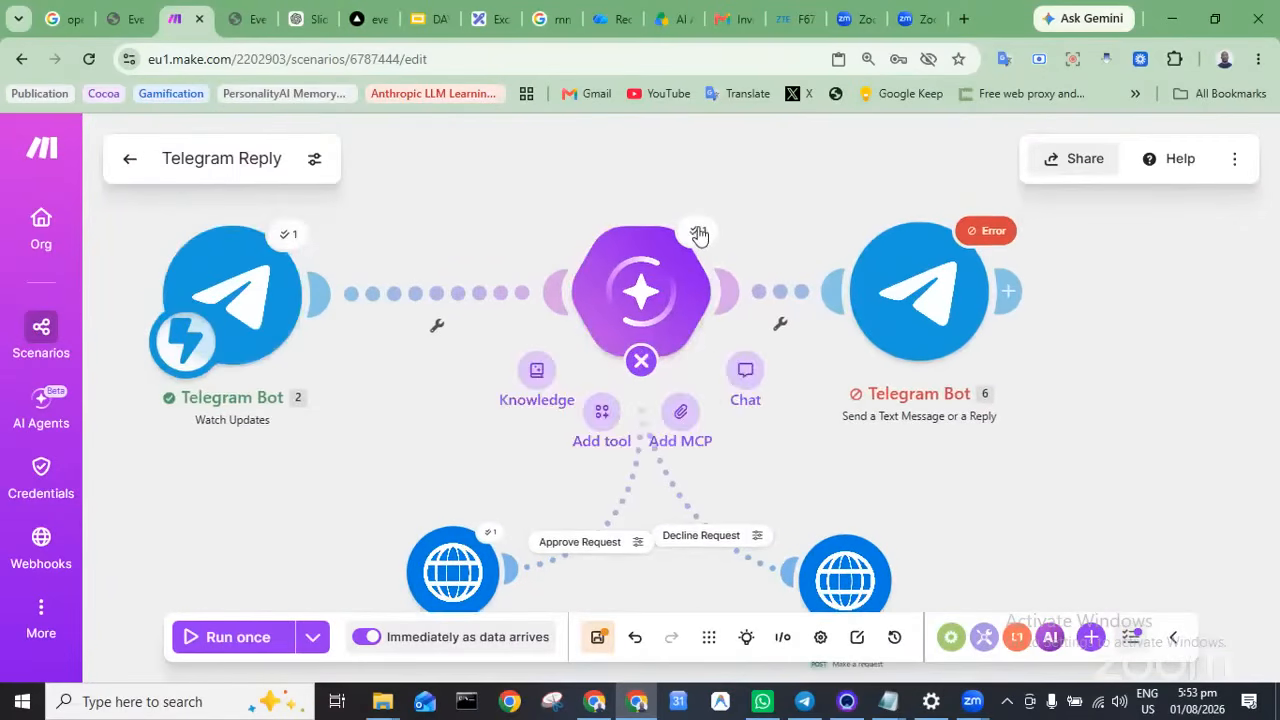
pyautogui.click(698, 234)
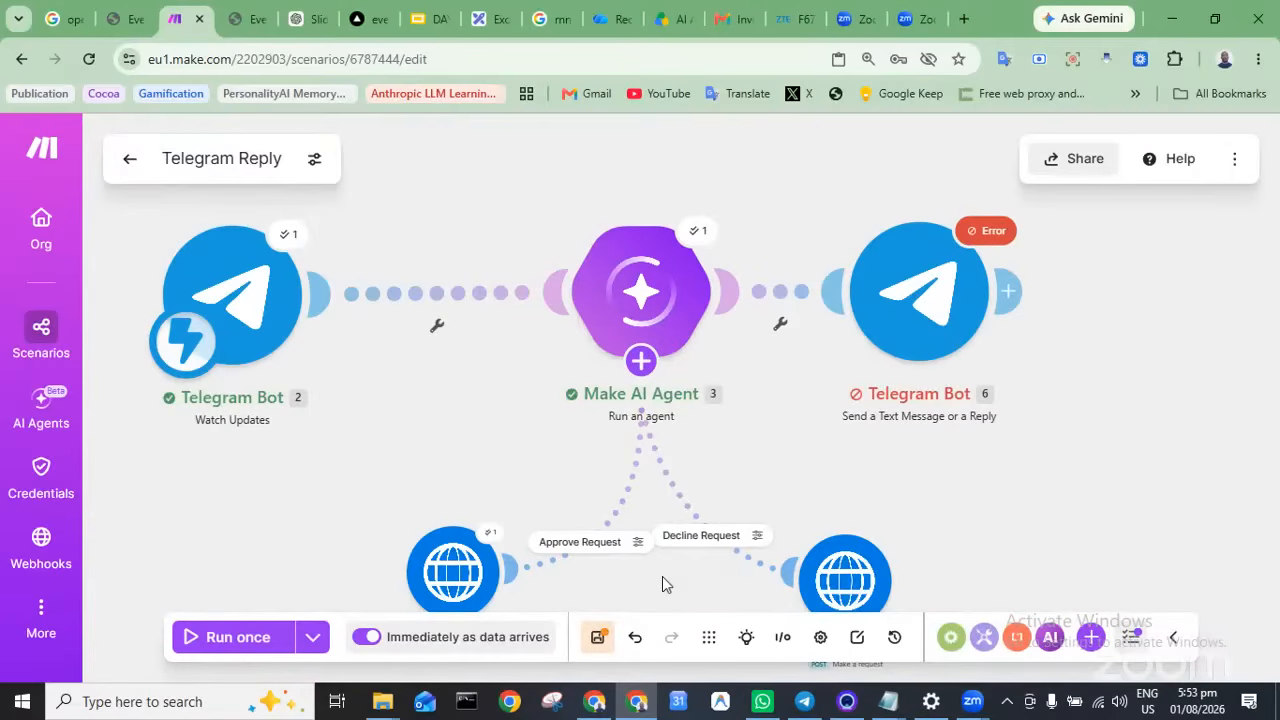
pyautogui.click(597, 637)
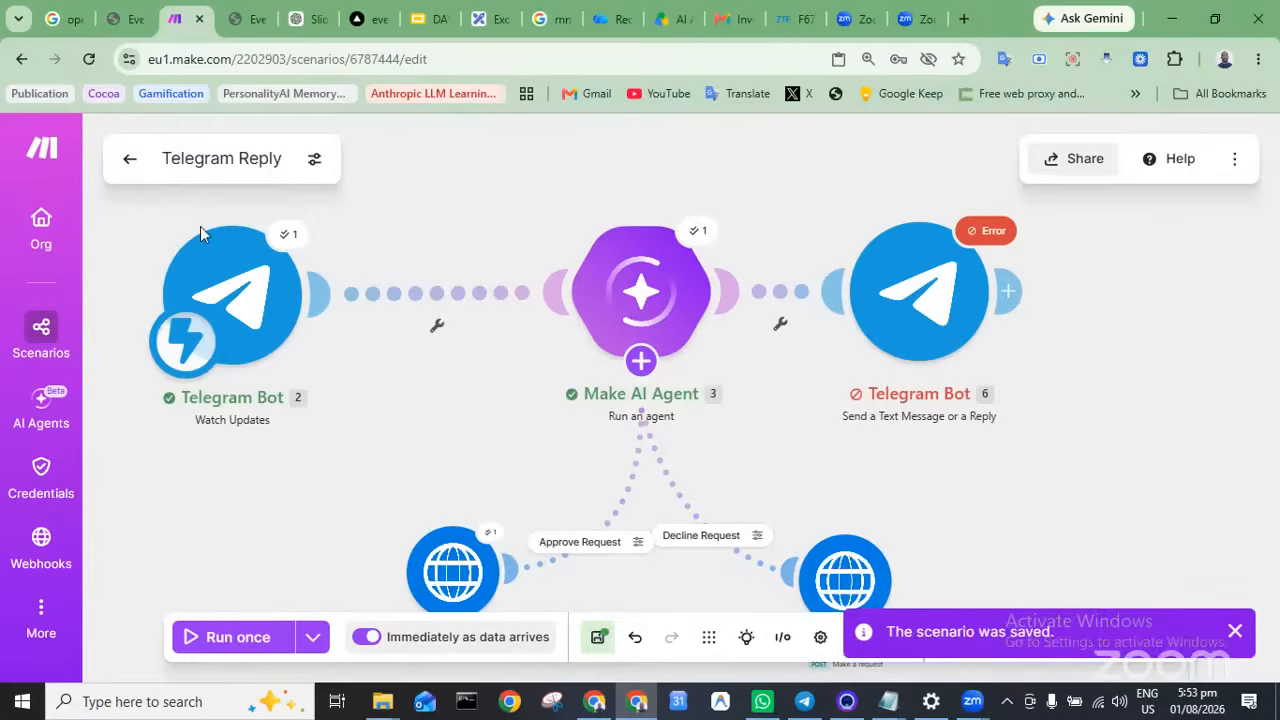
pyautogui.click(131, 161)
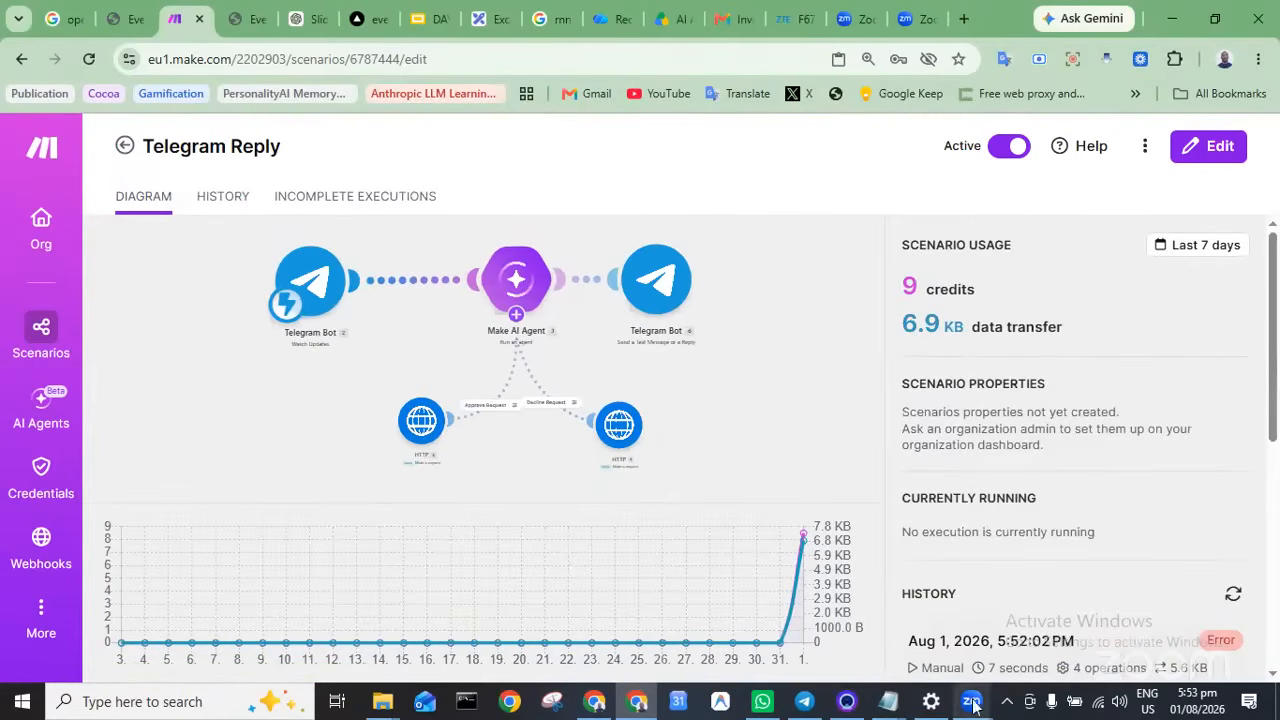
pyautogui.moveTo(806, 706)
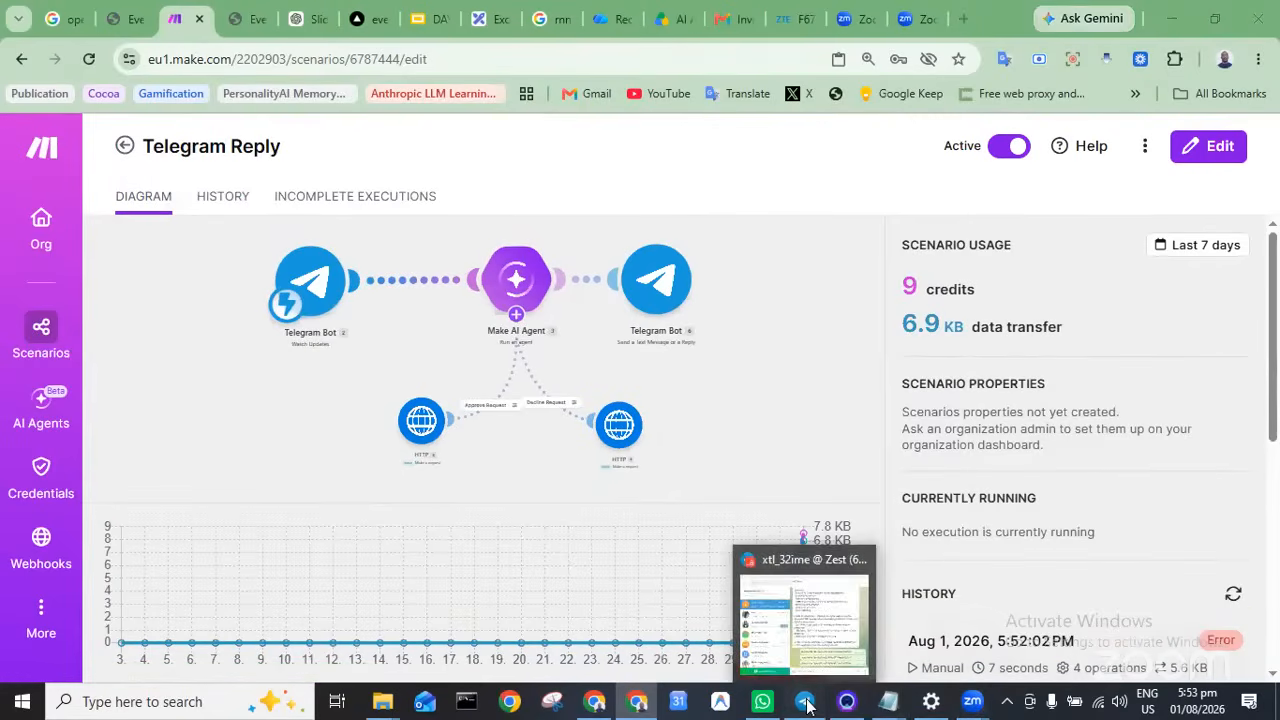
pyautogui.click(846, 546)
pyautogui.scroll(5, 846, 348)
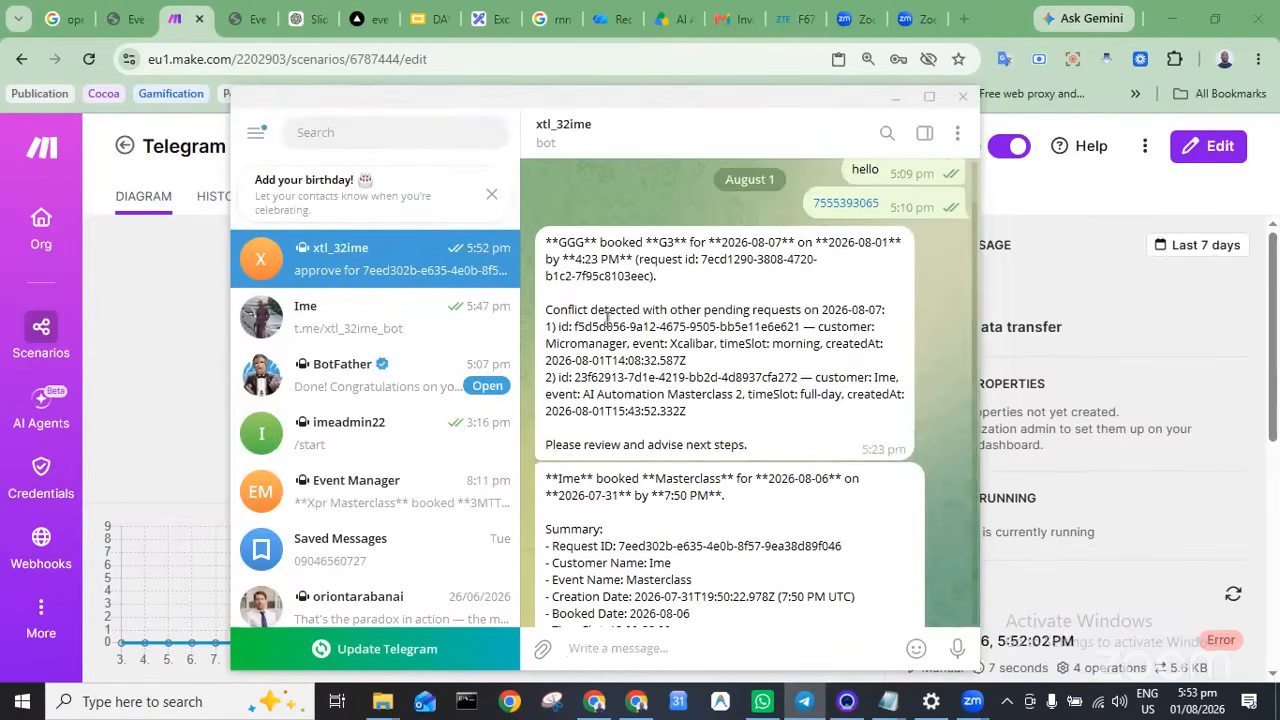
pyautogui.doubleClick(606, 243)
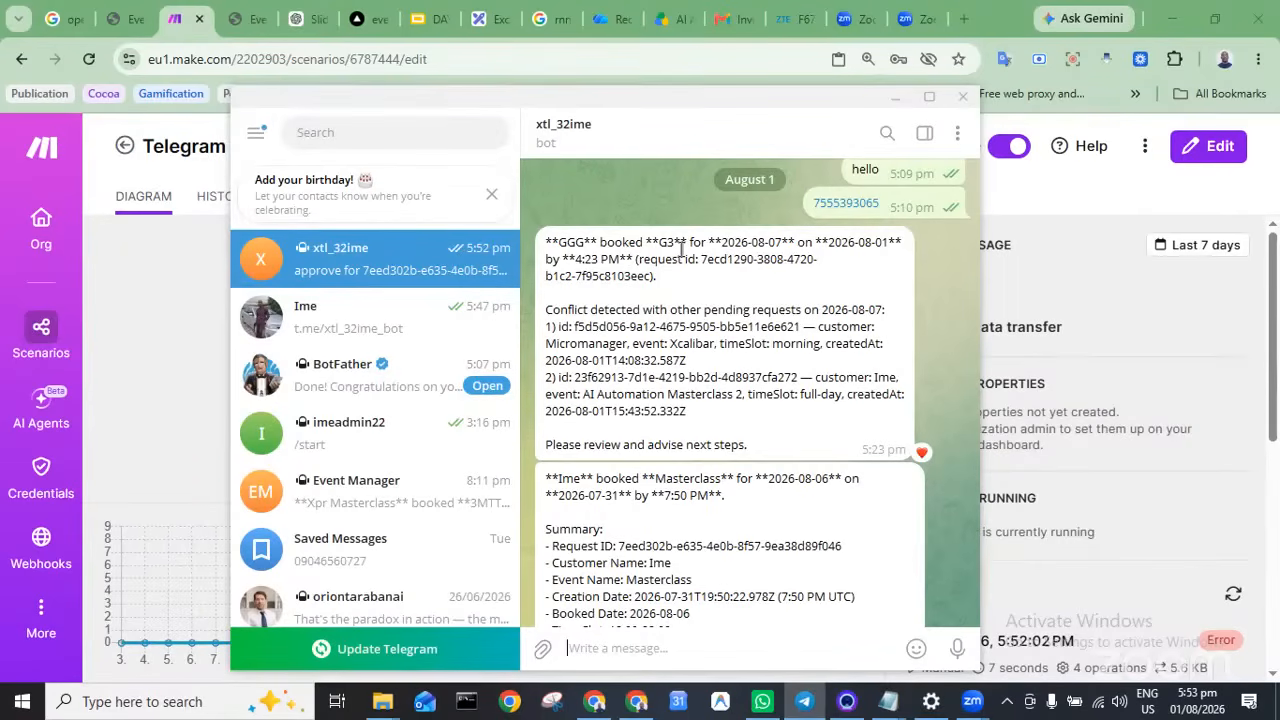
pyautogui.doubleClick(712, 258)
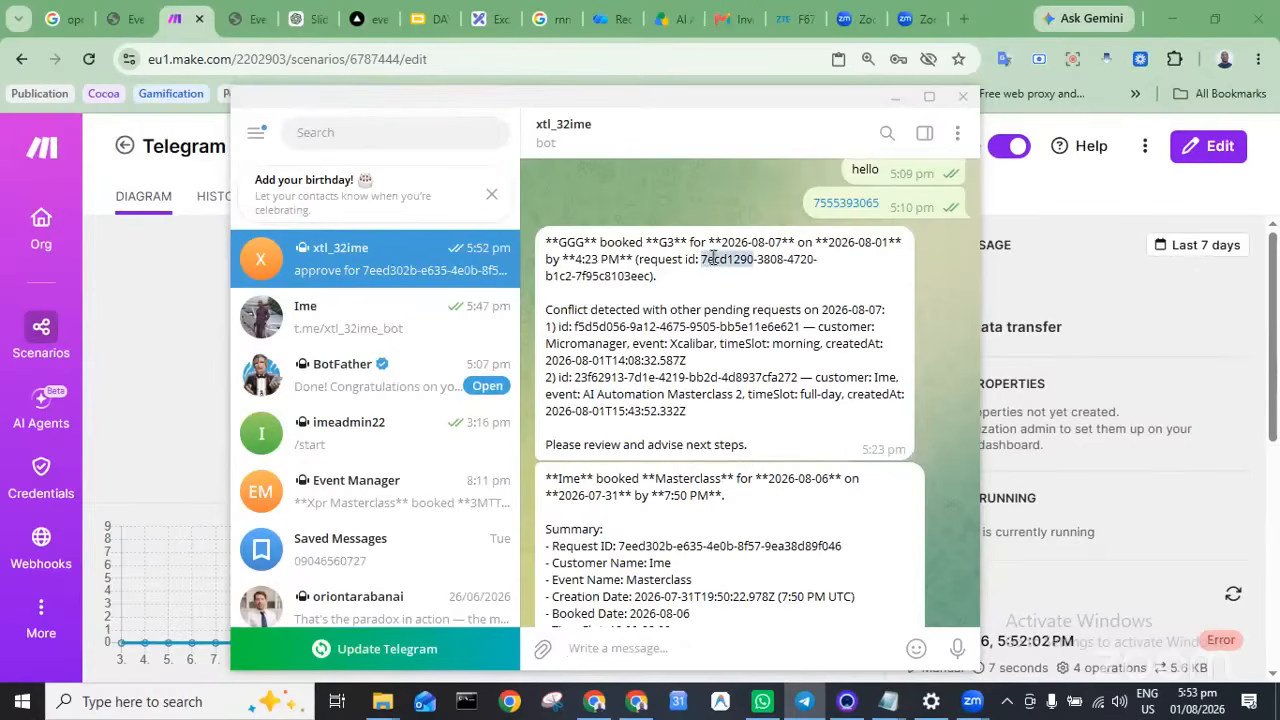
pyautogui.click(651, 276)
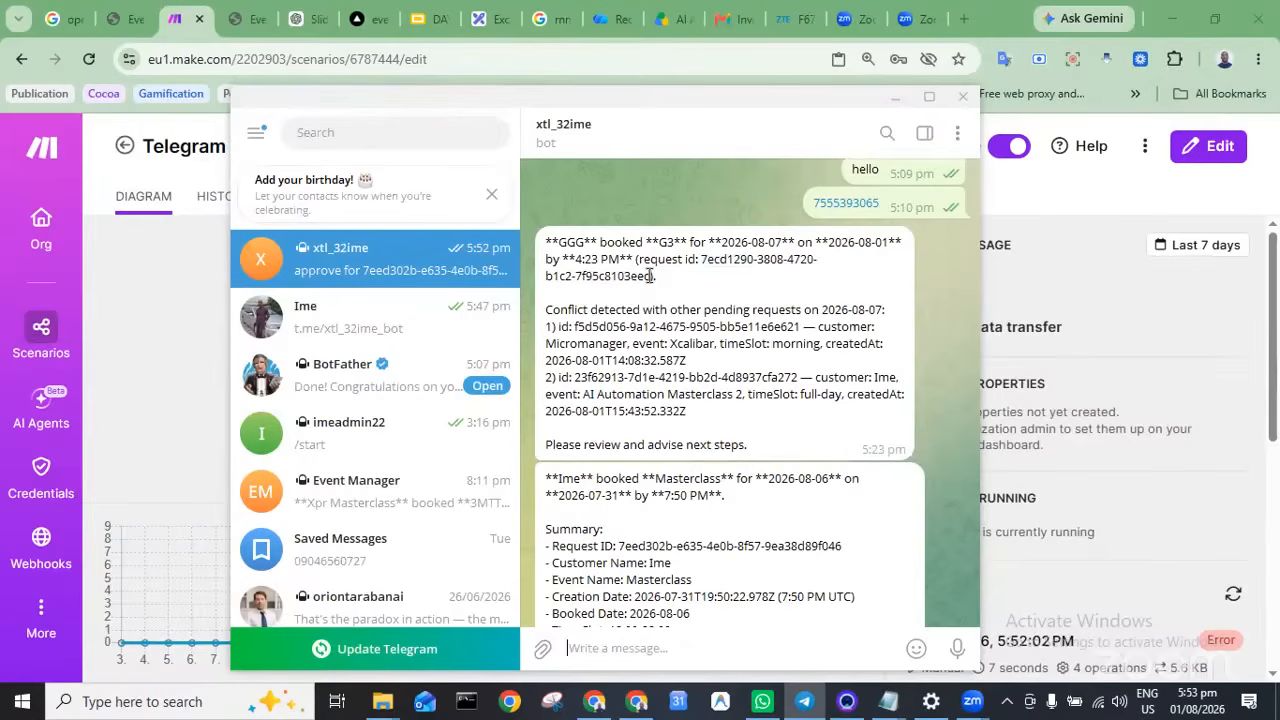
pyautogui.moveTo(651, 276); pyautogui.dragTo(693, 259)
pyautogui.hotkey('ctrl', 'c')
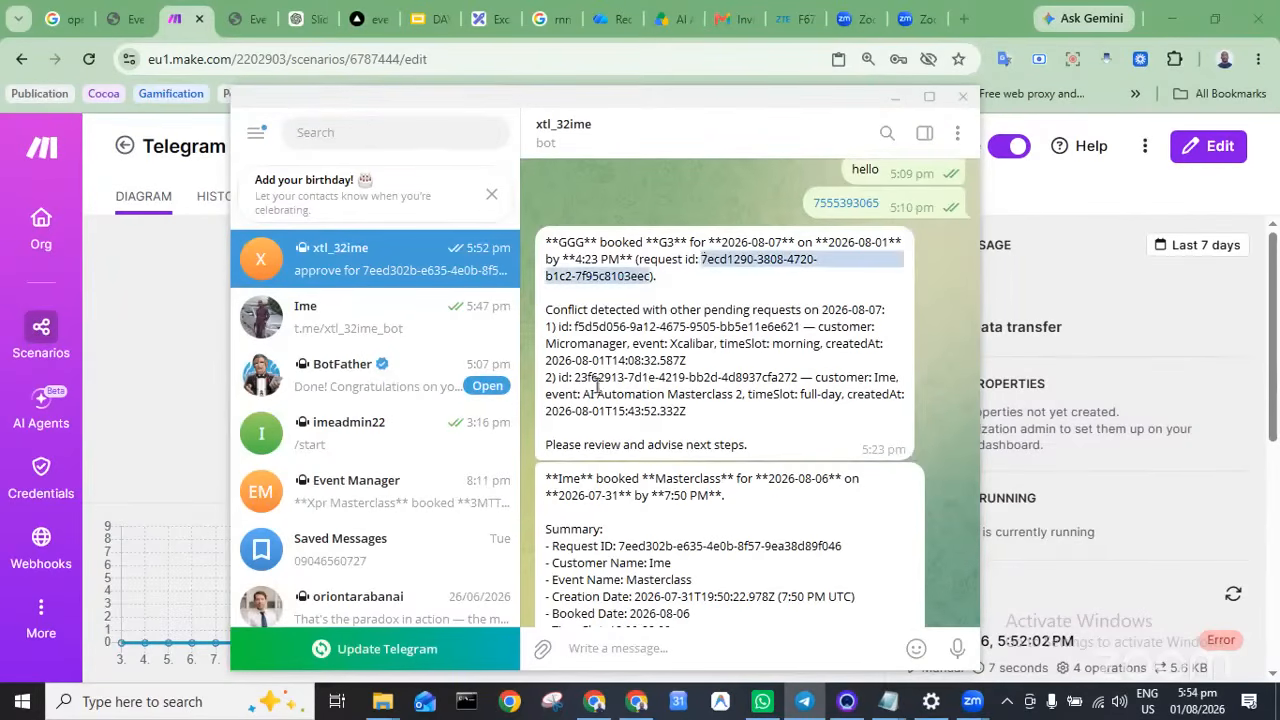
# Send the xtl_32ime bot a message reading "approve for" followed by the copied request ID
pyautogui.click(671, 648)
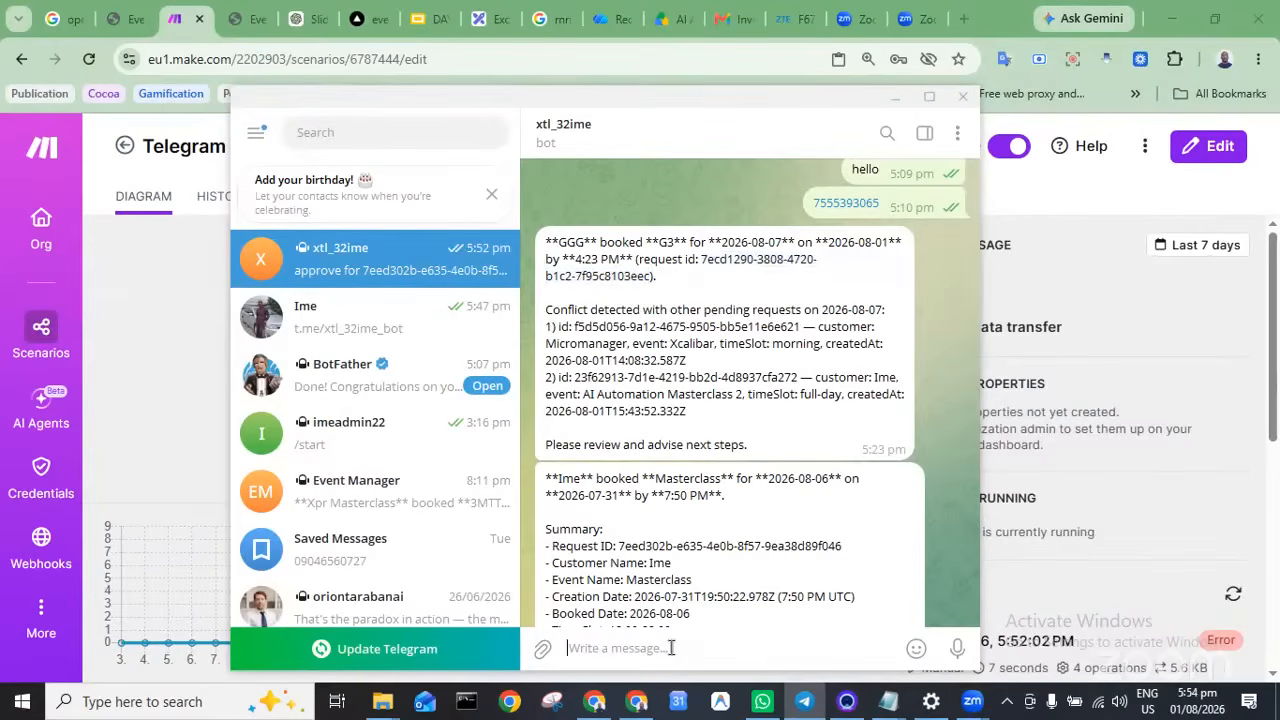
pyautogui.write('approve fo')
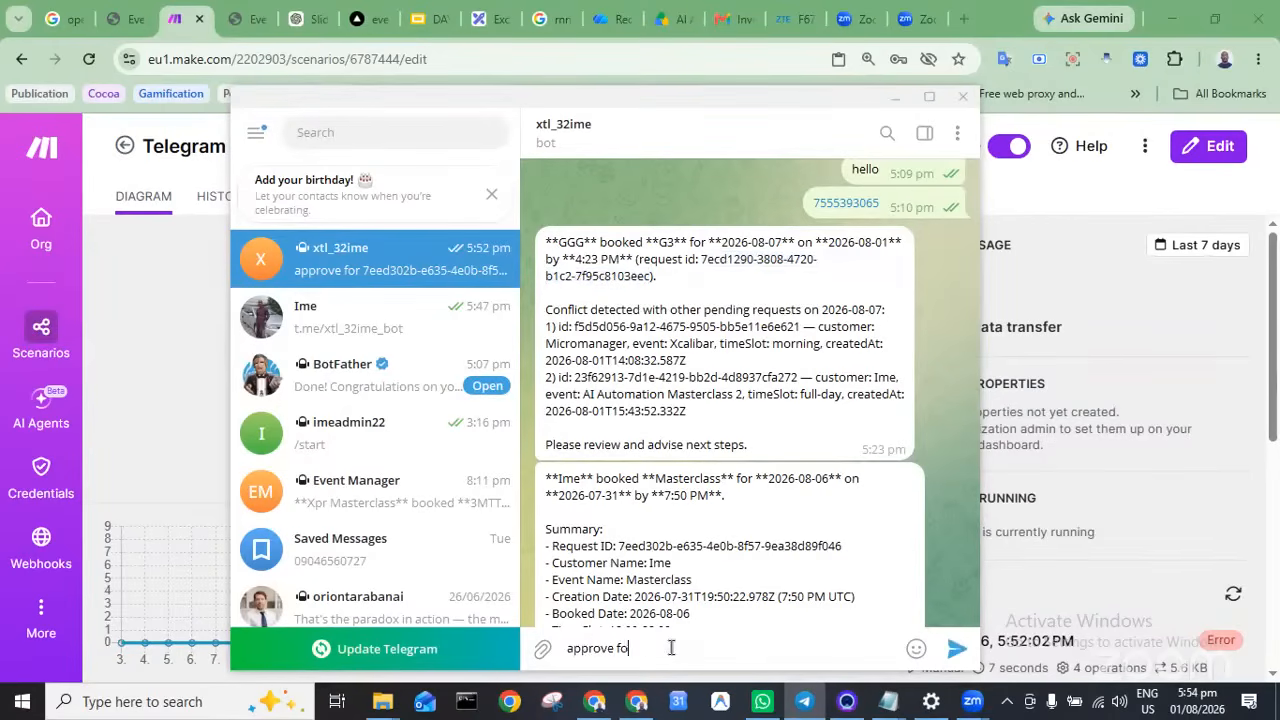
pyautogui.write('r')
pyautogui.hotkey('ctrl', 'v')
pyautogui.press('Return')
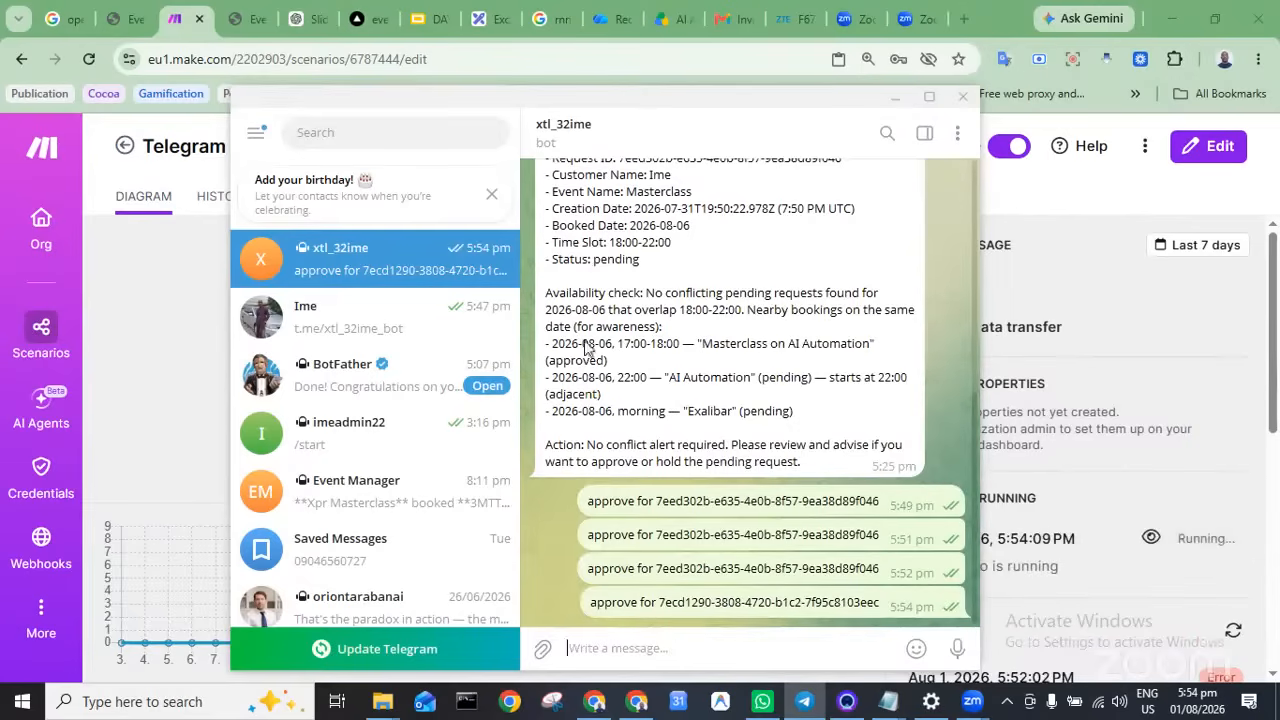
# Reposition the Telegram window over the scenario overview and read the bot's reply to the approval message
pyautogui.moveTo(440, 102); pyautogui.dragTo(665, 165)
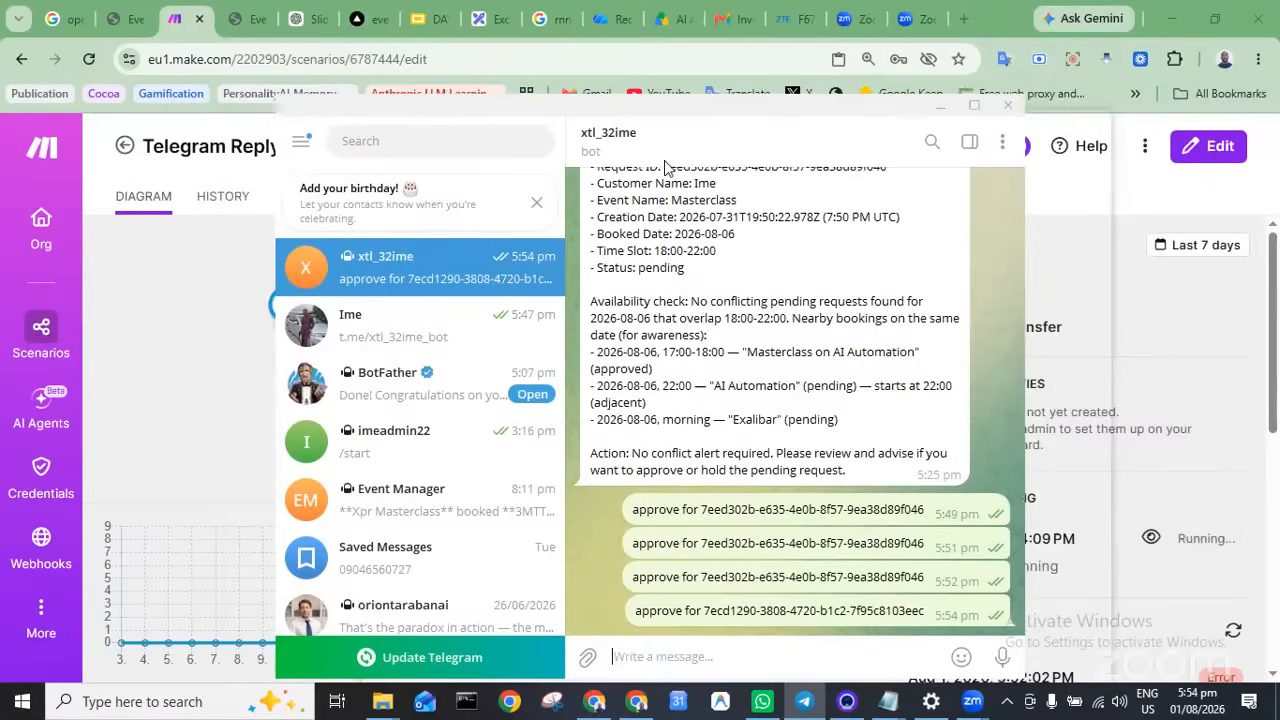
pyautogui.moveTo(665, 165); pyautogui.dragTo(428, 148)
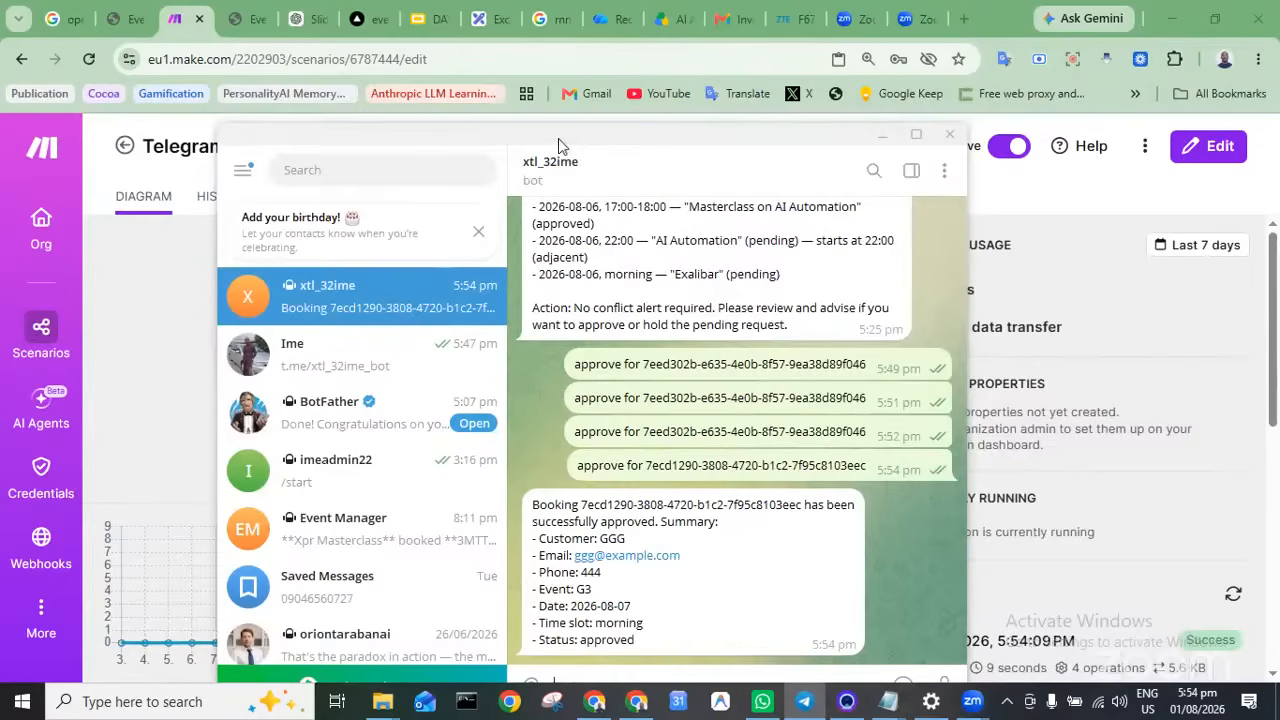
pyautogui.moveTo(558, 138); pyautogui.dragTo(560, 115)
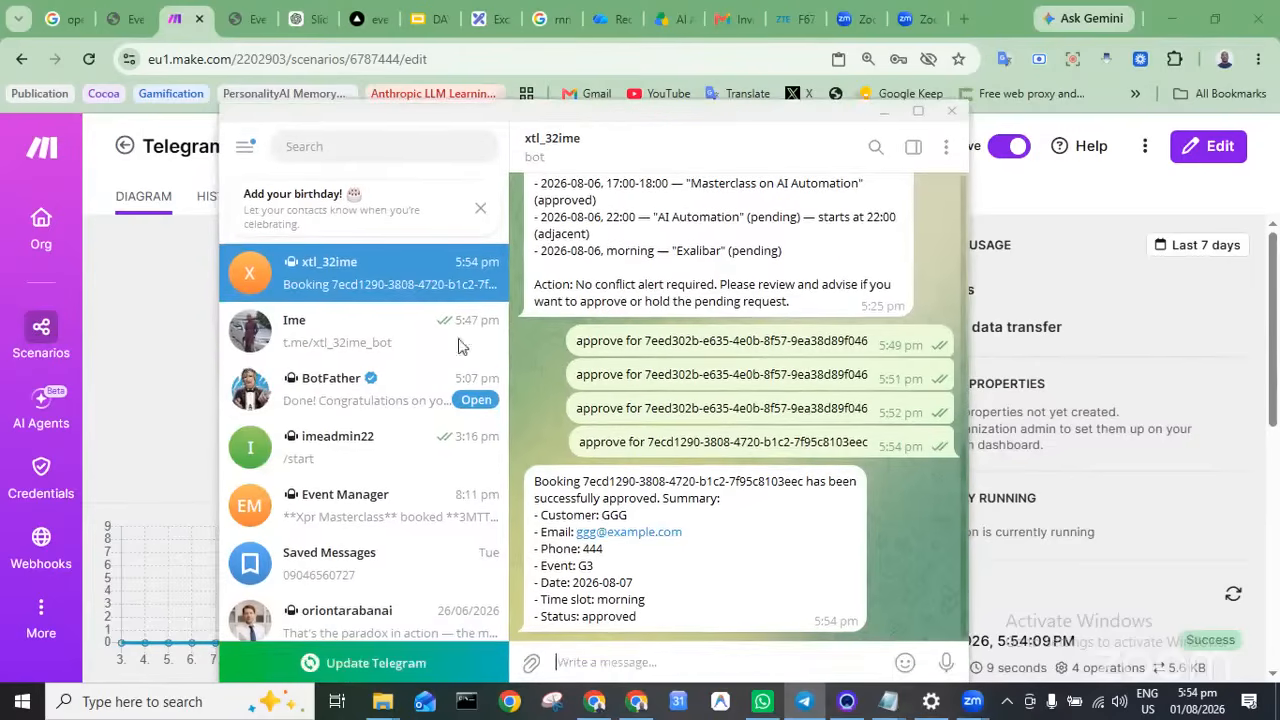
# Switch to the EventCenter Scheduler site, reload it, and check the August 2026 calendar for the G3 booking on August 7
pyautogui.click(252, 22)
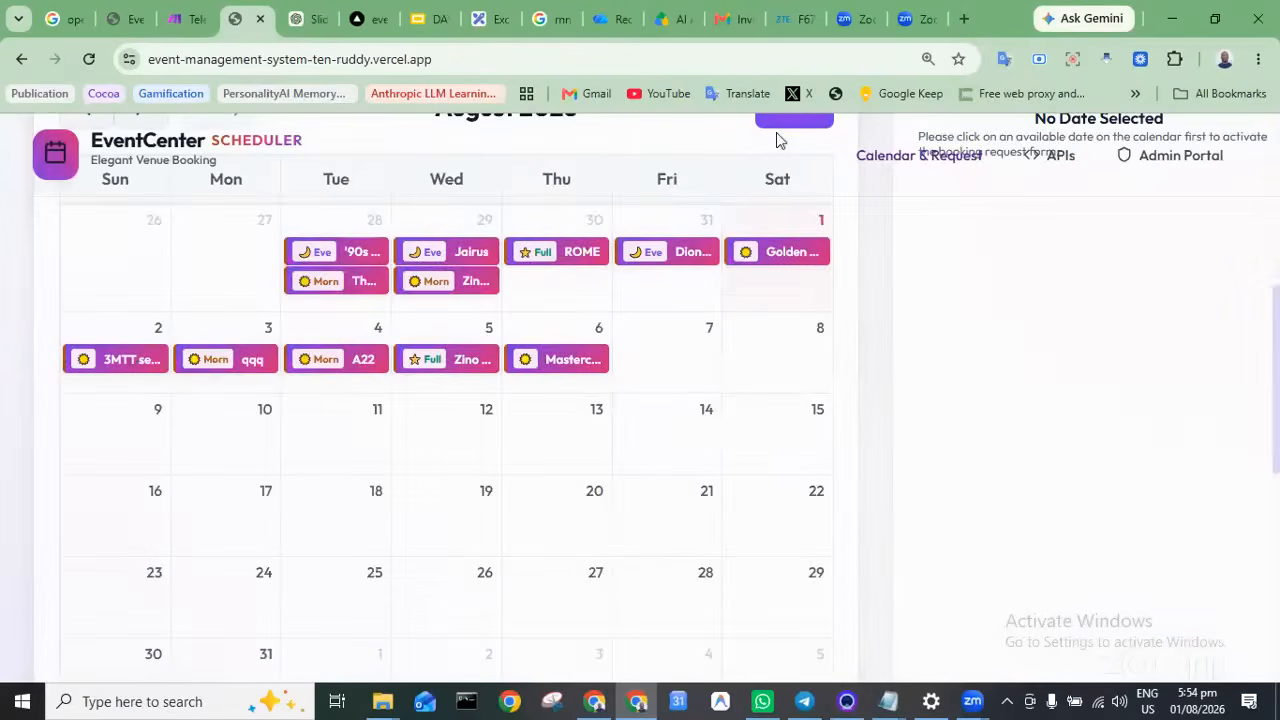
pyautogui.scroll(1, 777, 133)
pyautogui.click(99, 54)
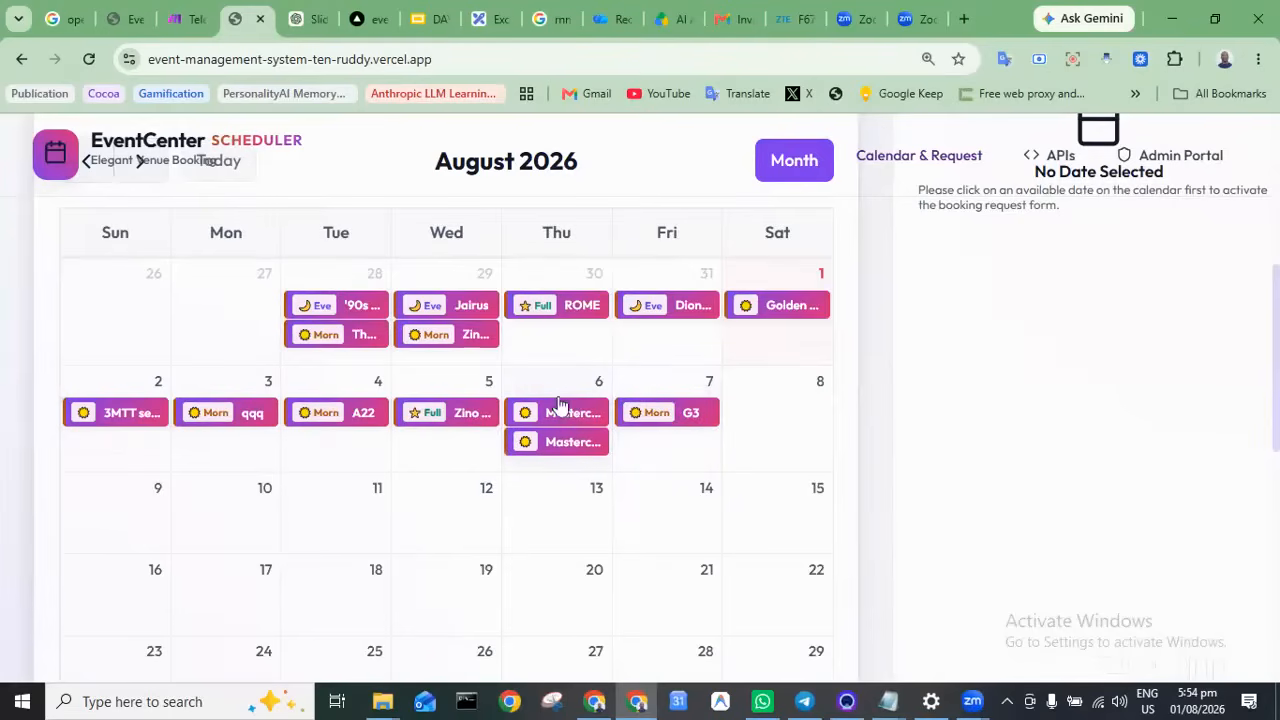
pyautogui.scroll(2, 796, 423)
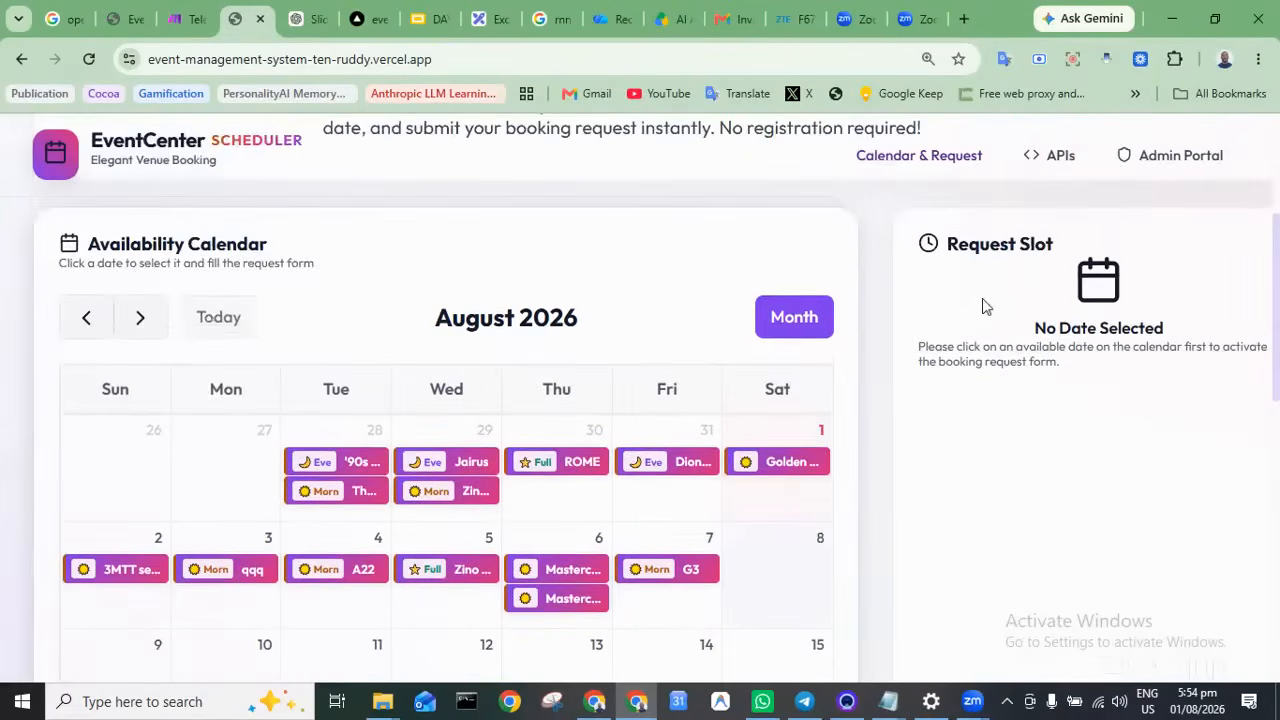
pyautogui.scroll(3, 1088, 400)
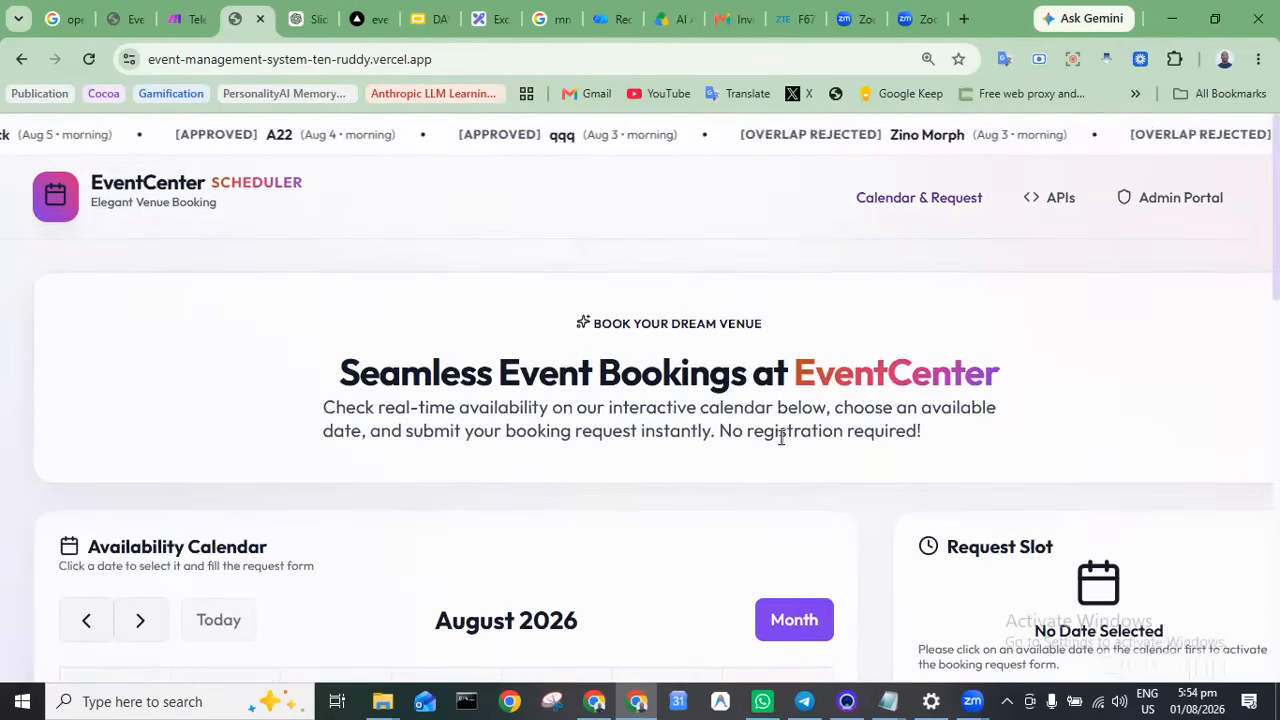
# Switch to the DAY 3 | AI Automation presentation in Google Slides and open its slideshow options
pyautogui.click(432, 24)
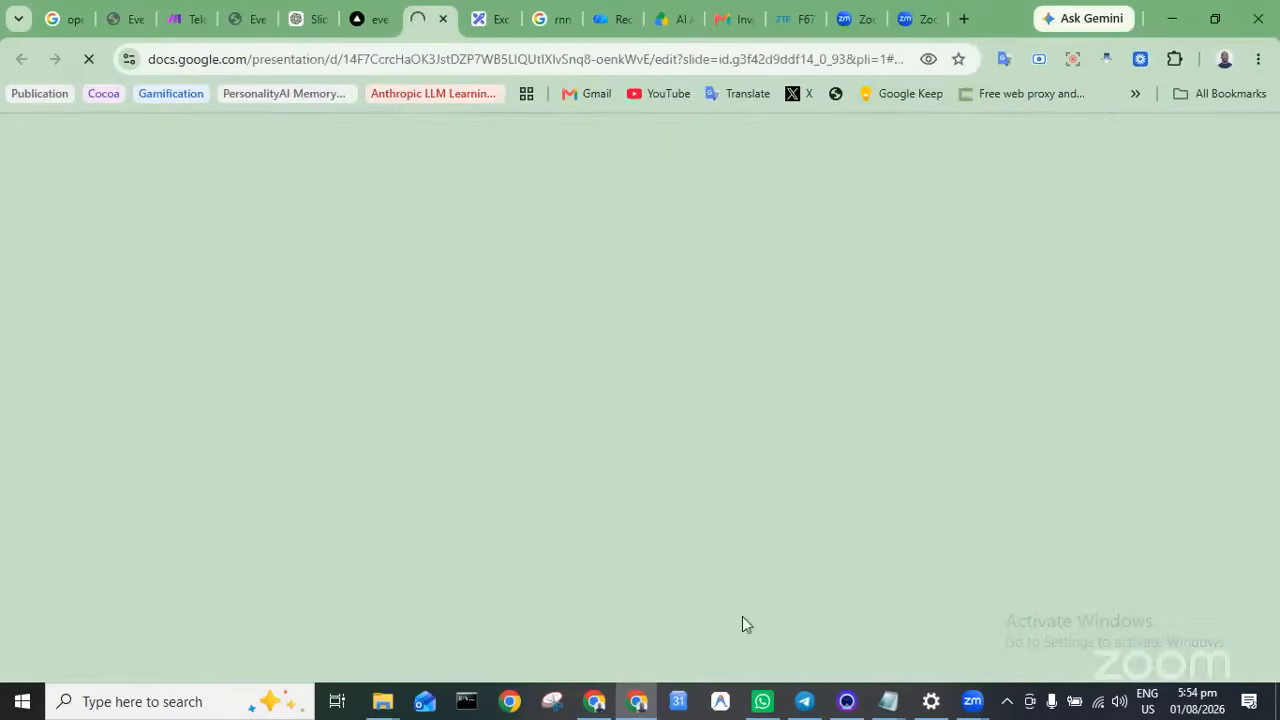
pyautogui.moveTo(837, 700)
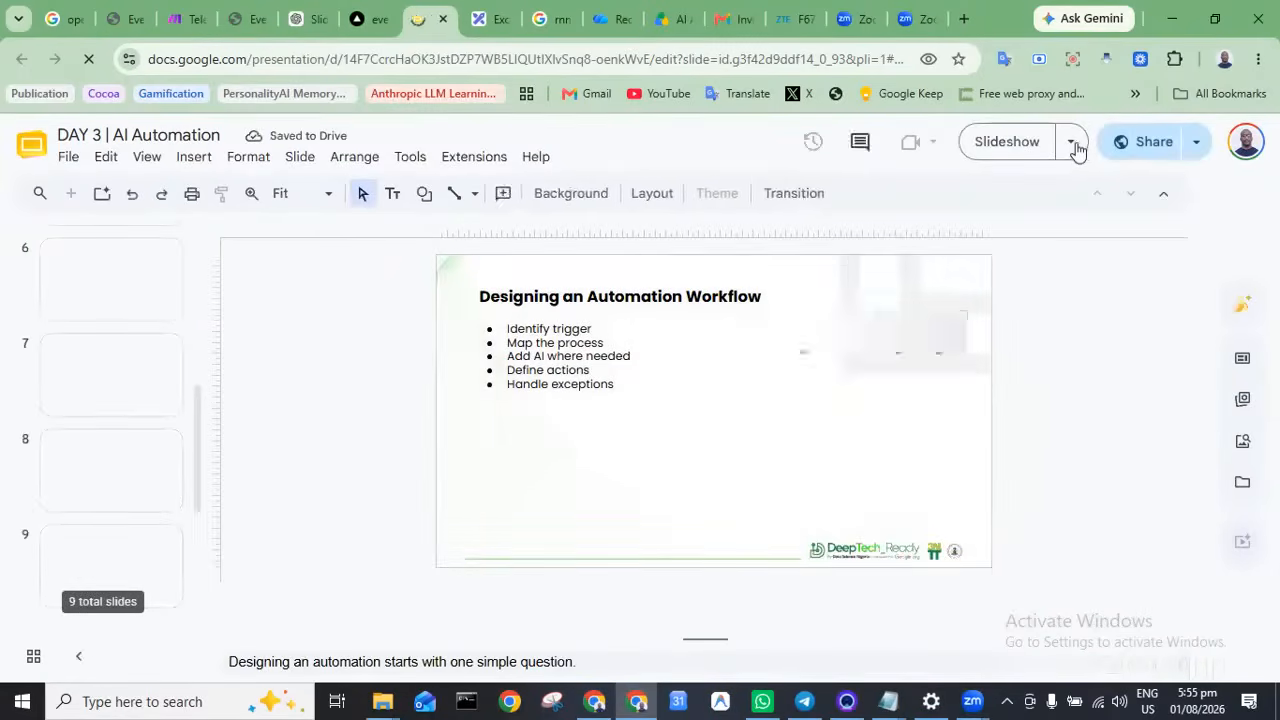
pyautogui.click(1073, 145)
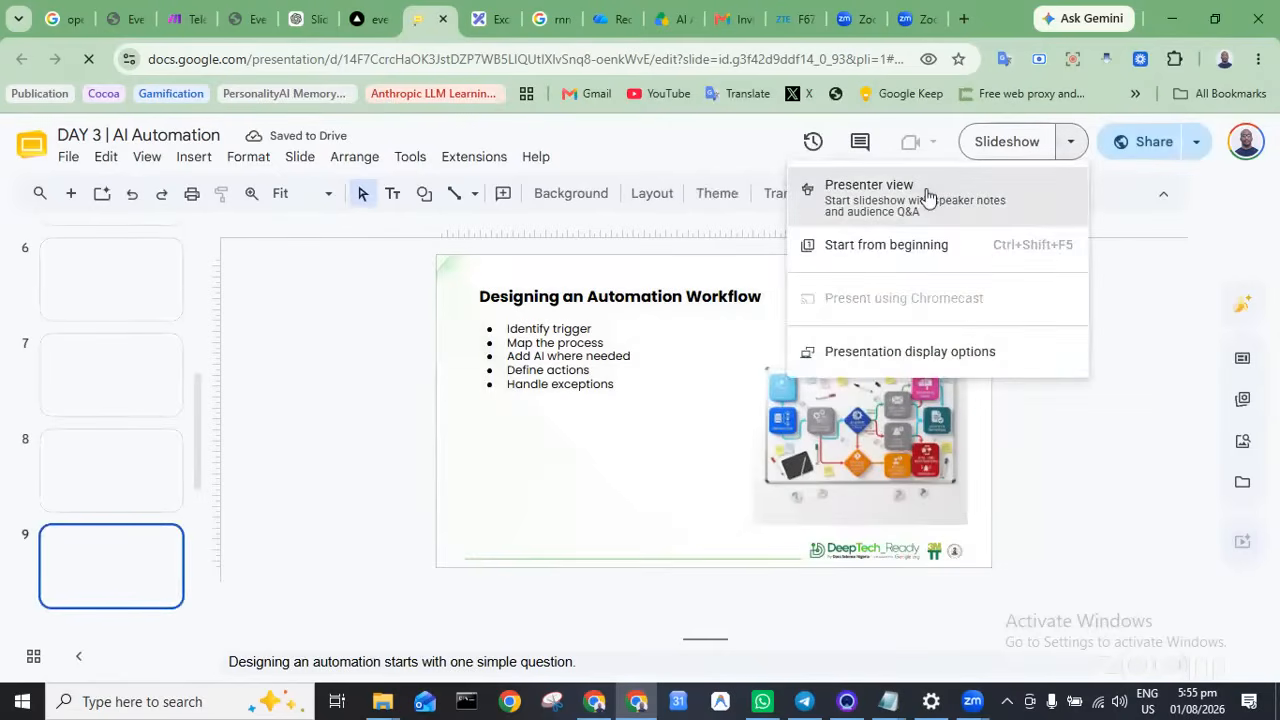